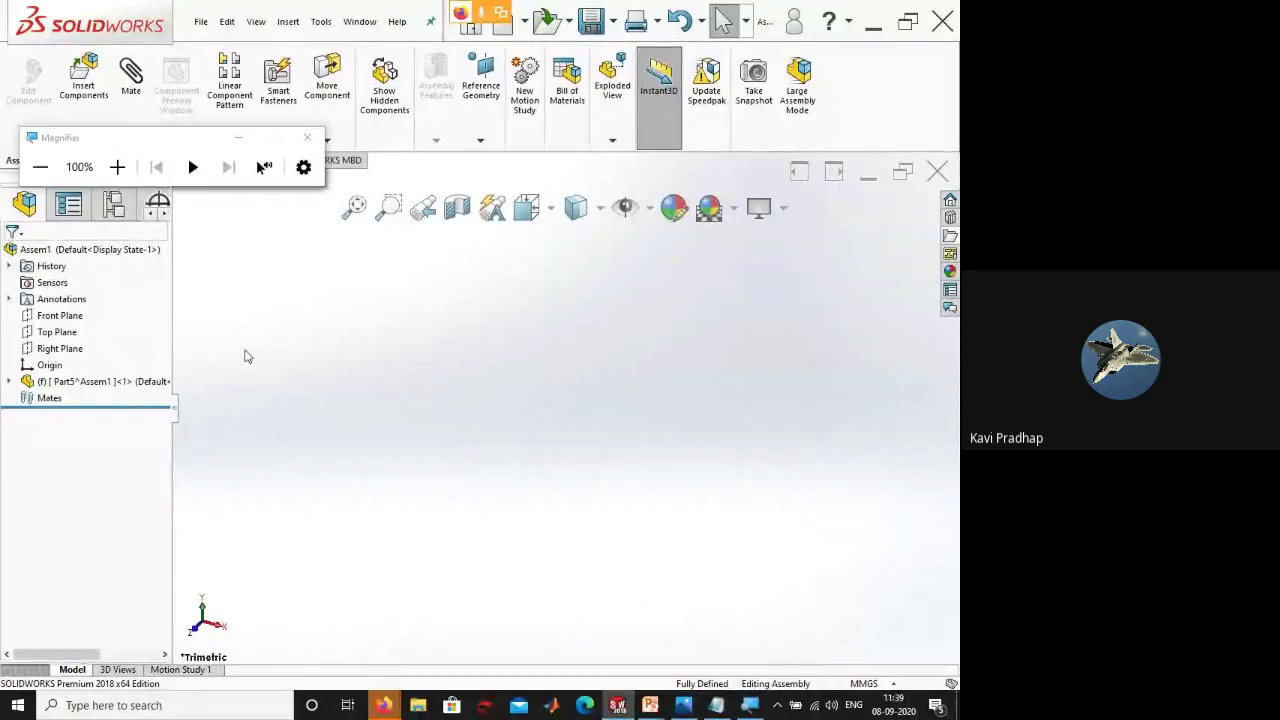
- Select the Part5 component in the assembly tree and magnify the screen to examine its entry
{"action": "left_click", "coordinate": [114, 383]}
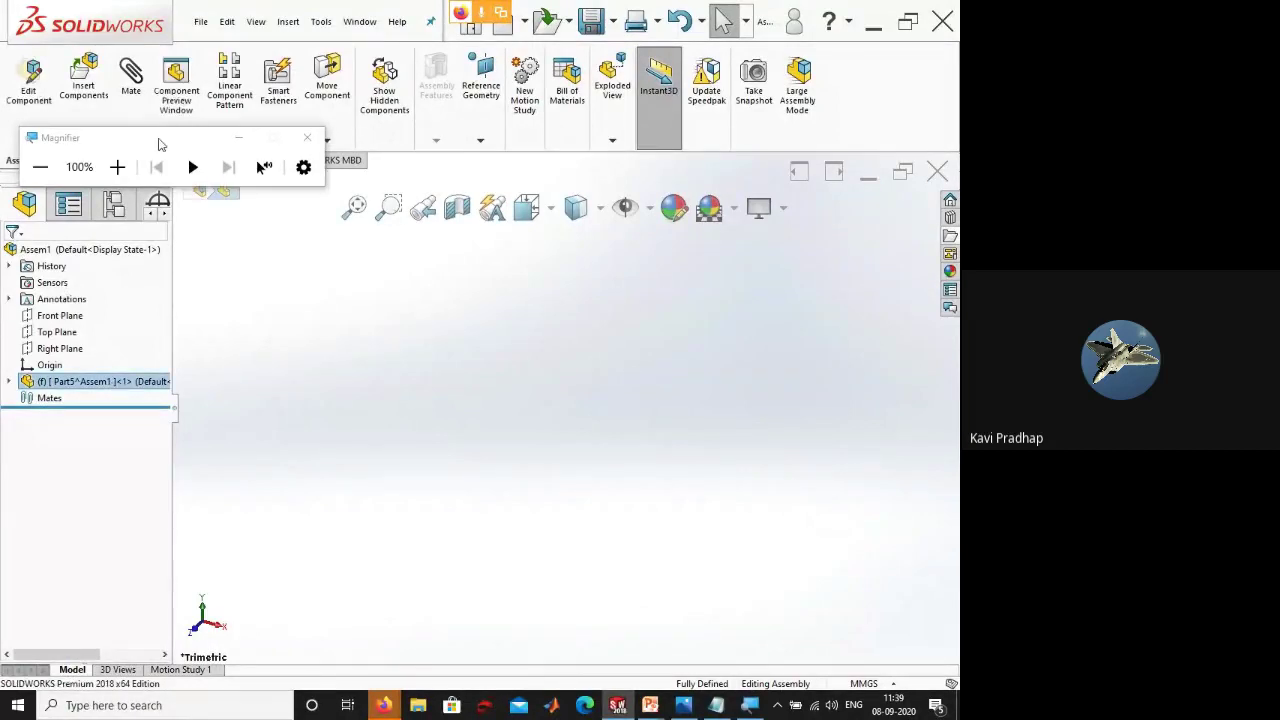
{"action": "left_click_drag", "start_coordinate": [160, 140], "coordinate": [132, 412]}
{"action": "left_click", "coordinate": [88, 437]}
{"action": "left_click", "coordinate": [88, 437]}
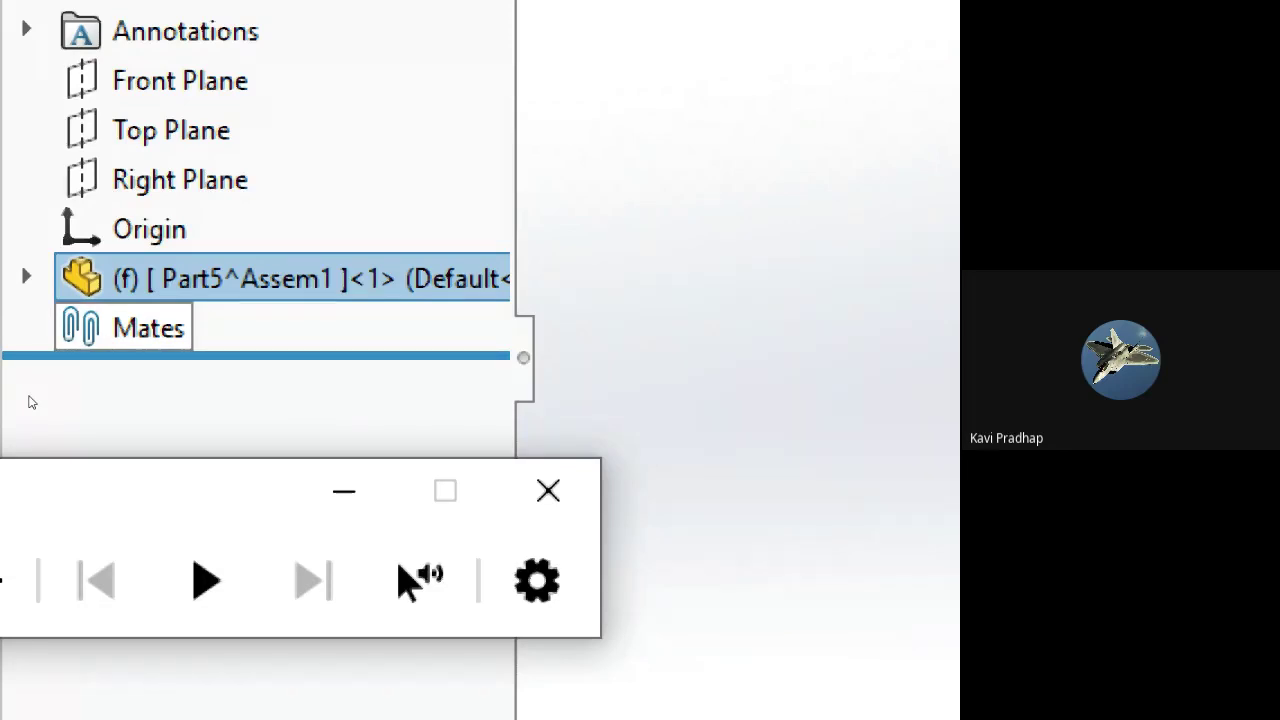
{"action": "left_click_drag", "start_coordinate": [21, 460], "coordinate": [162, 411]}
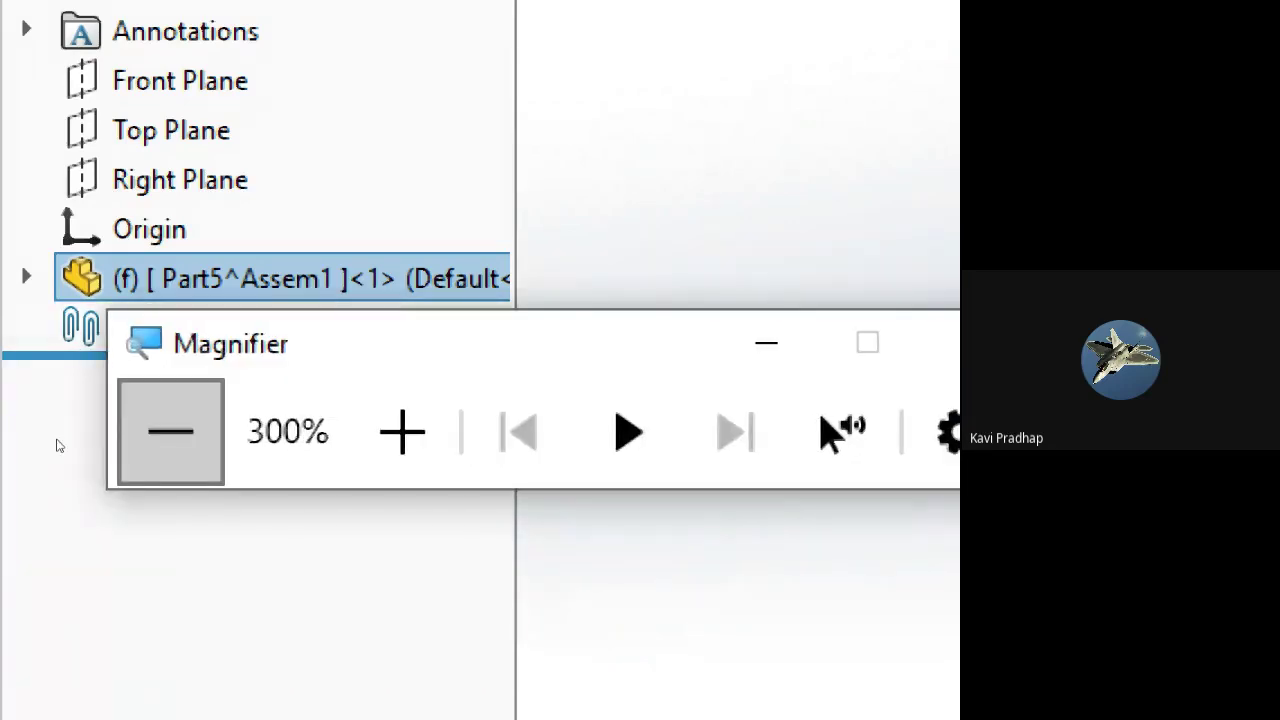
{"action": "left_click", "coordinate": [170, 432]}
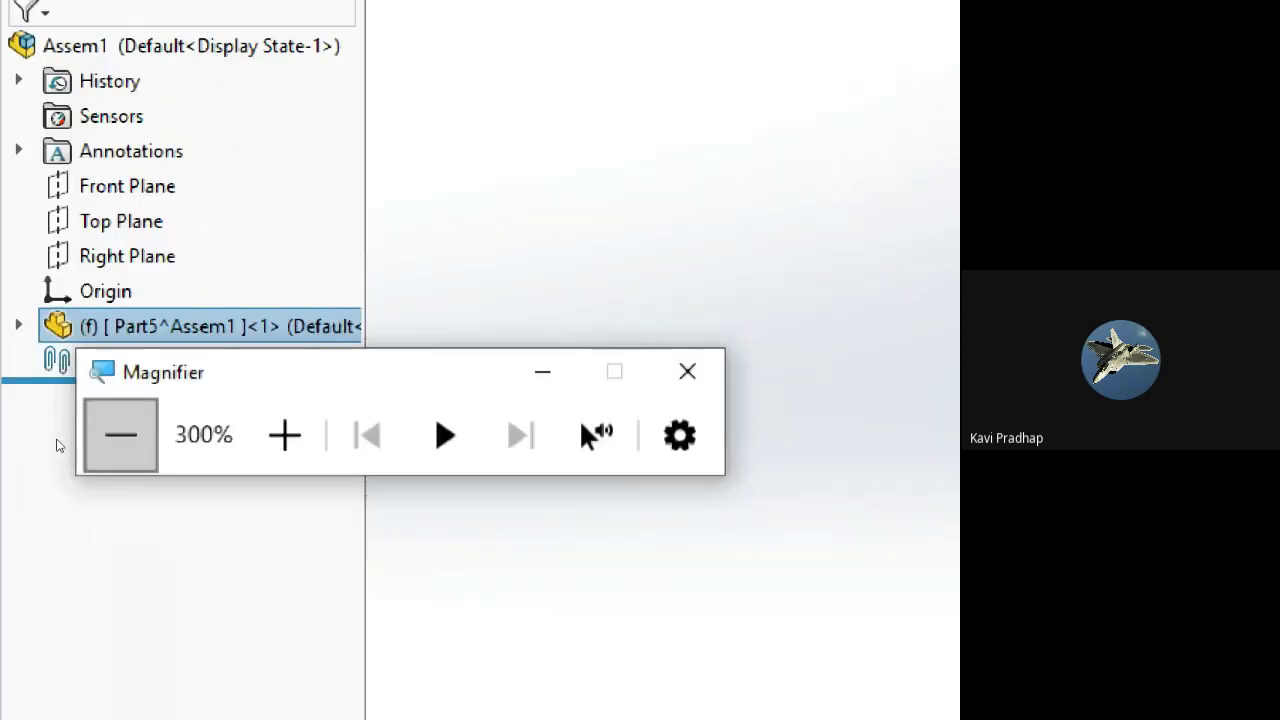
{"action": "left_click", "coordinate": [113, 434]}
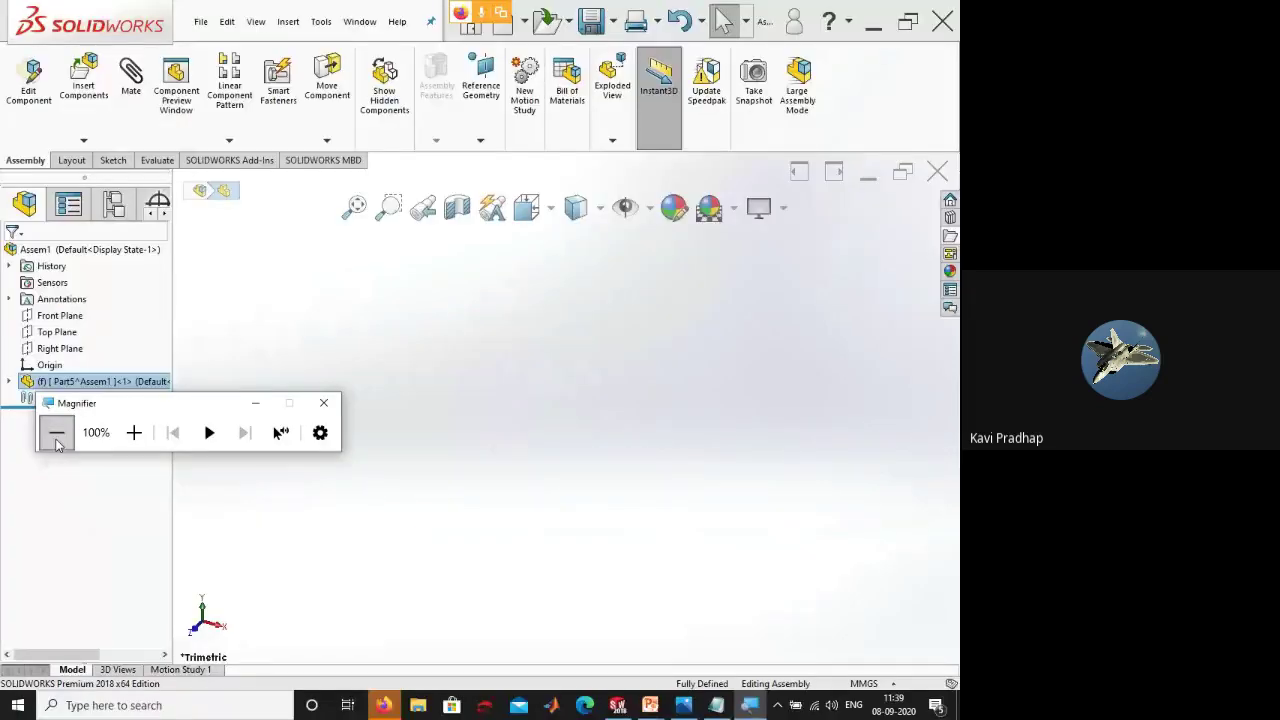
{"action": "key", "text": "super+plus"}
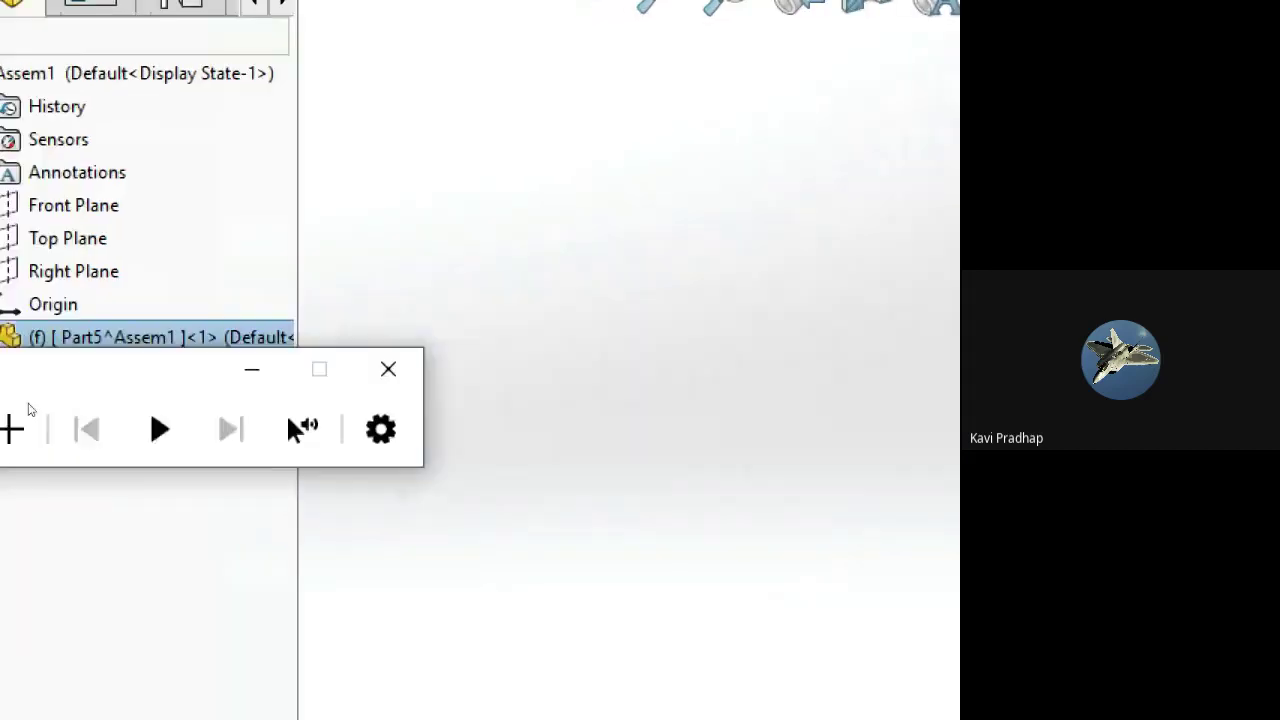
- Switch the Part5 component into edit mode within the assembly, and return to editing the assembly
{"action": "left_click", "coordinate": [74, 340]}
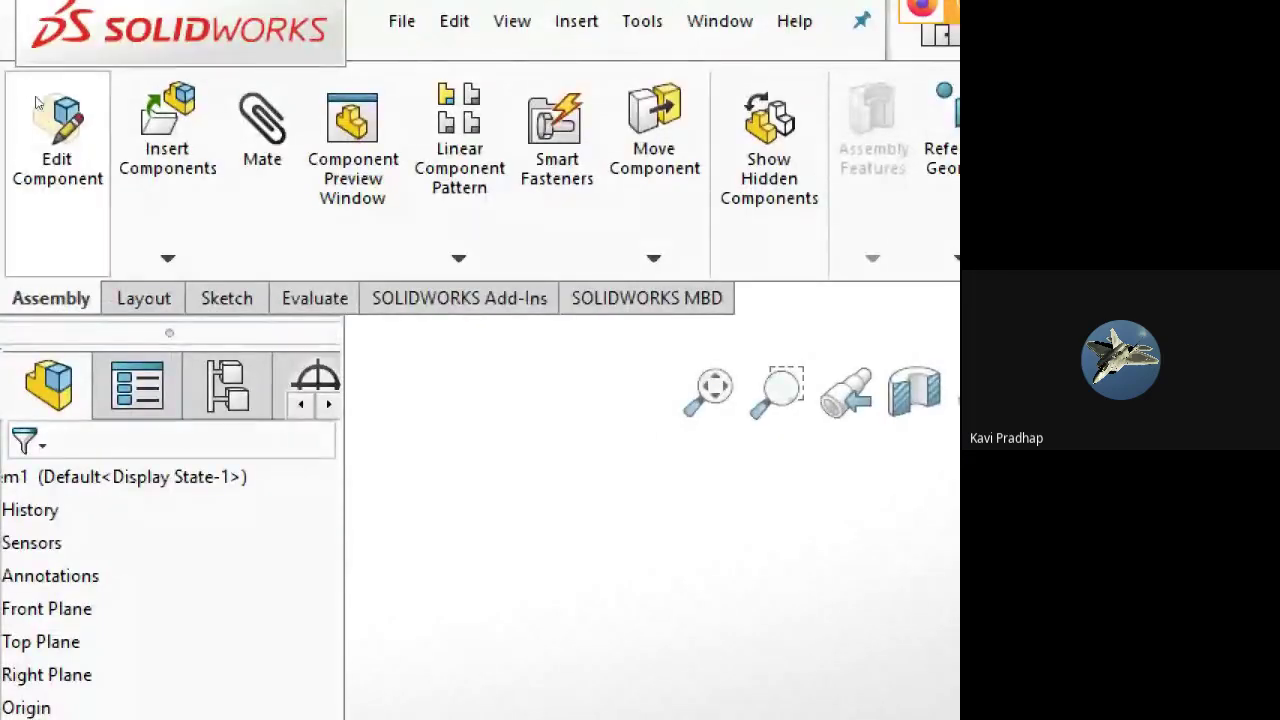
{"action": "left_click", "coordinate": [35, 101]}
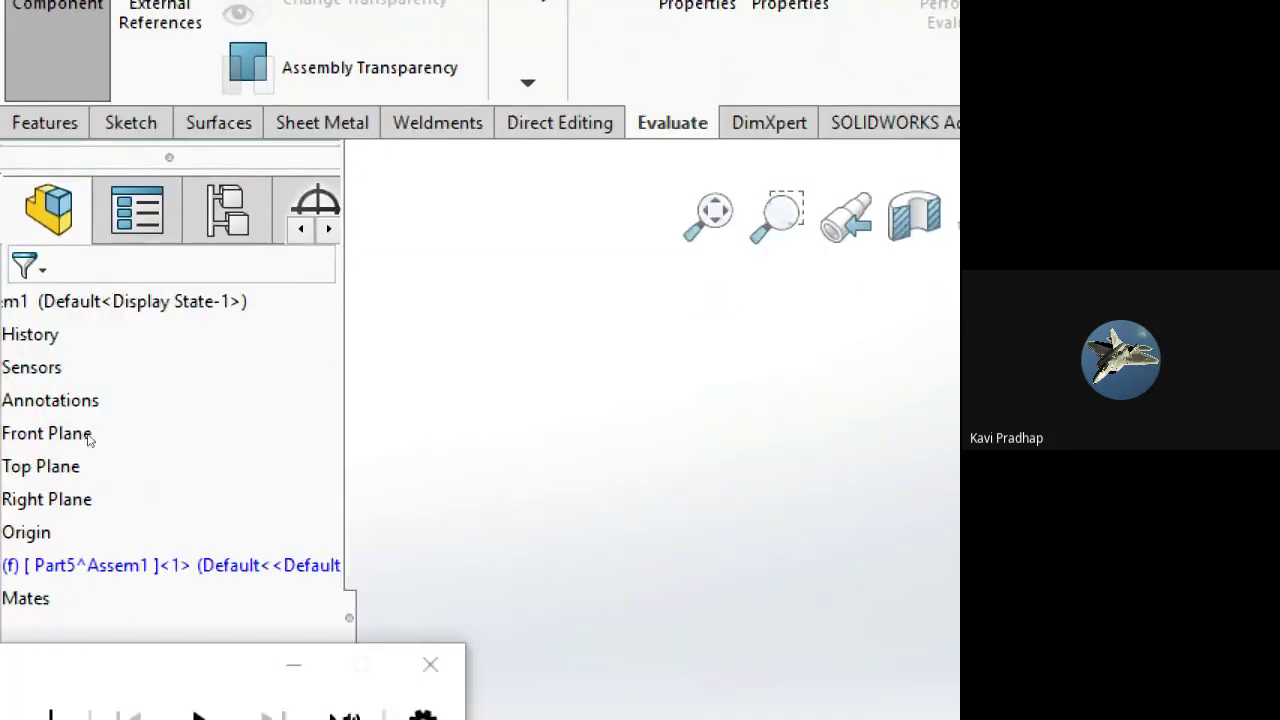
{"action": "left_click_drag", "start_coordinate": [175, 397], "coordinate": [345, 337]}
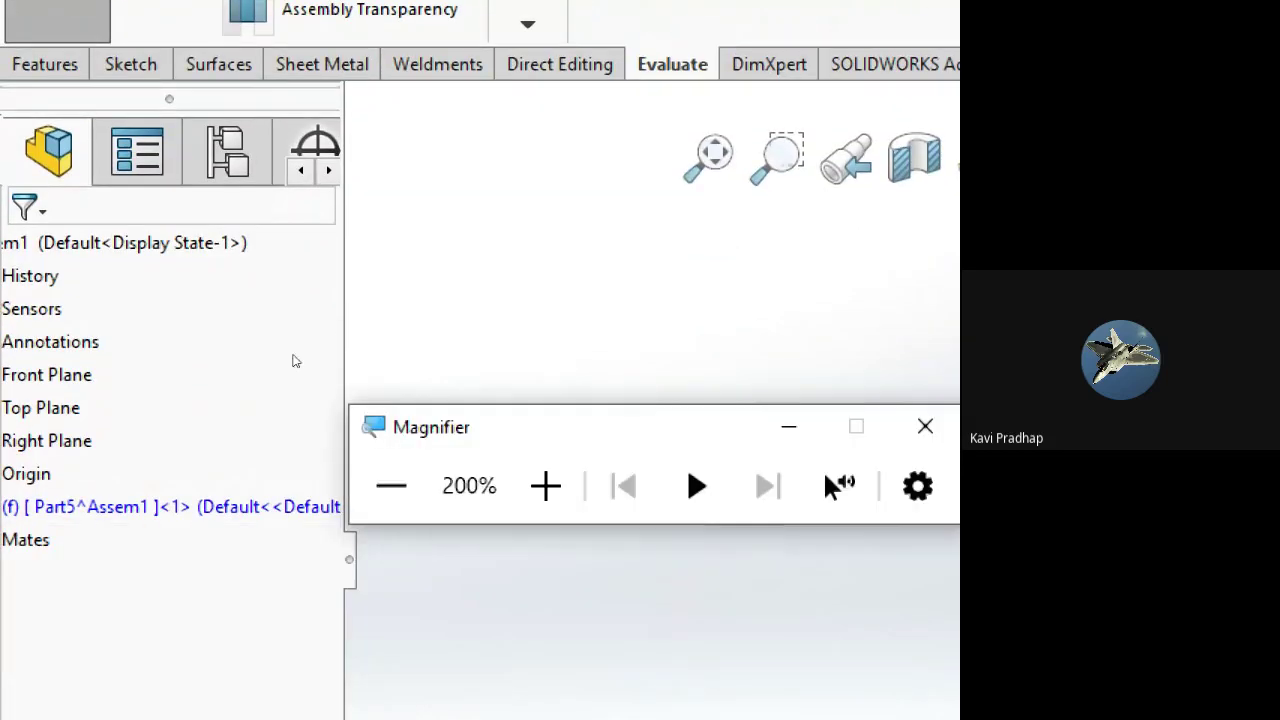
{"action": "left_click", "coordinate": [200, 370]}
{"action": "key", "text": "super+minus"}
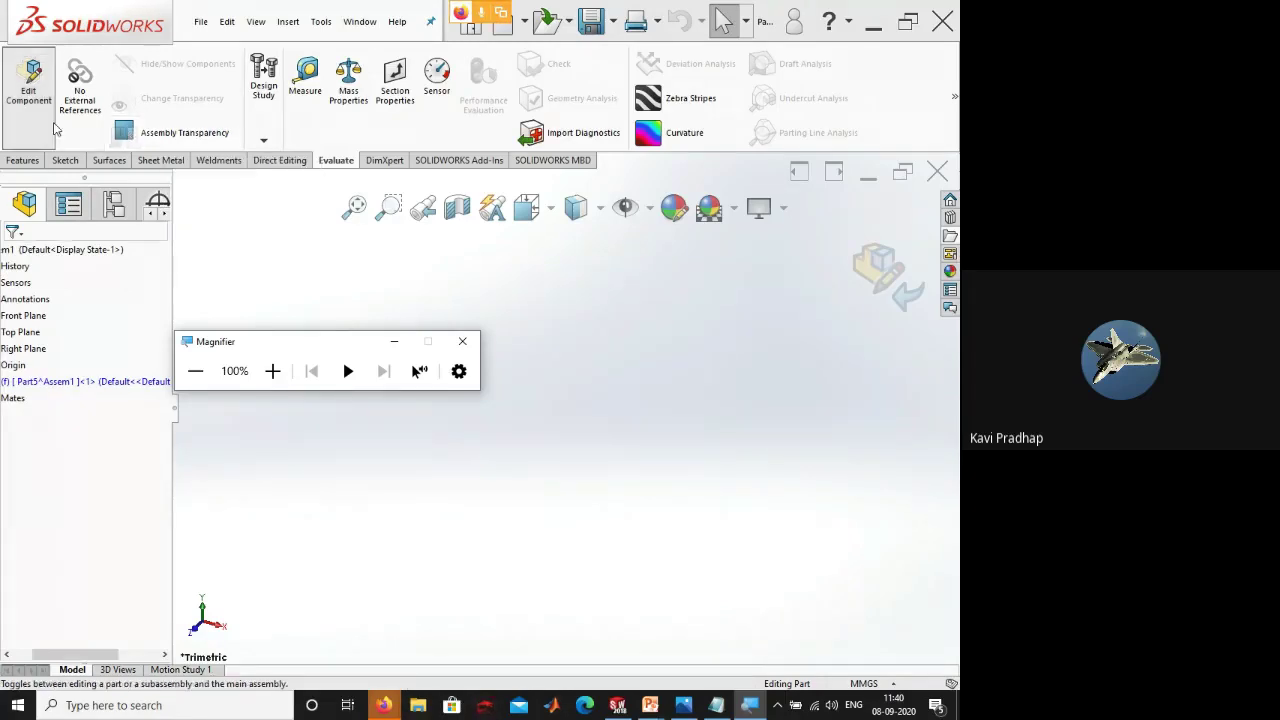
{"action": "left_click", "coordinate": [24, 161]}
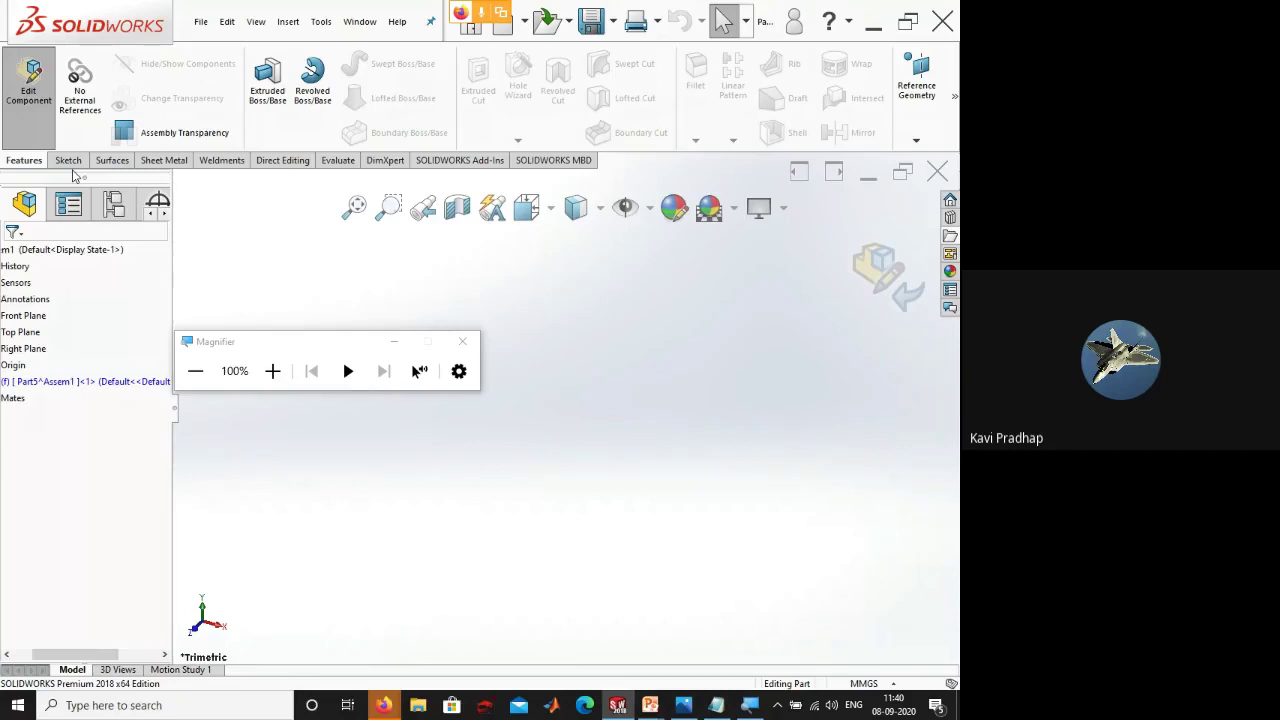
{"action": "left_click", "coordinate": [34, 143]}
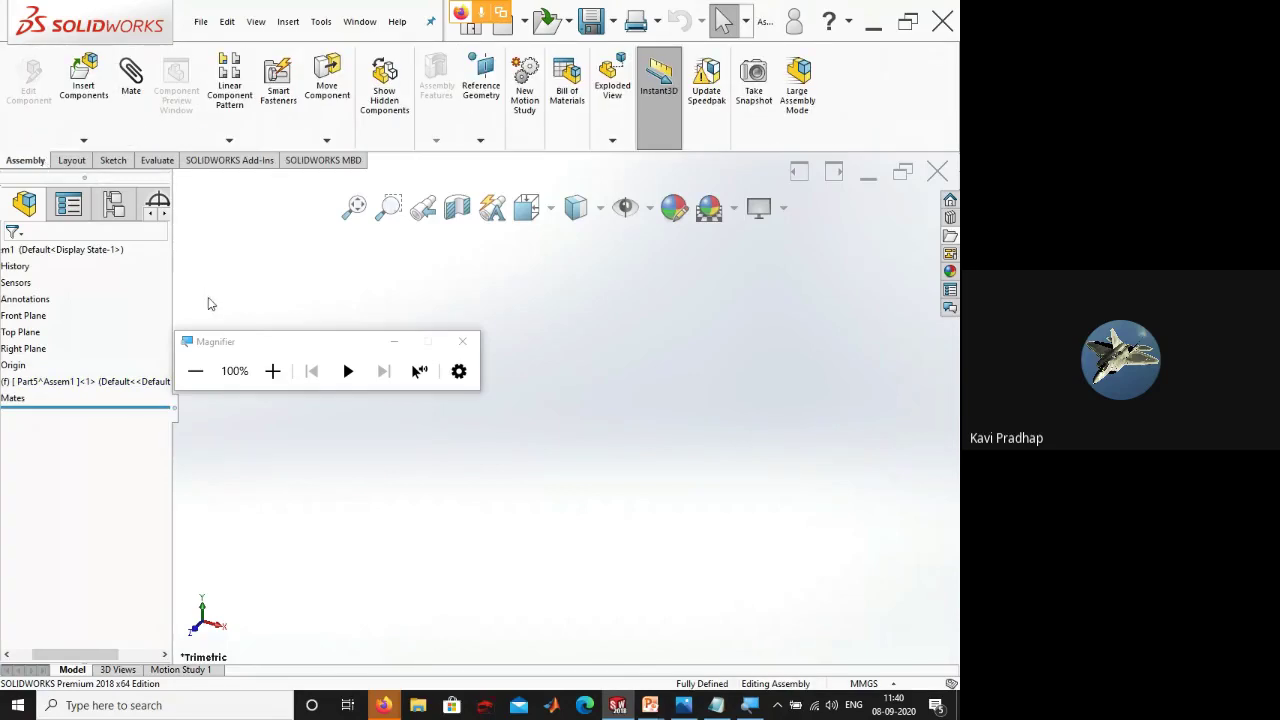
- Examine the layout, sketch and add-in commands available while editing the assembly, magnifying the screen to 300%
{"action": "left_click_drag", "start_coordinate": [243, 342], "coordinate": [62, 221]}
{"action": "left_click", "coordinate": [90, 245]}
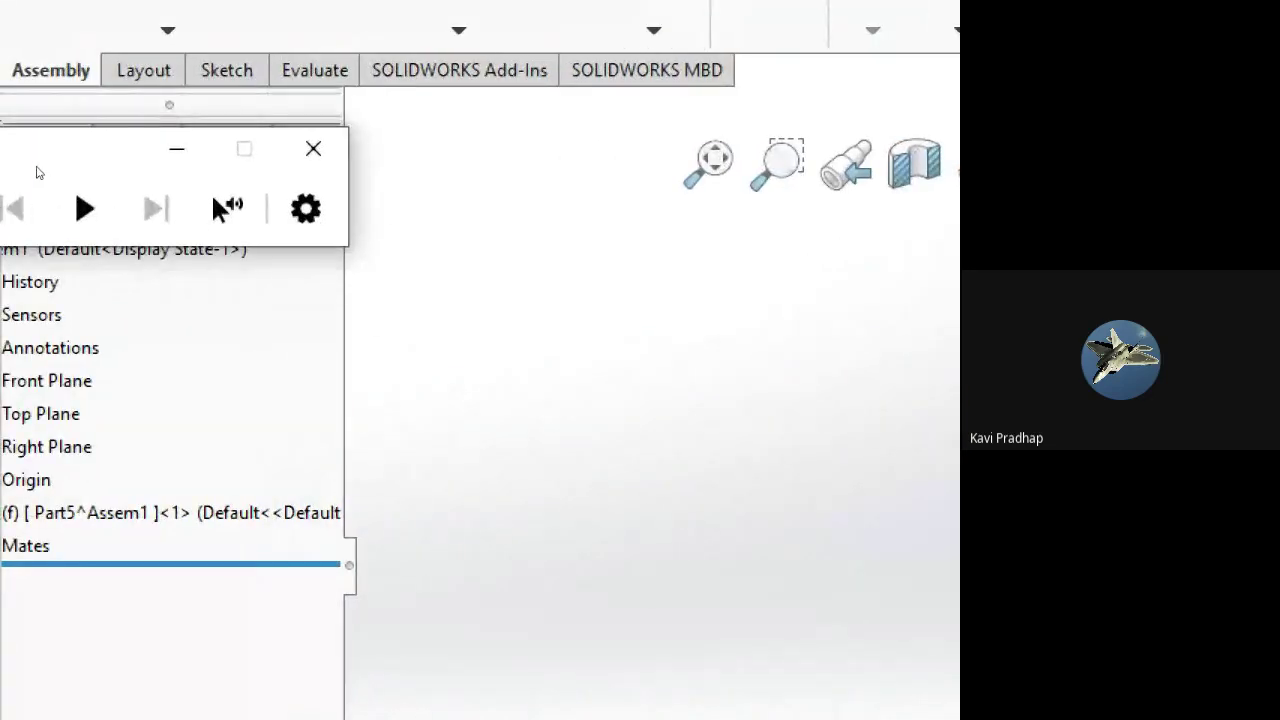
{"action": "left_click", "coordinate": [79, 163]}
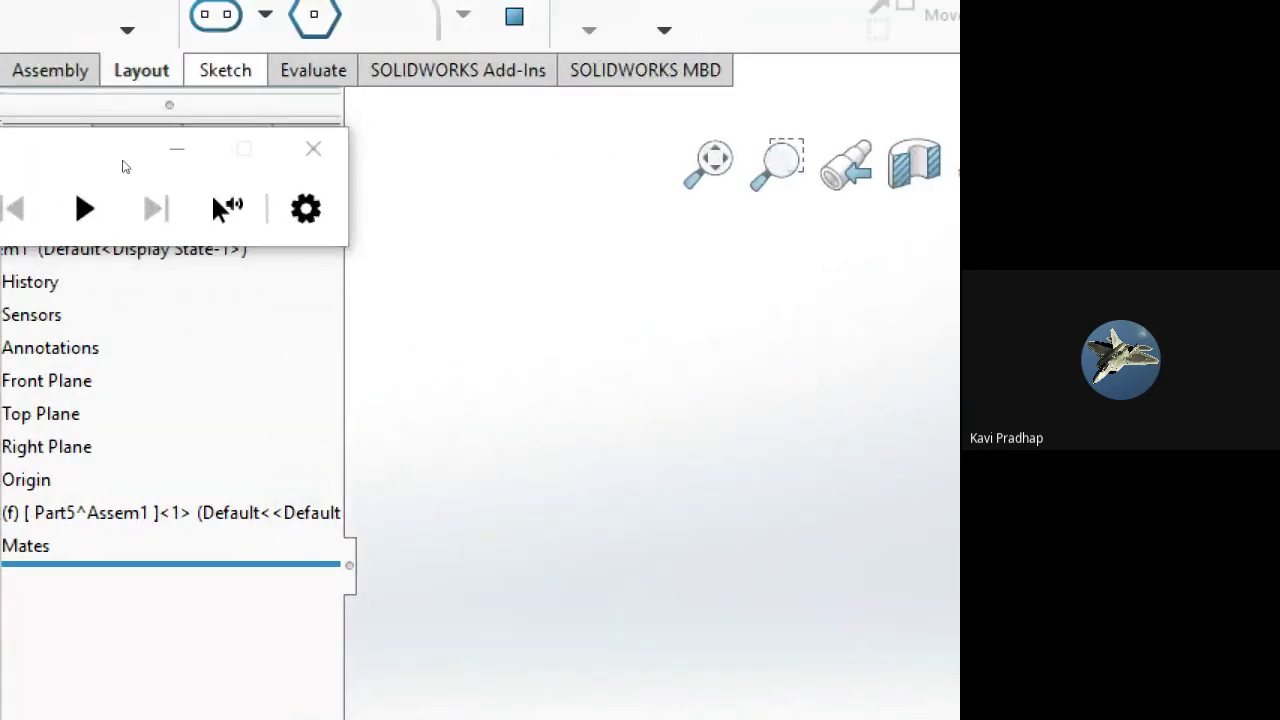
{"action": "left_click", "coordinate": [126, 160]}
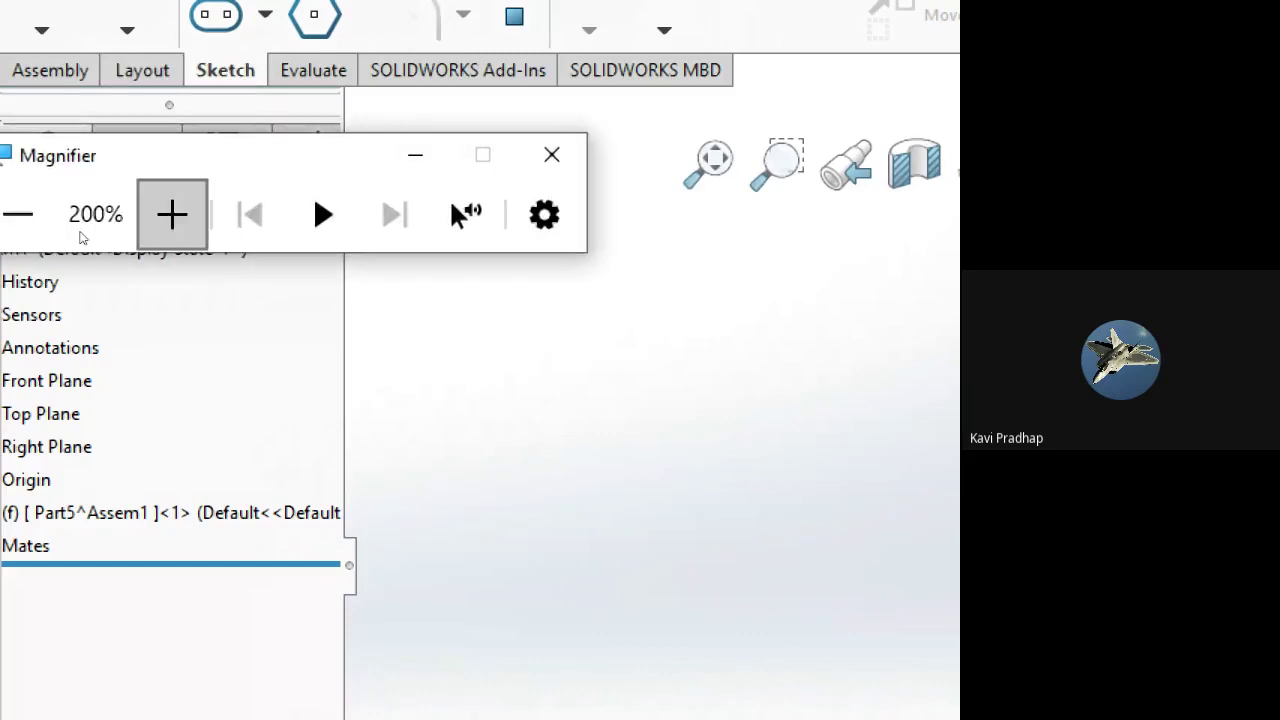
{"action": "left_click", "coordinate": [80, 240]}
{"action": "left_click", "coordinate": [177, 212]}
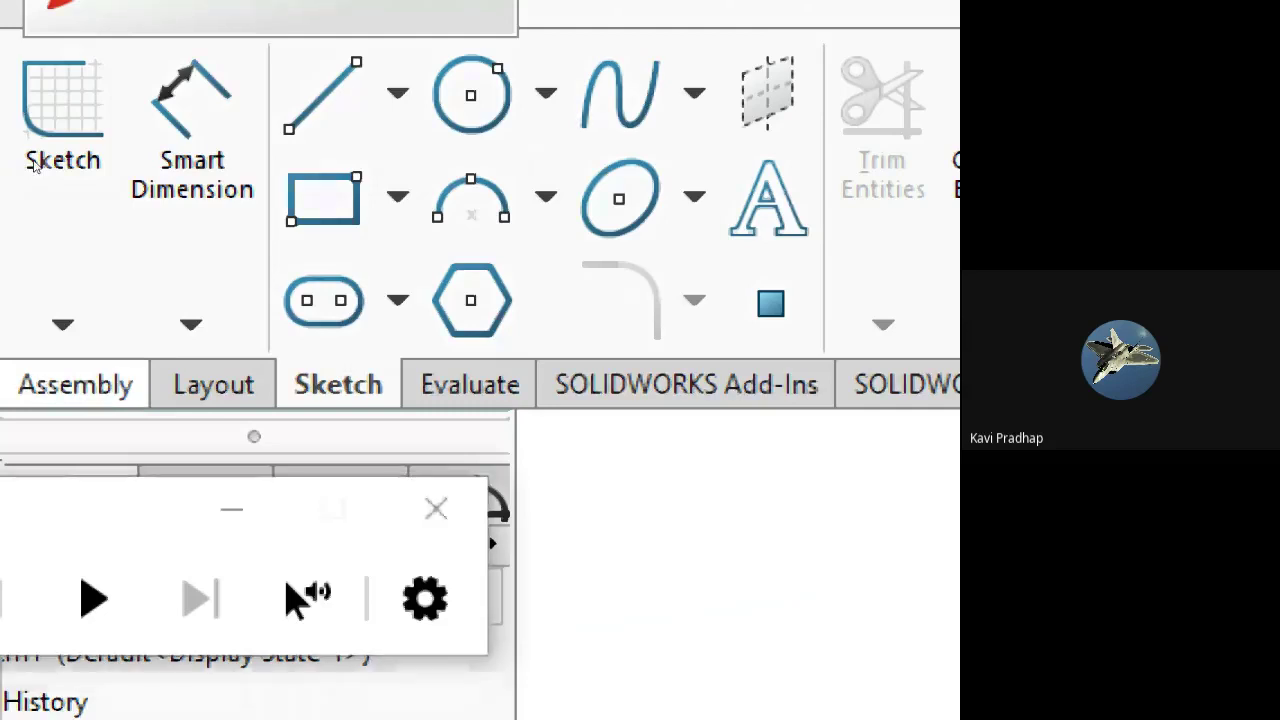
{"action": "scroll", "coordinate": [33, 167], "scroll_direction": "up", "scroll_amount": 2}
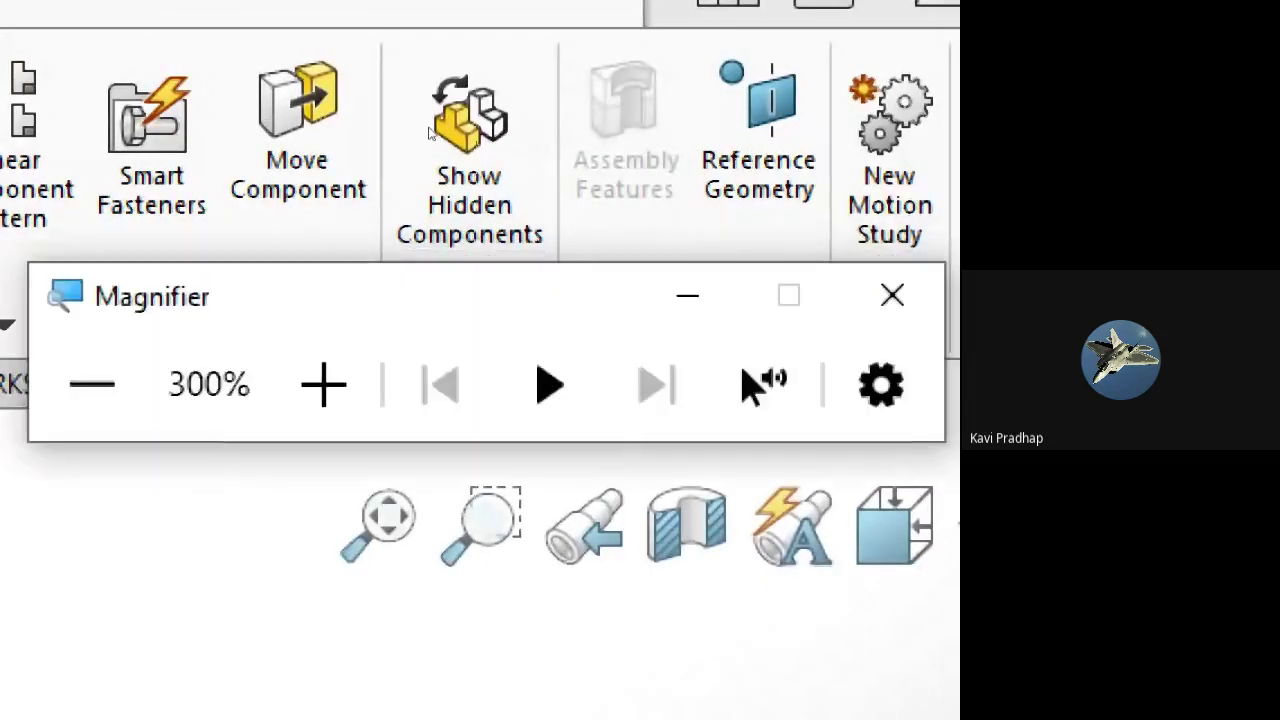
{"action": "scroll", "coordinate": [77, 168], "scroll_direction": "down", "scroll_amount": 1}
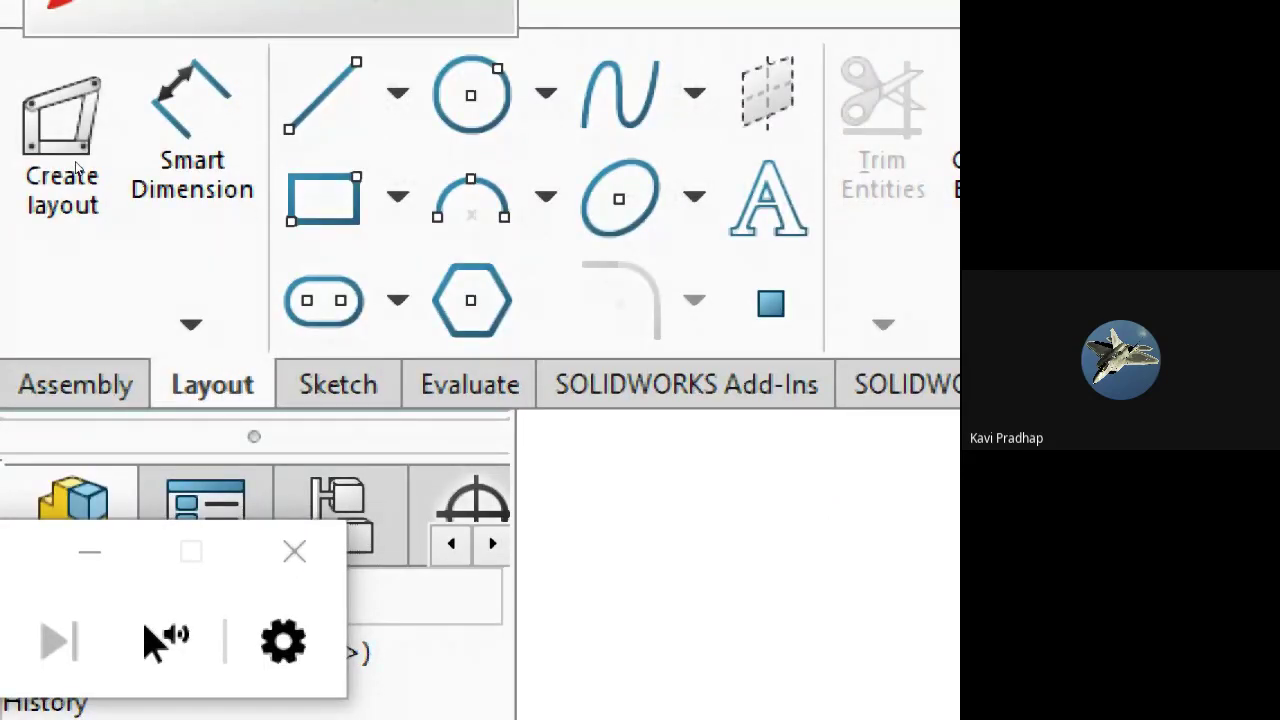
{"action": "scroll", "coordinate": [77, 168], "scroll_direction": "down", "scroll_amount": 1}
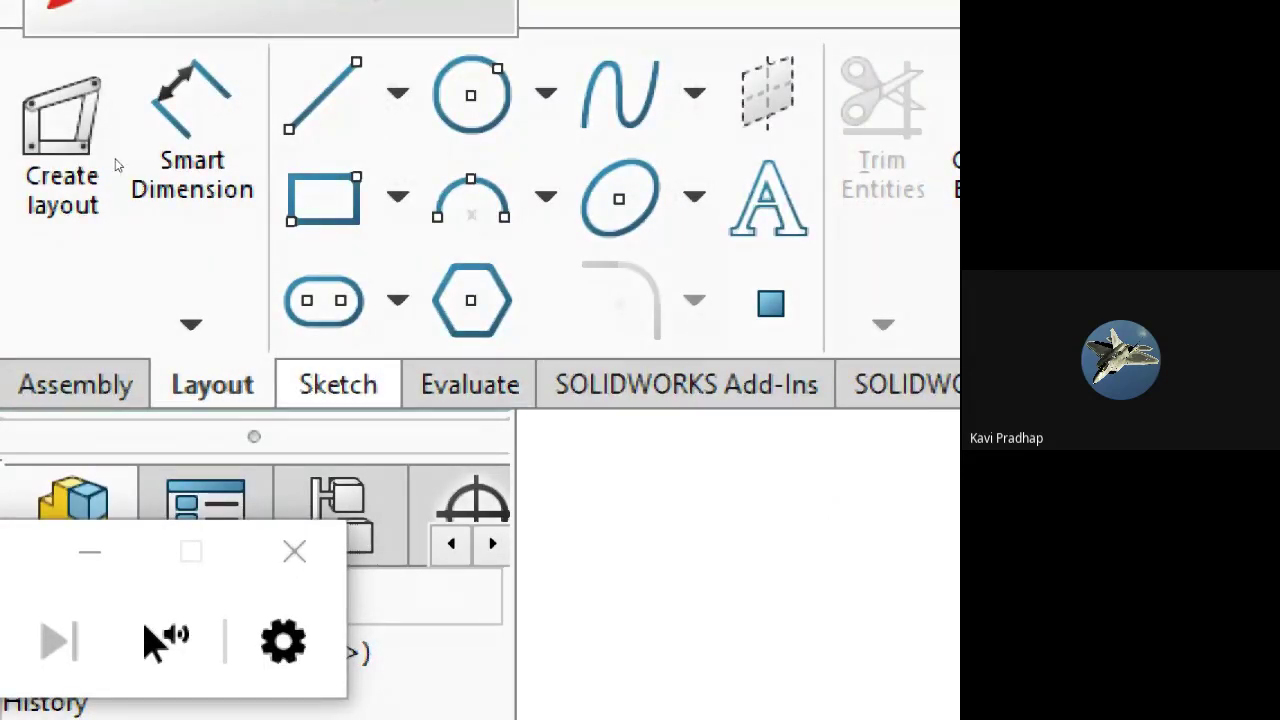
{"action": "scroll", "coordinate": [162, 164], "scroll_direction": "down", "scroll_amount": 1}
{"action": "scroll", "coordinate": [168, 166], "scroll_direction": "down", "scroll_amount": 1}
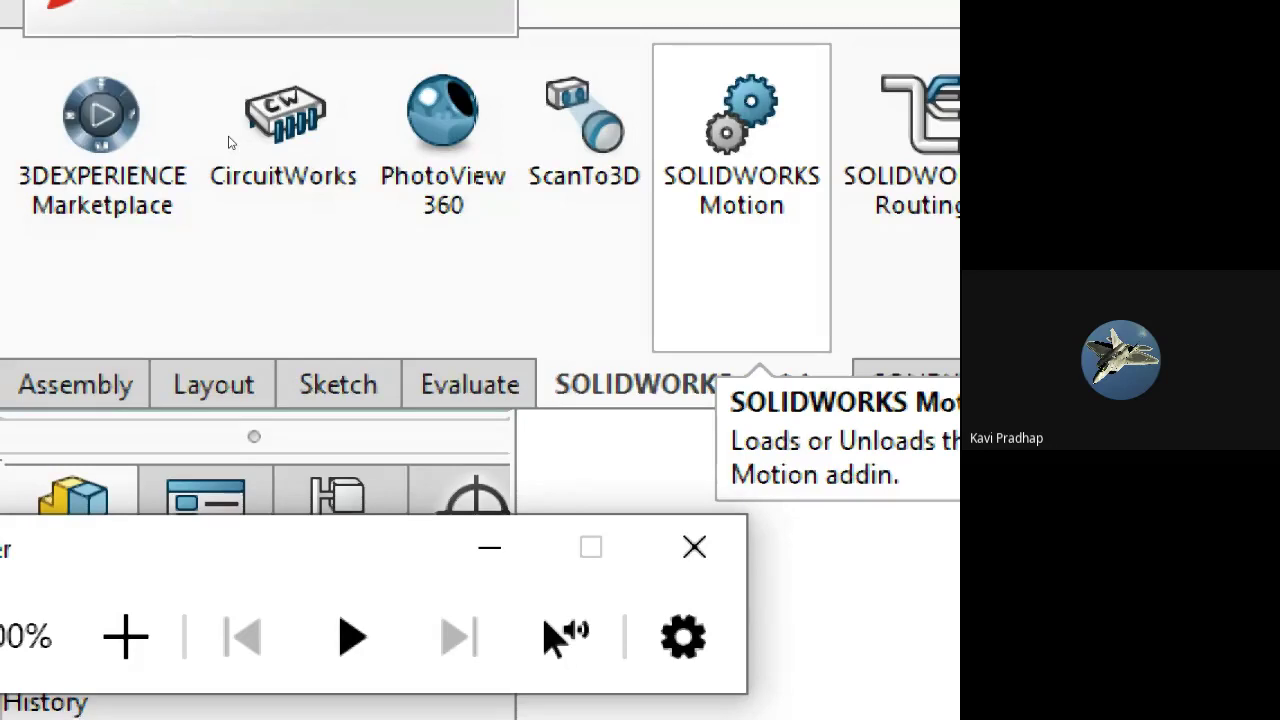
- Edit the Part5 component in the context of the assembly and turn off the screen magnification
{"action": "left_click", "coordinate": [78, 385]}
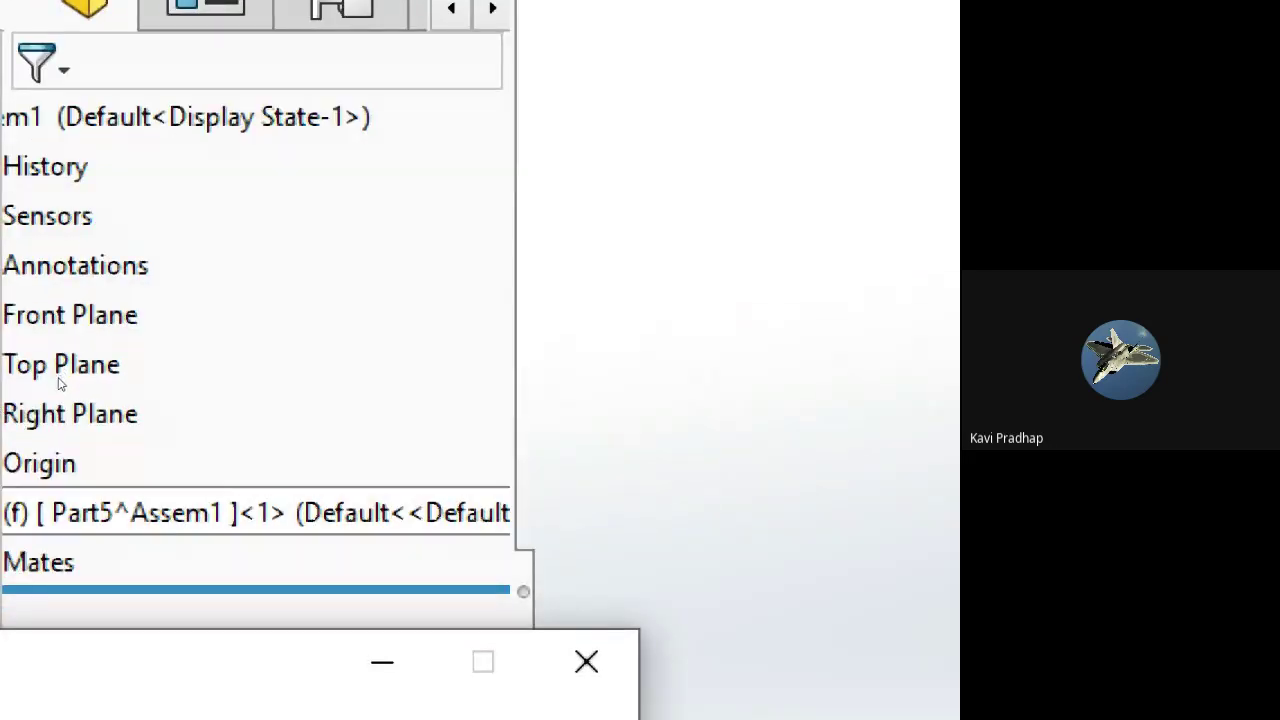
{"action": "left_click", "coordinate": [60, 512]}
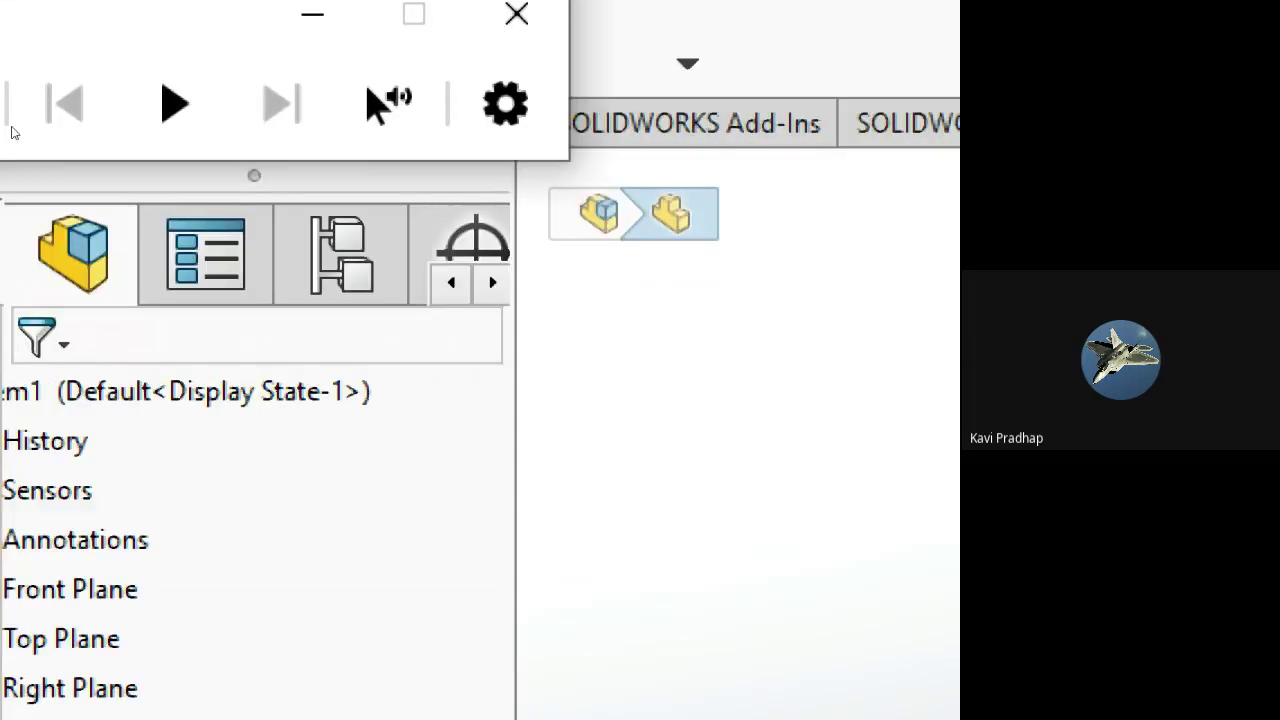
{"action": "left_click", "coordinate": [40, 112]}
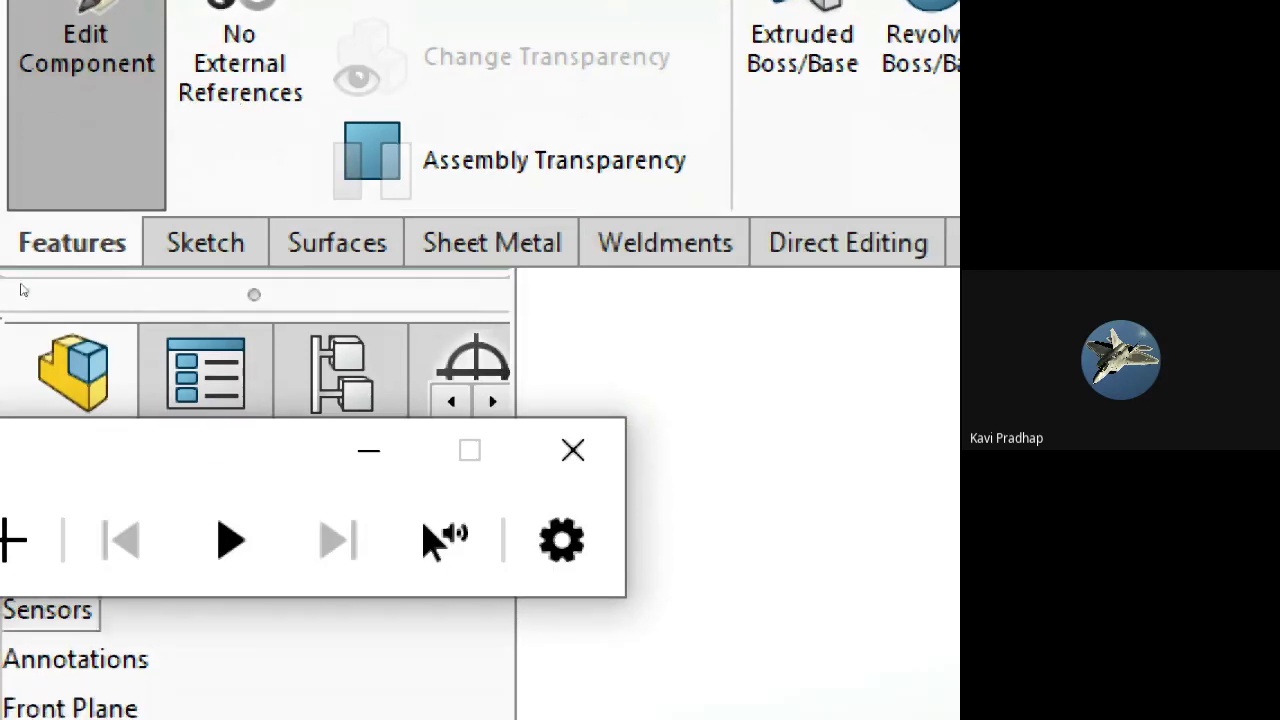
{"action": "left_click", "coordinate": [5, 264]}
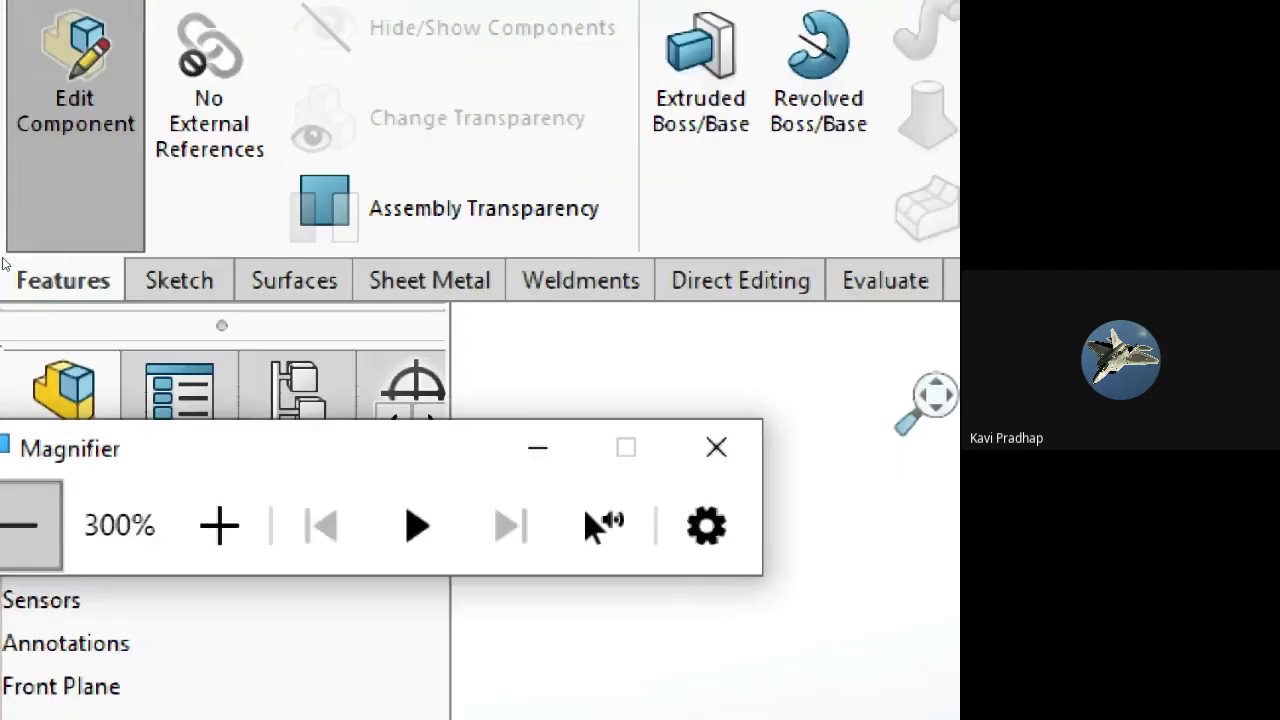
{"action": "left_click", "coordinate": [5, 264]}
{"action": "key", "text": "super+Escape"}
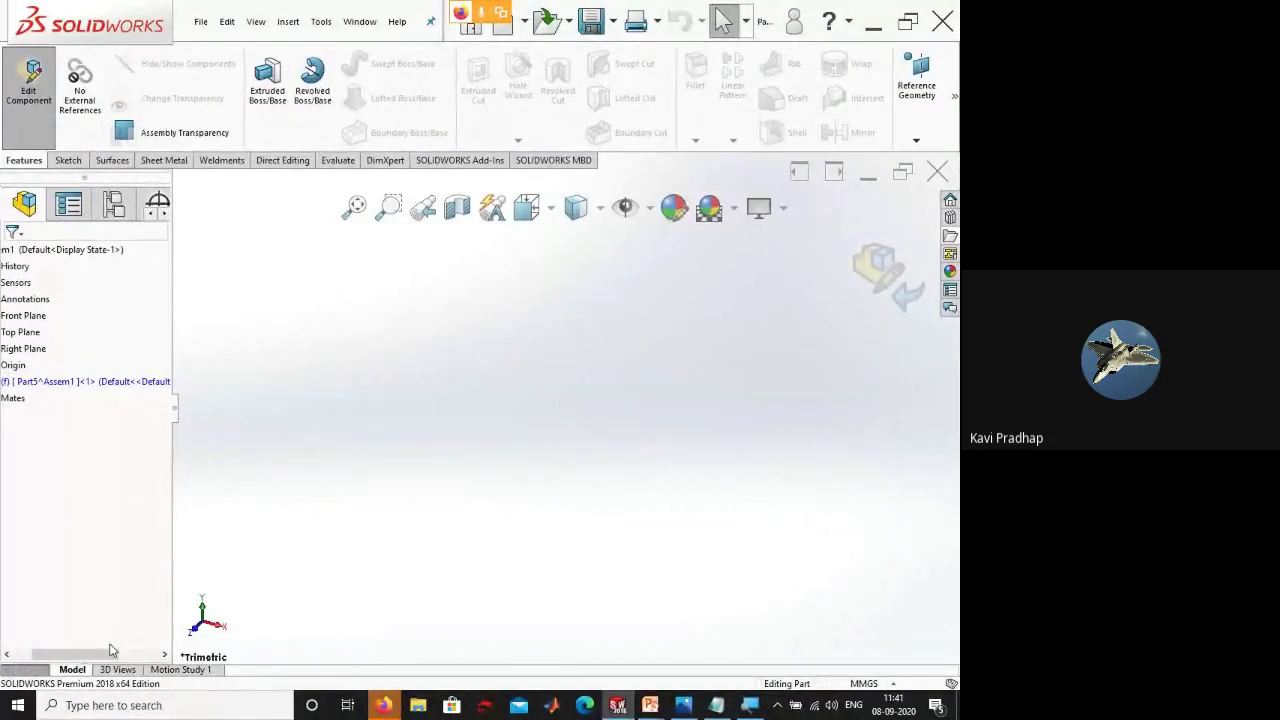
- Expand the Part5 component in the tree and start a sketch on its own Front Plane
{"action": "left_click_drag", "start_coordinate": [112, 650], "coordinate": [75, 651]}
{"action": "left_click", "coordinate": [9, 381]}
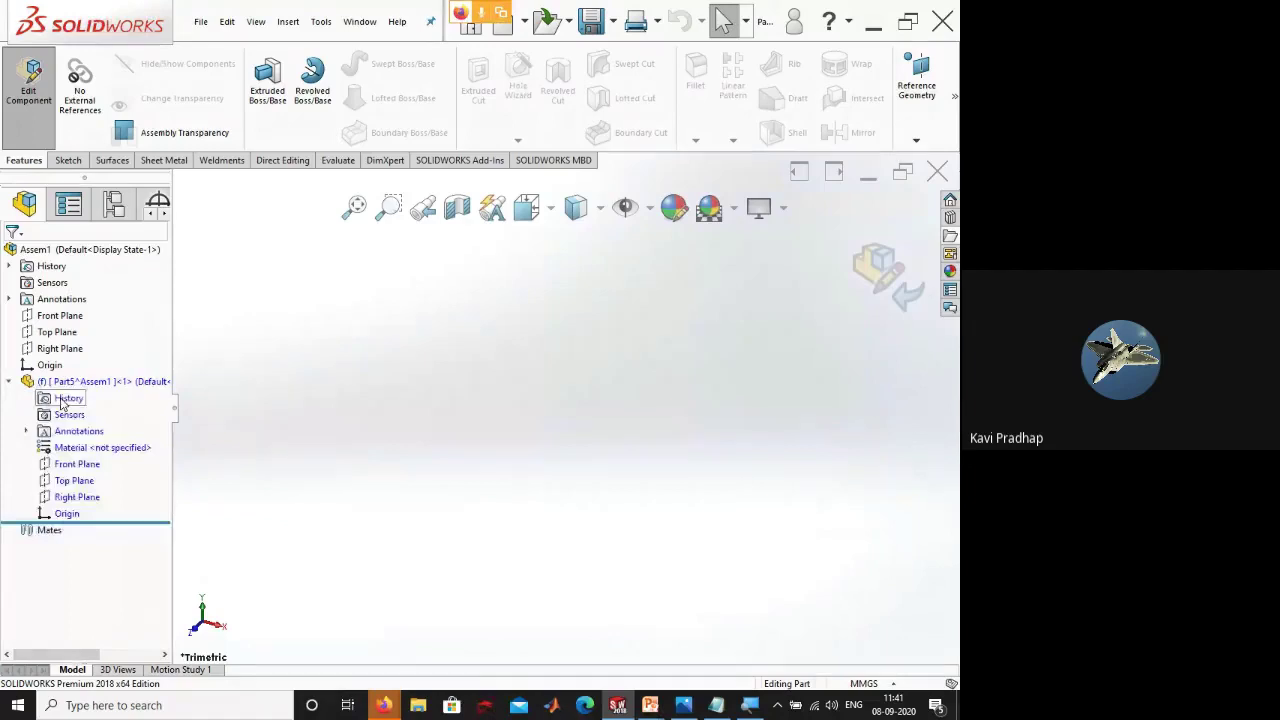
{"action": "left_click", "coordinate": [77, 464]}
{"action": "left_click", "coordinate": [104, 437]}
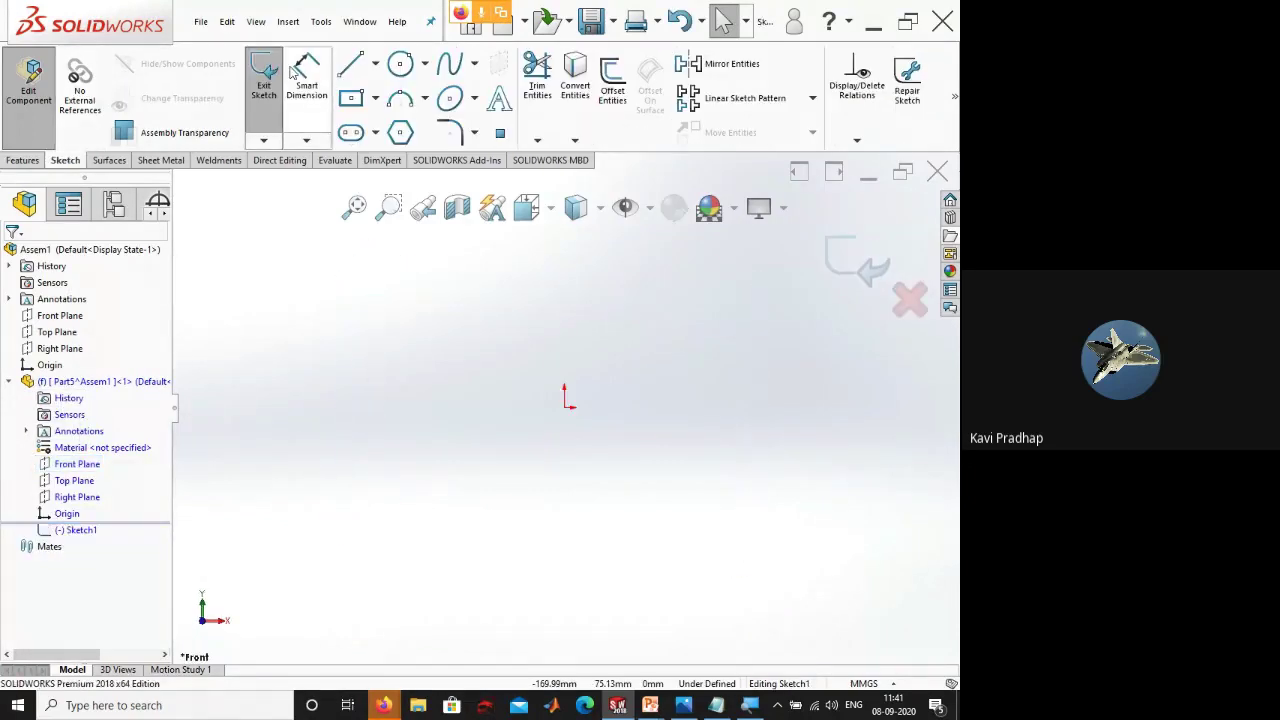
- Draw a centerline about 63 mm long from the origin and give it a horizontal relation
{"action": "left_click", "coordinate": [375, 64]}
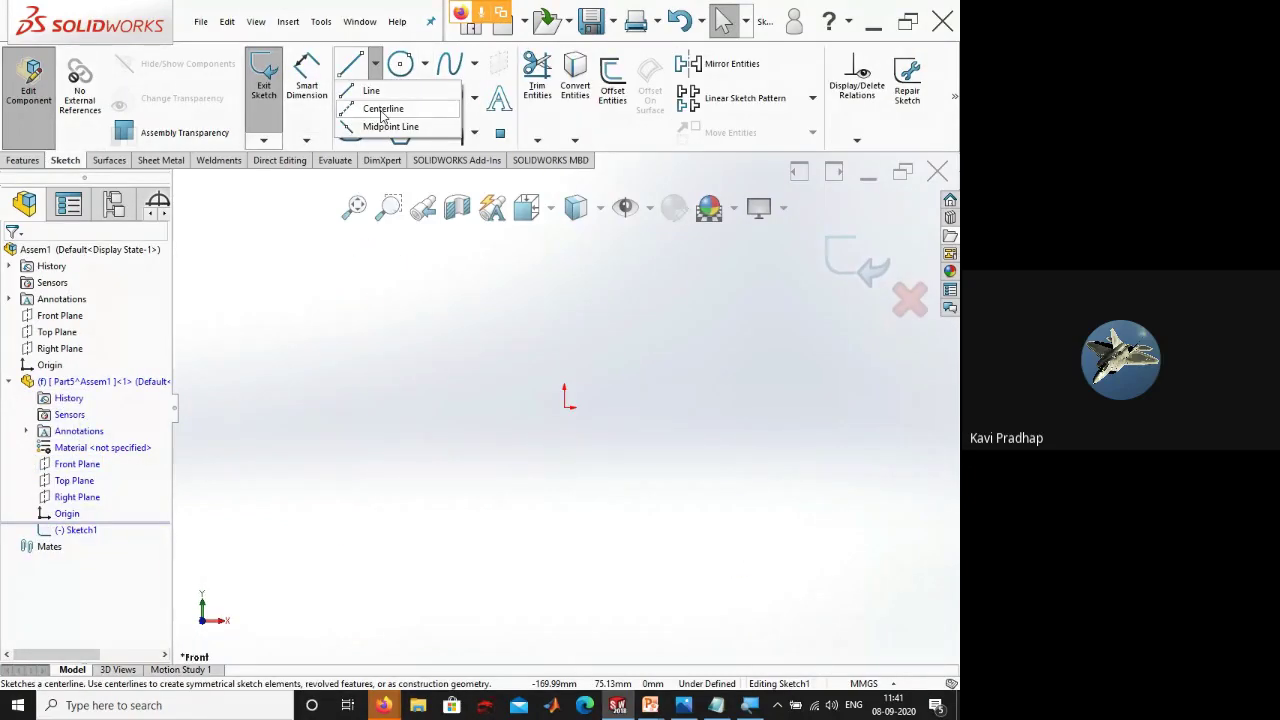
{"action": "left_click", "coordinate": [383, 109]}
{"action": "left_click", "coordinate": [565, 407]}
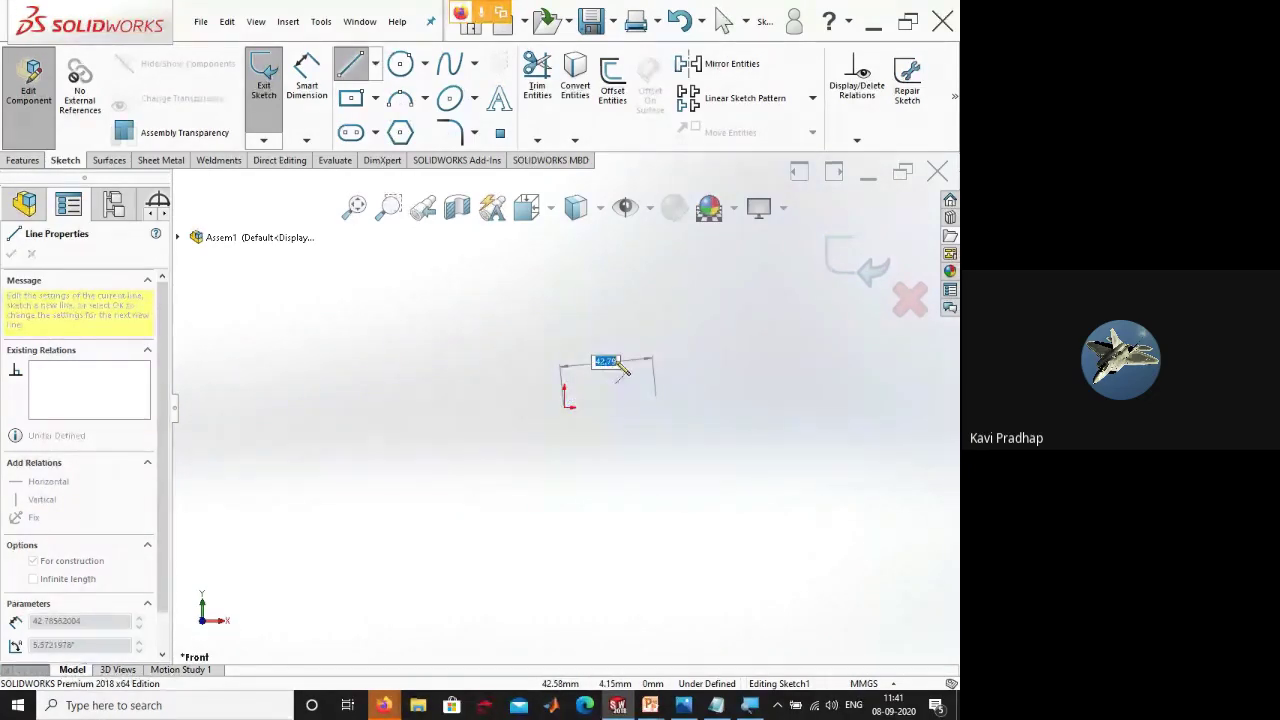
{"action": "left_click", "coordinate": [697, 384]}
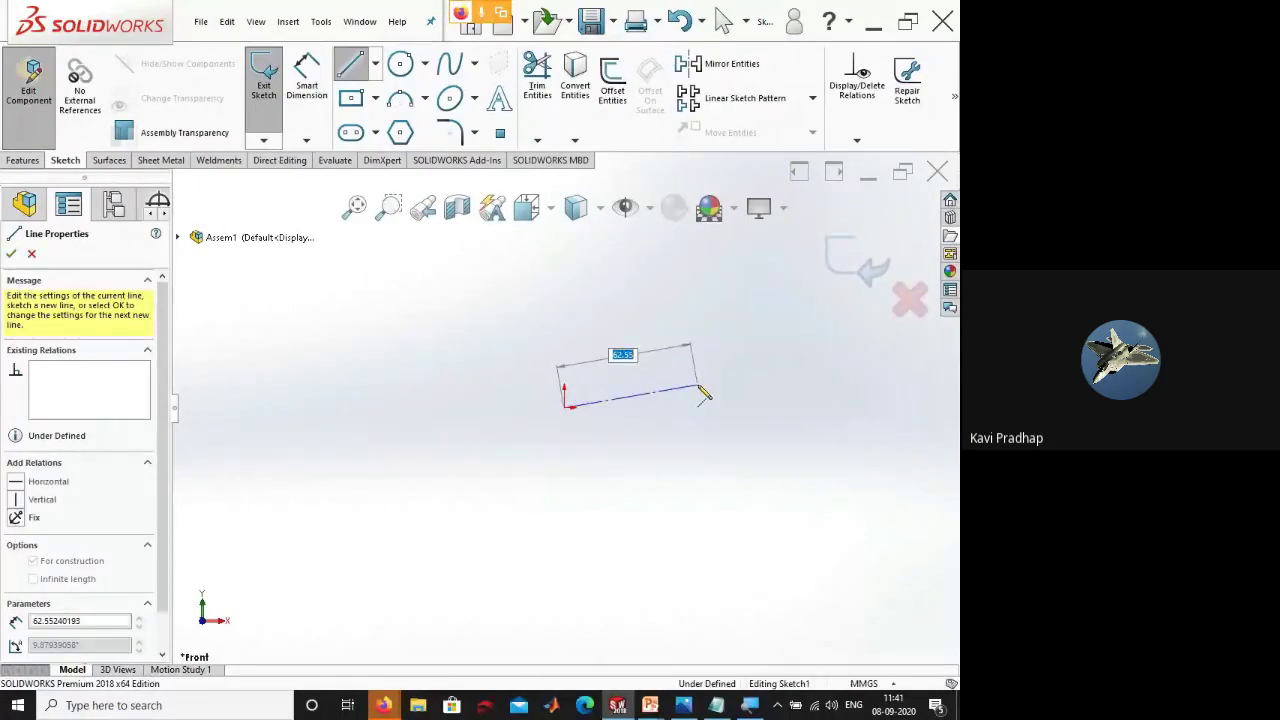
{"action": "key", "text": "Escape"}
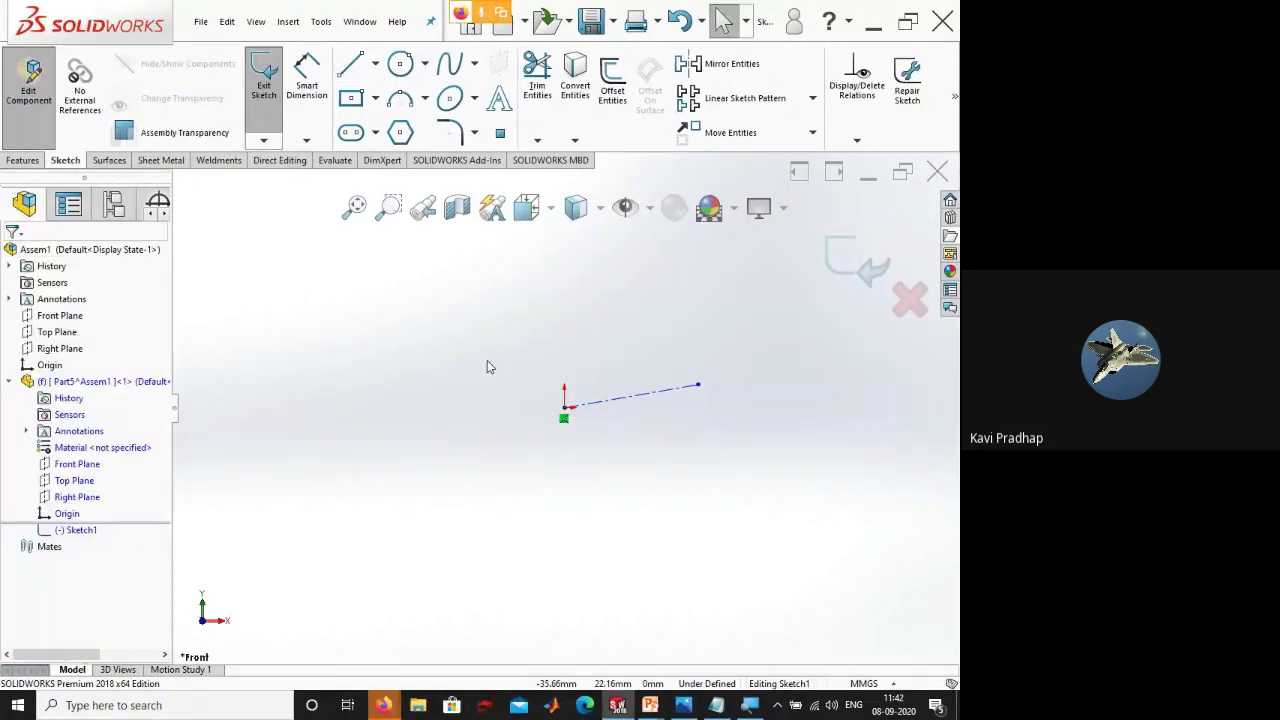
{"action": "left_click", "coordinate": [677, 385]}
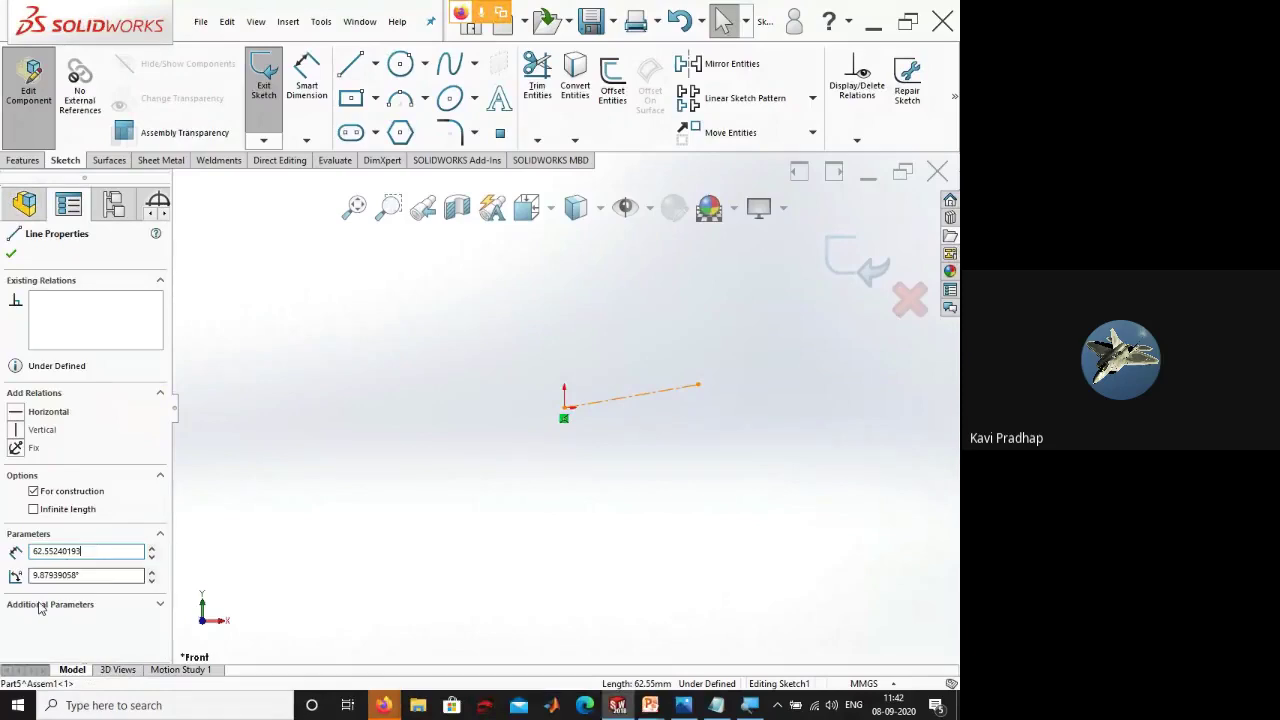
{"action": "left_click", "coordinate": [30, 418]}
{"action": "left_click", "coordinate": [329, 271]}
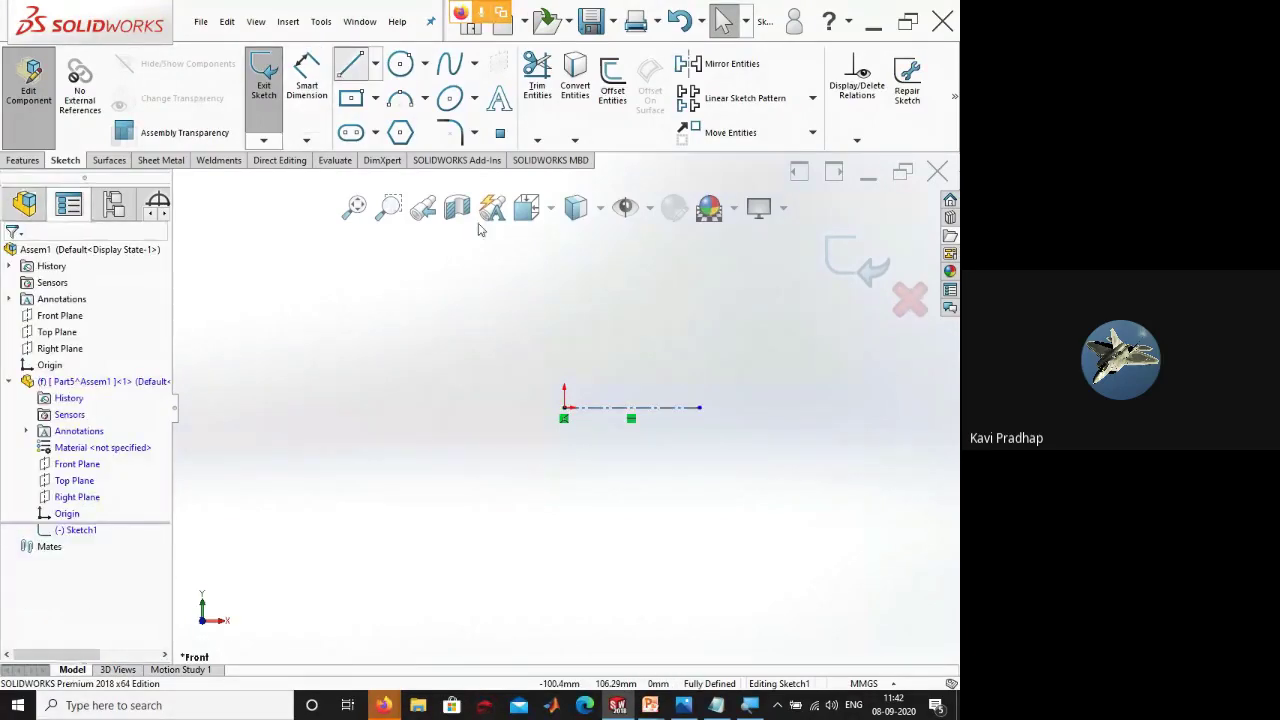
- Draw a vertical line directly above the origin and a horizontal line about 86 mm long from its lower end
{"action": "left_click", "coordinate": [564, 252]}
{"action": "left_click", "coordinate": [564, 340]}
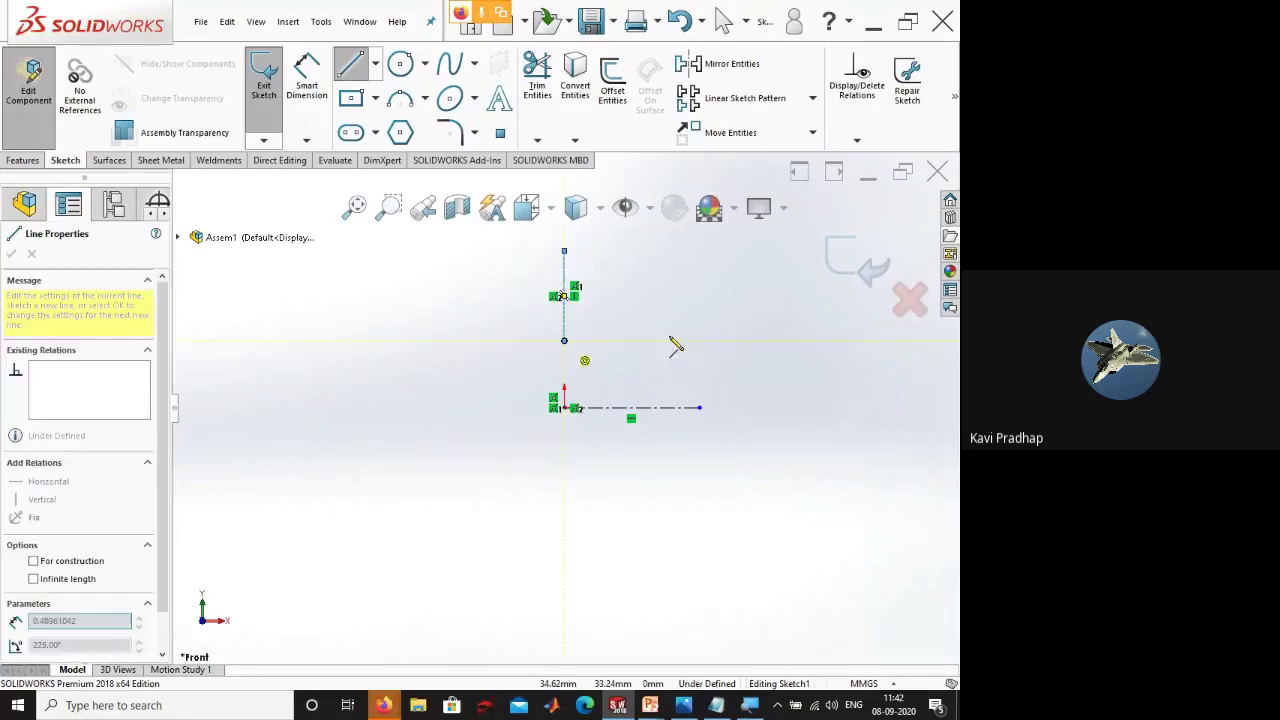
{"action": "left_click", "coordinate": [750, 340]}
{"action": "left_click", "coordinate": [85, 620]}
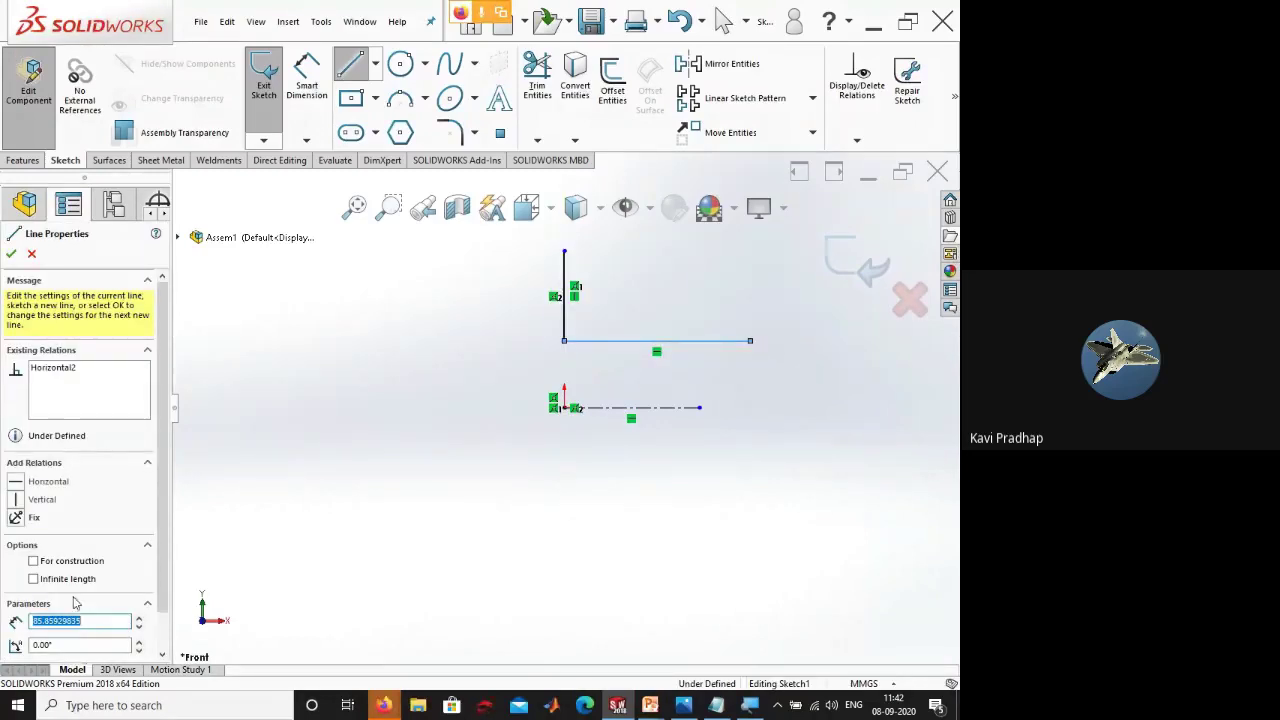
{"action": "key", "text": "Escape"}
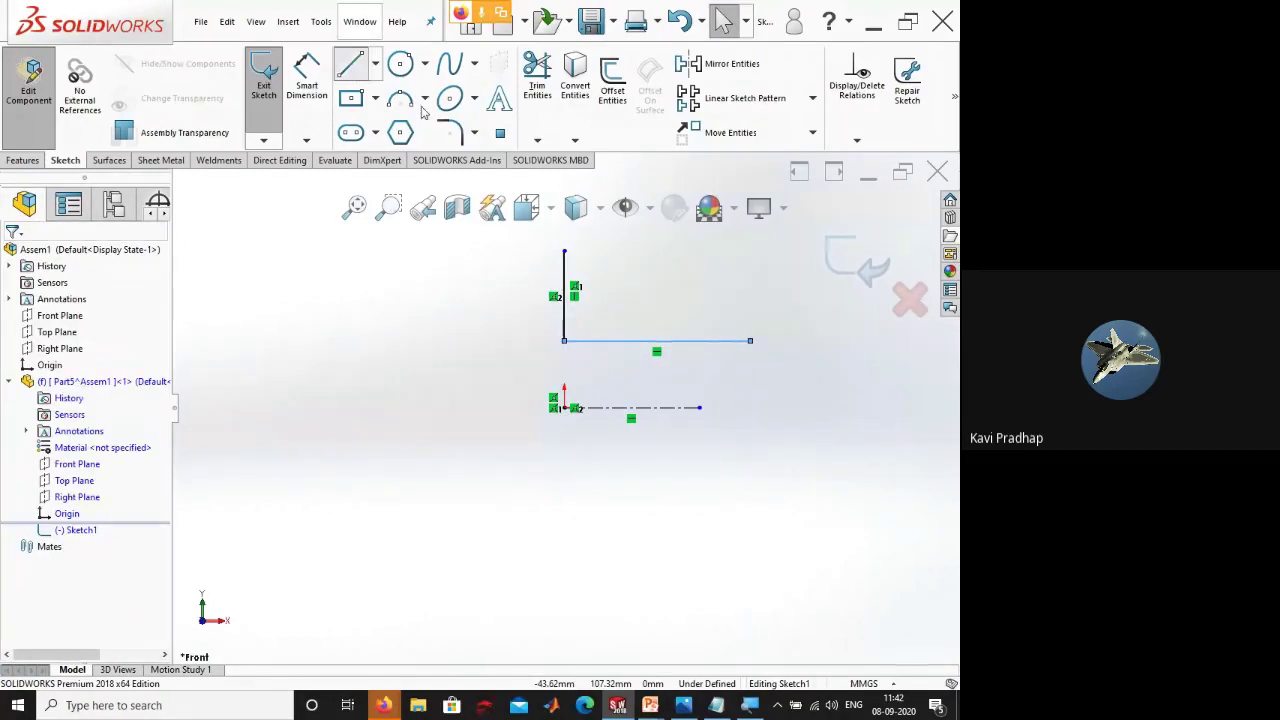
- Draw a short vertical line upward from the free end of the long horizontal line
{"action": "left_click", "coordinate": [750, 341]}
{"action": "left_click", "coordinate": [750, 307]}
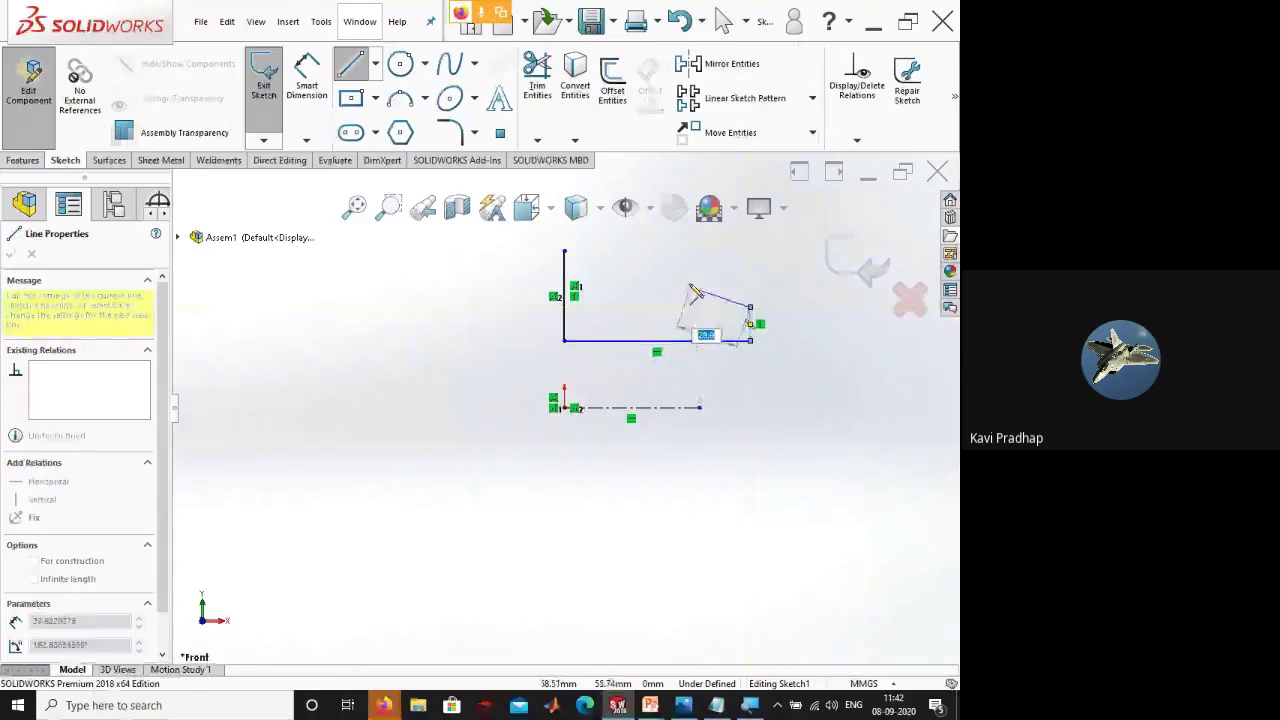
{"action": "key", "text": "Escape"}
- Draw a line about 37 mm long back from the short vertical line's upper end and give it a horizontal relation
{"action": "key", "text": "l"}
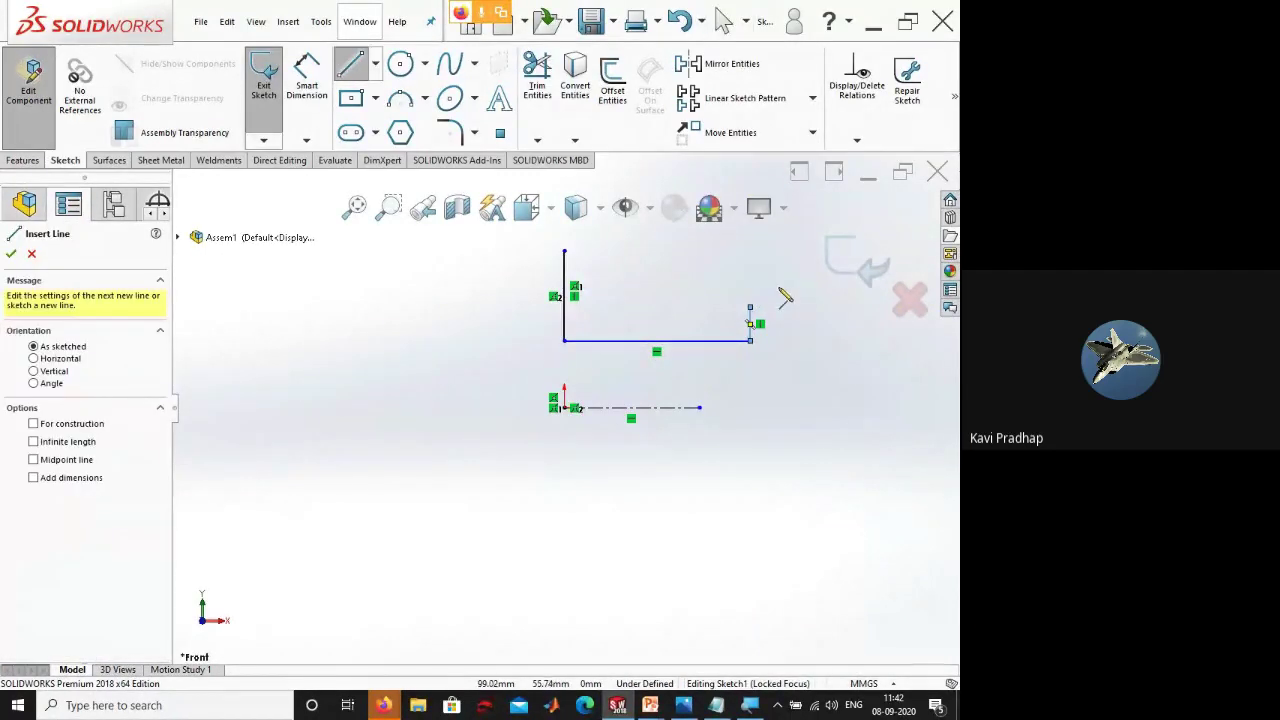
{"action": "left_click", "coordinate": [750, 307]}
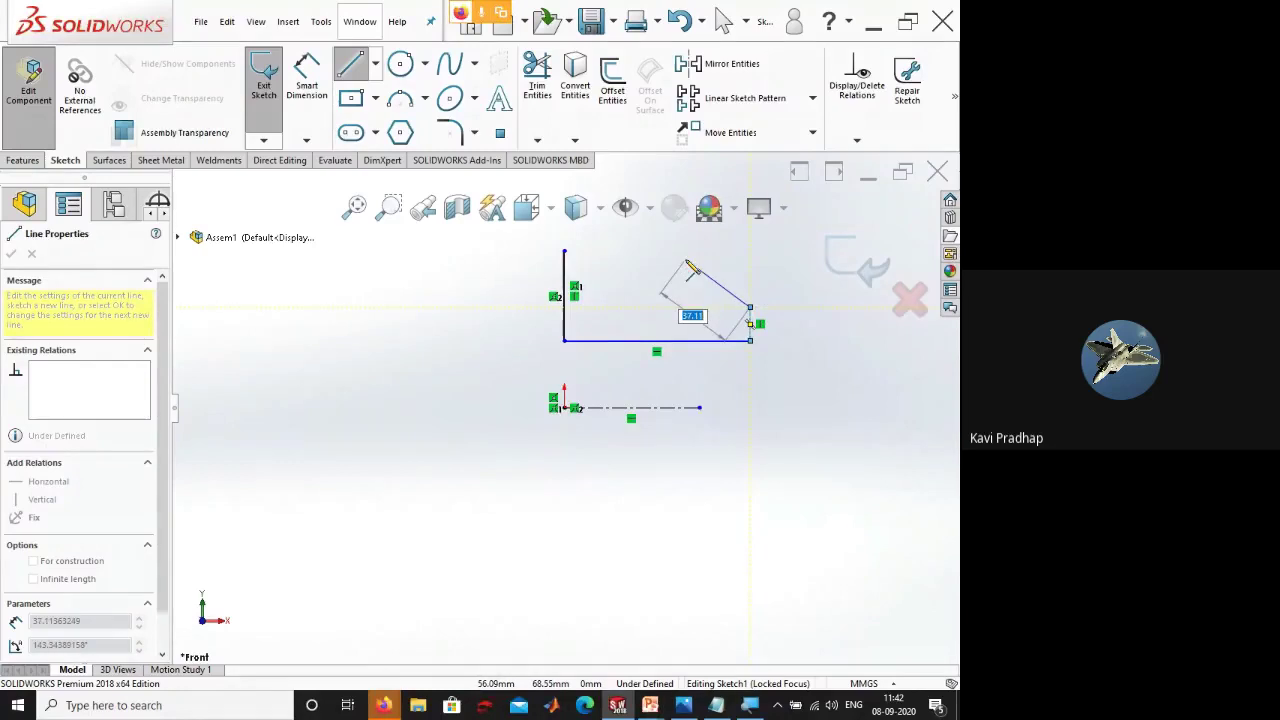
{"action": "double_click", "coordinate": [687, 262]}
{"action": "key", "text": "Escape"}
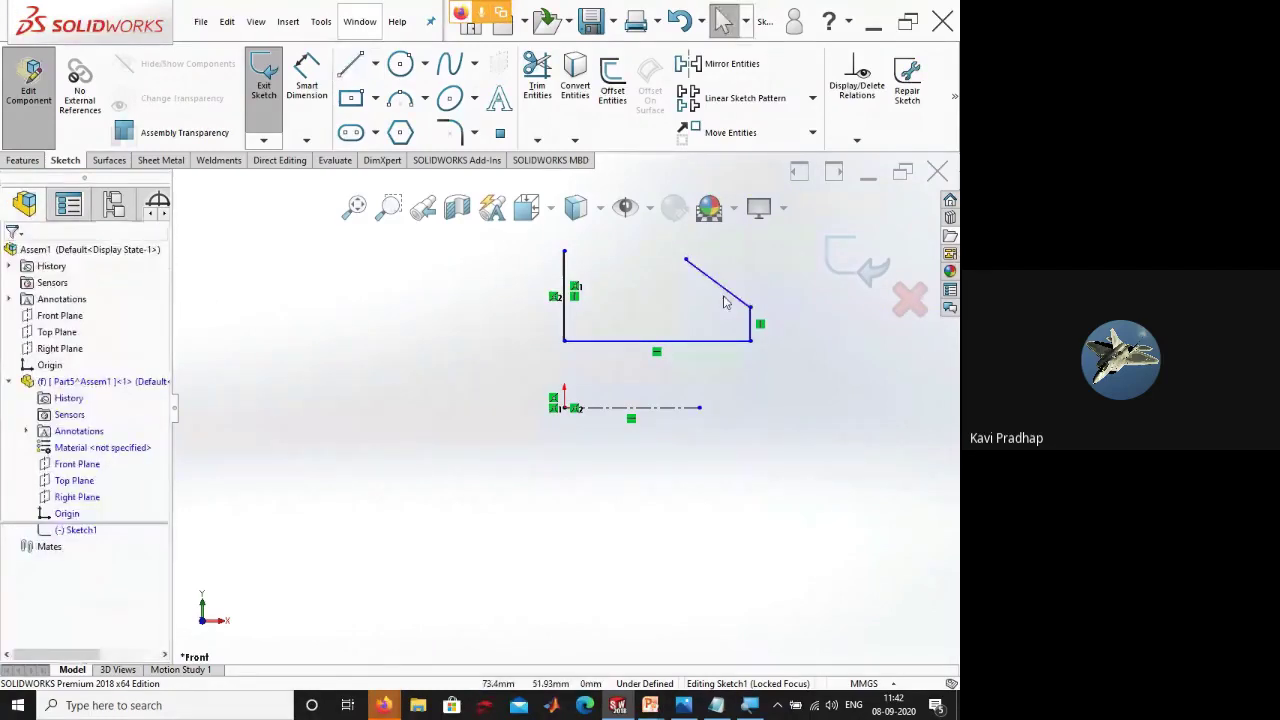
{"action": "left_click", "coordinate": [723, 297]}
{"action": "left_click", "coordinate": [48, 411]}
{"action": "key", "text": "Escape"}
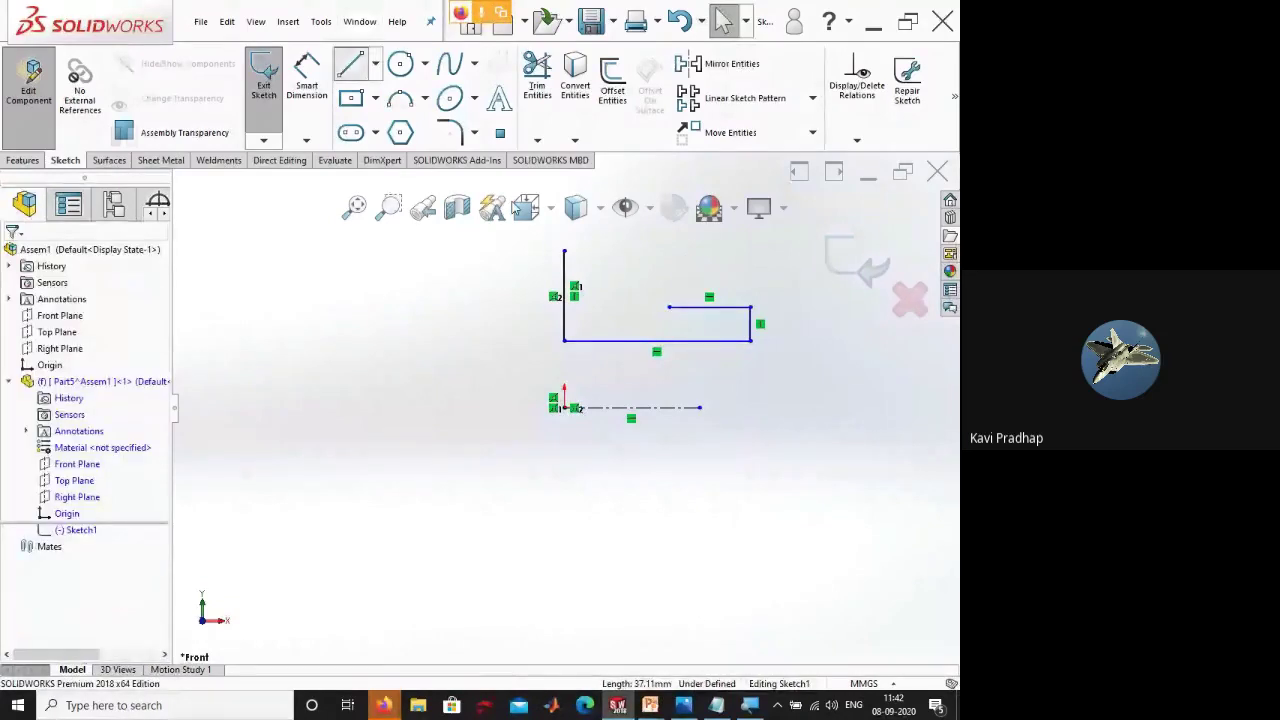
- Draw a line about 38 mm long from the tall vertical line's upper end and give it a horizontal relation
{"action": "left_click", "coordinate": [582, 256]}
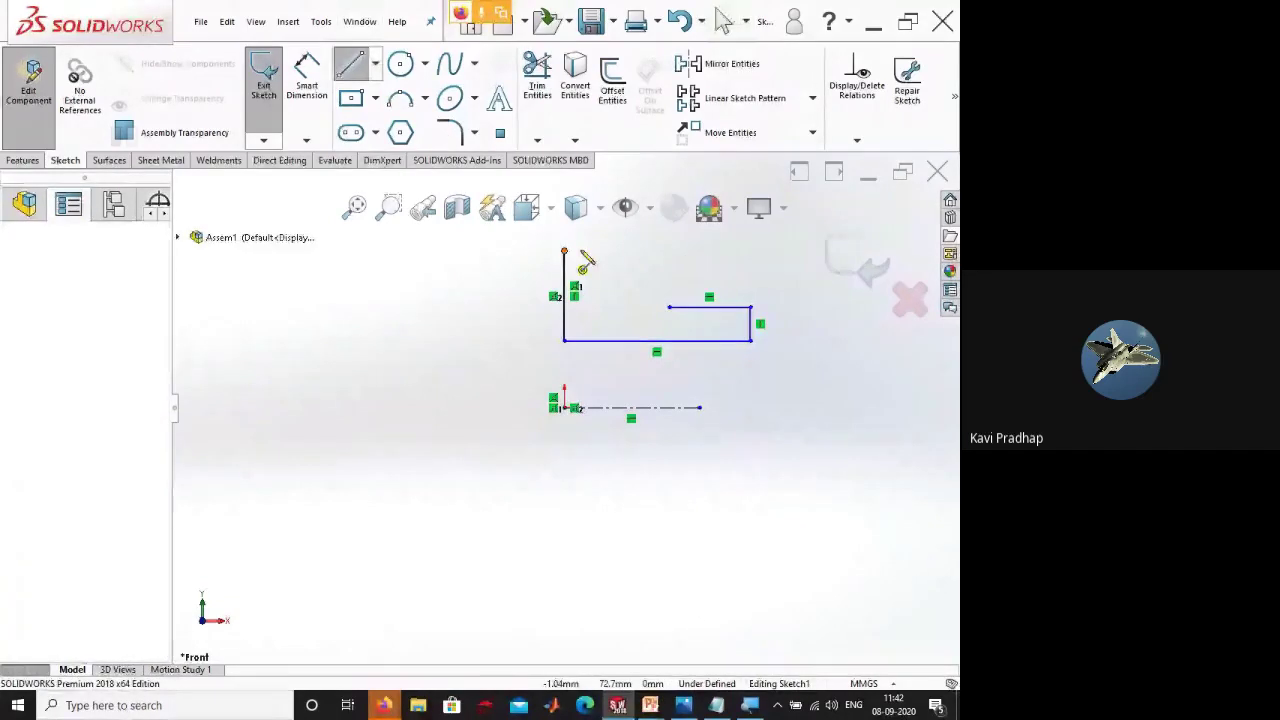
{"action": "left_click", "coordinate": [579, 254]}
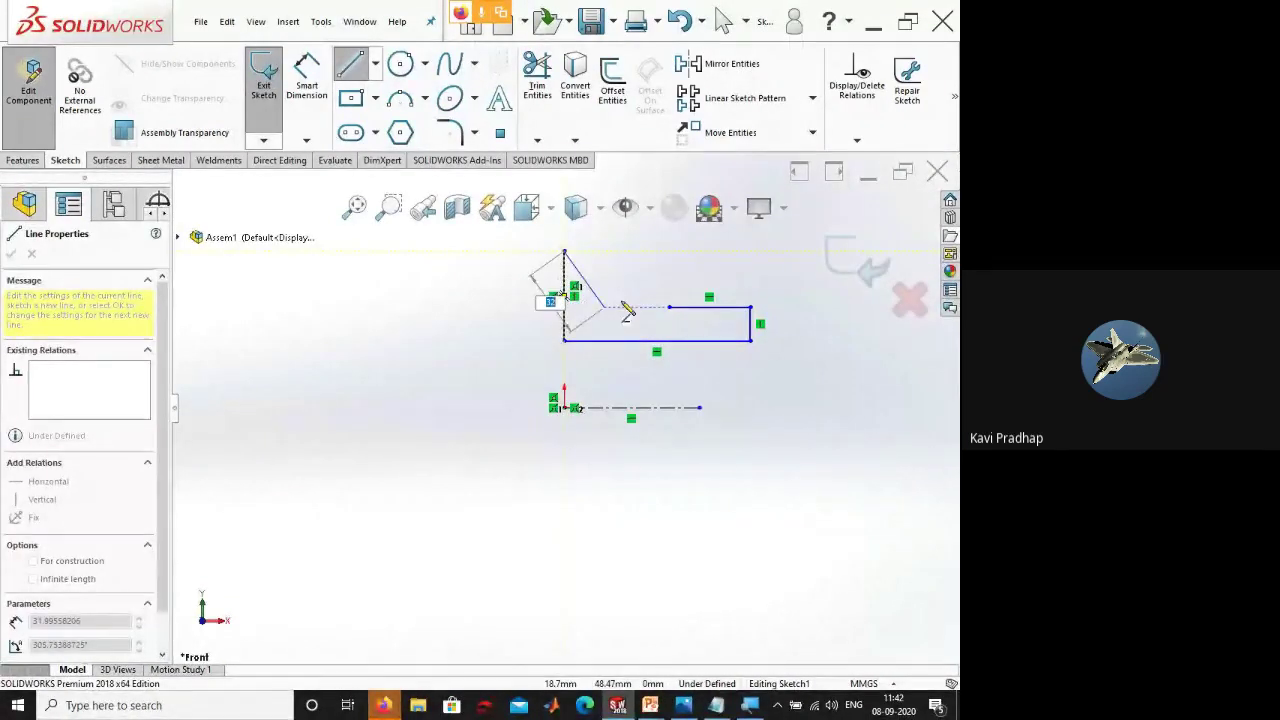
{"action": "left_click", "coordinate": [633, 296]}
{"action": "key", "text": "Escape"}
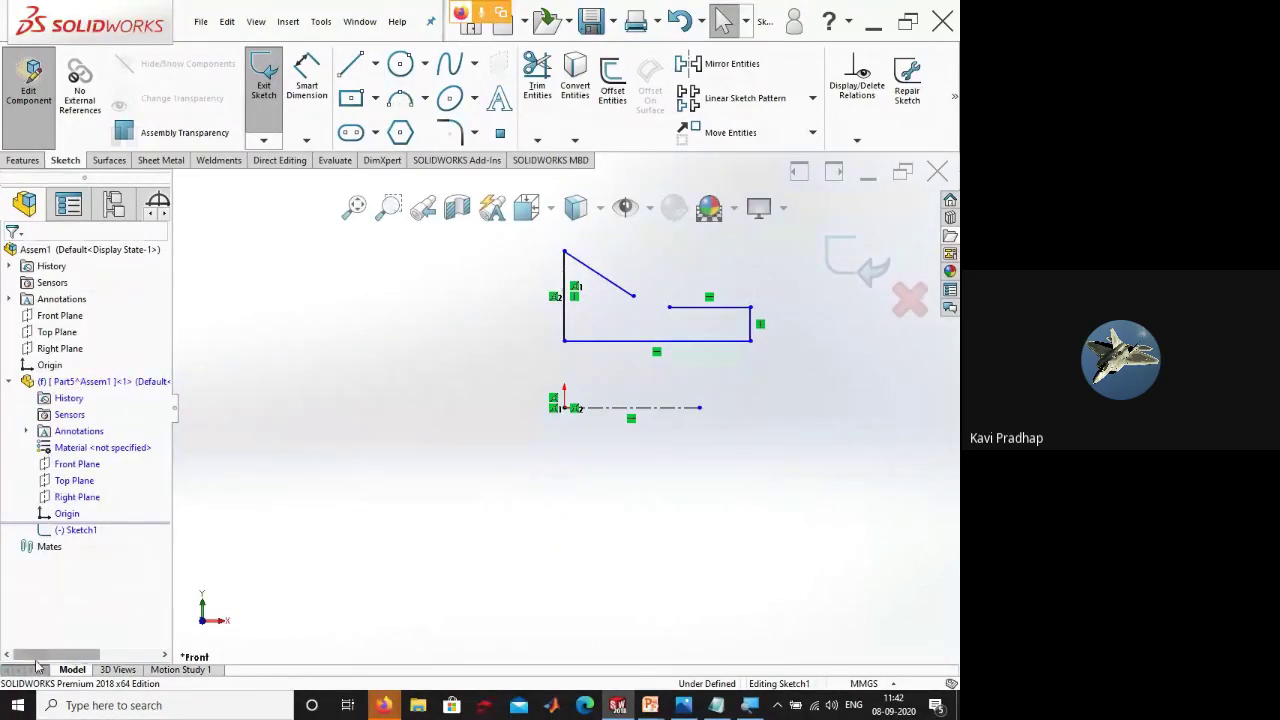
{"action": "left_click", "coordinate": [605, 278]}
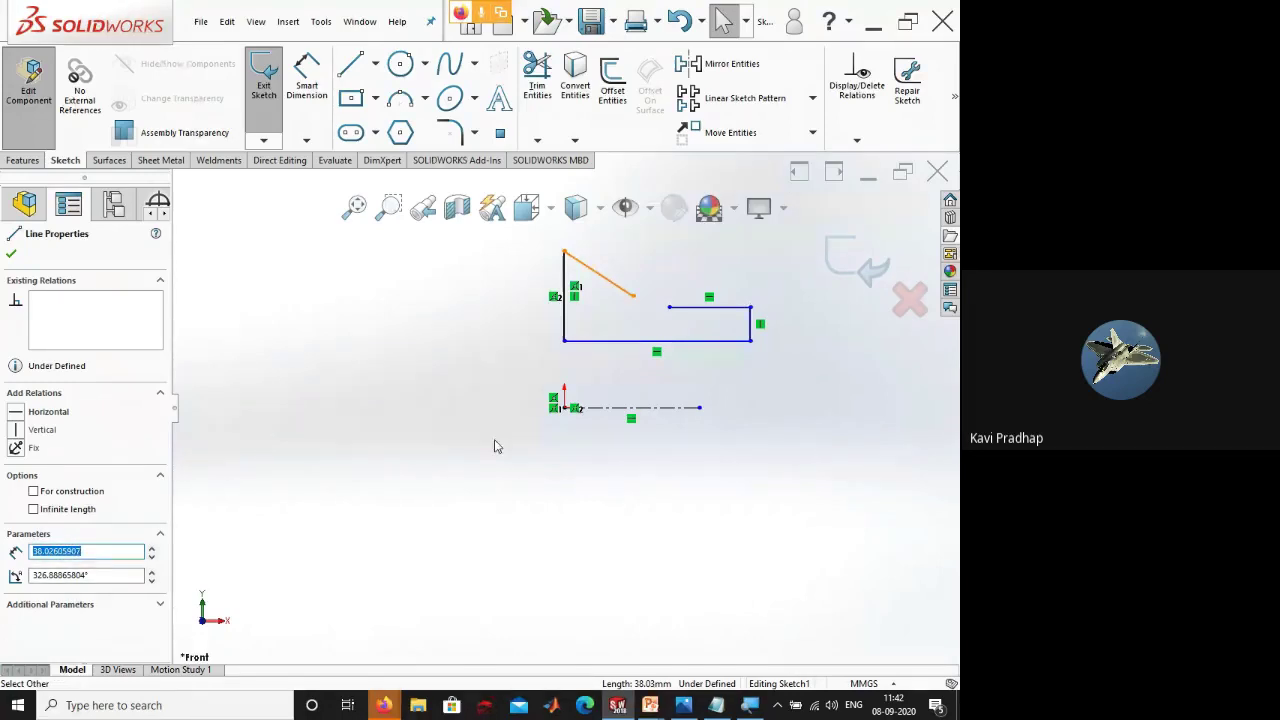
{"action": "left_click", "coordinate": [84, 410]}
{"action": "left_click", "coordinate": [548, 310]}
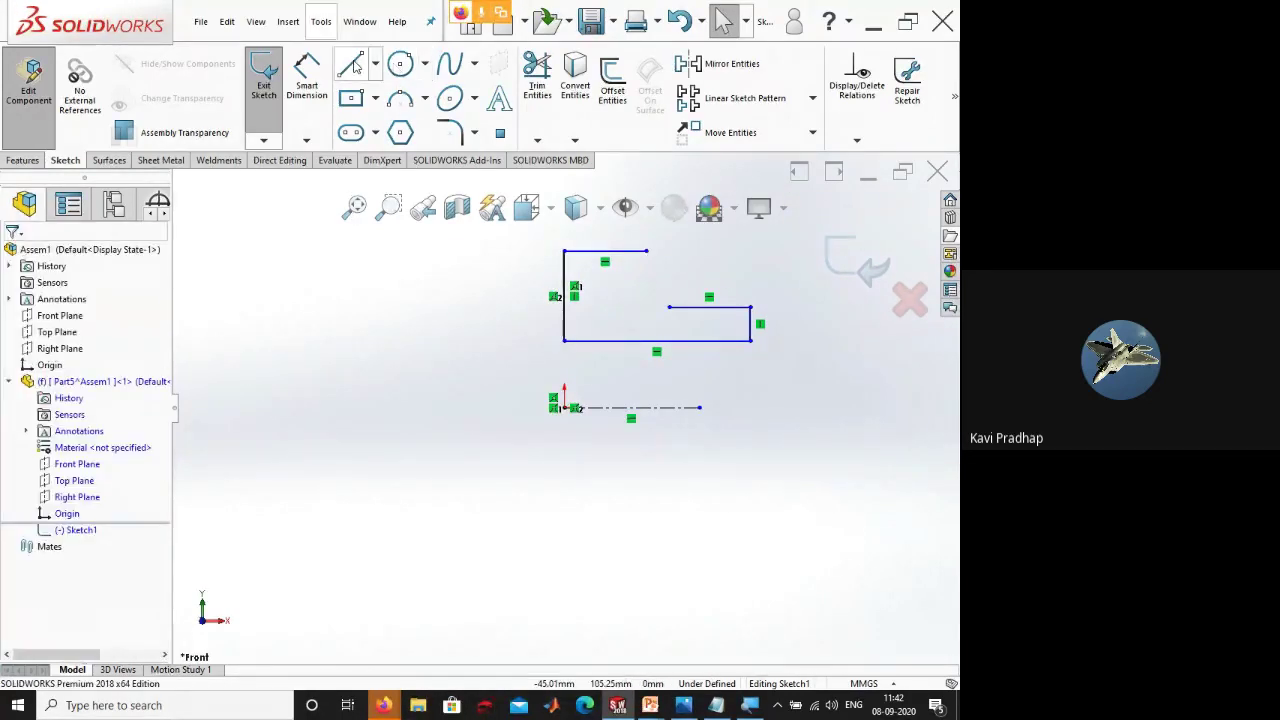
- Close the profile with a line between the two open endpoints and give that line a vertical relation
{"action": "left_click", "coordinate": [351, 64]}
{"action": "left_click", "coordinate": [646, 251]}
{"action": "left_click", "coordinate": [669, 307]}
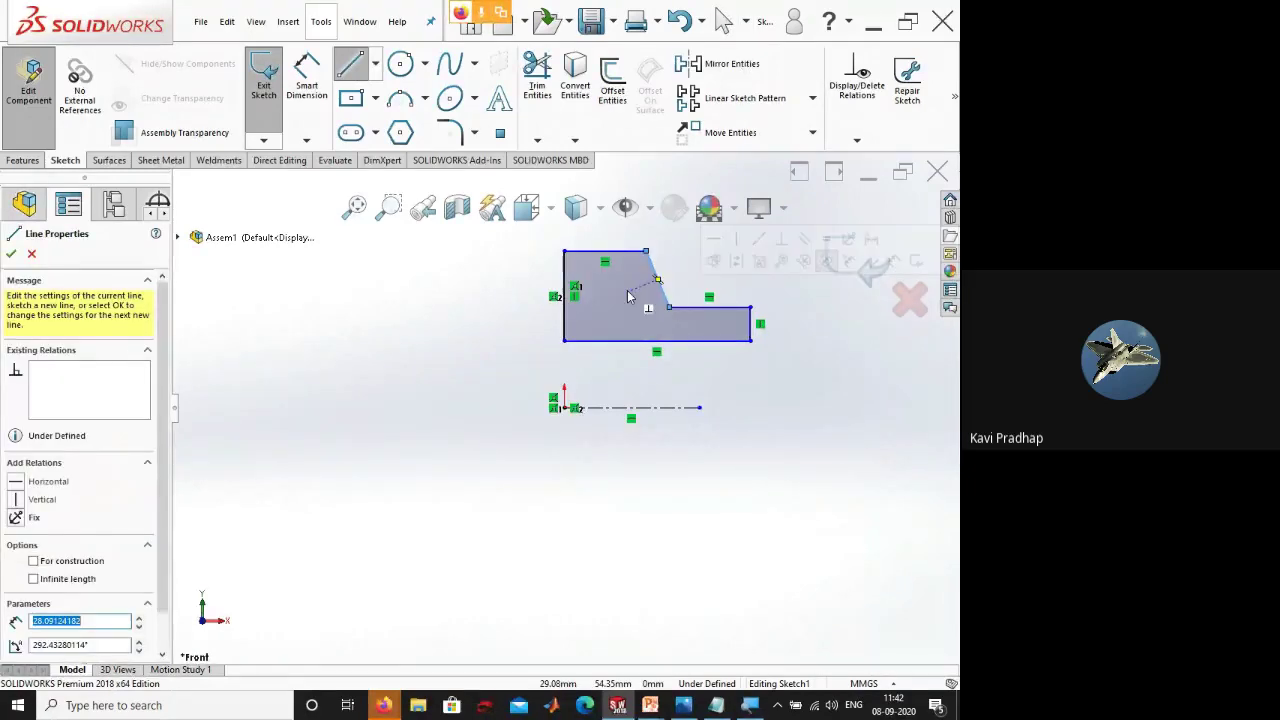
{"action": "key", "text": "Escape"}
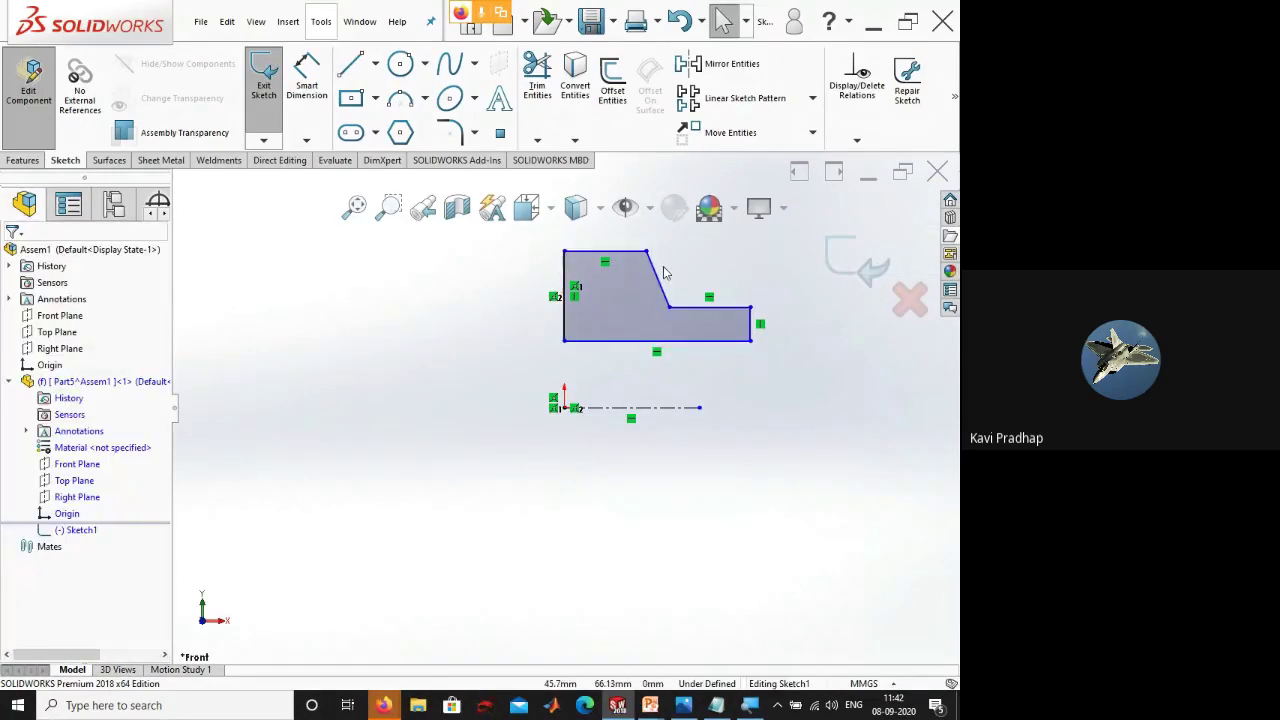
{"action": "left_click", "coordinate": [686, 290]}
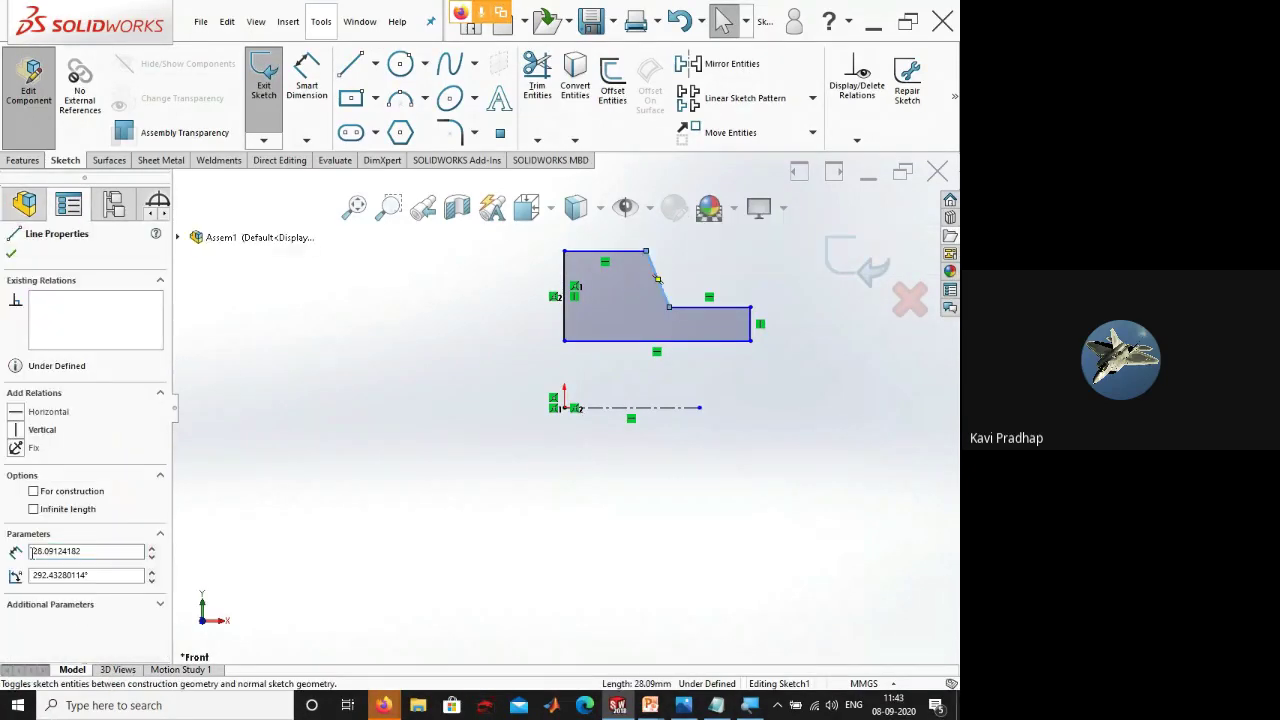
{"action": "left_click", "coordinate": [22, 432]}
{"action": "left_click", "coordinate": [600, 481]}
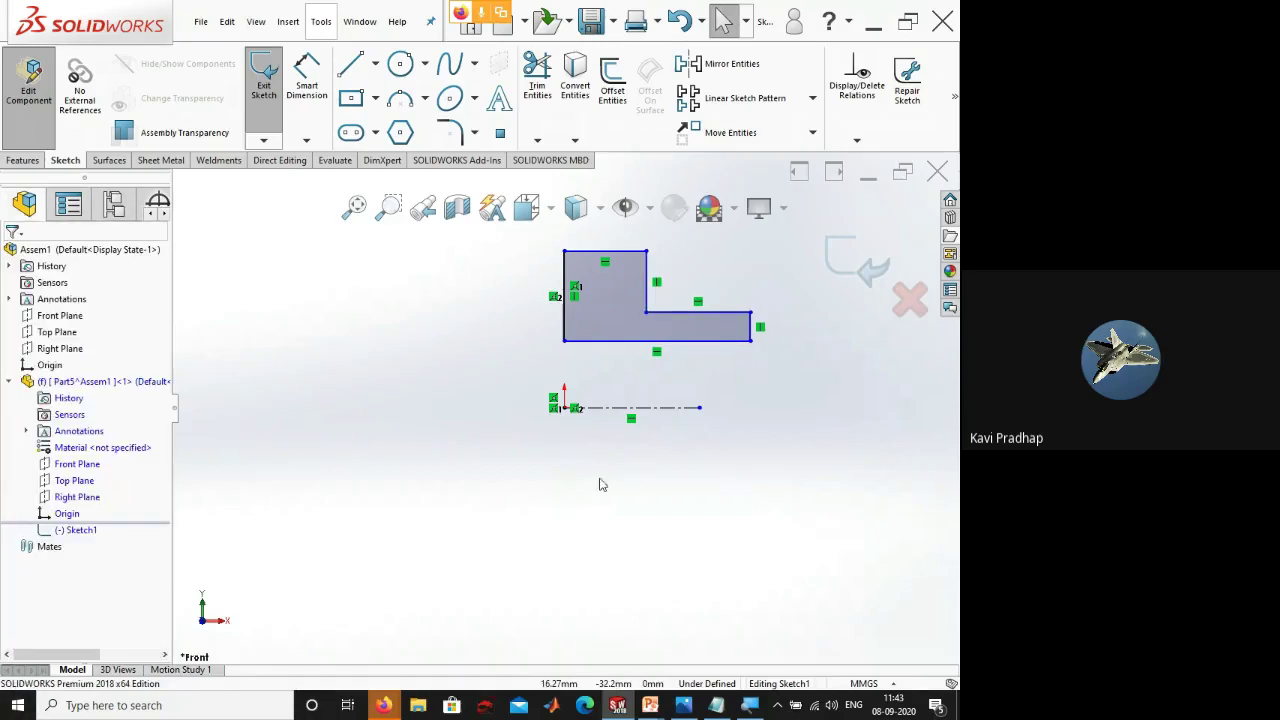
- Reshape the L profile by moving its corners, narrowing the upright to about 20 mm and lengthening the base to about 124 mm
{"action": "scroll", "coordinate": [600, 327], "scroll_direction": "up", "scroll_amount": 1}
{"action": "mouse_move", "coordinate": [606, 328]}
{"action": "left_mouse_down"}
{"action": "mouse_move", "coordinate": [548, 255]}
{"action": "mouse_move", "coordinate": [611, 277]}
{"action": "mouse_move", "coordinate": [578, 281]}
{"action": "left_mouse_up"}
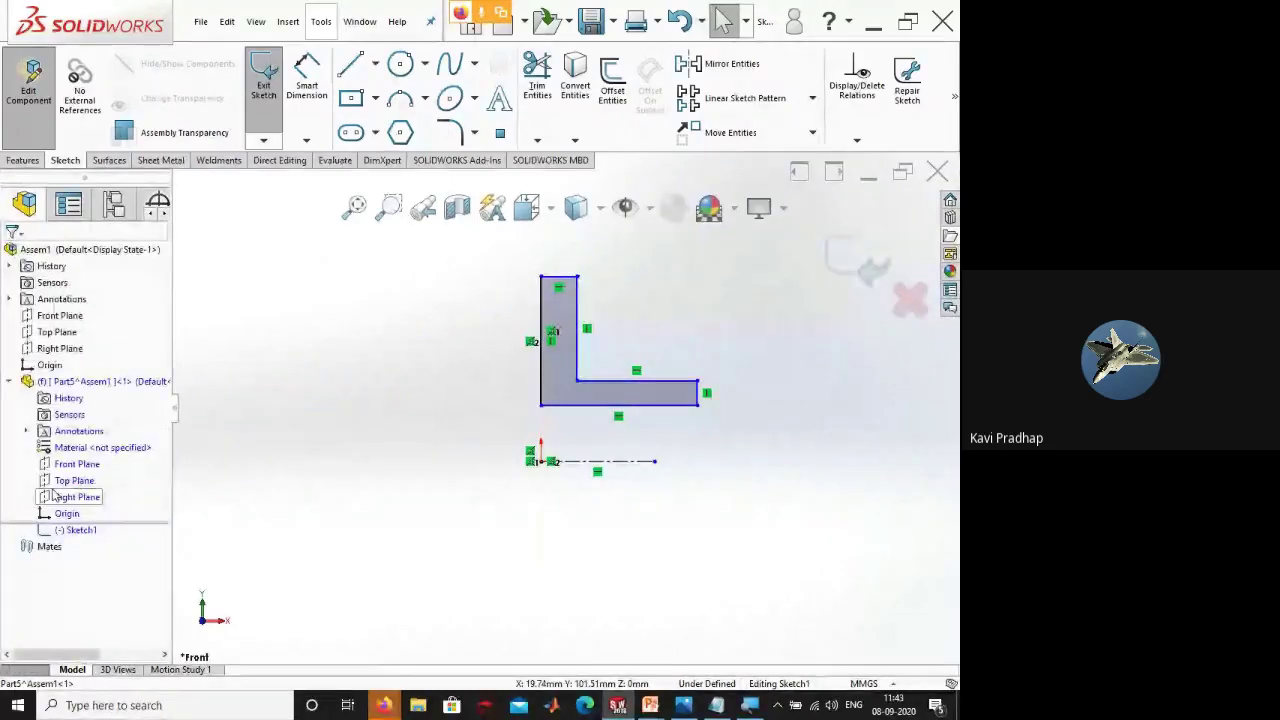
{"action": "left_click", "coordinate": [53, 498]}
{"action": "left_click_drag", "start_coordinate": [697, 405], "coordinate": [768, 425]}
{"action": "left_click", "coordinate": [667, 543]}
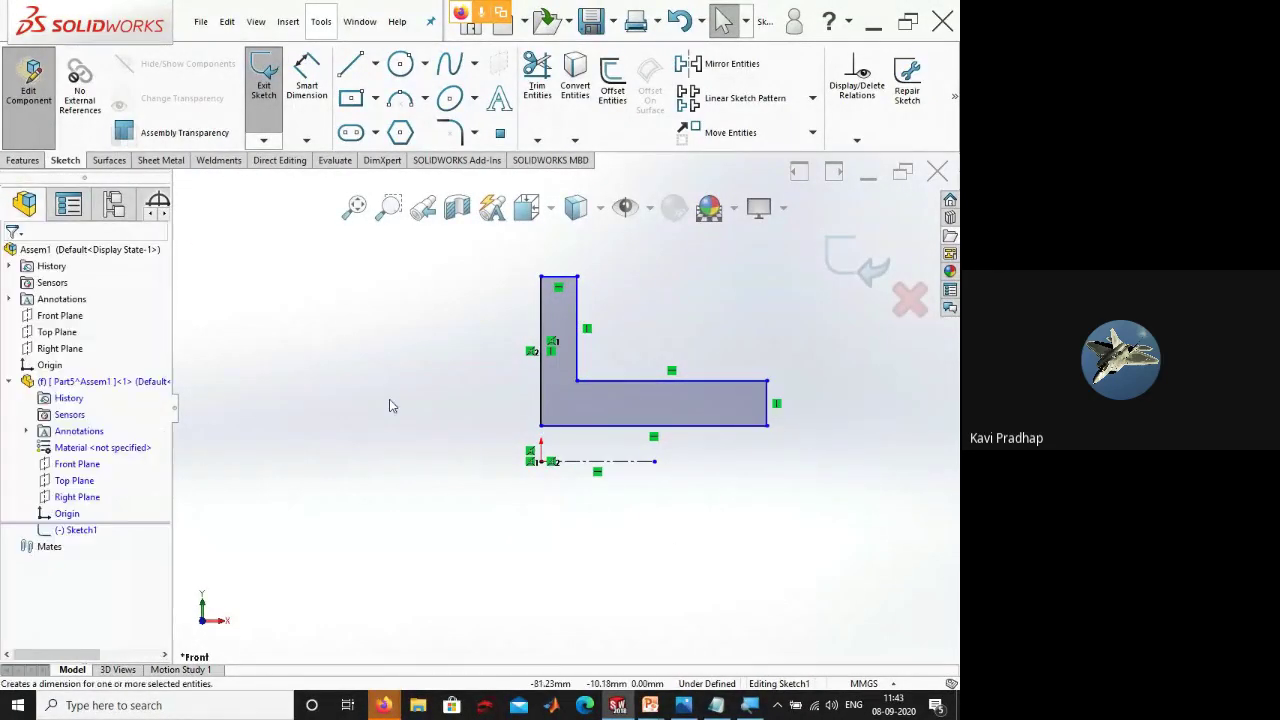
- Add a 40 mm diameter dimension between the centerline and the profile's lower horizontal edge
{"action": "left_click", "coordinate": [307, 85]}
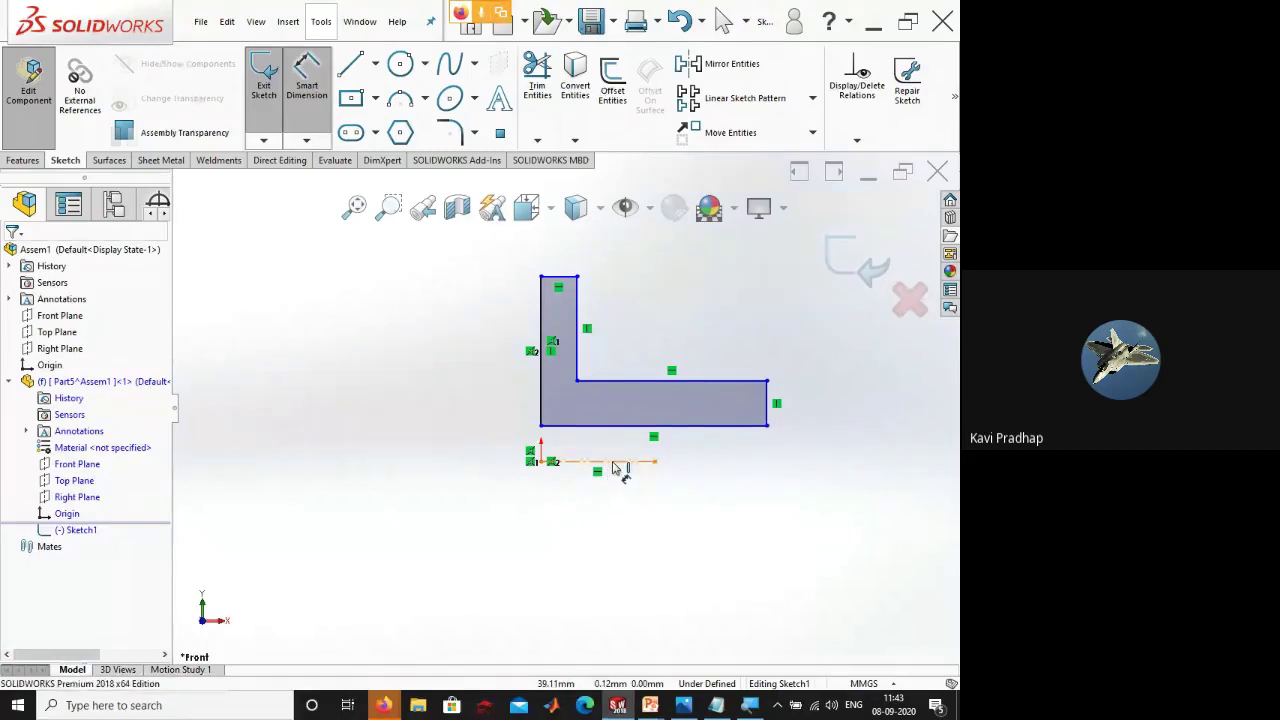
{"action": "left_click", "coordinate": [620, 470]}
{"action": "left_click", "coordinate": [614, 426]}
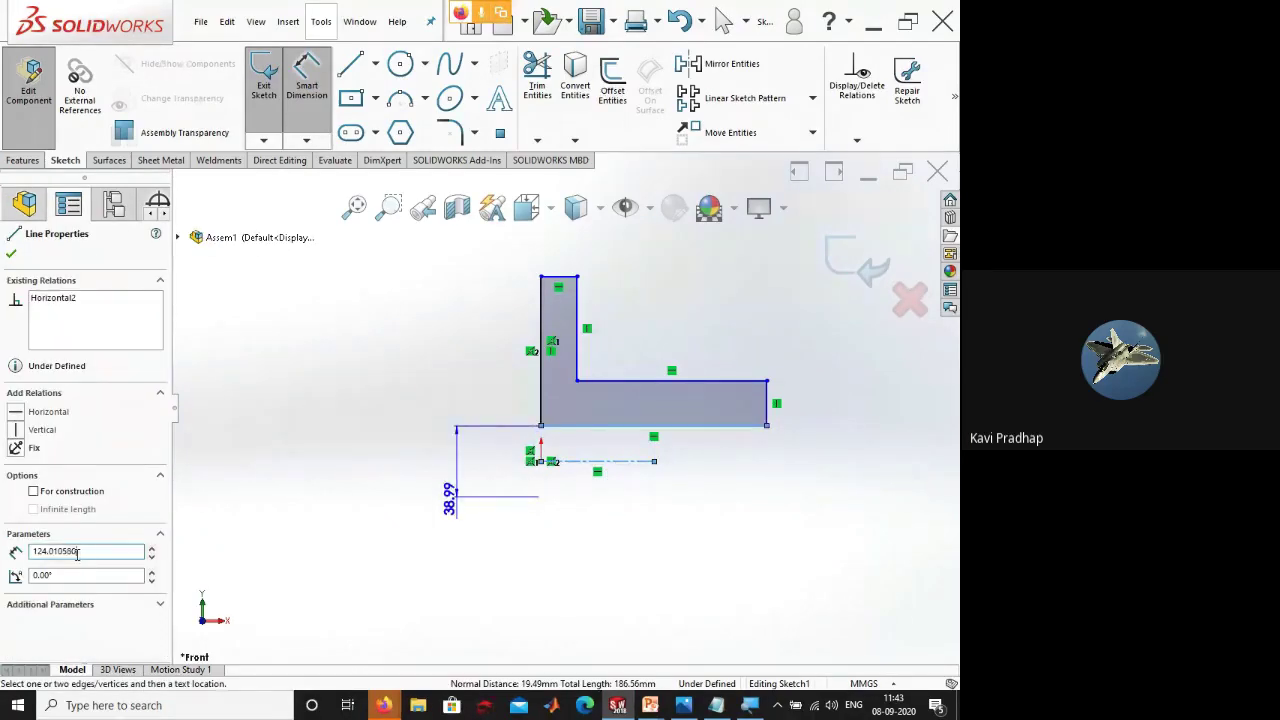
{"action": "left_click", "coordinate": [372, 522]}
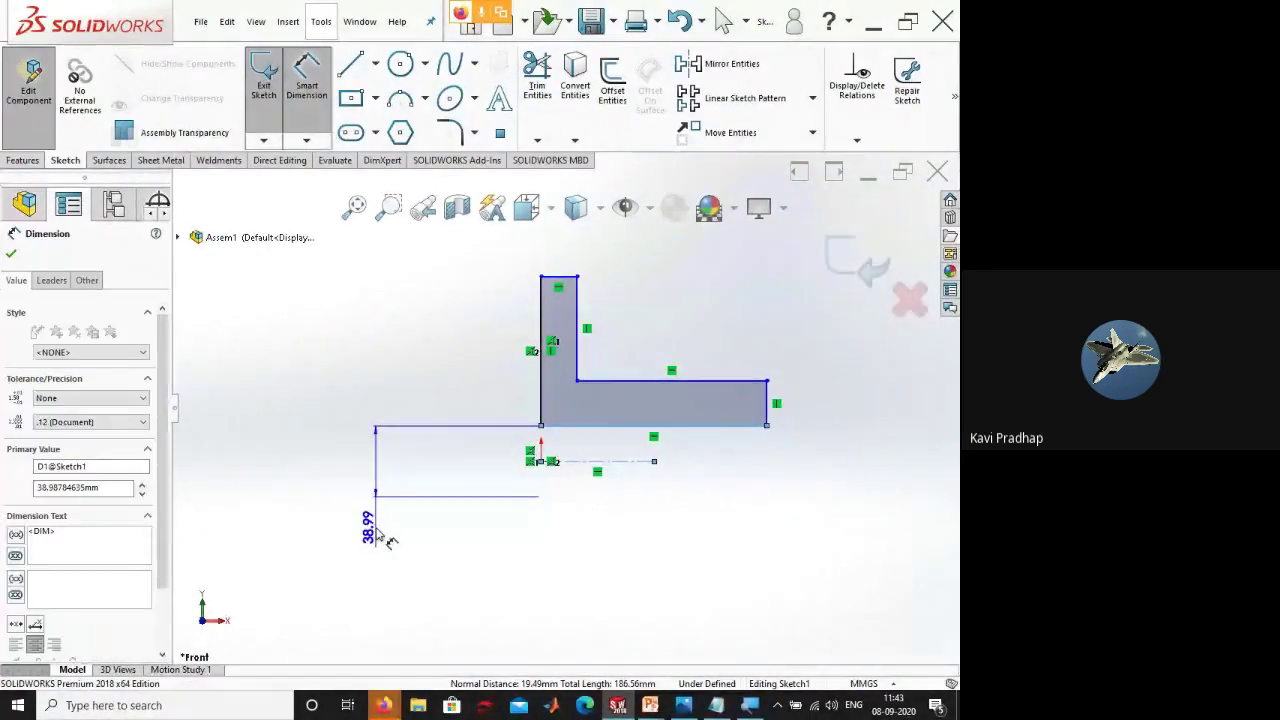
{"action": "type", "text": "40"}
{"action": "key", "text": "Return"}
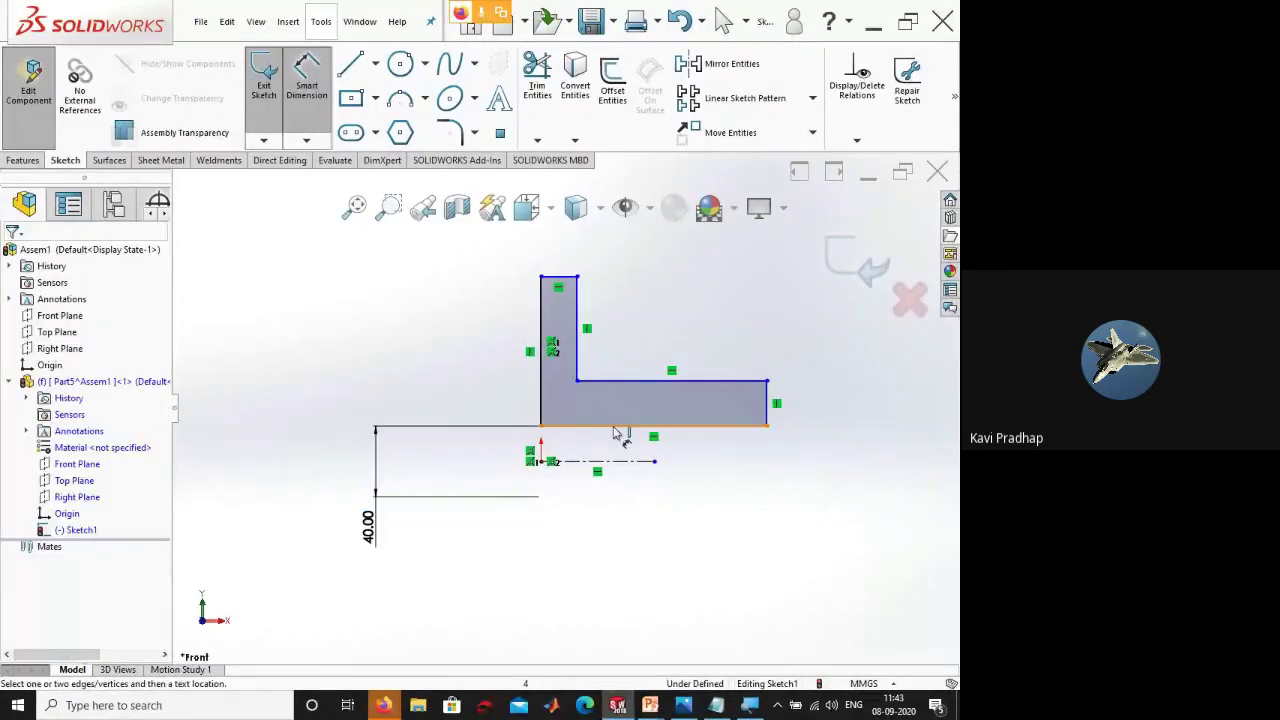
- Dimension the profile's lower horizontal edge to a length of 120 mm
{"action": "left_click", "coordinate": [614, 428]}
{"action": "left_click", "coordinate": [650, 590]}
{"action": "type", "text": "1"}
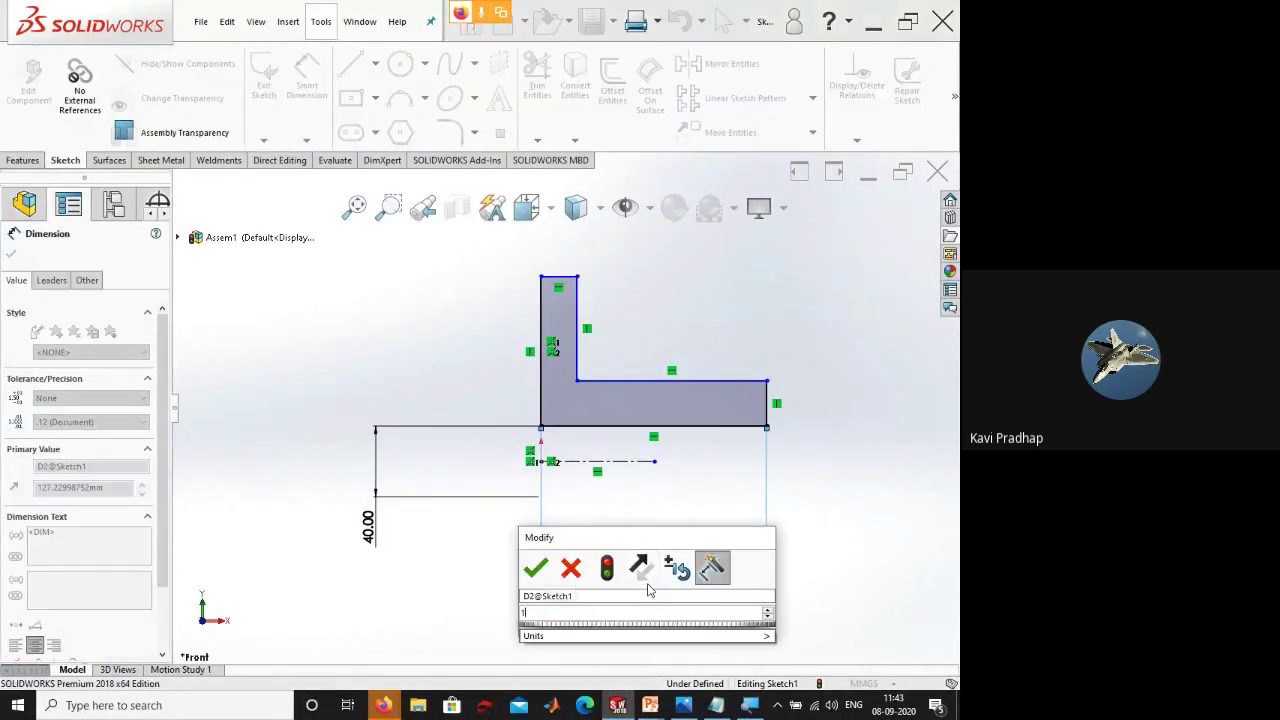
{"action": "type", "text": "20"}
{"action": "key", "text": "Return"}
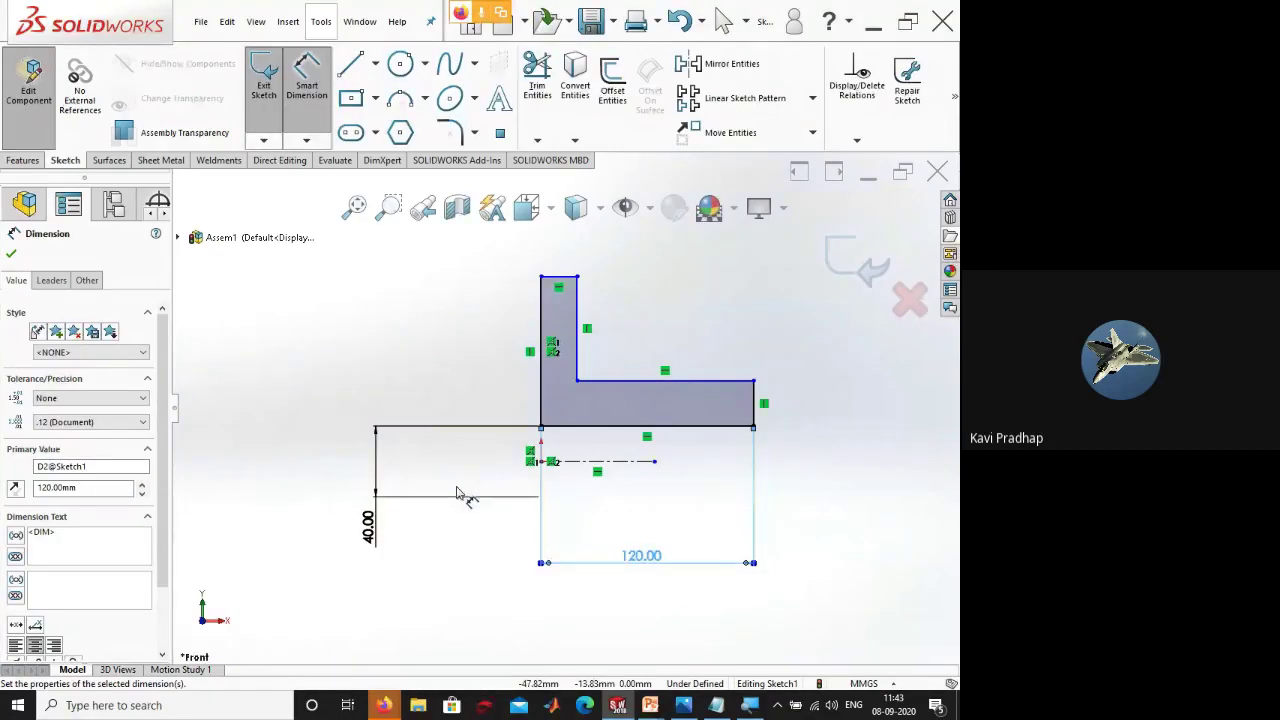
- Dimension the distance from the centerline to the upright's top edge as 80 mm
{"action": "left_click", "coordinate": [600, 461]}
{"action": "left_click", "coordinate": [558, 277]}
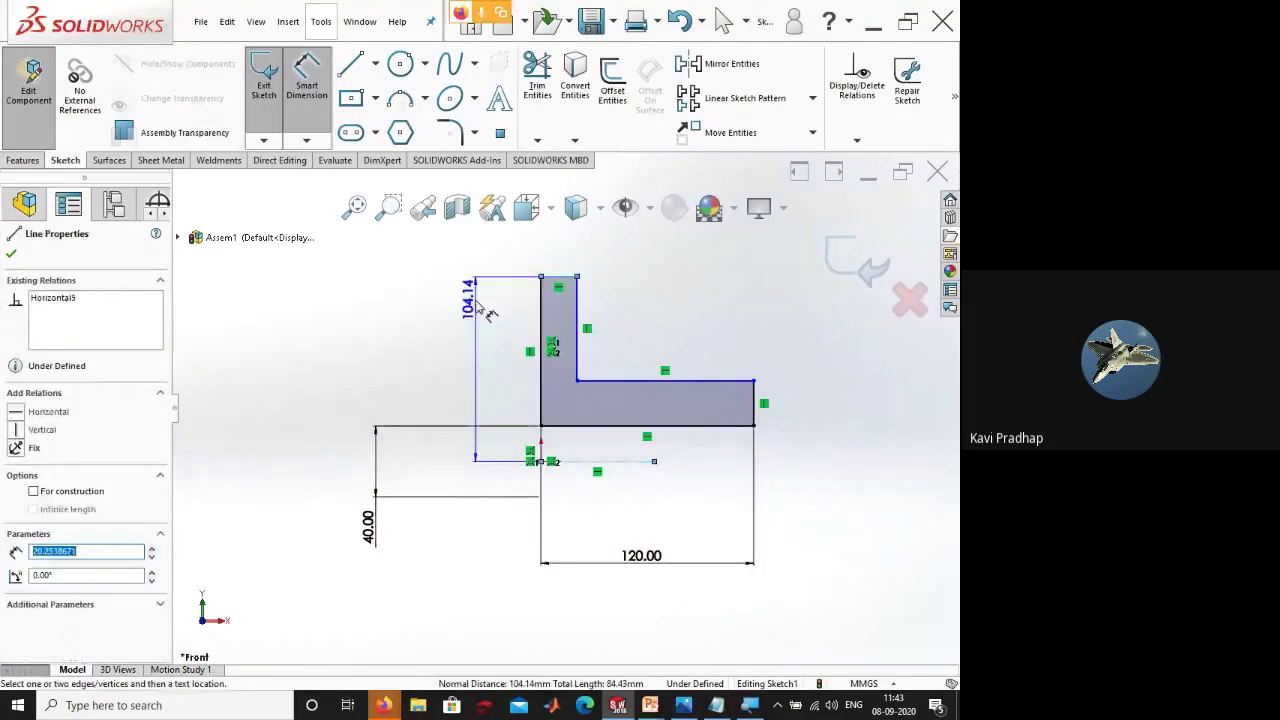
{"action": "left_click", "coordinate": [488, 310]}
{"action": "type", "text": "80"}
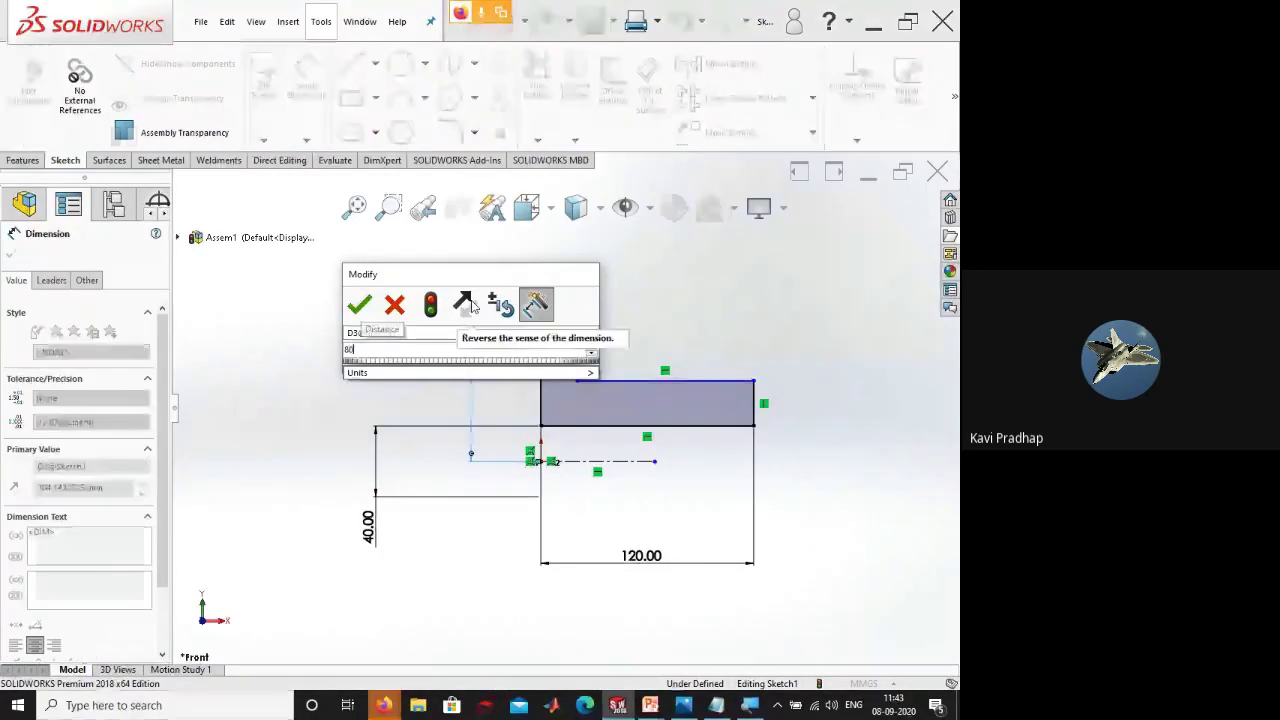
{"action": "key", "text": "Return"}
{"action": "left_click", "coordinate": [690, 362]}
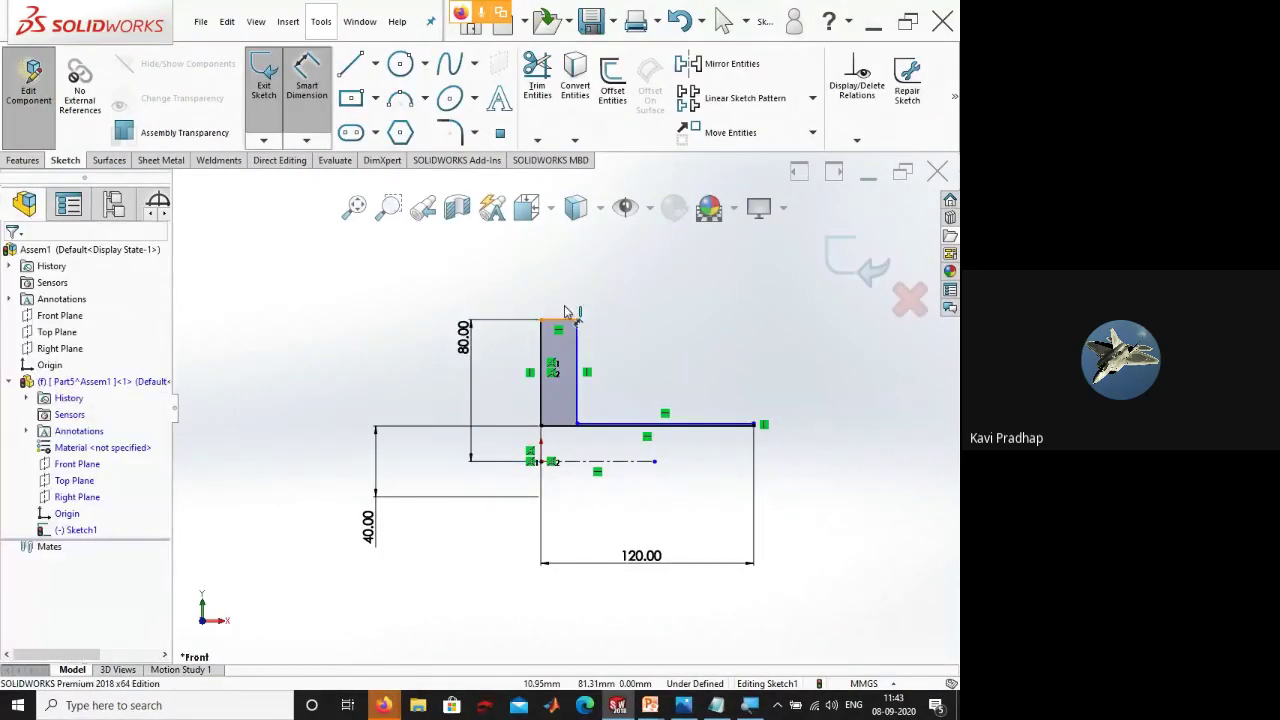
- Dimension the top edge of the upright to a width of 20 mm
{"action": "left_click", "coordinate": [568, 318]}
{"action": "left_click", "coordinate": [570, 293]}
{"action": "type", "text": "20"}
{"action": "key", "text": "Return"}
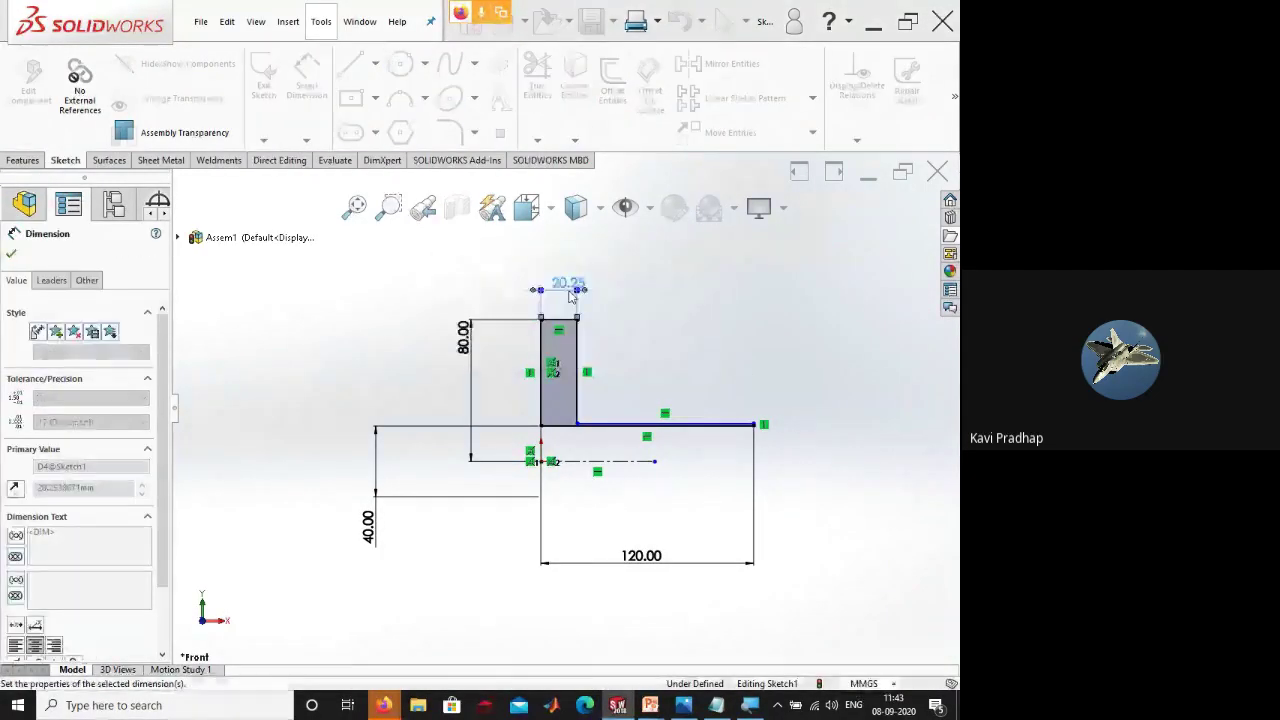
{"action": "key", "text": "Escape"}
- Move the upper edge of the horizontal leg up to about 41 mm above the centerline
{"action": "left_click_drag", "start_coordinate": [705, 424], "coordinate": [705, 386]}
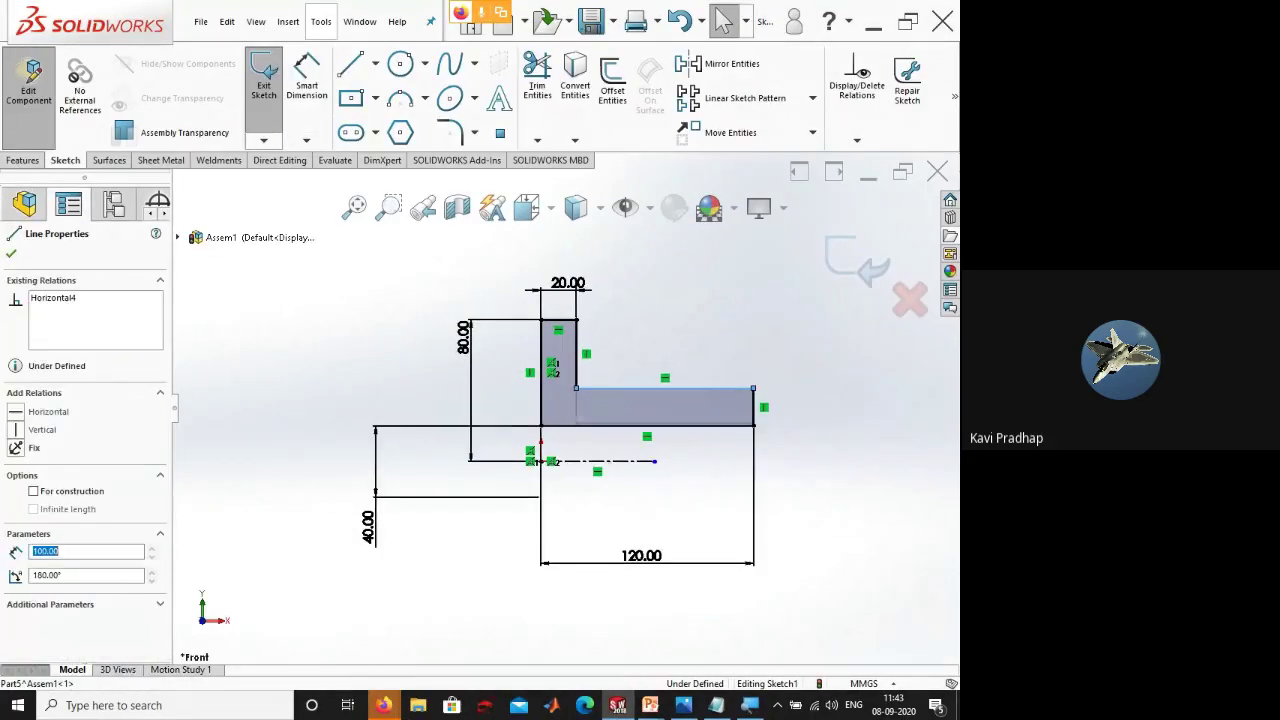
{"action": "double_click", "coordinate": [58, 552]}
{"action": "key", "text": "Escape"}
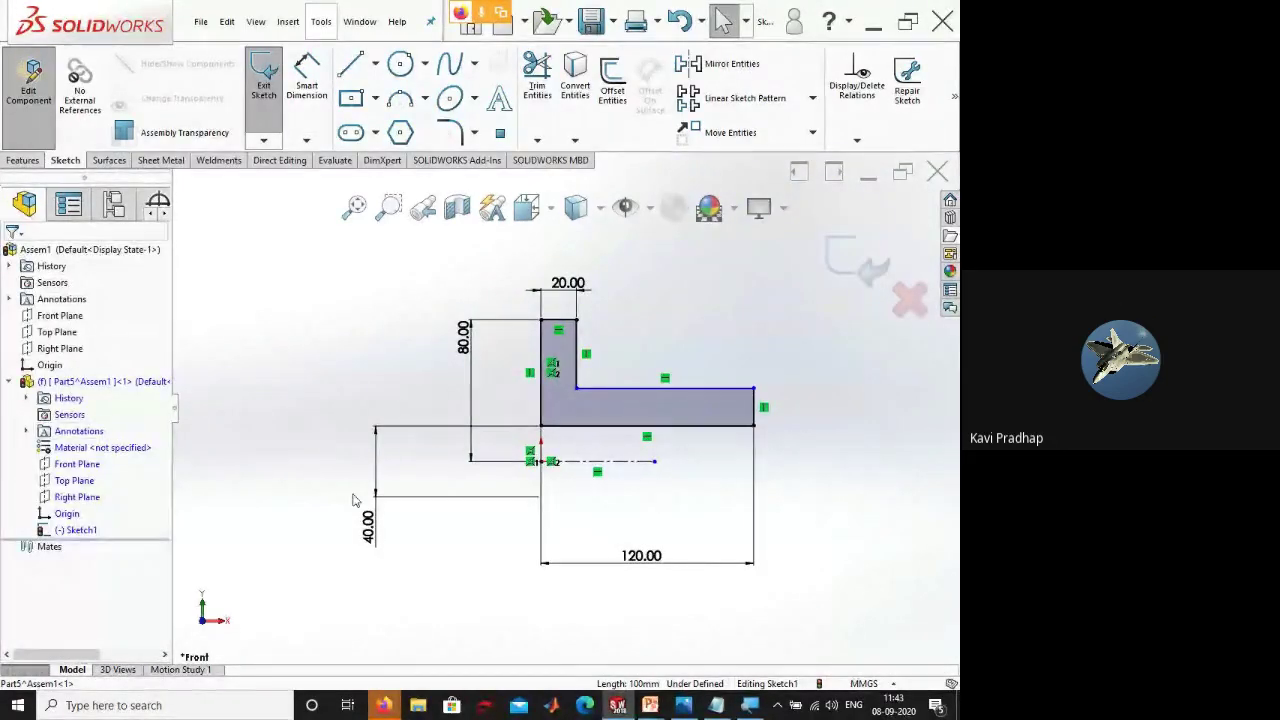
- Dimension the distance from the centerline to the horizontal leg's upper edge as 40 mm
{"action": "key", "text": "Return"}
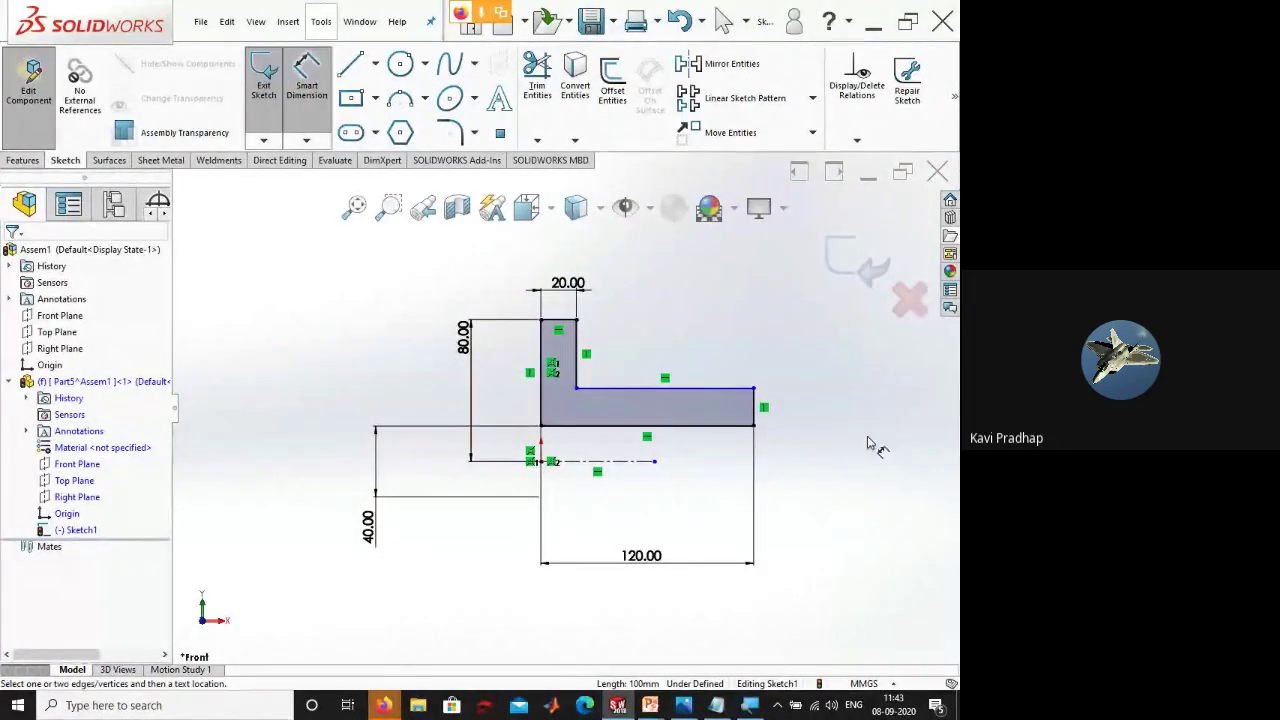
{"action": "left_click", "coordinate": [716, 389]}
{"action": "left_click", "coordinate": [645, 461]}
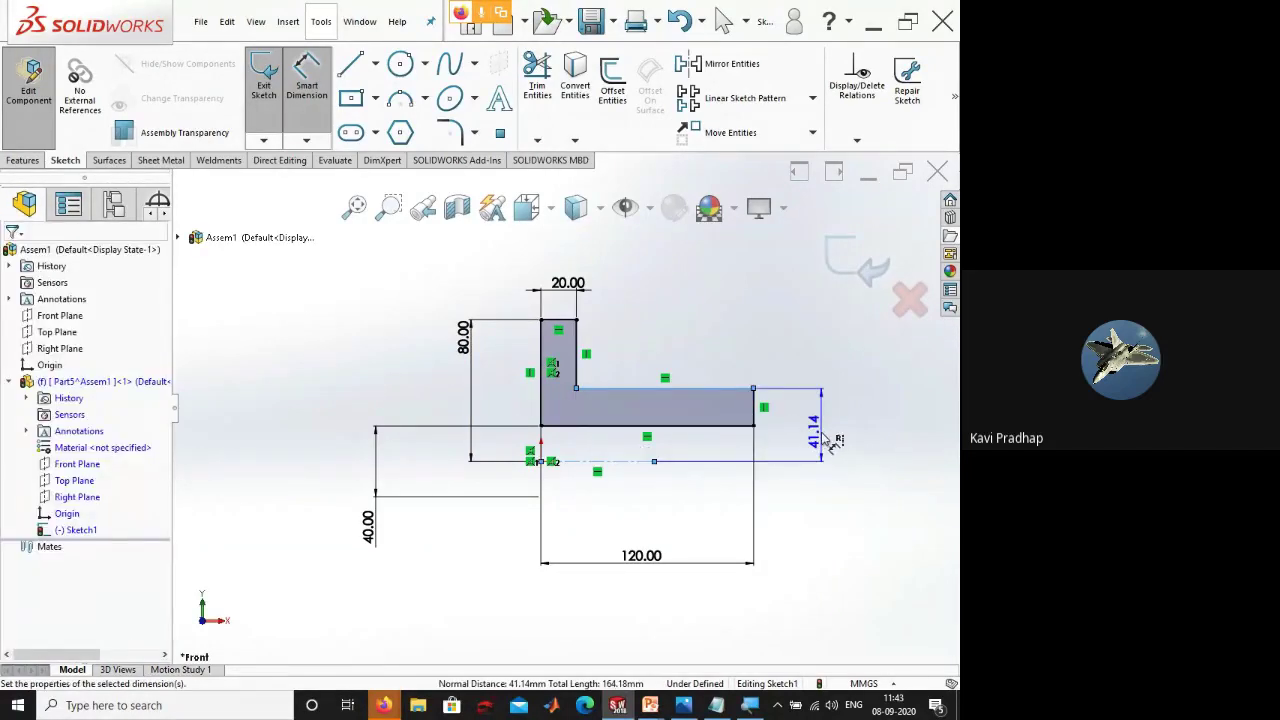
{"action": "left_click", "coordinate": [822, 437]}
{"action": "type", "text": "40"}
{"action": "key", "text": "Return"}
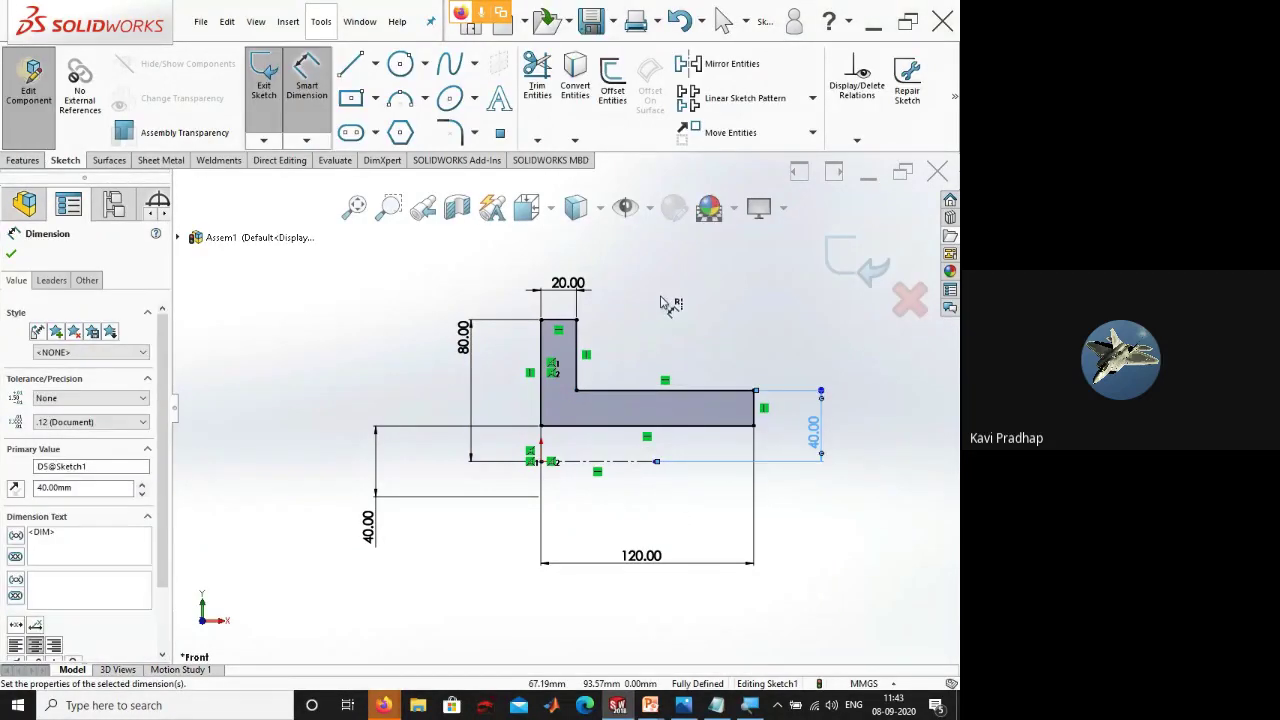
{"action": "key", "text": "Escape"}
- Revolve the L-shaped profile around the horizontal centerline into a solid flanged part
{"action": "left_click", "coordinate": [22, 160]}
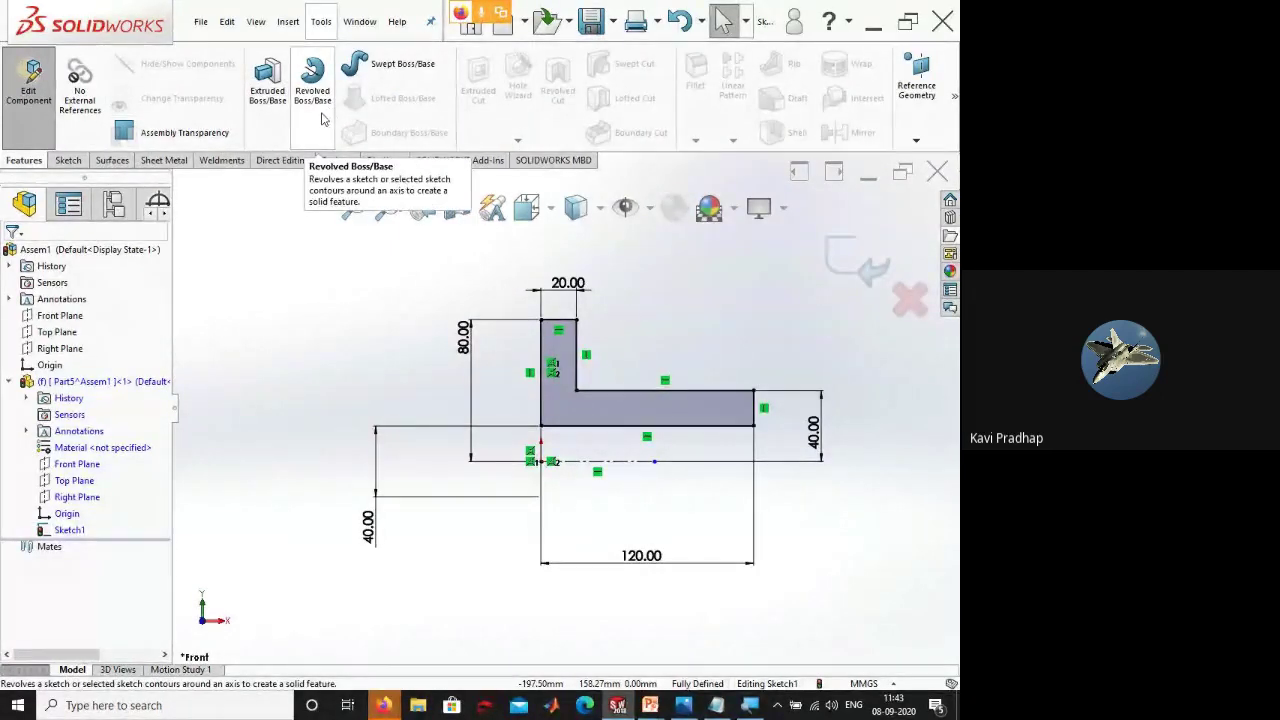
{"action": "mouse_move", "coordinate": [477, 400]}
{"action": "middle_mouse_down"}
{"action": "mouse_move", "coordinate": [397, 349]}
{"action": "mouse_move", "coordinate": [397, 420]}
{"action": "mouse_move", "coordinate": [411, 419]}
{"action": "middle_mouse_up"}
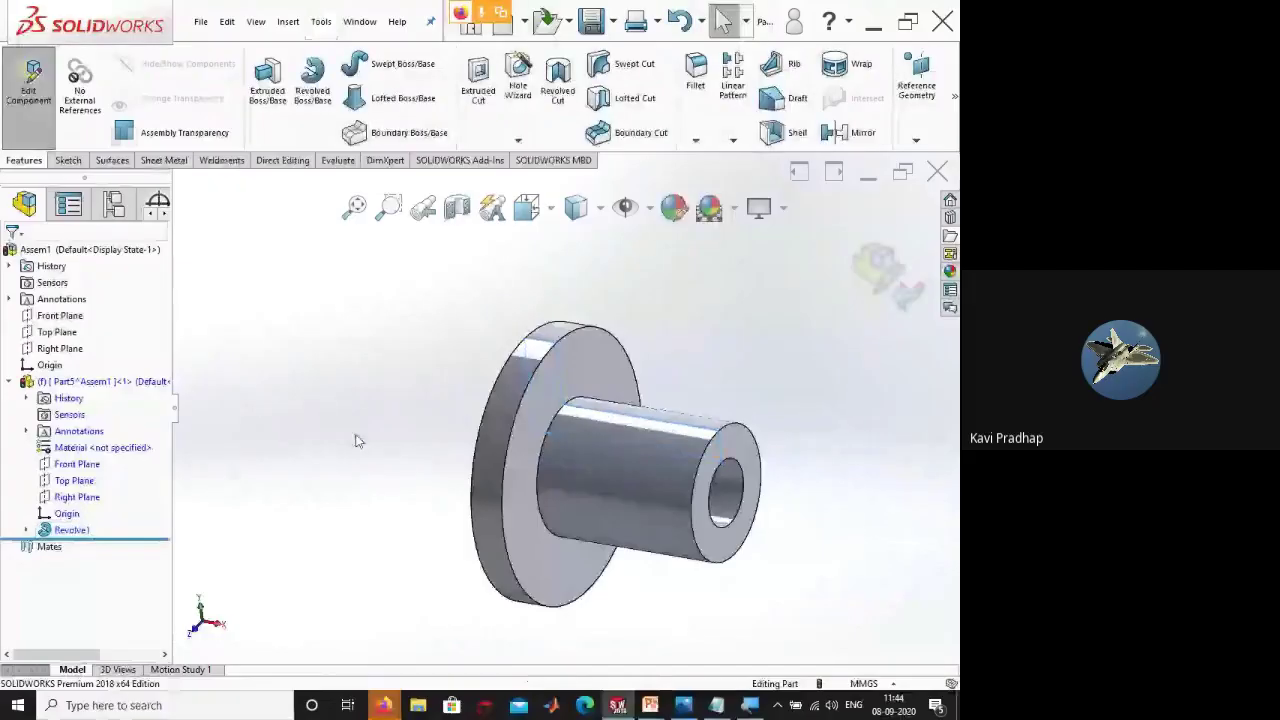
{"action": "middle_click_drag", "start_coordinate": [357, 440], "coordinate": [299, 415]}
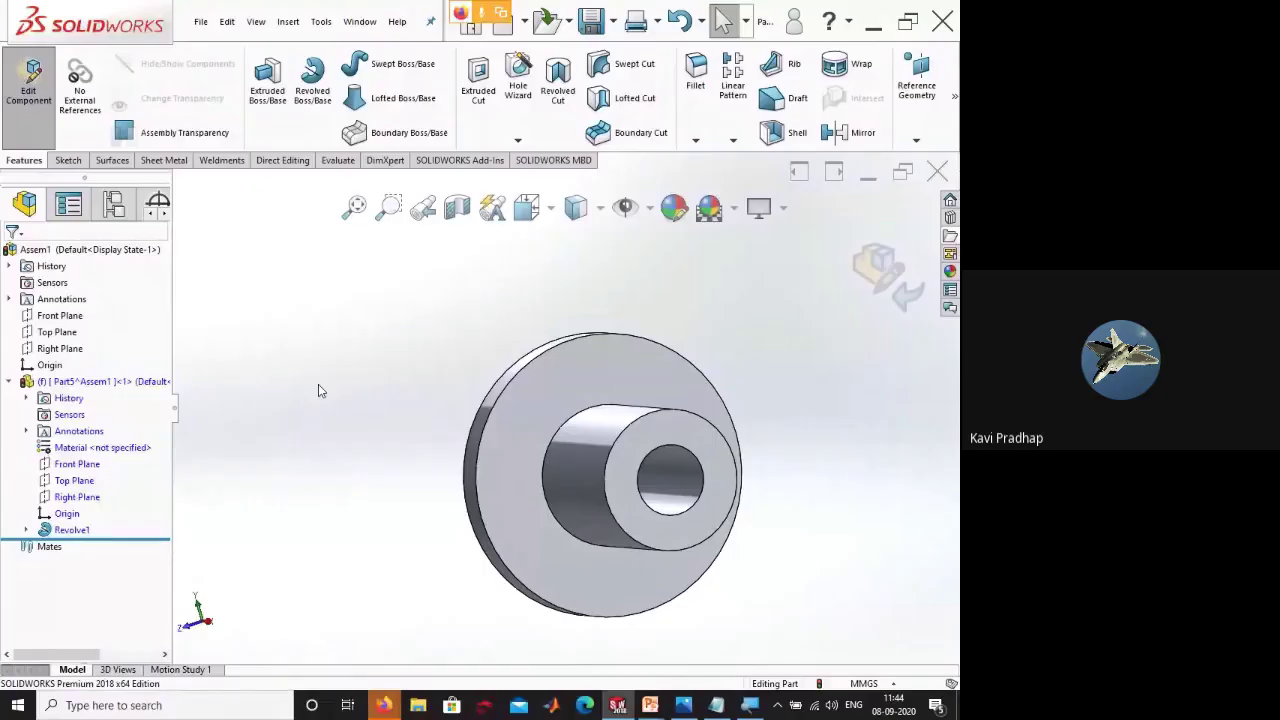
- Start a Hole Wizard feature on the flanged part and choose the plain Hole type
{"action": "left_click", "coordinate": [522, 85]}
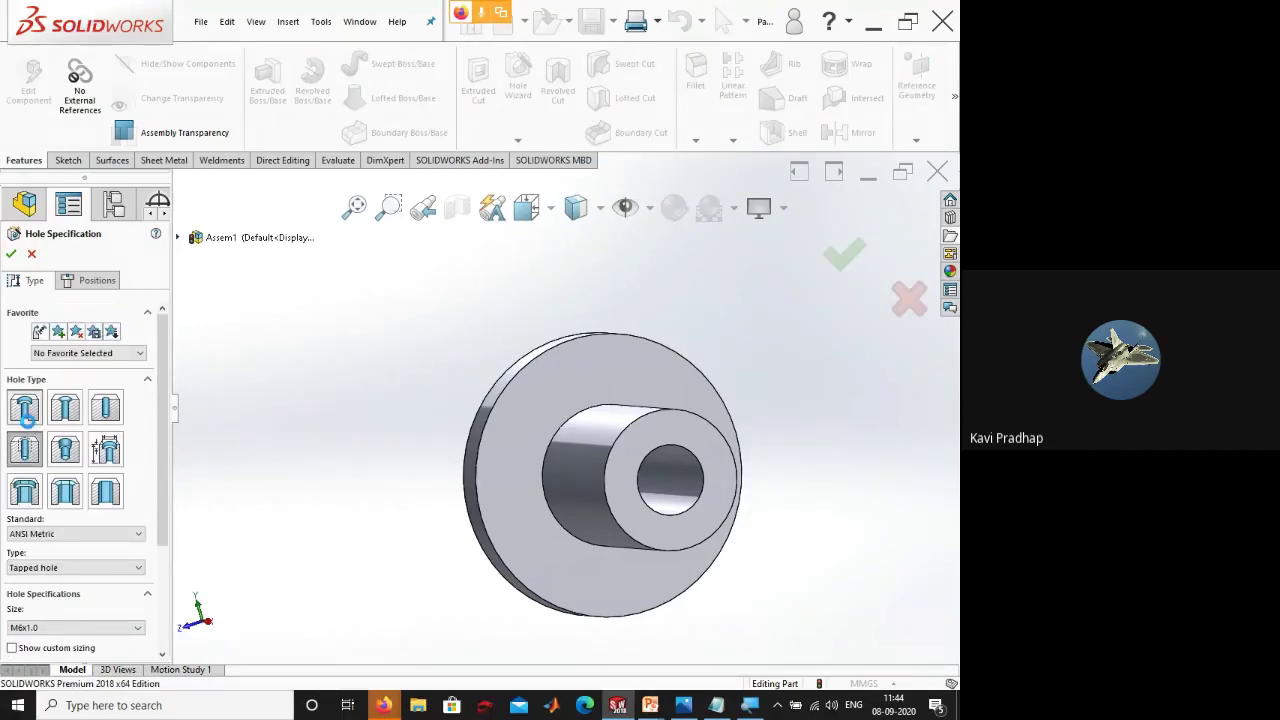
{"action": "left_click", "coordinate": [25, 410]}
{"action": "left_click", "coordinate": [60, 410]}
{"action": "left_click", "coordinate": [105, 408]}
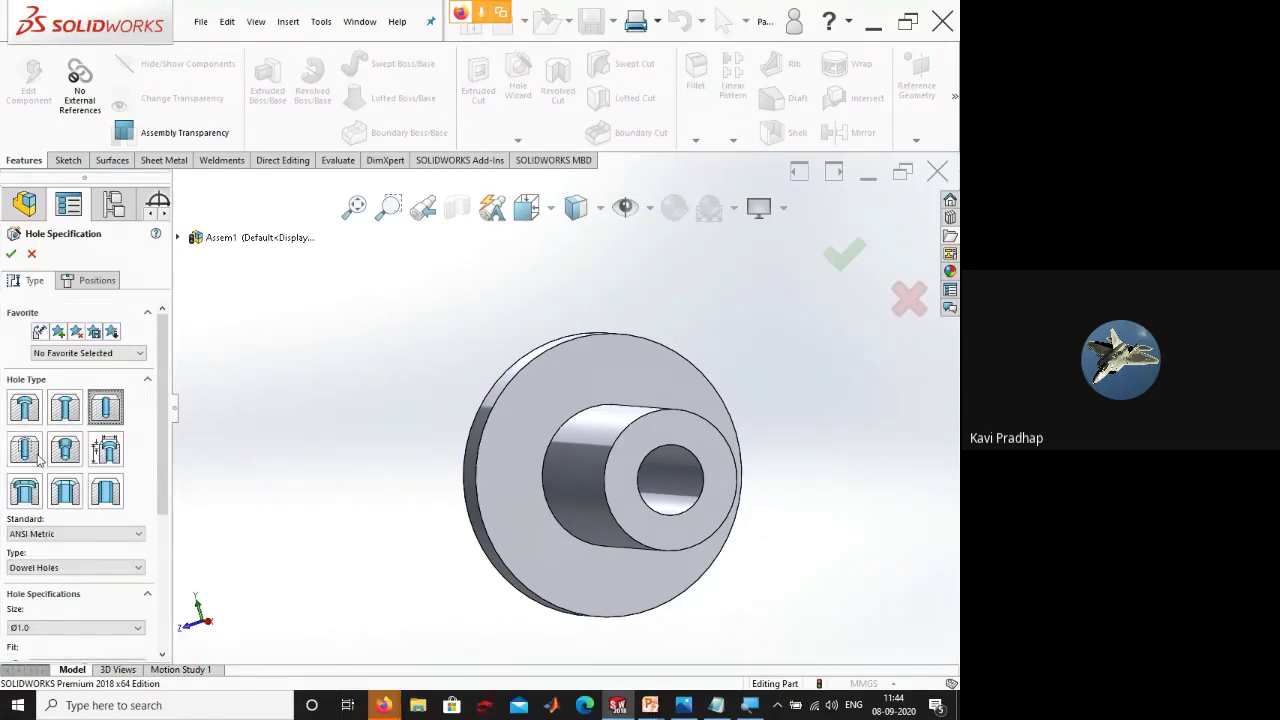
- Magnify the screen and set the hole standard to ISO
{"action": "left_click", "coordinate": [57, 535]}
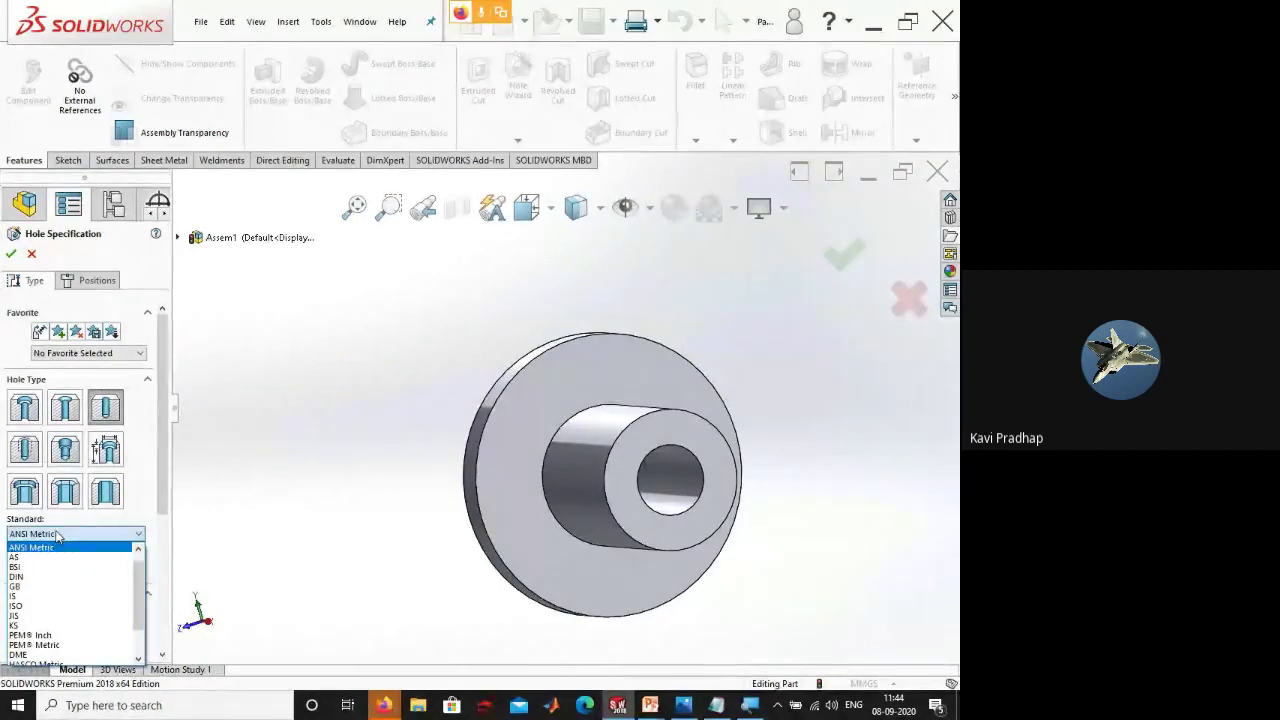
{"action": "left_click", "coordinate": [750, 705]}
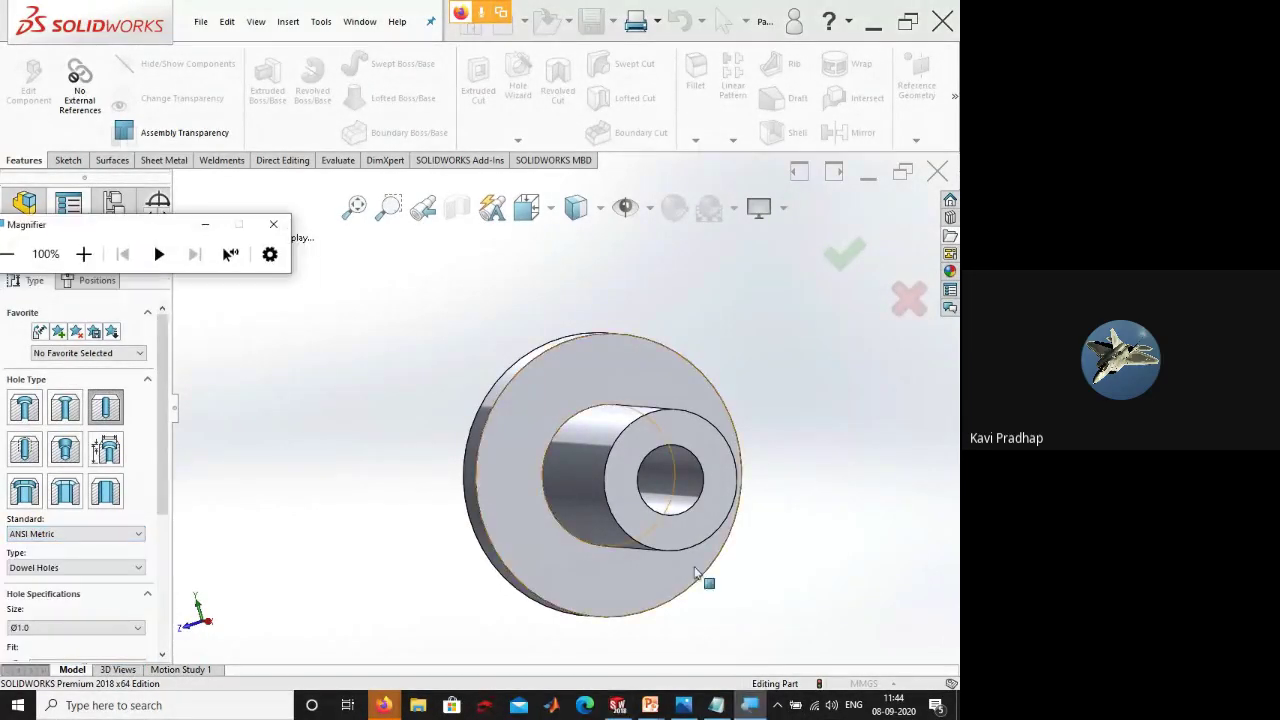
{"action": "left_click_drag", "start_coordinate": [84, 236], "coordinate": [2, 631]}
{"action": "left_click", "coordinate": [49, 623]}
{"action": "left_click", "coordinate": [76, 446]}
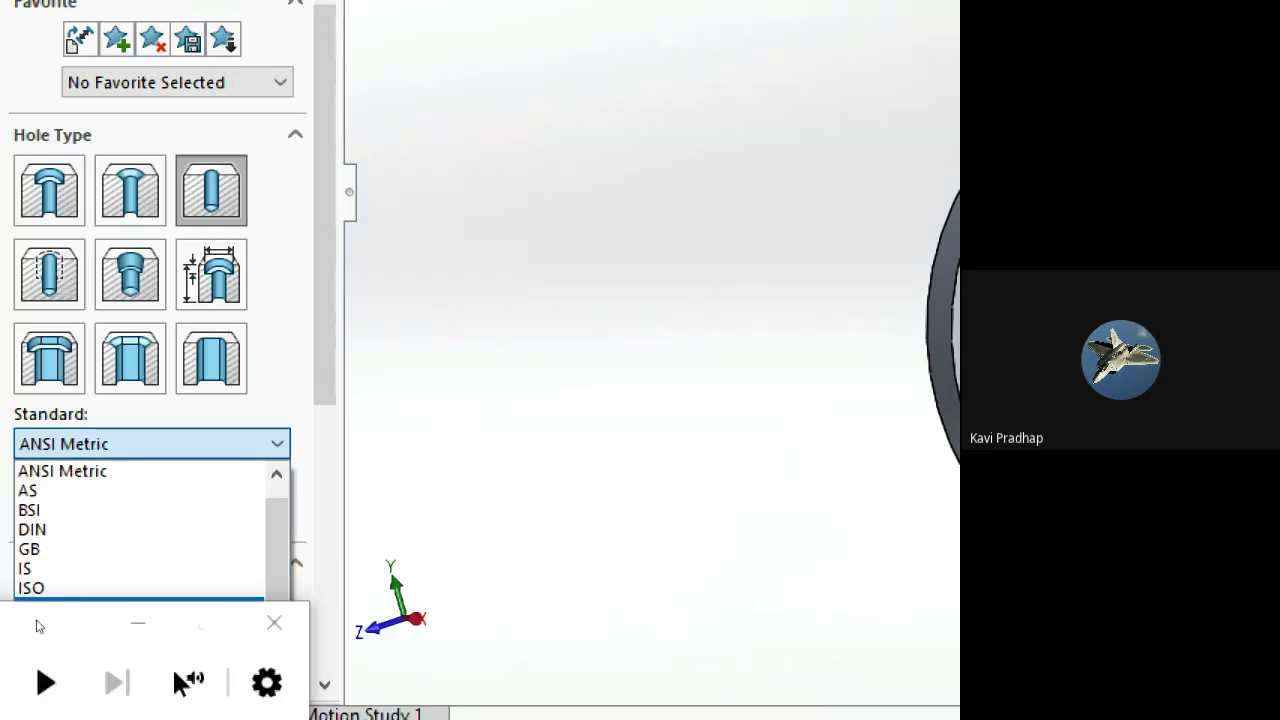
{"action": "key", "text": "Up"}
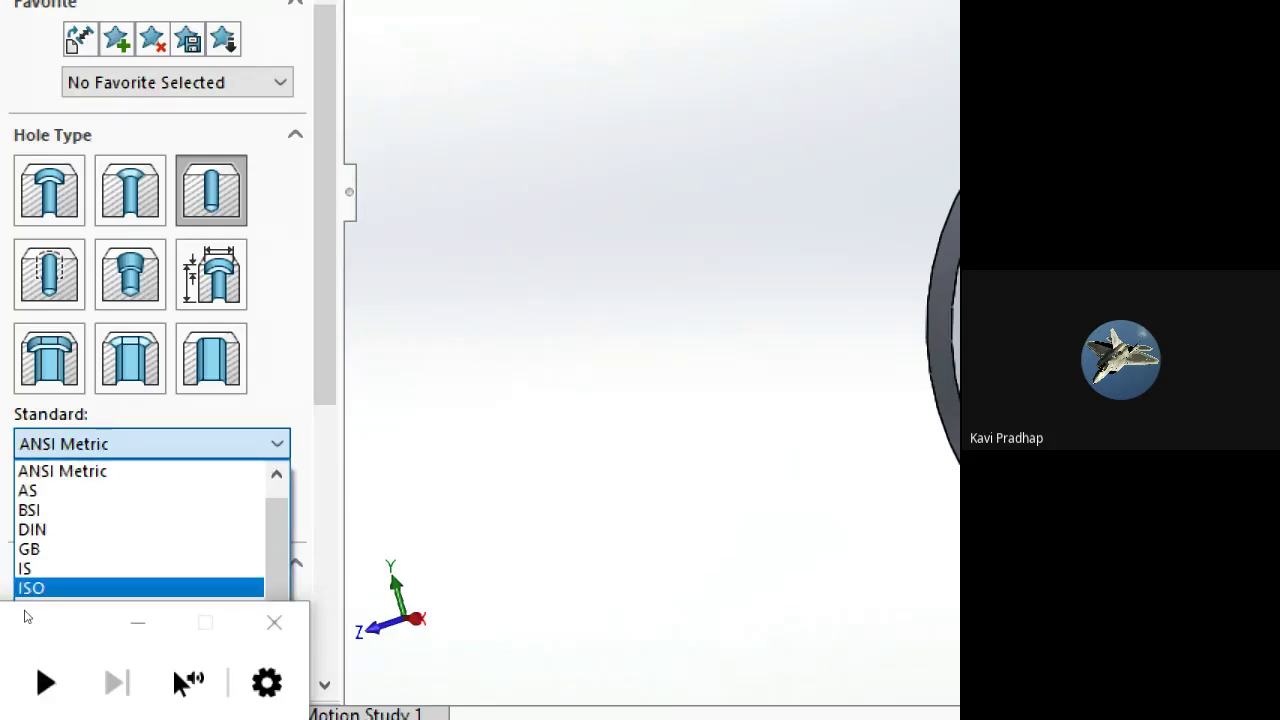
{"action": "key", "text": "Return"}
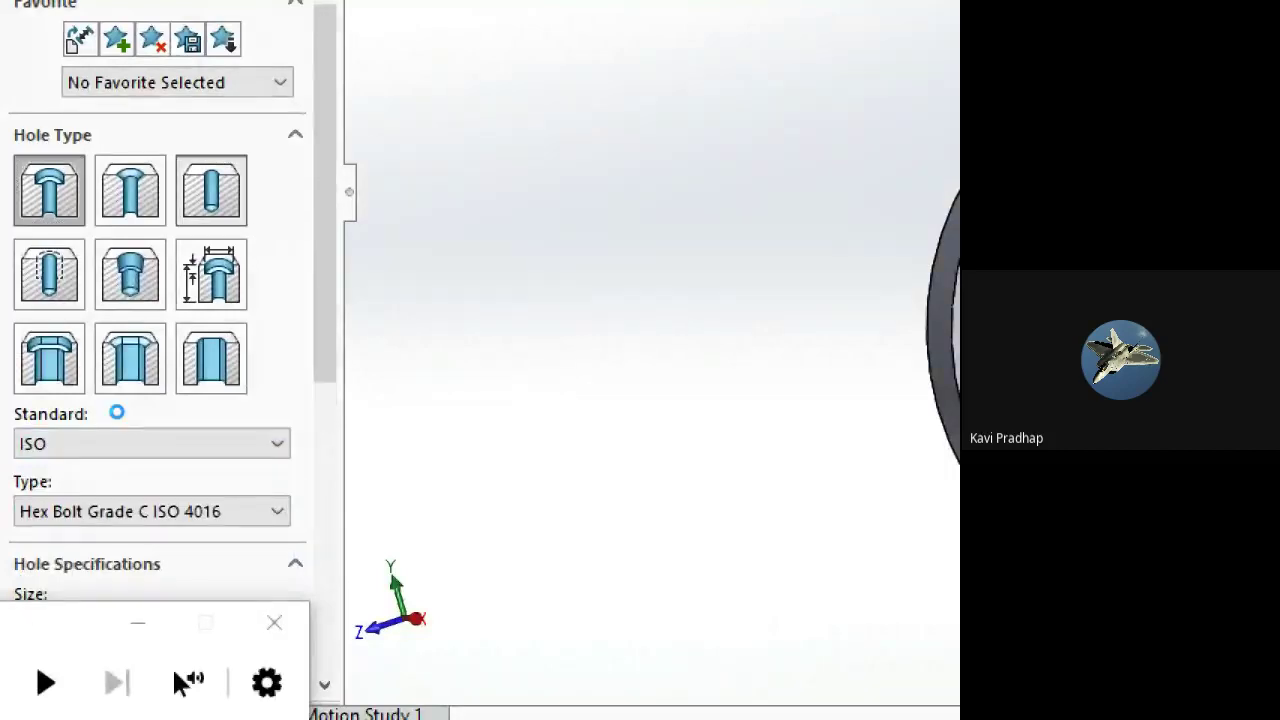
- Define the hole as Tap Drills with size M16
{"action": "left_click", "coordinate": [100, 512]}
{"action": "key", "text": "Down"}
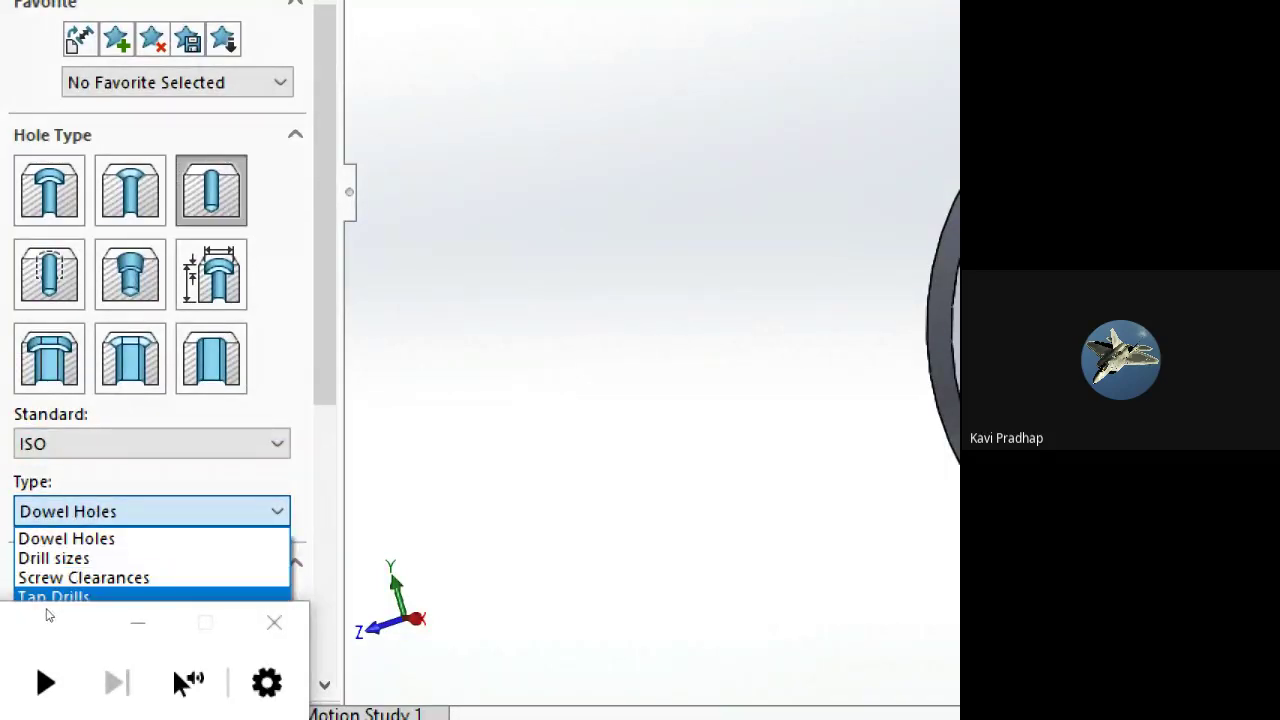
{"action": "key", "text": "Return"}
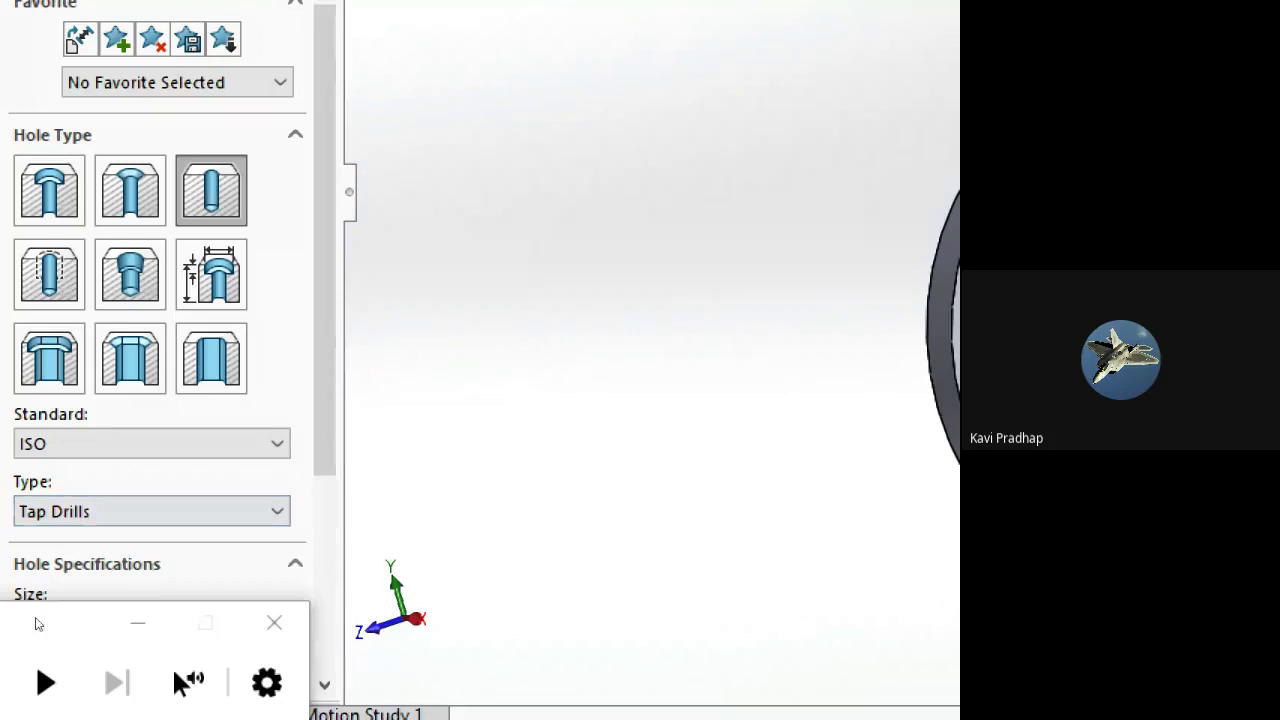
{"action": "scroll", "coordinate": [154, 571], "scroll_direction": "down", "scroll_amount": 4}
{"action": "left_click", "coordinate": [83, 333]}
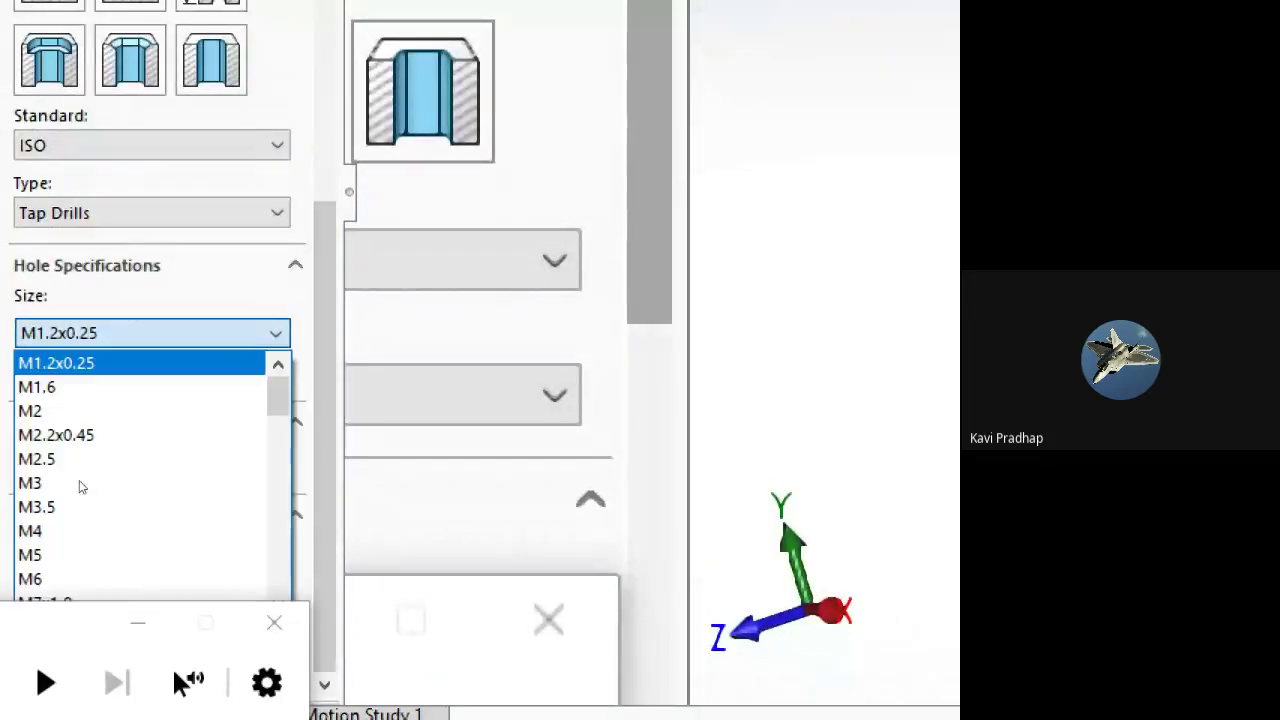
{"action": "scroll", "coordinate": [48, 570], "scroll_direction": "down", "scroll_amount": 2}
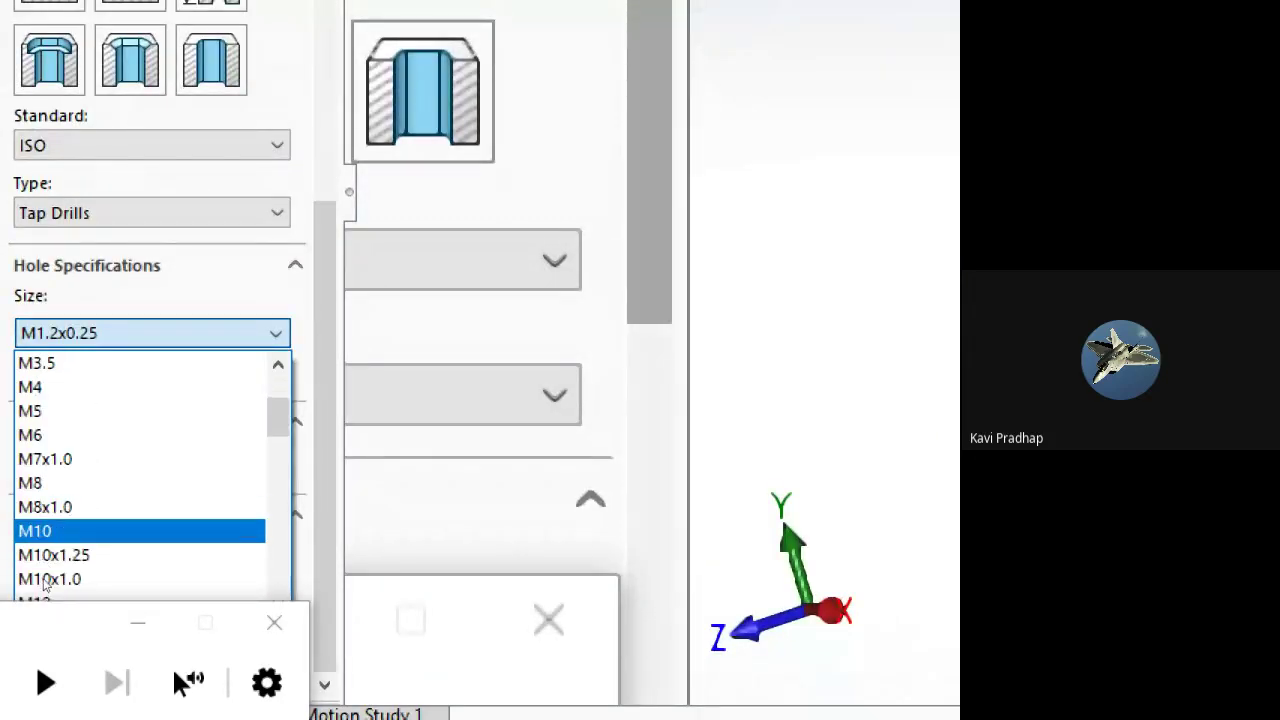
{"action": "scroll", "coordinate": [44, 585], "scroll_direction": "down", "scroll_amount": 3}
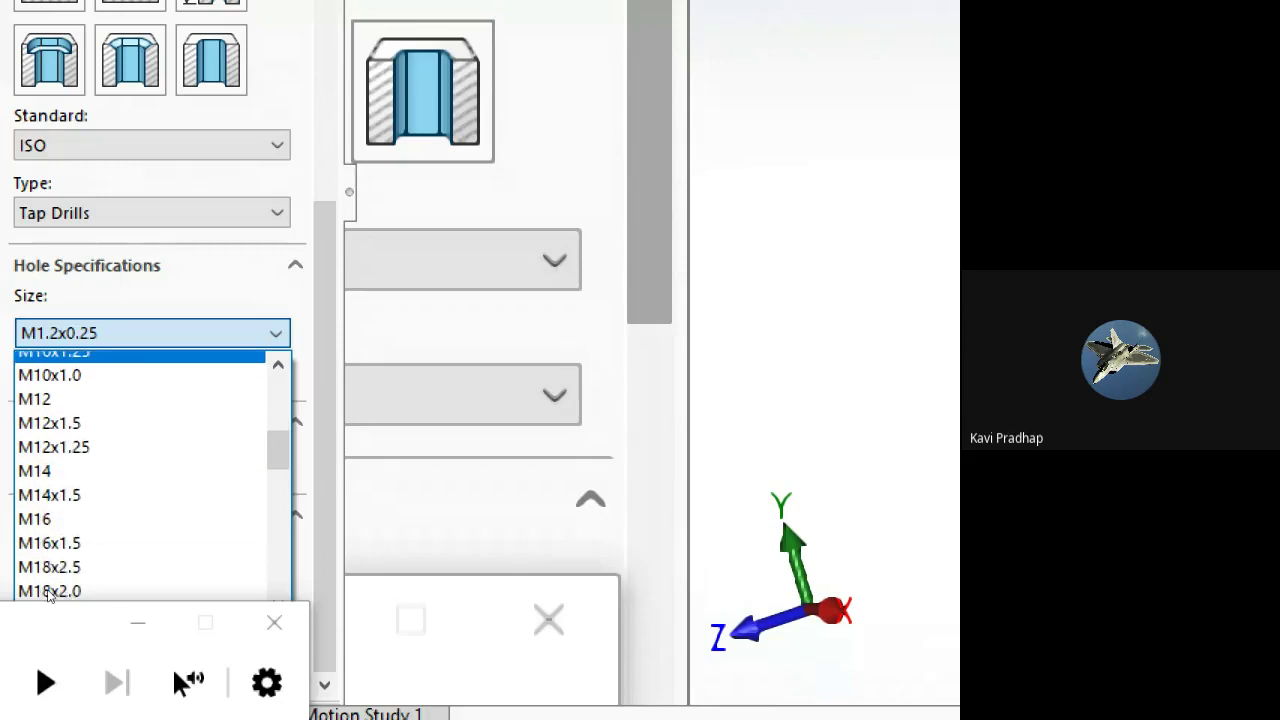
{"action": "left_click", "coordinate": [46, 519]}
- Place one hole centre on the flange's inner face, about 58 mm directly above the origin
{"action": "left_click_drag", "start_coordinate": [41, 623], "coordinate": [270, 560]}
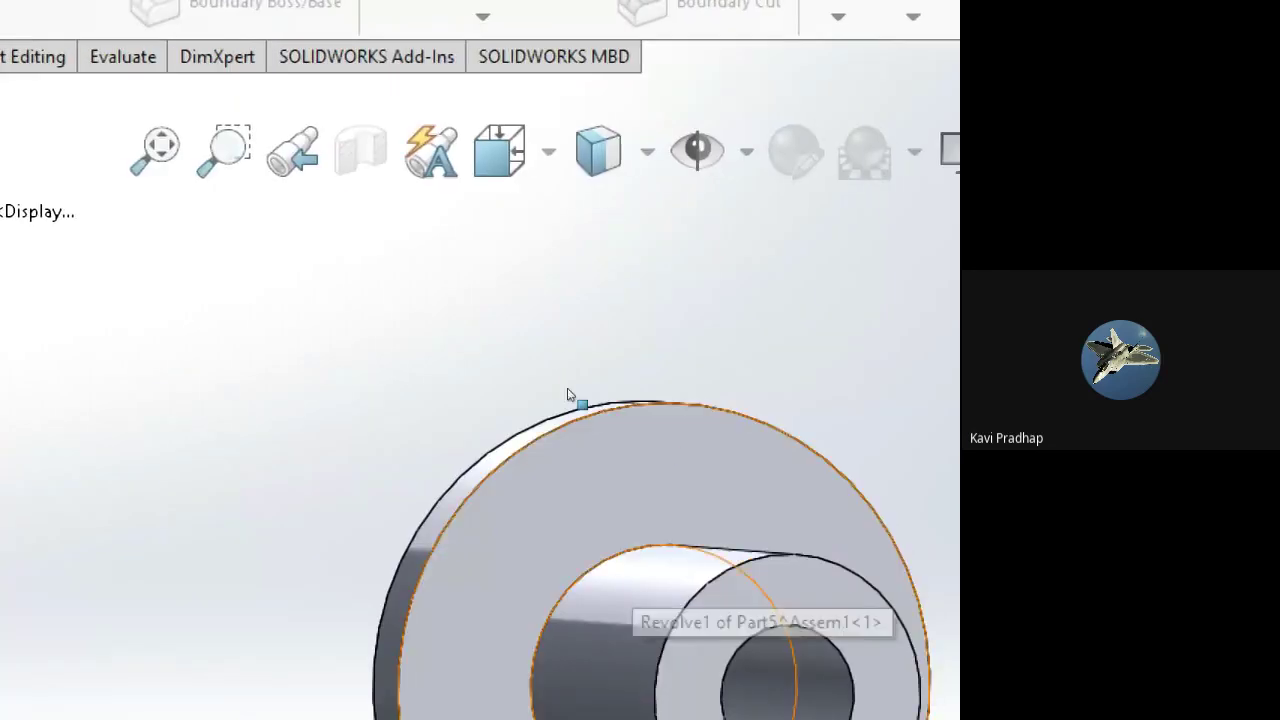
{"action": "left_click", "coordinate": [587, 360]}
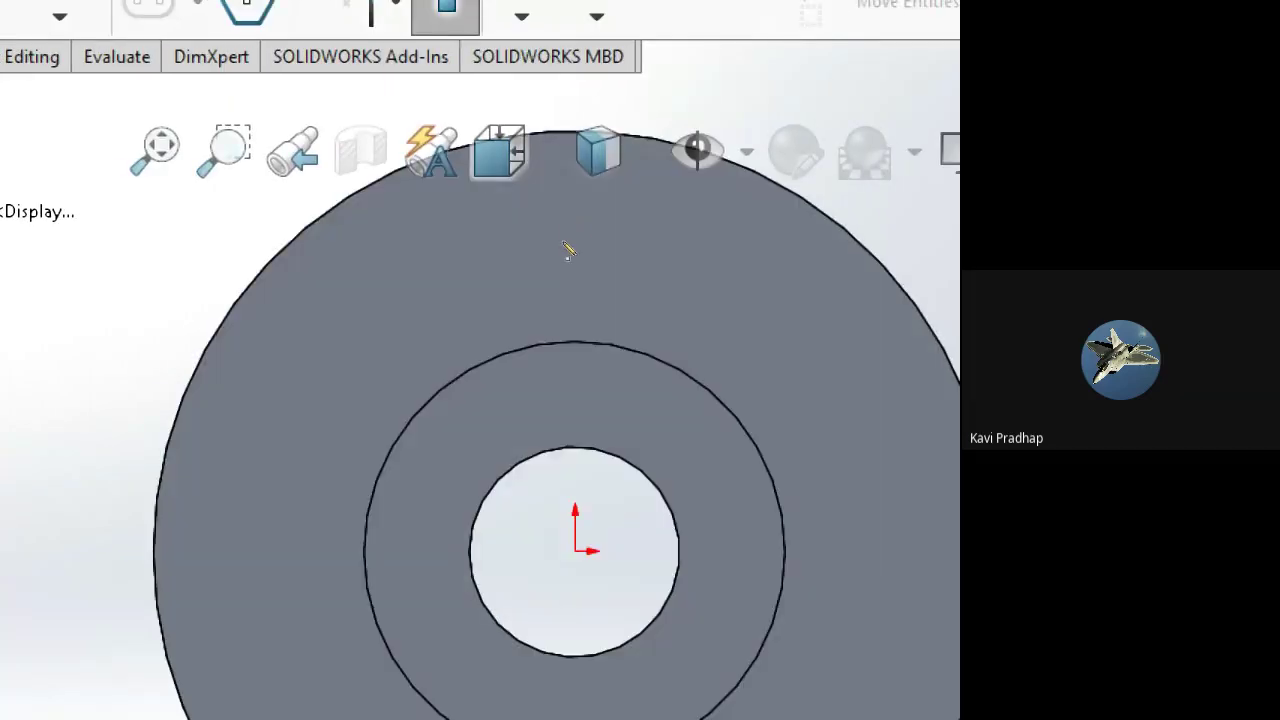
{"action": "left_click", "coordinate": [566, 258]}
{"action": "left_click", "coordinate": [564, 257]}
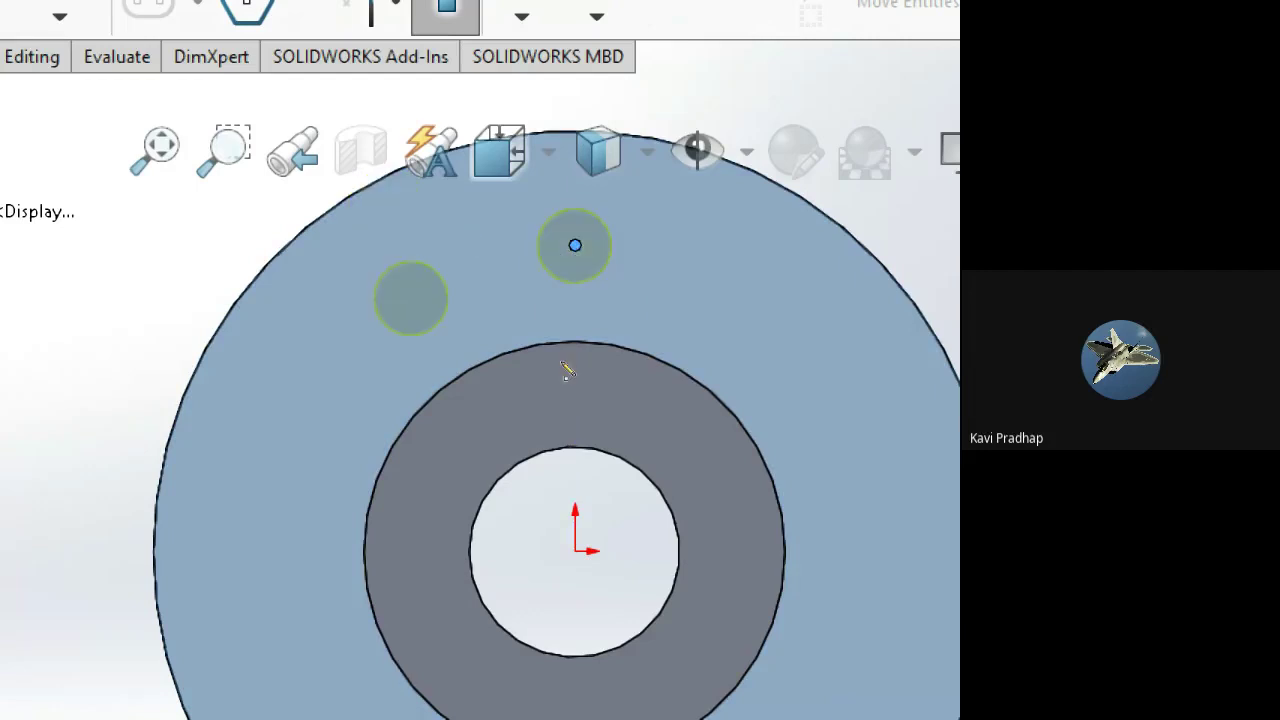
{"action": "key", "text": "Escape"}
{"action": "key", "text": "Escape"}
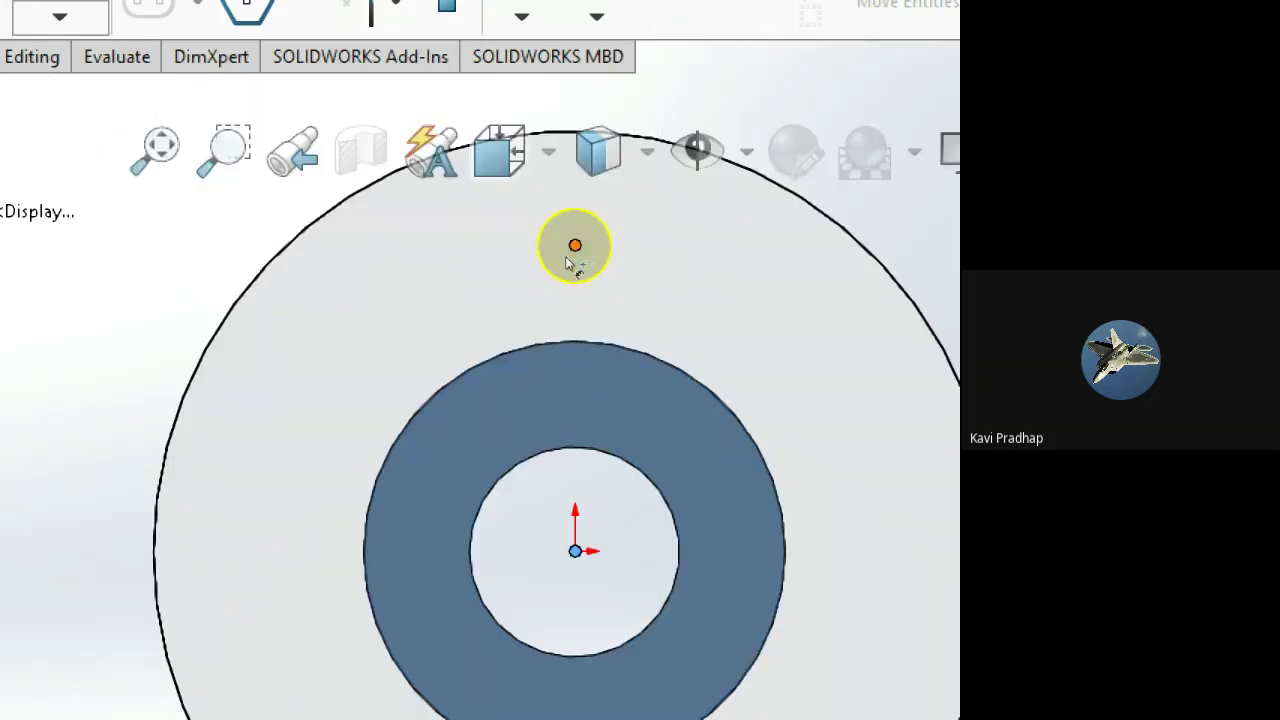
- Dimension the vertical distance between the hole centre and the origin as 60 mm and finish the hole
{"action": "left_click", "coordinate": [566, 258]}
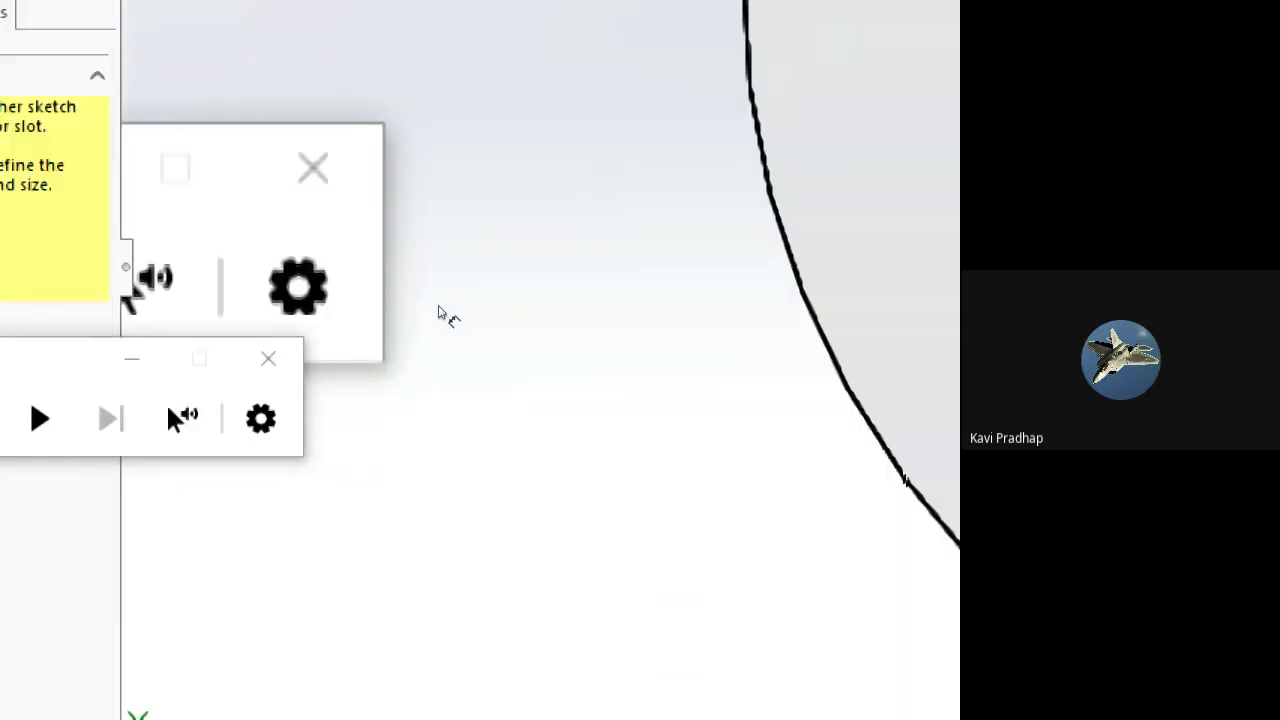
{"action": "left_click", "coordinate": [373, 354]}
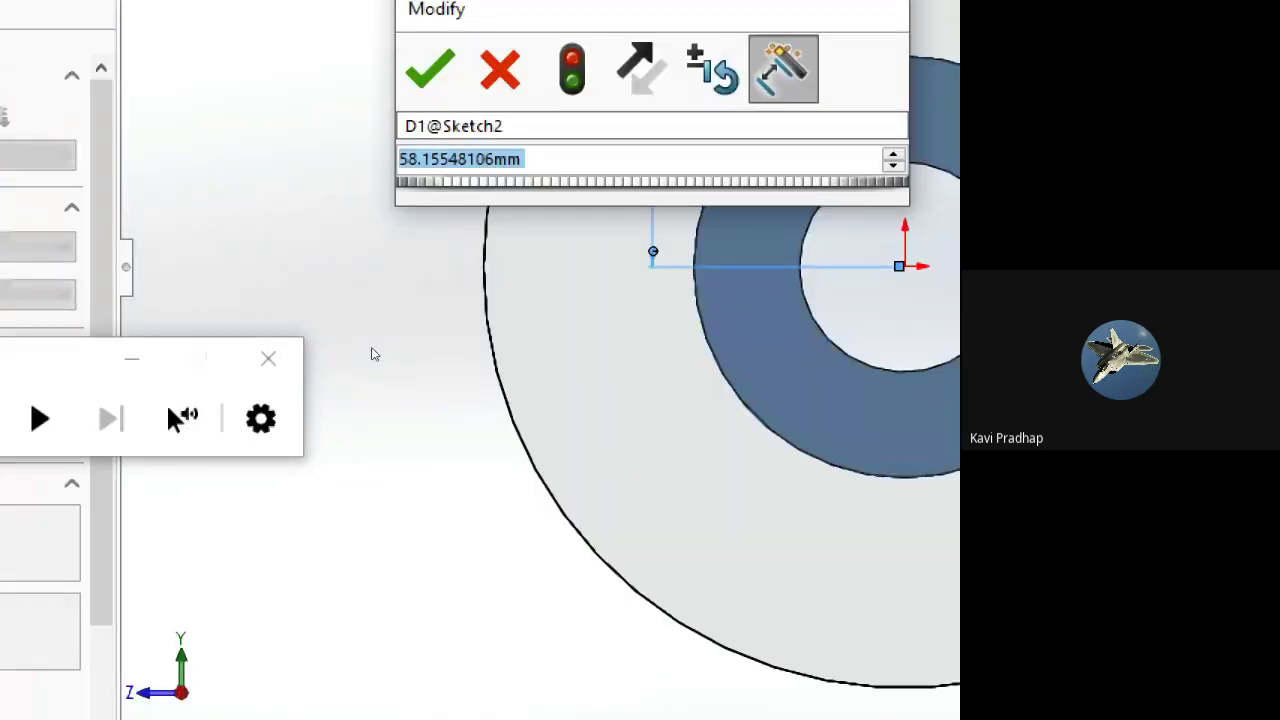
{"action": "type", "text": "60"}
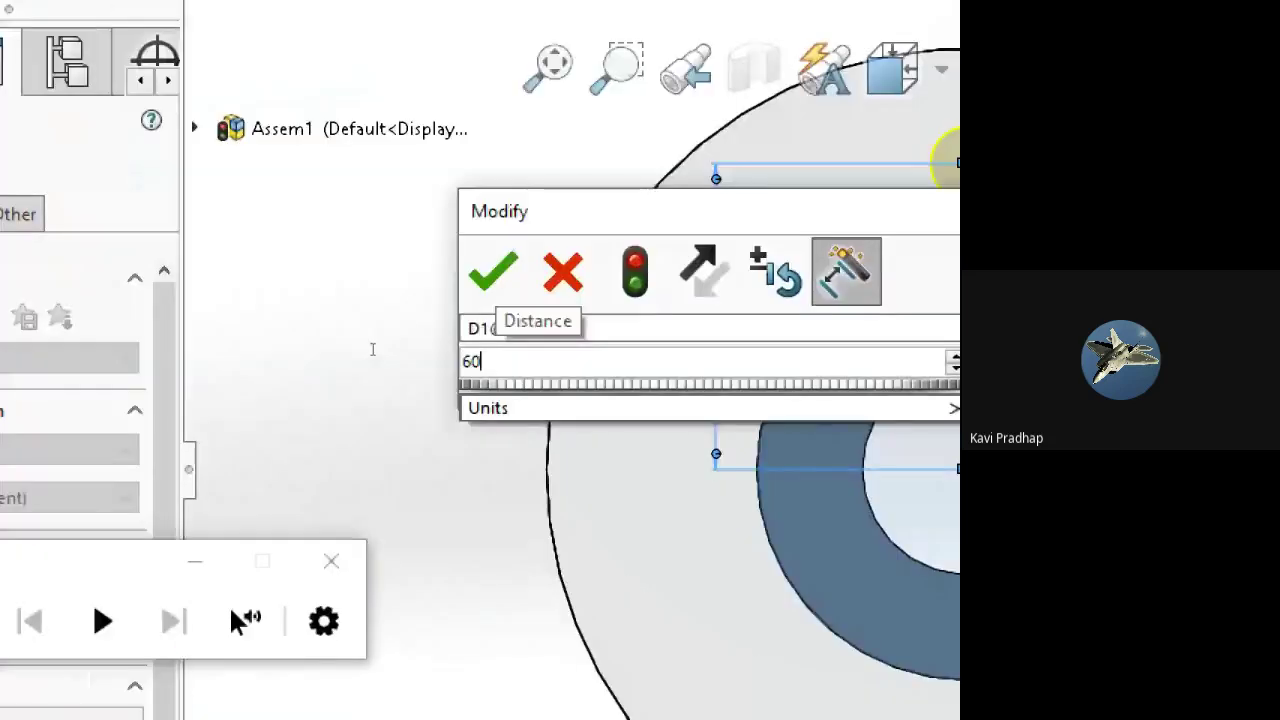
{"action": "key", "text": "Return"}
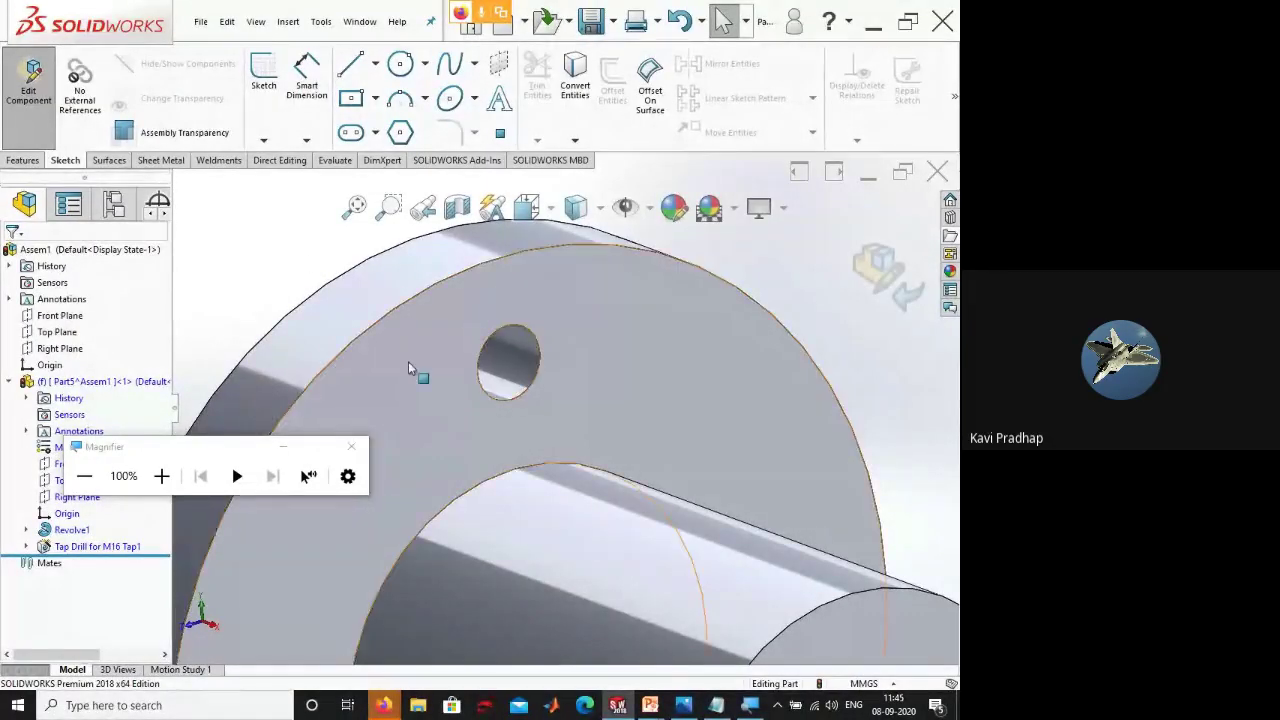
- Edit the tap drill hole feature and change its size to M22
{"action": "scroll", "coordinate": [414, 366], "scroll_direction": "up", "scroll_amount": 3}
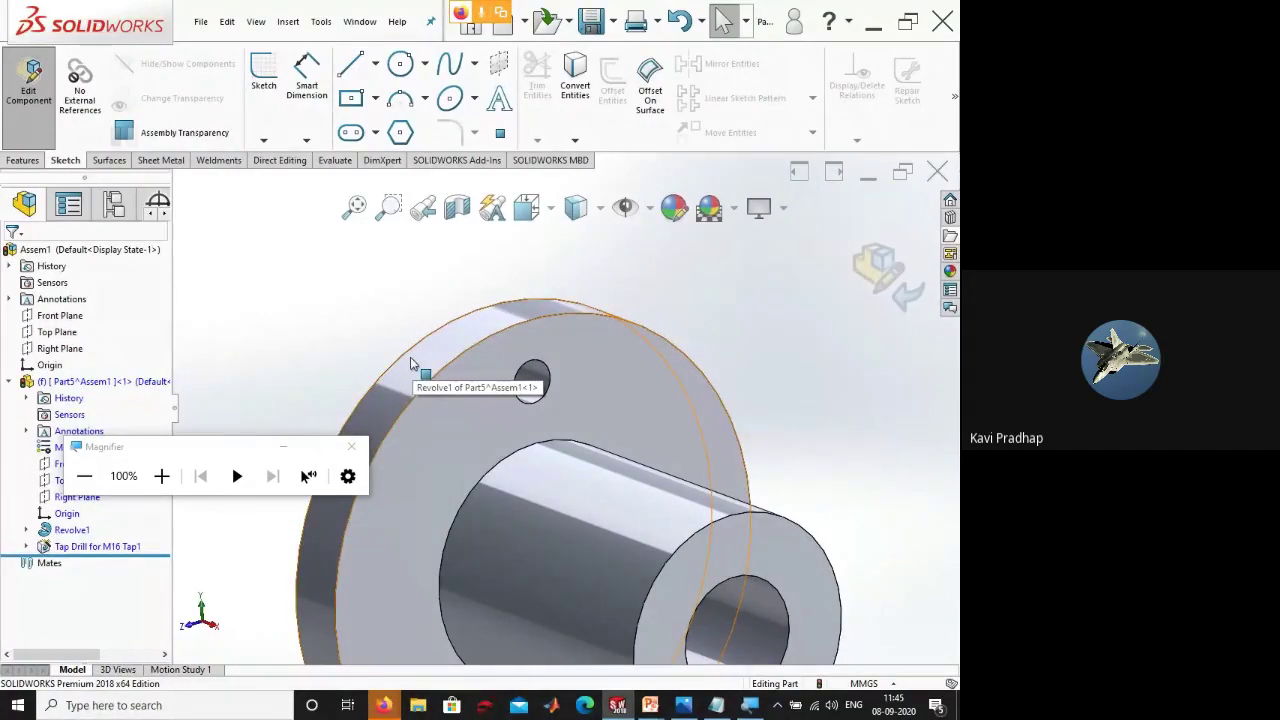
{"action": "right_click", "coordinate": [72, 547]}
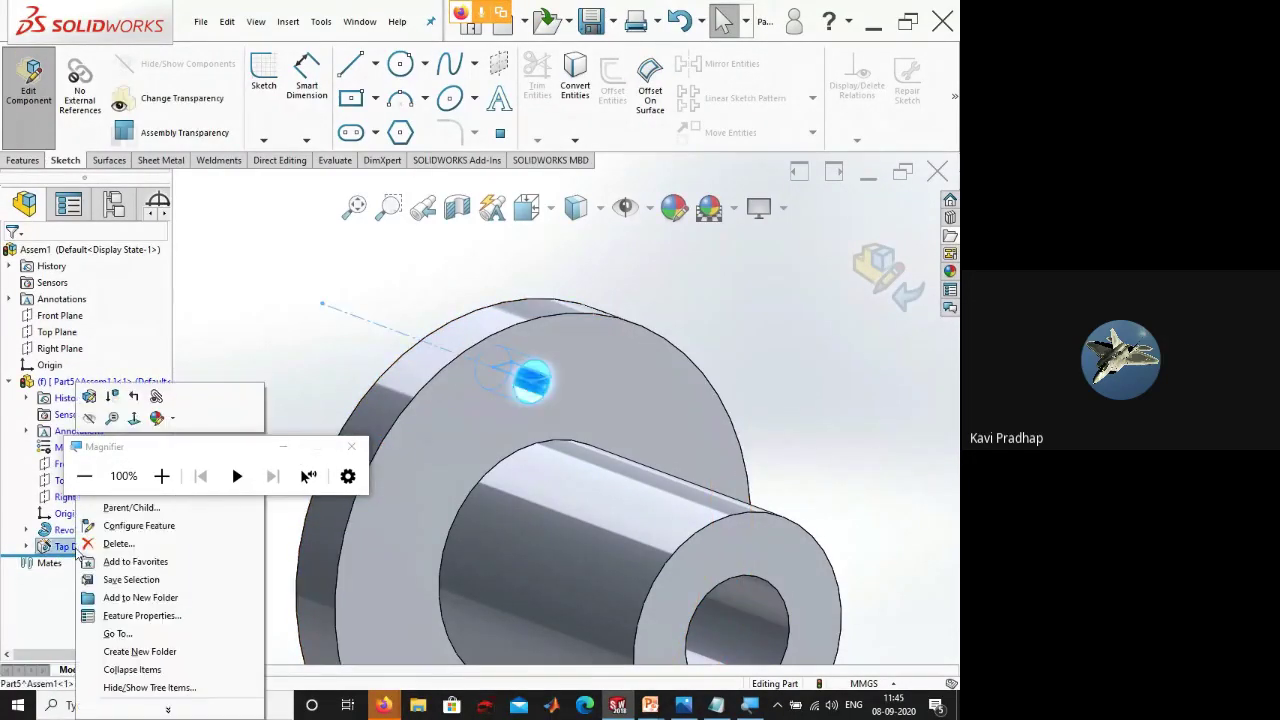
{"action": "left_click", "coordinate": [90, 398]}
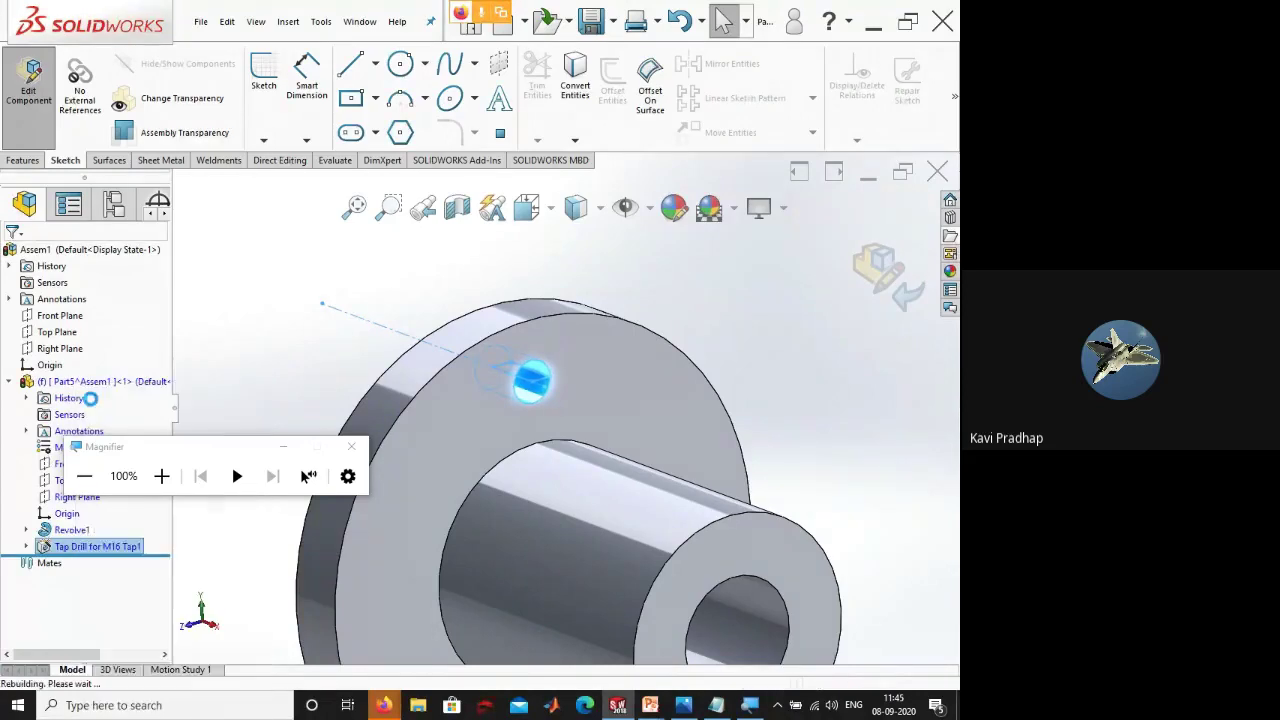
{"action": "scroll", "coordinate": [166, 416], "scroll_direction": "down", "scroll_amount": 3}
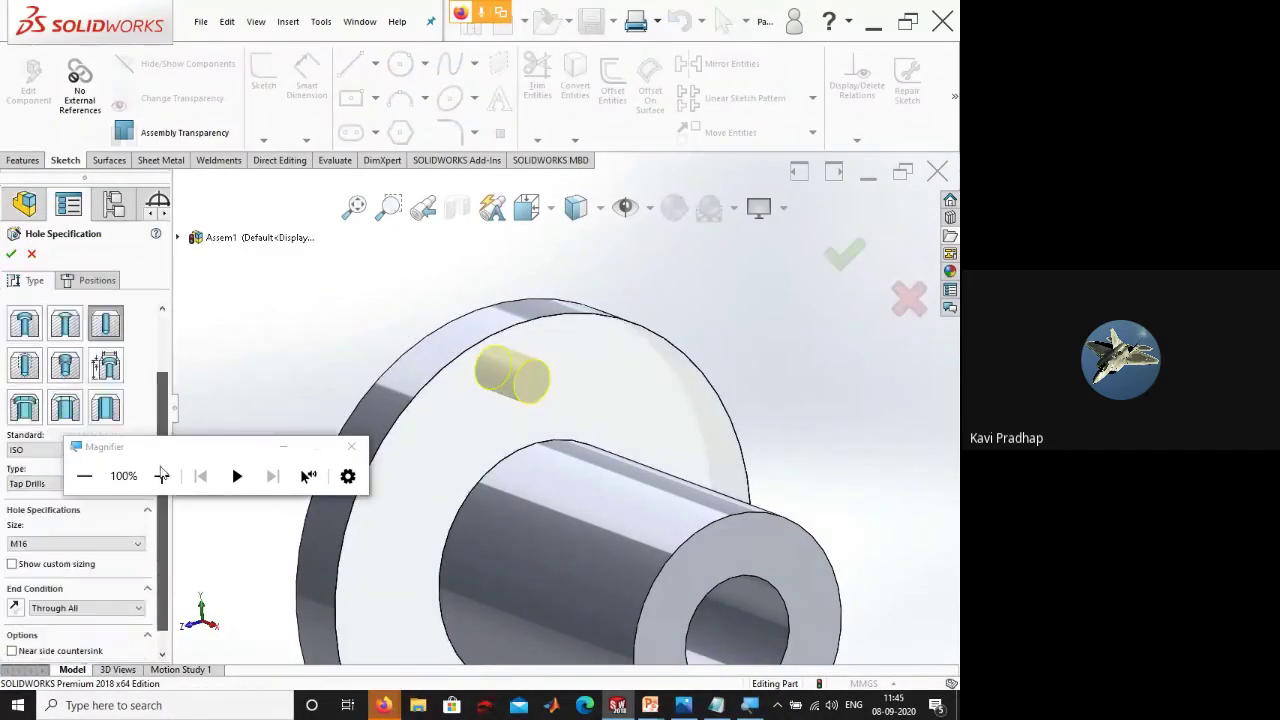
{"action": "left_click", "coordinate": [80, 522]}
{"action": "scroll", "coordinate": [52, 617], "scroll_direction": "down", "scroll_amount": 3}
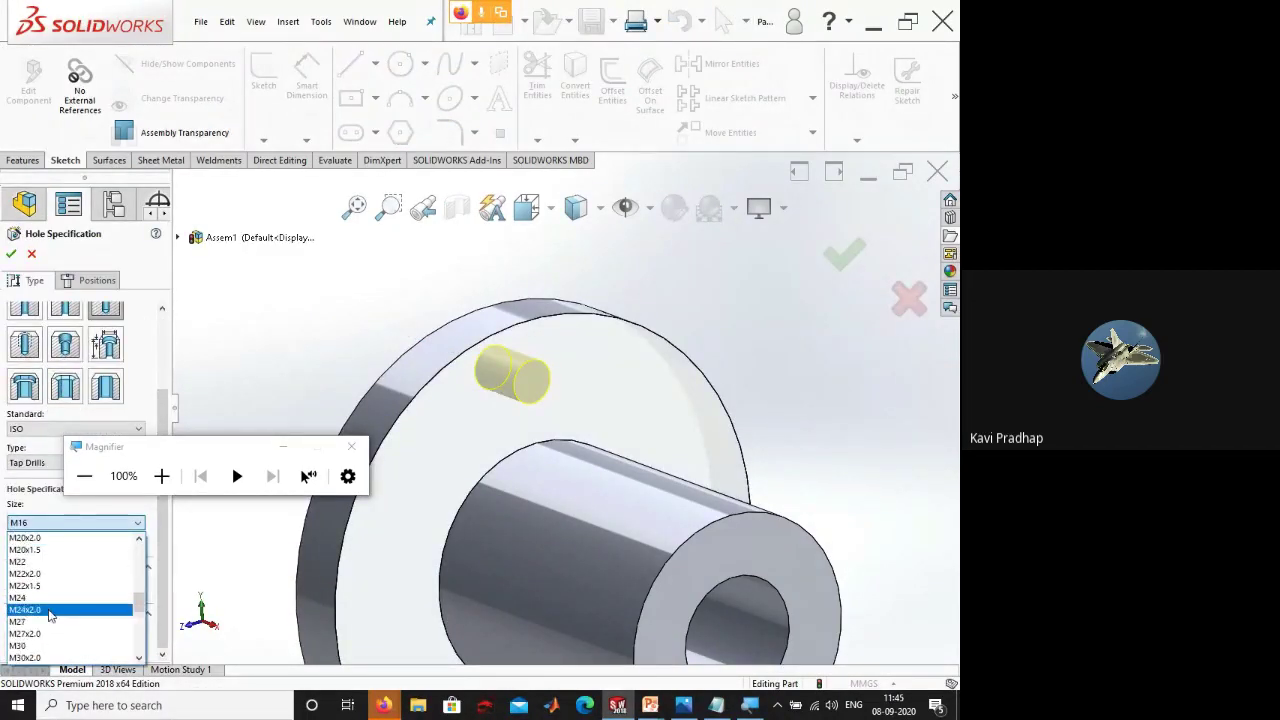
{"action": "left_click", "coordinate": [50, 576]}
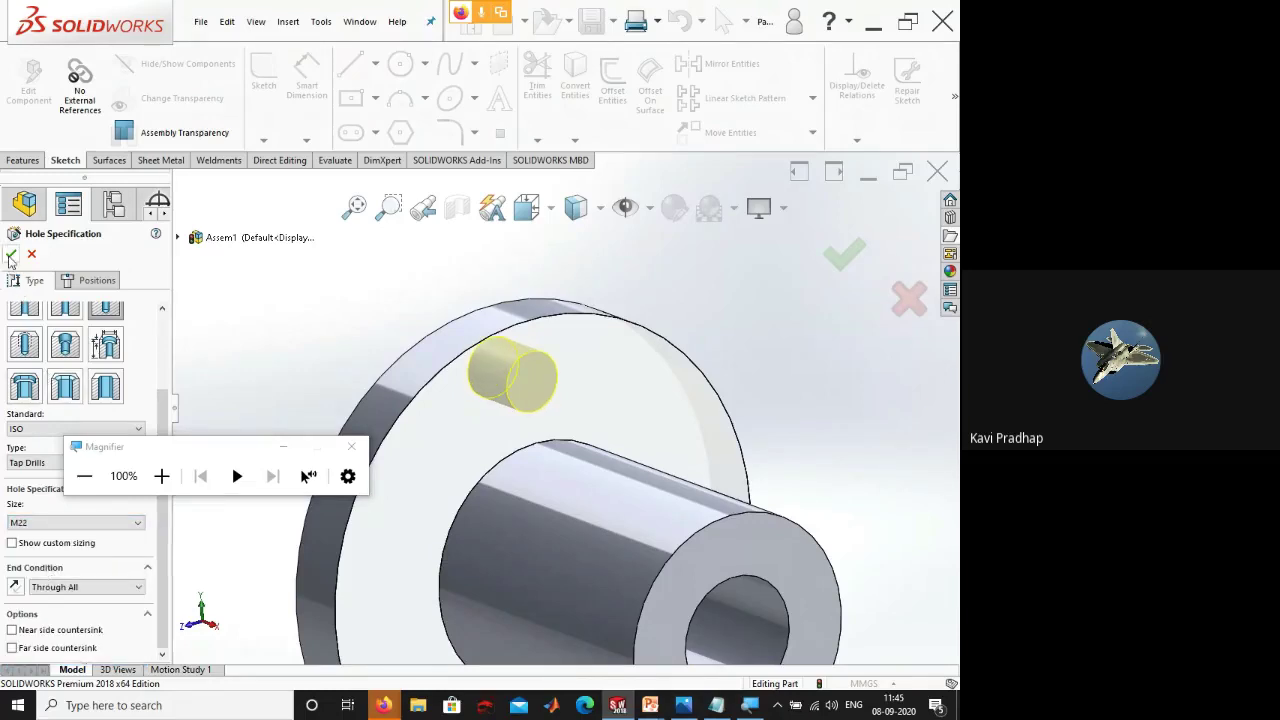
{"action": "left_click", "coordinate": [11, 253]}
- Start a circular pattern and choose the M22 tap drill hole in the flange as the feature to pattern
{"action": "middle_click_drag", "start_coordinate": [330, 332], "coordinate": [345, 343]}
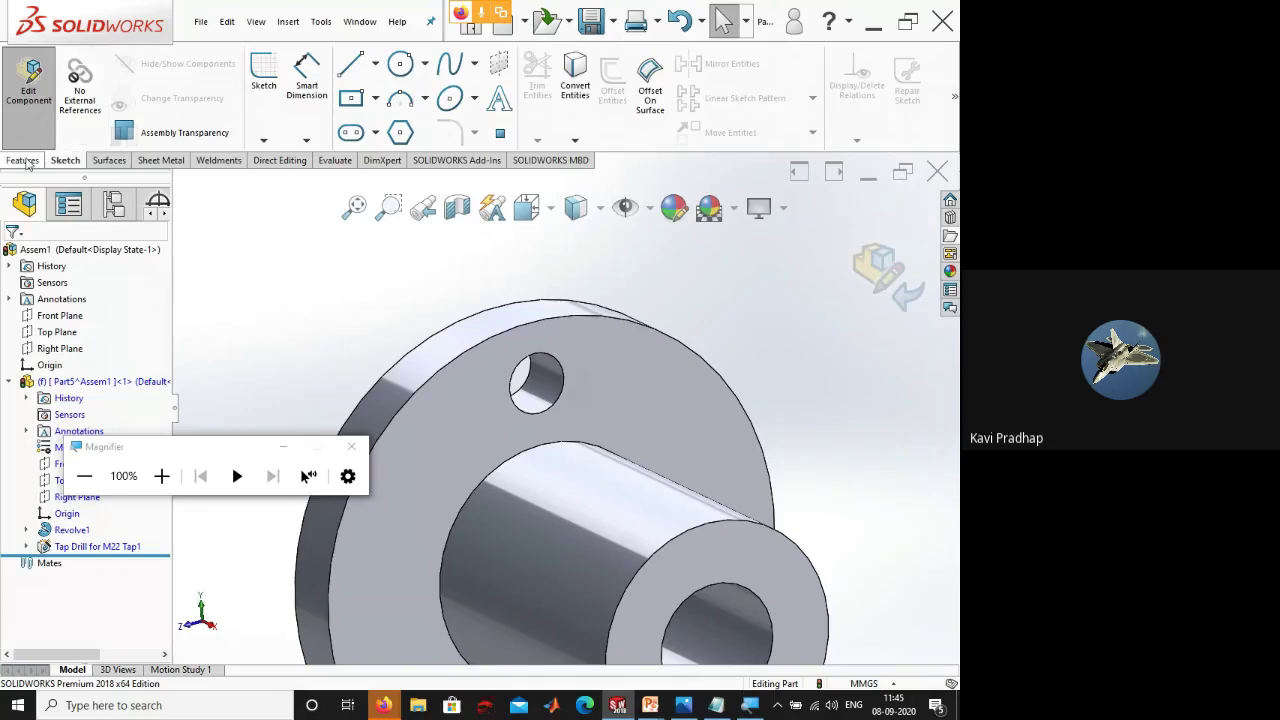
{"action": "left_click", "coordinate": [22, 160]}
{"action": "left_click", "coordinate": [733, 140]}
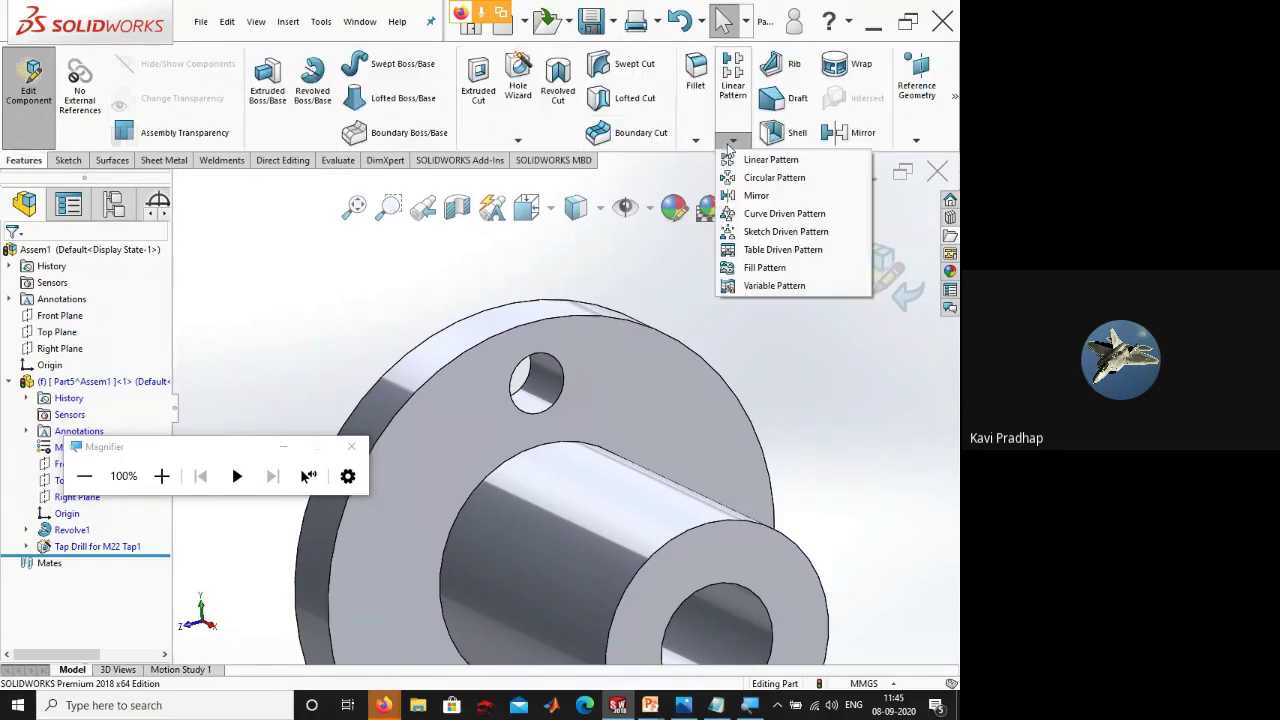
{"action": "left_click", "coordinate": [740, 179]}
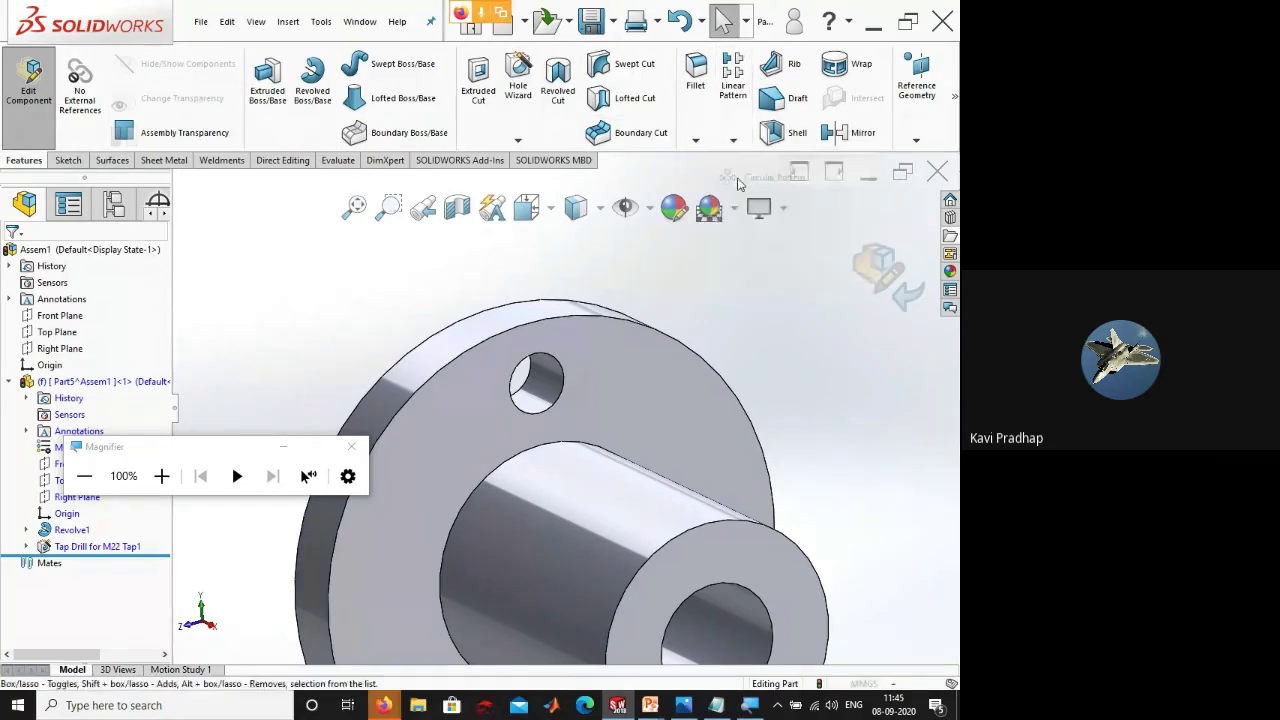
{"action": "scroll", "coordinate": [641, 447], "scroll_direction": "up", "scroll_amount": 5}
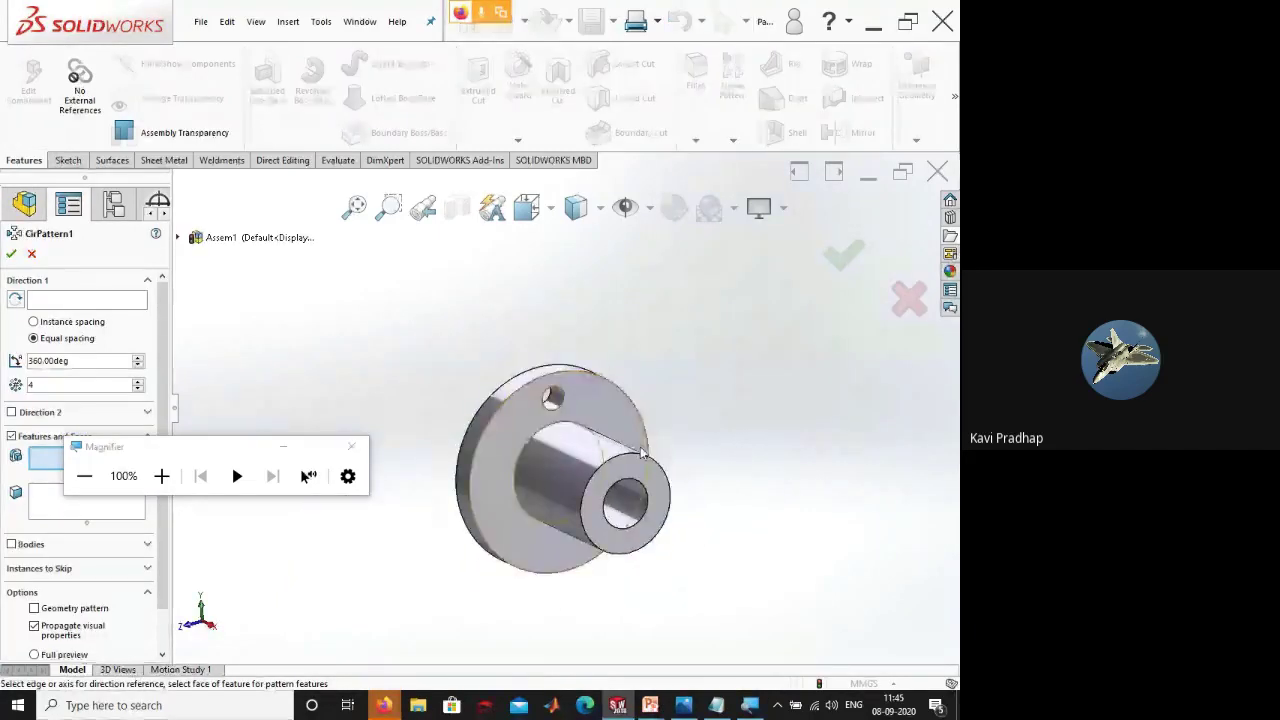
{"action": "scroll", "coordinate": [545, 459], "scroll_direction": "down", "scroll_amount": 3}
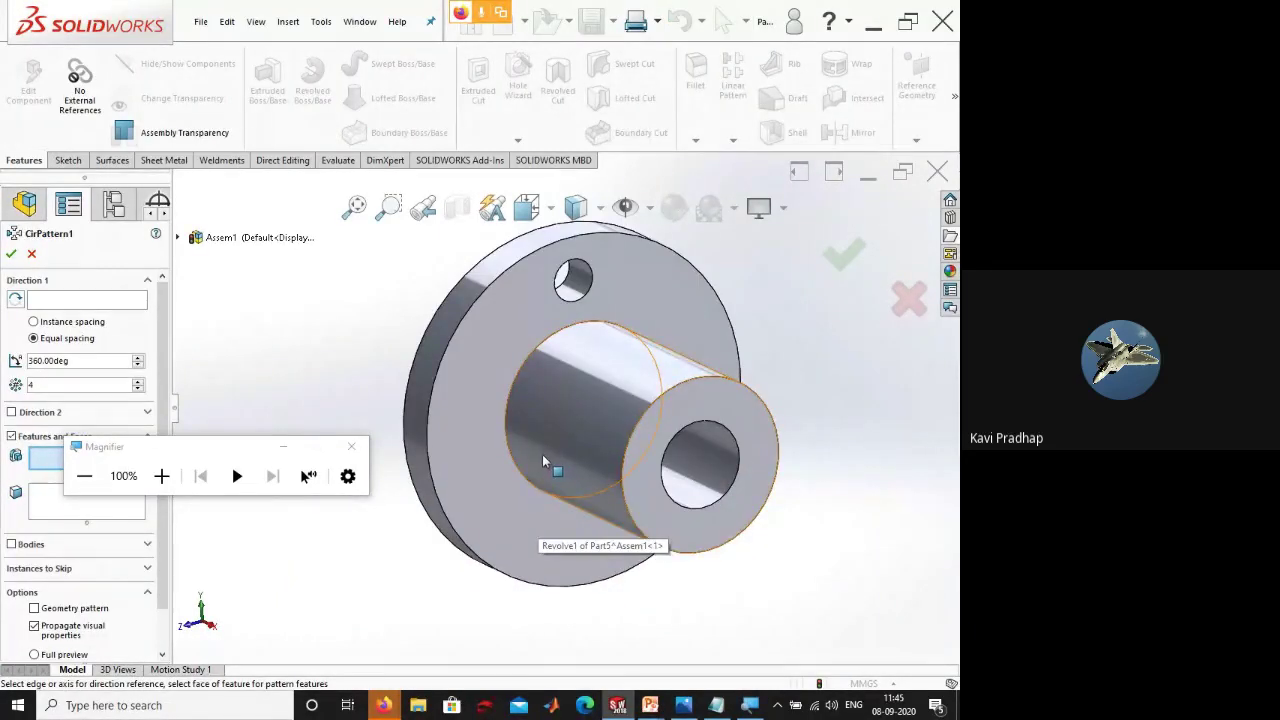
{"action": "left_click", "coordinate": [580, 288]}
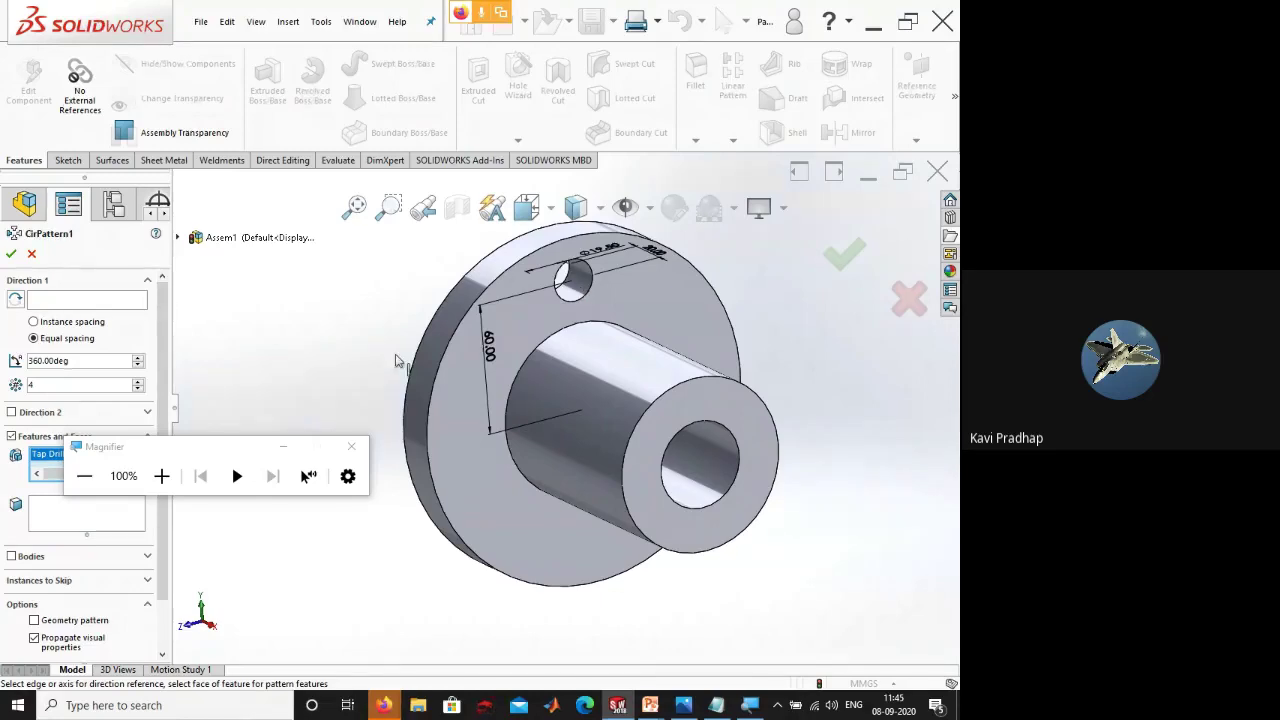
- Pattern the hole around the cylindrical hub face as 6 equally spaced instances over 360 degrees
{"action": "left_click", "coordinate": [77, 303]}
{"action": "left_click", "coordinate": [571, 370]}
{"action": "middle_click_drag", "start_coordinate": [550, 412], "coordinate": [581, 444]}
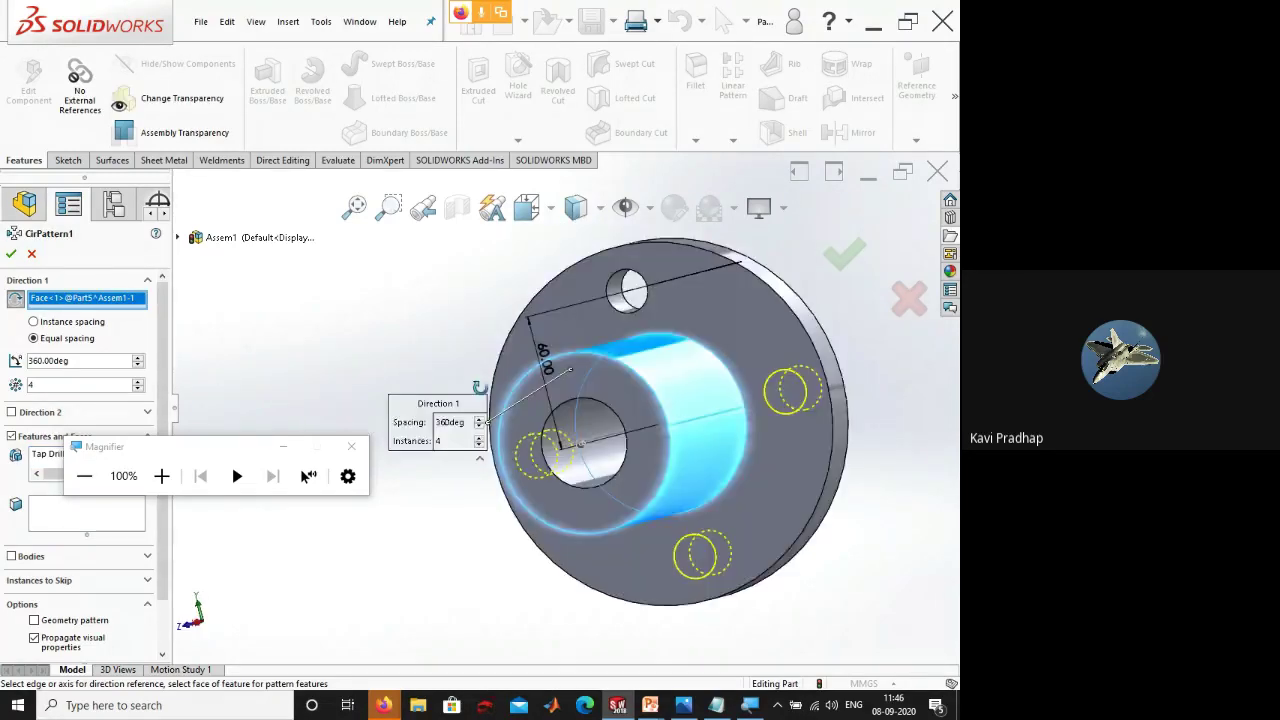
{"action": "left_click", "coordinate": [138, 381]}
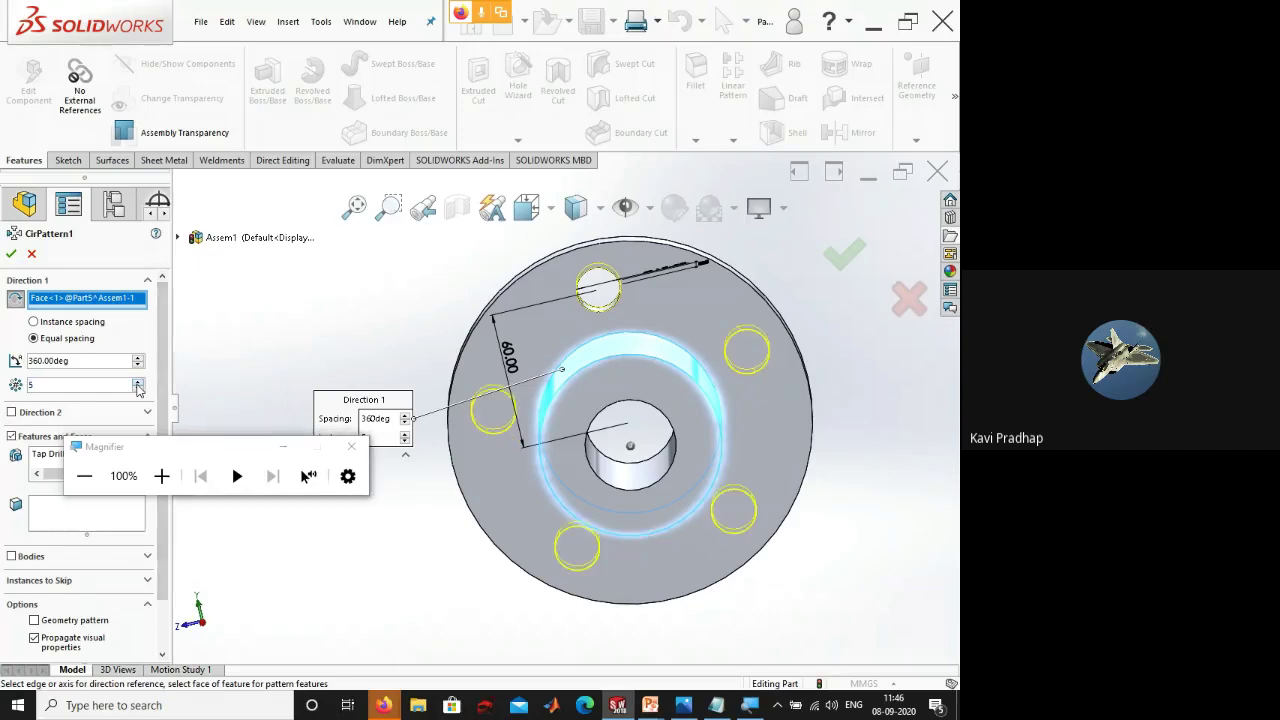
{"action": "left_click", "coordinate": [138, 382]}
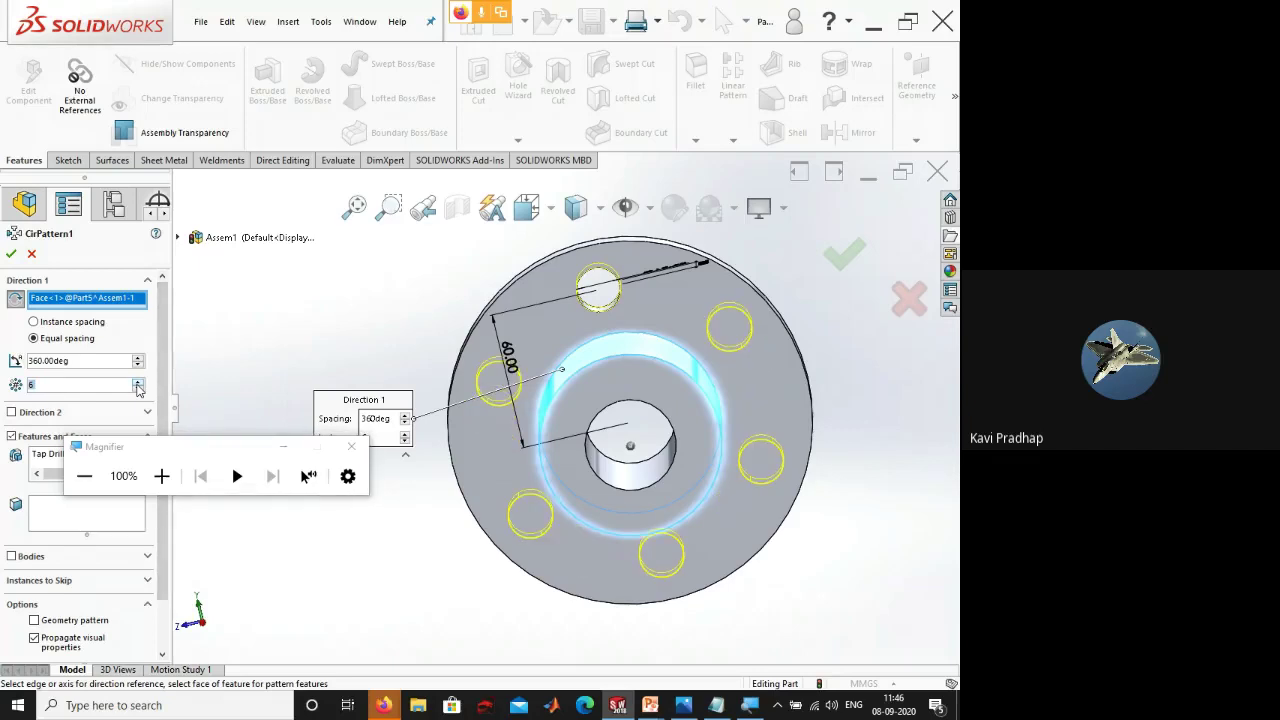
{"action": "left_click", "coordinate": [12, 255]}
- Leave part editing to return to the assembly and minimize the Magnifier window
{"action": "middle_click_drag", "start_coordinate": [271, 389], "coordinate": [370, 397]}
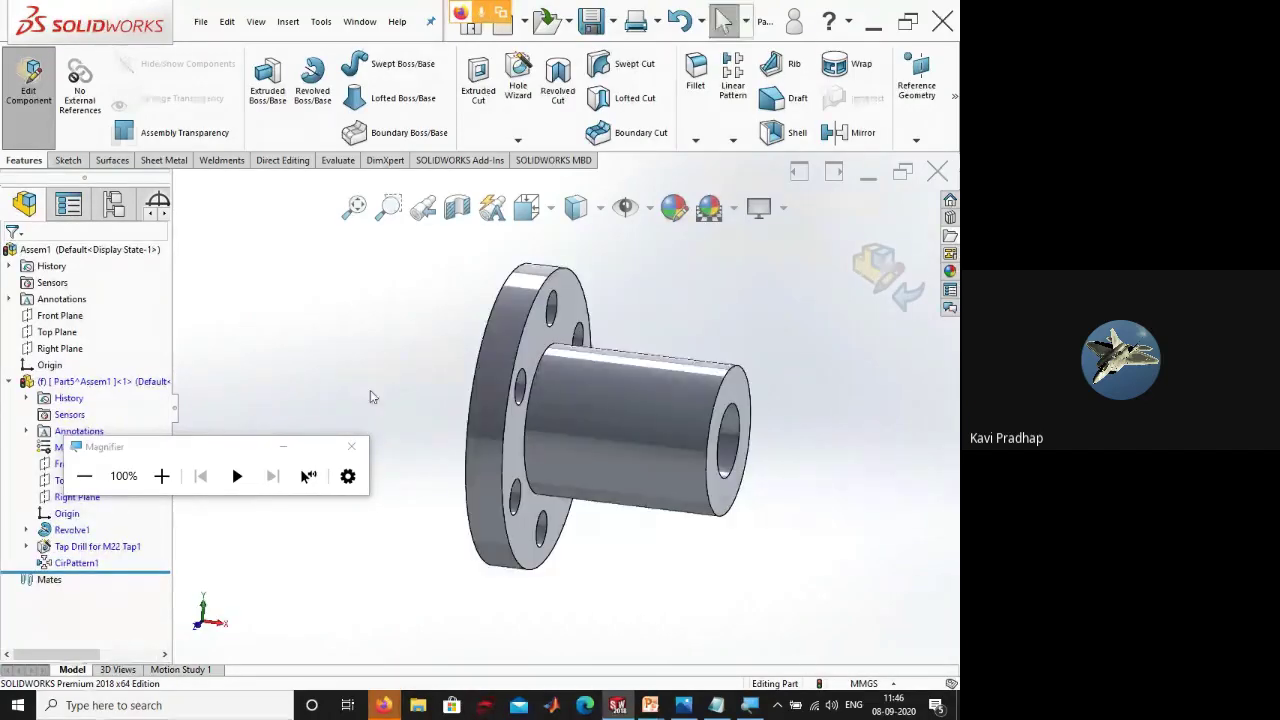
{"action": "left_click", "coordinate": [898, 280]}
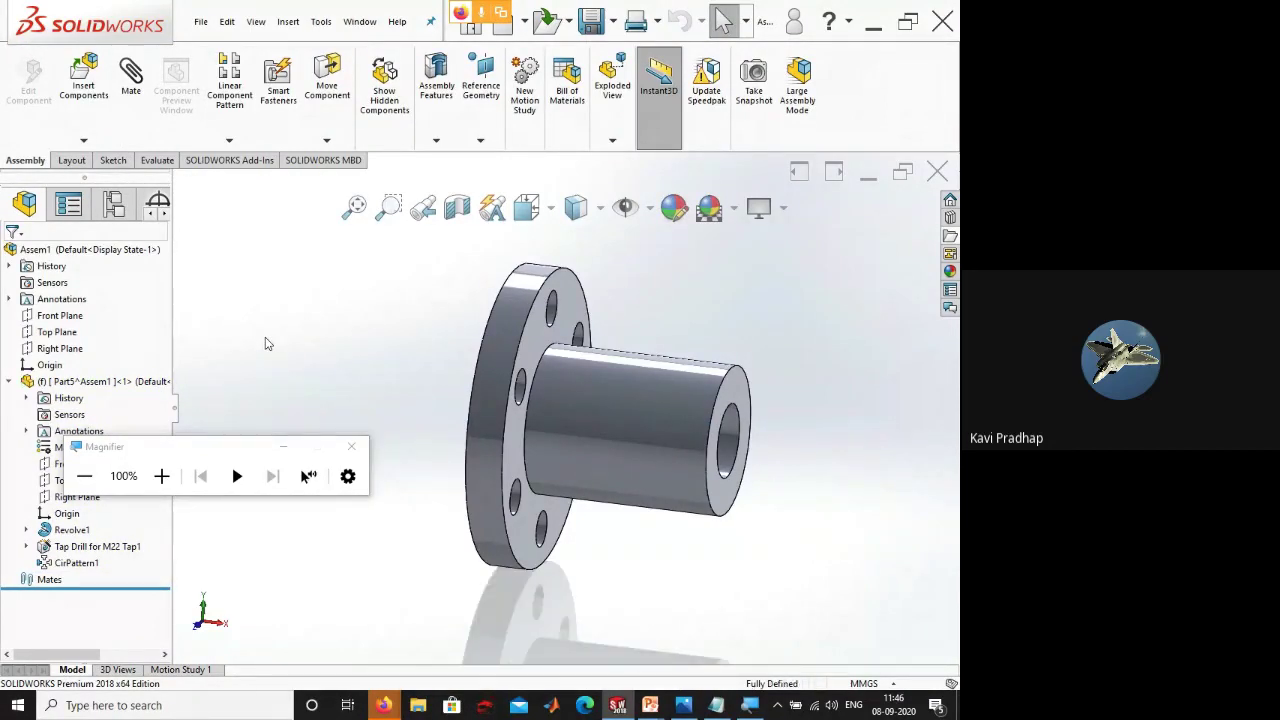
{"action": "left_click", "coordinate": [284, 446]}
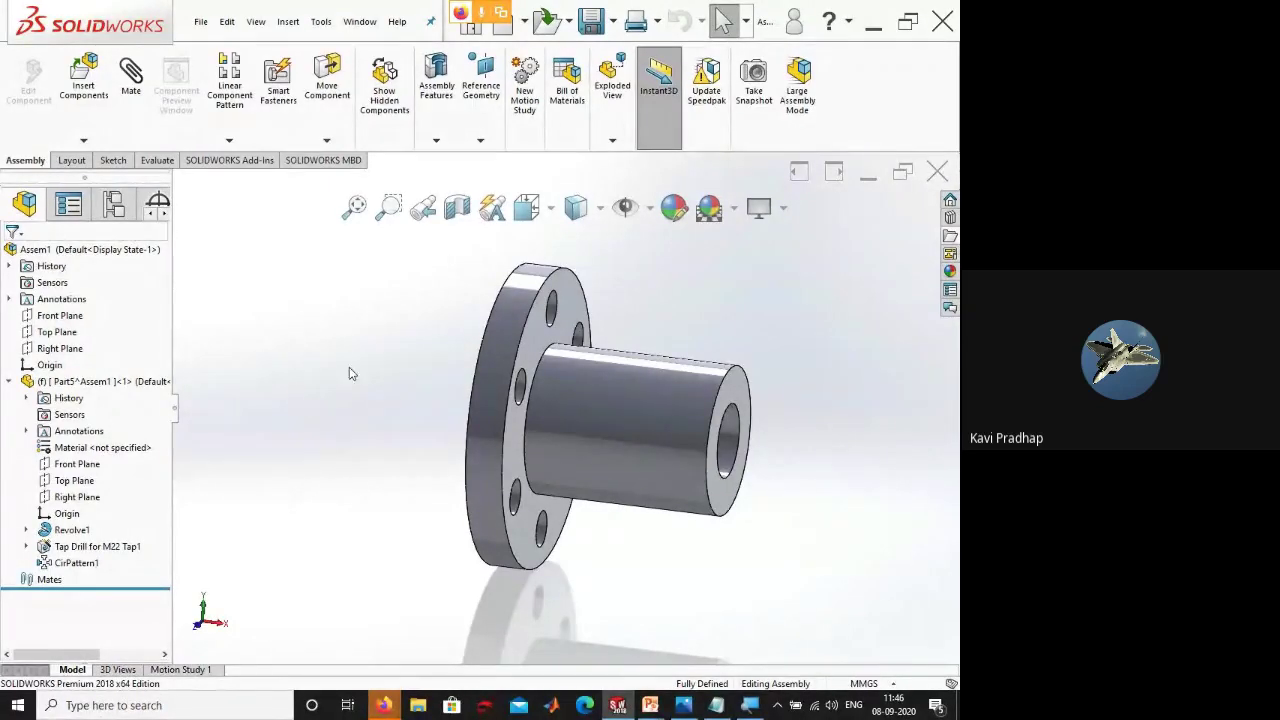
- Place a second copy of the flanged part in the assembly, to the left of the original
{"action": "scroll", "coordinate": [379, 384], "scroll_direction": "up", "scroll_amount": 3}
{"action": "left_click_drag", "start_coordinate": [612, 422], "coordinate": [281, 426], "text": "ctrl"}
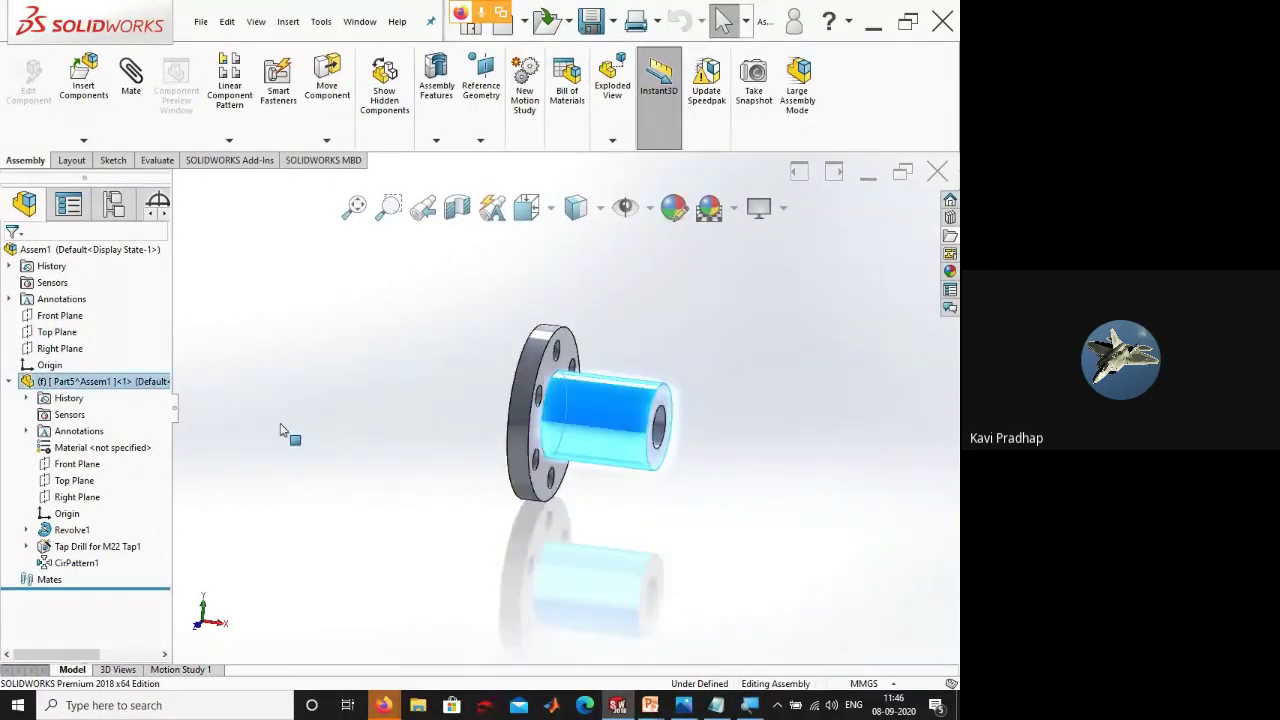
{"action": "scroll", "coordinate": [472, 522], "scroll_direction": "up", "scroll_amount": 3}
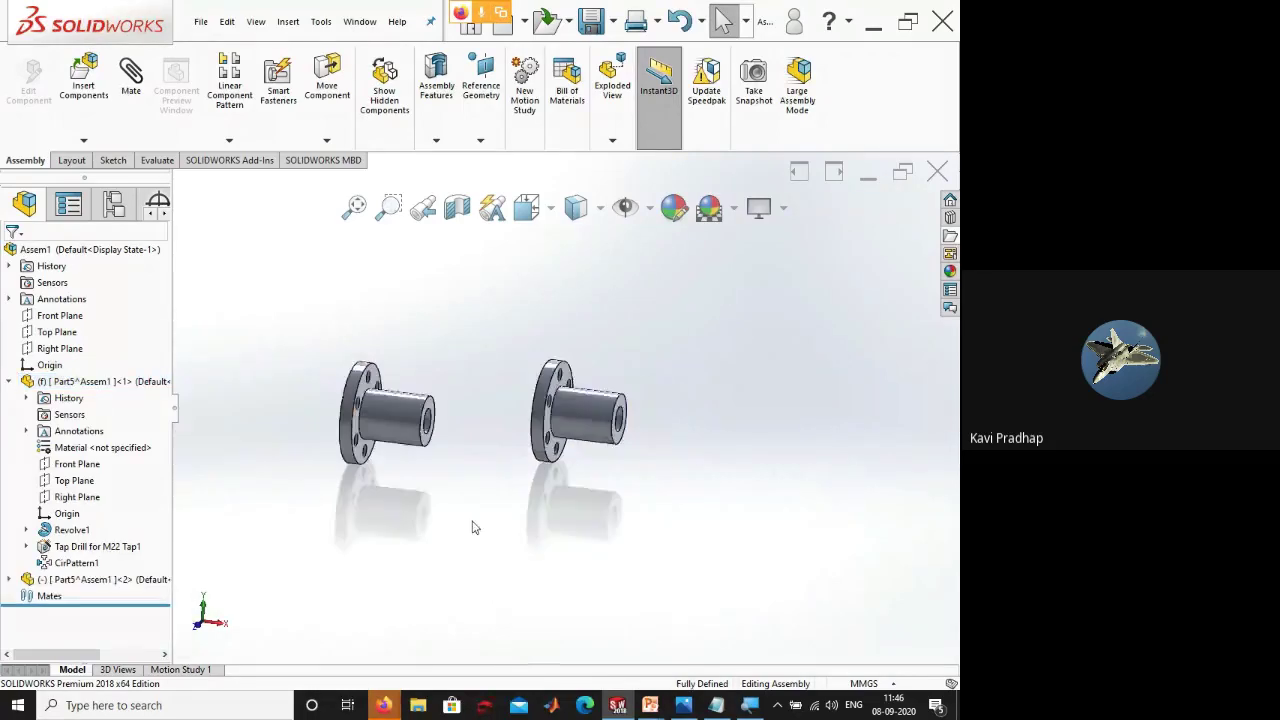
- Add three more copies of the flanged part around the original, two to its right and one above left
{"action": "middle_click_drag", "start_coordinate": [472, 522], "coordinate": [430, 586]}
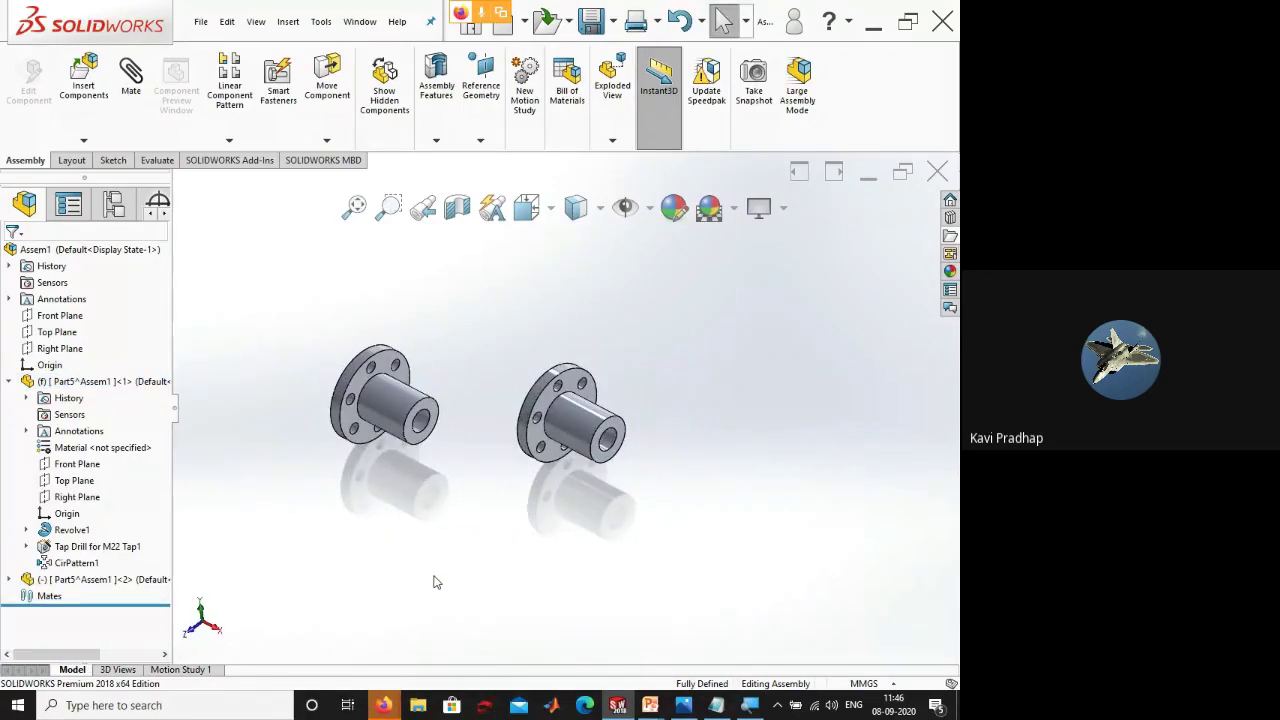
{"action": "left_click_drag", "start_coordinate": [571, 464], "coordinate": [696, 422], "text": "ctrl"}
{"action": "left_click_drag", "start_coordinate": [588, 429], "coordinate": [466, 287], "text": "ctrl"}
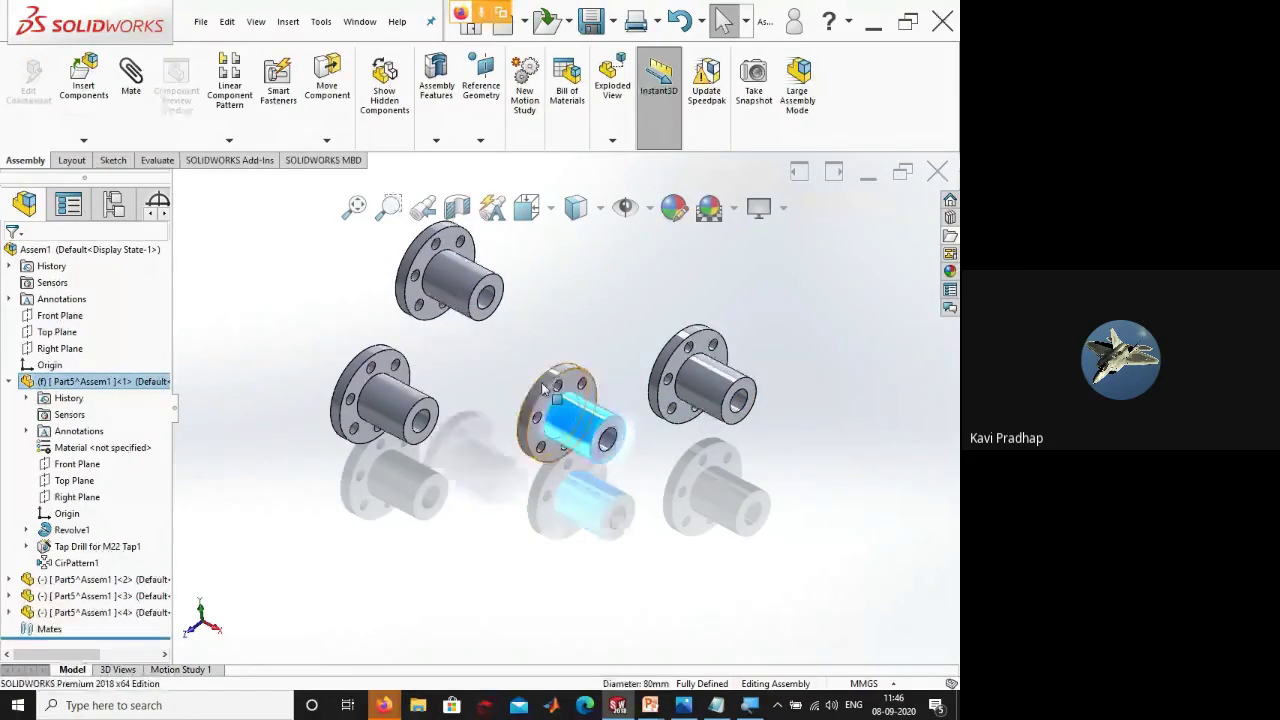
{"action": "left_click_drag", "start_coordinate": [543, 388], "coordinate": [676, 443], "text": "ctrl"}
{"action": "left_click", "coordinate": [569, 572]}
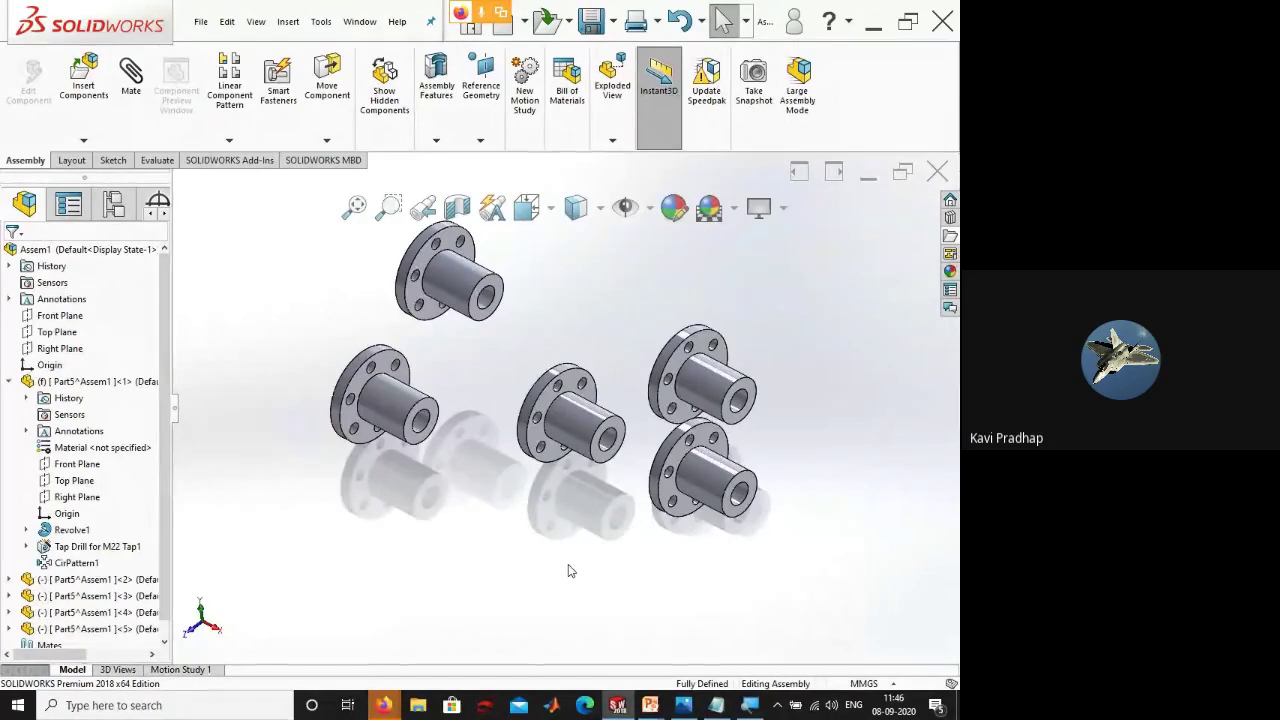
- Delete the third, fourth and fifth instances of the flanged part from the assembly
{"action": "left_click", "coordinate": [9, 381]}
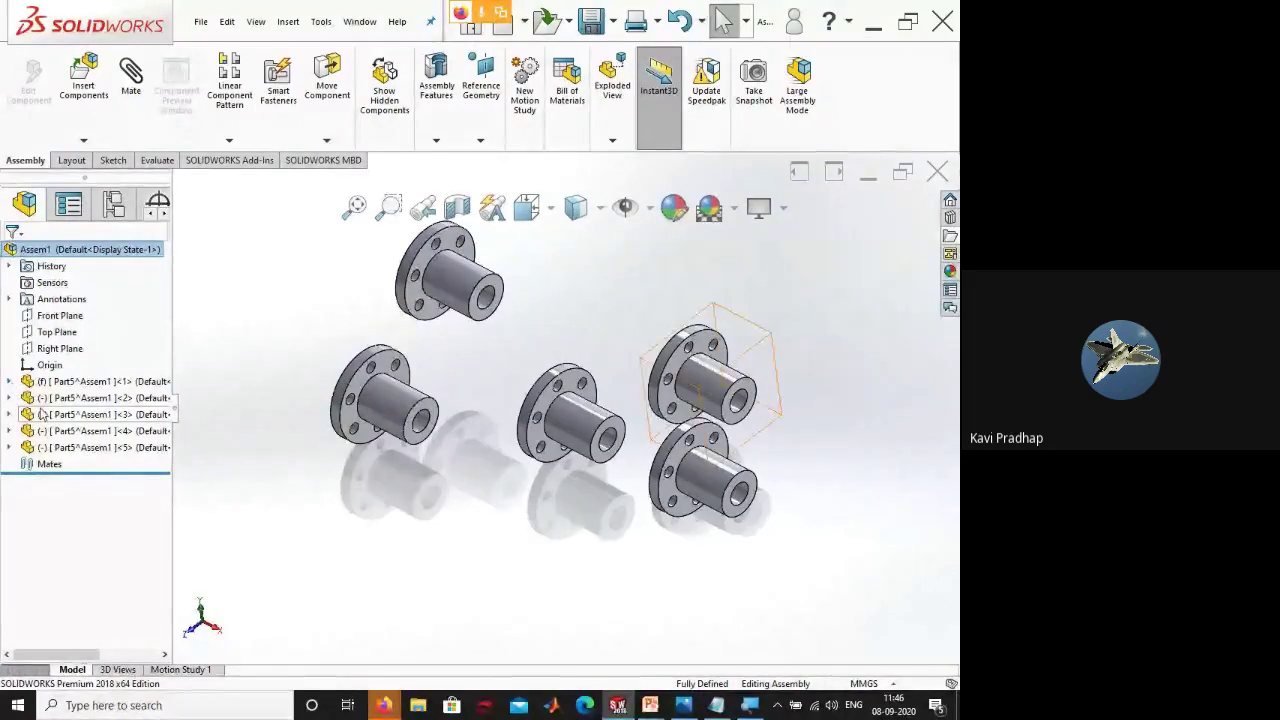
{"action": "left_click", "coordinate": [83, 418]}
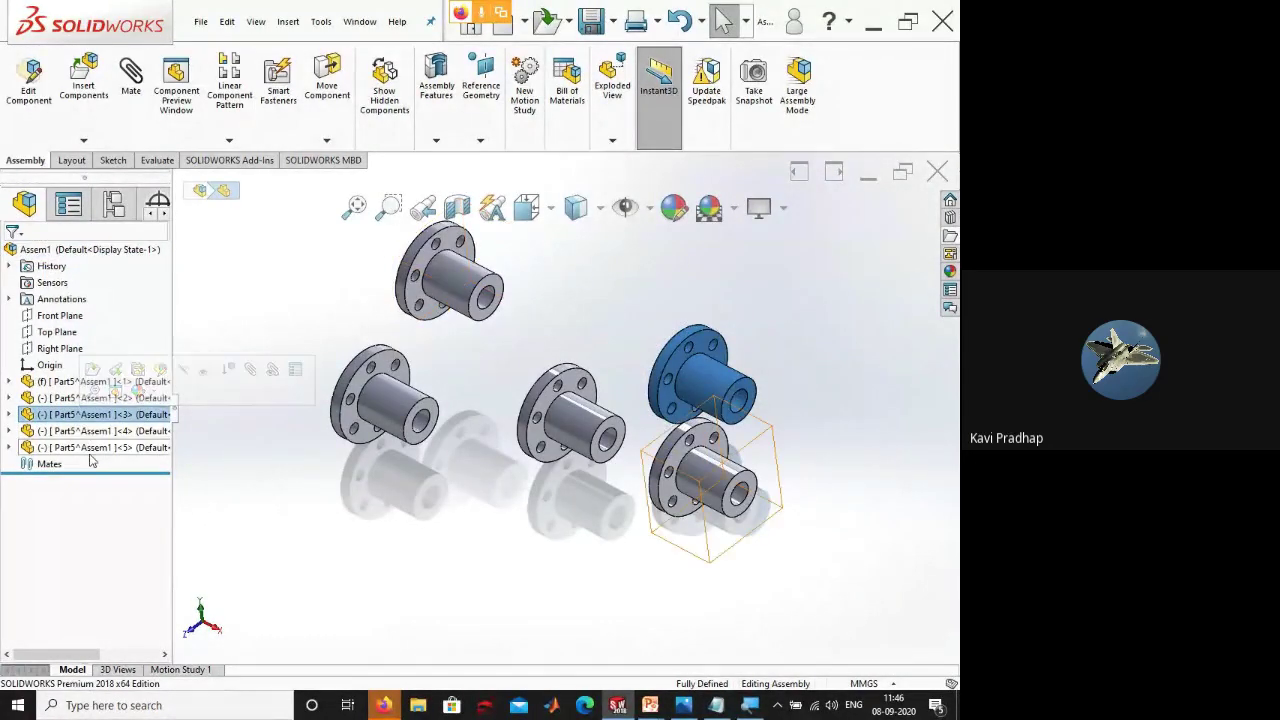
{"action": "left_click", "coordinate": [90, 450], "text": "shift"}
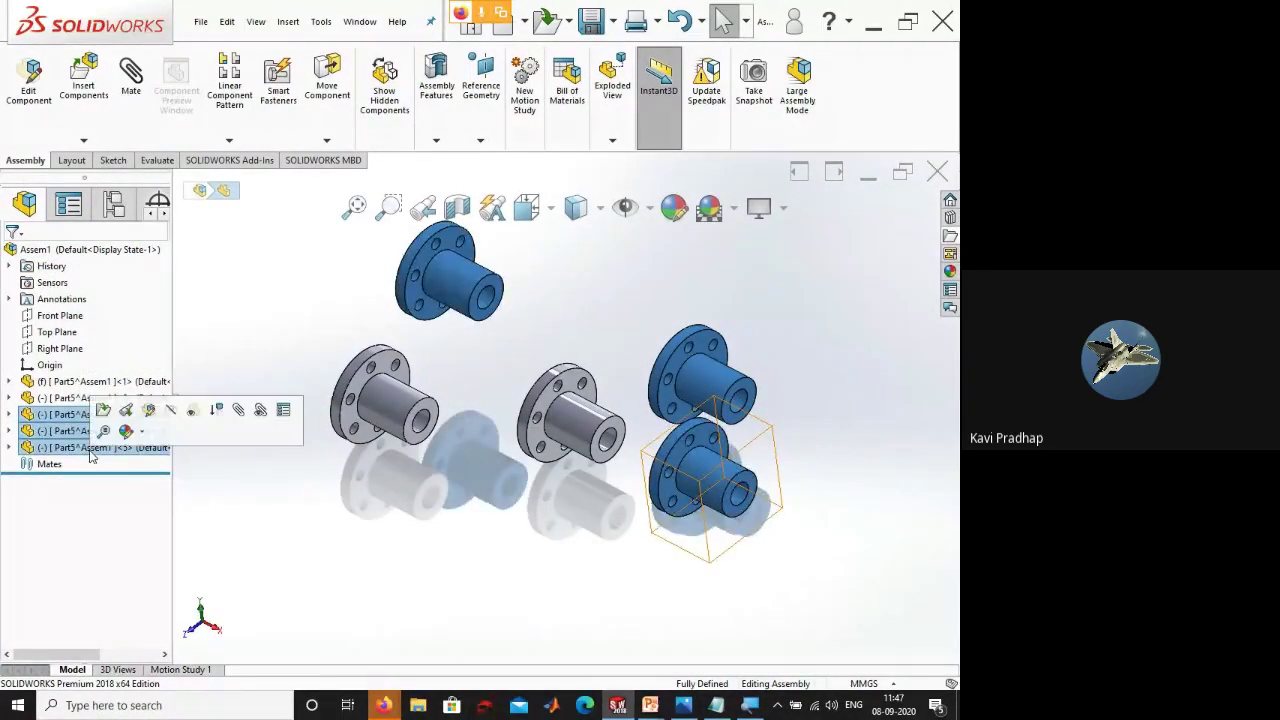
{"action": "key", "text": "Delete"}
{"action": "left_click", "coordinate": [462, 349]}
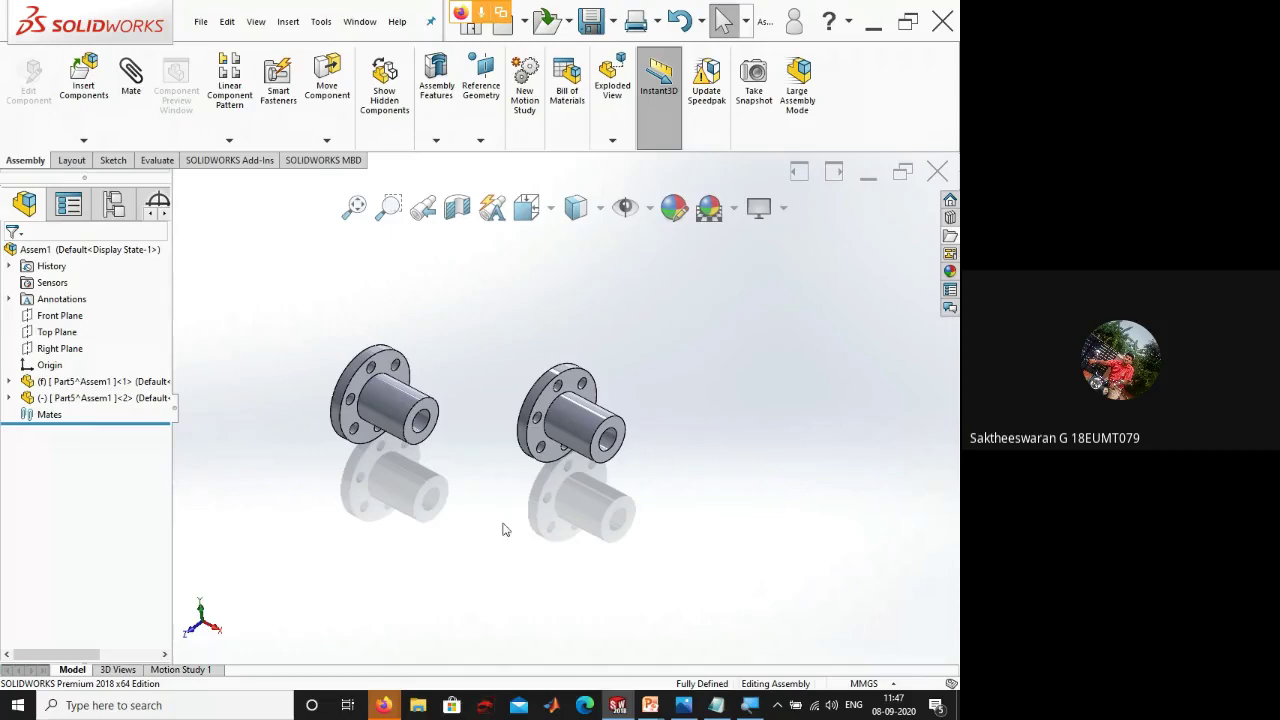
- Move the second flanged part slightly farther from the fixed original and clear the selection
{"action": "middle_click_drag", "start_coordinate": [505, 530], "coordinate": [497, 517]}
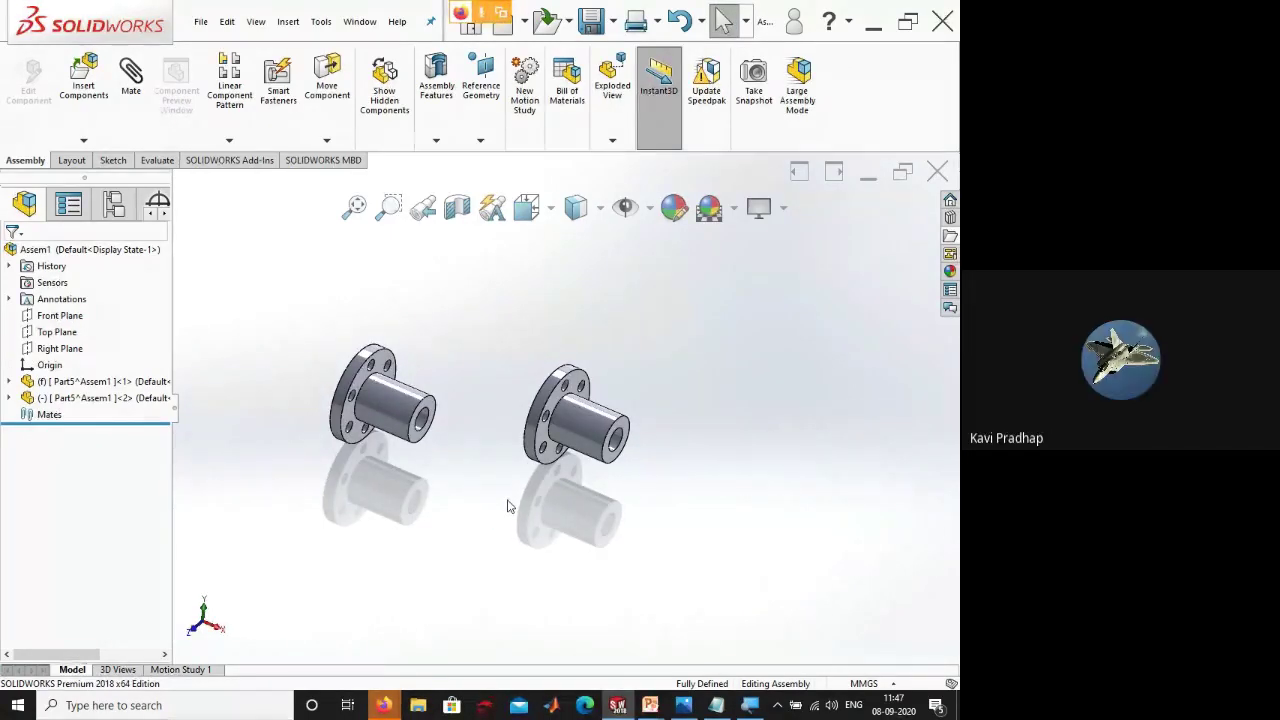
{"action": "scroll", "coordinate": [440, 418], "scroll_direction": "down", "scroll_amount": 2}
{"action": "scroll", "coordinate": [440, 418], "scroll_direction": "down", "scroll_amount": 2}
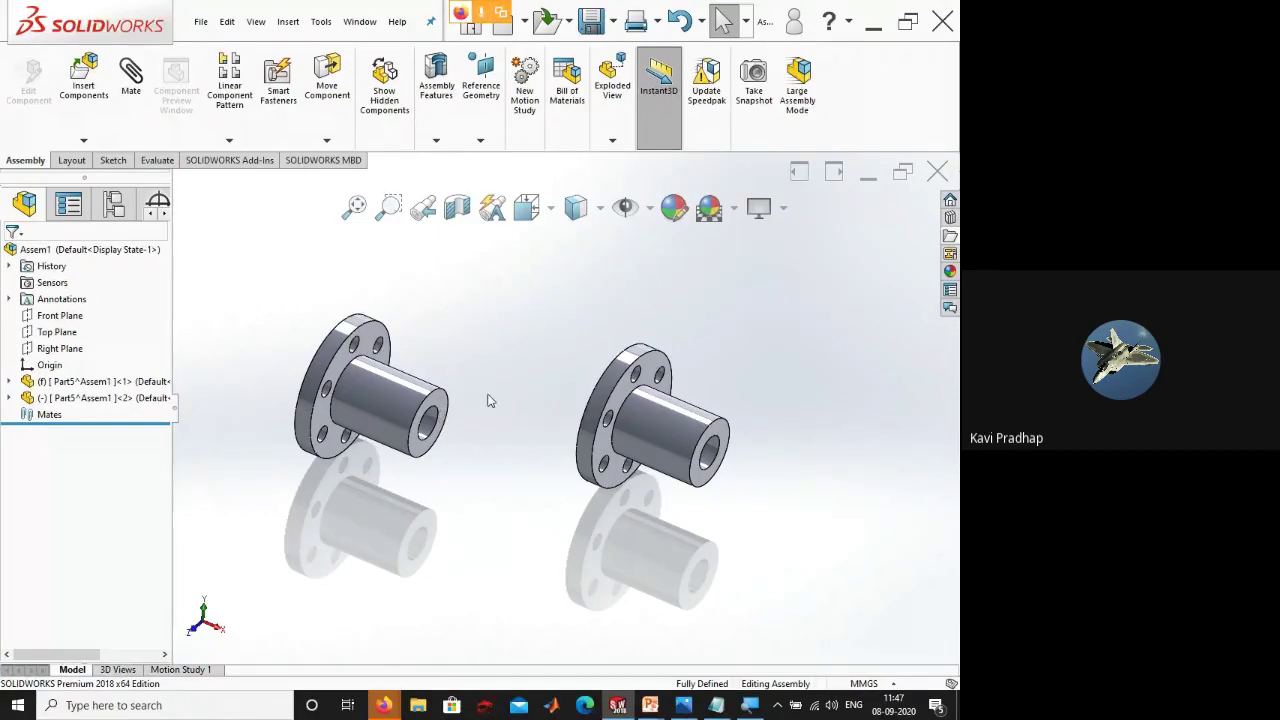
{"action": "left_click_drag", "start_coordinate": [431, 415], "coordinate": [345, 438]}
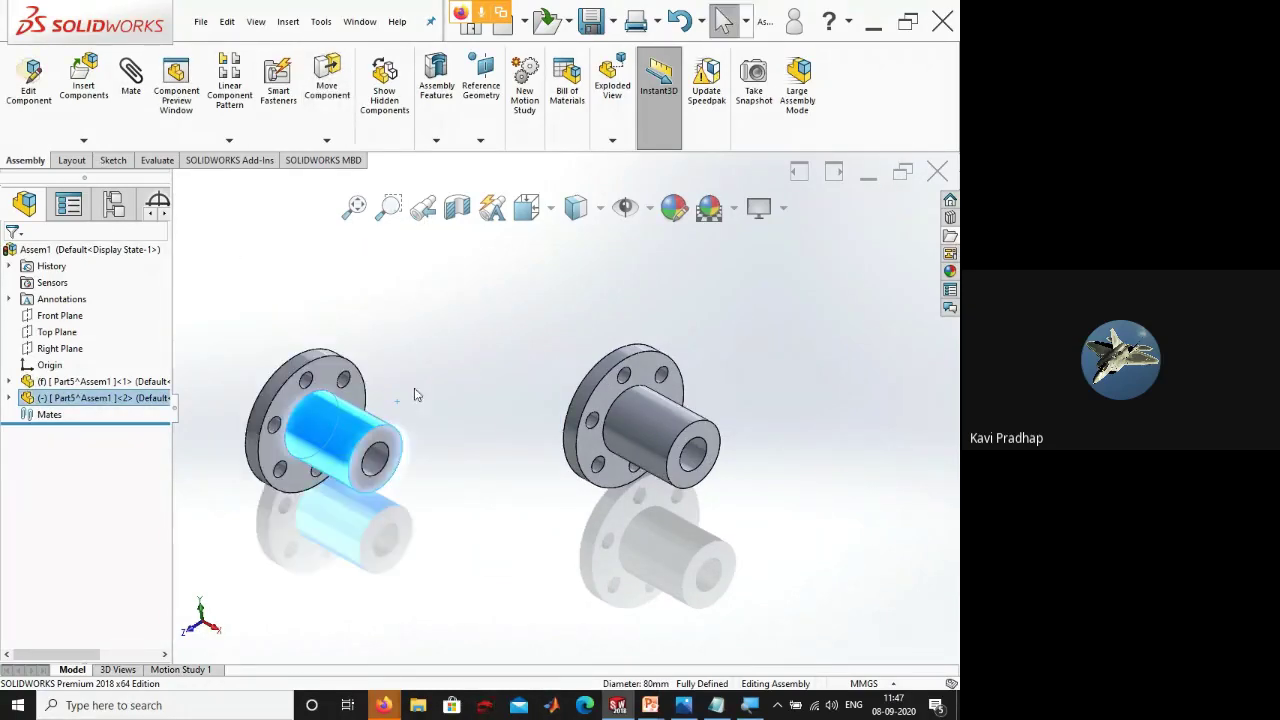
{"action": "left_click", "coordinate": [198, 410]}
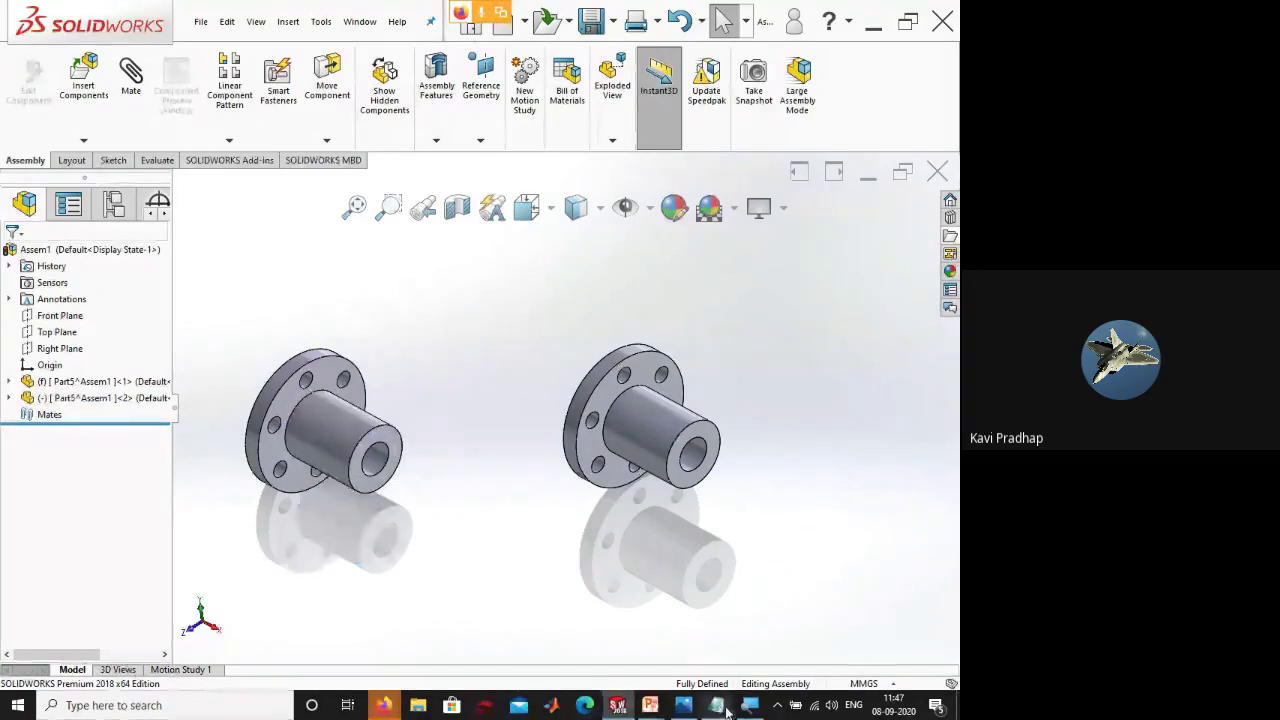
- Magnify the screen to 400% with Magnifier to examine the fixed and floating markers of the two part instances
{"action": "key", "text": "super+plus"}
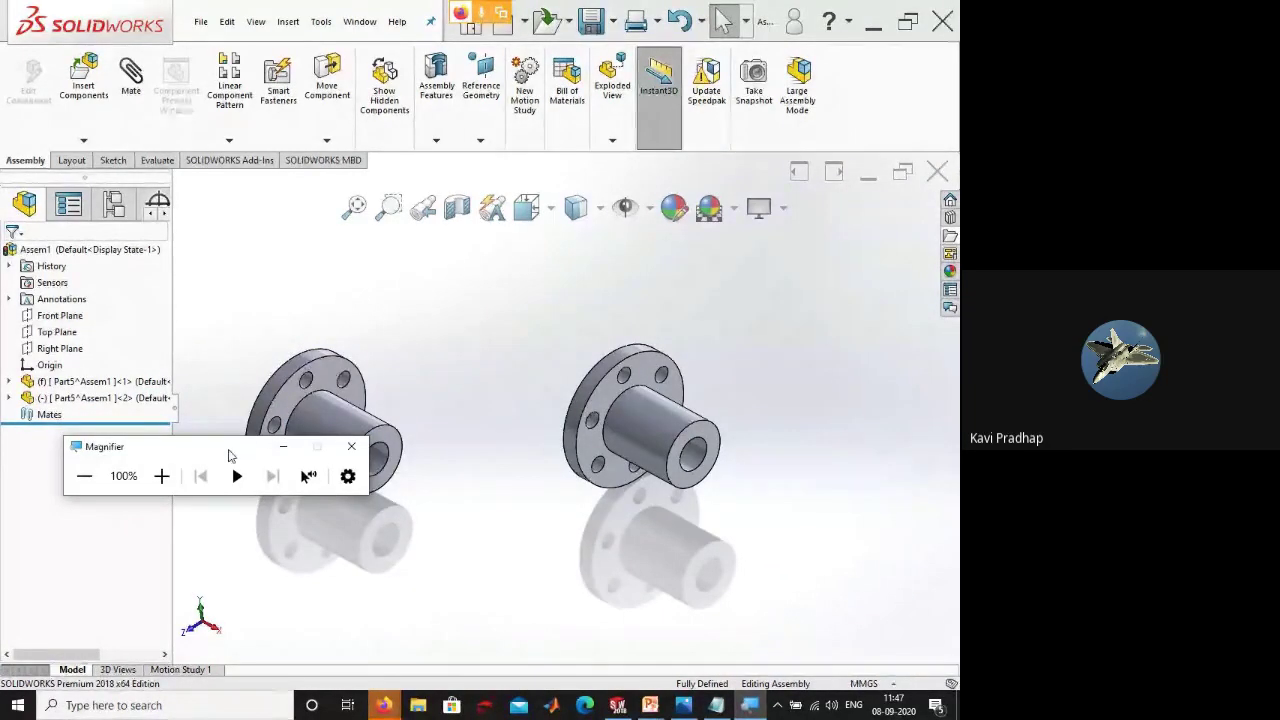
{"action": "left_click", "coordinate": [161, 476]}
{"action": "left_click", "coordinate": [161, 476]}
{"action": "left_click_drag", "start_coordinate": [1, 355], "coordinate": [175, 425]}
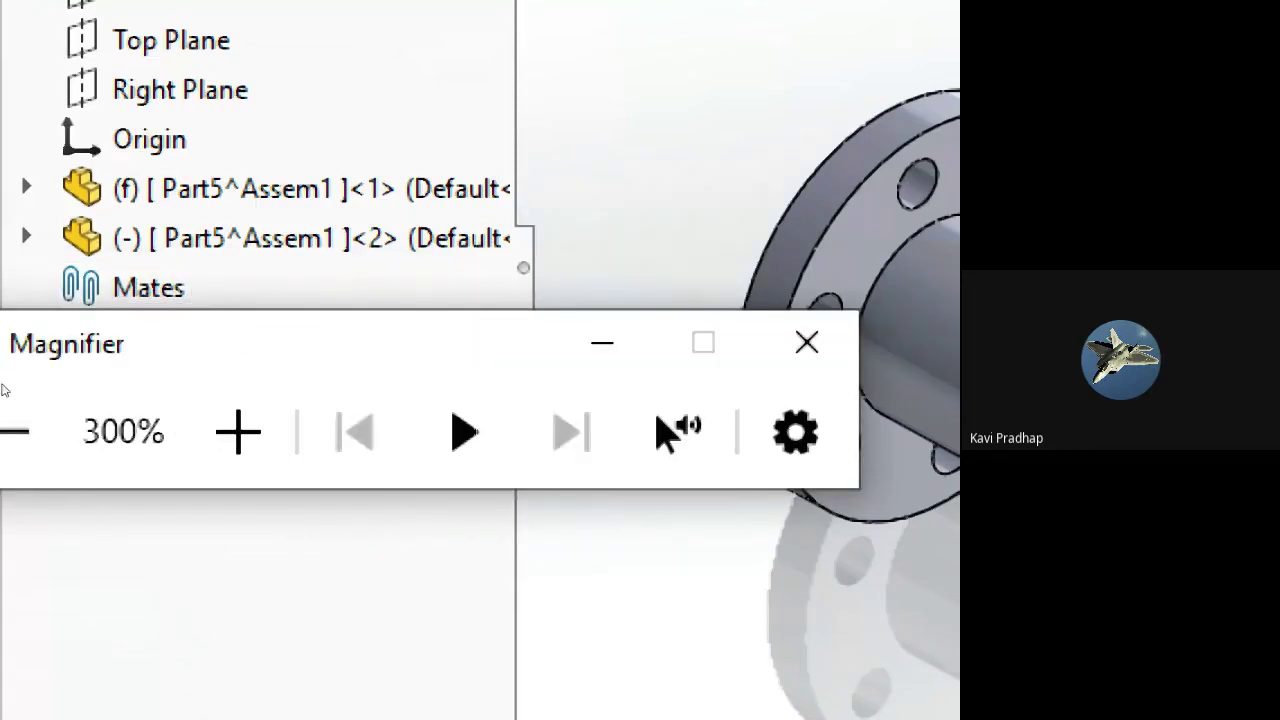
{"action": "left_click", "coordinate": [370, 413]}
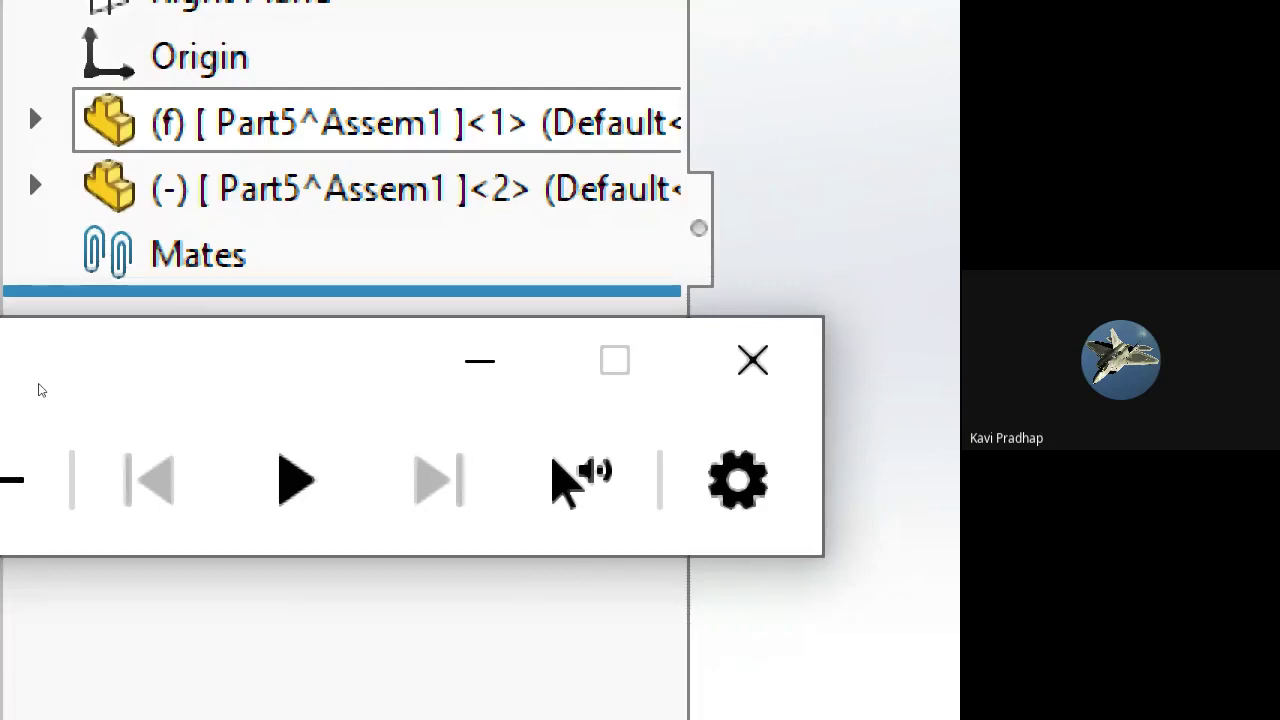
- Fix the second instance of the flanged part in place
{"action": "left_click", "coordinate": [98, 395]}
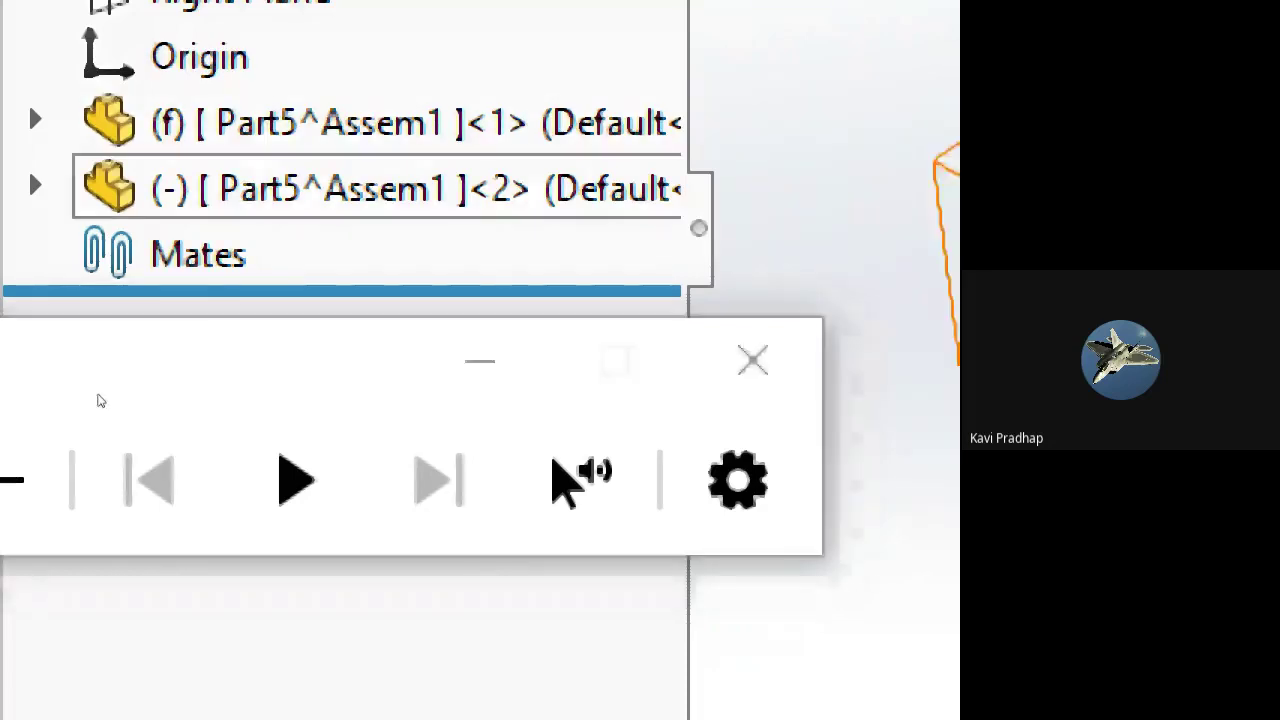
{"action": "right_click", "coordinate": [98, 395]}
{"action": "left_click_drag", "start_coordinate": [79, 443], "coordinate": [109, 547]}
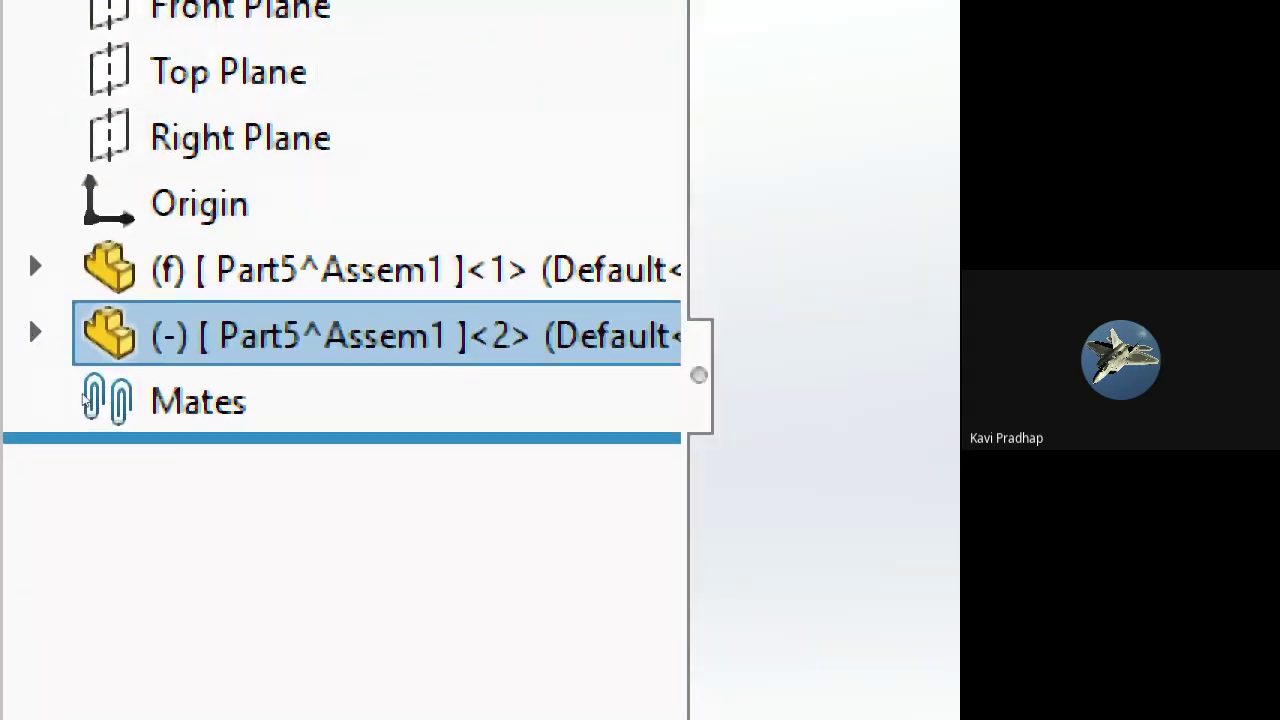
{"action": "key", "text": "shift+F10"}
{"action": "key", "text": "Down"}
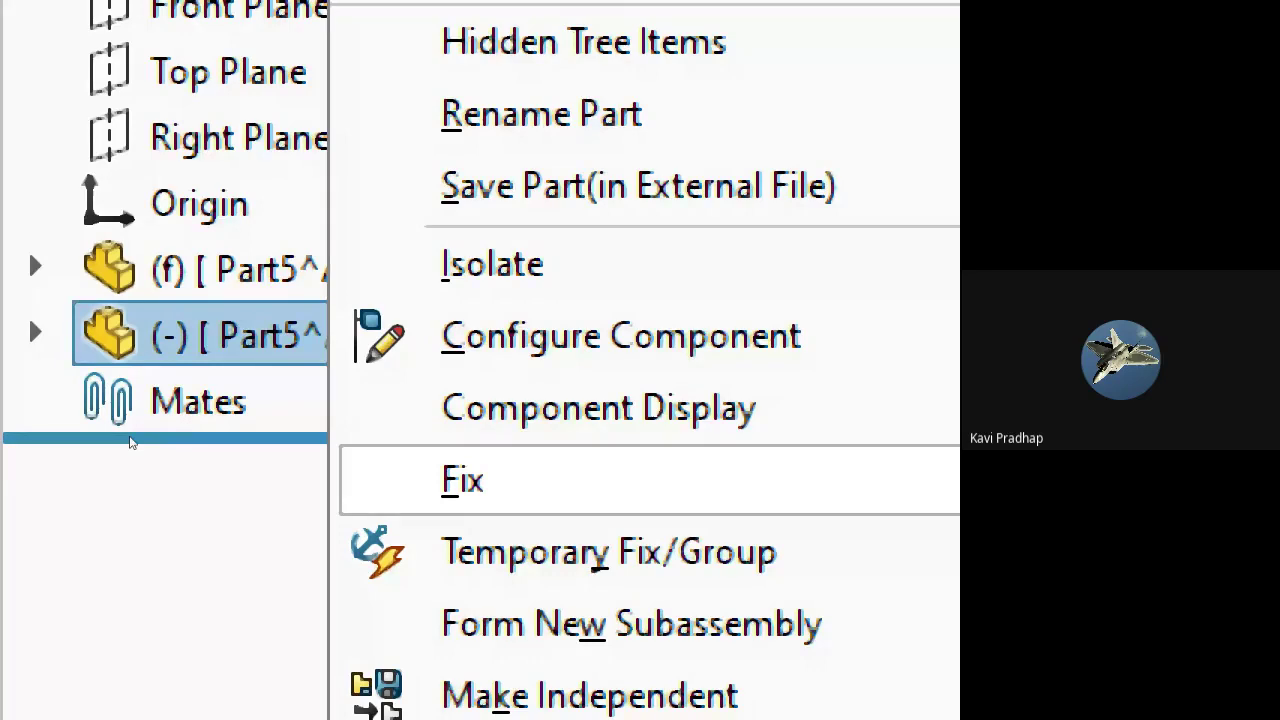
{"action": "key", "text": "Return"}
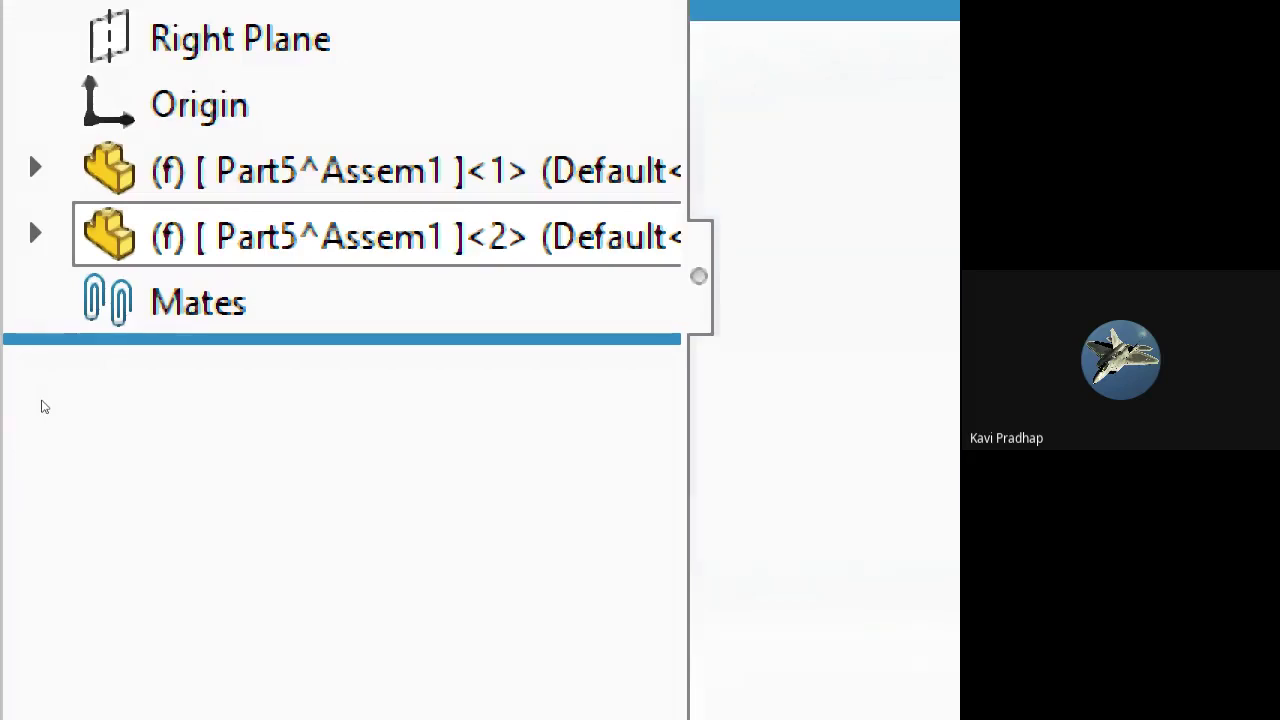
- Set the second instance of the flanged part to Float and reduce the screen magnification
{"action": "right_click", "coordinate": [165, 237]}
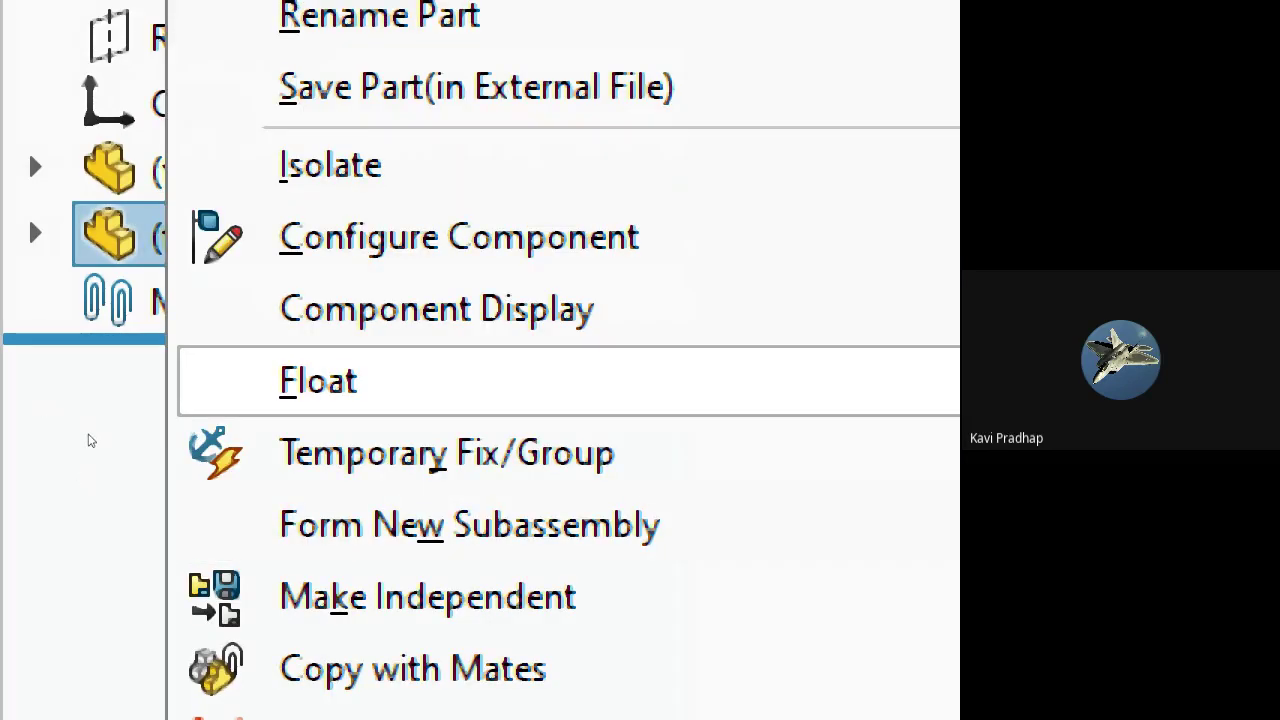
{"action": "key", "text": "Return"}
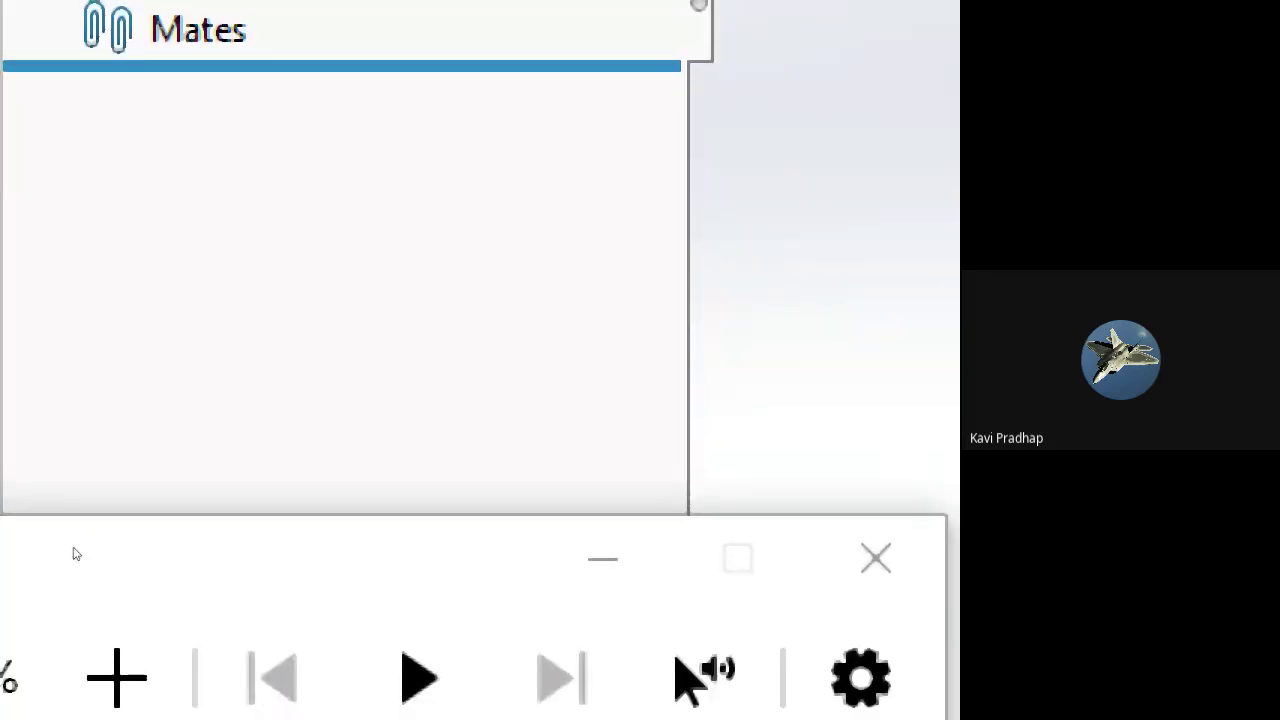
{"action": "left_click_drag", "start_coordinate": [72, 548], "coordinate": [196, 527]}
{"action": "left_click", "coordinate": [72, 557]}
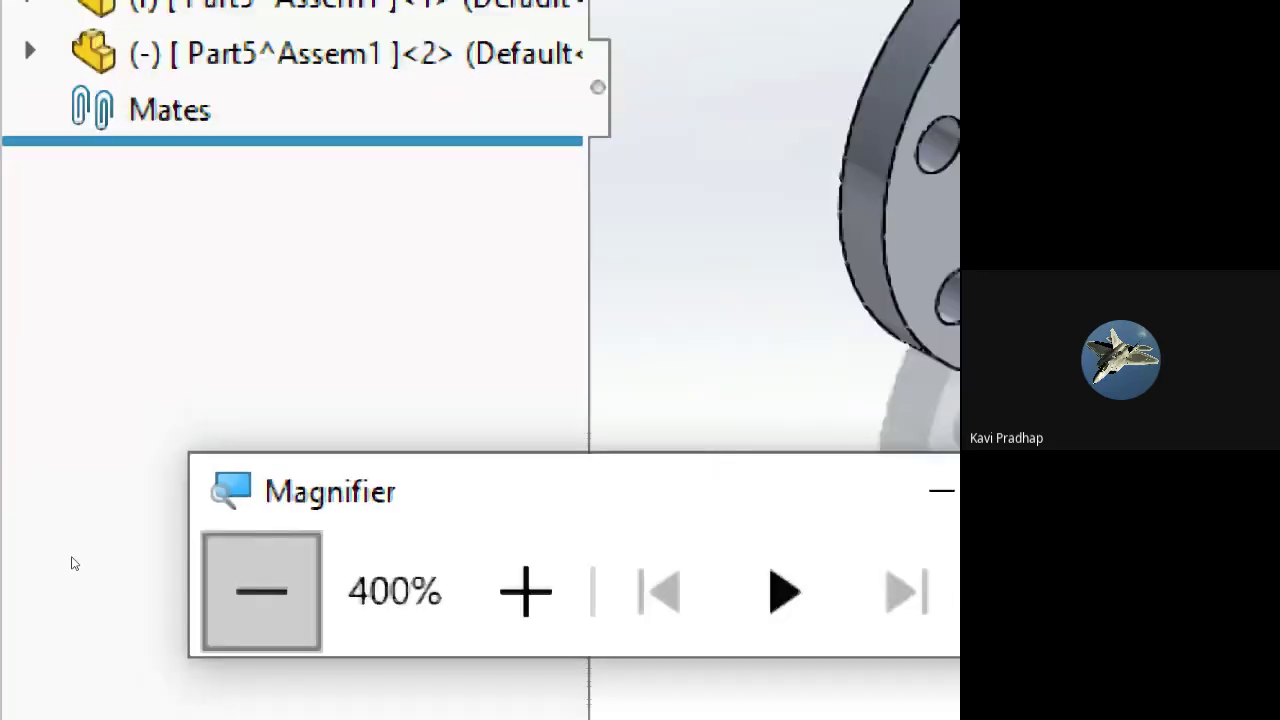
- Reset the screen magnification to 100% and move the floating second flanged part closer to the fixed original
{"action": "key", "text": "super+minus"}
{"action": "key", "text": "super+minus"}
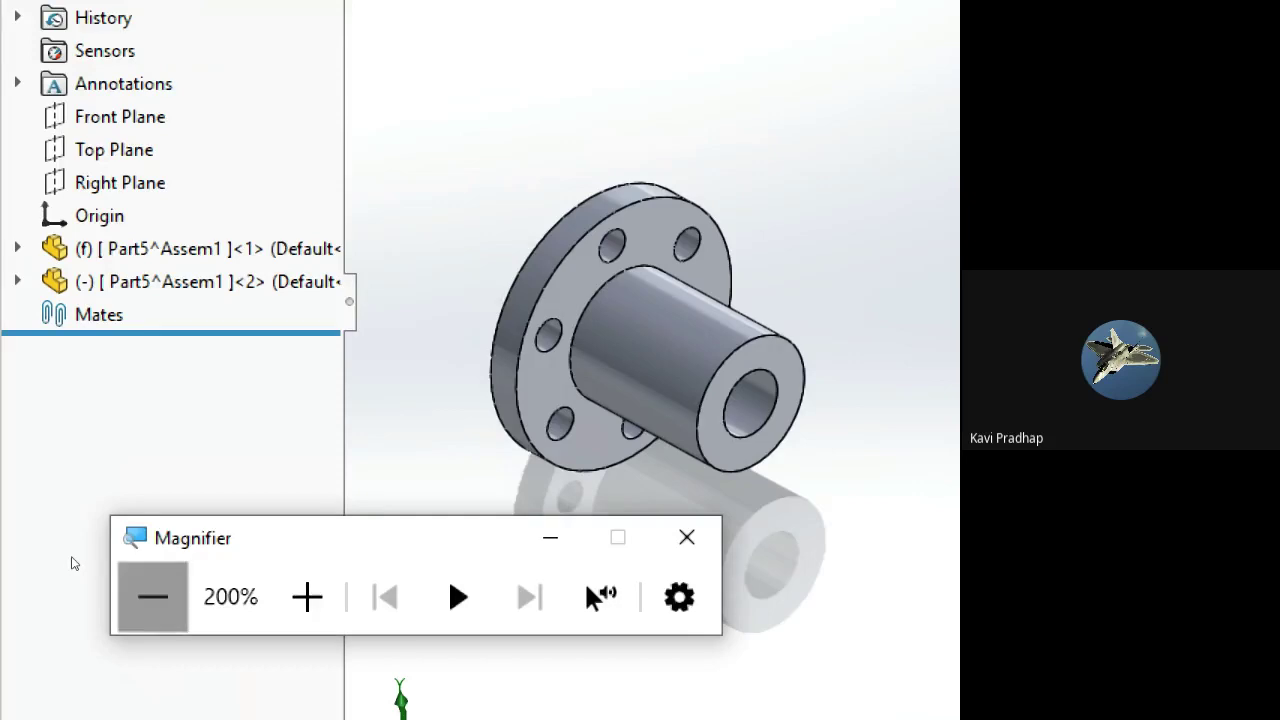
{"action": "key", "text": "super+minus"}
{"action": "key", "text": "super+minus"}
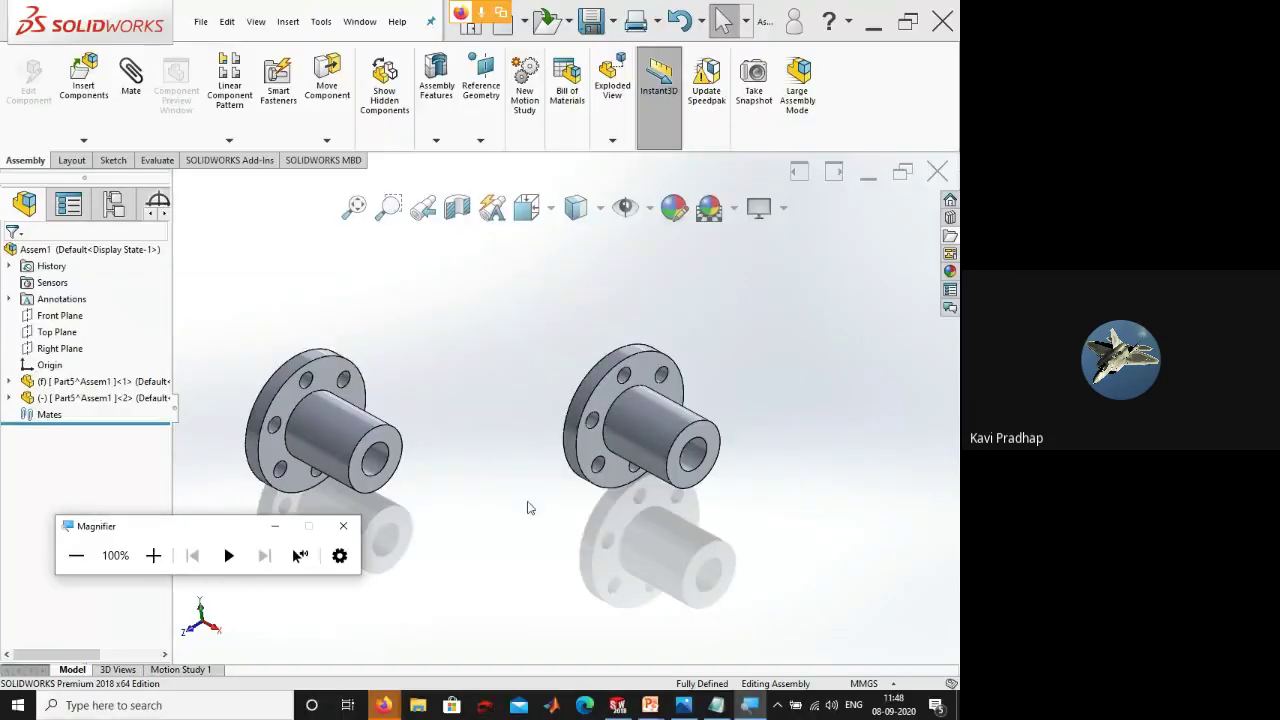
{"action": "left_click", "coordinate": [642, 542]}
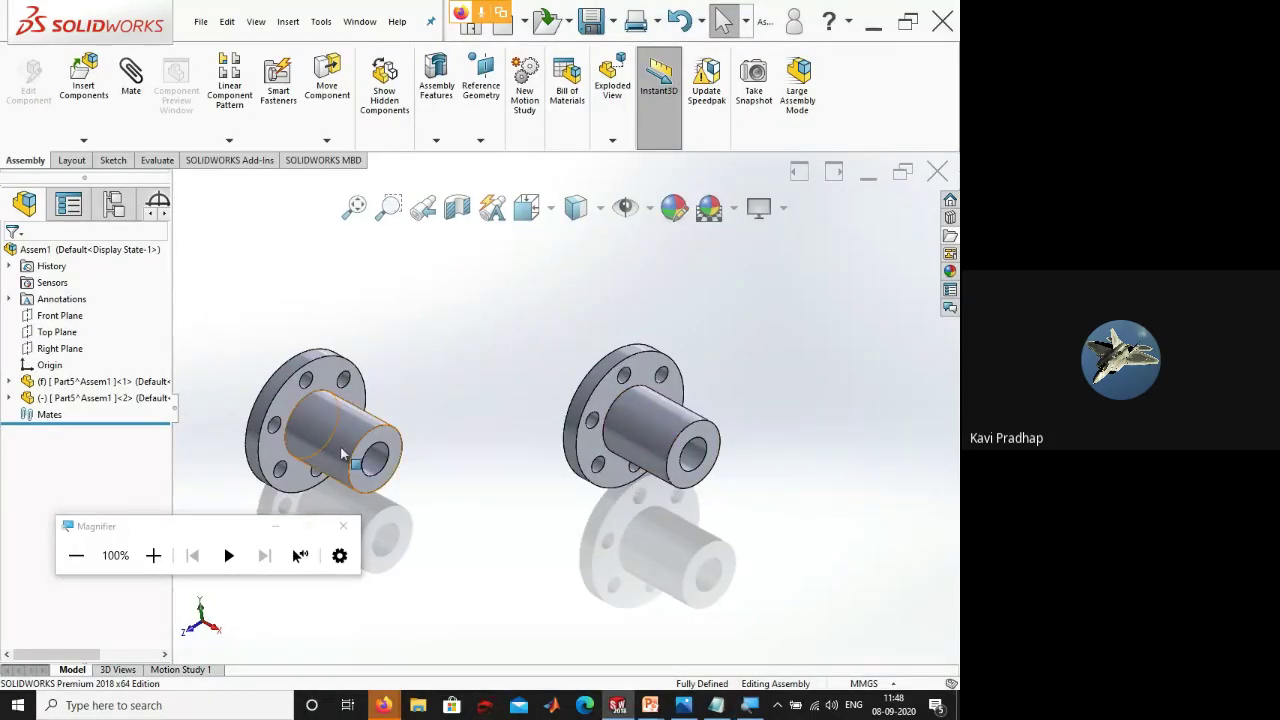
{"action": "left_click_drag", "start_coordinate": [341, 454], "coordinate": [465, 499]}
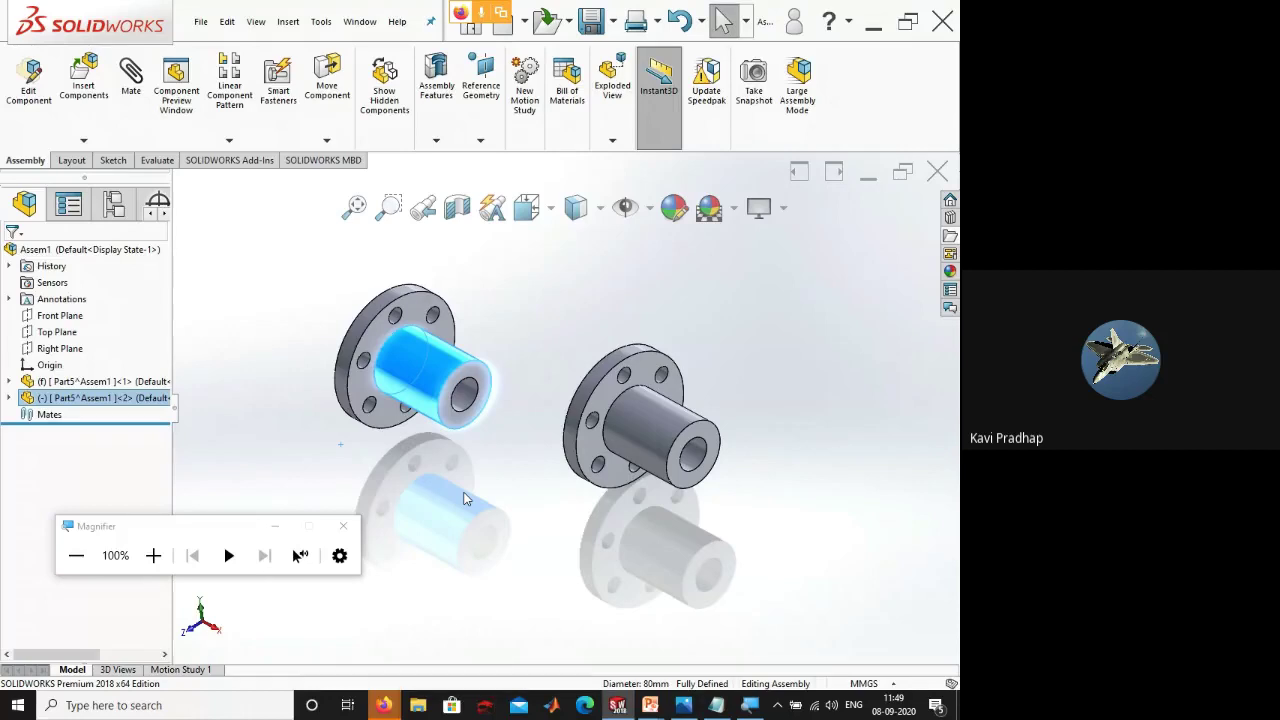
{"action": "left_click", "coordinate": [408, 474]}
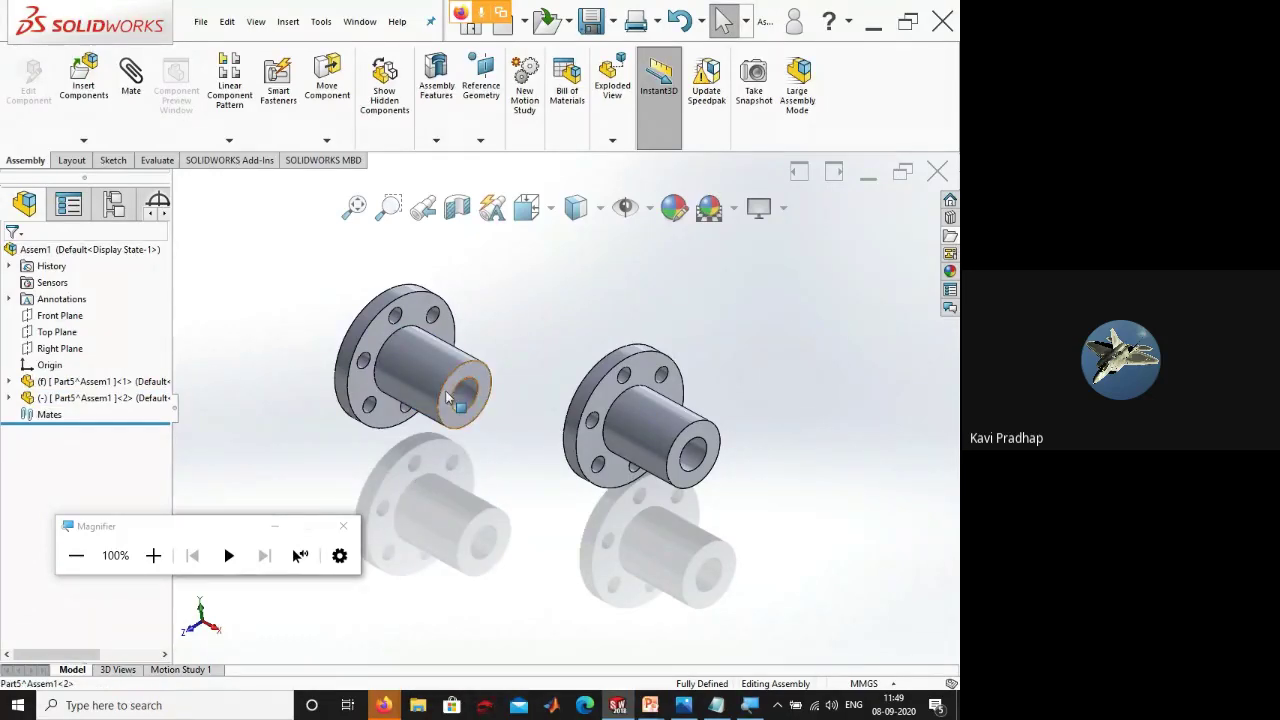
{"action": "left_click_drag", "start_coordinate": [455, 398], "coordinate": [417, 476]}
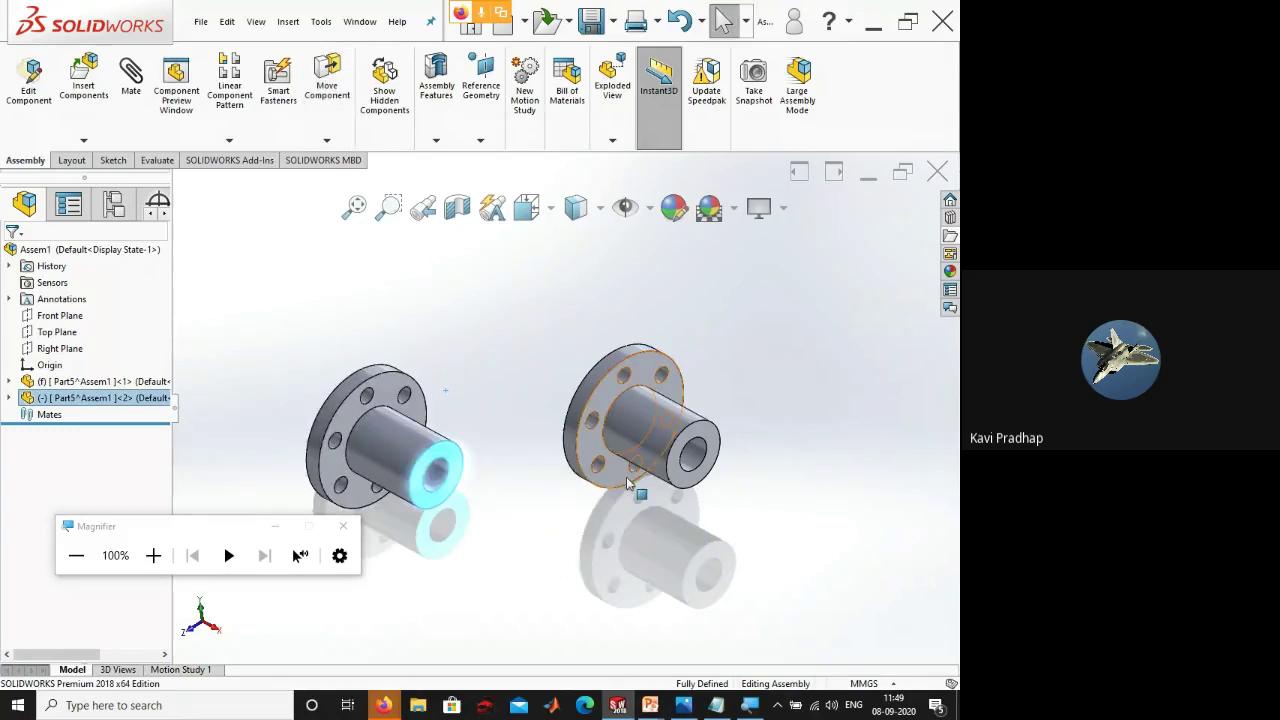
- Try to move the fixed first flanged part, and clear the selection
{"action": "left_click", "coordinate": [625, 548]}
{"action": "left_click_drag", "start_coordinate": [658, 447], "coordinate": [724, 508]}
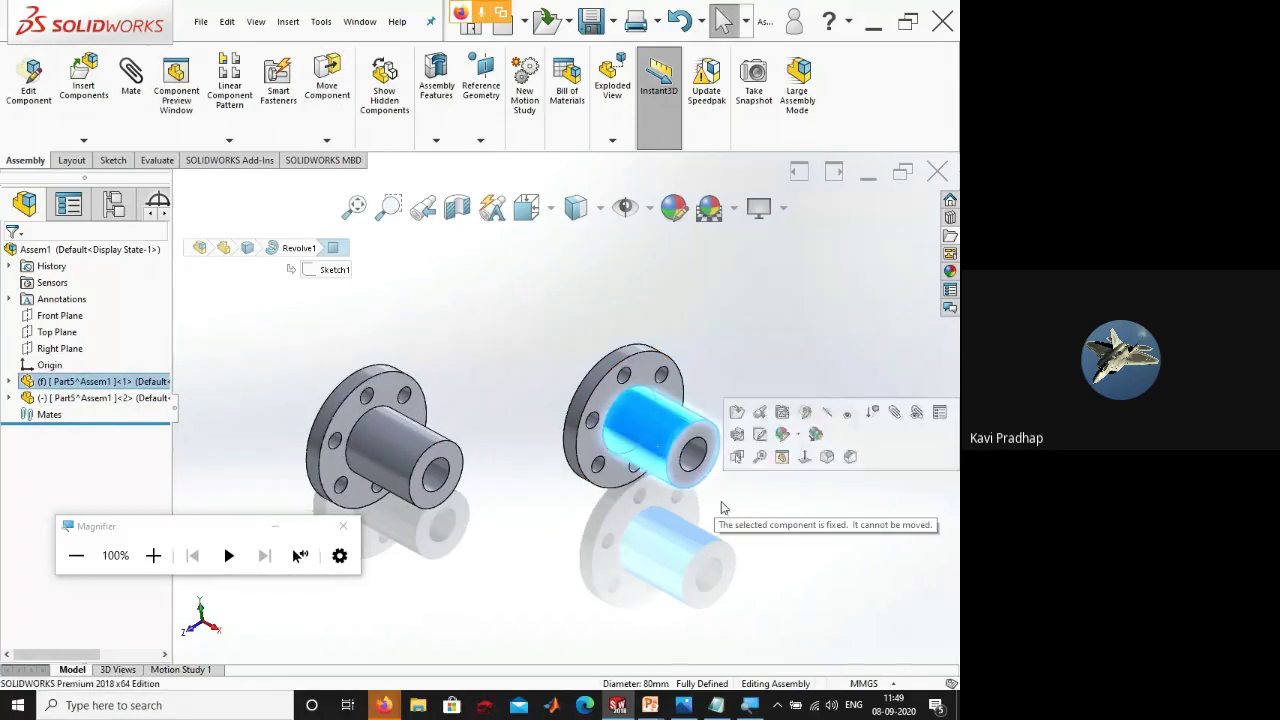
{"action": "left_click", "coordinate": [568, 518]}
- Set up a coincident mate between the flat outer flange faces of the fixed part and the floating part
{"action": "middle_click_drag", "start_coordinate": [496, 437], "coordinate": [640, 474]}
{"action": "scroll", "coordinate": [543, 475], "scroll_direction": "down", "scroll_amount": 3}
{"action": "scroll", "coordinate": [649, 498], "scroll_direction": "up", "scroll_amount": 2}
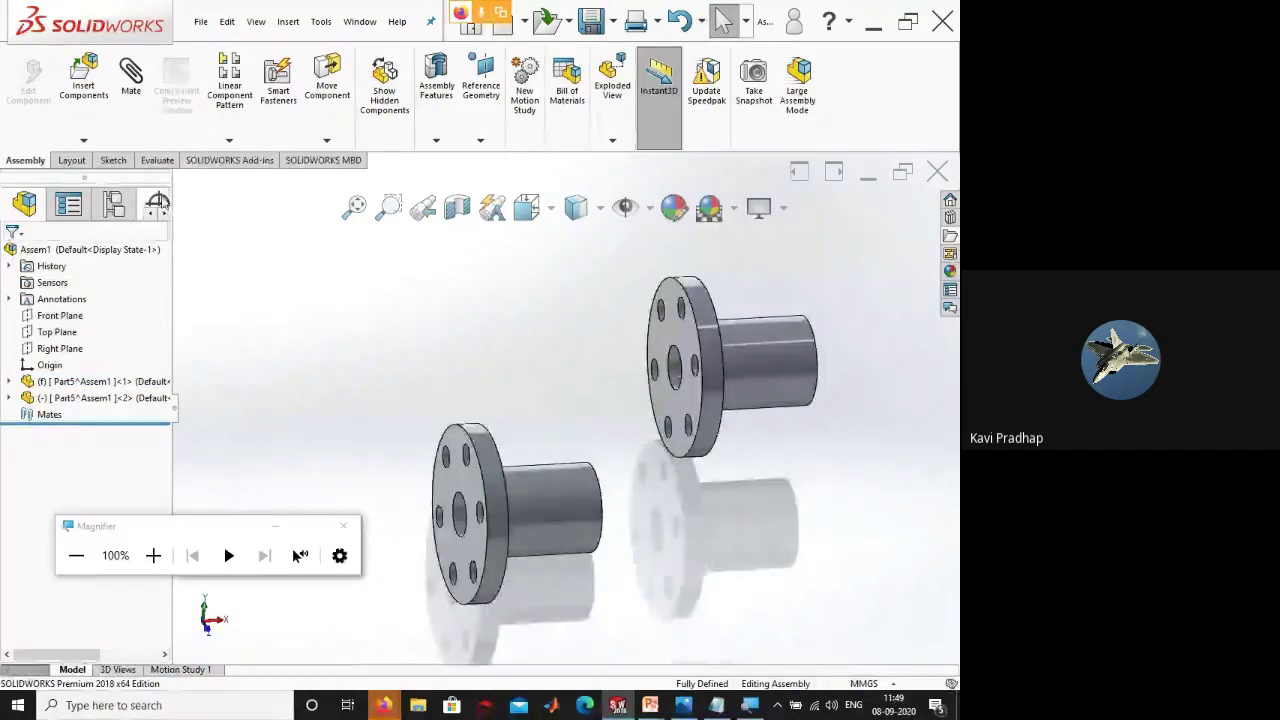
{"action": "left_click", "coordinate": [141, 119]}
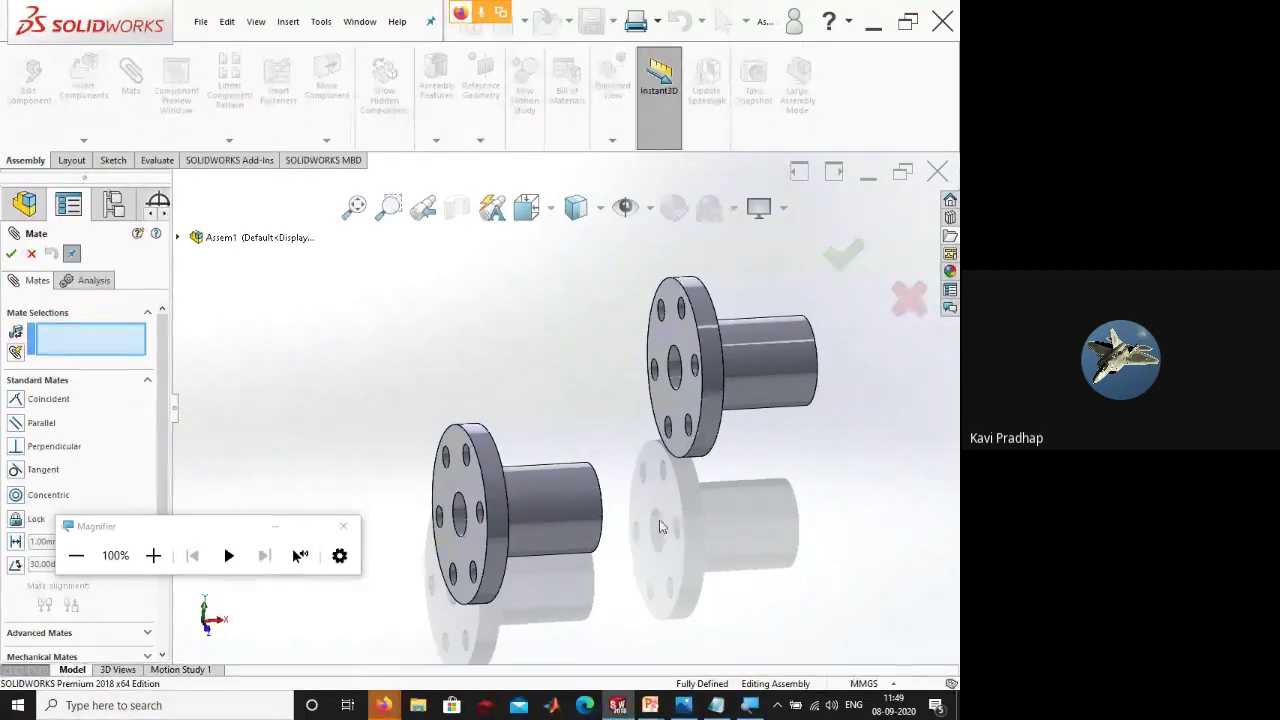
{"action": "scroll", "coordinate": [660, 527], "scroll_direction": "up", "scroll_amount": 2}
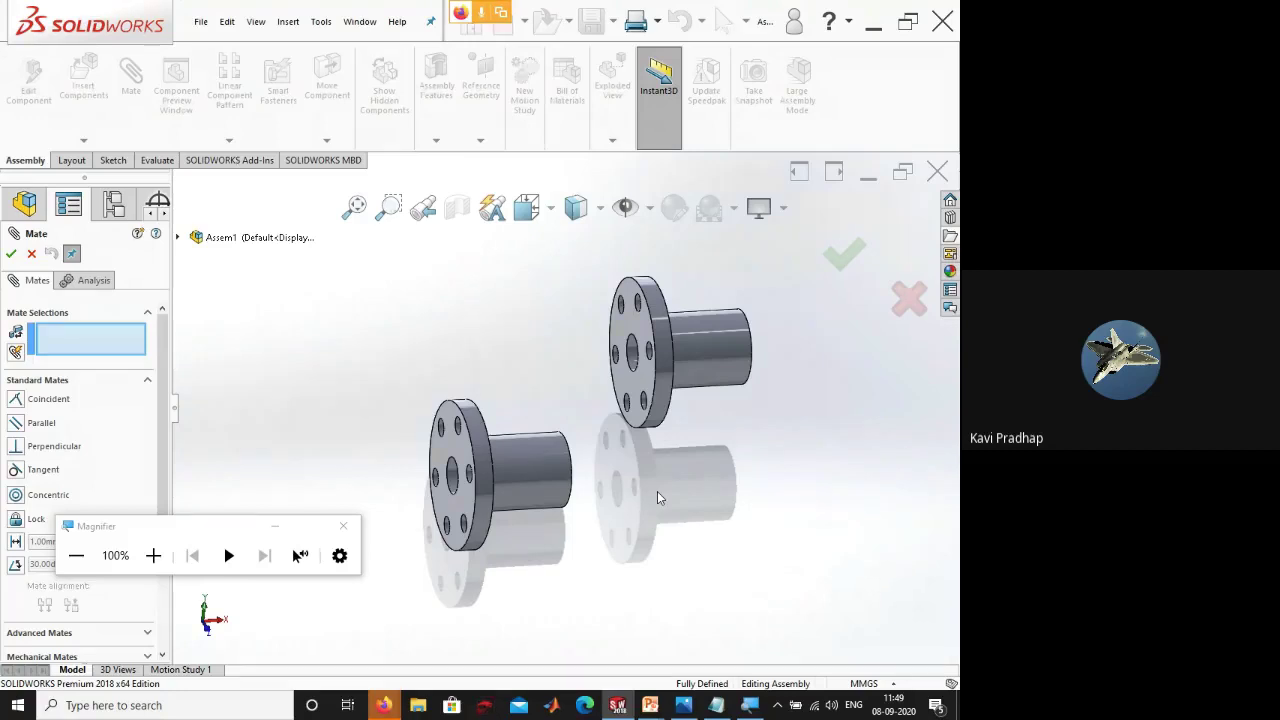
{"action": "scroll", "coordinate": [529, 432], "scroll_direction": "down", "scroll_amount": 4}
{"action": "left_click", "coordinate": [571, 333]}
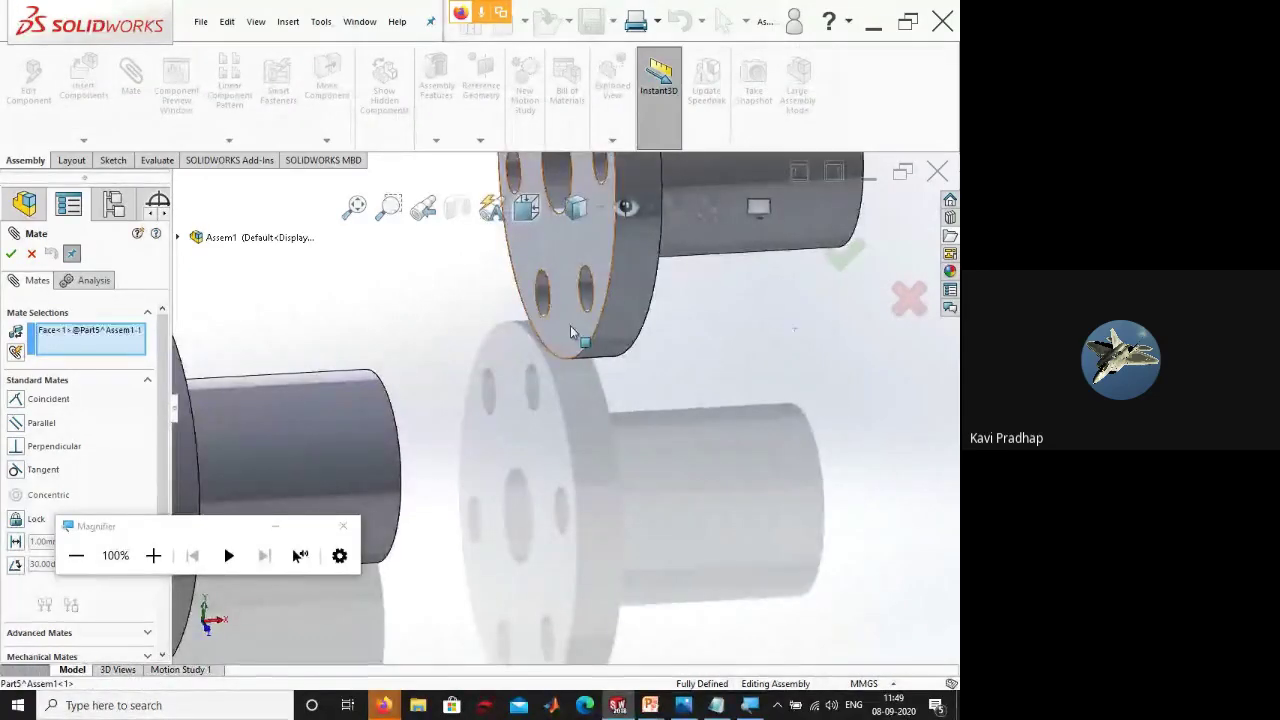
{"action": "scroll", "coordinate": [571, 333], "scroll_direction": "up", "scroll_amount": 5}
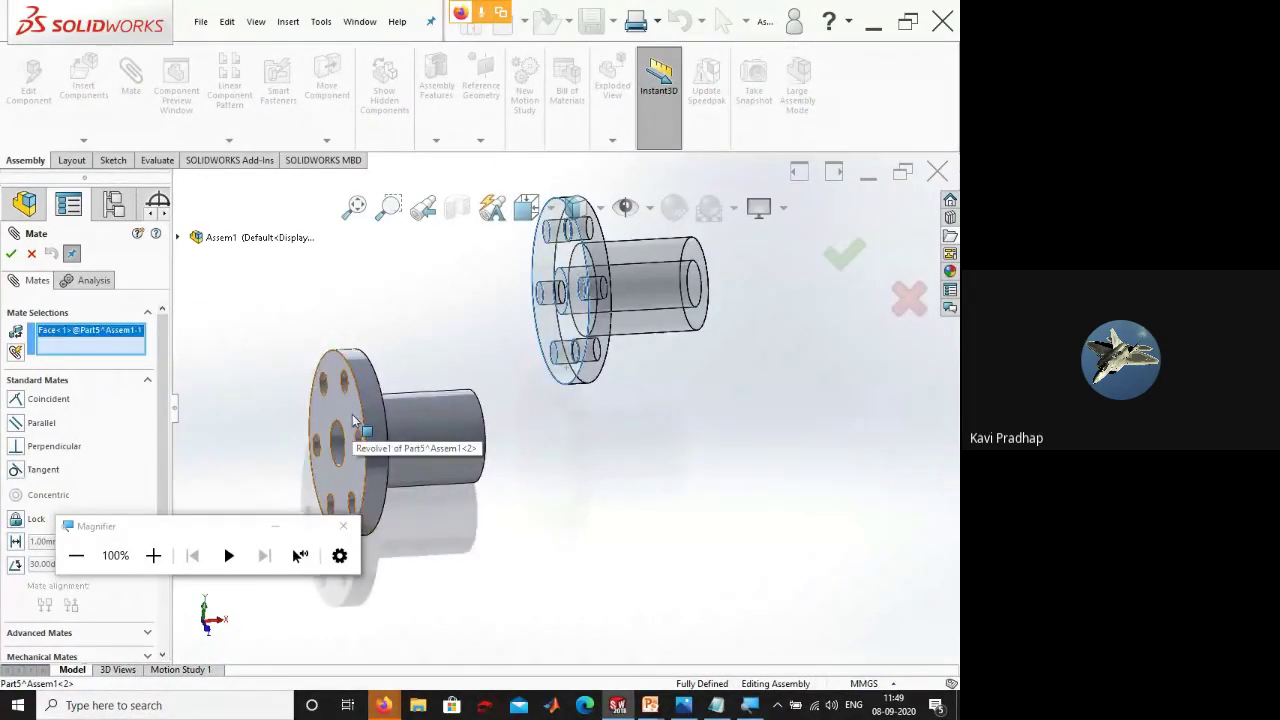
{"action": "left_click", "coordinate": [352, 414]}
{"action": "middle_click_drag", "start_coordinate": [434, 431], "coordinate": [405, 386]}
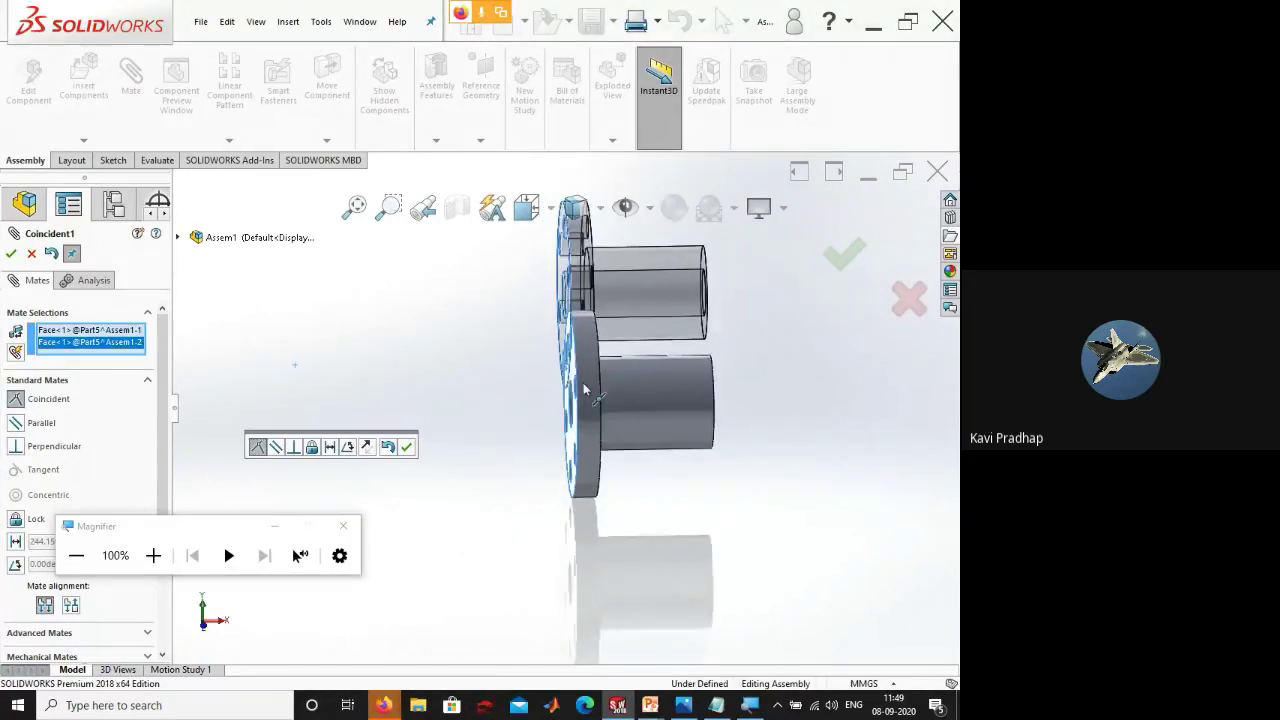
{"action": "middle_click_drag", "start_coordinate": [585, 390], "coordinate": [604, 441]}
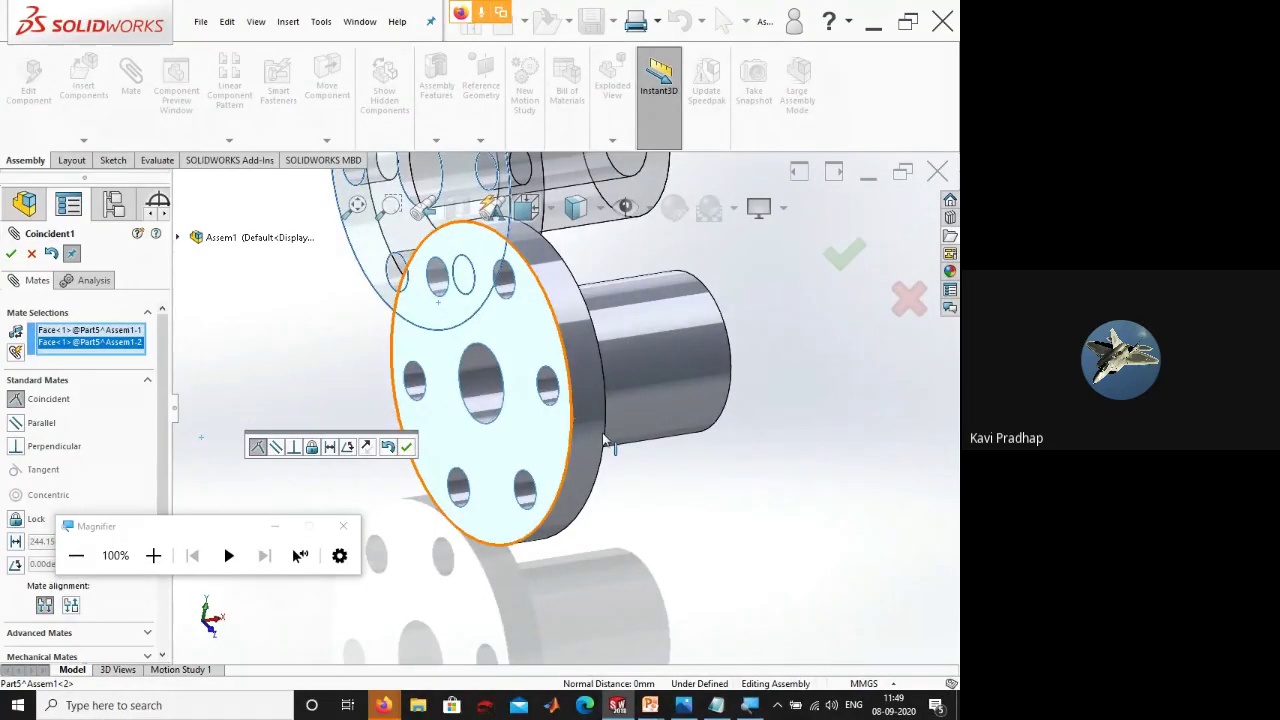
- Move the Magnifier window clear of the mate settings and magnify the screen to 300% to examine the mate options
{"action": "left_click_drag", "start_coordinate": [220, 535], "coordinate": [618, 668]}
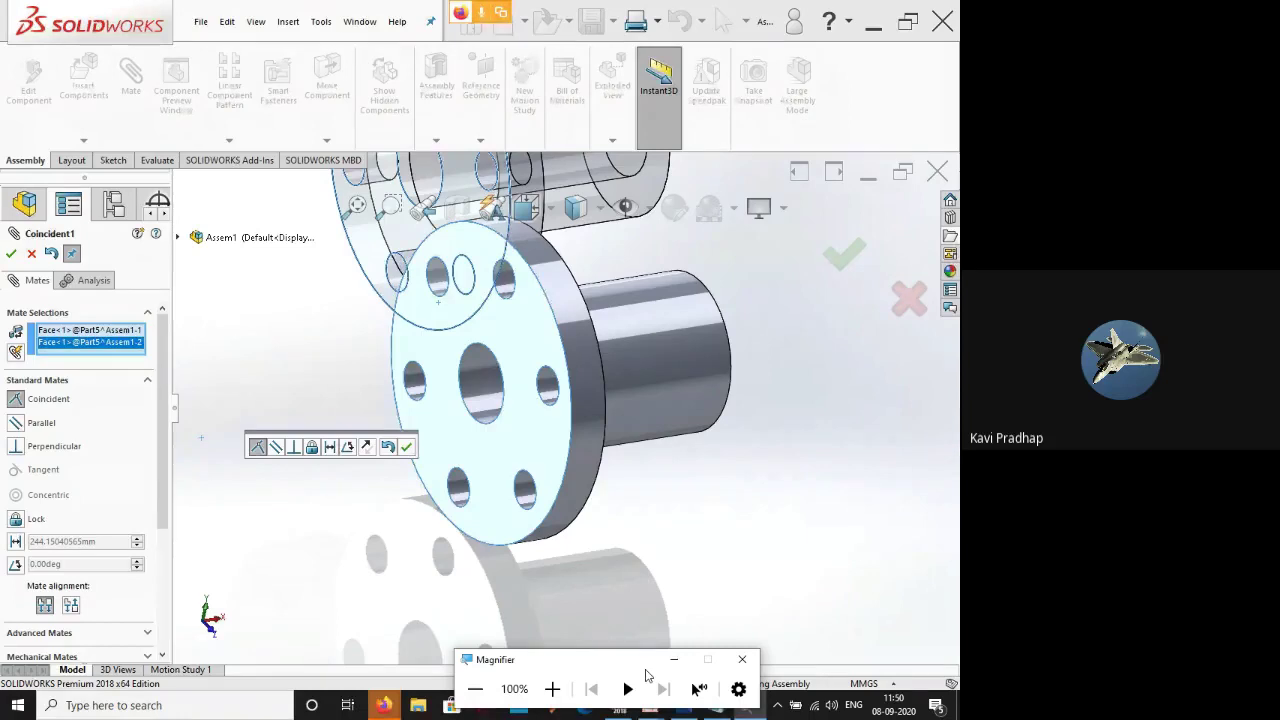
{"action": "left_click", "coordinate": [552, 689]}
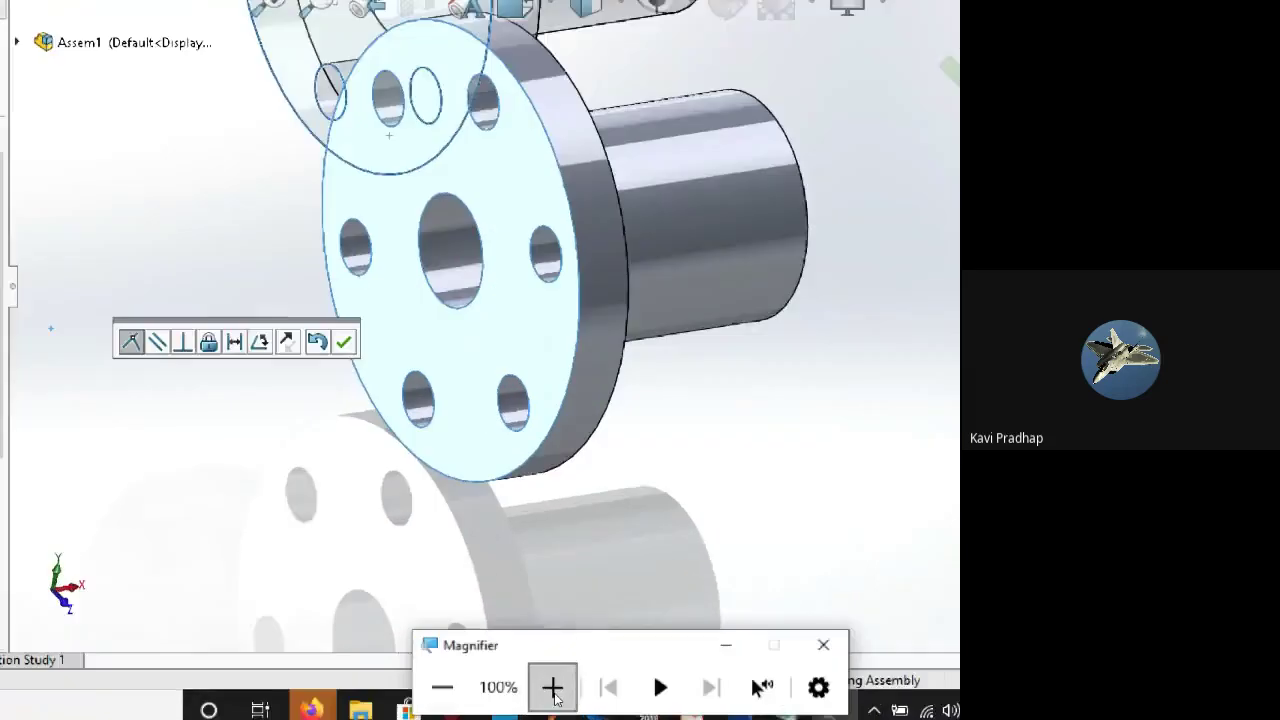
{"action": "left_click", "coordinate": [553, 690]}
{"action": "left_click", "coordinate": [552, 690]}
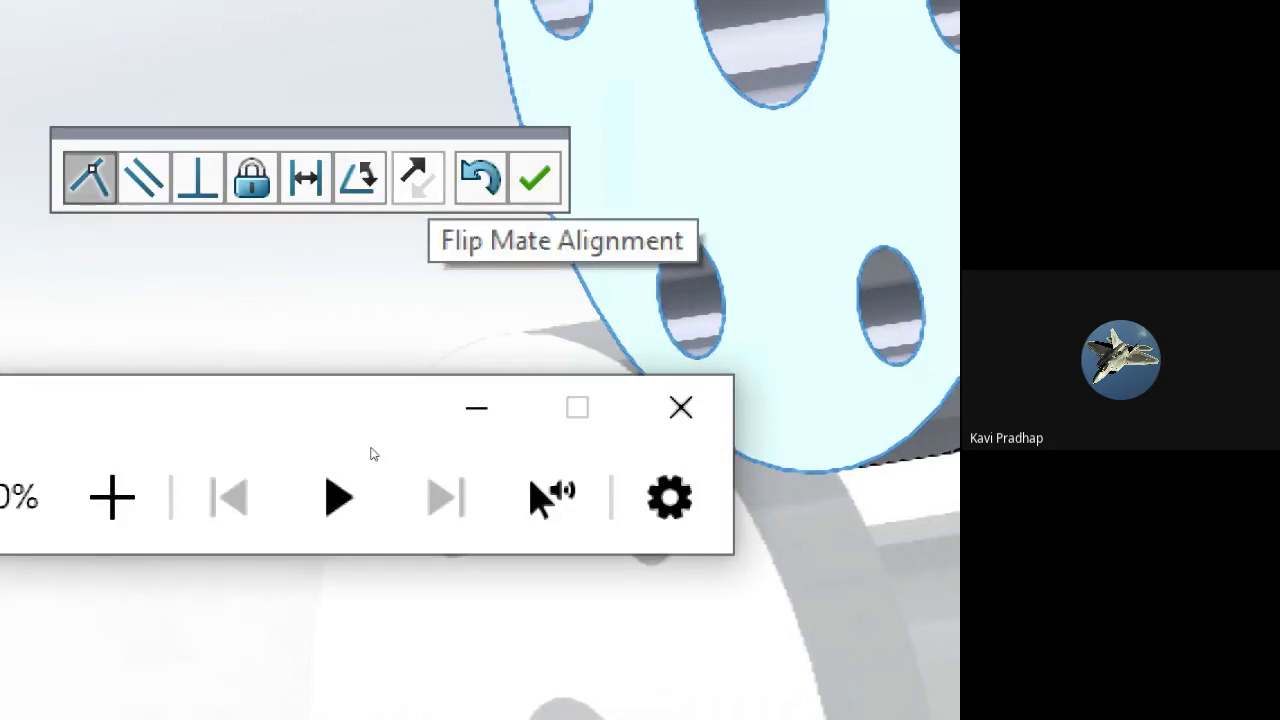
- Flip the coincident mate's alignment so the flange faces are anti-aligned, restore 100% magnification, and accept the mate
{"action": "left_click", "coordinate": [418, 178]}
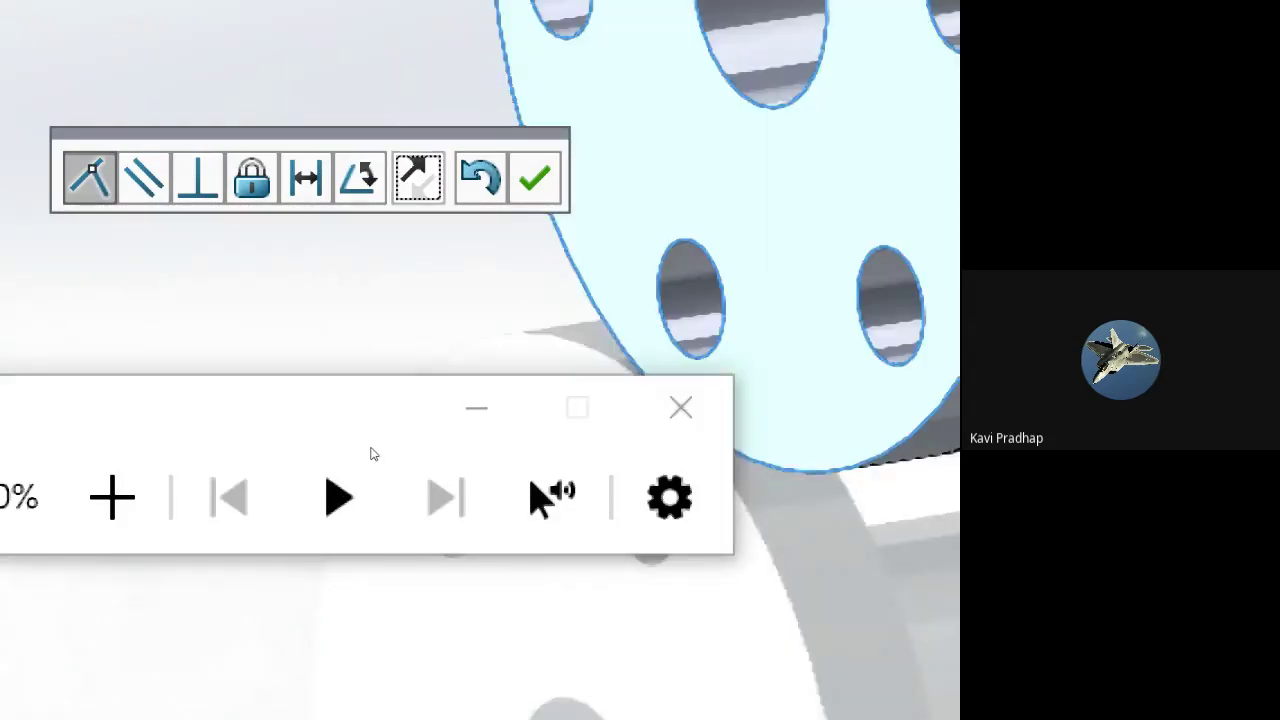
{"action": "left_click", "coordinate": [418, 178]}
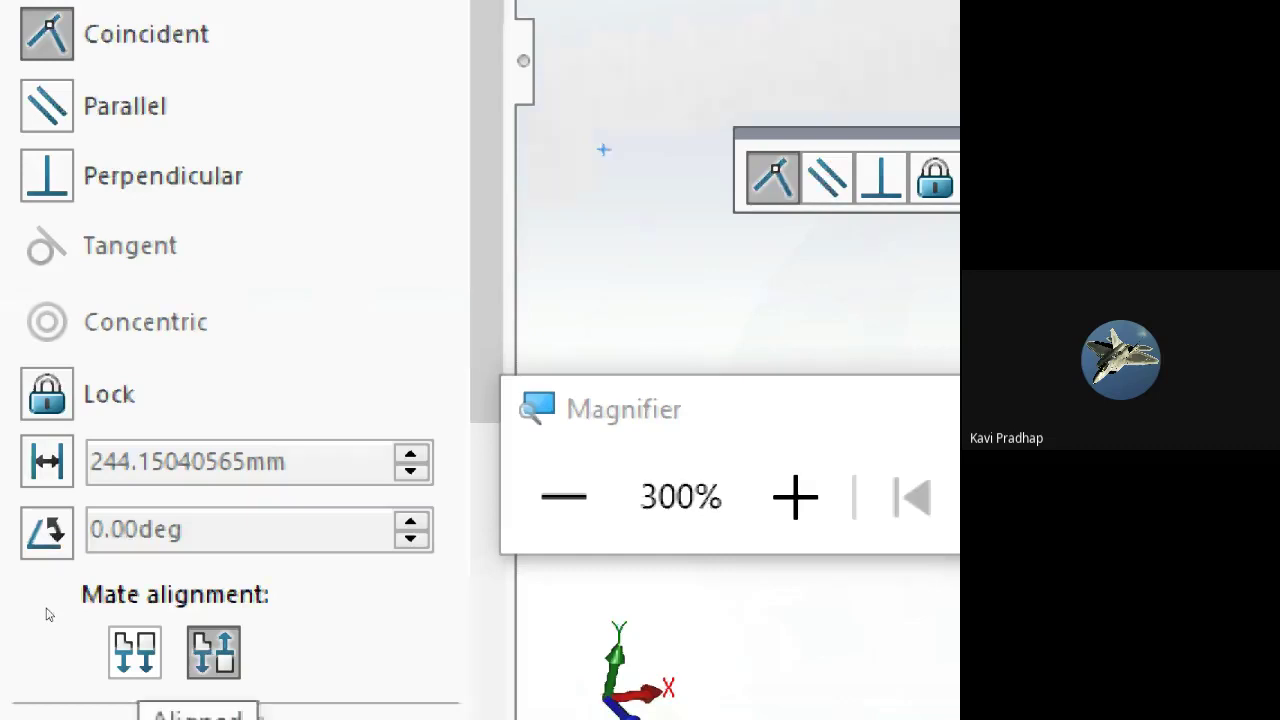
{"action": "key", "text": "space"}
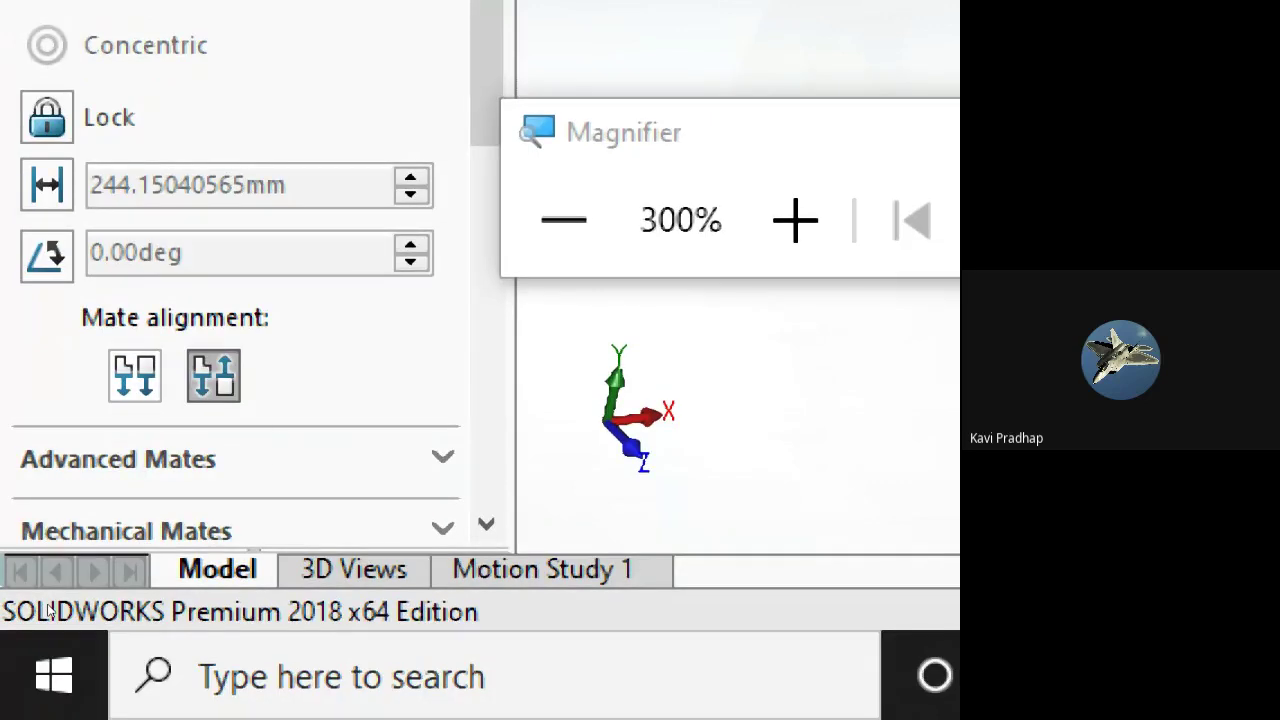
{"action": "key", "text": "super+minus"}
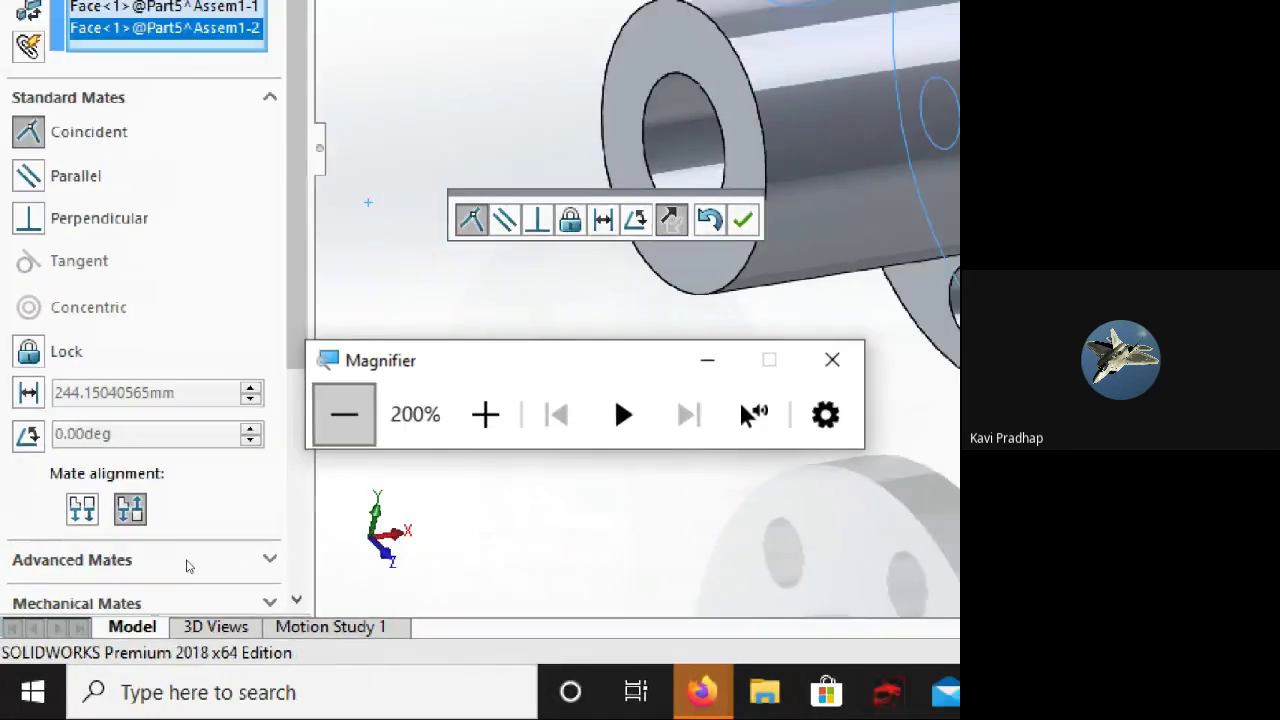
{"action": "key", "text": "super+minus"}
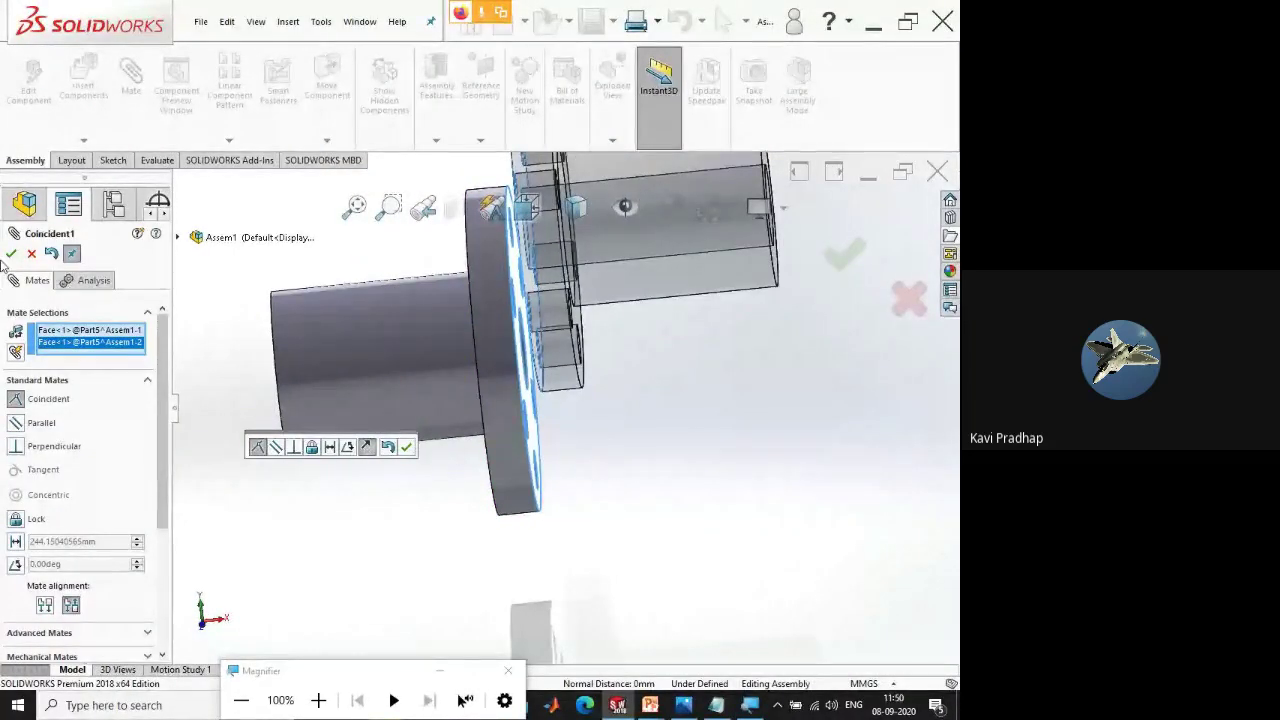
{"action": "left_click", "coordinate": [406, 448]}
- Slide the floating flanged part along the mated face plane to sit nearly in line with the fixed part
{"action": "scroll", "coordinate": [415, 503], "scroll_direction": "up", "scroll_amount": 4}
{"action": "middle_click_drag", "start_coordinate": [680, 480], "coordinate": [572, 662]}
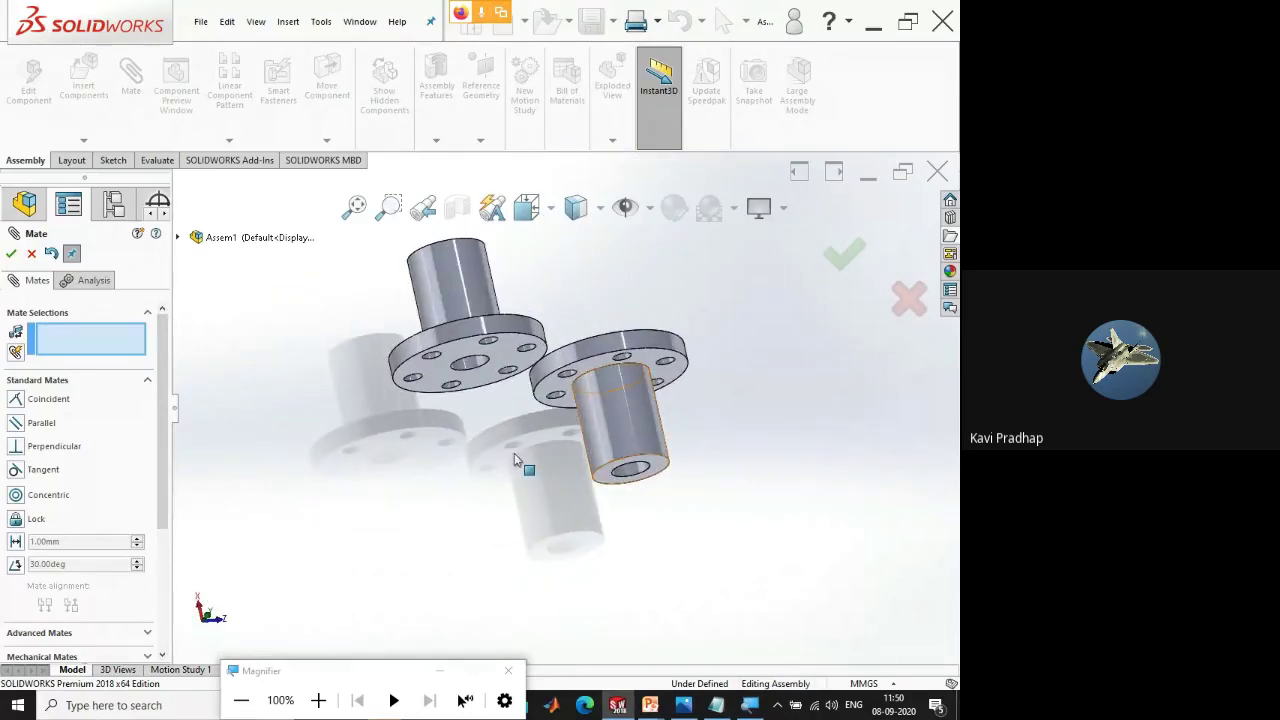
{"action": "left_click_drag", "start_coordinate": [372, 449], "coordinate": [525, 487]}
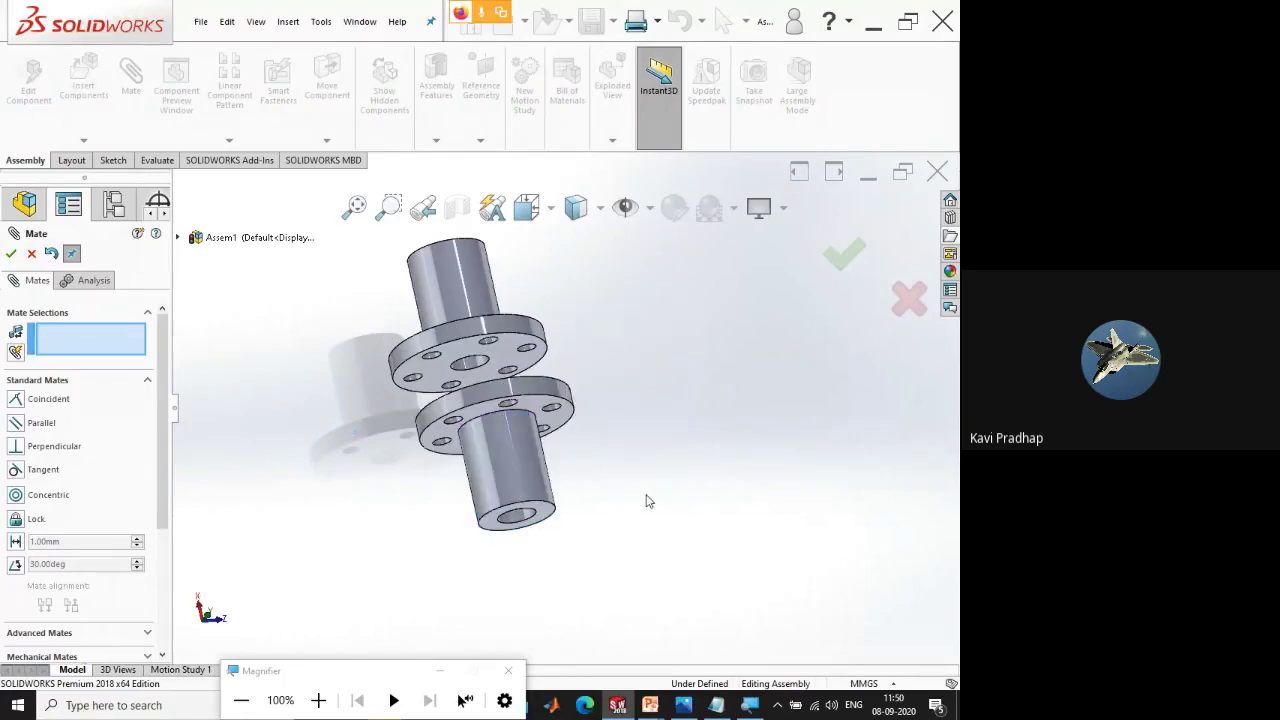
- Preview a concentric mate between the outer cylindrical faces of the two hubs, examine its alignment from several sides, and discard it
{"action": "middle_click_drag", "start_coordinate": [632, 509], "coordinate": [657, 443]}
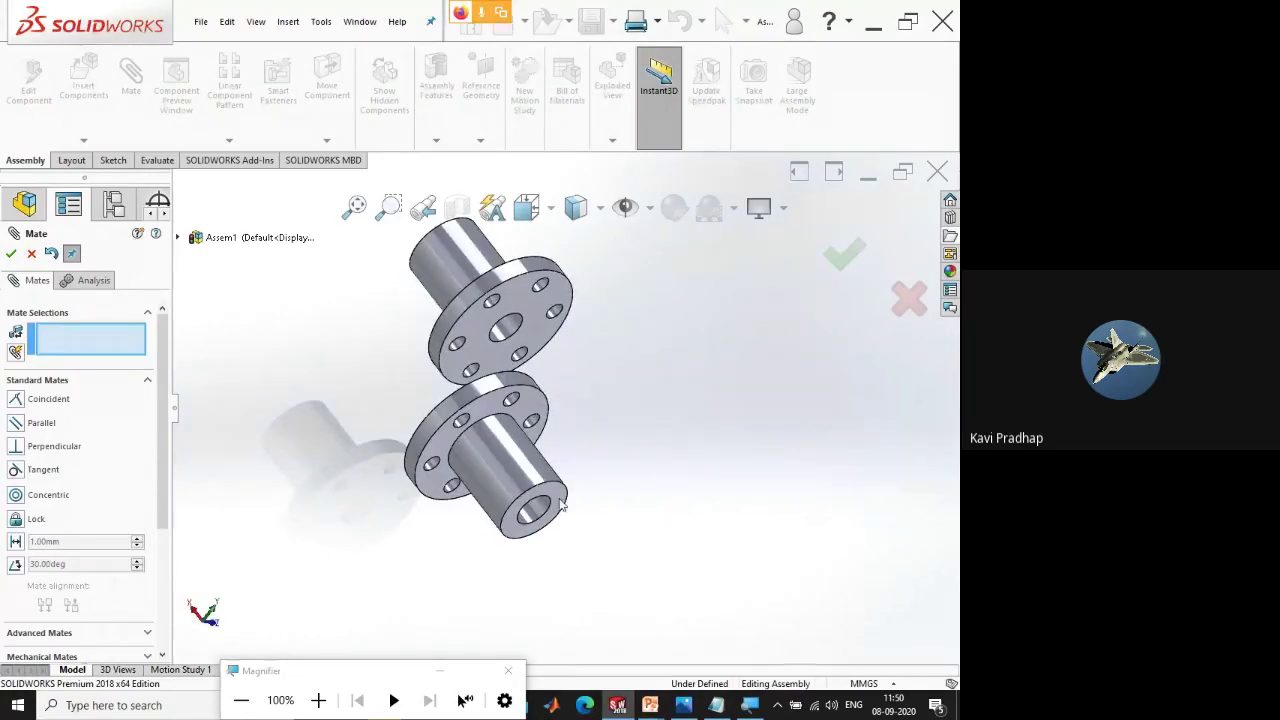
{"action": "scroll", "coordinate": [516, 476], "scroll_direction": "down", "scroll_amount": 3}
{"action": "scroll", "coordinate": [540, 460], "scroll_direction": "up", "scroll_amount": 2}
{"action": "left_click", "coordinate": [520, 448]}
{"action": "scroll", "coordinate": [520, 448], "scroll_direction": "up", "scroll_amount": 3}
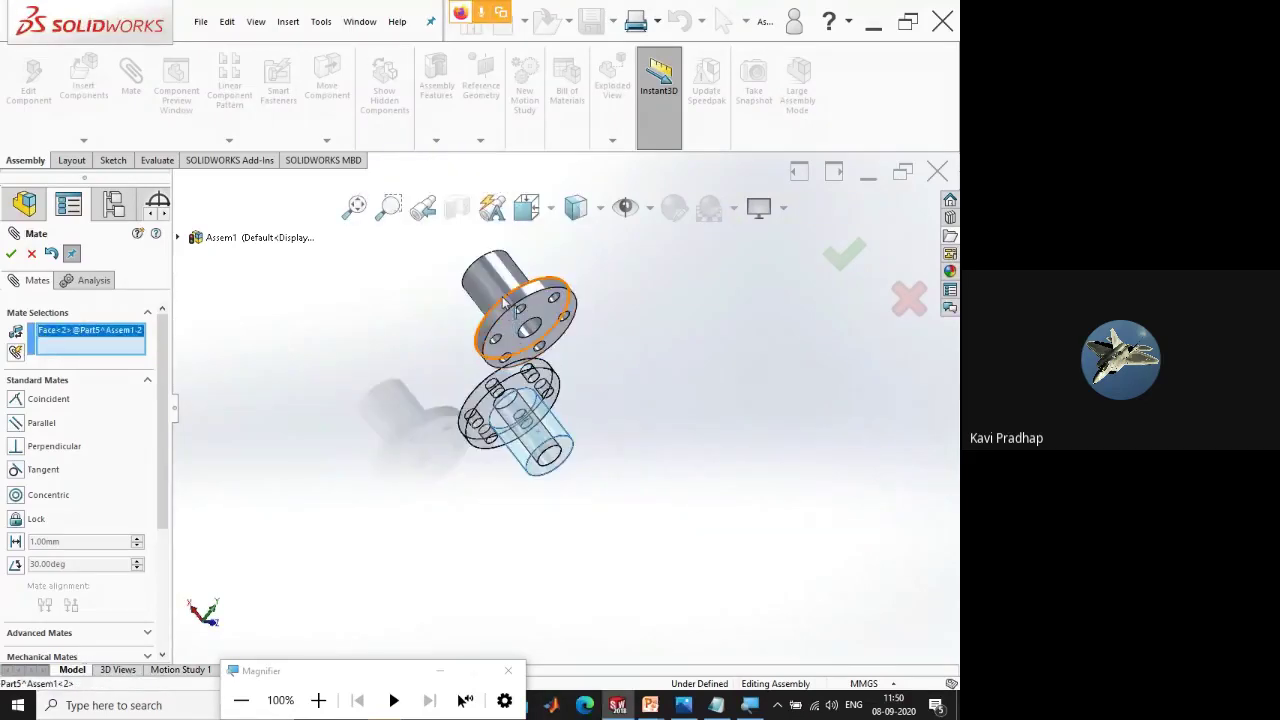
{"action": "left_click", "coordinate": [505, 305]}
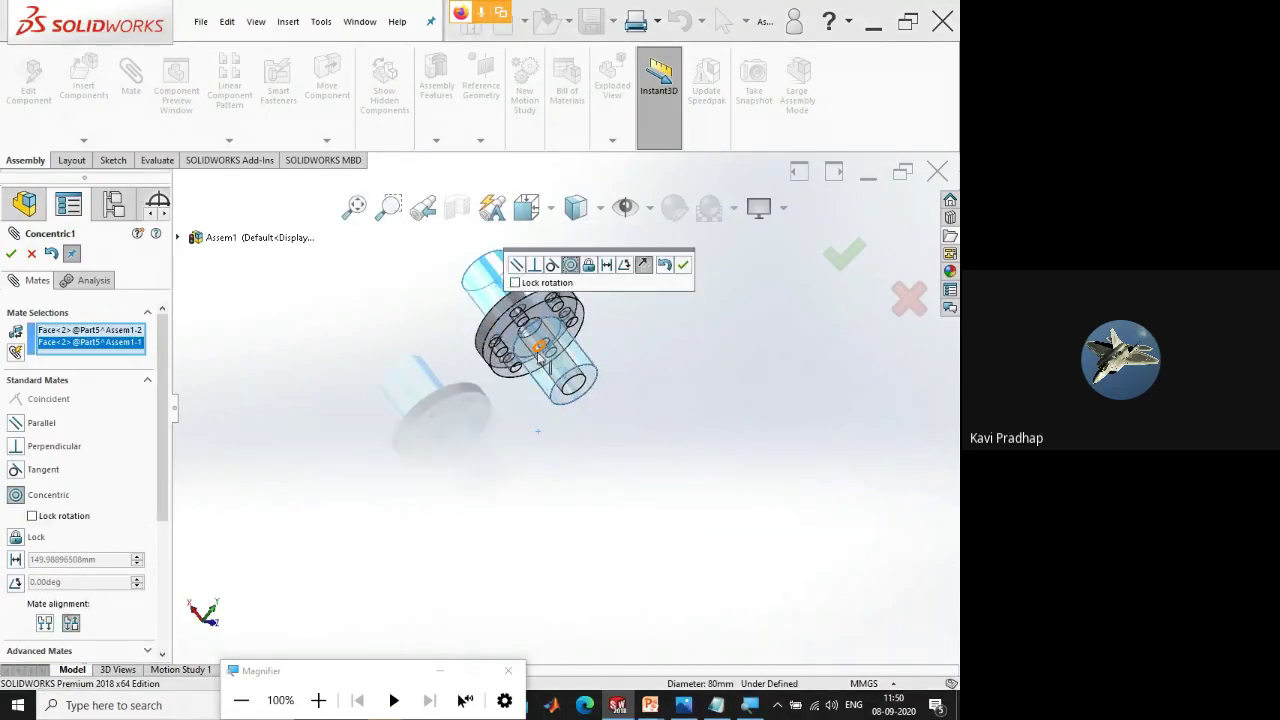
{"action": "middle_click_drag", "start_coordinate": [538, 358], "coordinate": [517, 301]}
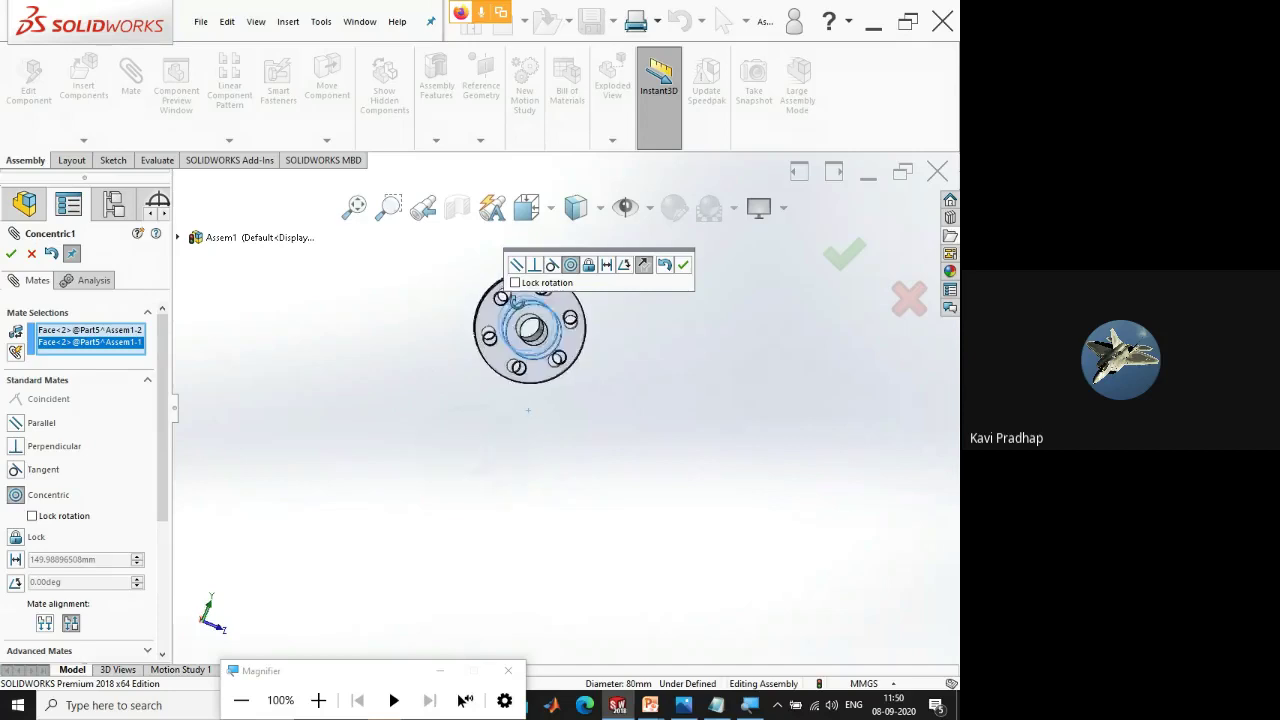
{"action": "scroll", "coordinate": [540, 390], "scroll_direction": "down", "scroll_amount": 6}
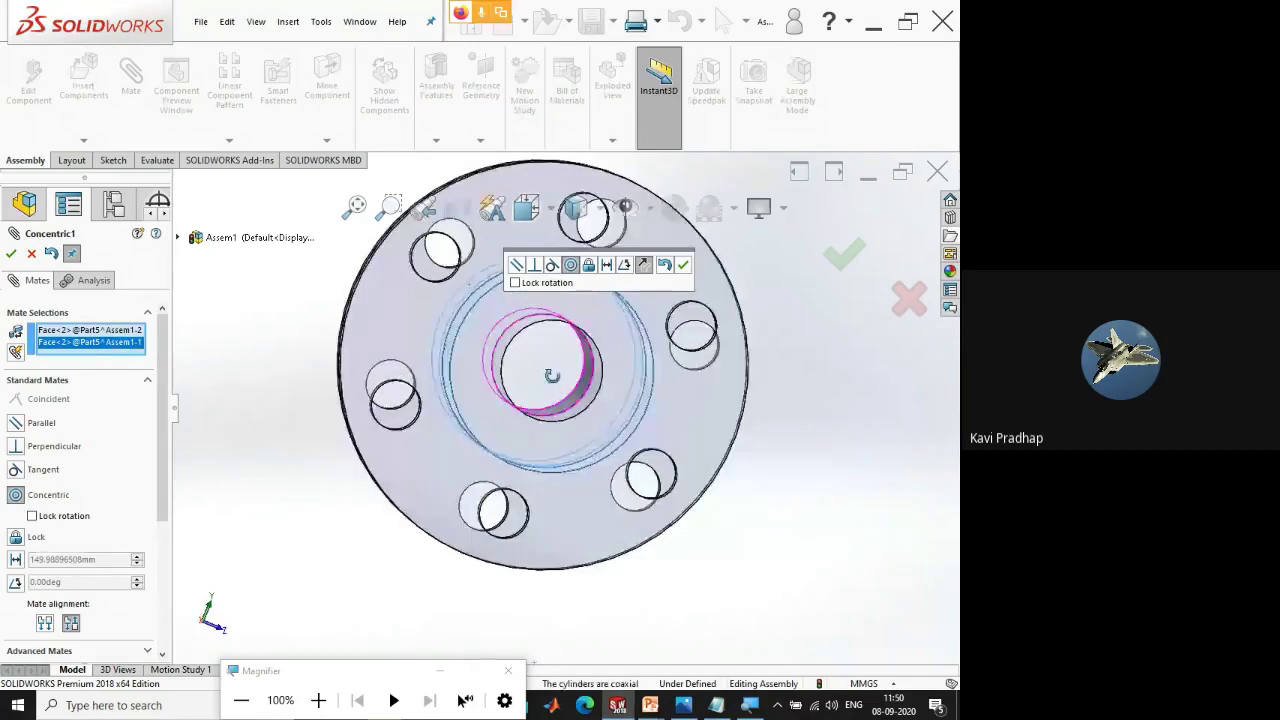
{"action": "middle_click_drag", "start_coordinate": [551, 375], "coordinate": [548, 372]}
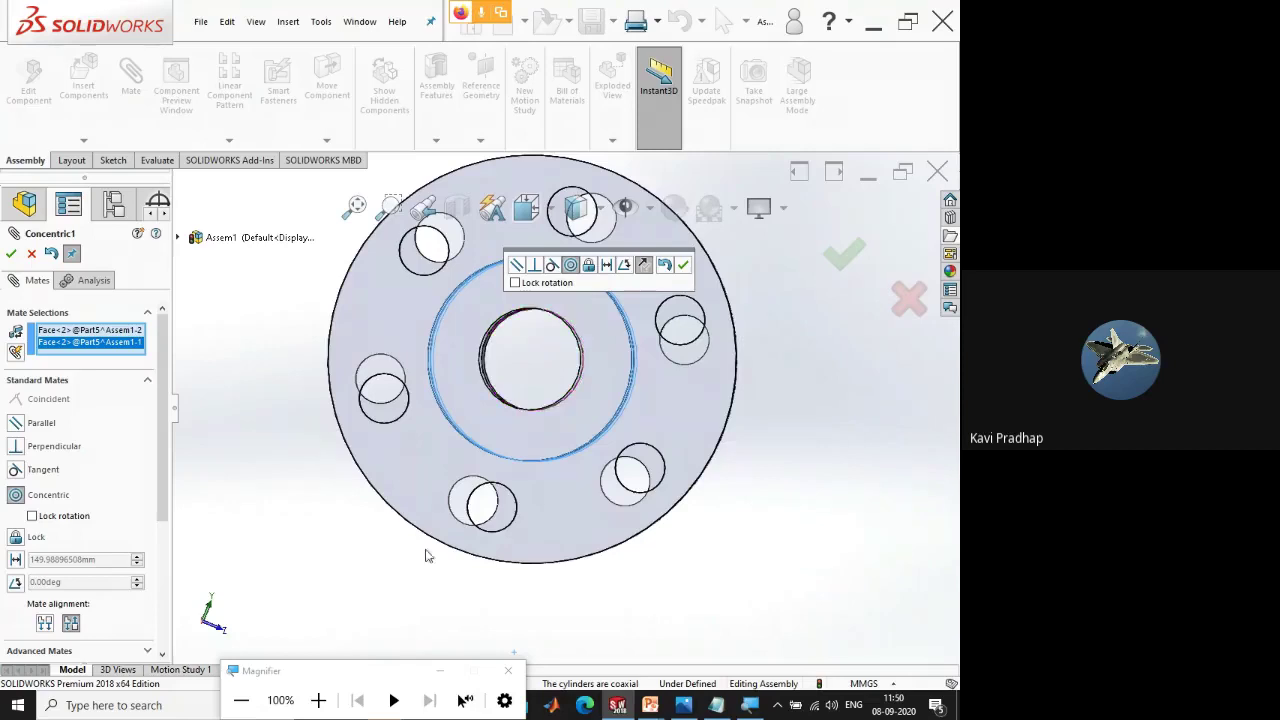
{"action": "middle_click_drag", "start_coordinate": [428, 554], "coordinate": [522, 590]}
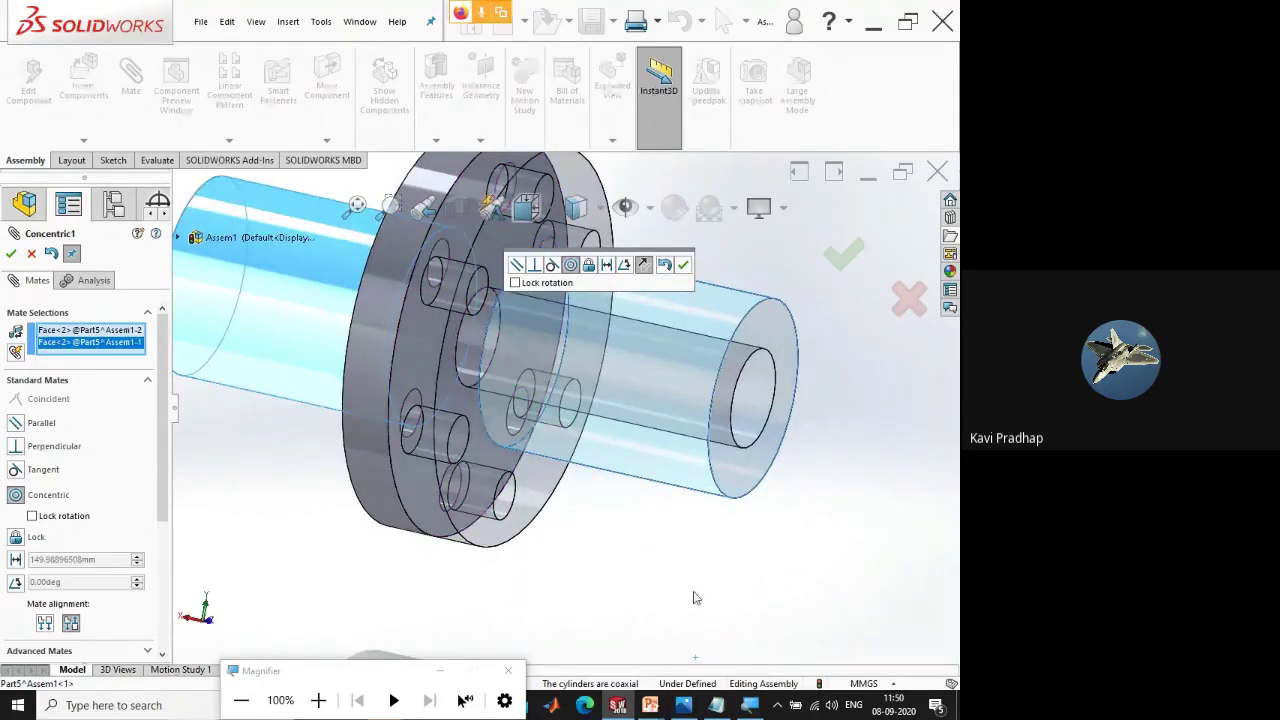
{"action": "scroll", "coordinate": [710, 601], "scroll_direction": "up", "scroll_amount": 3}
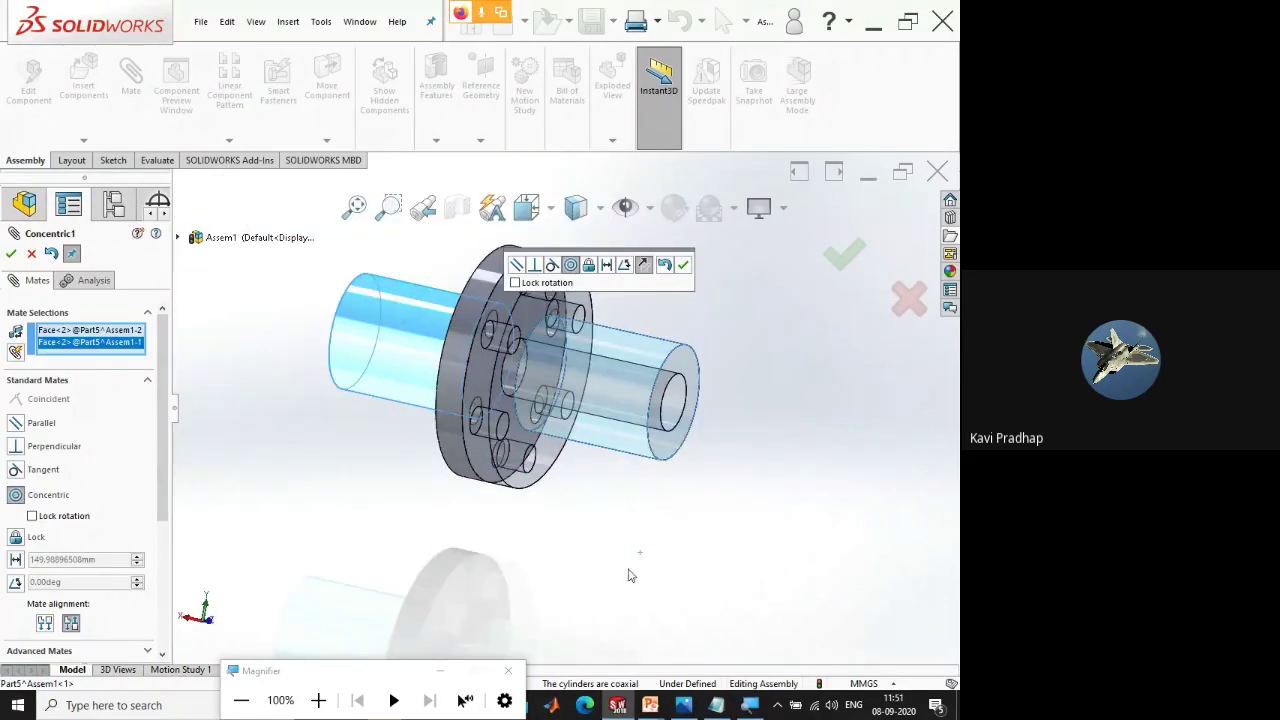
{"action": "left_click", "coordinate": [14, 254]}
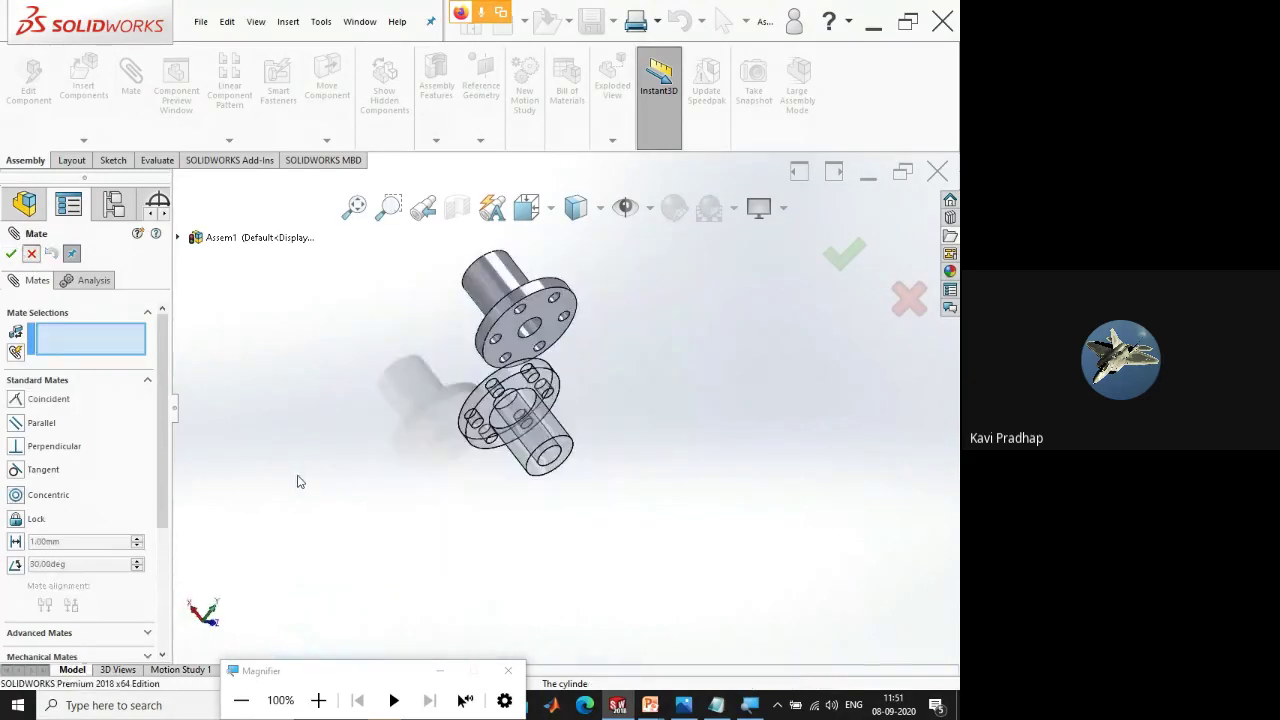
{"action": "key", "text": "Escape"}
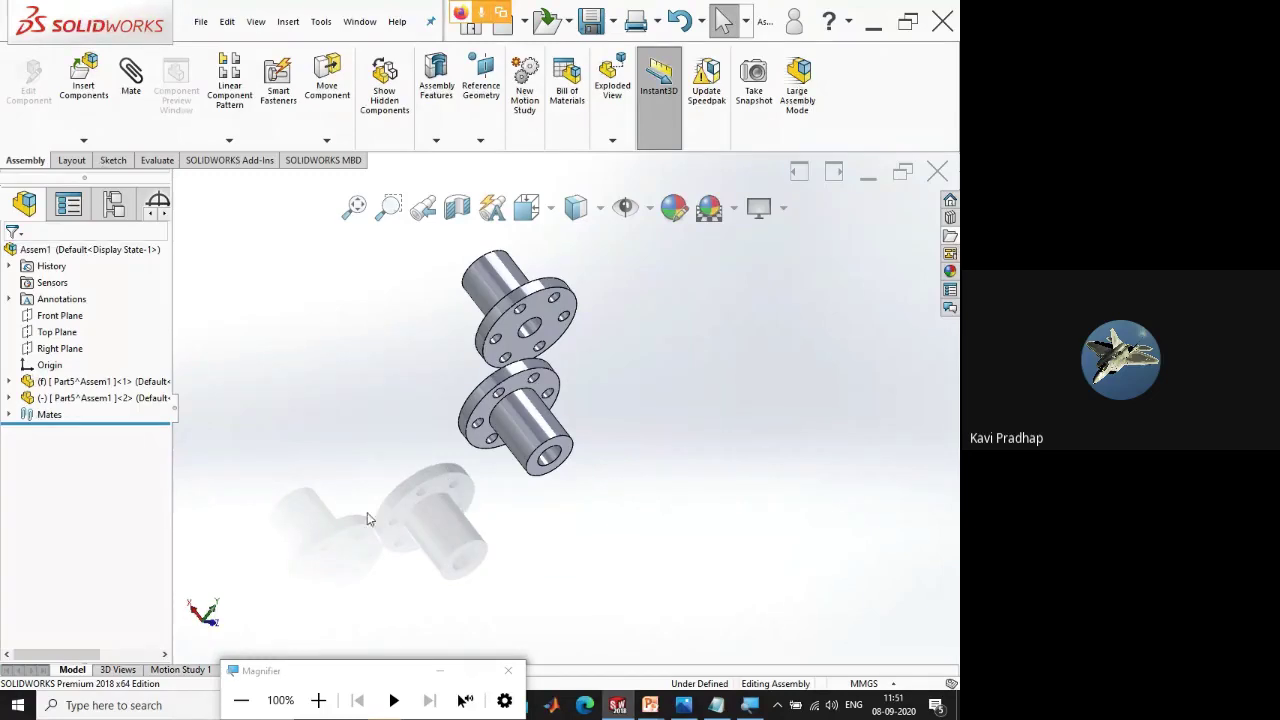
- Delete the floating second copy of the flanged part from the assembly
{"action": "left_click", "coordinate": [105, 399]}
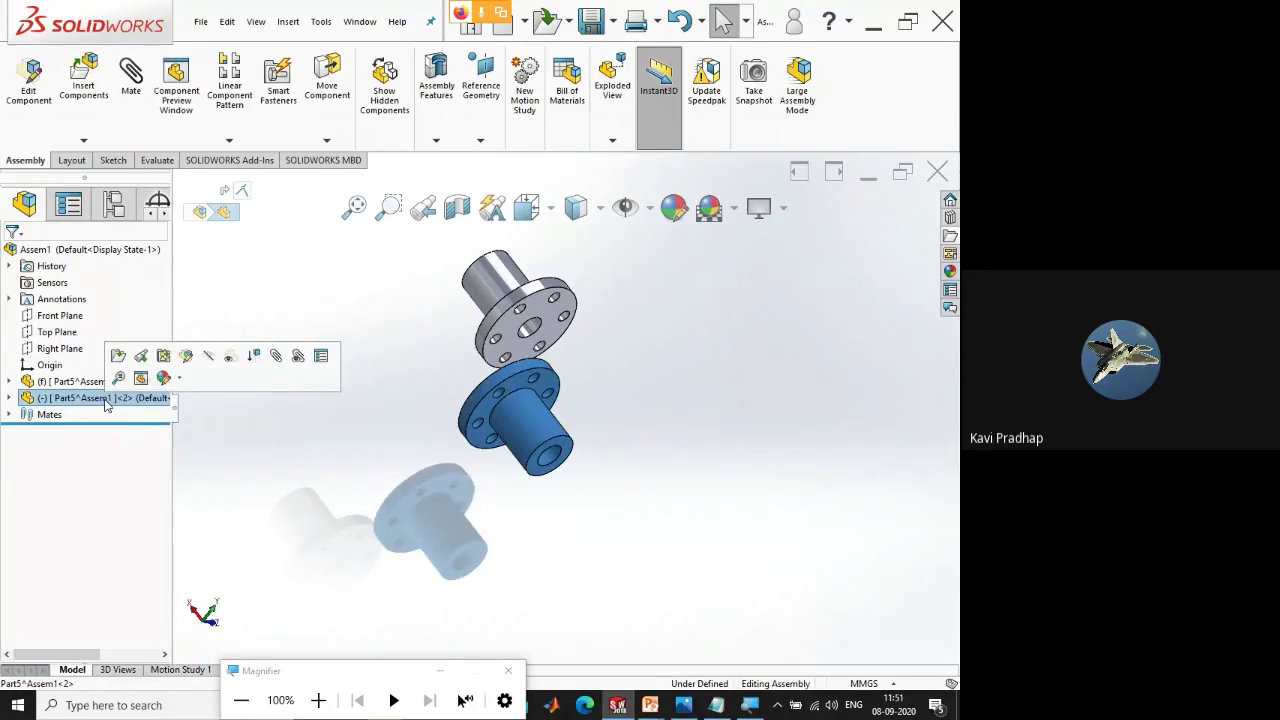
{"action": "key", "text": "Delete"}
{"action": "key", "text": "Return"}
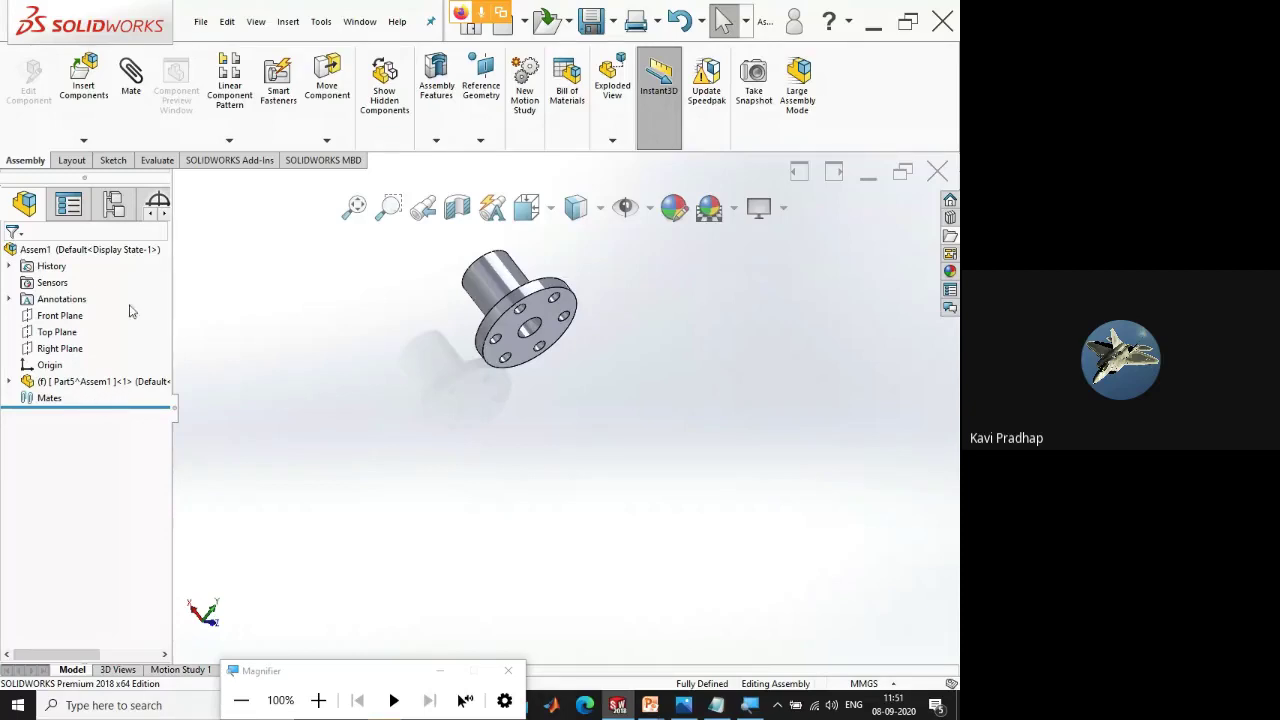
- Duplicate the fixed flanged part twice in the graphics area, placing one copy on either side of it
{"action": "scroll", "coordinate": [510, 284], "scroll_direction": "down", "scroll_amount": 6}
{"action": "middle_click_drag", "start_coordinate": [587, 424], "coordinate": [592, 439]}
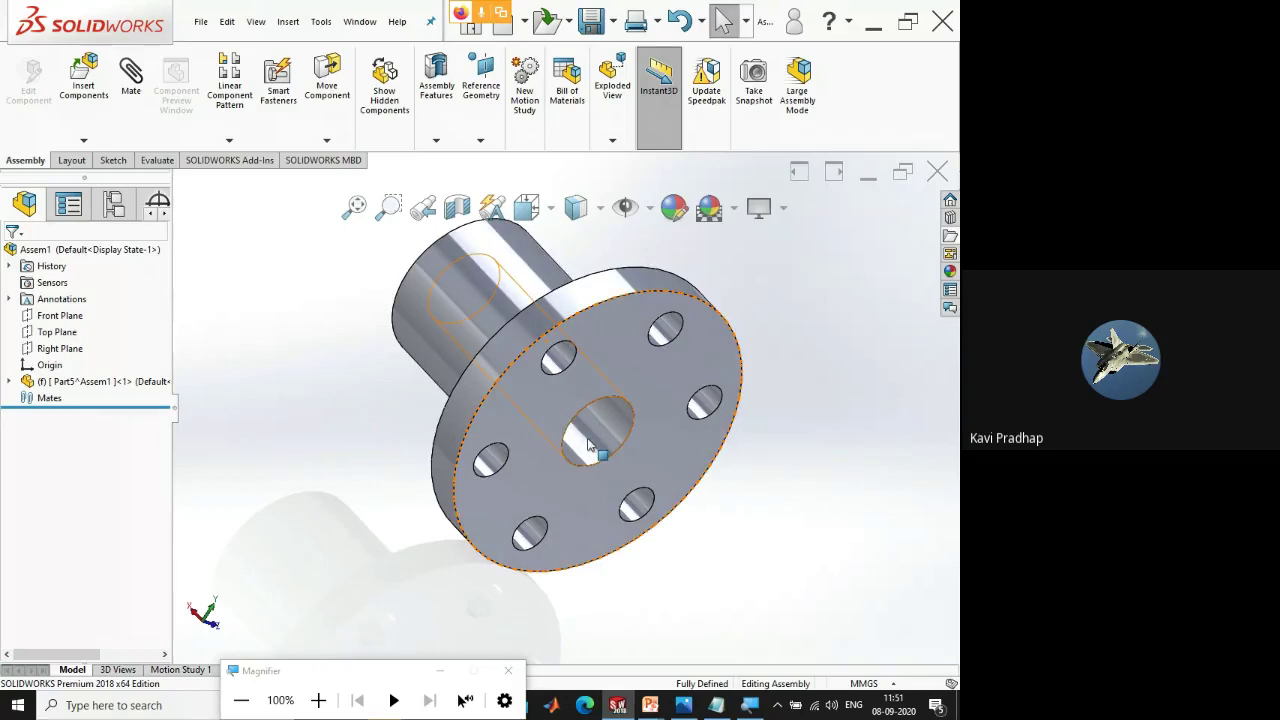
{"action": "left_click_drag", "start_coordinate": [624, 370], "coordinate": [916, 575], "text": "ctrl"}
{"action": "left_click", "coordinate": [680, 608]}
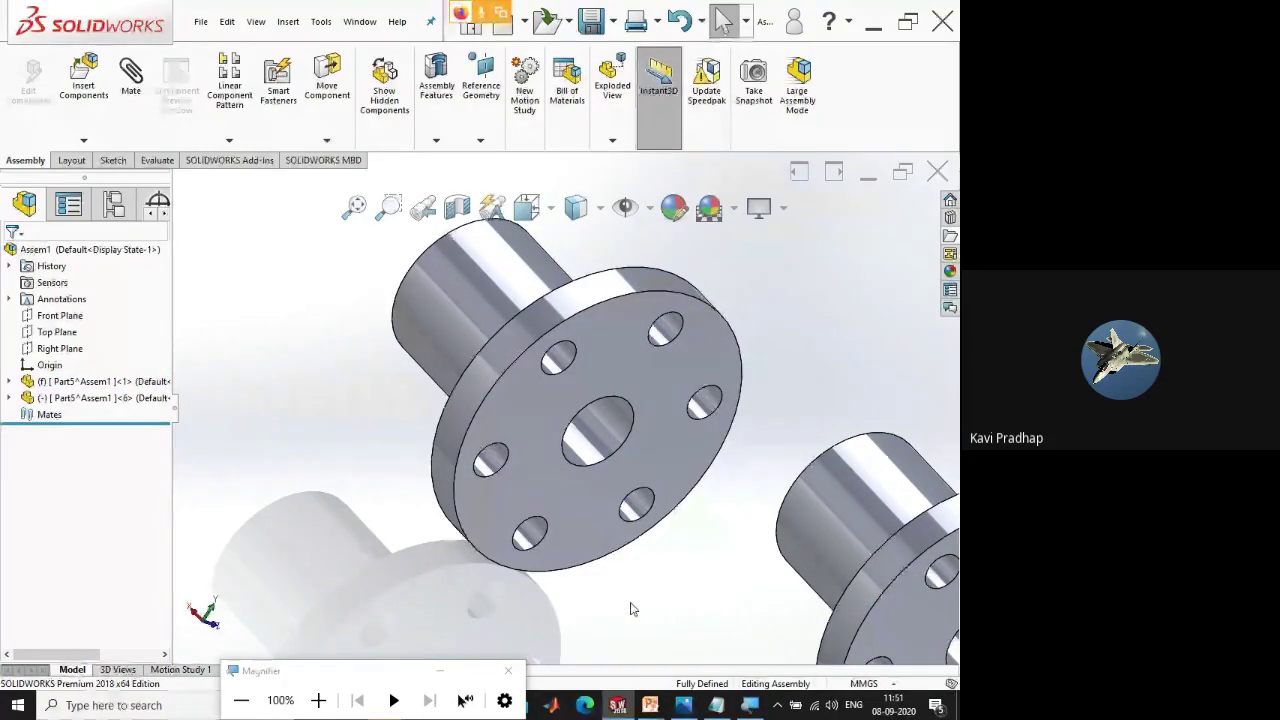
{"action": "scroll", "coordinate": [674, 543], "scroll_direction": "up", "scroll_amount": 3}
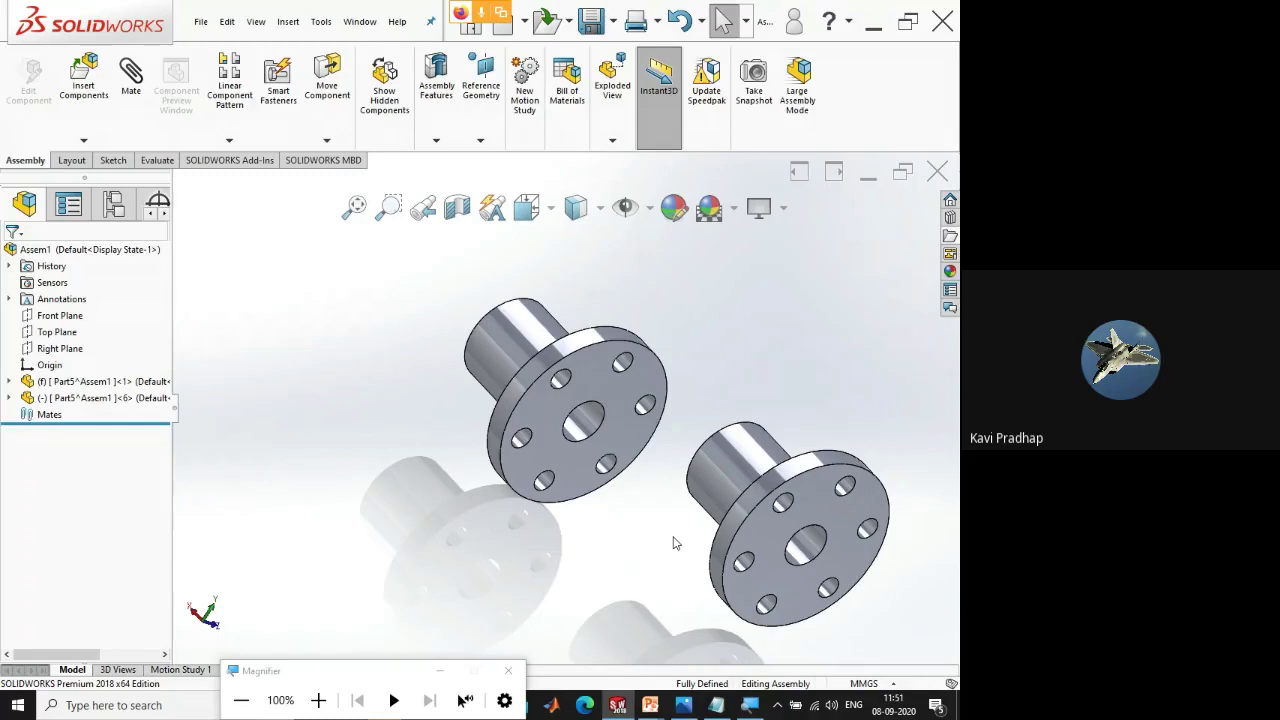
{"action": "left_click_drag", "start_coordinate": [603, 462], "coordinate": [341, 487], "text": "ctrl"}
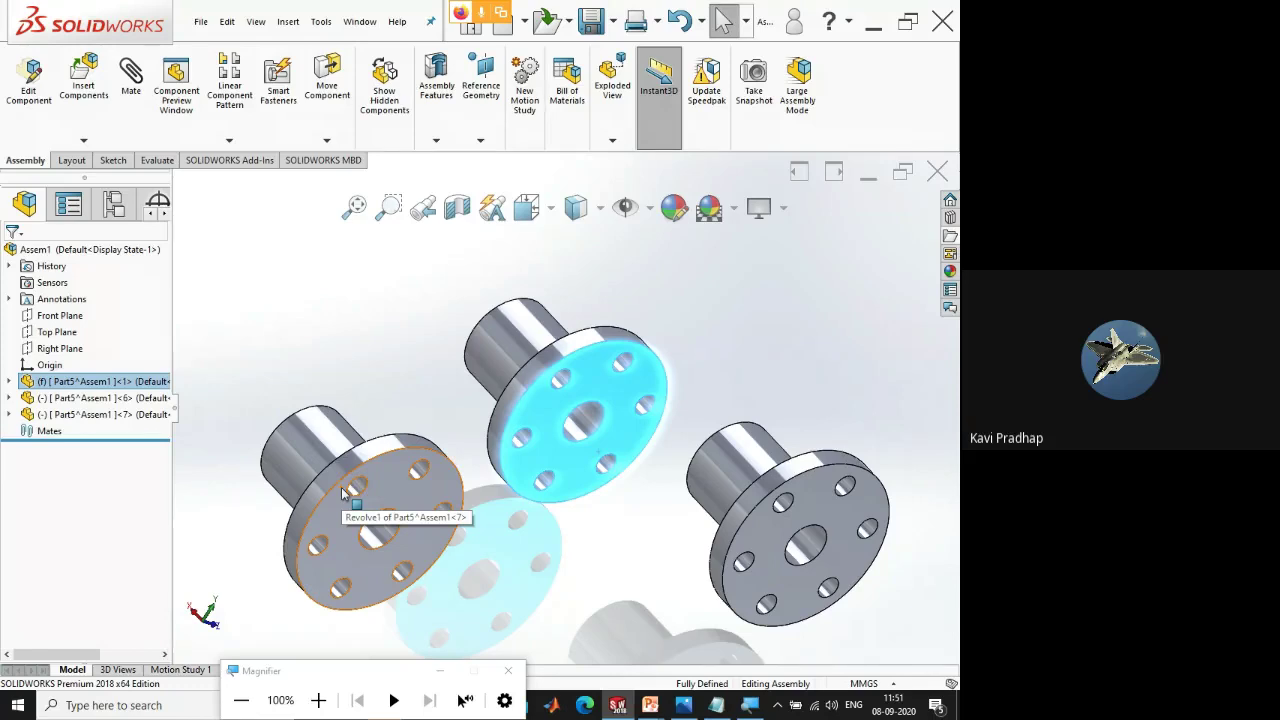
{"action": "left_click", "coordinate": [343, 484]}
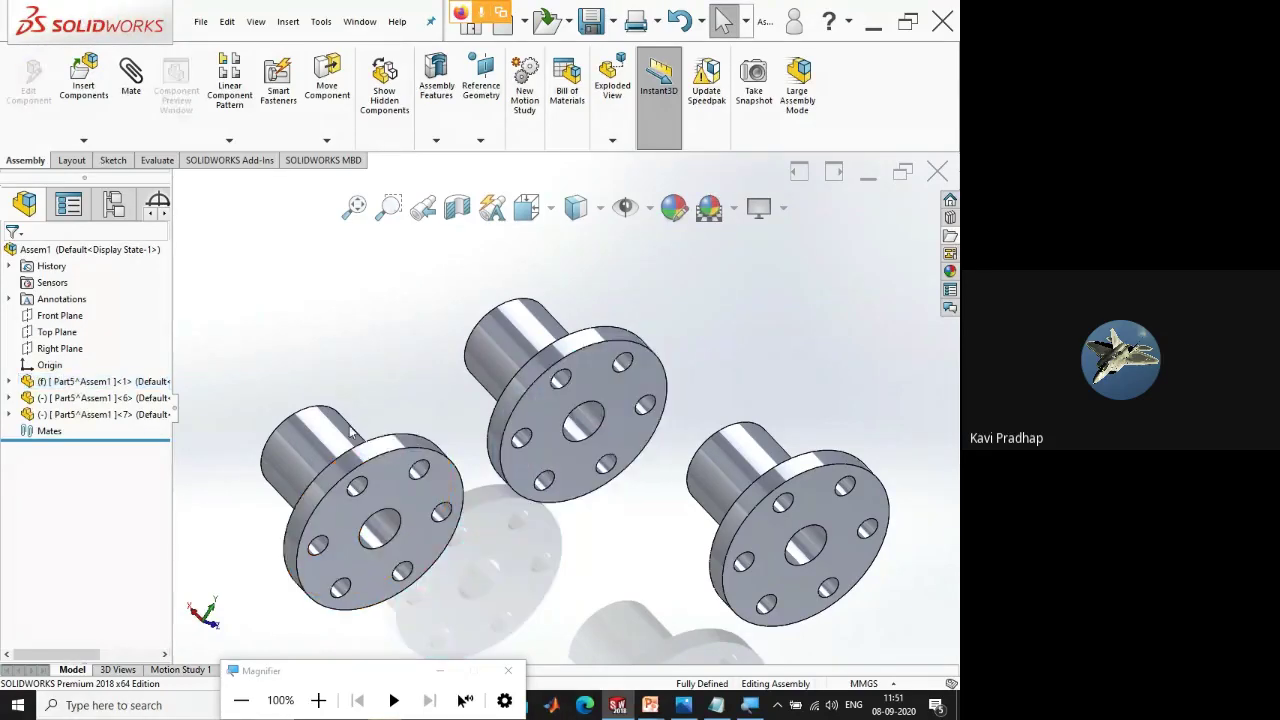
- Delete both duplicated flanged parts, keeping only the fixed one
{"action": "key", "text": "Delete"}
{"action": "key", "text": "Return"}
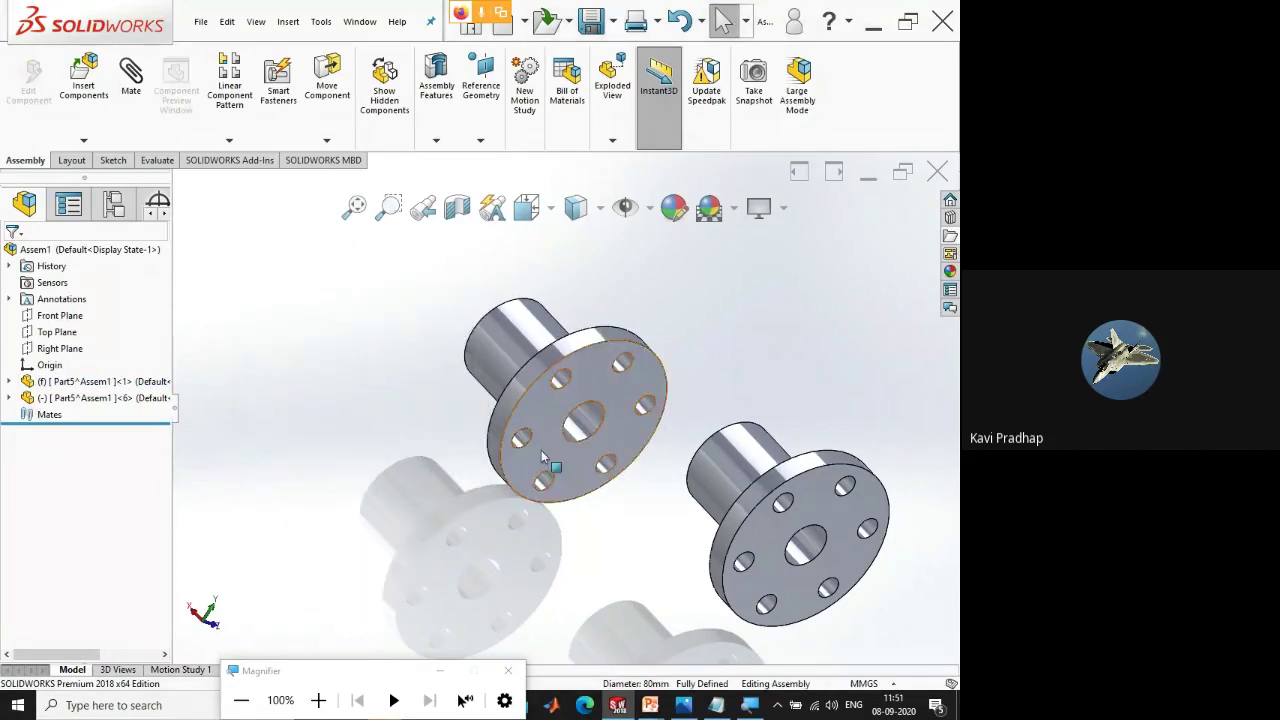
{"action": "left_click", "coordinate": [718, 446]}
{"action": "key", "text": "Delete"}
{"action": "key", "text": "Return"}
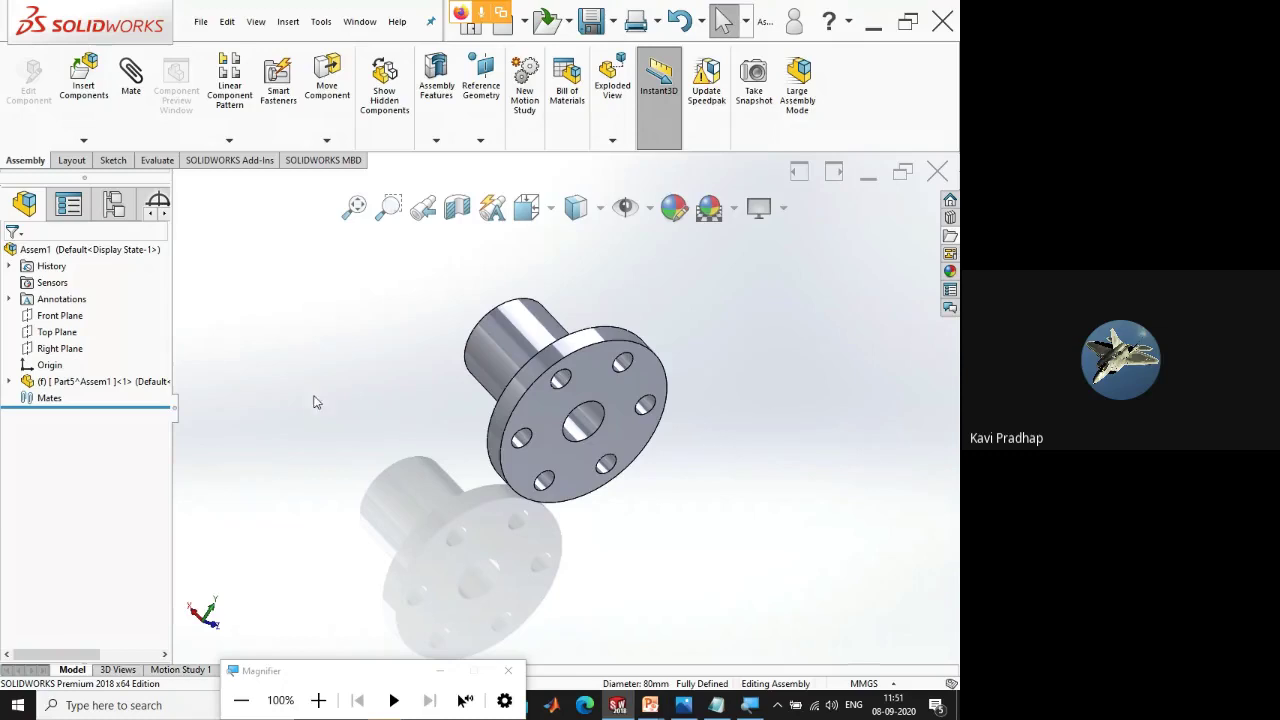
- Copy the fixed flanged part and paste it three times into the Assem1 assembly
{"action": "left_click", "coordinate": [115, 382]}
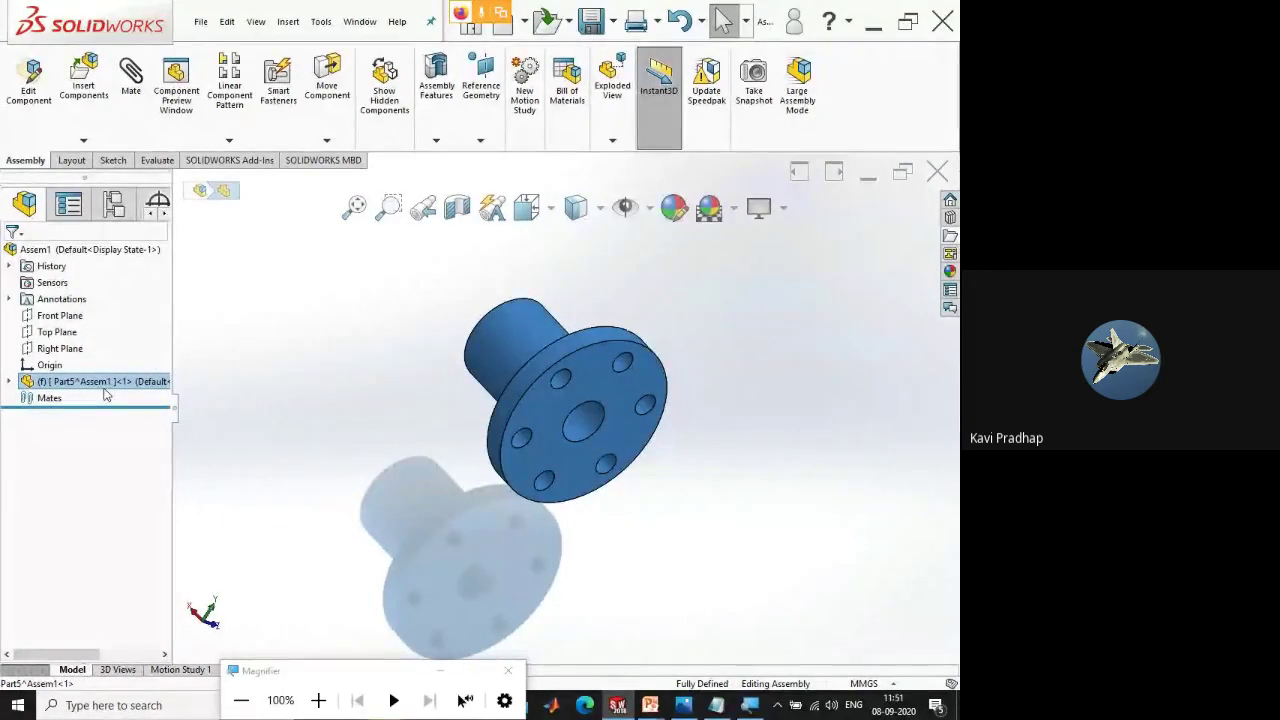
{"action": "left_click", "coordinate": [103, 252]}
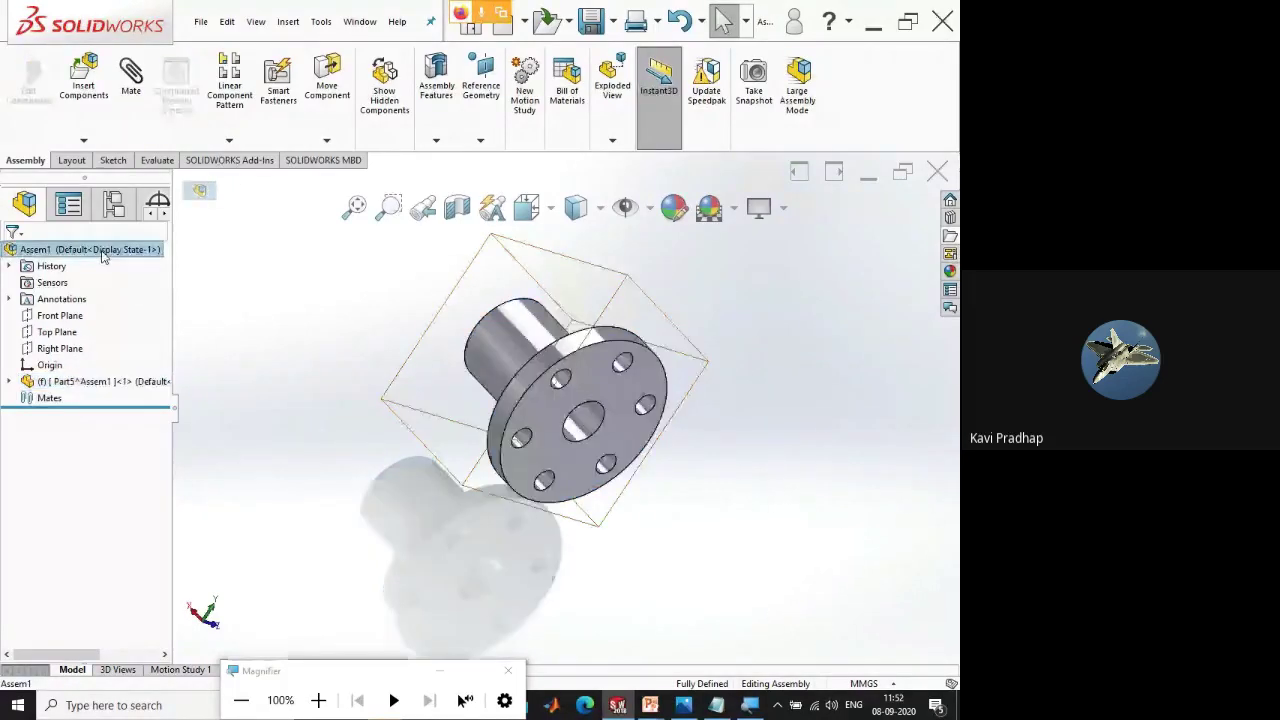
{"action": "key", "text": "ctrl+v"}
{"action": "key", "text": "ctrl+v"}
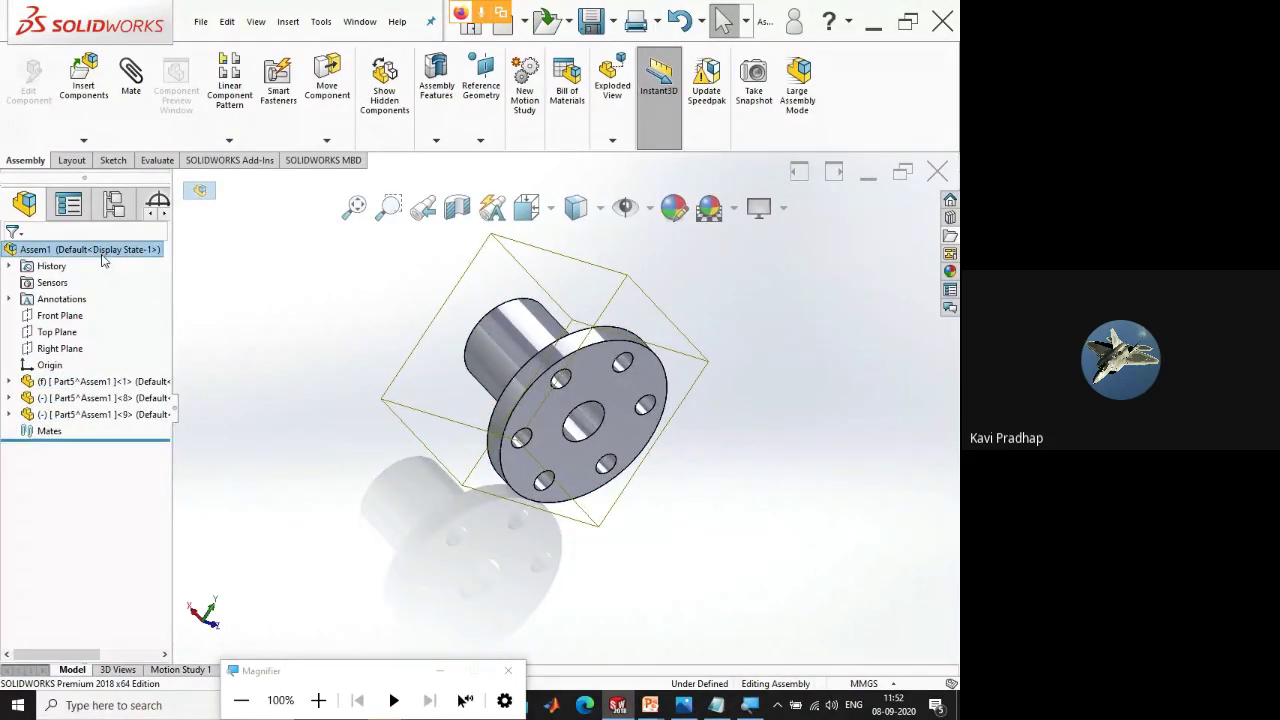
{"action": "key", "text": "ctrl+v"}
{"action": "left_click", "coordinate": [310, 400]}
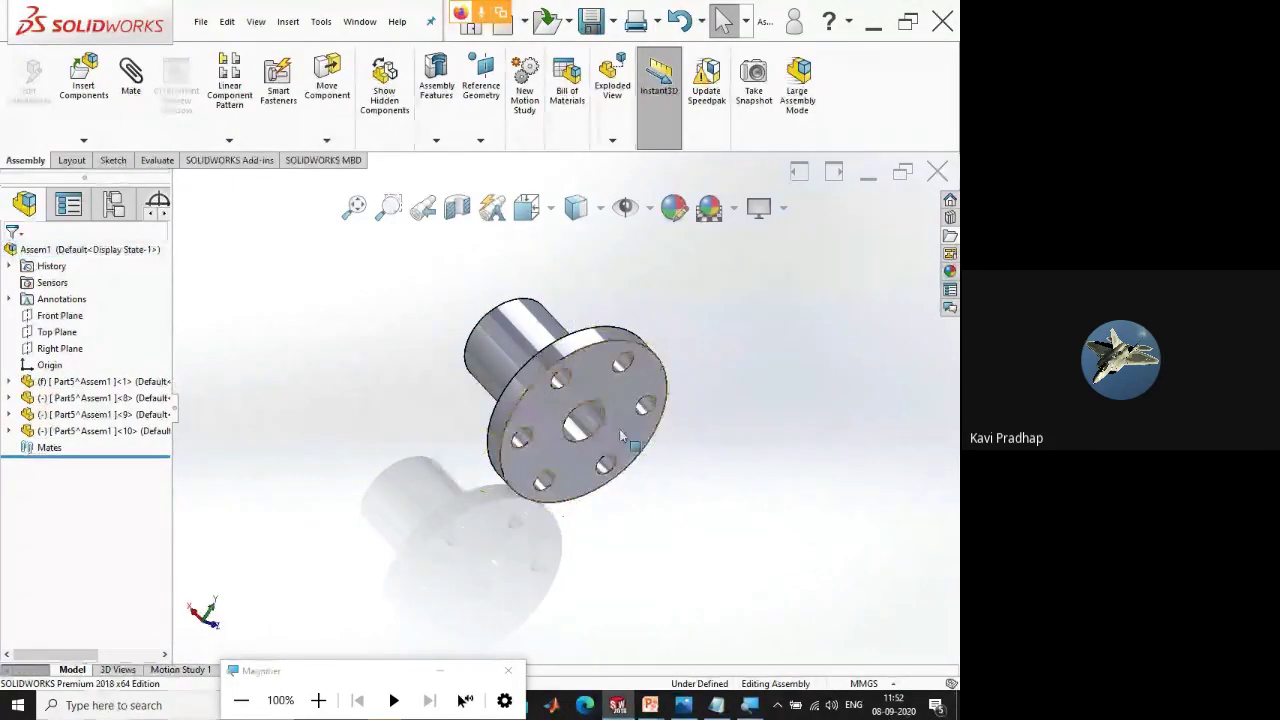
- Hide the fixed flanged part and move the overlapping pasted copies apart from one another
{"action": "left_click", "coordinate": [522, 446]}
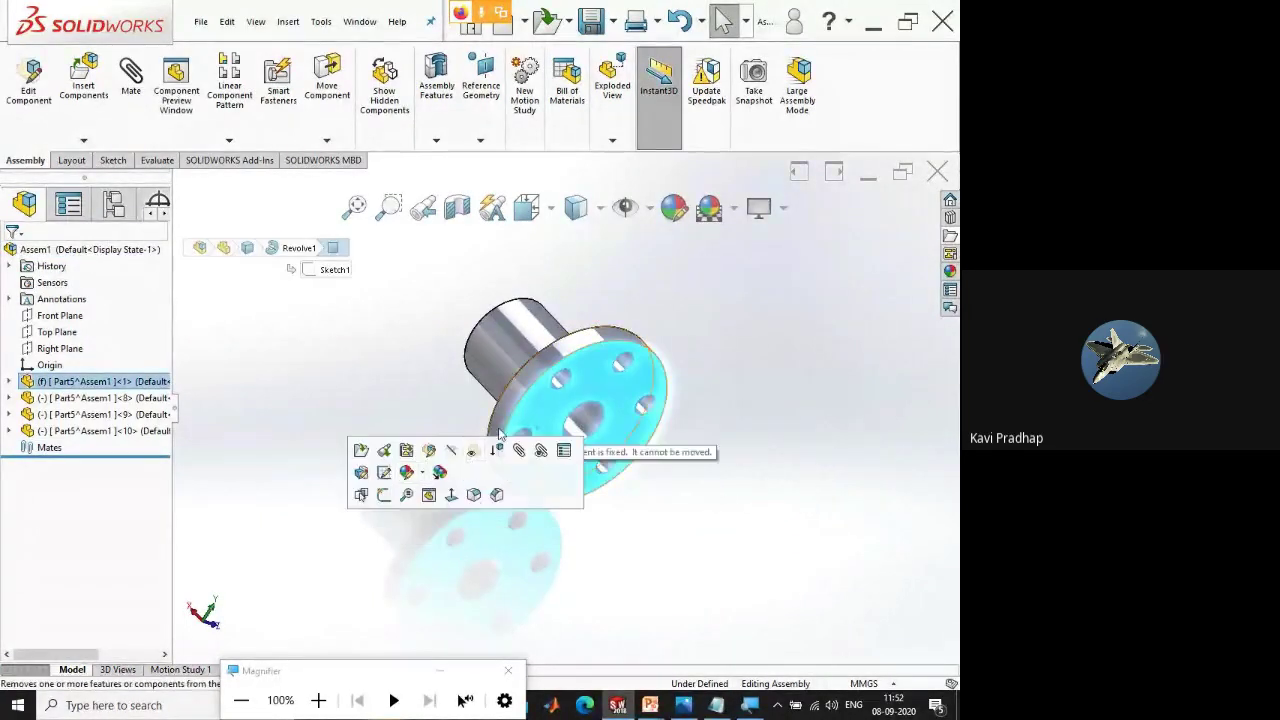
{"action": "left_click", "coordinate": [80, 414]}
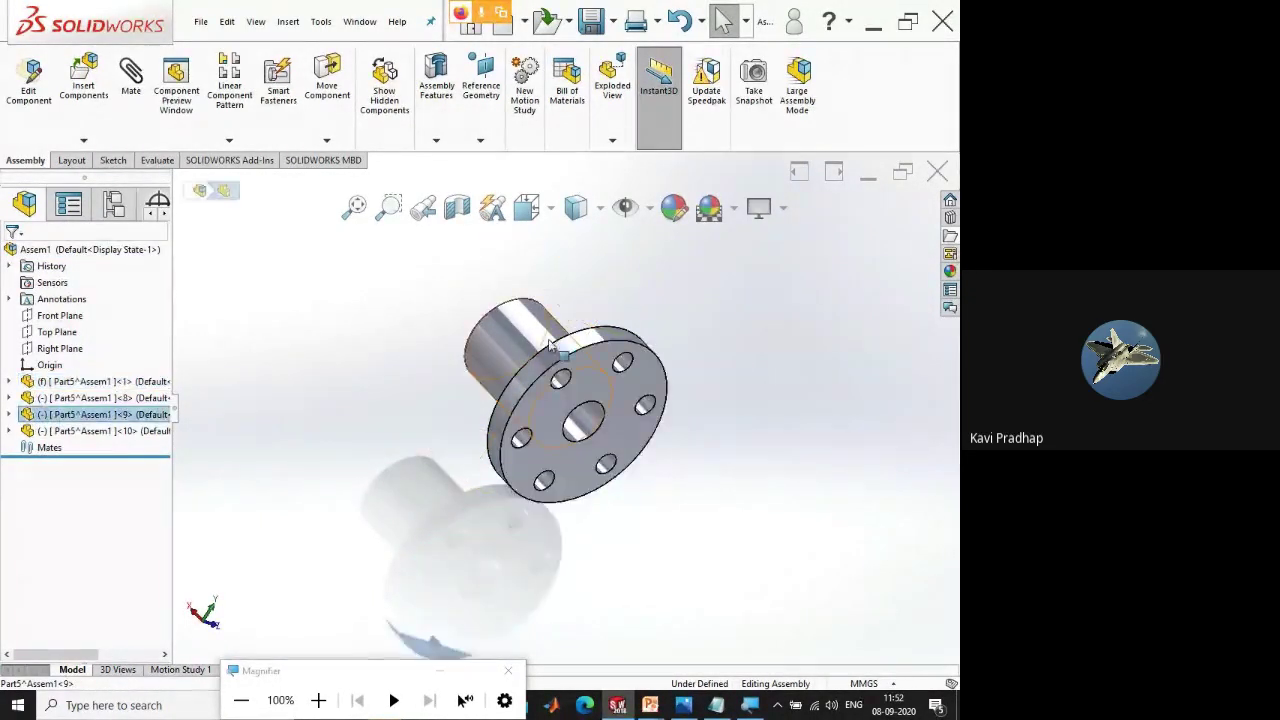
{"action": "left_click", "coordinate": [549, 339]}
{"action": "left_click", "coordinate": [342, 486]}
{"action": "left_click", "coordinate": [120, 381]}
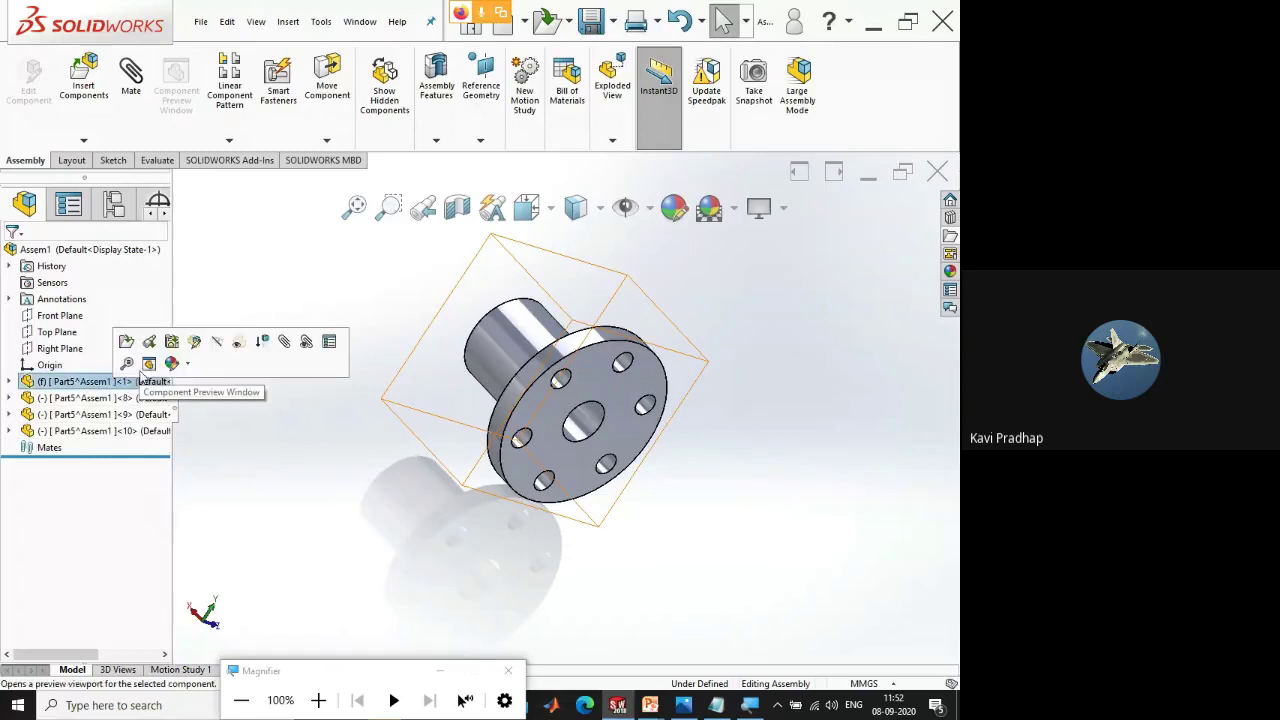
{"action": "left_click_drag", "start_coordinate": [543, 399], "coordinate": [419, 482]}
{"action": "left_click_drag", "start_coordinate": [541, 412], "coordinate": [913, 640]}
{"action": "left_click_drag", "start_coordinate": [541, 412], "coordinate": [941, 226]}
{"action": "left_click", "coordinate": [549, 487]}
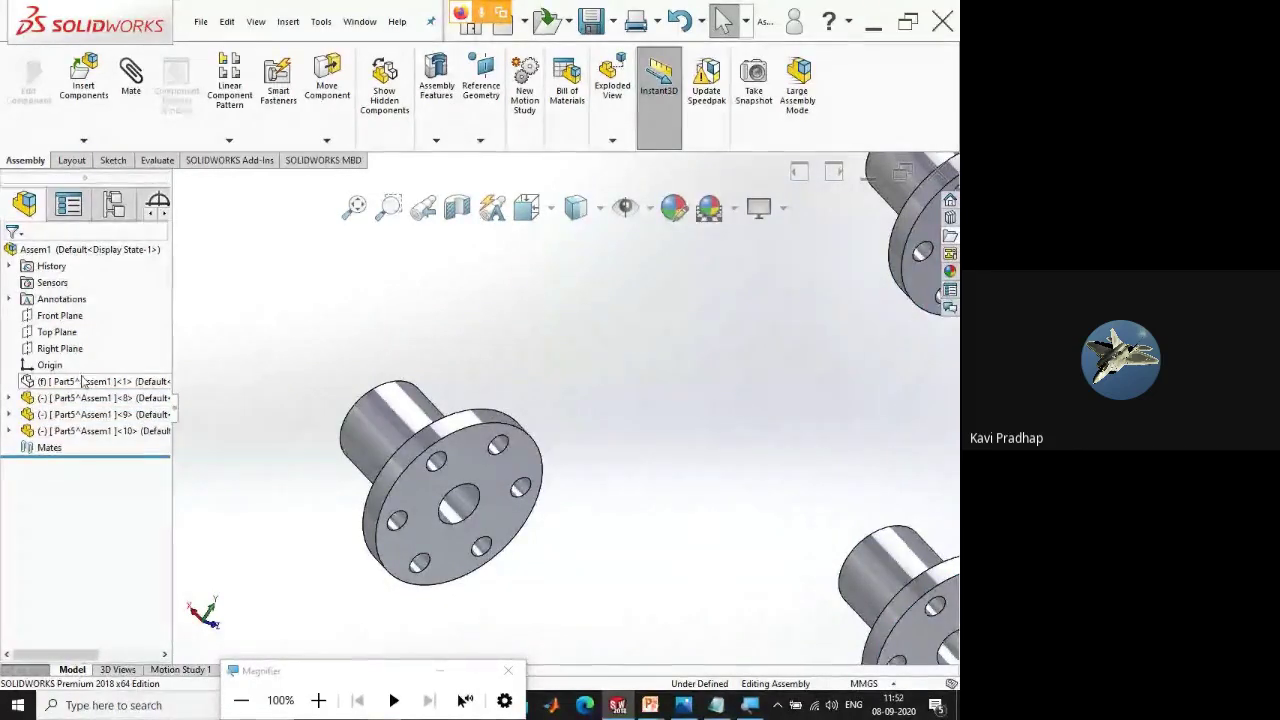
- Show the hidden fixed flanged part again beside the separated copies
{"action": "left_click", "coordinate": [83, 381]}
{"action": "left_click", "coordinate": [157, 337]}
{"action": "scroll", "coordinate": [230, 566], "scroll_direction": "up", "scroll_amount": 2}
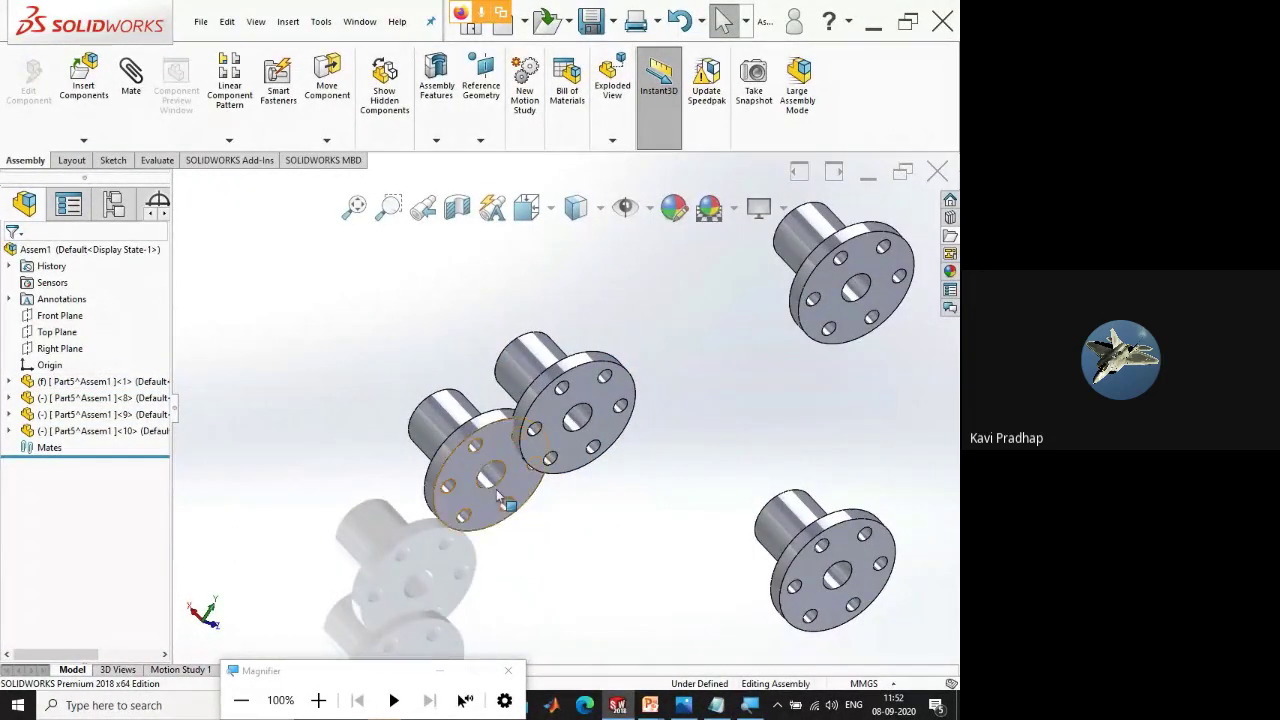
- Delete the two outlying pasted copies, keeping the one nearest the fixed flanged part
{"action": "left_click", "coordinate": [128, 431]}
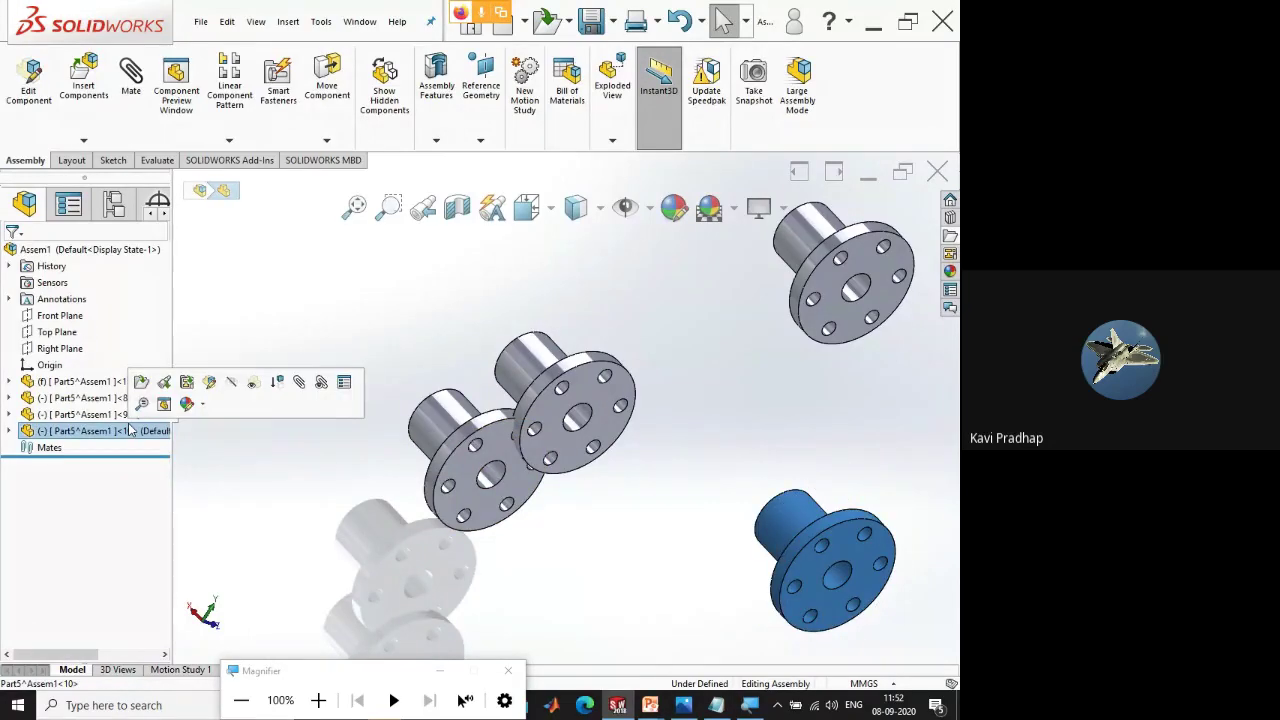
{"action": "key", "text": "Delete"}
{"action": "key", "text": "Return"}
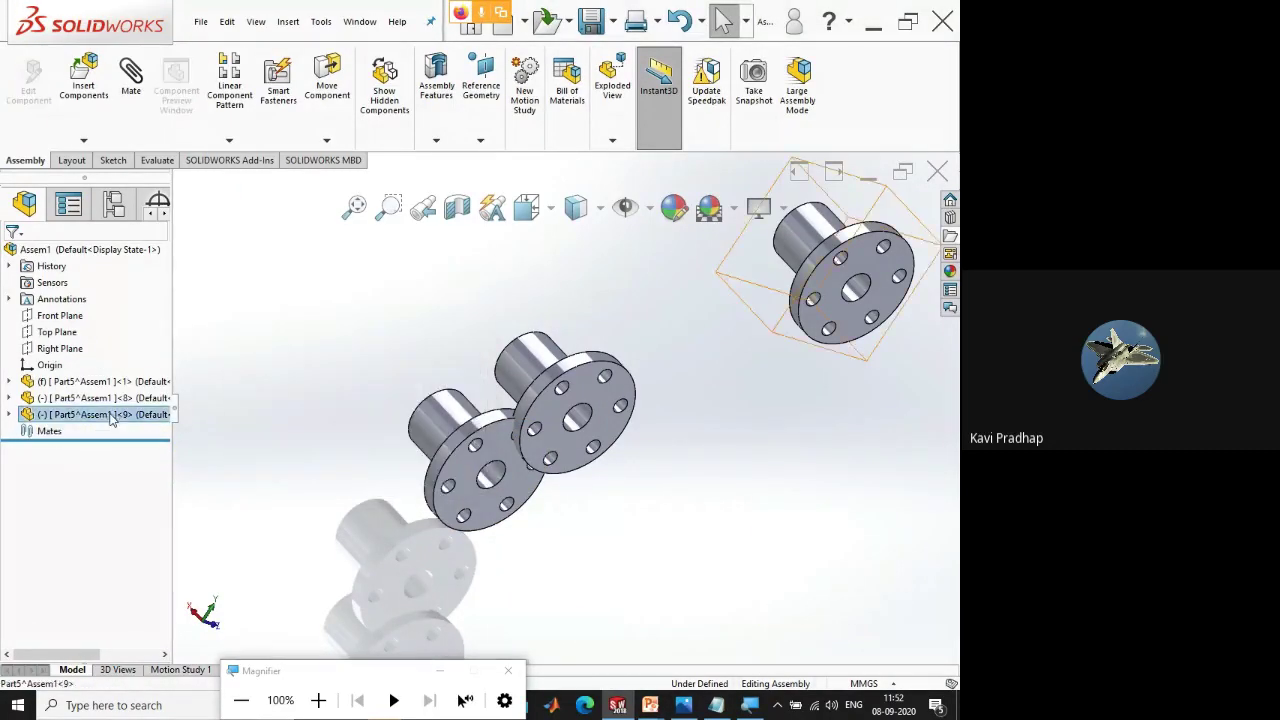
{"action": "left_click", "coordinate": [112, 420]}
{"action": "key", "text": "Delete"}
{"action": "left_click", "coordinate": [455, 327]}
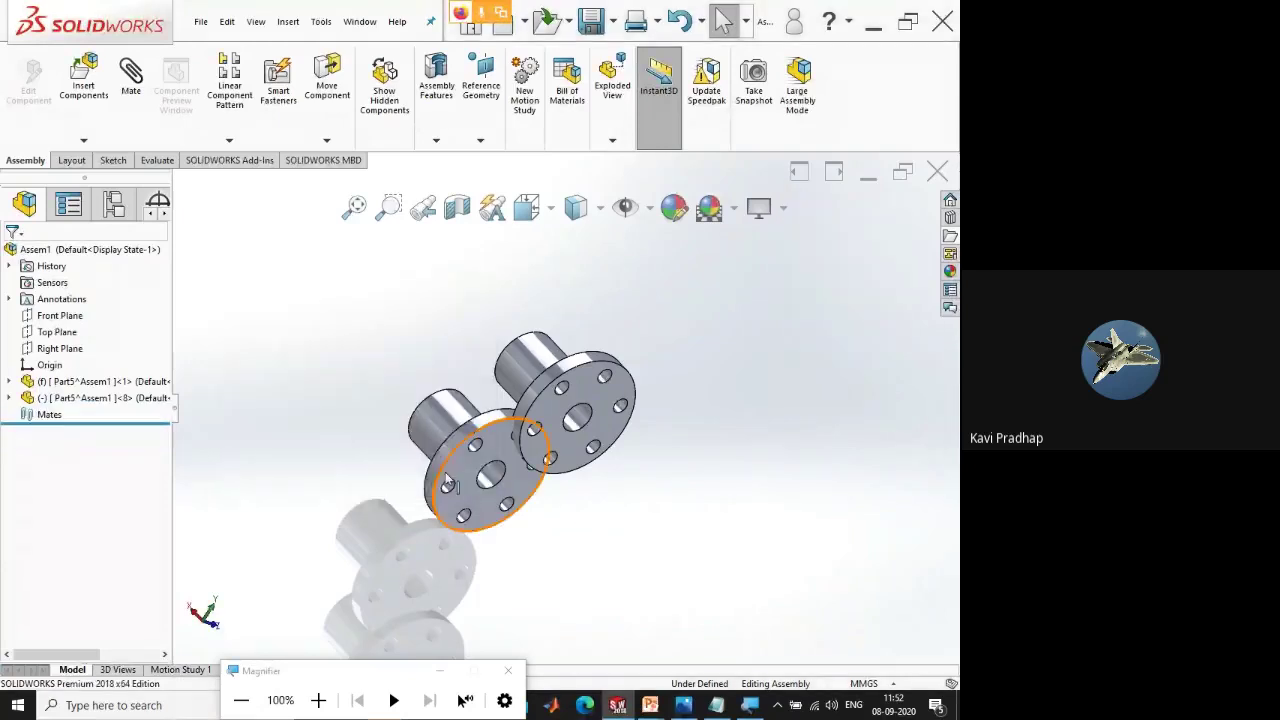
- Move the remaining floating flanged part clear of the fixed one and turn the view toward the flange faces
{"action": "left_click_drag", "start_coordinate": [446, 460], "coordinate": [631, 561]}
{"action": "middle_click_drag", "start_coordinate": [556, 575], "coordinate": [523, 582]}
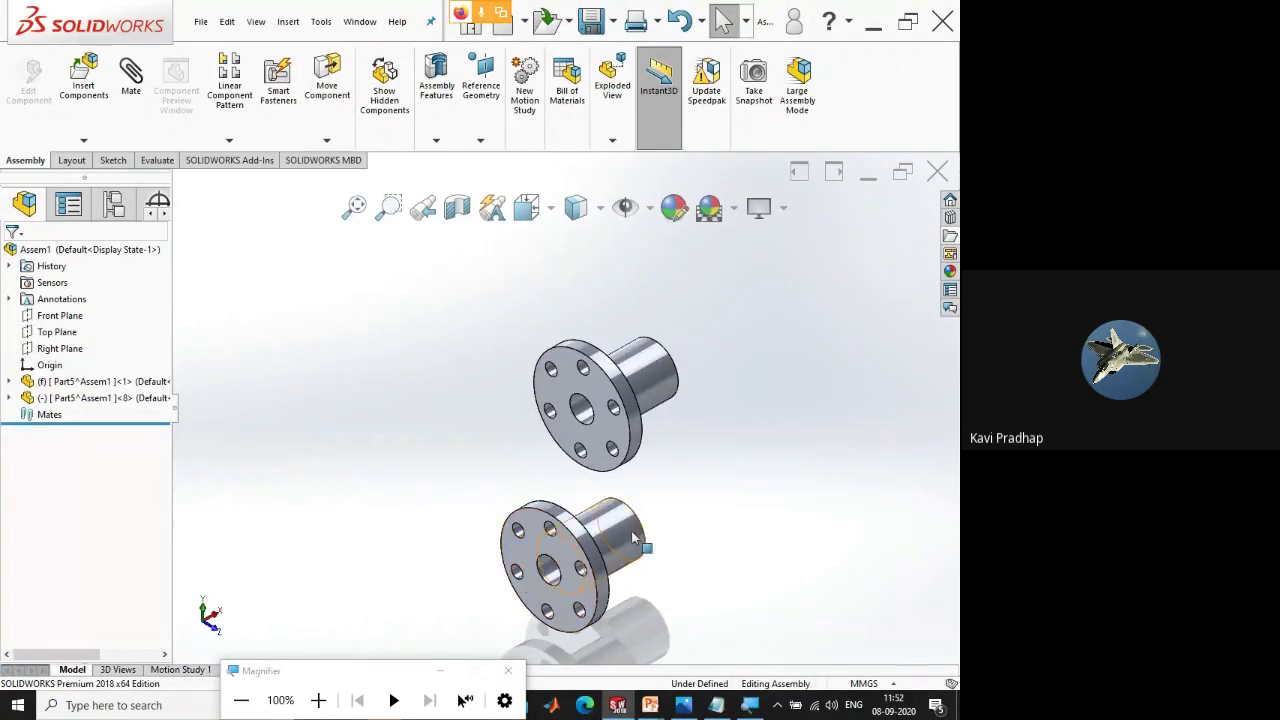
{"action": "scroll", "coordinate": [590, 525], "scroll_direction": "down", "scroll_amount": 2}
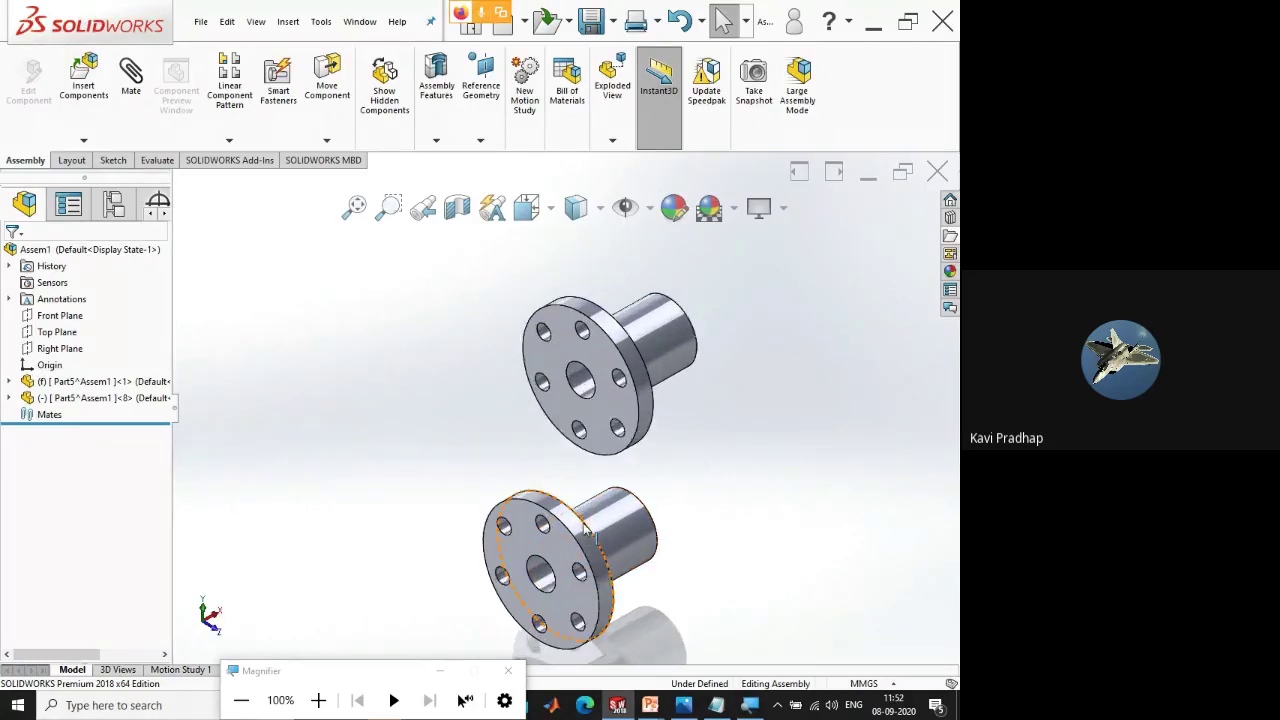
- Set up a coincident mate between the outer flange faces of the fixed and floating parts and inspect the aligned preview
{"action": "left_click", "coordinate": [131, 78]}
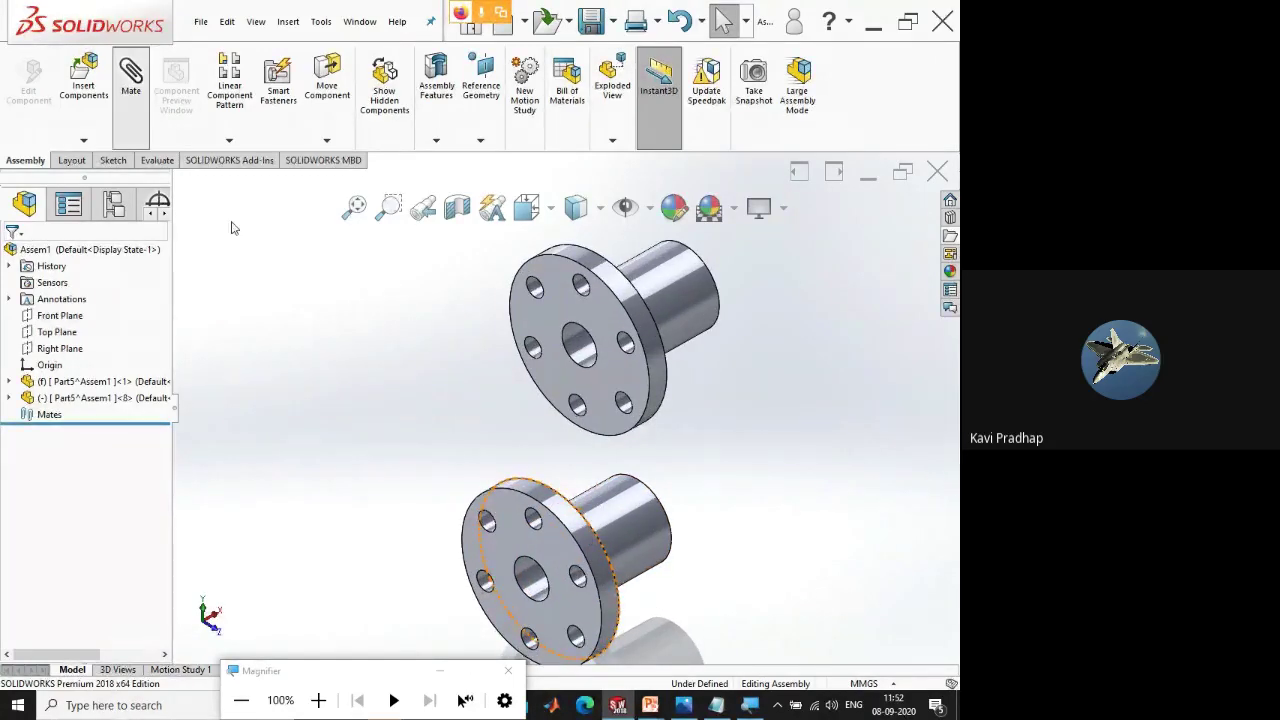
{"action": "left_click", "coordinate": [603, 416]}
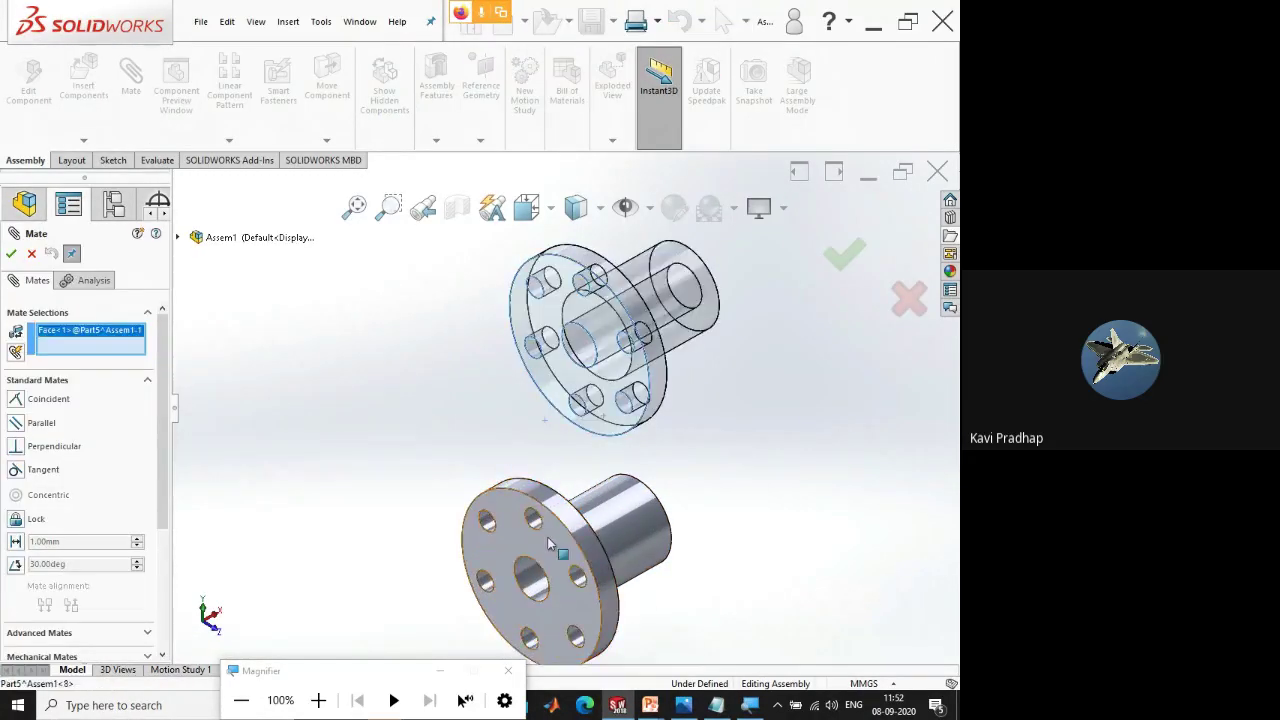
{"action": "left_click", "coordinate": [549, 527]}
{"action": "left_click", "coordinate": [544, 534]}
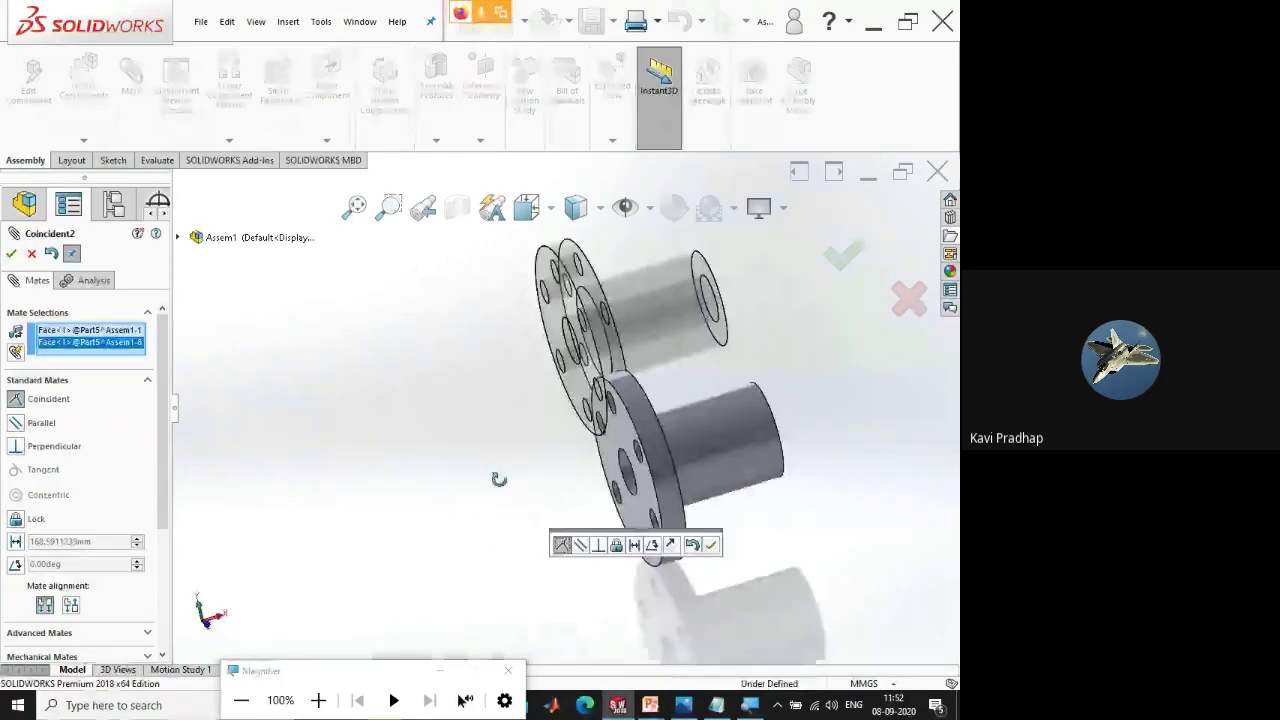
{"action": "middle_click_drag", "start_coordinate": [497, 477], "coordinate": [620, 455]}
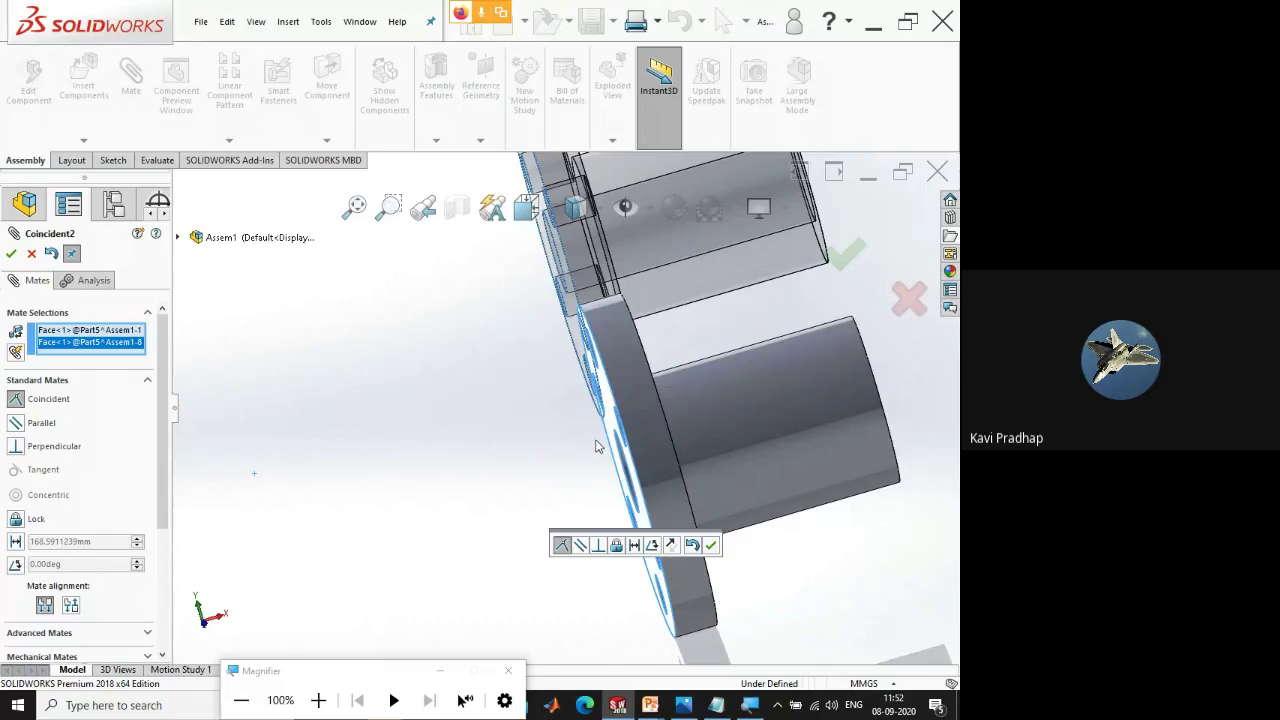
{"action": "middle_click_drag", "start_coordinate": [598, 447], "coordinate": [560, 453]}
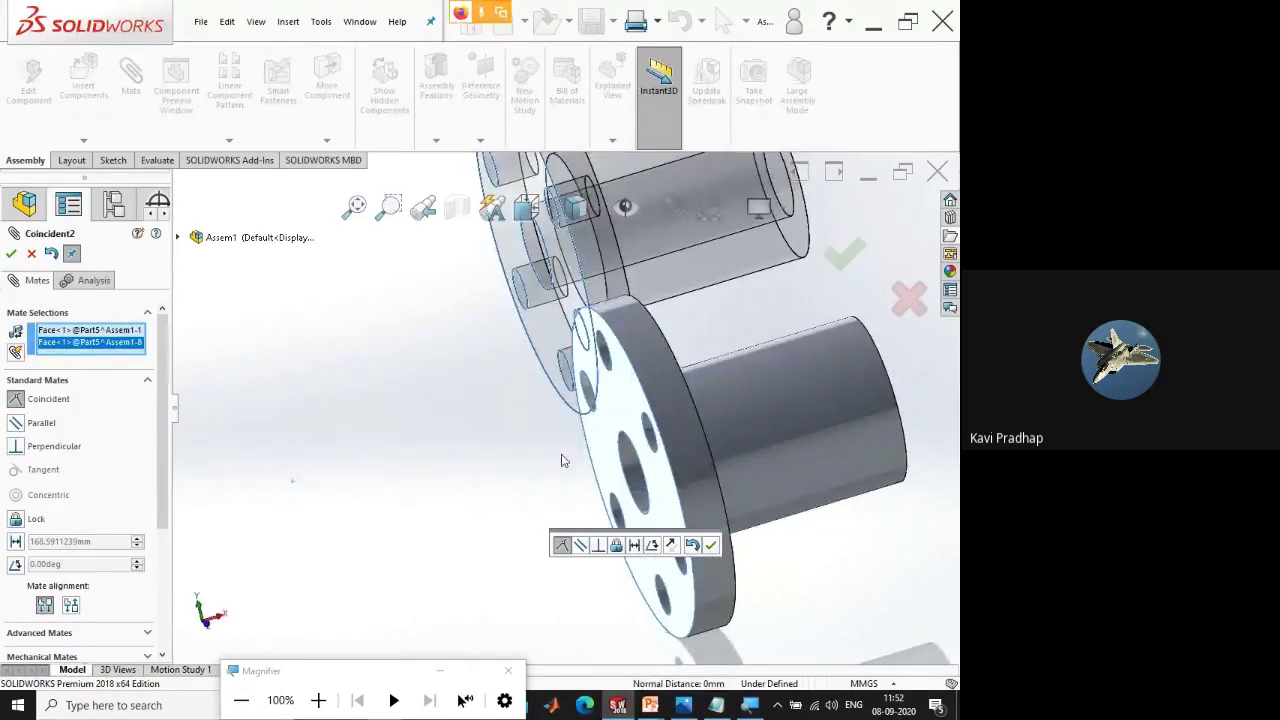
- Compare the two mate alignments, set the coincident mate to anti-aligned, and accept it
{"action": "left_click", "coordinate": [71, 605]}
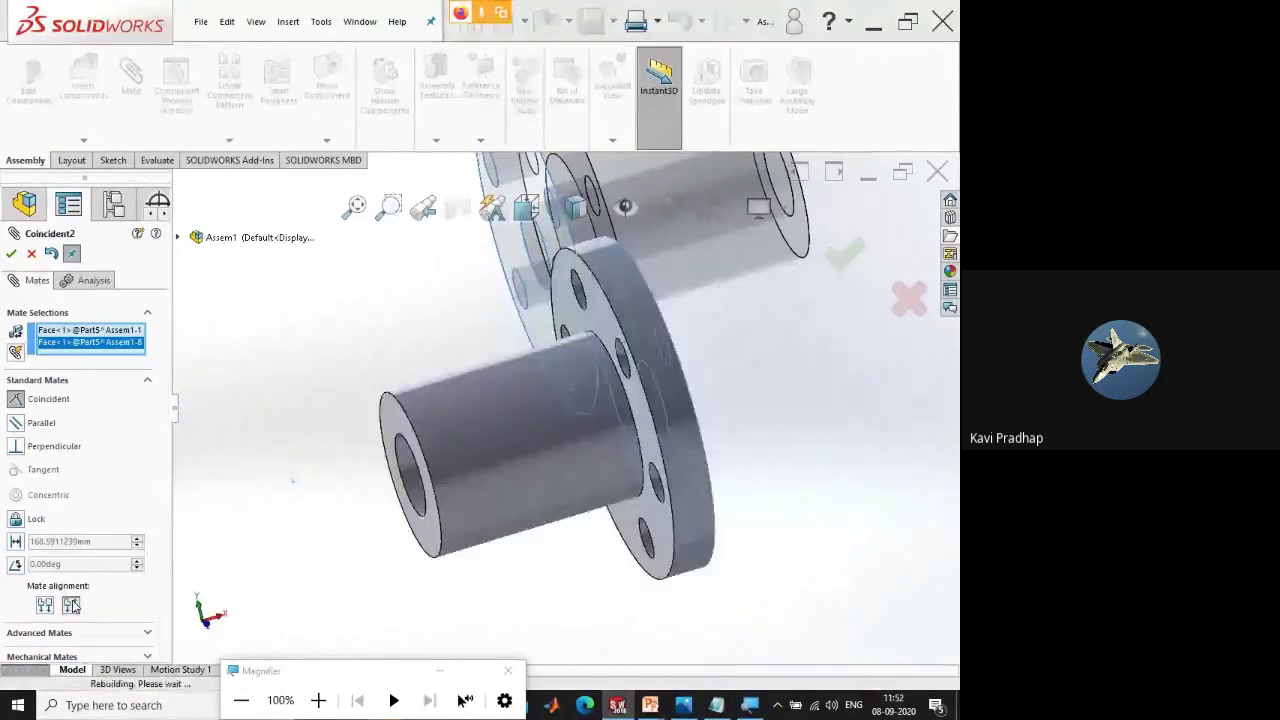
{"action": "left_click", "coordinate": [45, 605]}
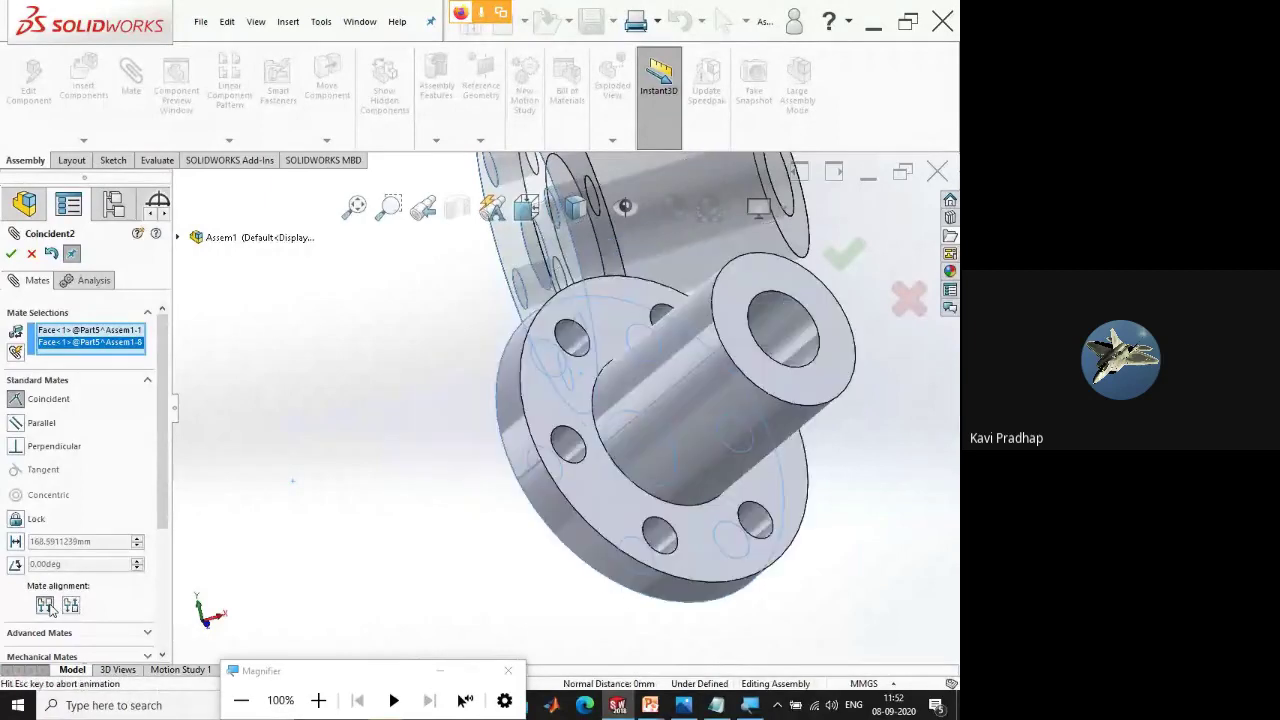
{"action": "left_click", "coordinate": [71, 605]}
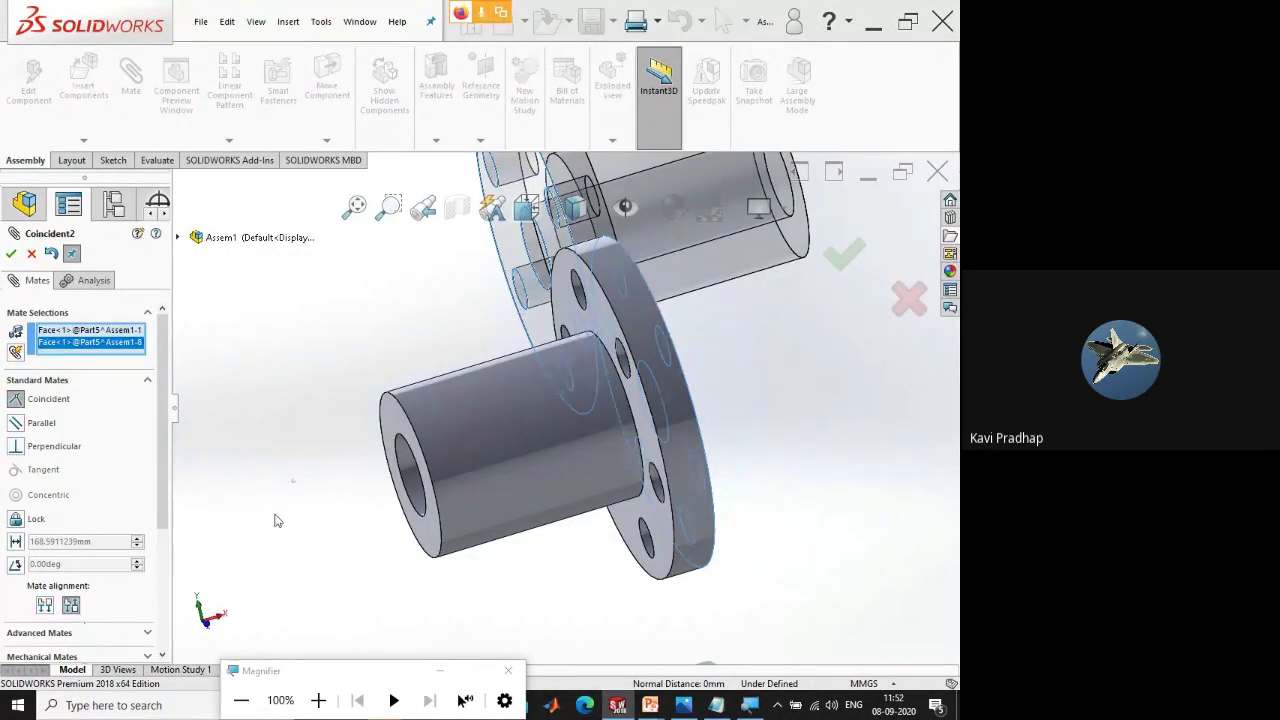
{"action": "scroll", "coordinate": [346, 515], "scroll_direction": "up", "scroll_amount": 3}
{"action": "middle_click_drag", "start_coordinate": [350, 515], "coordinate": [398, 537]}
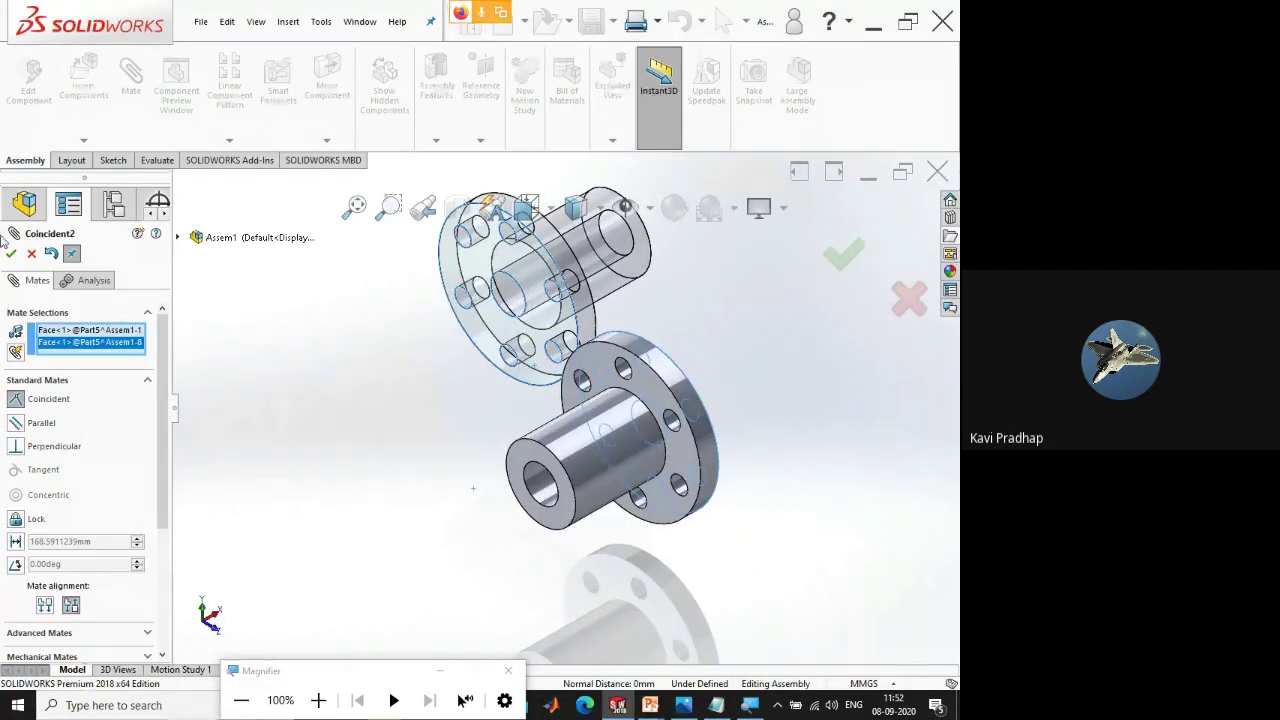
{"action": "left_click", "coordinate": [11, 254]}
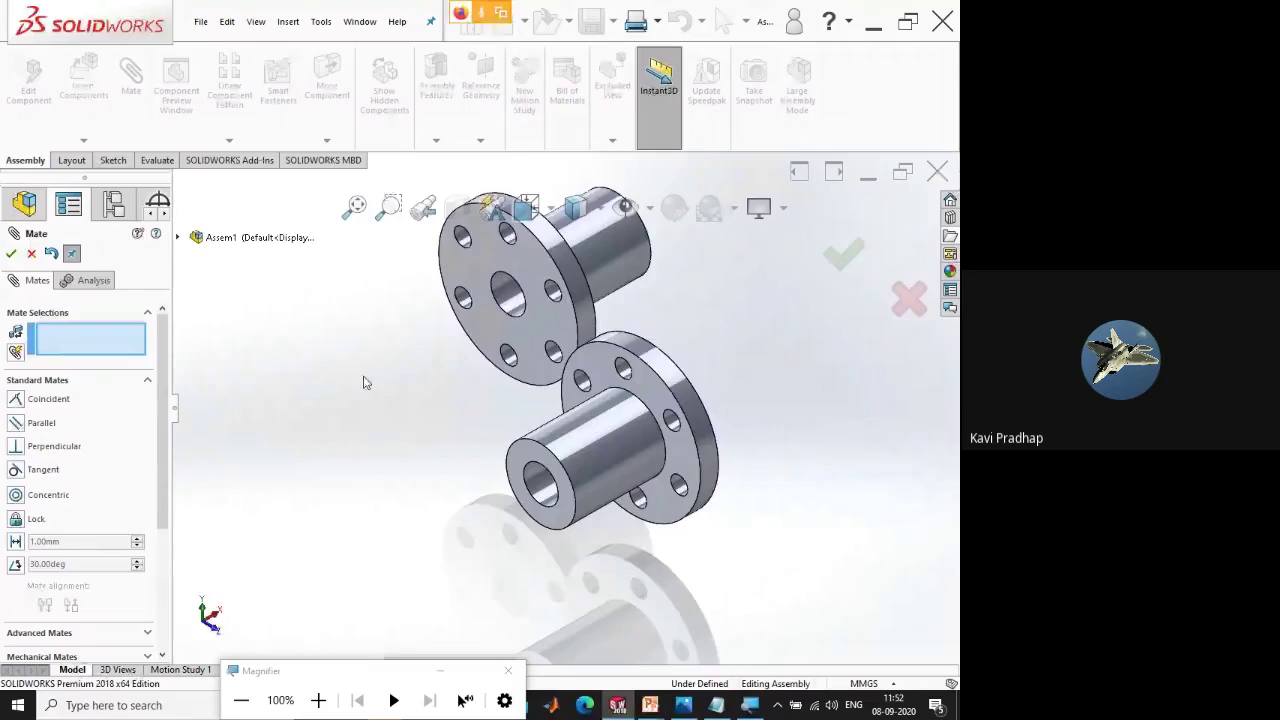
- Add a concentric mate between the outer cylindrical hub faces of the fixed and floating flanged parts, then finish mating
{"action": "middle_click_drag", "start_coordinate": [365, 383], "coordinate": [407, 386]}
{"action": "left_click", "coordinate": [663, 300]}
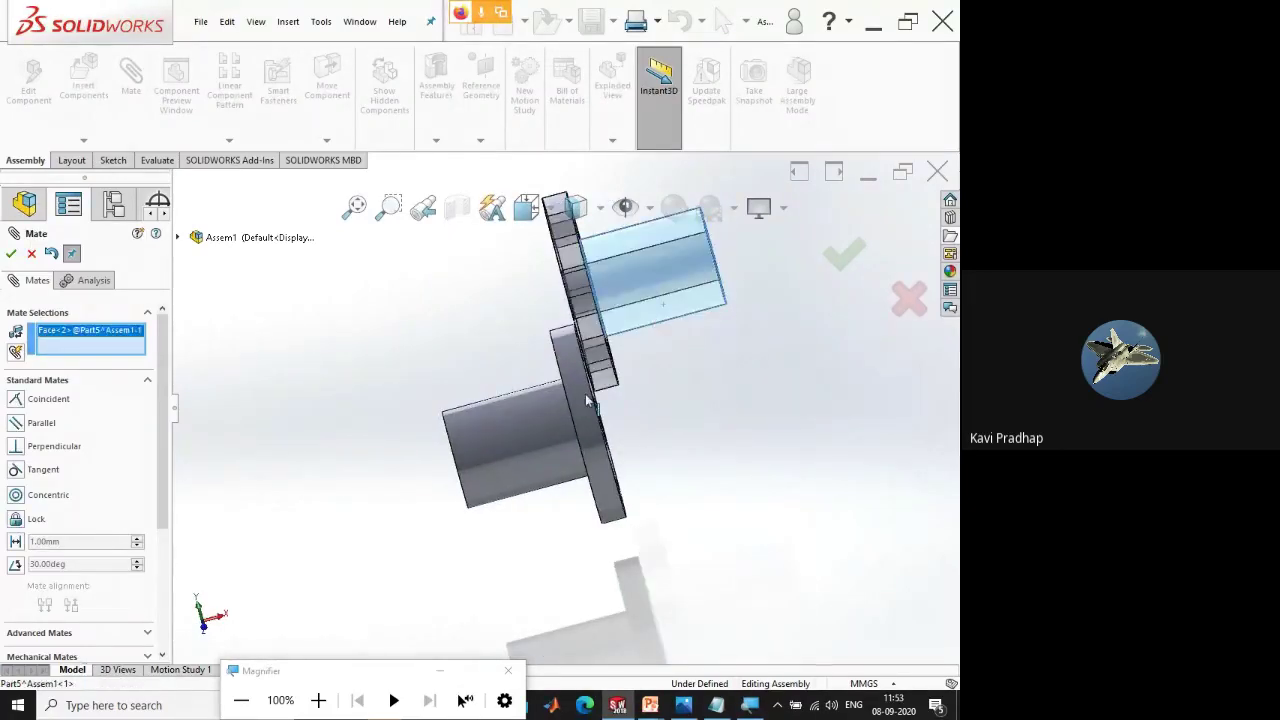
{"action": "left_click", "coordinate": [532, 436]}
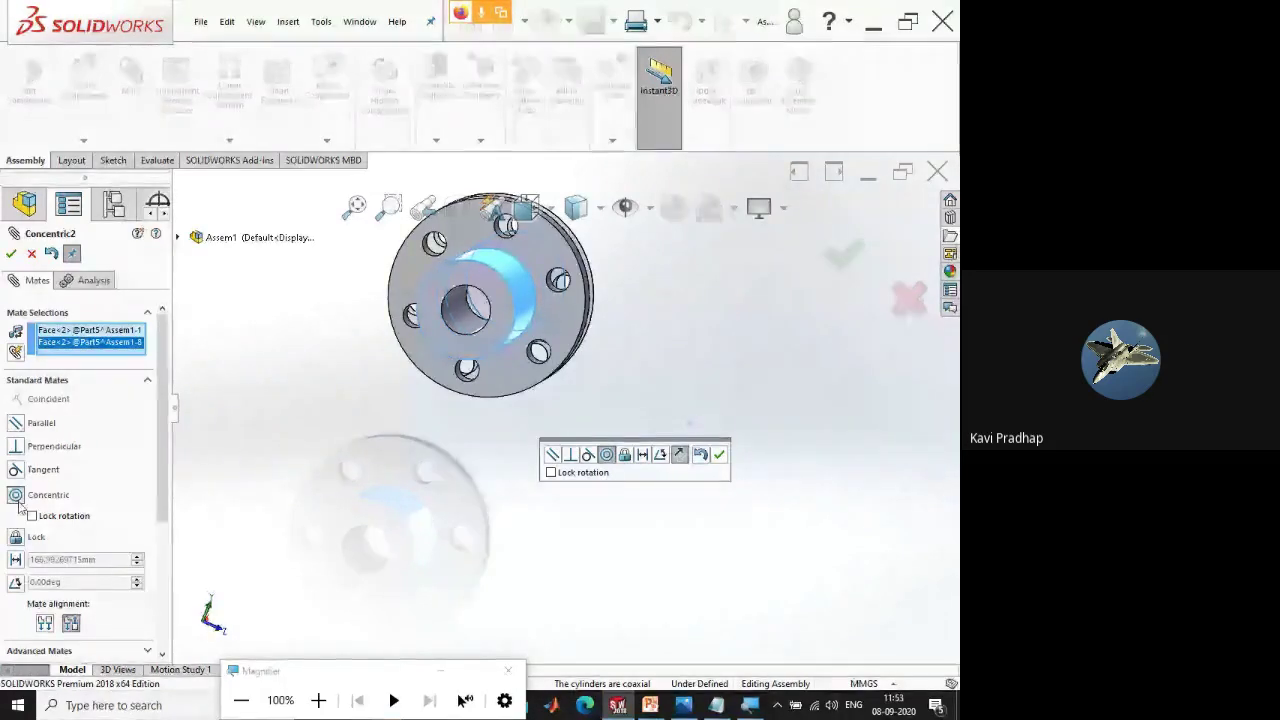
{"action": "left_click", "coordinate": [318, 700]}
{"action": "left_click", "coordinate": [318, 700]}
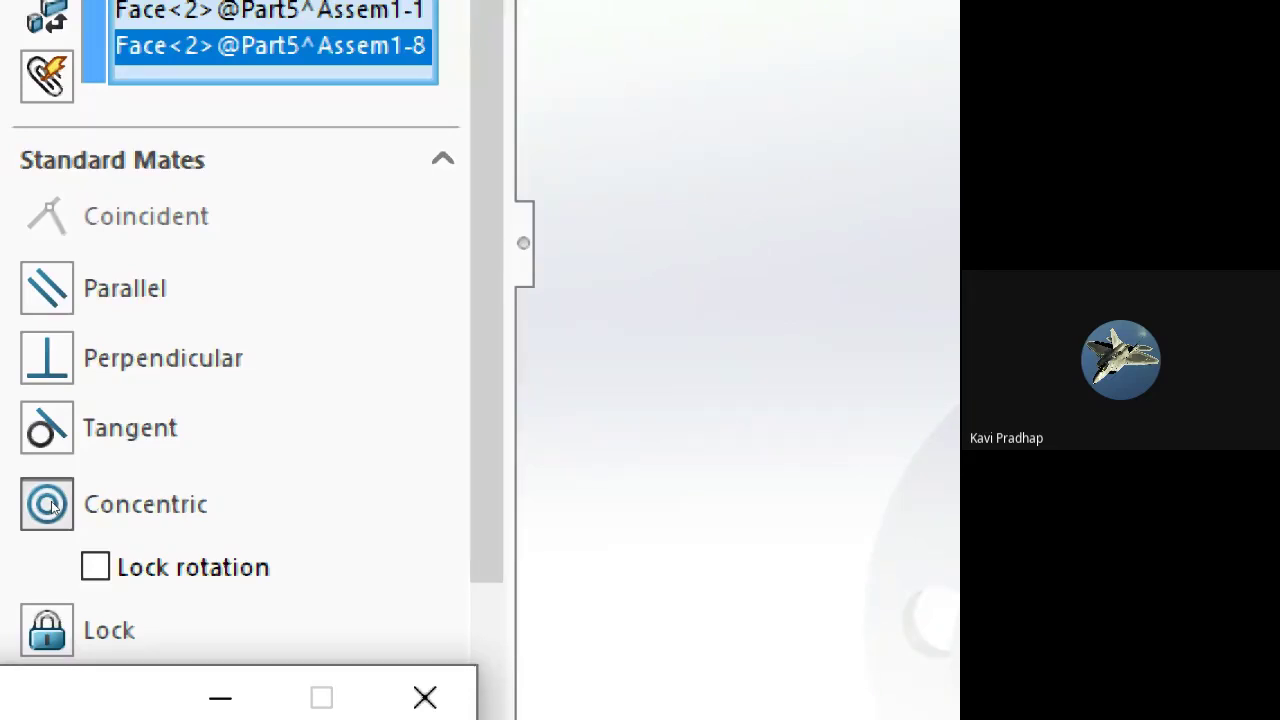
{"action": "left_click", "coordinate": [46, 512]}
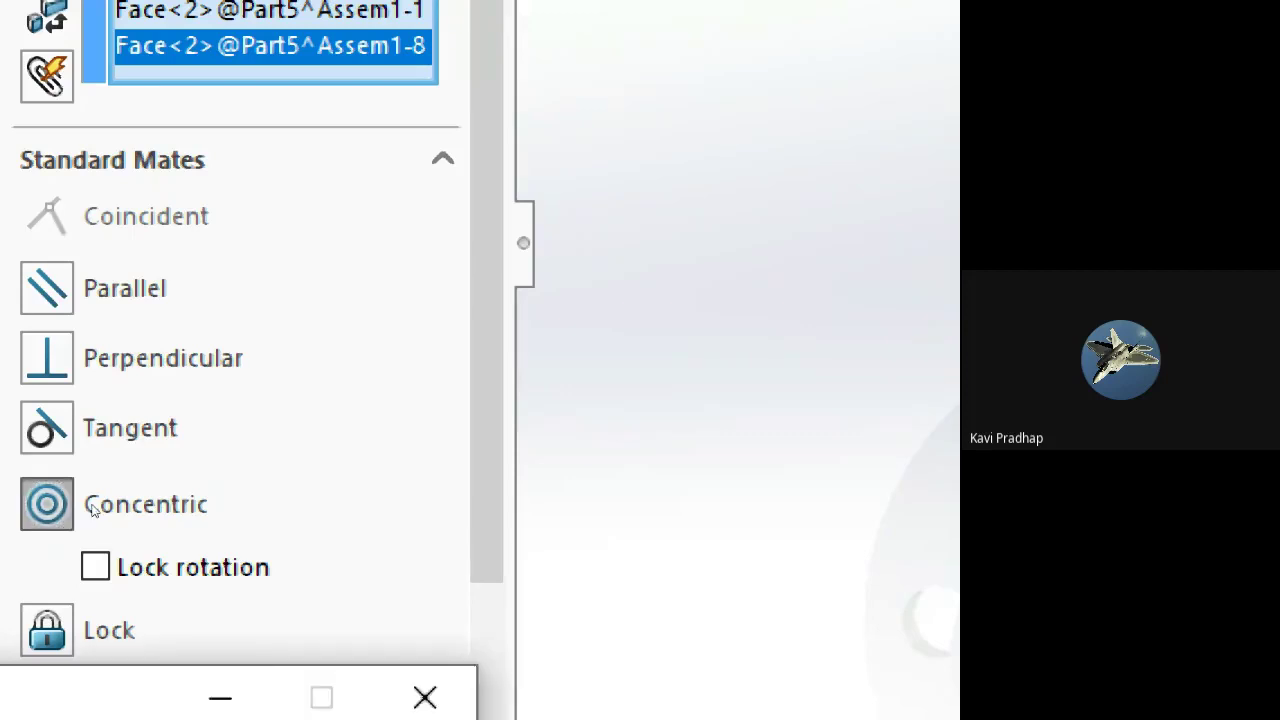
{"action": "left_click_drag", "start_coordinate": [23, 556], "coordinate": [283, 385]}
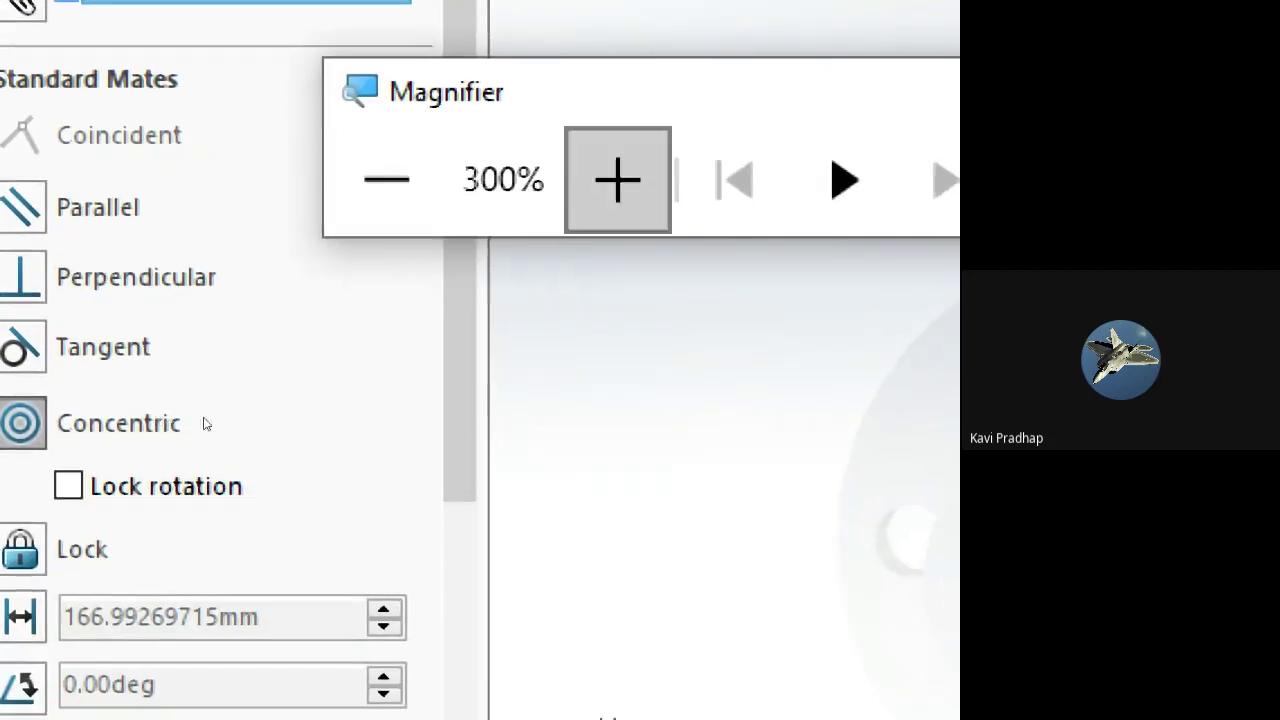
{"action": "left_click", "coordinate": [386, 179]}
{"action": "left_click", "coordinate": [386, 179]}
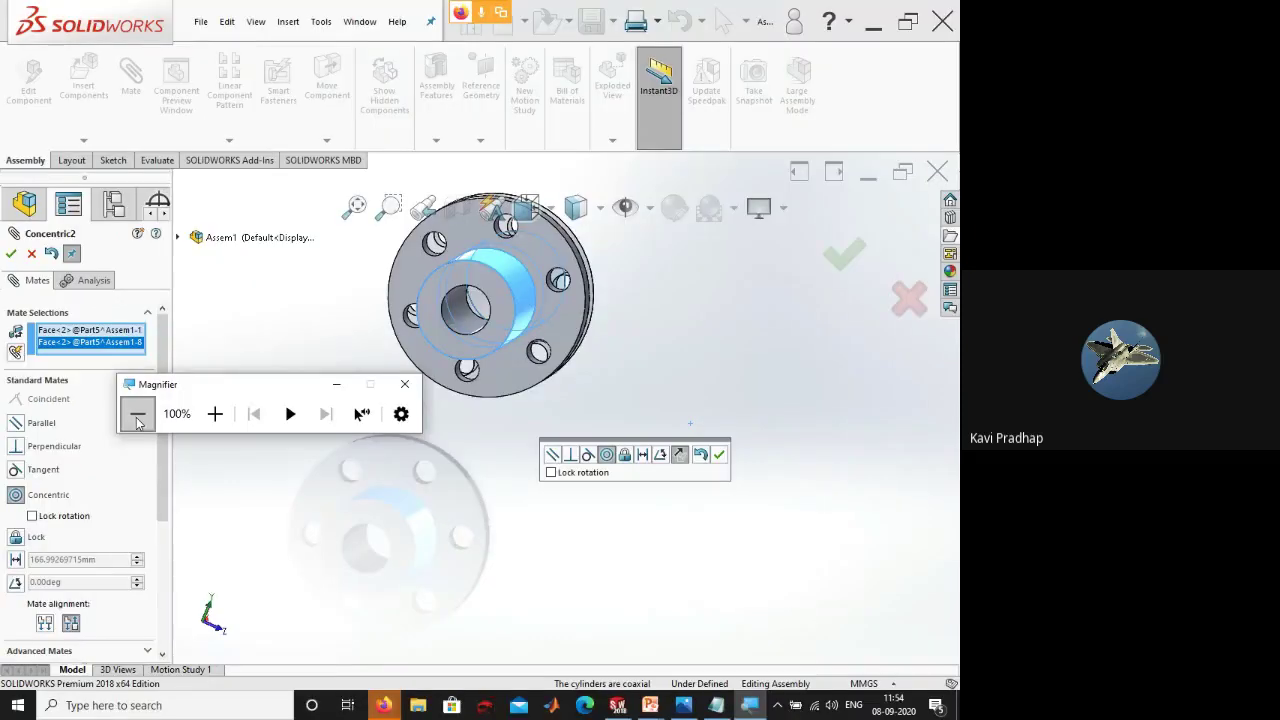
{"action": "left_click", "coordinate": [10, 254]}
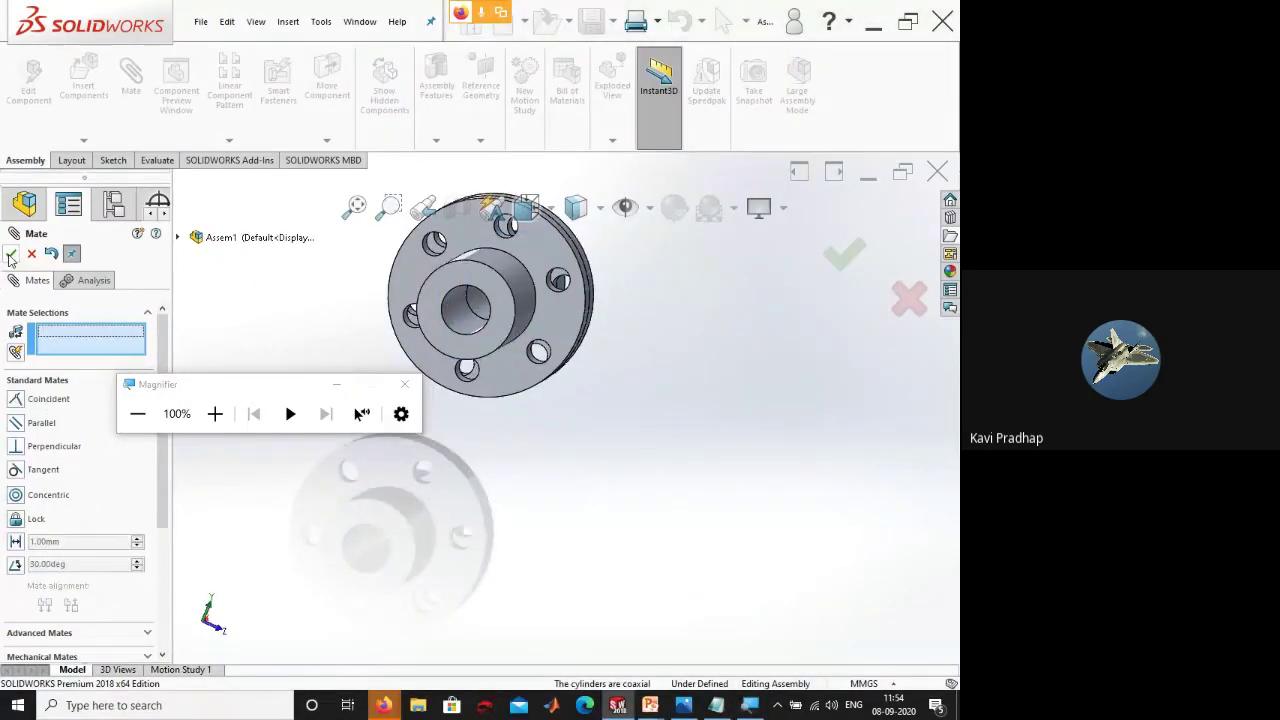
{"action": "left_click", "coordinate": [10, 254]}
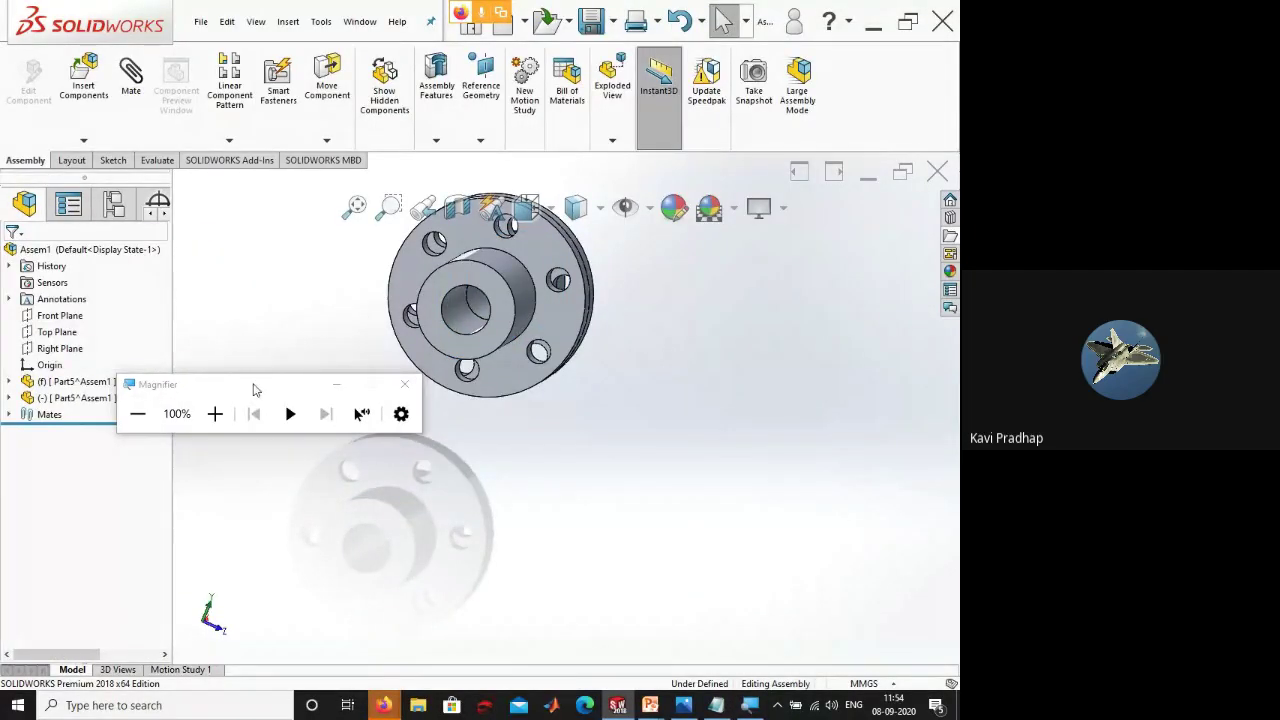
- Rotate the floating flanged part about the shared axis to check its remaining freedom relative to the fixed part
{"action": "left_click_drag", "start_coordinate": [255, 390], "coordinate": [445, 680]}
{"action": "middle_click_drag", "start_coordinate": [442, 465], "coordinate": [323, 466]}
{"action": "scroll", "coordinate": [451, 353], "scroll_direction": "down", "scroll_amount": 3}
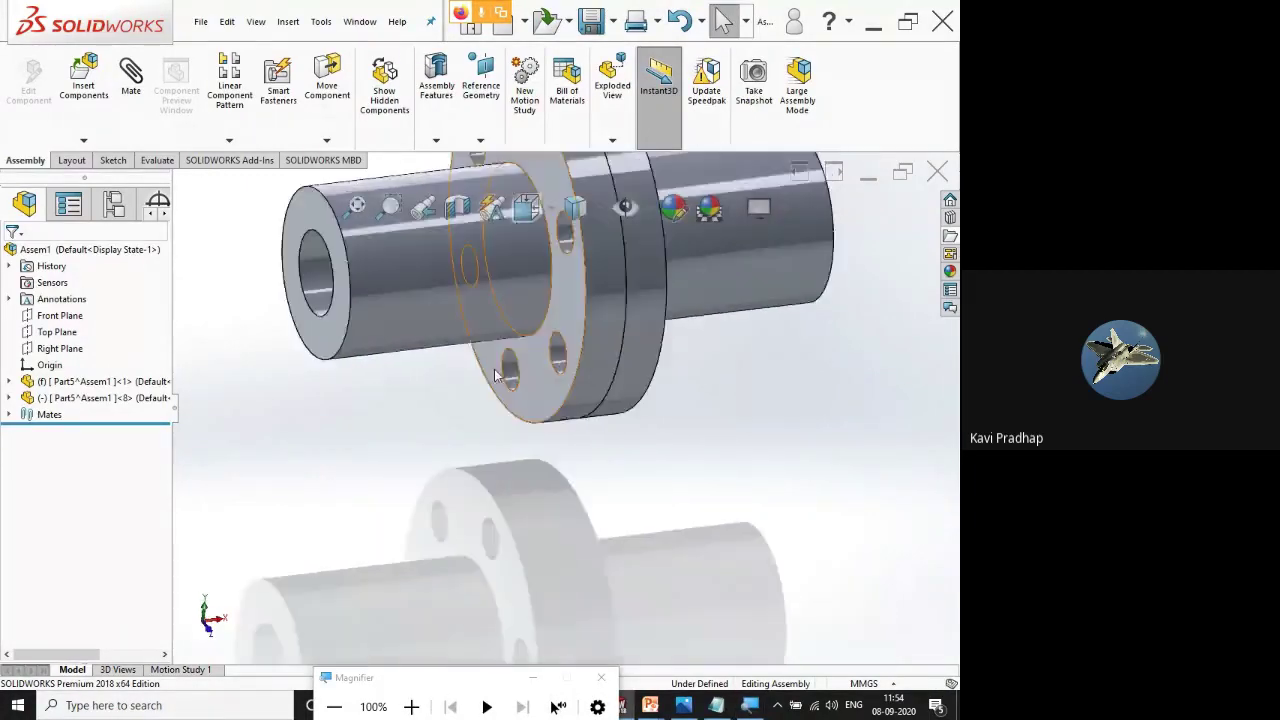
{"action": "middle_click_drag", "start_coordinate": [494, 374], "coordinate": [420, 280]}
{"action": "left_click", "coordinate": [404, 275]}
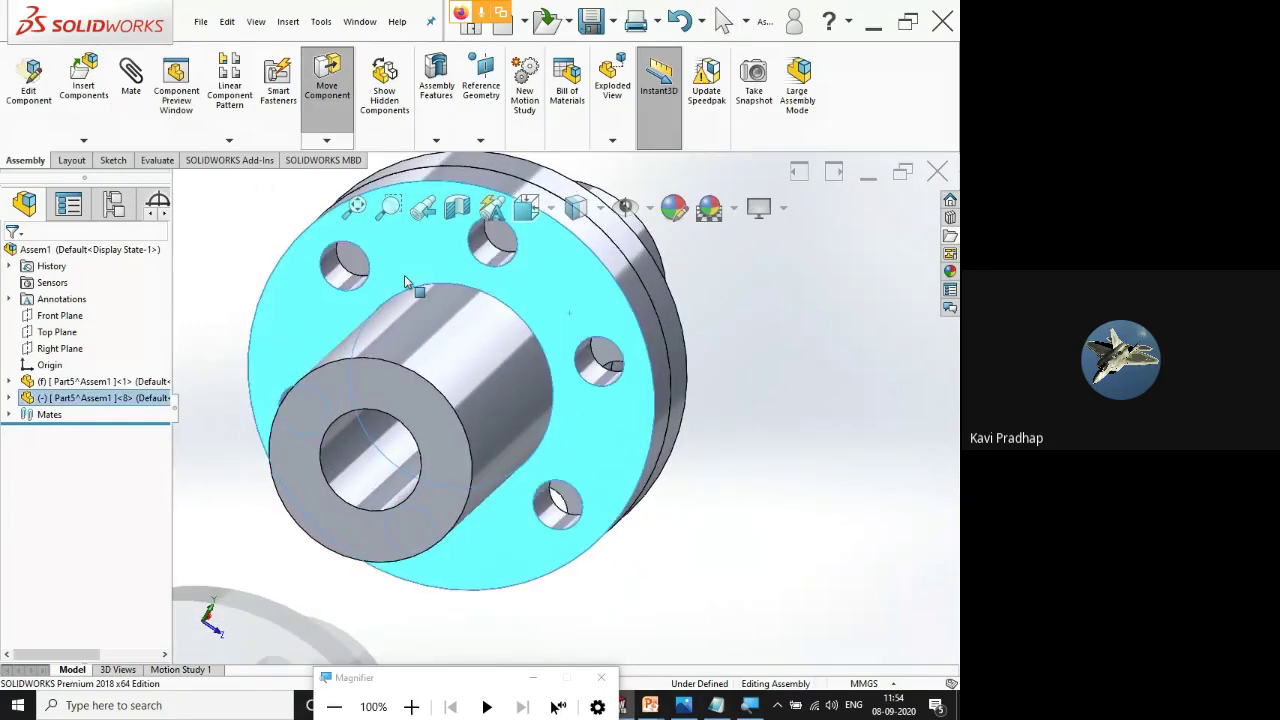
{"action": "left_click_drag", "start_coordinate": [404, 275], "coordinate": [276, 349]}
{"action": "left_click", "coordinate": [897, 532]}
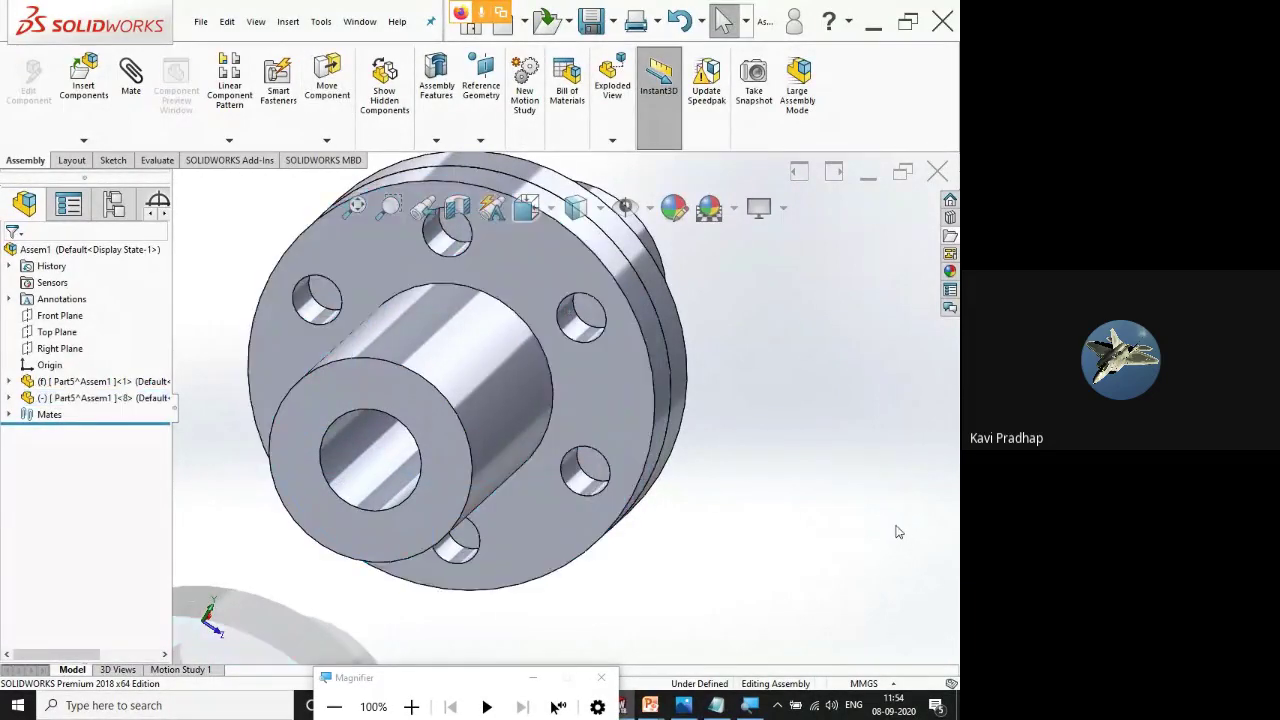
{"action": "middle_click_drag", "start_coordinate": [726, 576], "coordinate": [732, 530]}
{"action": "left_click_drag", "start_coordinate": [629, 454], "coordinate": [520, 335]}
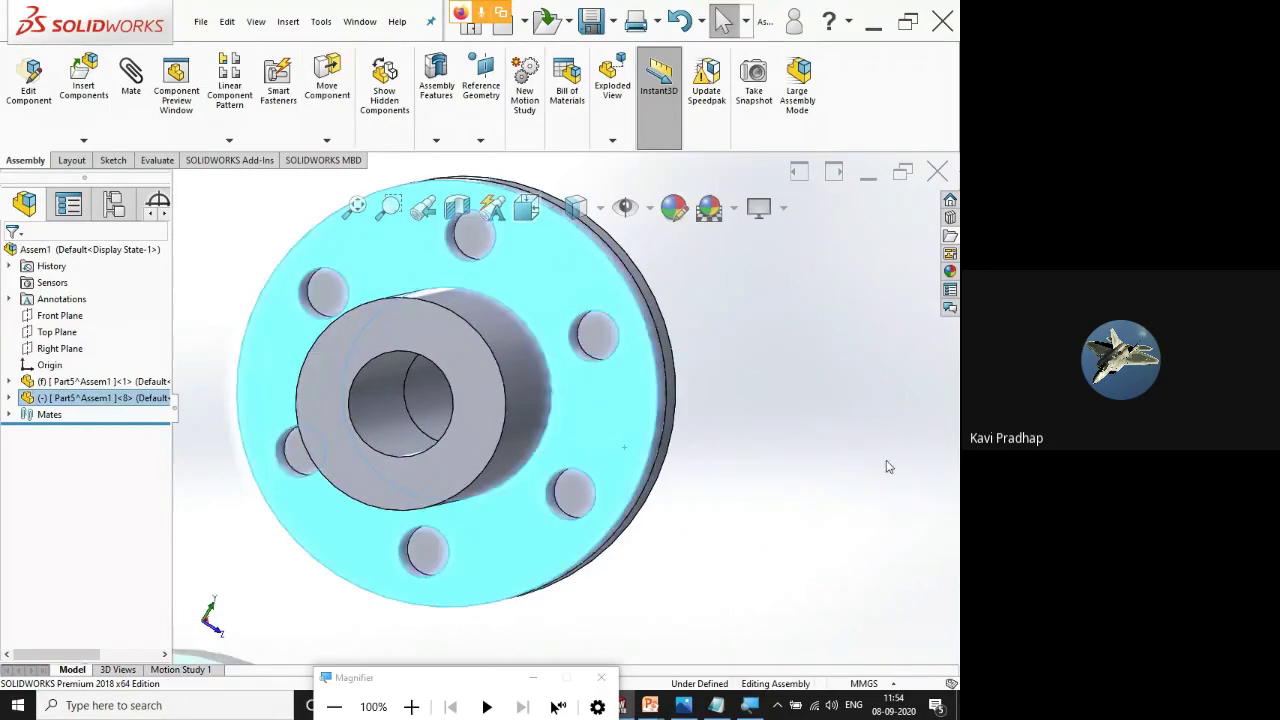
{"action": "middle_click_drag", "start_coordinate": [889, 467], "coordinate": [838, 512]}
{"action": "left_click", "coordinate": [836, 512]}
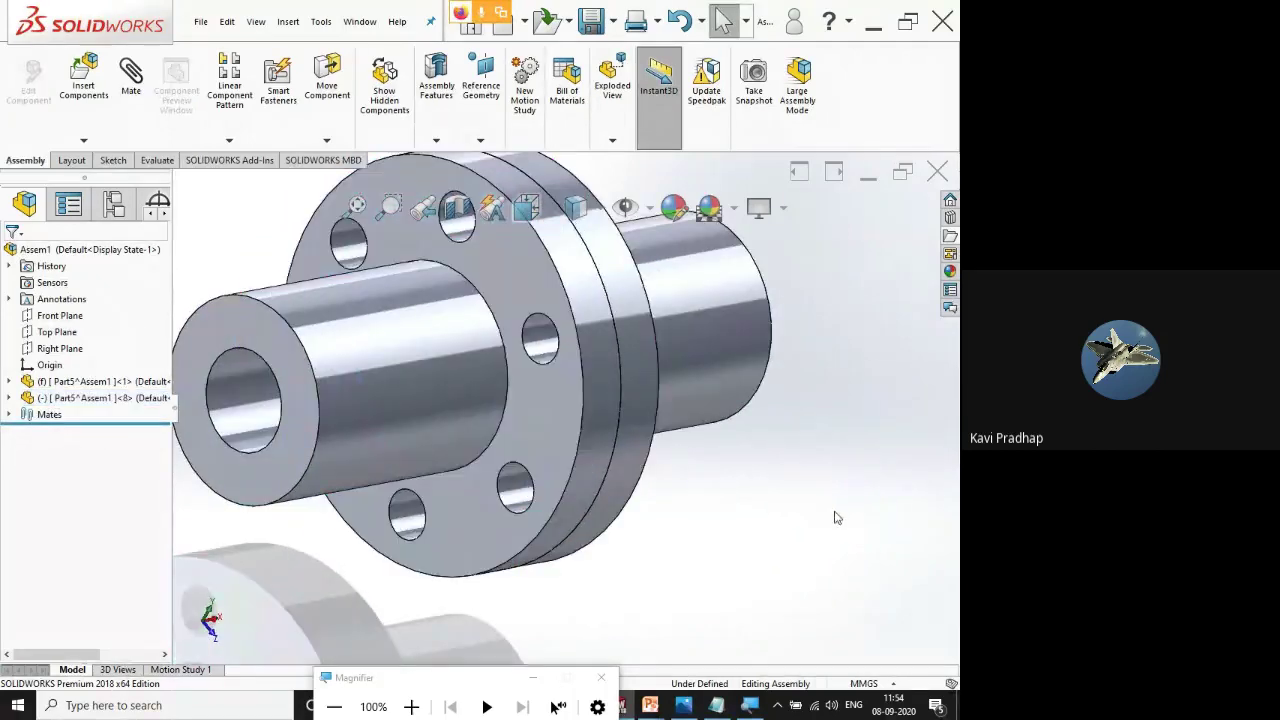
- Add a concentric mate between a bolt hole of the floating flange and the matching hole of the fixed flange, then finish mating
{"action": "left_click", "coordinate": [148, 110]}
{"action": "scroll", "coordinate": [544, 352], "scroll_direction": "down", "scroll_amount": 3}
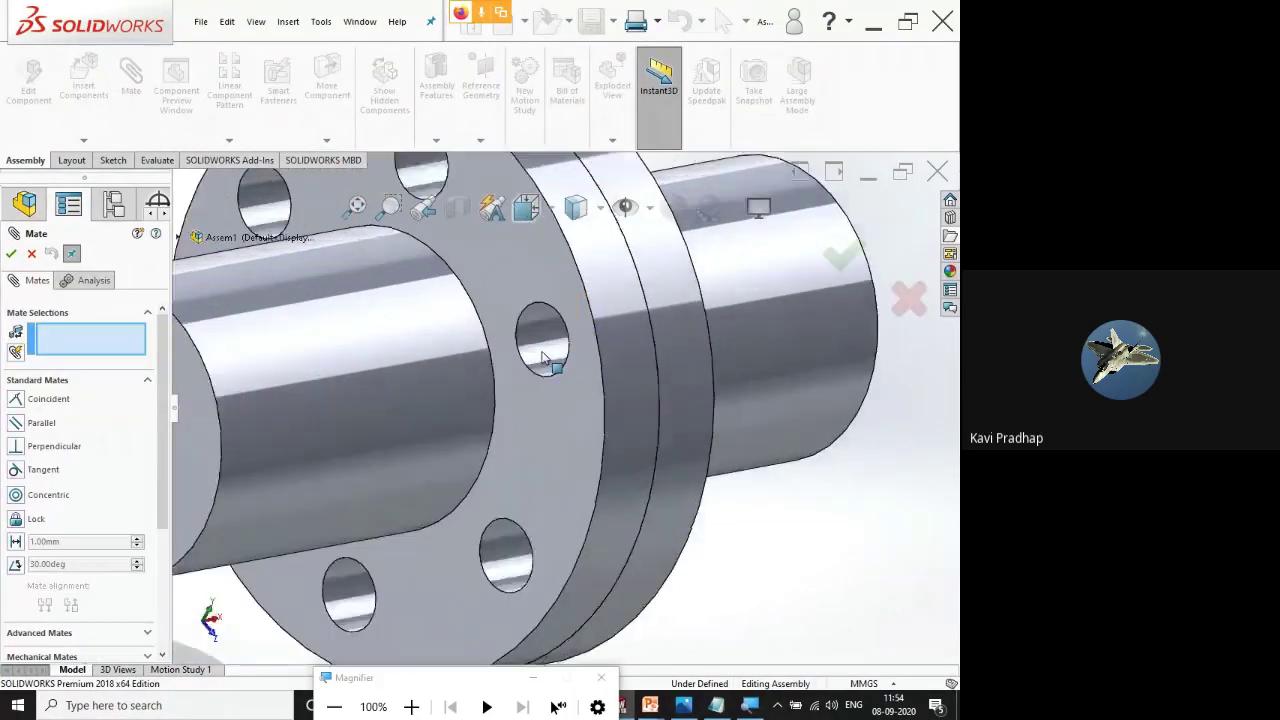
{"action": "left_click", "coordinate": [537, 347]}
{"action": "scroll", "coordinate": [567, 391], "scroll_direction": "up", "scroll_amount": 3}
{"action": "middle_click_drag", "start_coordinate": [567, 391], "coordinate": [523, 437]}
{"action": "scroll", "coordinate": [605, 416], "scroll_direction": "down", "scroll_amount": 3}
{"action": "left_click", "coordinate": [607, 420]}
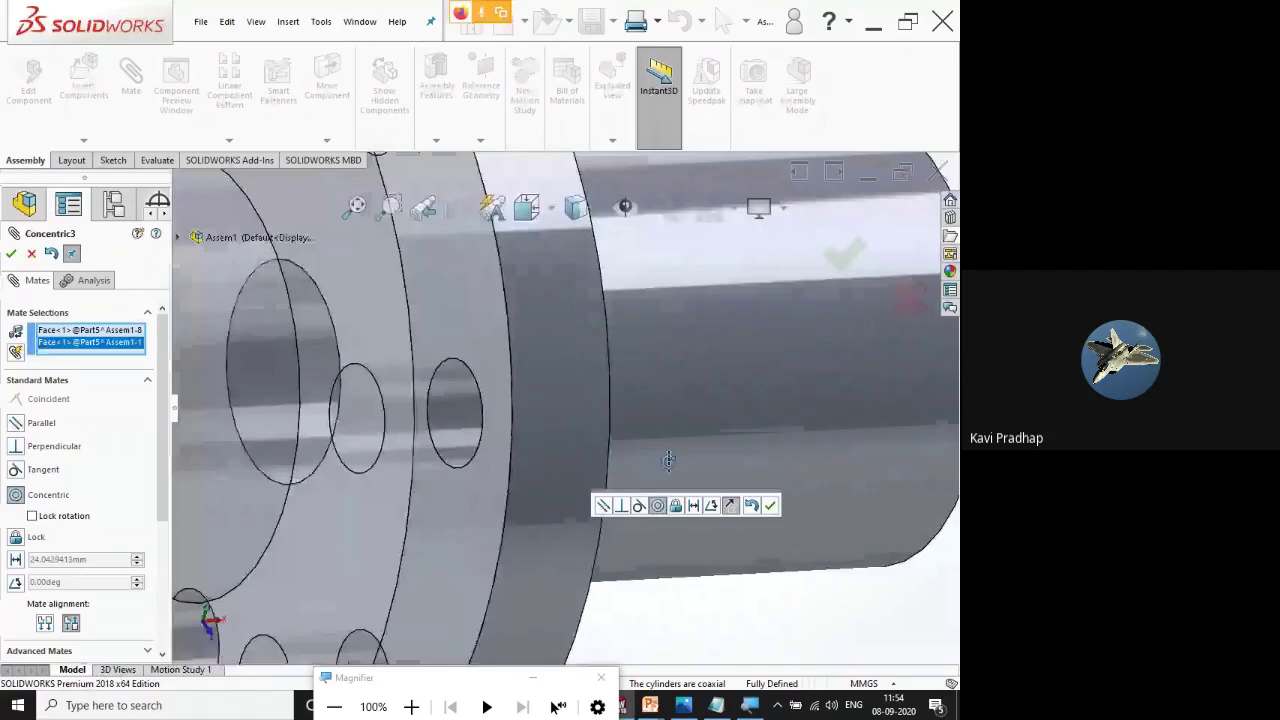
{"action": "middle_click_drag", "start_coordinate": [669, 461], "coordinate": [714, 452]}
{"action": "scroll", "coordinate": [714, 452], "scroll_direction": "up", "scroll_amount": 3}
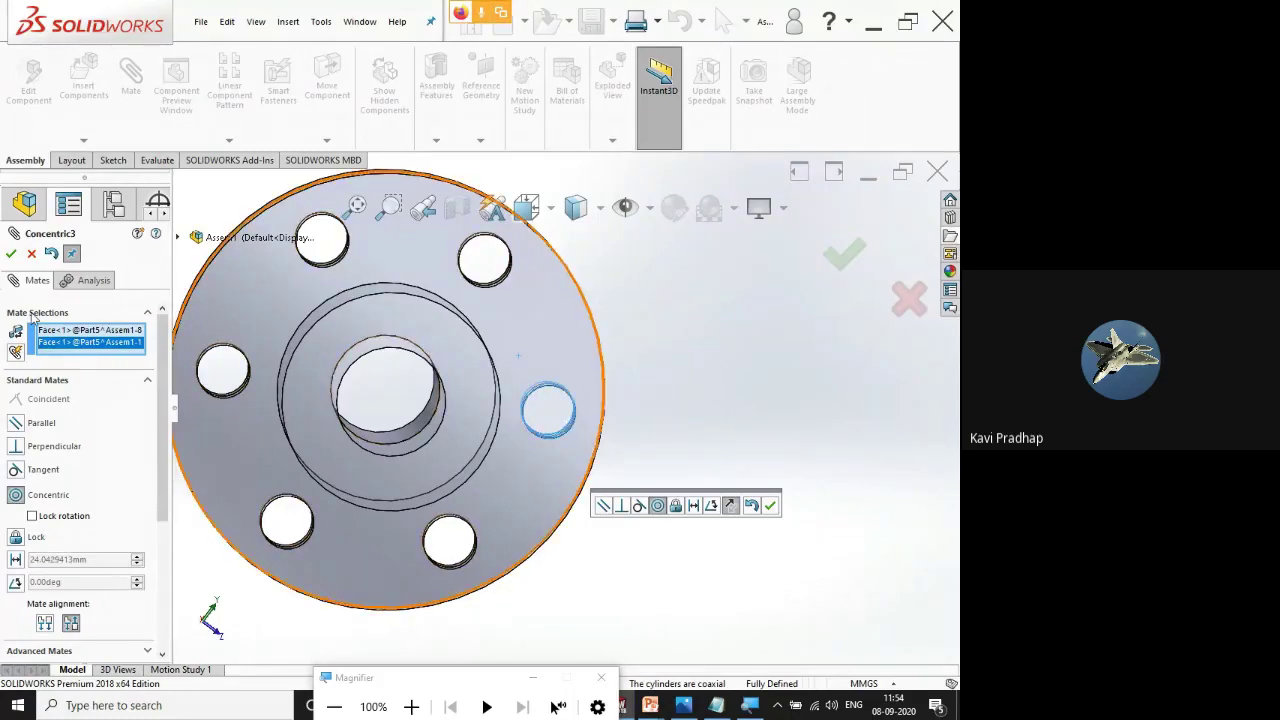
{"action": "left_click", "coordinate": [12, 254]}
{"action": "left_click", "coordinate": [12, 254]}
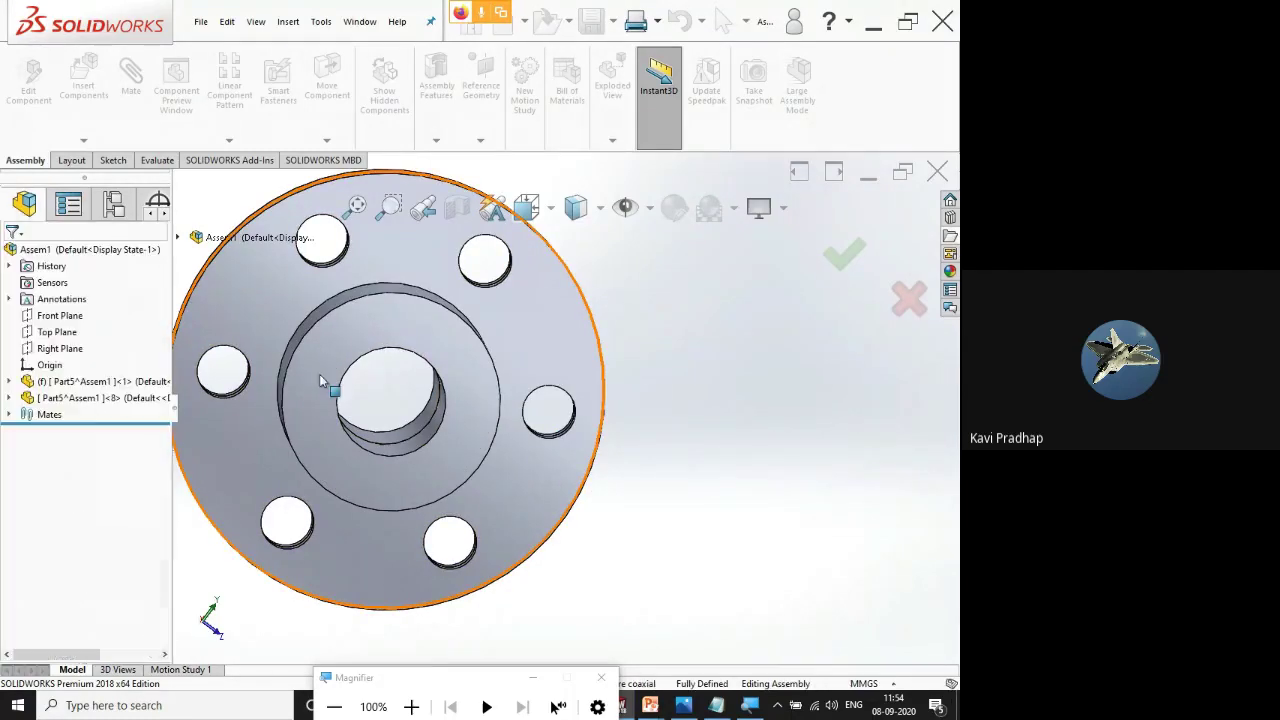
- Examine the two component entries in the assembly tree and the bolt hole alignment from both sides of the flanges
{"action": "mouse_move", "coordinate": [663, 452]}
{"action": "middle_mouse_down"}
{"action": "mouse_move", "coordinate": [743, 491]}
{"action": "mouse_move", "coordinate": [586, 541]}
{"action": "mouse_move", "coordinate": [474, 463]}
{"action": "mouse_move", "coordinate": [625, 390]}
{"action": "mouse_move", "coordinate": [663, 486]}
{"action": "mouse_move", "coordinate": [660, 470]}
{"action": "middle_mouse_up"}
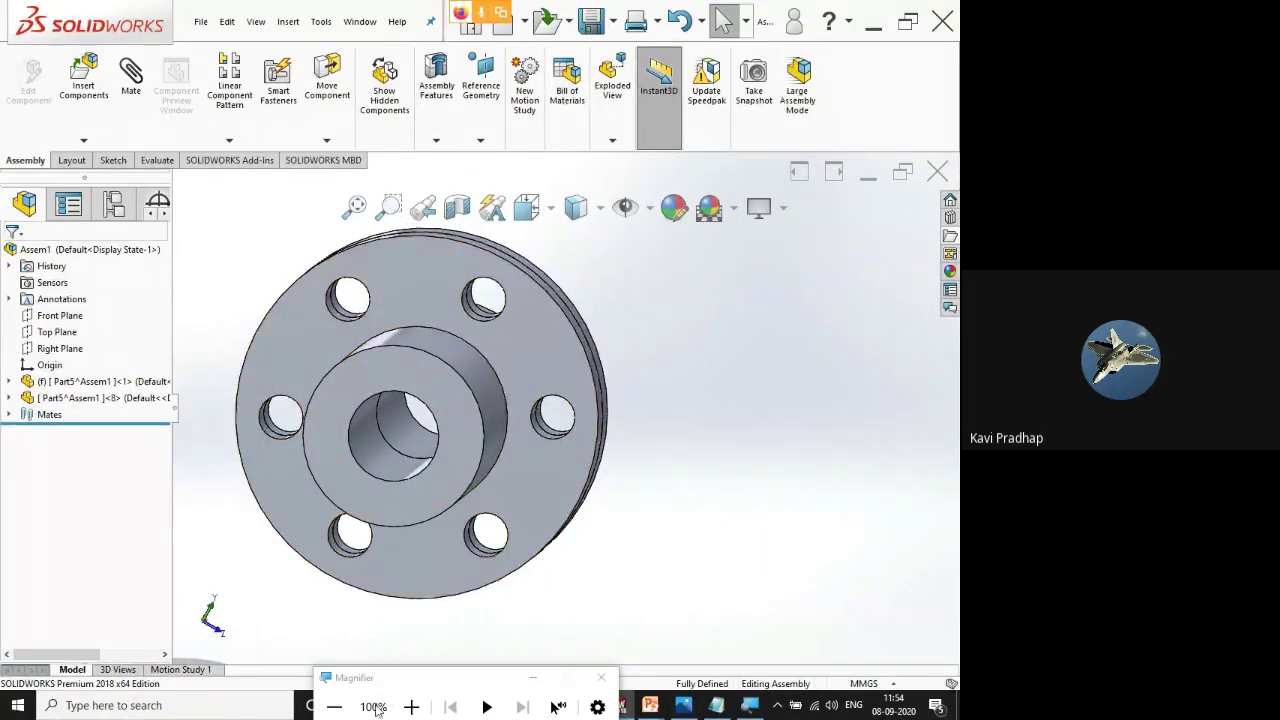
{"action": "left_click", "coordinate": [411, 707]}
{"action": "left_click", "coordinate": [411, 707]}
{"action": "left_click_drag", "start_coordinate": [372, 660], "coordinate": [2, 427]}
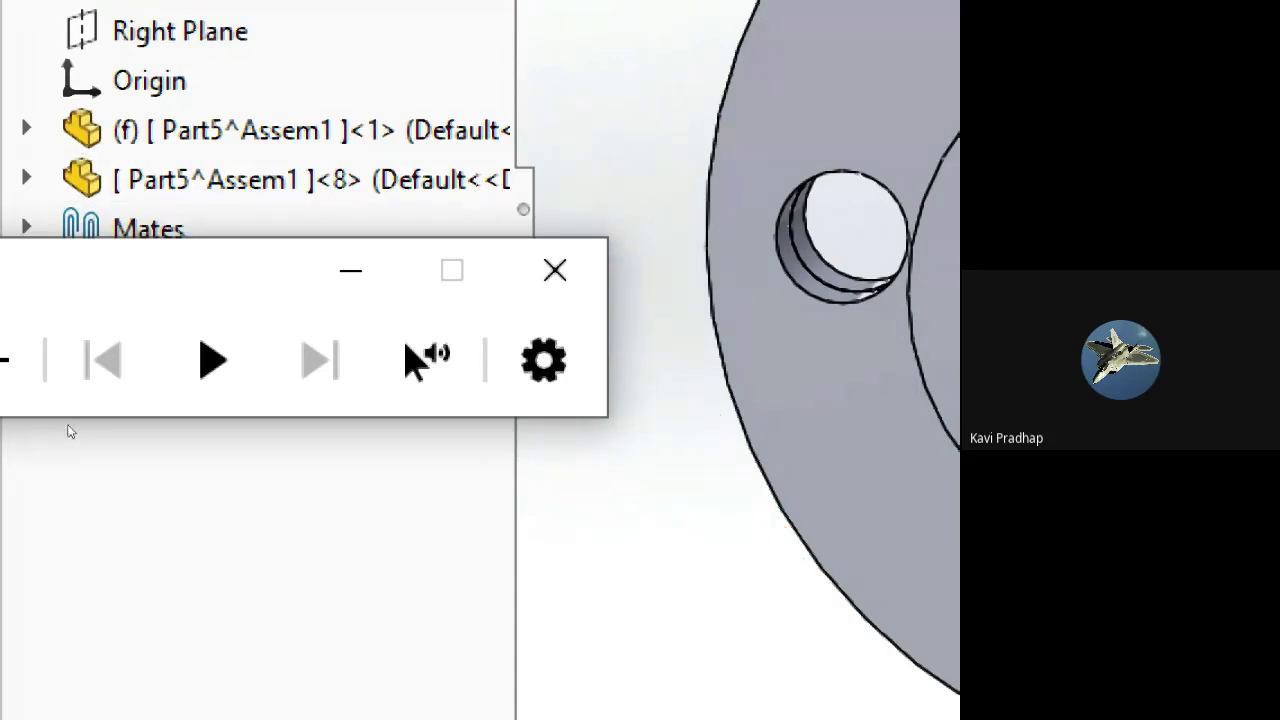
{"action": "left_click", "coordinate": [110, 445]}
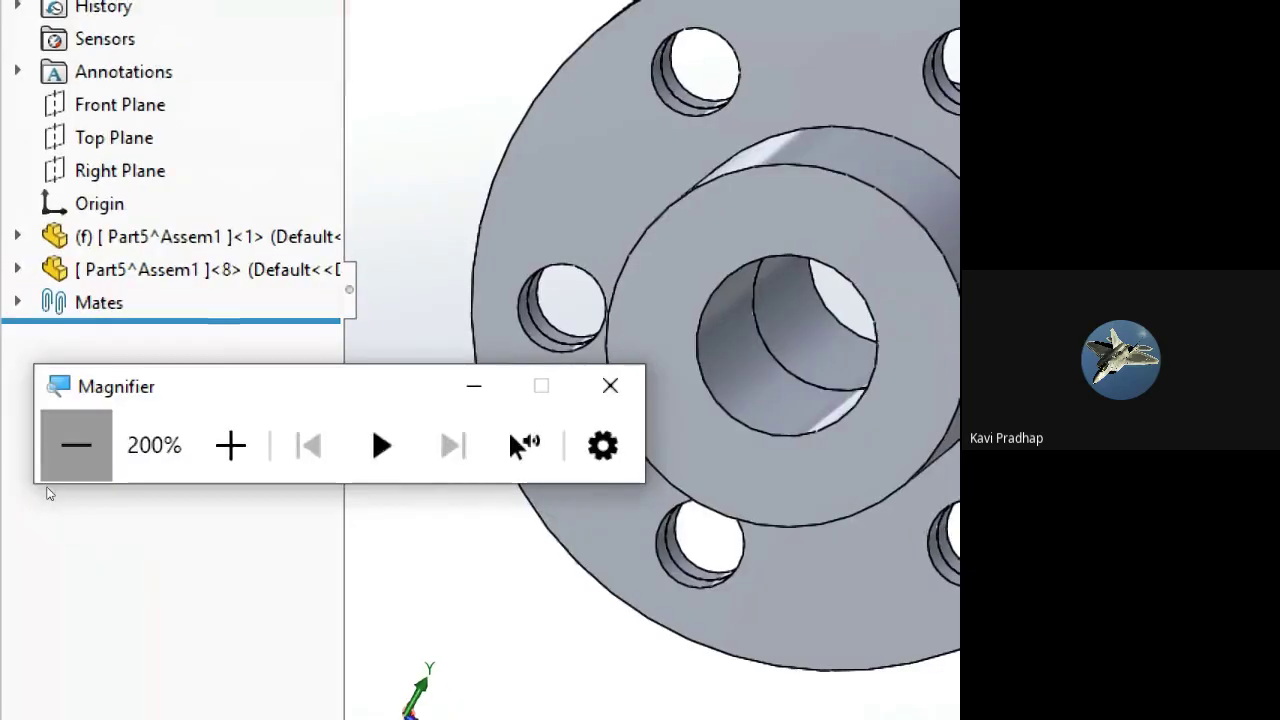
{"action": "left_click", "coordinate": [52, 476]}
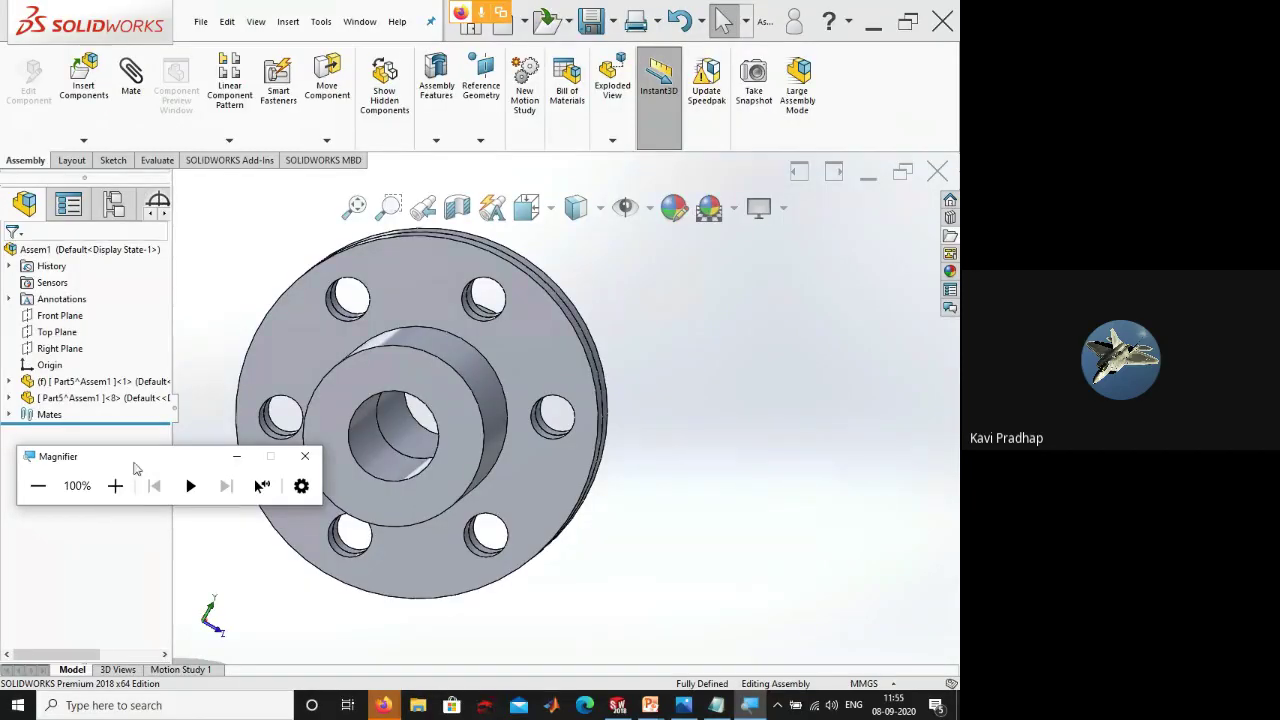
{"action": "left_click_drag", "start_coordinate": [150, 463], "coordinate": [264, 708]}
{"action": "middle_click_drag", "start_coordinate": [695, 554], "coordinate": [615, 594]}
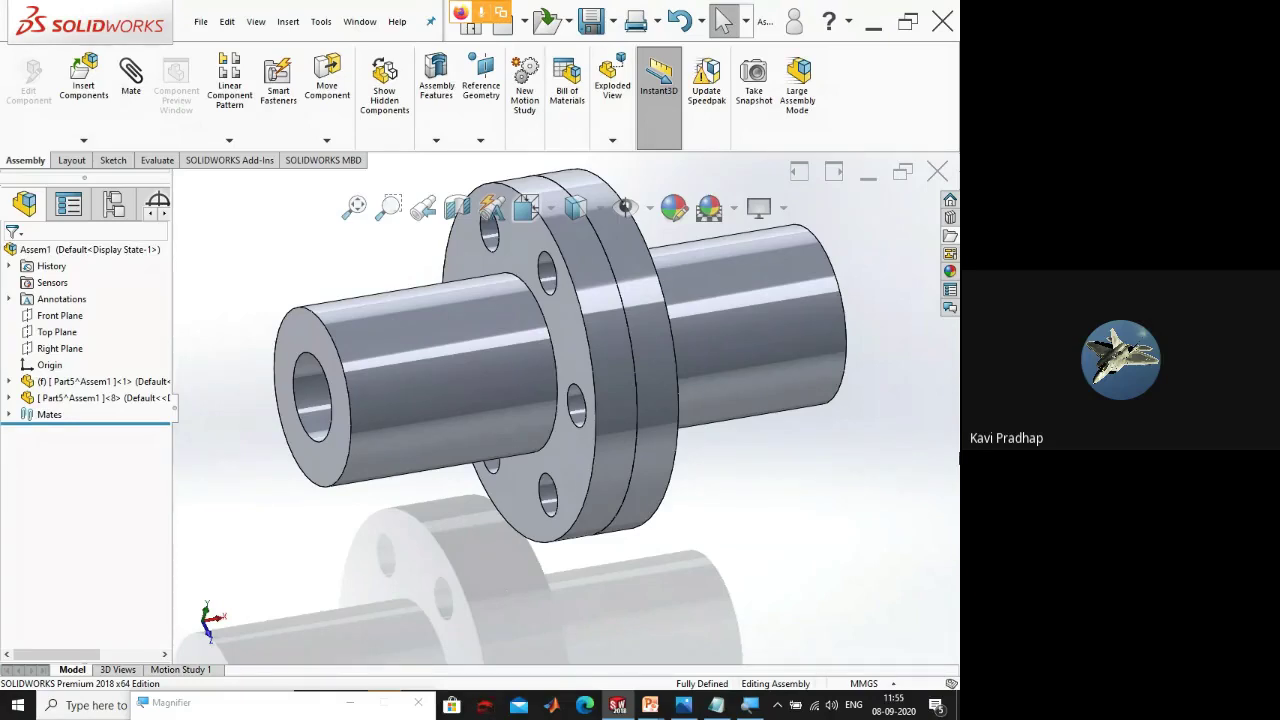
- Add in the Toolbox from the Design Library and browse the hardware categories of the ISO standard
{"action": "left_click", "coordinate": [950, 218]}
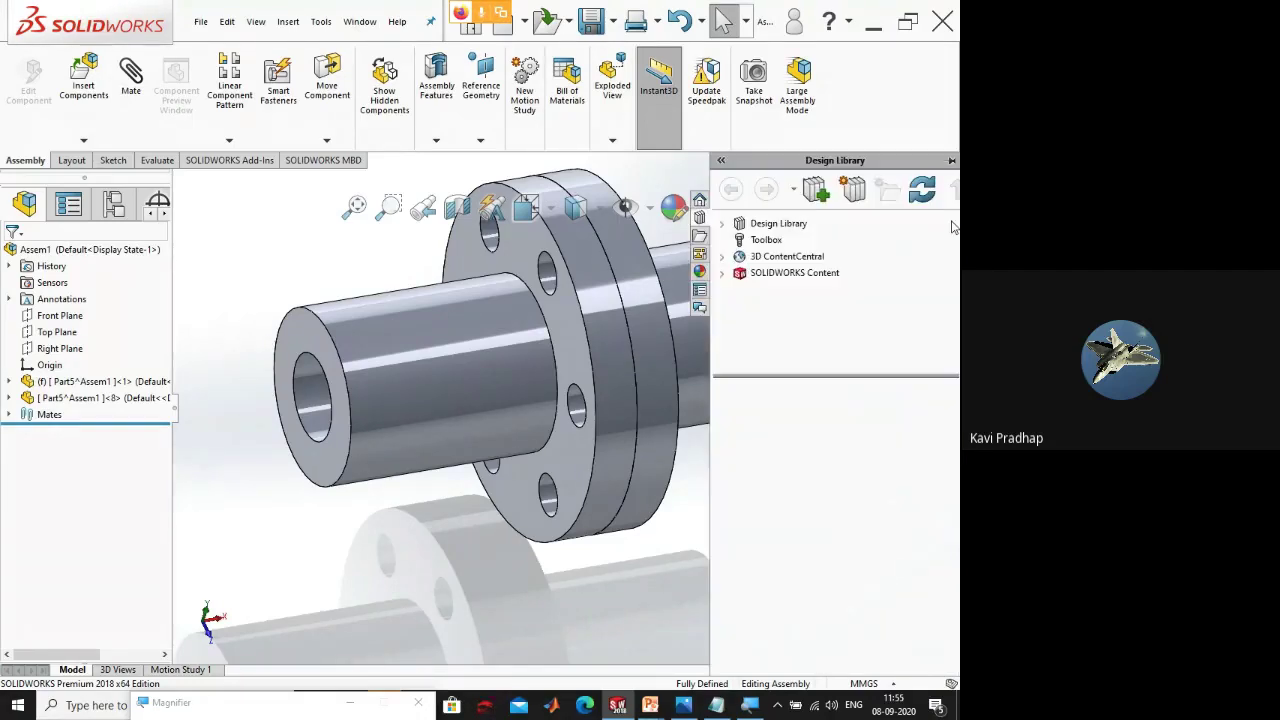
{"action": "left_click", "coordinate": [775, 243]}
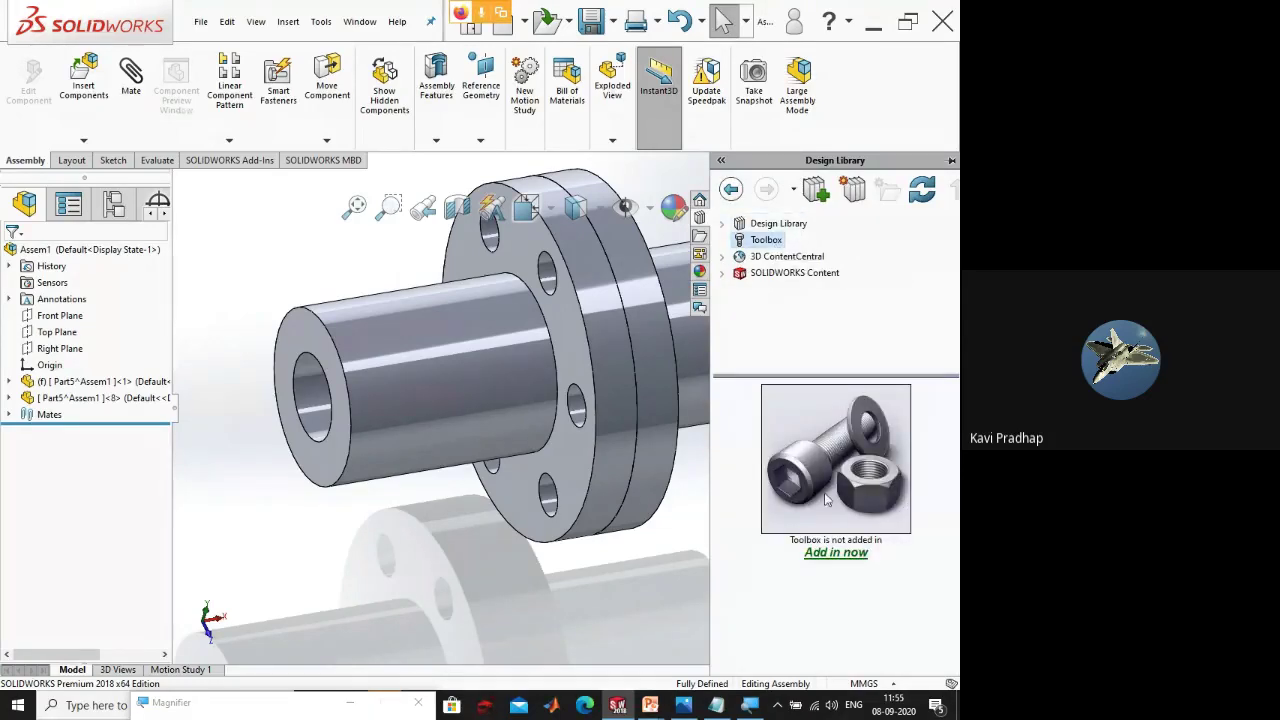
{"action": "left_click", "coordinate": [835, 554]}
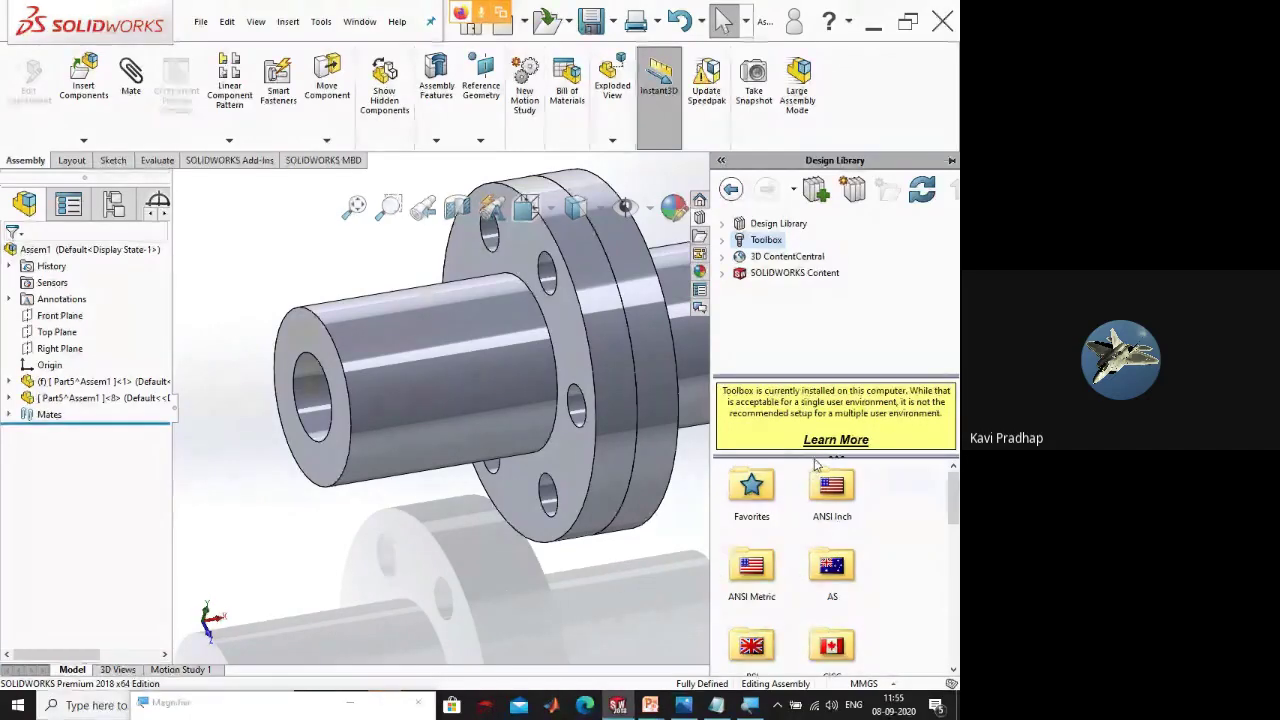
{"action": "left_click_drag", "start_coordinate": [952, 492], "coordinate": [861, 554]}
{"action": "double_click", "coordinate": [845, 550]}
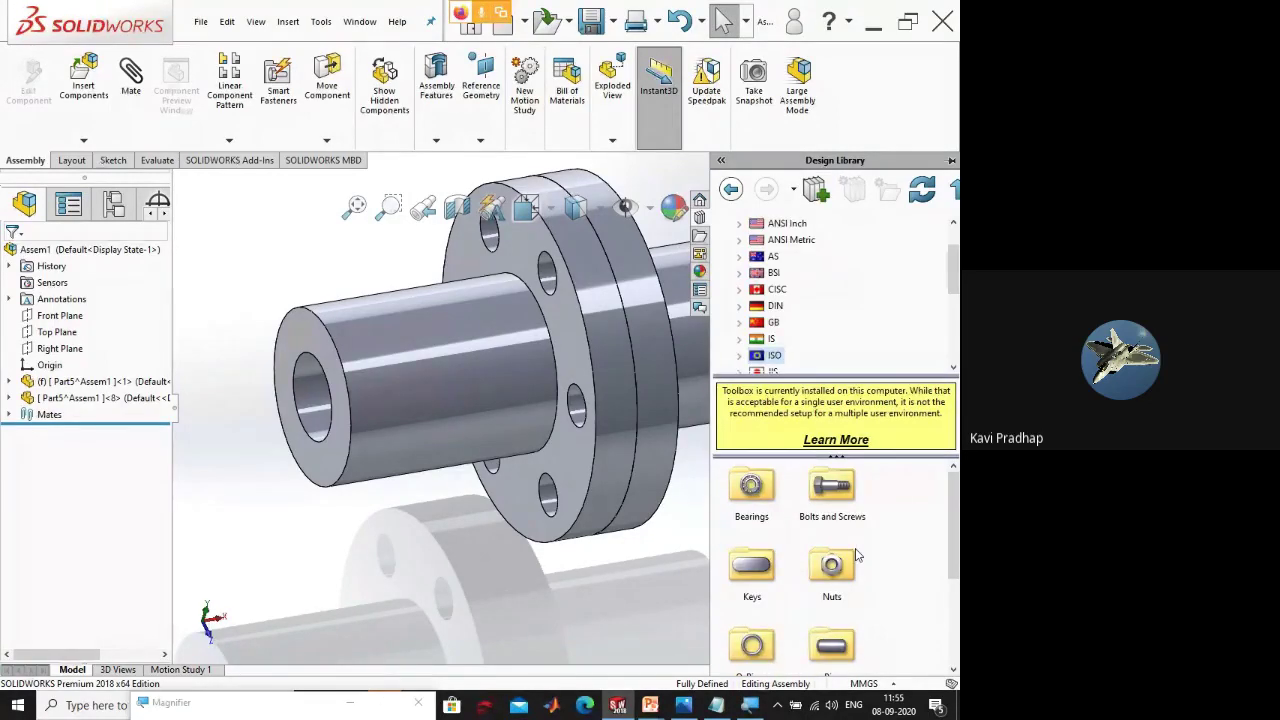
{"action": "scroll", "coordinate": [823, 609], "scroll_direction": "down", "scroll_amount": 2}
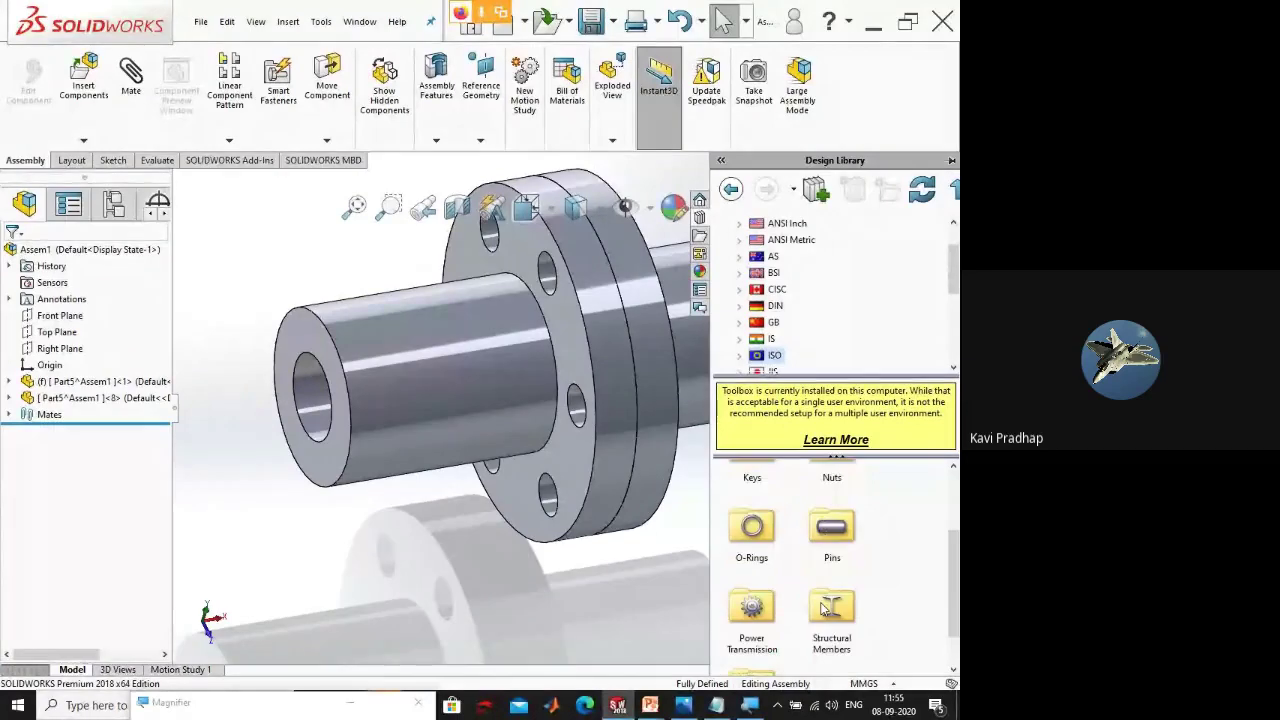
{"action": "scroll", "coordinate": [790, 626], "scroll_direction": "down", "scroll_amount": 1}
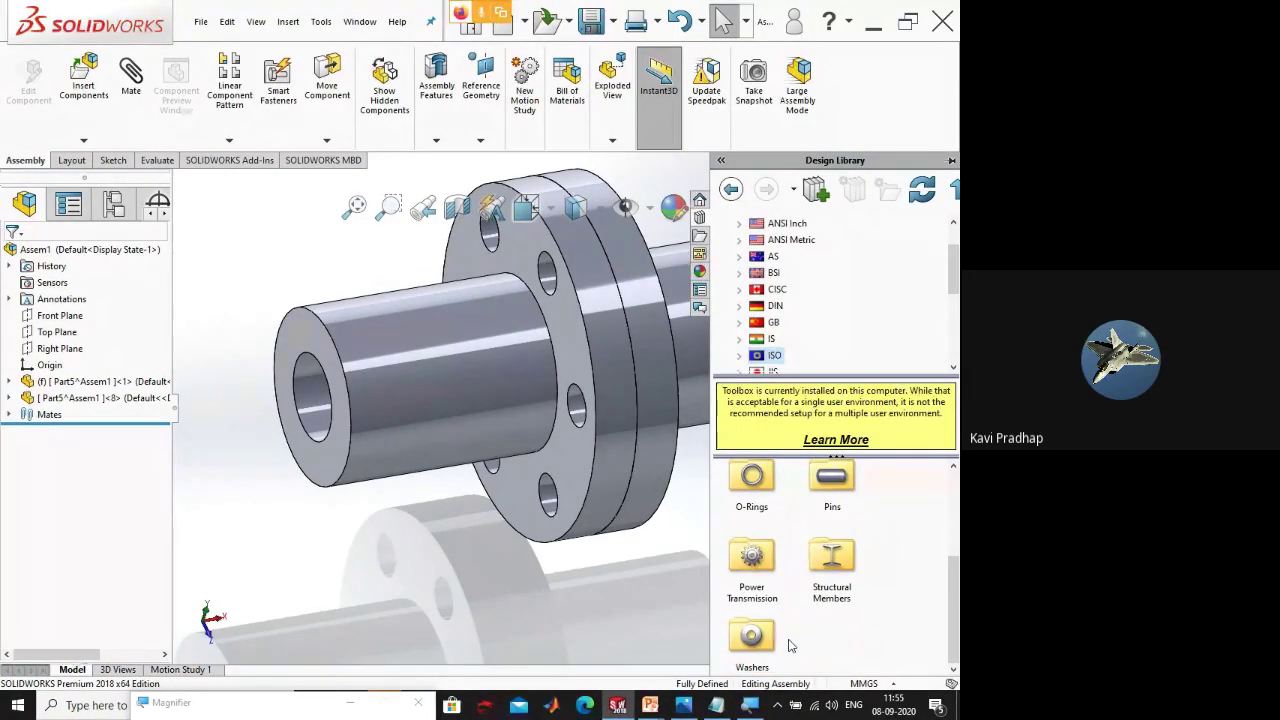
{"action": "scroll", "coordinate": [790, 640], "scroll_direction": "up", "scroll_amount": 3}
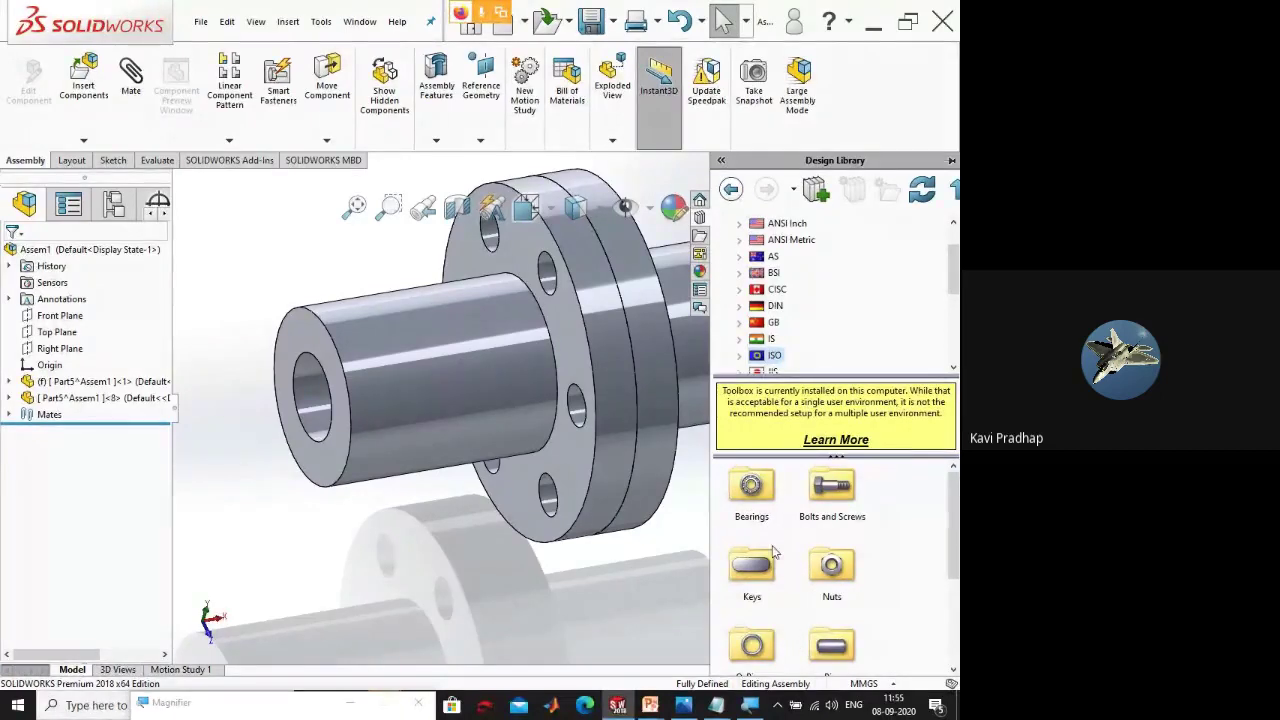
{"action": "left_click", "coordinate": [440, 564]}
- Insert Smart Fasteners into the six tap drill holes of the mated flanges by picking one bolt hole
{"action": "scroll", "coordinate": [460, 562], "scroll_direction": "up", "scroll_amount": 4}
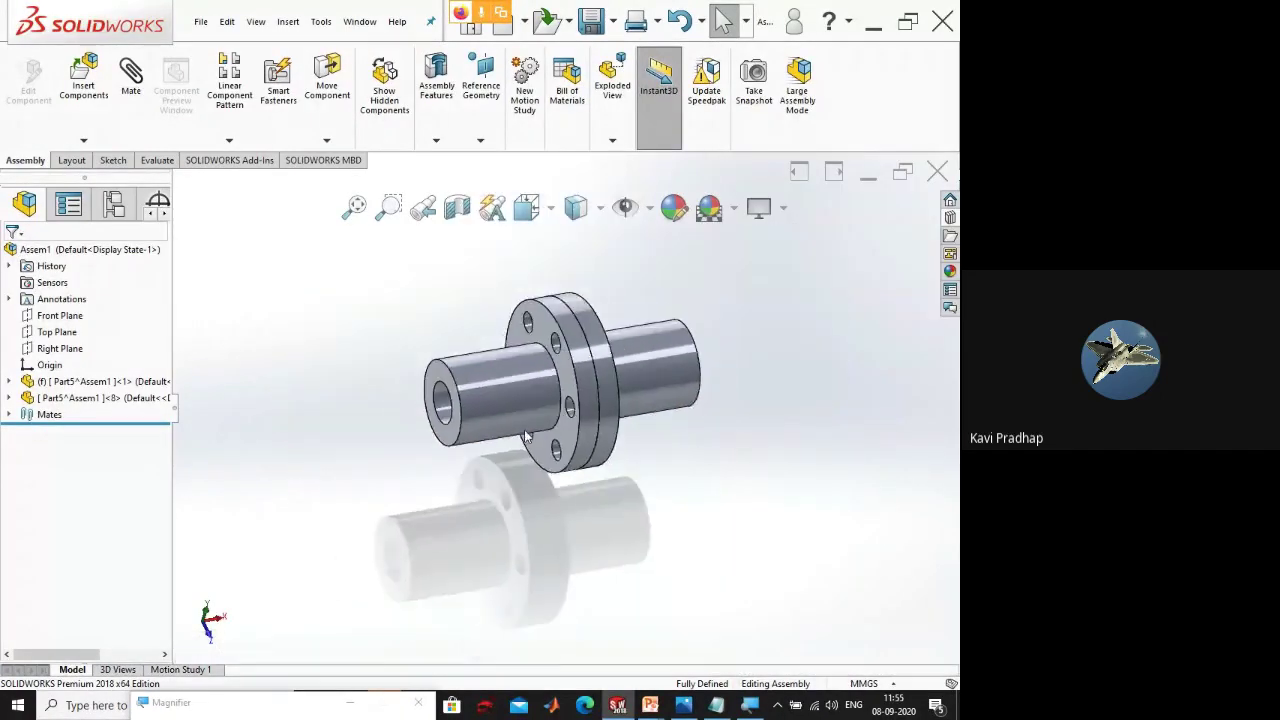
{"action": "scroll", "coordinate": [556, 358], "scroll_direction": "down", "scroll_amount": 3}
{"action": "scroll", "coordinate": [558, 345], "scroll_direction": "down", "scroll_amount": 3}
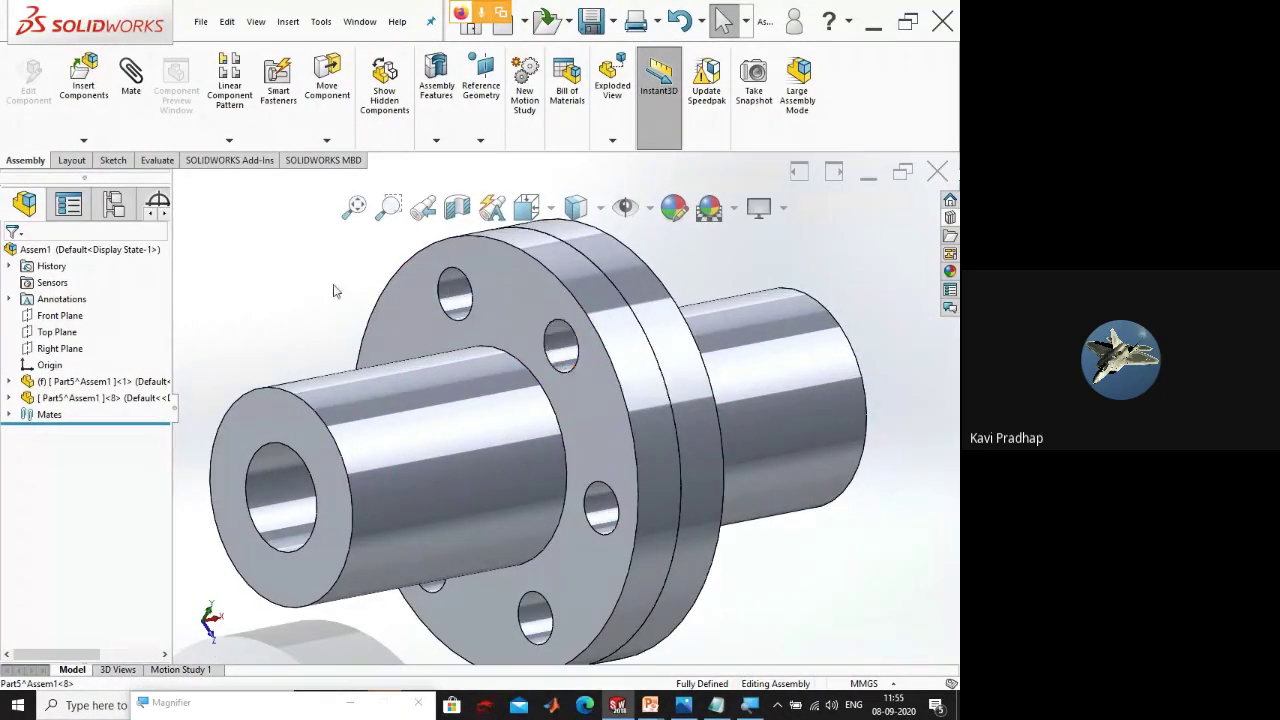
{"action": "left_click", "coordinate": [276, 88]}
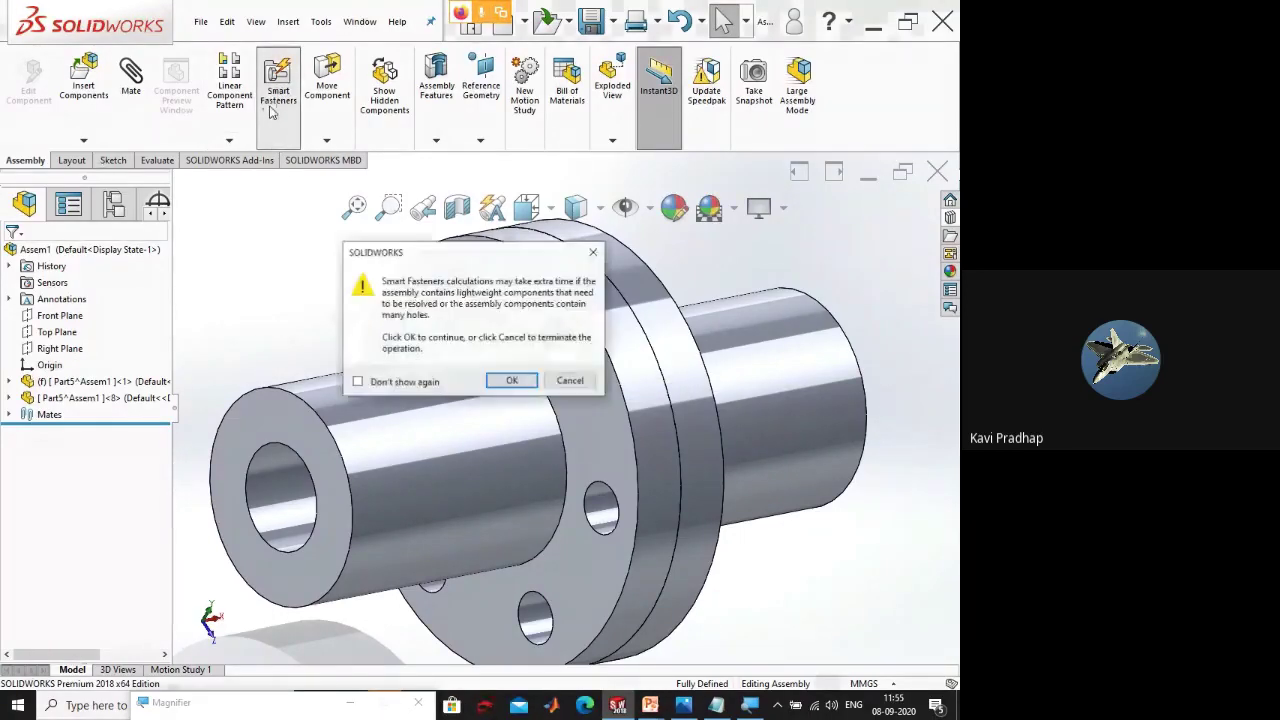
{"action": "left_click", "coordinate": [511, 381]}
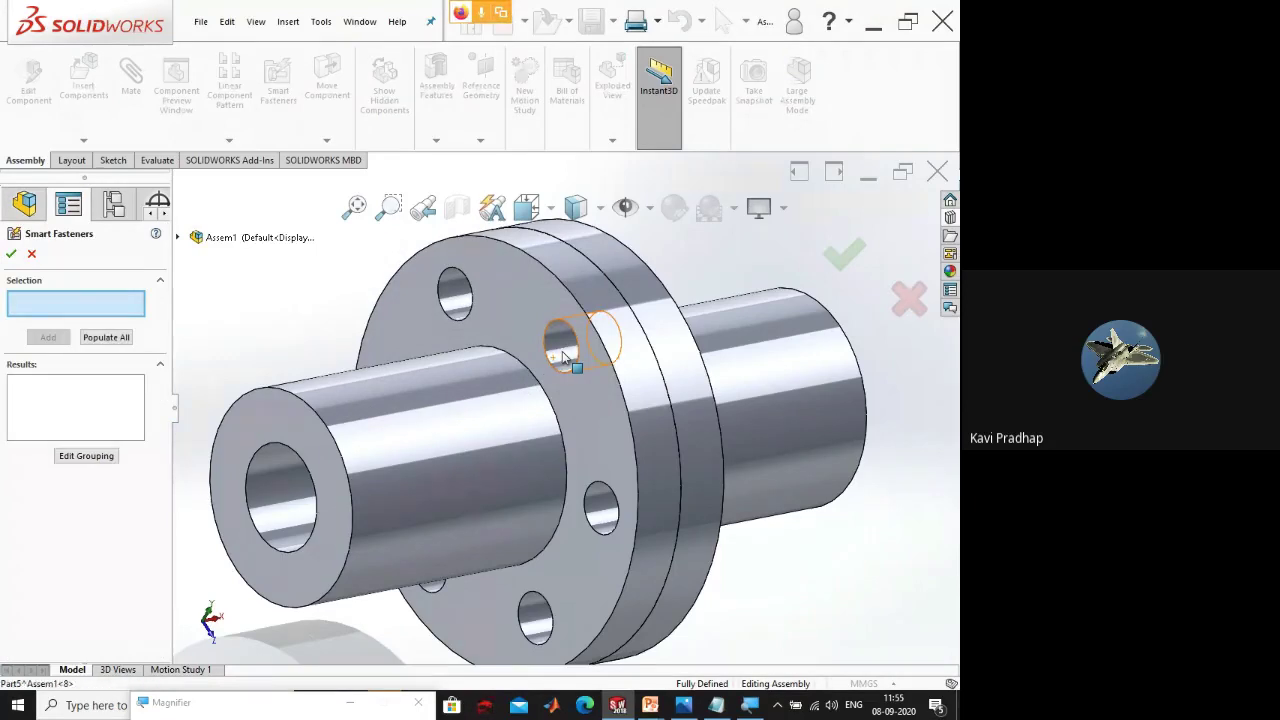
{"action": "left_click", "coordinate": [562, 351]}
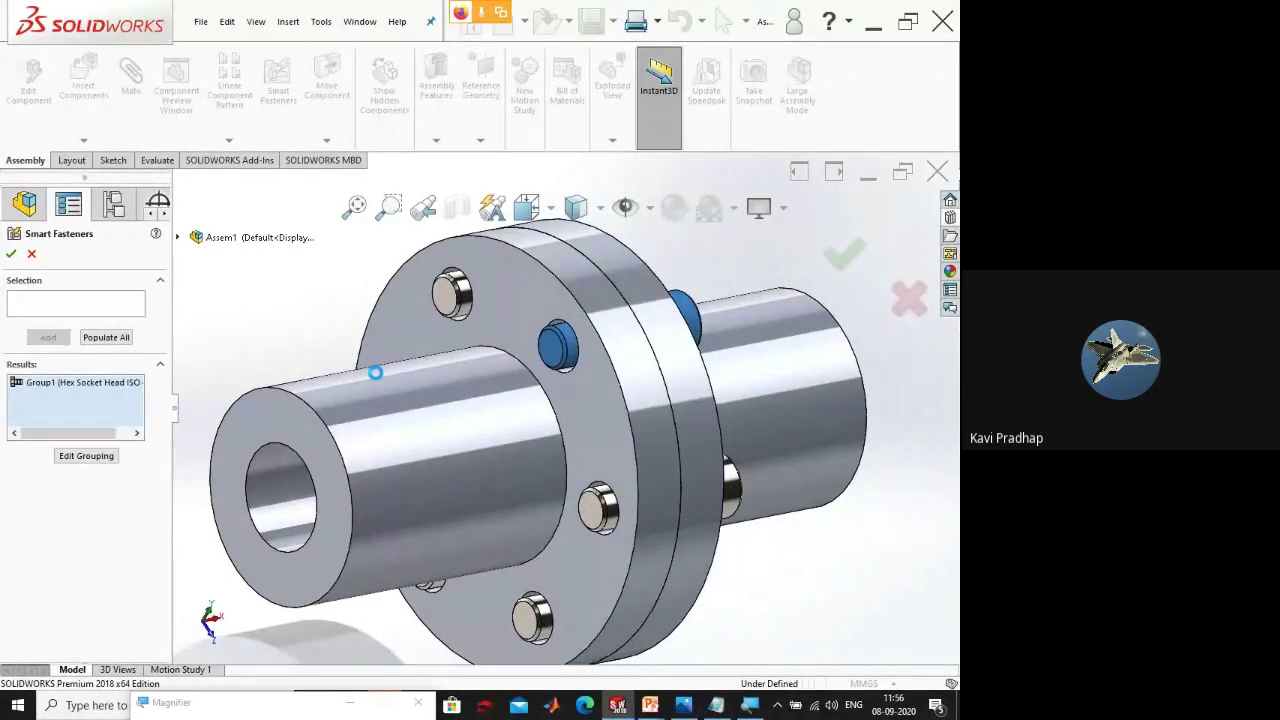
- Examine the inserted socket head screws from both sides of the flanges and review the available fastener sizes
{"action": "middle_click_drag", "start_coordinate": [376, 373], "coordinate": [374, 371]}
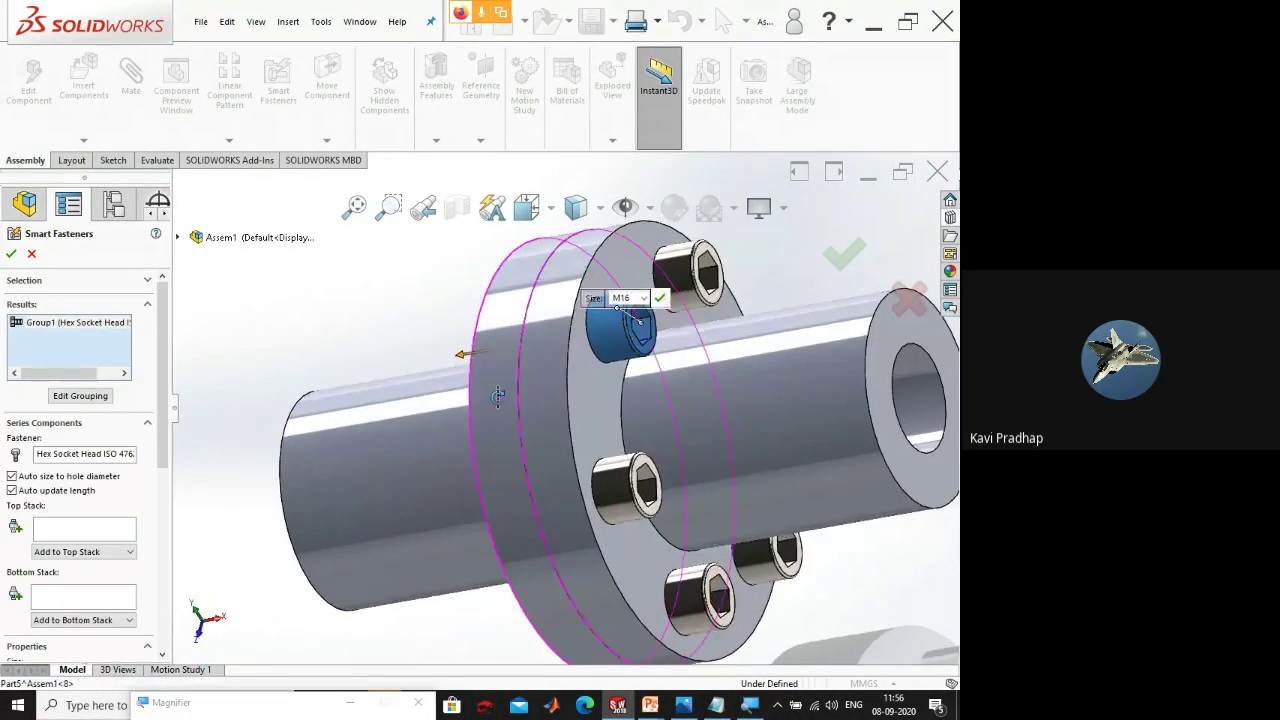
{"action": "middle_click_drag", "start_coordinate": [499, 396], "coordinate": [572, 369]}
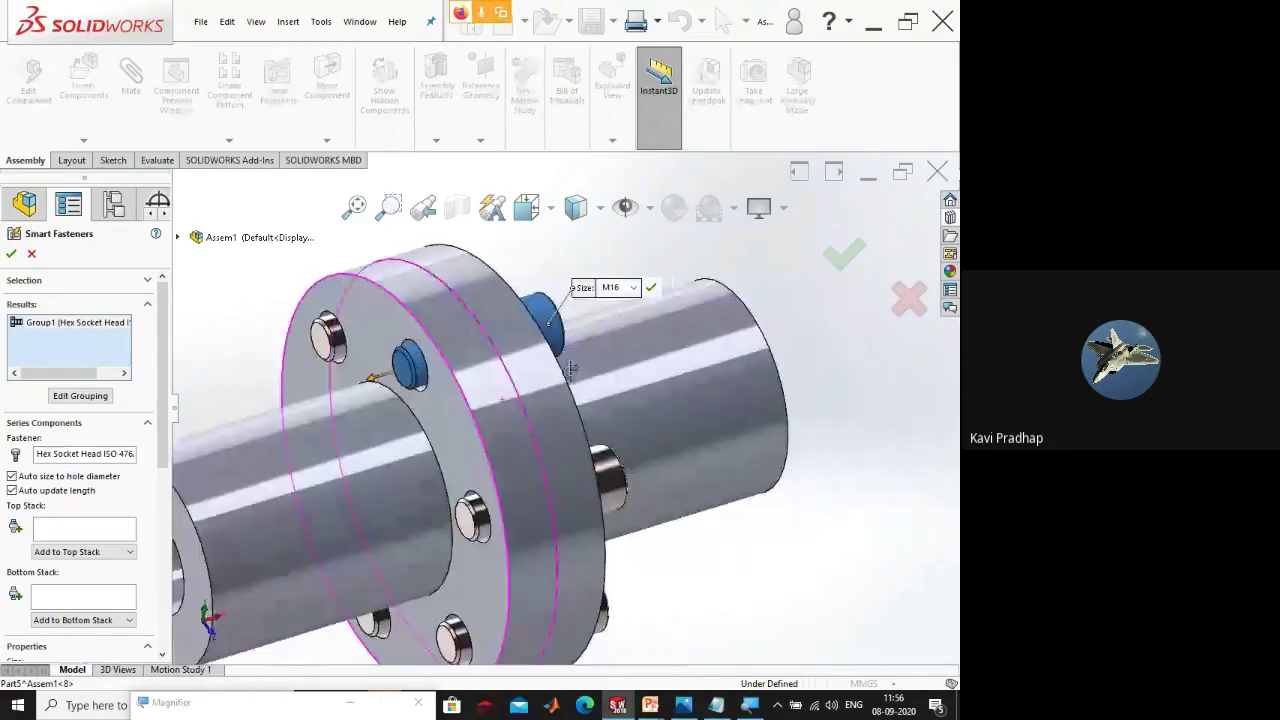
{"action": "left_click", "coordinate": [633, 287]}
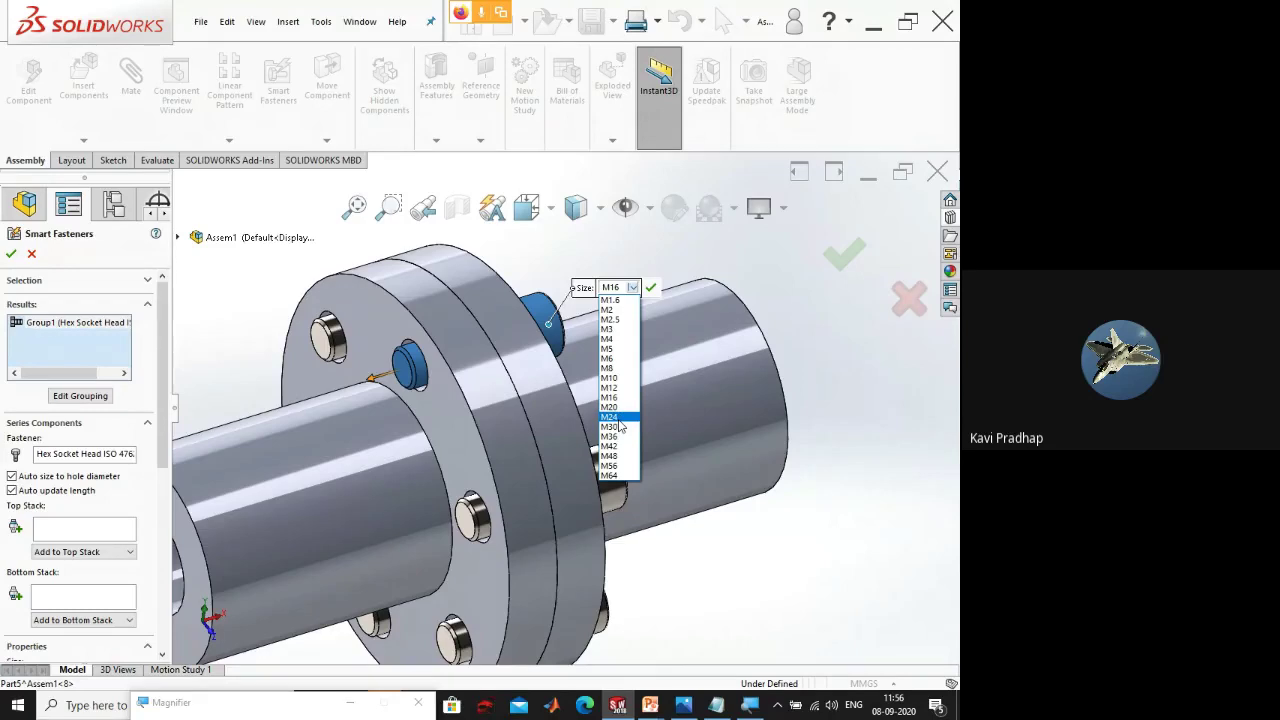
{"action": "left_click", "coordinate": [548, 352]}
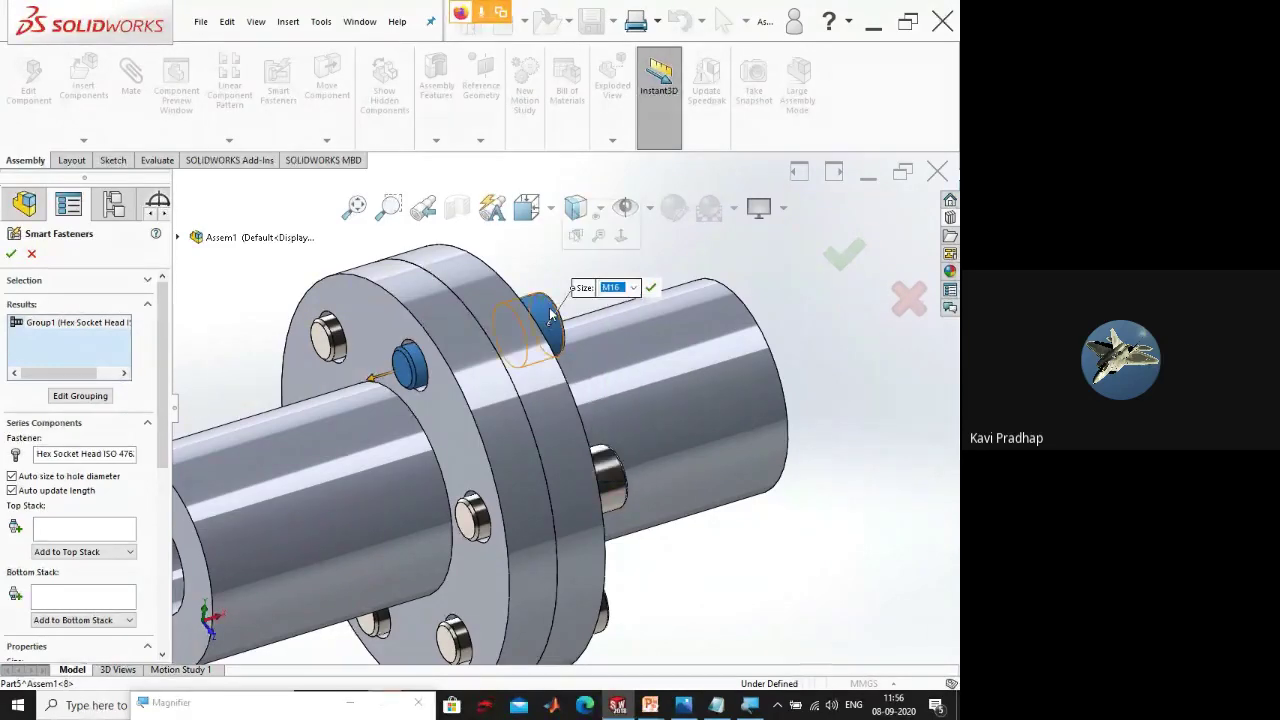
{"action": "middle_click_drag", "start_coordinate": [560, 350], "coordinate": [515, 338]}
{"action": "scroll", "coordinate": [550, 340], "scroll_direction": "down", "scroll_amount": 2}
{"action": "scroll", "coordinate": [550, 345], "scroll_direction": "down", "scroll_amount": 1}
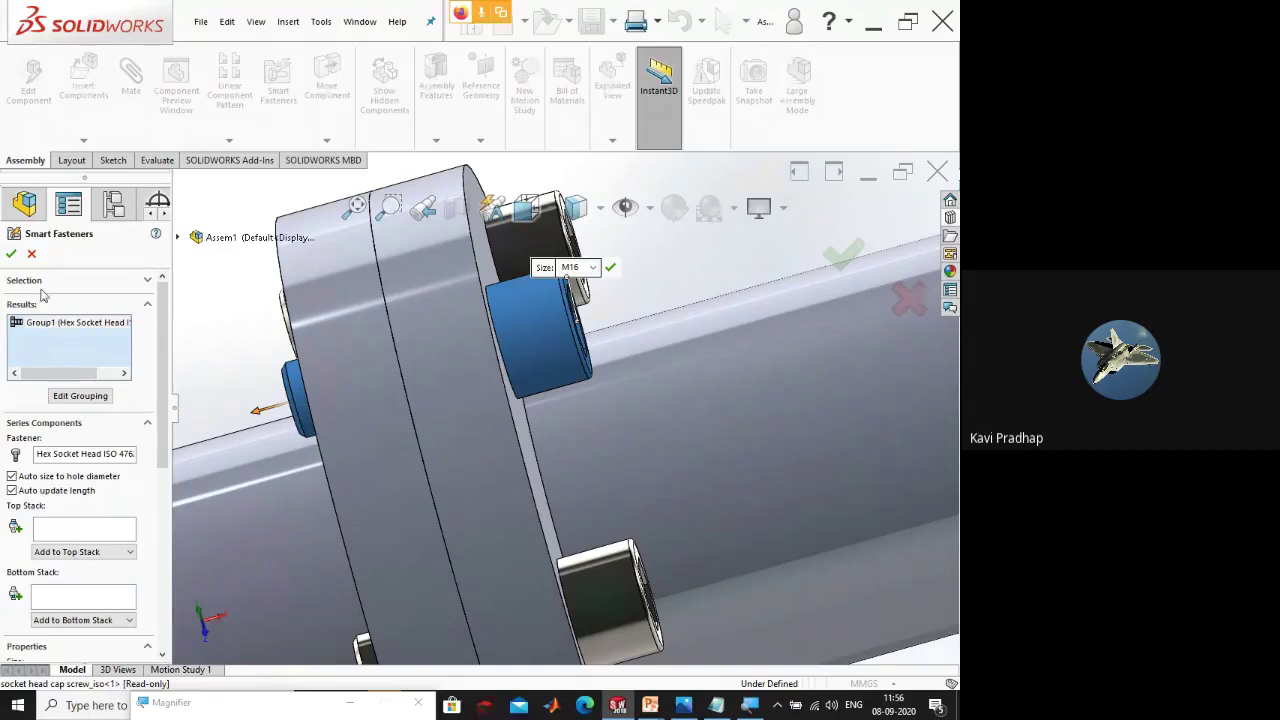
- Examine how the fastener group is organised into a series and its M22 tap drill holes
{"action": "left_click", "coordinate": [147, 281]}
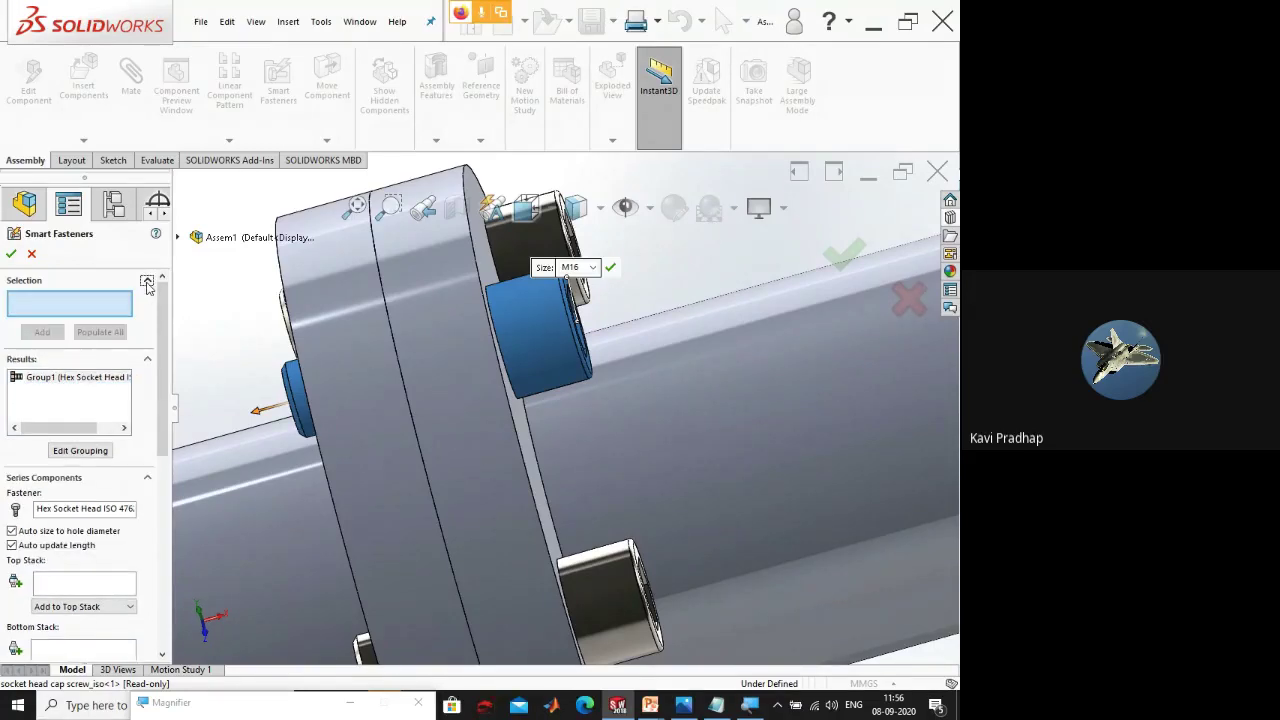
{"action": "left_click", "coordinate": [65, 377]}
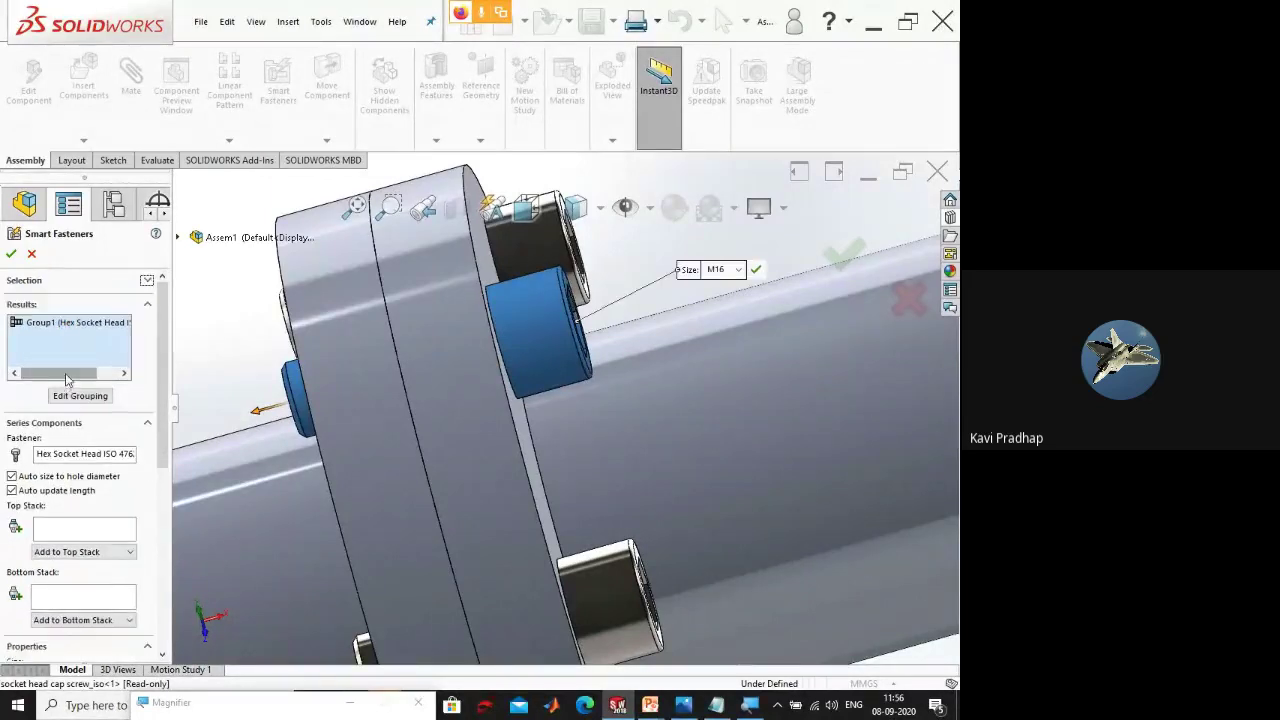
{"action": "left_click", "coordinate": [78, 396]}
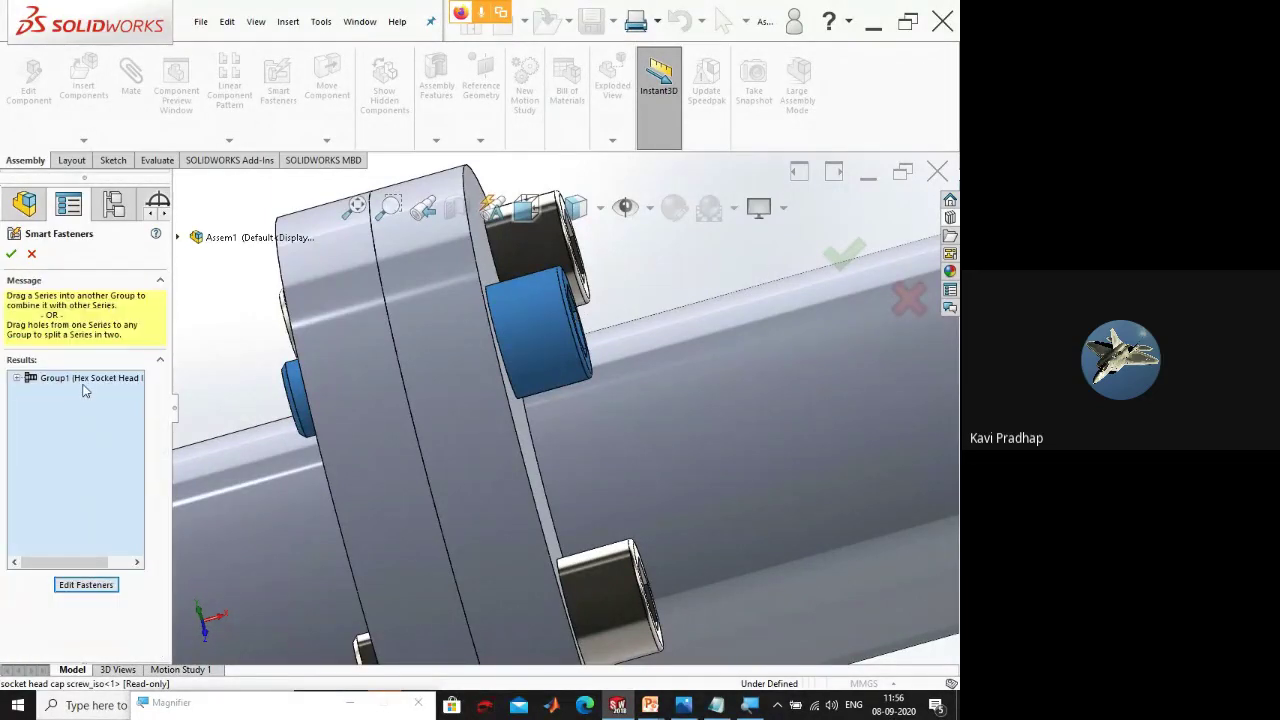
{"action": "left_click", "coordinate": [17, 378]}
{"action": "left_click", "coordinate": [32, 391]}
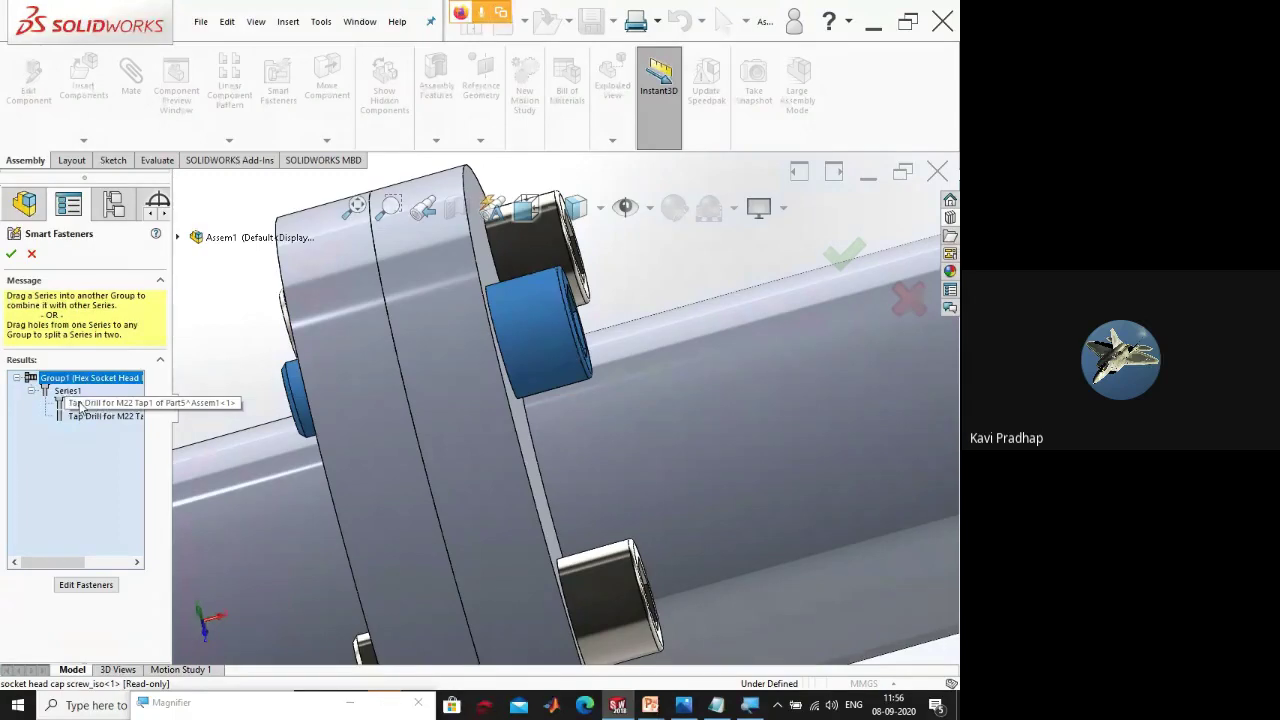
{"action": "left_click", "coordinate": [80, 404]}
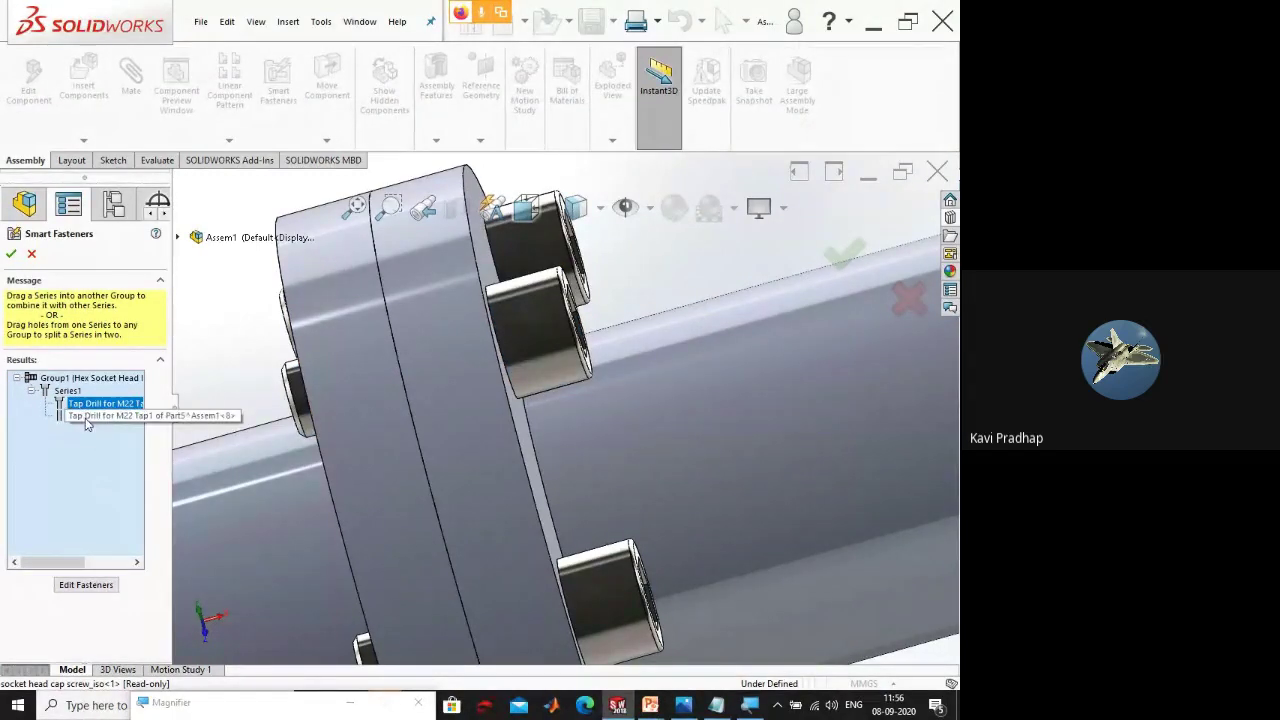
{"action": "left_click", "coordinate": [84, 380]}
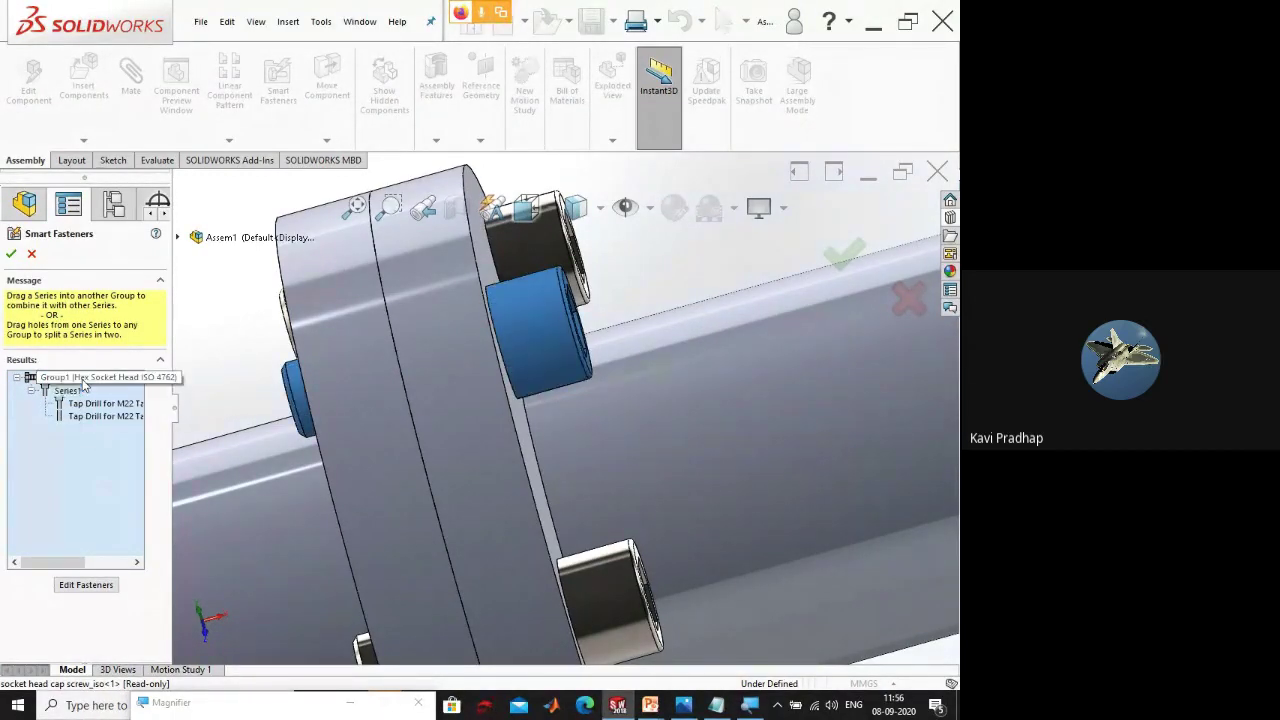
{"action": "right_click", "coordinate": [84, 380]}
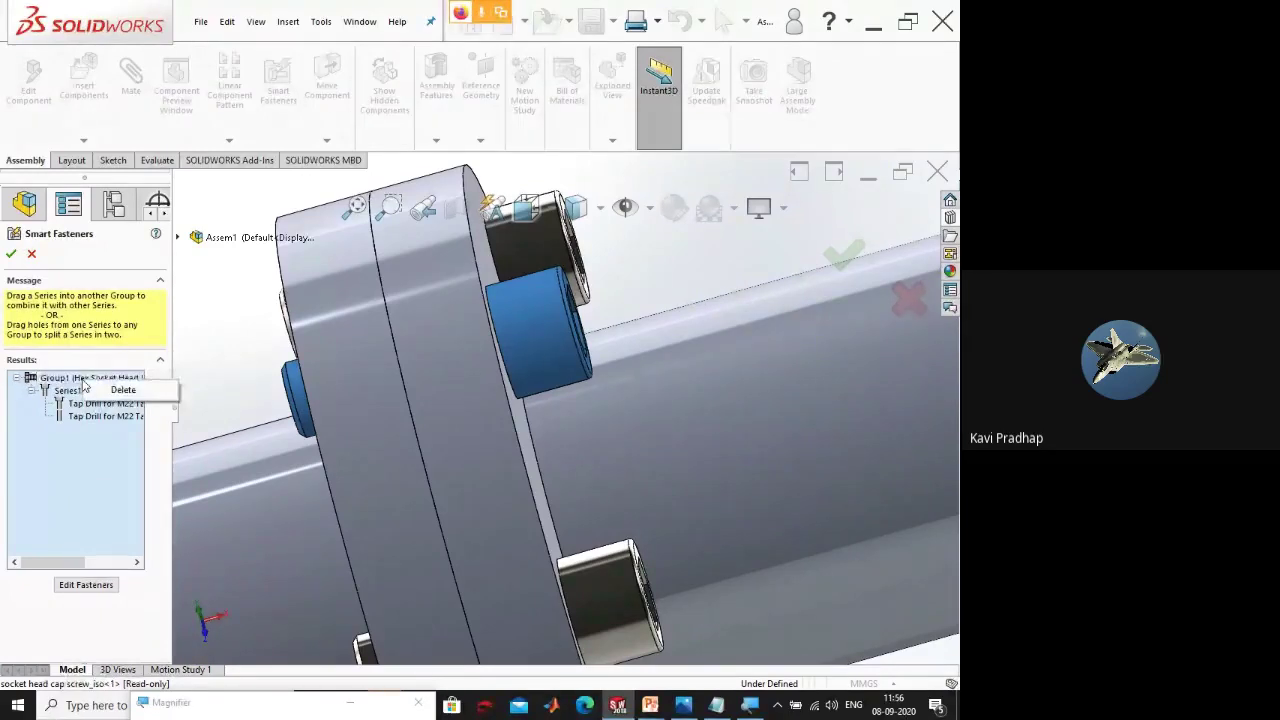
{"action": "left_click", "coordinate": [86, 585]}
{"action": "left_click", "coordinate": [62, 322]}
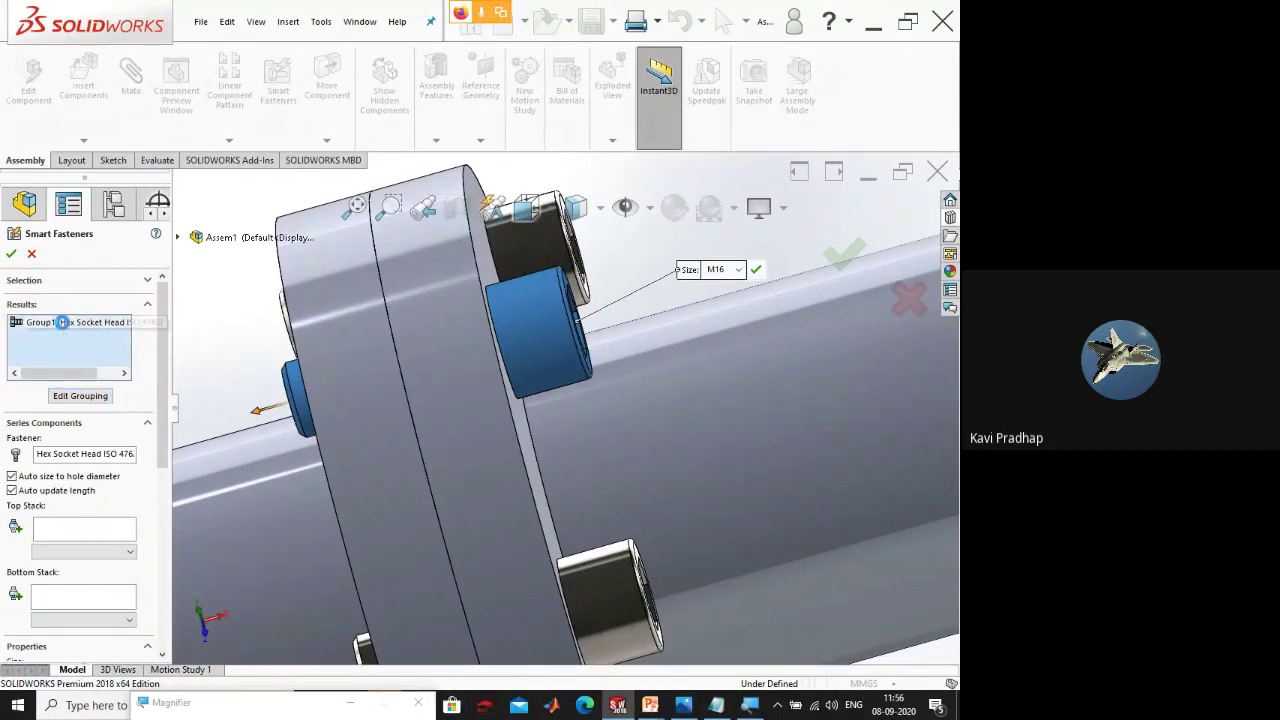
- Change the series' fastener type to the ISO structural bolt Hex Bolt Structural Grade C ISO 7412 and finish Smart Fasteners
{"action": "left_click", "coordinate": [80, 398]}
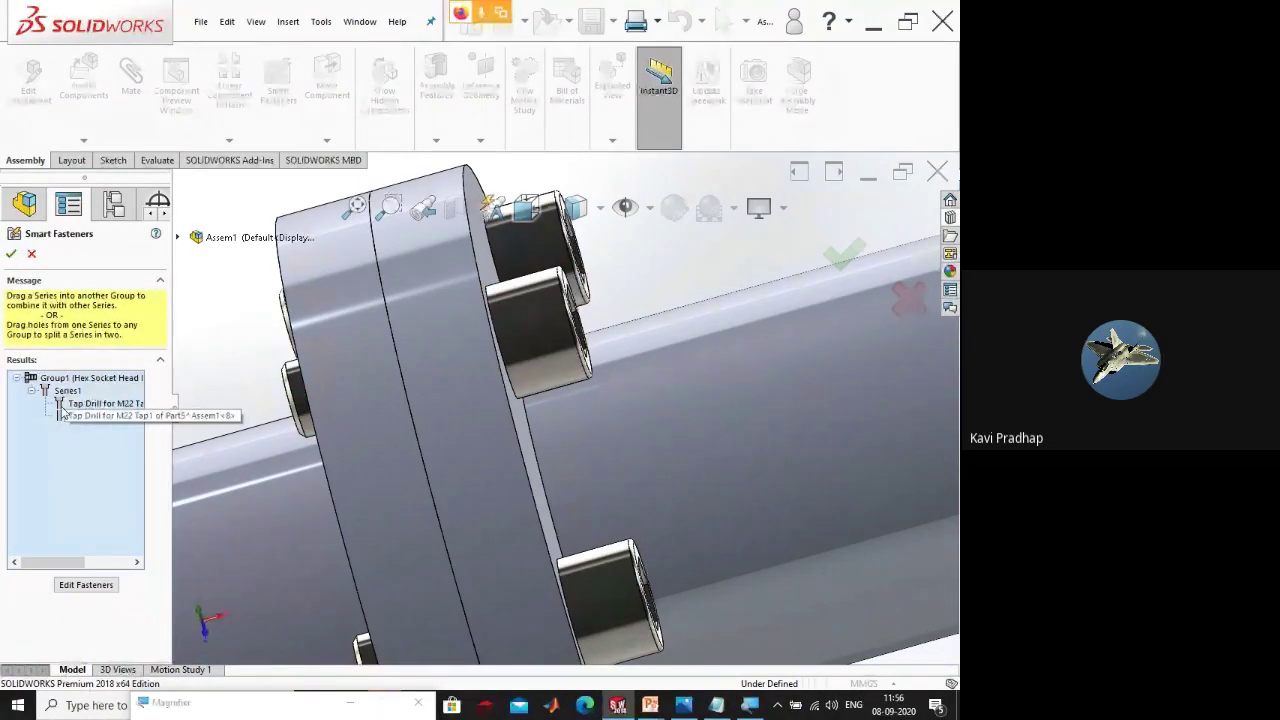
{"action": "right_click", "coordinate": [58, 391]}
{"action": "left_click", "coordinate": [90, 403]}
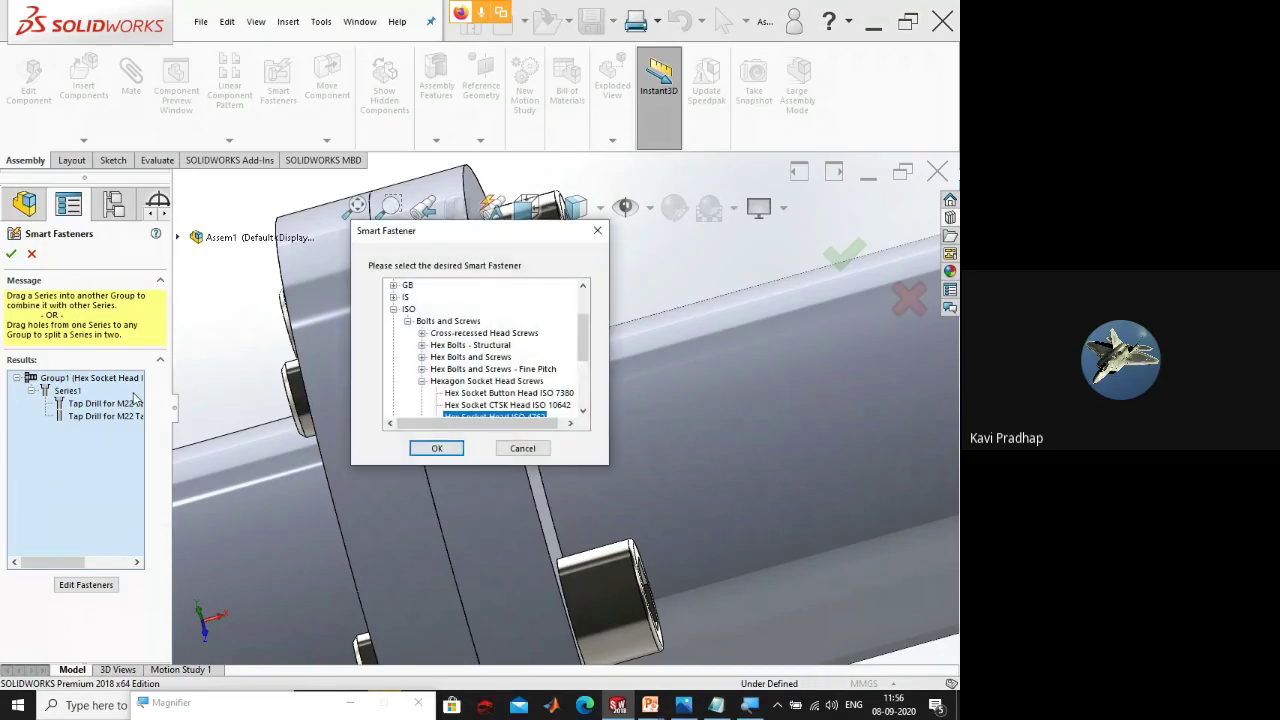
{"action": "left_click", "coordinate": [471, 347]}
{"action": "left_click", "coordinate": [468, 358]}
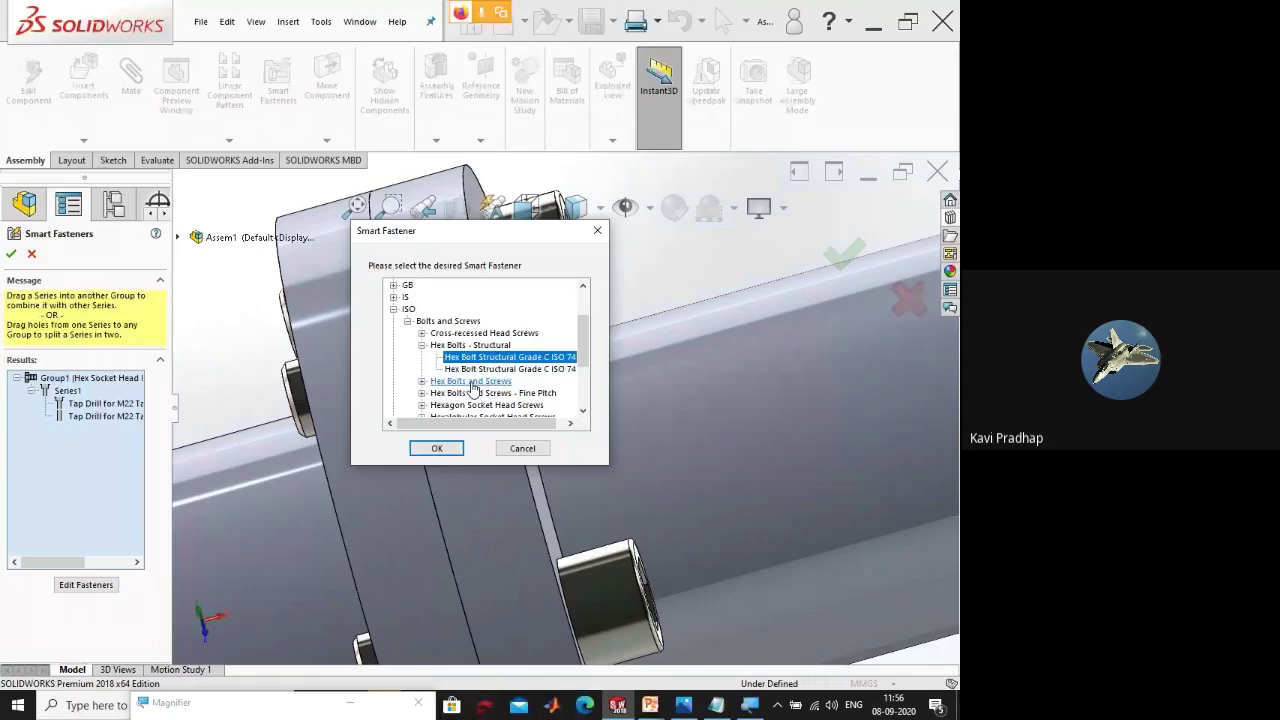
{"action": "double_click", "coordinate": [471, 382]}
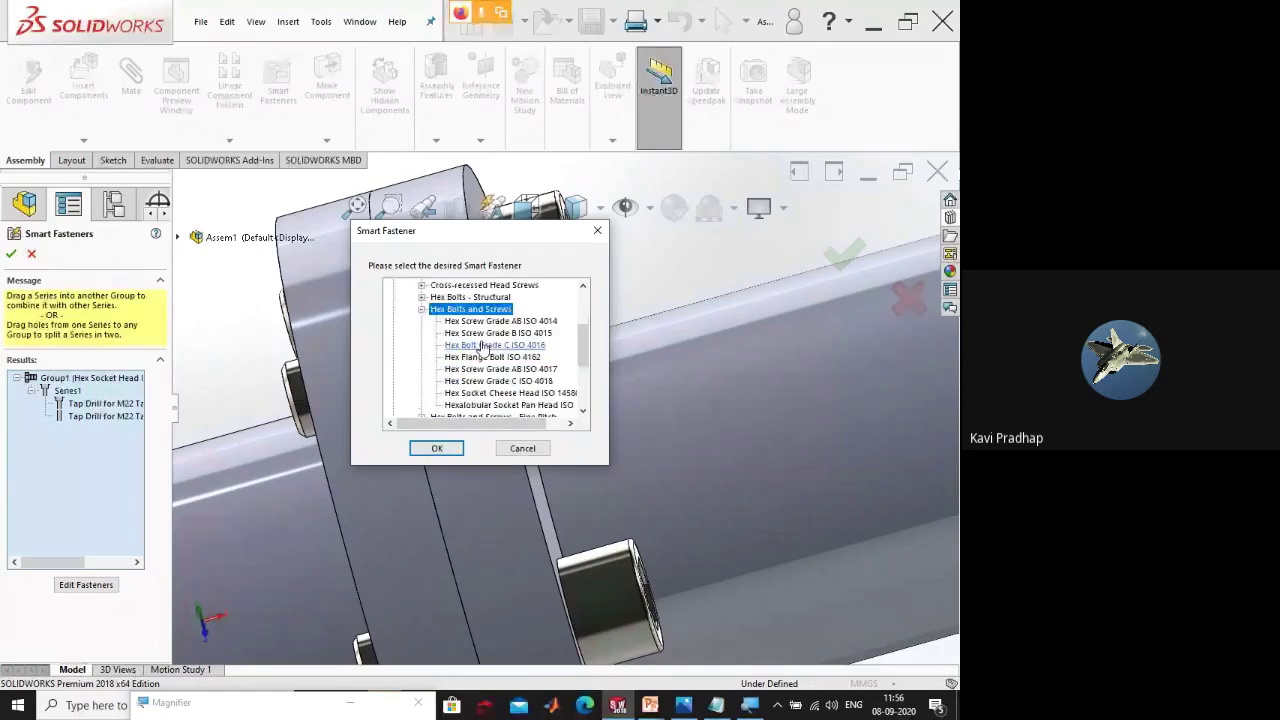
{"action": "left_click", "coordinate": [468, 311]}
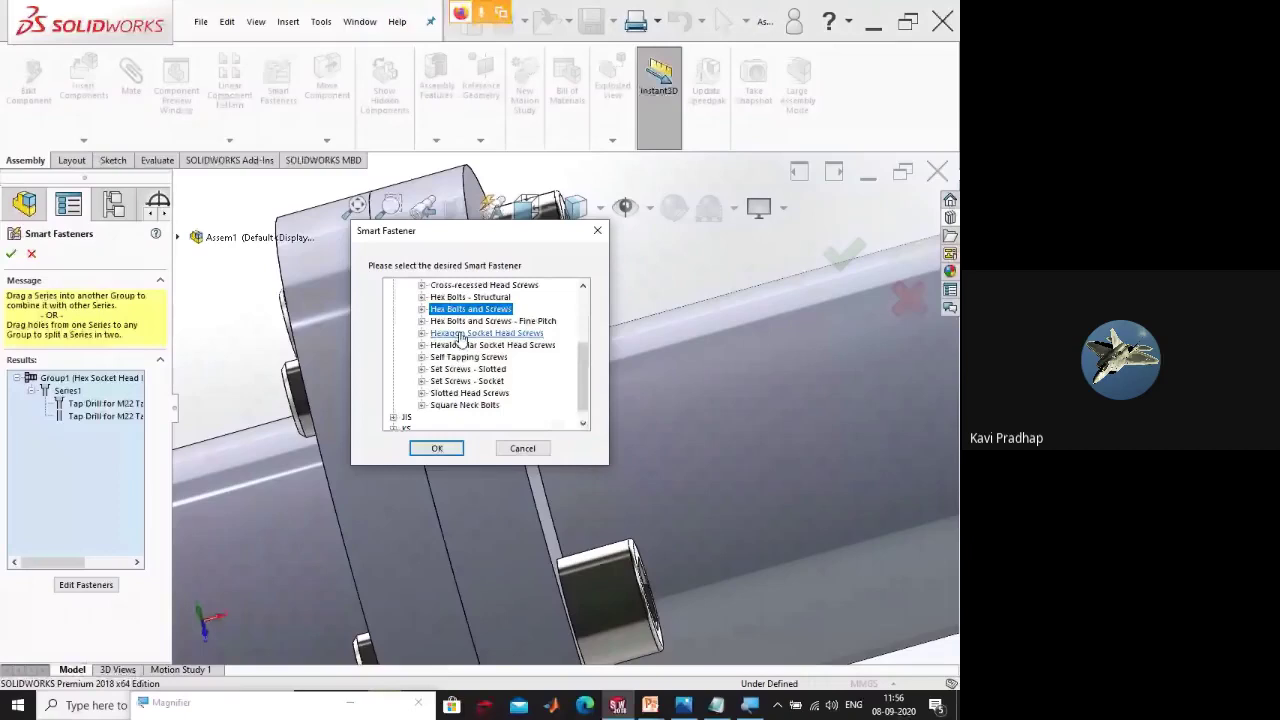
{"action": "left_click", "coordinate": [472, 299]}
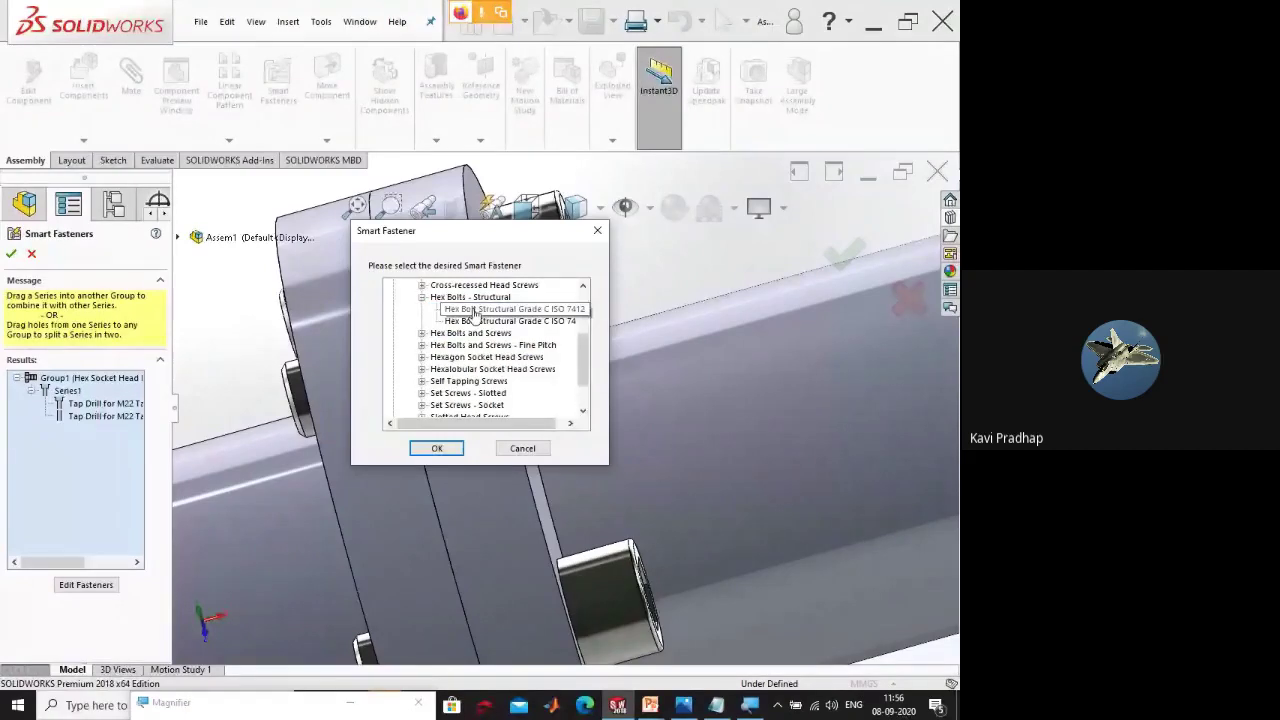
{"action": "left_click", "coordinate": [474, 312]}
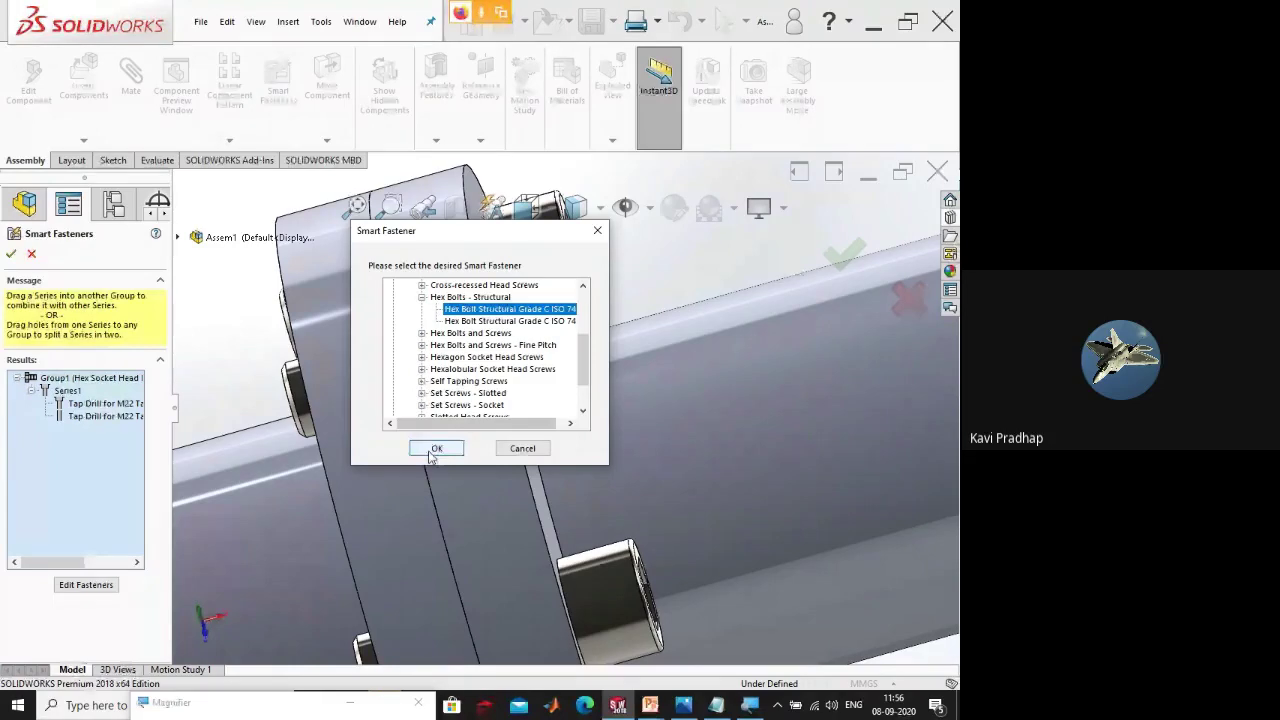
{"action": "left_click", "coordinate": [436, 450]}
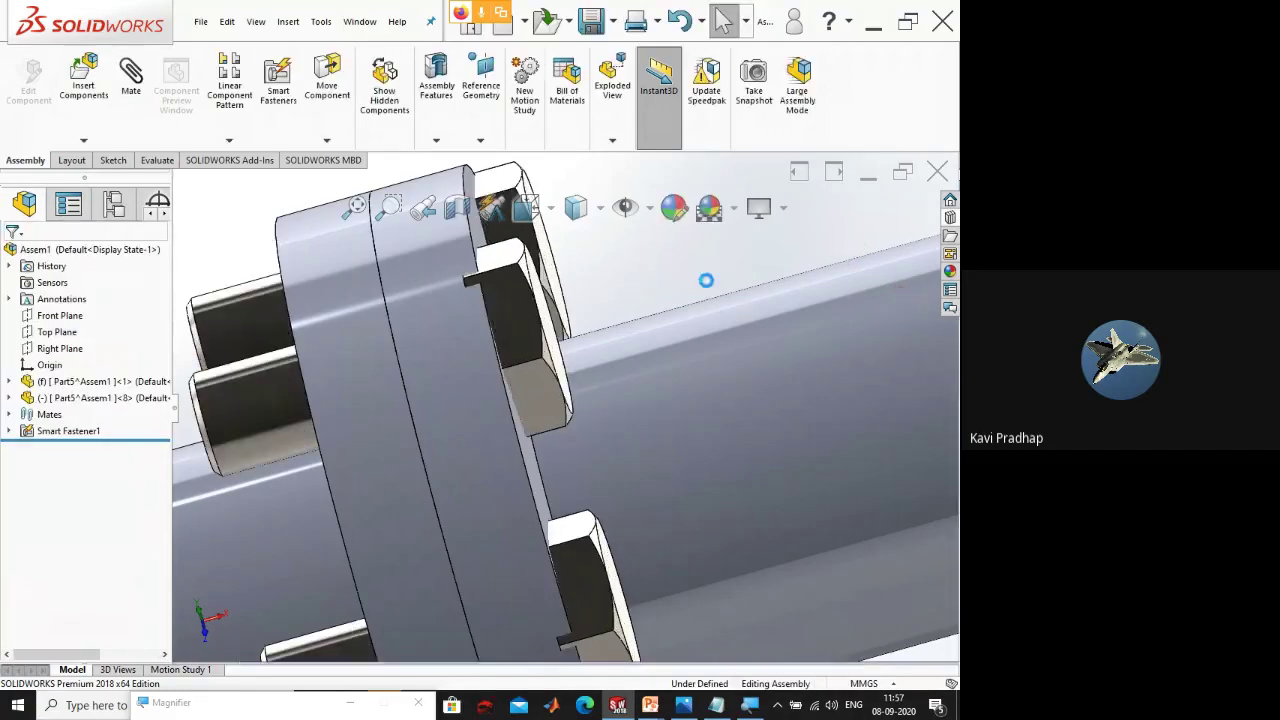
- Inspect the structural hex bolts on both sides of the flanges, then delete the smart fastener set from the assembly
{"action": "scroll", "coordinate": [514, 386], "scroll_direction": "up", "scroll_amount": 3}
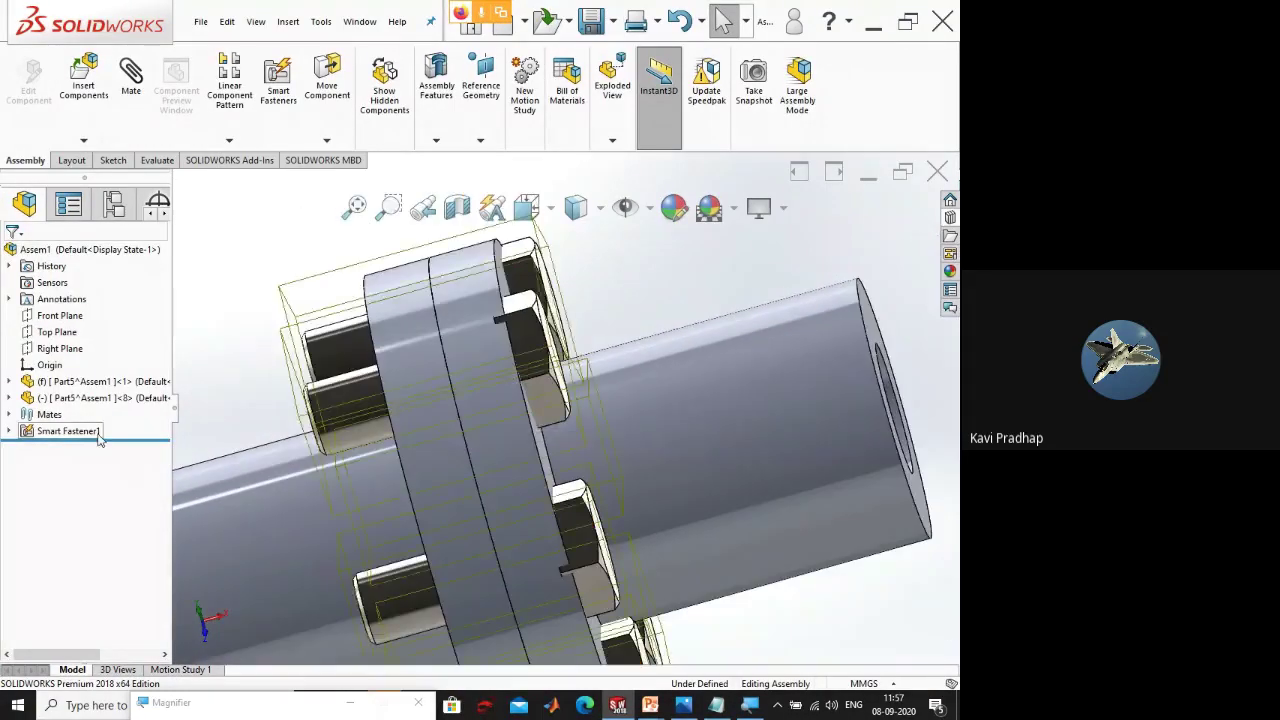
{"action": "middle_click_drag", "start_coordinate": [538, 386], "coordinate": [386, 326]}
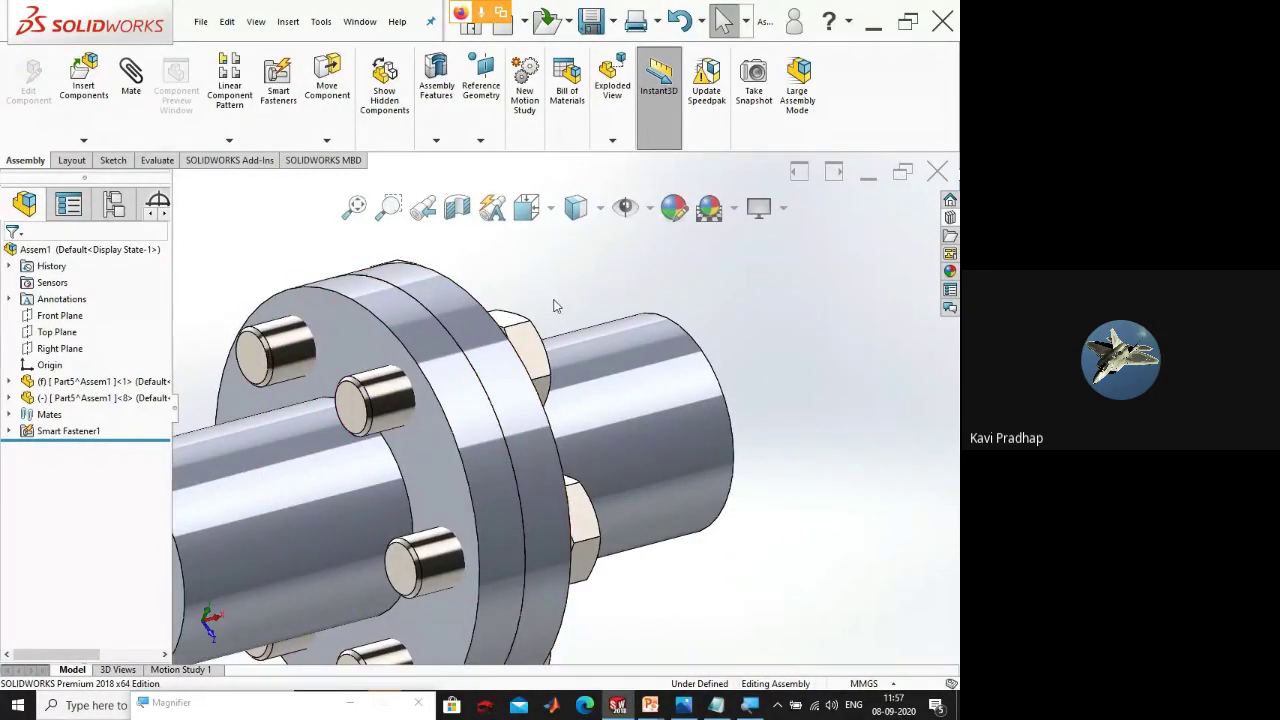
{"action": "scroll", "coordinate": [556, 306], "scroll_direction": "up", "scroll_amount": 2}
{"action": "scroll", "coordinate": [587, 350], "scroll_direction": "up", "scroll_amount": 2}
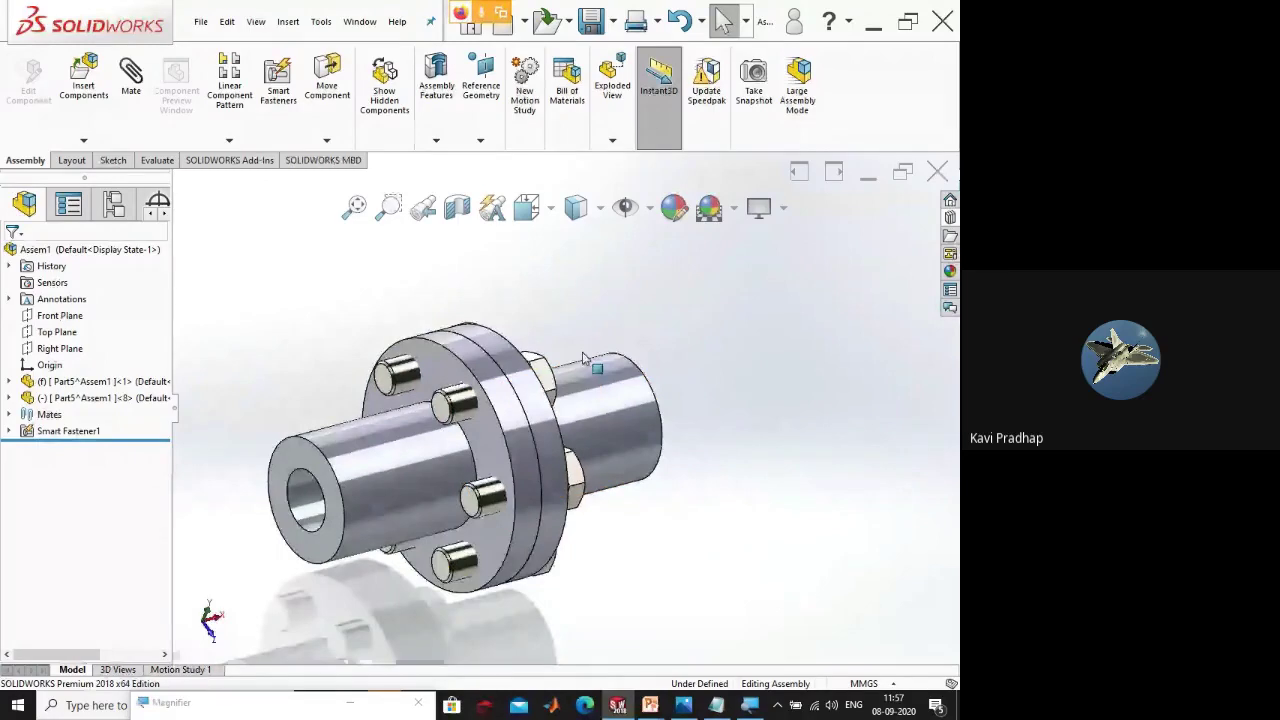
{"action": "middle_click_drag", "start_coordinate": [584, 358], "coordinate": [578, 415]}
{"action": "left_click", "coordinate": [95, 434]}
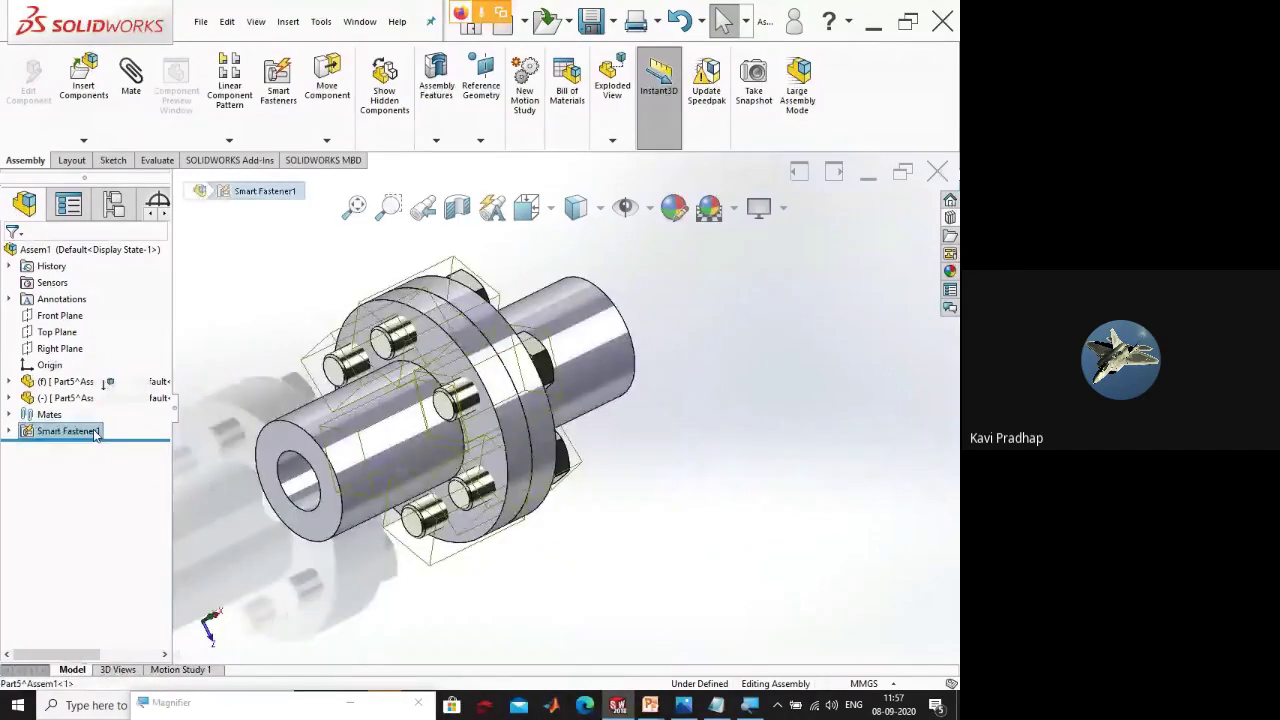
{"action": "key", "text": "Delete"}
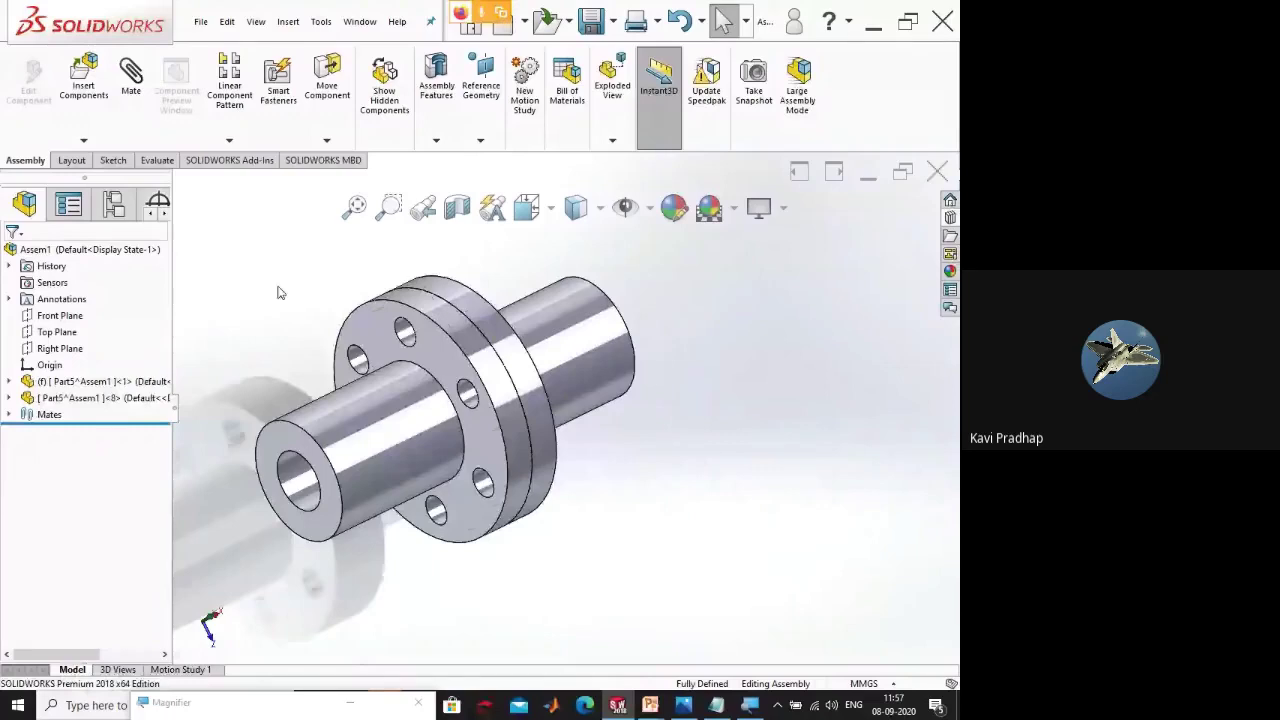
- Restart Smart Fasteners and add hex socket head screws to the flange bolt holes again
{"action": "left_click", "coordinate": [278, 100]}
{"action": "left_click", "coordinate": [50, 337]}
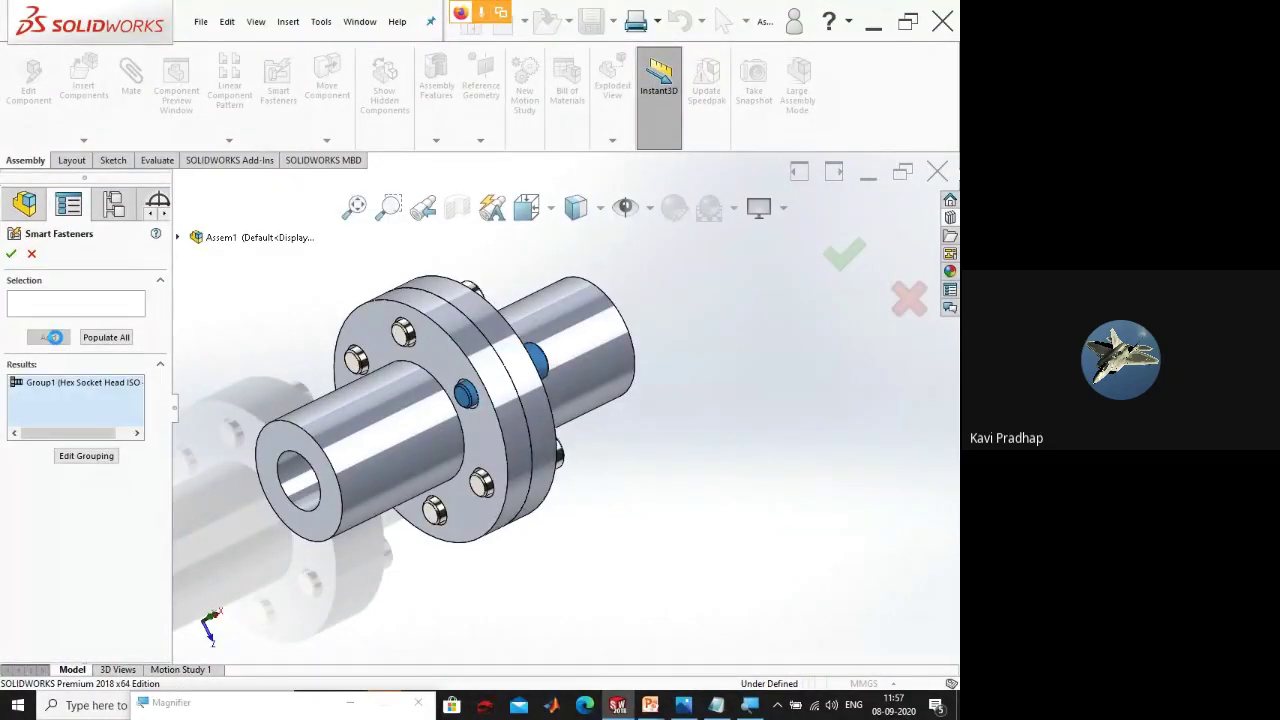
{"action": "left_click", "coordinate": [65, 380]}
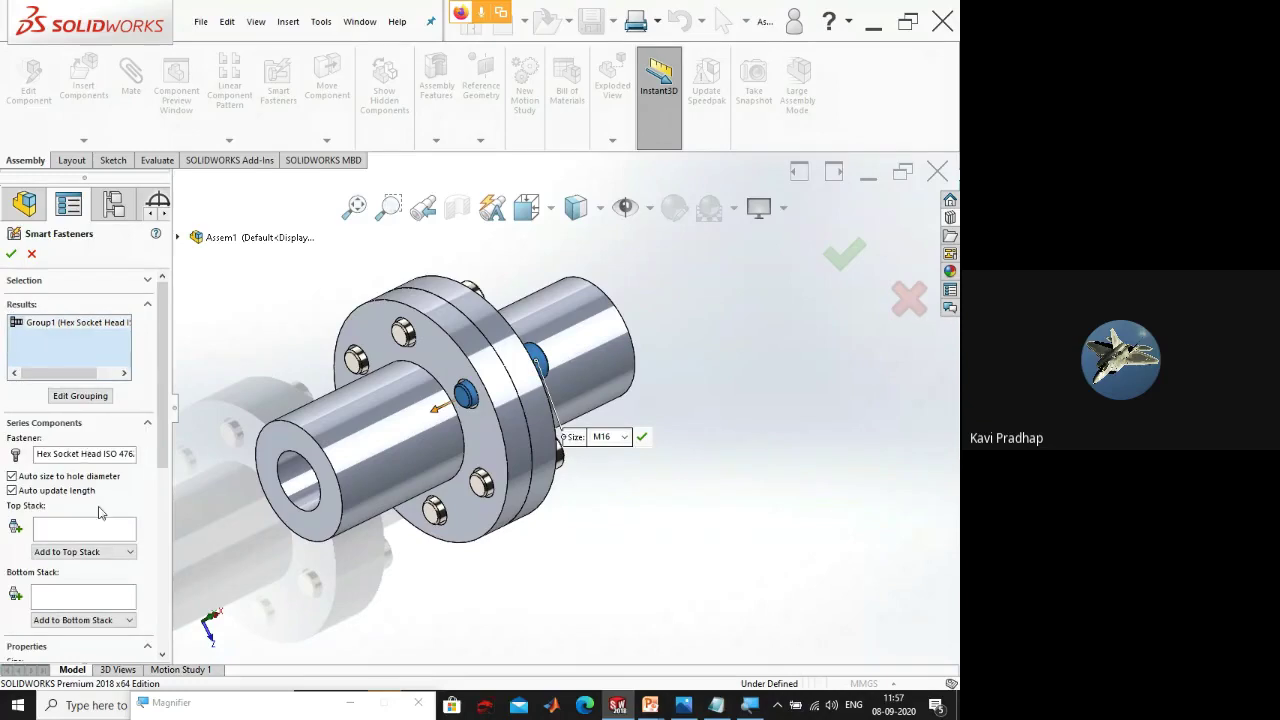
- Add the washer ISO 7090 Chamfered Grade A to the top stack, under the socket screw heads
{"action": "middle_click_drag", "start_coordinate": [528, 550], "coordinate": [420, 405]}
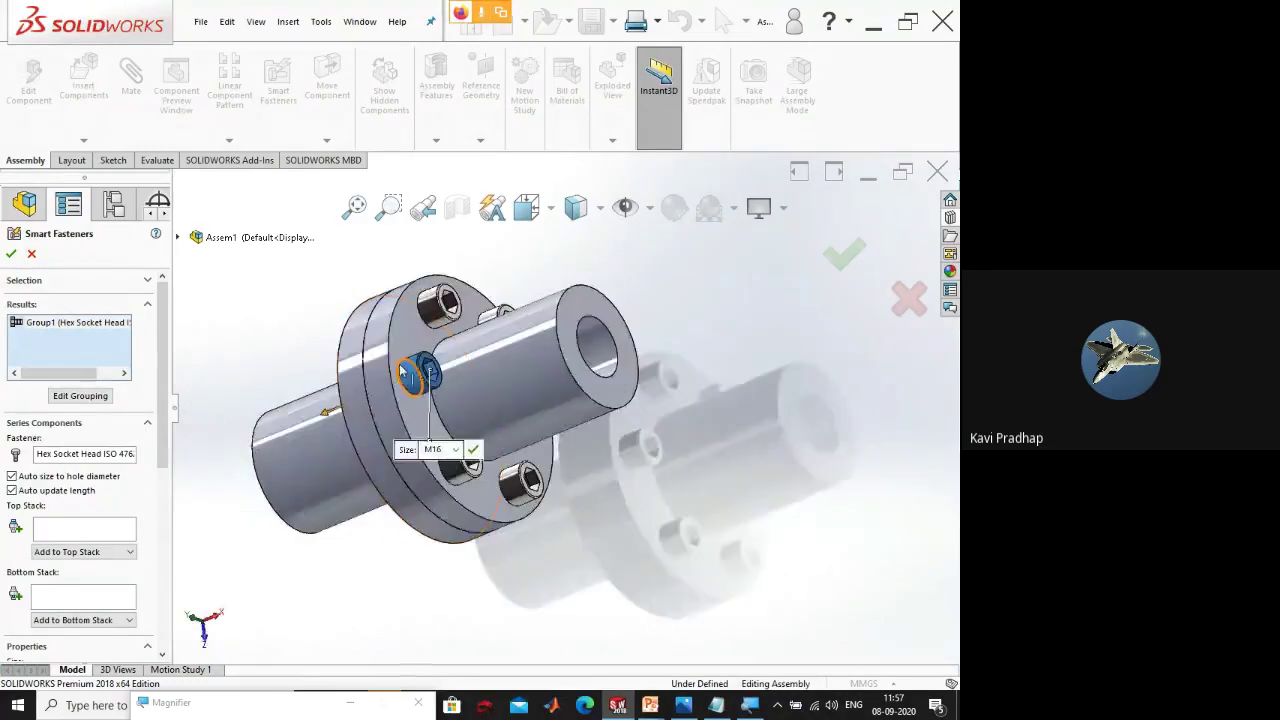
{"action": "scroll", "coordinate": [430, 400], "scroll_direction": "down", "scroll_amount": 6}
{"action": "left_click", "coordinate": [129, 553]}
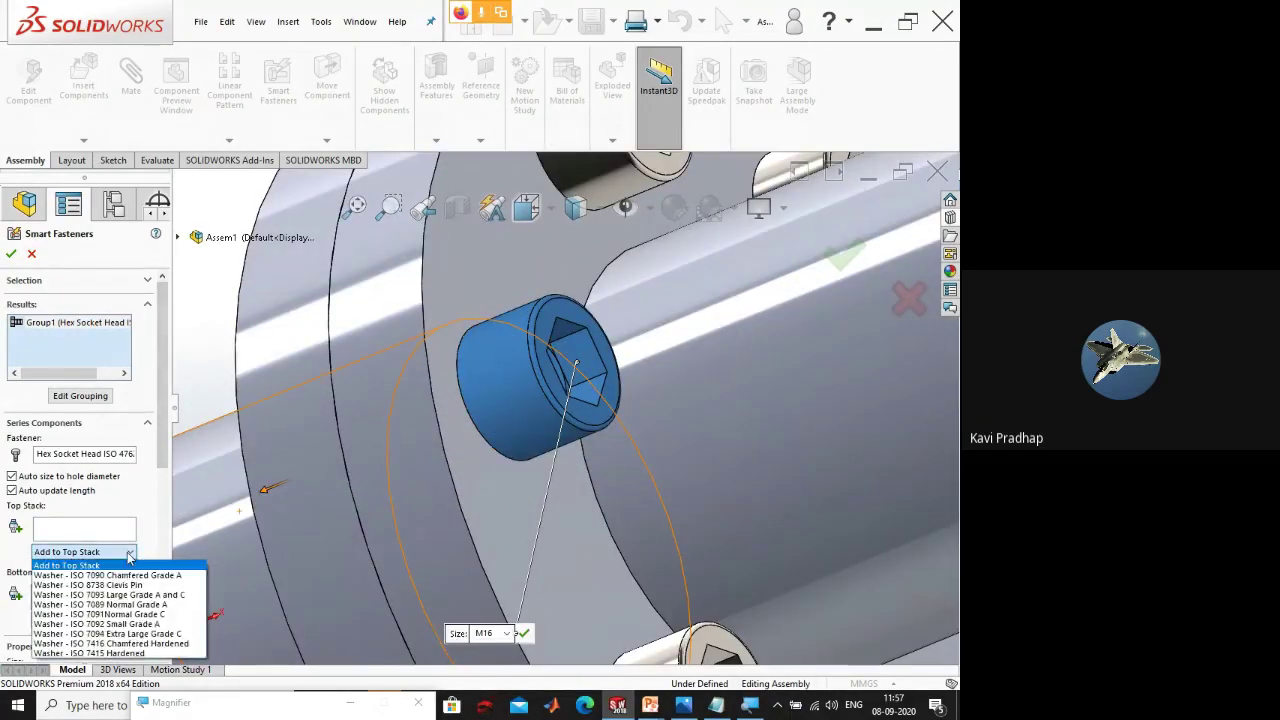
{"action": "left_click", "coordinate": [130, 576]}
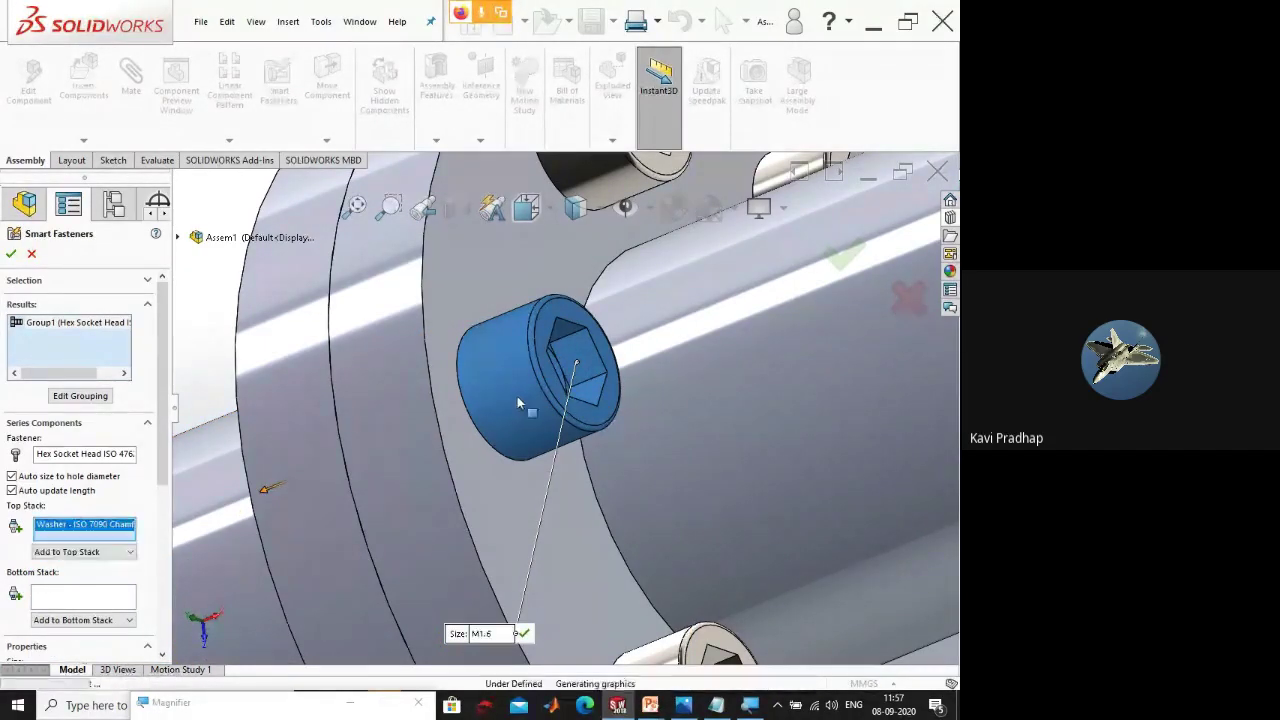
{"action": "scroll", "coordinate": [517, 396], "scroll_direction": "down", "scroll_amount": 3}
{"action": "middle_click_drag", "start_coordinate": [503, 397], "coordinate": [509, 331]}
- Add the washer ISO 7090 Chamfered Grade A to the bottom stack, on the flange's opposite side
{"action": "scroll", "coordinate": [529, 418], "scroll_direction": "up", "scroll_amount": 5}
{"action": "middle_click_drag", "start_coordinate": [492, 424], "coordinate": [520, 425]}
{"action": "left_click", "coordinate": [70, 620]}
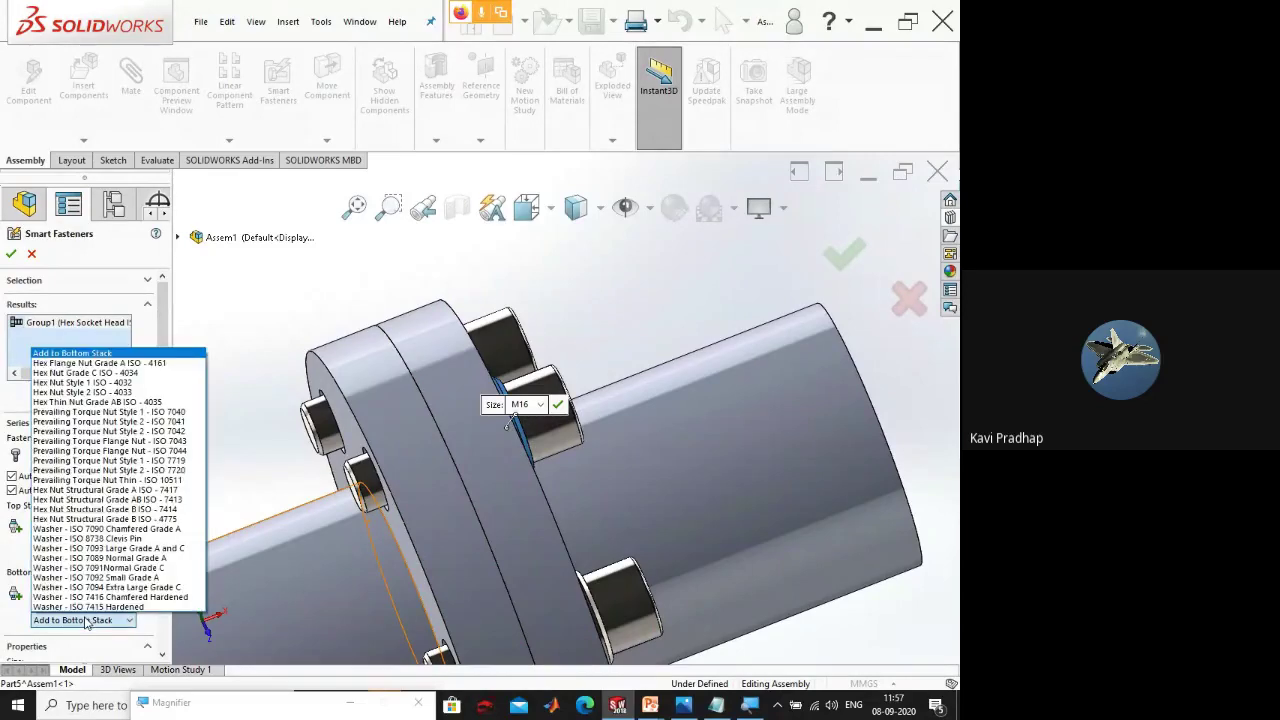
{"action": "left_click", "coordinate": [107, 528]}
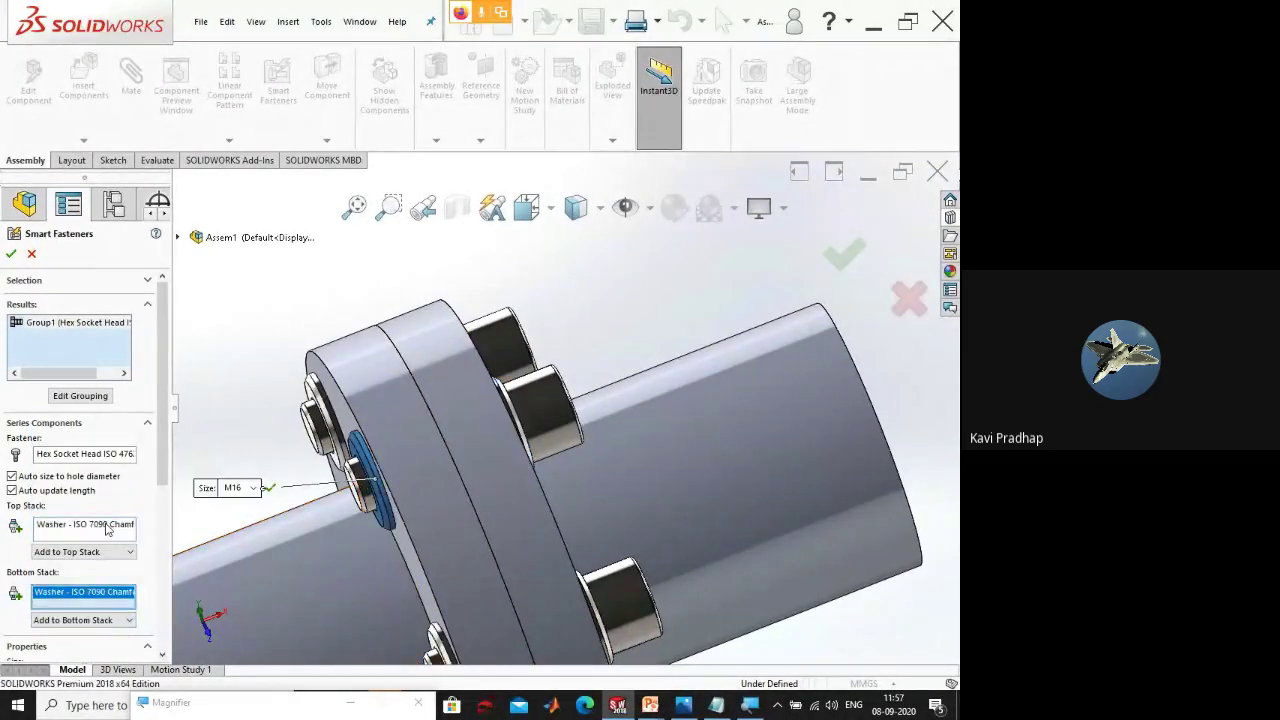
{"action": "scroll", "coordinate": [369, 459], "scroll_direction": "down", "scroll_amount": 6}
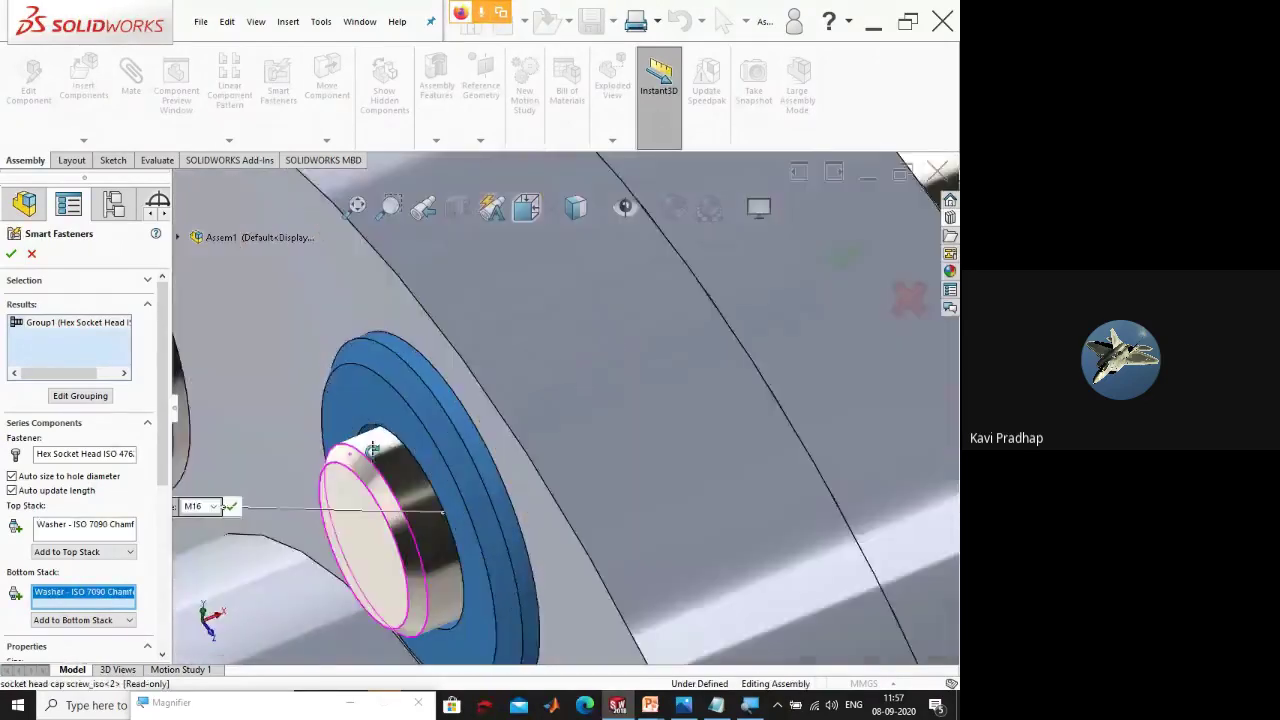
{"action": "scroll", "coordinate": [360, 455], "scroll_direction": "up", "scroll_amount": 5}
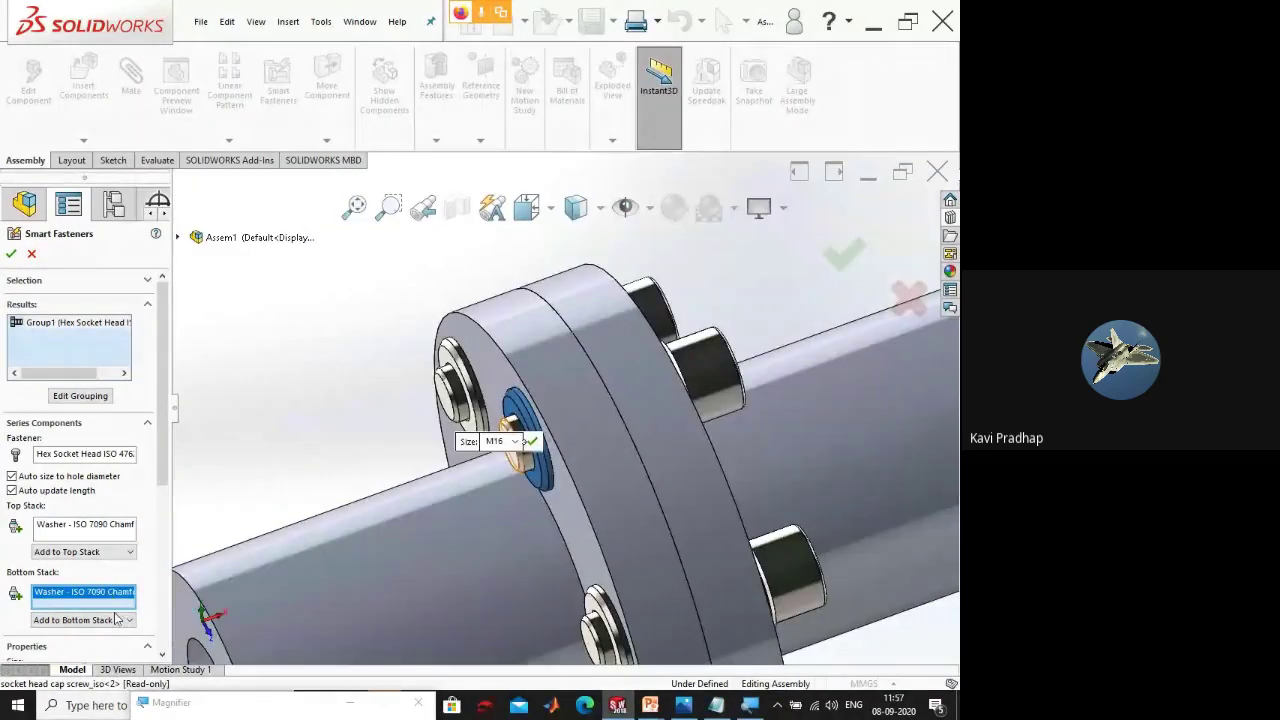
- Add Hex Nut Grade C ISO - 4034 to the bottom stack and finish Smart Fasteners
{"action": "left_click", "coordinate": [115, 621]}
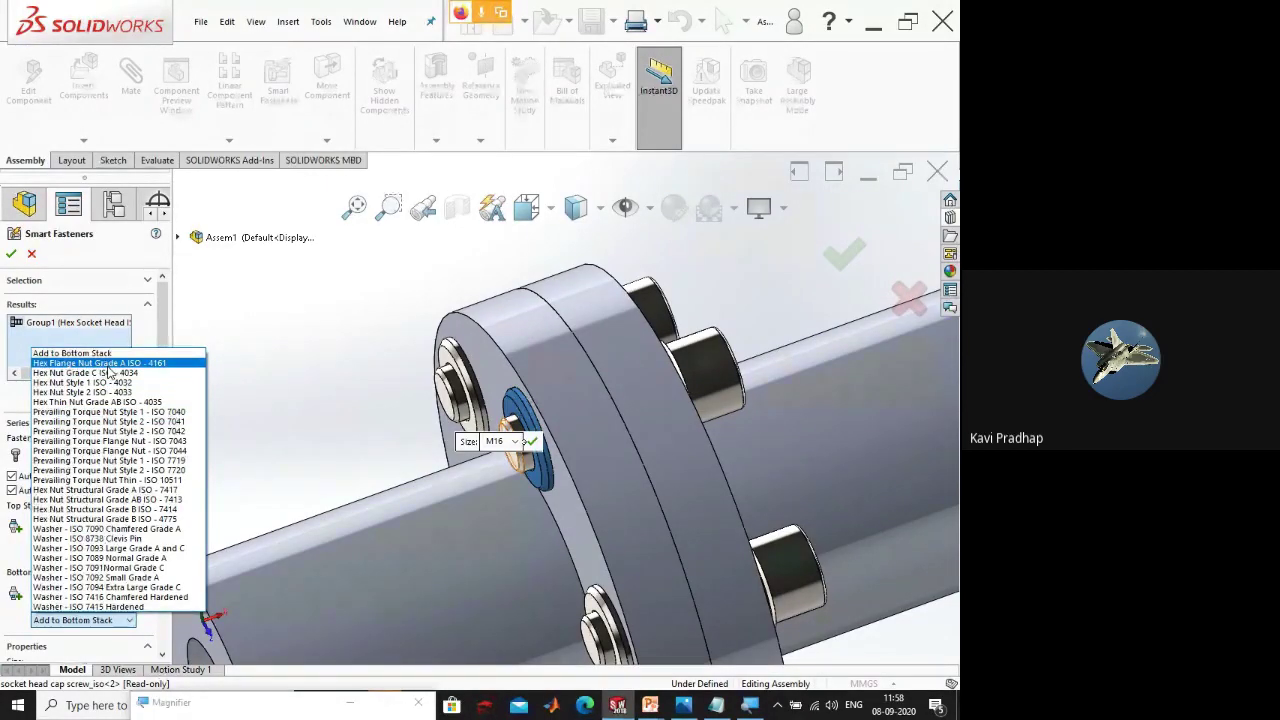
{"action": "left_click", "coordinate": [110, 373]}
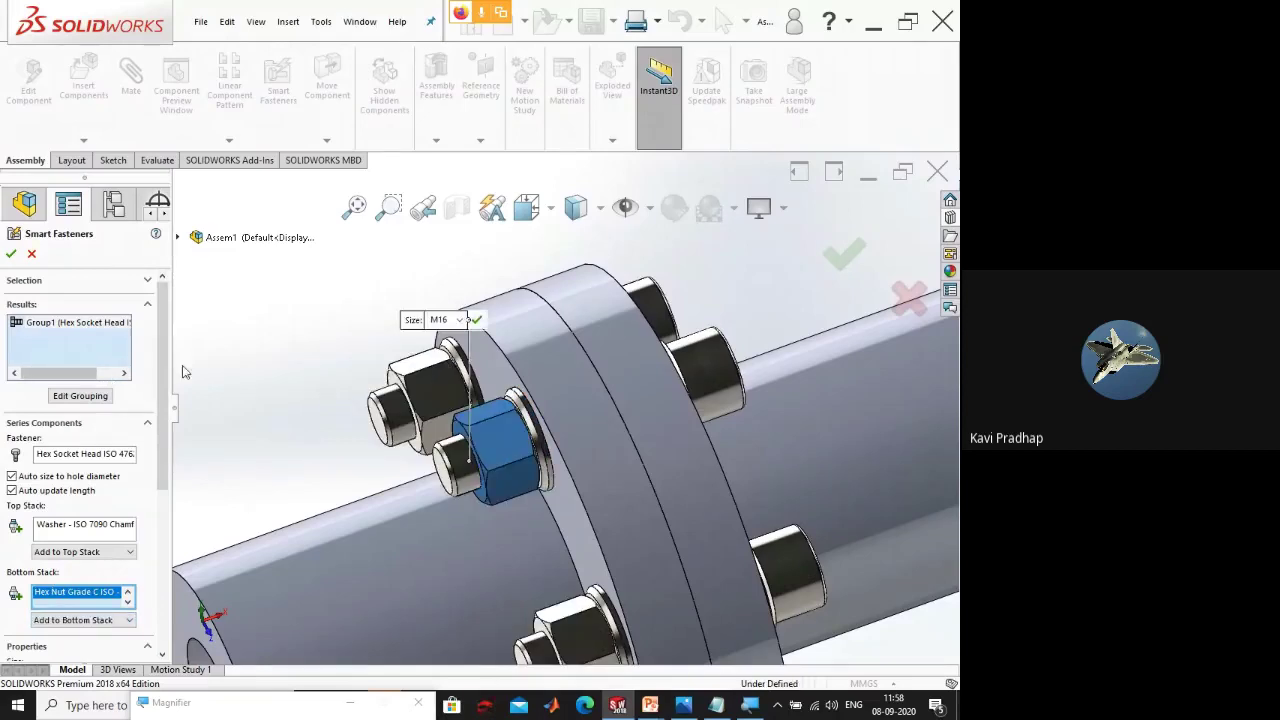
{"action": "scroll", "coordinate": [313, 378], "scroll_direction": "up", "scroll_amount": 3}
{"action": "middle_click_drag", "start_coordinate": [313, 390], "coordinate": [371, 526]}
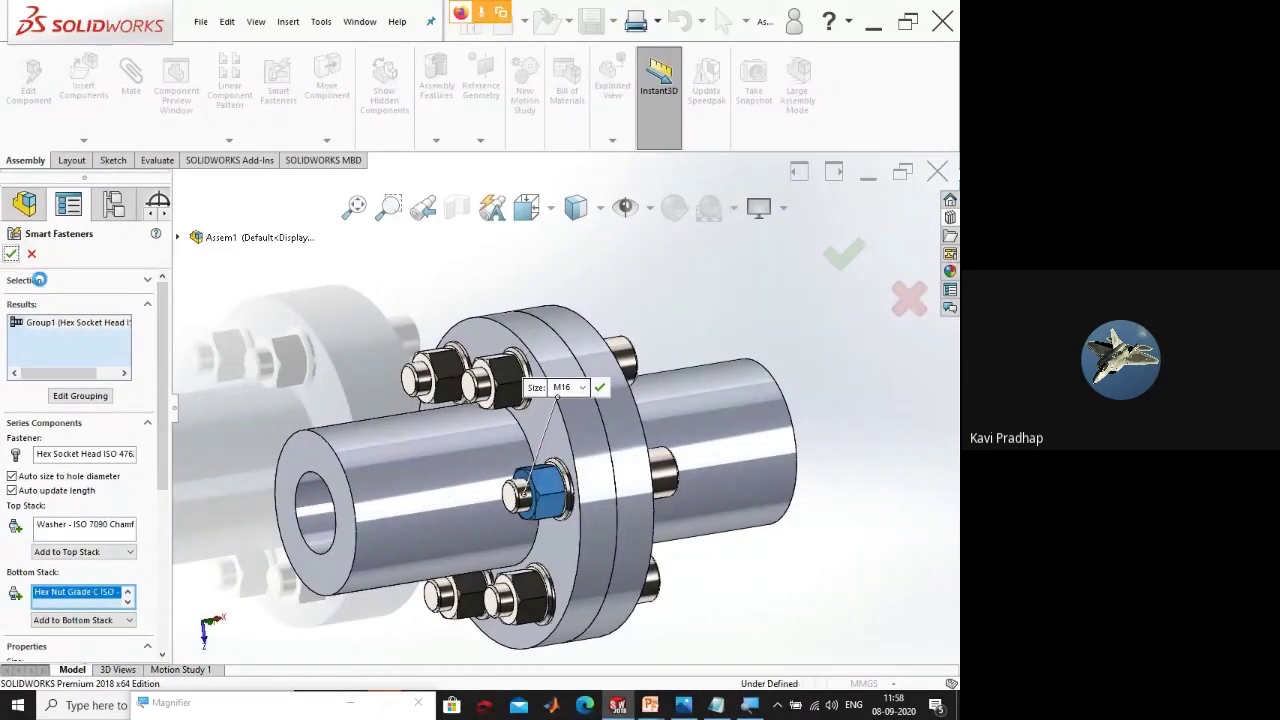
{"action": "left_click", "coordinate": [11, 253]}
{"action": "scroll", "coordinate": [353, 405], "scroll_direction": "up", "scroll_amount": 3}
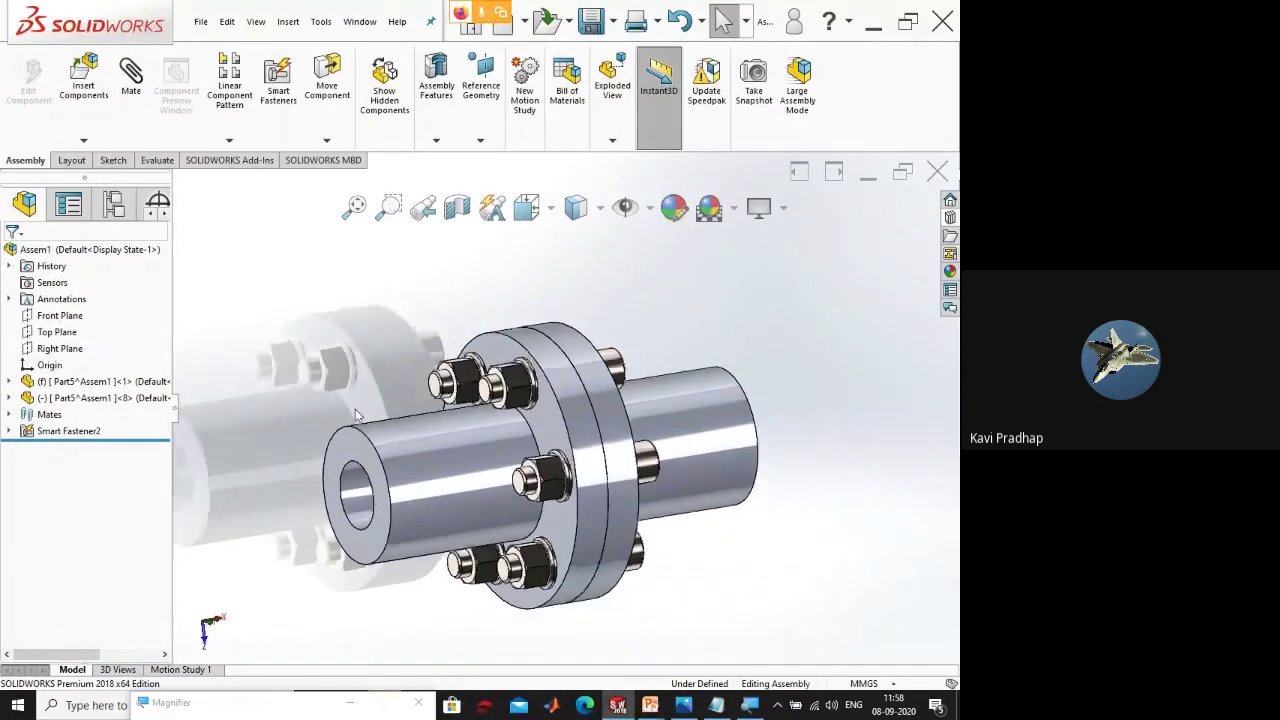
- Inspect the bolted flanges from both sides and calculate Interference Detection for the whole assembly
{"action": "middle_click_drag", "start_coordinate": [356, 411], "coordinate": [490, 484]}
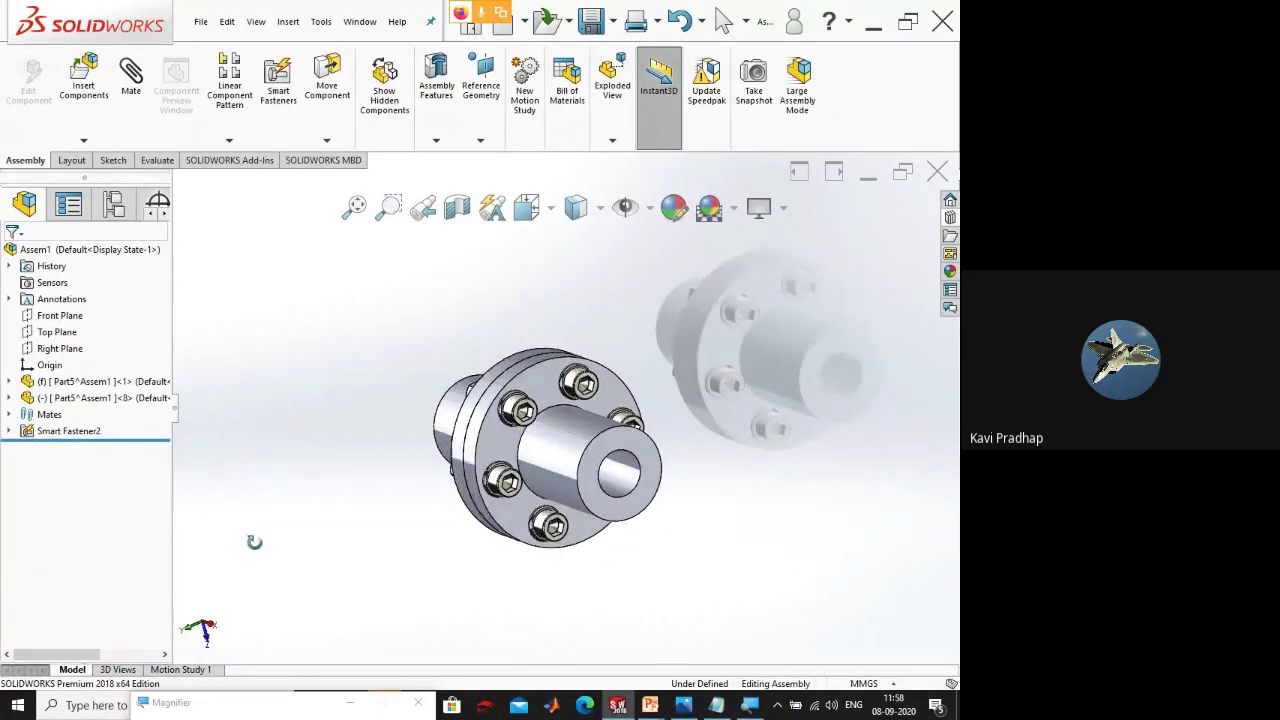
{"action": "scroll", "coordinate": [573, 375], "scroll_direction": "down", "scroll_amount": 5}
{"action": "scroll", "coordinate": [594, 448], "scroll_direction": "up", "scroll_amount": 5}
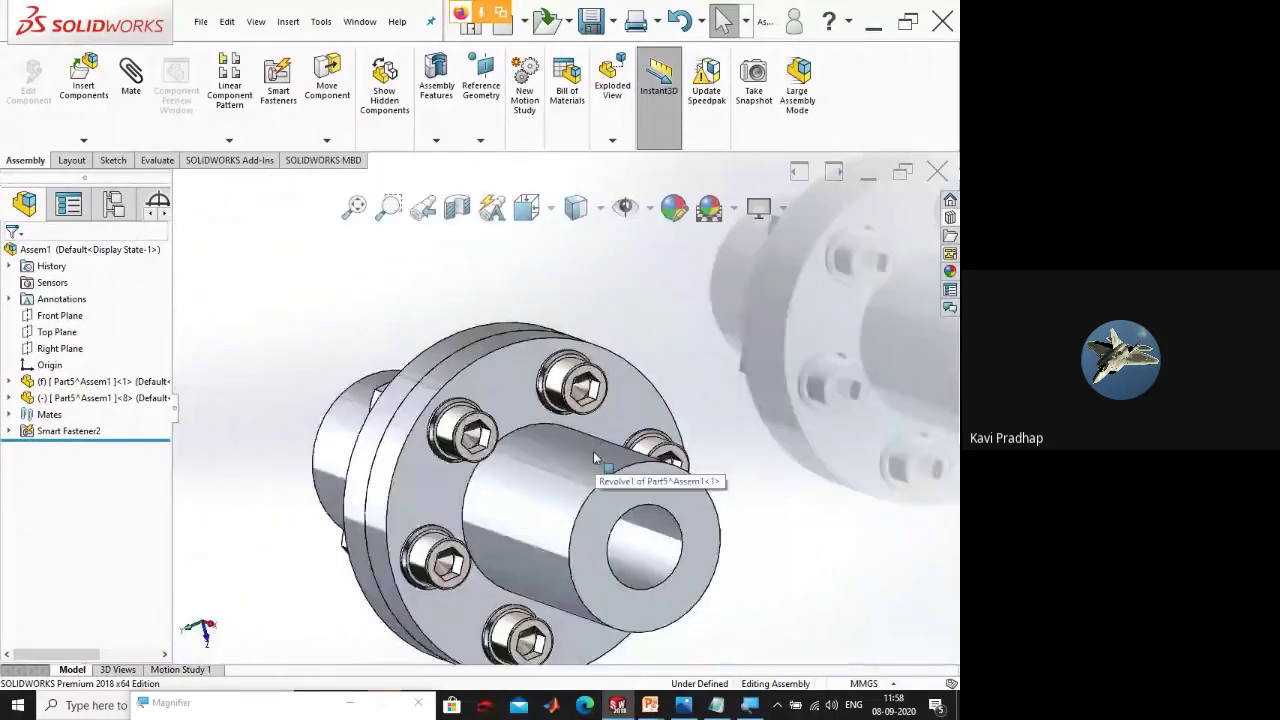
{"action": "middle_click_drag", "start_coordinate": [593, 451], "coordinate": [706, 503]}
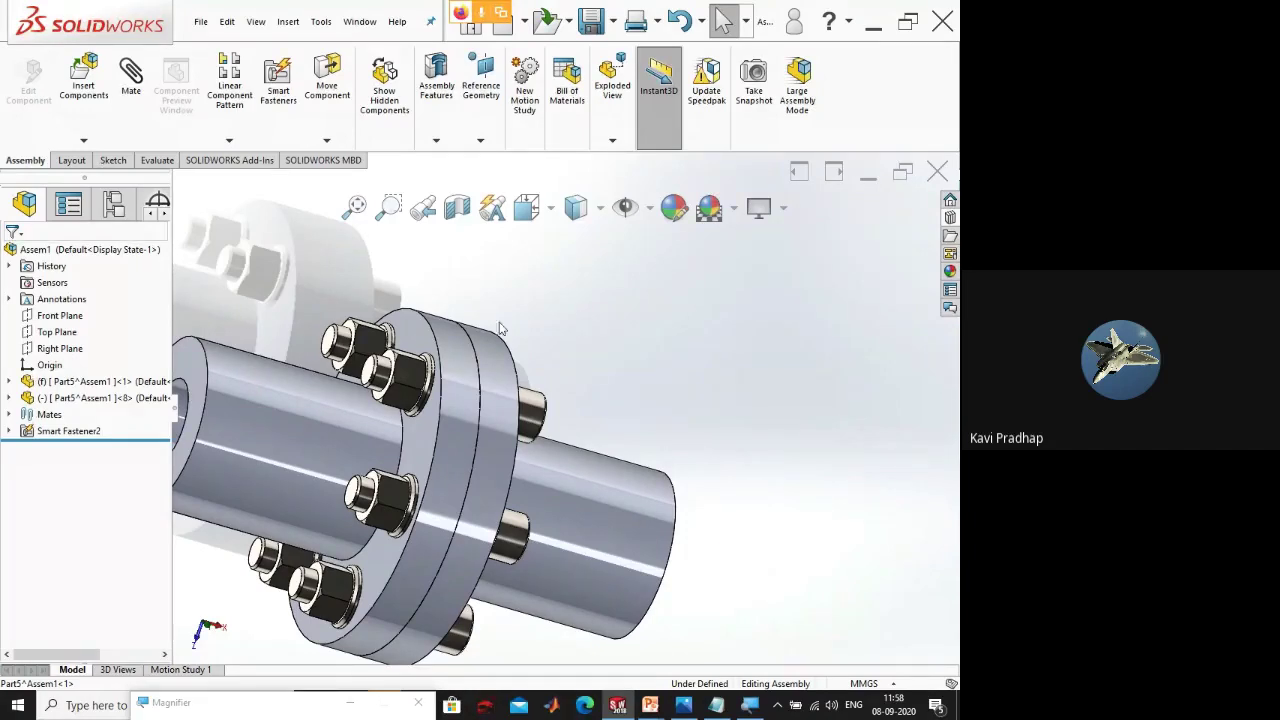
{"action": "left_click", "coordinate": [157, 162]}
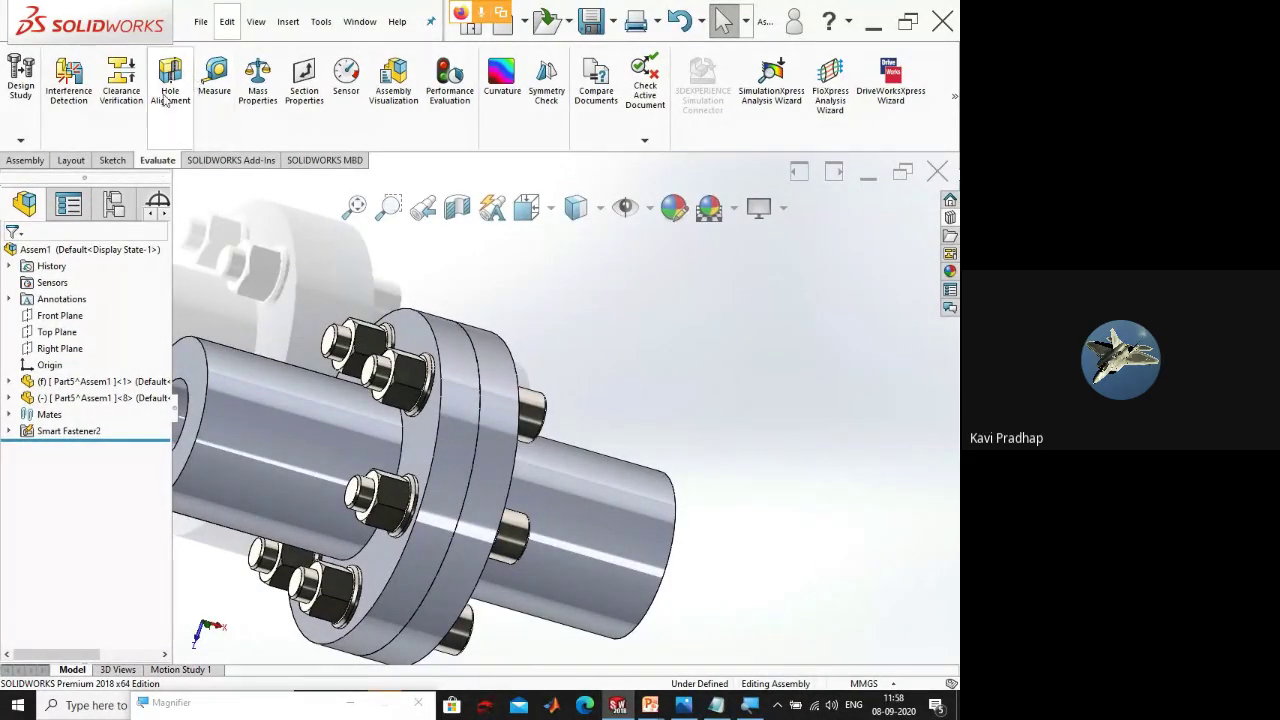
{"action": "left_click", "coordinate": [79, 115]}
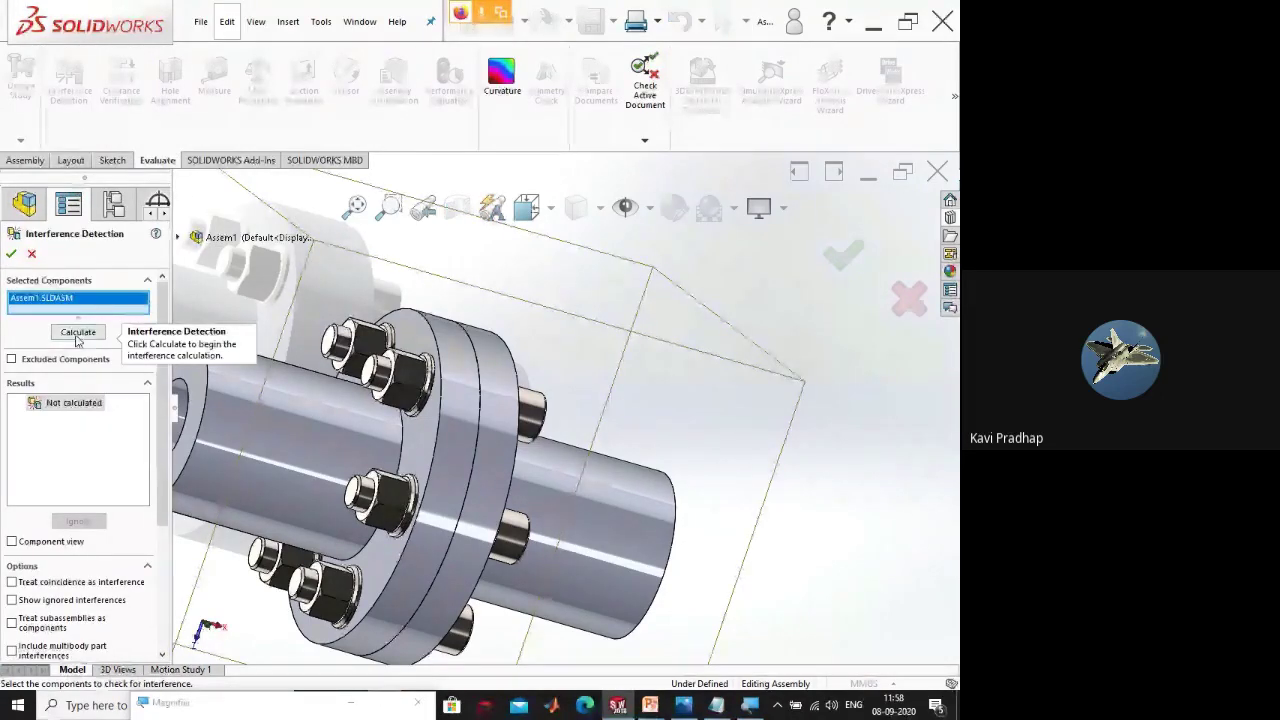
{"action": "left_click", "coordinate": [77, 333]}
- Examine the first five interferences in the results one by one, locating each at its nut and screw
{"action": "middle_click_drag", "start_coordinate": [541, 367], "coordinate": [461, 428]}
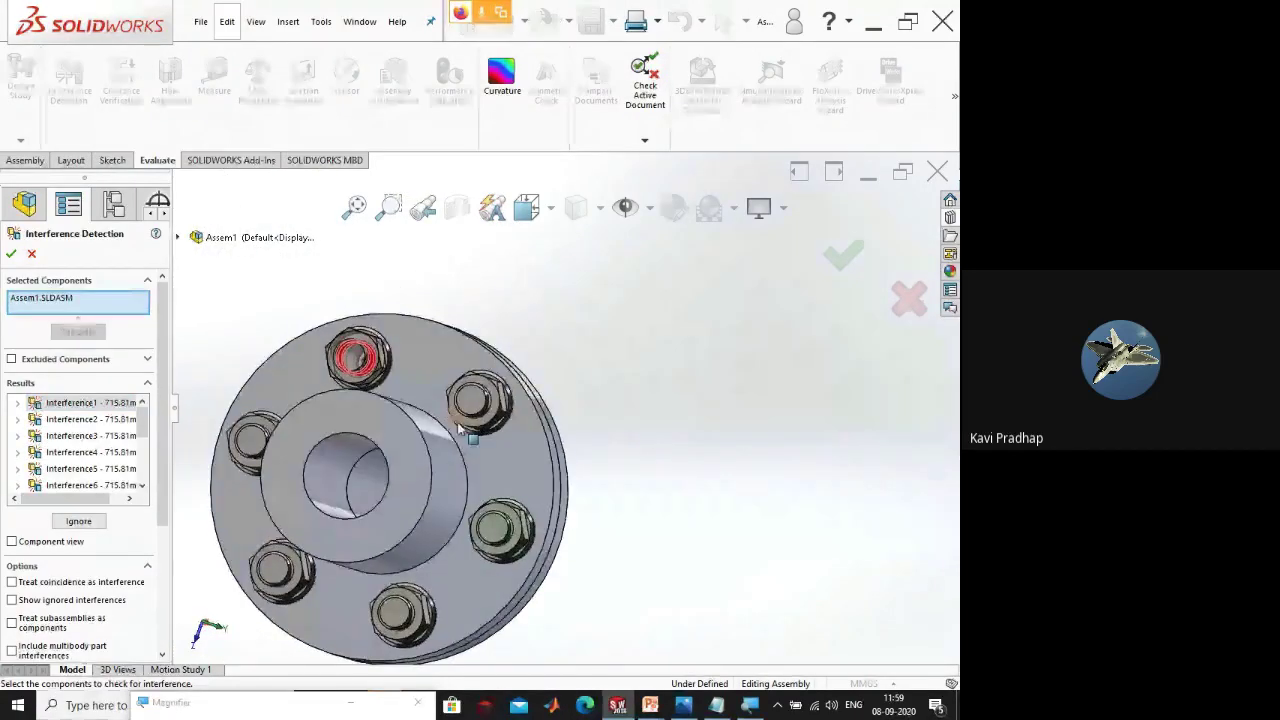
{"action": "scroll", "coordinate": [408, 368], "scroll_direction": "down", "scroll_amount": 8}
{"action": "middle_click_drag", "start_coordinate": [408, 368], "coordinate": [550, 438]}
{"action": "scroll", "coordinate": [362, 410], "scroll_direction": "up", "scroll_amount": 5}
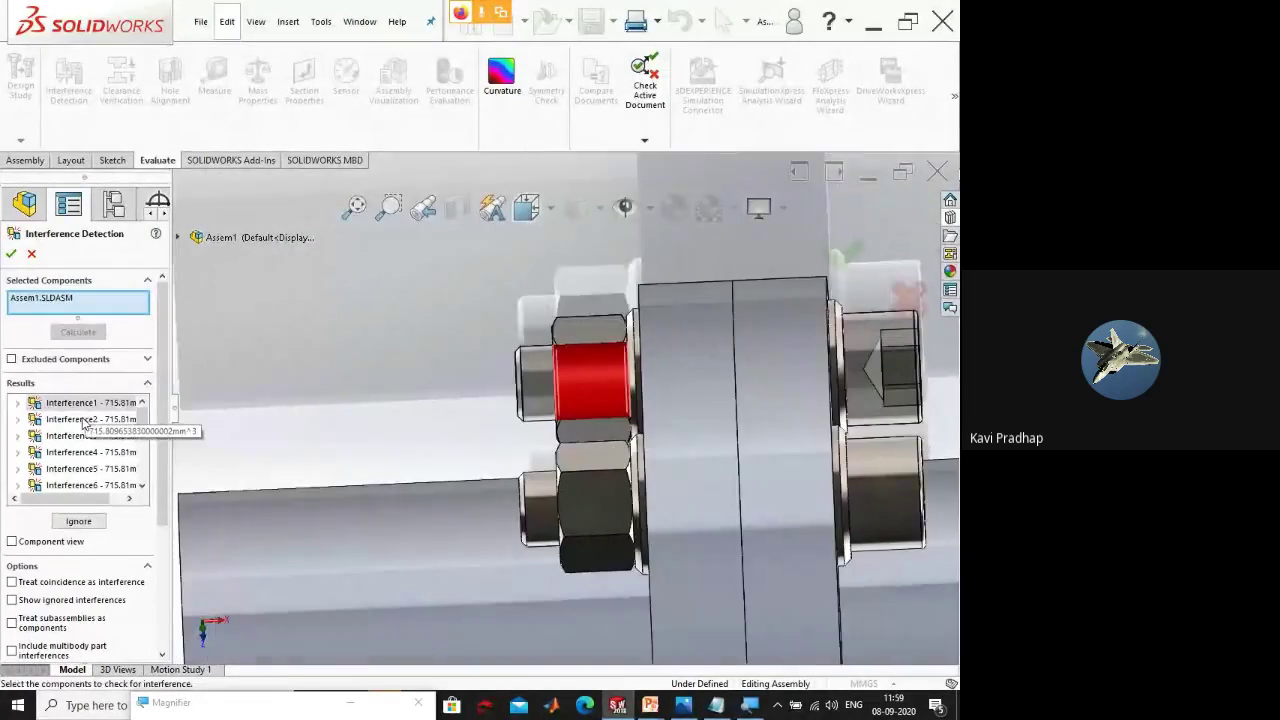
{"action": "left_click", "coordinate": [82, 421]}
{"action": "left_click", "coordinate": [82, 438]}
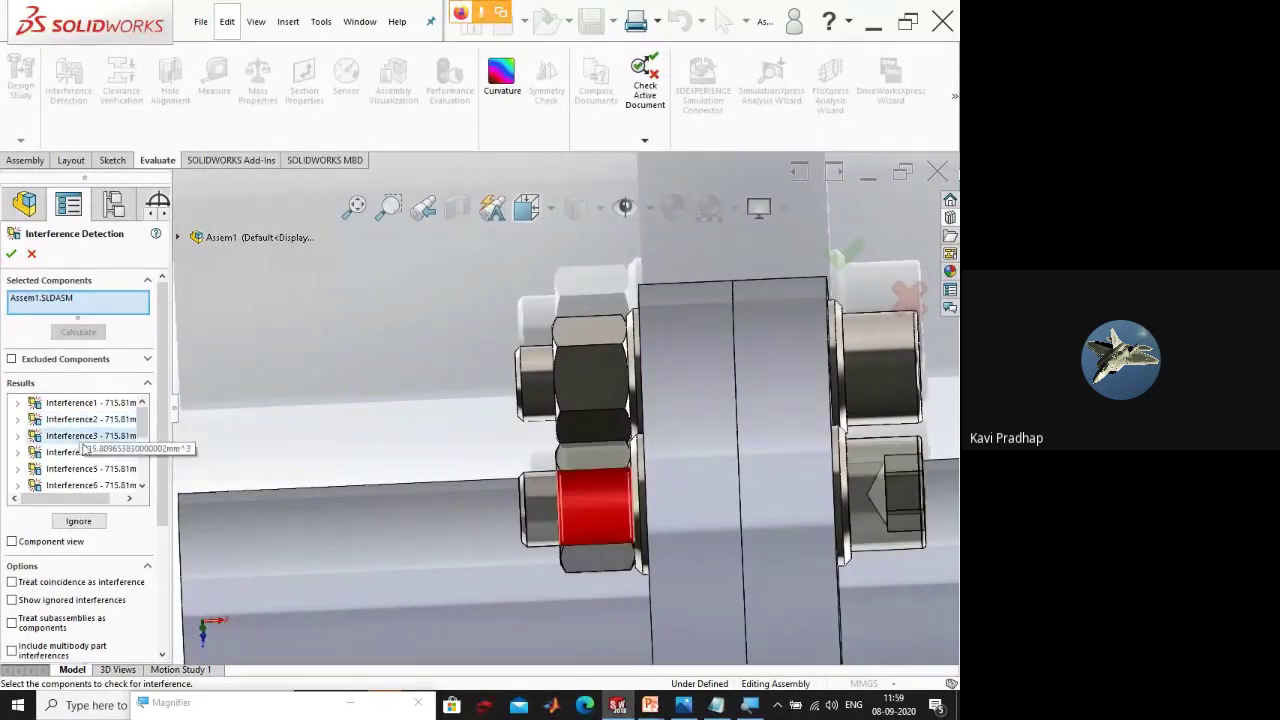
{"action": "scroll", "coordinate": [517, 452], "scroll_direction": "up", "scroll_amount": 3}
{"action": "scroll", "coordinate": [517, 452], "scroll_direction": "up", "scroll_amount": 5}
{"action": "left_click", "coordinate": [60, 453]}
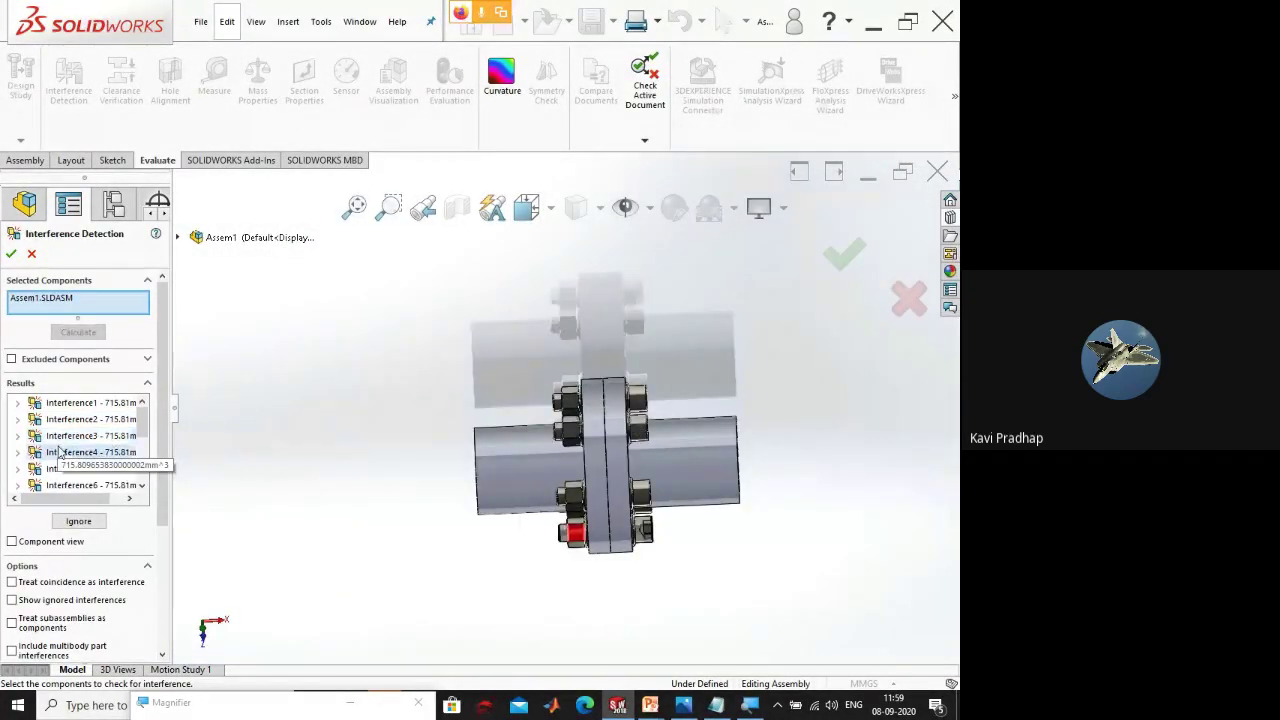
{"action": "left_click", "coordinate": [65, 471]}
- Examine interferences 9 to 12 at the end of the results, look closely at the nuts, and close Interference Detection
{"action": "scroll", "coordinate": [70, 470], "scroll_direction": "down", "scroll_amount": 3}
{"action": "left_click", "coordinate": [82, 453]}
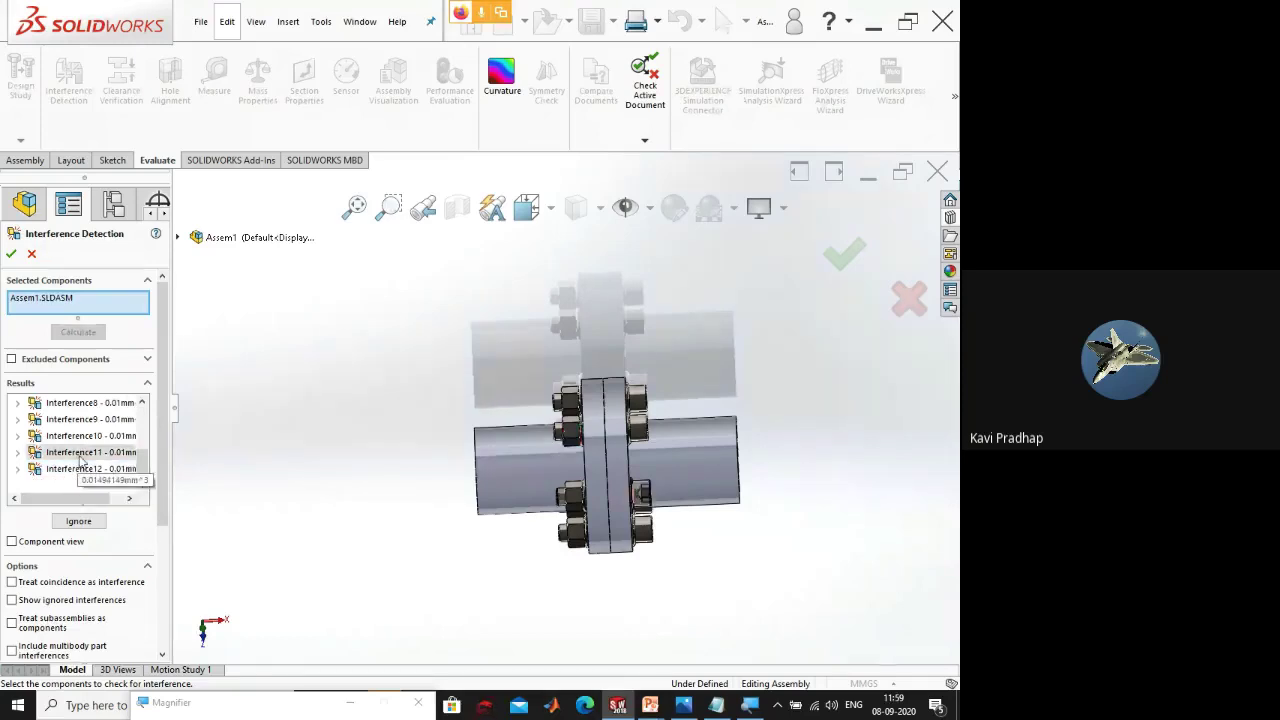
{"action": "left_click", "coordinate": [88, 437]}
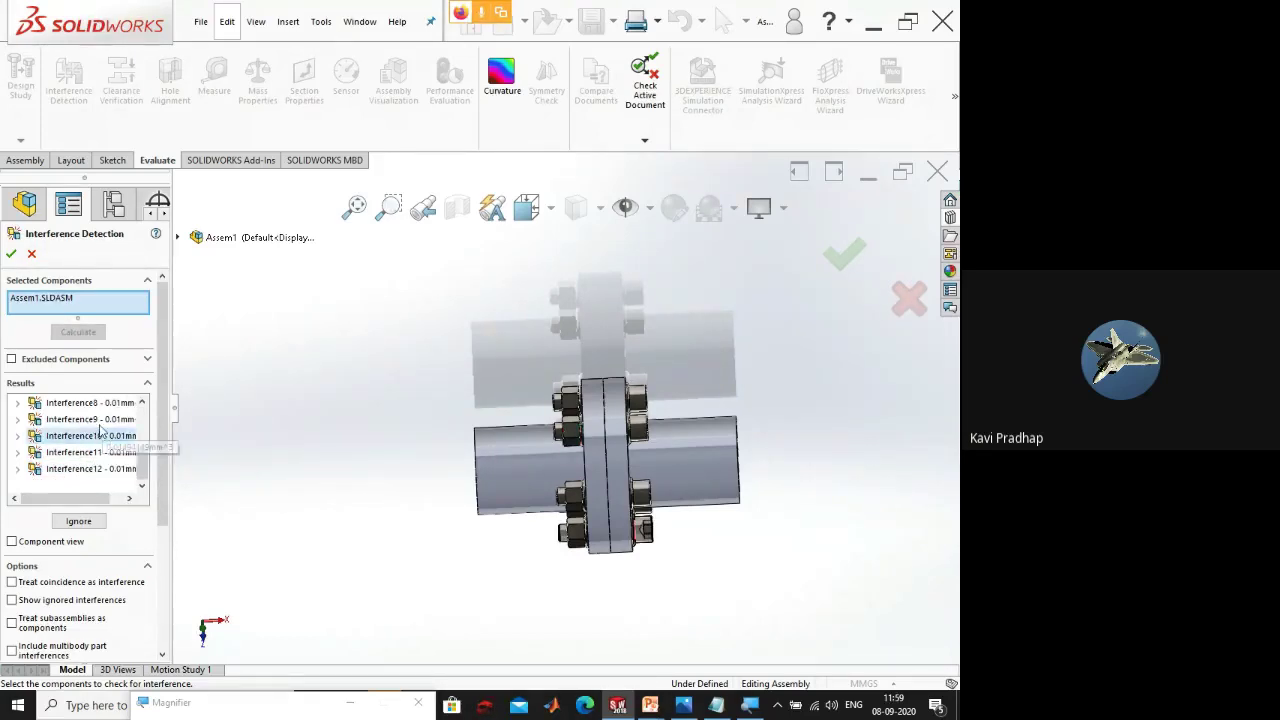
{"action": "left_click", "coordinate": [97, 423]}
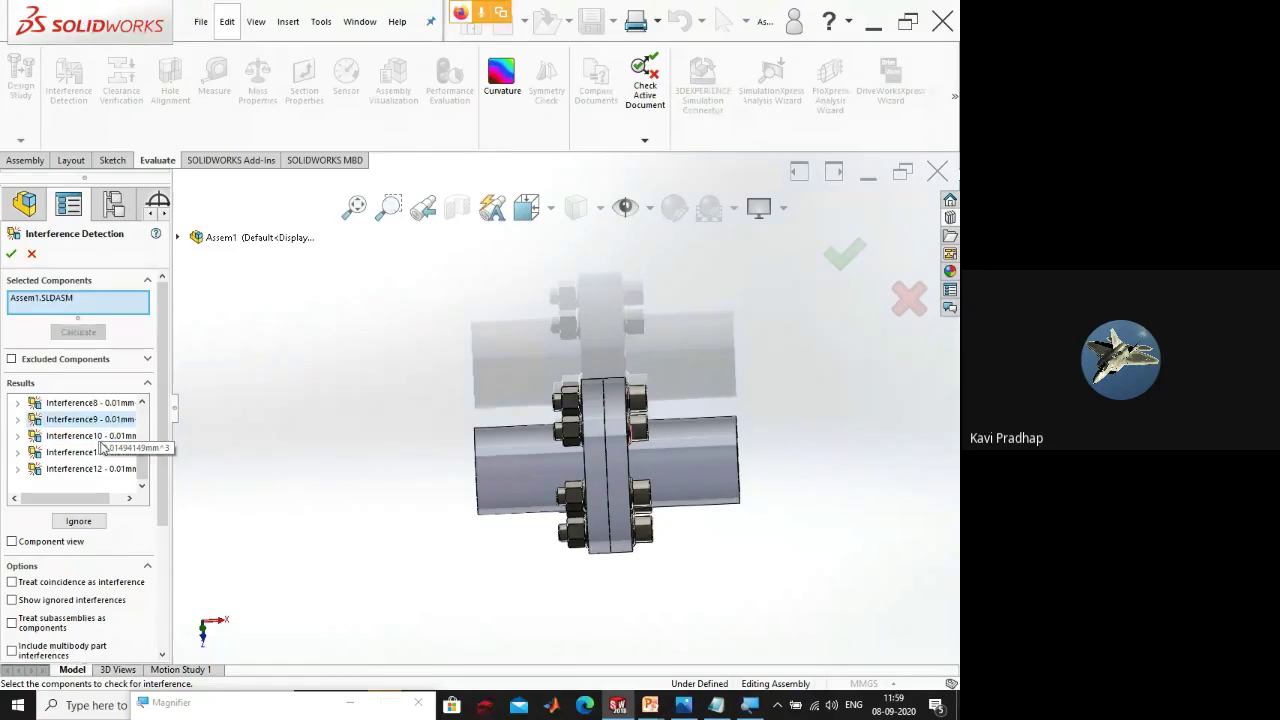
{"action": "left_click", "coordinate": [122, 470]}
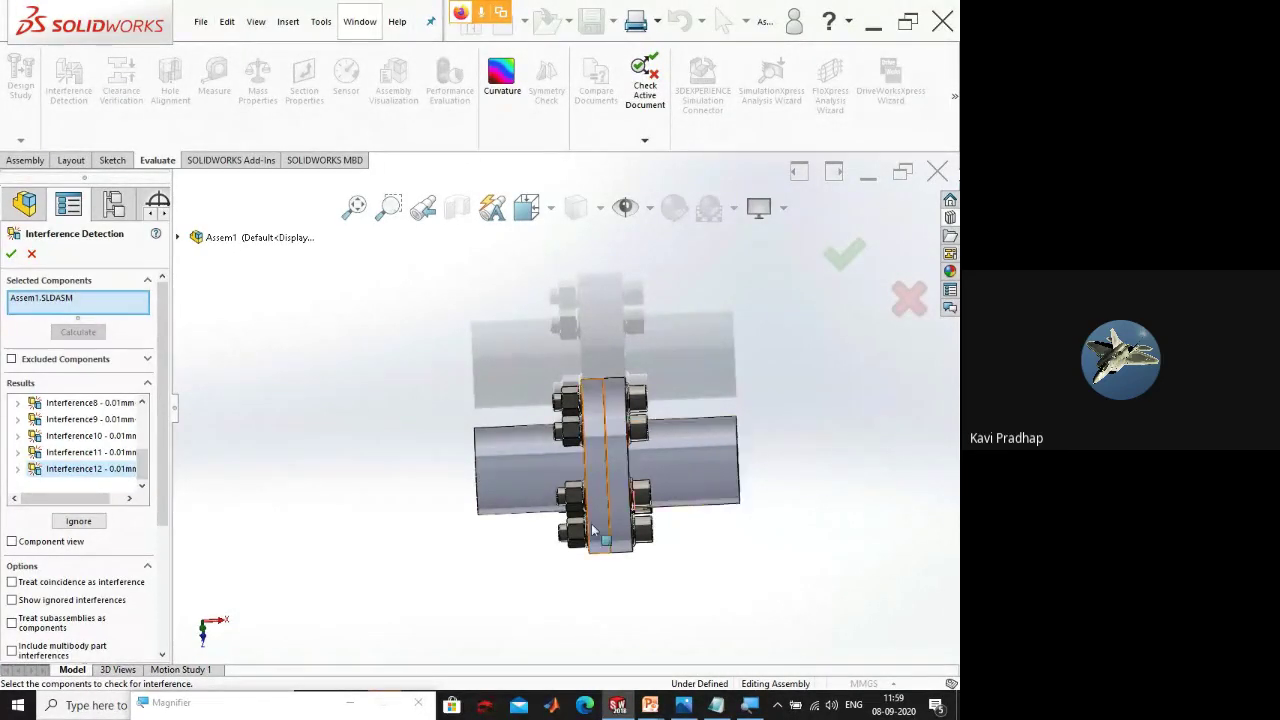
{"action": "scroll", "coordinate": [604, 418], "scroll_direction": "down", "scroll_amount": 4}
{"action": "scroll", "coordinate": [604, 418], "scroll_direction": "down", "scroll_amount": 3}
{"action": "middle_click_drag", "start_coordinate": [591, 382], "coordinate": [627, 385]}
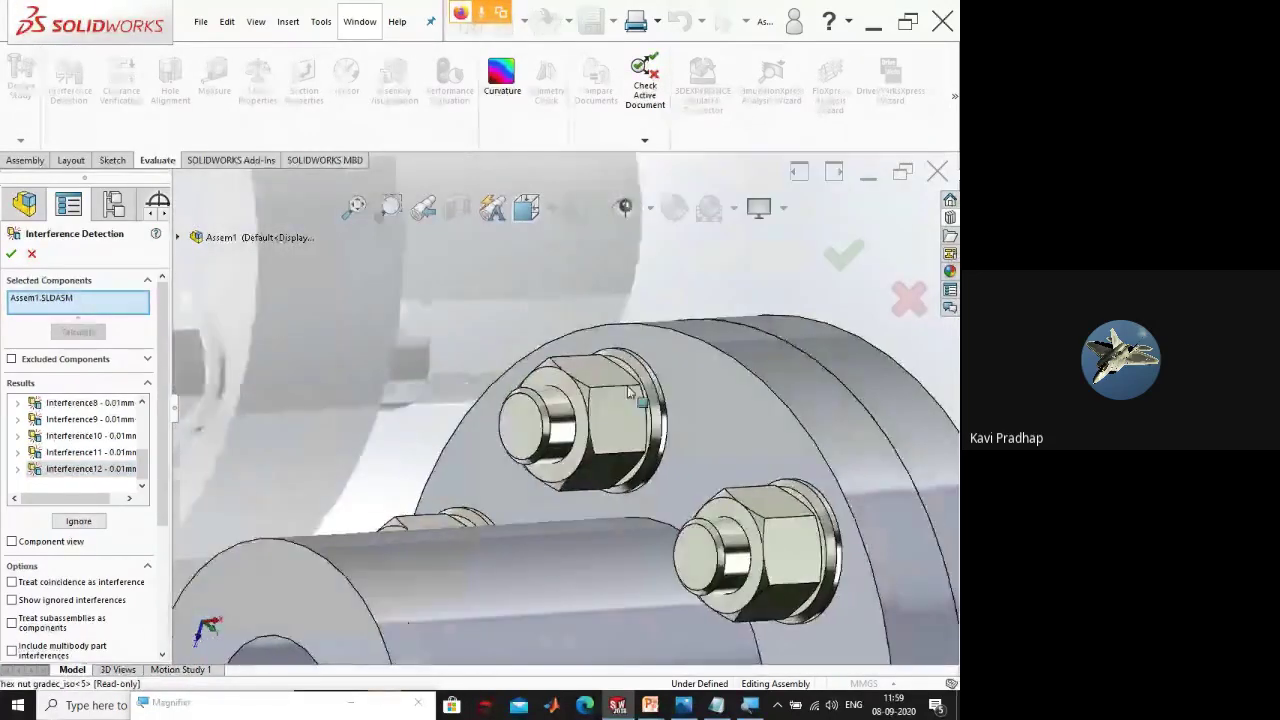
{"action": "scroll", "coordinate": [564, 410], "scroll_direction": "down", "scroll_amount": 5}
{"action": "scroll", "coordinate": [540, 440], "scroll_direction": "up", "scroll_amount": 5}
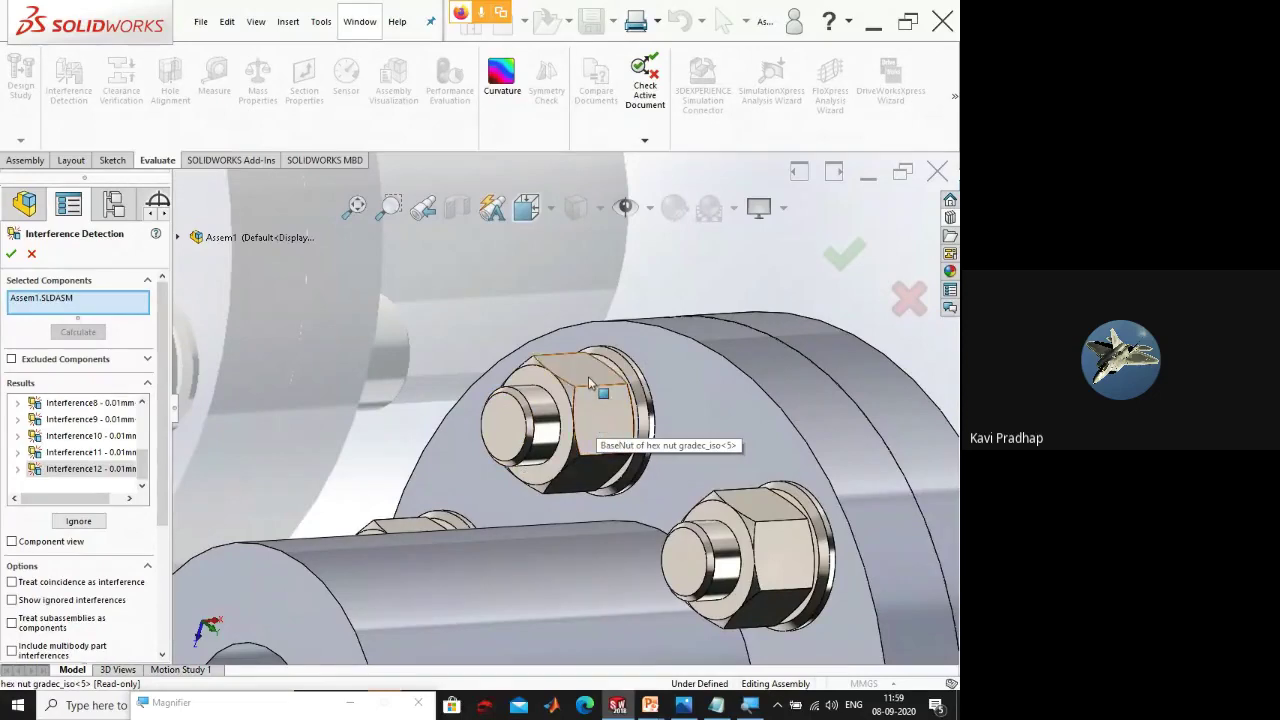
{"action": "left_click", "coordinate": [12, 256]}
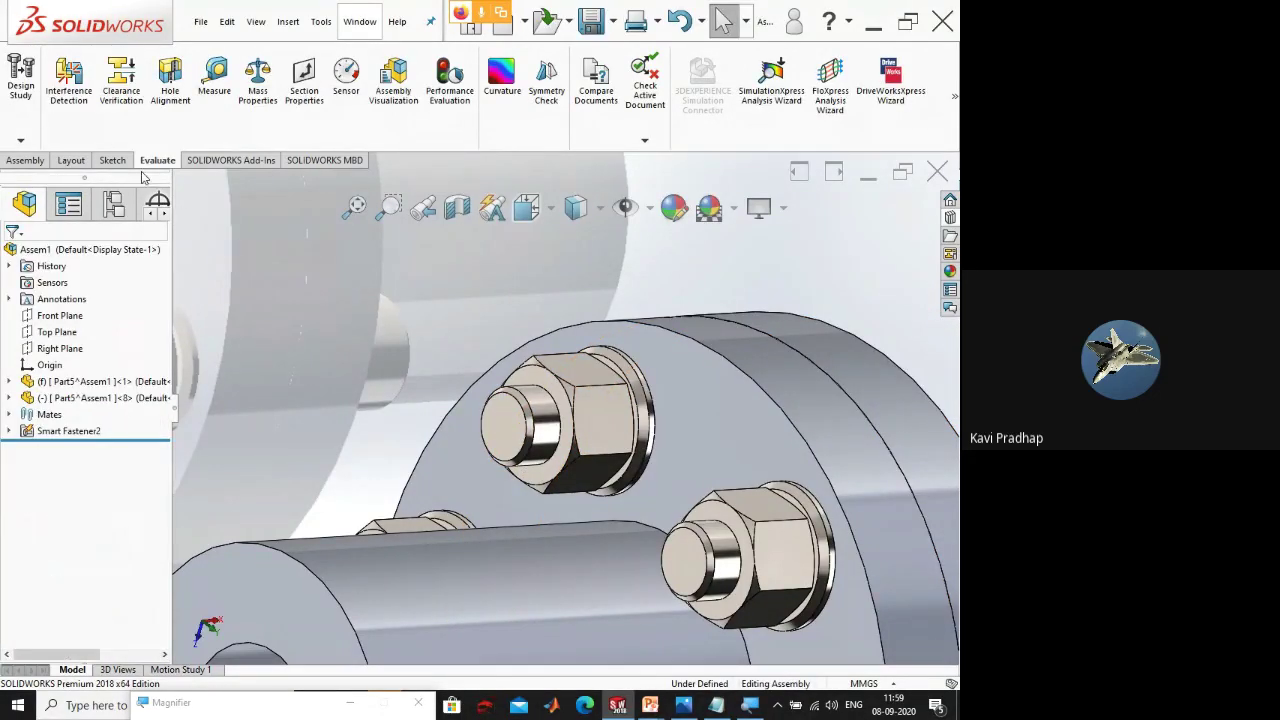
- Calculate the assembly's interferences once more, close the check and view the complete bolted coupling
{"action": "left_click", "coordinate": [68, 80]}
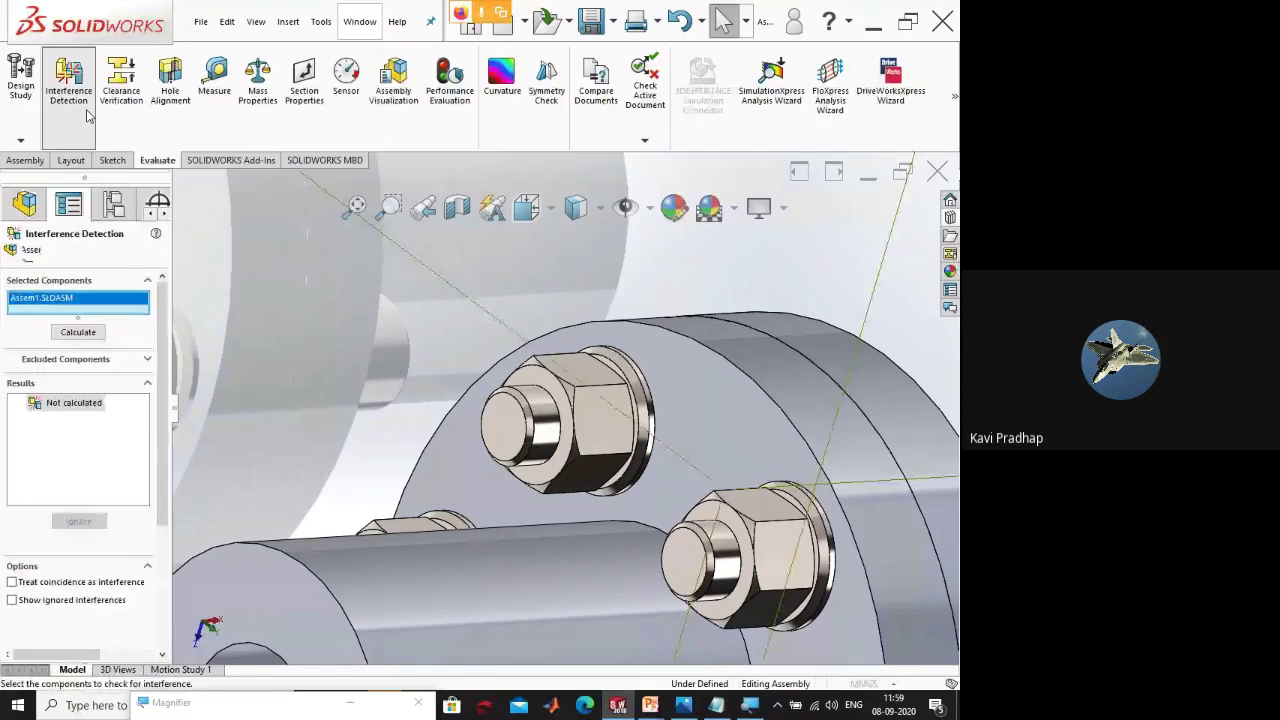
{"action": "left_click", "coordinate": [78, 332]}
{"action": "middle_click_drag", "start_coordinate": [250, 400], "coordinate": [378, 514]}
{"action": "left_click", "coordinate": [33, 256]}
{"action": "scroll", "coordinate": [315, 381], "scroll_direction": "up", "scroll_amount": 3}
{"action": "scroll", "coordinate": [345, 422], "scroll_direction": "up", "scroll_amount": 3}
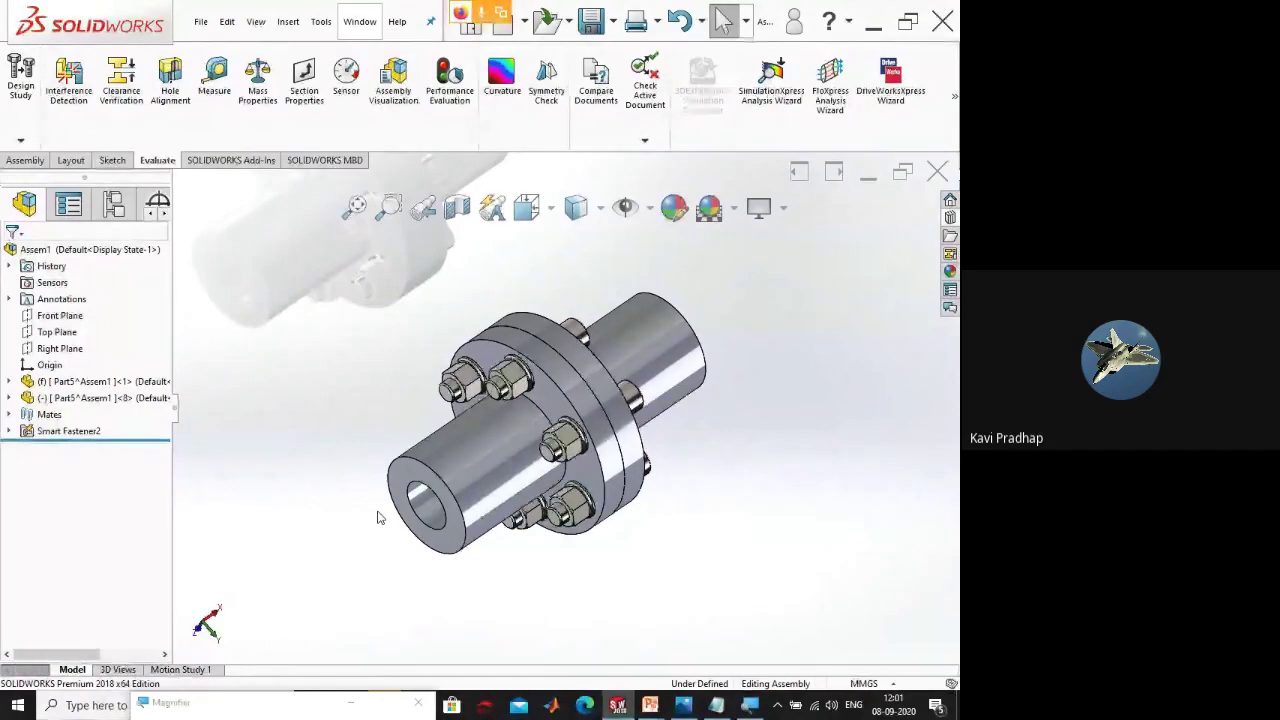
- Save all modified documents on closing the bolted assembly, naming the assembly file flange coupling in the 3d print folder
{"action": "left_click", "coordinate": [937, 172]}
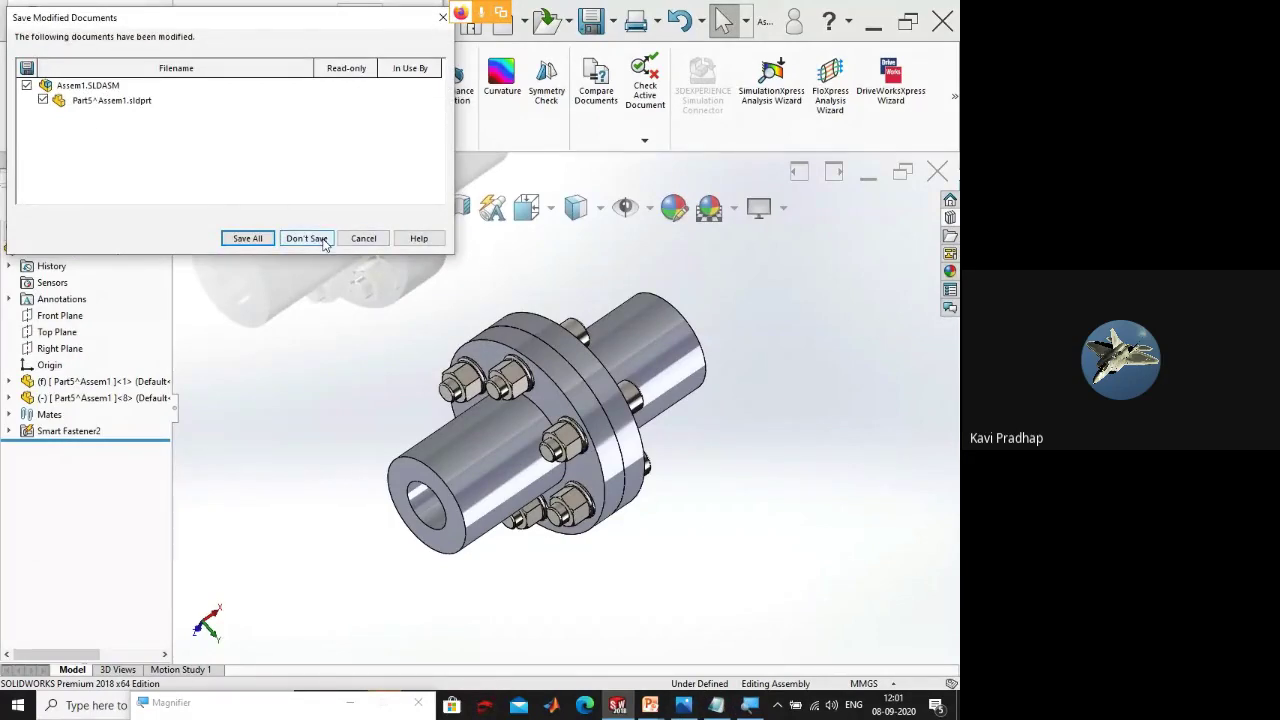
{"action": "left_click", "coordinate": [250, 240]}
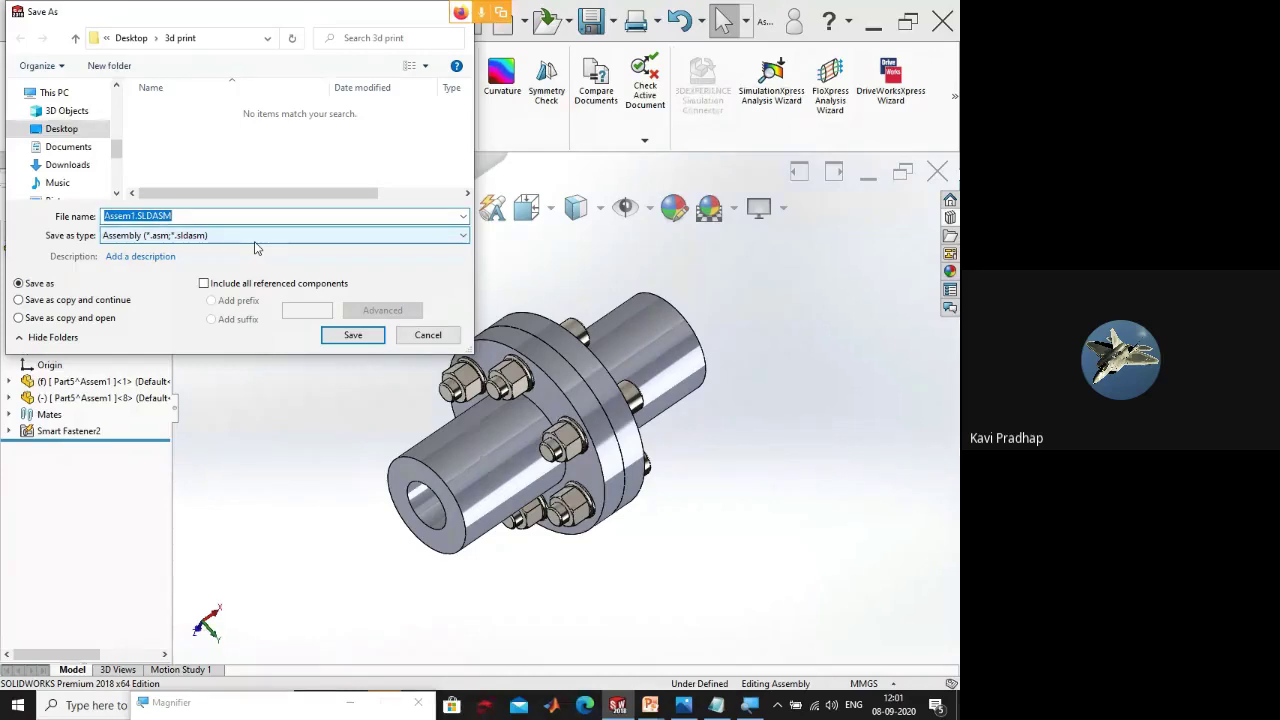
{"action": "type", "text": "fl"}
{"action": "type", "text": "ange coupl"}
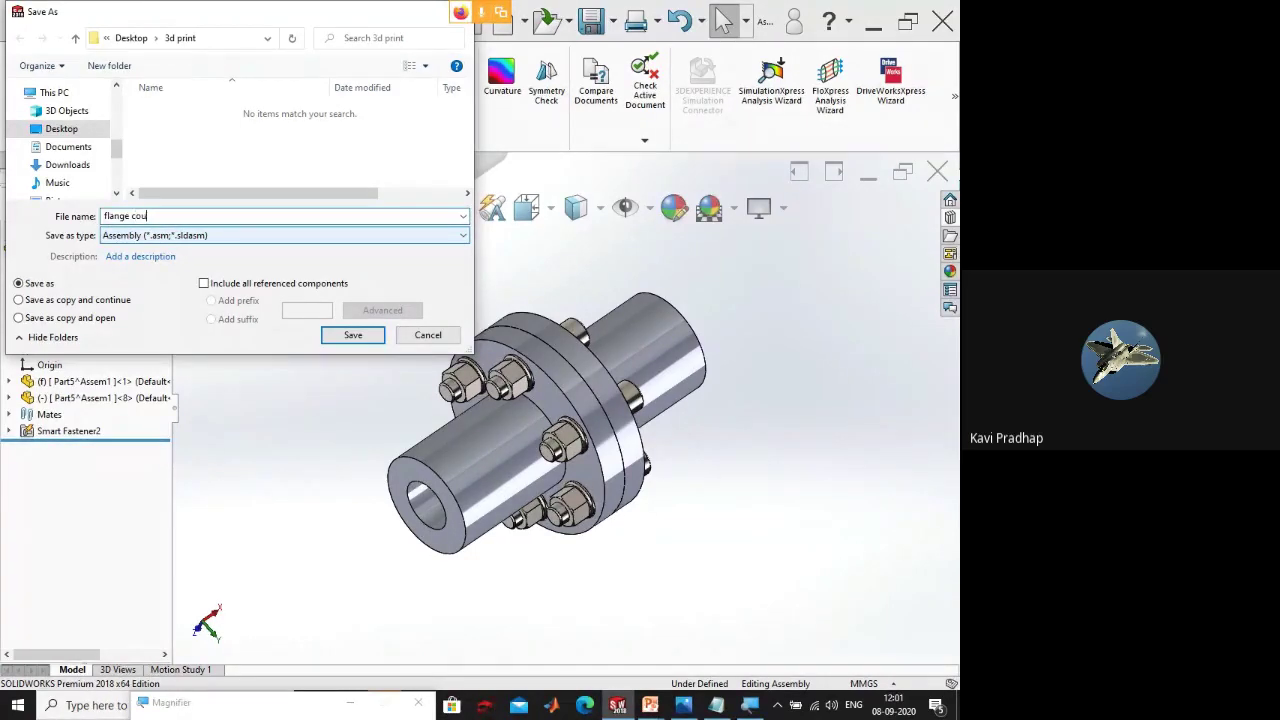
{"action": "type", "text": "ing"}
{"action": "key", "text": "Return"}
{"action": "left_click", "coordinate": [352, 268]}
{"action": "left_click", "coordinate": [512, 465]}
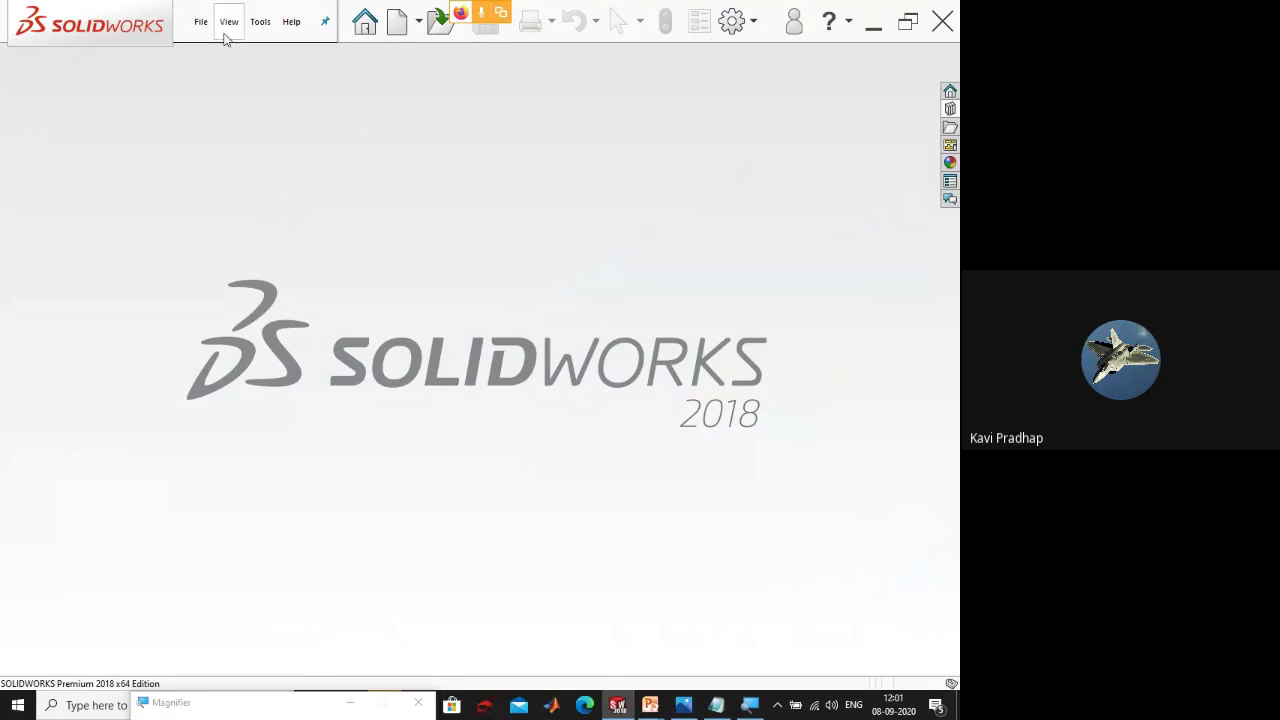
- Create a new assembly document and dismiss its initial component file browser
{"action": "left_click", "coordinate": [397, 38]}
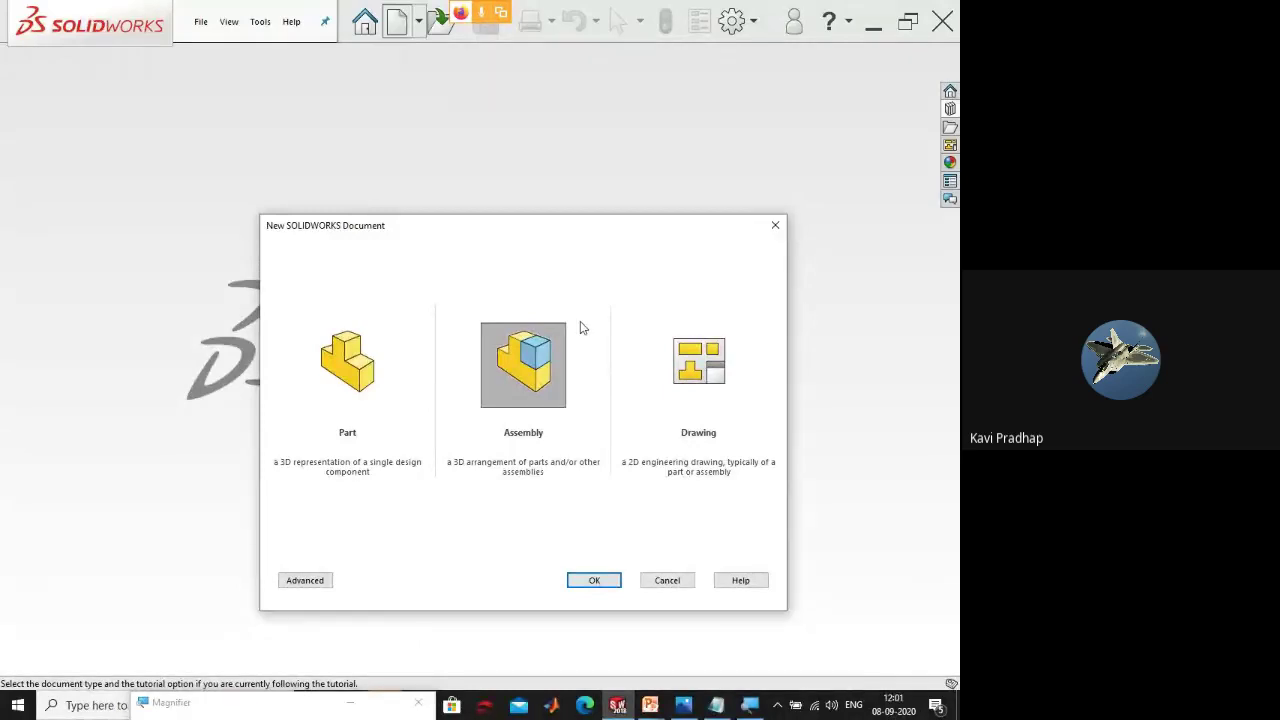
{"action": "left_click", "coordinate": [603, 581]}
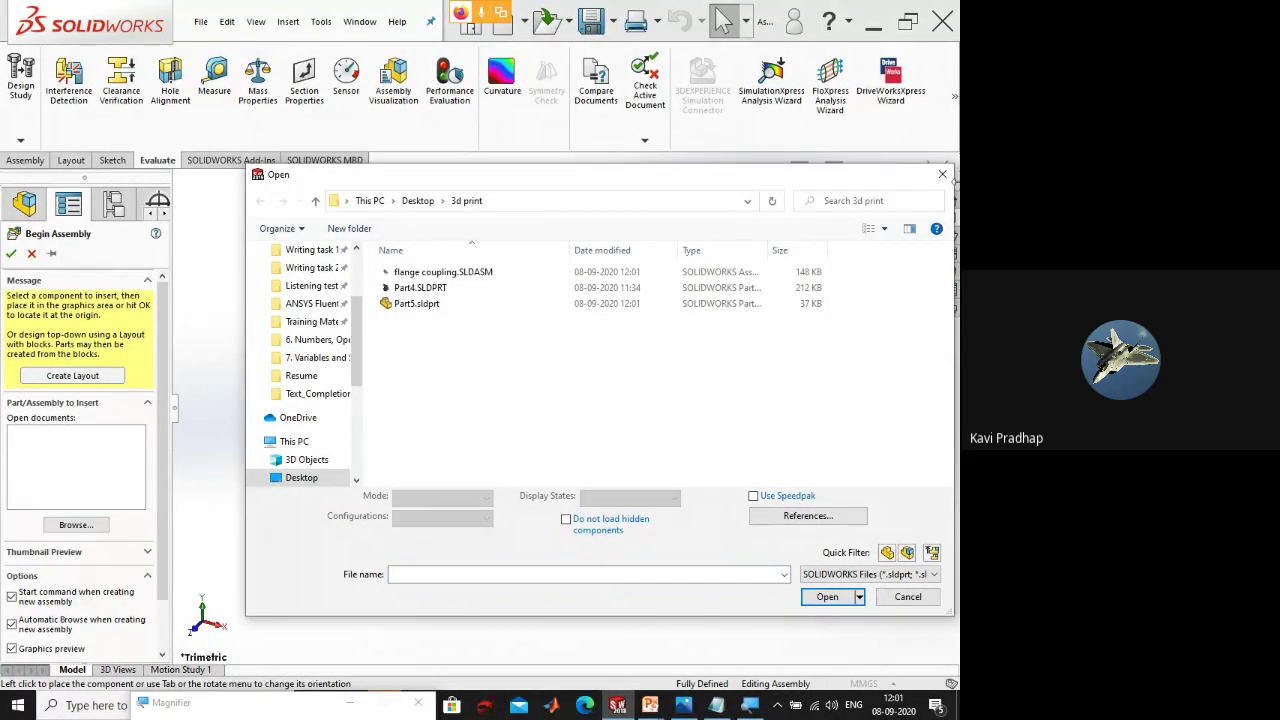
{"action": "left_click", "coordinate": [942, 175]}
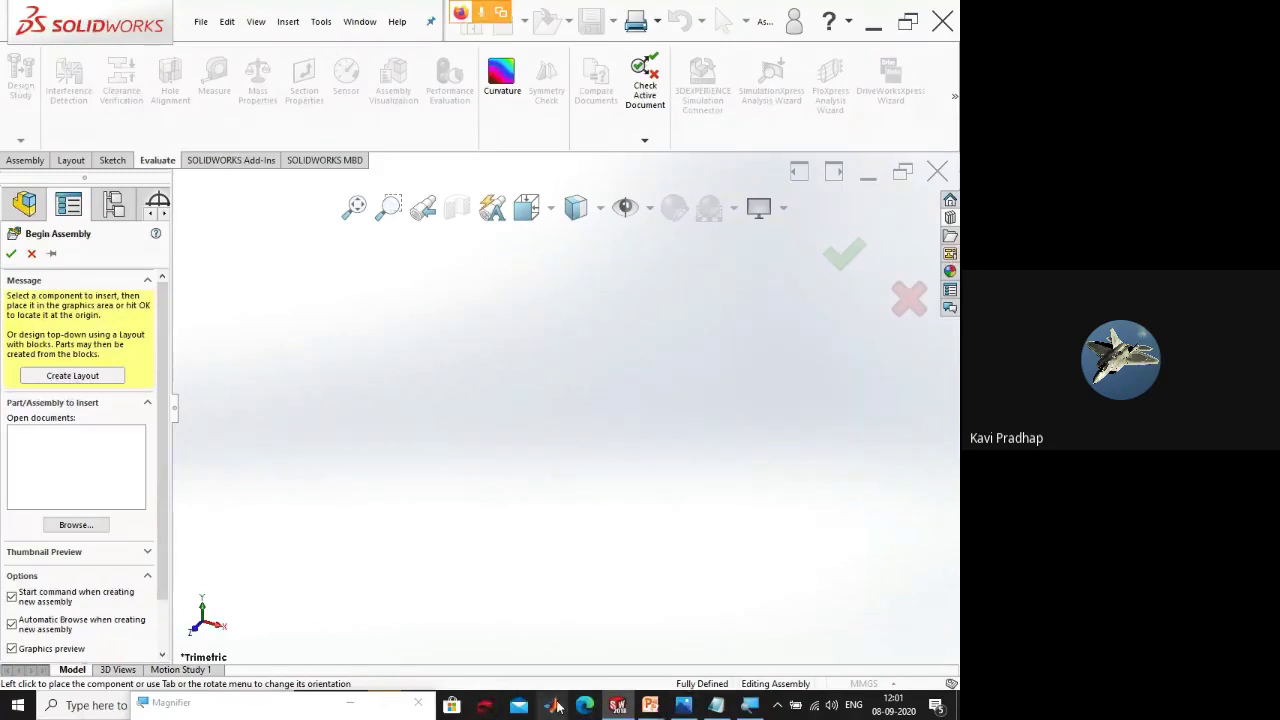
- Switch to File Explorer, browse drive G: to 3d modelling workshop > assembly, try to open Base1_&.STEP, and close the window
{"action": "key", "text": "super+e"}
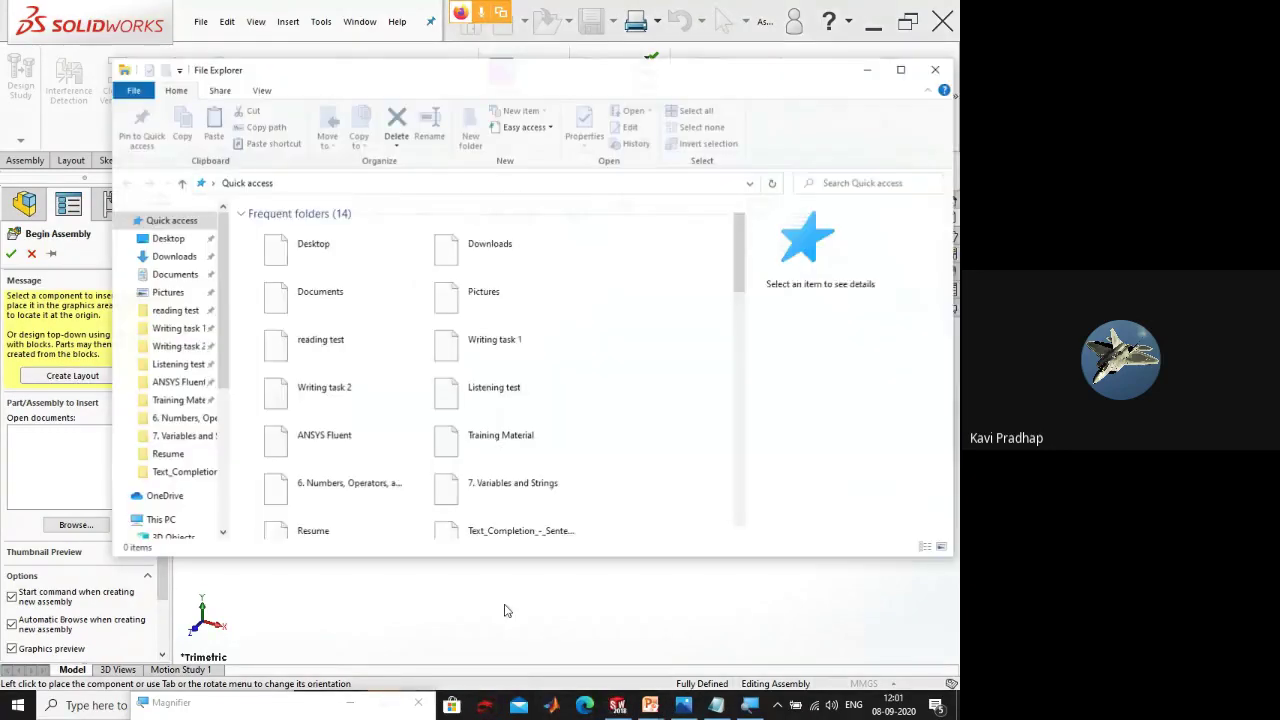
{"action": "scroll", "coordinate": [220, 392], "scroll_direction": "down", "scroll_amount": 2}
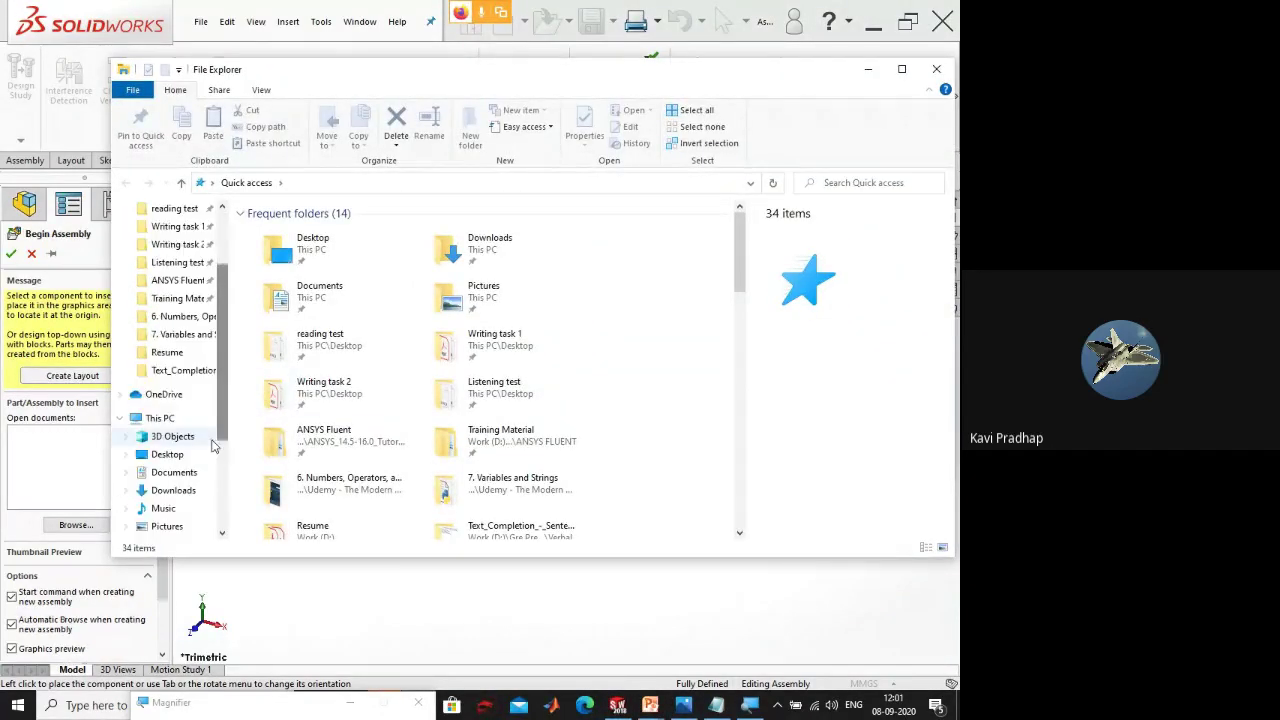
{"action": "scroll", "coordinate": [199, 508], "scroll_direction": "down", "scroll_amount": 2}
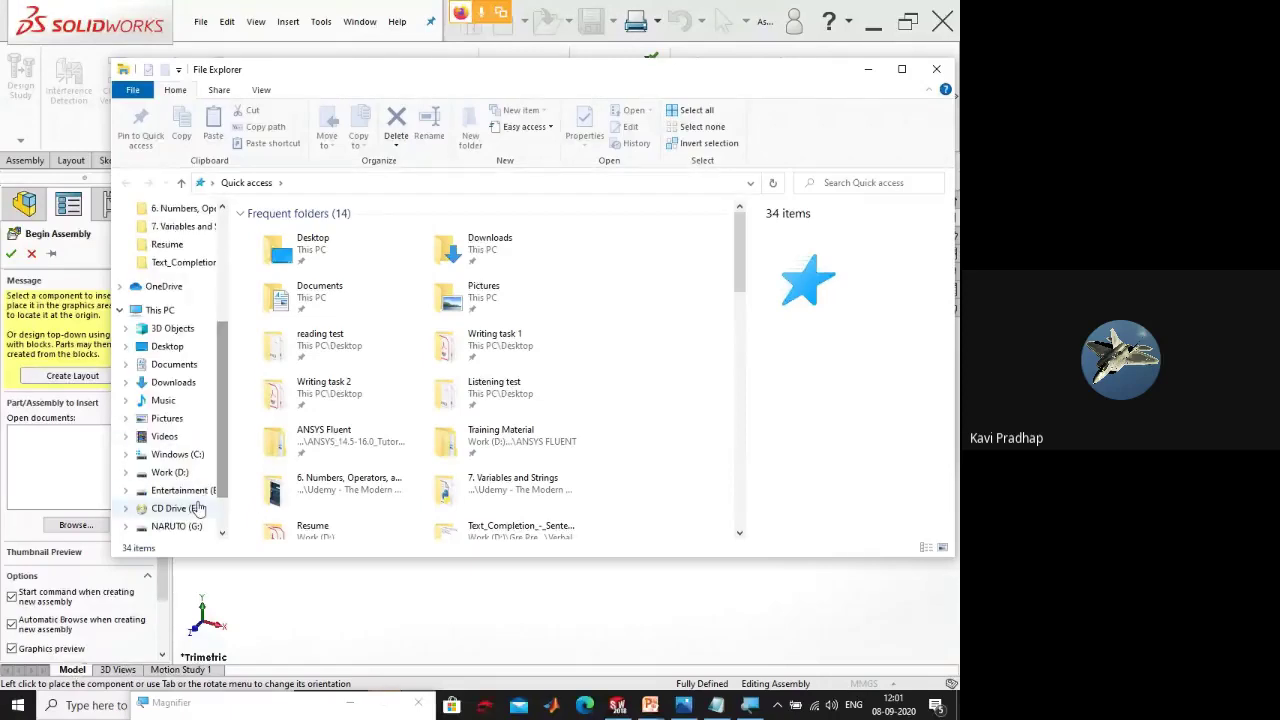
{"action": "left_click", "coordinate": [172, 526]}
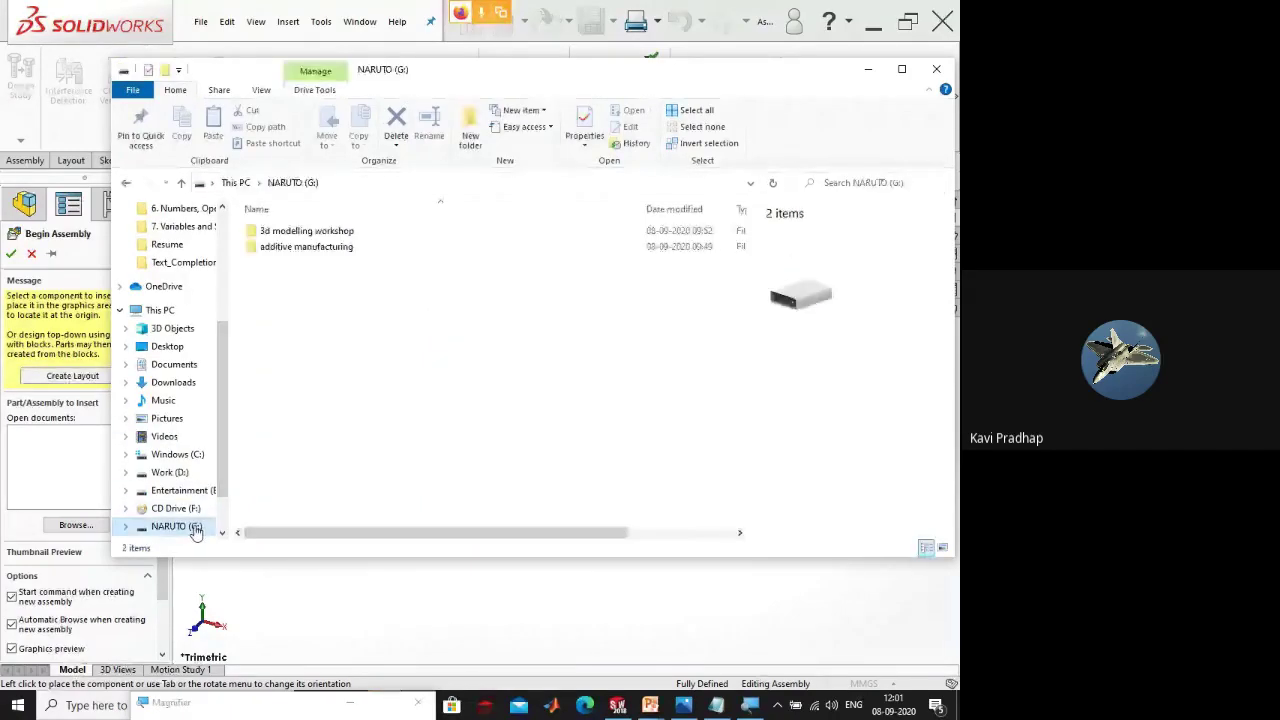
{"action": "double_click", "coordinate": [306, 231]}
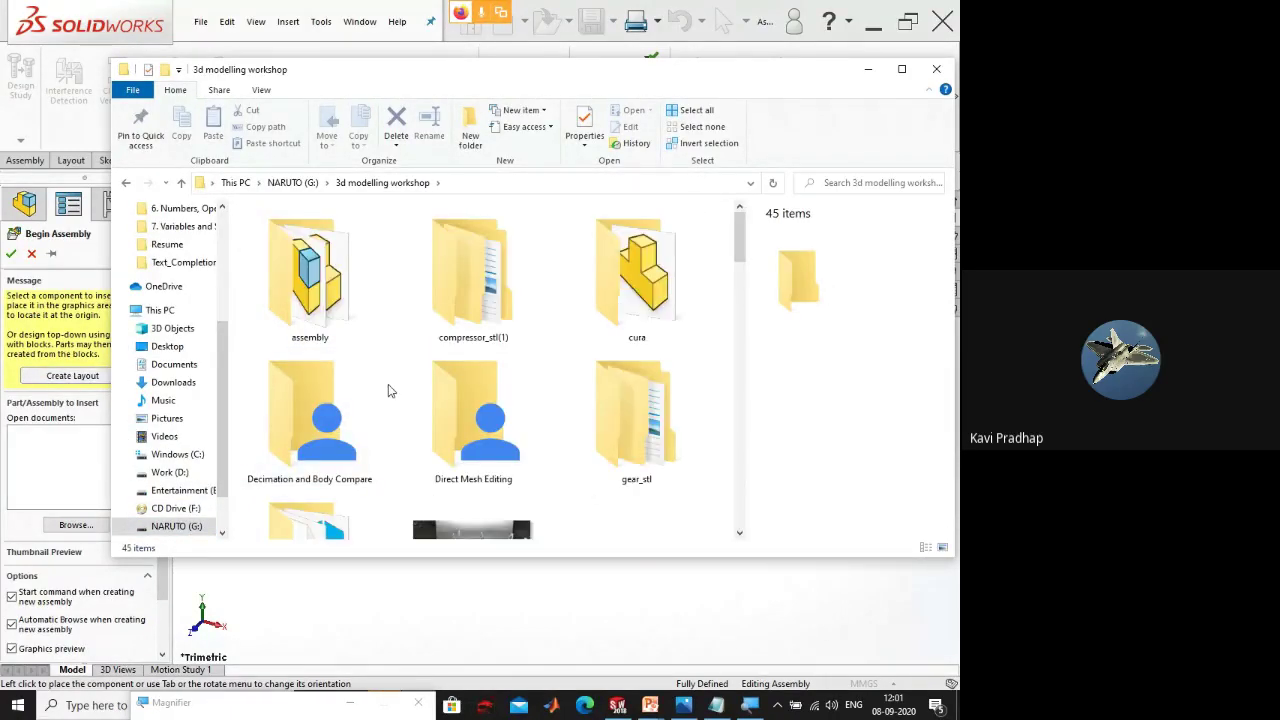
{"action": "double_click", "coordinate": [347, 296]}
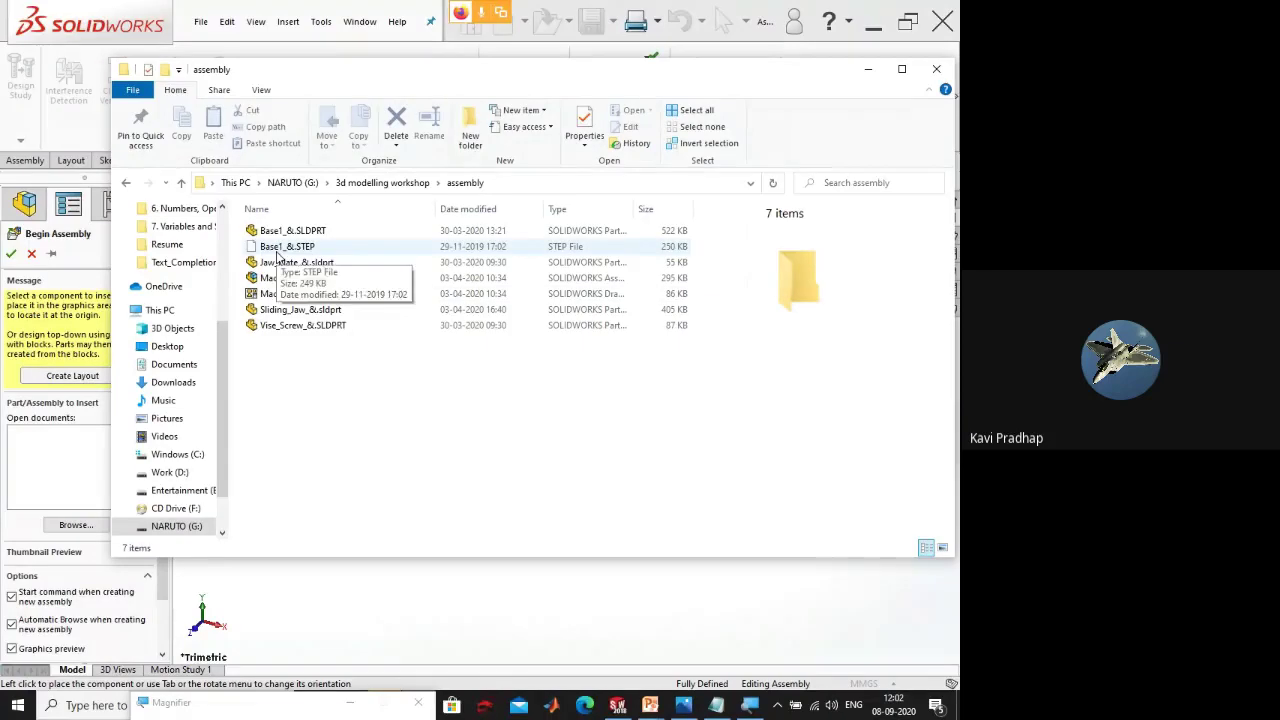
{"action": "left_click", "coordinate": [277, 250]}
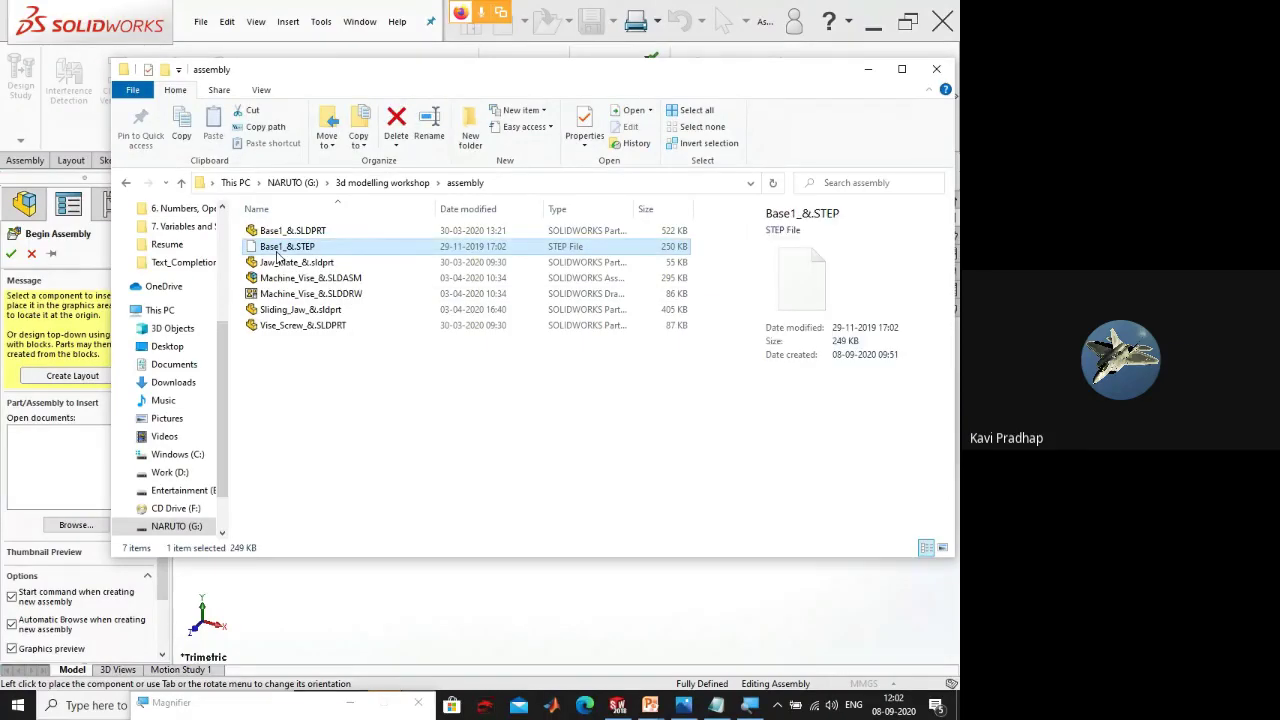
{"action": "double_click", "coordinate": [277, 250]}
{"action": "left_click", "coordinate": [628, 331]}
{"action": "left_click", "coordinate": [938, 72]}
- Try to insert a component from the 3d modelling workshop > assembly folder on drive G:, cancel Begin Assembly and close the new assembly
{"action": "left_click", "coordinate": [75, 524]}
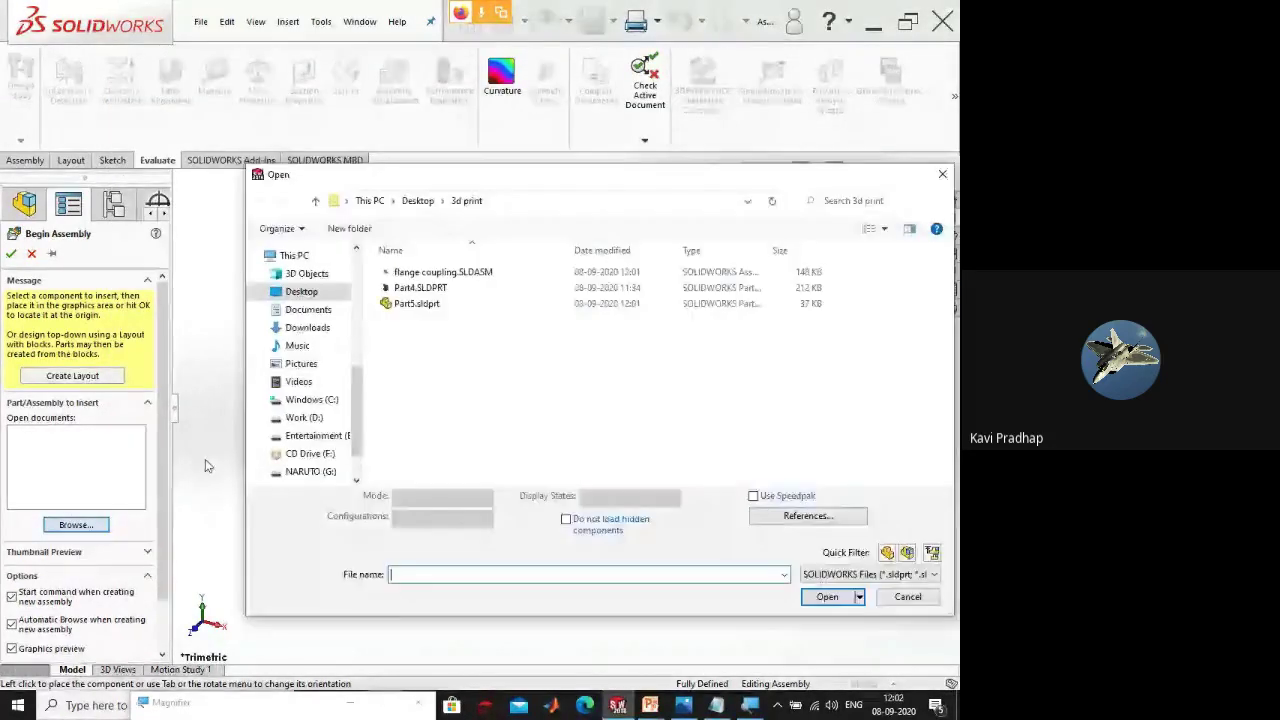
{"action": "left_click", "coordinate": [320, 472]}
{"action": "left_click", "coordinate": [450, 274]}
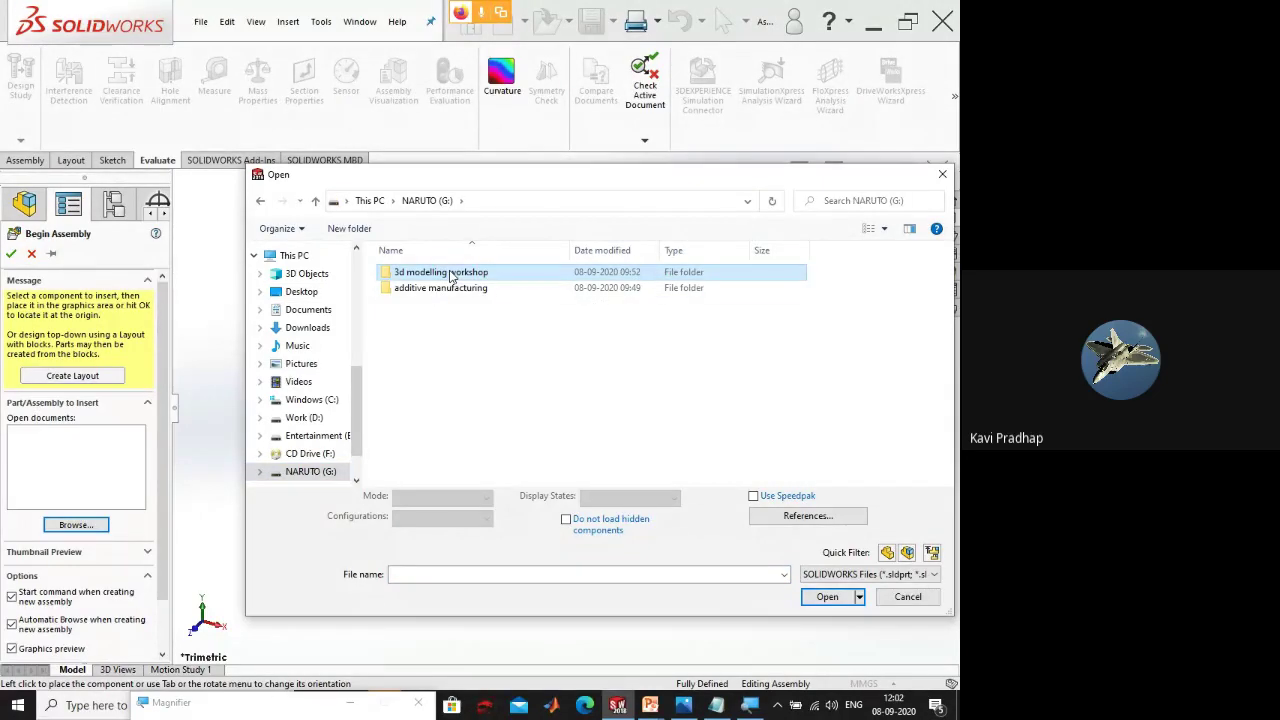
{"action": "double_click", "coordinate": [450, 274]}
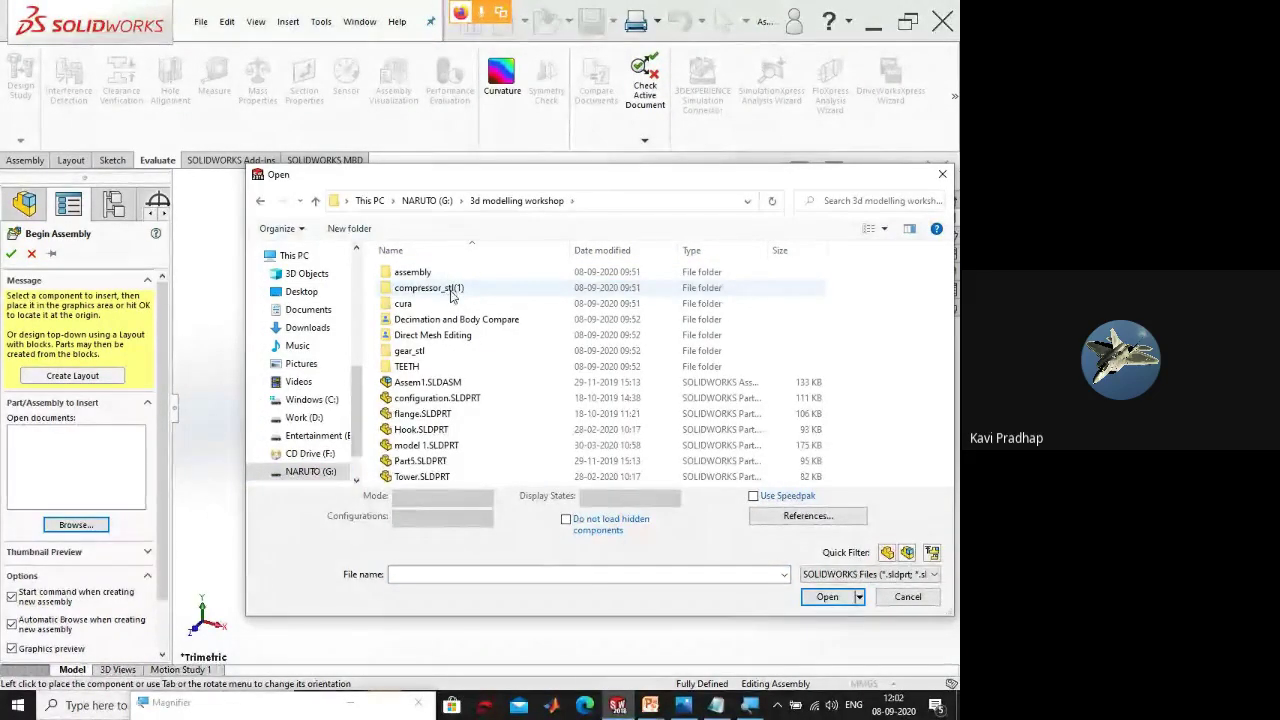
{"action": "double_click", "coordinate": [413, 272]}
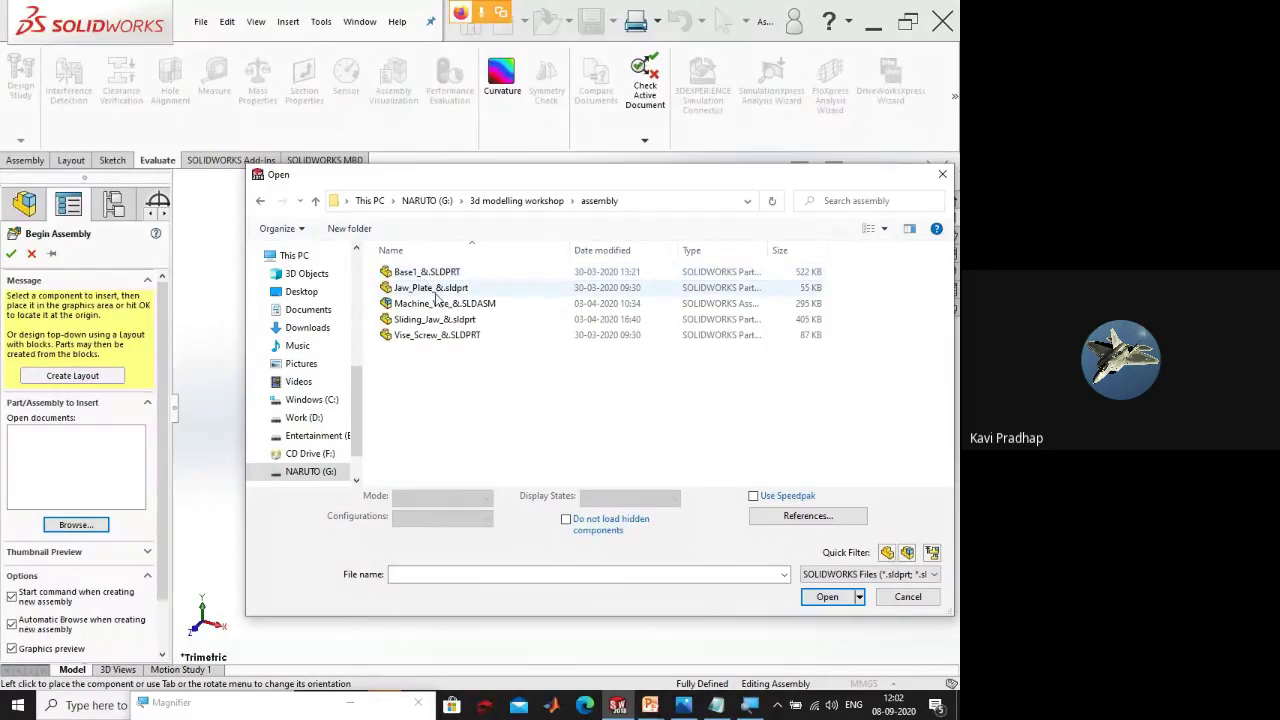
{"action": "left_click", "coordinate": [470, 250]}
{"action": "double_click", "coordinate": [475, 287]}
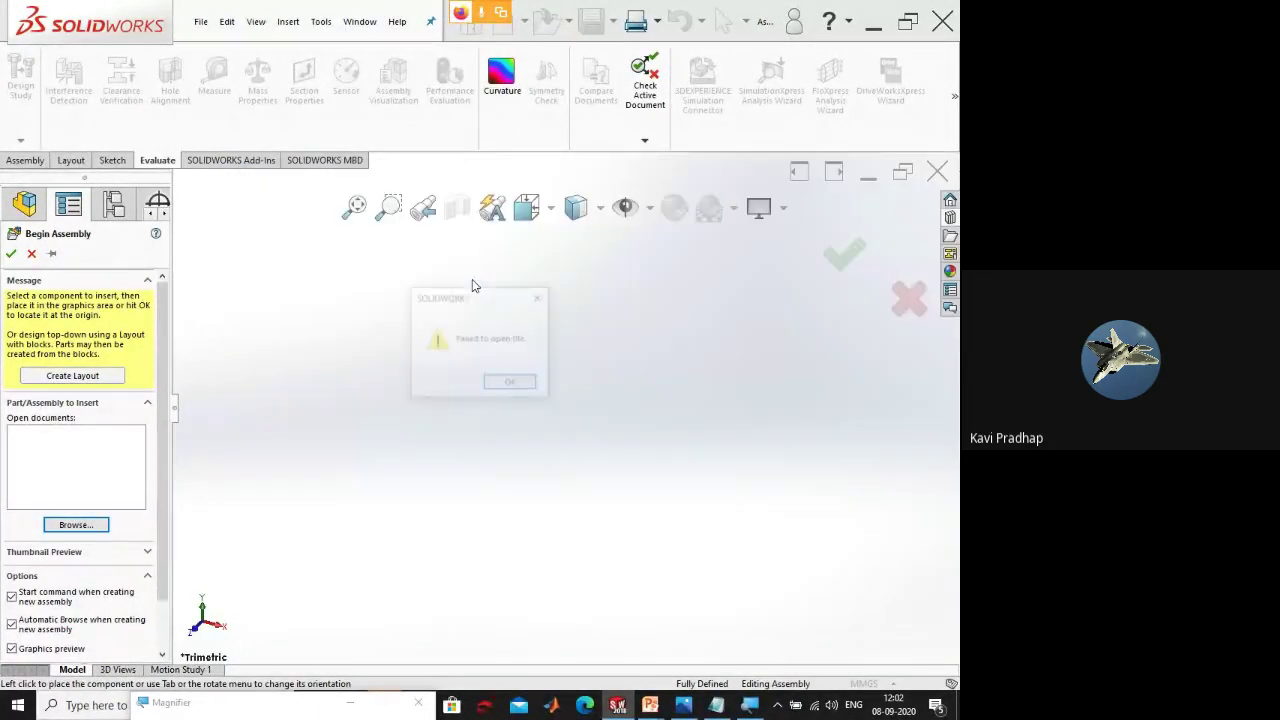
{"action": "left_click", "coordinate": [506, 381]}
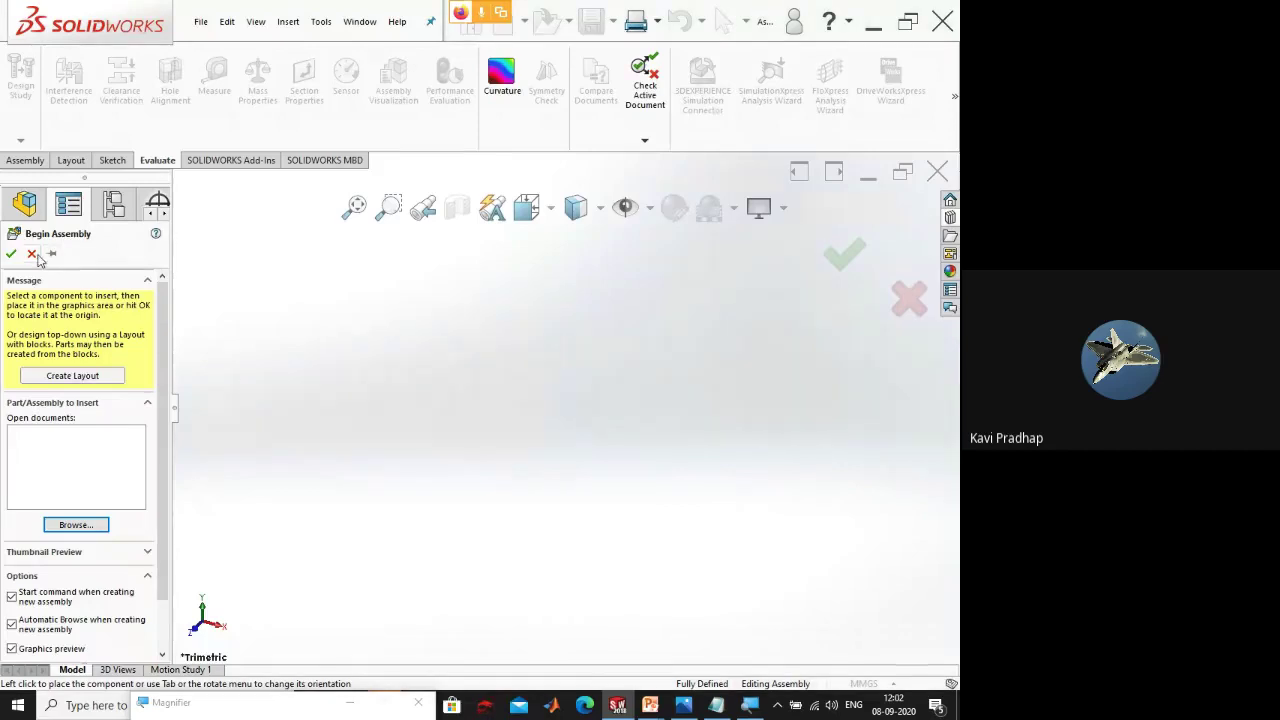
{"action": "left_click", "coordinate": [32, 253]}
{"action": "key", "text": "ctrl+w"}
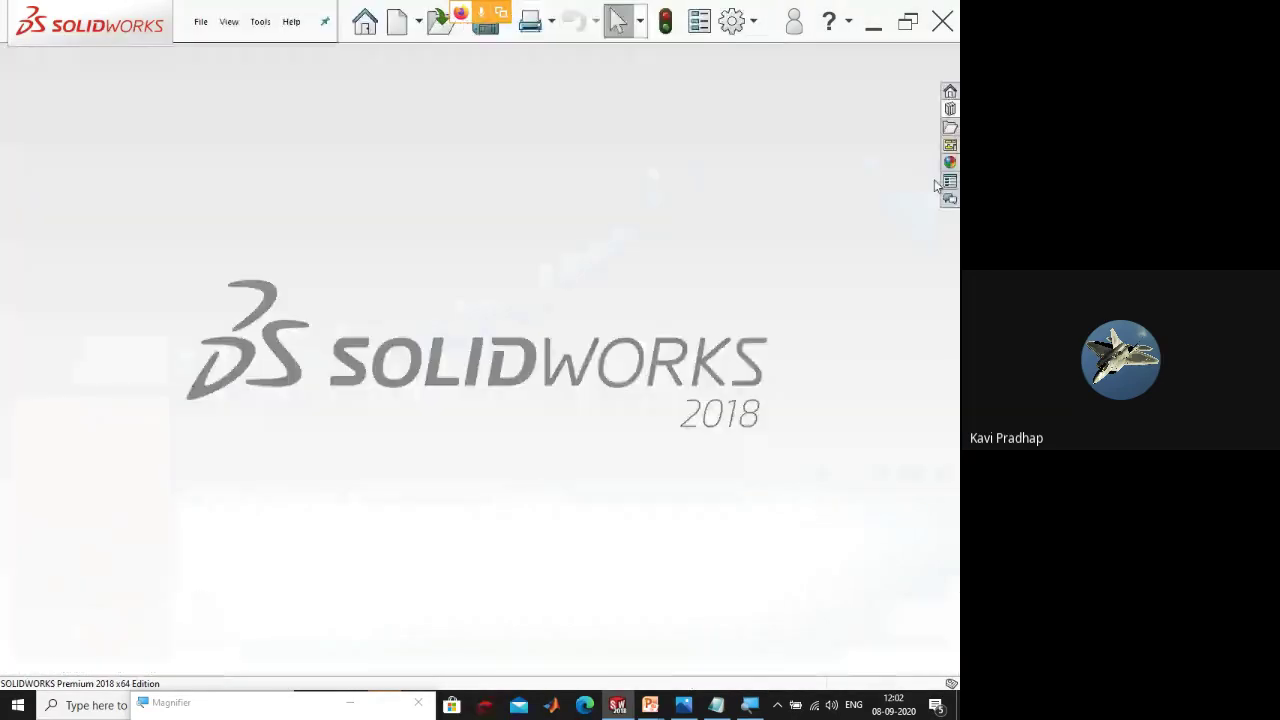
- Open Base1_&.STEP from the assembly folder as a part, run Import Diagnostics and decline feature recognition
{"action": "left_click", "coordinate": [203, 23]}
{"action": "left_click", "coordinate": [230, 72]}
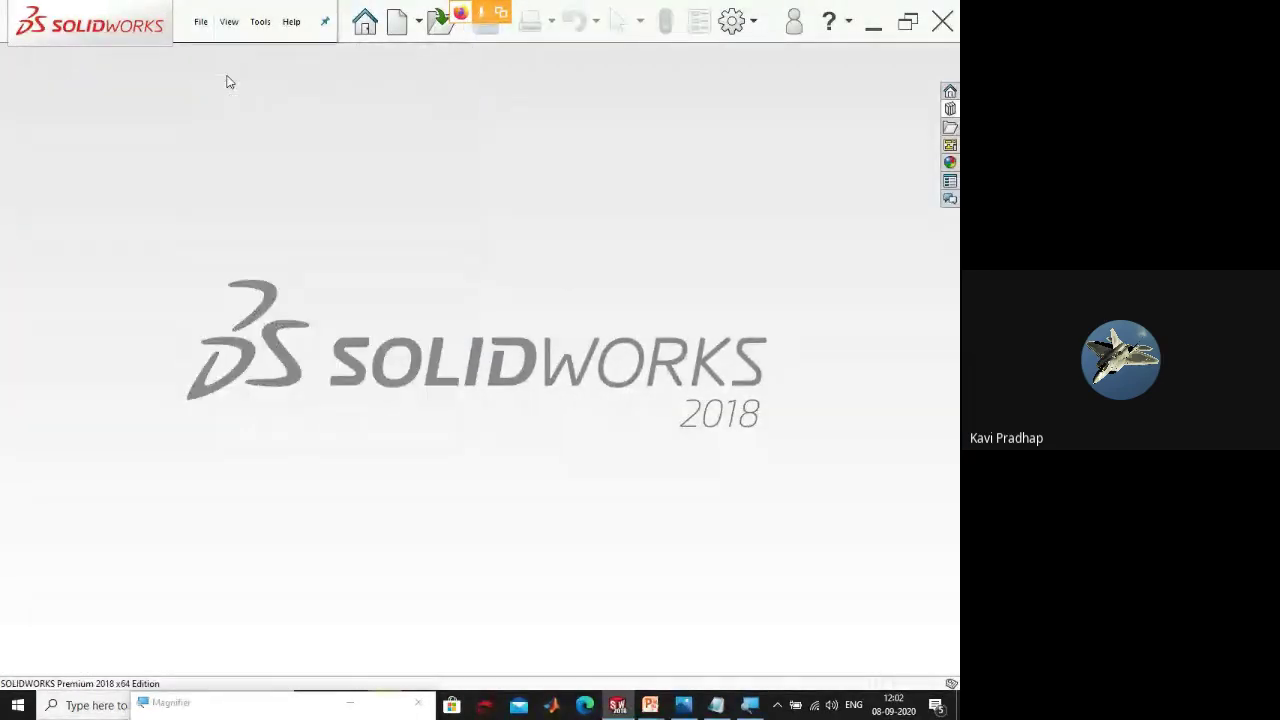
{"action": "double_click", "coordinate": [425, 288]}
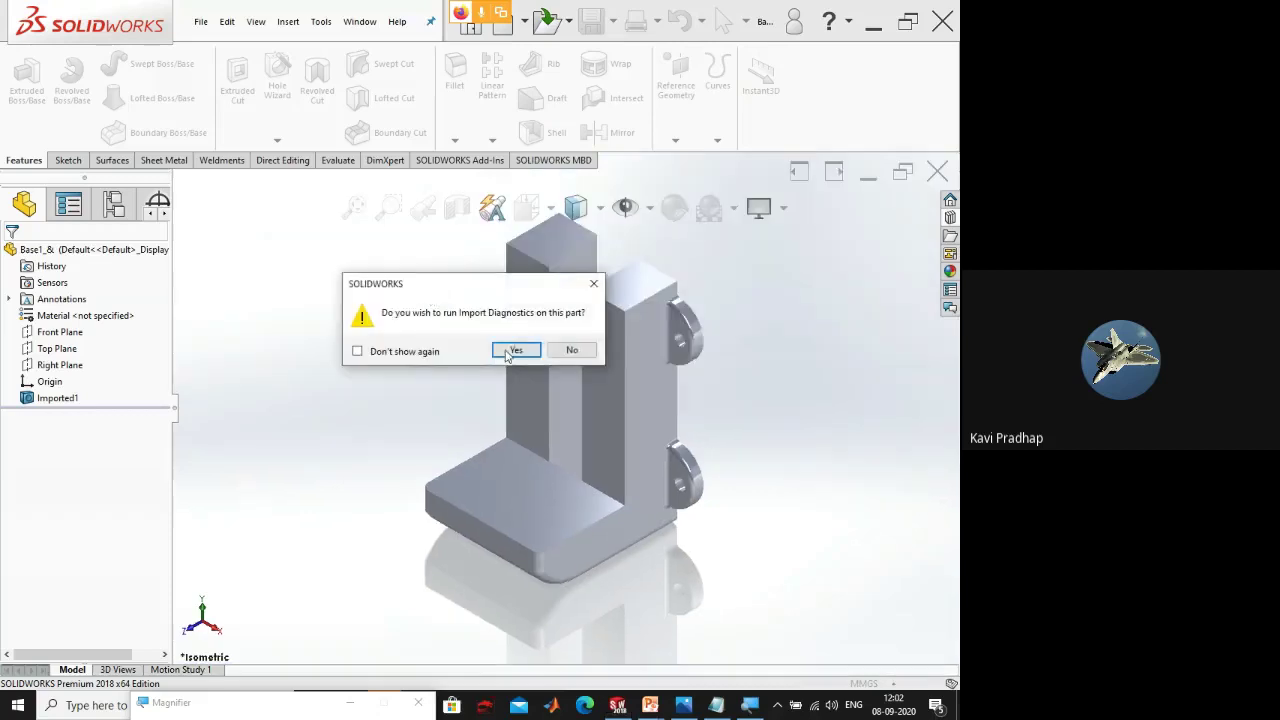
{"action": "left_click", "coordinate": [510, 347]}
{"action": "key", "text": "Return"}
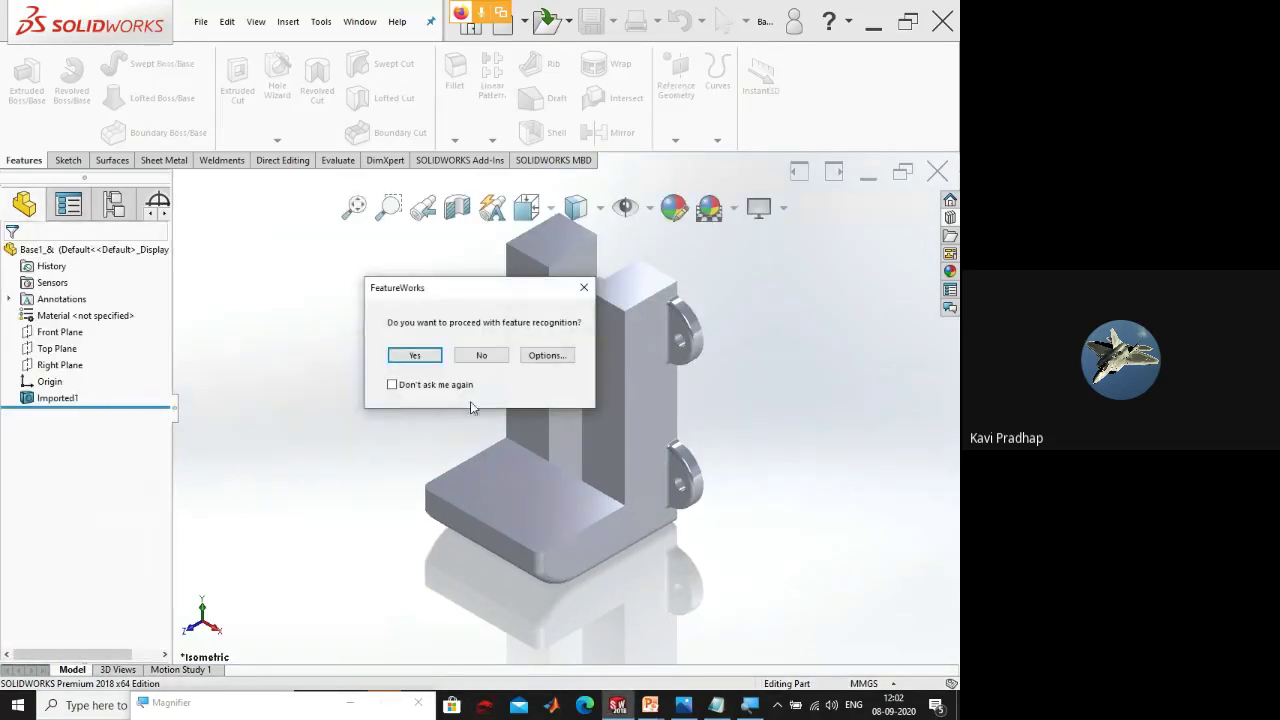
{"action": "left_click", "coordinate": [480, 357]}
- Show the imported base shaded with edges and inspect its jaw, rails and mounting lugs from several directions
{"action": "middle_click_drag", "start_coordinate": [360, 496], "coordinate": [294, 429]}
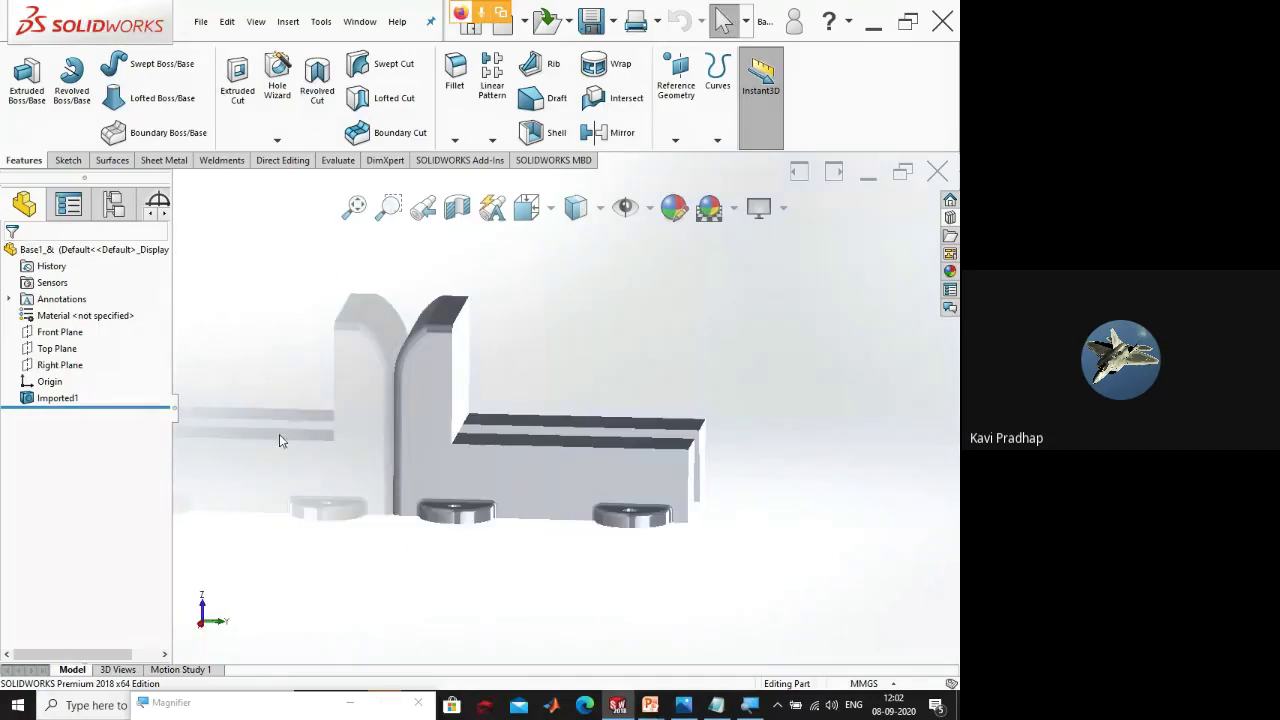
{"action": "middle_click_drag", "start_coordinate": [402, 371], "coordinate": [789, 400]}
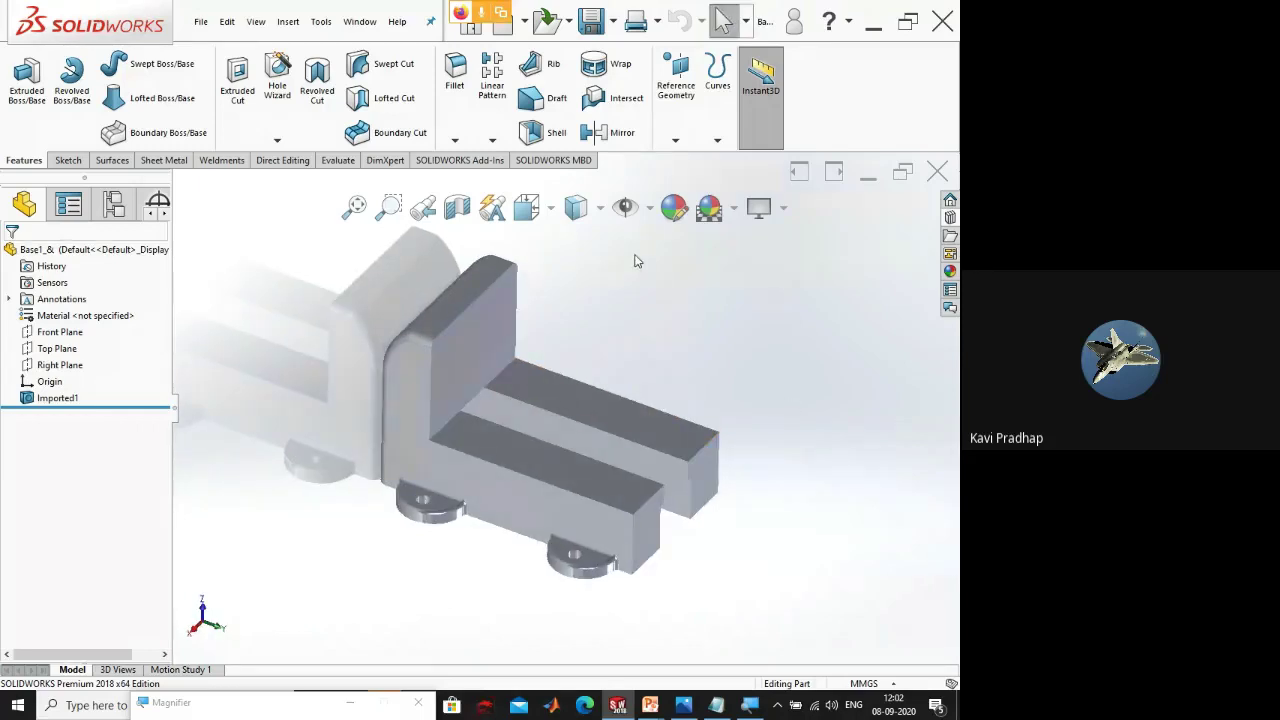
{"action": "key", "text": "space"}
{"action": "left_click", "coordinate": [581, 209]}
{"action": "left_click", "coordinate": [583, 242]}
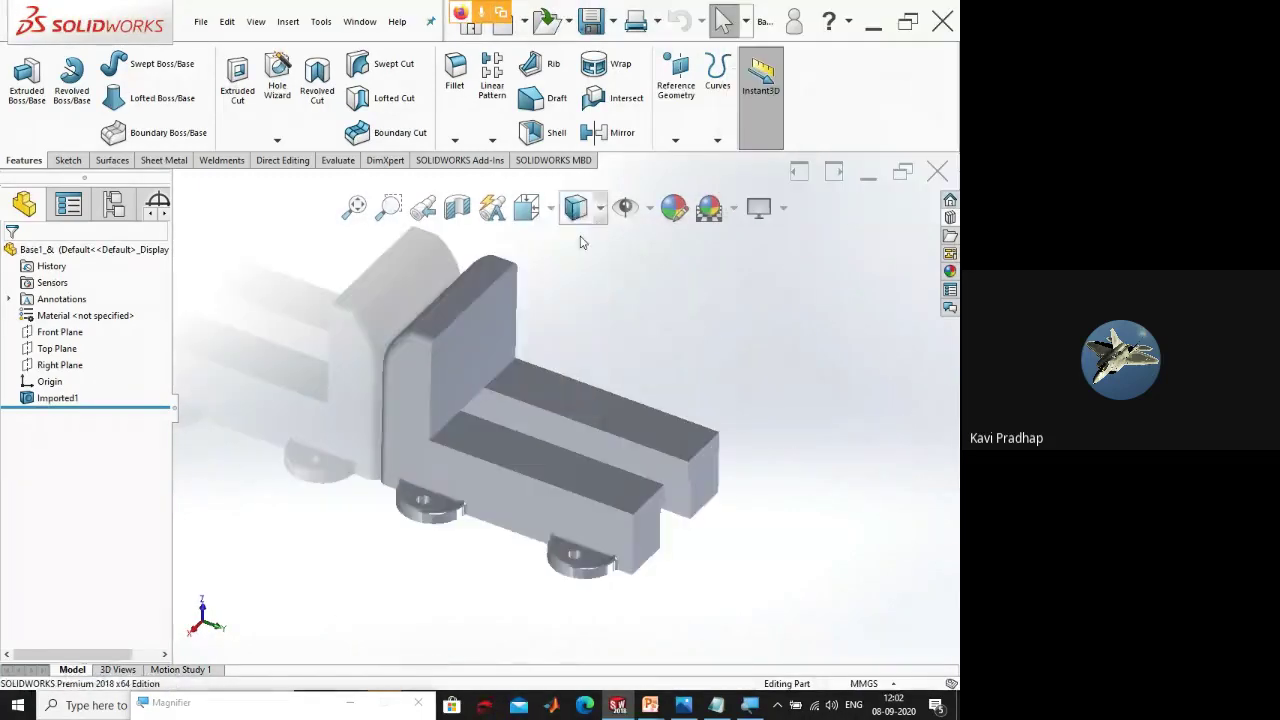
{"action": "middle_click_drag", "start_coordinate": [585, 249], "coordinate": [714, 391]}
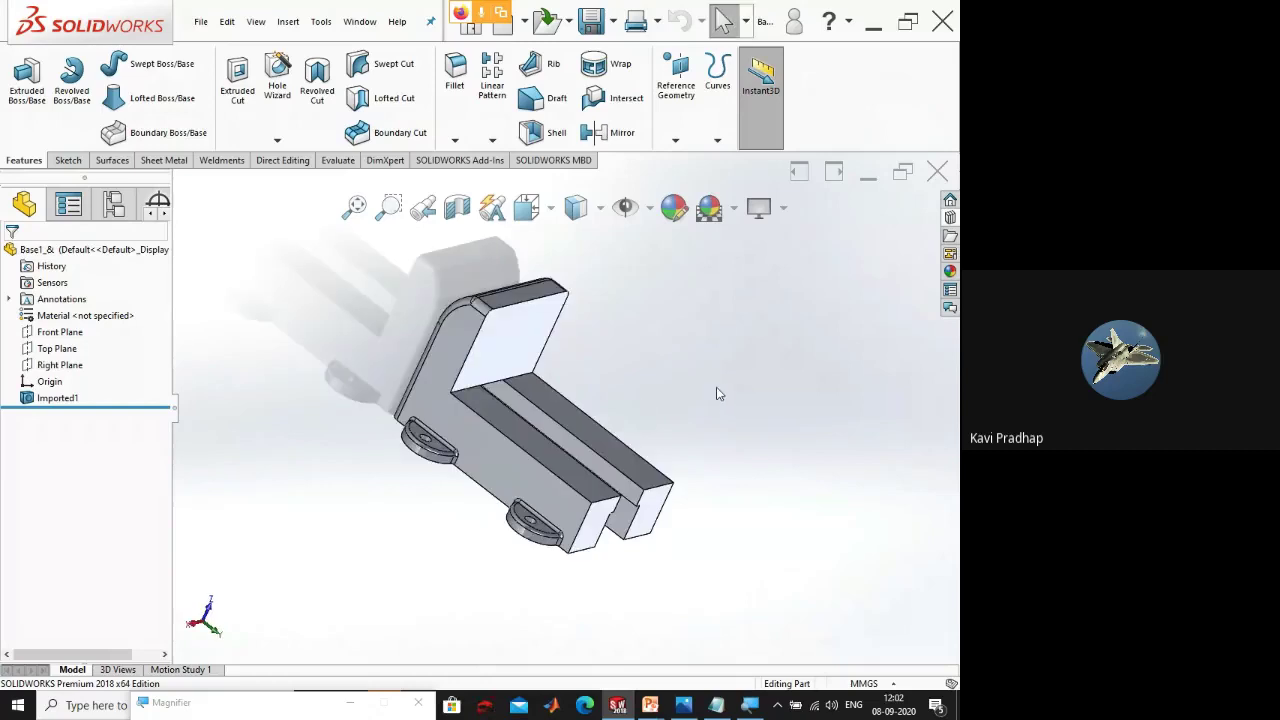
- Save the imported base as Base1_&.SLDPRT in the 3d modelling workshop folder, without replacing the existing file in the assembly subfolder
{"action": "key", "text": "ctrl+s"}
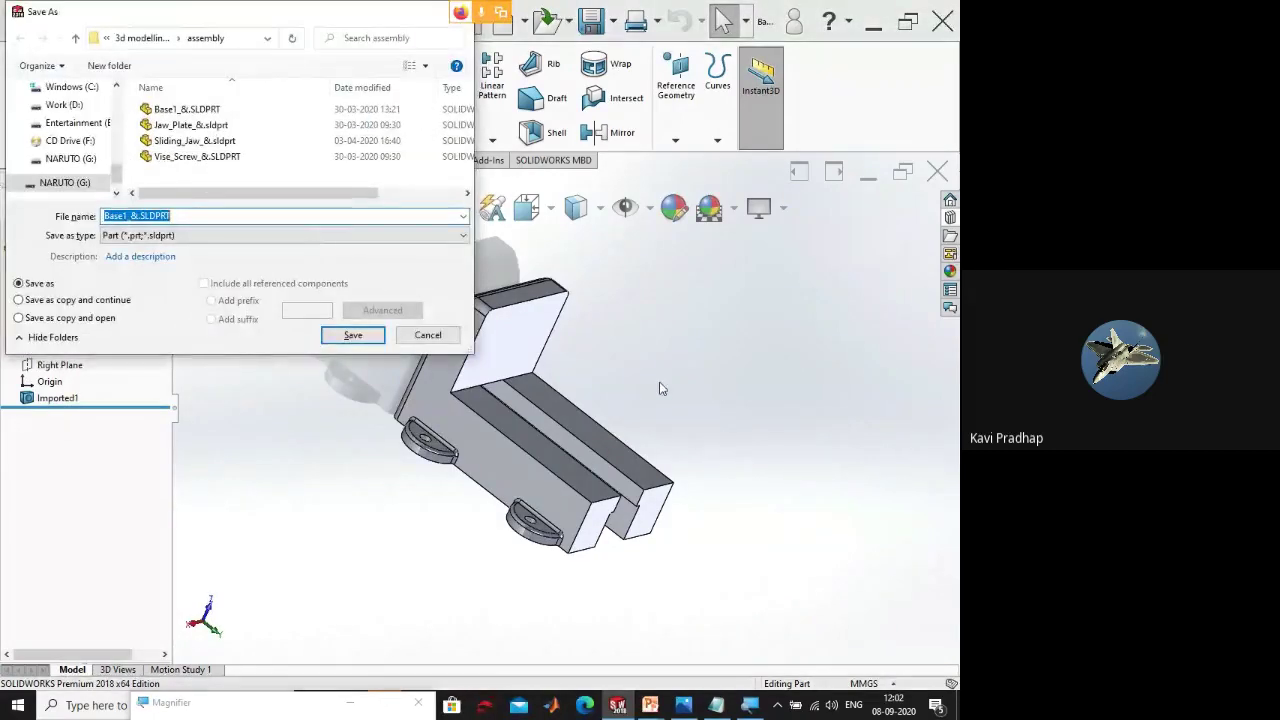
{"action": "left_click", "coordinate": [370, 335]}
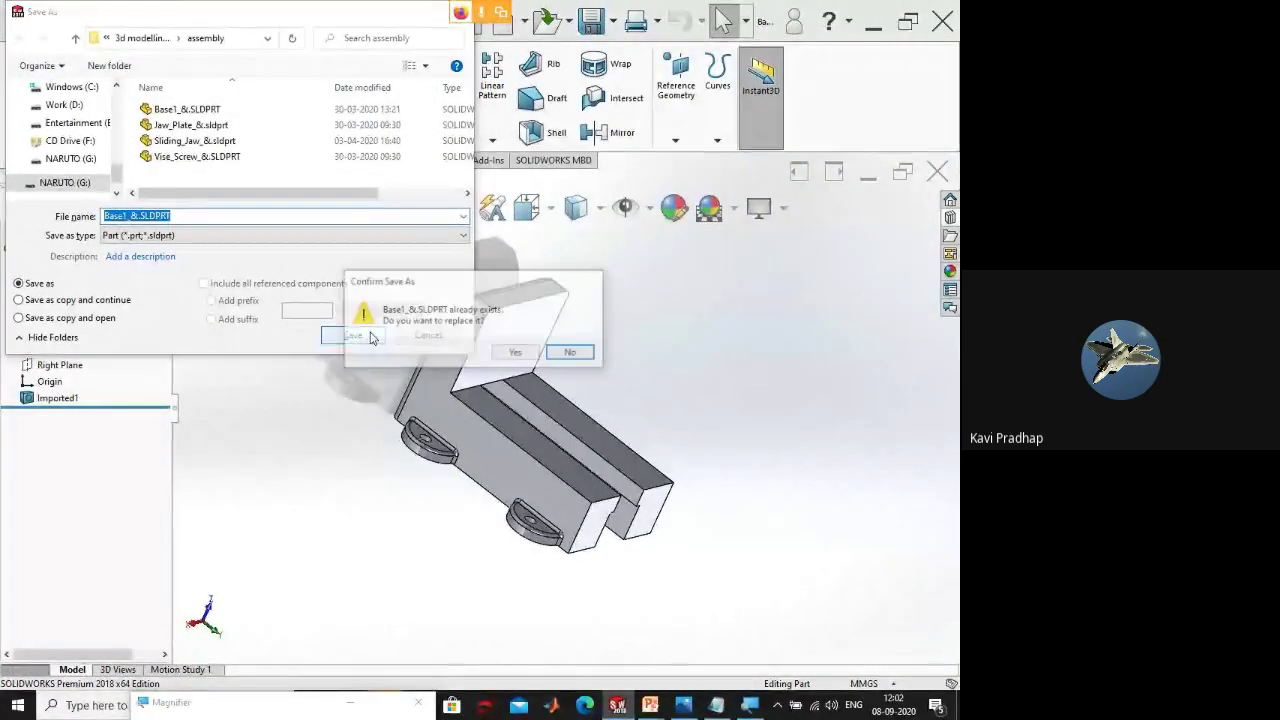
{"action": "left_click", "coordinate": [574, 355]}
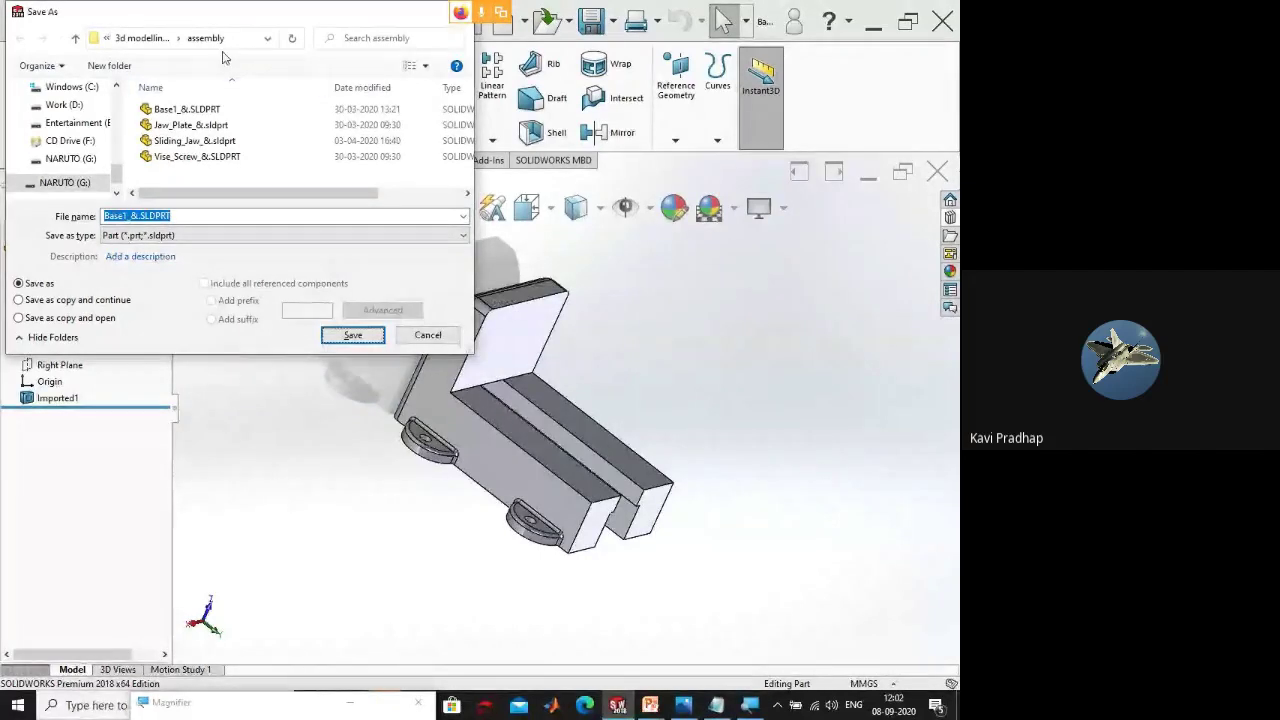
{"action": "left_click", "coordinate": [141, 38]}
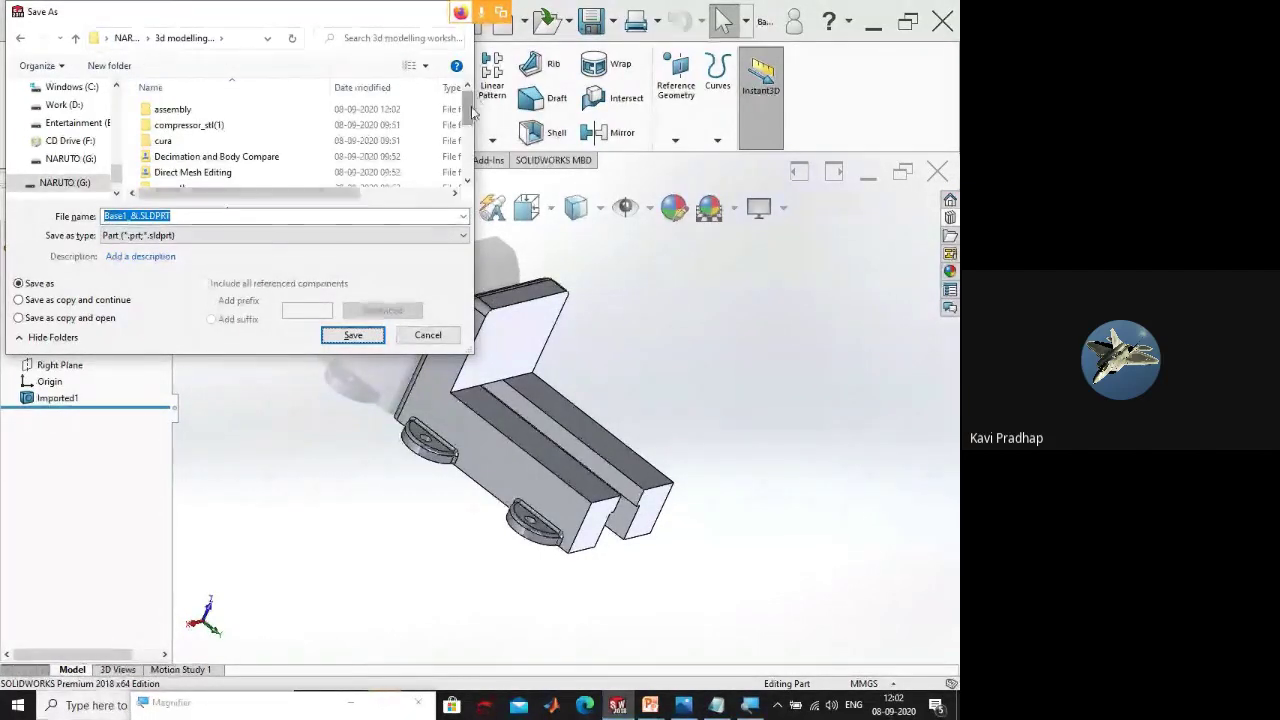
{"action": "left_click_drag", "start_coordinate": [470, 100], "coordinate": [470, 166]}
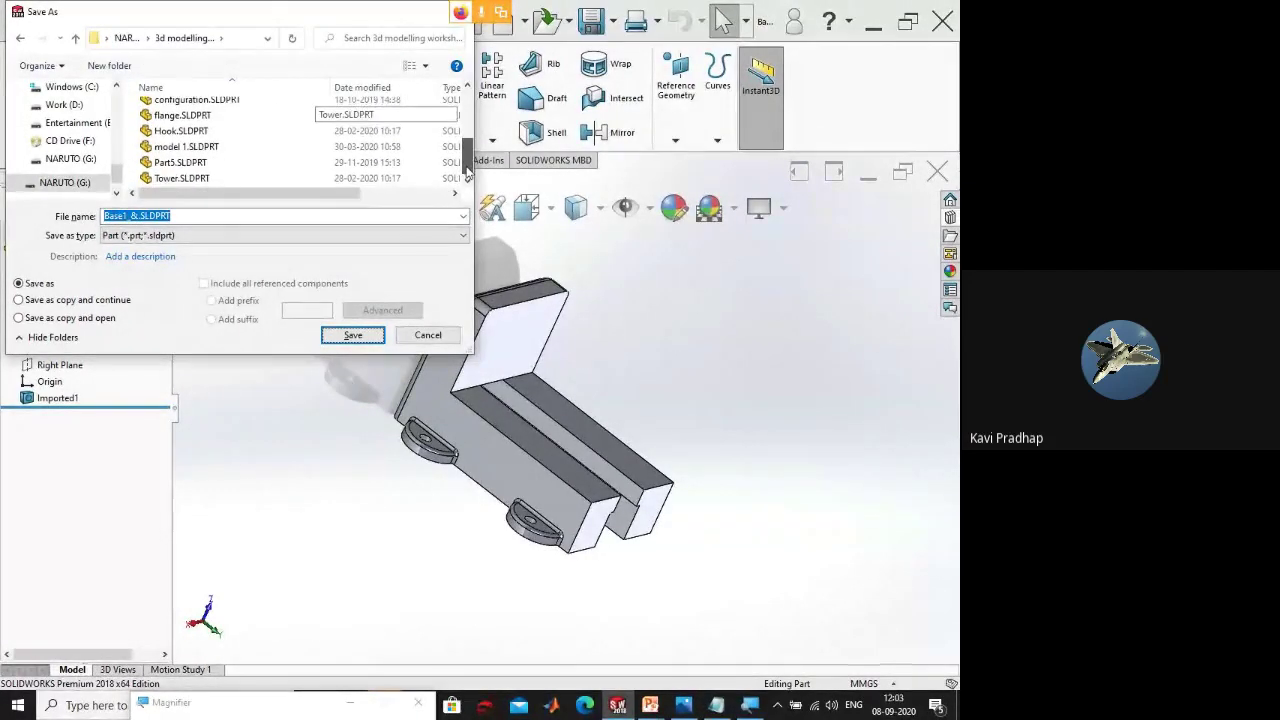
{"action": "left_click", "coordinate": [382, 338]}
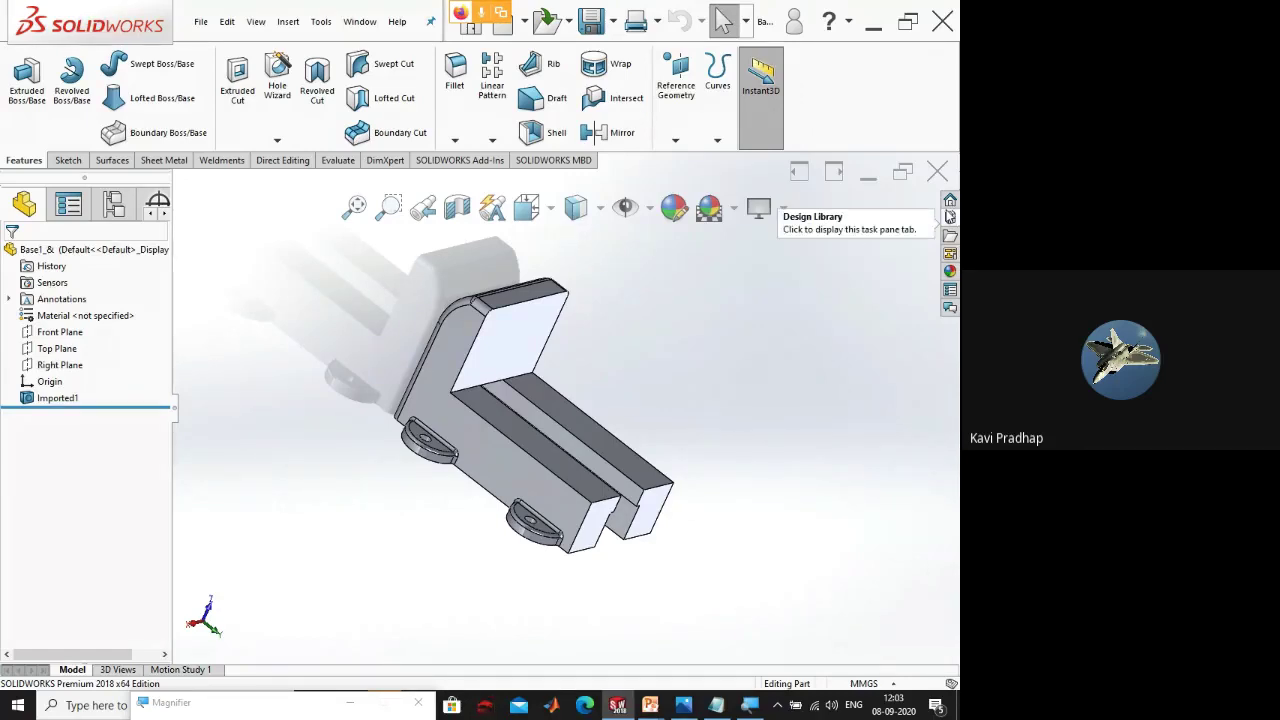
{"action": "middle_click_drag", "start_coordinate": [740, 417], "coordinate": [449, 537]}
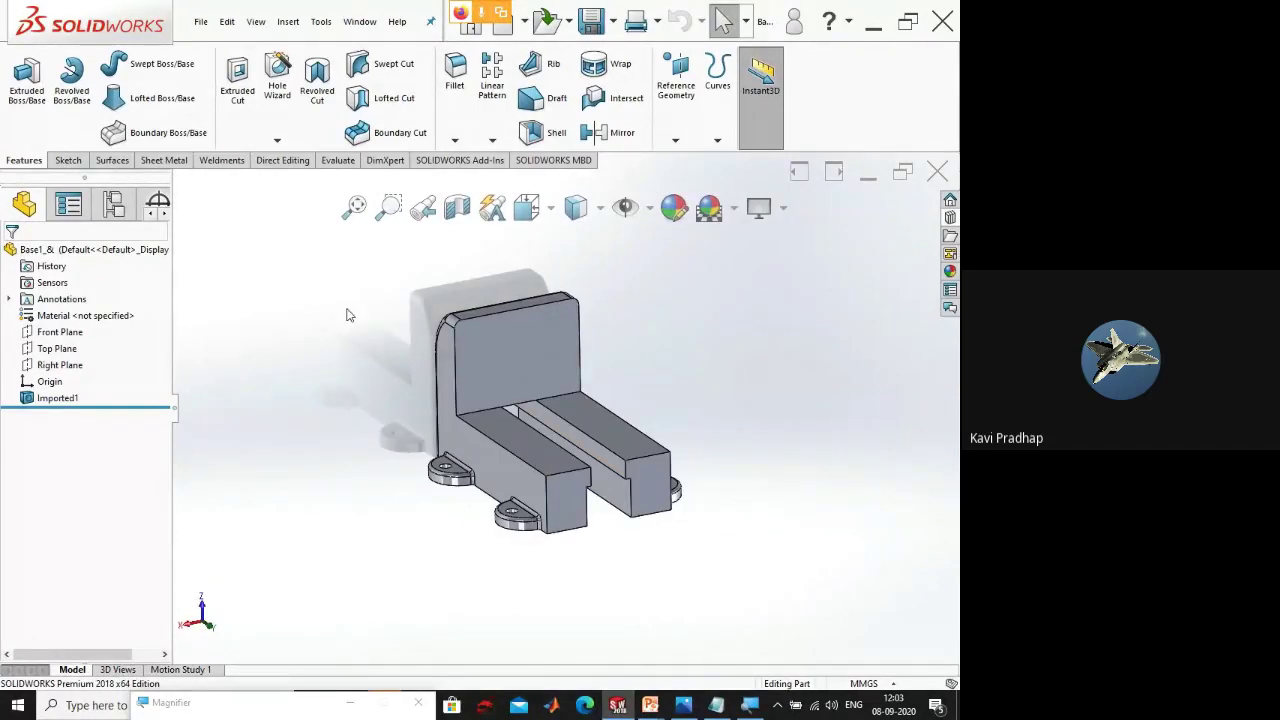
{"action": "scroll", "coordinate": [663, 520], "scroll_direction": "down", "scroll_amount": 4}
{"action": "middle_click_drag", "start_coordinate": [573, 489], "coordinate": [796, 463]}
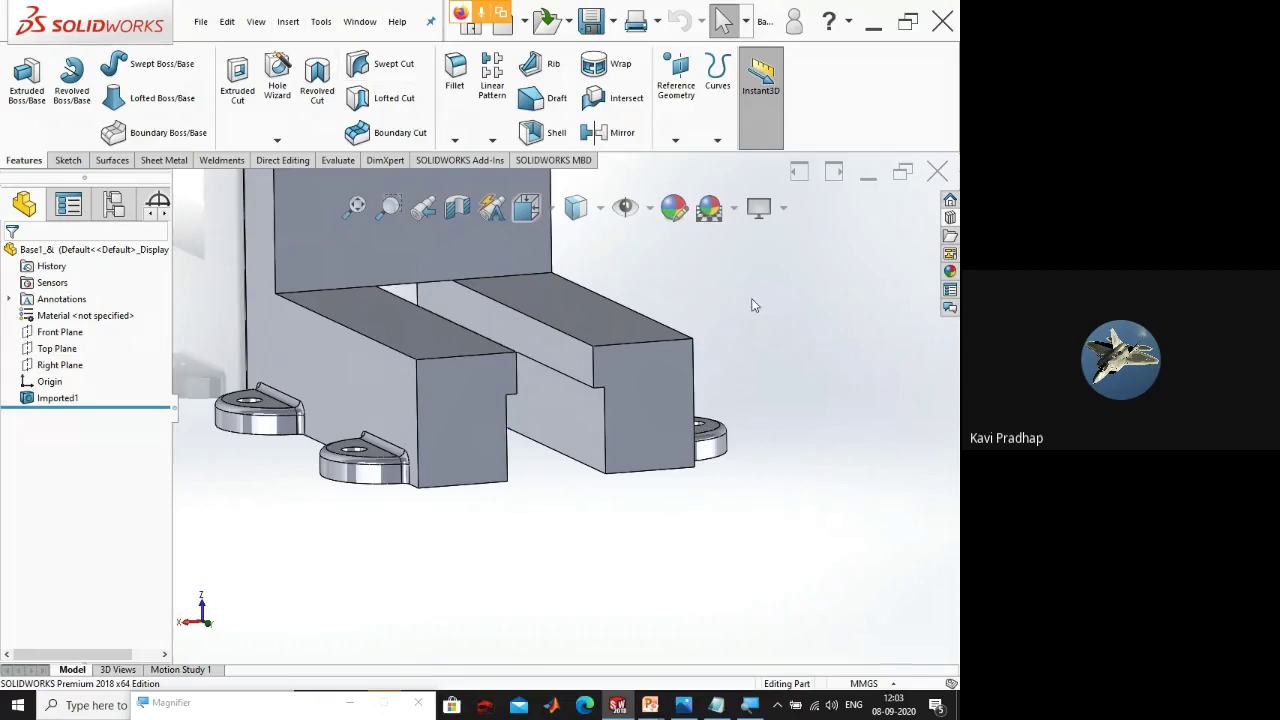
{"action": "left_click", "coordinate": [197, 19]}
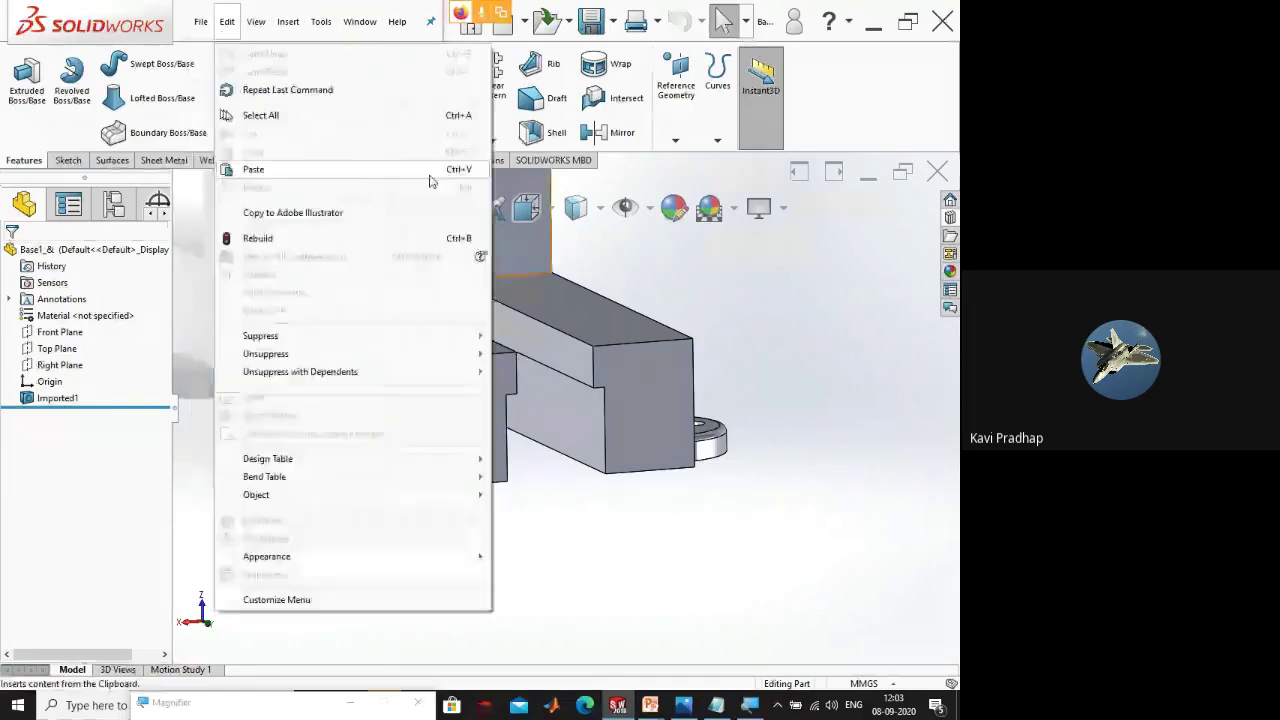
{"action": "left_click", "coordinate": [252, 30]}
{"action": "left_click", "coordinate": [201, 21]}
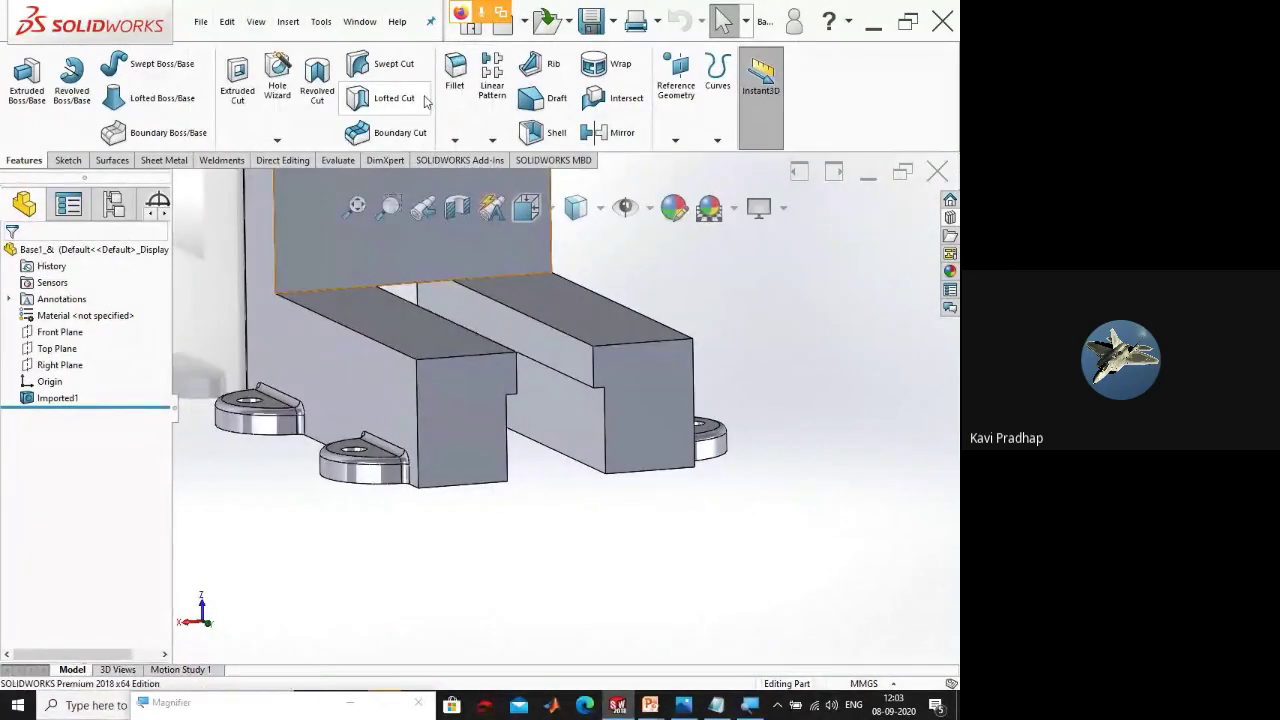
- Switch to the Google Meet call in the browser and stop presenting the screen to the participants
{"action": "left_click", "coordinate": [478, 12]}
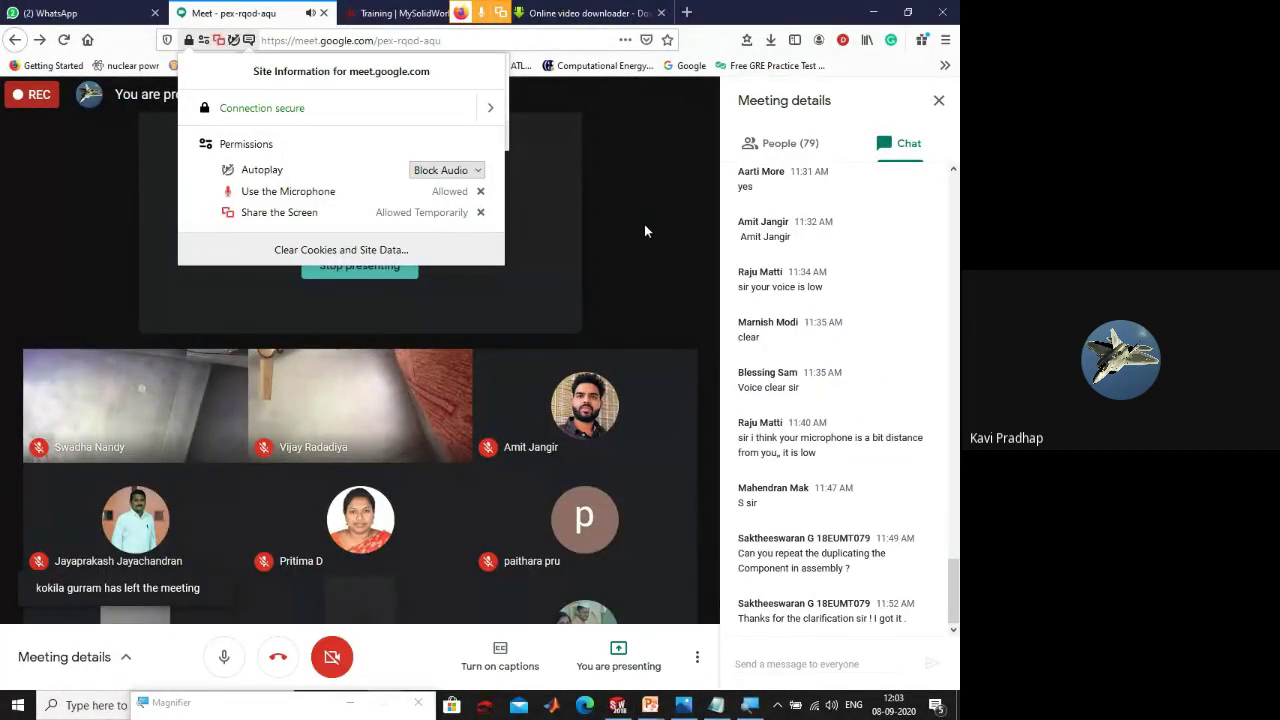
{"action": "left_click", "coordinate": [634, 666]}
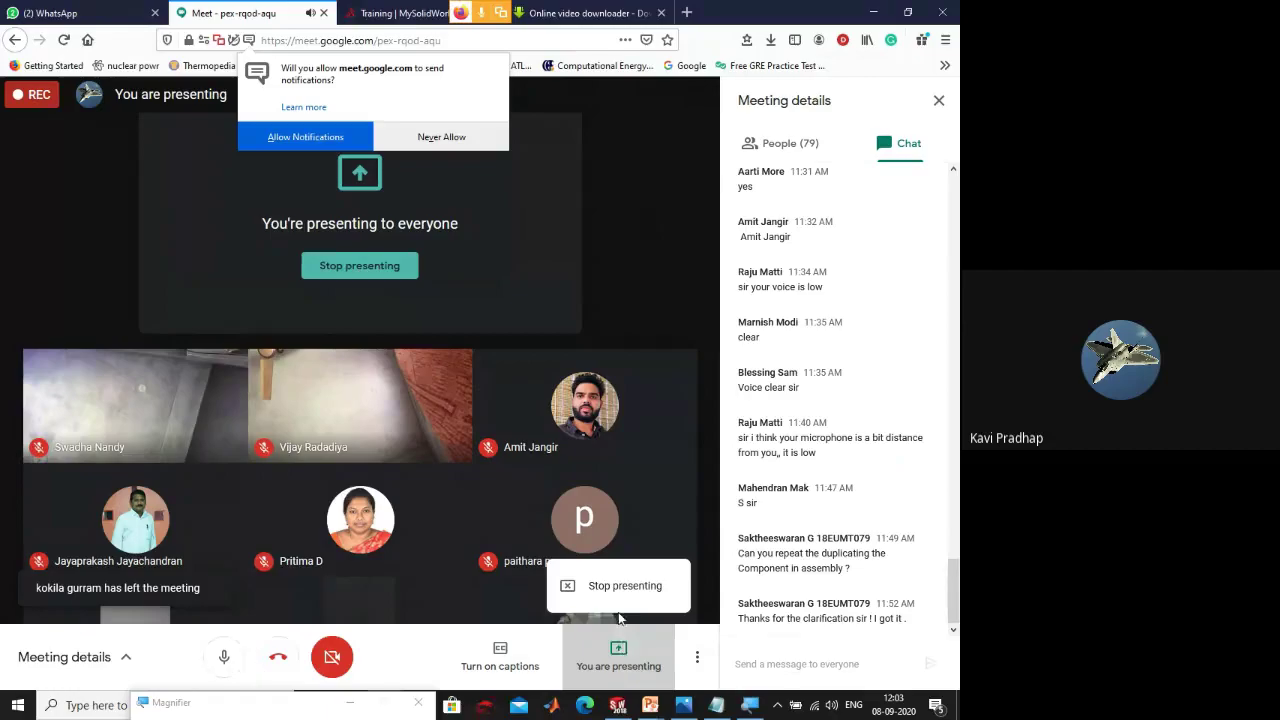
{"action": "left_click", "coordinate": [619, 586]}
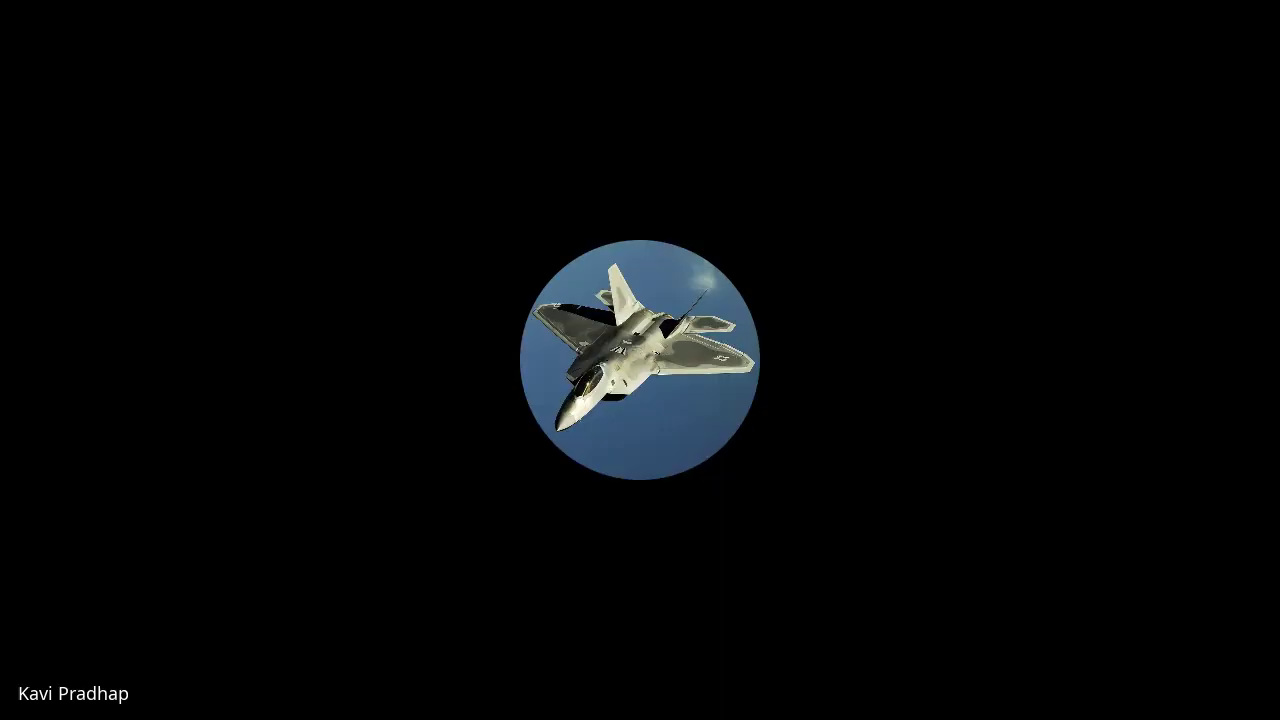
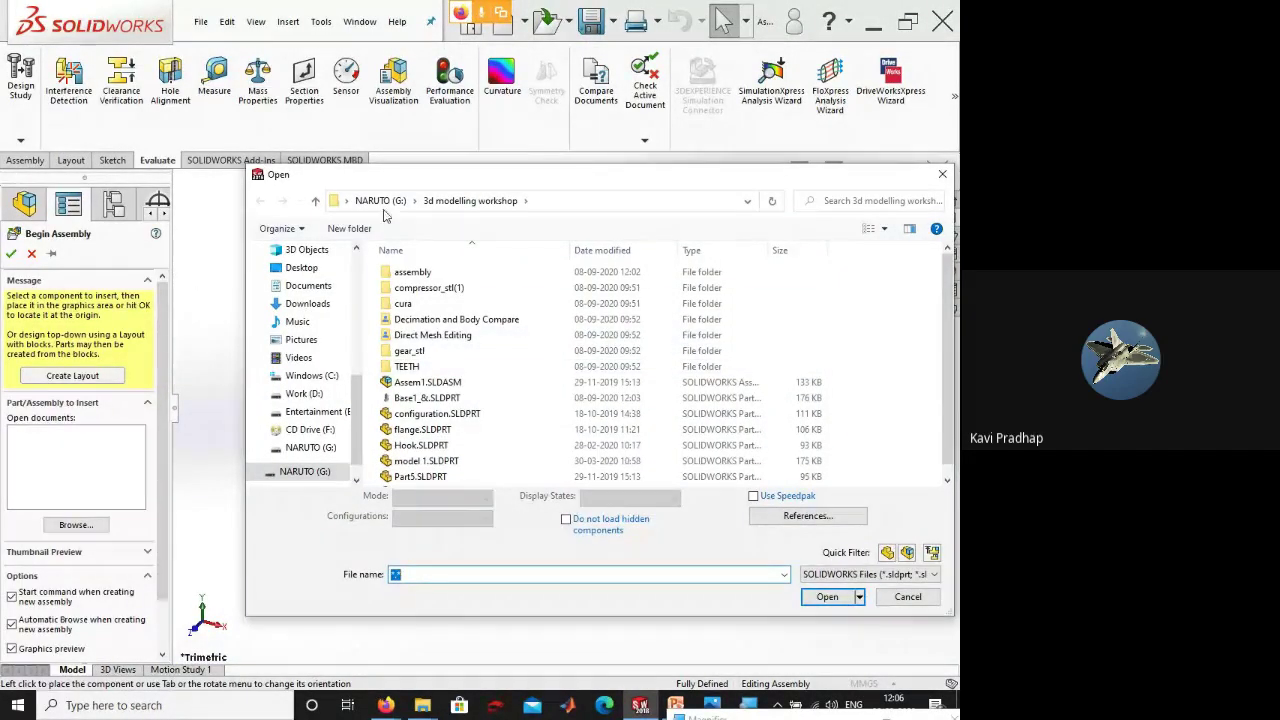
- Insert Isolator base.SLDPRT from the fea folder on the Desktop as the first component, placed at the assembly origin
{"action": "left_click", "coordinate": [301, 267]}
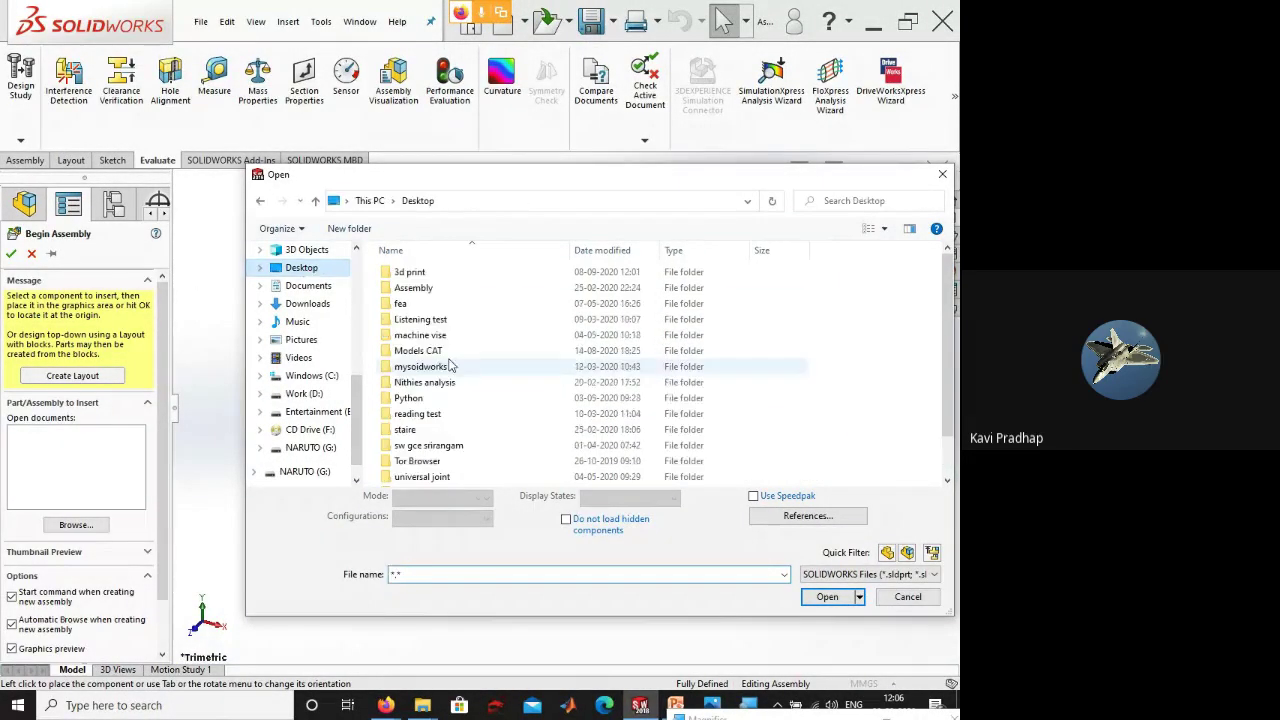
{"action": "double_click", "coordinate": [402, 303]}
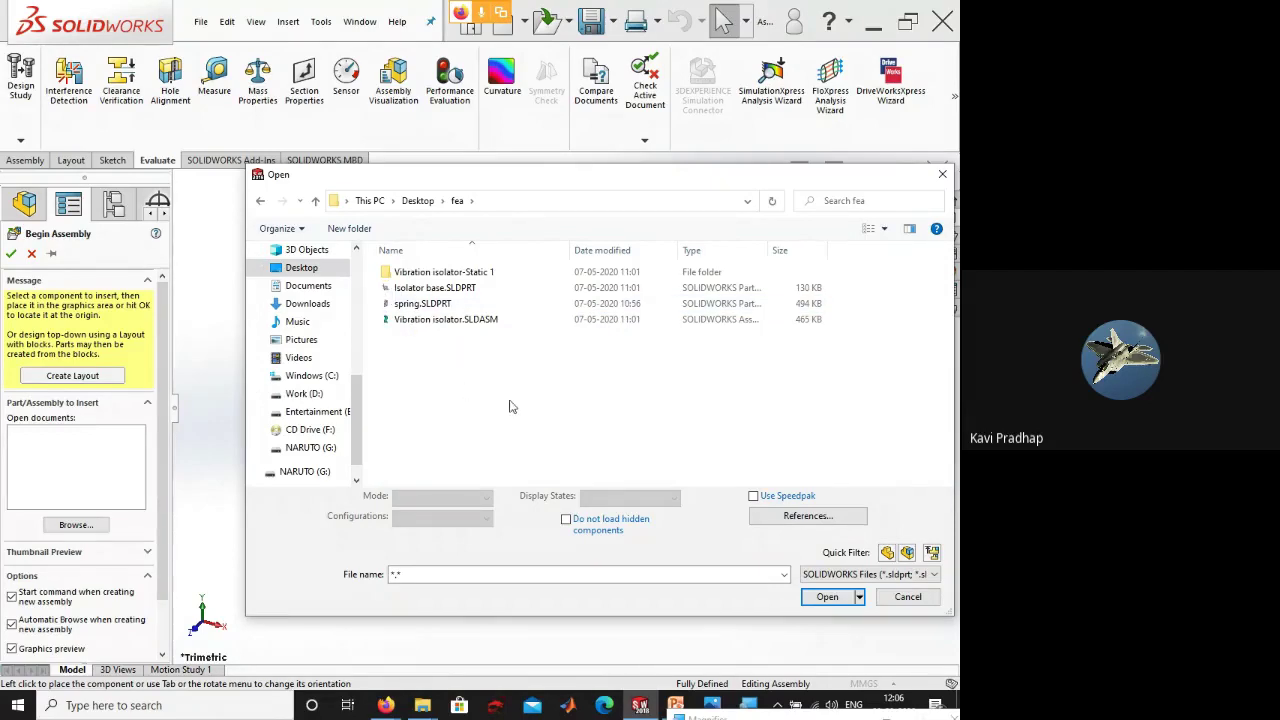
{"action": "scroll", "coordinate": [509, 406], "scroll_direction": "up", "scroll_amount": 3, "text": "ctrl"}
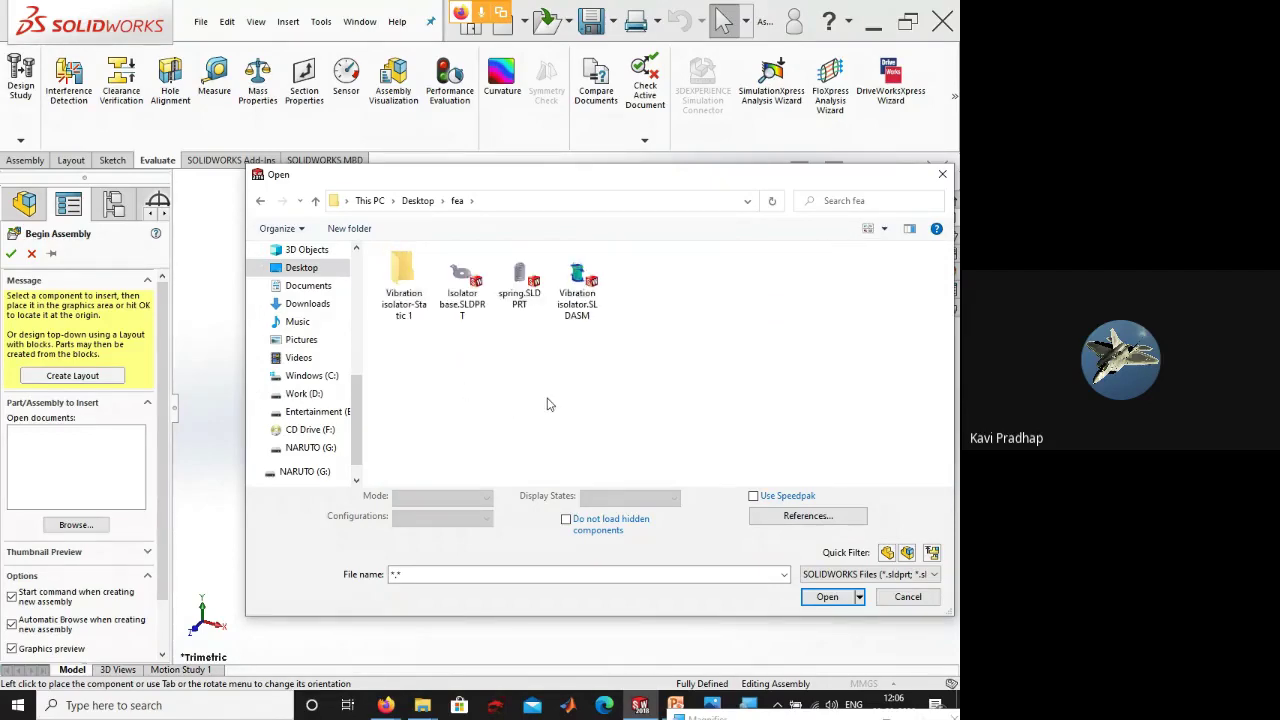
{"action": "scroll", "coordinate": [547, 404], "scroll_direction": "up", "scroll_amount": 4, "text": "ctrl"}
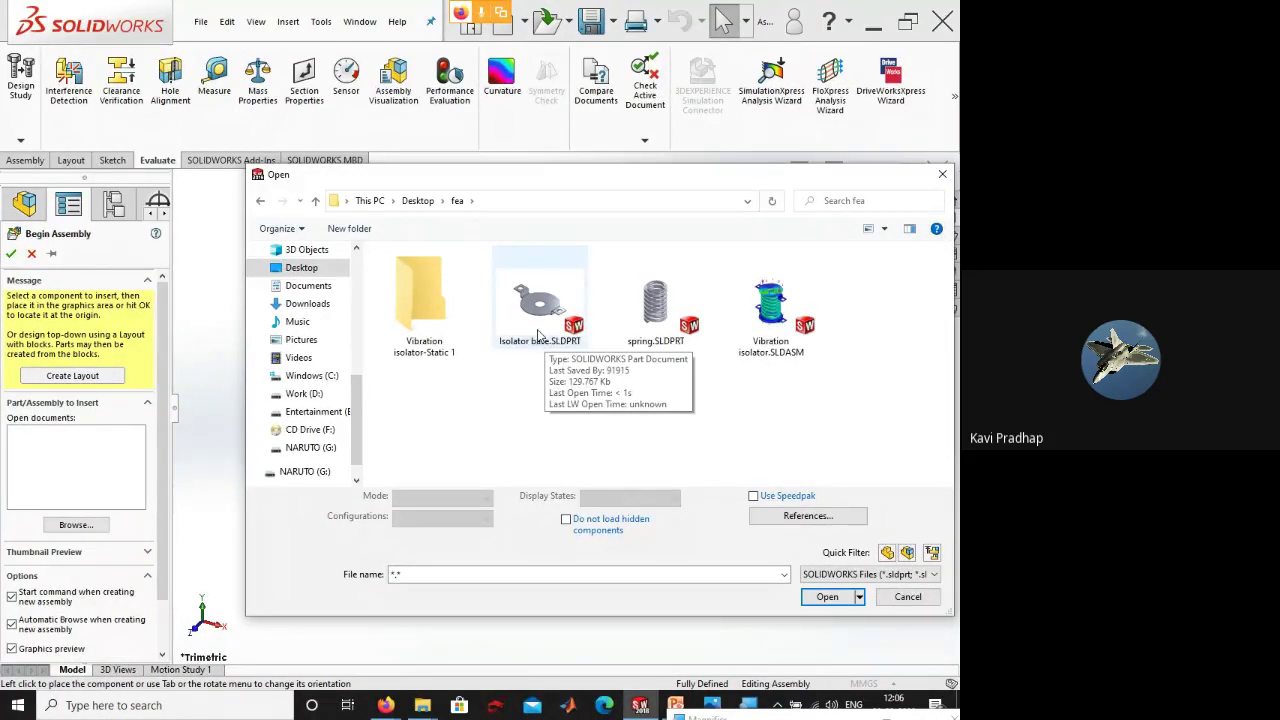
{"action": "double_click", "coordinate": [542, 336]}
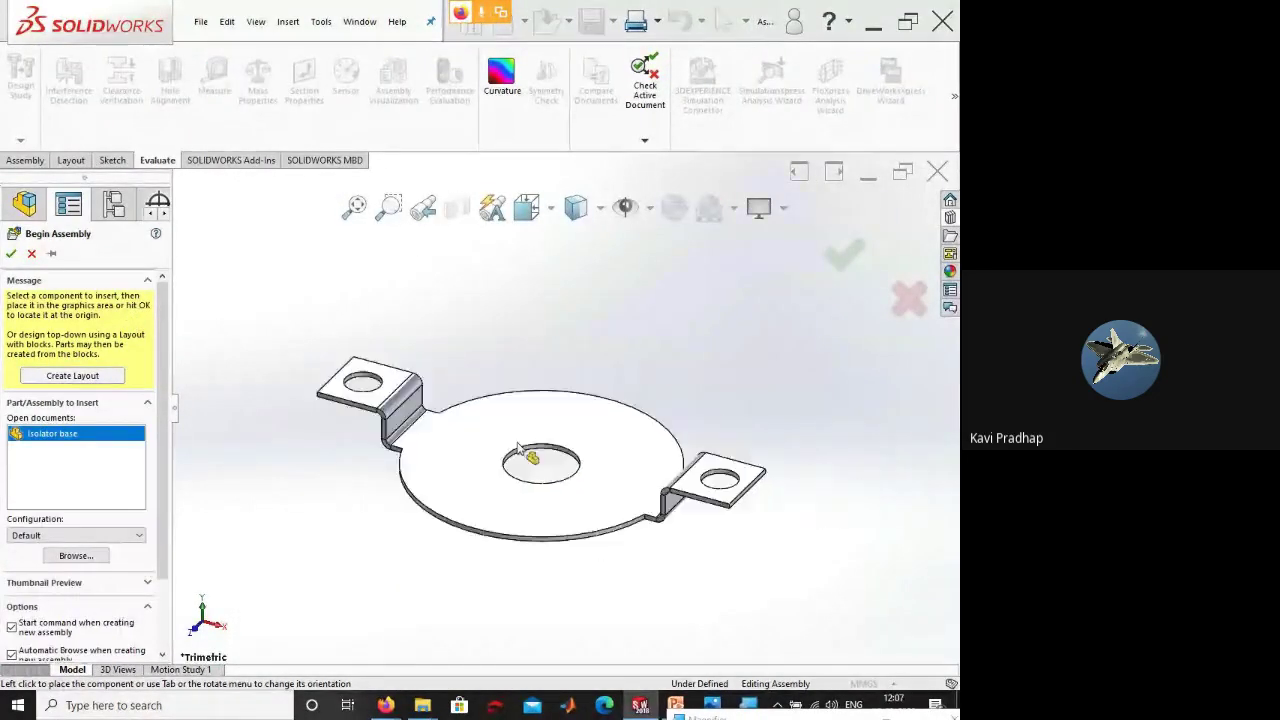
{"action": "left_click", "coordinate": [10, 254]}
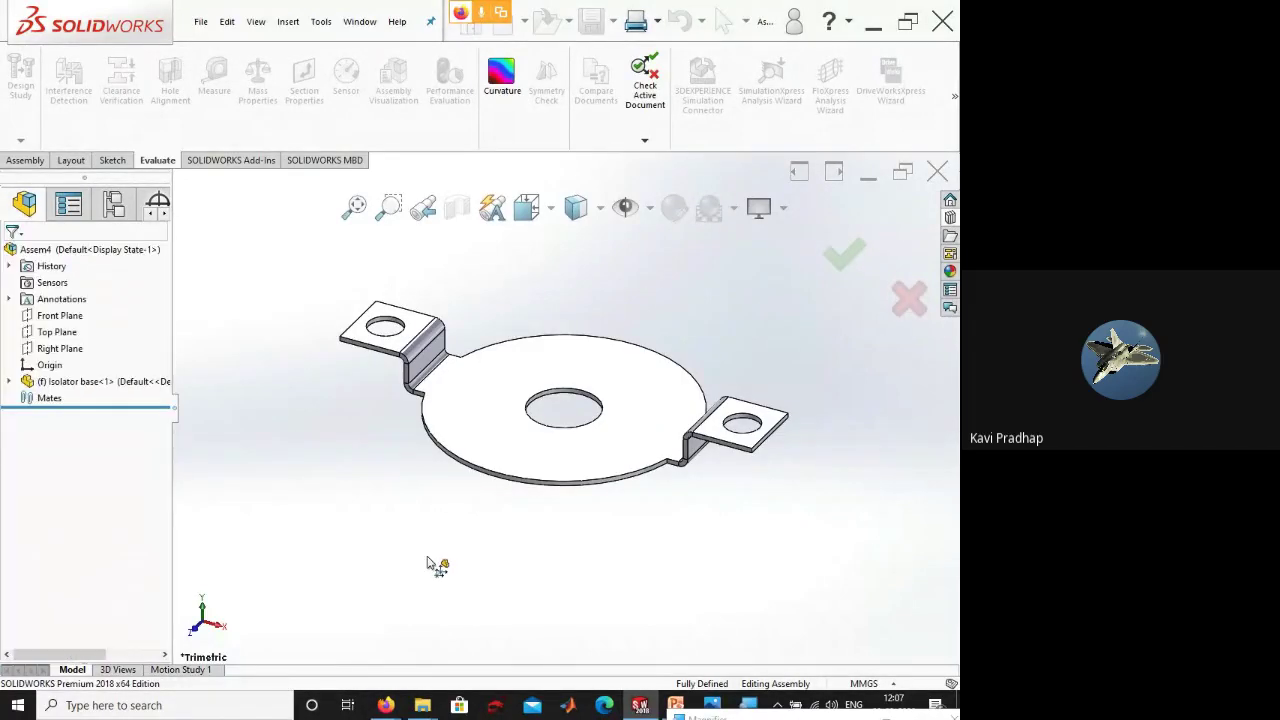
- Insert spring.SLDPRT from the fea folder and place it freely over the isolator base
{"action": "left_click", "coordinate": [26, 161]}
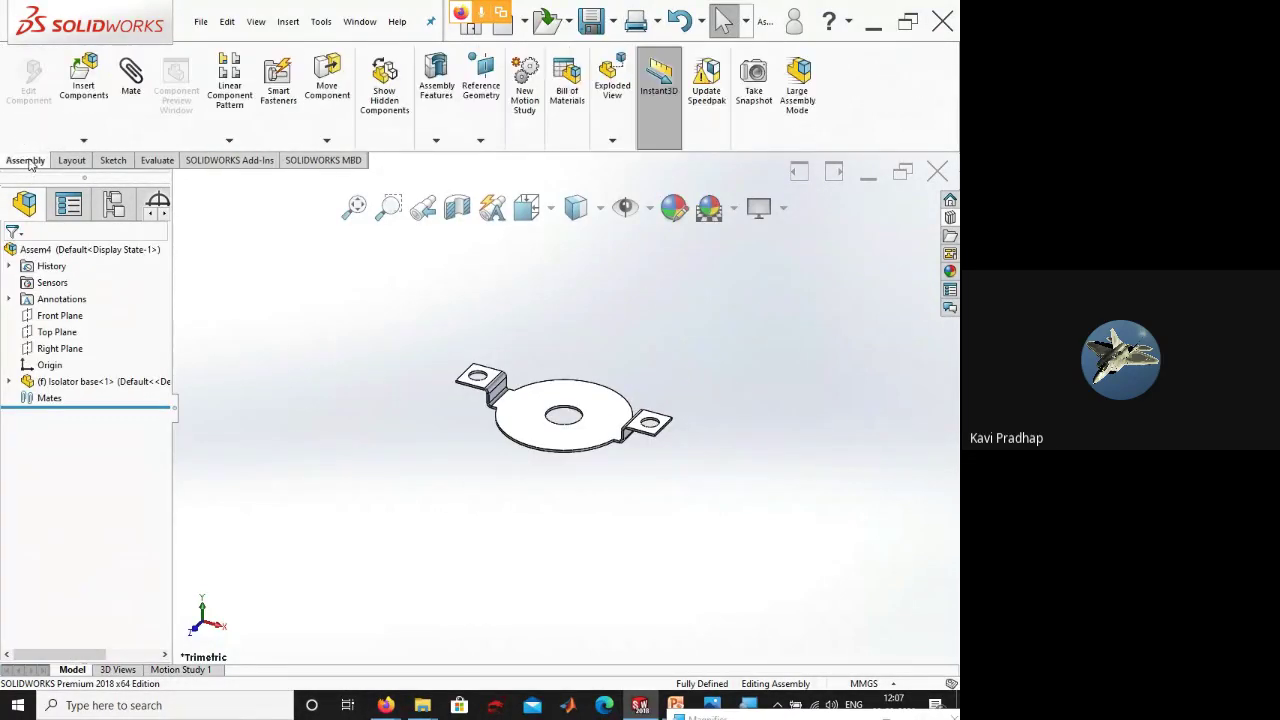
{"action": "left_click", "coordinate": [83, 100]}
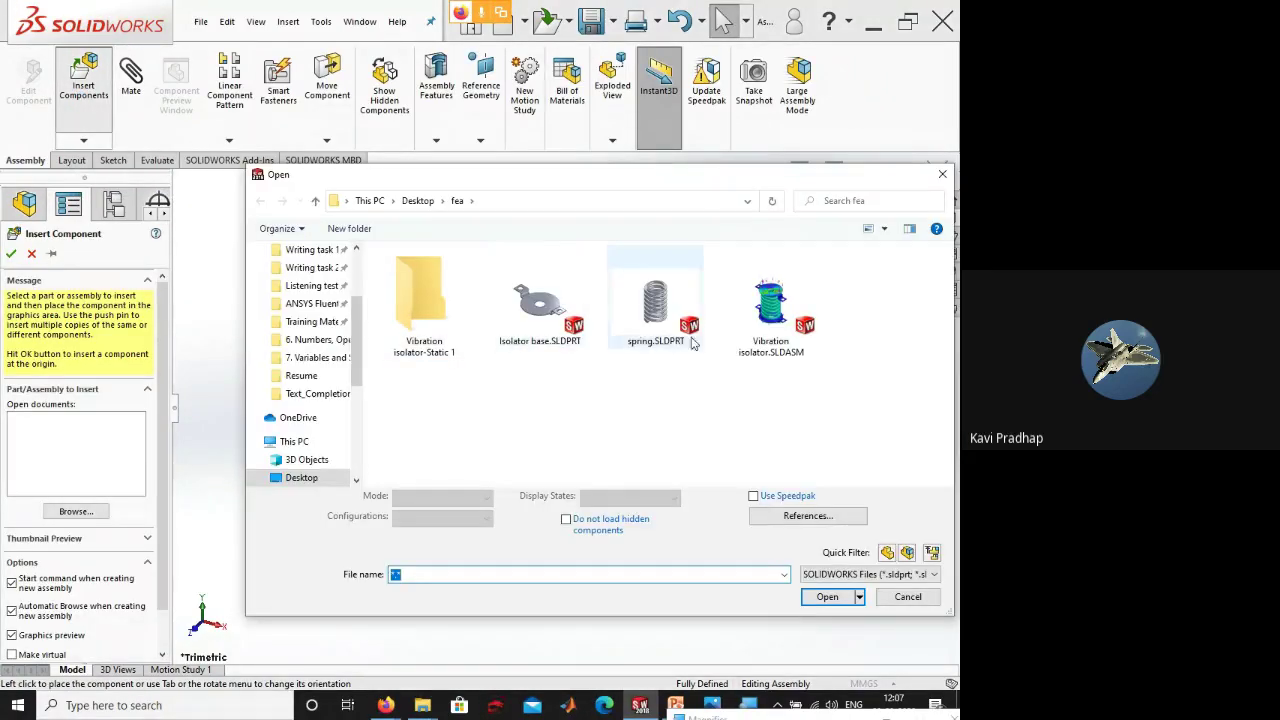
{"action": "double_click", "coordinate": [650, 325]}
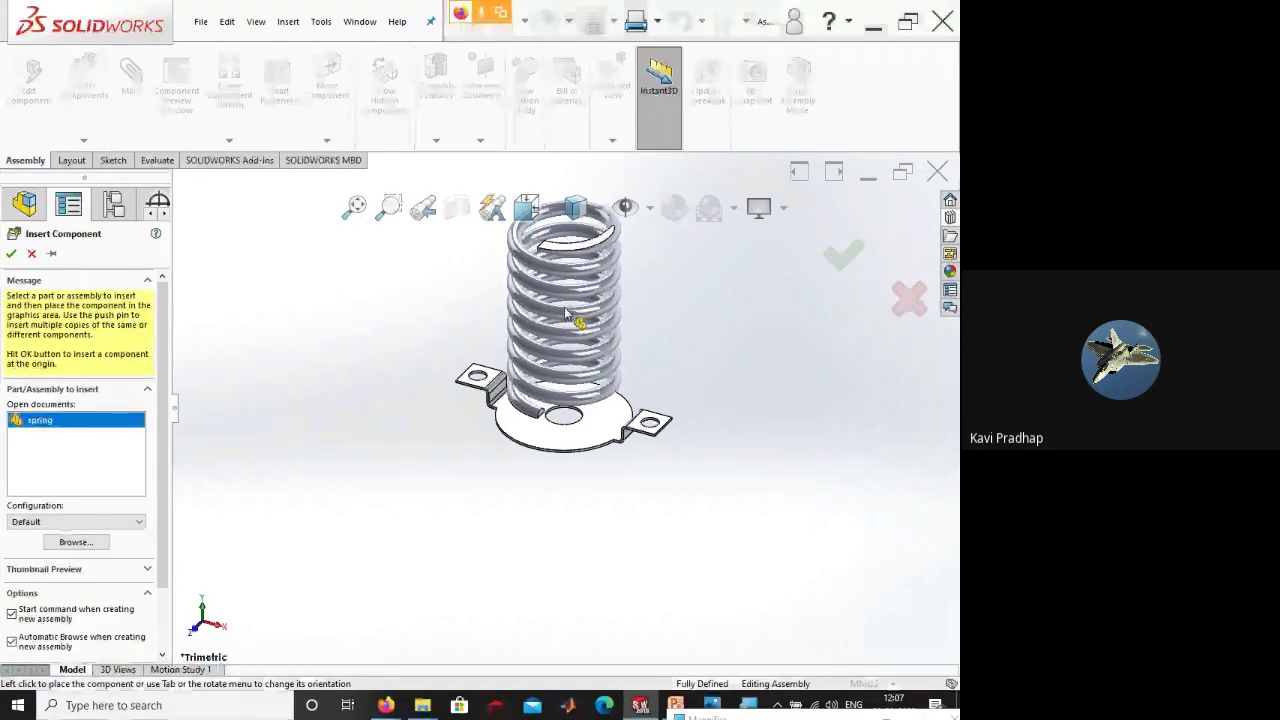
{"action": "left_click", "coordinate": [565, 314]}
{"action": "middle_click_drag", "start_coordinate": [517, 496], "coordinate": [513, 466]}
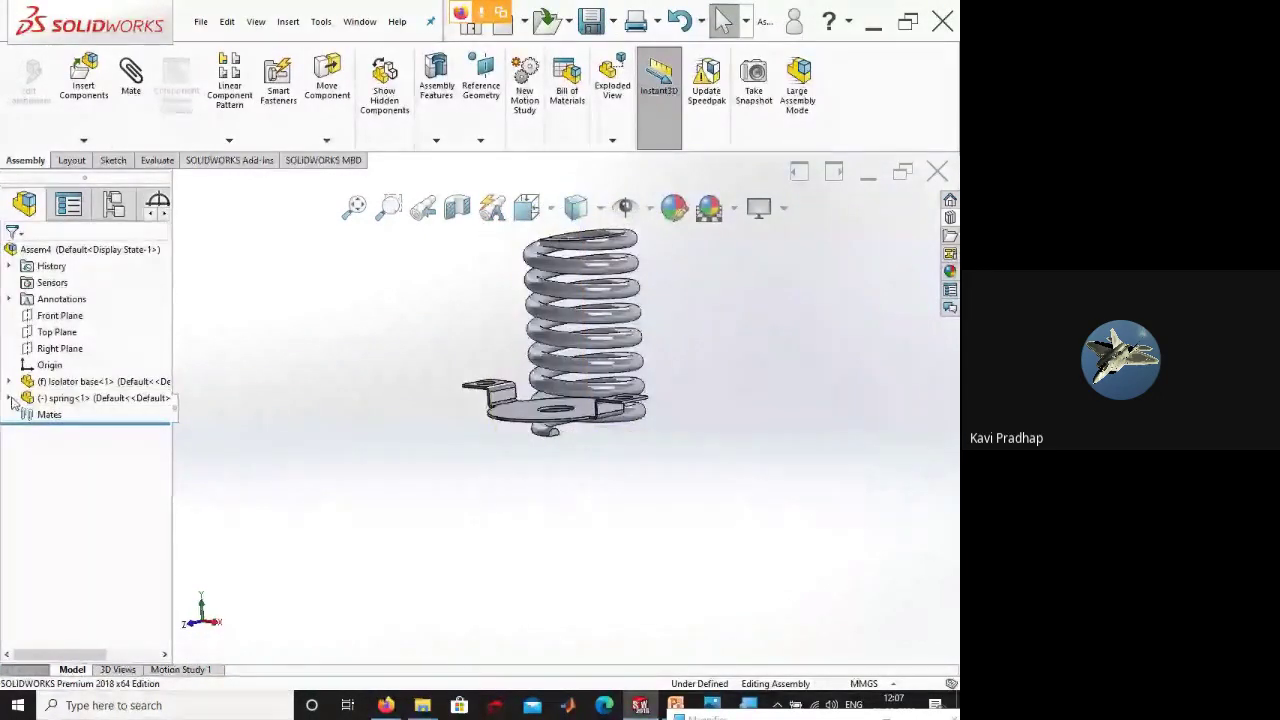
- Expand the spring's feature list and move the spring sideways, clear of the isolator base plate
{"action": "left_click", "coordinate": [9, 398]}
{"action": "middle_click_drag", "start_coordinate": [475, 594], "coordinate": [412, 598]}
{"action": "scroll", "coordinate": [628, 317], "scroll_direction": "down", "scroll_amount": 1}
{"action": "left_click_drag", "start_coordinate": [627, 316], "coordinate": [485, 295]}
{"action": "middle_click_drag", "start_coordinate": [655, 537], "coordinate": [697, 548]}
- Mate the spring's flat lower end face coincident with the disc face of the isolator base
{"action": "left_click", "coordinate": [131, 75]}
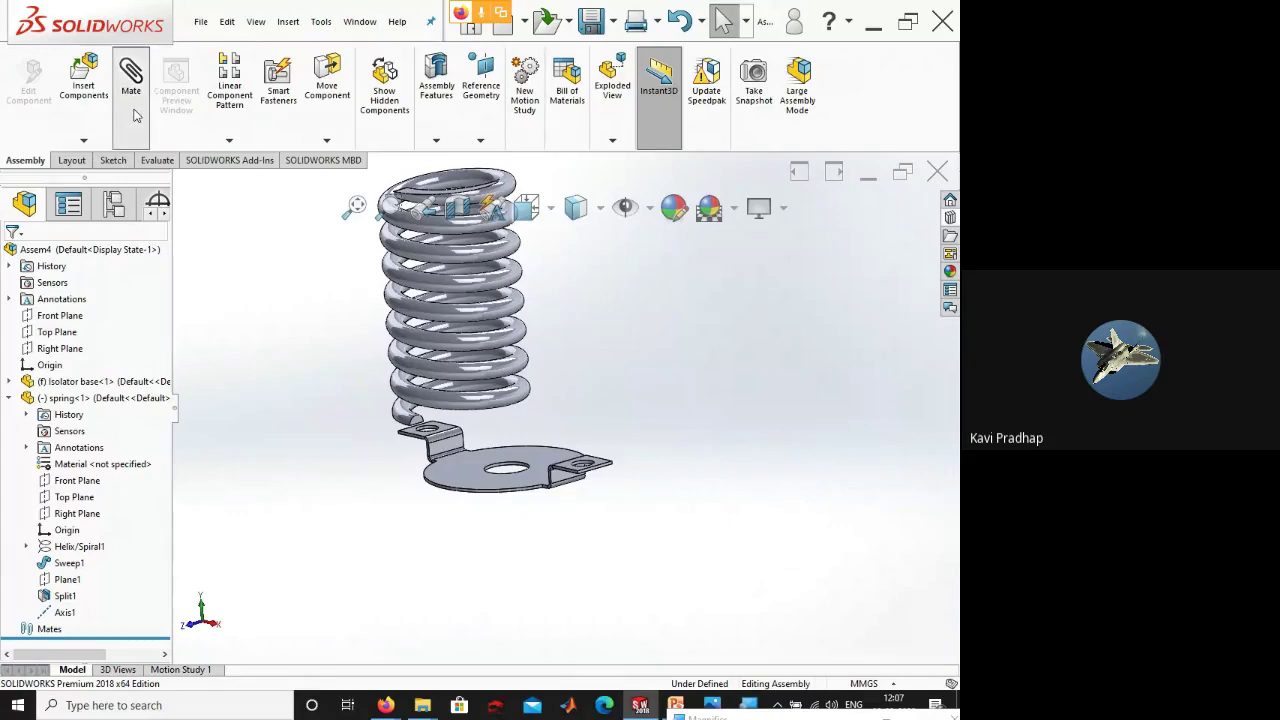
{"action": "scroll", "coordinate": [434, 426], "scroll_direction": "down", "scroll_amount": 5}
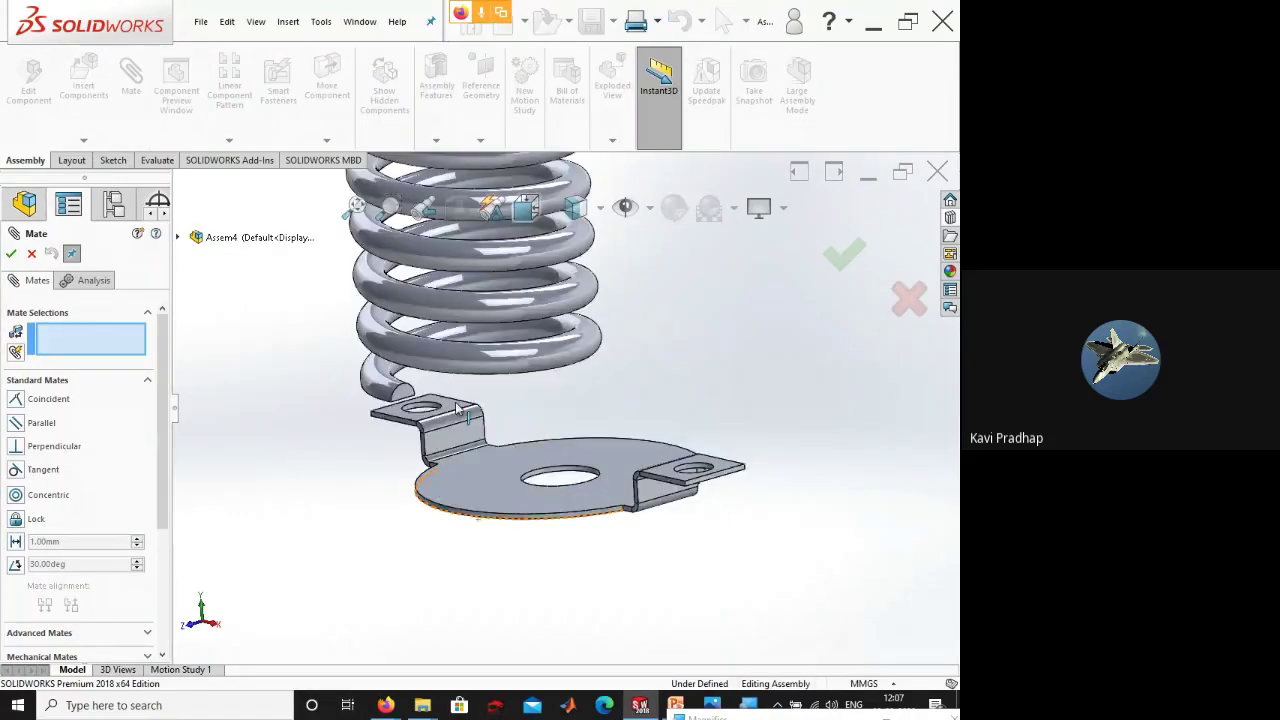
{"action": "left_click", "coordinate": [502, 570]}
{"action": "middle_click_drag", "start_coordinate": [502, 570], "coordinate": [430, 419]}
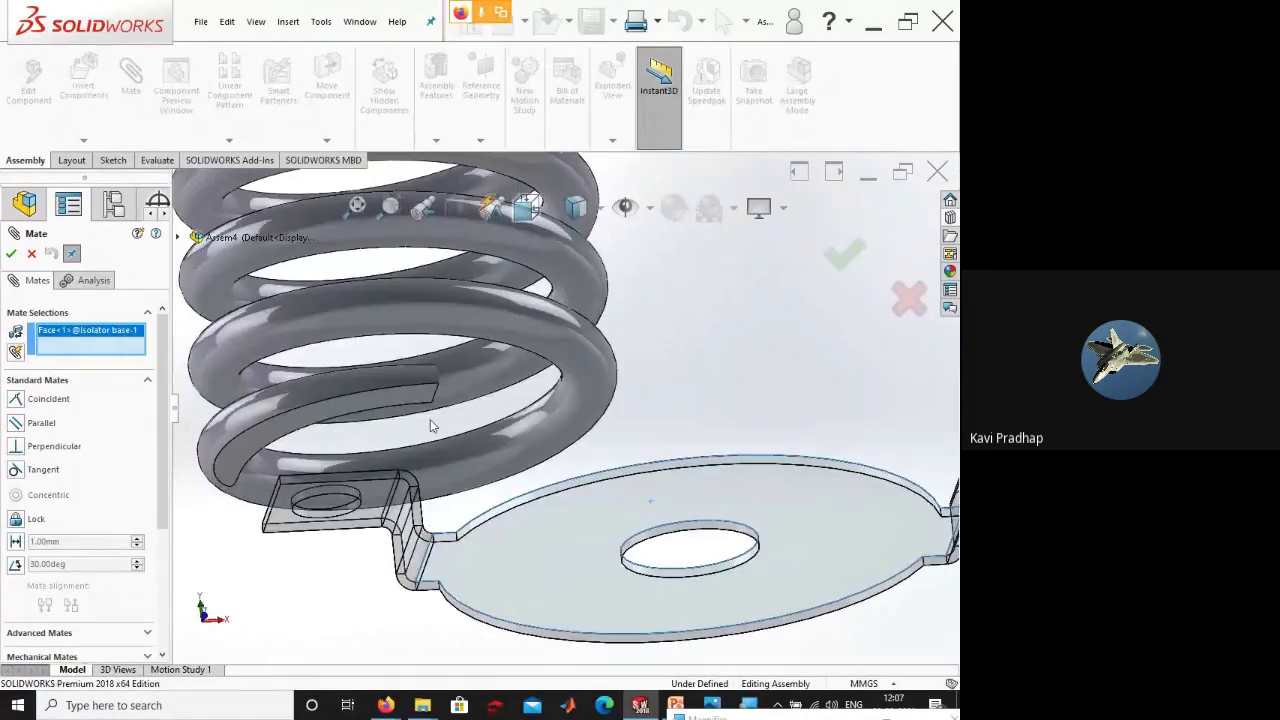
{"action": "left_click", "coordinate": [413, 397]}
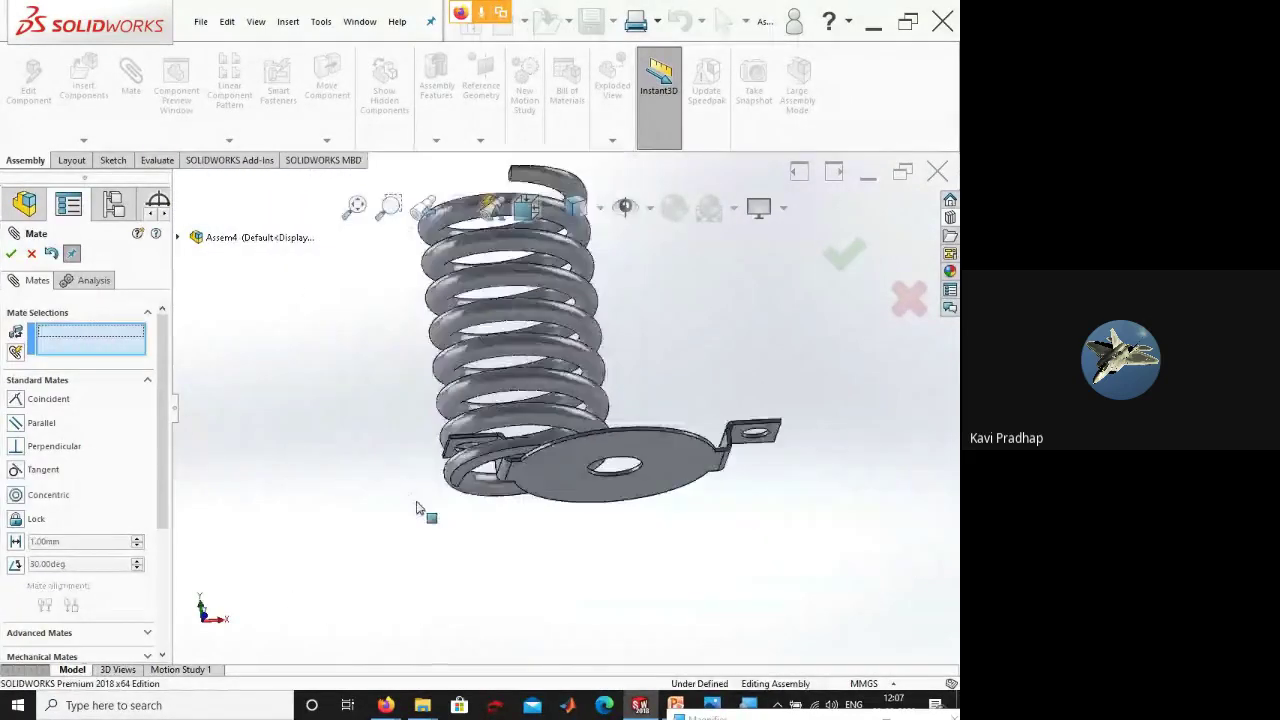
{"action": "left_click_drag", "start_coordinate": [548, 376], "coordinate": [600, 424]}
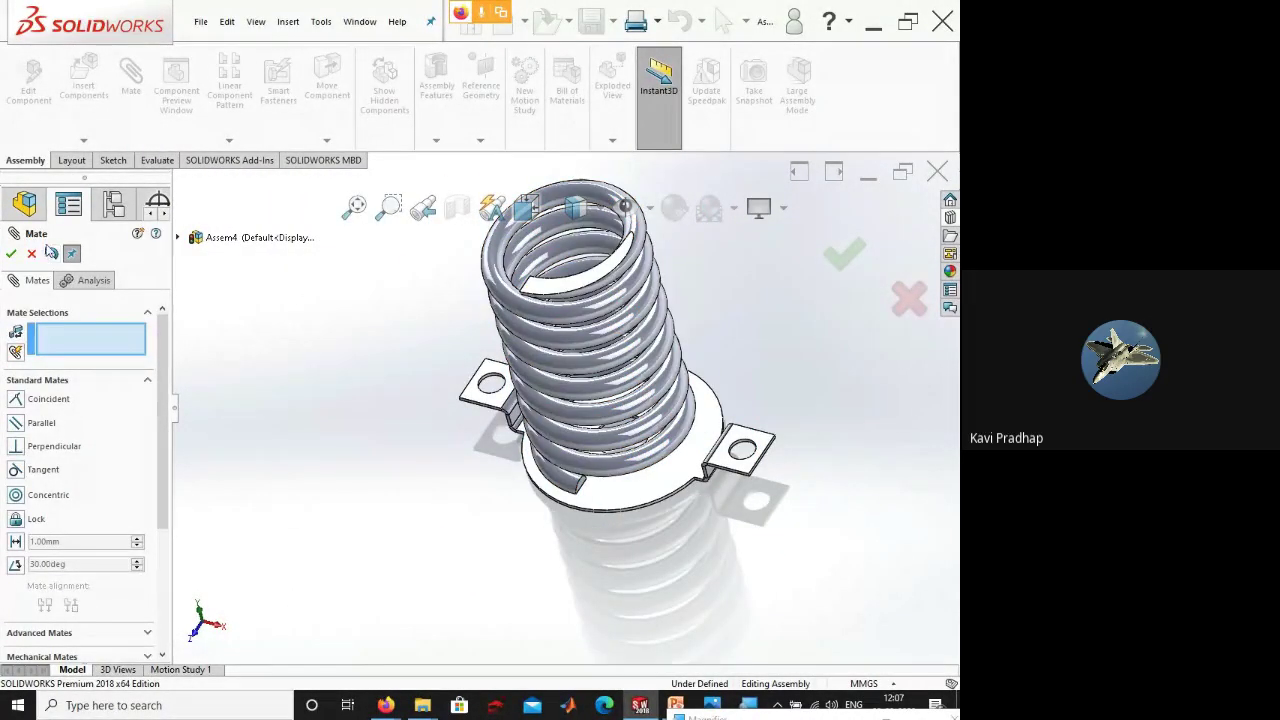
{"action": "left_click", "coordinate": [32, 254]}
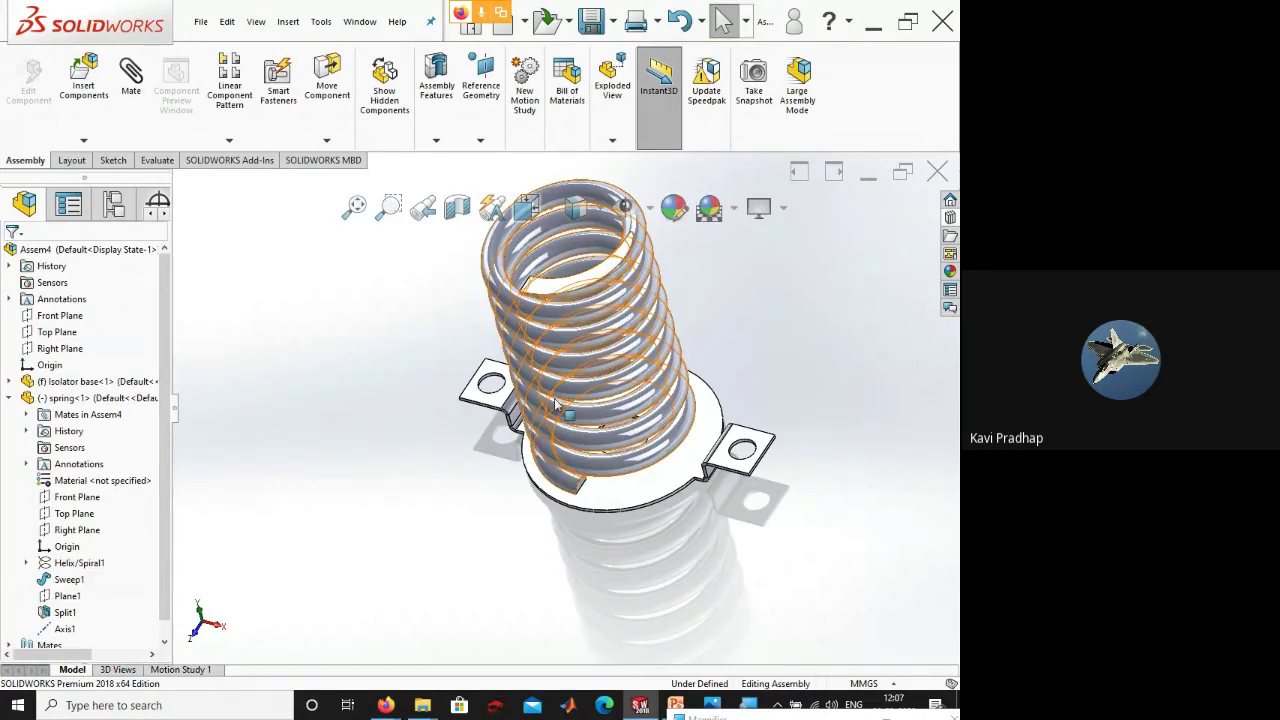
- In the top view, move the spring until it sits roughly centred around the isolator base's centre hole
{"action": "key", "text": "Tab"}
{"action": "middle_click_drag", "start_coordinate": [556, 404], "coordinate": [578, 535]}
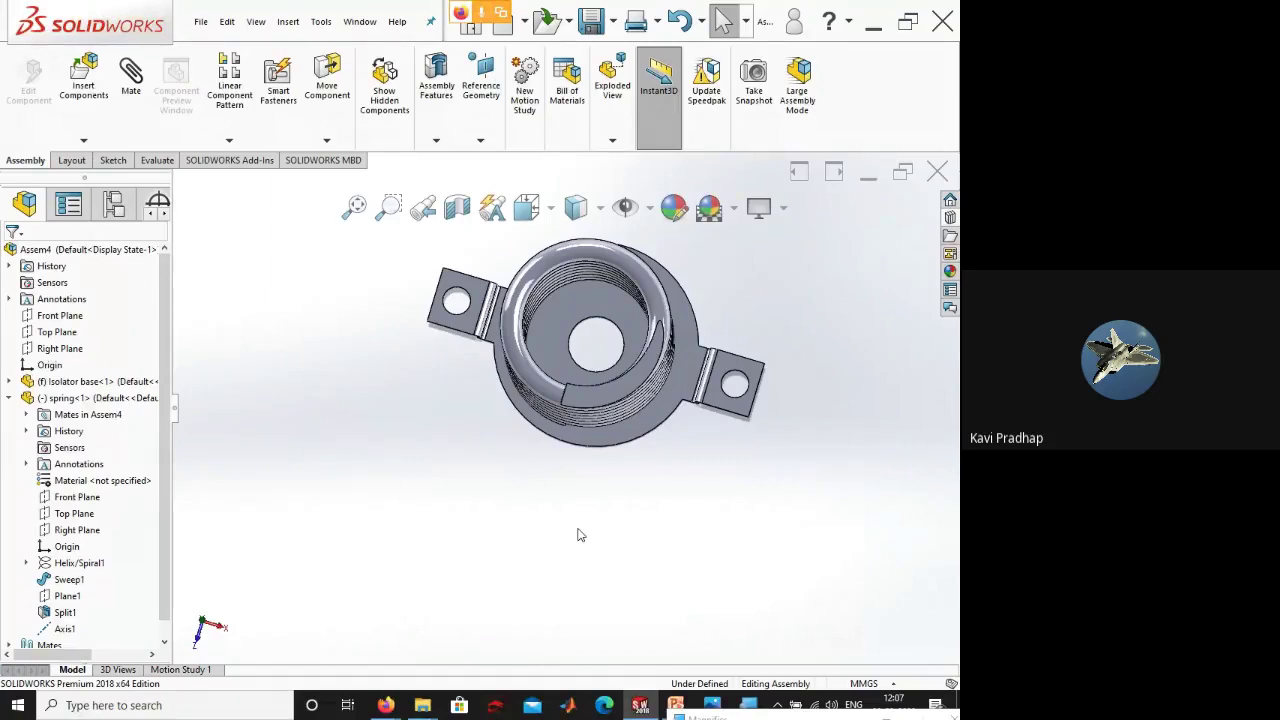
{"action": "key", "text": "ctrl+5"}
{"action": "key", "text": "shift+Tab"}
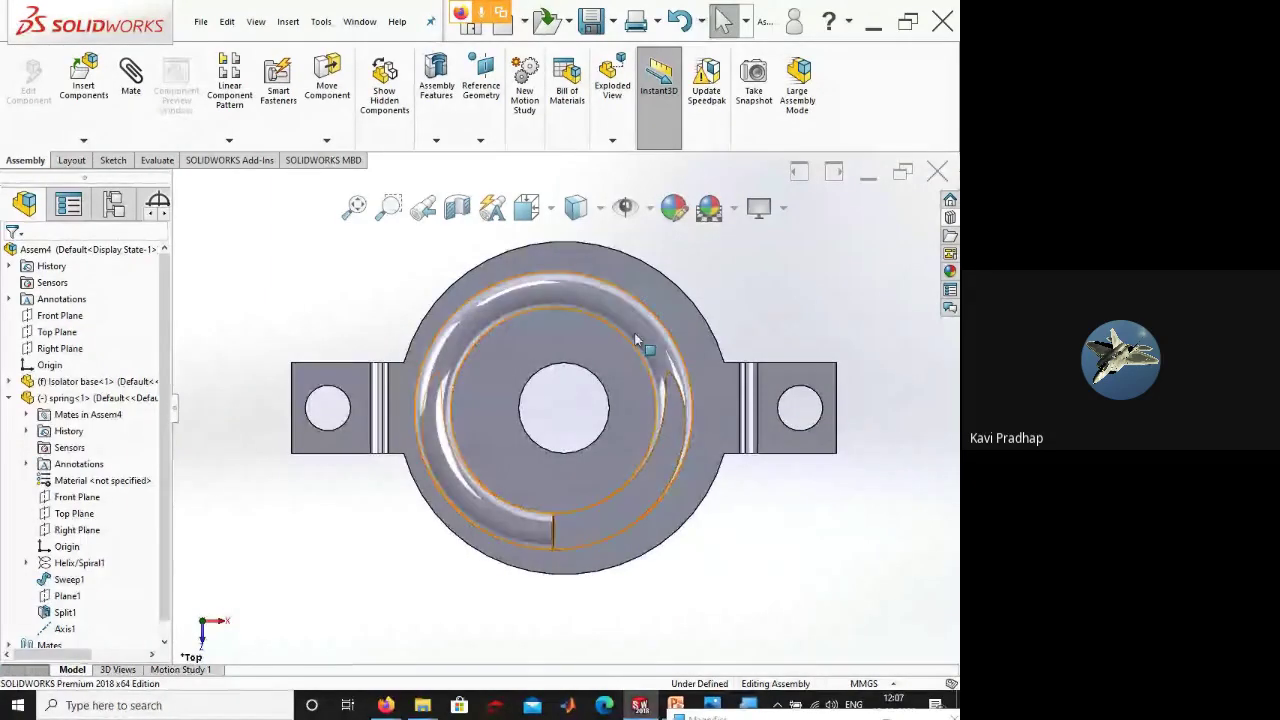
{"action": "mouse_move", "coordinate": [590, 300]}
{"action": "left_mouse_down"}
{"action": "mouse_move", "coordinate": [571, 294]}
{"action": "mouse_move", "coordinate": [635, 300]}
{"action": "mouse_move", "coordinate": [579, 289]}
{"action": "left_mouse_up"}
{"action": "left_click", "coordinate": [260, 581]}
- Add a concentric mate between the isolator base's outer rim face and the spring's Axis1, and finish mating
{"action": "left_click", "coordinate": [131, 74]}
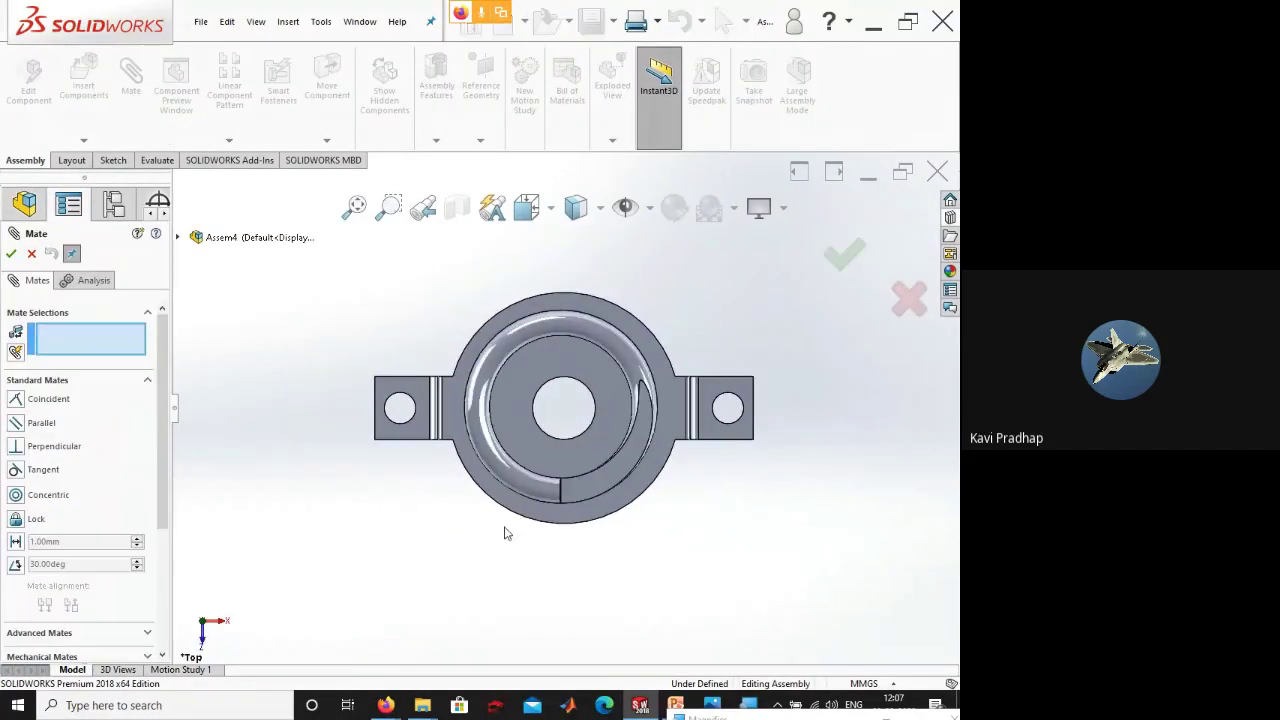
{"action": "middle_click_drag", "start_coordinate": [506, 531], "coordinate": [526, 418]}
{"action": "scroll", "coordinate": [608, 544], "scroll_direction": "down", "scroll_amount": 9}
{"action": "left_click", "coordinate": [613, 567]}
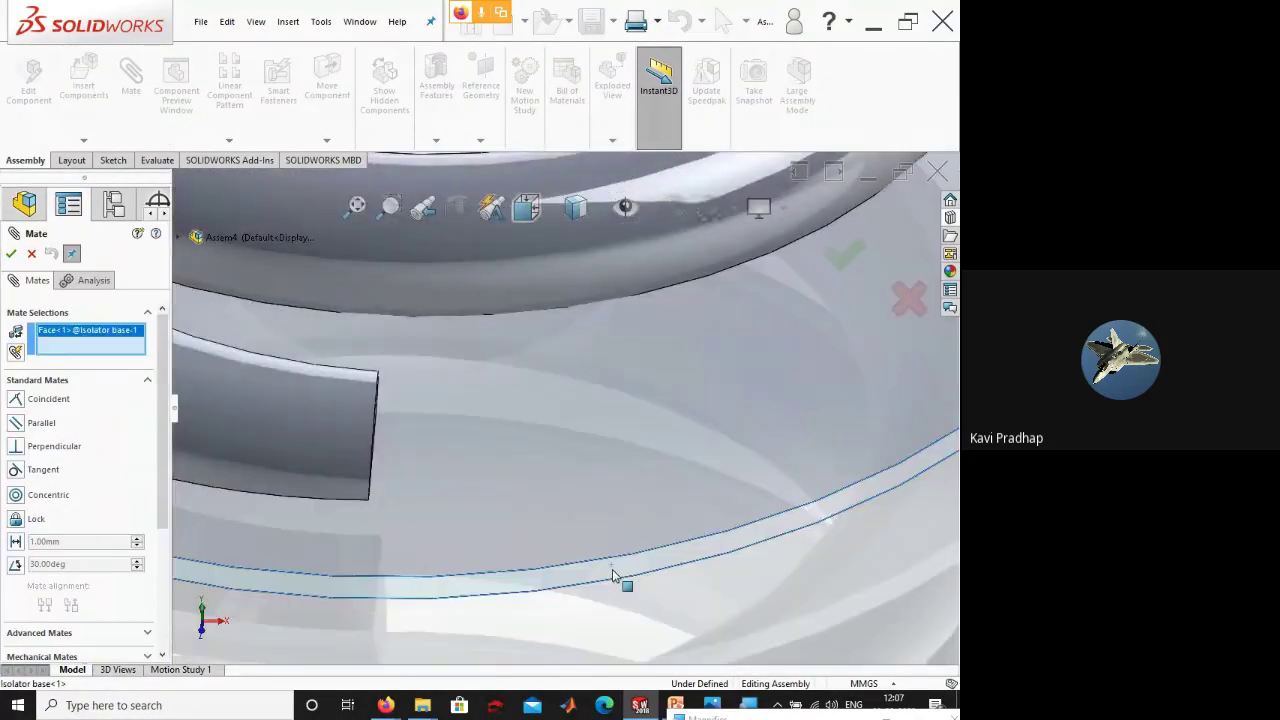
{"action": "scroll", "coordinate": [612, 568], "scroll_direction": "up", "scroll_amount": 10}
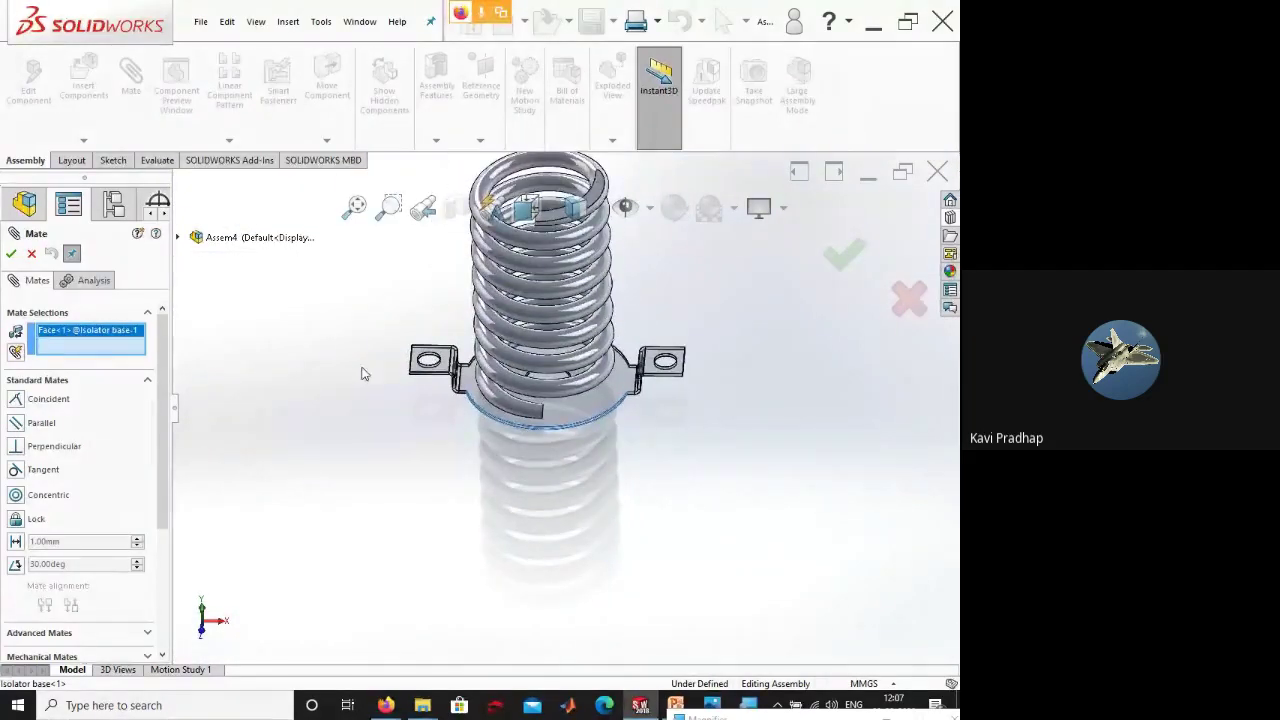
{"action": "left_click", "coordinate": [178, 238]}
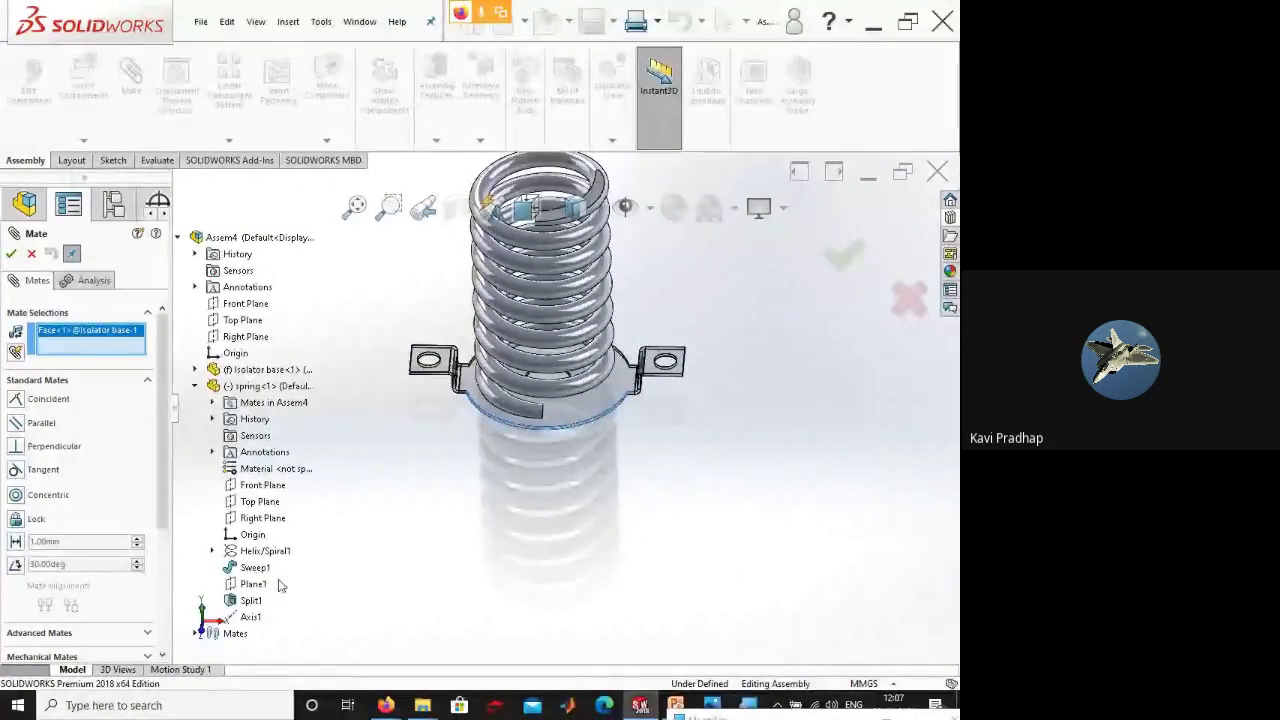
{"action": "left_click", "coordinate": [255, 618]}
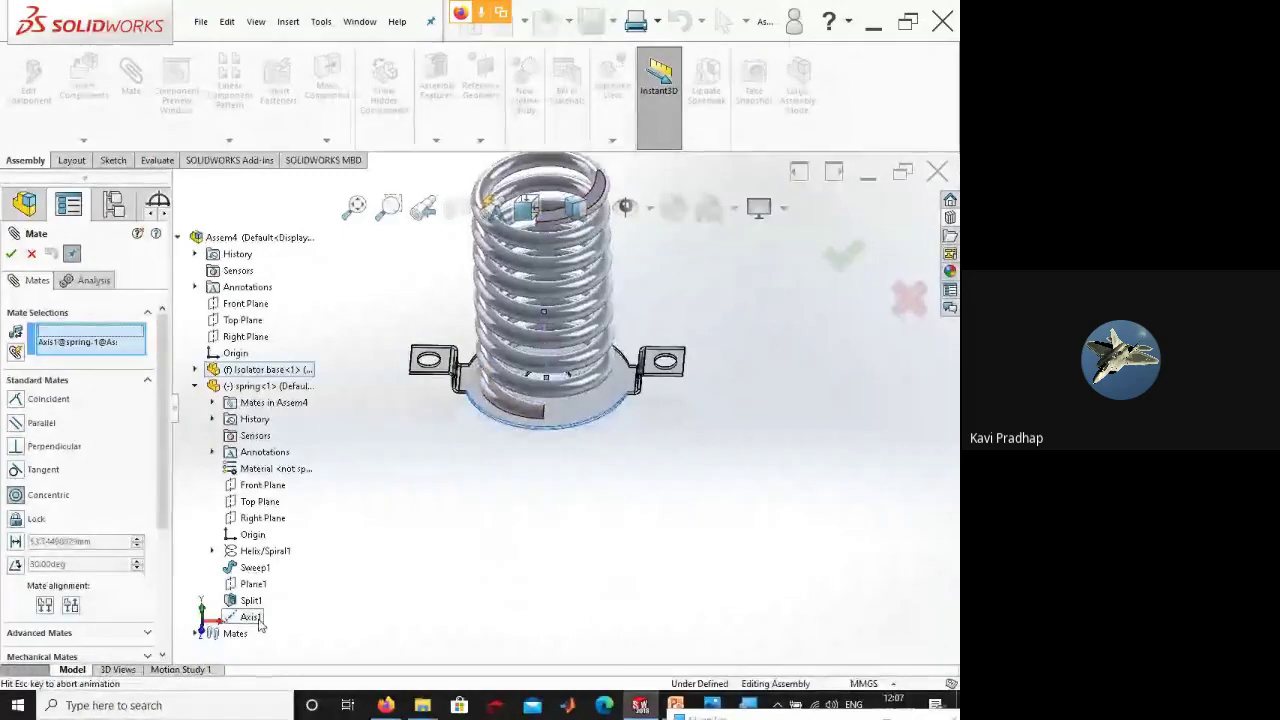
{"action": "middle_click_drag", "start_coordinate": [483, 549], "coordinate": [485, 514]}
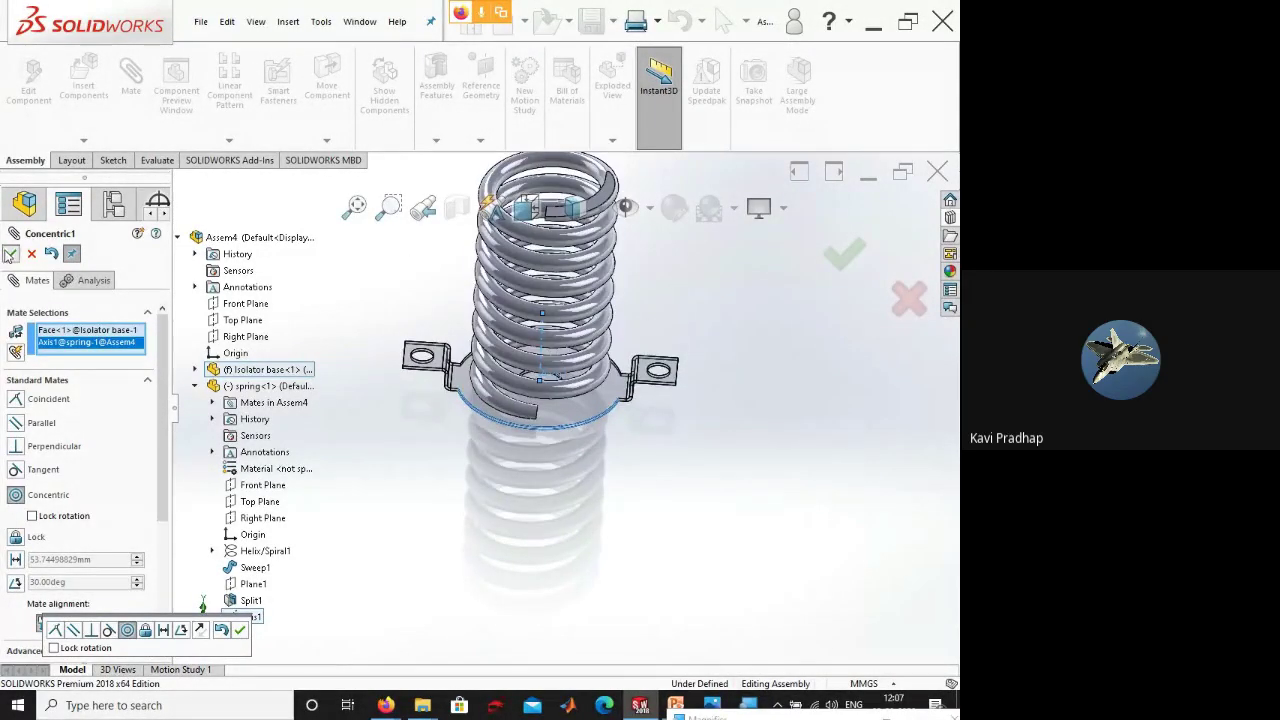
{"action": "key", "text": "Return"}
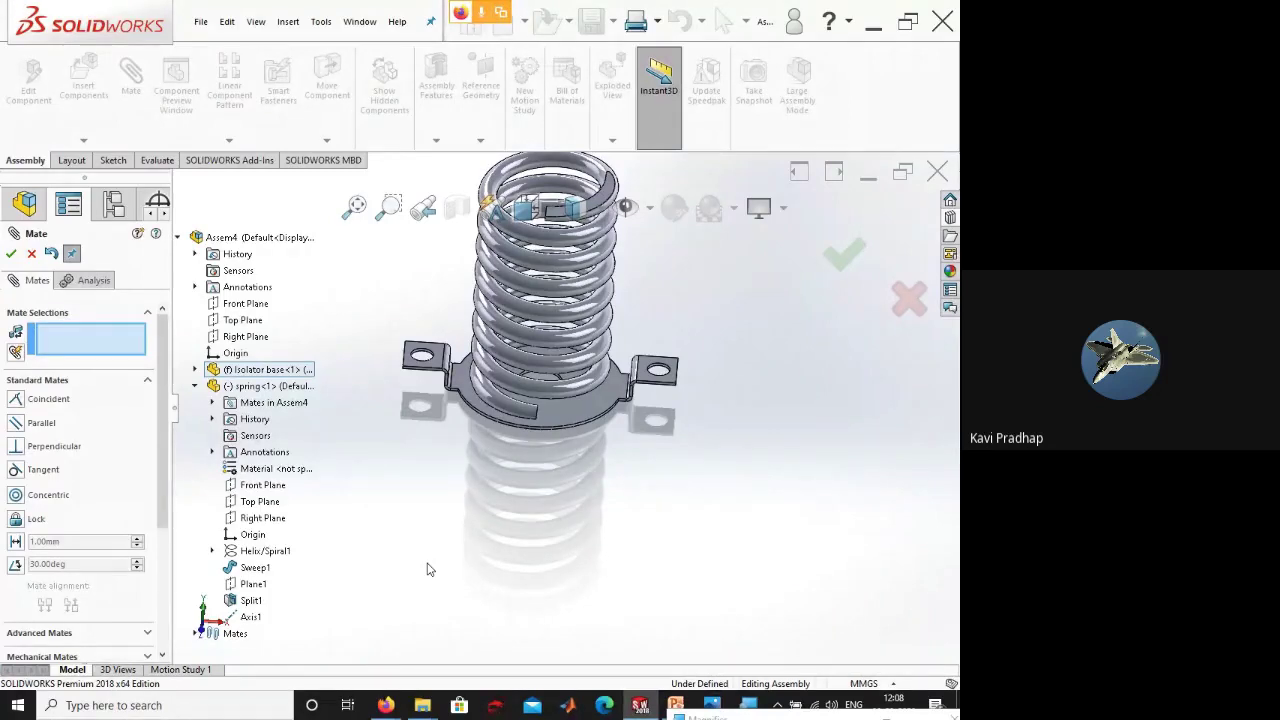
{"action": "middle_click_drag", "start_coordinate": [429, 503], "coordinate": [391, 409]}
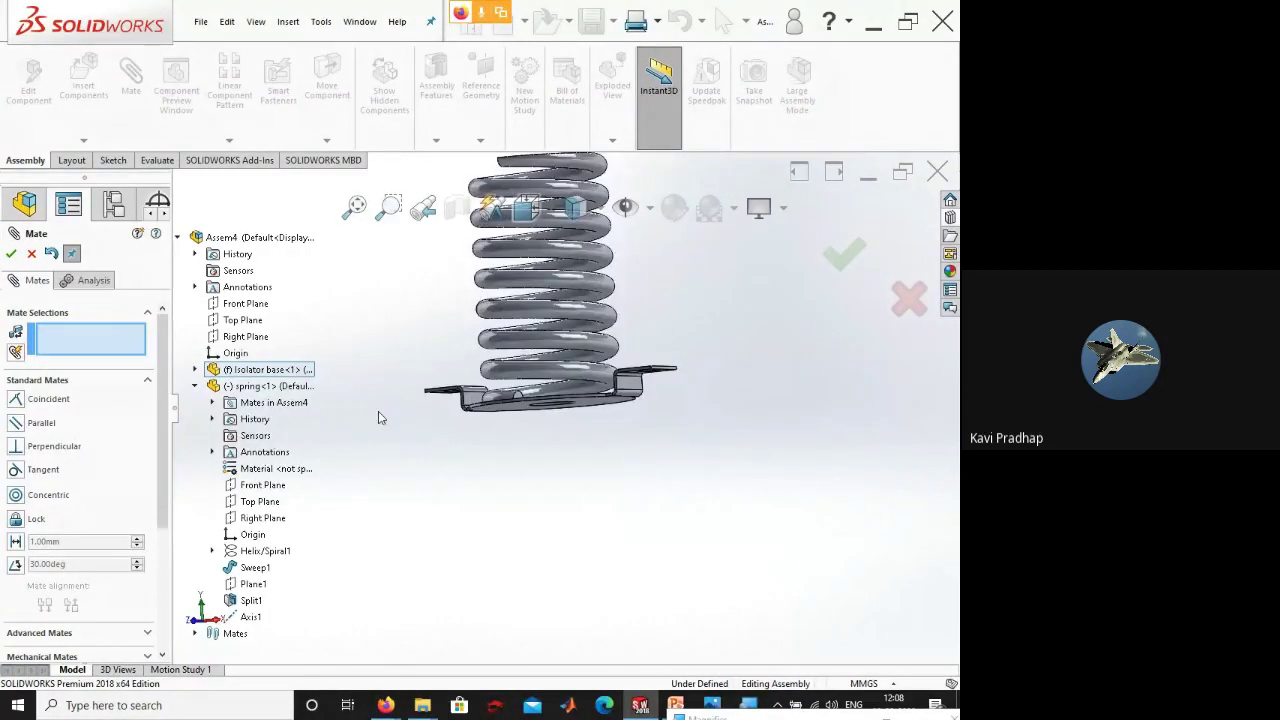
{"action": "scroll", "coordinate": [506, 461], "scroll_direction": "up", "scroll_amount": 3}
{"action": "middle_click_drag", "start_coordinate": [506, 466], "coordinate": [540, 480]}
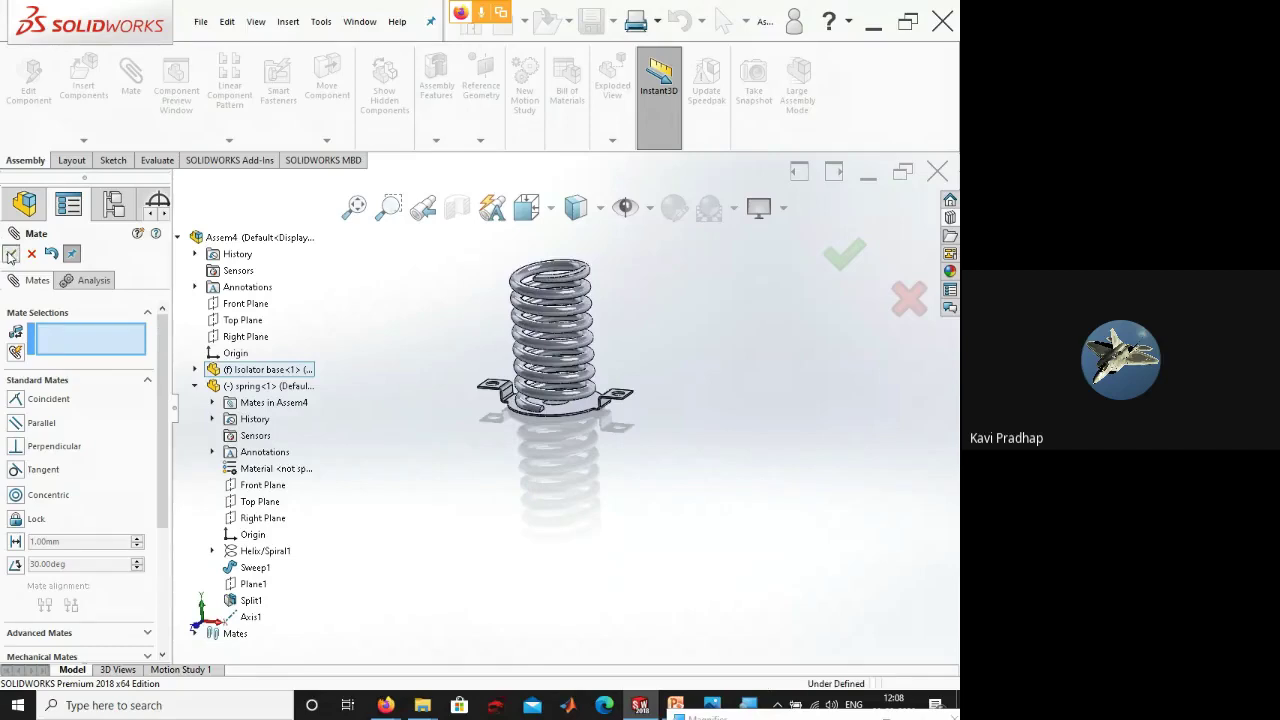
{"action": "key", "text": "Escape"}
{"action": "left_click", "coordinate": [10, 398]}
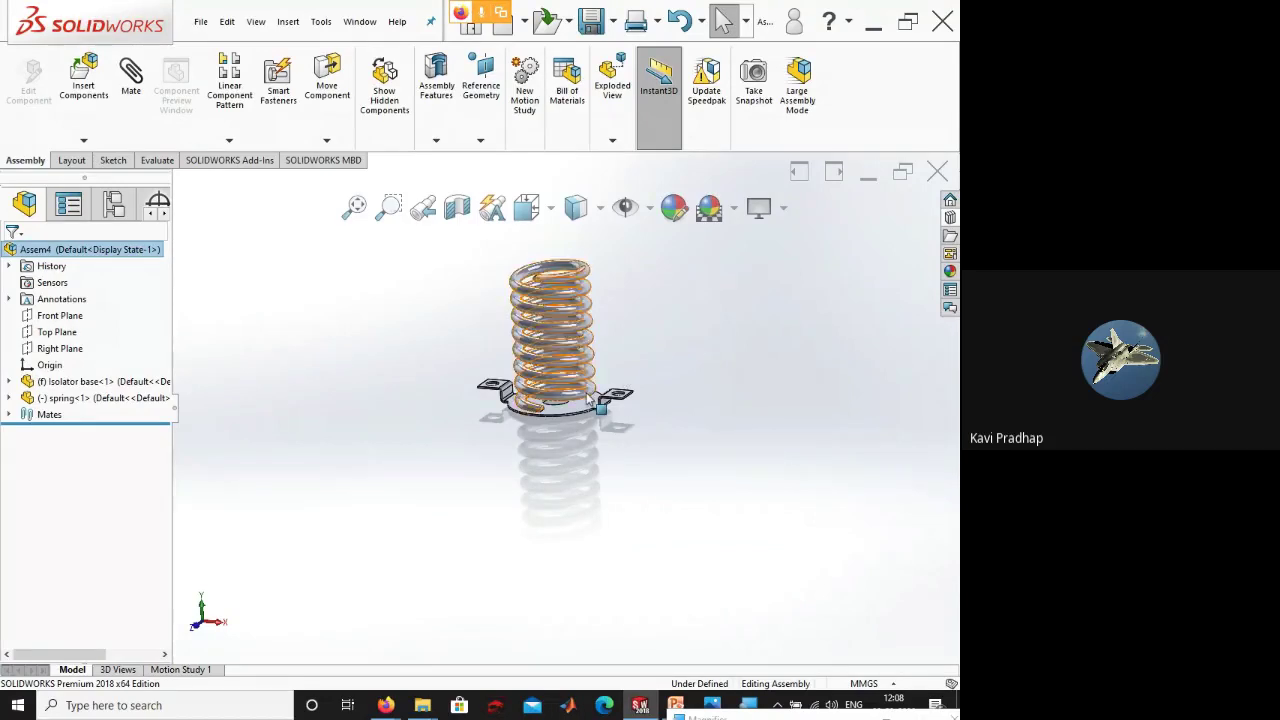
- Place a second copy of the isolator base beside the spring
{"action": "scroll", "coordinate": [610, 390], "scroll_direction": "down", "scroll_amount": 3}
{"action": "left_click_drag", "start_coordinate": [571, 427], "coordinate": [795, 277], "text": "ctrl"}
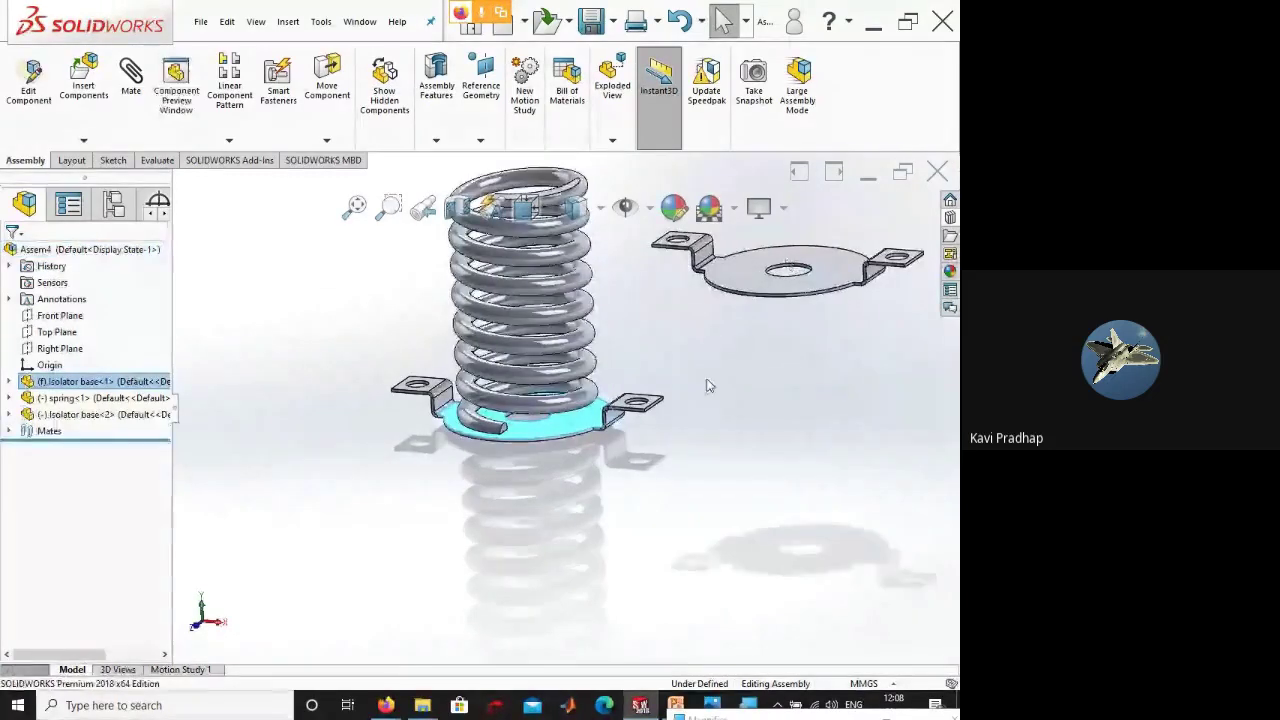
{"action": "left_click", "coordinate": [708, 383]}
{"action": "scroll", "coordinate": [672, 430], "scroll_direction": "up", "scroll_amount": 3}
{"action": "scroll", "coordinate": [621, 335], "scroll_direction": "down", "scroll_amount": 3}
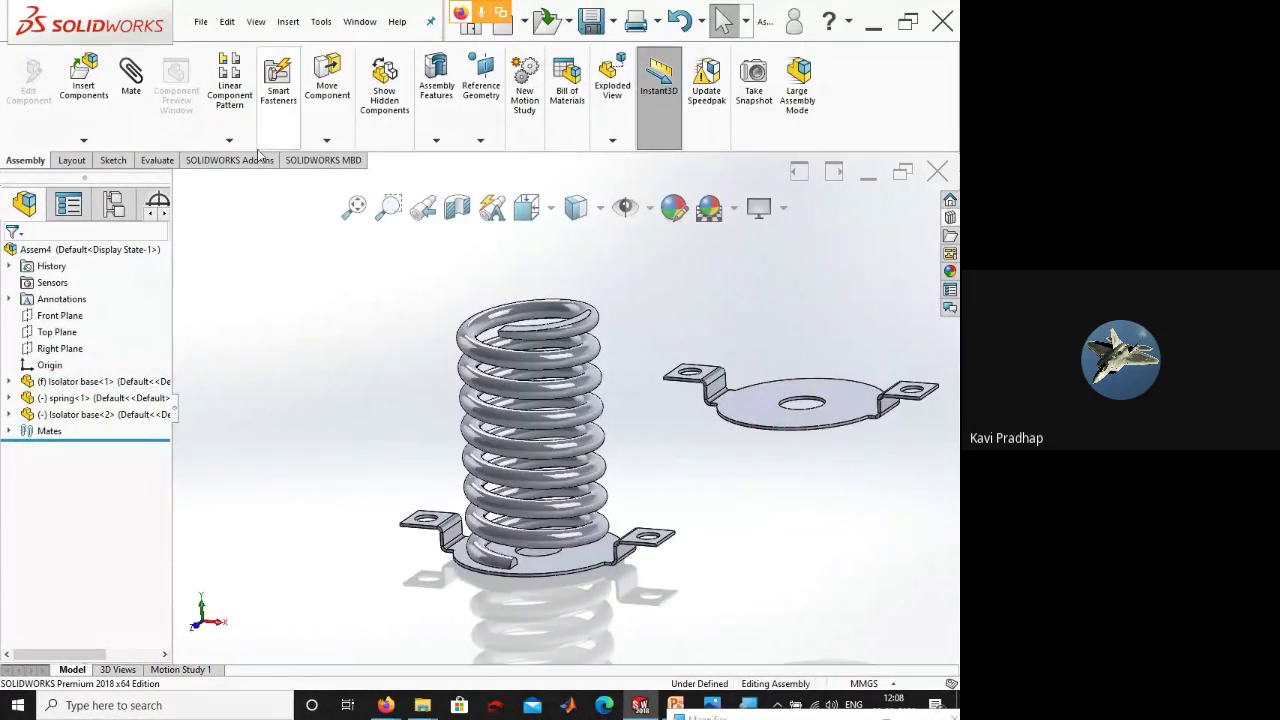
- Flip the copied isolator base upside down with Rotate Component so its mounting lugs point downward
{"action": "left_click", "coordinate": [326, 140]}
{"action": "left_click", "coordinate": [366, 178]}
{"action": "left_click_drag", "start_coordinate": [735, 354], "coordinate": [705, 233]}
{"action": "left_click", "coordinate": [7, 257]}
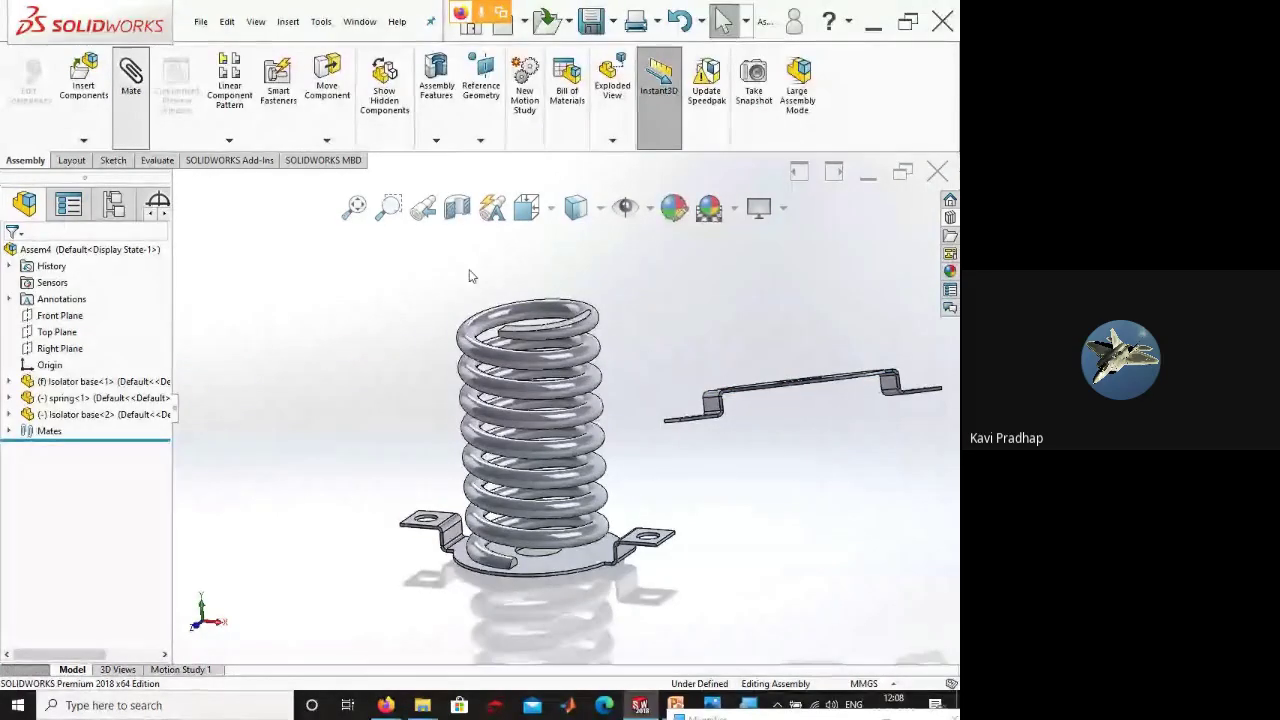
- Mate the underside of the flipped isolator base's disc coincident with the spring's flat upper end face
{"action": "left_click", "coordinate": [131, 75]}
{"action": "scroll", "coordinate": [586, 375], "scroll_direction": "down", "scroll_amount": 5}
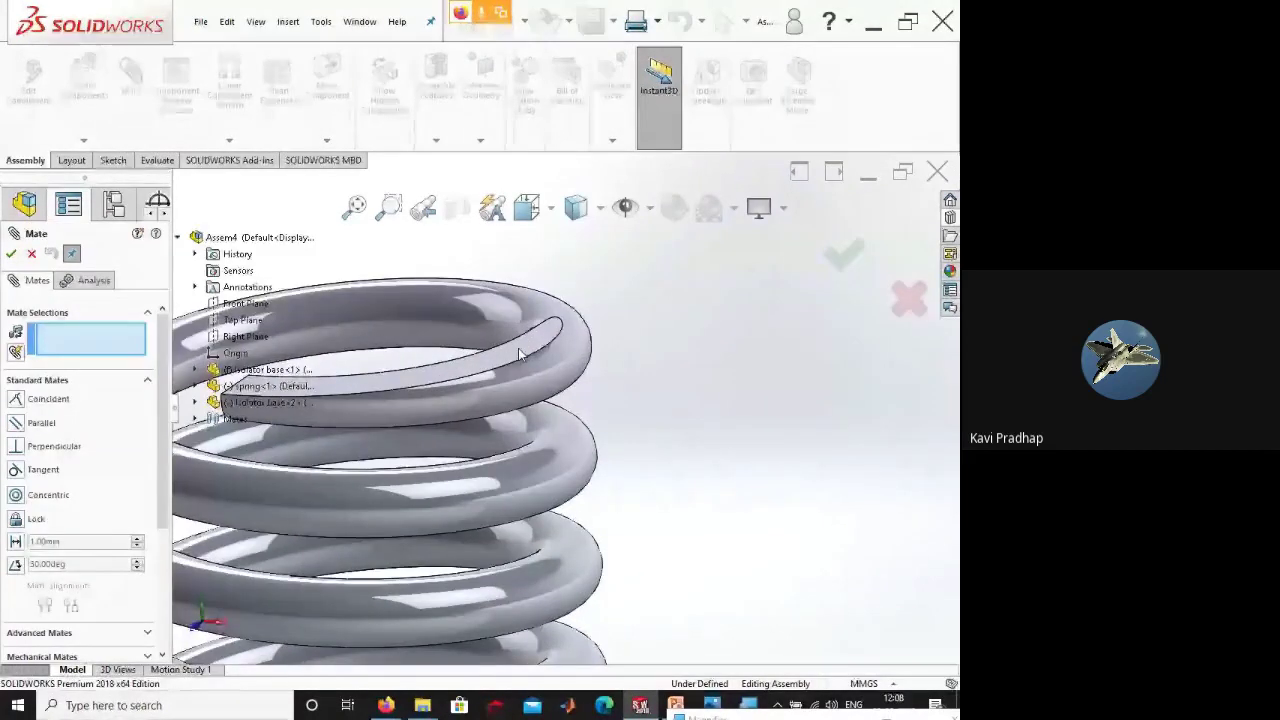
{"action": "left_click", "coordinate": [518, 348]}
{"action": "scroll", "coordinate": [518, 348], "scroll_direction": "up", "scroll_amount": 5}
{"action": "middle_click_drag", "start_coordinate": [858, 551], "coordinate": [797, 480]}
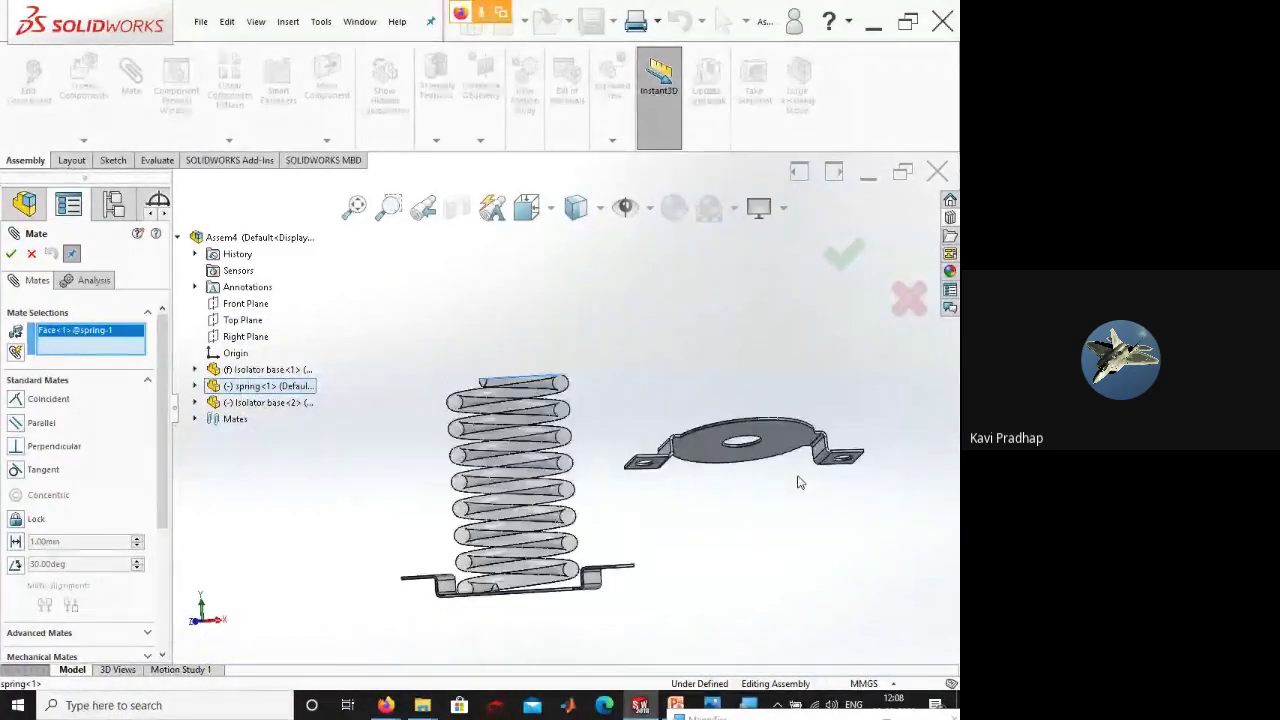
{"action": "left_click", "coordinate": [769, 433]}
{"action": "right_click", "coordinate": [746, 436]}
- Add a concentric mate between the upper isolator base's centre hole and the spring's Axis1
{"action": "middle_click_drag", "start_coordinate": [615, 425], "coordinate": [566, 547]}
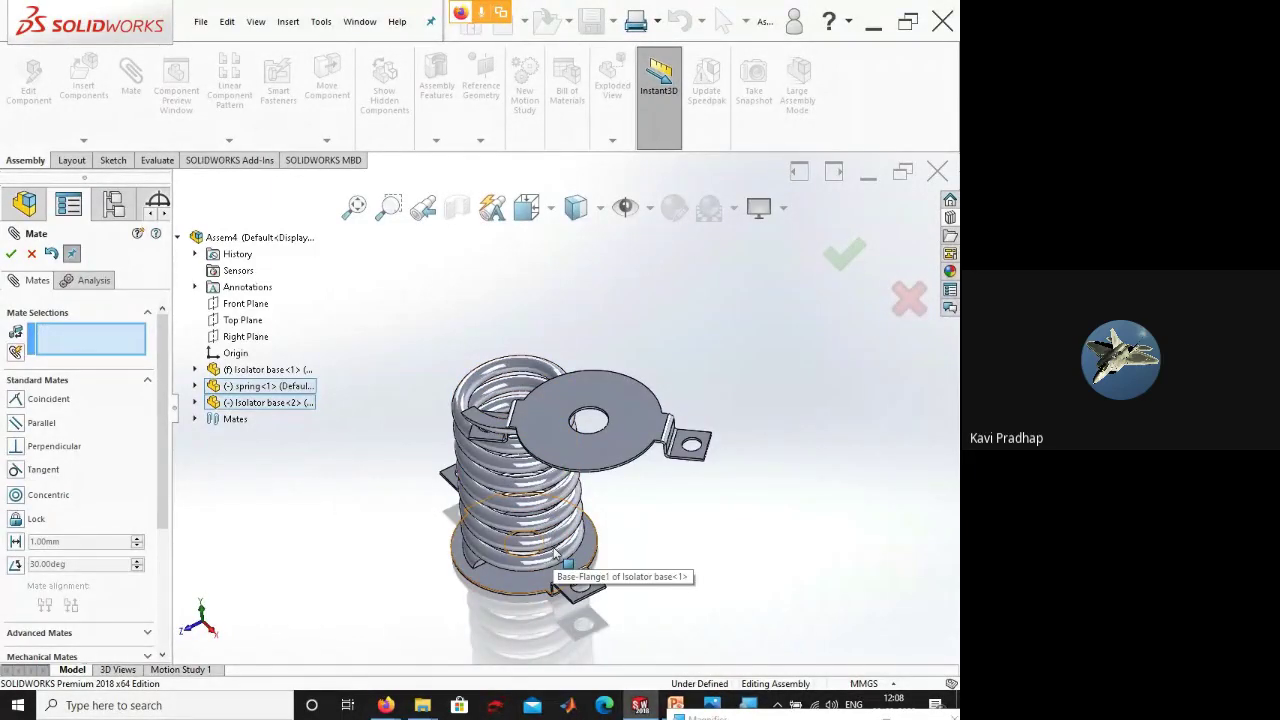
{"action": "scroll", "coordinate": [548, 551], "scroll_direction": "down", "scroll_amount": 8}
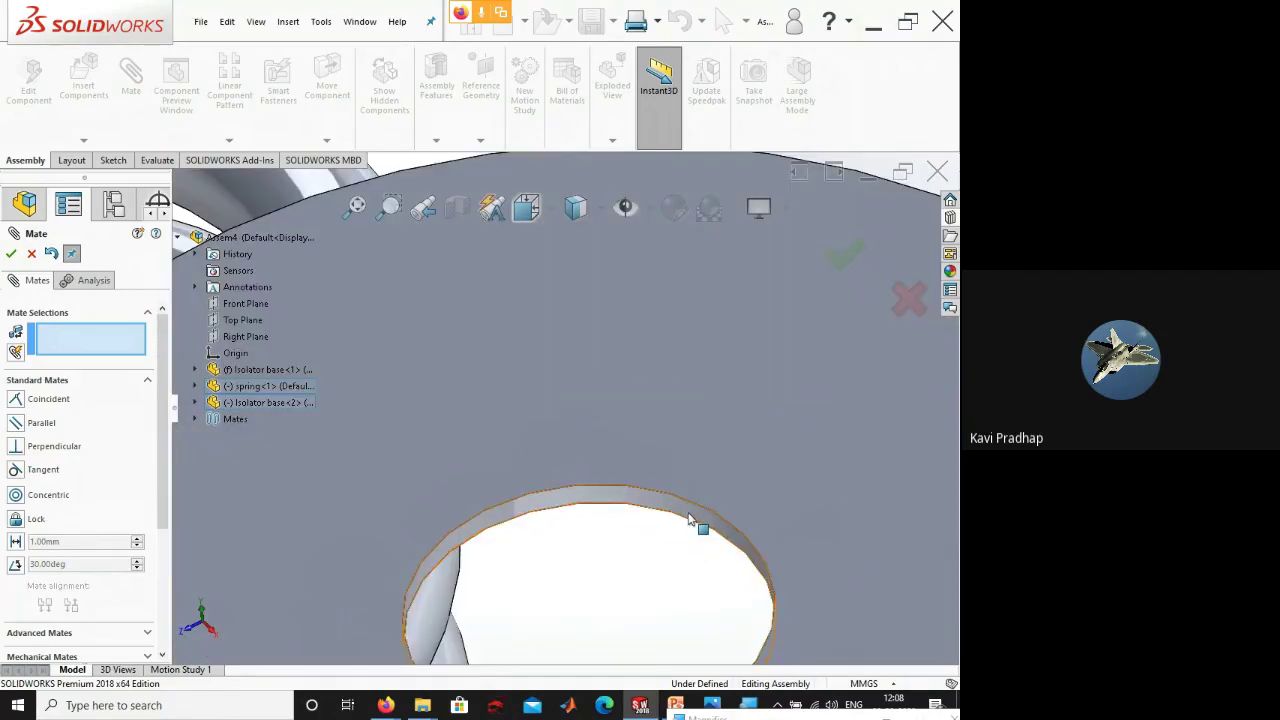
{"action": "left_click", "coordinate": [689, 519]}
{"action": "scroll", "coordinate": [694, 517], "scroll_direction": "up", "scroll_amount": 2}
{"action": "scroll", "coordinate": [671, 543], "scroll_direction": "up", "scroll_amount": 4}
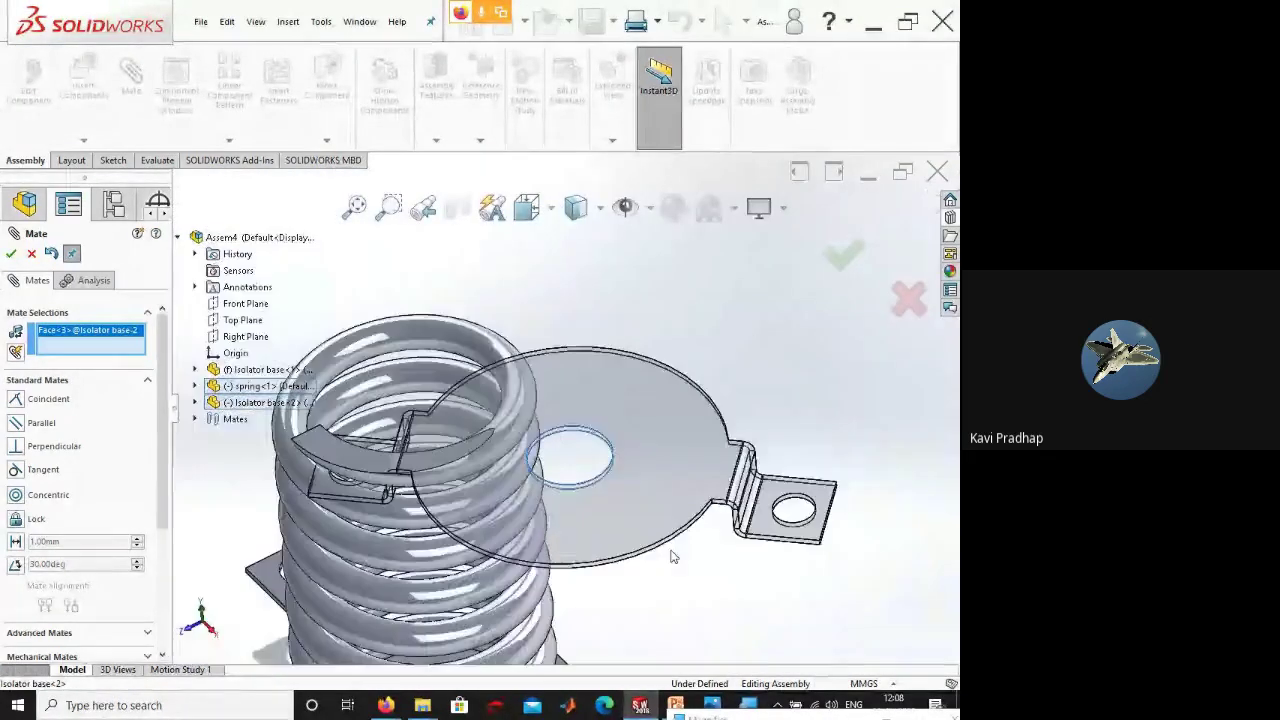
{"action": "scroll", "coordinate": [564, 410], "scroll_direction": "up", "scroll_amount": 3}
{"action": "left_click", "coordinate": [195, 386]}
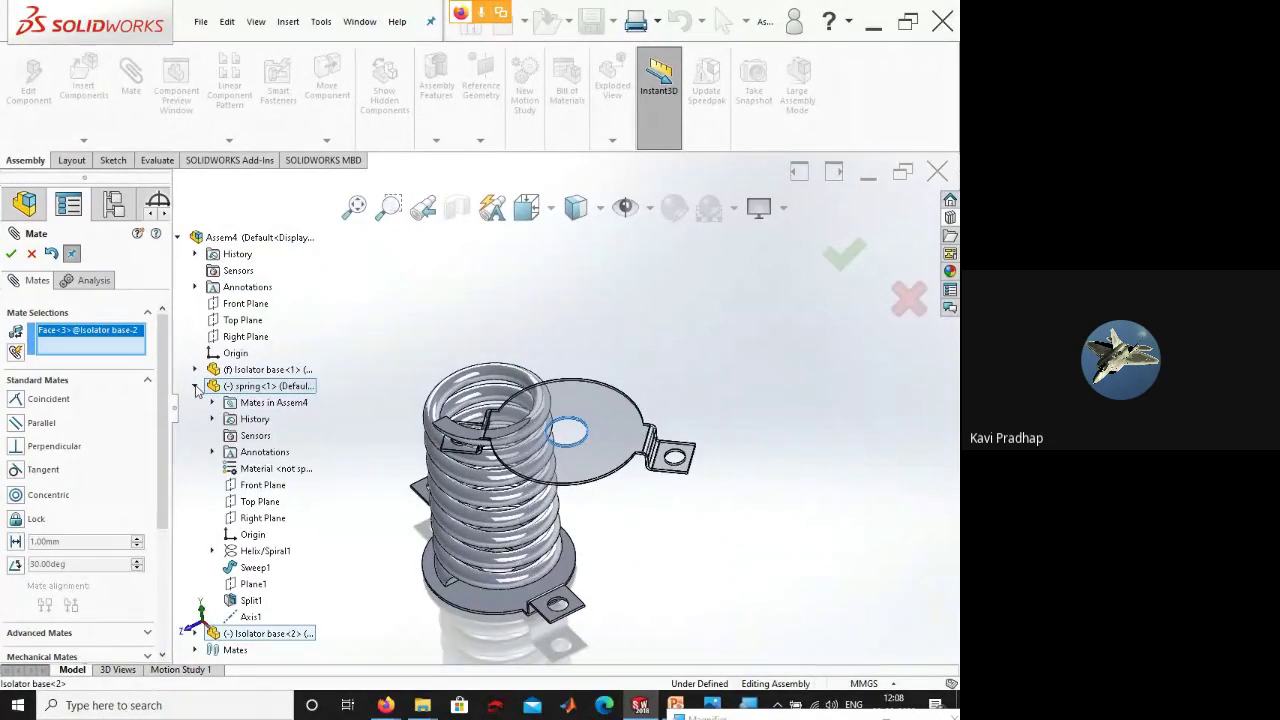
{"action": "left_click", "coordinate": [250, 617]}
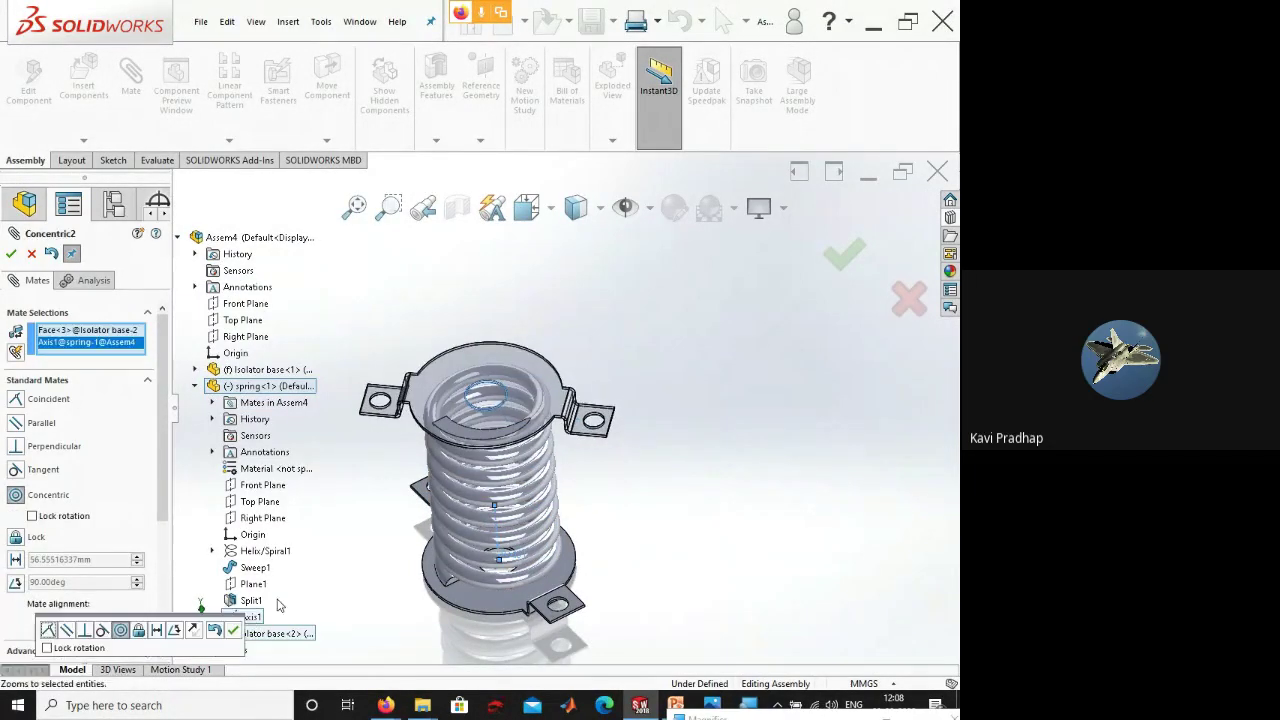
{"action": "middle_click_drag", "start_coordinate": [363, 503], "coordinate": [377, 596]}
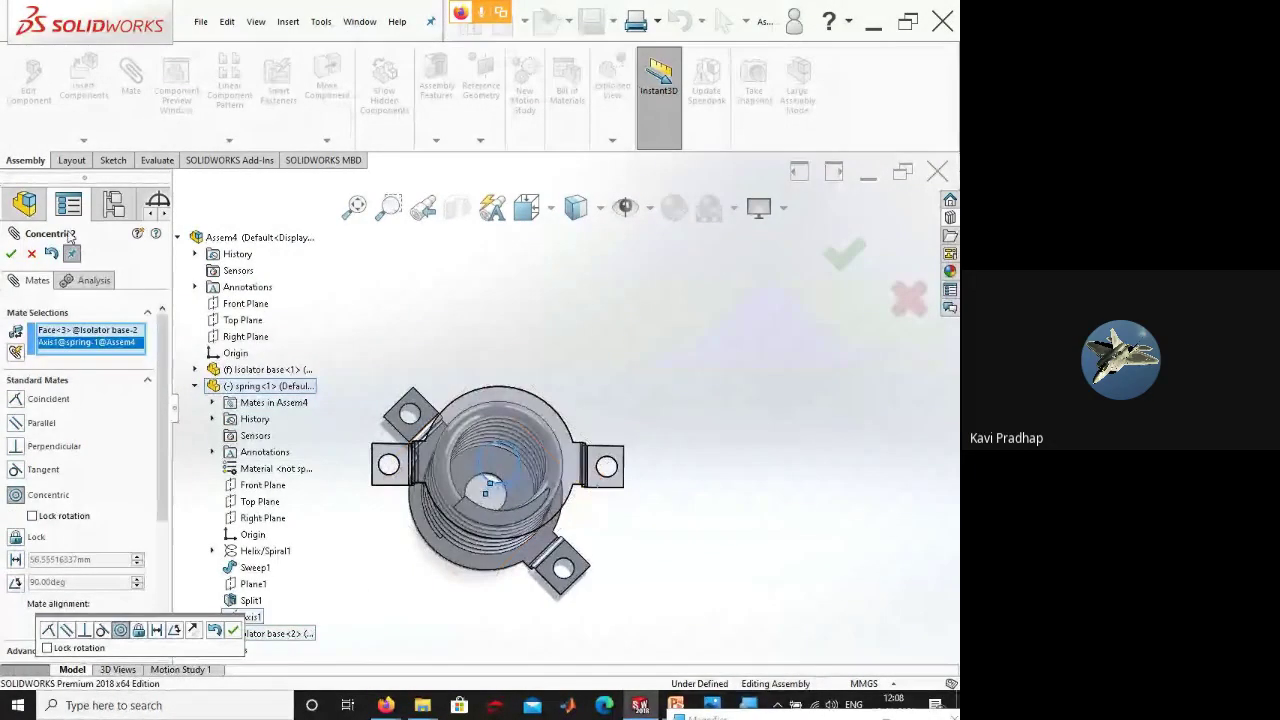
{"action": "left_click", "coordinate": [11, 253]}
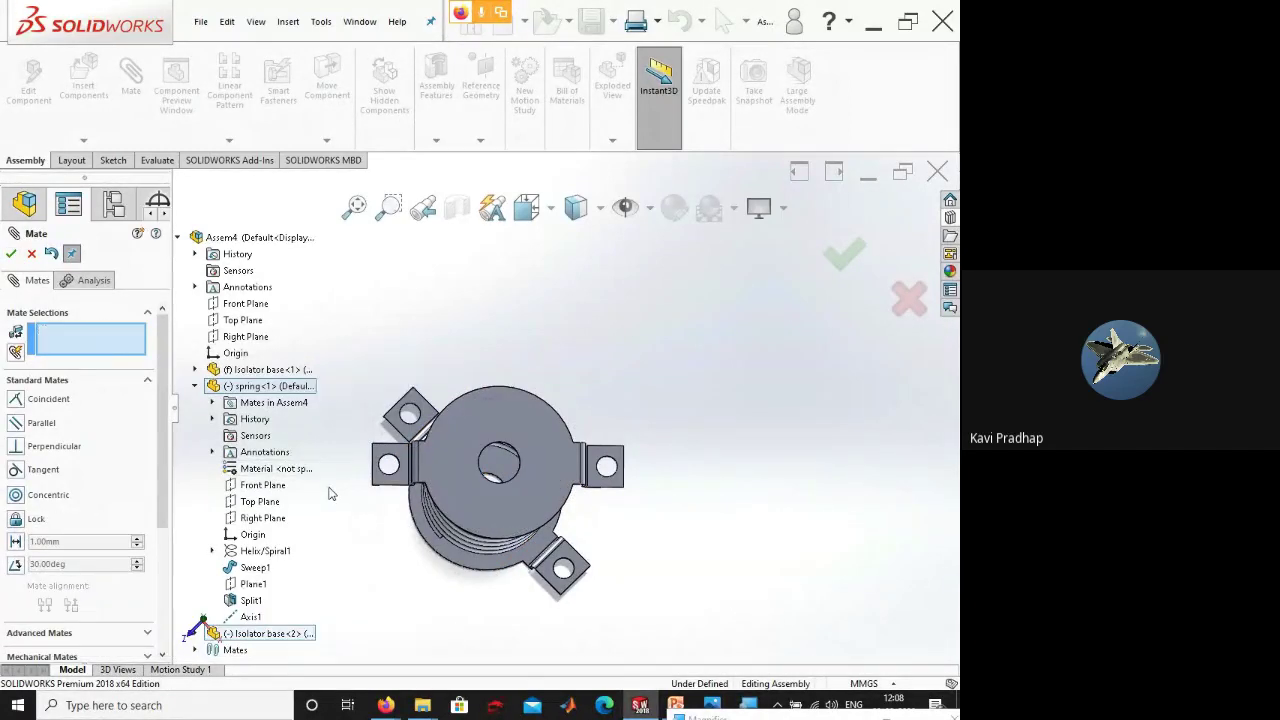
- Mate a lug hole of the upper isolator base concentric with the matching lug hole of the lower base, and finish mating
{"action": "middle_click_drag", "start_coordinate": [744, 613], "coordinate": [737, 571]}
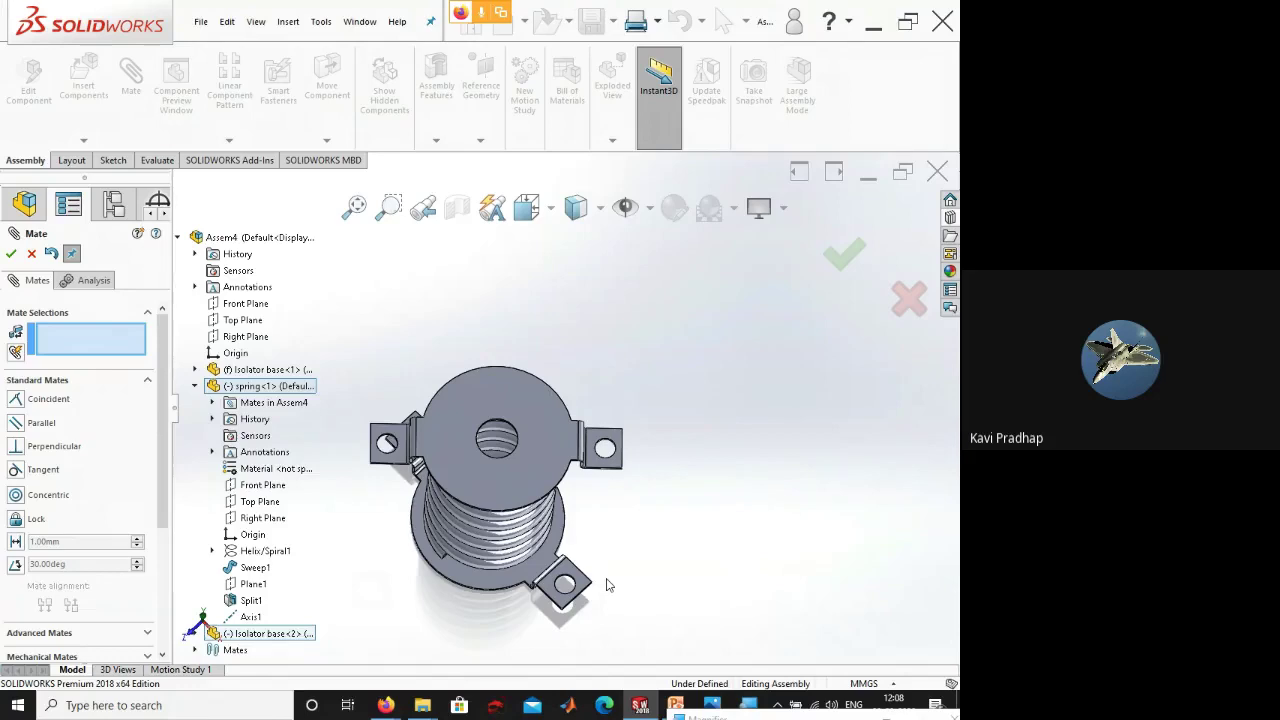
{"action": "scroll", "coordinate": [600, 500], "scroll_direction": "up", "scroll_amount": 2}
{"action": "scroll", "coordinate": [581, 410], "scroll_direction": "down", "scroll_amount": 12}
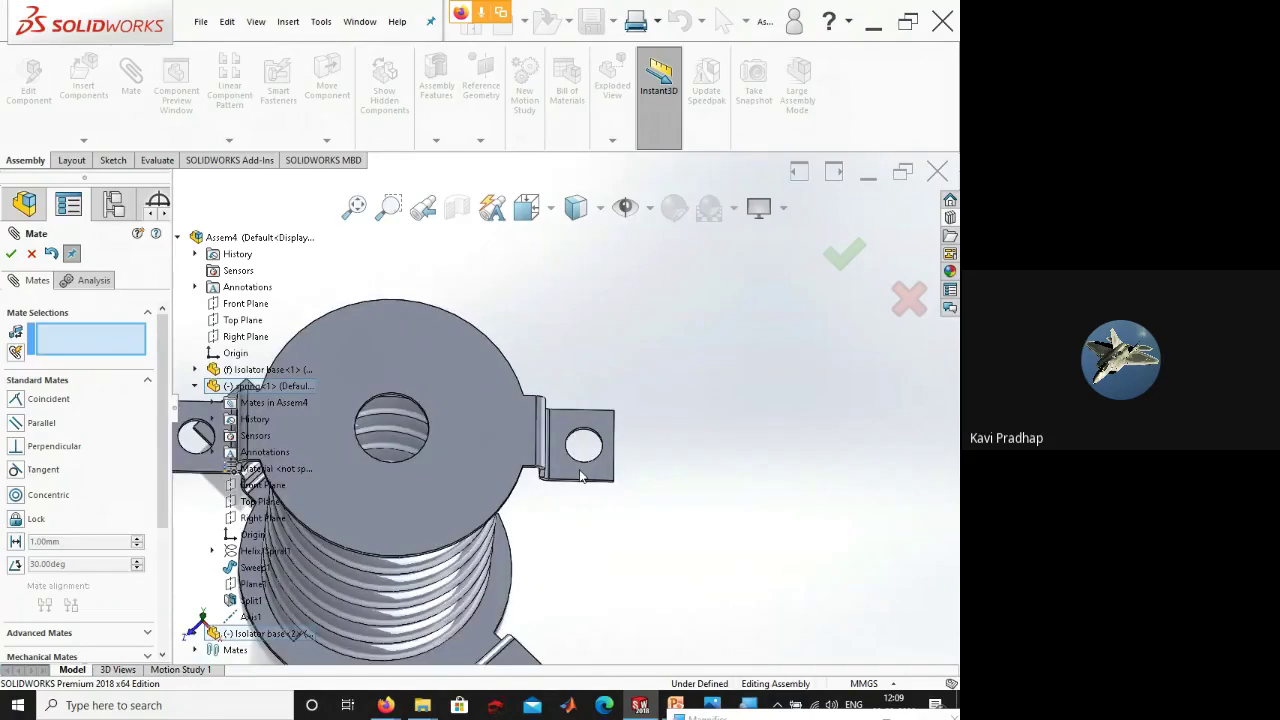
{"action": "scroll", "coordinate": [581, 390], "scroll_direction": "down", "scroll_amount": 3}
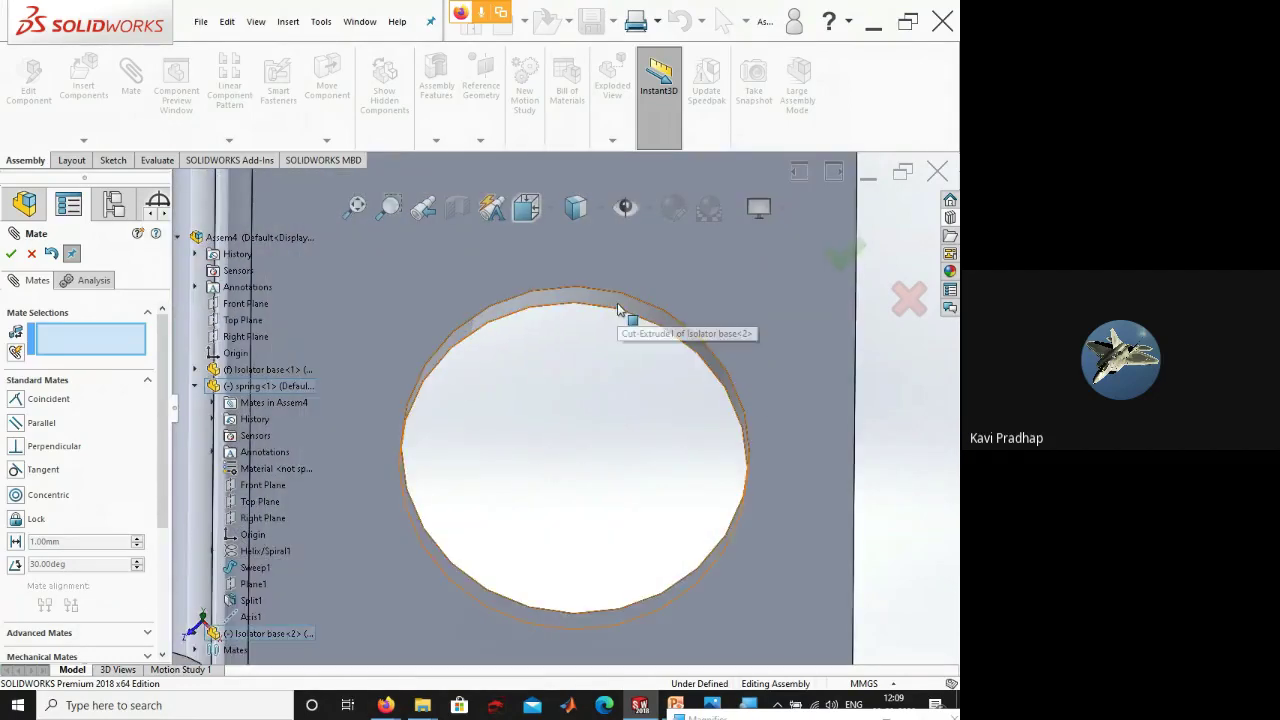
{"action": "left_click", "coordinate": [618, 310]}
{"action": "scroll", "coordinate": [563, 477], "scroll_direction": "up", "scroll_amount": 5}
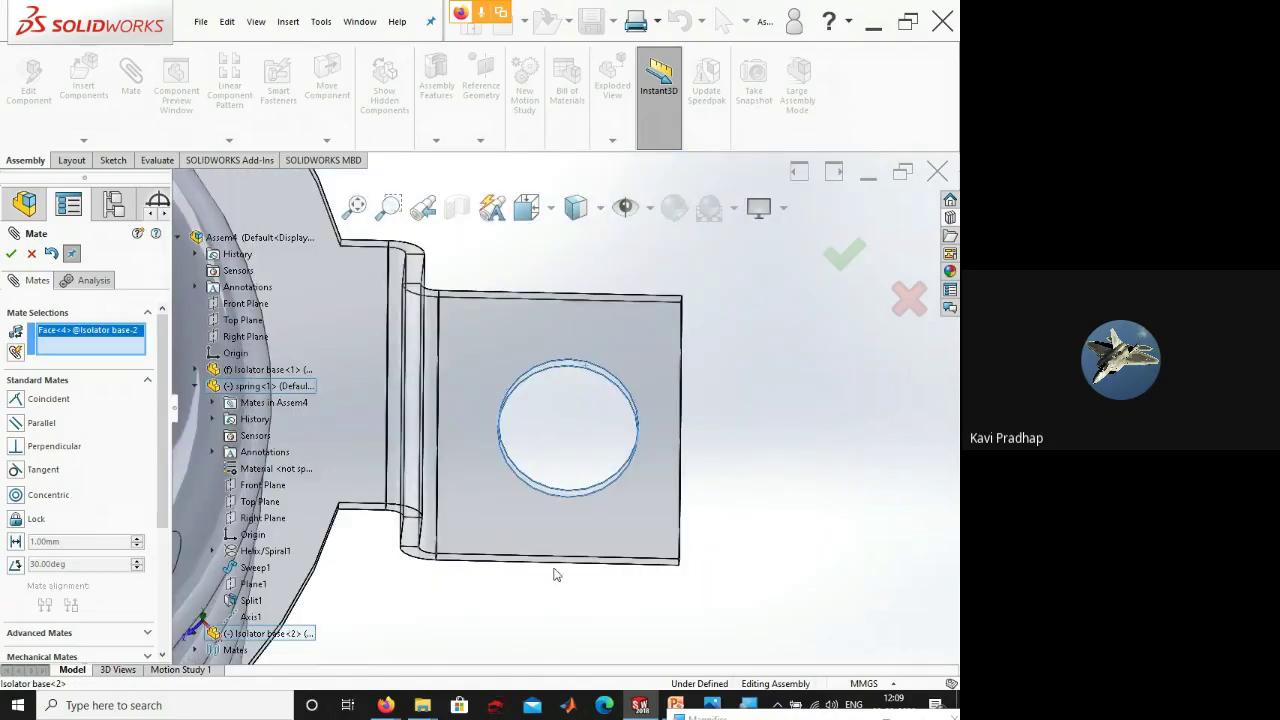
{"action": "scroll", "coordinate": [557, 574], "scroll_direction": "up", "scroll_amount": 3}
{"action": "scroll", "coordinate": [556, 573], "scroll_direction": "down", "scroll_amount": 3}
{"action": "scroll", "coordinate": [554, 573], "scroll_direction": "up", "scroll_amount": 6}
{"action": "scroll", "coordinate": [508, 577], "scroll_direction": "down", "scroll_amount": 6}
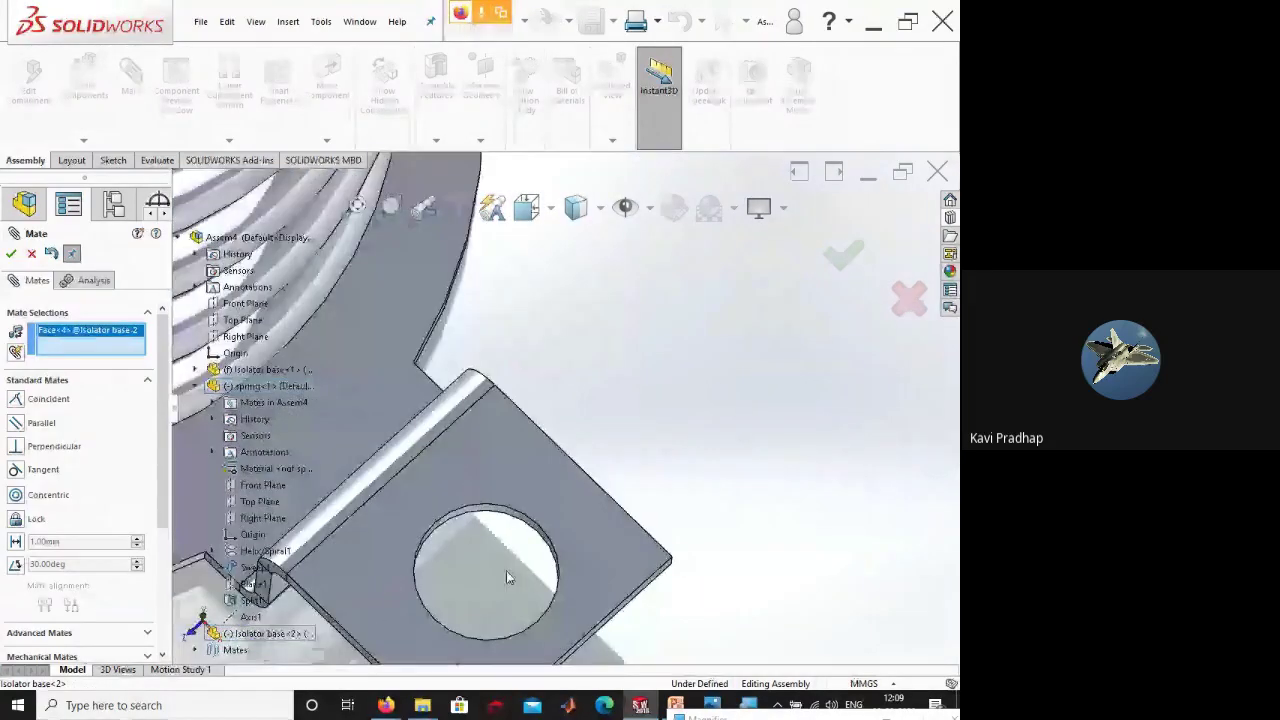
{"action": "scroll", "coordinate": [520, 555], "scroll_direction": "down", "scroll_amount": 4}
{"action": "left_click", "coordinate": [540, 525]}
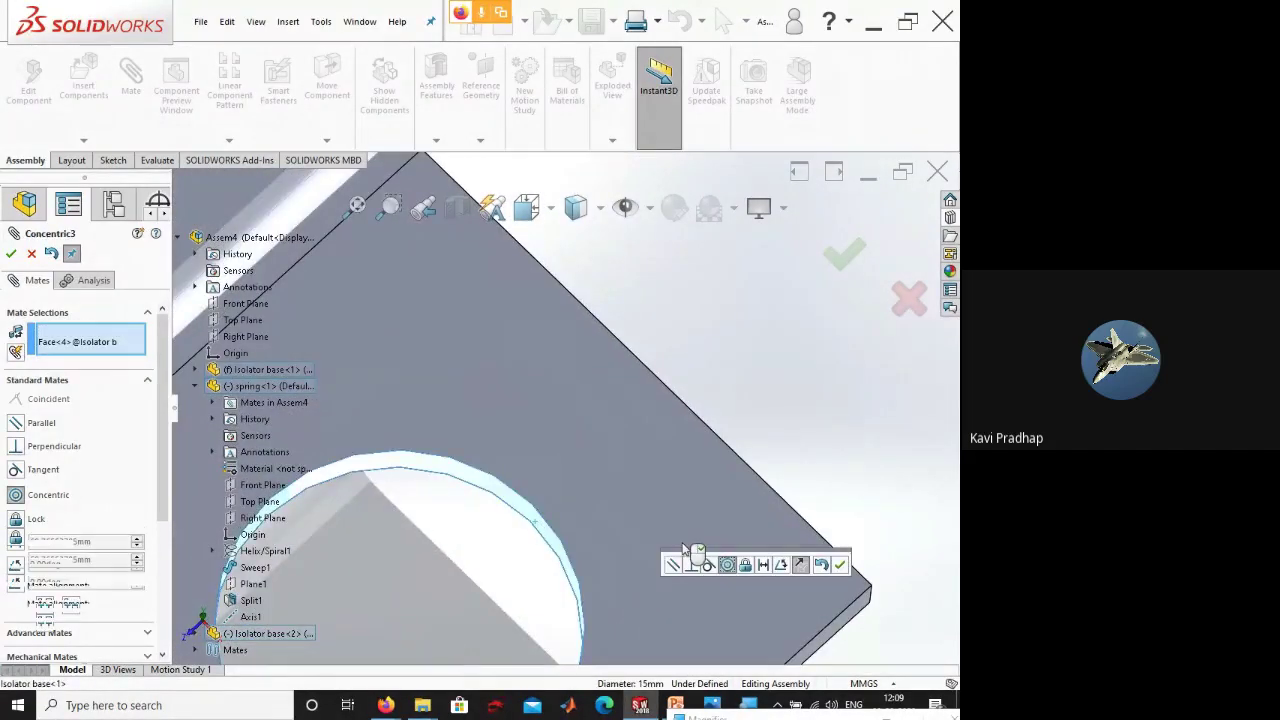
{"action": "scroll", "coordinate": [684, 547], "scroll_direction": "up", "scroll_amount": 6}
{"action": "middle_click_drag", "start_coordinate": [654, 529], "coordinate": [666, 354]}
{"action": "left_click", "coordinate": [11, 253]}
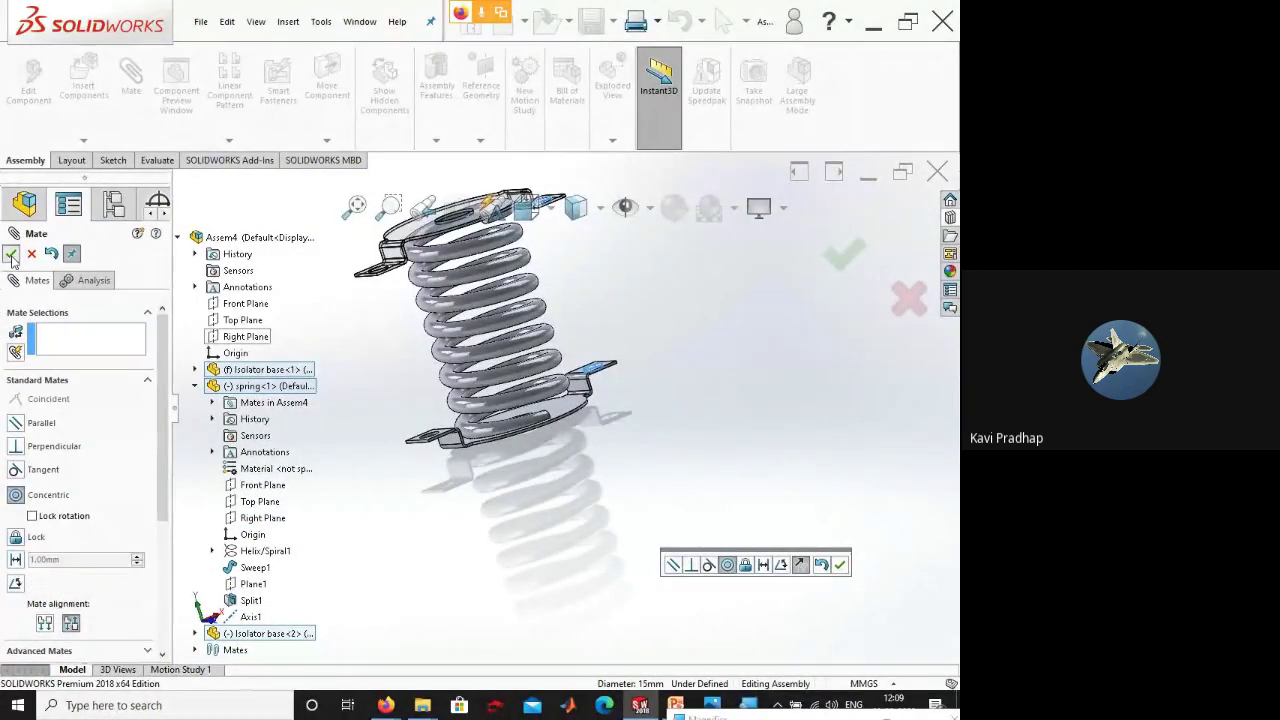
{"action": "left_click", "coordinate": [11, 253]}
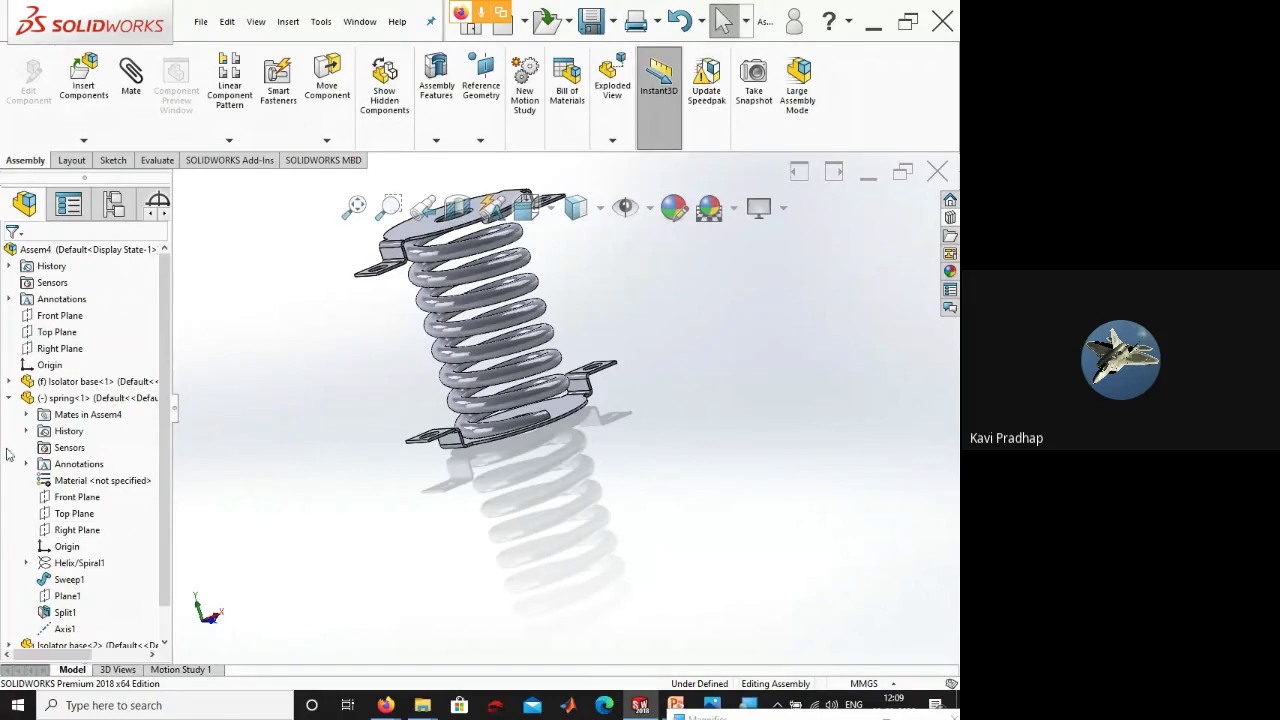
- Collapse the spring's entries in the feature tree and show the finished isolator in isometric view
{"action": "left_click", "coordinate": [9, 399]}
{"action": "scroll", "coordinate": [411, 580], "scroll_direction": "up", "scroll_amount": 4}
{"action": "middle_click_drag", "start_coordinate": [411, 580], "coordinate": [603, 411]}
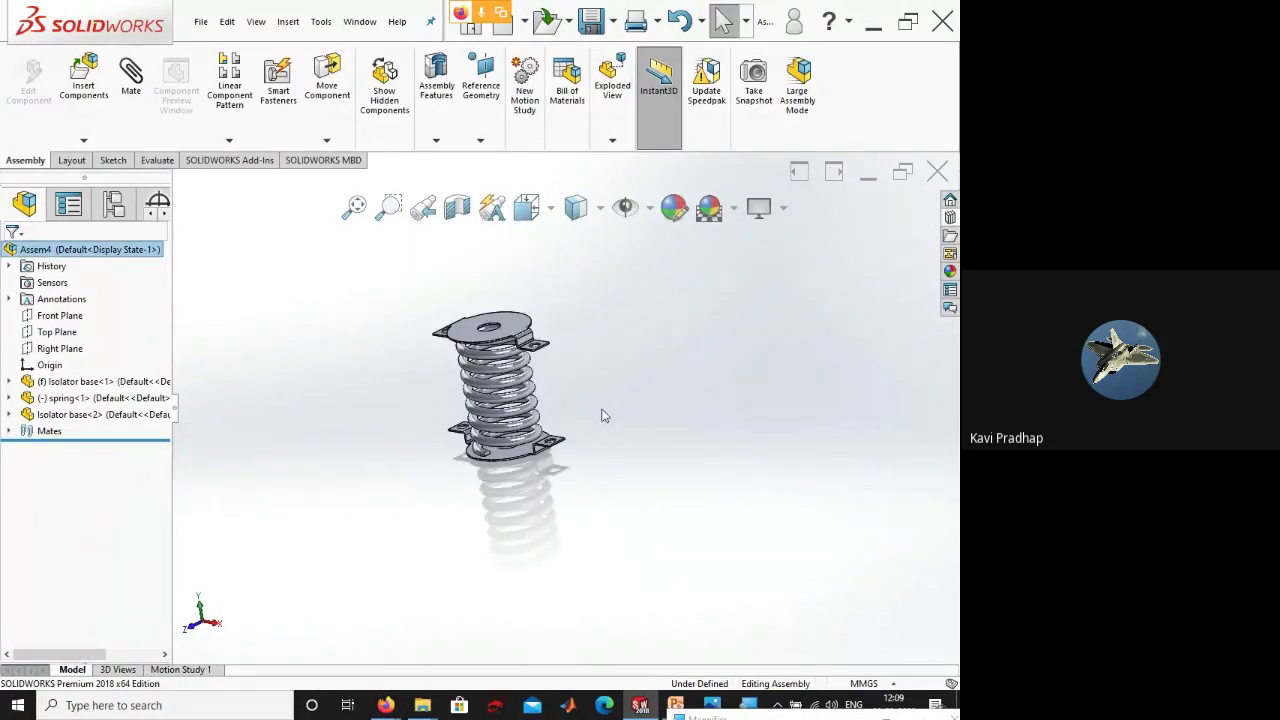
{"action": "key", "text": "ctrl+7"}
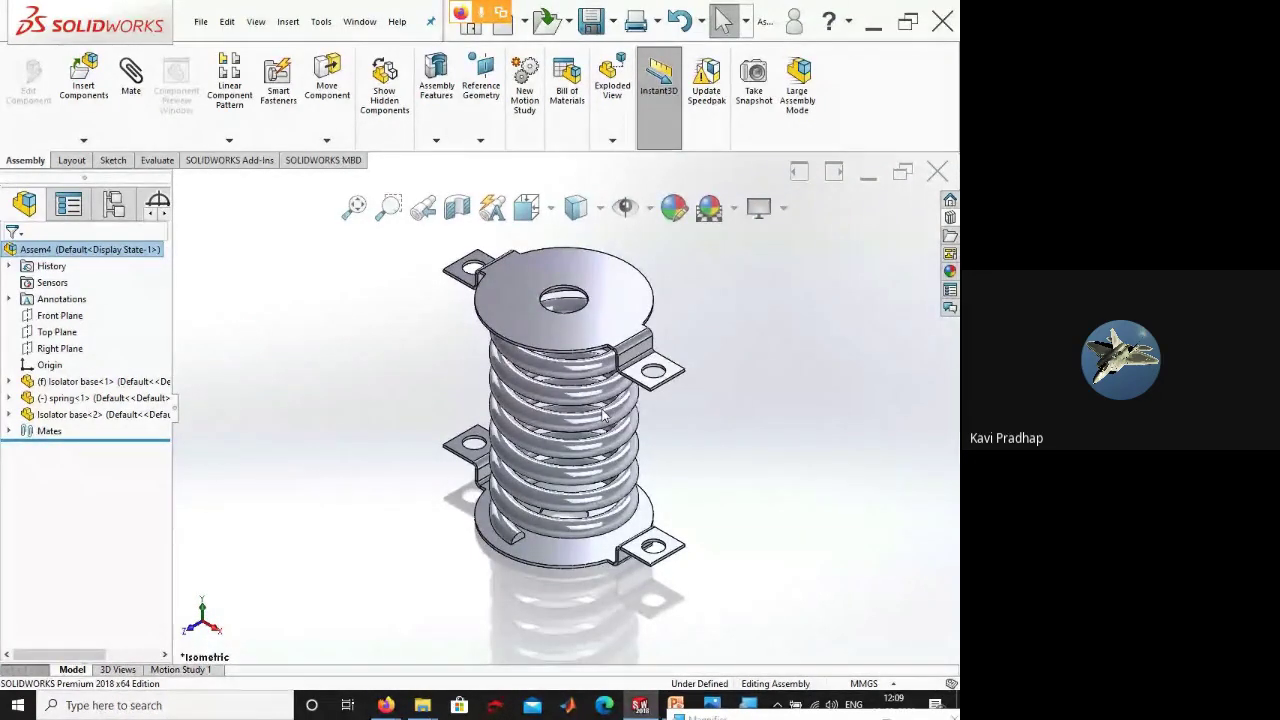
- Examine the component list at 300% with Magnifier, return to 100%, select the spring in the model and put Magnifier away
{"action": "left_click", "coordinate": [749, 706]}
{"action": "left_click_drag", "start_coordinate": [58, 310], "coordinate": [60, 410]}
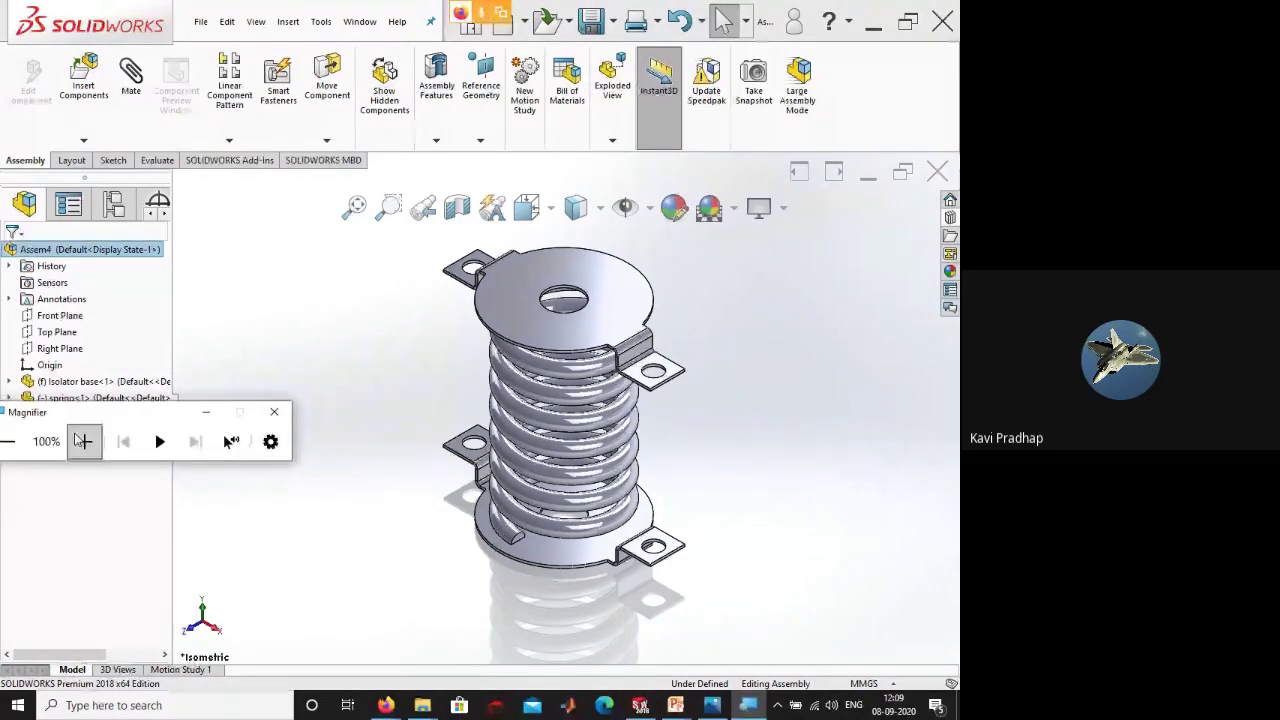
{"action": "left_click", "coordinate": [82, 441]}
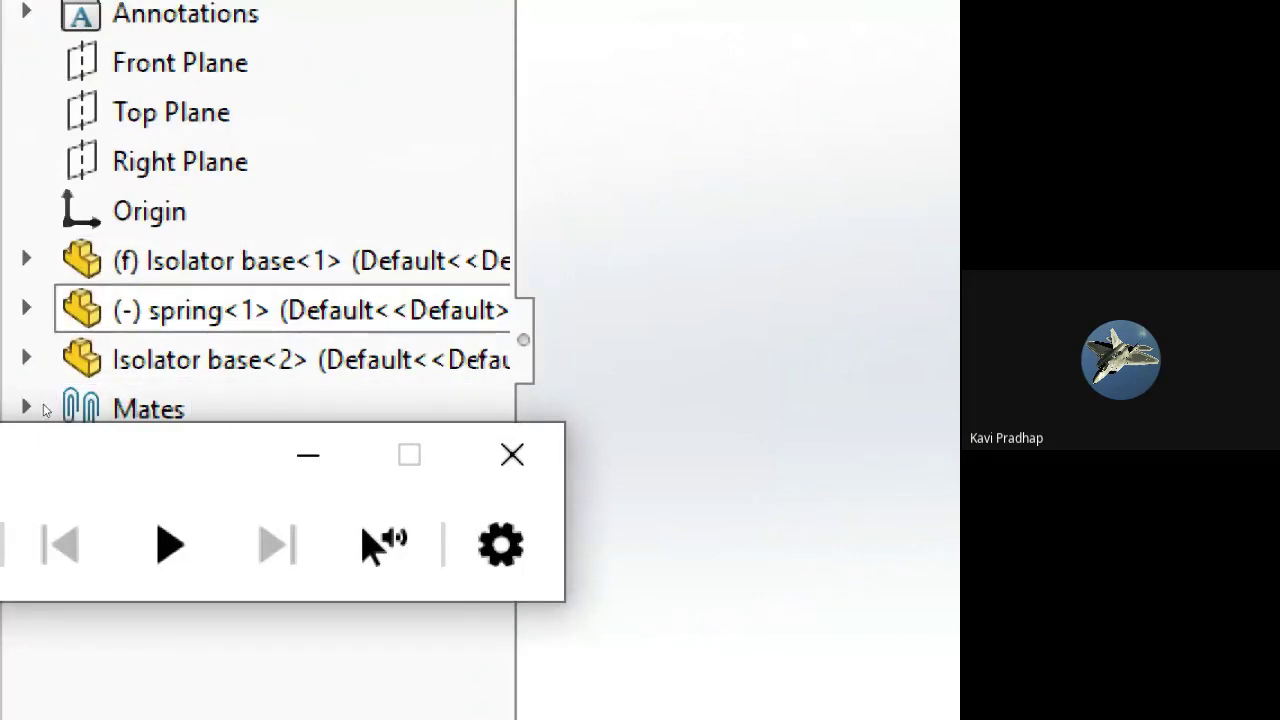
{"action": "left_click_drag", "start_coordinate": [48, 445], "coordinate": [178, 432]}
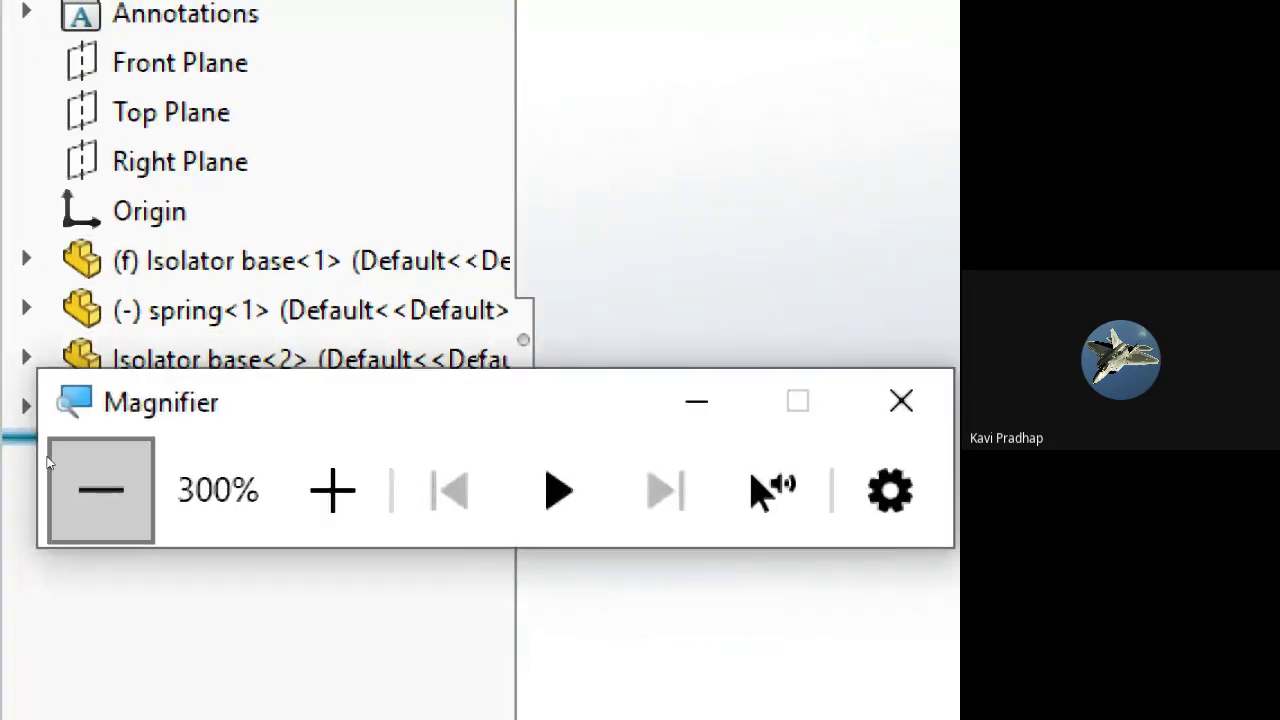
{"action": "left_click", "coordinate": [50, 465]}
{"action": "left_click", "coordinate": [50, 465]}
{"action": "left_click", "coordinate": [50, 465]}
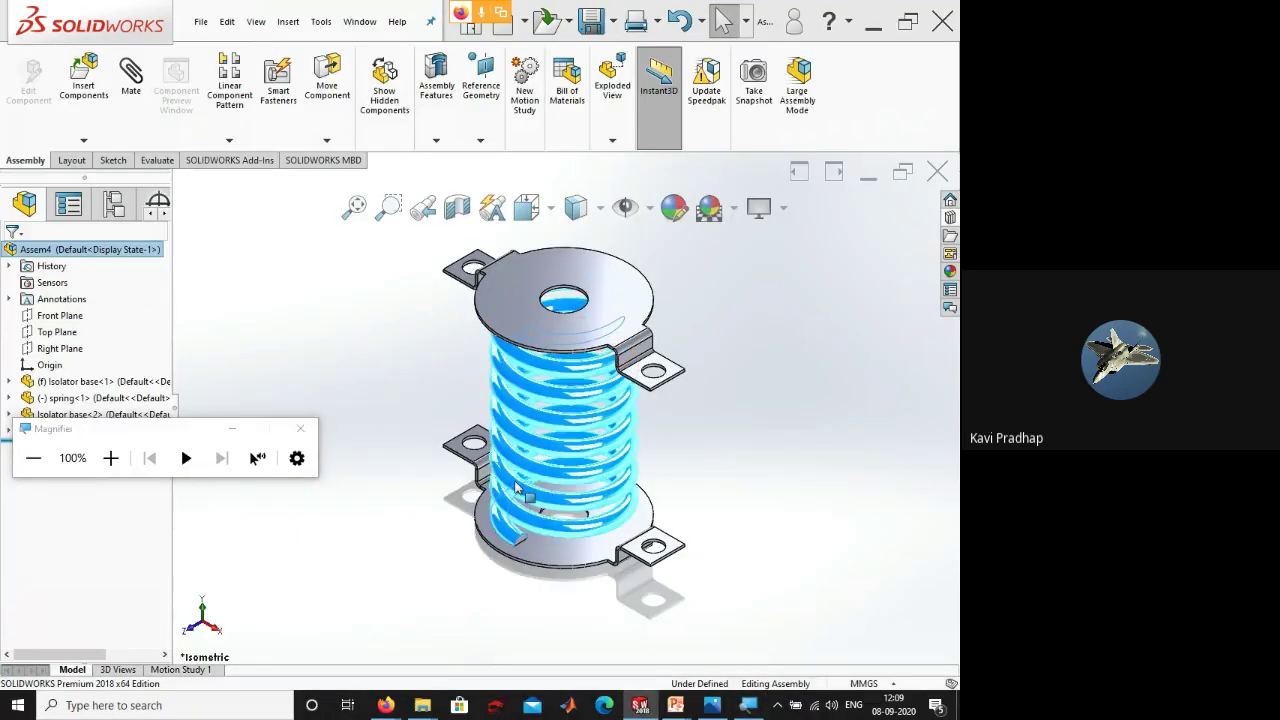
{"action": "left_click_drag", "start_coordinate": [443, 471], "coordinate": [530, 500]}
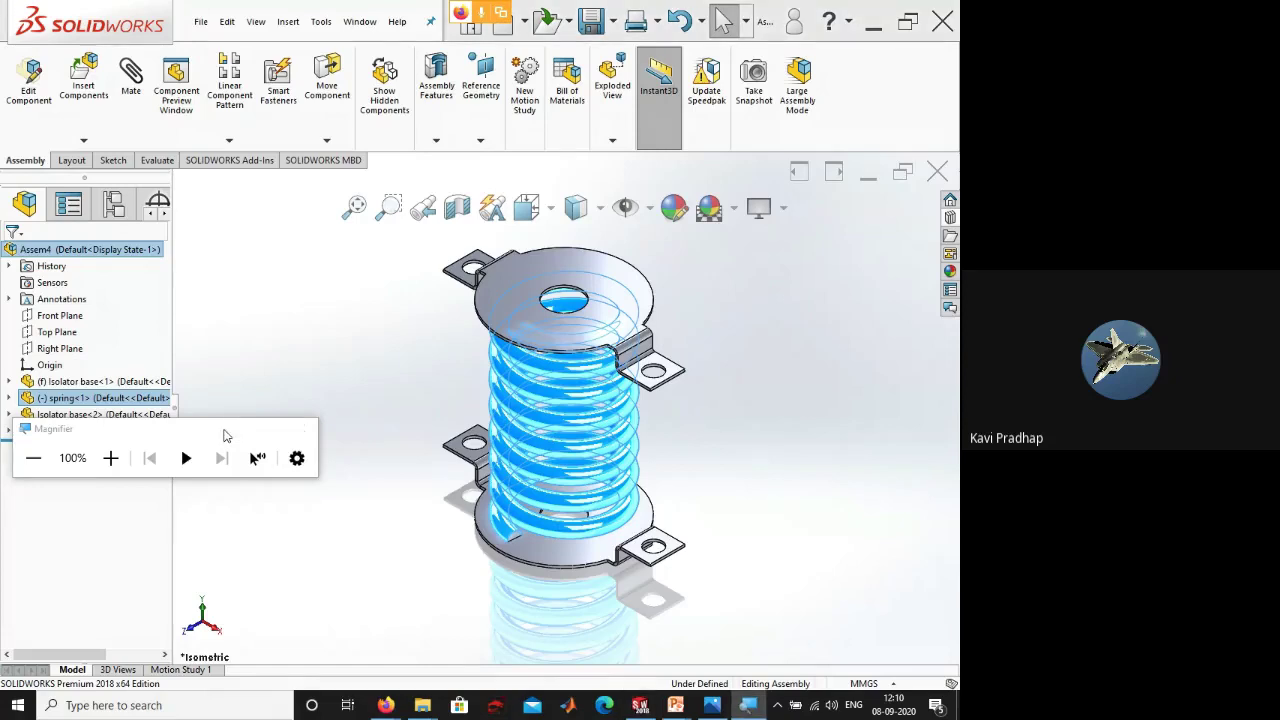
{"action": "left_click", "coordinate": [229, 432]}
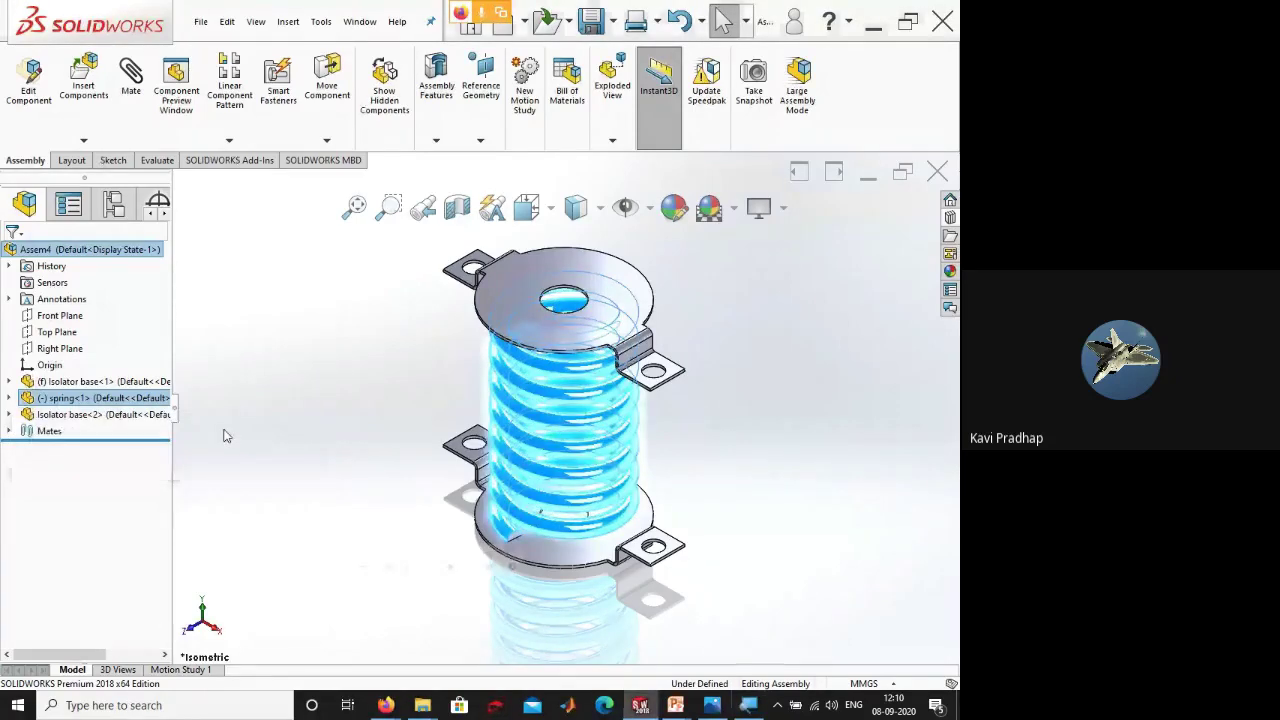
- Minimize the isolator assembly and open the machine vise assembly from the recent documents
{"action": "left_click", "coordinate": [868, 172]}
{"action": "left_click", "coordinate": [210, 26]}
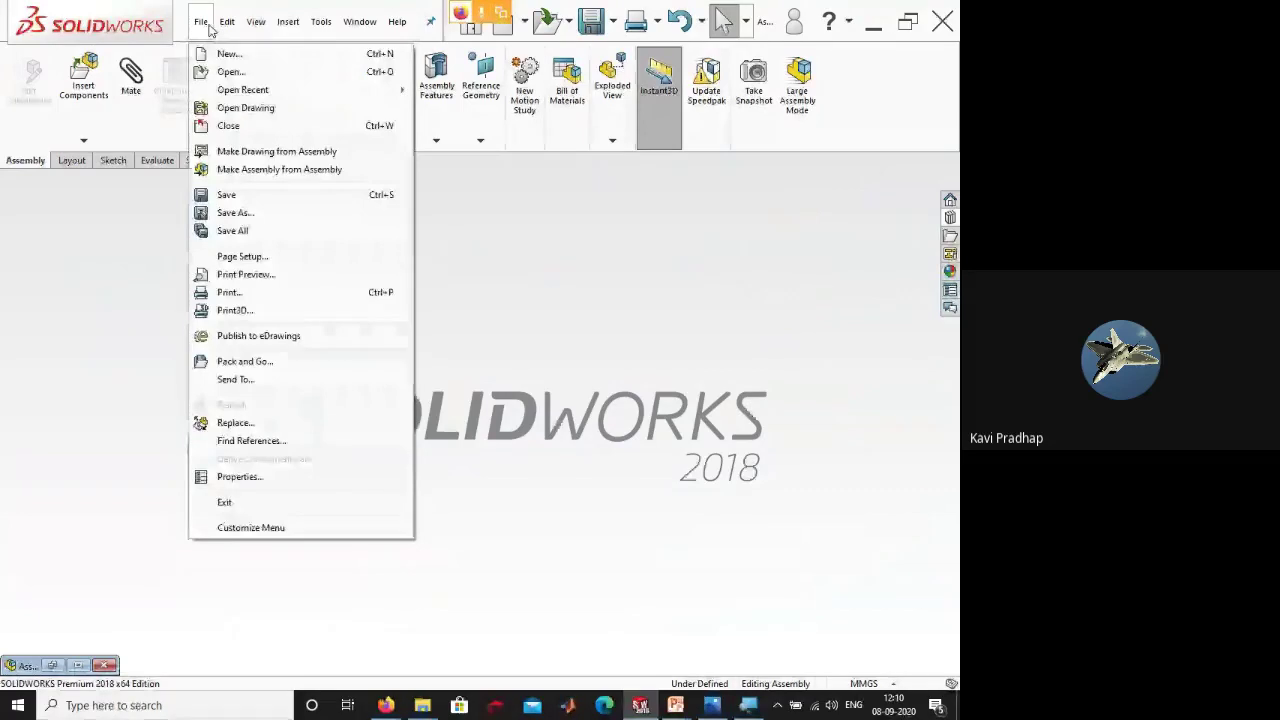
{"action": "left_click", "coordinate": [474, 33]}
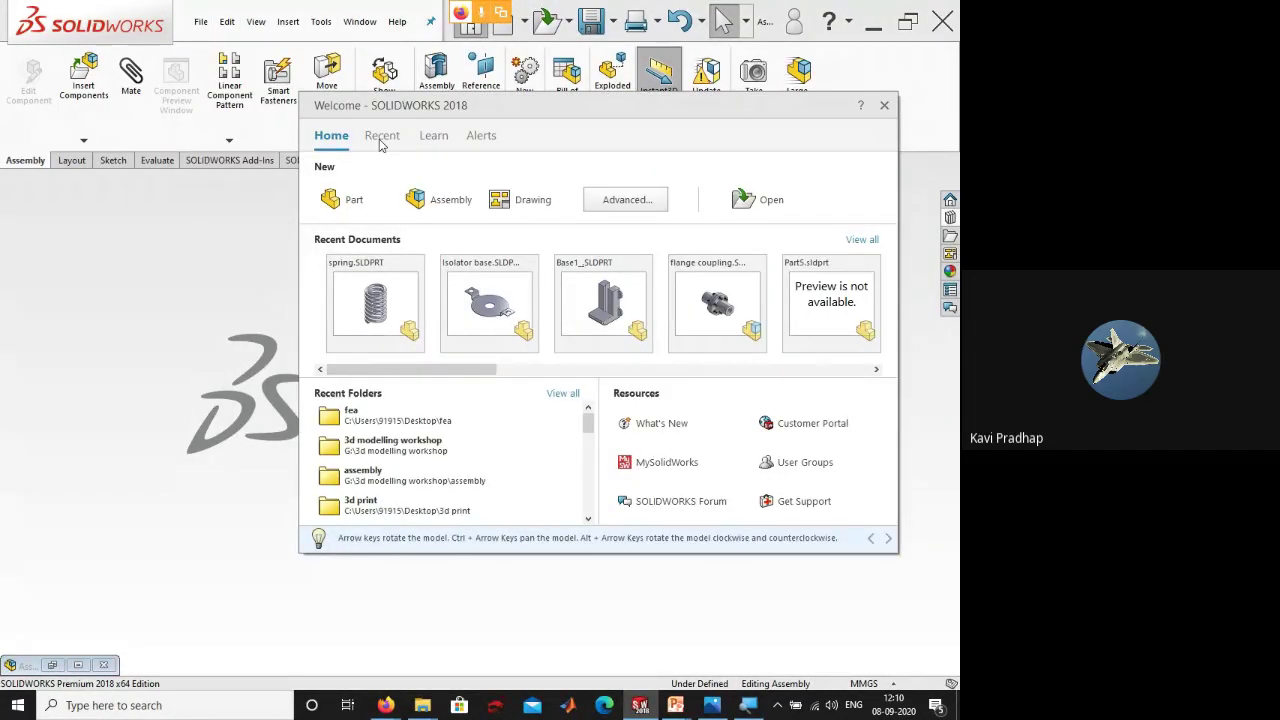
{"action": "left_click", "coordinate": [382, 135]}
{"action": "scroll", "coordinate": [360, 500], "scroll_direction": "down", "scroll_amount": 5}
{"action": "left_click", "coordinate": [368, 497]}
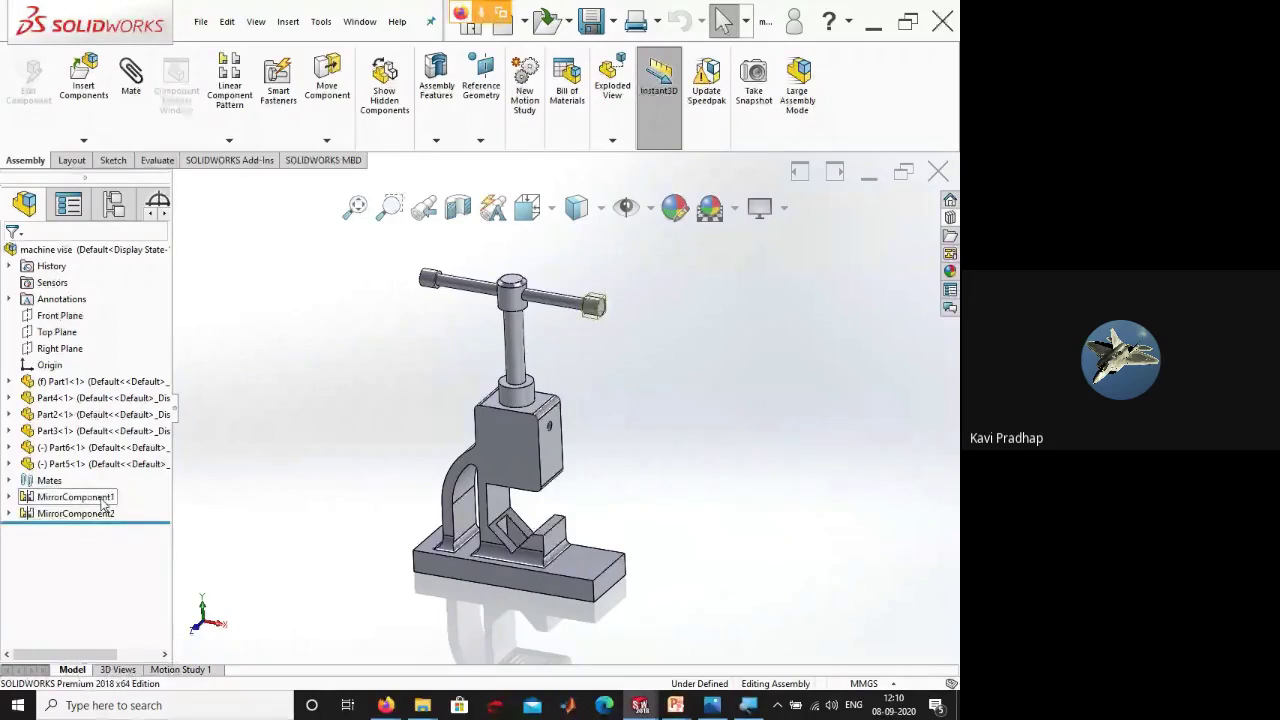
- Delete all mates of the machine vise, from Concentric1 through Concentric7
{"action": "middle_click_drag", "start_coordinate": [505, 478], "coordinate": [458, 492]}
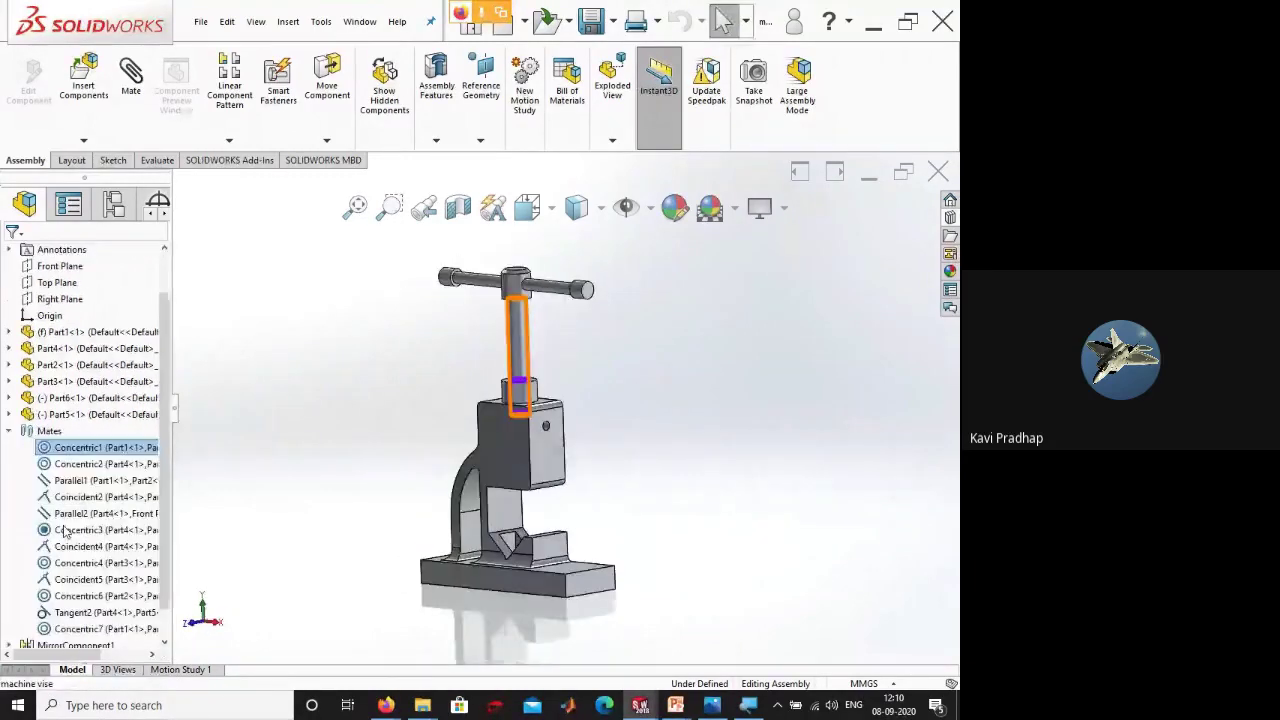
{"action": "left_click", "coordinate": [581, 289]}
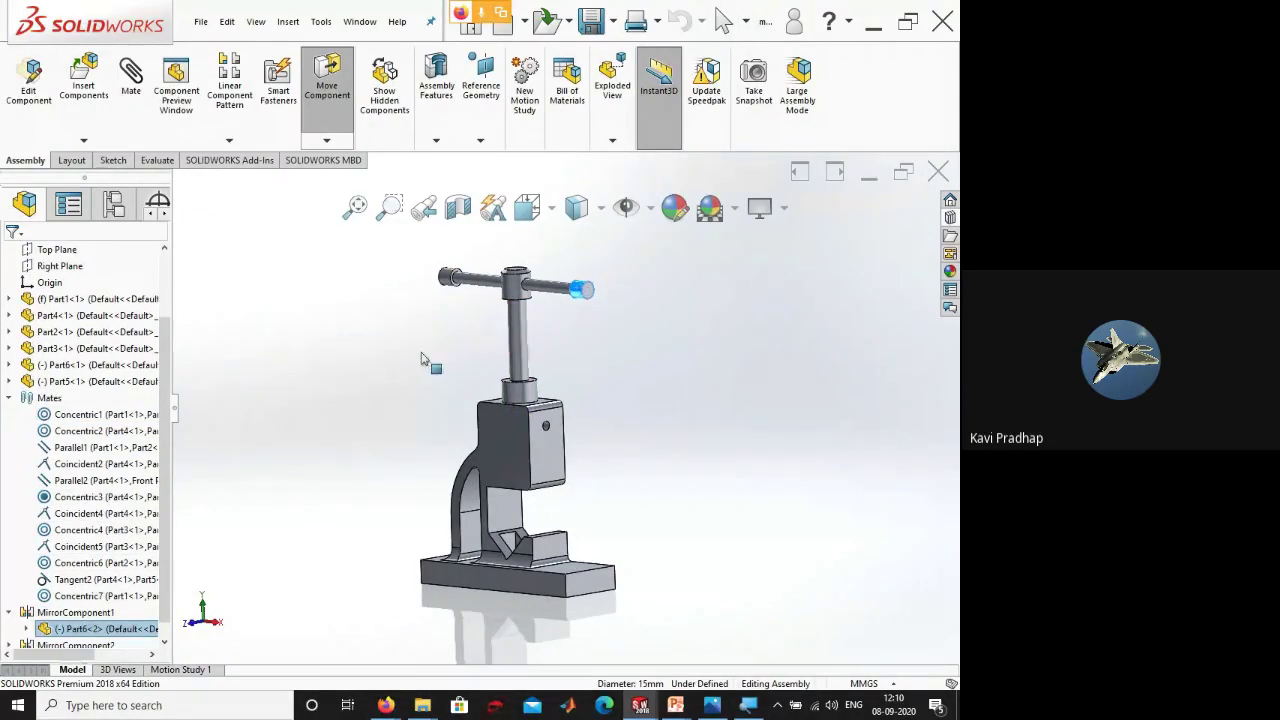
{"action": "left_click_drag", "start_coordinate": [421, 359], "coordinate": [408, 370]}
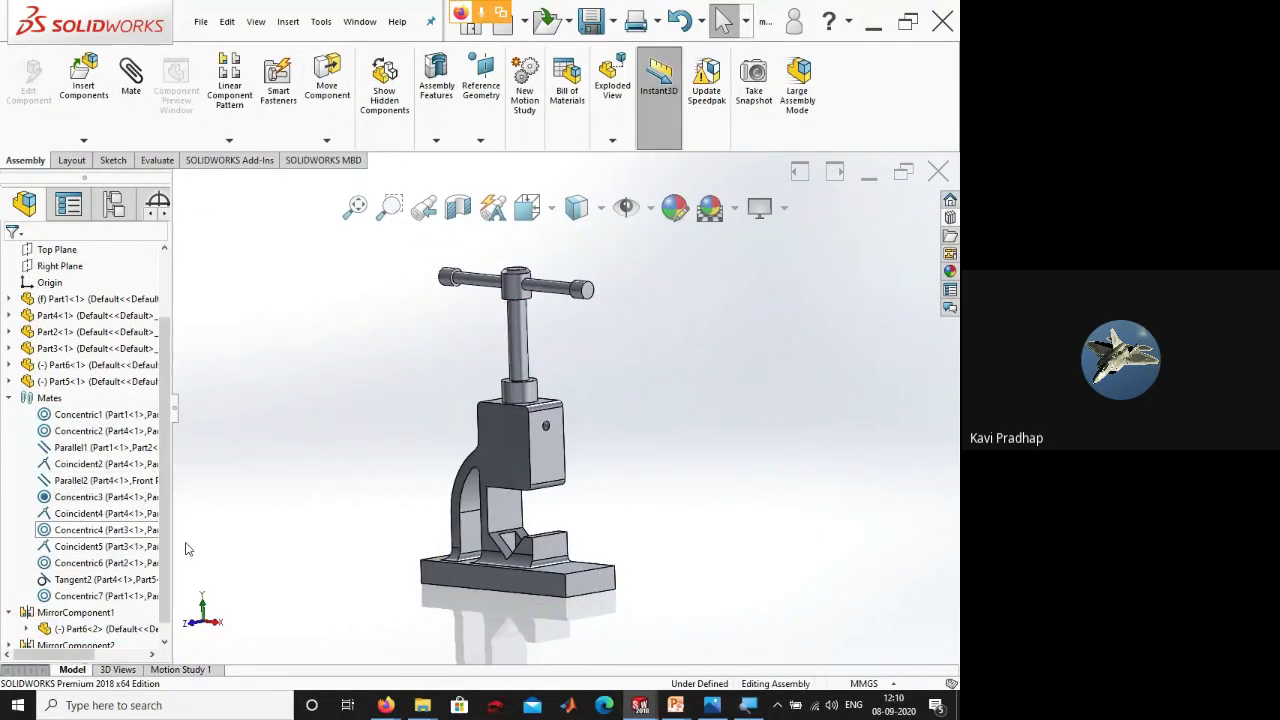
{"action": "left_click", "coordinate": [94, 415]}
{"action": "left_click", "coordinate": [82, 597], "text": "shift"}
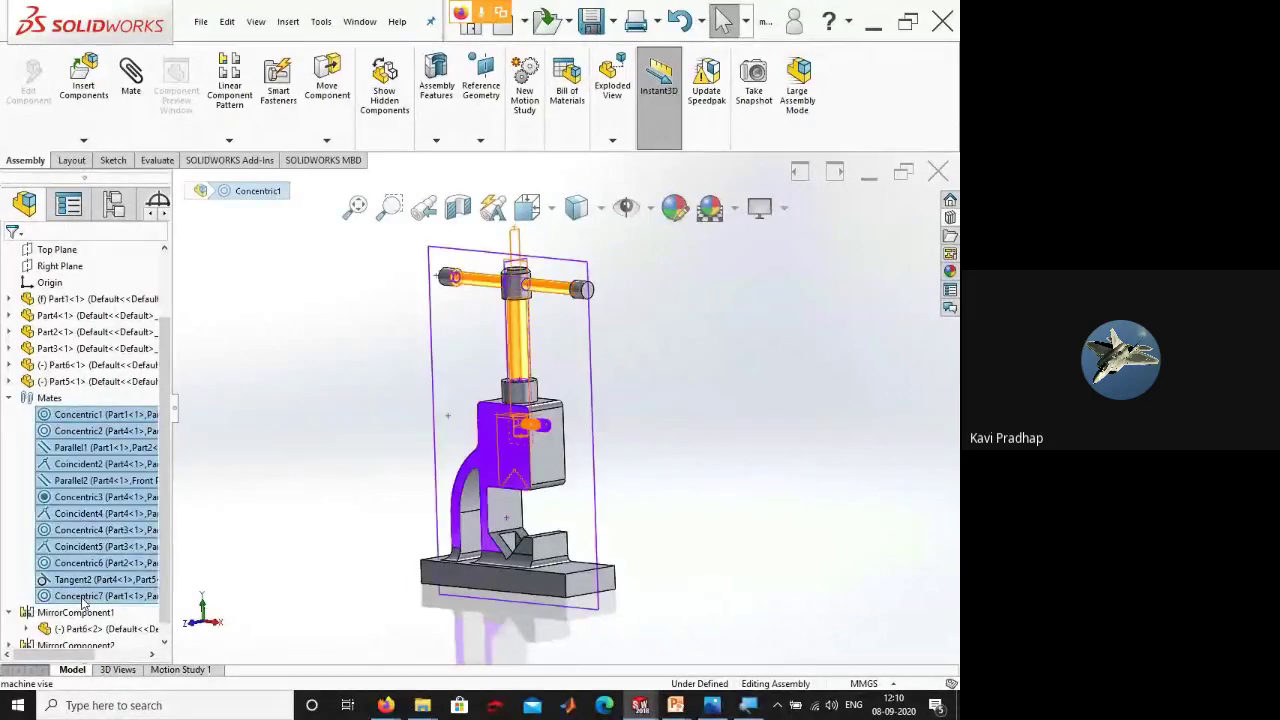
{"action": "key", "text": "Delete"}
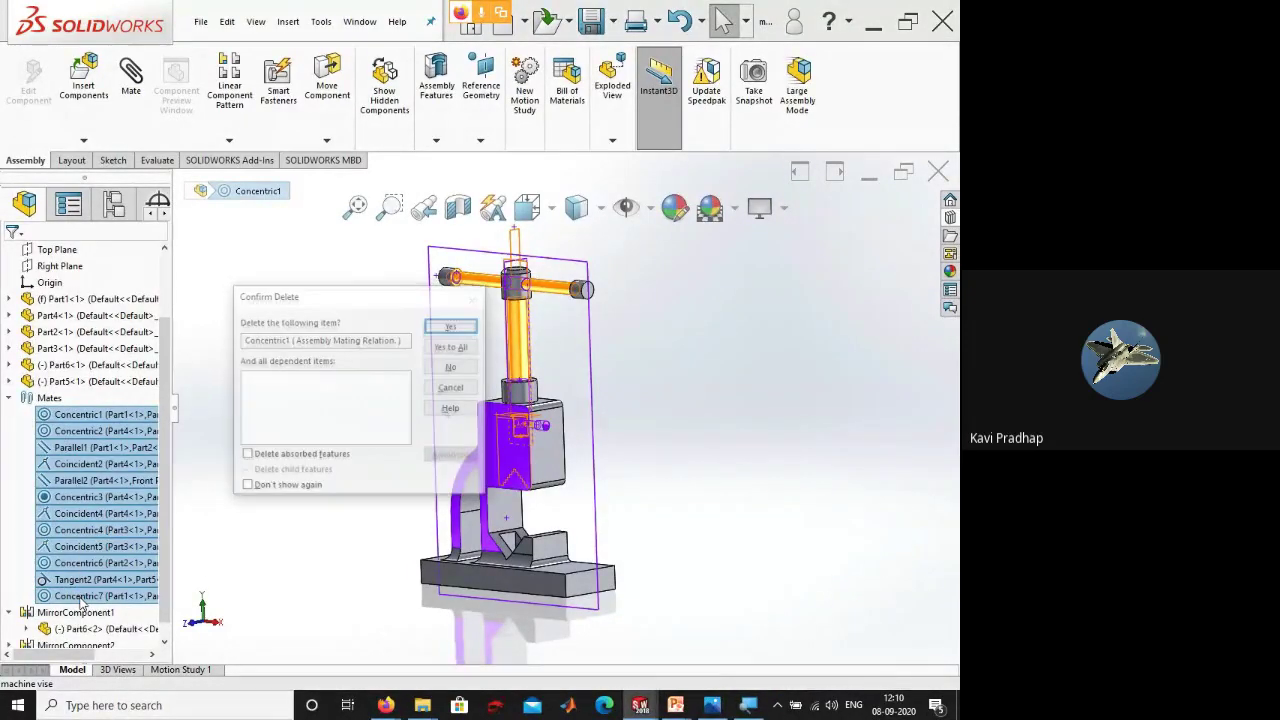
{"action": "left_click", "coordinate": [476, 347]}
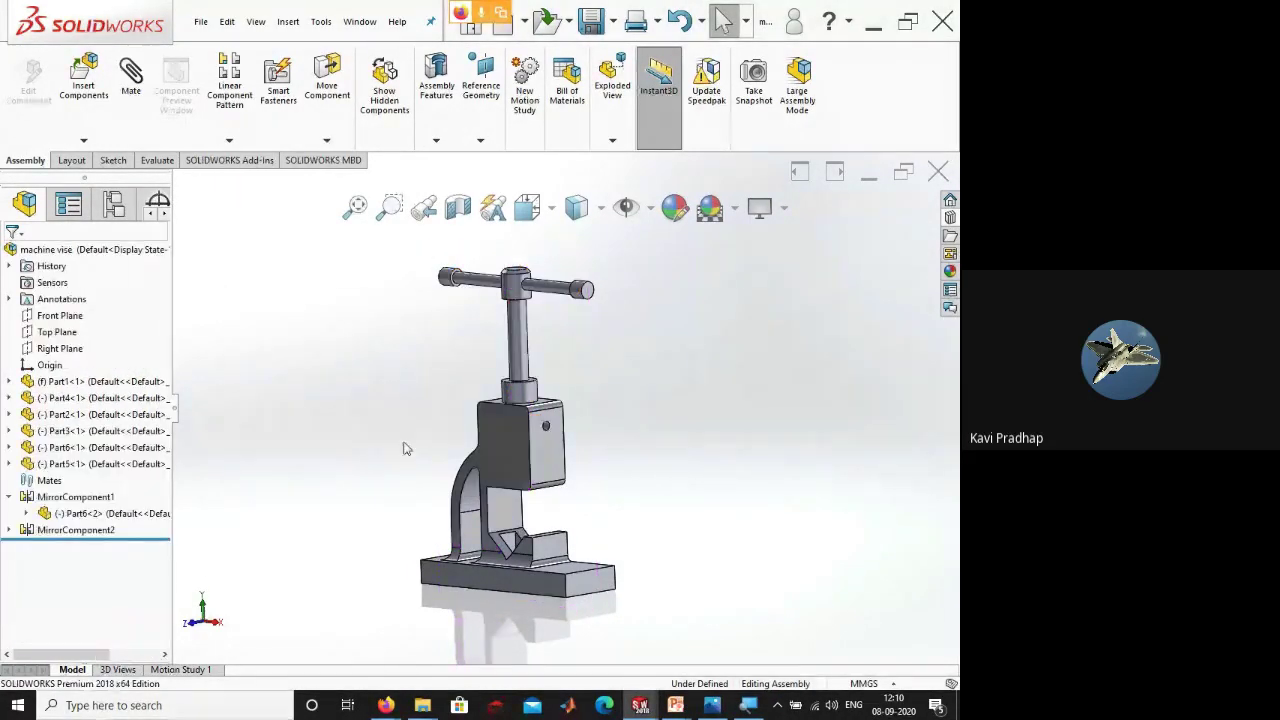
- Pull the screw spindle, the handle bar and one handle end cap away from the vise body into free space
{"action": "scroll", "coordinate": [546, 406], "scroll_direction": "down", "scroll_amount": 3}
{"action": "scroll", "coordinate": [546, 406], "scroll_direction": "up", "scroll_amount": 3}
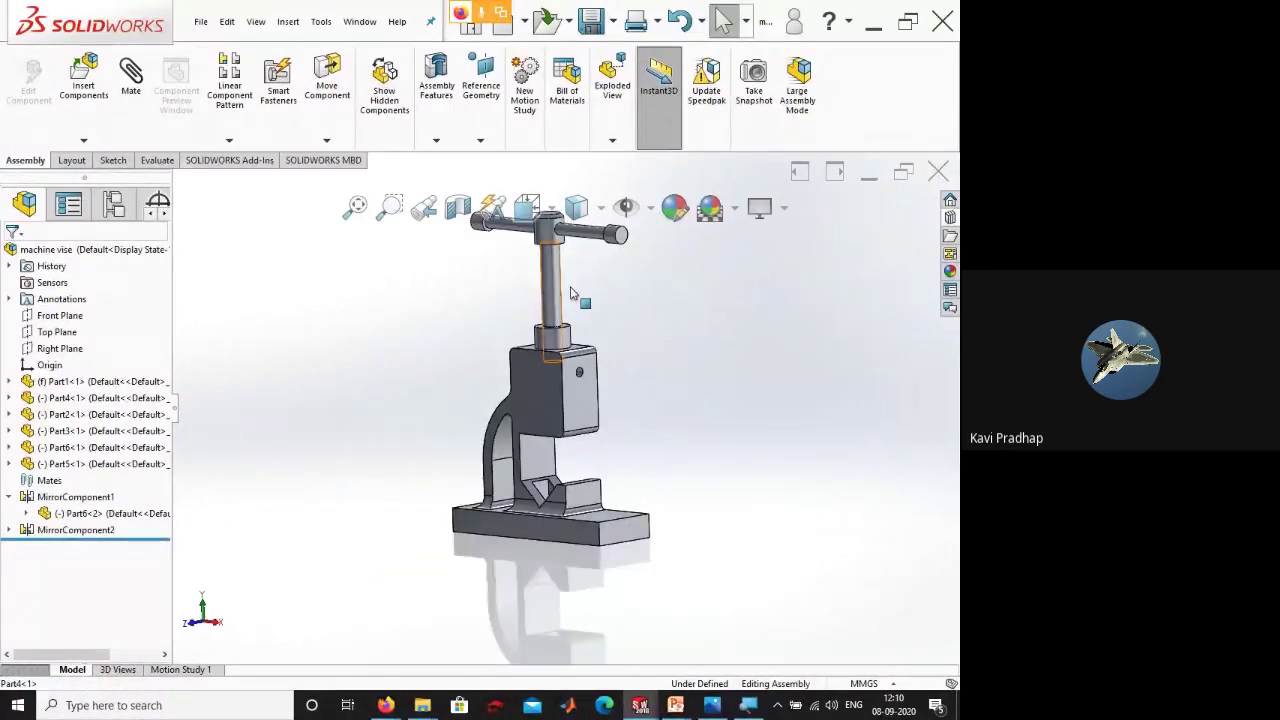
{"action": "left_click_drag", "start_coordinate": [560, 285], "coordinate": [802, 313]}
{"action": "left_click_drag", "start_coordinate": [560, 229], "coordinate": [715, 419]}
{"action": "left_click_drag", "start_coordinate": [618, 237], "coordinate": [767, 508]}
{"action": "key", "text": "Escape"}
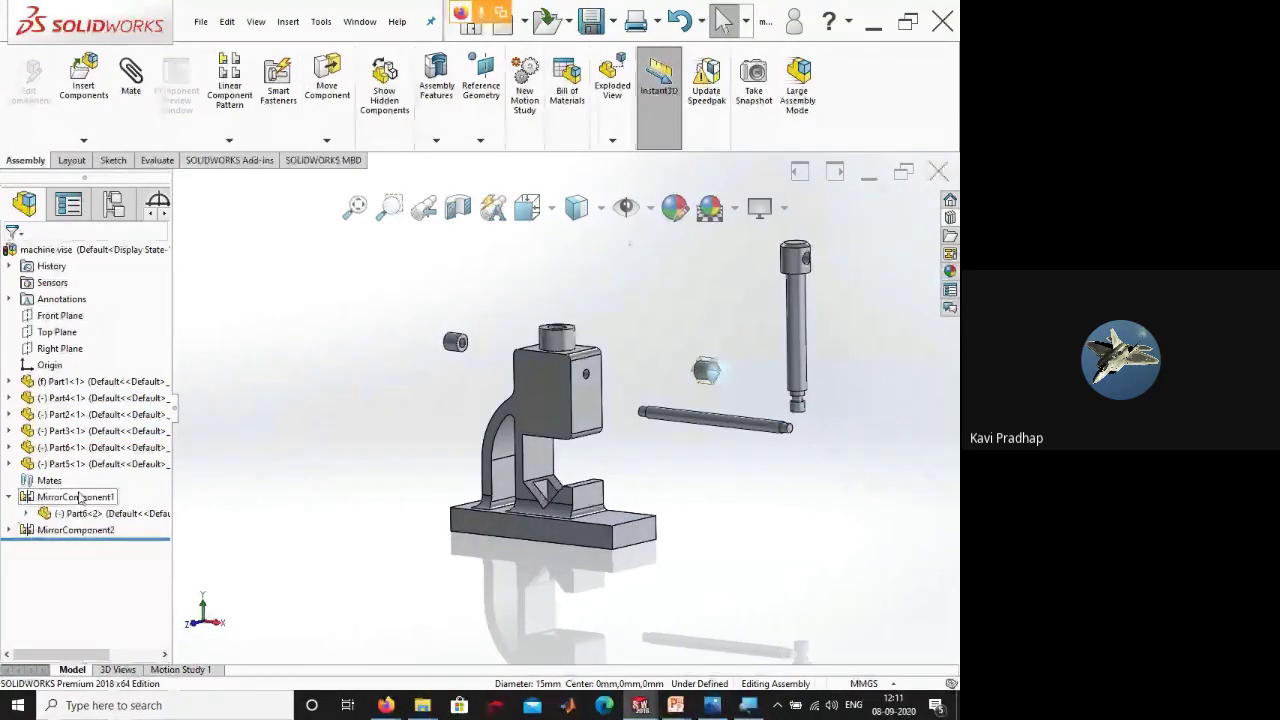
- Delete the MirrorComponent1 feature with its mirrored end cap from the machine vise assembly
{"action": "left_click", "coordinate": [76, 496]}
{"action": "key", "text": "Delete"}
{"action": "key", "text": "Return"}
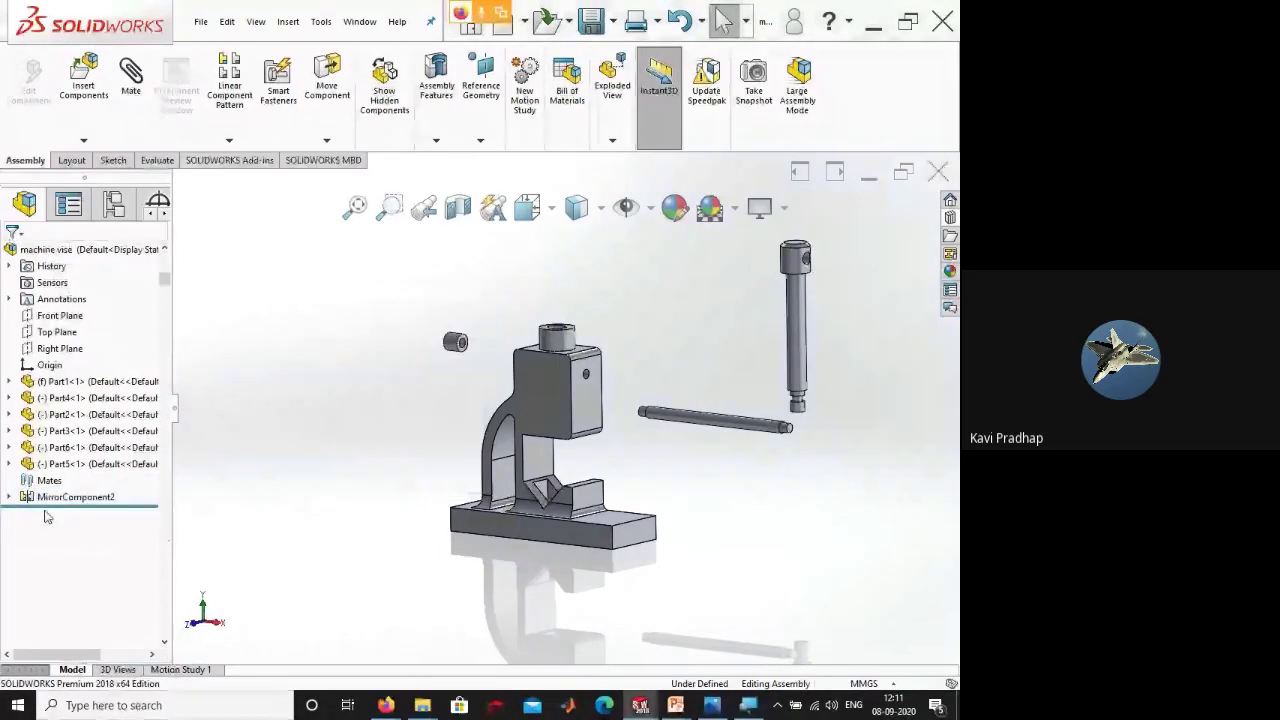
- Delete the MirrorComponent2 feature with its mirrored Part5 instance from the machine vise assembly
{"action": "left_click", "coordinate": [74, 498]}
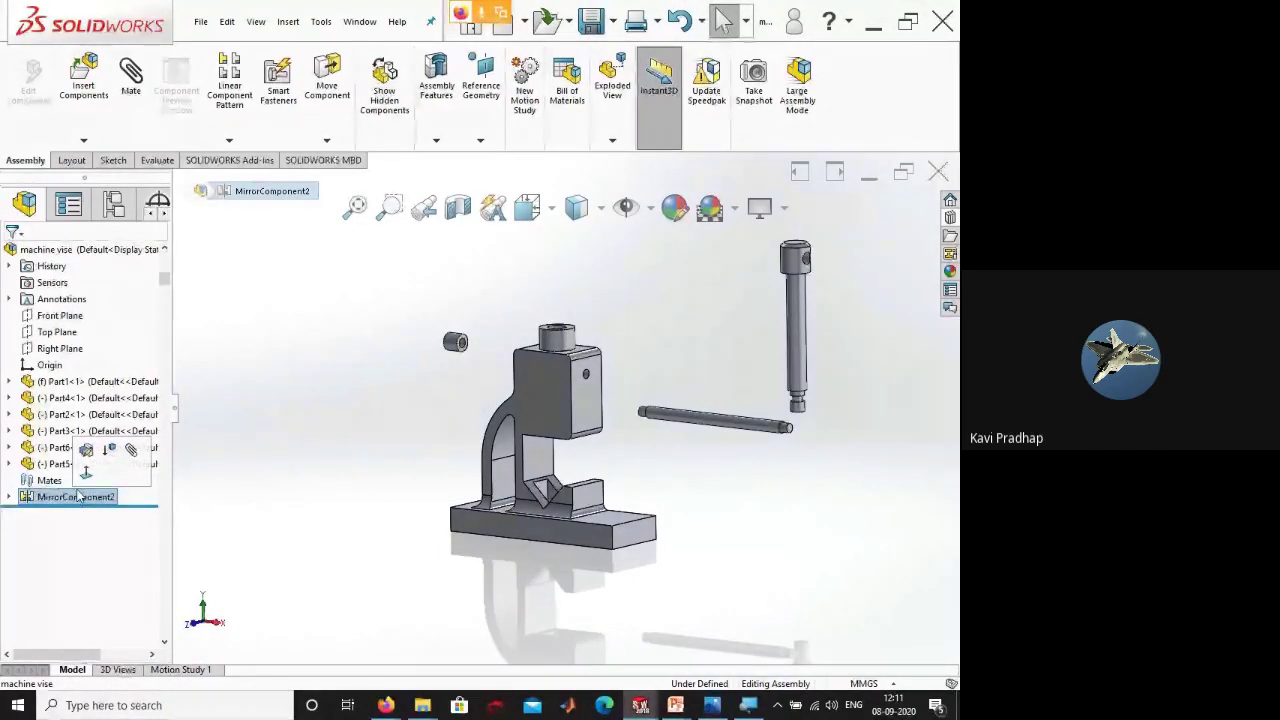
{"action": "scroll", "coordinate": [567, 377], "scroll_direction": "down", "scroll_amount": 4}
{"action": "scroll", "coordinate": [568, 378], "scroll_direction": "down", "scroll_amount": 1}
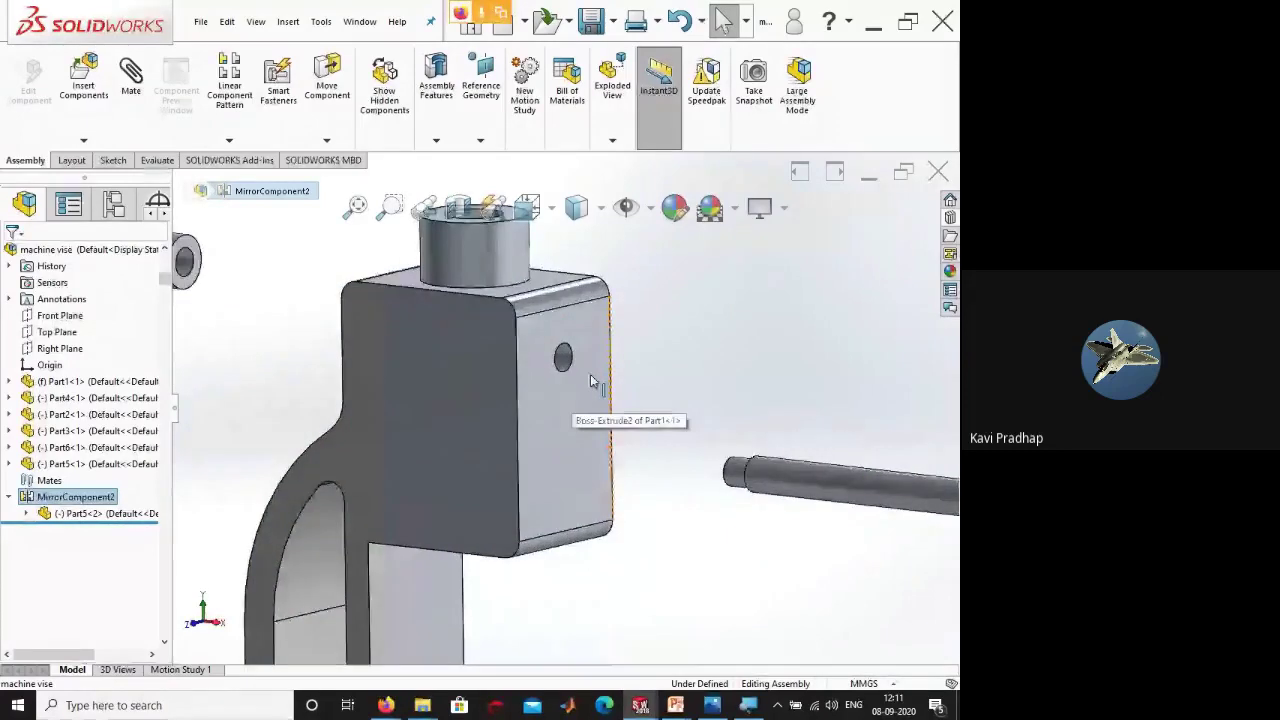
{"action": "middle_click_drag", "start_coordinate": [591, 378], "coordinate": [543, 362]}
{"action": "left_click_drag", "start_coordinate": [543, 362], "coordinate": [882, 373]}
{"action": "scroll", "coordinate": [716, 475], "scroll_direction": "up", "scroll_amount": 5}
{"action": "middle_click_drag", "start_coordinate": [716, 475], "coordinate": [760, 540]}
{"action": "left_click", "coordinate": [691, 571]}
{"action": "middle_click_drag", "start_coordinate": [691, 571], "coordinate": [738, 575]}
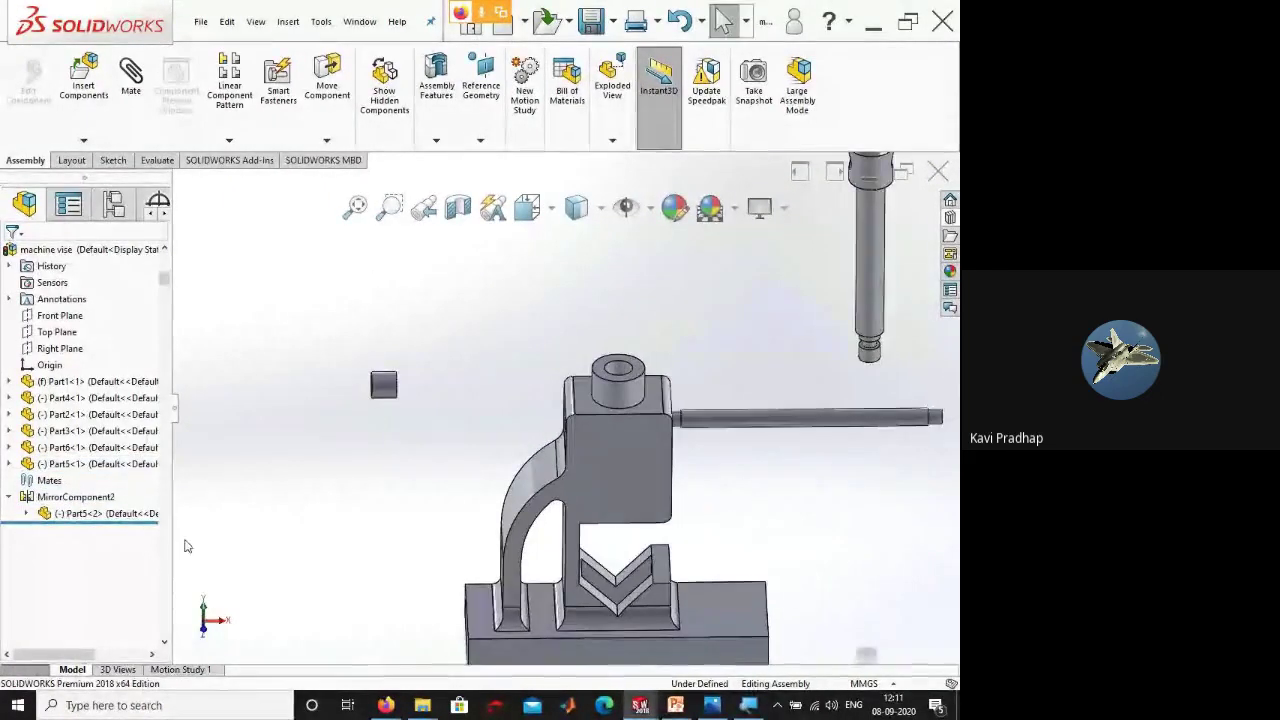
{"action": "left_click", "coordinate": [106, 498]}
{"action": "key", "text": "Delete"}
{"action": "key", "text": "Return"}
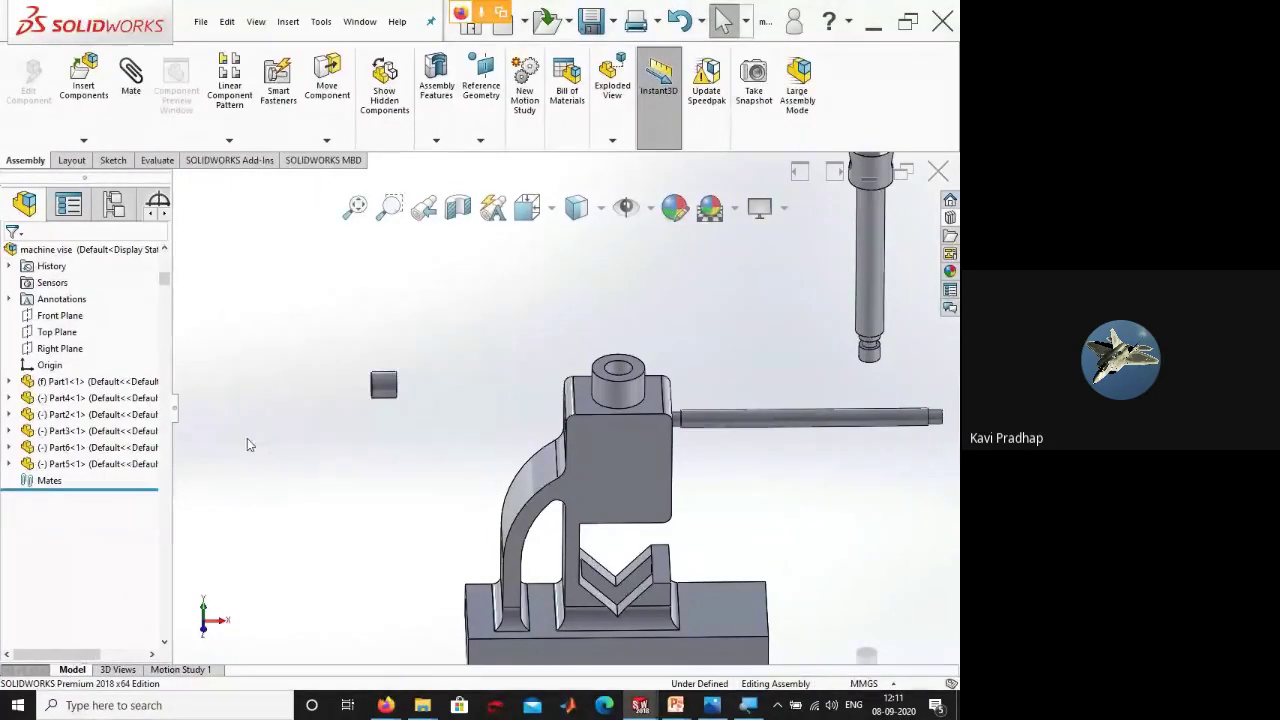
- Move the handle bar and the small slotted screw farther away from the vise body into free space
{"action": "key", "text": "ctrl+7"}
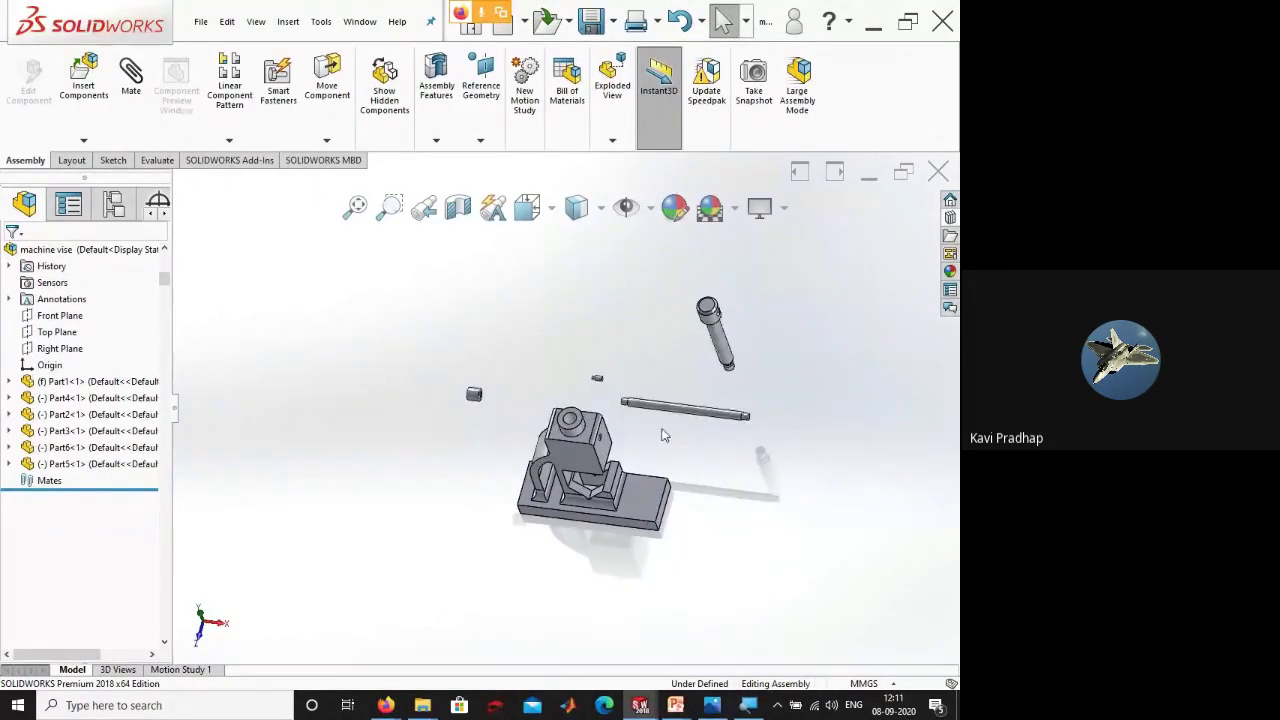
{"action": "left_click_drag", "start_coordinate": [724, 428], "coordinate": [754, 441]}
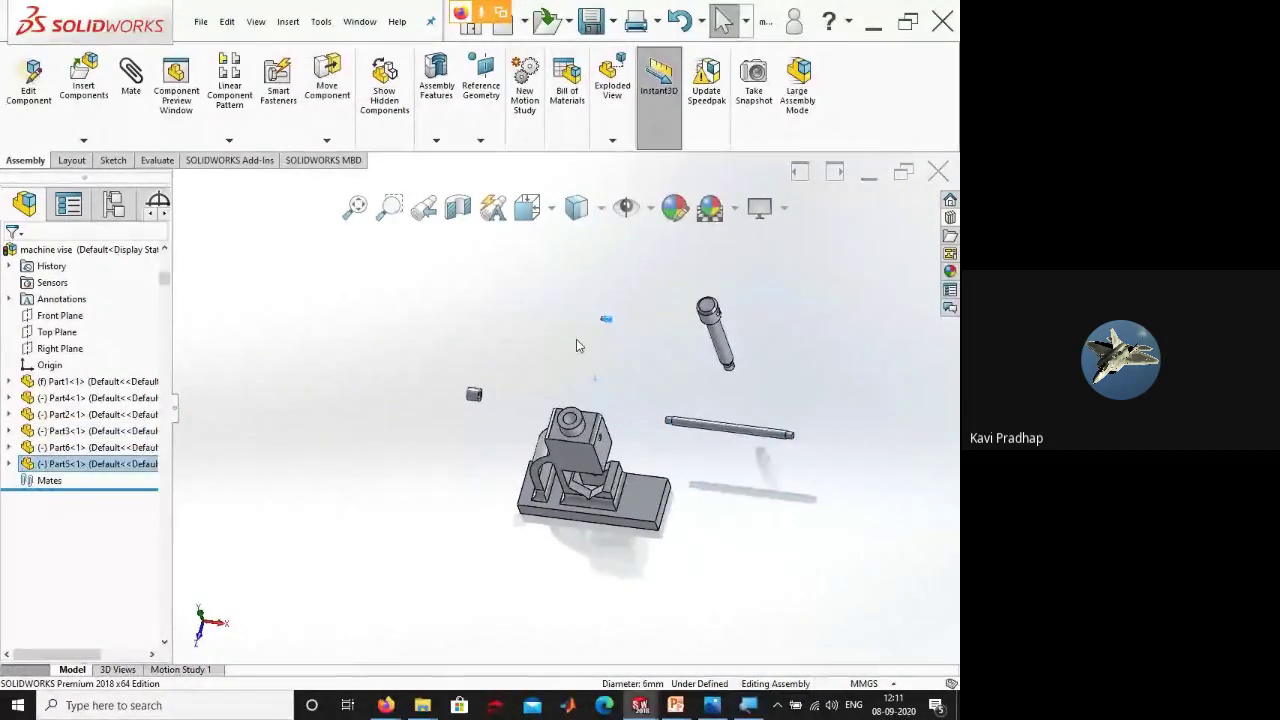
{"action": "left_click", "coordinate": [576, 345]}
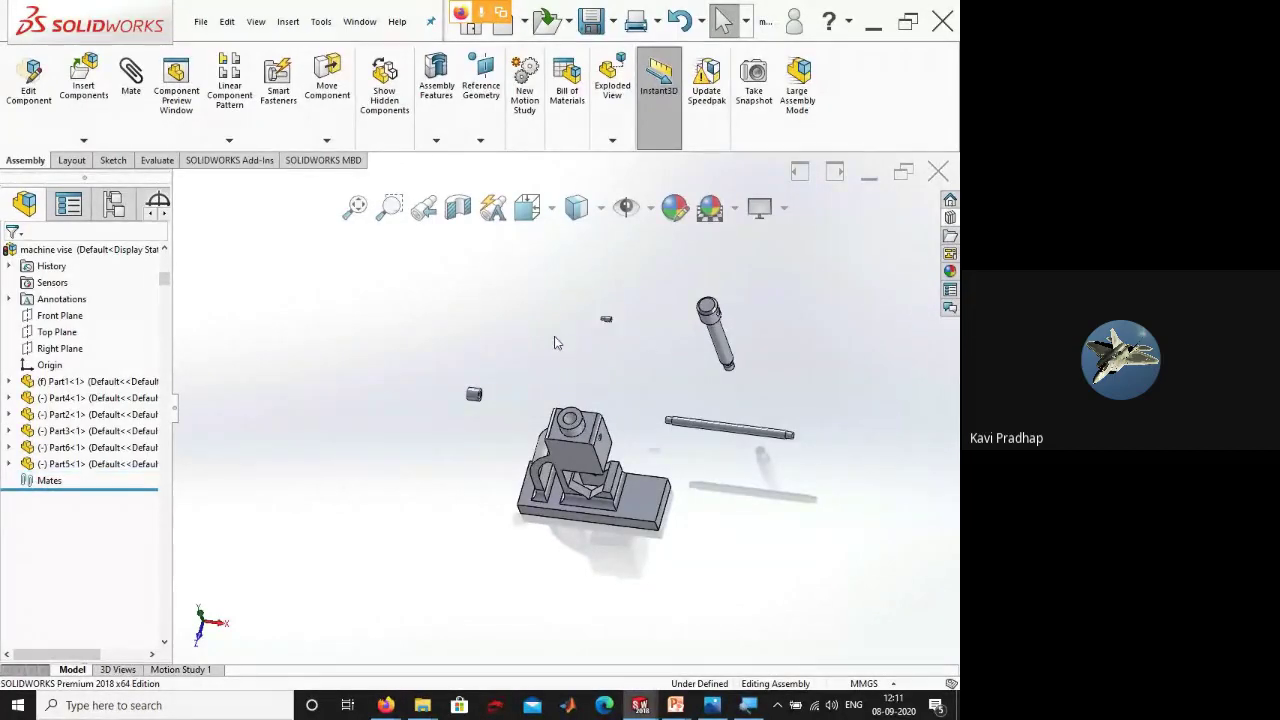
- Pull the V-notched jaw block out of the vise body and place it in free space below the handle bar
{"action": "middle_click_drag", "start_coordinate": [576, 345], "coordinate": [594, 436]}
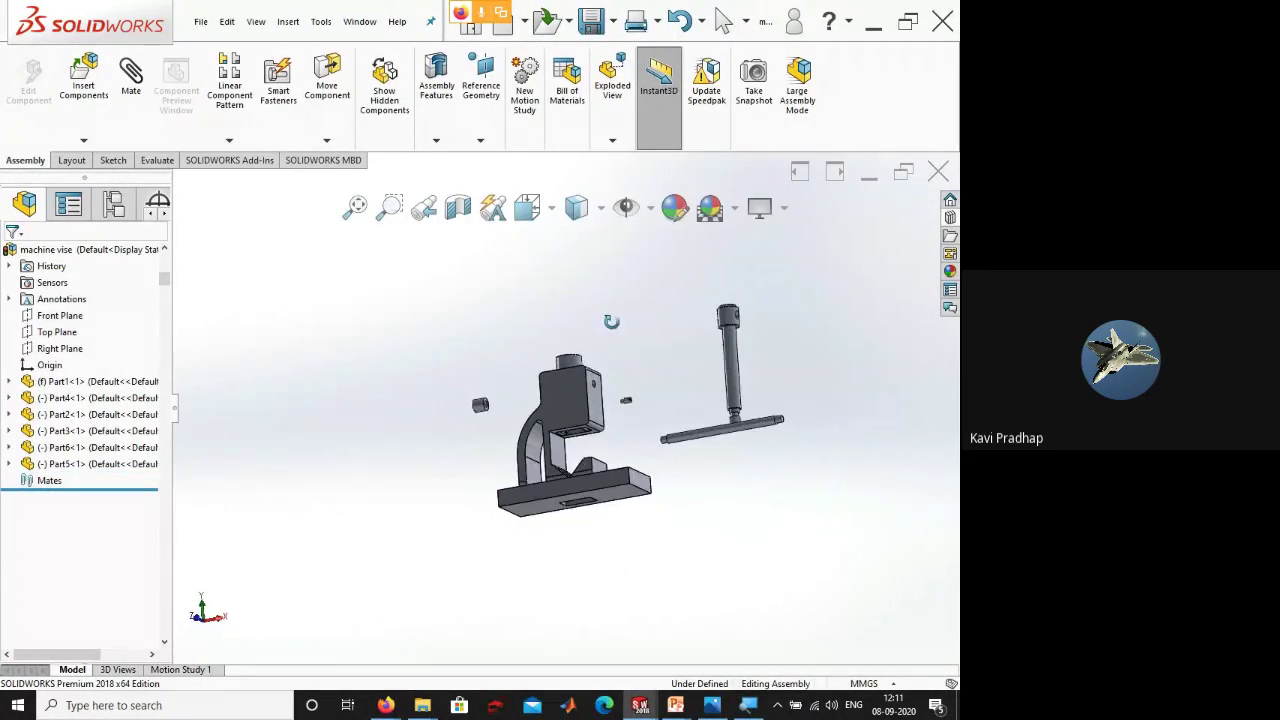
{"action": "scroll", "coordinate": [566, 428], "scroll_direction": "down", "scroll_amount": 5}
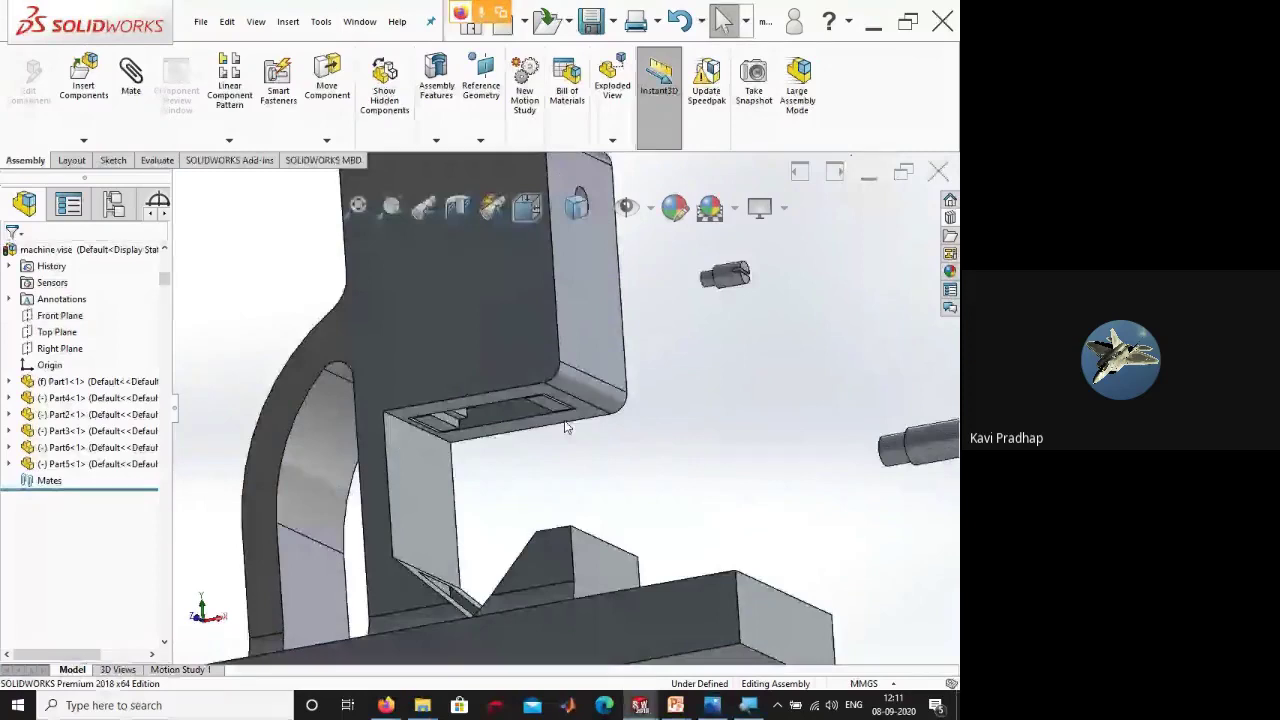
{"action": "scroll", "coordinate": [566, 428], "scroll_direction": "up", "scroll_amount": 6}
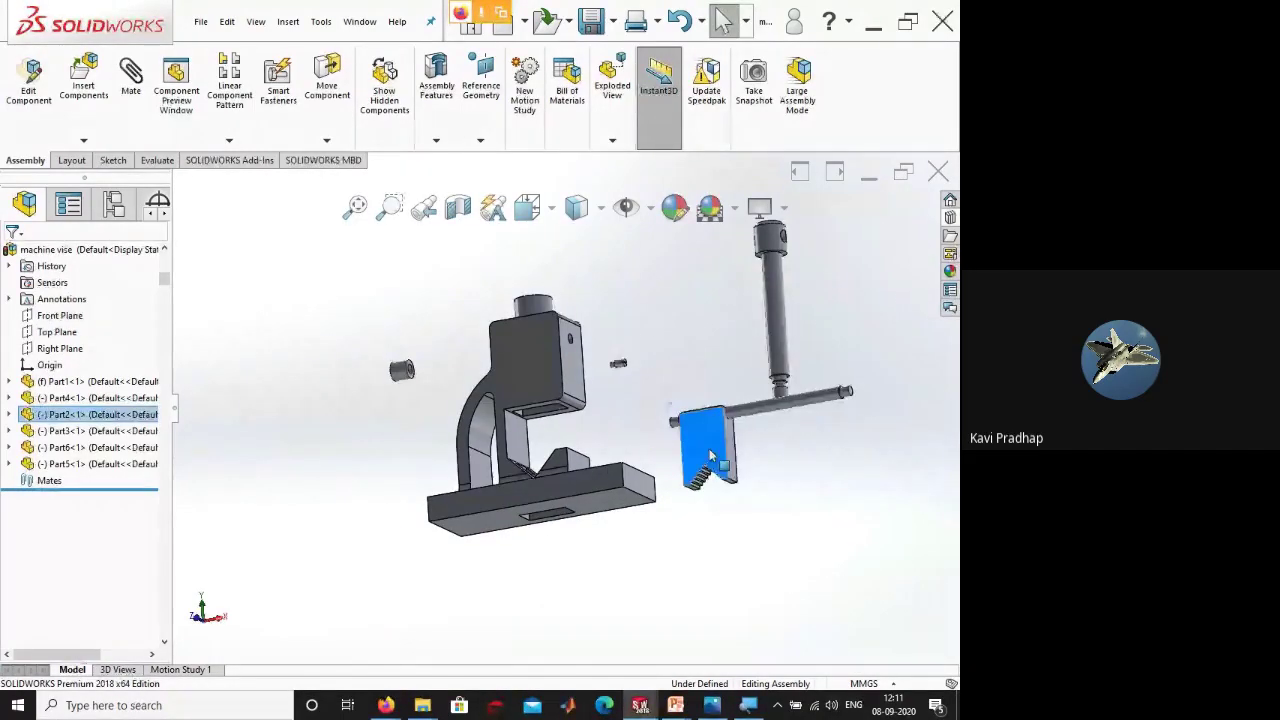
{"action": "middle_click_drag", "start_coordinate": [686, 494], "coordinate": [695, 515]}
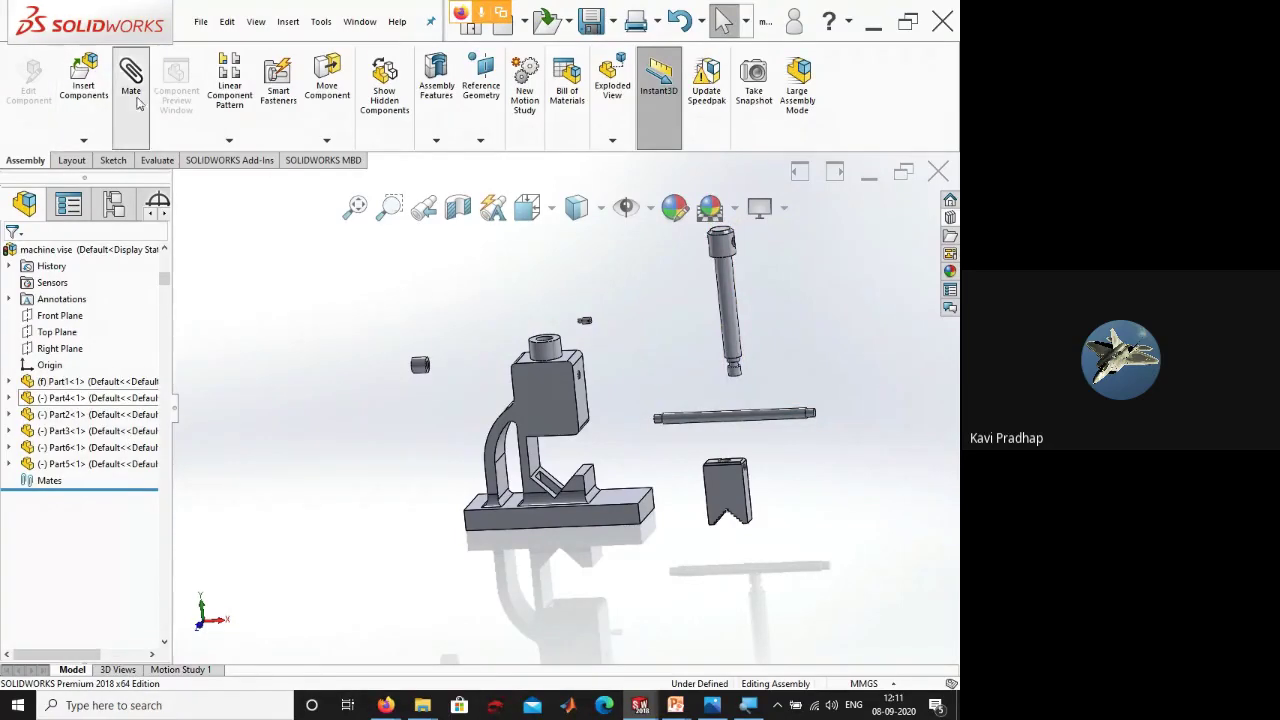
- Add a concentric mate between the round hole in the jaw block's top and the cylindrical lower end of the screw spindle
{"action": "middle_click_drag", "start_coordinate": [703, 432], "coordinate": [627, 471]}
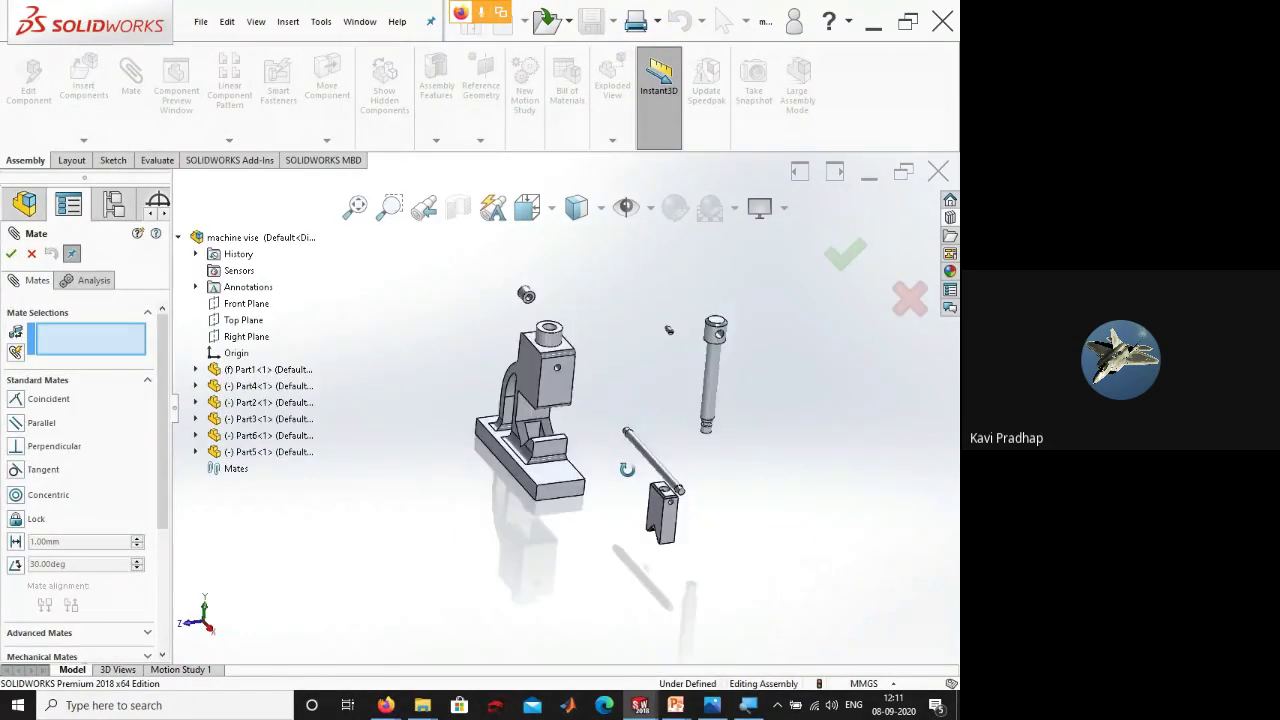
{"action": "scroll", "coordinate": [675, 500], "scroll_direction": "down", "scroll_amount": 8}
{"action": "left_click", "coordinate": [636, 456]}
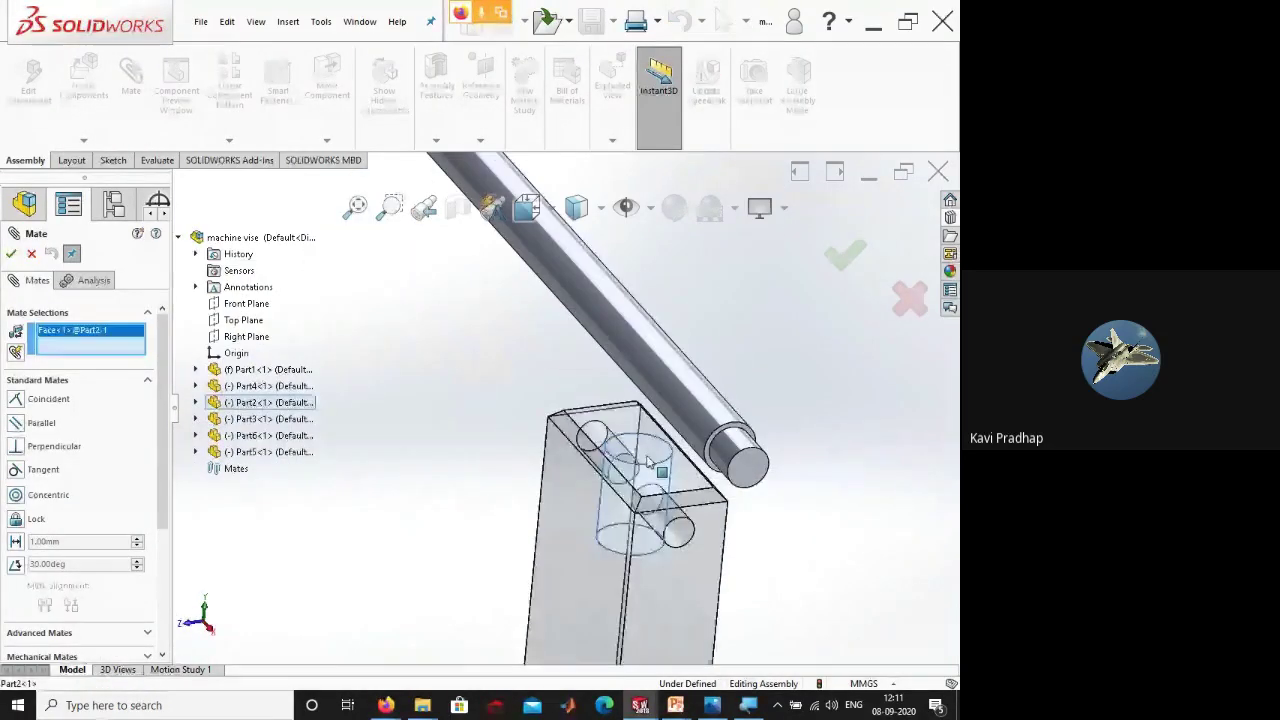
{"action": "scroll", "coordinate": [600, 450], "scroll_direction": "up", "scroll_amount": 4}
{"action": "left_click", "coordinate": [706, 270]}
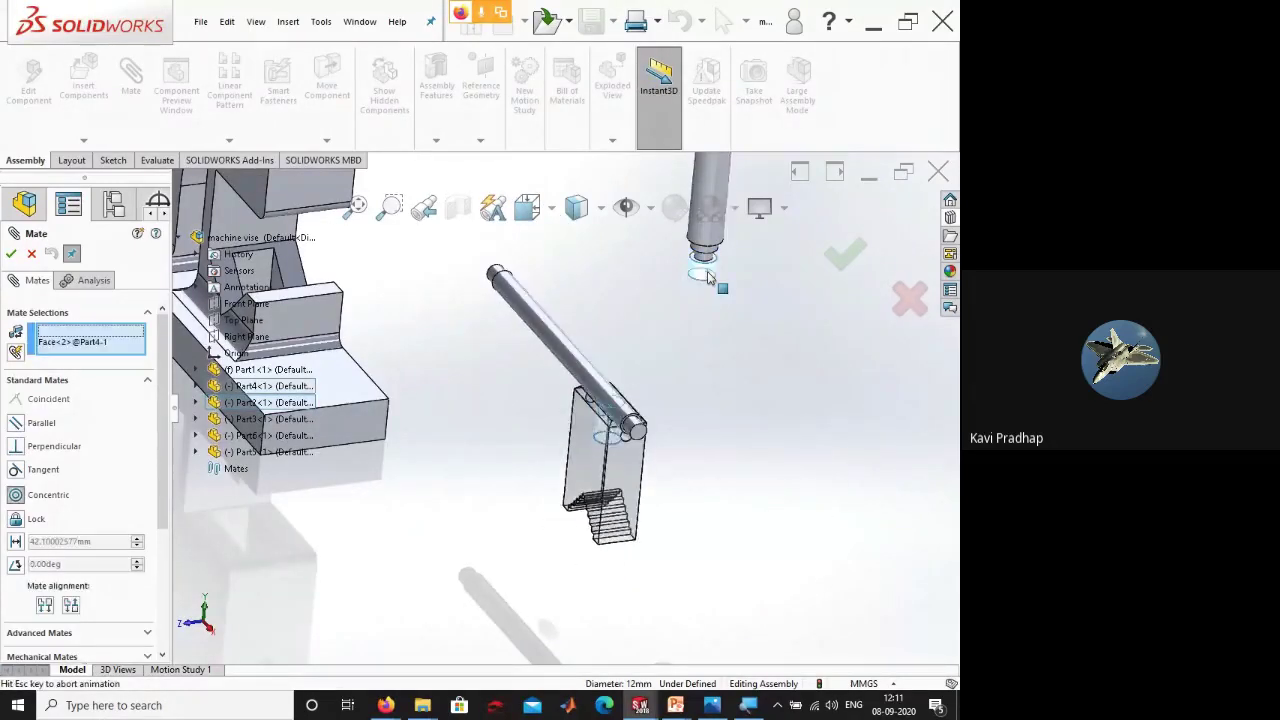
{"action": "scroll", "coordinate": [722, 297], "scroll_direction": "down", "scroll_amount": 4}
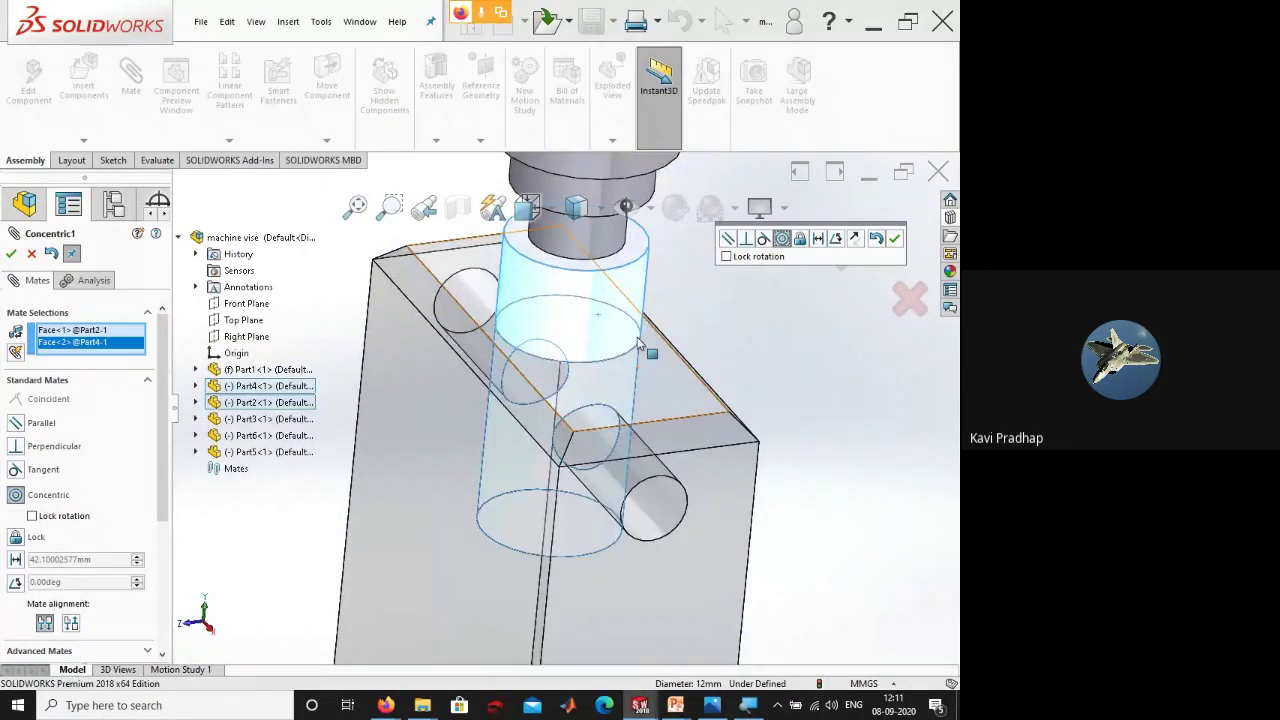
{"action": "left_click", "coordinate": [893, 245]}
{"action": "scroll", "coordinate": [800, 440], "scroll_direction": "up", "scroll_amount": 5}
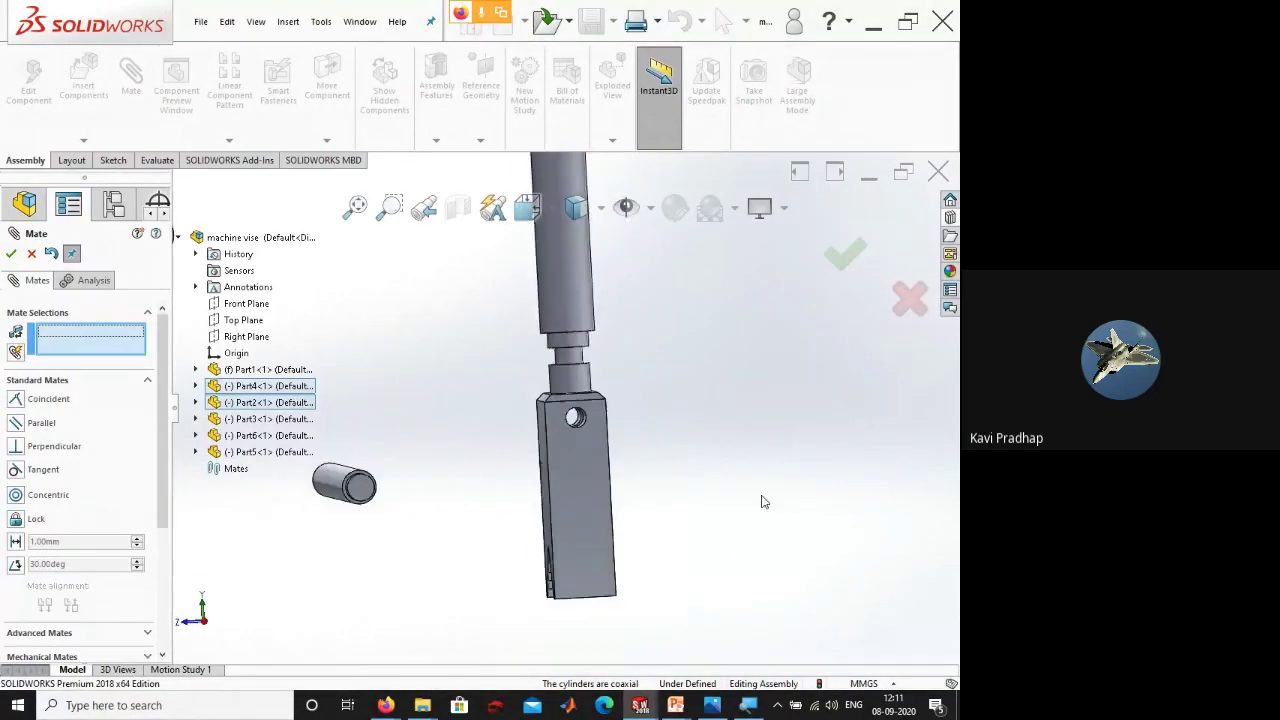
- Add a concentric mate between the M6x1.0 tapped hole in the jaw block's side and the small slotted screw
{"action": "middle_click_drag", "start_coordinate": [763, 500], "coordinate": [798, 499]}
{"action": "scroll", "coordinate": [491, 470], "scroll_direction": "up", "scroll_amount": 3}
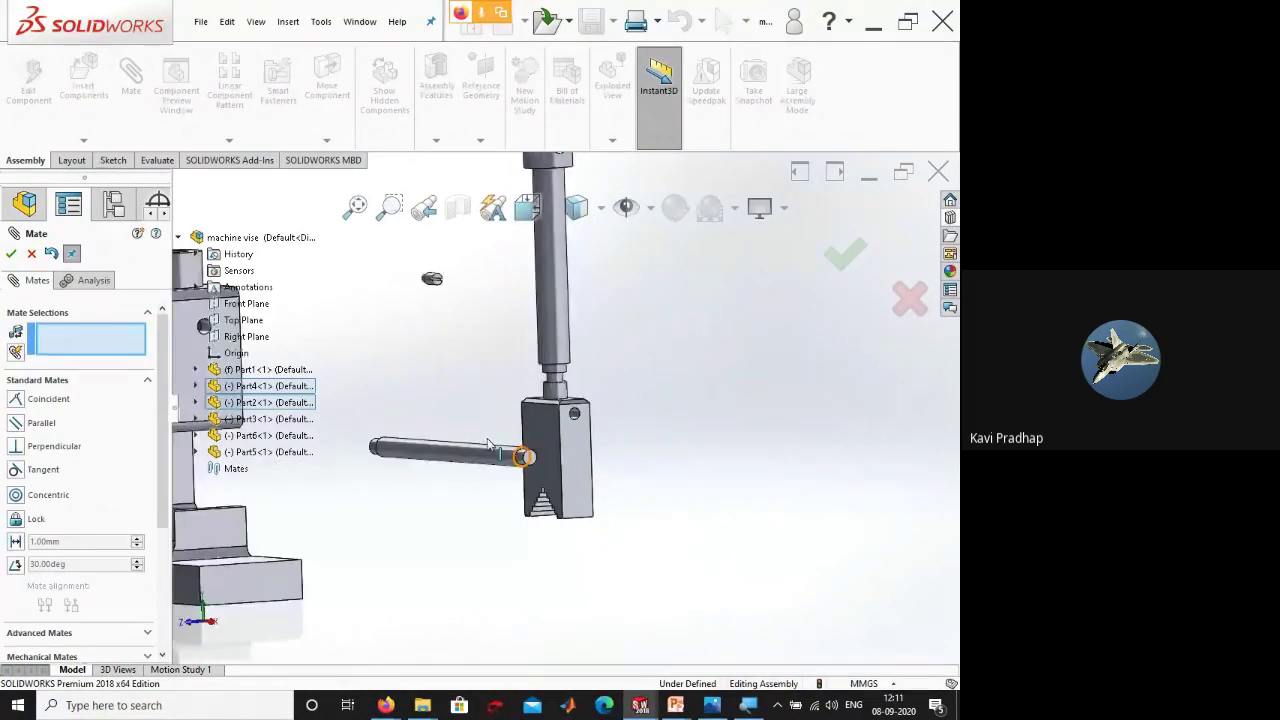
{"action": "scroll", "coordinate": [410, 274], "scroll_direction": "down", "scroll_amount": 6}
{"action": "scroll", "coordinate": [562, 412], "scroll_direction": "up", "scroll_amount": 3}
{"action": "scroll", "coordinate": [625, 516], "scroll_direction": "up", "scroll_amount": 5}
{"action": "scroll", "coordinate": [766, 564], "scroll_direction": "down", "scroll_amount": 6}
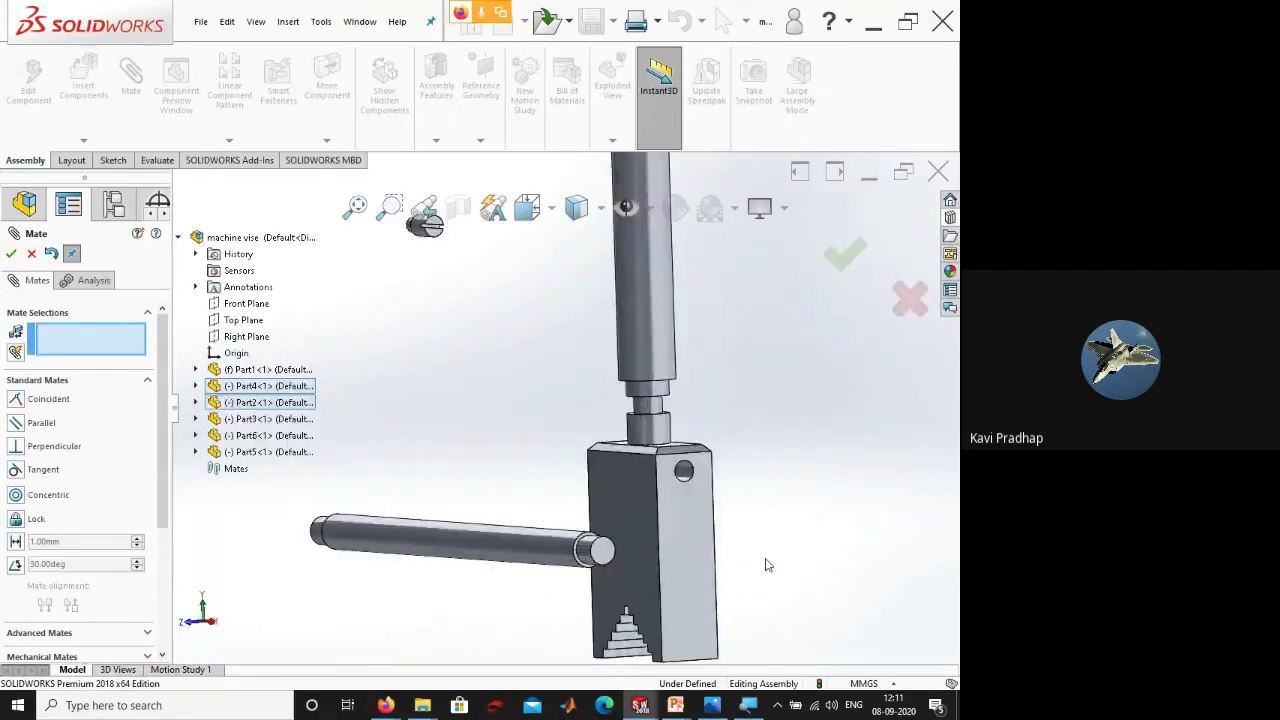
{"action": "scroll", "coordinate": [609, 500], "scroll_direction": "up", "scroll_amount": 3}
{"action": "scroll", "coordinate": [600, 460], "scroll_direction": "down", "scroll_amount": 3}
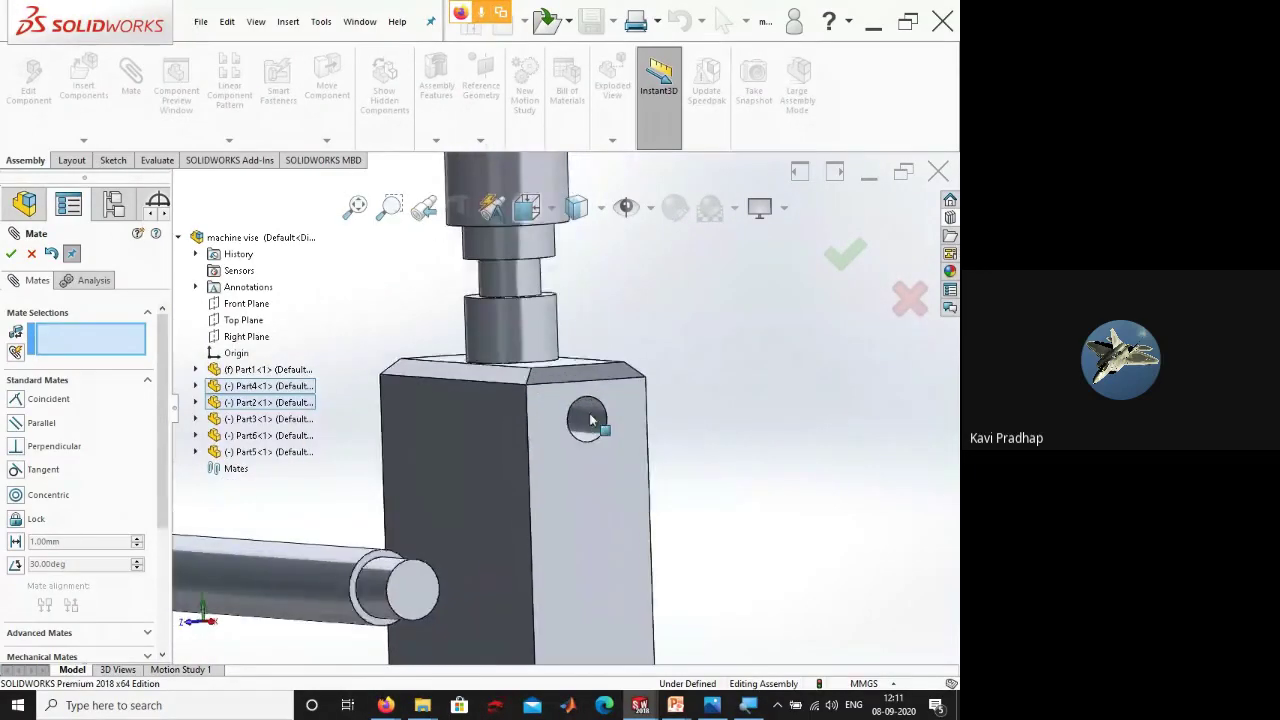
{"action": "left_click", "coordinate": [590, 421]}
{"action": "scroll", "coordinate": [582, 426], "scroll_direction": "up", "scroll_amount": 5}
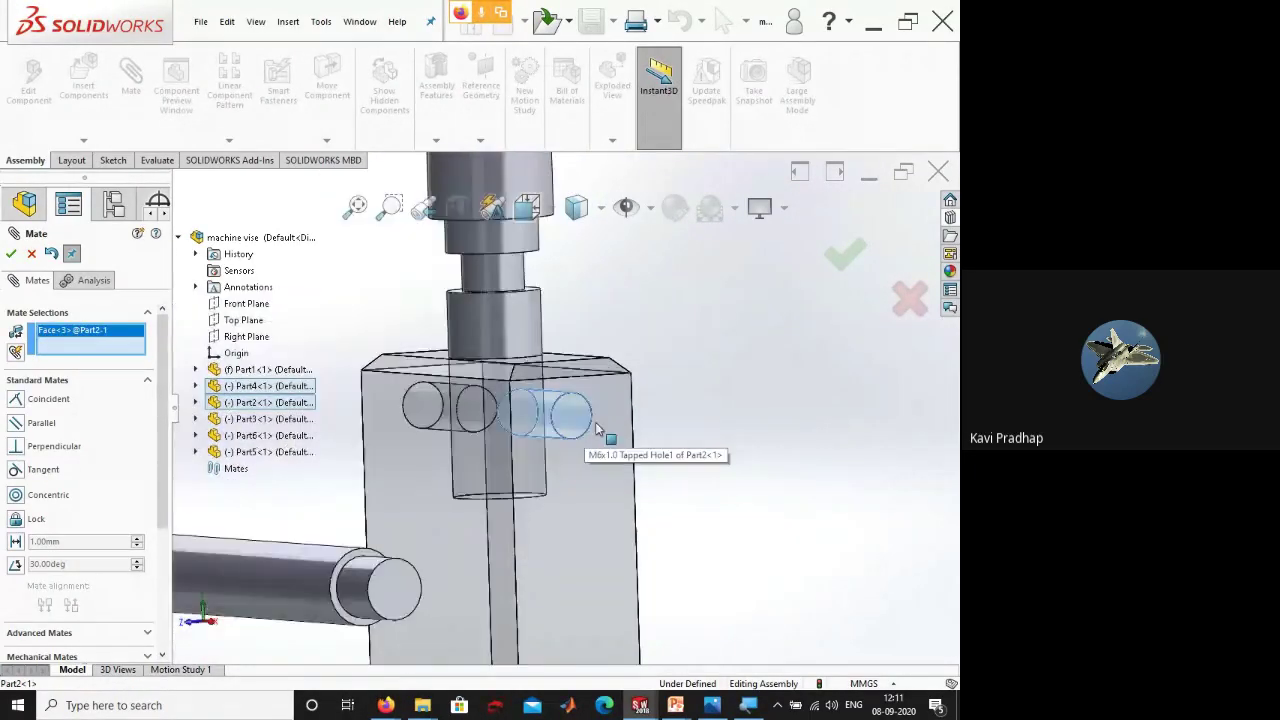
{"action": "scroll", "coordinate": [437, 300], "scroll_direction": "down", "scroll_amount": 5}
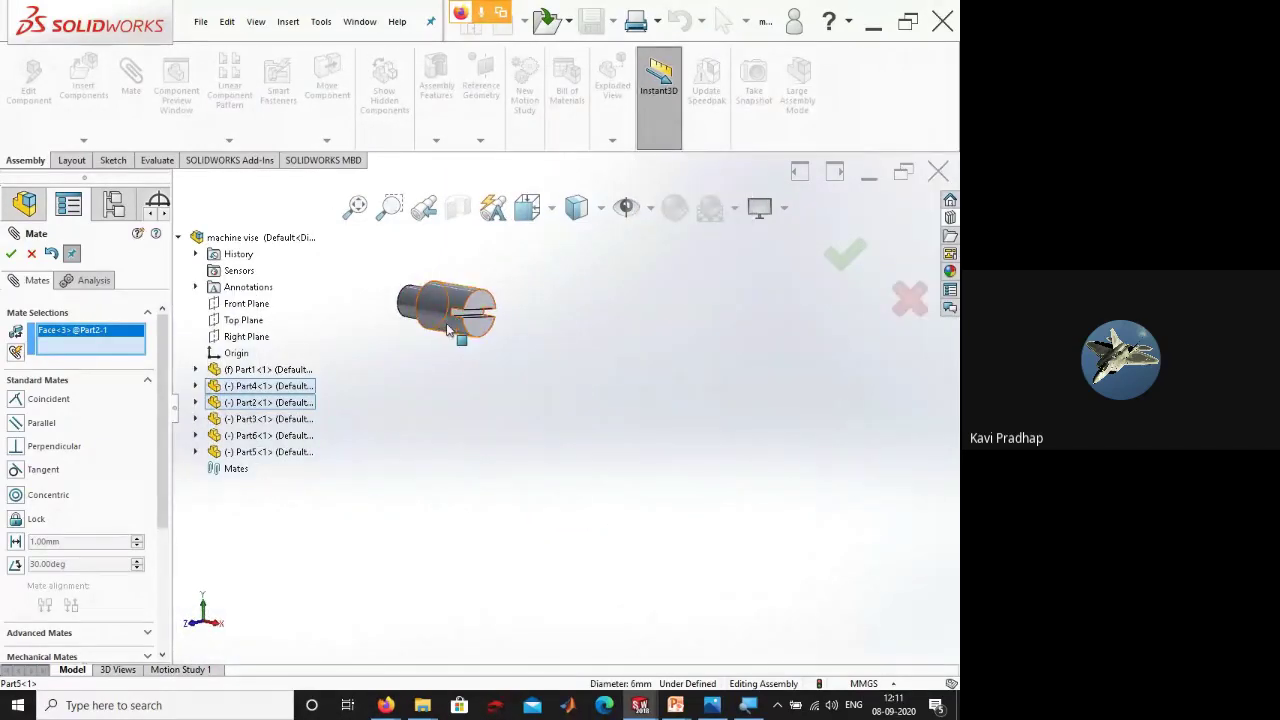
{"action": "left_click", "coordinate": [437, 316]}
{"action": "right_click", "coordinate": [472, 462]}
{"action": "scroll", "coordinate": [530, 552], "scroll_direction": "up", "scroll_amount": 6}
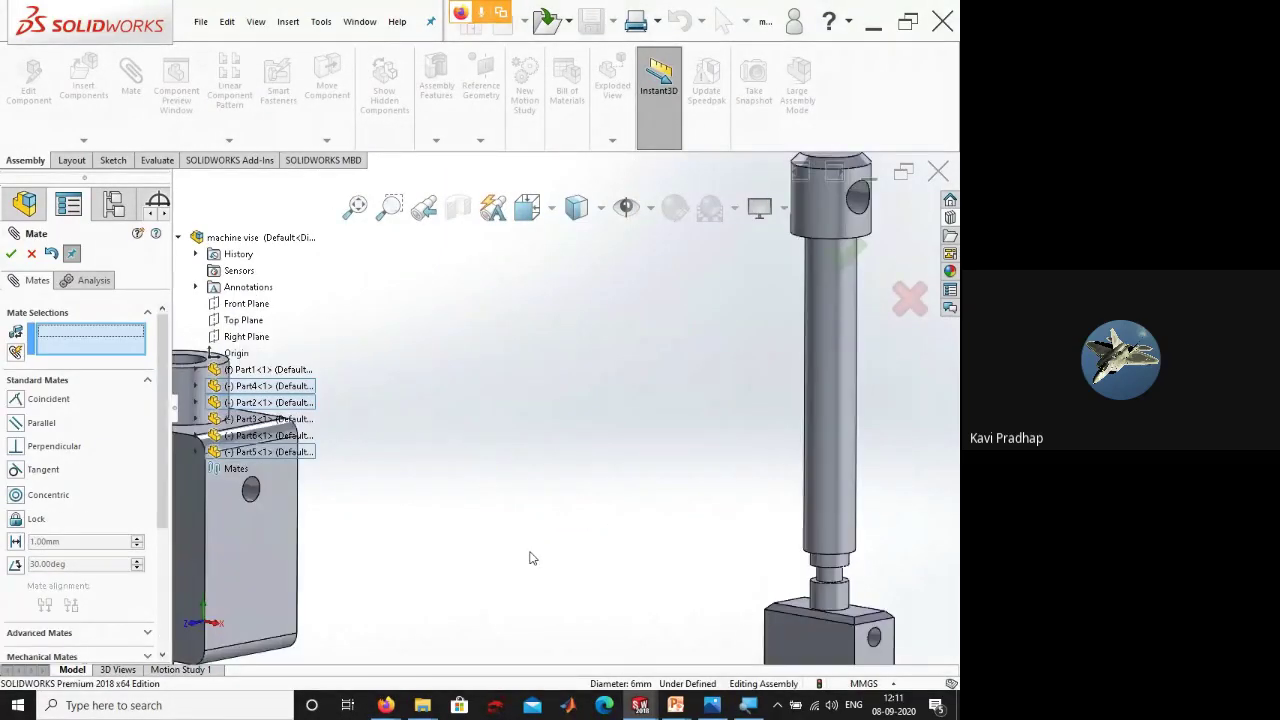
- Leave the Mate command and hide the jaw block to expose the slotted screw inside it
{"action": "scroll", "coordinate": [680, 505], "scroll_direction": "down", "scroll_amount": 6}
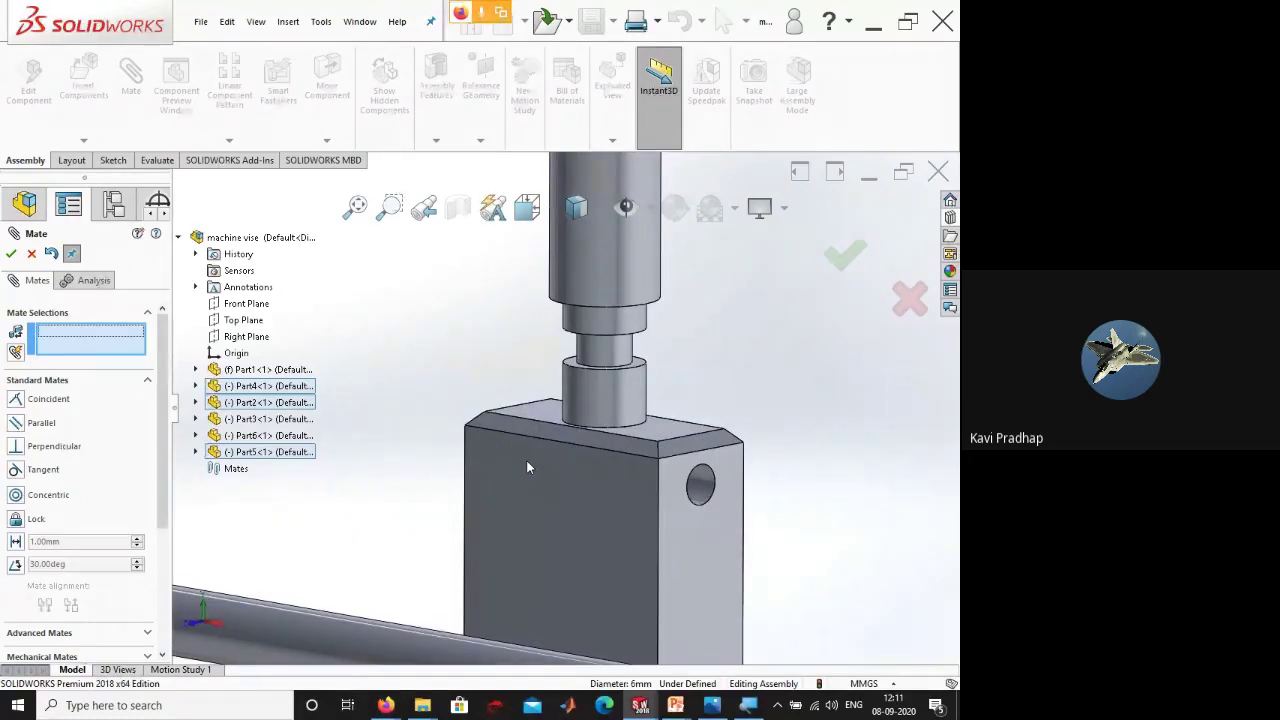
{"action": "mouse_move", "coordinate": [437, 474]}
{"action": "middle_mouse_down"}
{"action": "mouse_move", "coordinate": [517, 511]}
{"action": "mouse_move", "coordinate": [447, 494]}
{"action": "middle_mouse_up"}
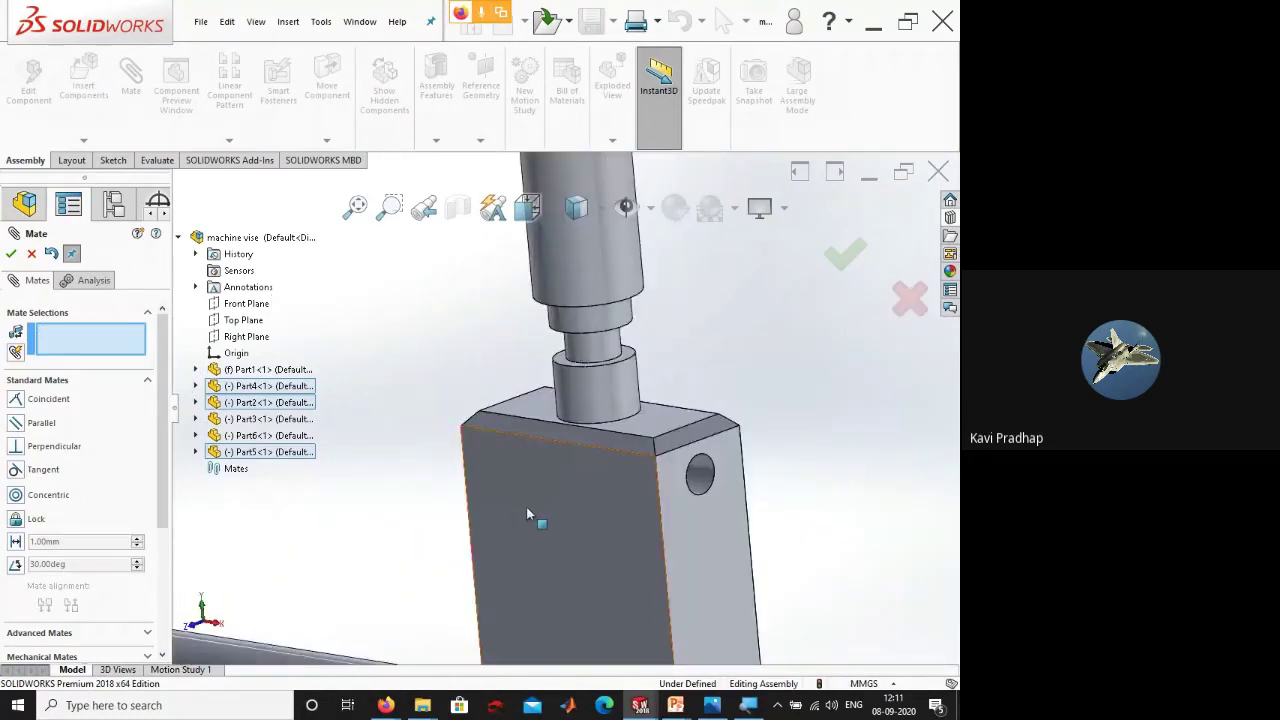
{"action": "right_click", "coordinate": [527, 494]}
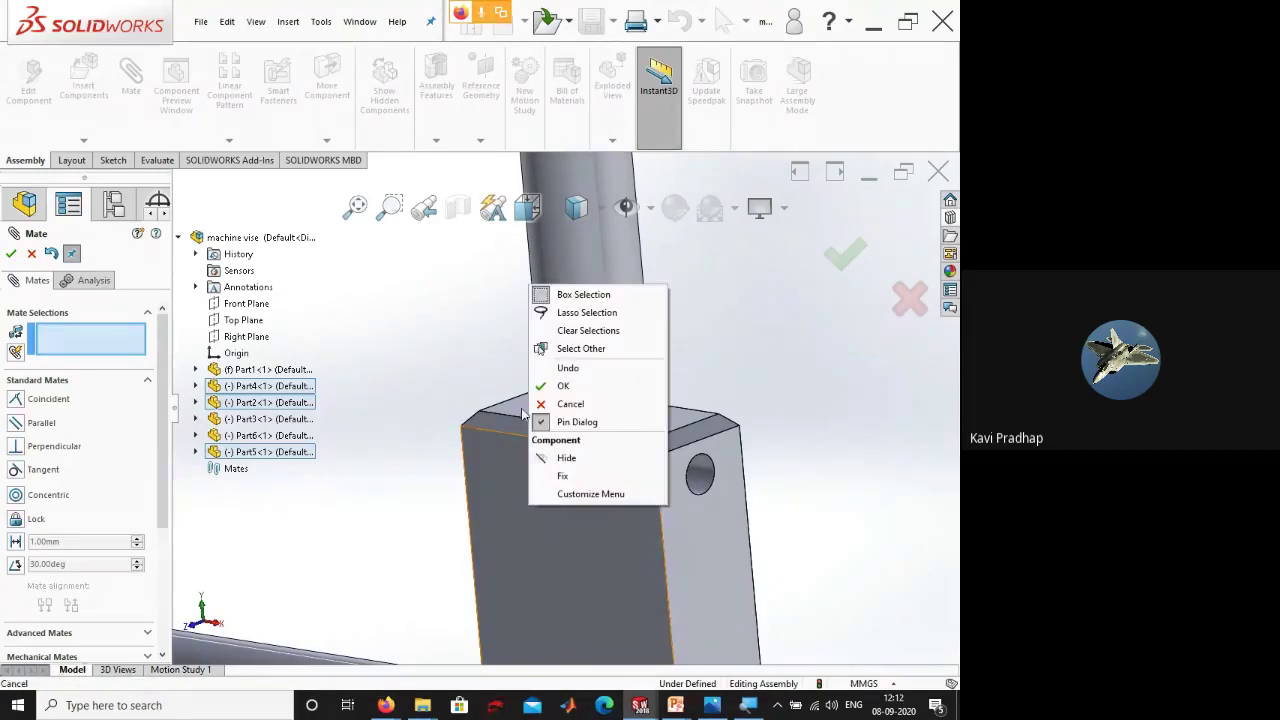
{"action": "key", "text": "Escape"}
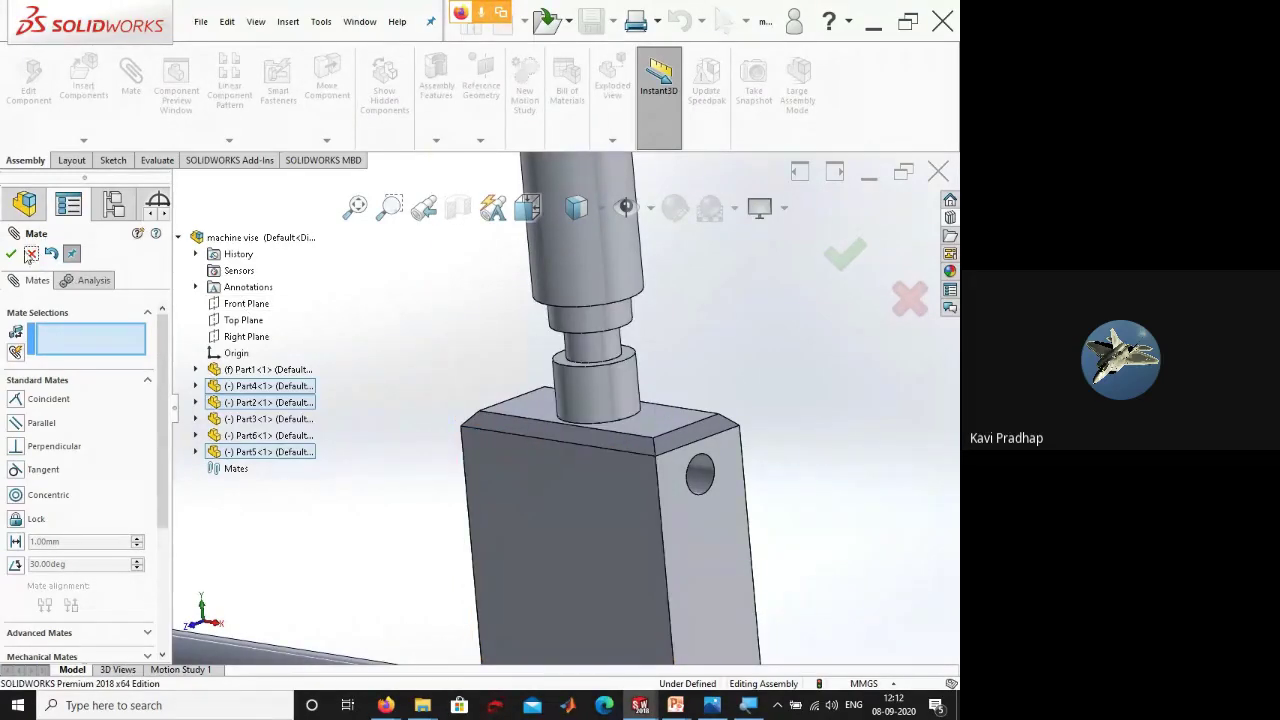
{"action": "left_click", "coordinate": [31, 253]}
{"action": "right_click", "coordinate": [547, 489]}
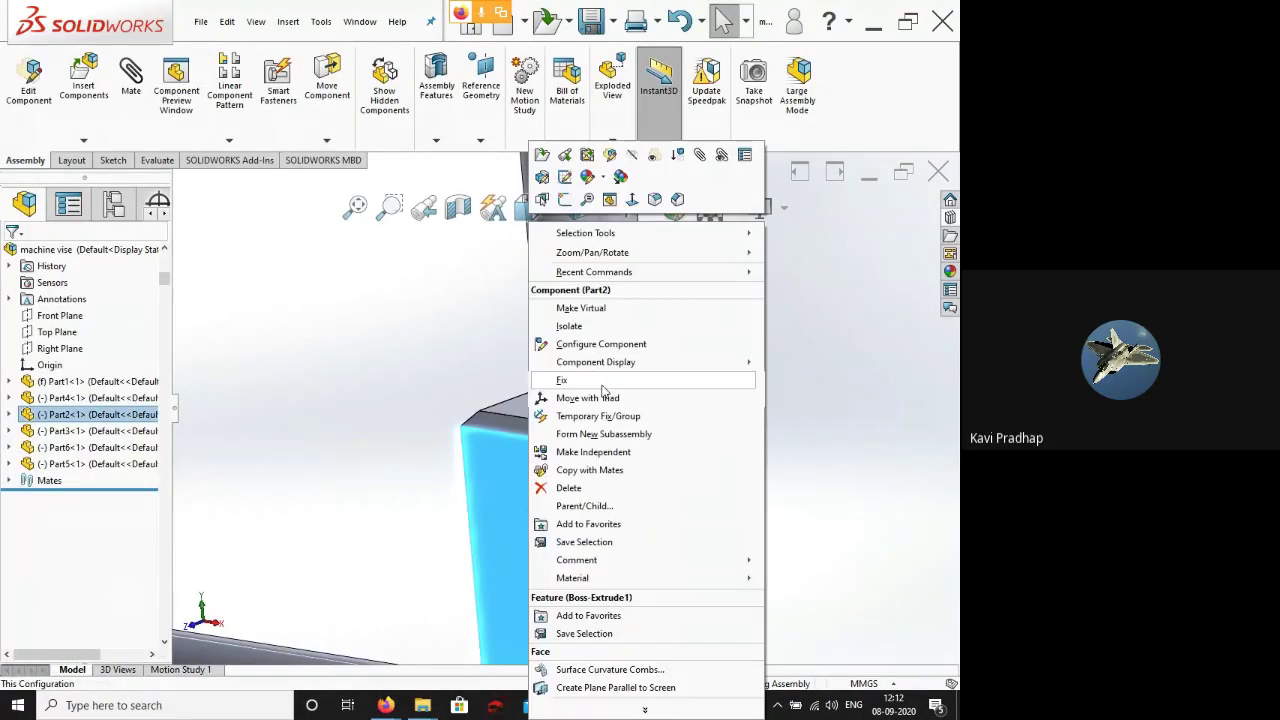
{"action": "key", "text": "Escape"}
{"action": "key", "text": "Tab"}
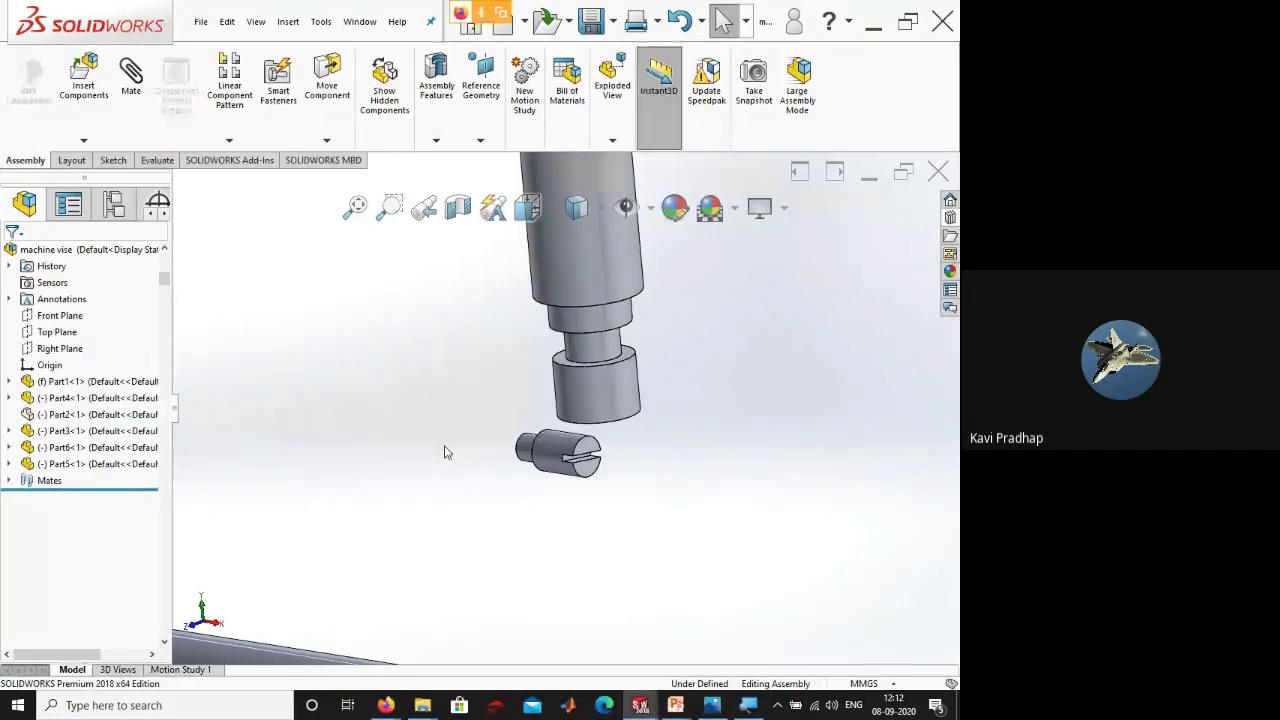
- Move the slotted screw clear of the spindle's lower end and show the jaw block again
{"action": "left_click_drag", "start_coordinate": [543, 452], "coordinate": [772, 549]}
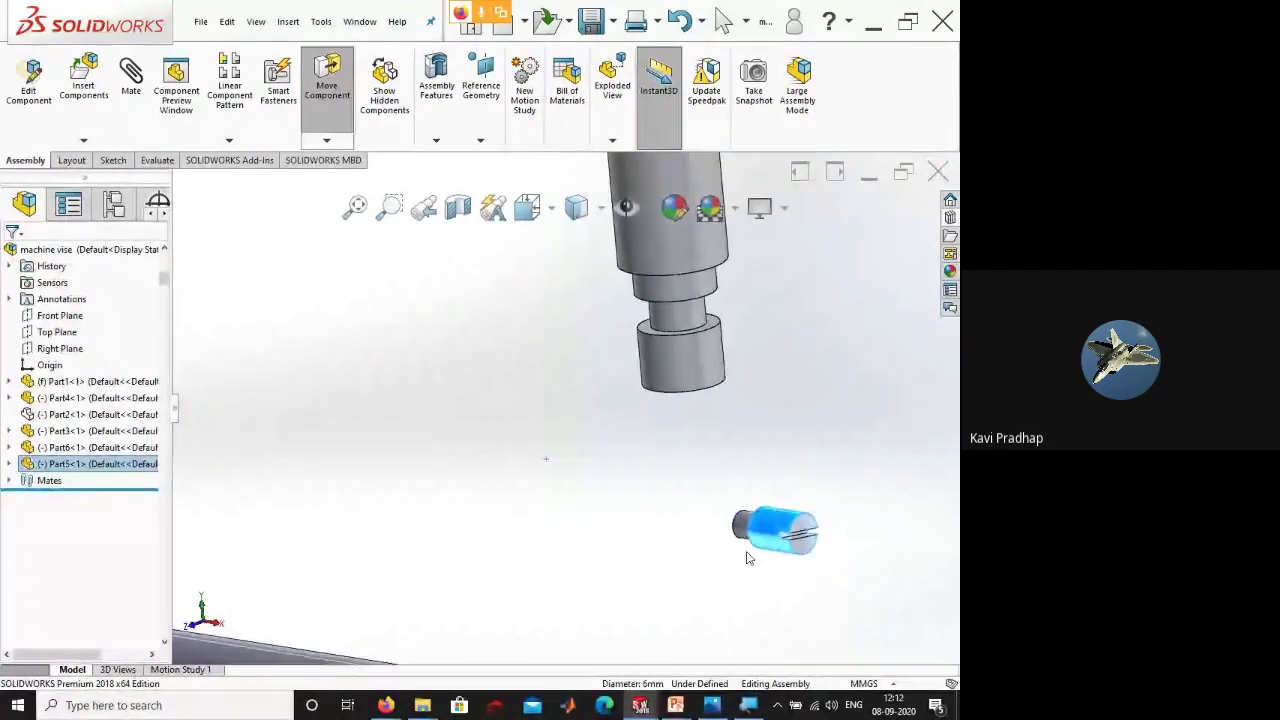
{"action": "right_click", "coordinate": [78, 416]}
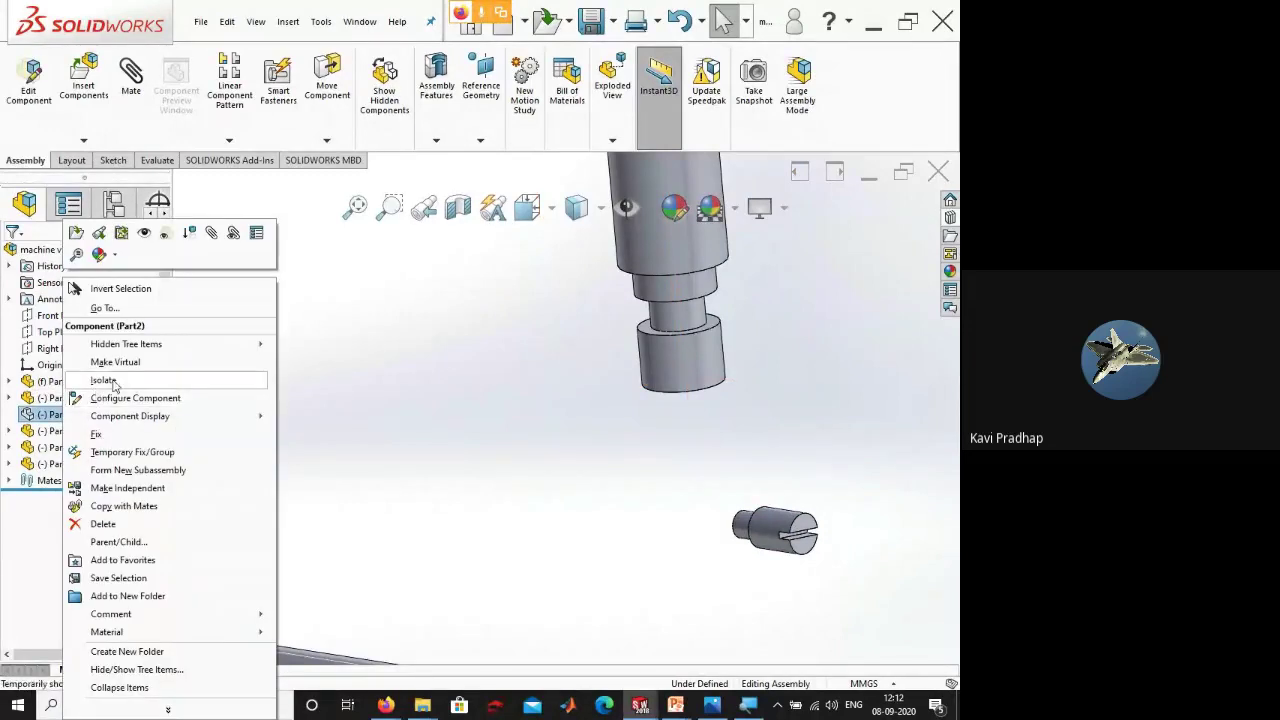
{"action": "left_click", "coordinate": [142, 244]}
{"action": "left_click", "coordinate": [421, 387]}
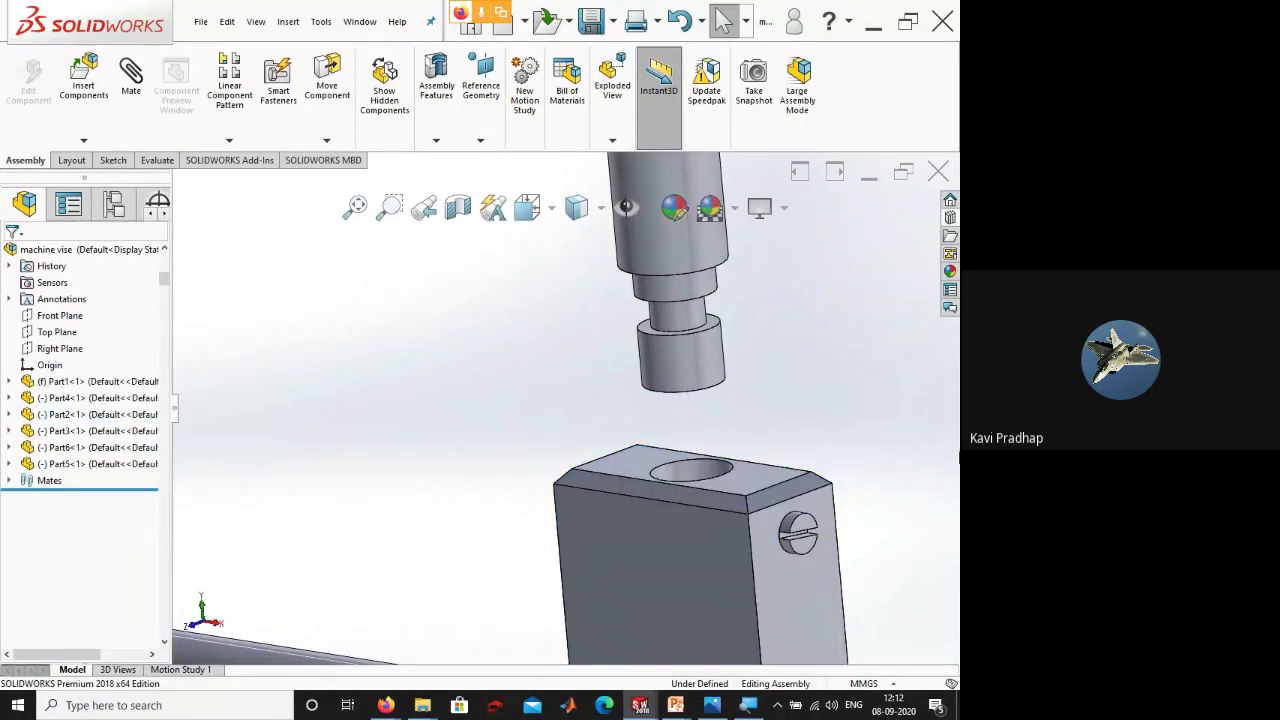
- Pull the slotted screw out of the jaw block's side hole so it sits just outside the hole
{"action": "scroll", "coordinate": [800, 530], "scroll_direction": "down", "scroll_amount": 1}
{"action": "middle_click_drag", "start_coordinate": [797, 530], "coordinate": [800, 372]}
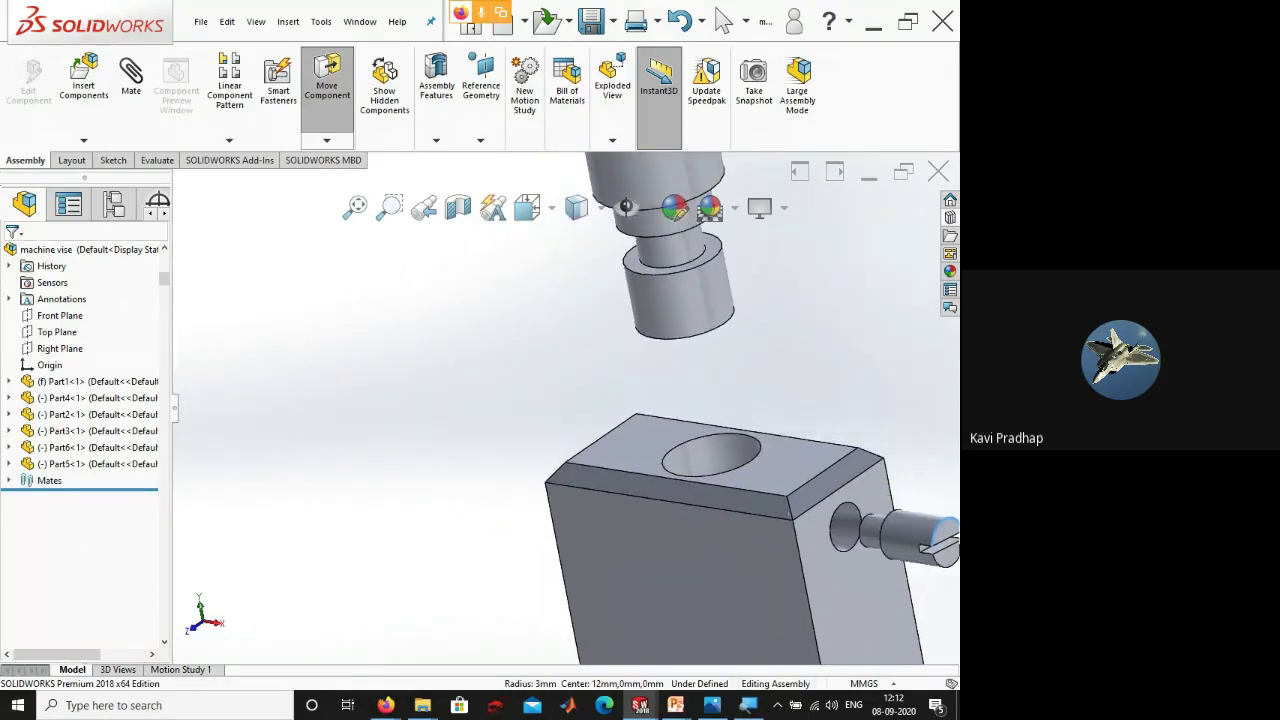
{"action": "scroll", "coordinate": [800, 372], "scroll_direction": "up", "scroll_amount": 3}
{"action": "middle_click_drag", "start_coordinate": [776, 552], "coordinate": [843, 571]}
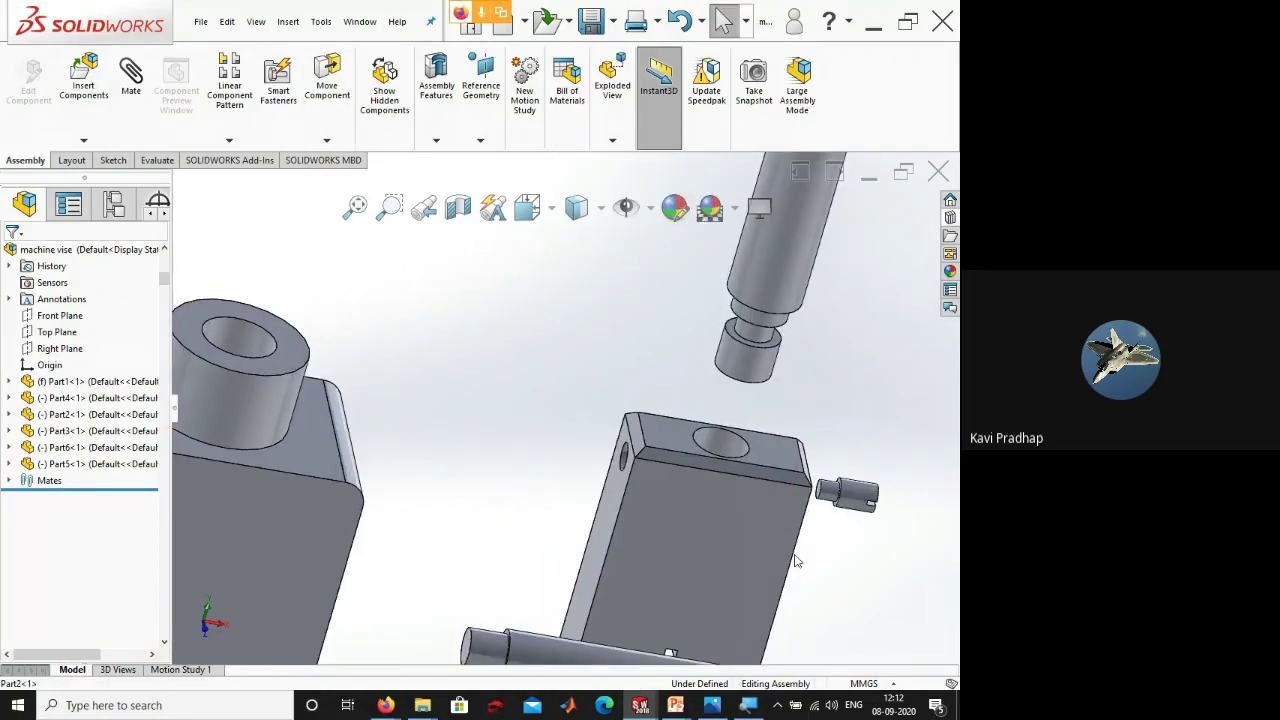
- Add a tangent mate between the spindle's narrow neck near its lower end and the flat tip of the slotted screw
{"action": "left_click", "coordinate": [131, 75]}
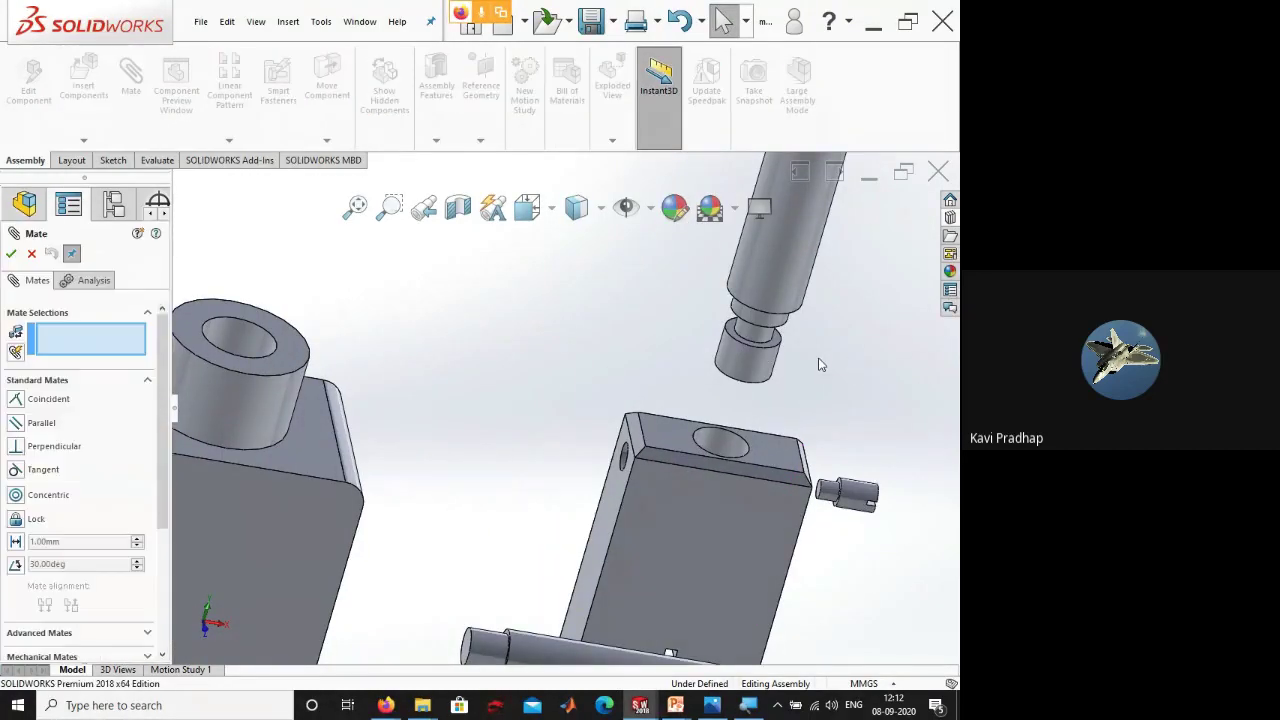
{"action": "scroll", "coordinate": [665, 322], "scroll_direction": "down", "scroll_amount": 4}
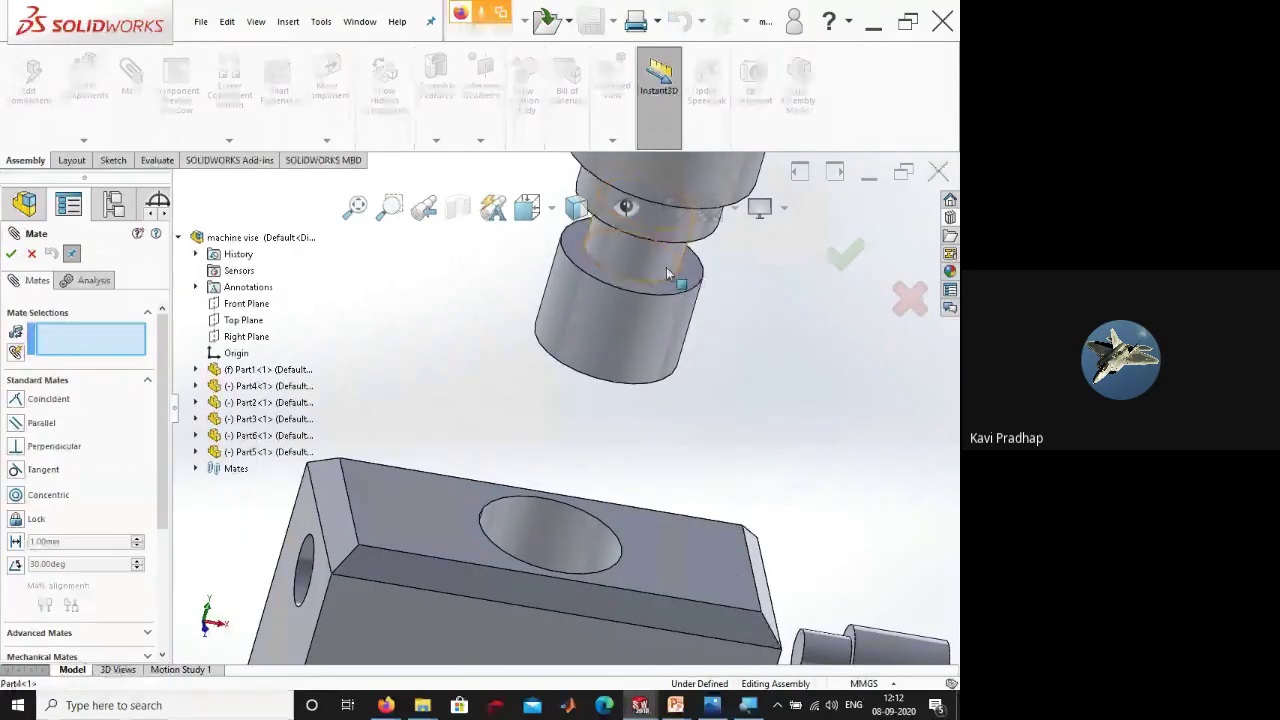
{"action": "left_click", "coordinate": [668, 273]}
{"action": "scroll", "coordinate": [737, 580], "scroll_direction": "down", "scroll_amount": 5}
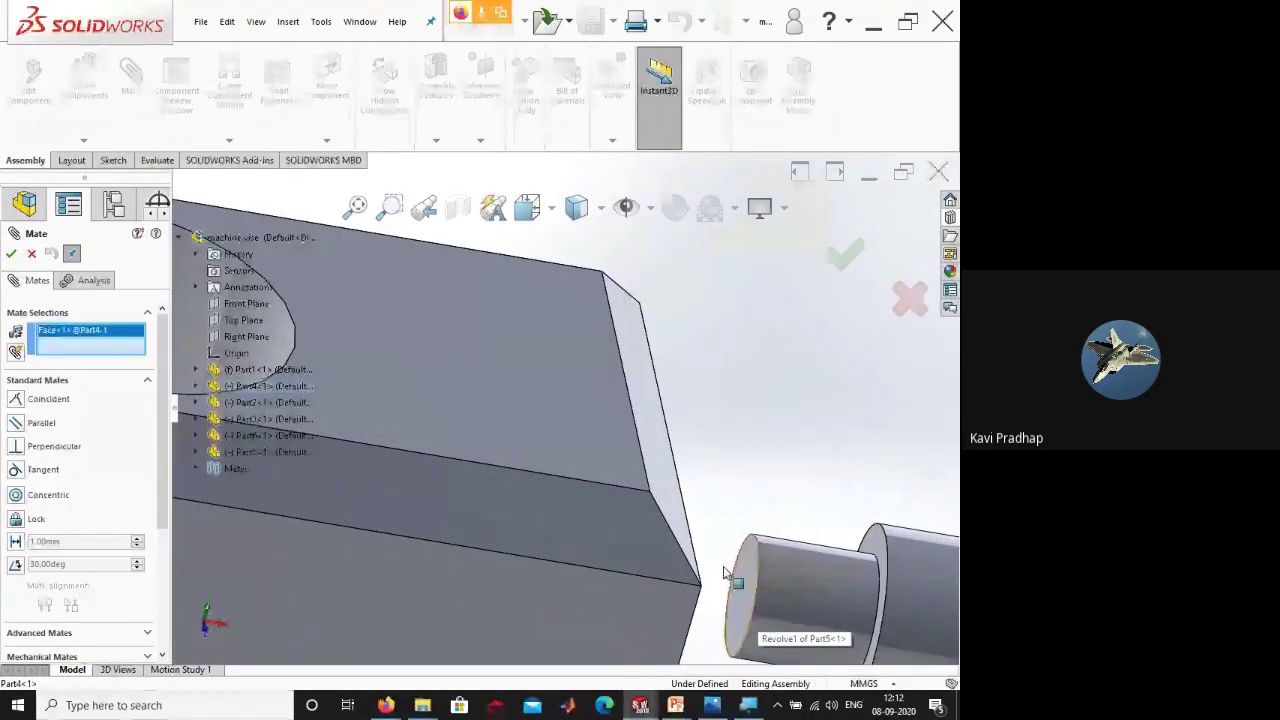
{"action": "left_click", "coordinate": [737, 586]}
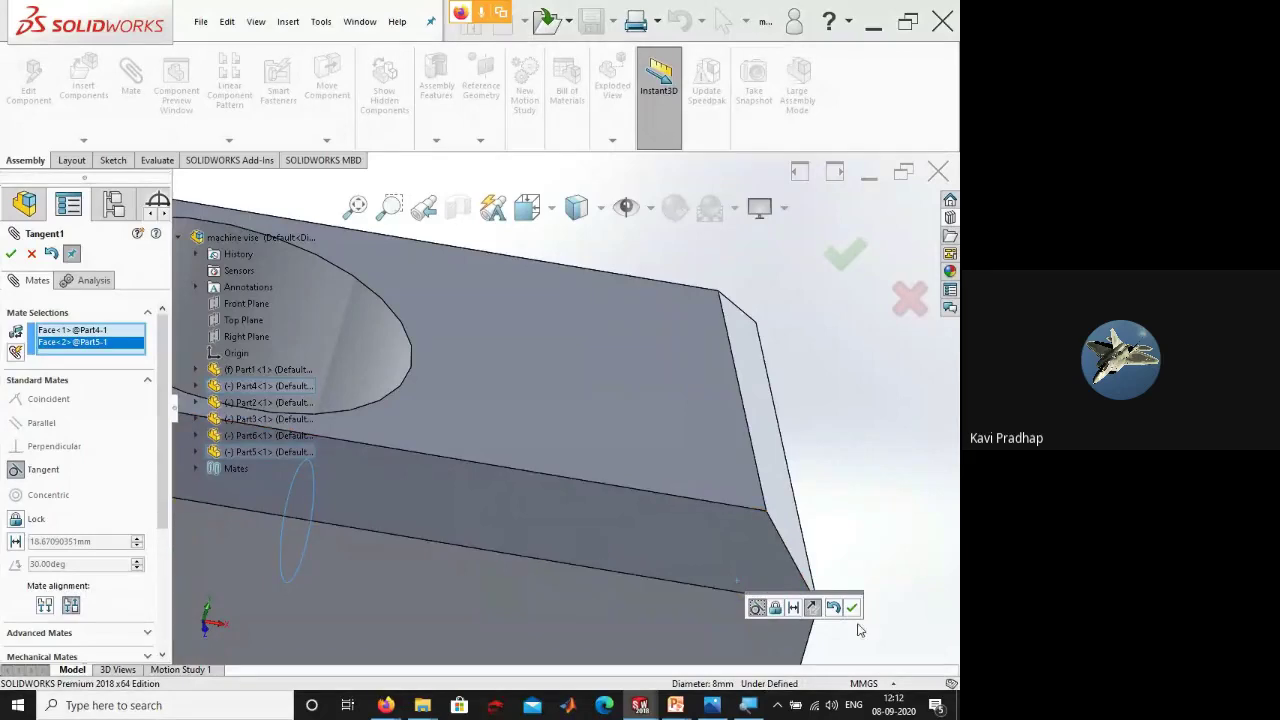
{"action": "left_click", "coordinate": [852, 608]}
- Add a tangent mate between the slotted screw's 4 mm cylindrical tip and the spindle's shoulder face beside the neck, and leave the Mate command
{"action": "scroll", "coordinate": [319, 341], "scroll_direction": "down", "scroll_amount": 5}
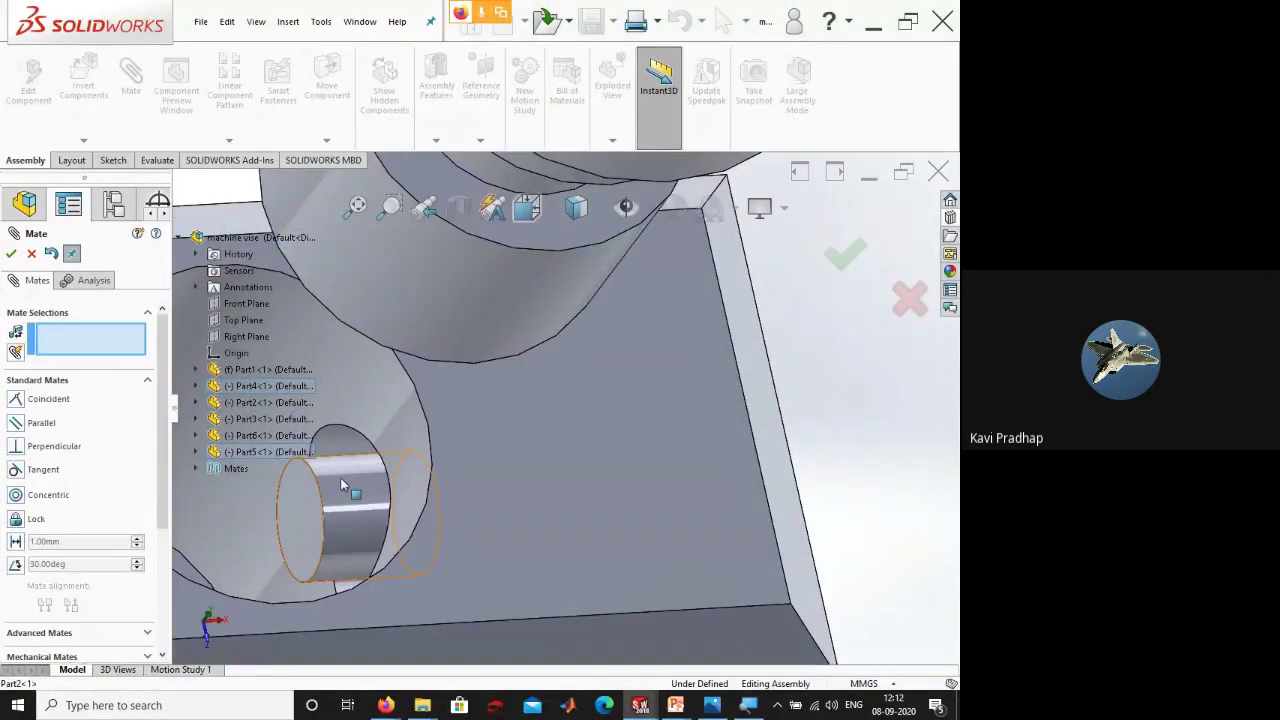
{"action": "left_click", "coordinate": [342, 486]}
{"action": "scroll", "coordinate": [342, 481], "scroll_direction": "up", "scroll_amount": 5}
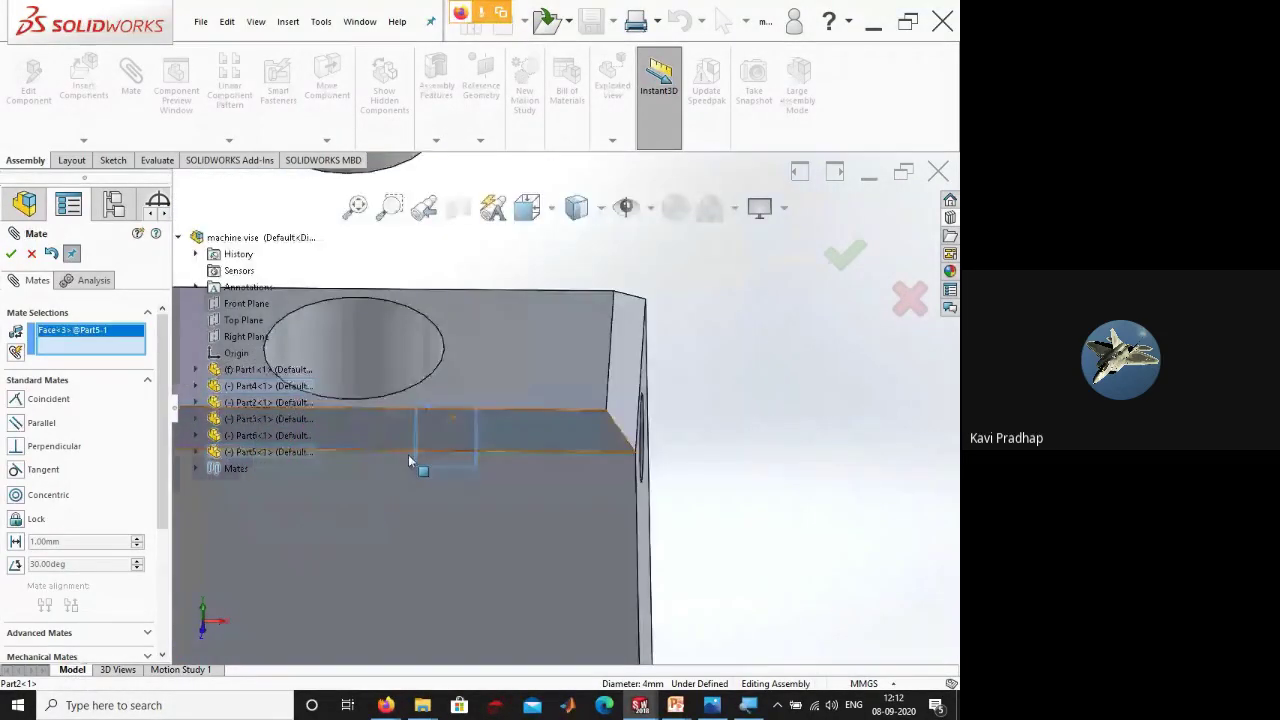
{"action": "middle_click_drag", "start_coordinate": [415, 449], "coordinate": [510, 322]}
{"action": "scroll", "coordinate": [548, 314], "scroll_direction": "down", "scroll_amount": 8}
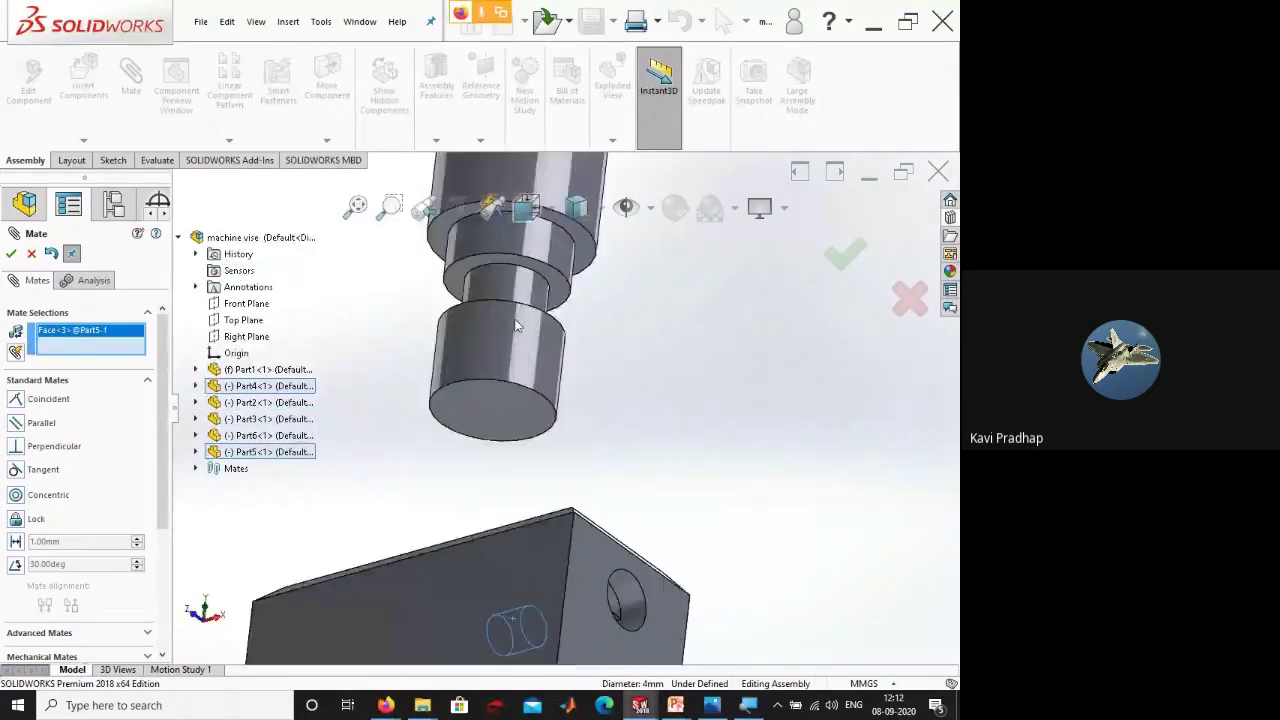
{"action": "left_click", "coordinate": [564, 313]}
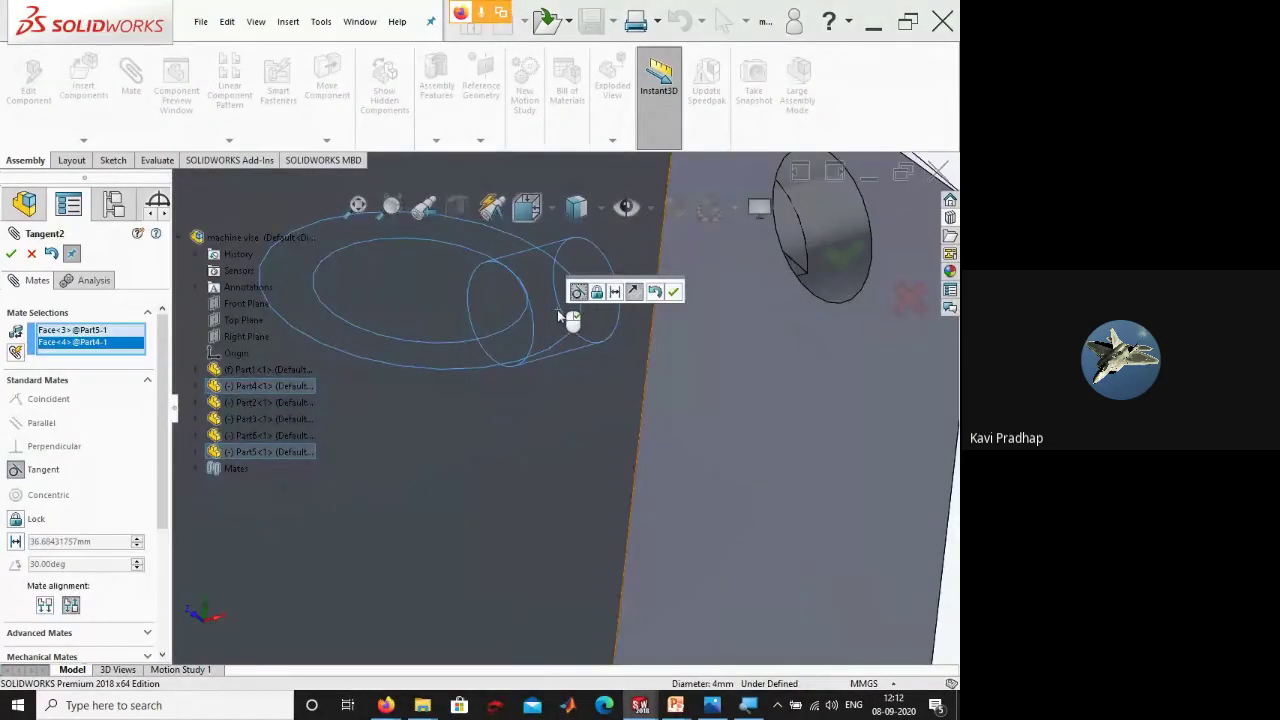
{"action": "left_click", "coordinate": [578, 292]}
{"action": "scroll", "coordinate": [551, 383], "scroll_direction": "up", "scroll_amount": 4}
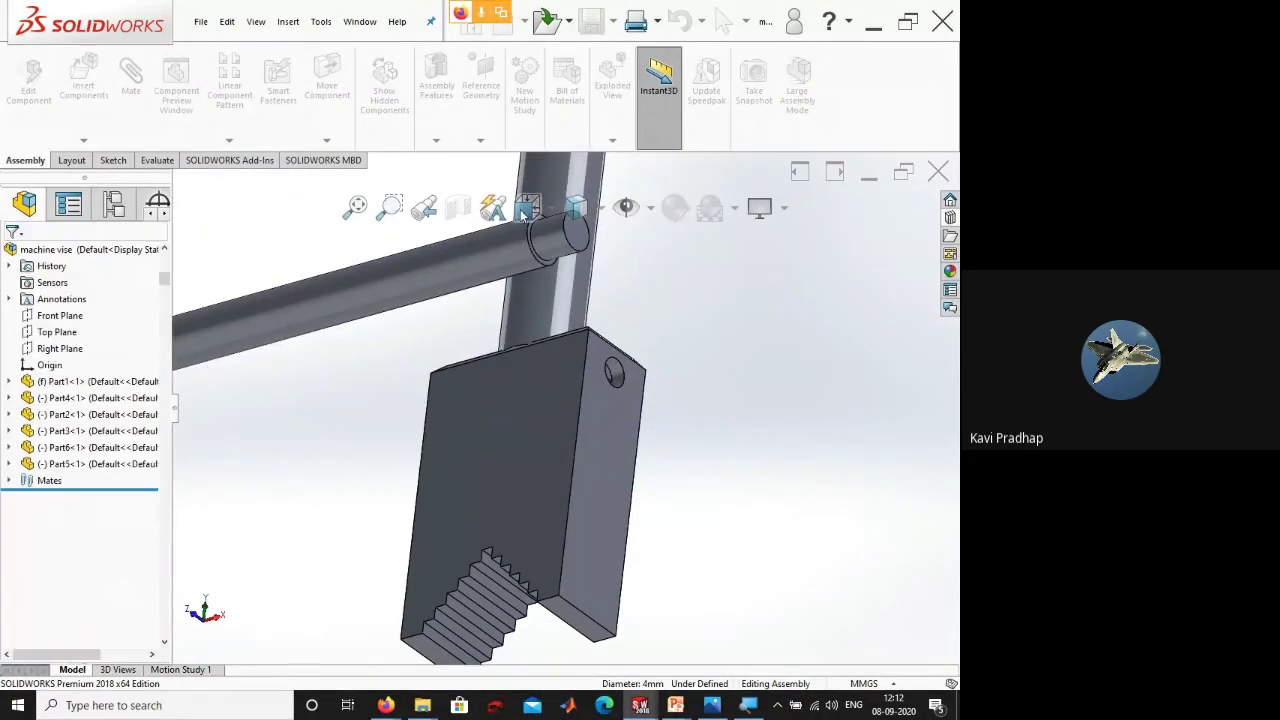
{"action": "left_click", "coordinate": [11, 253]}
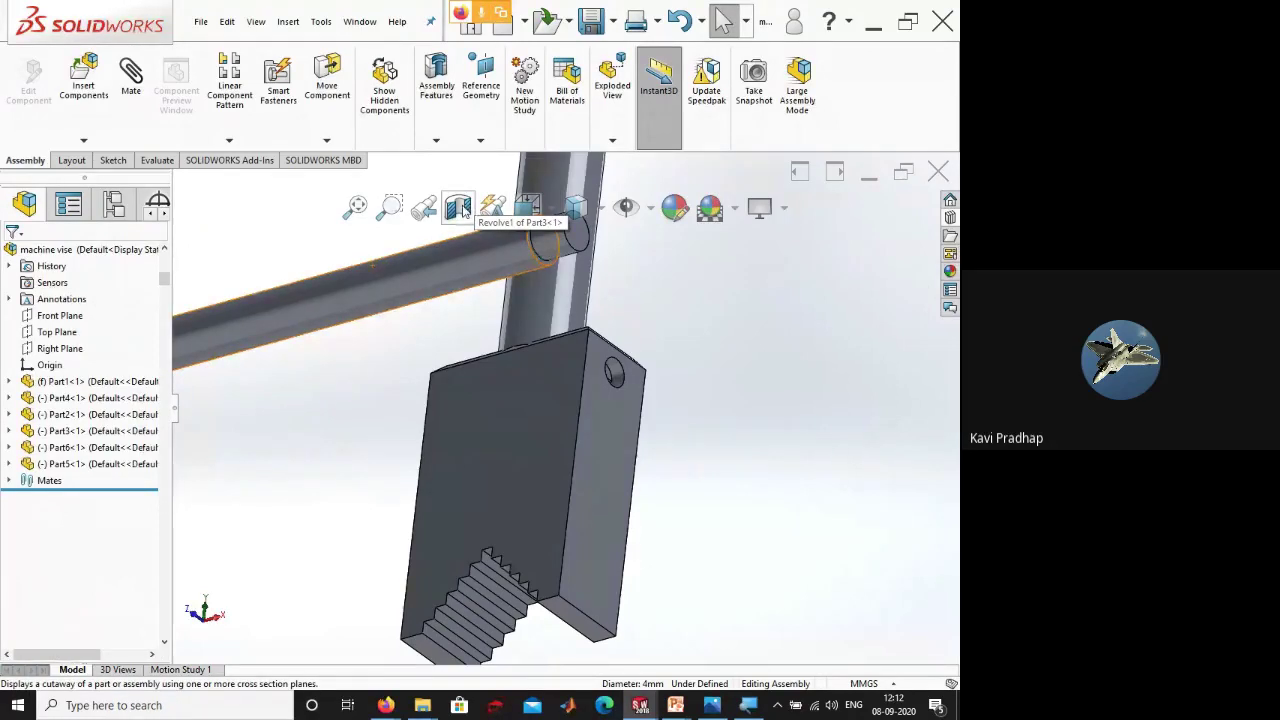
- Examine in a section view how the slotted screw sits in the spindle's neck inside the jaw block, and turn the section off
{"action": "left_click", "coordinate": [462, 210]}
{"action": "left_click", "coordinate": [11, 254]}
{"action": "middle_click_drag", "start_coordinate": [440, 555], "coordinate": [544, 532]}
{"action": "scroll", "coordinate": [580, 387], "scroll_direction": "down", "scroll_amount": 6}
{"action": "scroll", "coordinate": [578, 387], "scroll_direction": "up", "scroll_amount": 8}
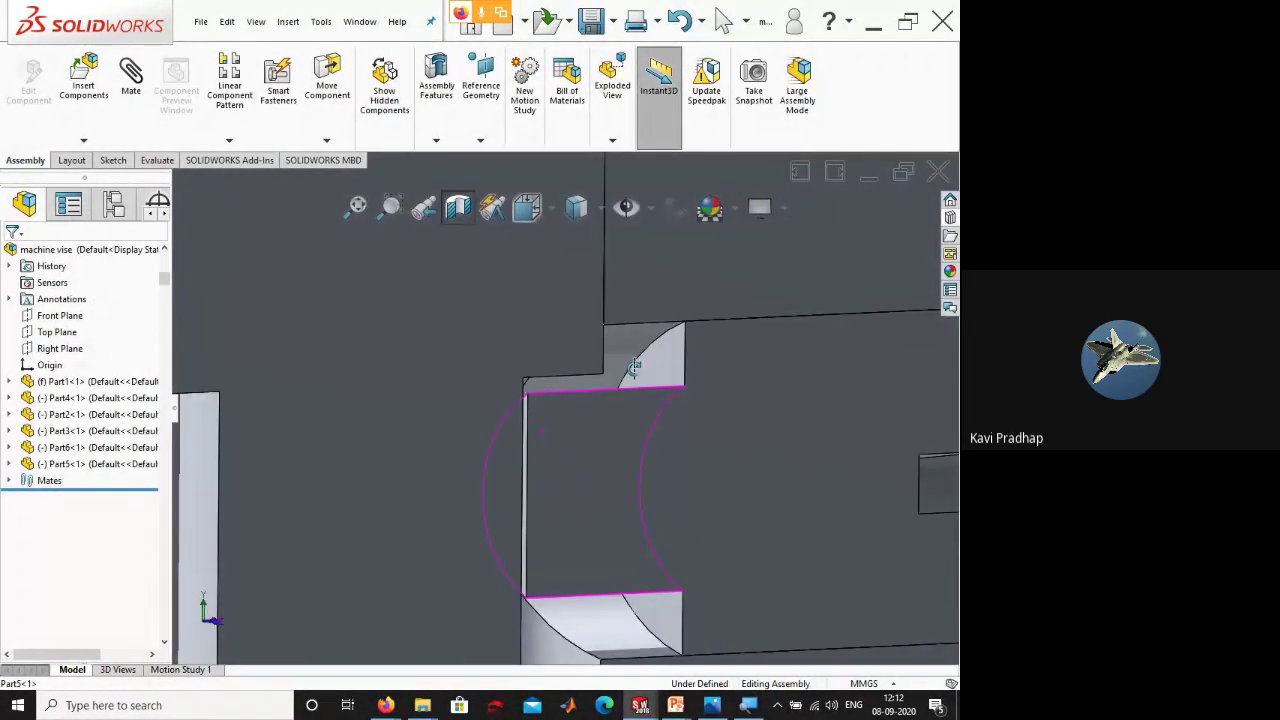
{"action": "middle_click_drag", "start_coordinate": [634, 369], "coordinate": [535, 388]}
{"action": "scroll", "coordinate": [564, 432], "scroll_direction": "up", "scroll_amount": 3}
{"action": "scroll", "coordinate": [568, 505], "scroll_direction": "down", "scroll_amount": 5}
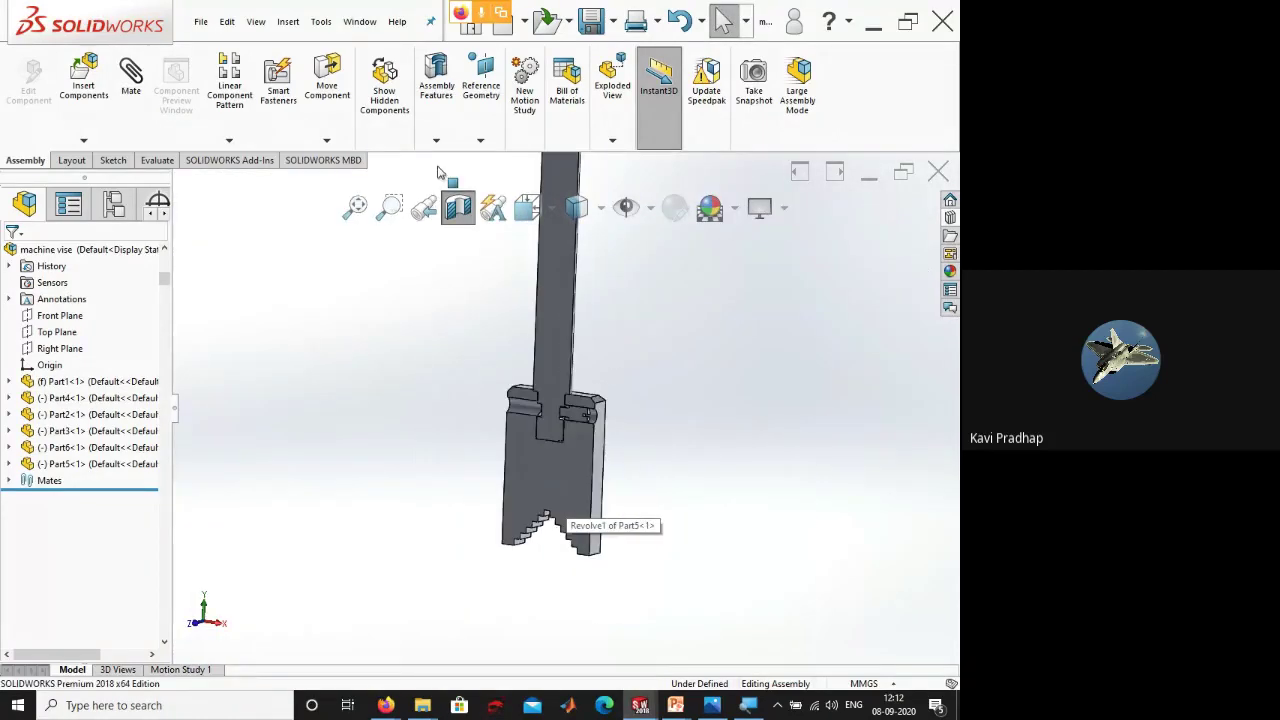
{"action": "left_click", "coordinate": [458, 207]}
- Move the joined spindle, jaw block and screw close beside the vise frame
{"action": "scroll", "coordinate": [373, 438], "scroll_direction": "up", "scroll_amount": 3}
{"action": "mouse_move", "coordinate": [374, 457]}
{"action": "middle_mouse_down"}
{"action": "mouse_move", "coordinate": [309, 478]}
{"action": "mouse_move", "coordinate": [360, 472]}
{"action": "middle_mouse_up"}
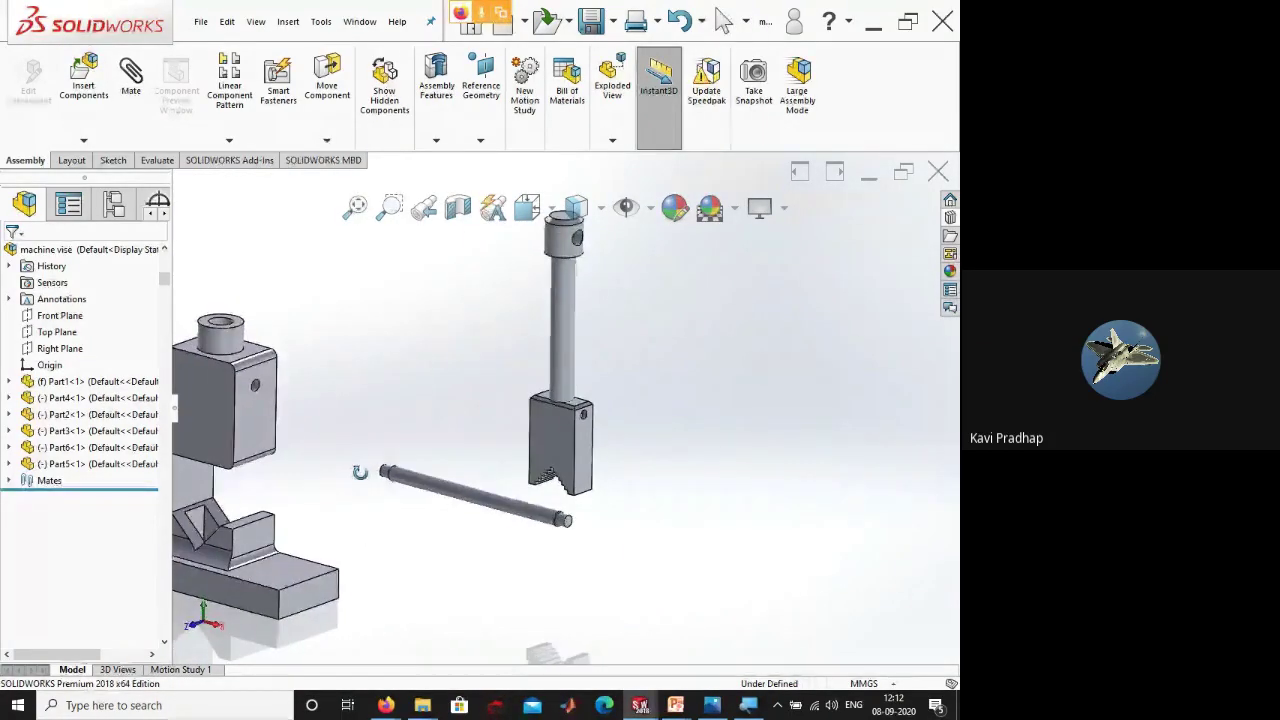
{"action": "left_click", "coordinate": [555, 377]}
{"action": "left_click", "coordinate": [583, 376]}
{"action": "left_click_drag", "start_coordinate": [560, 364], "coordinate": [335, 338]}
{"action": "scroll", "coordinate": [303, 489], "scroll_direction": "up", "scroll_amount": 3}
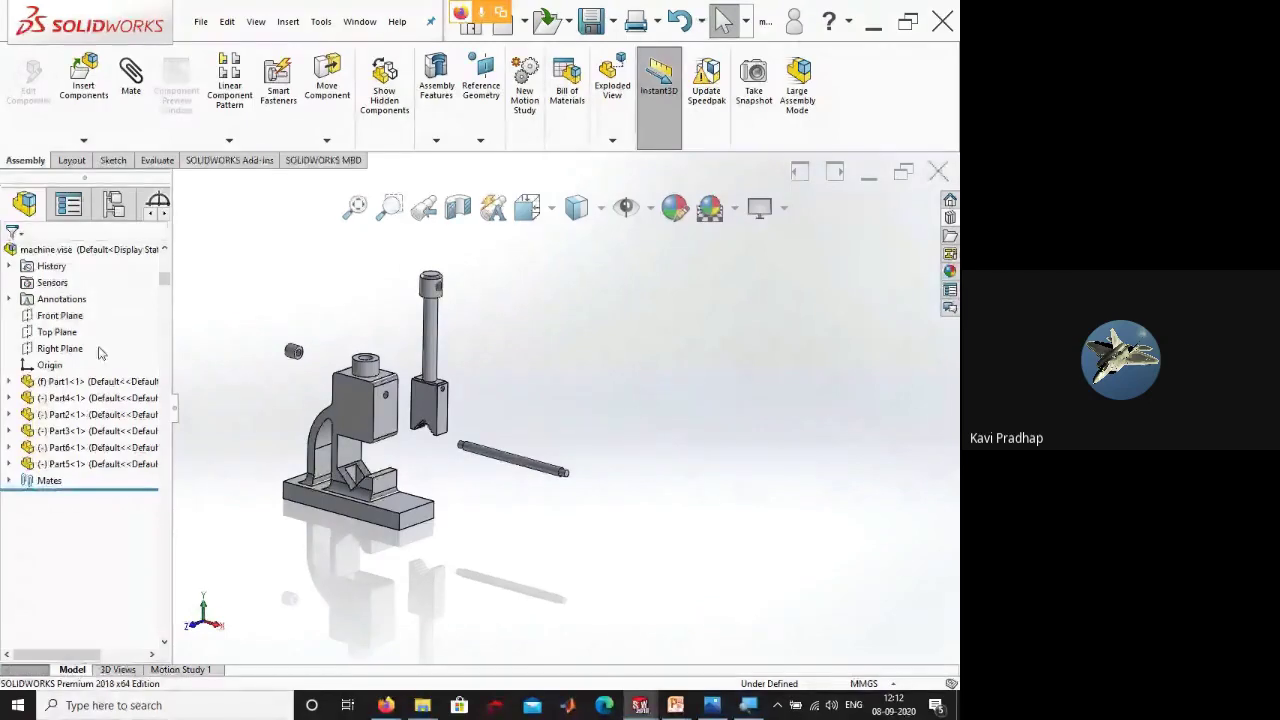
- Add a concentric mate between the spindle's 16 mm shaft and the bore in the vise frame's upper boss
{"action": "left_click", "coordinate": [131, 78]}
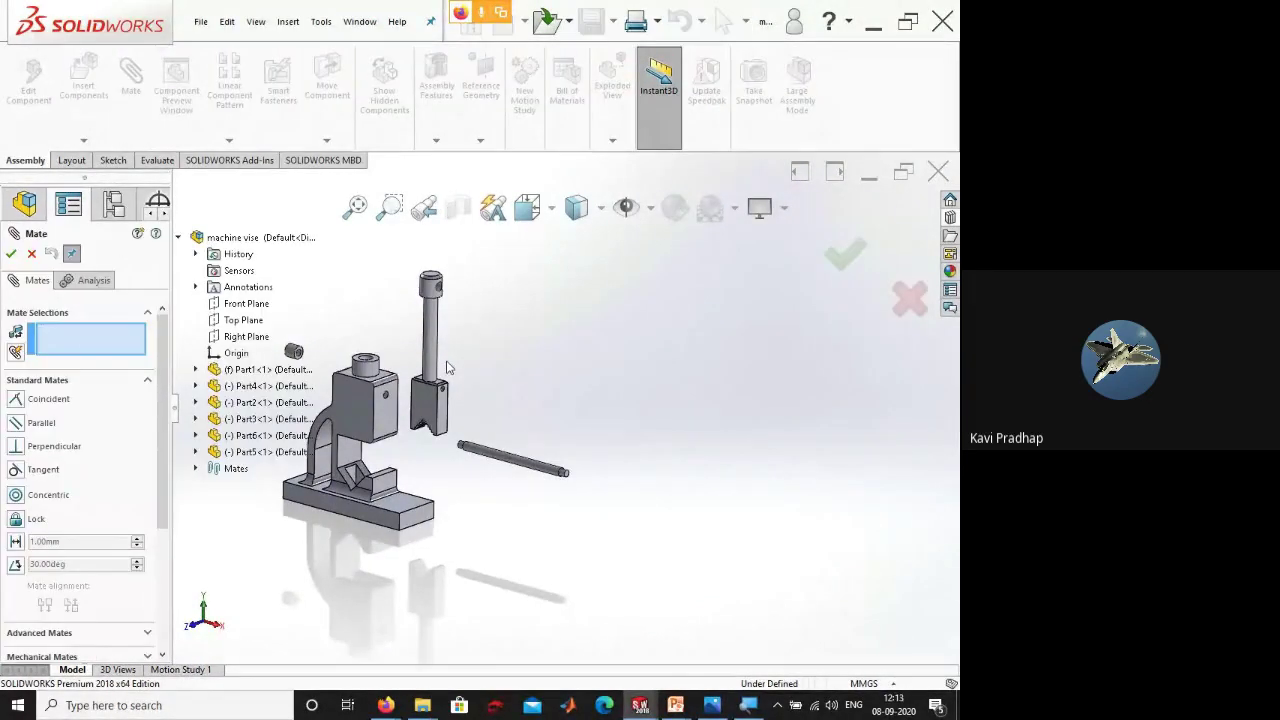
{"action": "scroll", "coordinate": [448, 368], "scroll_direction": "down", "scroll_amount": 6}
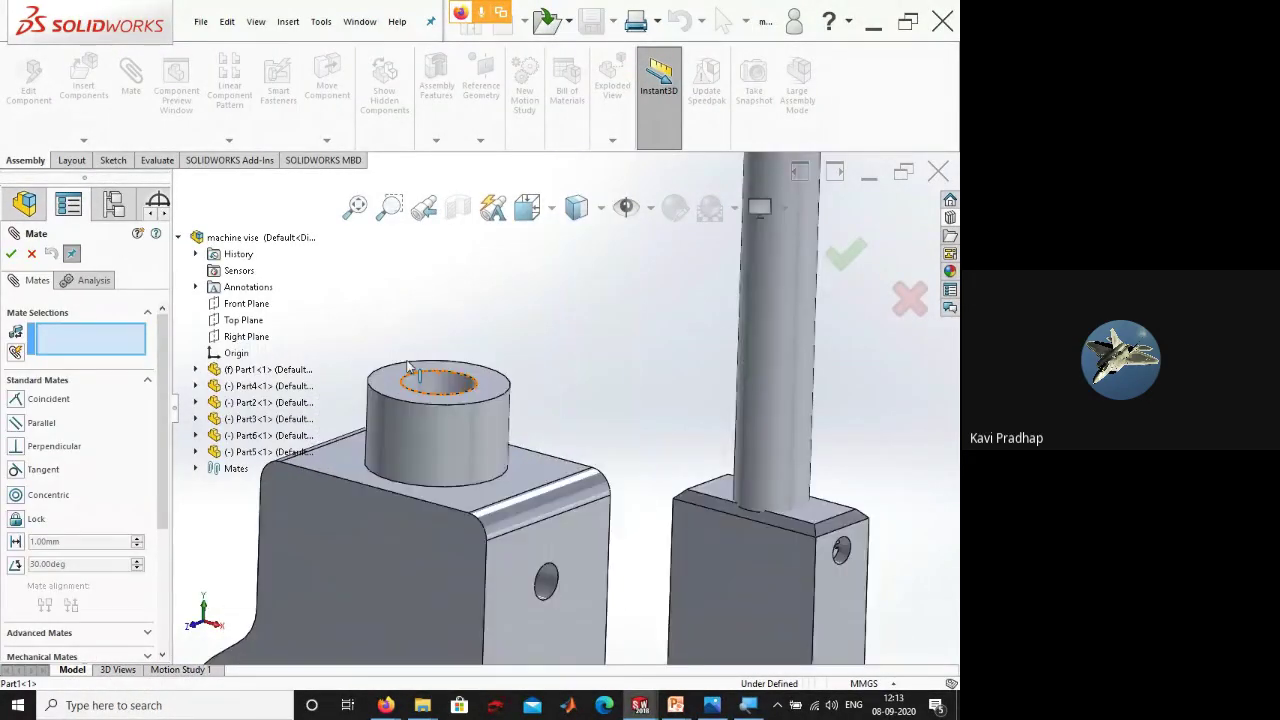
{"action": "scroll", "coordinate": [408, 366], "scroll_direction": "down", "scroll_amount": 1}
{"action": "left_click", "coordinate": [450, 397]}
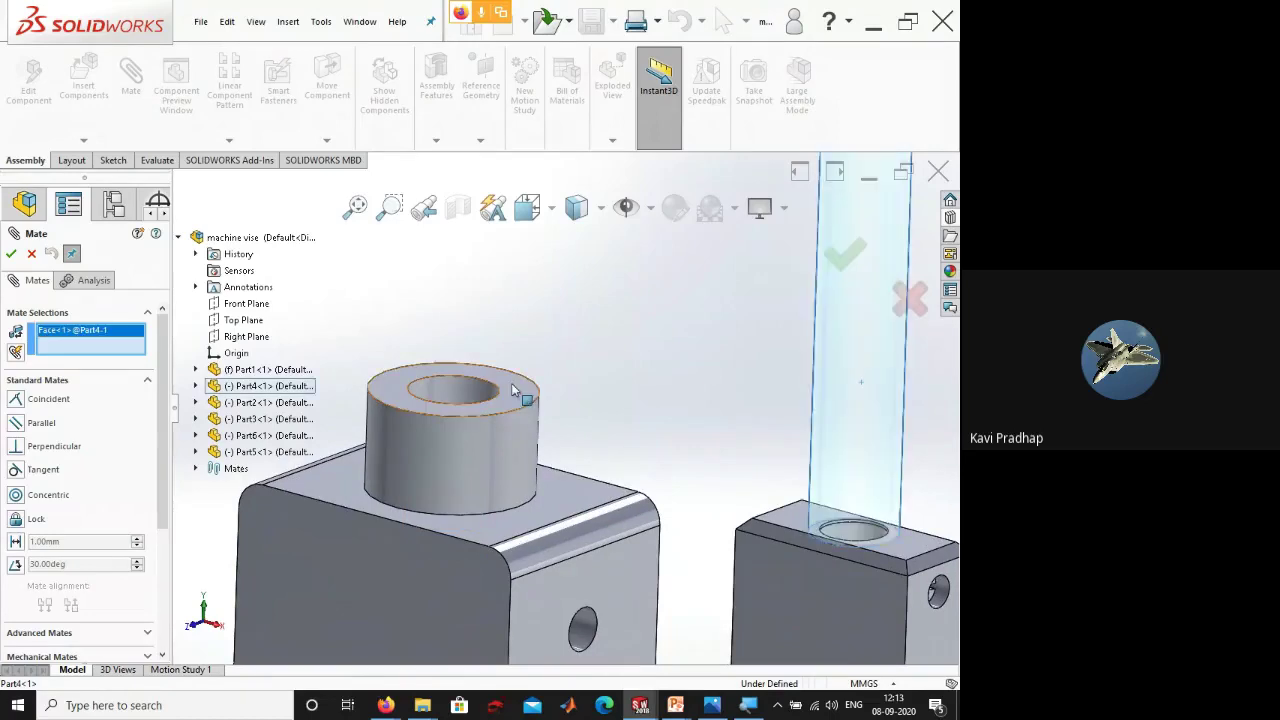
{"action": "left_click", "coordinate": [450, 397]}
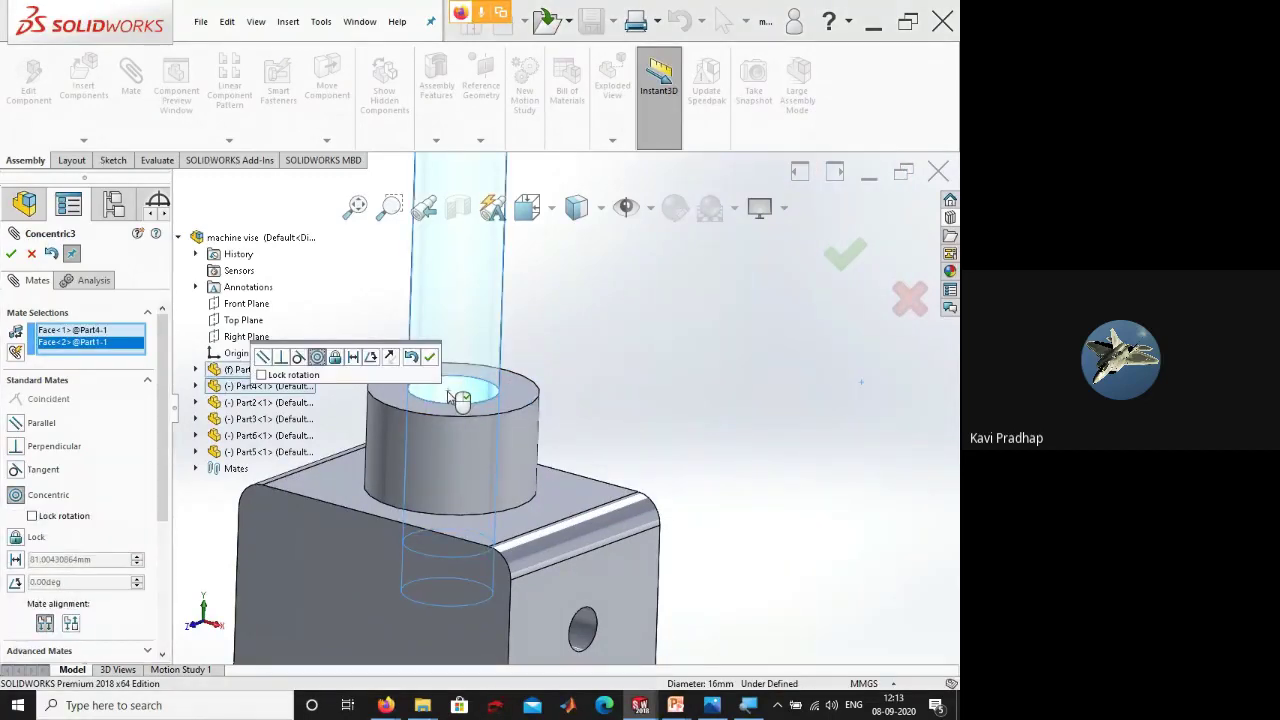
{"action": "left_click", "coordinate": [431, 359]}
{"action": "scroll", "coordinate": [677, 526], "scroll_direction": "up", "scroll_amount": 8}
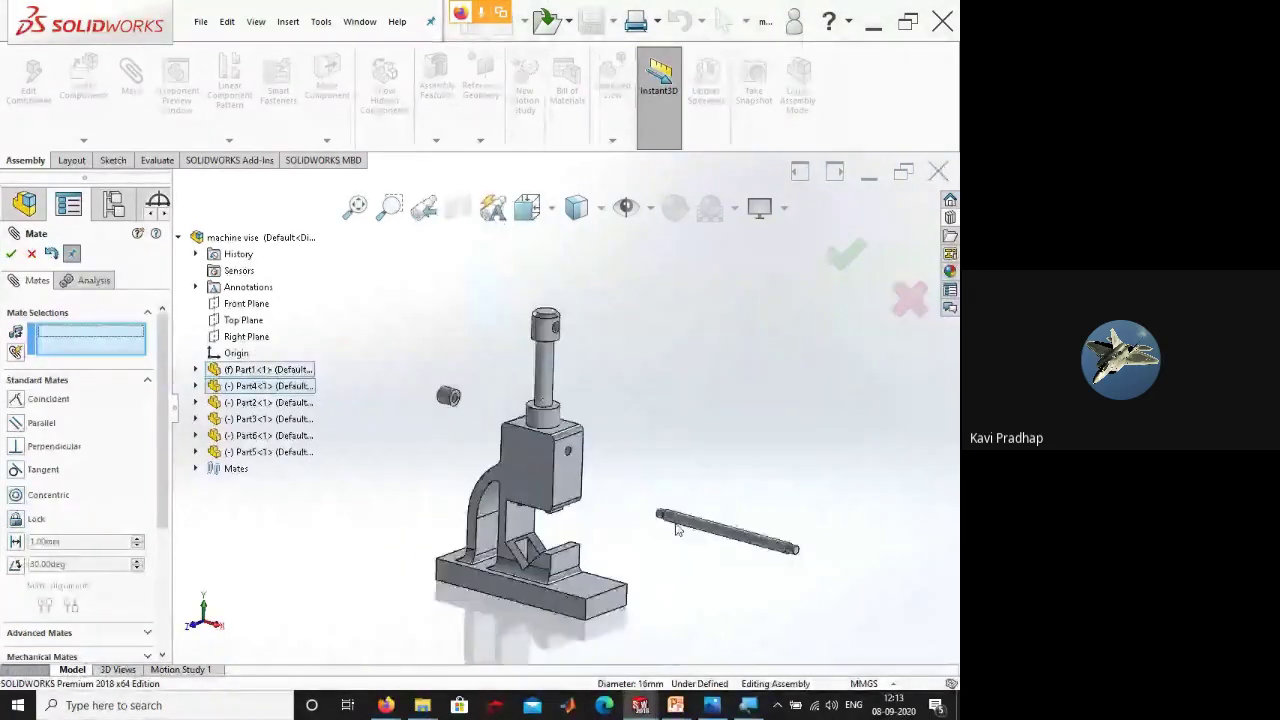
- Add a parallel mate between the jaw block's flat side face and the matching inner wall of the frame's rectangular guide opening
{"action": "middle_click_drag", "start_coordinate": [583, 572], "coordinate": [634, 450]}
{"action": "scroll", "coordinate": [565, 537], "scroll_direction": "down", "scroll_amount": 10}
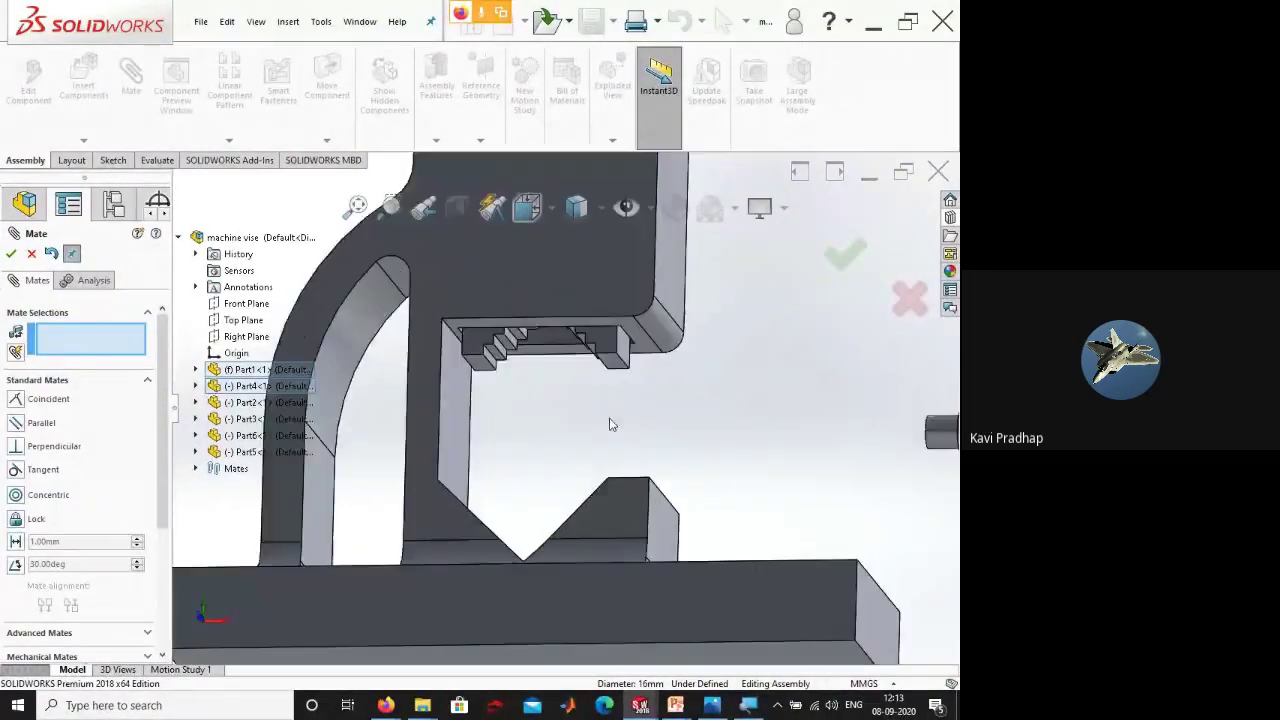
{"action": "middle_click_drag", "start_coordinate": [622, 366], "coordinate": [505, 331]}
{"action": "left_click", "coordinate": [505, 331]}
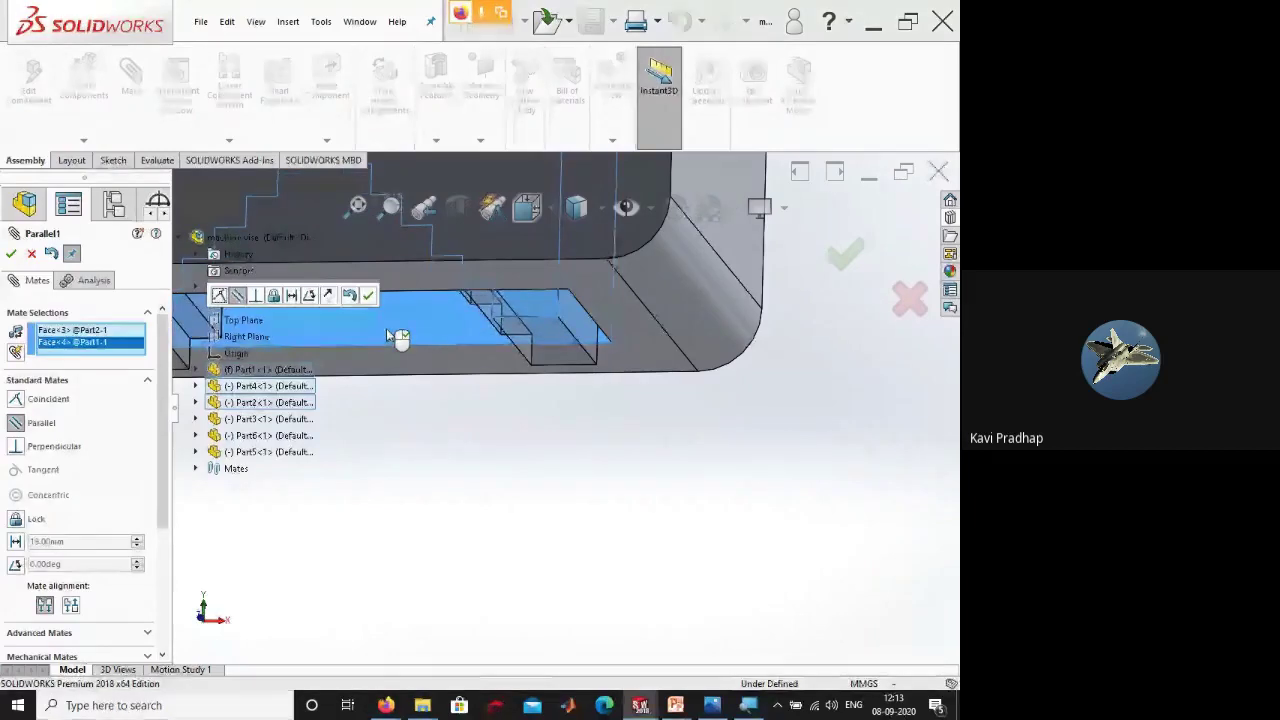
{"action": "left_click", "coordinate": [368, 298]}
{"action": "scroll", "coordinate": [487, 450], "scroll_direction": "up", "scroll_amount": 4}
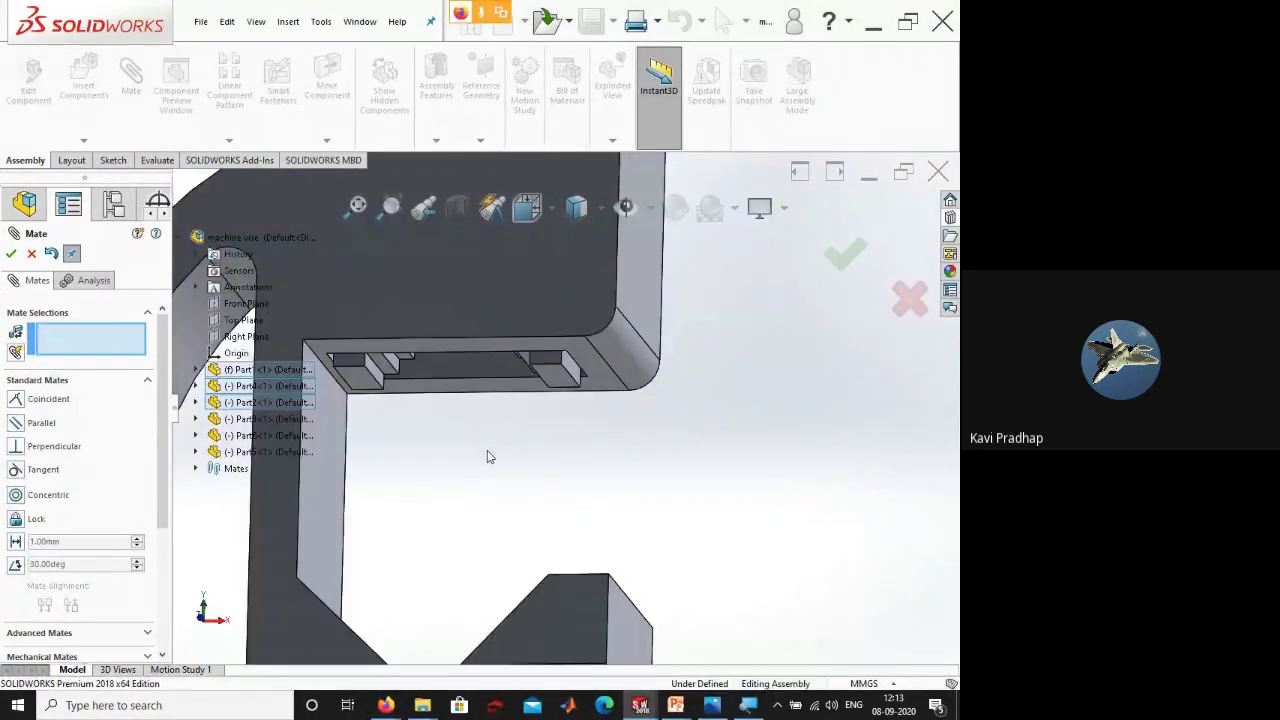
{"action": "scroll", "coordinate": [487, 457], "scroll_direction": "up", "scroll_amount": 5}
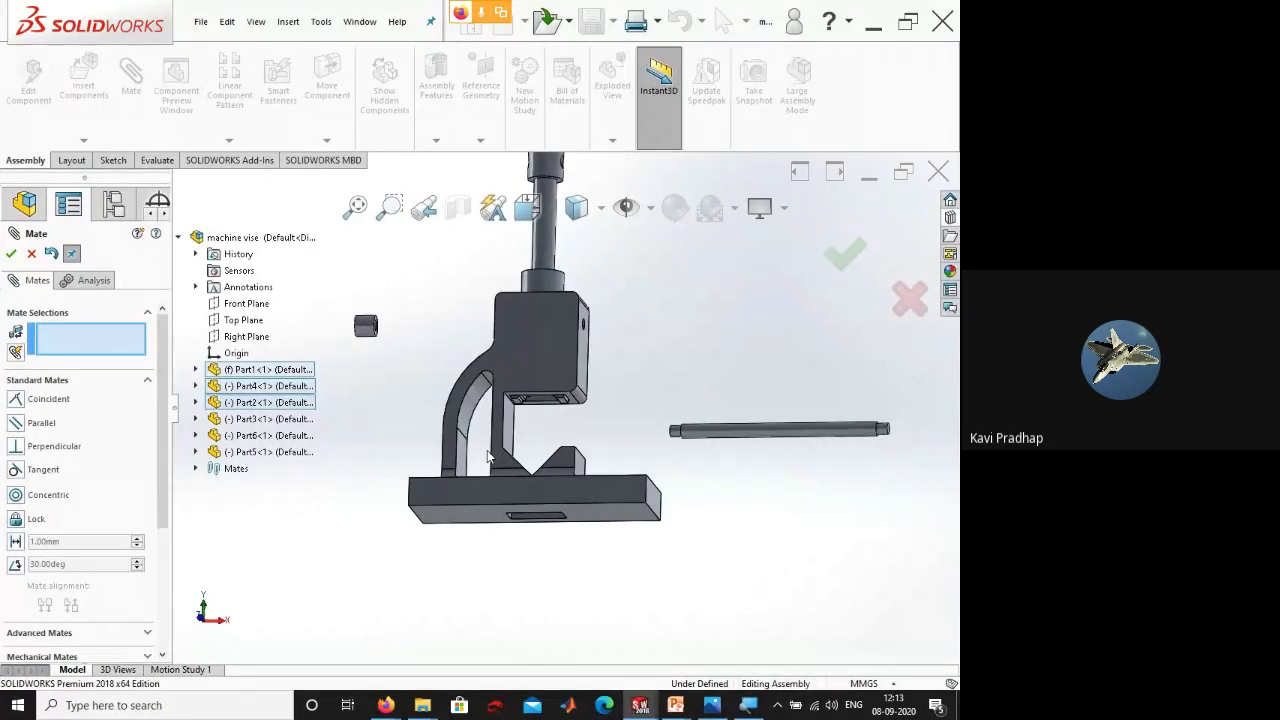
- Bring the handle bar next to the spindle head and mate its 10 mm cylindrical face concentric with the head's cross hole
{"action": "middle_click_drag", "start_coordinate": [565, 320], "coordinate": [718, 476]}
{"action": "scroll", "coordinate": [718, 476], "scroll_direction": "up", "scroll_amount": 3}
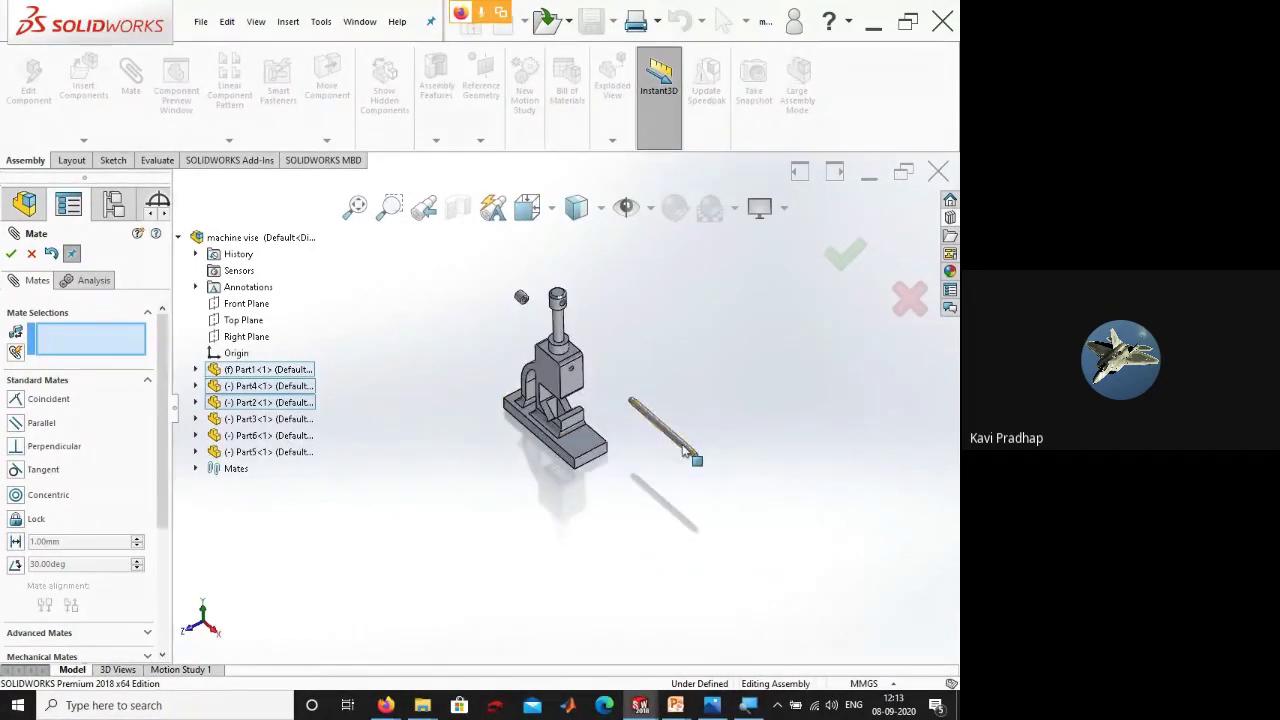
{"action": "left_click_drag", "start_coordinate": [696, 452], "coordinate": [576, 327]}
{"action": "scroll", "coordinate": [576, 327], "scroll_direction": "down", "scroll_amount": 5}
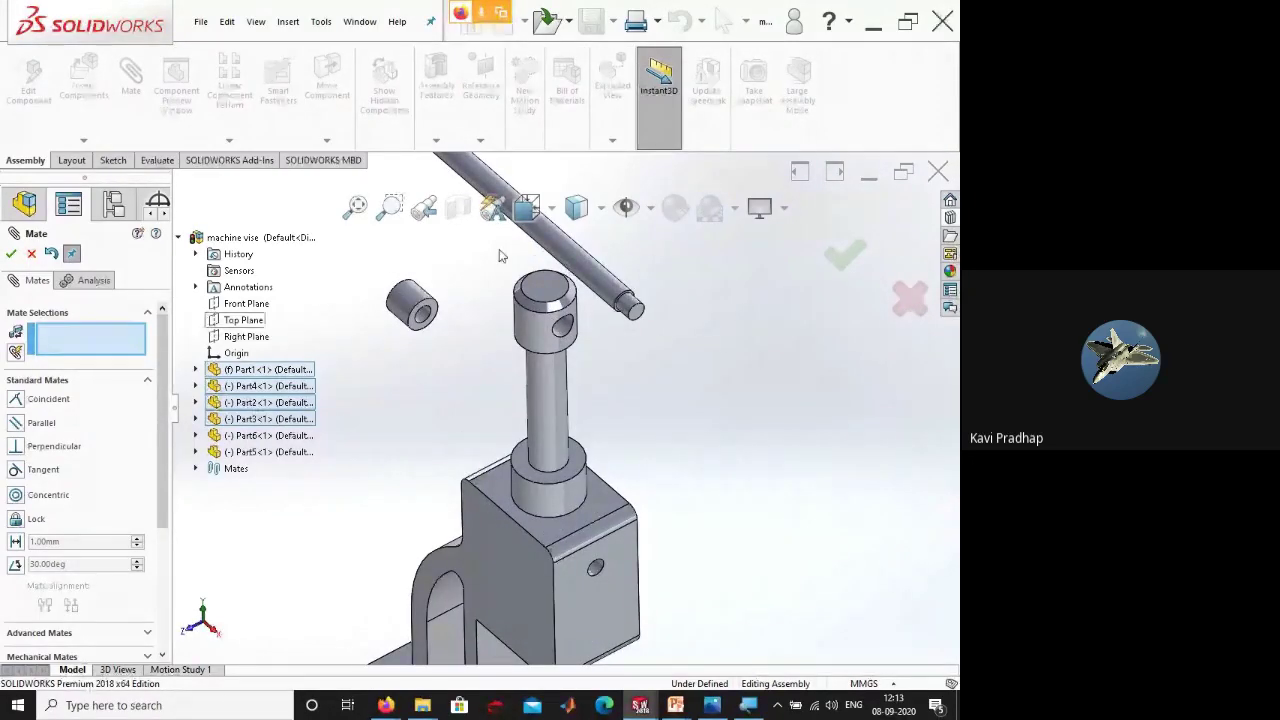
{"action": "left_click", "coordinate": [574, 246]}
{"action": "scroll", "coordinate": [600, 373], "scroll_direction": "down", "scroll_amount": 3}
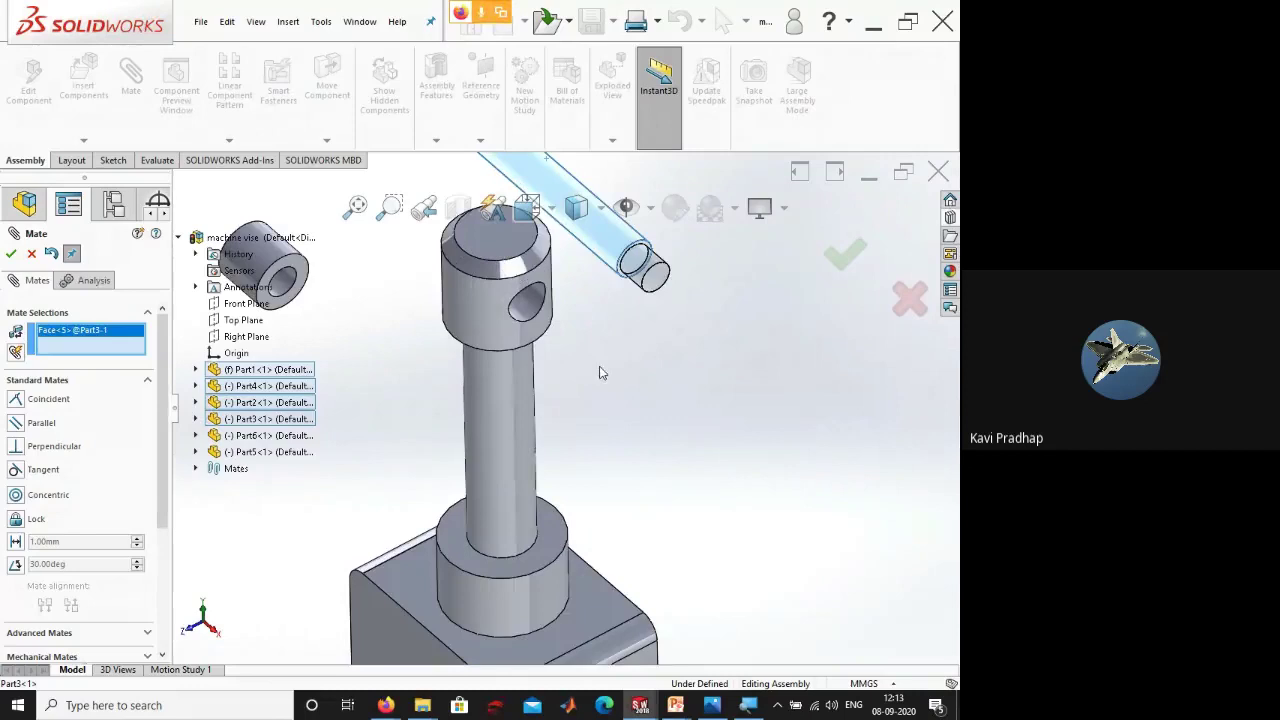
{"action": "left_click", "coordinate": [527, 305]}
{"action": "scroll", "coordinate": [548, 395], "scroll_direction": "up", "scroll_amount": 3}
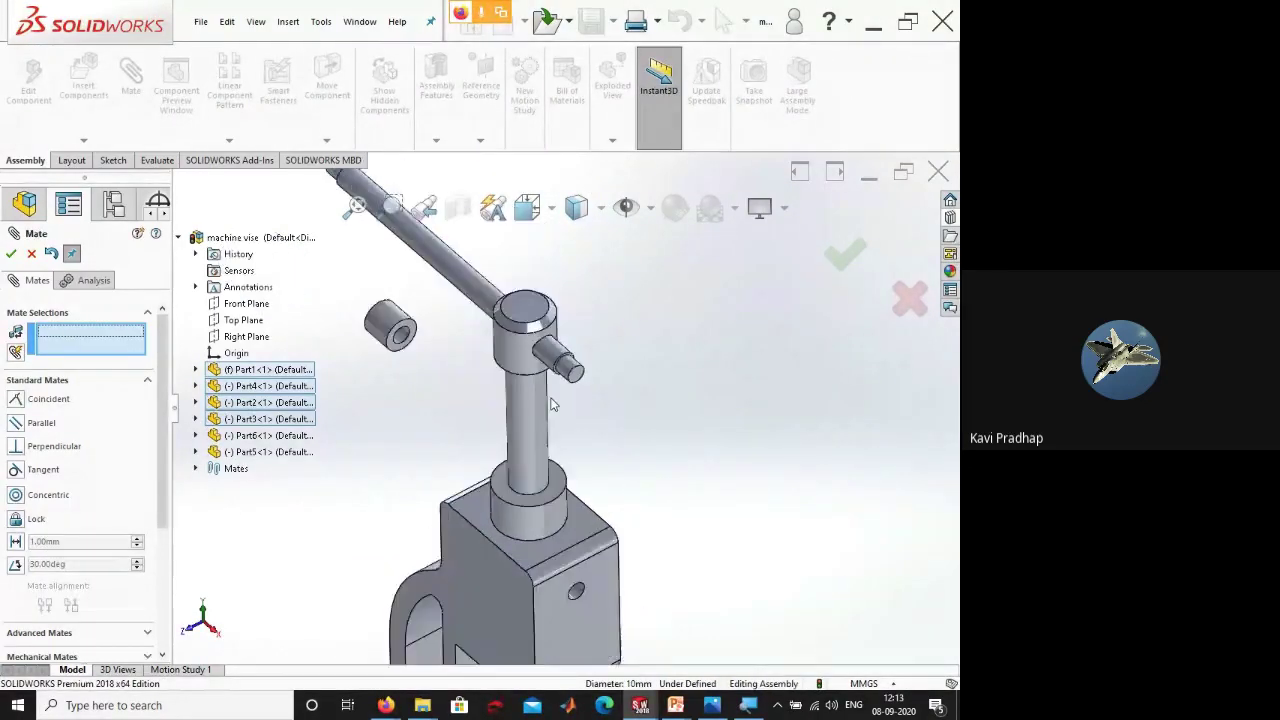
- Slide the handle bar through the spindle head until it is roughly centered, and show the assembly in isometric view
{"action": "middle_click_drag", "start_coordinate": [551, 402], "coordinate": [518, 345]}
{"action": "left_click_drag", "start_coordinate": [514, 319], "coordinate": [668, 455]}
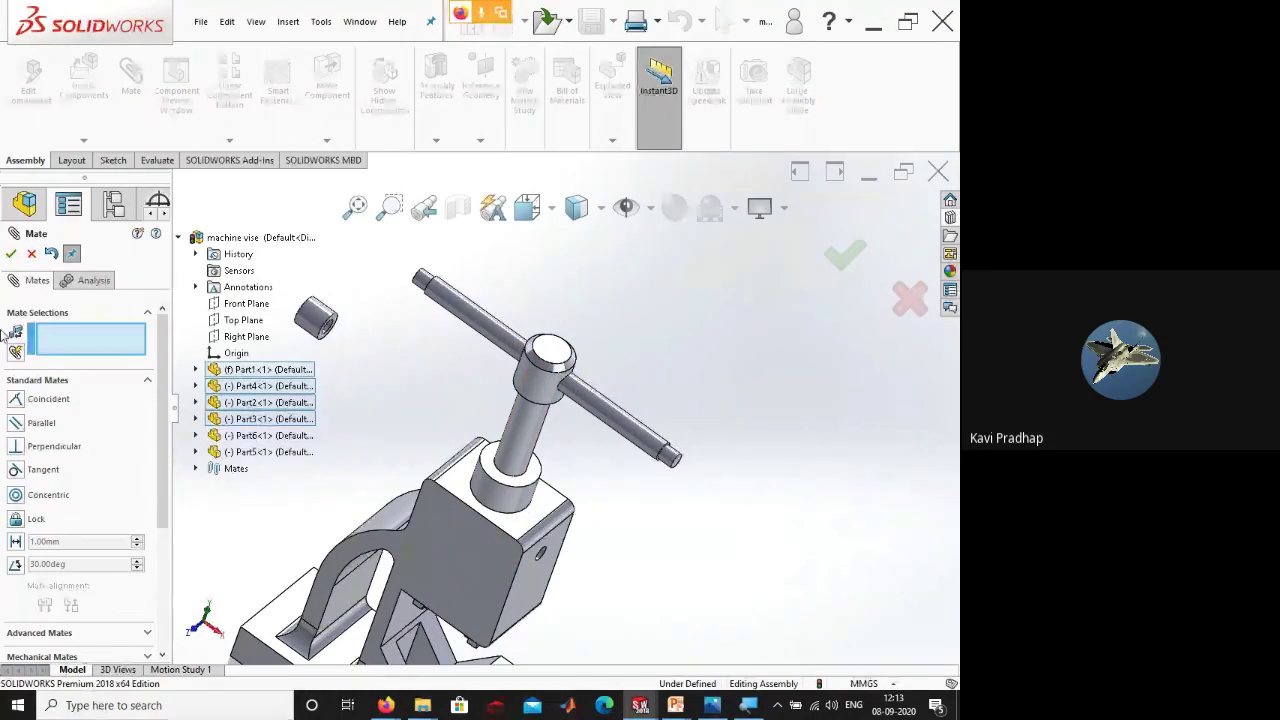
{"action": "scroll", "coordinate": [513, 410], "scroll_direction": "up", "scroll_amount": 3}
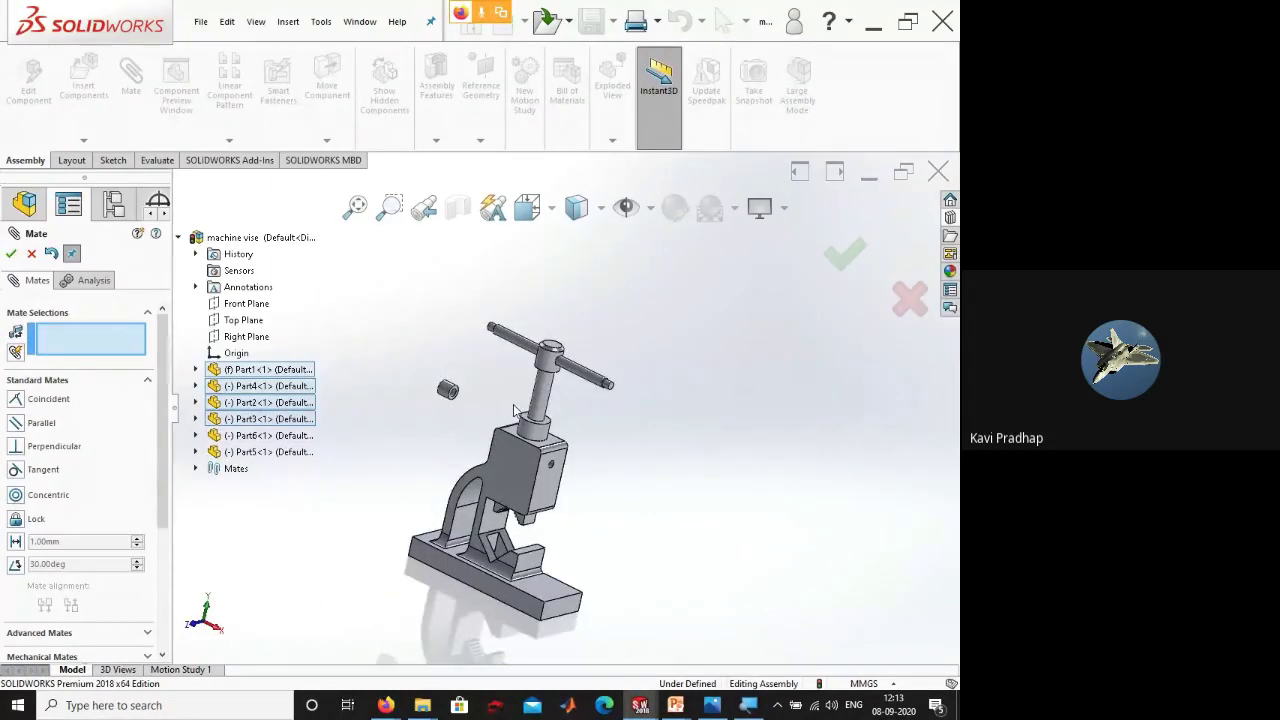
{"action": "key", "text": "ctrl+7"}
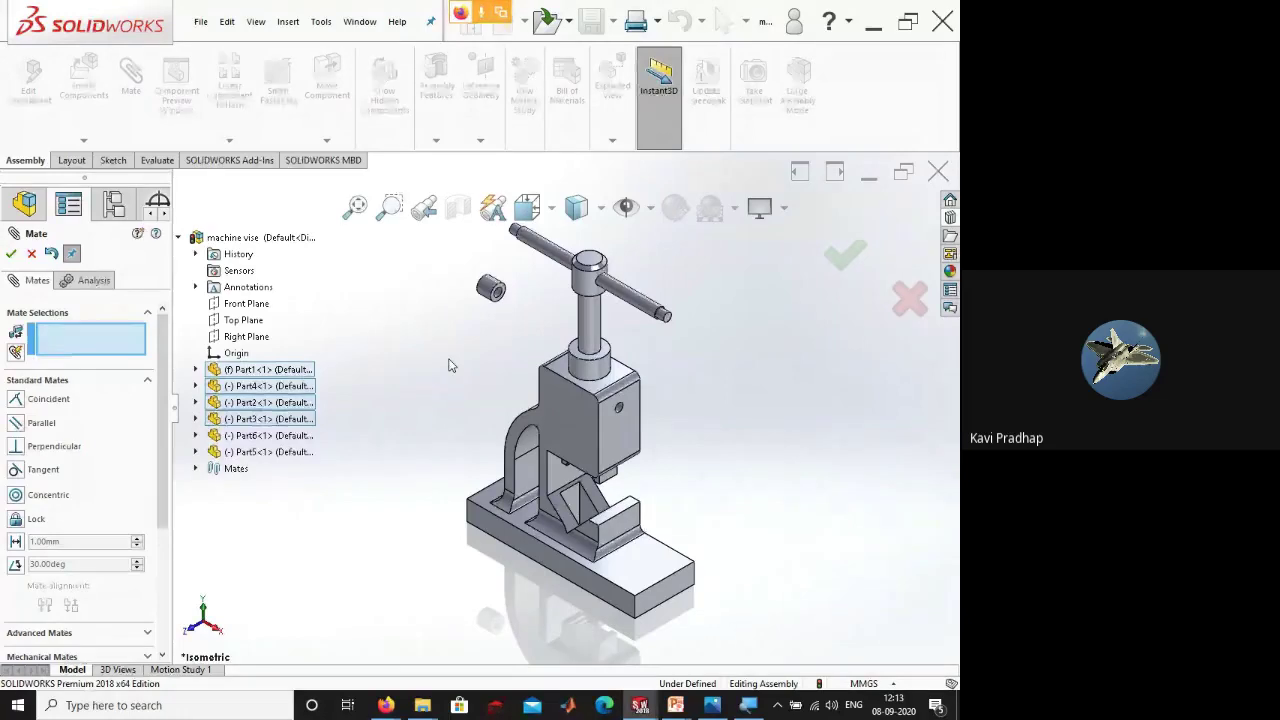
{"action": "left_click", "coordinate": [197, 436]}
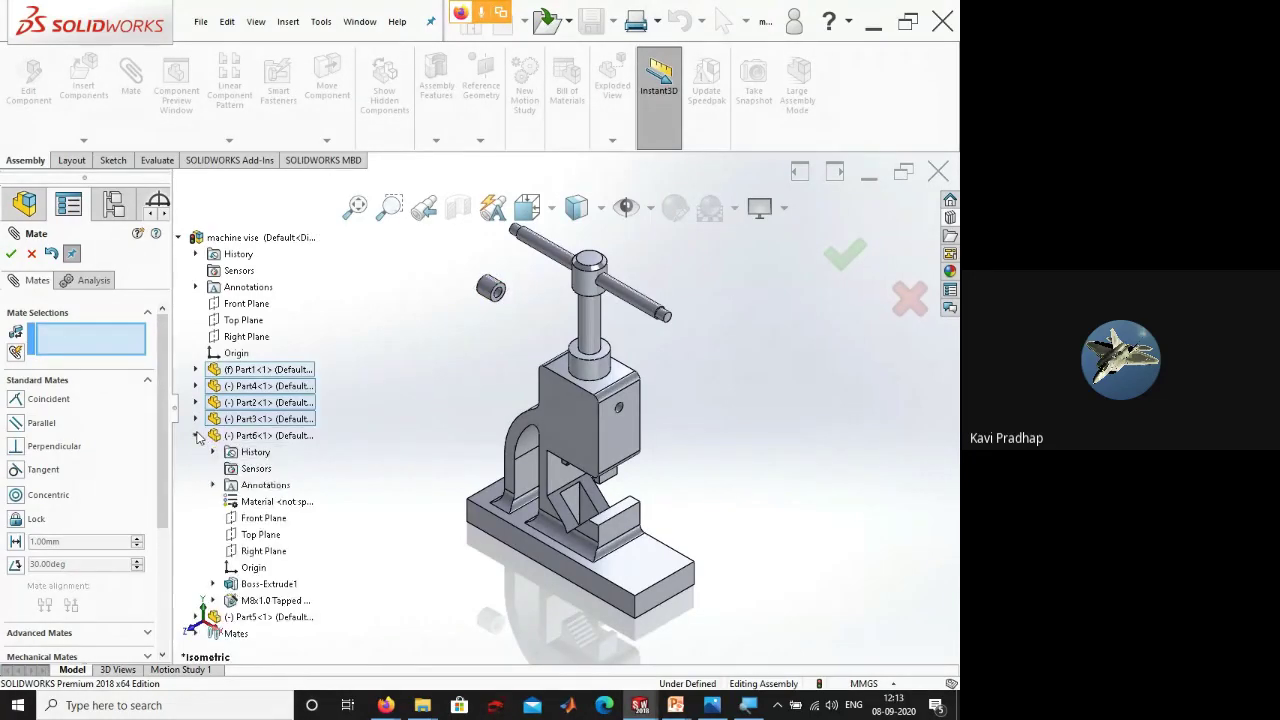
{"action": "left_click", "coordinate": [263, 518]}
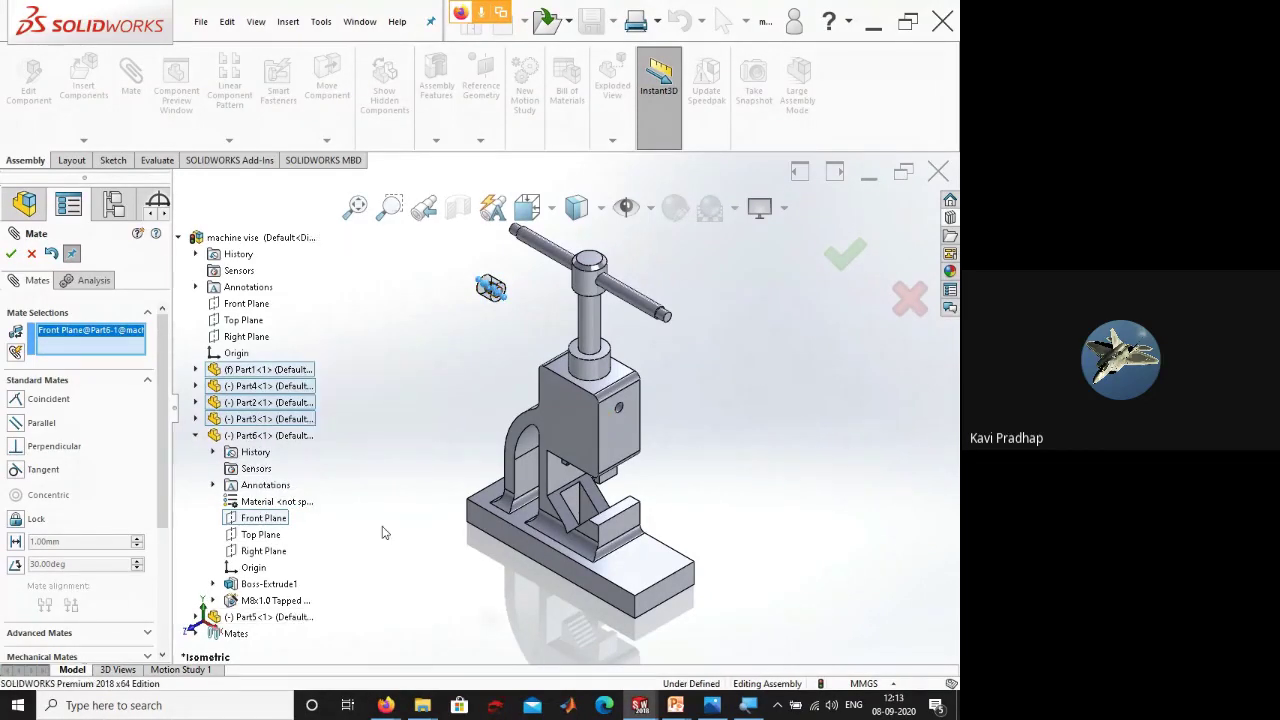
{"action": "left_click", "coordinate": [545, 252]}
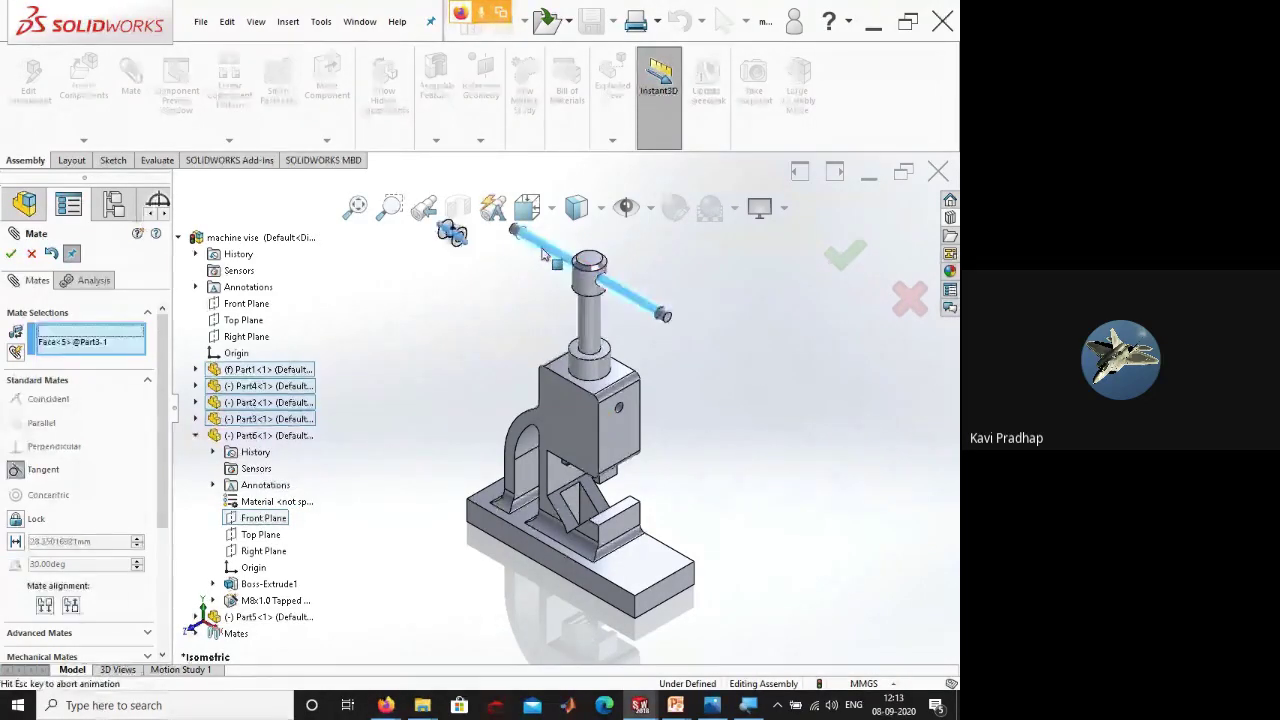
{"action": "left_click", "coordinate": [32, 254]}
{"action": "left_click", "coordinate": [31, 255]}
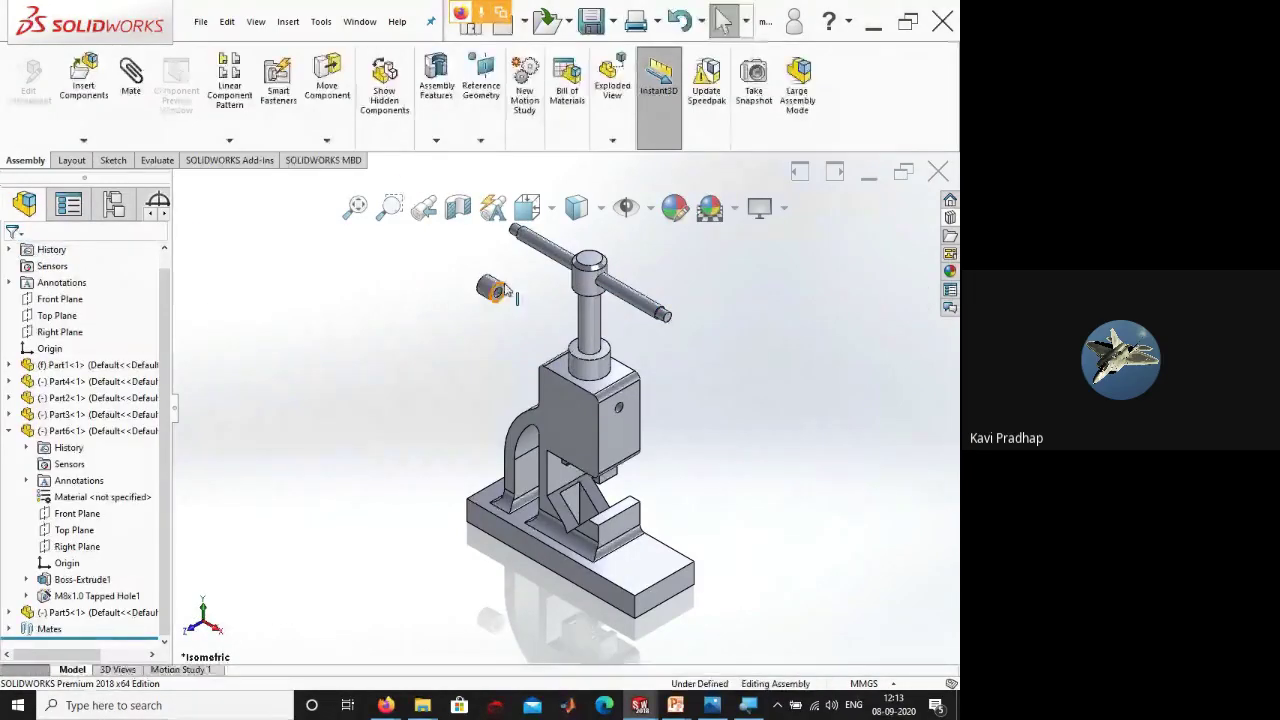
- Compare the handle bar's Front, Top and Right planes with the assembly's Right Plane to examine how the bar is centered
{"action": "left_click", "coordinate": [565, 258]}
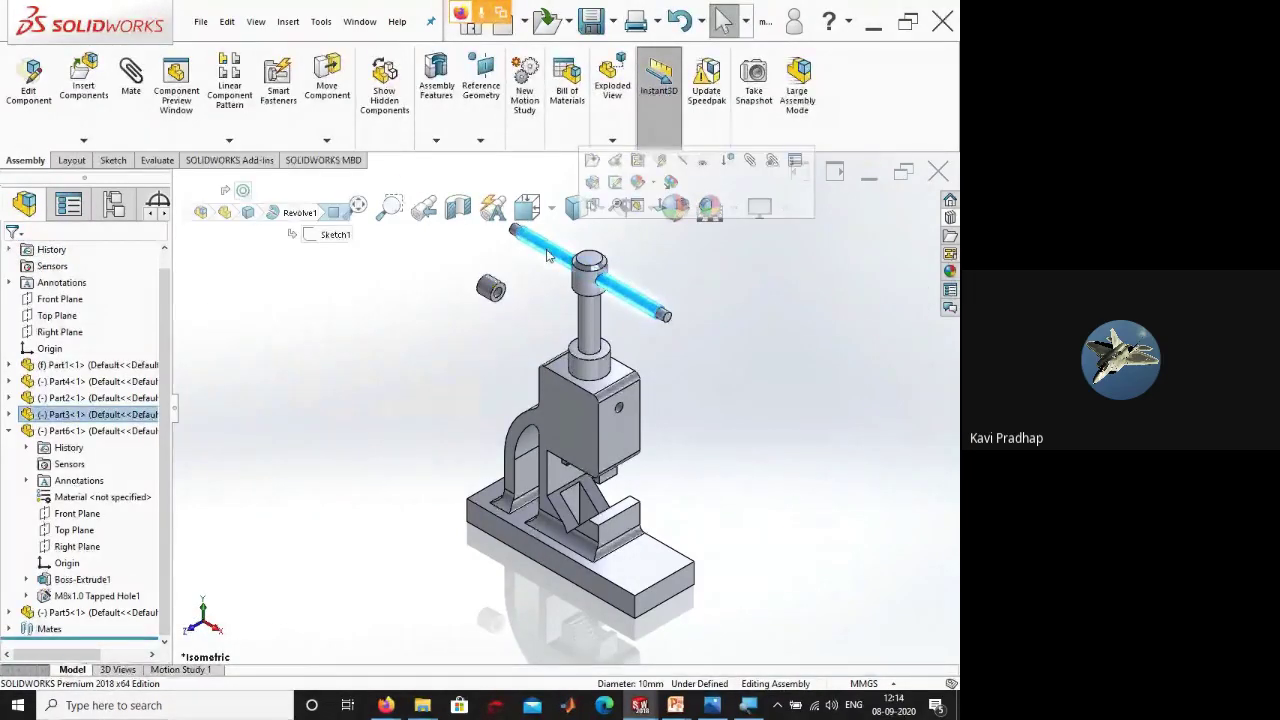
{"action": "left_click", "coordinate": [80, 514]}
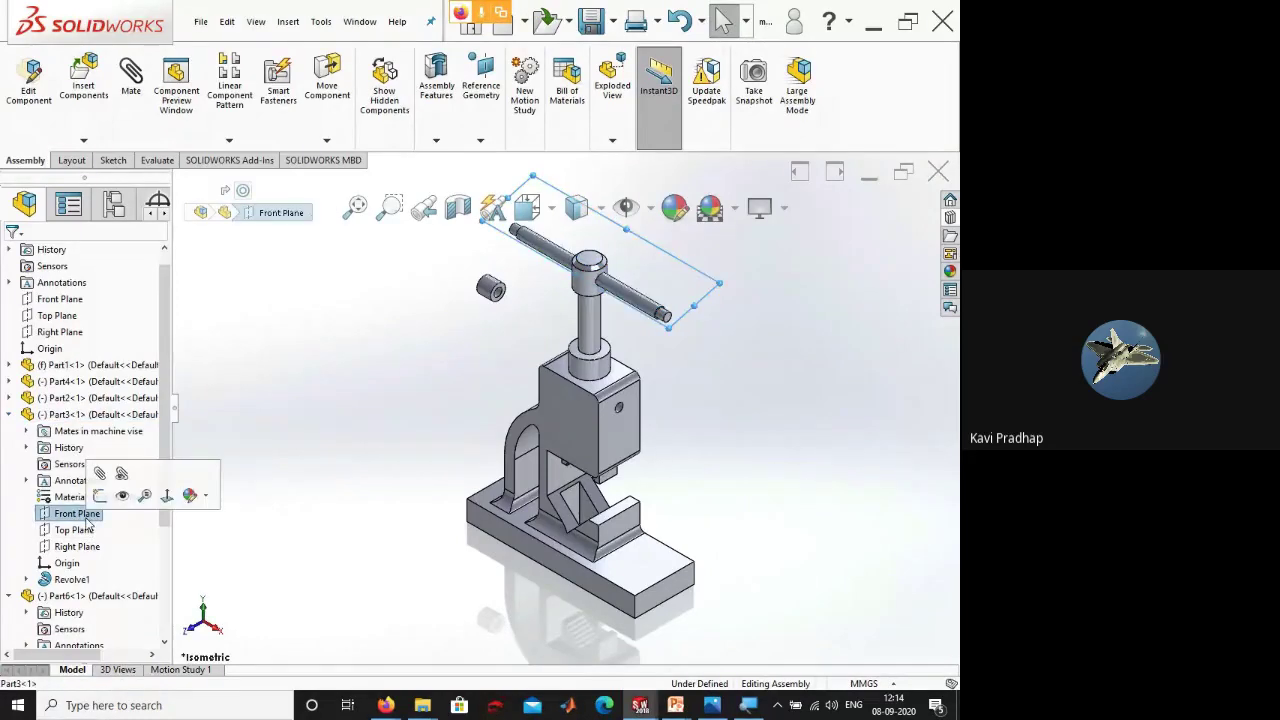
{"action": "left_click", "coordinate": [80, 530]}
{"action": "left_click", "coordinate": [78, 546]}
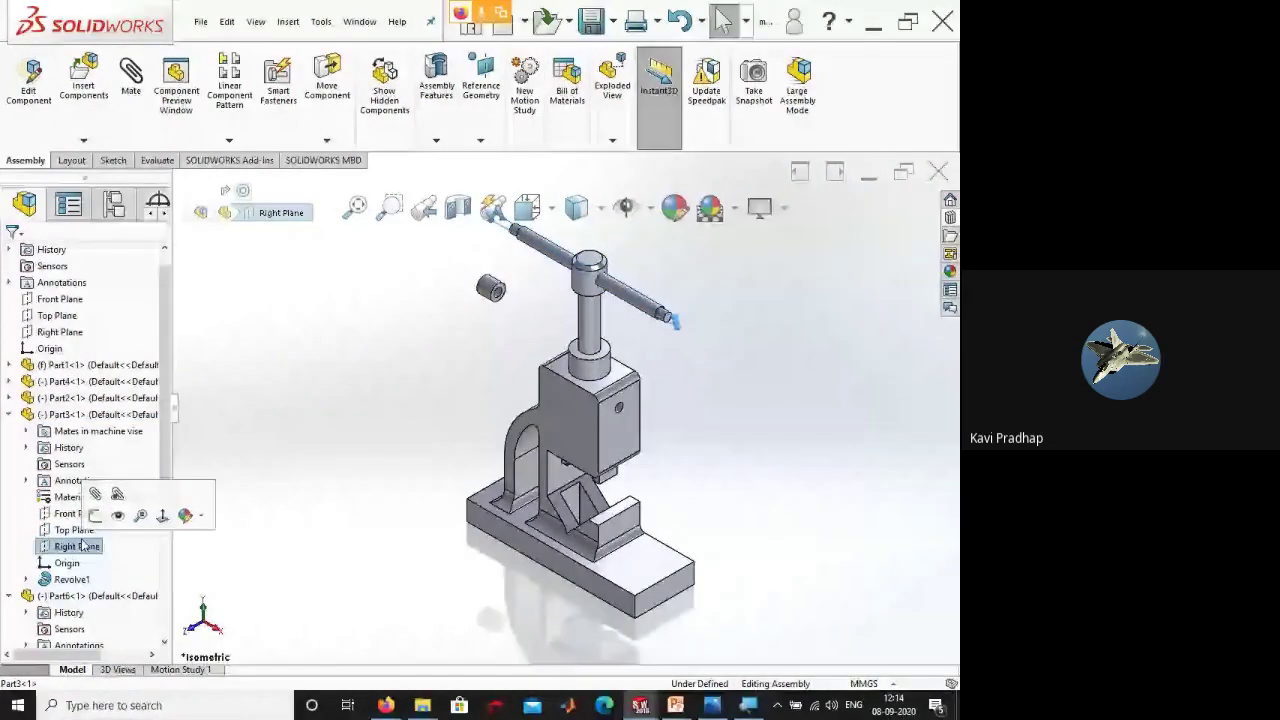
{"action": "left_click", "coordinate": [66, 531]}
{"action": "middle_click_drag", "start_coordinate": [525, 546], "coordinate": [590, 548]}
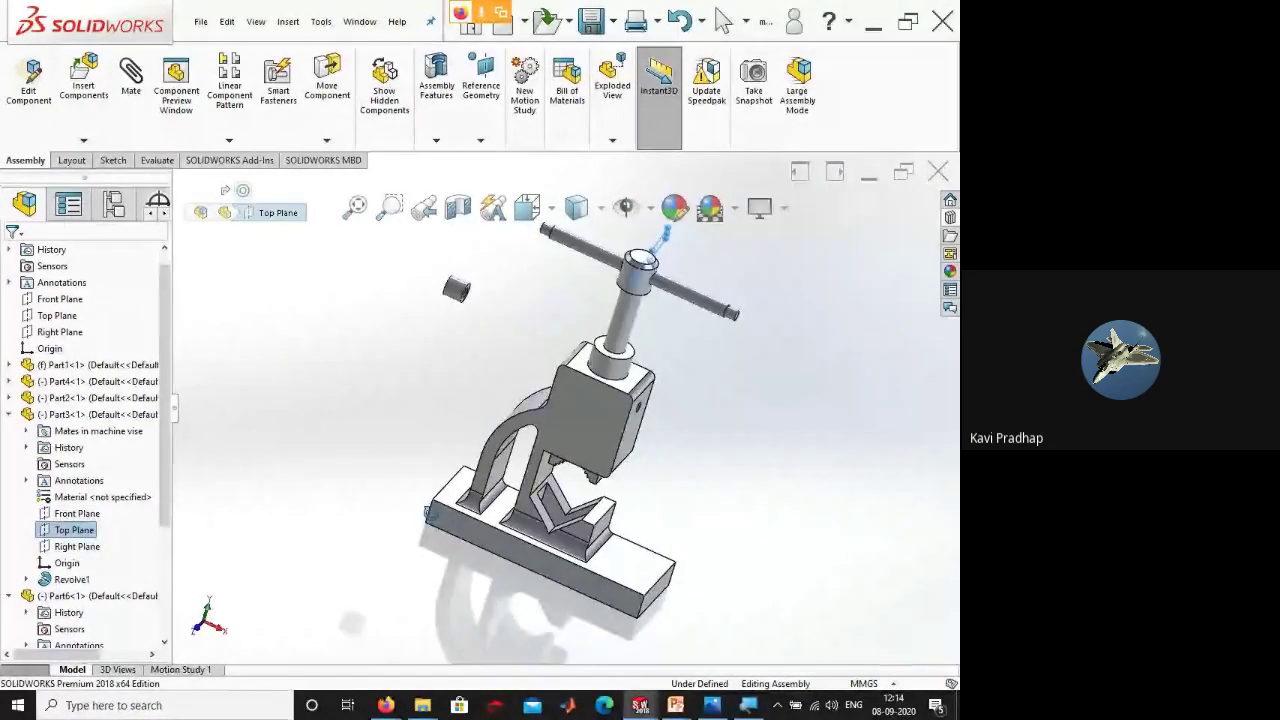
{"action": "left_click", "coordinate": [66, 333]}
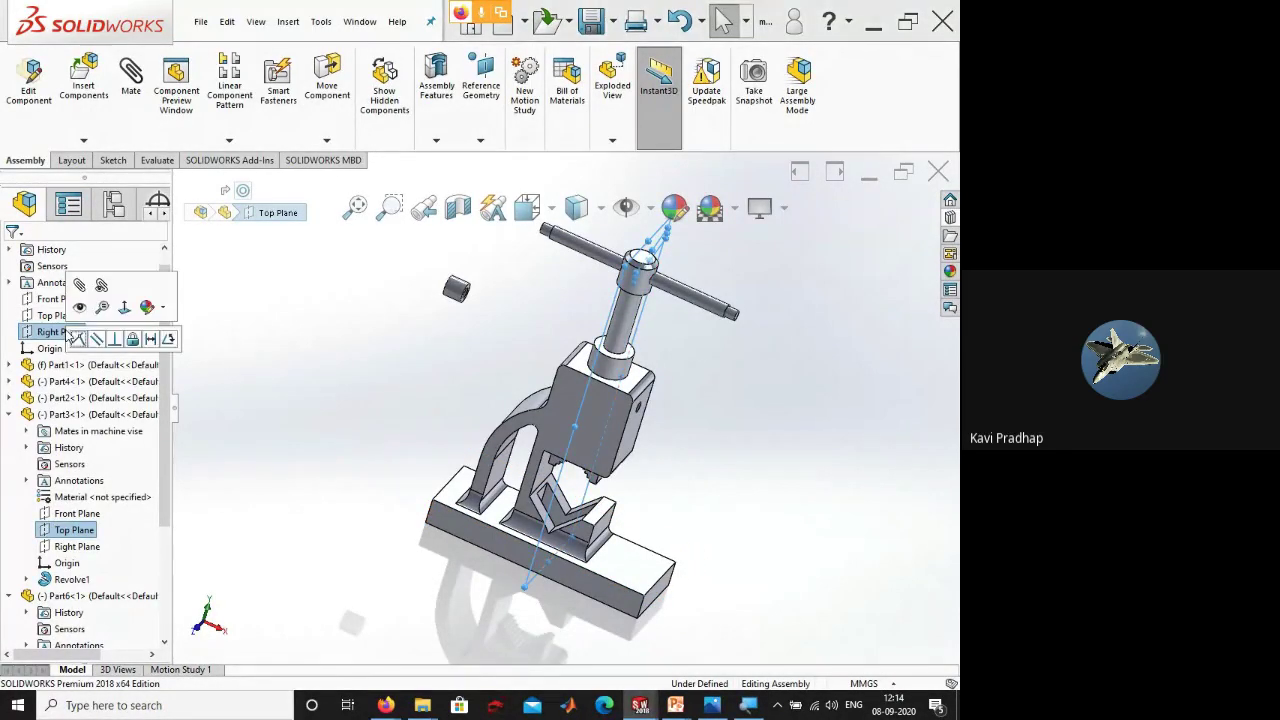
{"action": "left_click", "coordinate": [270, 419]}
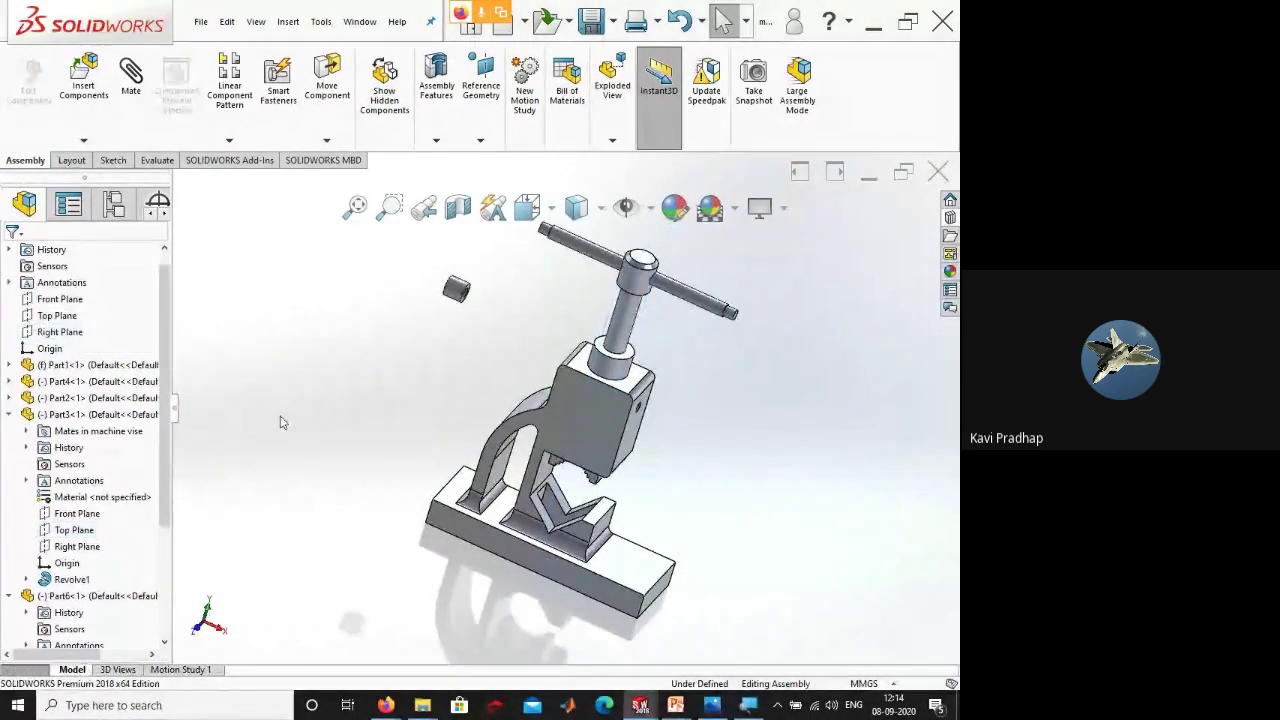
{"action": "mouse_move", "coordinate": [693, 376]}
{"action": "middle_mouse_down"}
{"action": "mouse_move", "coordinate": [629, 376]}
{"action": "mouse_move", "coordinate": [652, 393]}
{"action": "mouse_move", "coordinate": [692, 376]}
{"action": "middle_mouse_up"}
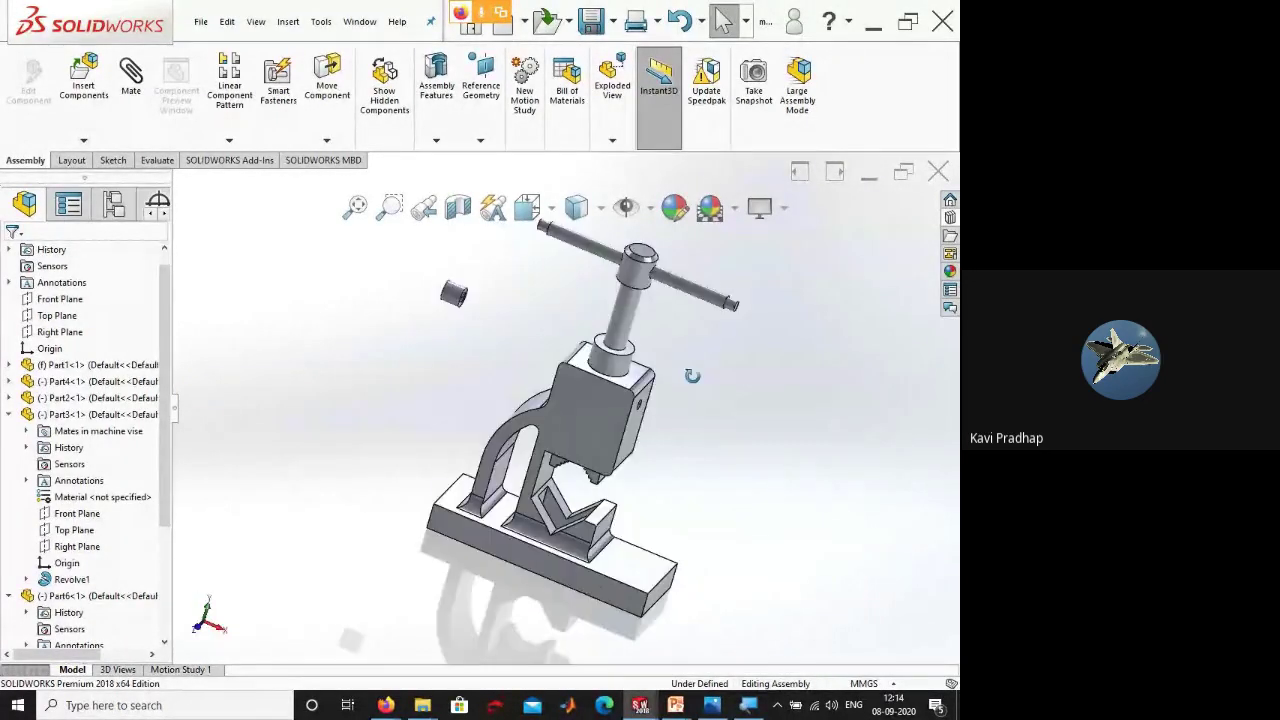
- Add a concentric mate between the end cap's hole and the 8 mm reduced end of the handle bar
{"action": "scroll", "coordinate": [543, 435], "scroll_direction": "down", "scroll_amount": 6}
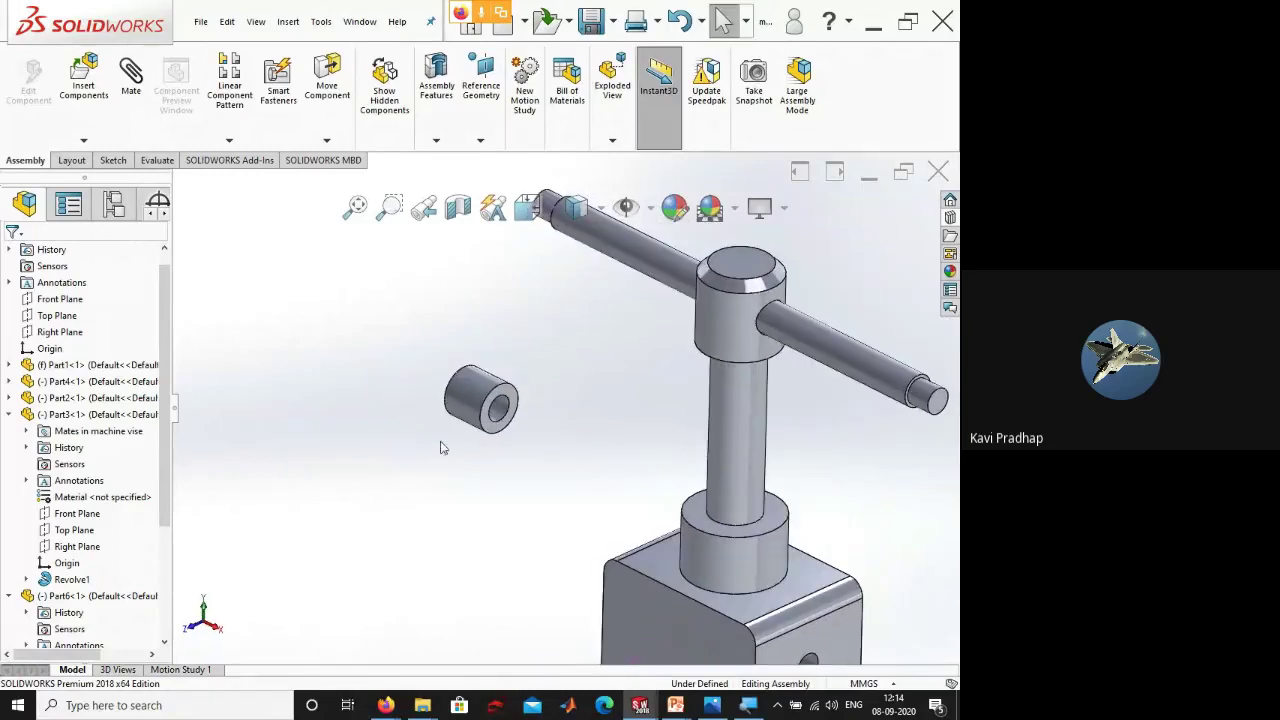
{"action": "scroll", "coordinate": [562, 408], "scroll_direction": "up", "scroll_amount": 3}
{"action": "left_click", "coordinate": [131, 80]}
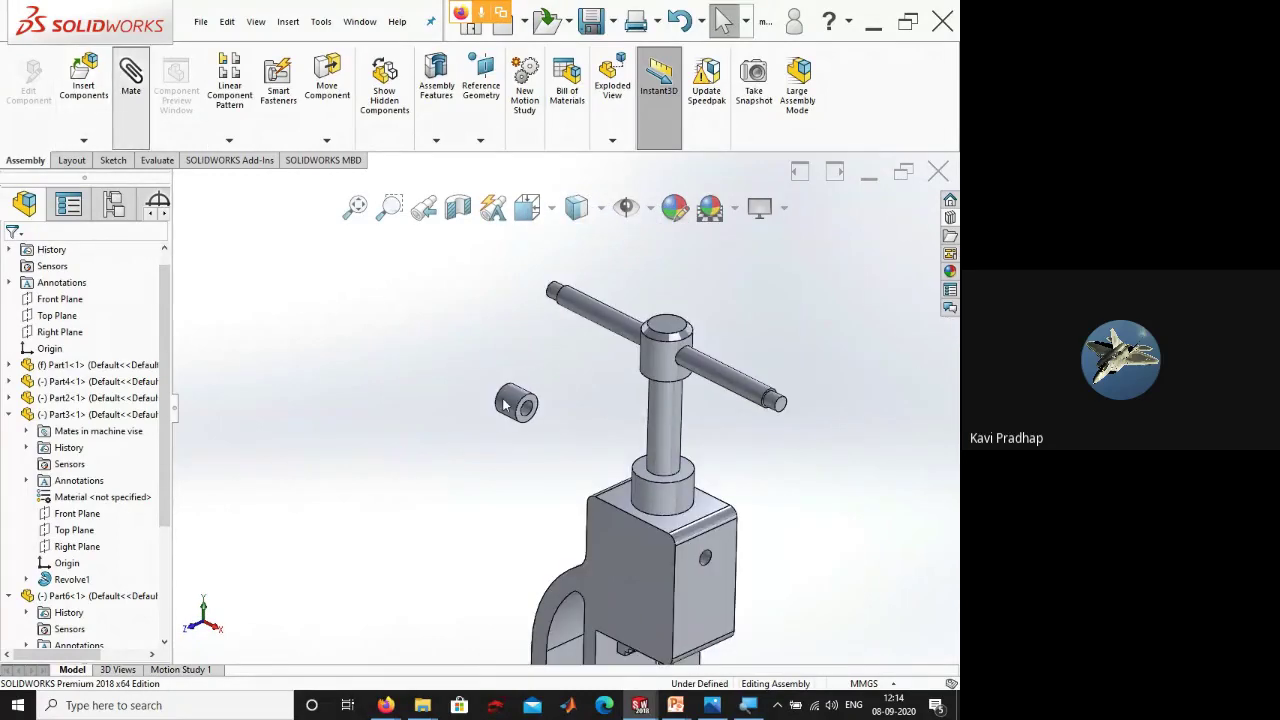
{"action": "scroll", "coordinate": [560, 408], "scroll_direction": "down", "scroll_amount": 5}
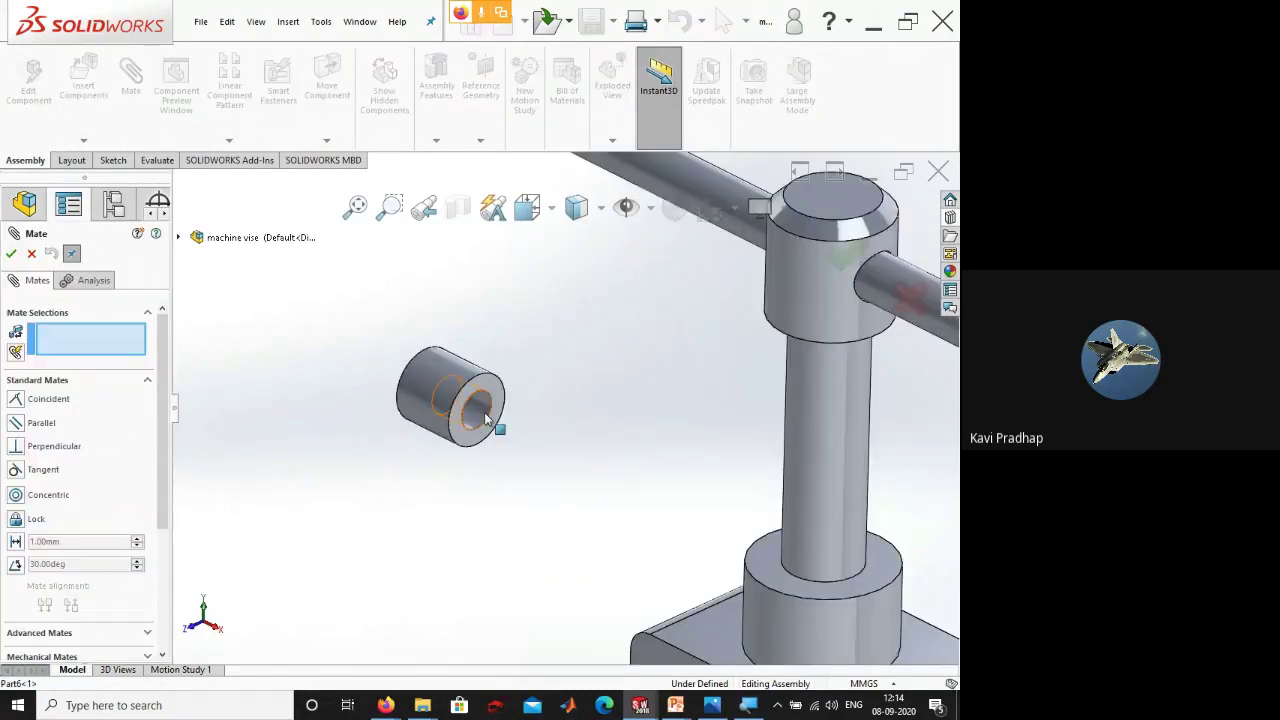
{"action": "left_click", "coordinate": [485, 412]}
{"action": "scroll", "coordinate": [485, 412], "scroll_direction": "up", "scroll_amount": 3}
{"action": "scroll", "coordinate": [540, 300], "scroll_direction": "down", "scroll_amount": 4}
{"action": "left_click", "coordinate": [572, 318]}
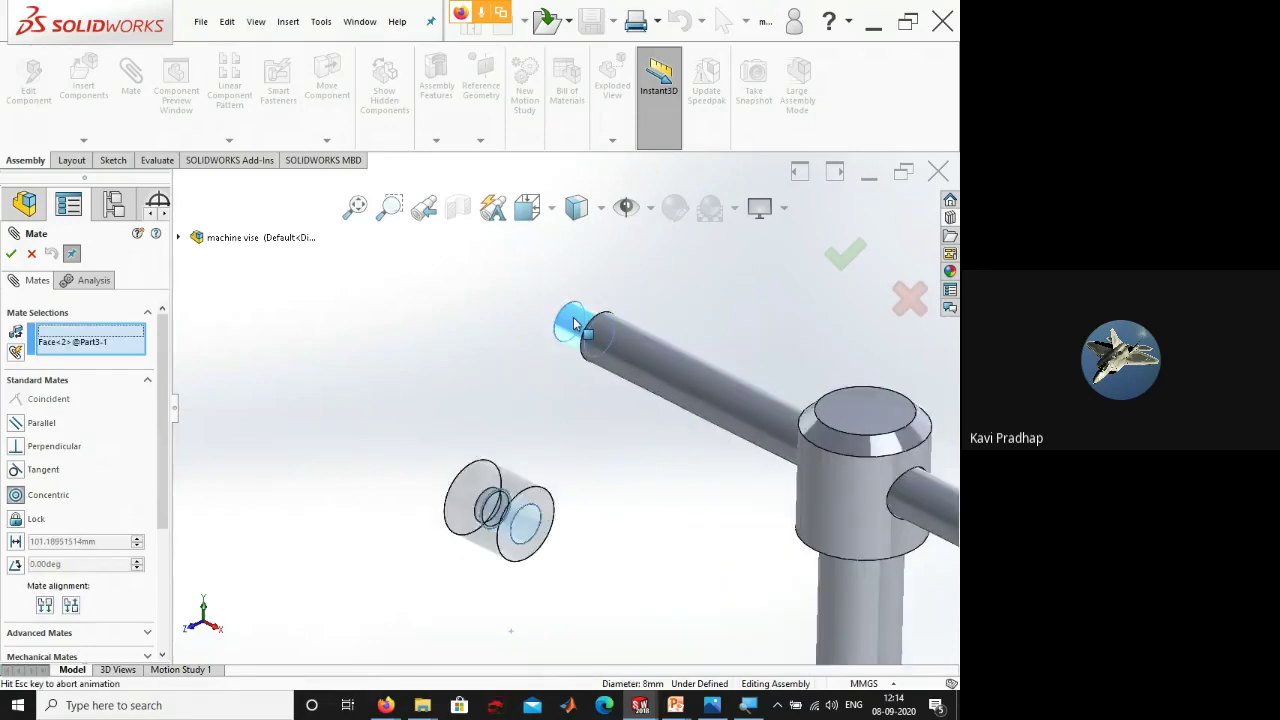
{"action": "key", "text": "Return"}
- Add a coincident mate between the end cap's open face and the handle bar's shoulder face, and finish mating
{"action": "middle_click_drag", "start_coordinate": [566, 391], "coordinate": [638, 372]}
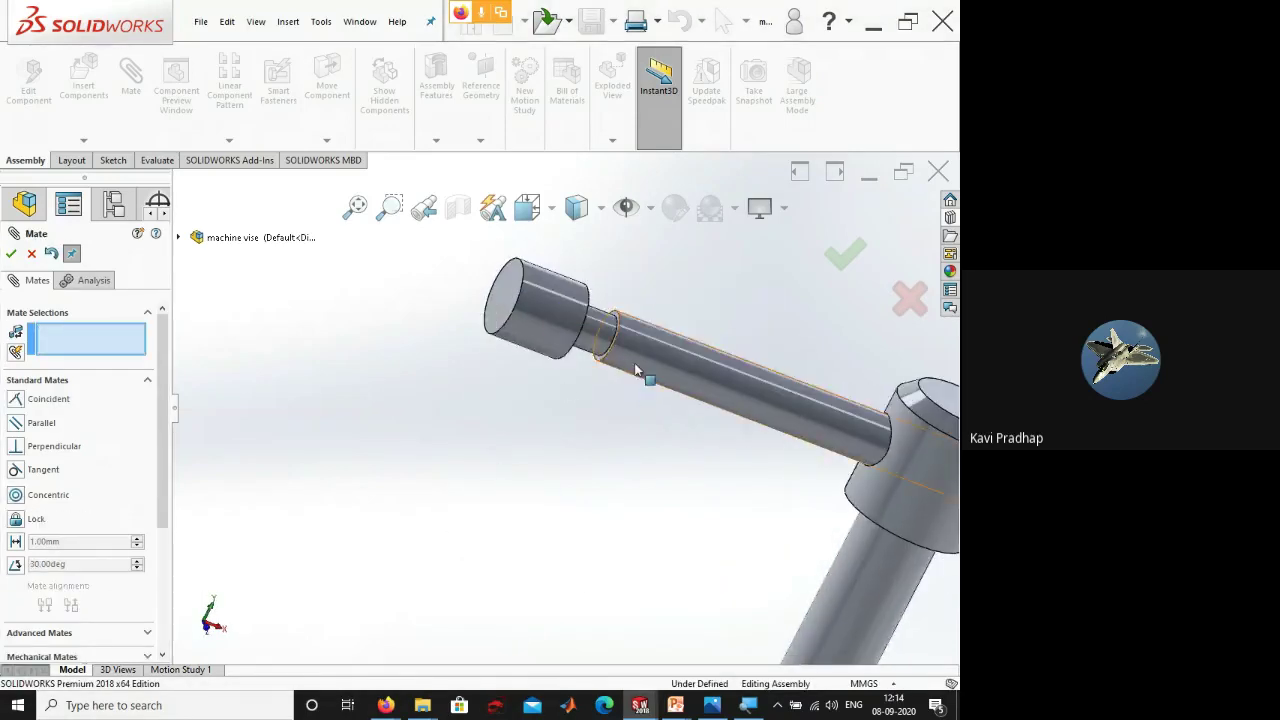
{"action": "scroll", "coordinate": [620, 318], "scroll_direction": "down", "scroll_amount": 4}
{"action": "scroll", "coordinate": [618, 316], "scroll_direction": "down", "scroll_amount": 2}
{"action": "left_click", "coordinate": [548, 354]}
{"action": "middle_click_drag", "start_coordinate": [548, 354], "coordinate": [428, 360]}
{"action": "left_click", "coordinate": [464, 317]}
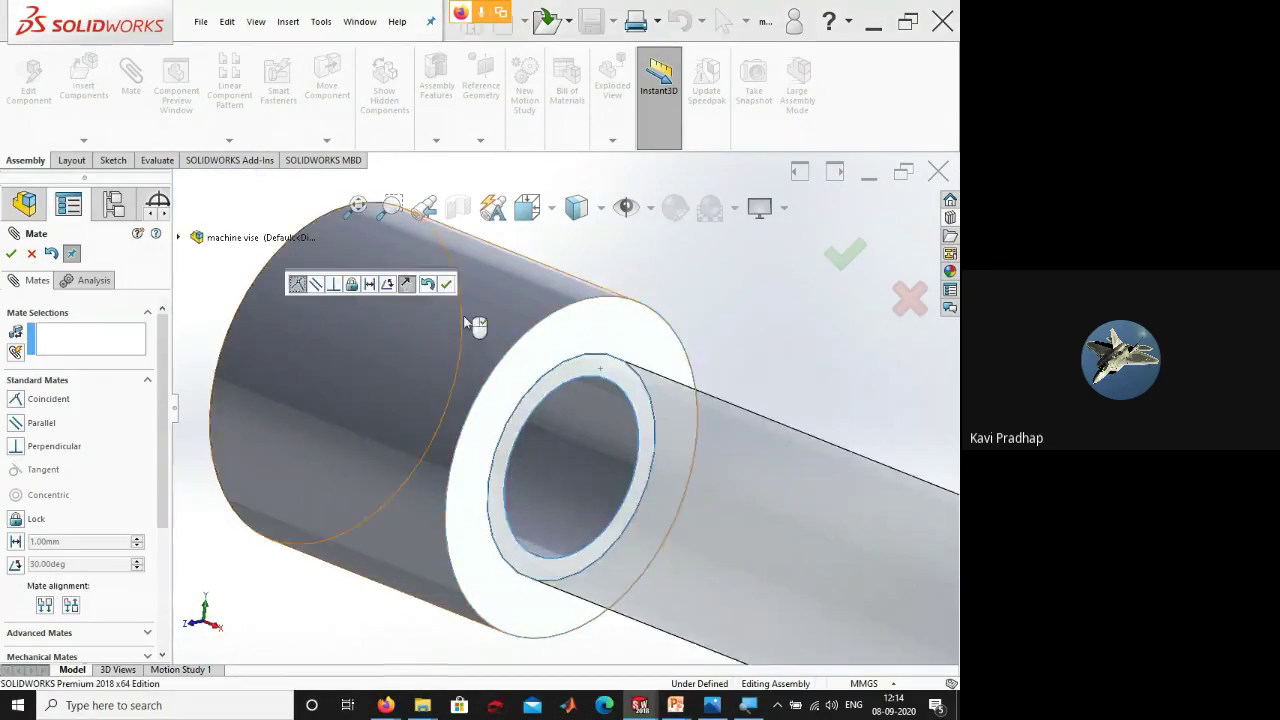
{"action": "left_click", "coordinate": [446, 285]}
{"action": "scroll", "coordinate": [490, 500], "scroll_direction": "up", "scroll_amount": 8}
{"action": "scroll", "coordinate": [369, 517], "scroll_direction": "up", "scroll_amount": 3}
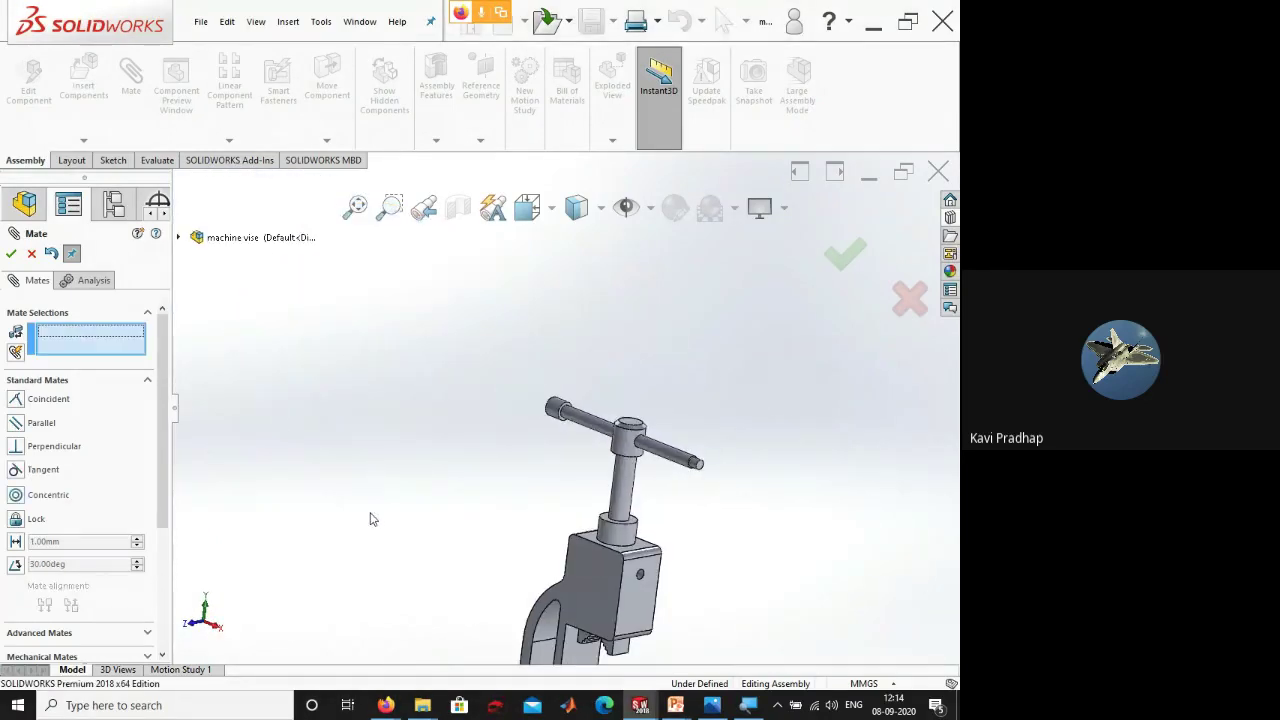
{"action": "left_click", "coordinate": [33, 253]}
- Set up a component mirror of the handle bar's end cap, using the assembly's Right Plane as the mirror plane
{"action": "middle_click_drag", "start_coordinate": [490, 504], "coordinate": [543, 523]}
{"action": "scroll", "coordinate": [566, 416], "scroll_direction": "down", "scroll_amount": 6}
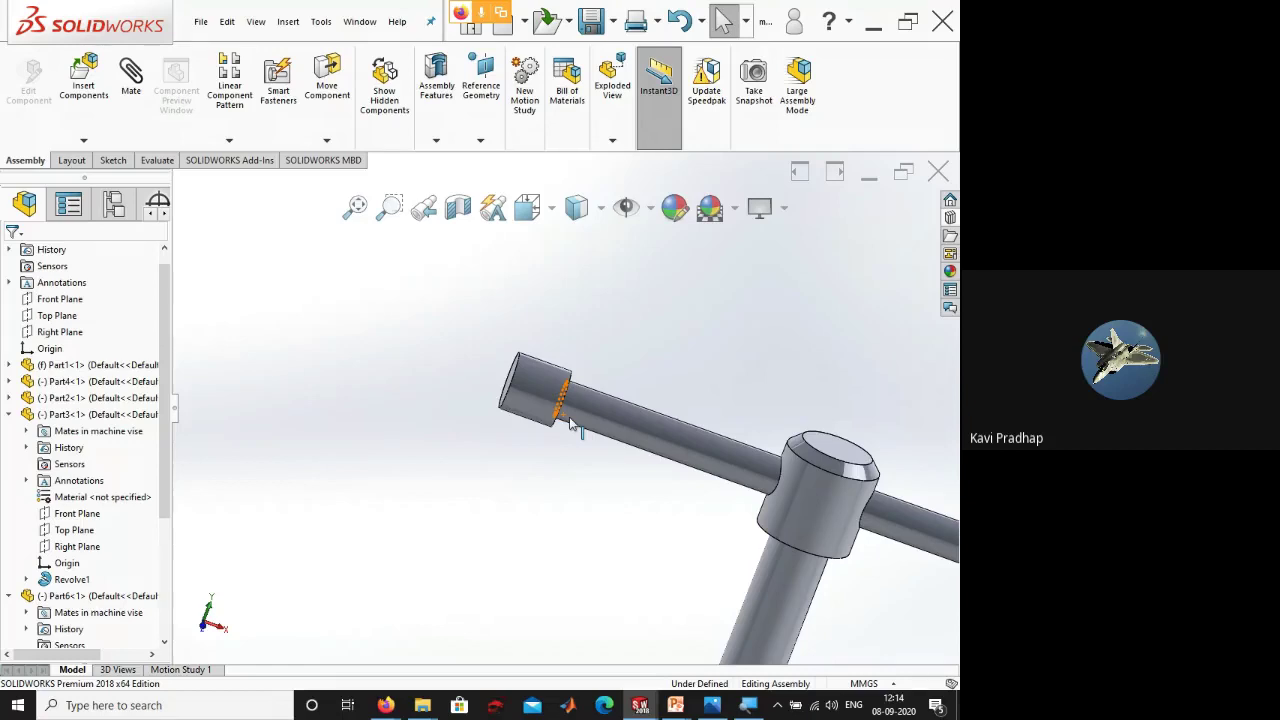
{"action": "left_click", "coordinate": [327, 142]}
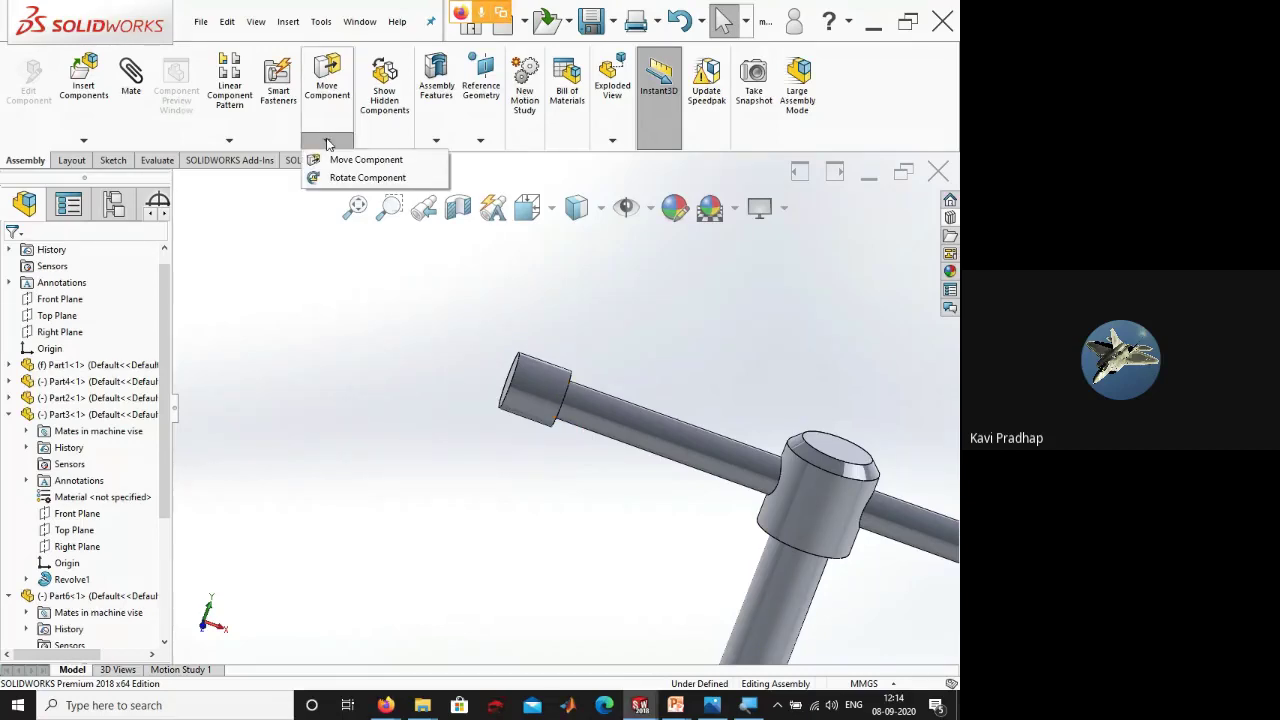
{"action": "left_click", "coordinate": [480, 144]}
{"action": "left_click", "coordinate": [480, 144]}
{"action": "left_click", "coordinate": [480, 140]}
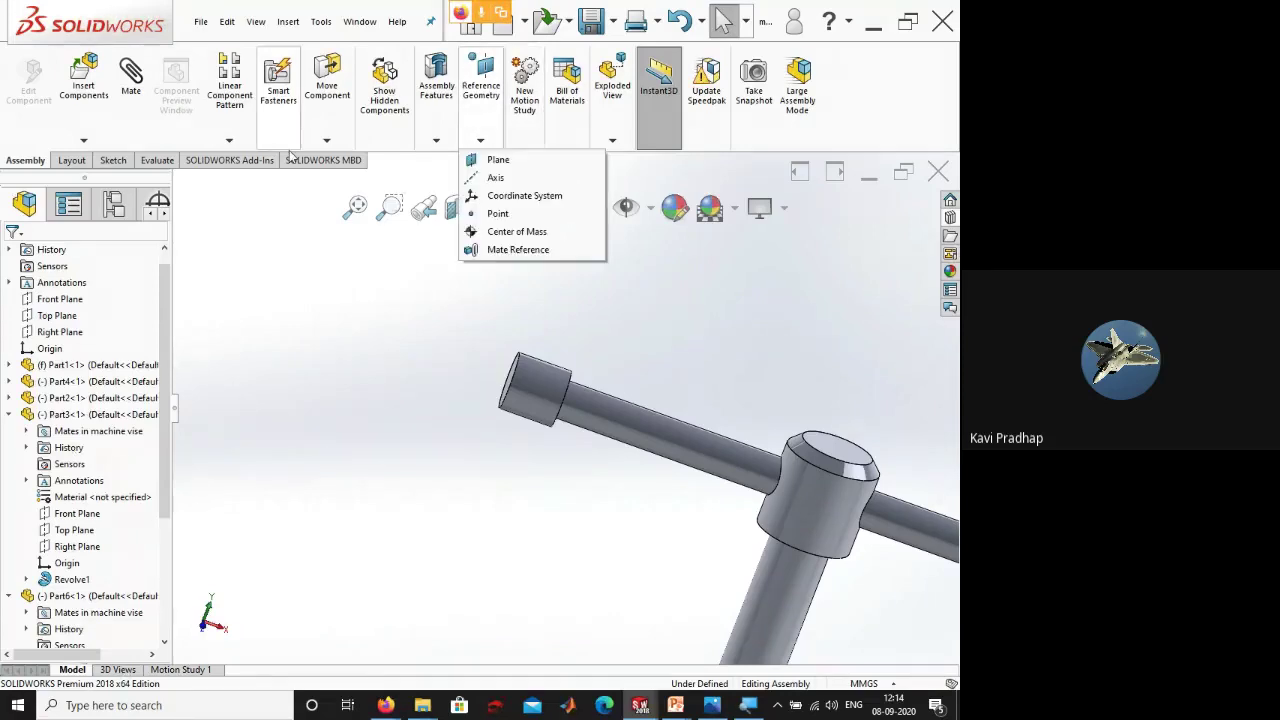
{"action": "mouse_move", "coordinate": [229, 140]}
{"action": "left_click", "coordinate": [250, 276]}
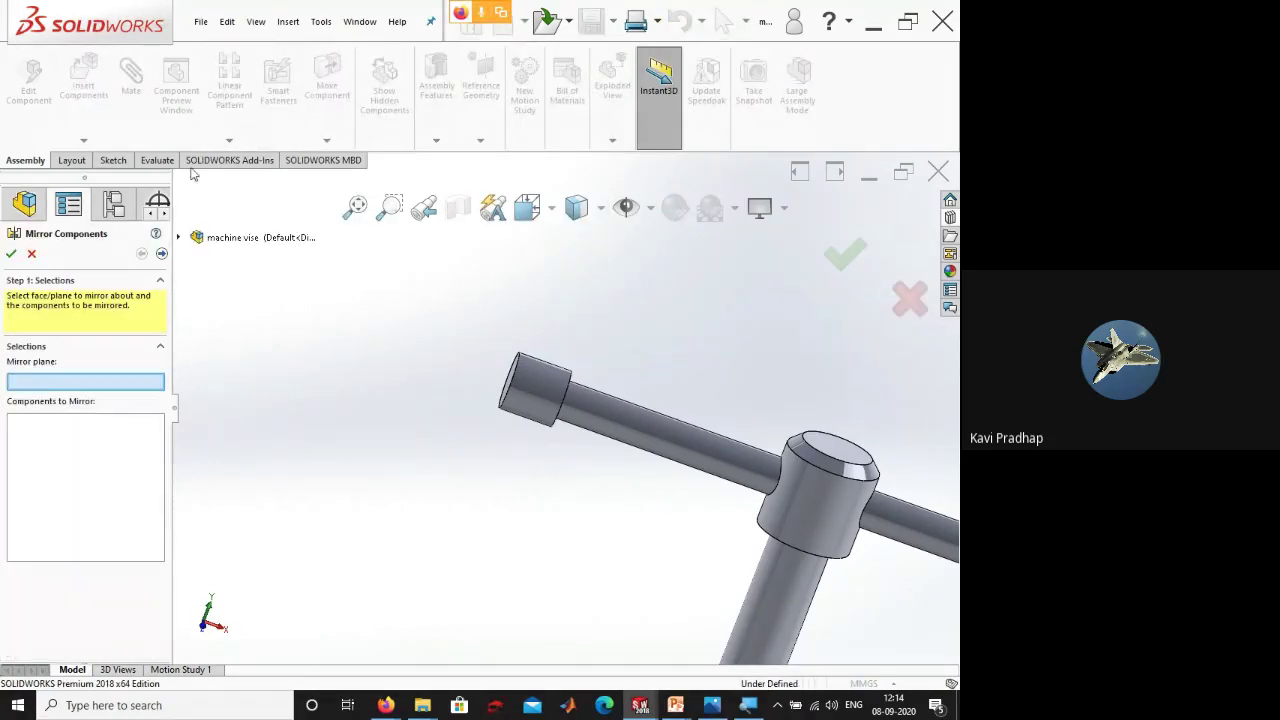
{"action": "left_click", "coordinate": [180, 238]}
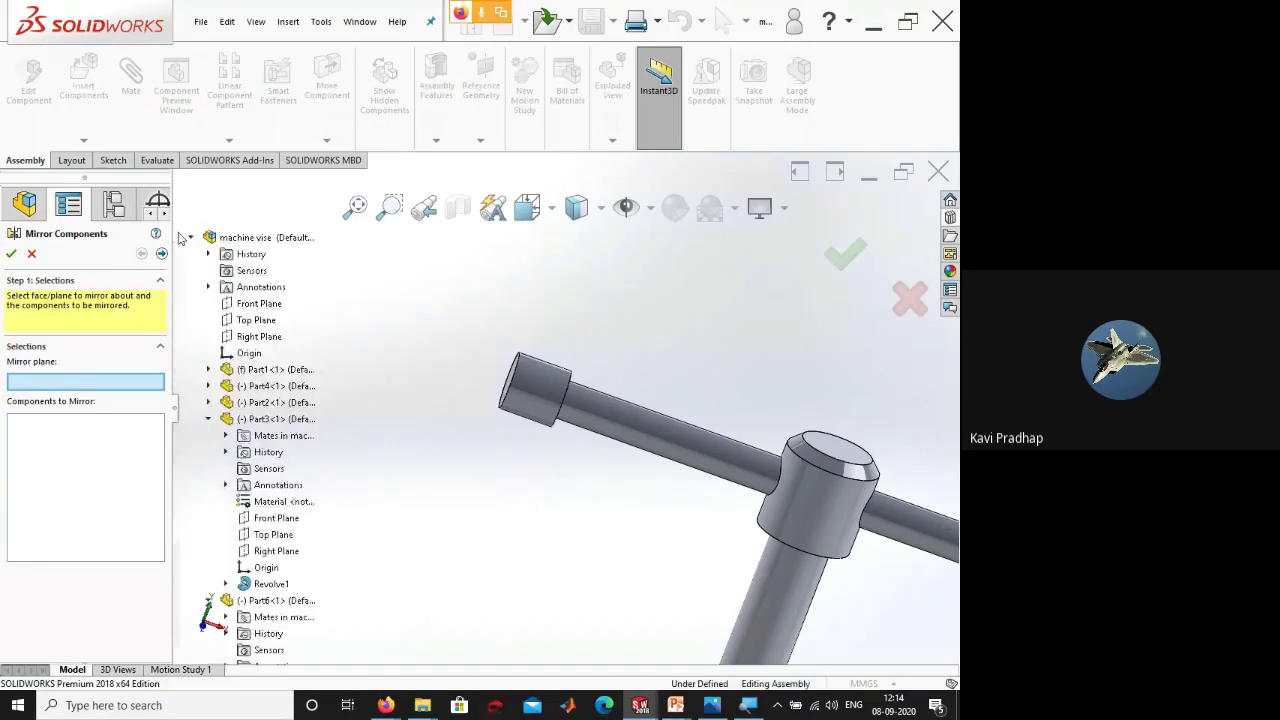
{"action": "left_click", "coordinate": [240, 338]}
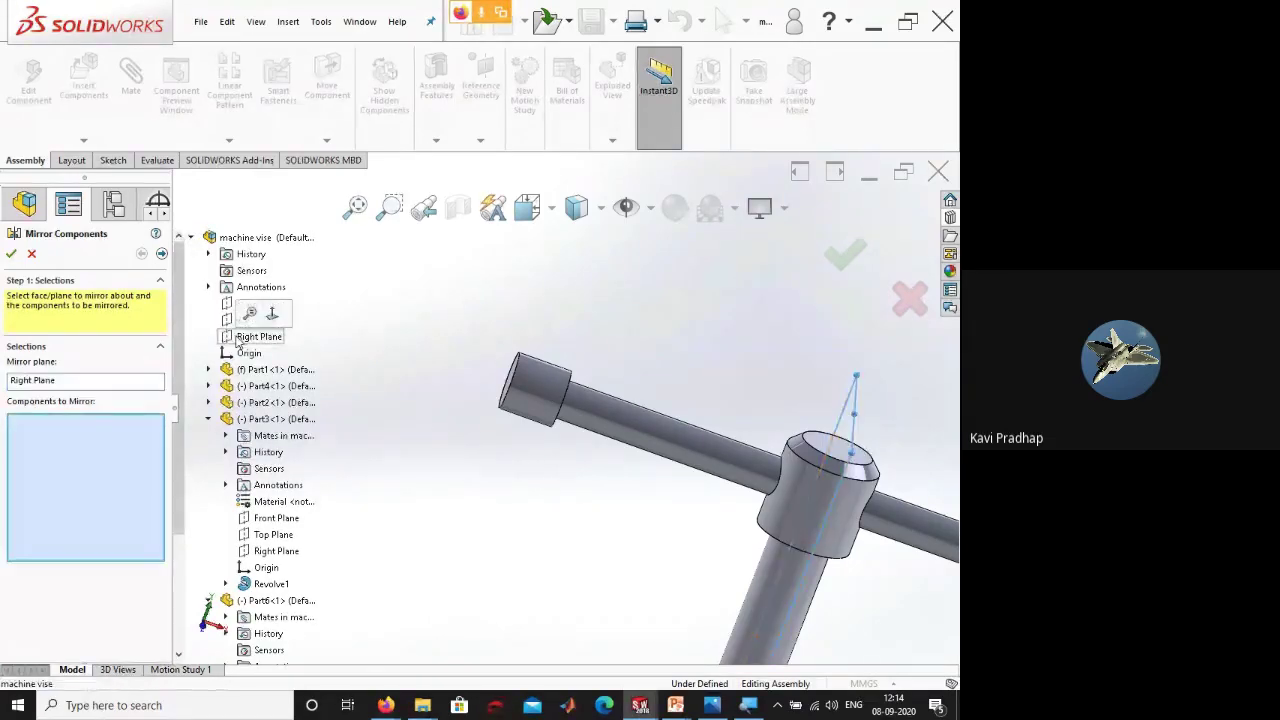
{"action": "left_click", "coordinate": [515, 401]}
{"action": "scroll", "coordinate": [520, 505], "scroll_direction": "up", "scroll_amount": 4}
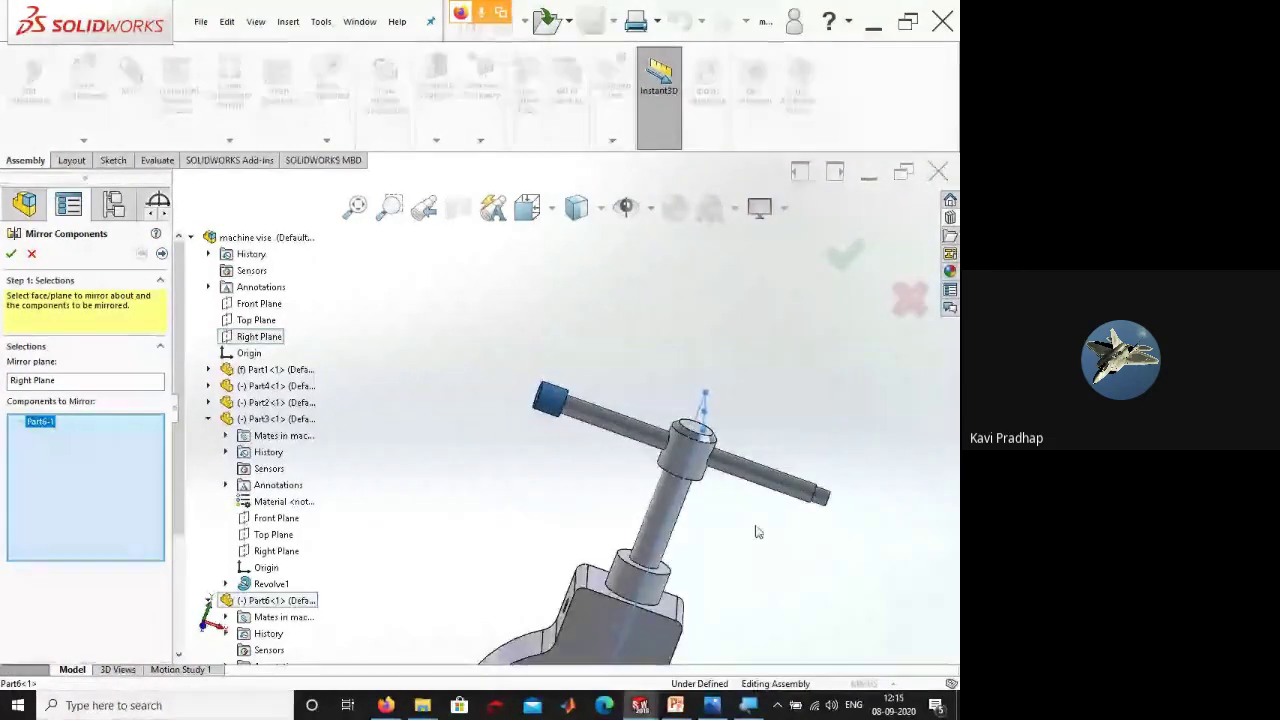
- Check the mirrored cap's orientation, keep Bounding box center, and create the cap on the bar's opposite end
{"action": "left_click", "coordinate": [161, 255]}
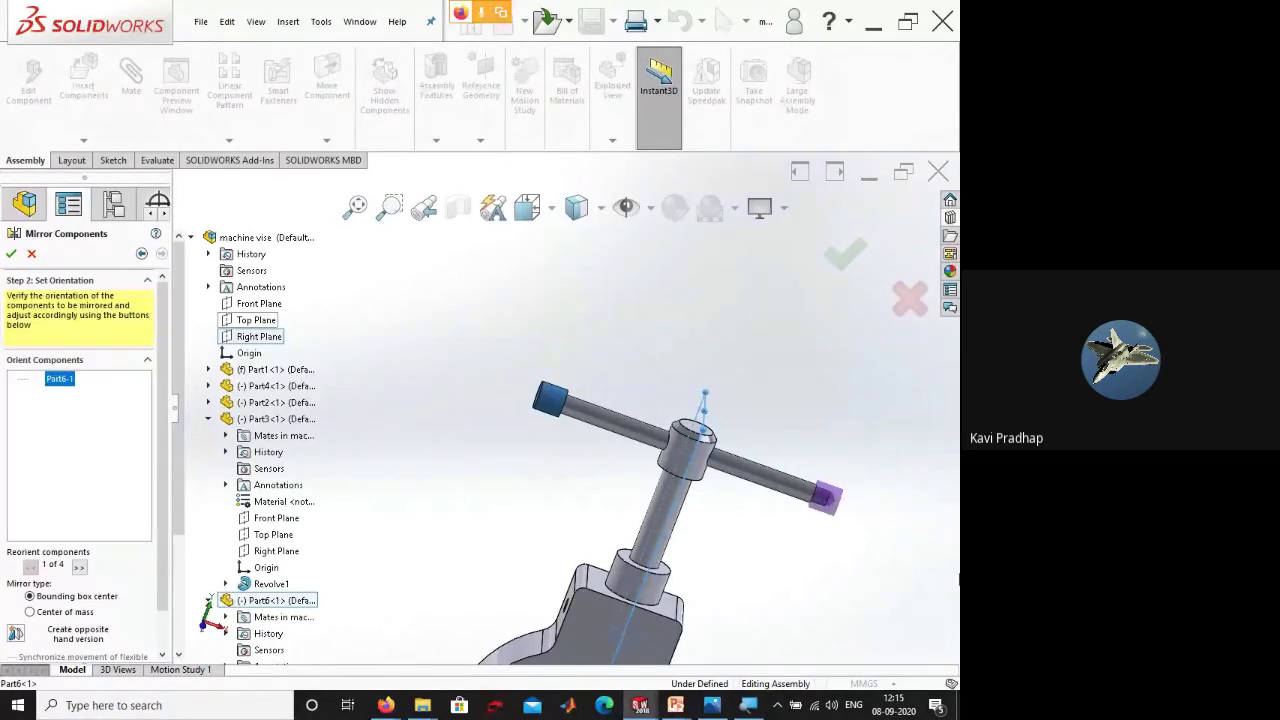
{"action": "middle_click_drag", "start_coordinate": [870, 566], "coordinate": [792, 556]}
{"action": "scroll", "coordinate": [825, 503], "scroll_direction": "down", "scroll_amount": 3}
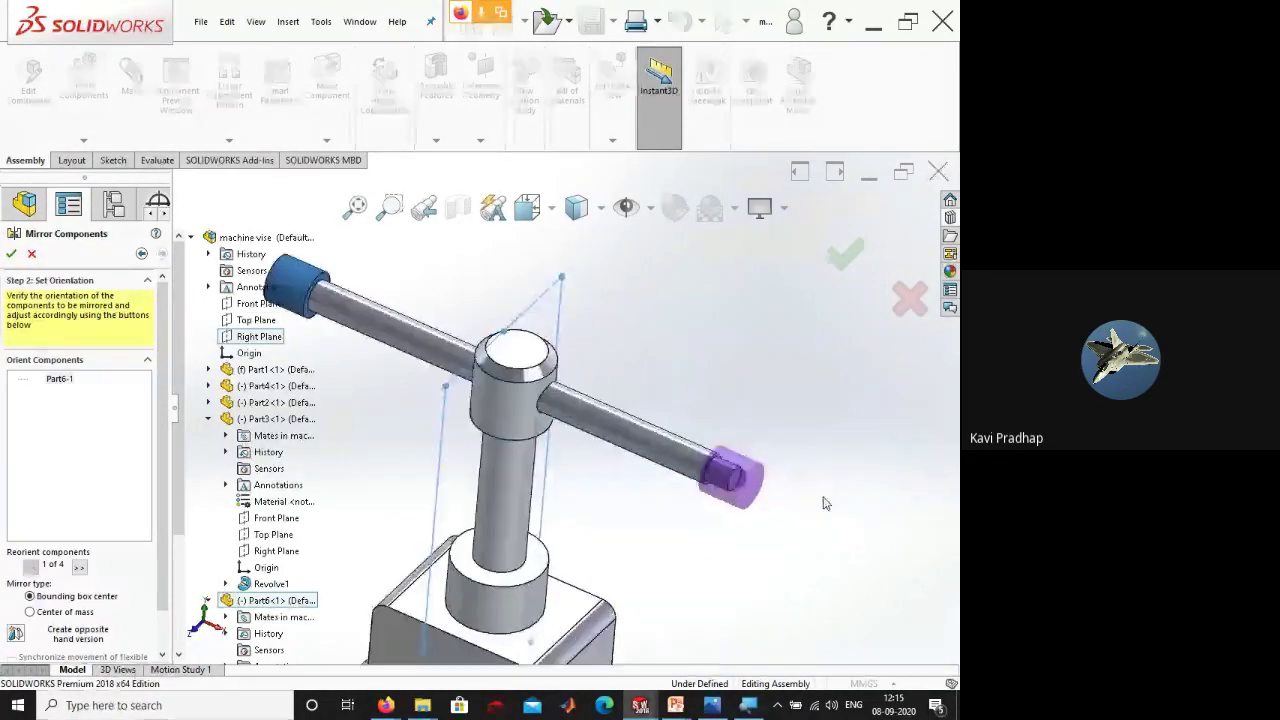
{"action": "scroll", "coordinate": [825, 503], "scroll_direction": "down", "scroll_amount": 5}
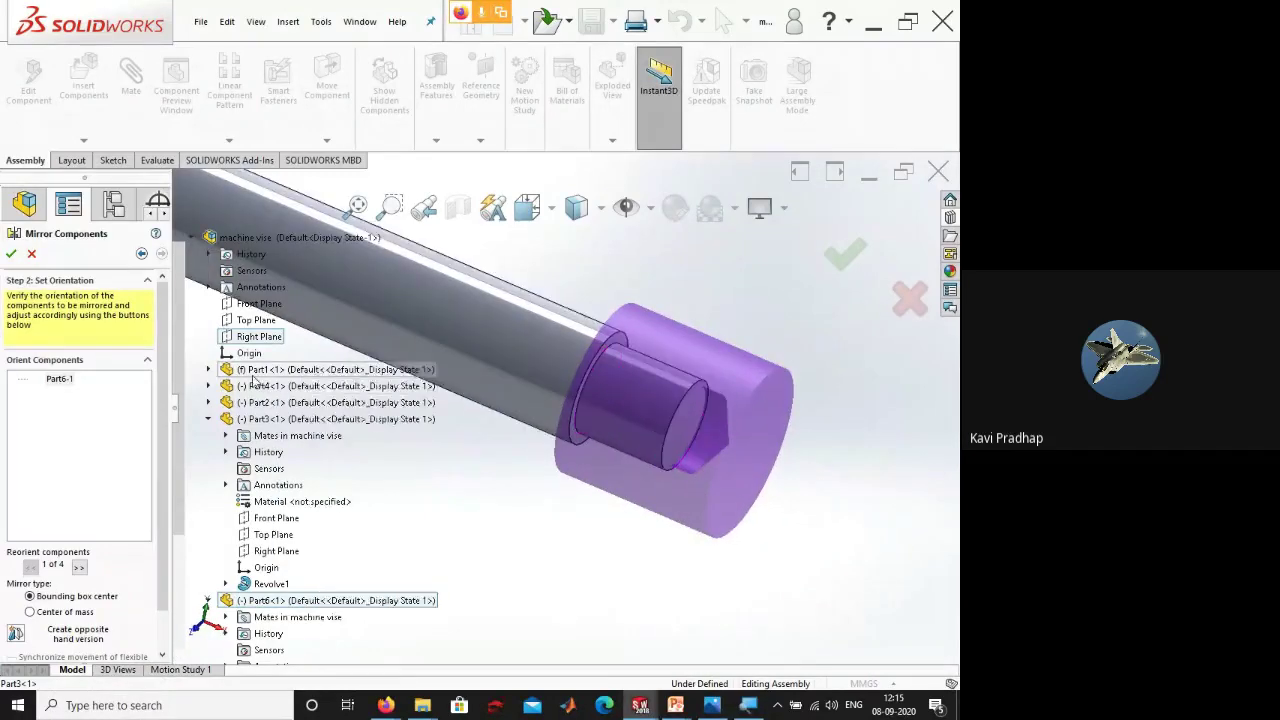
{"action": "left_click", "coordinate": [11, 256]}
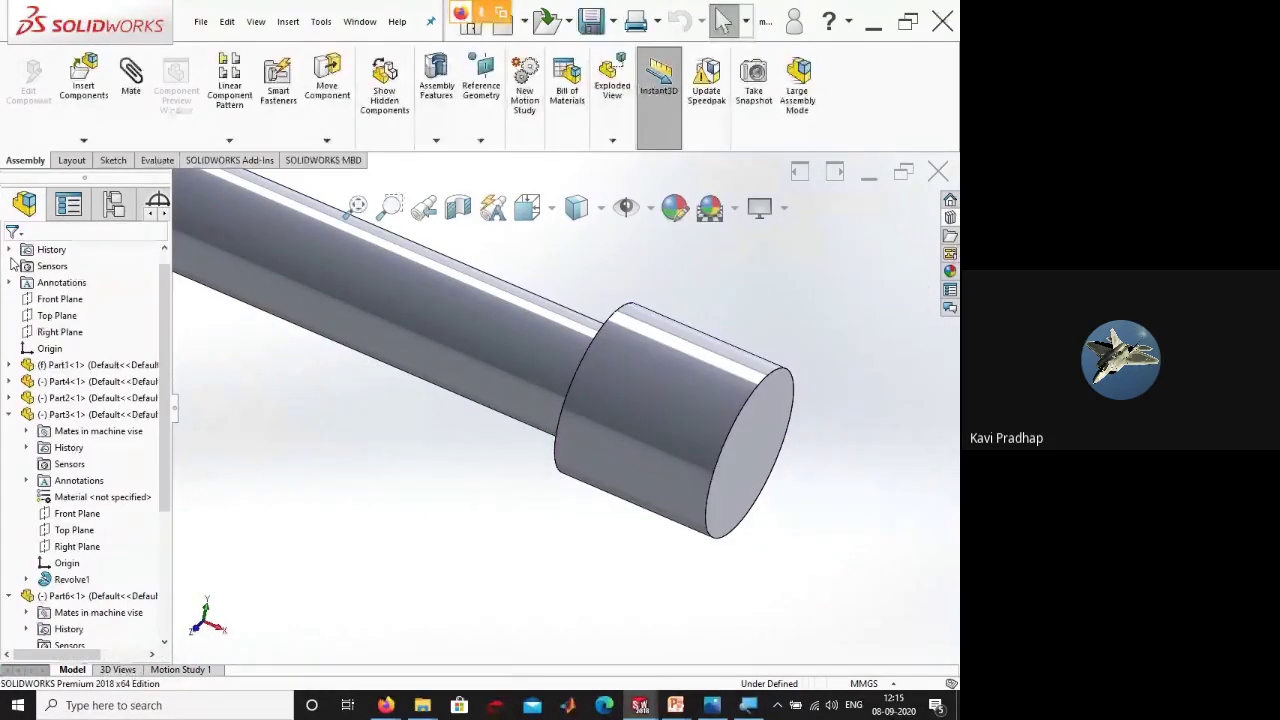
{"action": "scroll", "coordinate": [260, 276], "scroll_direction": "up", "scroll_amount": 5}
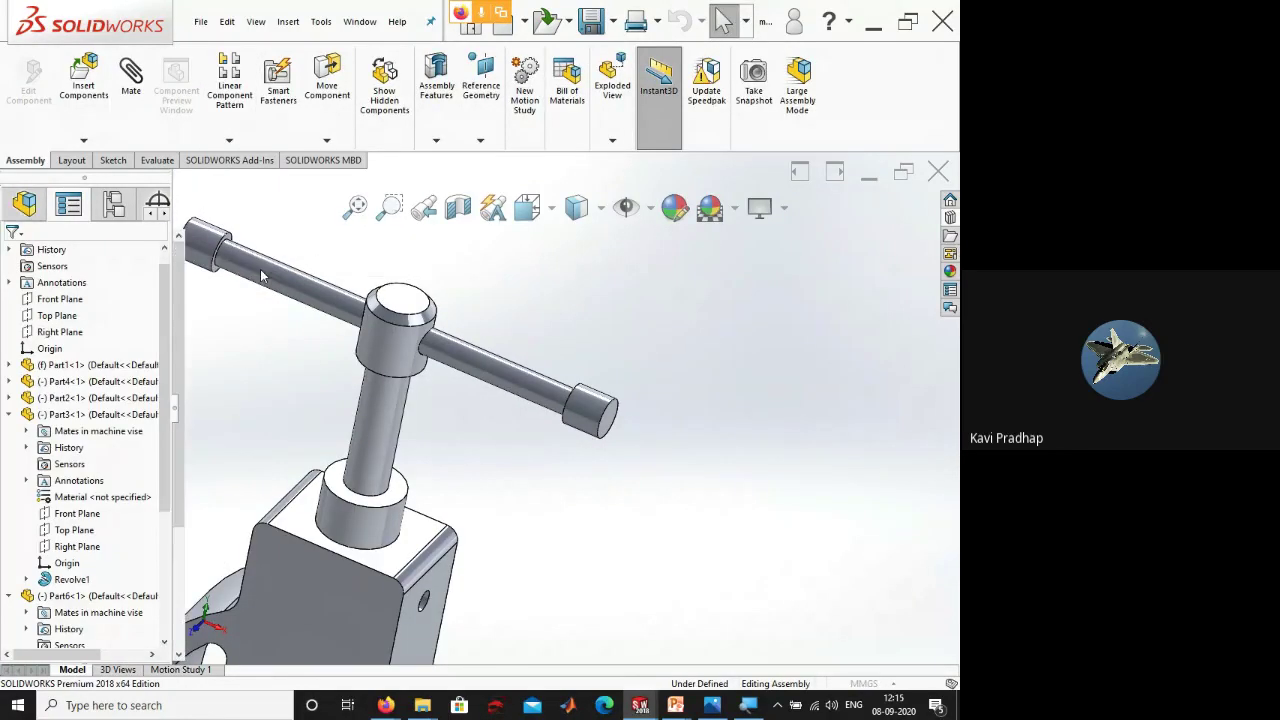
{"action": "key", "text": "m"}
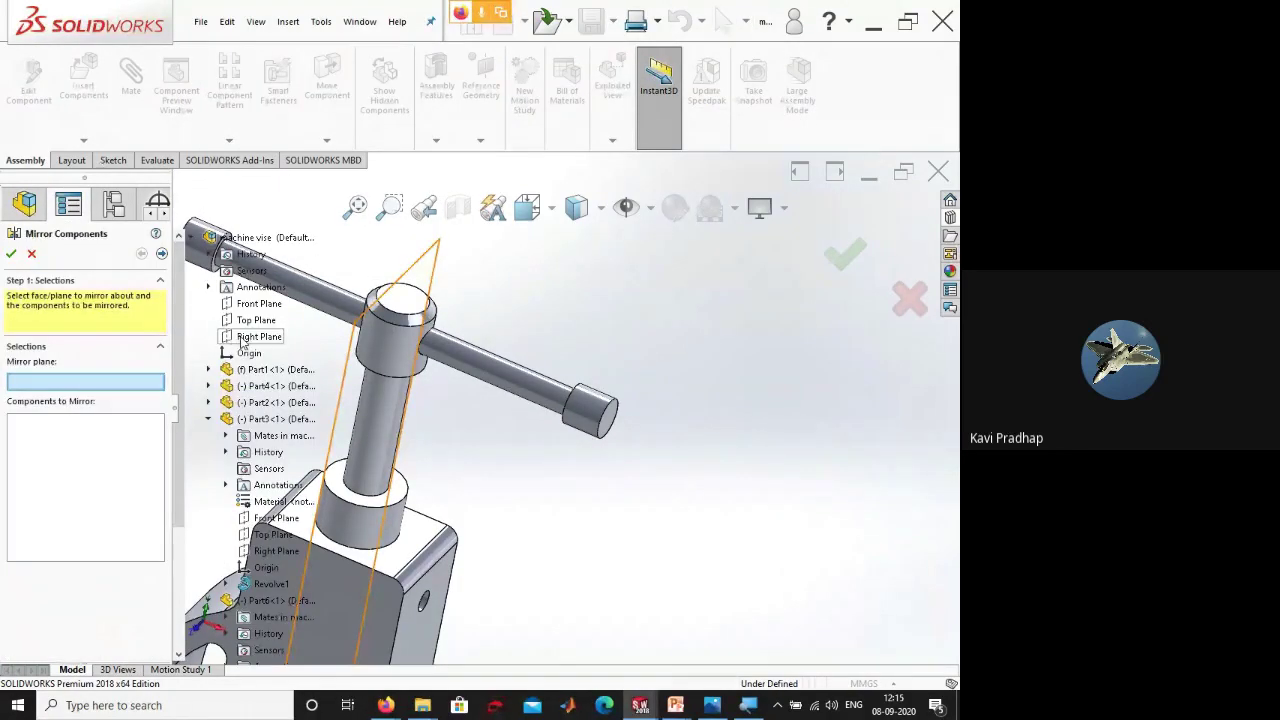
{"action": "left_click", "coordinate": [229, 343]}
{"action": "scroll", "coordinate": [500, 623], "scroll_direction": "up", "scroll_amount": 2}
{"action": "scroll", "coordinate": [517, 489], "scroll_direction": "down", "scroll_amount": 6}
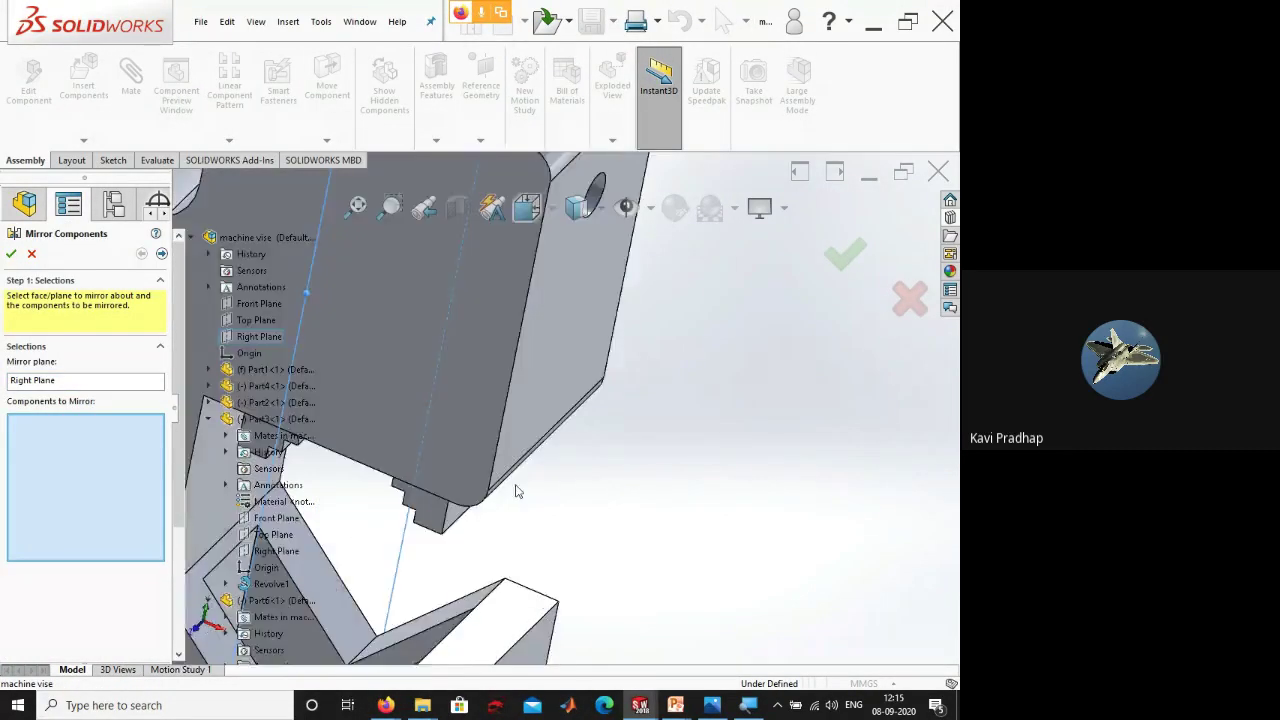
{"action": "scroll", "coordinate": [572, 339], "scroll_direction": "up", "scroll_amount": 3}
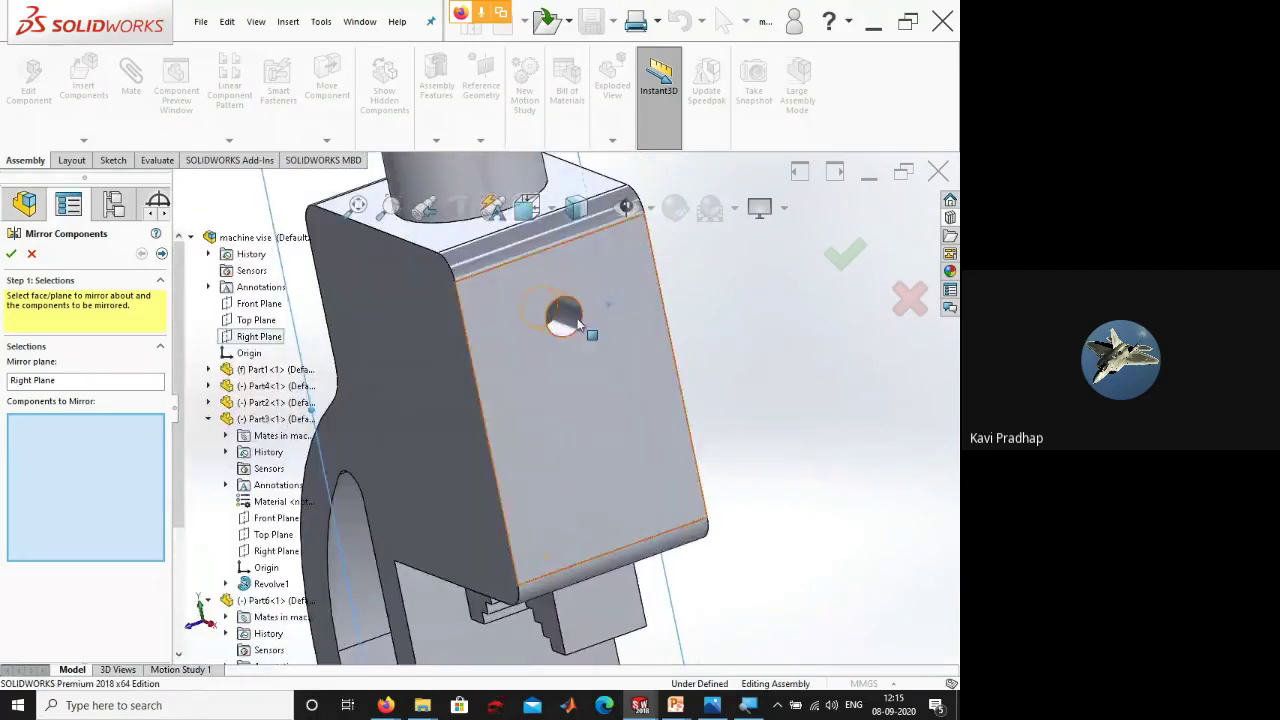
{"action": "scroll", "coordinate": [572, 330], "scroll_direction": "down", "scroll_amount": 3}
{"action": "middle_click_drag", "start_coordinate": [572, 330], "coordinate": [734, 320]}
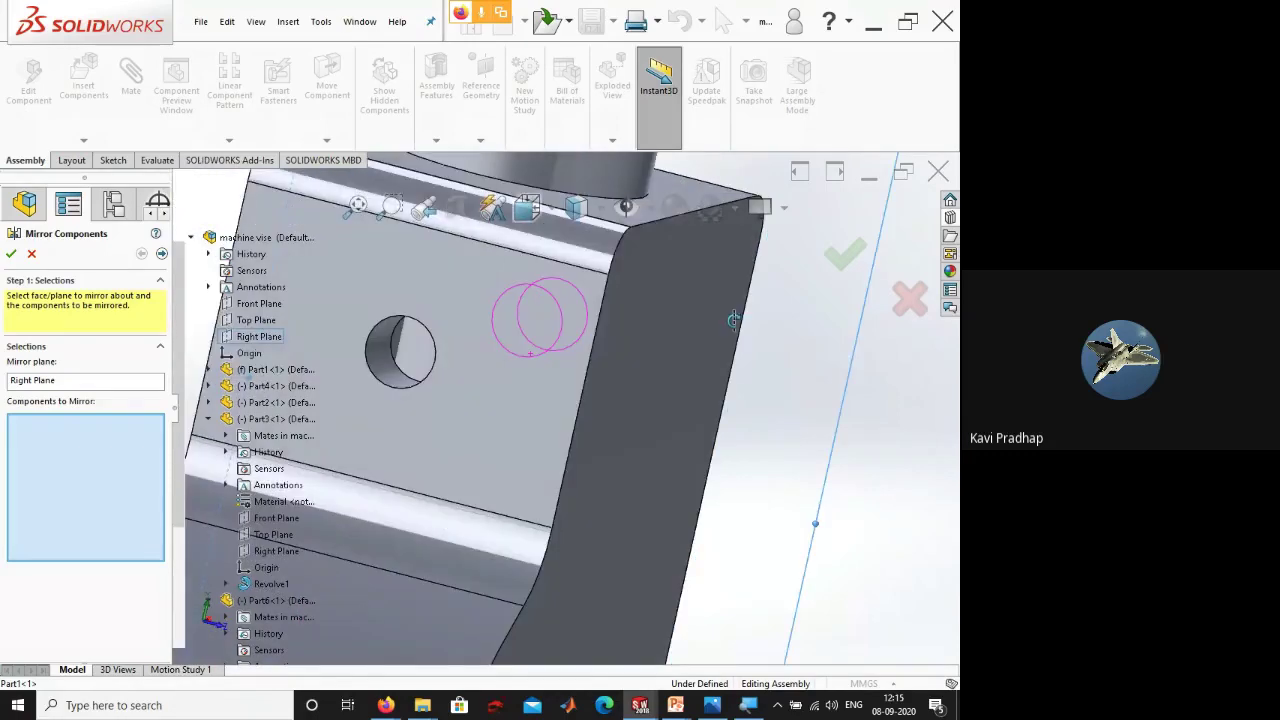
{"action": "middle_click_drag", "start_coordinate": [734, 320], "coordinate": [610, 325]}
{"action": "left_click", "coordinate": [31, 254]}
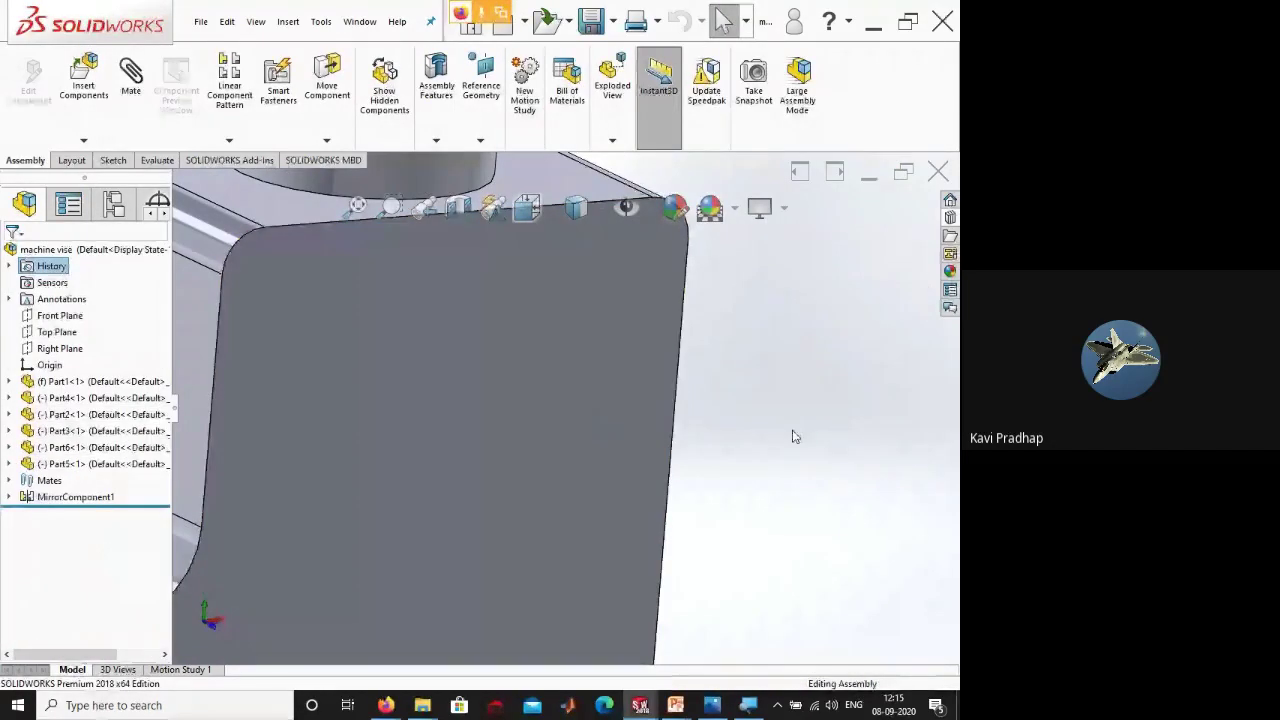
- Section the assembly lengthwise through the frame, spindle and jaw block, and examine how the joining screw sits in the jaw block's cross hole
{"action": "scroll", "coordinate": [795, 449], "scroll_direction": "up", "scroll_amount": 5}
{"action": "middle_click_drag", "start_coordinate": [795, 449], "coordinate": [730, 425]}
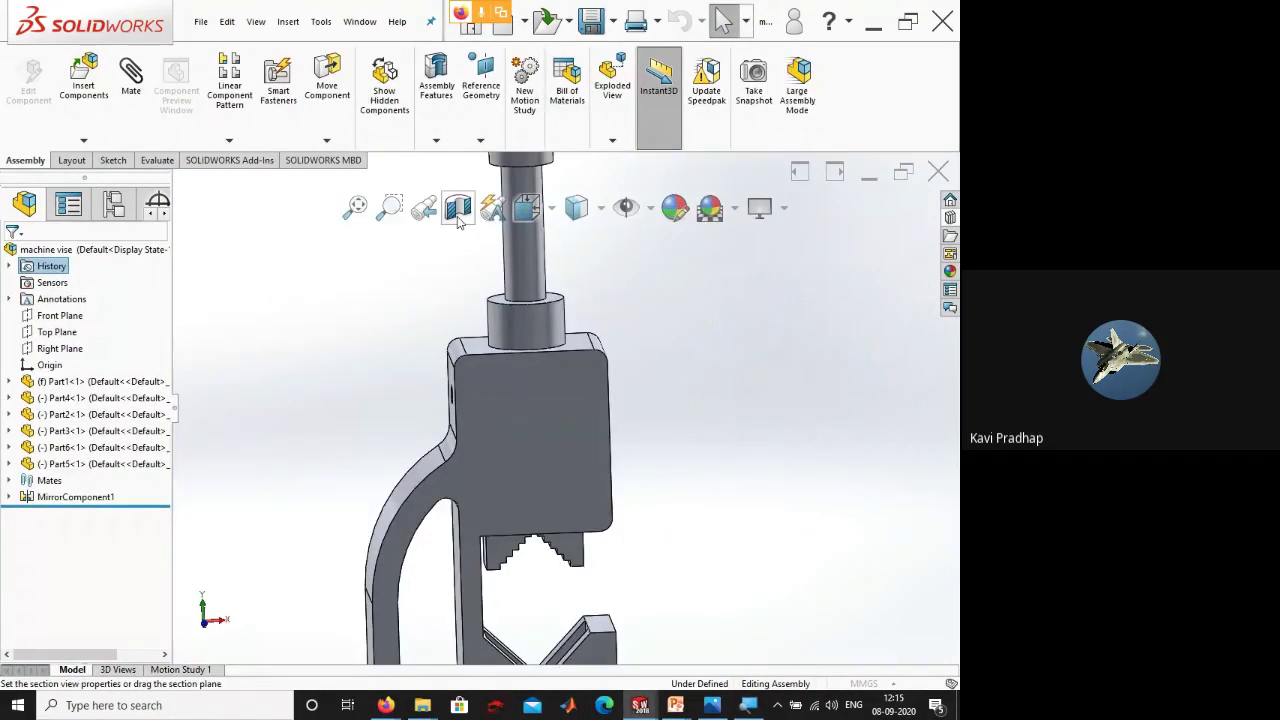
{"action": "left_click", "coordinate": [459, 218]}
{"action": "left_click", "coordinate": [42, 281]}
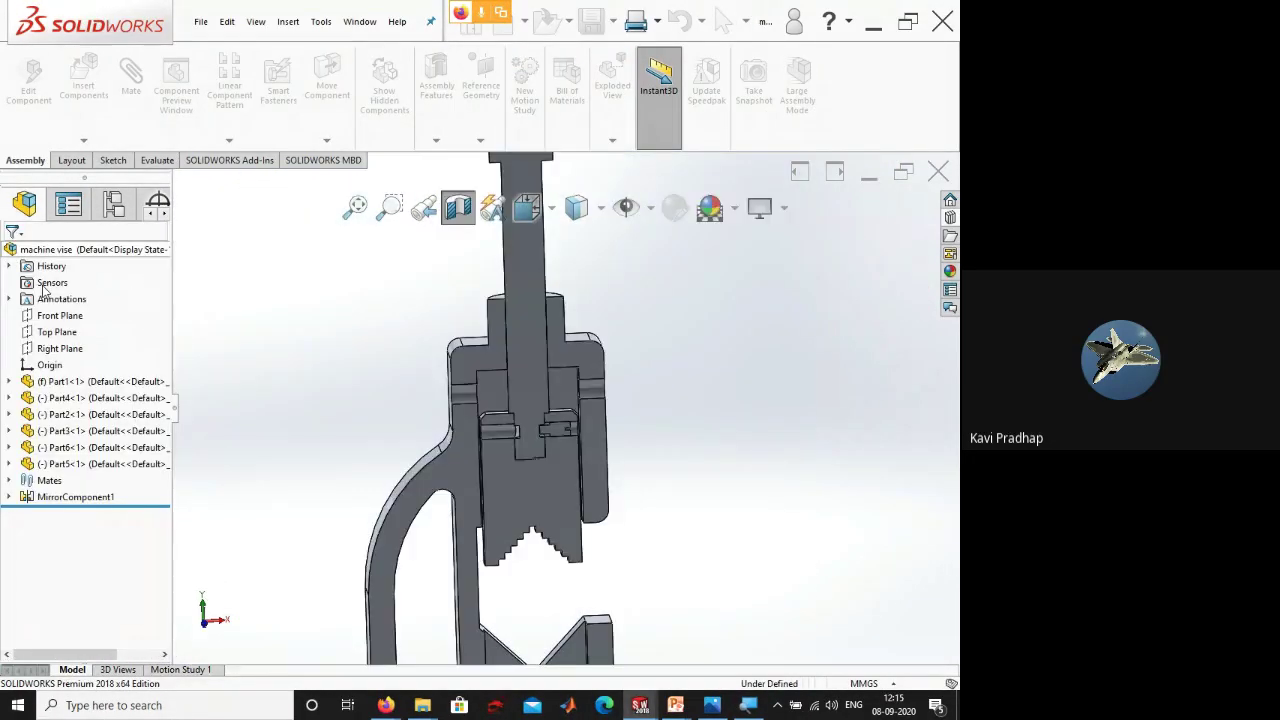
{"action": "scroll", "coordinate": [551, 451], "scroll_direction": "down", "scroll_amount": 6}
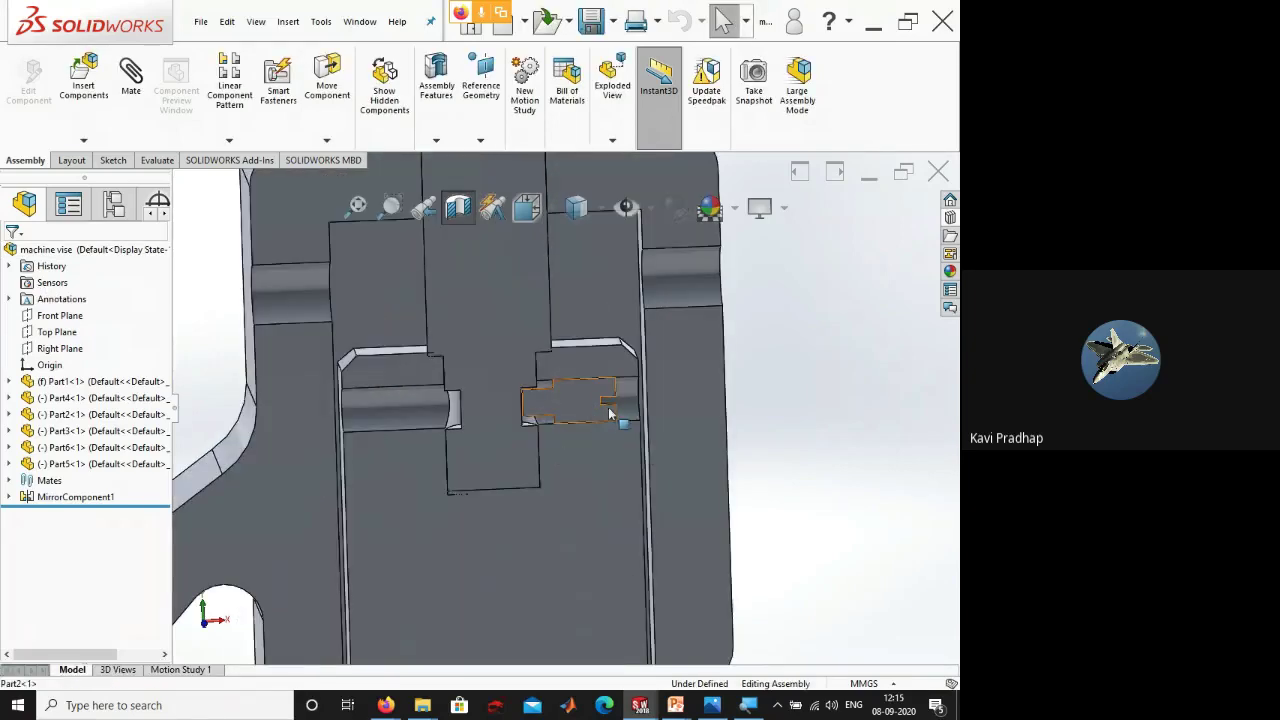
{"action": "middle_click_drag", "start_coordinate": [609, 413], "coordinate": [630, 405]}
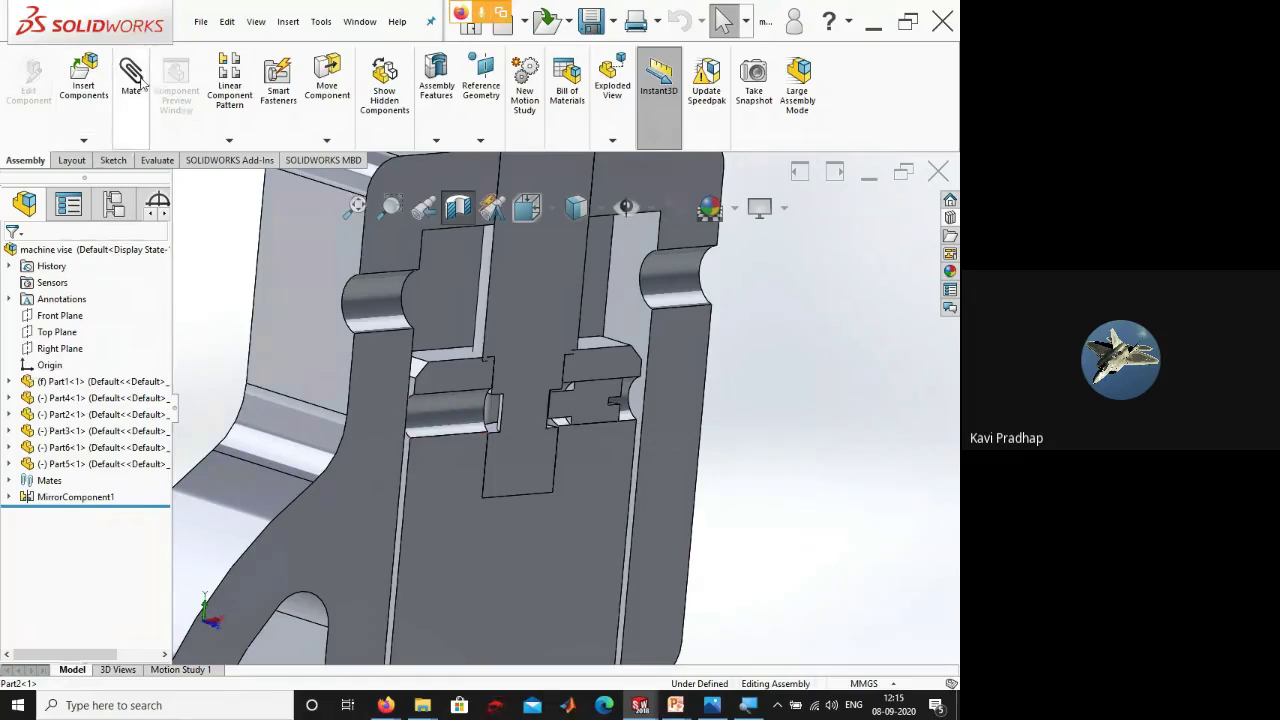
- Set up a component mirror of the joining screw in the jaw block, using the assembly's Right Plane as the mirror plane
{"action": "left_click", "coordinate": [229, 140]}
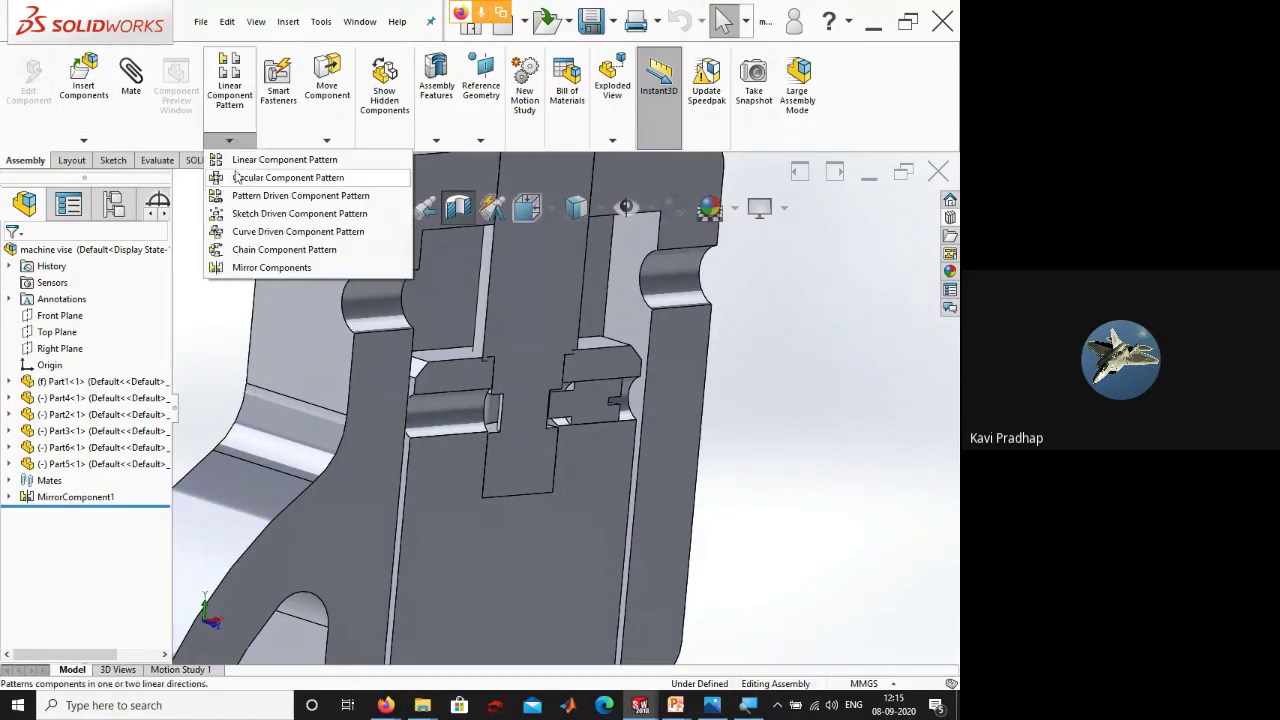
{"action": "left_click", "coordinate": [268, 267]}
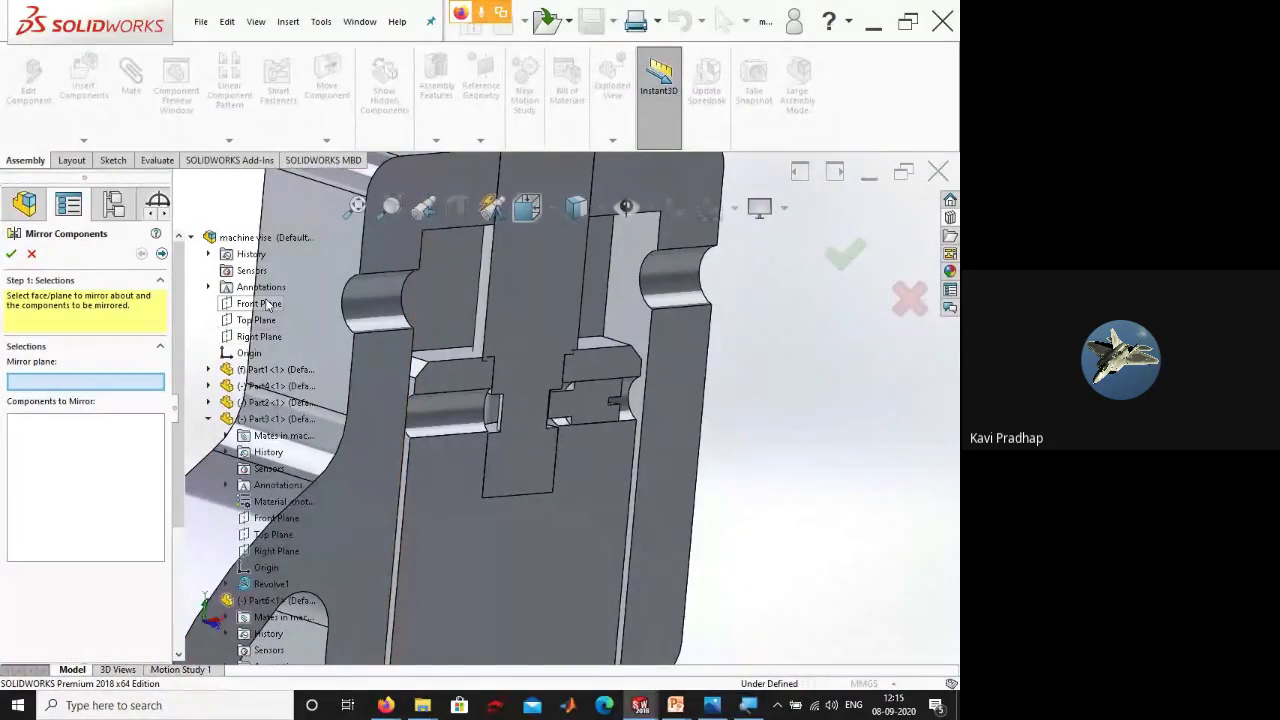
{"action": "scroll", "coordinate": [557, 400], "scroll_direction": "up", "scroll_amount": 5}
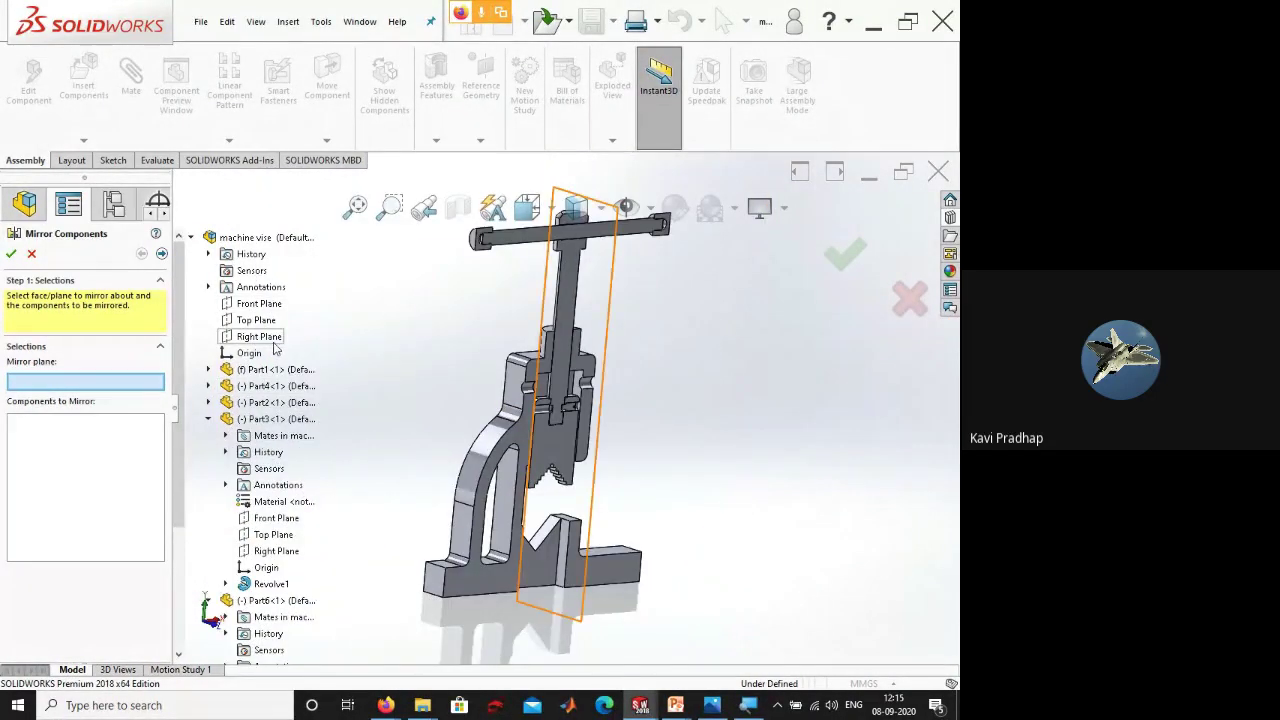
{"action": "left_click", "coordinate": [259, 337]}
{"action": "scroll", "coordinate": [583, 412], "scroll_direction": "down", "scroll_amount": 6}
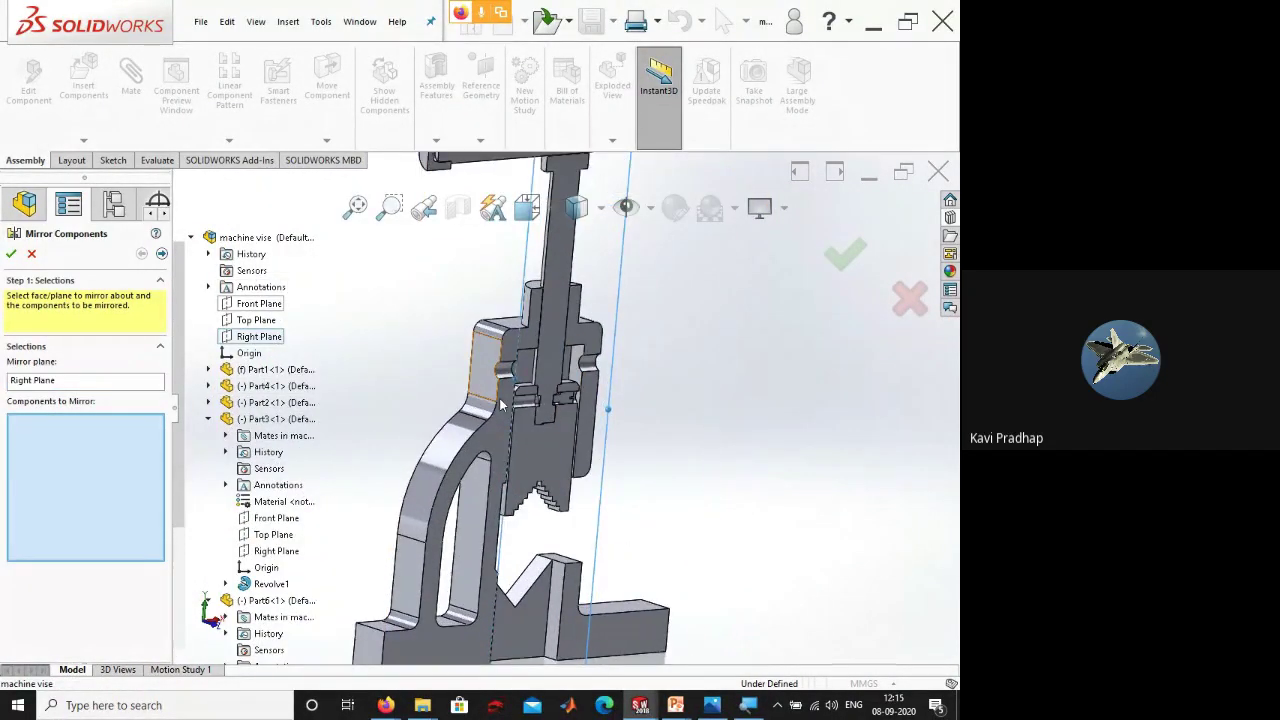
{"action": "scroll", "coordinate": [583, 412], "scroll_direction": "down", "scroll_amount": 8}
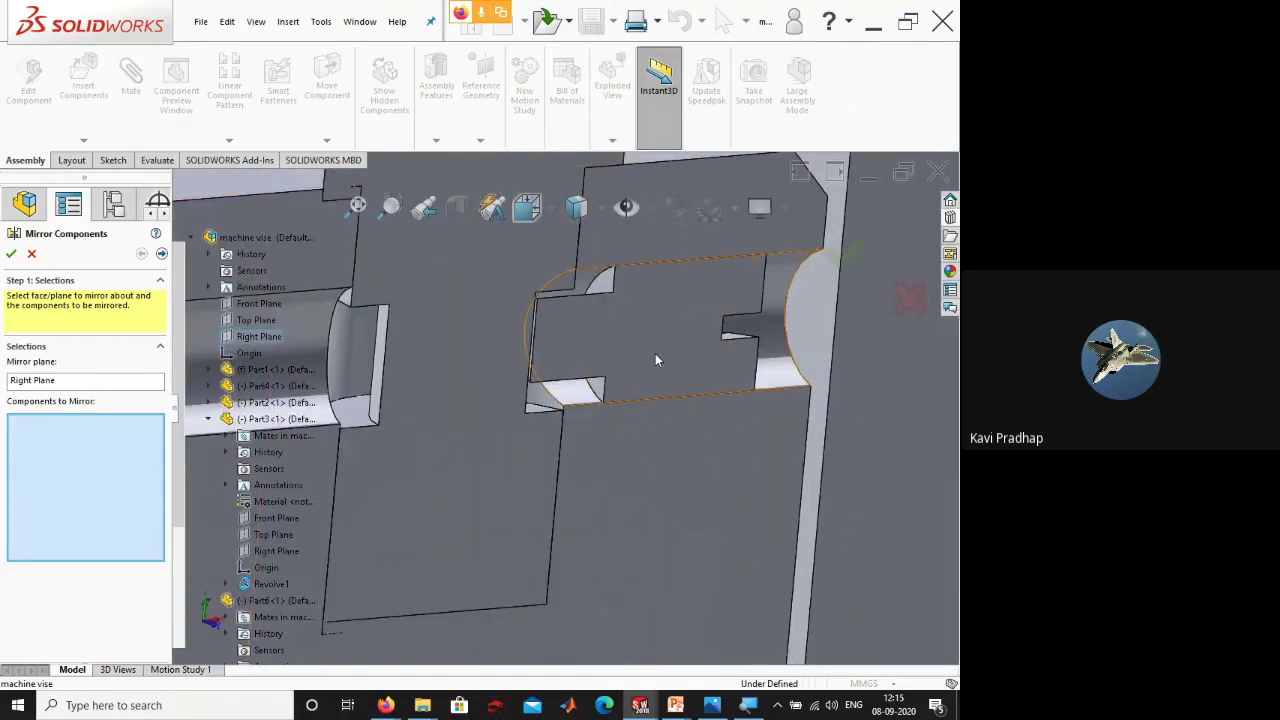
{"action": "left_click", "coordinate": [656, 357]}
{"action": "left_click", "coordinate": [655, 355]}
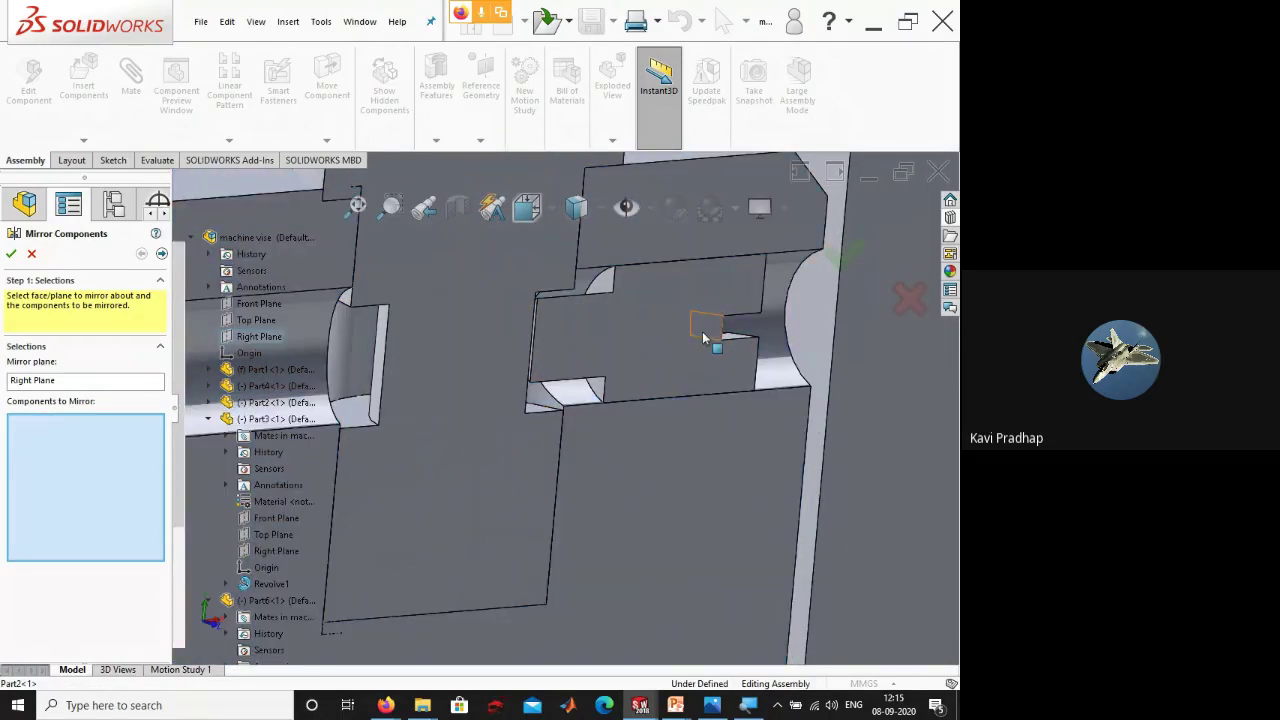
{"action": "left_click", "coordinate": [704, 336]}
- Check the mirrored screw's orientation, keep Bounding box center, and create the screw in the opposite end of the jaw block's cross hole
{"action": "left_click", "coordinate": [161, 256]}
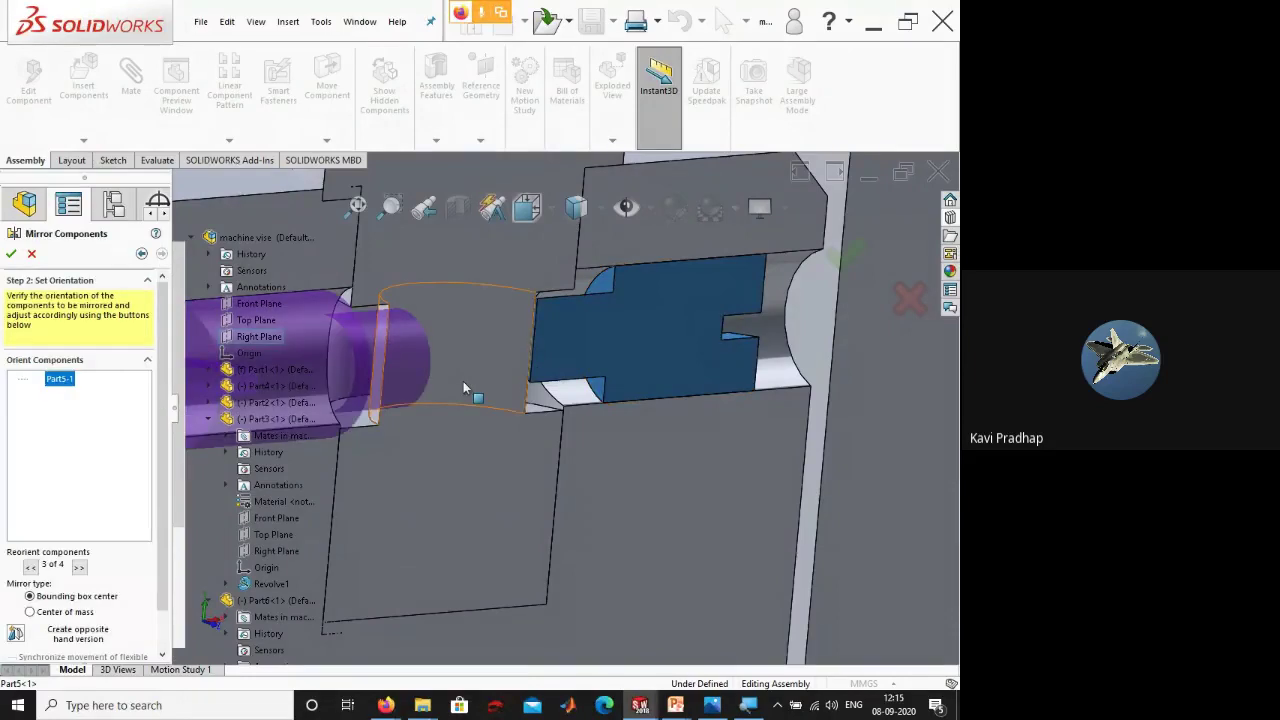
{"action": "scroll", "coordinate": [463, 381], "scroll_direction": "up", "scroll_amount": 3}
{"action": "middle_click_drag", "start_coordinate": [463, 383], "coordinate": [416, 411]}
{"action": "scroll", "coordinate": [430, 405], "scroll_direction": "down", "scroll_amount": 5}
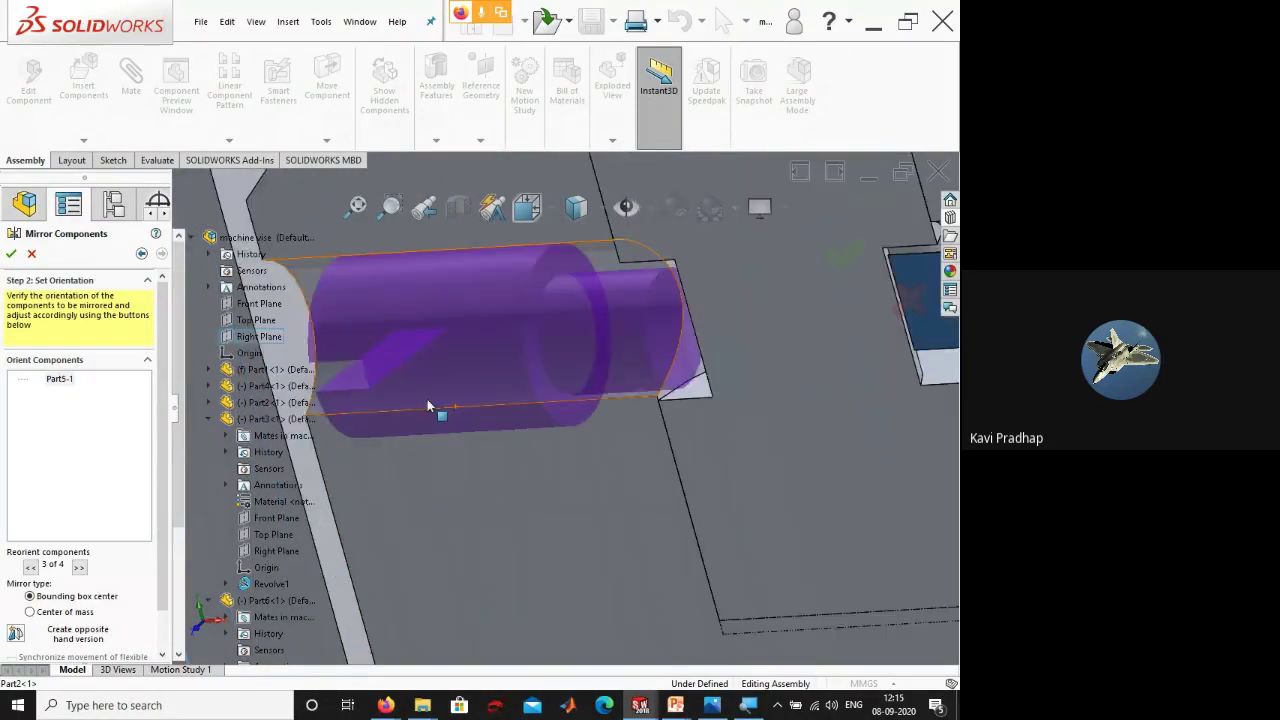
{"action": "left_click", "coordinate": [11, 255]}
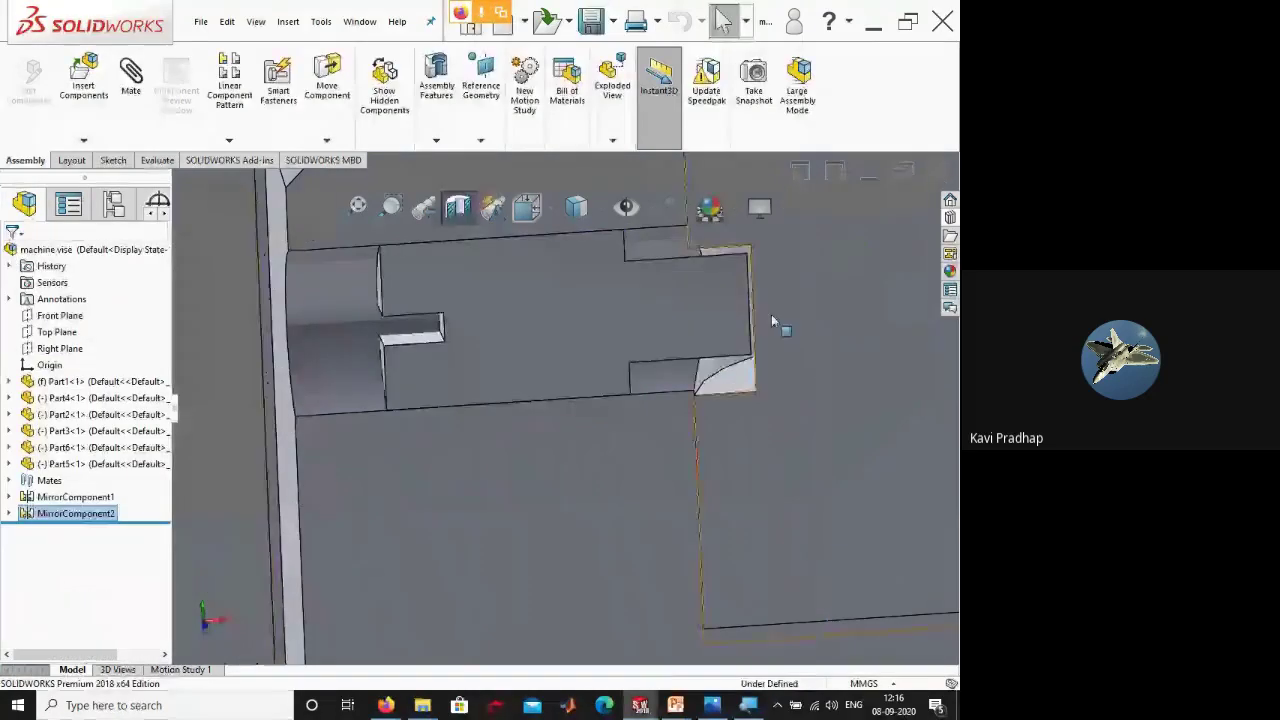
- Turn off the section view and view the complete vise from the handle down to the base
{"action": "scroll", "coordinate": [726, 294], "scroll_direction": "up", "scroll_amount": 5}
{"action": "scroll", "coordinate": [726, 294], "scroll_direction": "up", "scroll_amount": 3}
{"action": "left_click", "coordinate": [456, 212]}
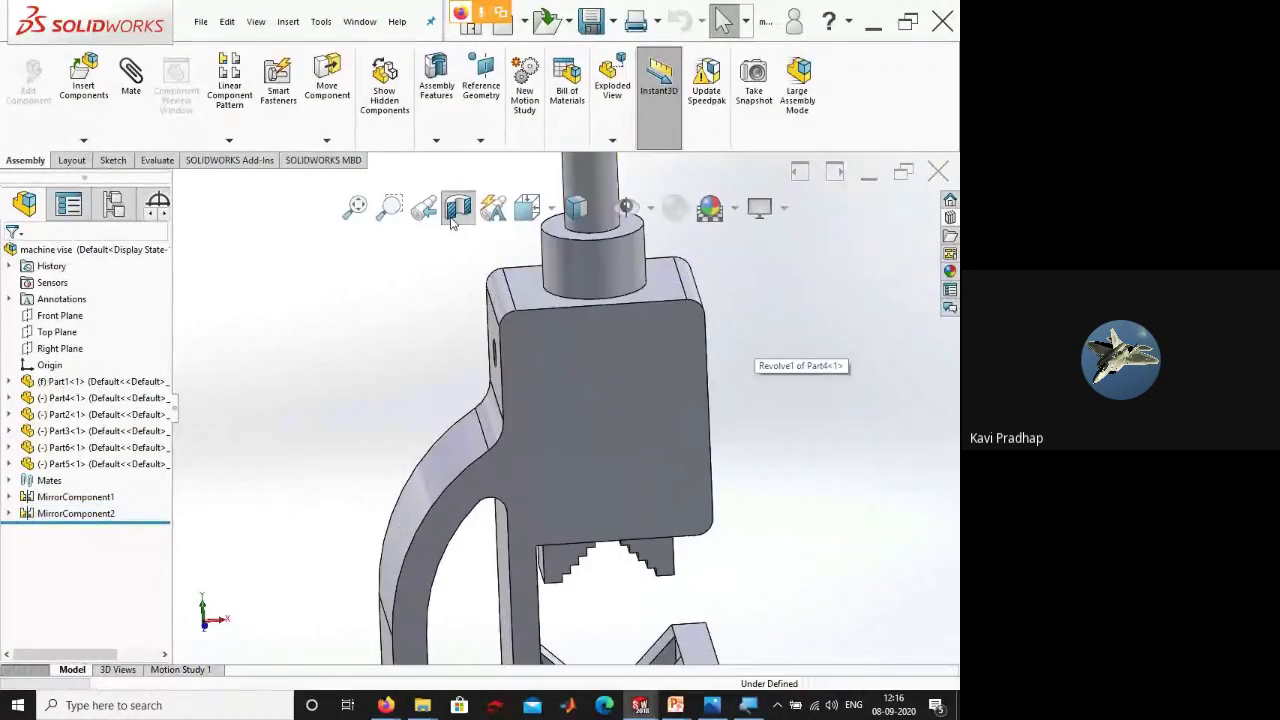
{"action": "scroll", "coordinate": [340, 440], "scroll_direction": "up", "scroll_amount": 4}
{"action": "scroll", "coordinate": [348, 471], "scroll_direction": "down", "scroll_amount": 2}
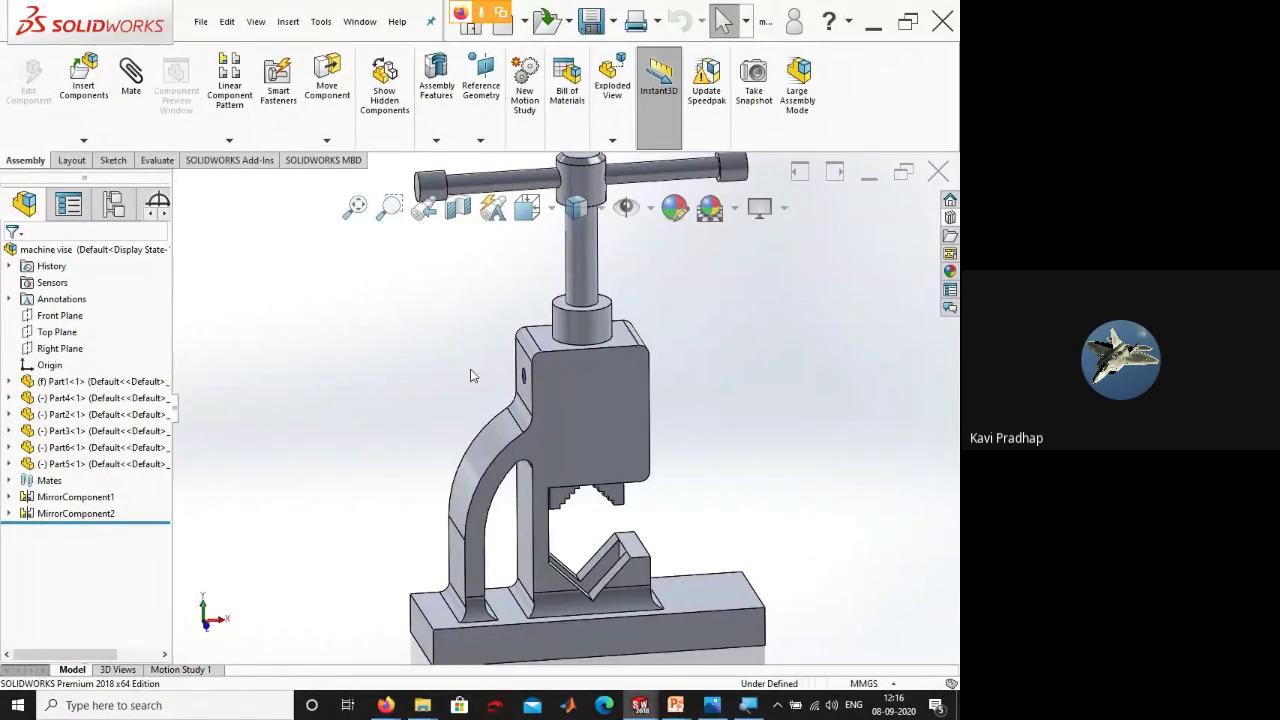
- Slide the spindle down so the jaw block approaches the V-groove on the base
{"action": "scroll", "coordinate": [473, 376], "scroll_direction": "up", "scroll_amount": 3}
{"action": "left_click", "coordinate": [571, 338]}
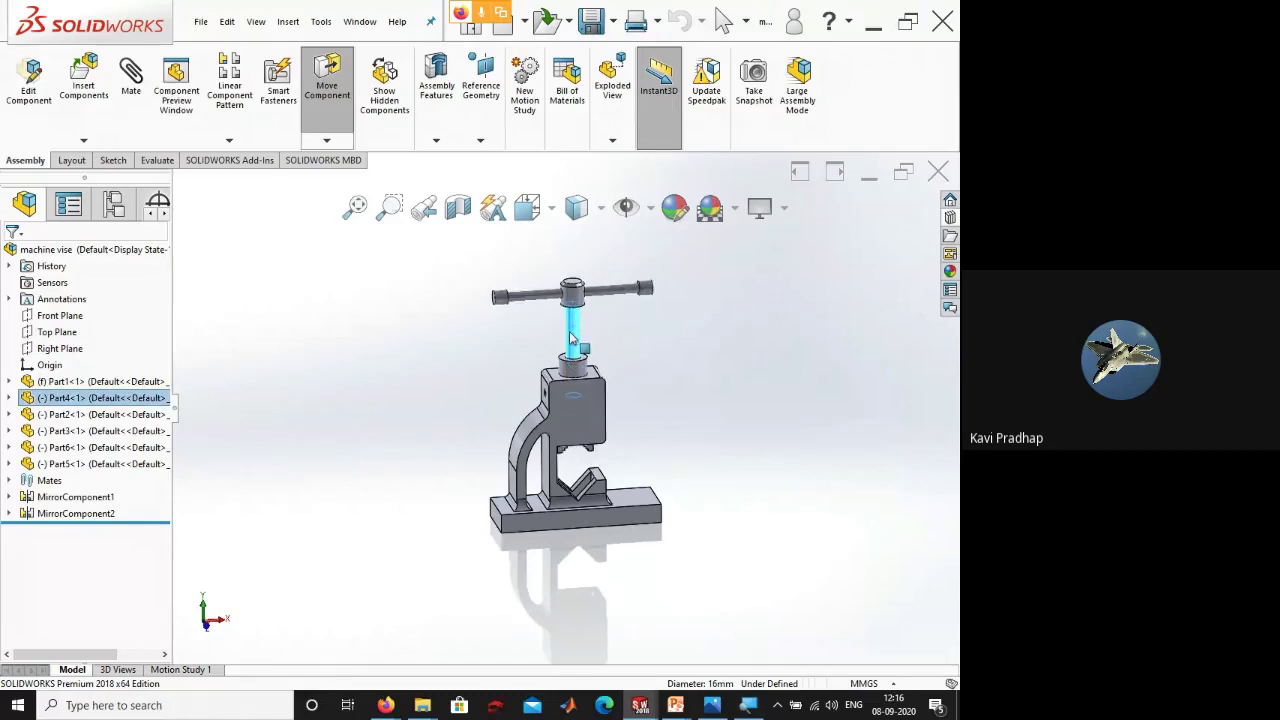
{"action": "mouse_move", "coordinate": [571, 338]}
{"action": "left_mouse_down"}
{"action": "mouse_move", "coordinate": [573, 292]}
{"action": "mouse_move", "coordinate": [576, 352]}
{"action": "left_mouse_up"}
{"action": "left_click", "coordinate": [668, 390]}
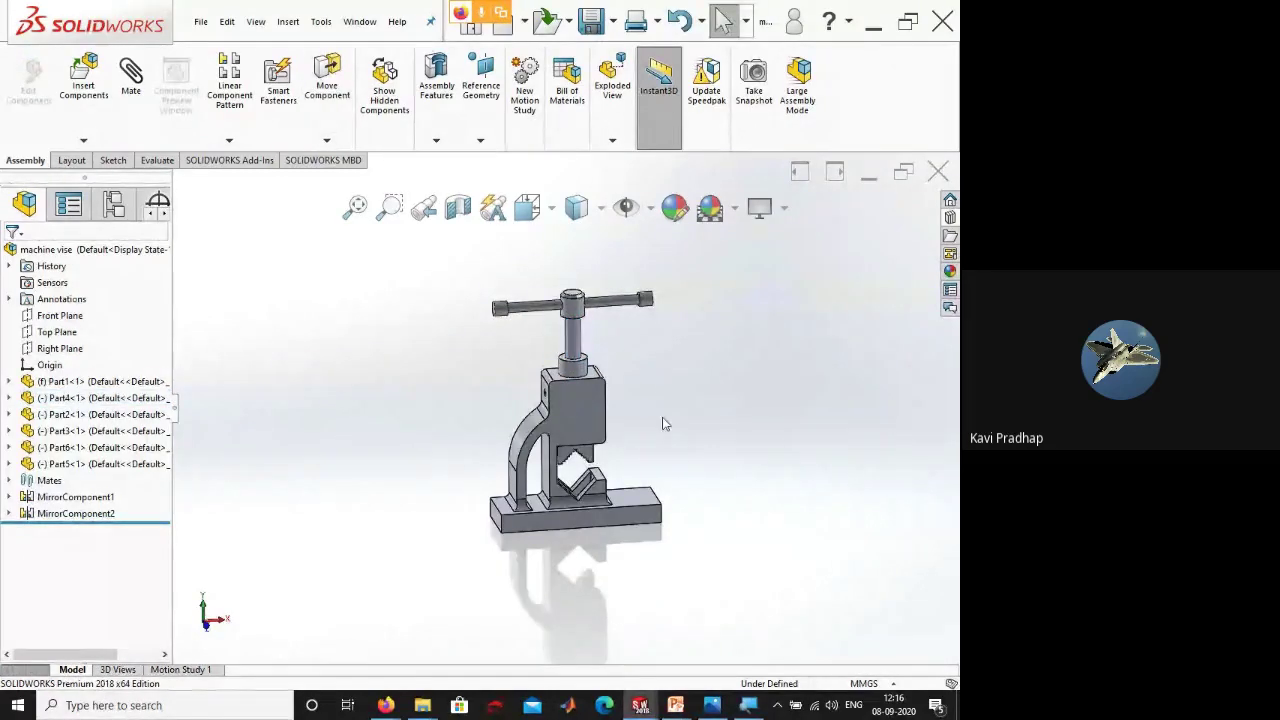
{"action": "middle_click_drag", "start_coordinate": [665, 424], "coordinate": [711, 427]}
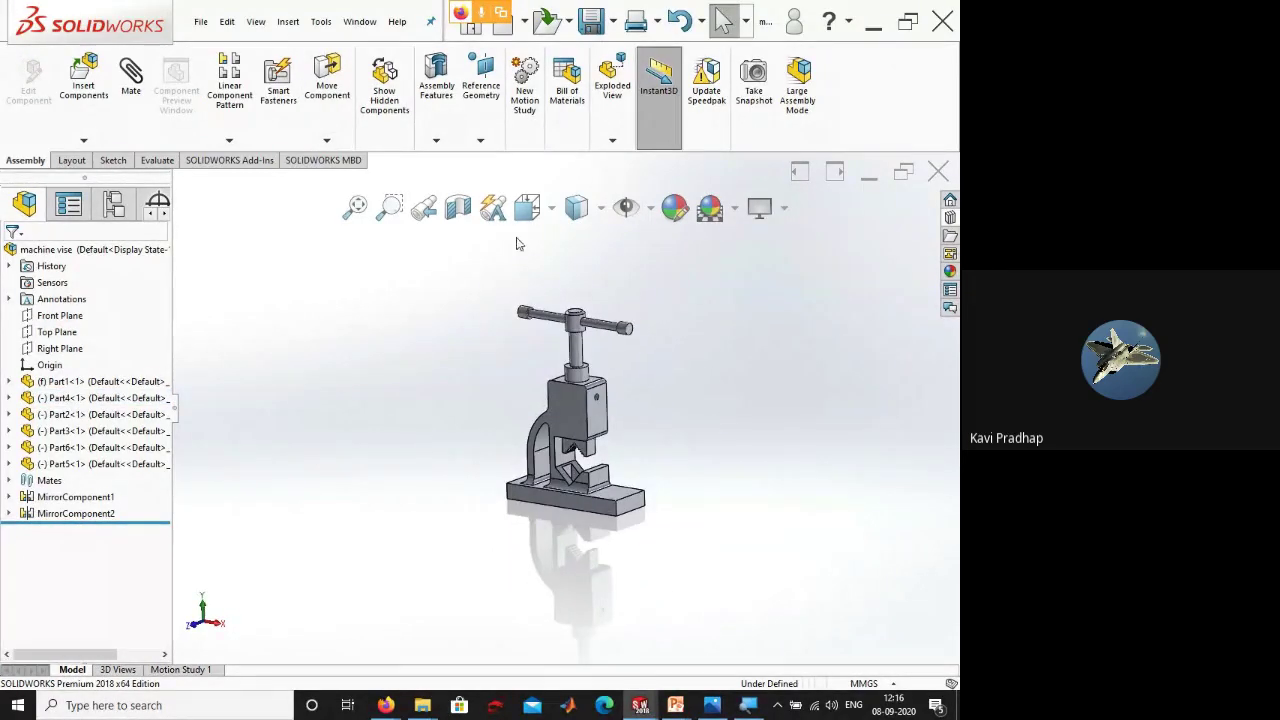
- Section the assembly lengthwise again, 10 mm inward from the jaw block face, and slide the spindle and jaw block up inside the frame
{"action": "left_click", "coordinate": [458, 207]}
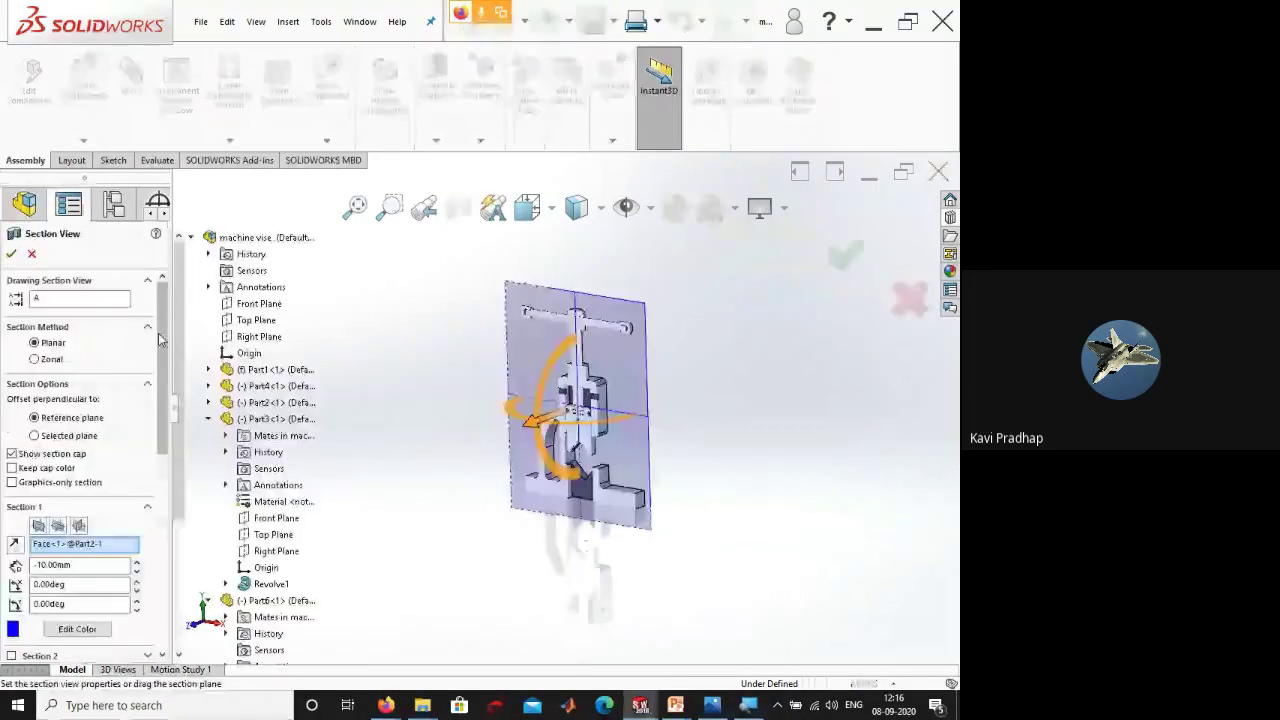
{"action": "left_click", "coordinate": [11, 254]}
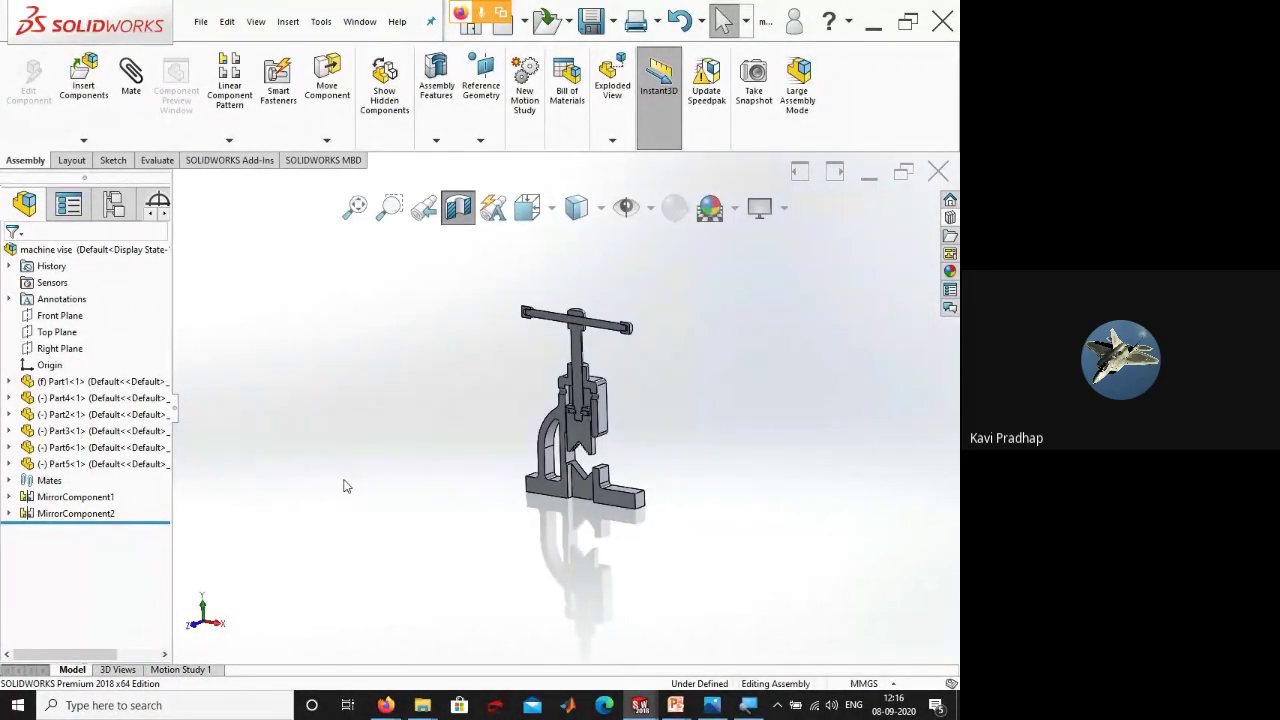
{"action": "scroll", "coordinate": [576, 438], "scroll_direction": "down", "scroll_amount": 10}
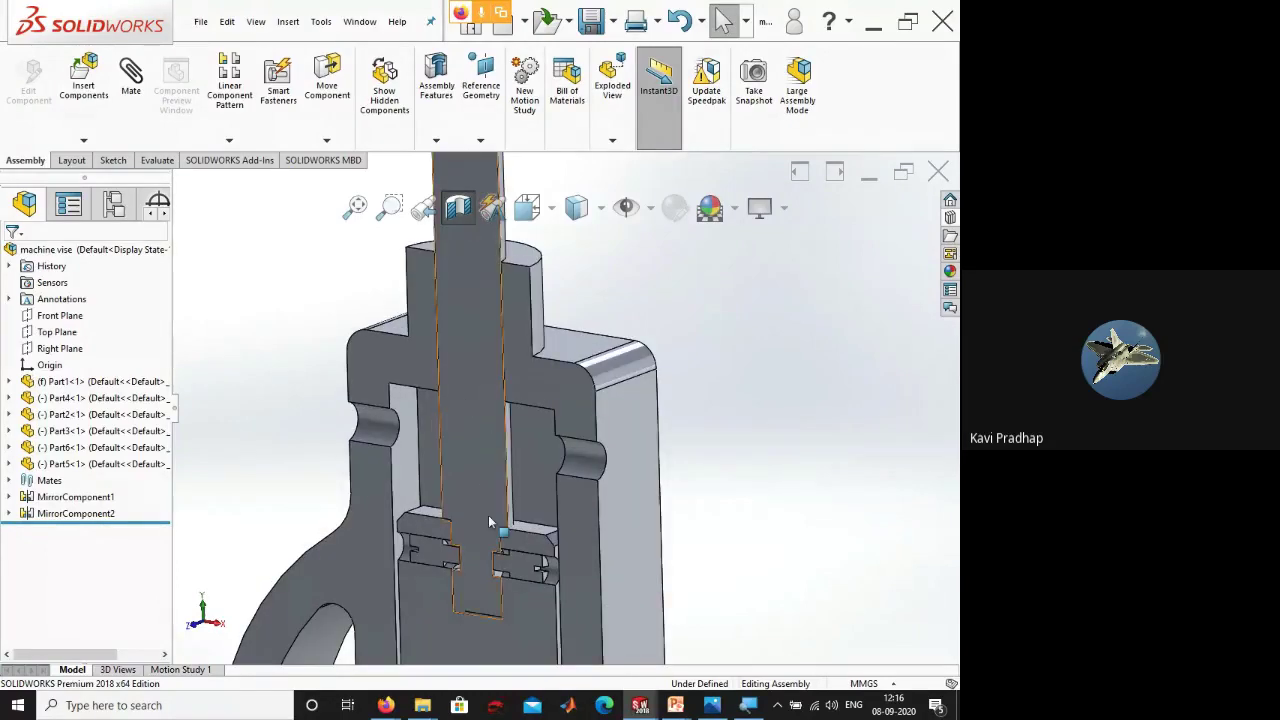
{"action": "mouse_move", "coordinate": [503, 510]}
{"action": "middle_mouse_down"}
{"action": "mouse_move", "coordinate": [571, 486]}
{"action": "mouse_move", "coordinate": [516, 492]}
{"action": "middle_mouse_up"}
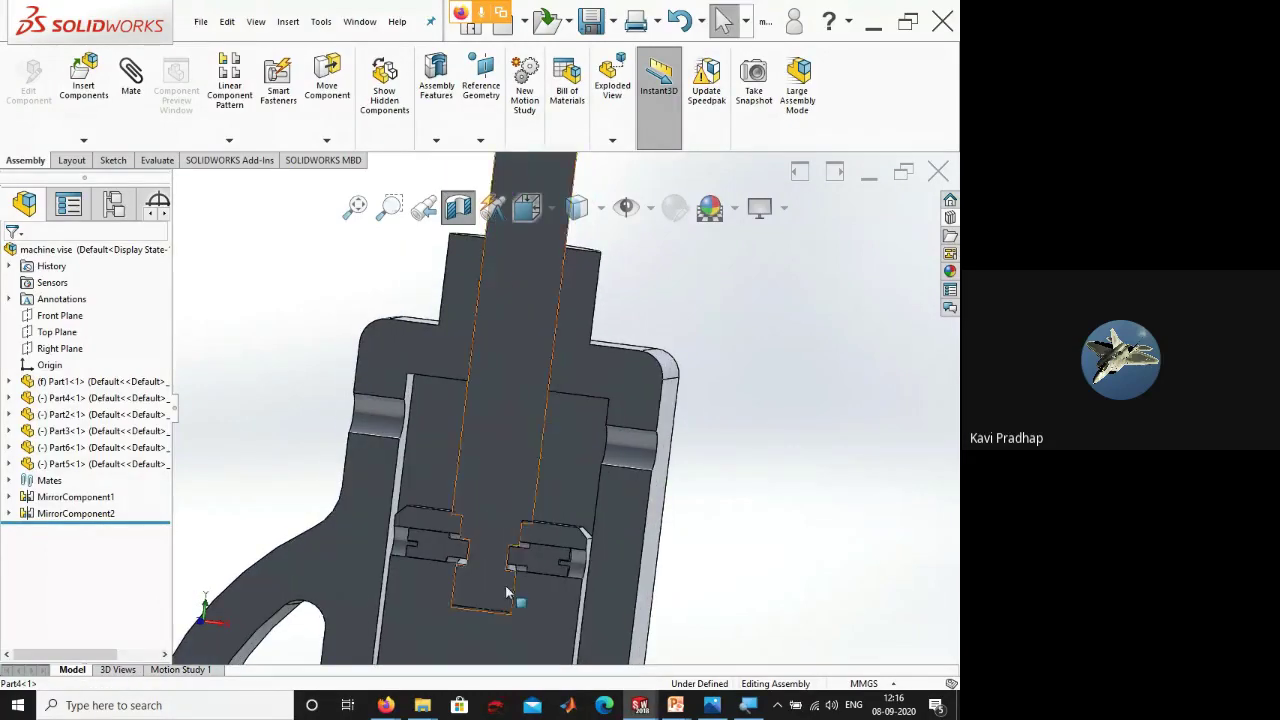
{"action": "left_click_drag", "start_coordinate": [504, 588], "coordinate": [518, 517]}
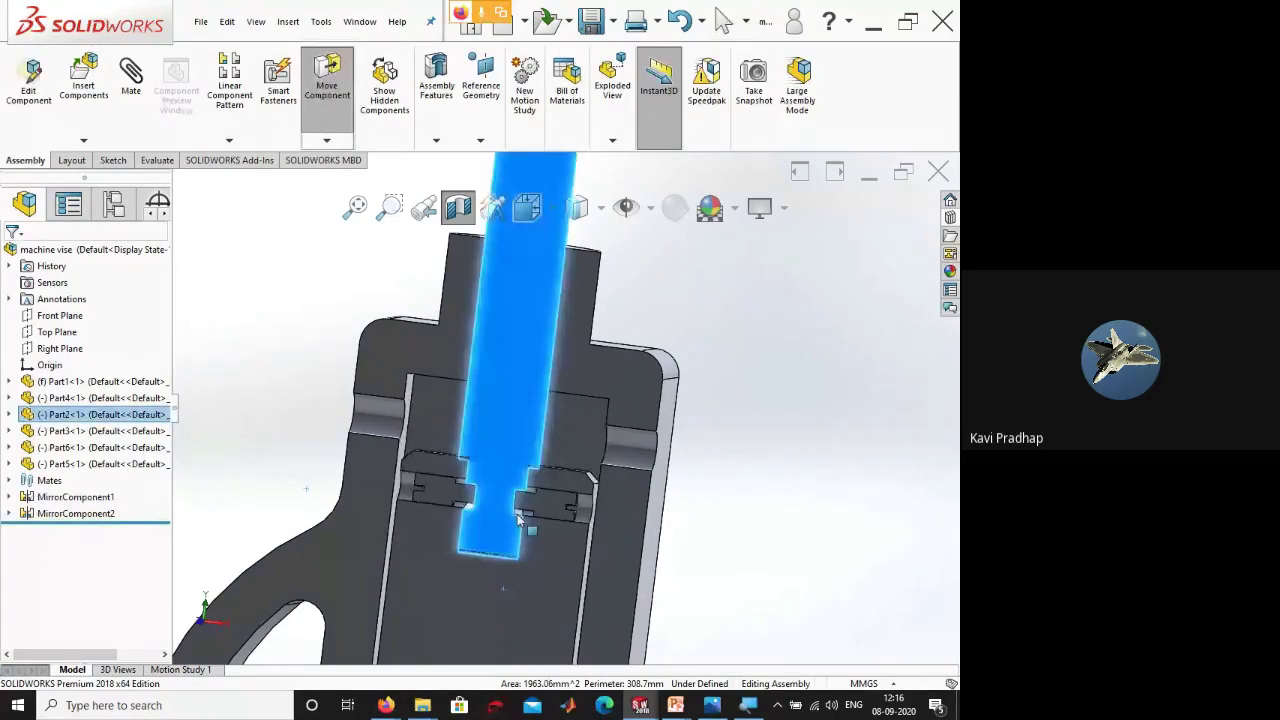
{"action": "scroll", "coordinate": [576, 420], "scroll_direction": "up", "scroll_amount": 2}
{"action": "middle_click_drag", "start_coordinate": [846, 510], "coordinate": [789, 597]}
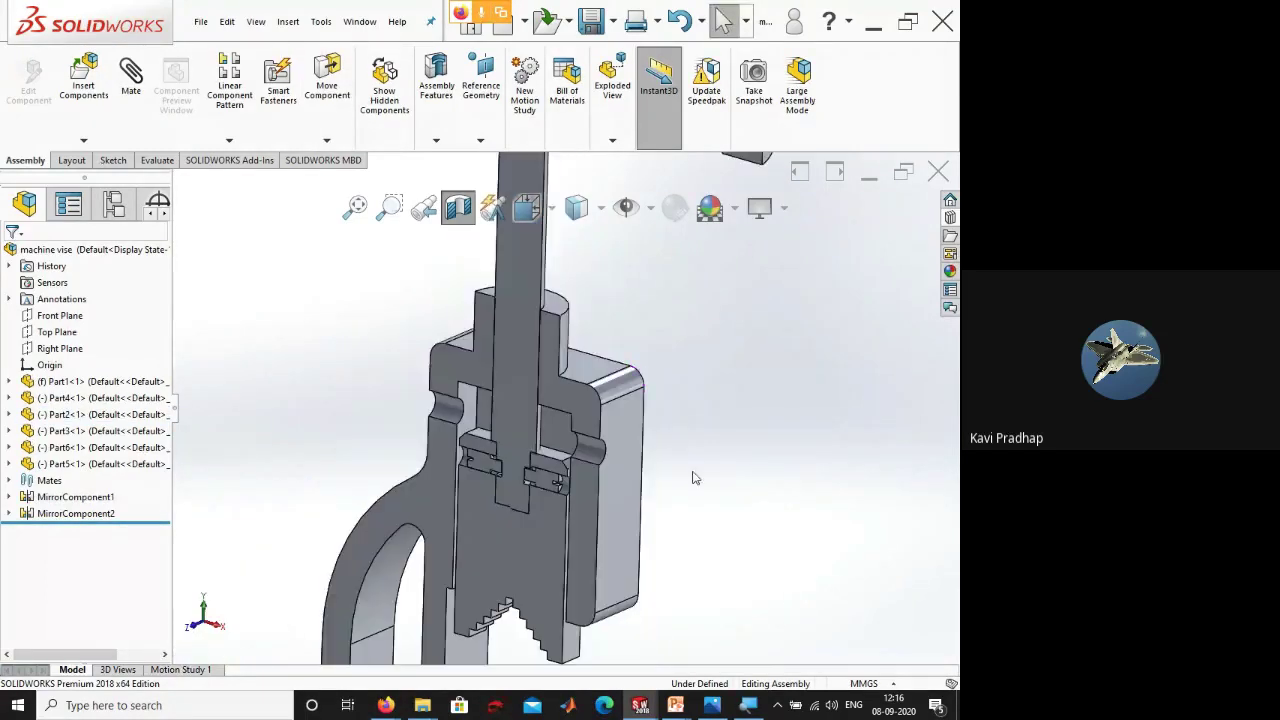
- Try to move the jaw block with Collision Detection between all components and Stop at collision enabled
{"action": "left_click", "coordinate": [157, 161]}
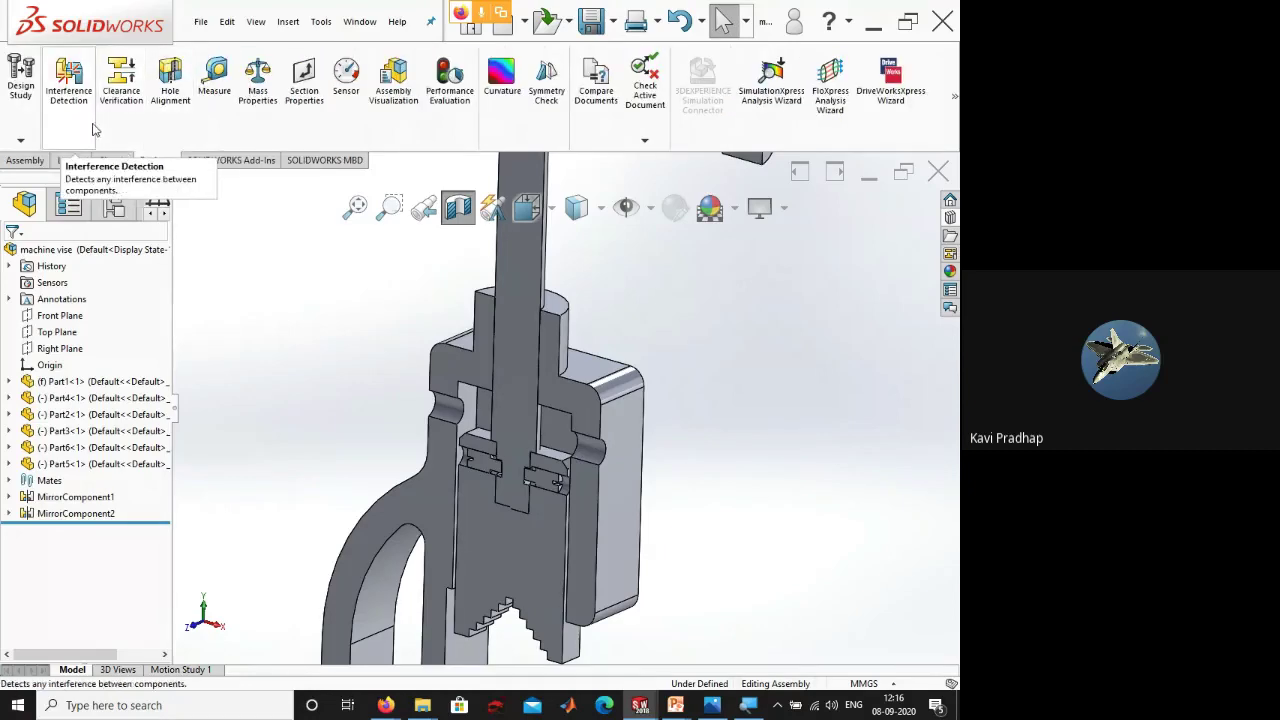
{"action": "left_click", "coordinate": [25, 160]}
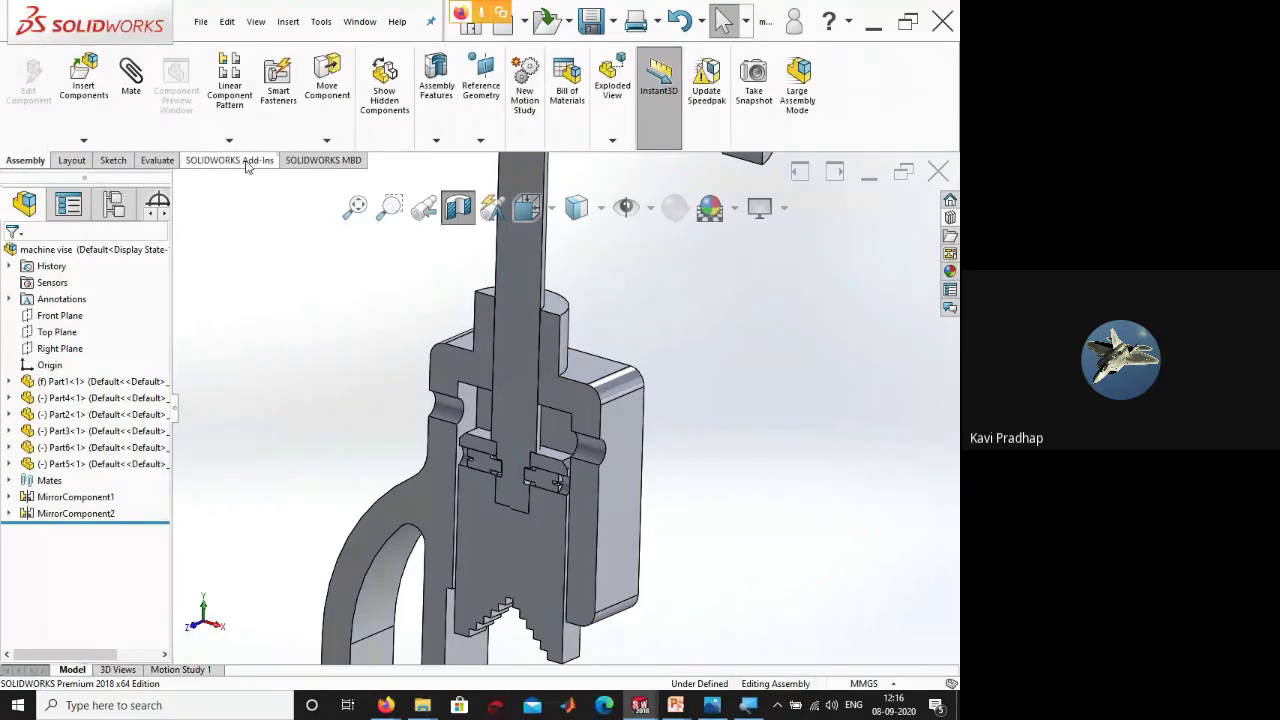
{"action": "left_click", "coordinate": [326, 140]}
{"action": "left_click", "coordinate": [331, 163]}
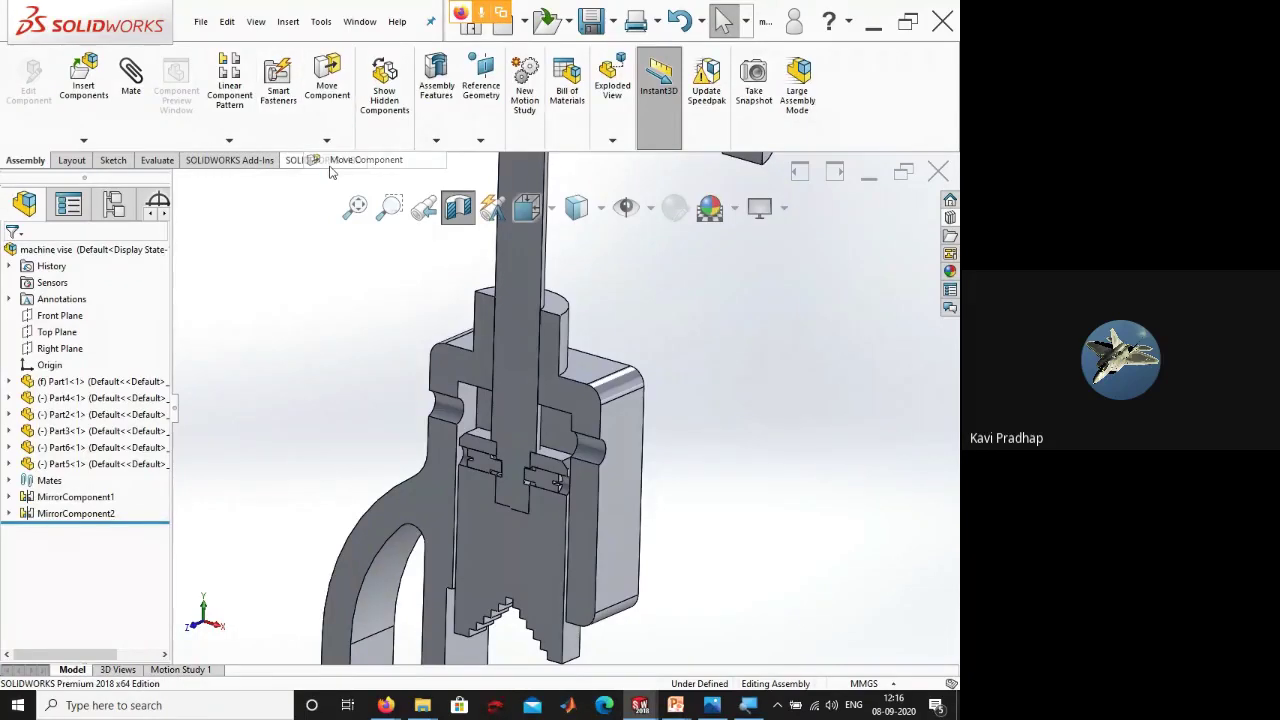
{"action": "left_click", "coordinate": [51, 408]}
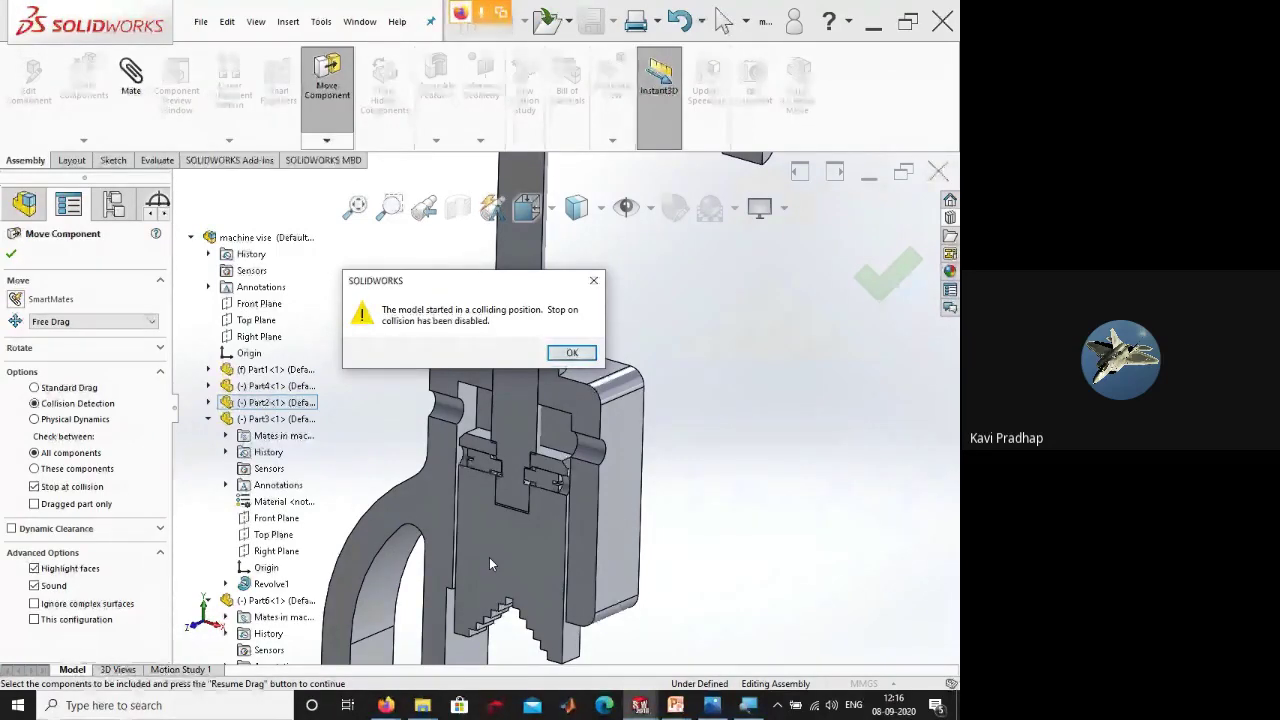
{"action": "key", "text": "Return"}
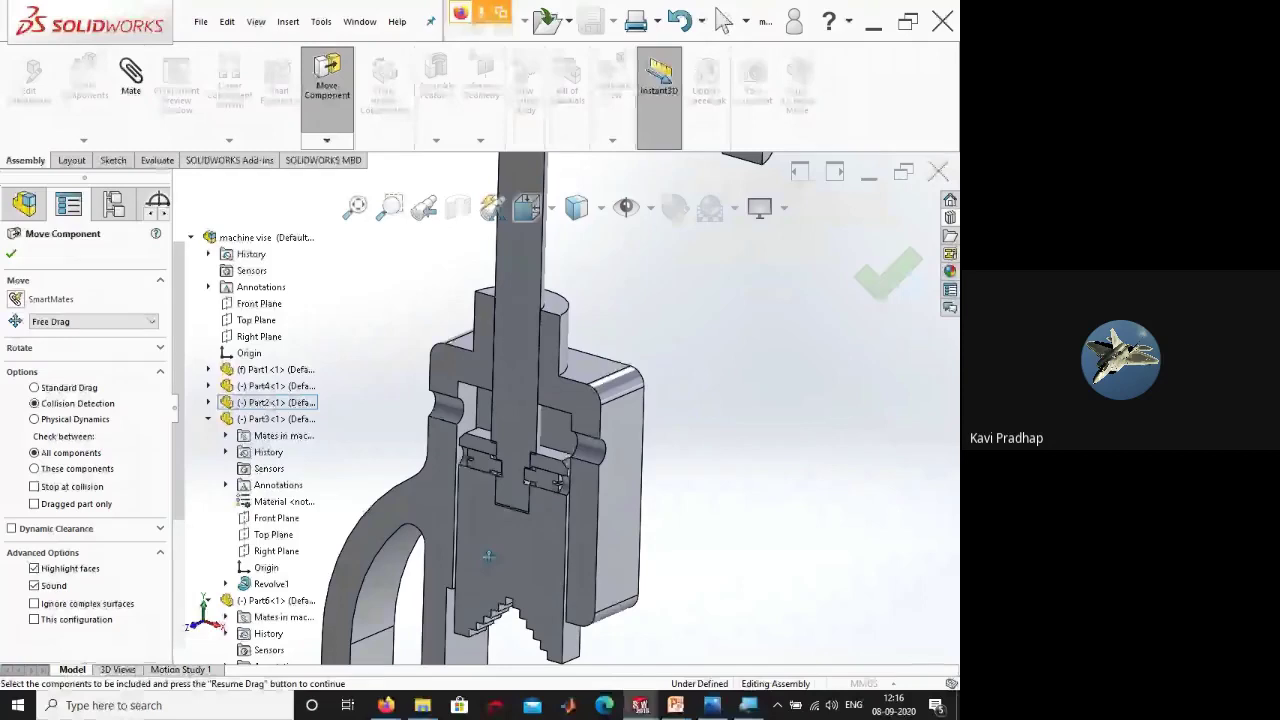
{"action": "key", "text": "Escape"}
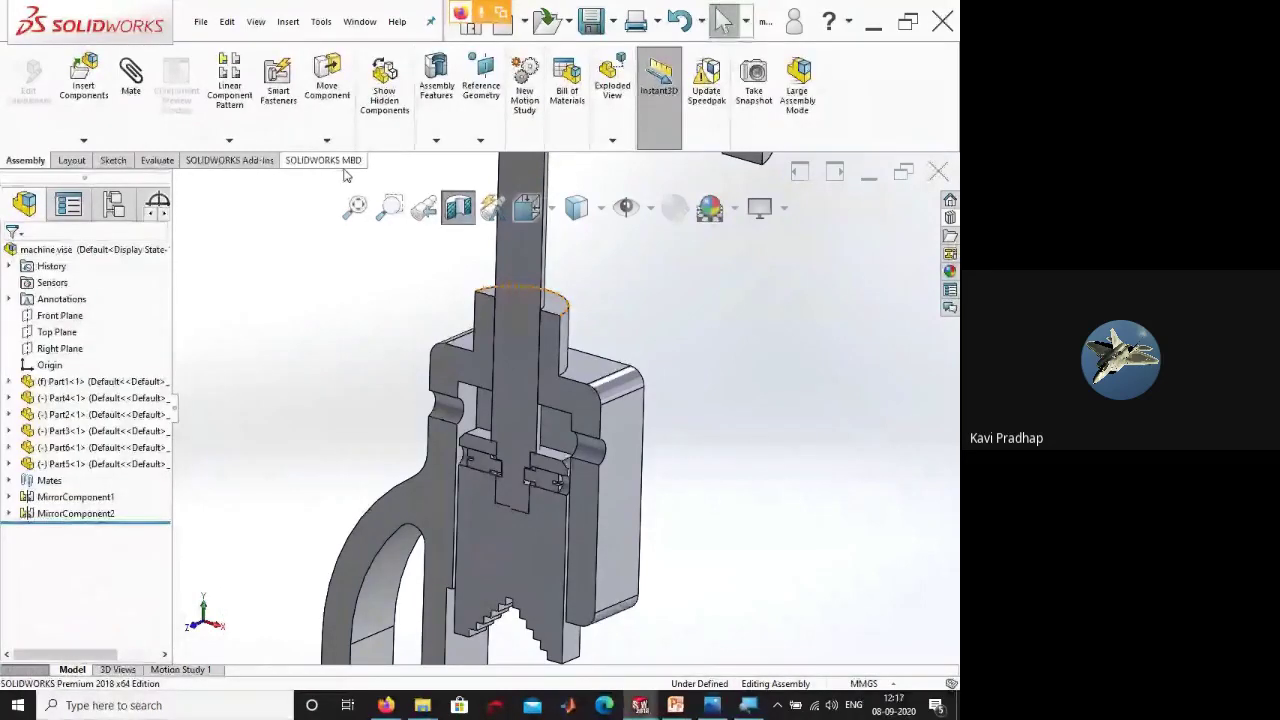
- Start a mate between the jaw block's upper face and the ceiling face of the frame's guide cavity
{"action": "scroll", "coordinate": [590, 370], "scroll_direction": "up", "scroll_amount": 8}
{"action": "mouse_move", "coordinate": [600, 346]}
{"action": "left_mouse_down"}
{"action": "mouse_move", "coordinate": [592, 424]}
{"action": "mouse_move", "coordinate": [622, 625]}
{"action": "mouse_move", "coordinate": [585, 360]}
{"action": "left_mouse_up"}
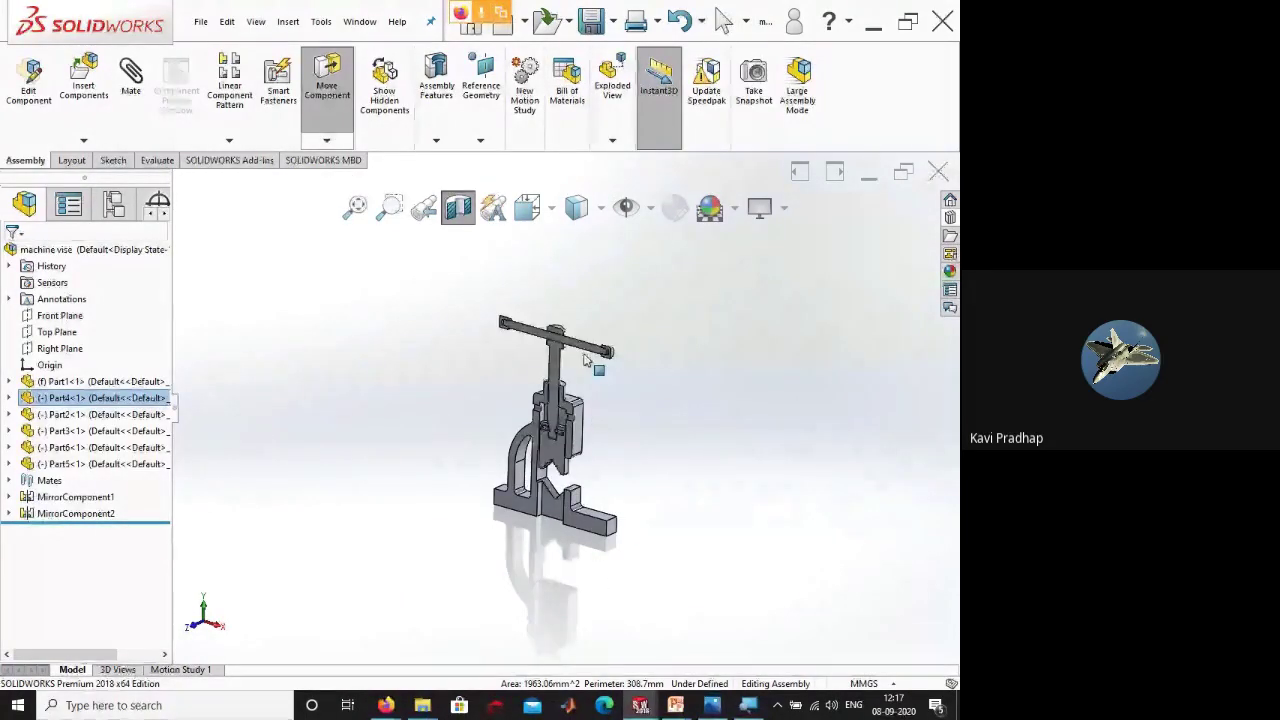
{"action": "left_click", "coordinate": [495, 434]}
{"action": "scroll", "coordinate": [495, 434], "scroll_direction": "down", "scroll_amount": 10}
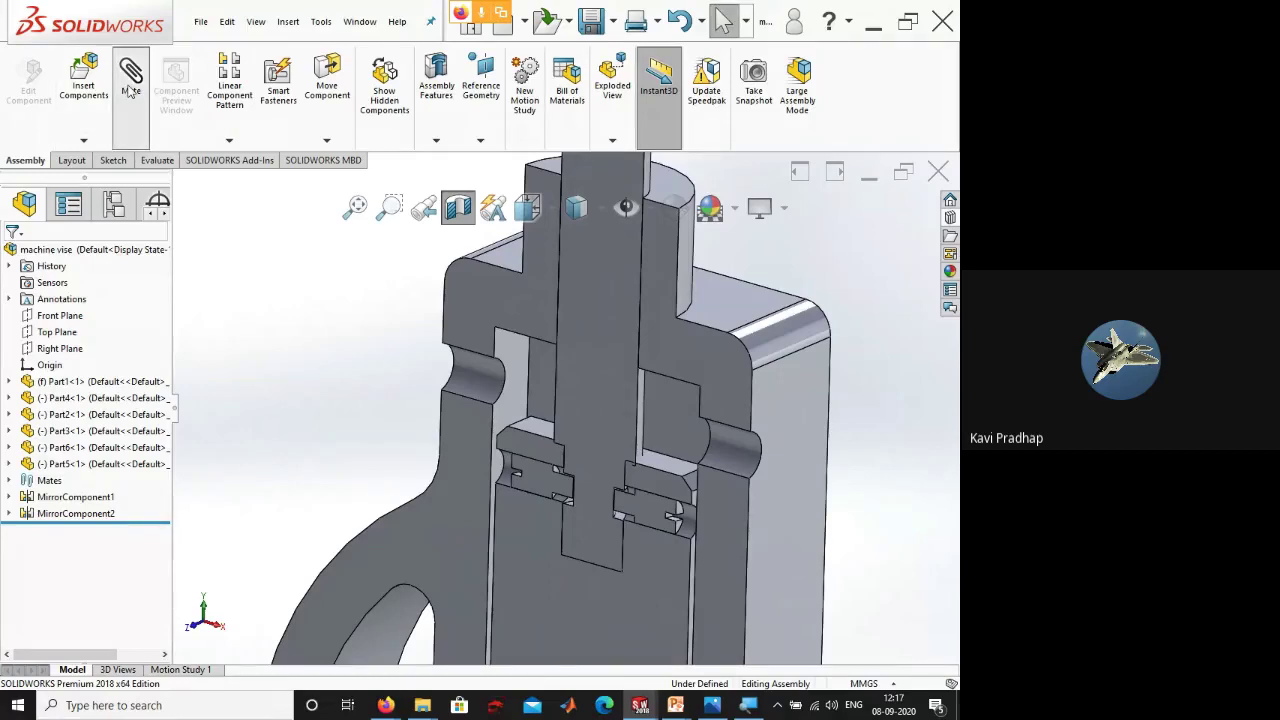
{"action": "left_click", "coordinate": [129, 90]}
{"action": "left_click", "coordinate": [678, 474]}
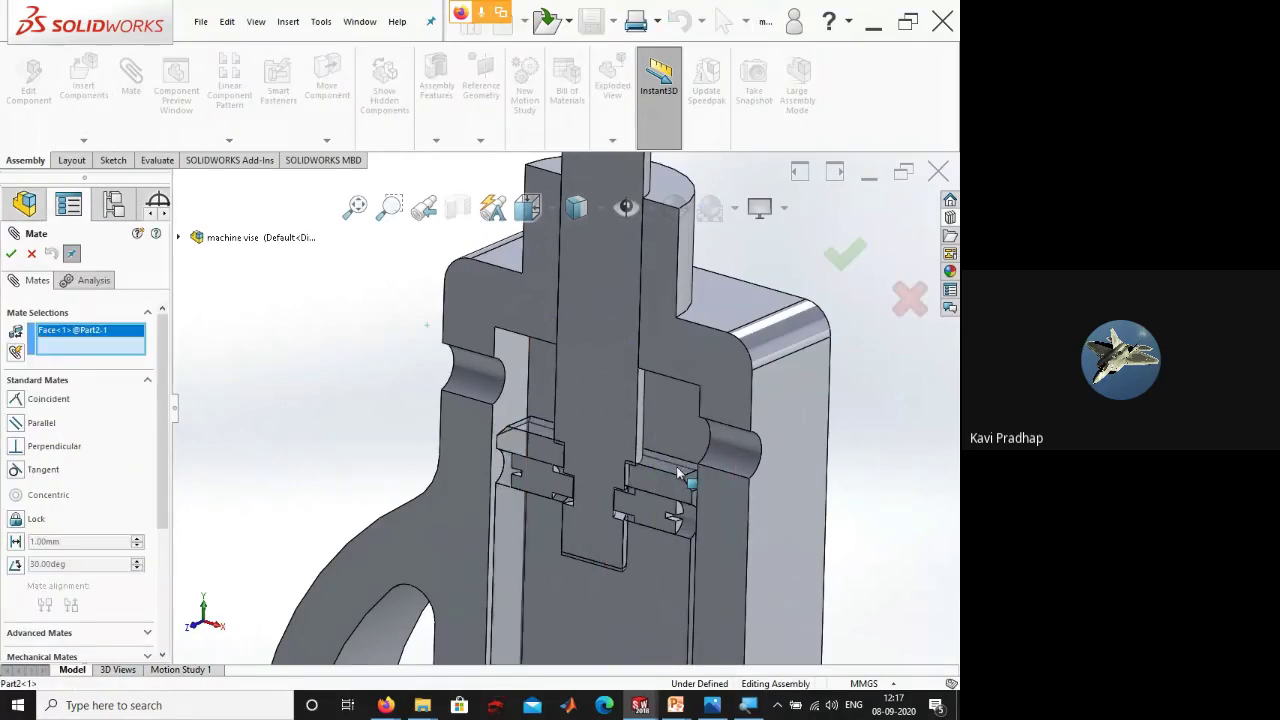
{"action": "middle_click_drag", "start_coordinate": [678, 474], "coordinate": [706, 352]}
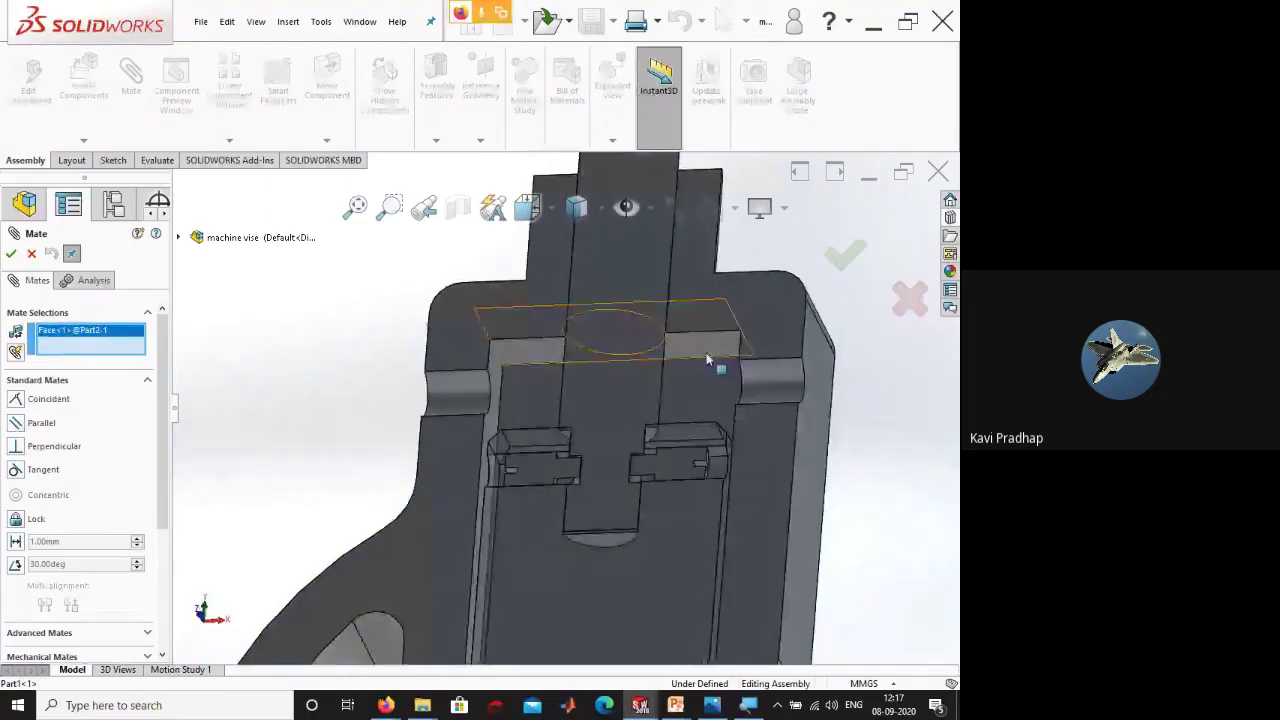
{"action": "left_click", "coordinate": [706, 348]}
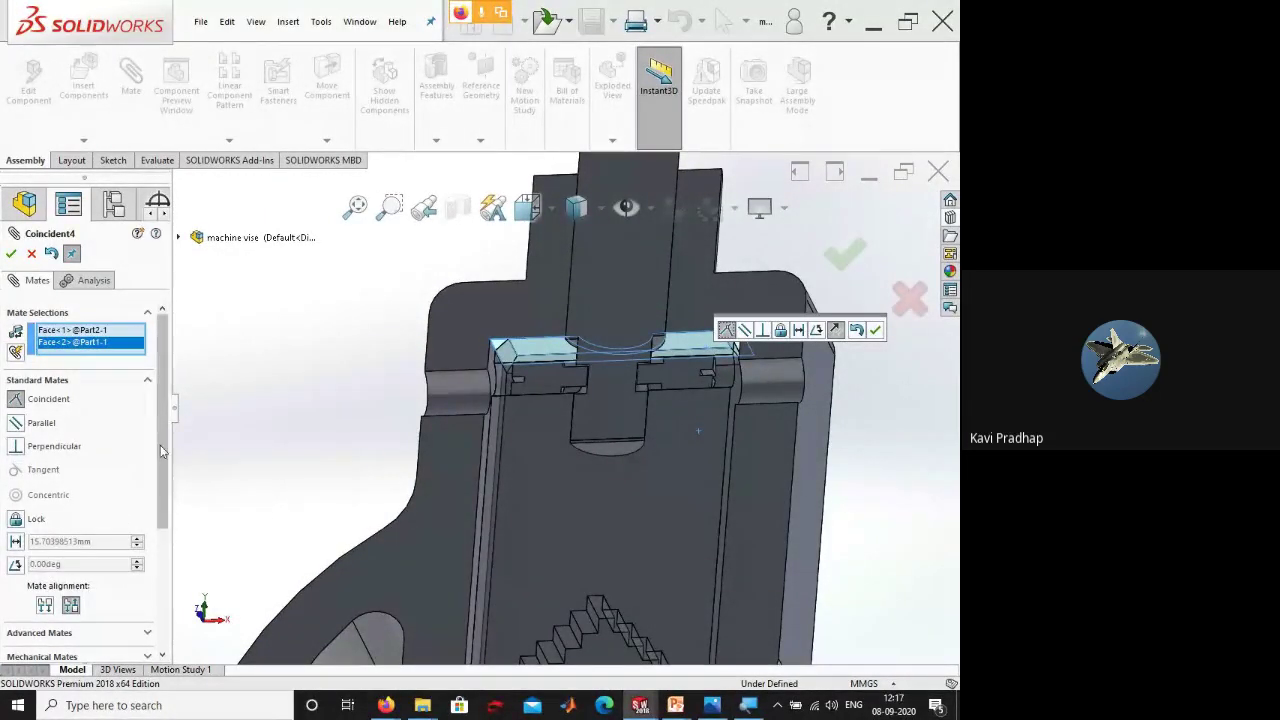
- Turn the jaw block mate into an advanced distance mate and set its distance and maximum value to 80 mm
{"action": "left_click_drag", "start_coordinate": [163, 452], "coordinate": [160, 538]}
{"action": "key", "text": "super+plus"}
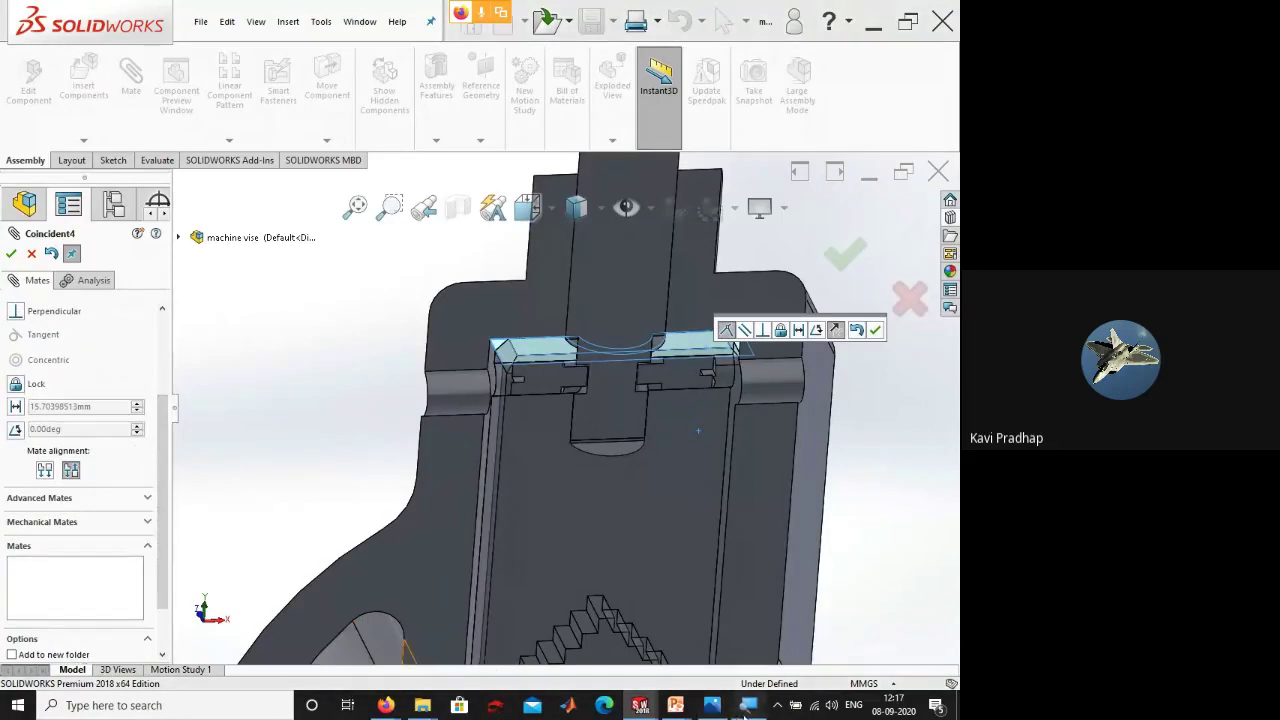
{"action": "left_click", "coordinate": [110, 458]}
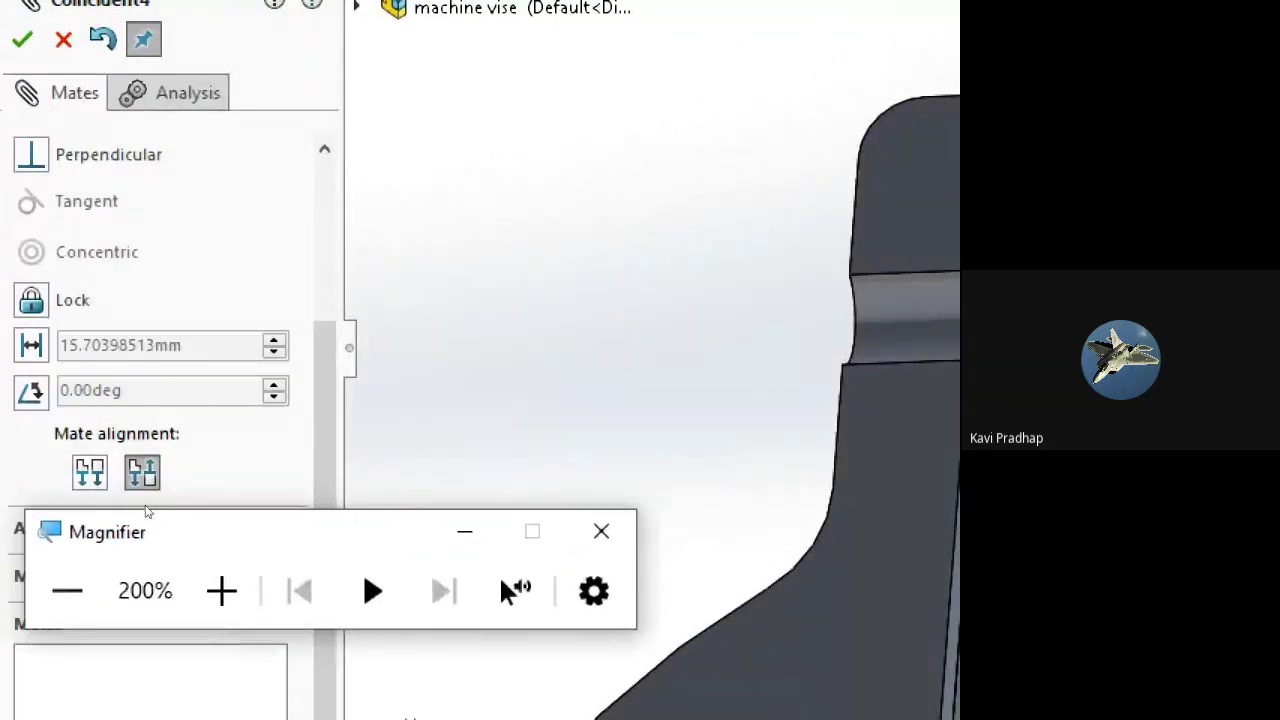
{"action": "key", "text": "super+plus"}
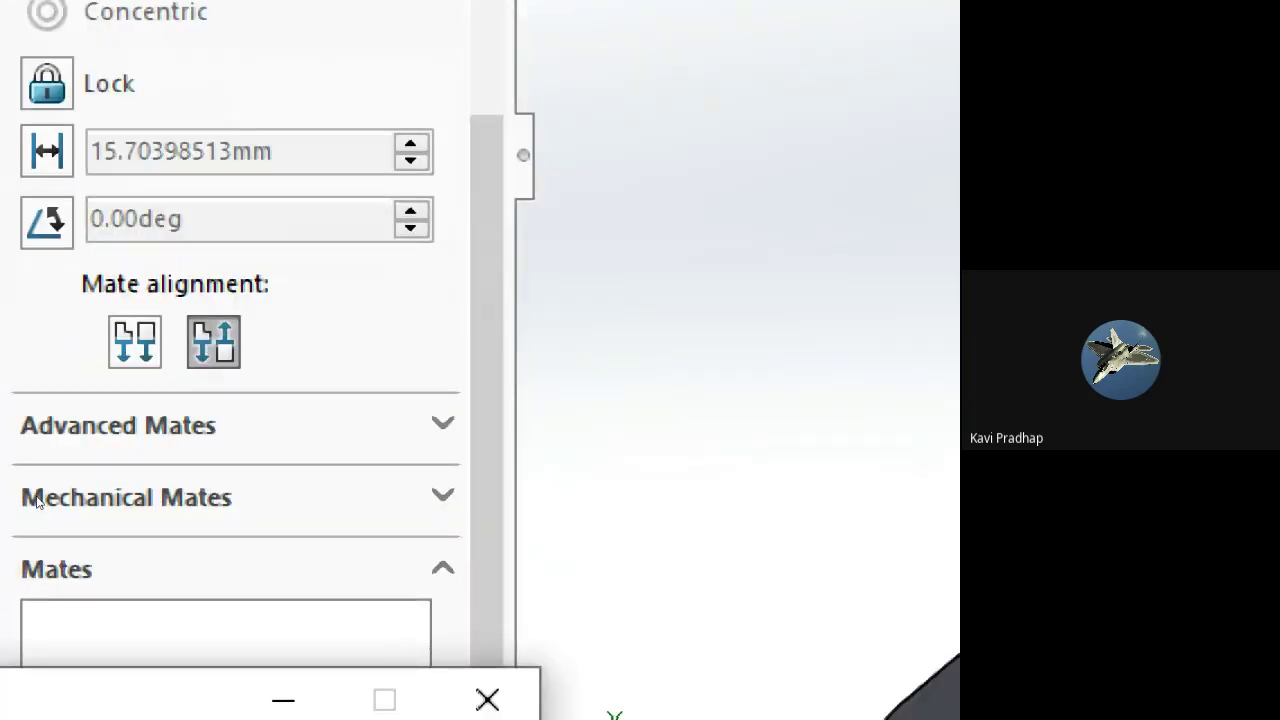
{"action": "left_click", "coordinate": [35, 500]}
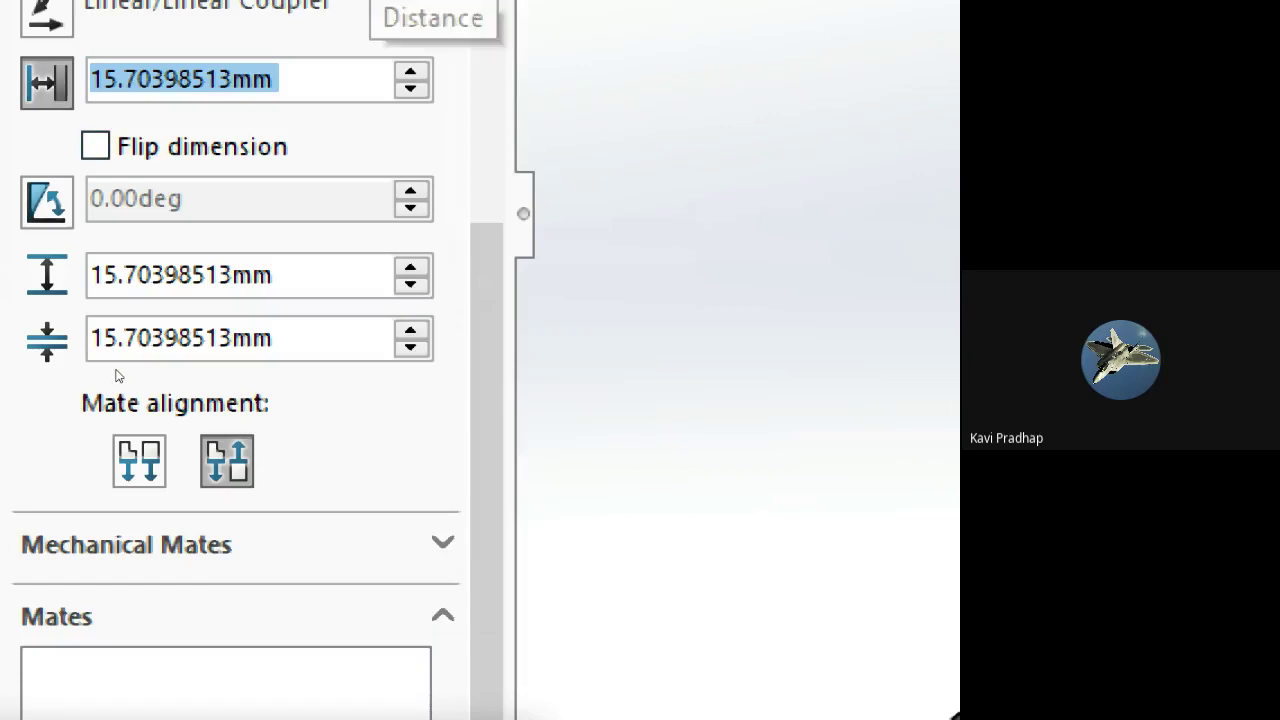
{"action": "type", "text": "80"}
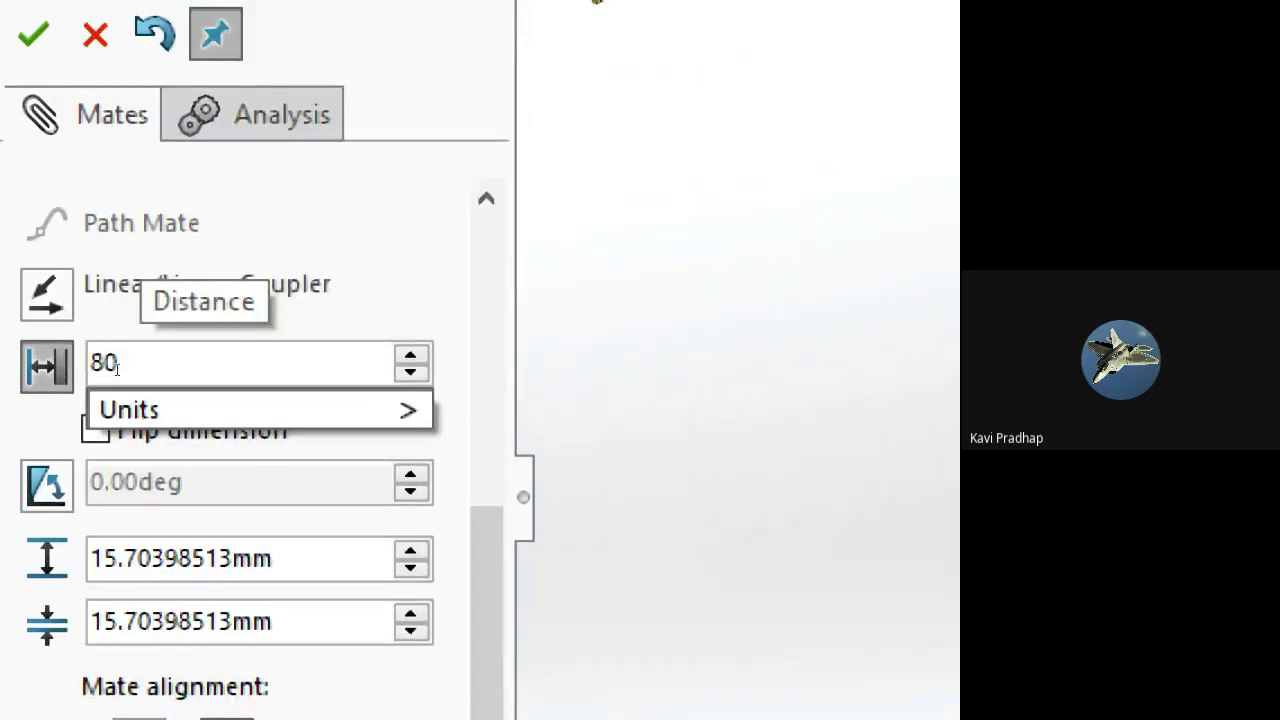
{"action": "key", "text": "Return"}
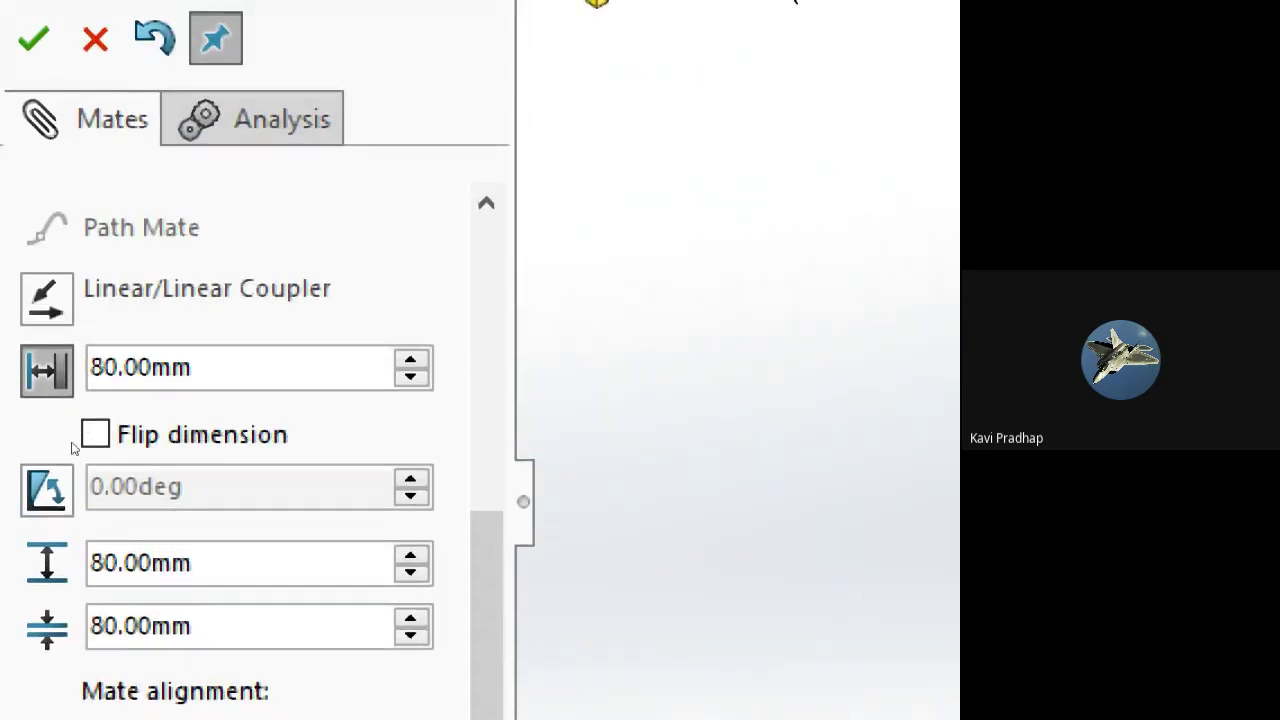
- Set the limit distance mate's minimum value to 0 mm, accept it and finish mating
{"action": "left_click", "coordinate": [91, 626]}
{"action": "left_click_drag", "start_coordinate": [192, 626], "coordinate": [88, 626]}
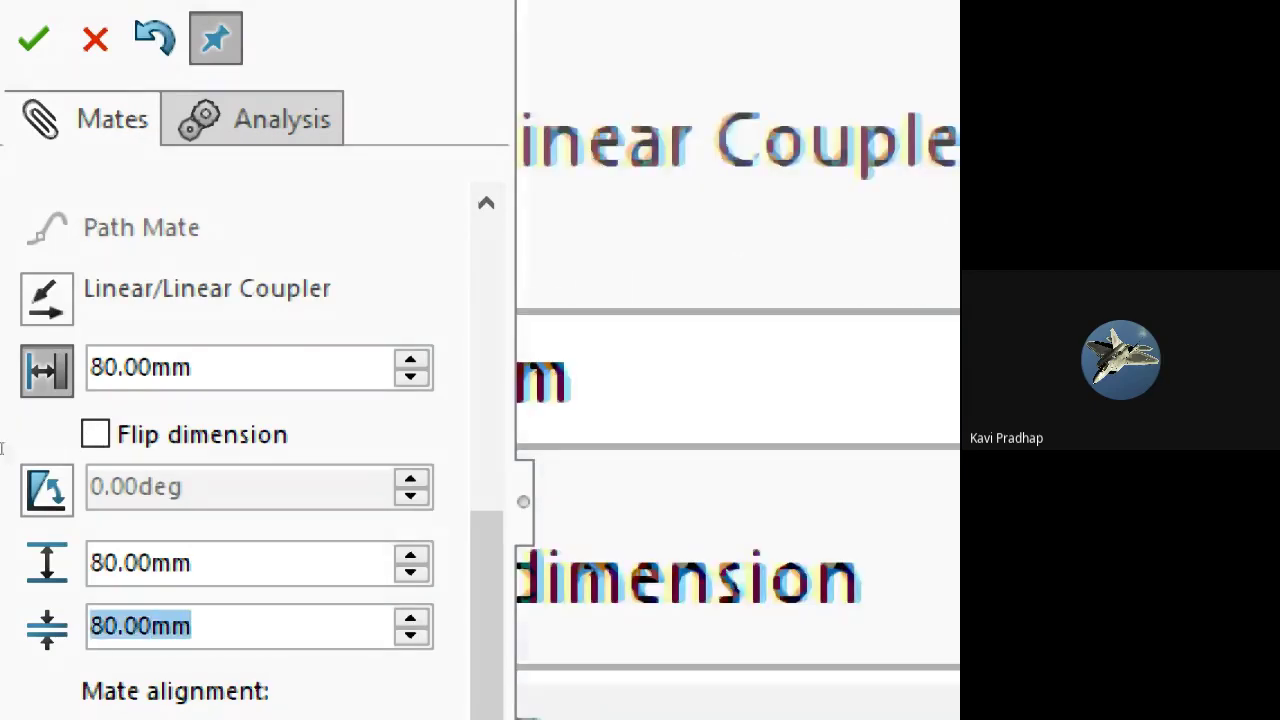
{"action": "type", "text": "0"}
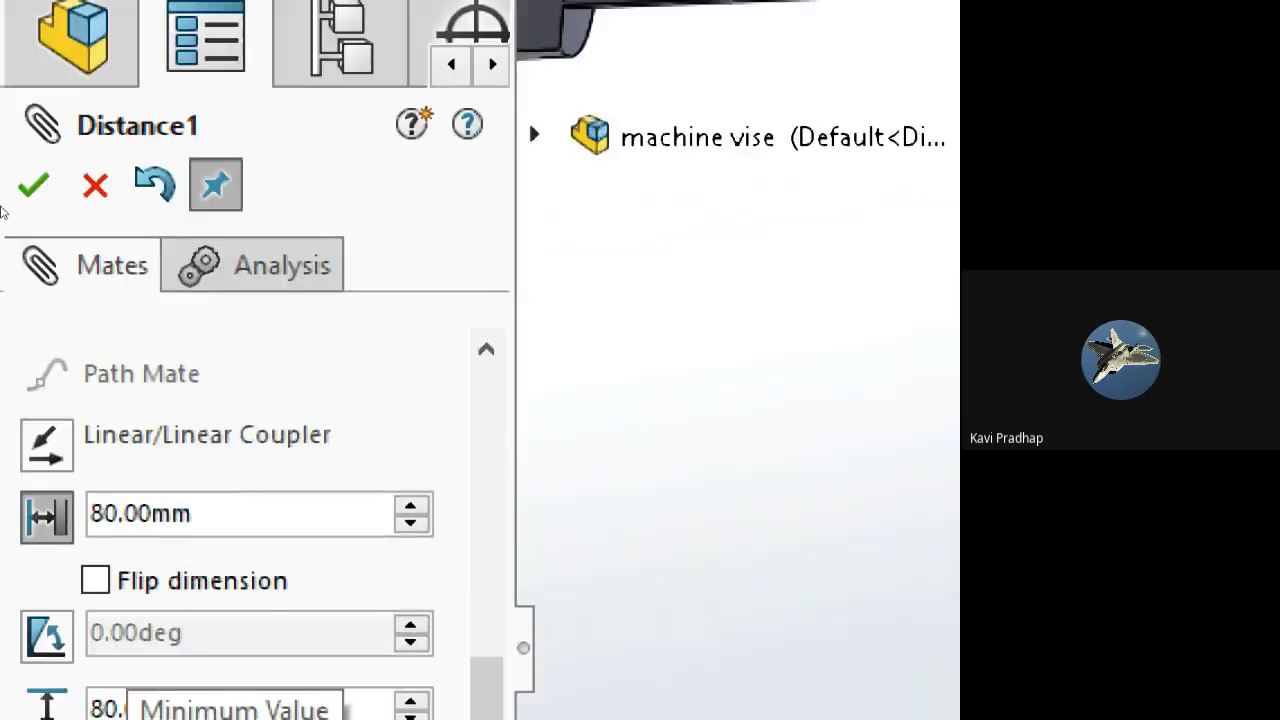
{"action": "left_click", "coordinate": [26, 202]}
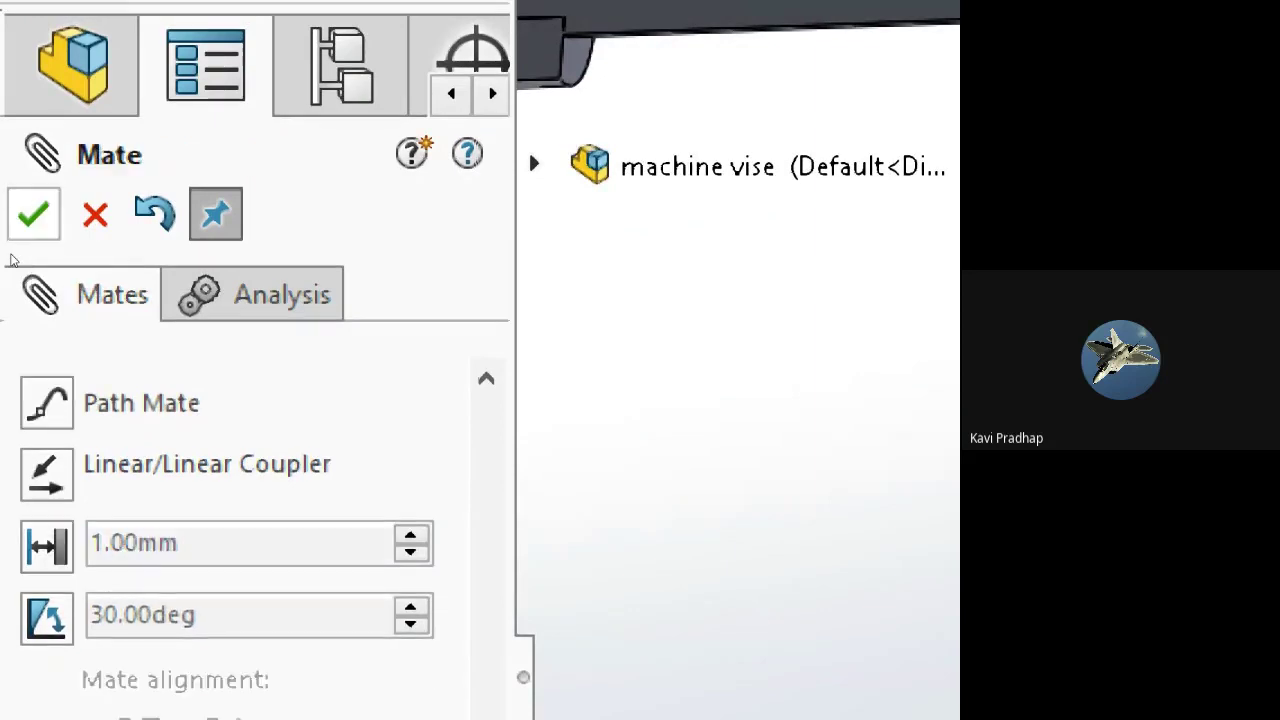
{"action": "left_click", "coordinate": [95, 214]}
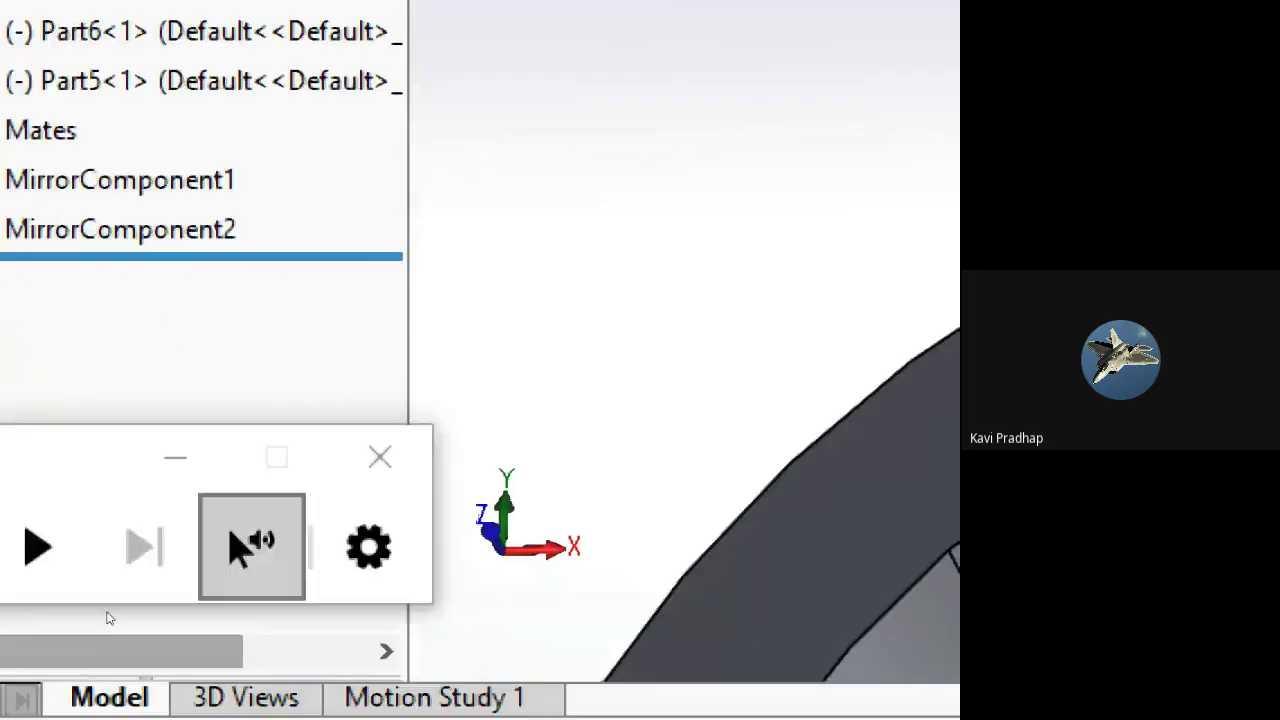
- Return the screen magnification to 100% and slide the spindle and jaw block up inside the sectioned frame
{"action": "left_click", "coordinate": [33, 612]}
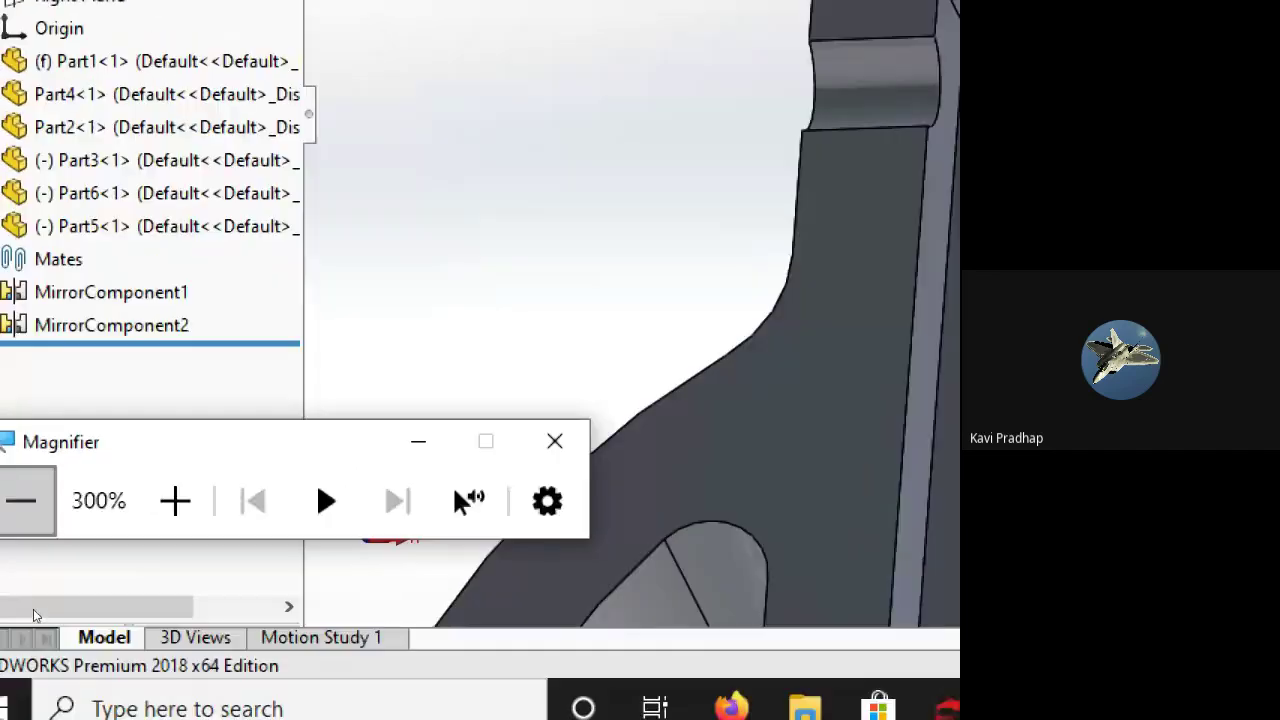
{"action": "left_click", "coordinate": [33, 610]}
{"action": "key", "text": "super+minus"}
{"action": "scroll", "coordinate": [461, 248], "scroll_direction": "up", "scroll_amount": 5}
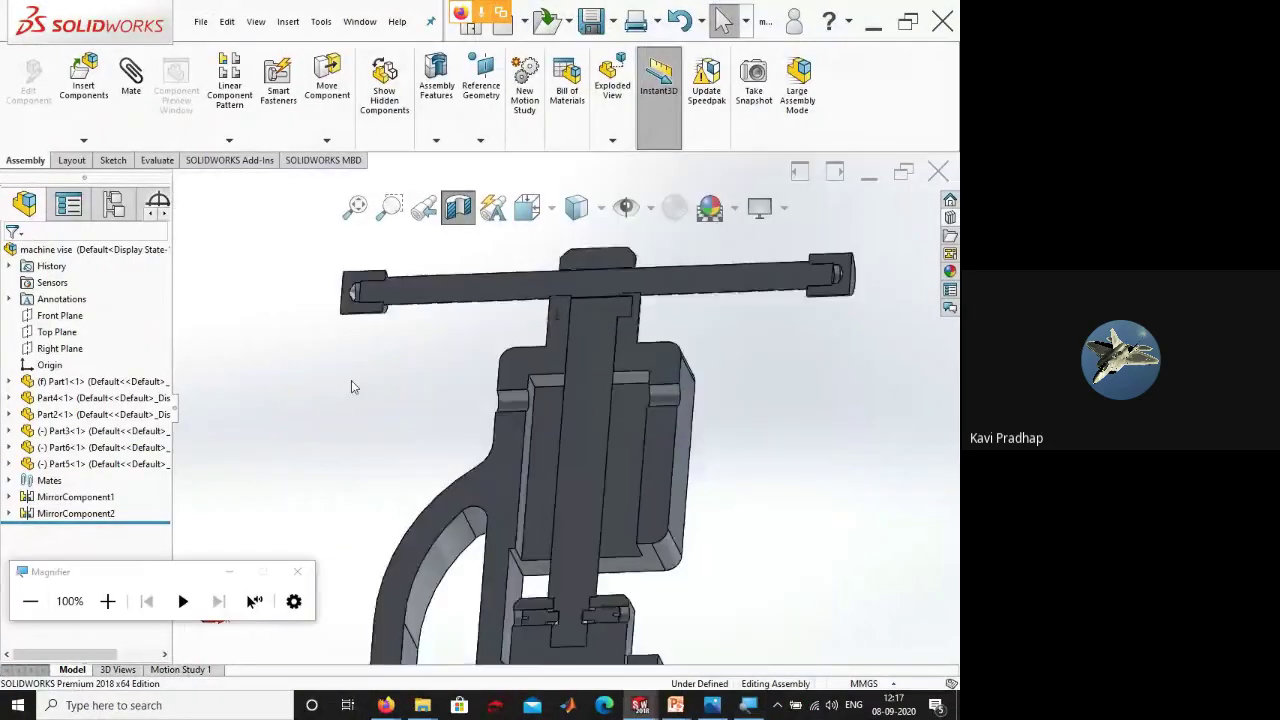
{"action": "middle_click_drag", "start_coordinate": [380, 387], "coordinate": [364, 471]}
{"action": "left_click_drag", "start_coordinate": [568, 528], "coordinate": [583, 378]}
{"action": "left_click", "coordinate": [448, 376]}
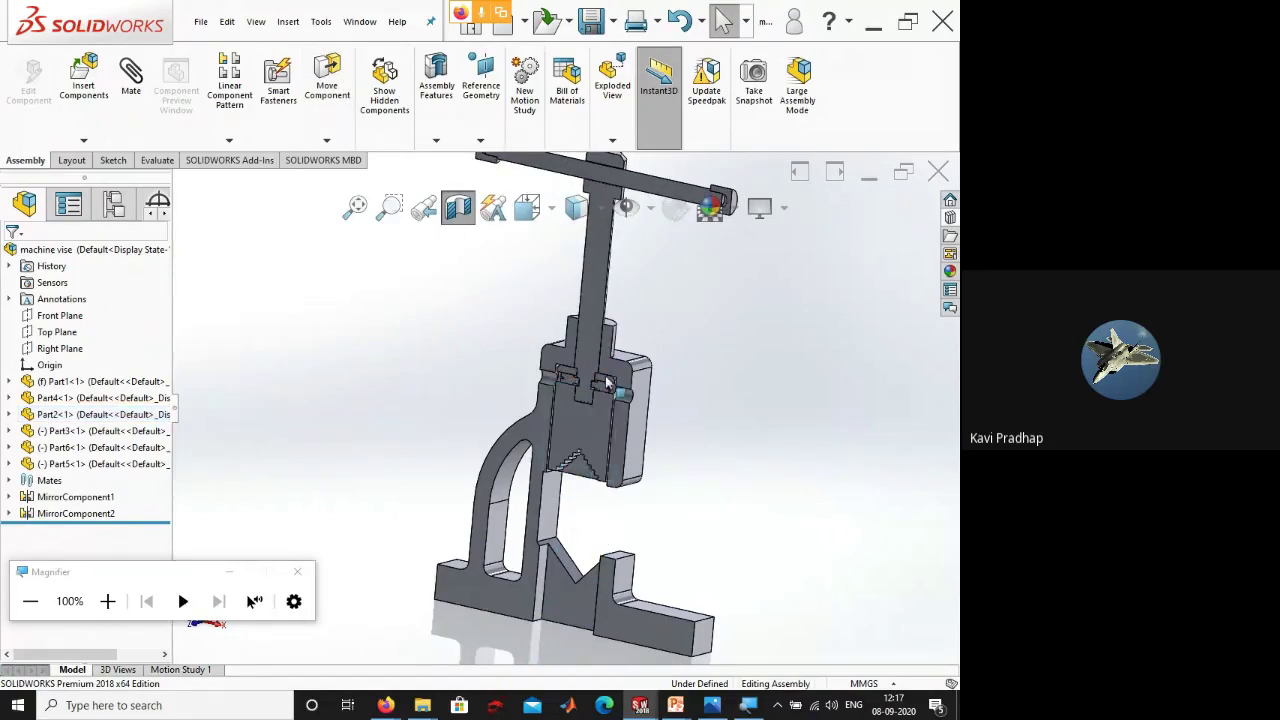
- Inspect the sectioned jaw block's upper face against the ceiling of the frame's guide cavity
{"action": "scroll", "coordinate": [592, 384], "scroll_direction": "down", "scroll_amount": 6}
{"action": "scroll", "coordinate": [566, 398], "scroll_direction": "down", "scroll_amount": 6}
{"action": "left_click", "coordinate": [642, 284]}
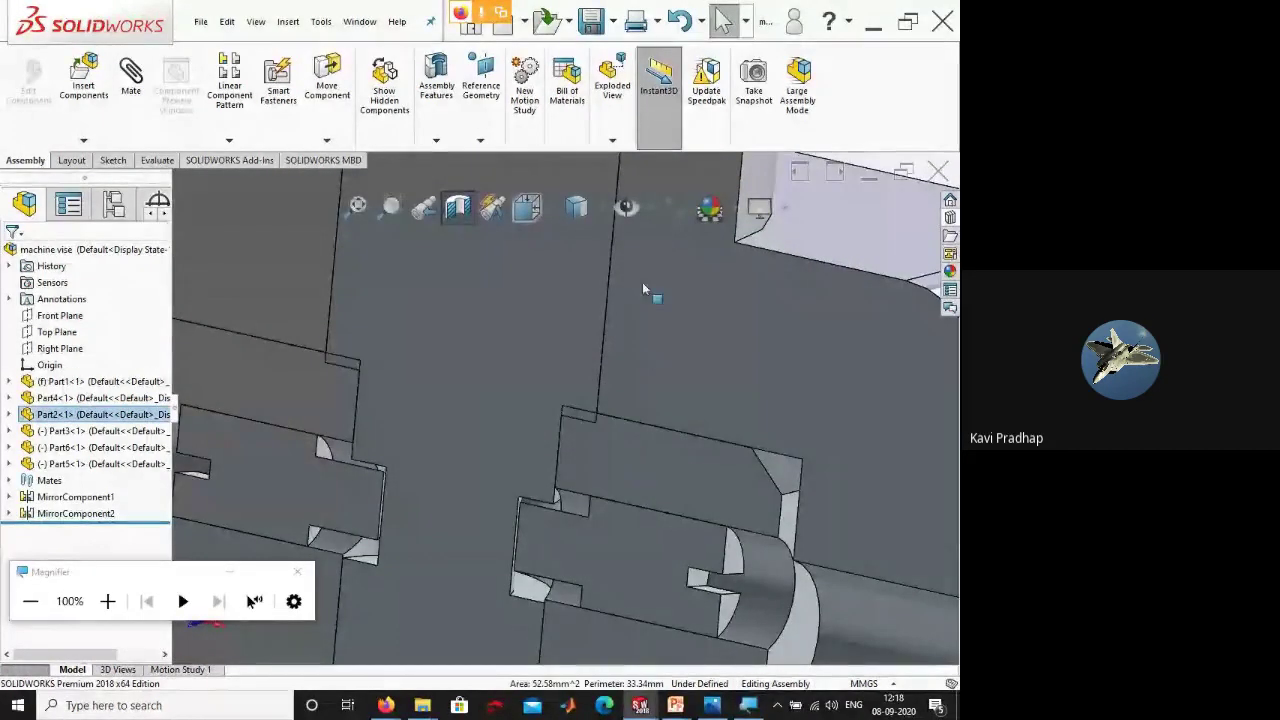
{"action": "scroll", "coordinate": [590, 409], "scroll_direction": "up", "scroll_amount": 10}
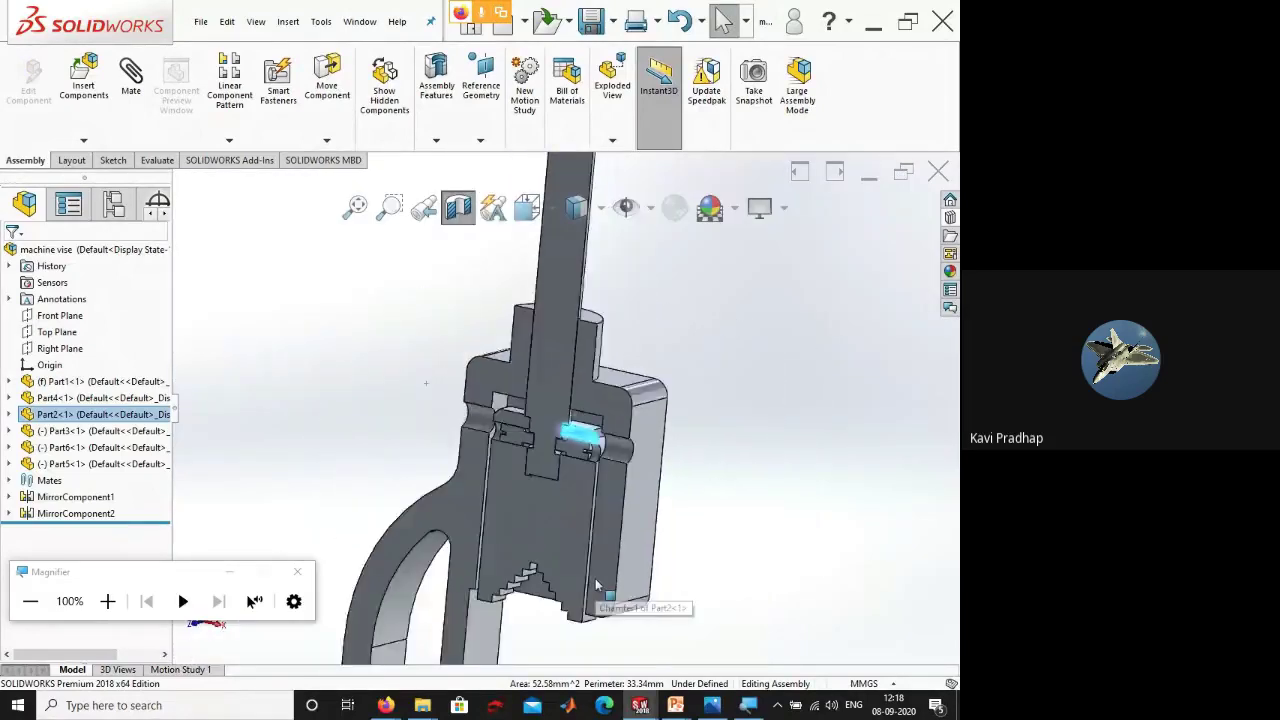
- Turn off the section view and slide the spindle down toward the V-groove and back up to test its travel
{"action": "left_click", "coordinate": [440, 662]}
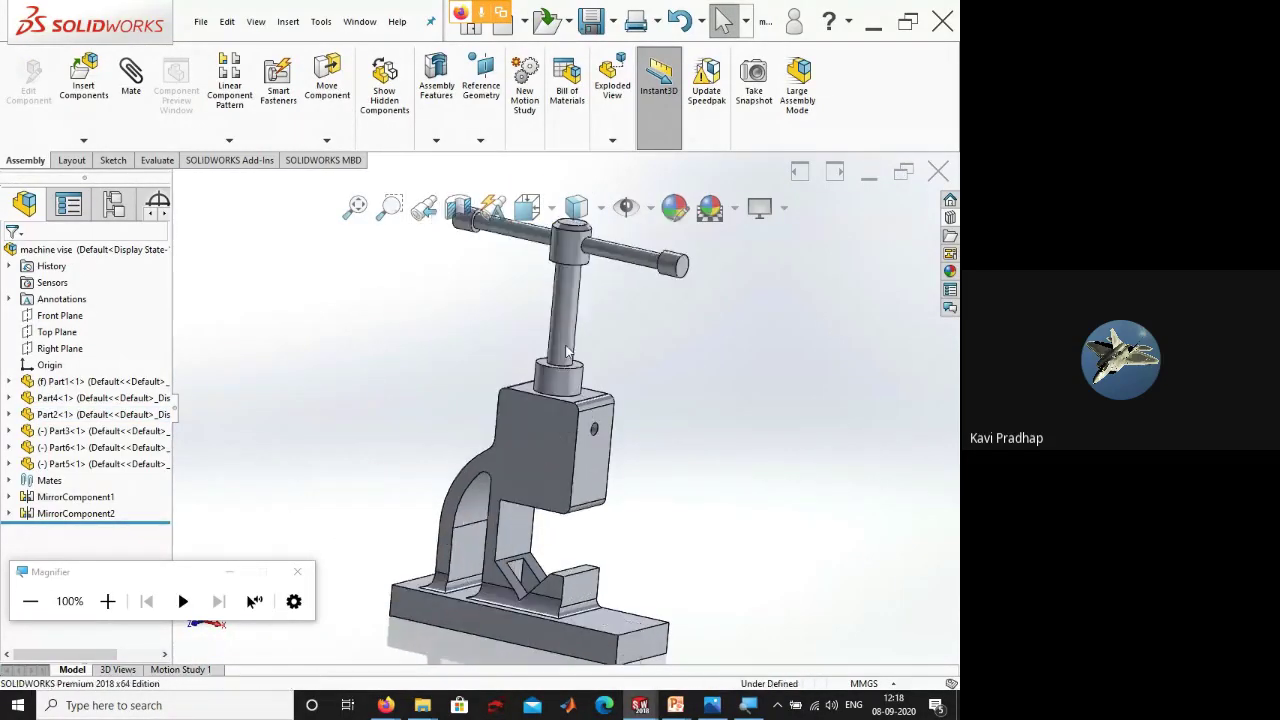
{"action": "left_click", "coordinate": [458, 207]}
{"action": "scroll", "coordinate": [688, 537], "scroll_direction": "up", "scroll_amount": 3}
{"action": "left_click", "coordinate": [553, 474]}
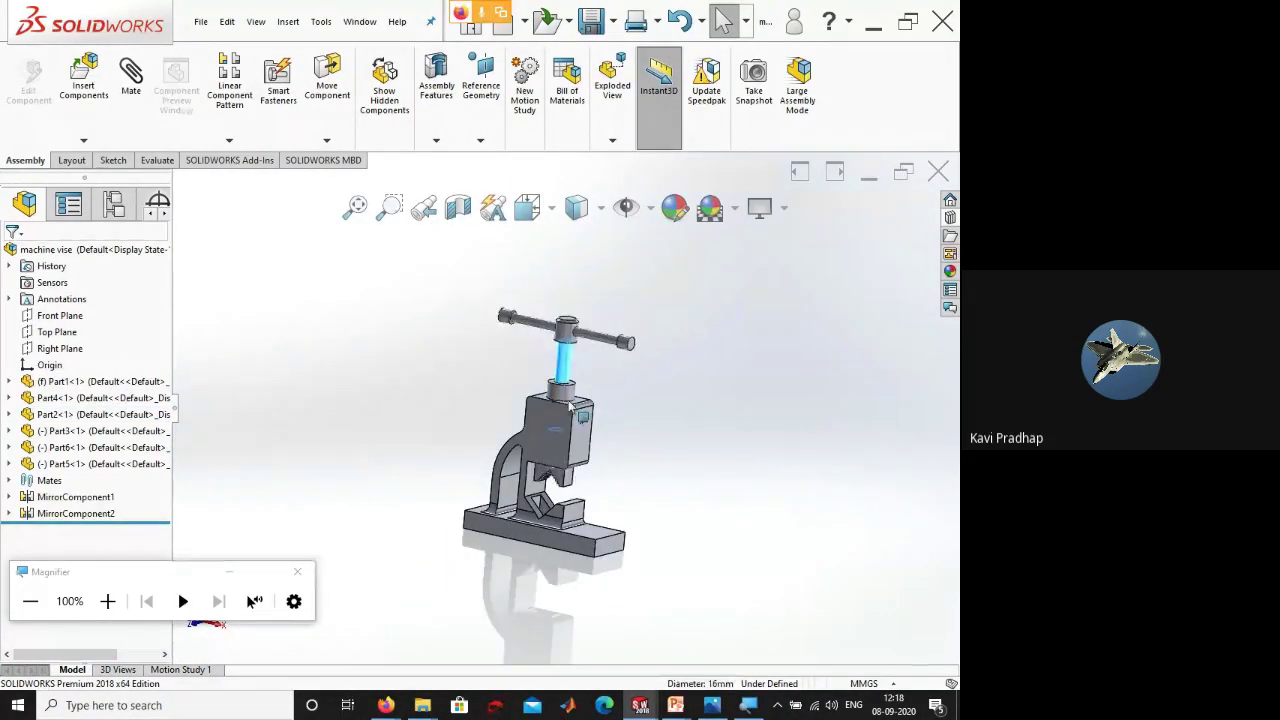
{"action": "left_click", "coordinate": [553, 512]}
{"action": "scroll", "coordinate": [533, 532], "scroll_direction": "down", "scroll_amount": 4}
{"action": "scroll", "coordinate": [535, 527], "scroll_direction": "up", "scroll_amount": 4}
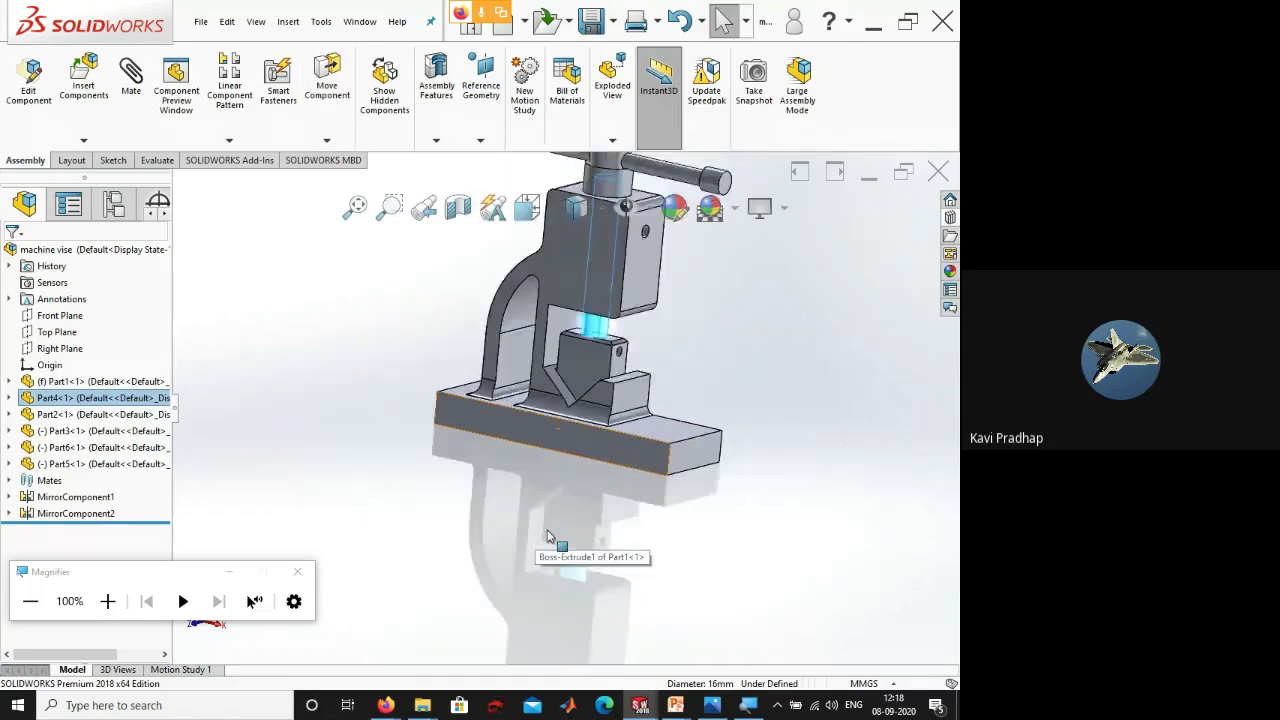
{"action": "middle_click_drag", "start_coordinate": [530, 537], "coordinate": [577, 524]}
{"action": "left_click_drag", "start_coordinate": [644, 271], "coordinate": [657, 199]}
{"action": "left_click", "coordinate": [667, 255]}
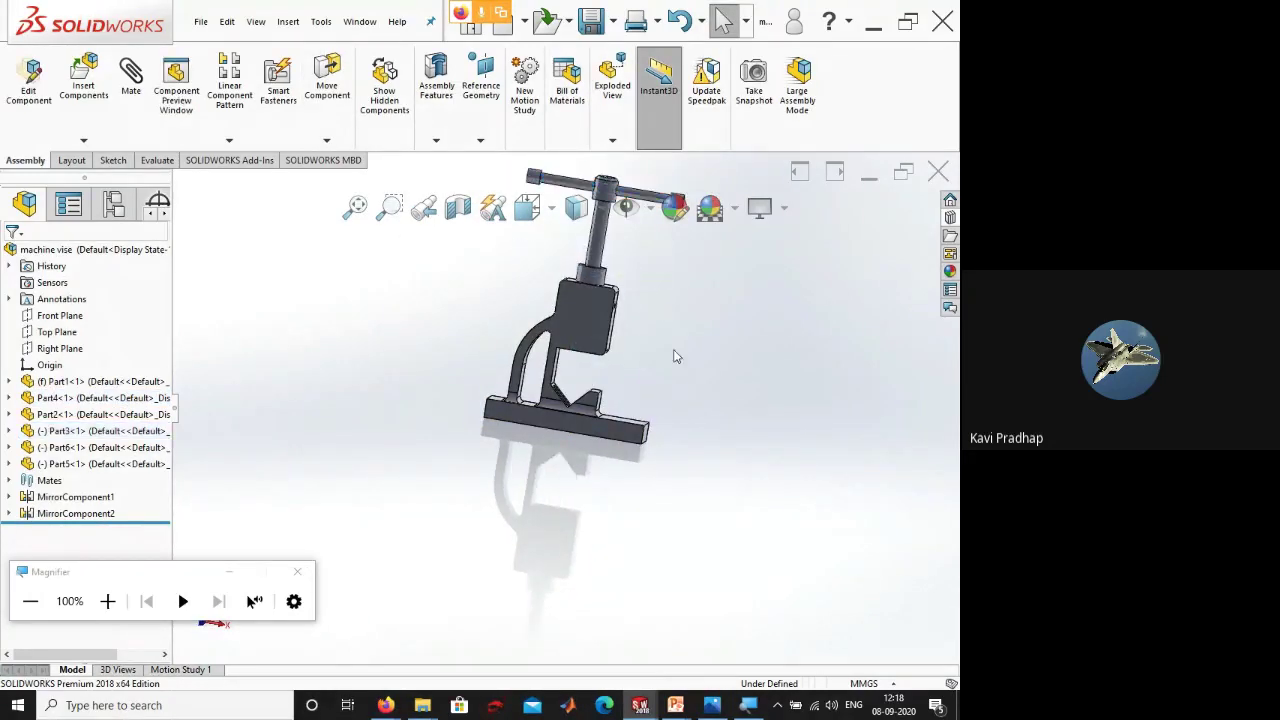
- Check the complete vise from several angles and test the spindle's upward travel again
{"action": "left_click", "coordinate": [603, 262]}
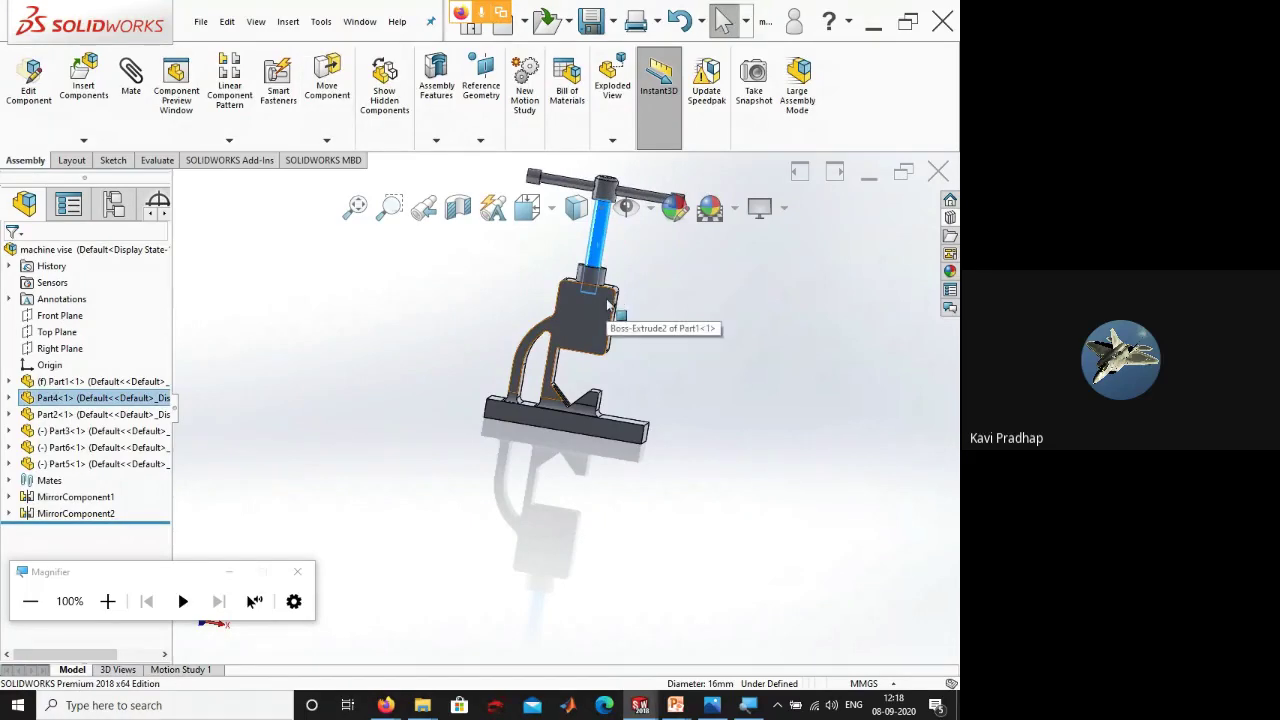
{"action": "left_click", "coordinate": [666, 381]}
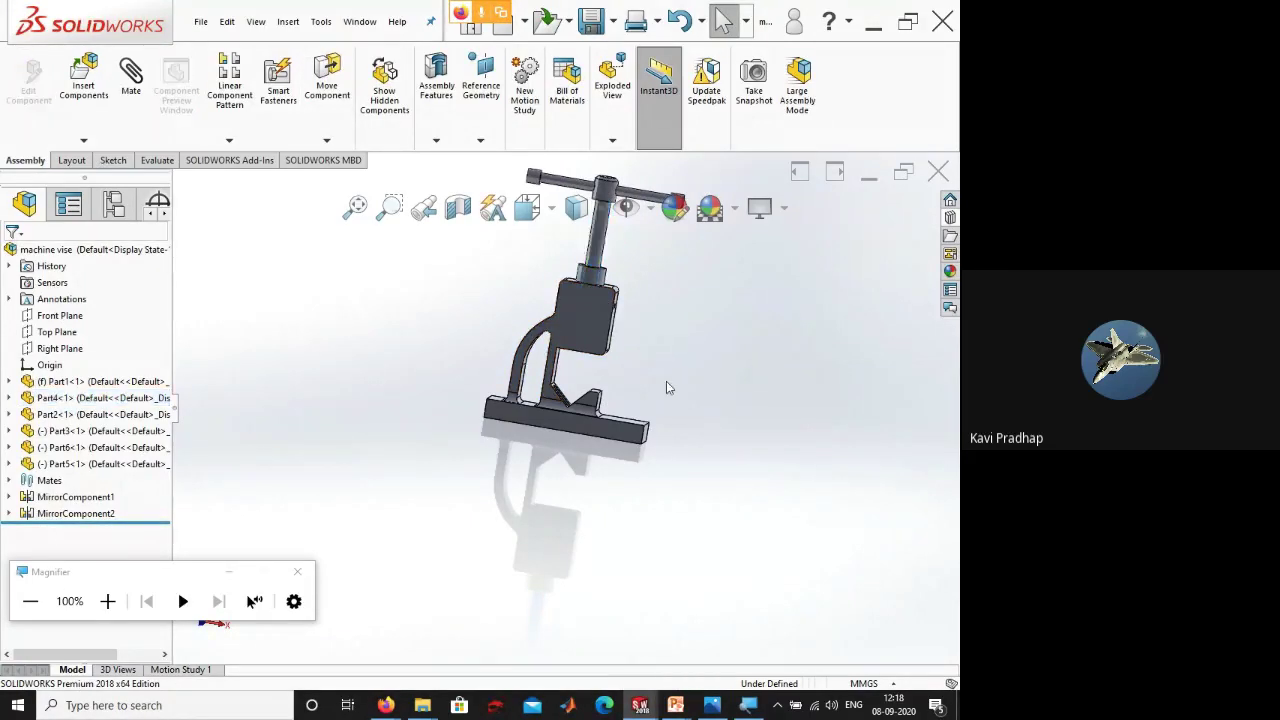
{"action": "scroll", "coordinate": [666, 381], "scroll_direction": "up", "scroll_amount": 2}
{"action": "middle_click_drag", "start_coordinate": [666, 381], "coordinate": [654, 352]}
{"action": "scroll", "coordinate": [652, 351], "scroll_direction": "down", "scroll_amount": 3}
{"action": "scroll", "coordinate": [650, 352], "scroll_direction": "up", "scroll_amount": 2}
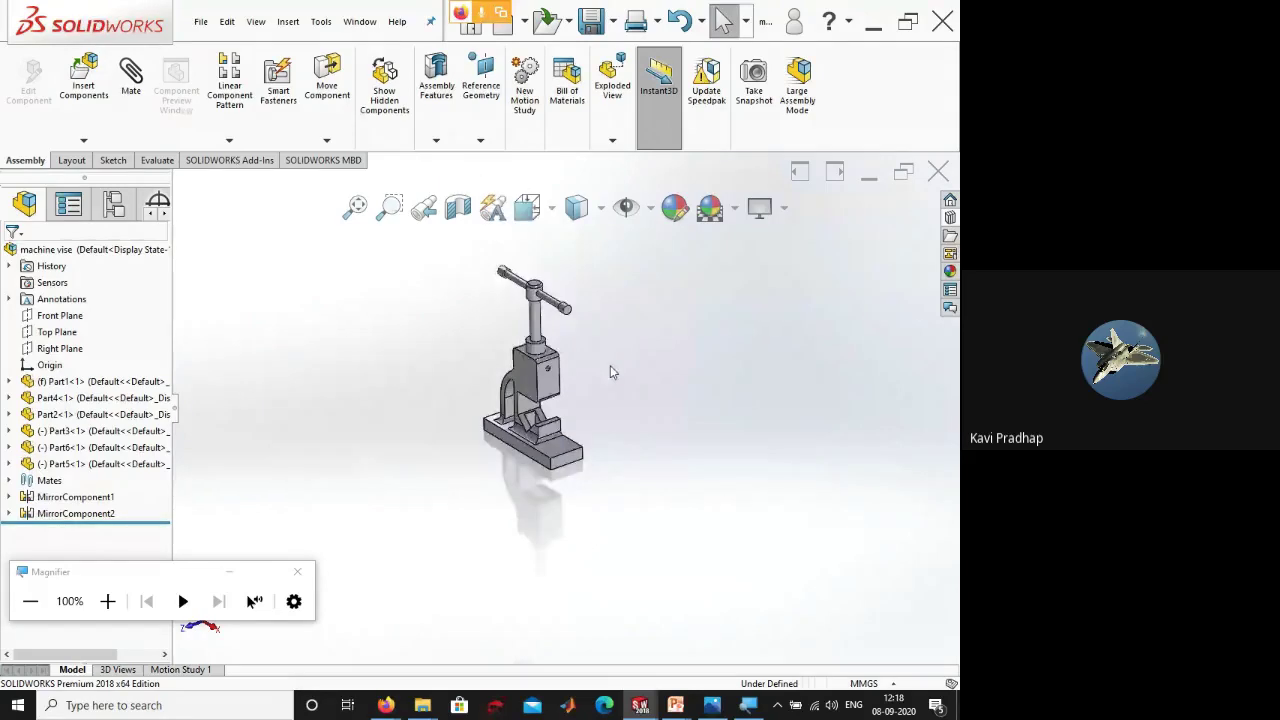
{"action": "scroll", "coordinate": [601, 294], "scroll_direction": "down", "scroll_amount": 3}
{"action": "left_click_drag", "start_coordinate": [485, 372], "coordinate": [556, 314]}
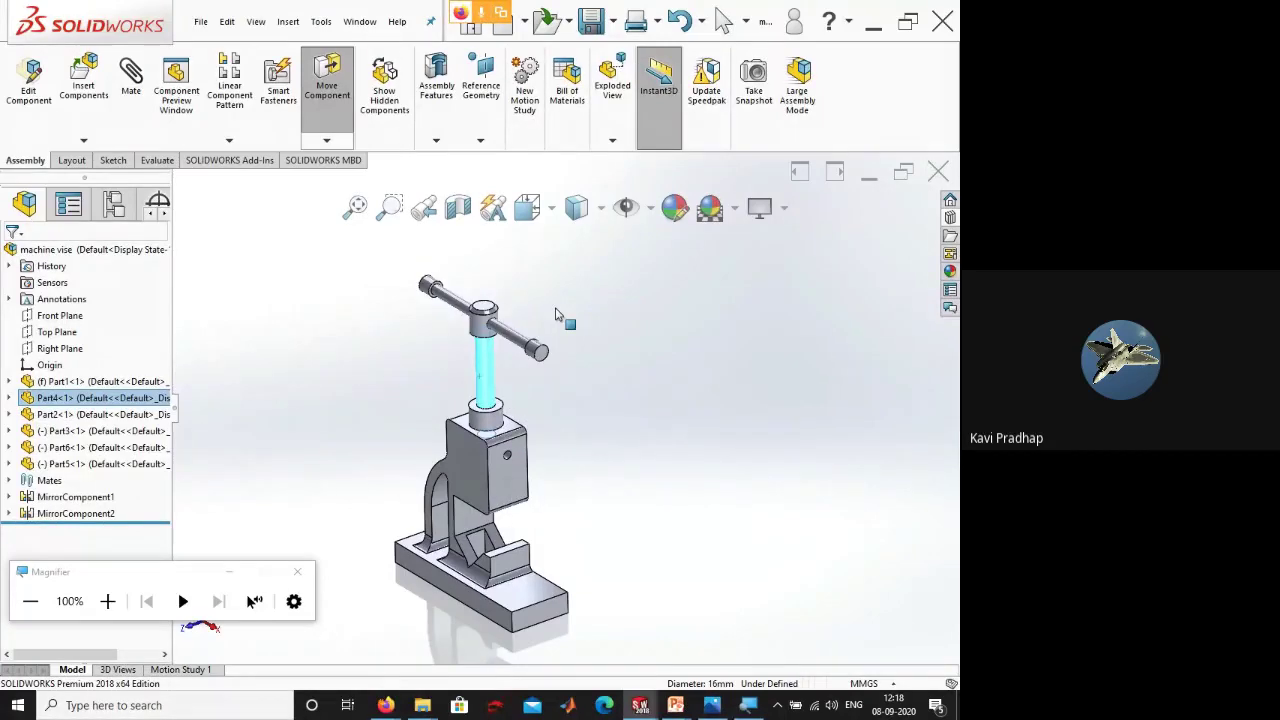
{"action": "left_click", "coordinate": [539, 466]}
{"action": "middle_click_drag", "start_coordinate": [539, 466], "coordinate": [551, 444]}
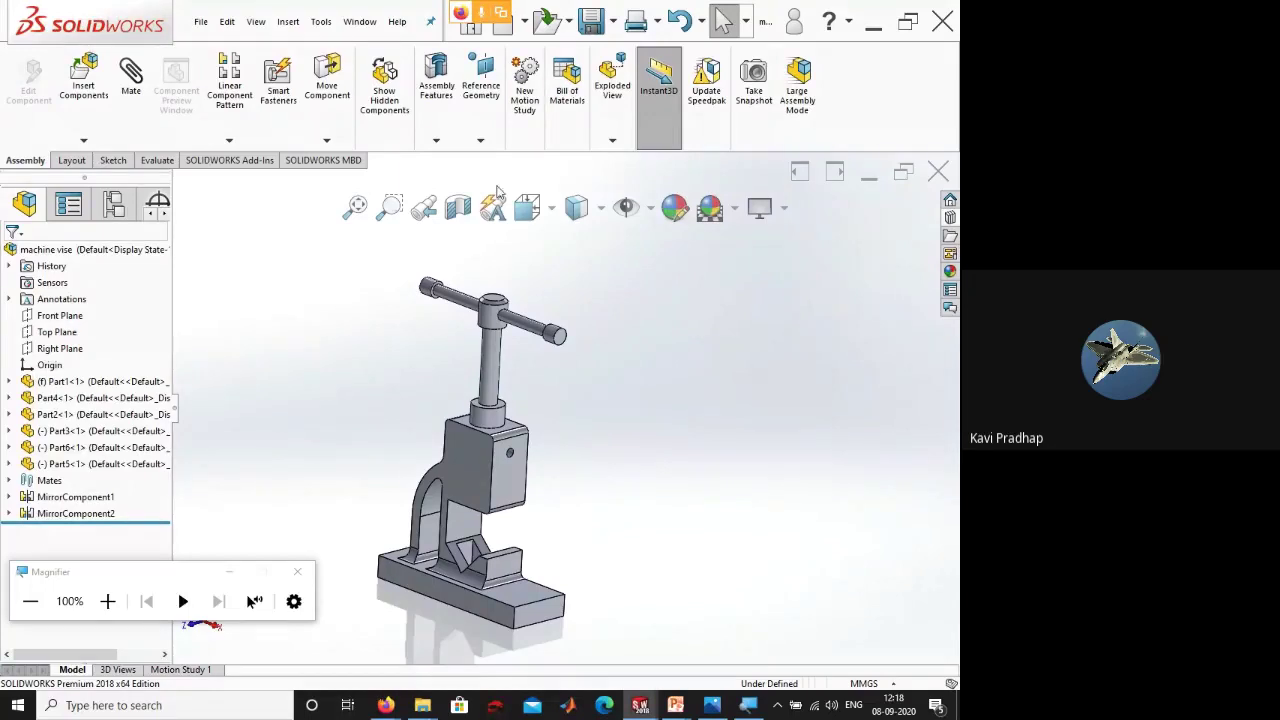
- Switch to the Google Meet call and look through the participant list for the participant with an open microphone
{"action": "left_click", "coordinate": [484, 16]}
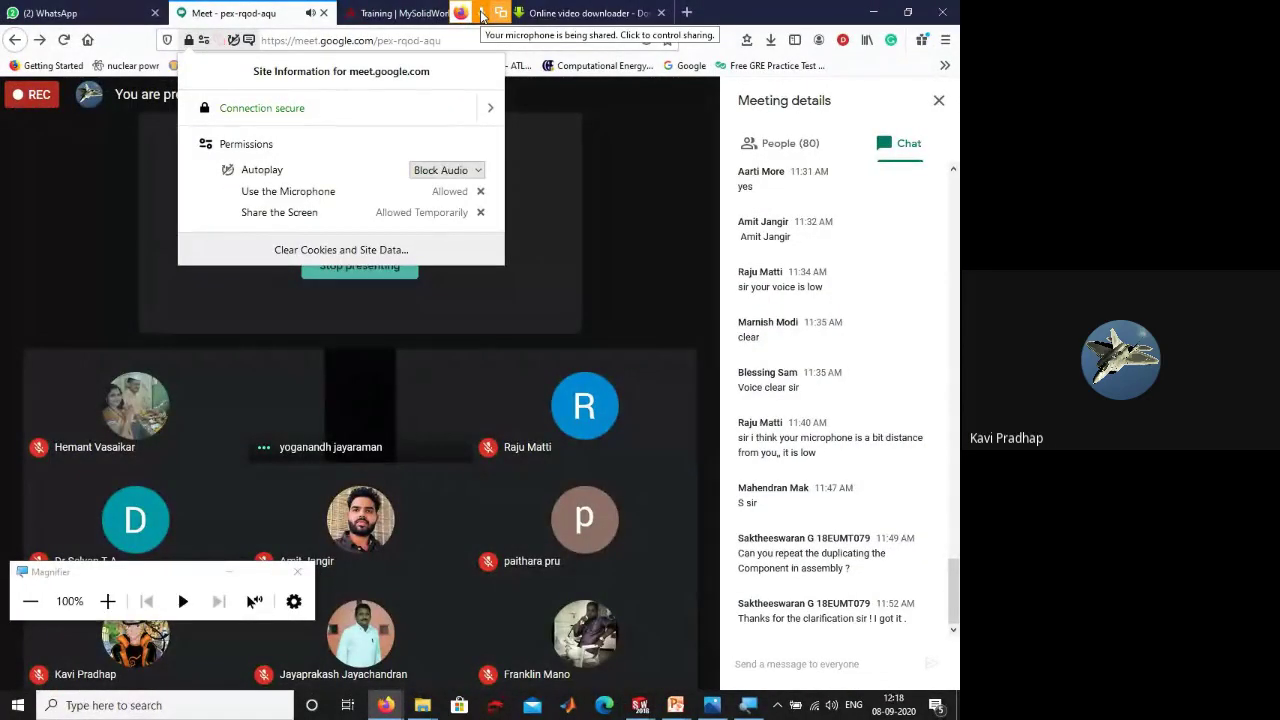
{"action": "left_click", "coordinate": [806, 152]}
{"action": "scroll", "coordinate": [846, 331], "scroll_direction": "down", "scroll_amount": 1}
{"action": "scroll", "coordinate": [845, 387], "scroll_direction": "down", "scroll_amount": 9}
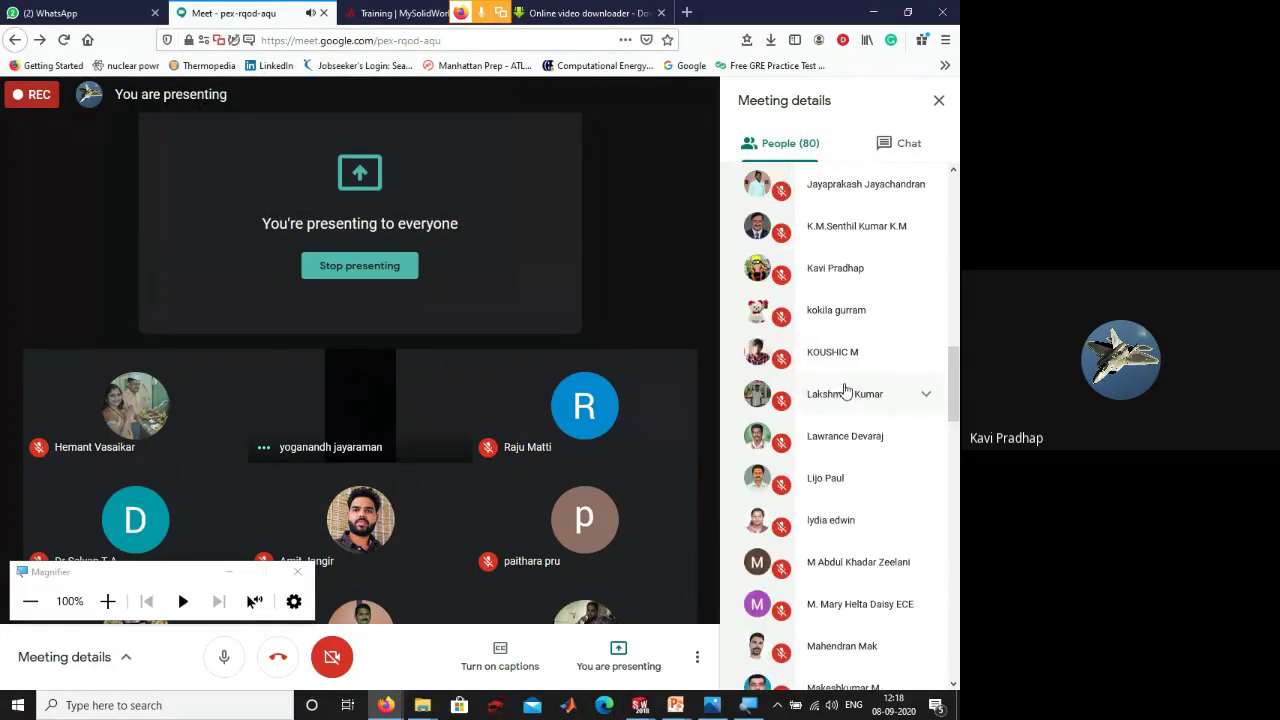
{"action": "scroll", "coordinate": [848, 393], "scroll_direction": "down", "scroll_amount": 8}
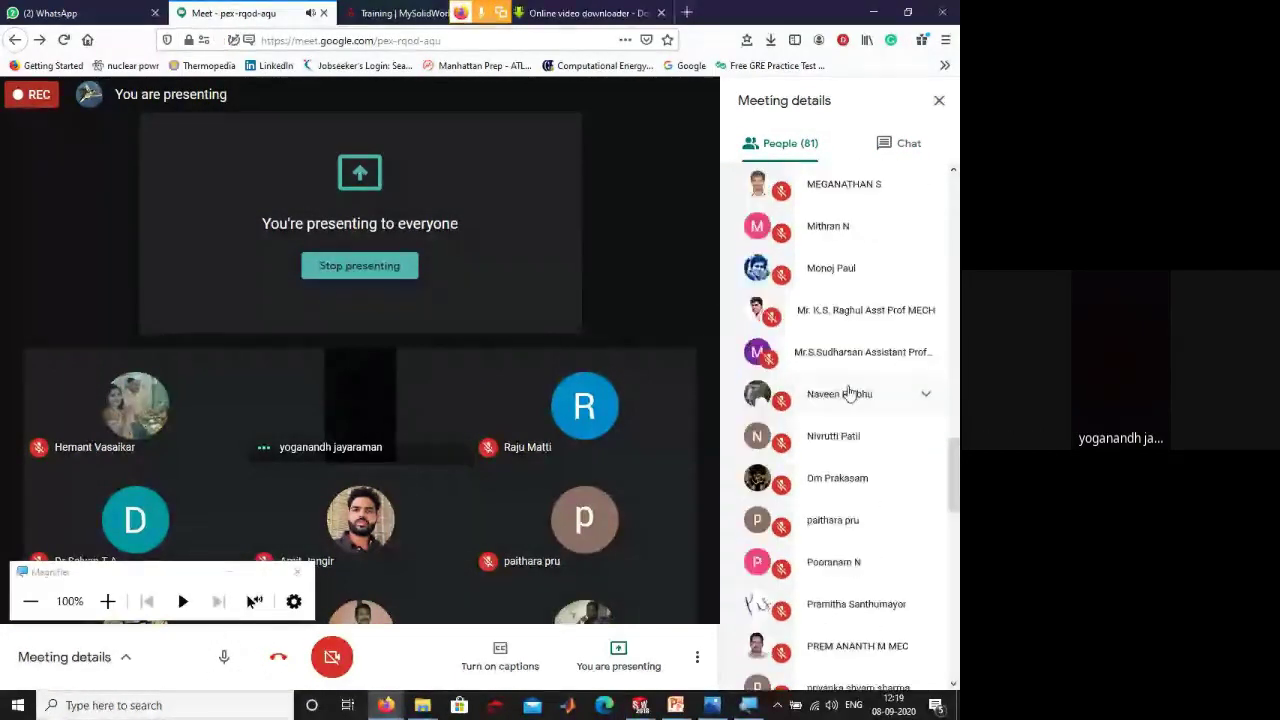
{"action": "scroll", "coordinate": [848, 393], "scroll_direction": "down", "scroll_amount": 5}
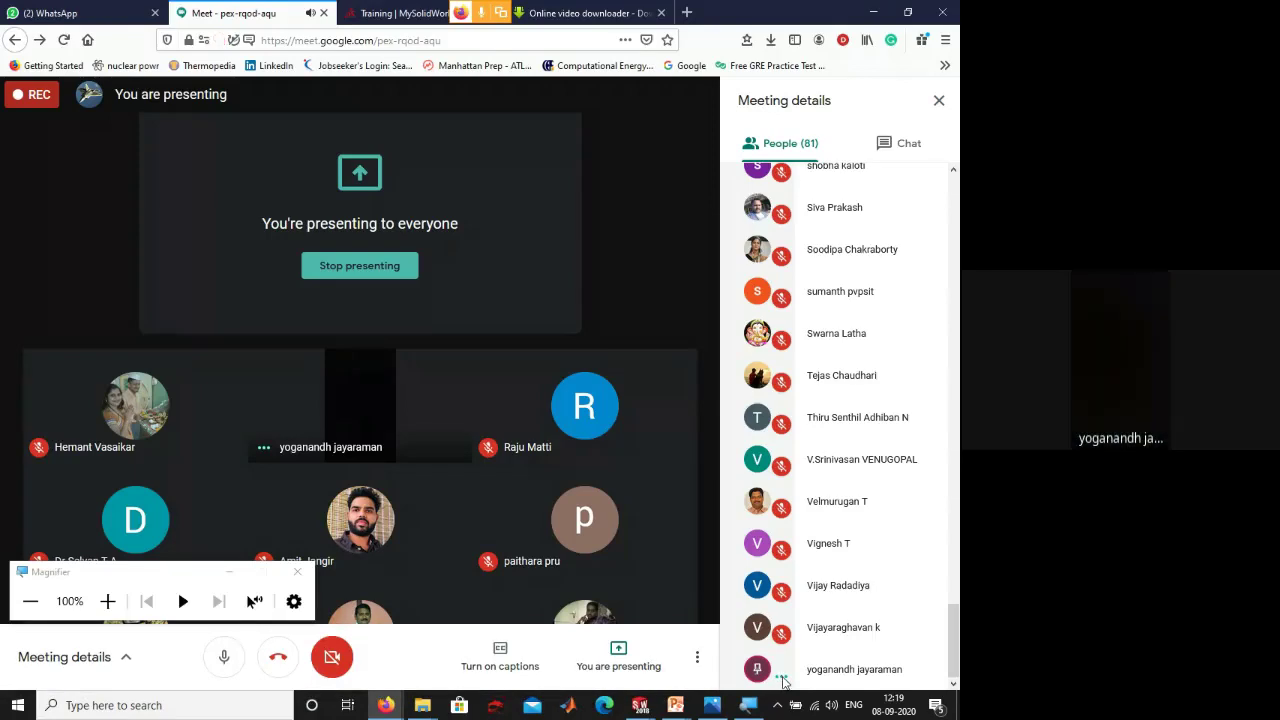
{"action": "right_click", "coordinate": [783, 680]}
{"action": "left_click", "coordinate": [840, 680]}
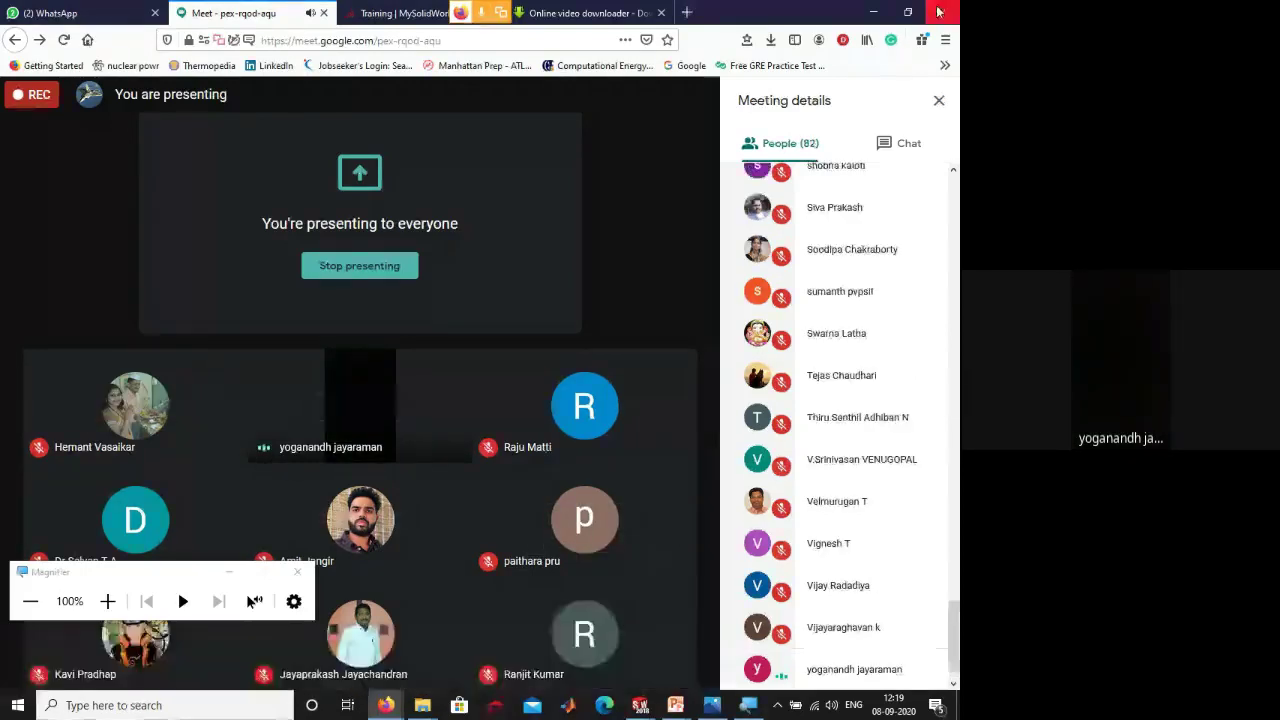
- Show the meeting chat, check its latest messages and inspect the mute option for the speaking participant
{"action": "left_click", "coordinate": [920, 150]}
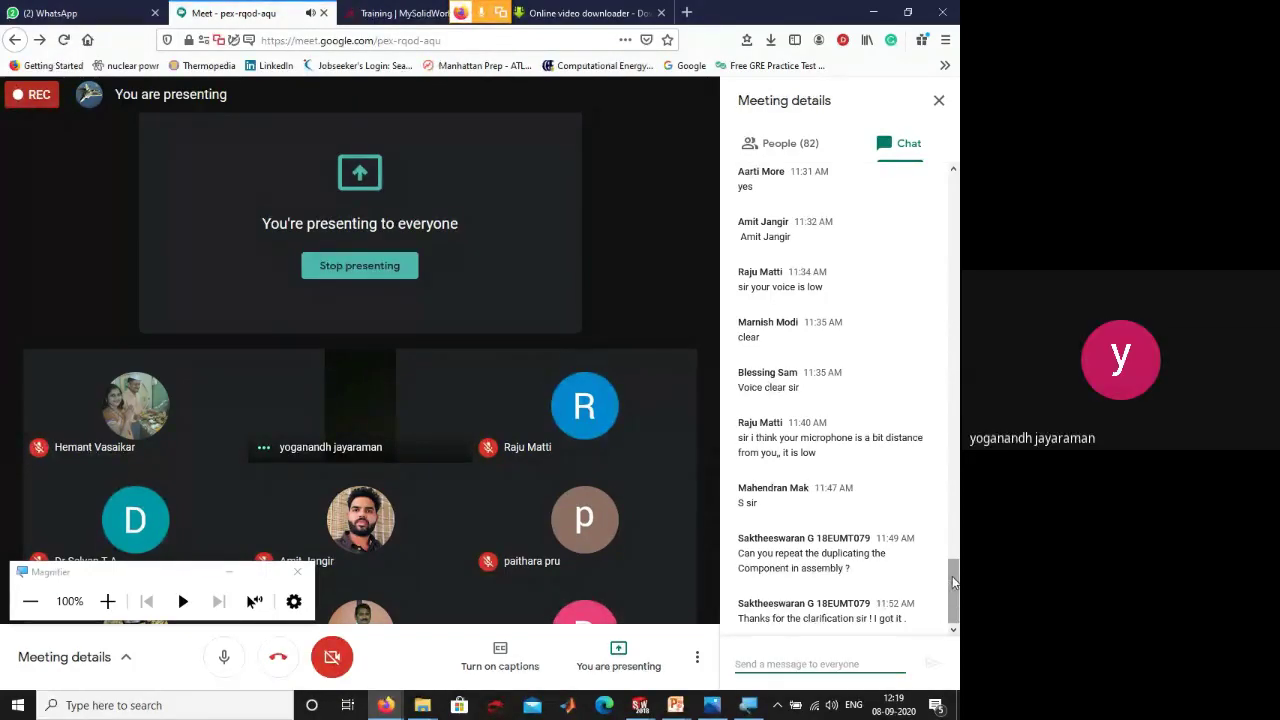
{"action": "mouse_move", "coordinate": [953, 589]}
{"action": "left_mouse_down"}
{"action": "mouse_move", "coordinate": [953, 578]}
{"action": "mouse_move", "coordinate": [953, 589]}
{"action": "left_mouse_up"}
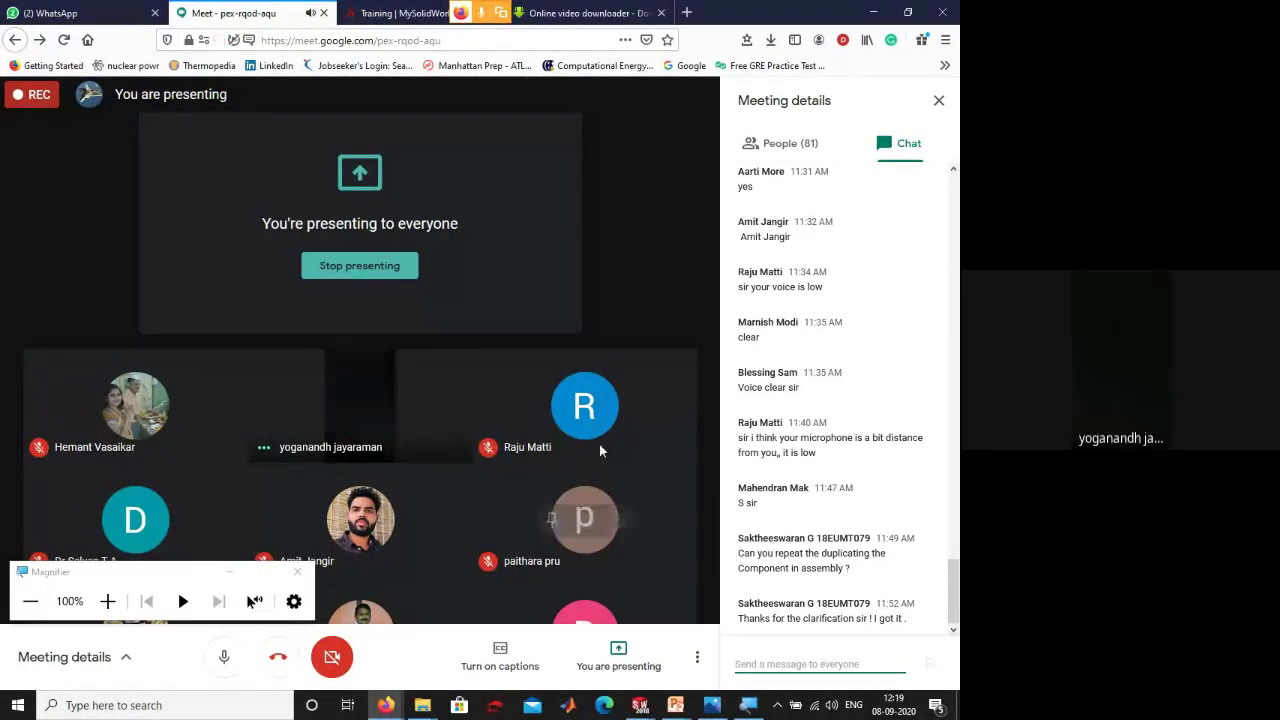
{"action": "mouse_move", "coordinate": [357, 405]}
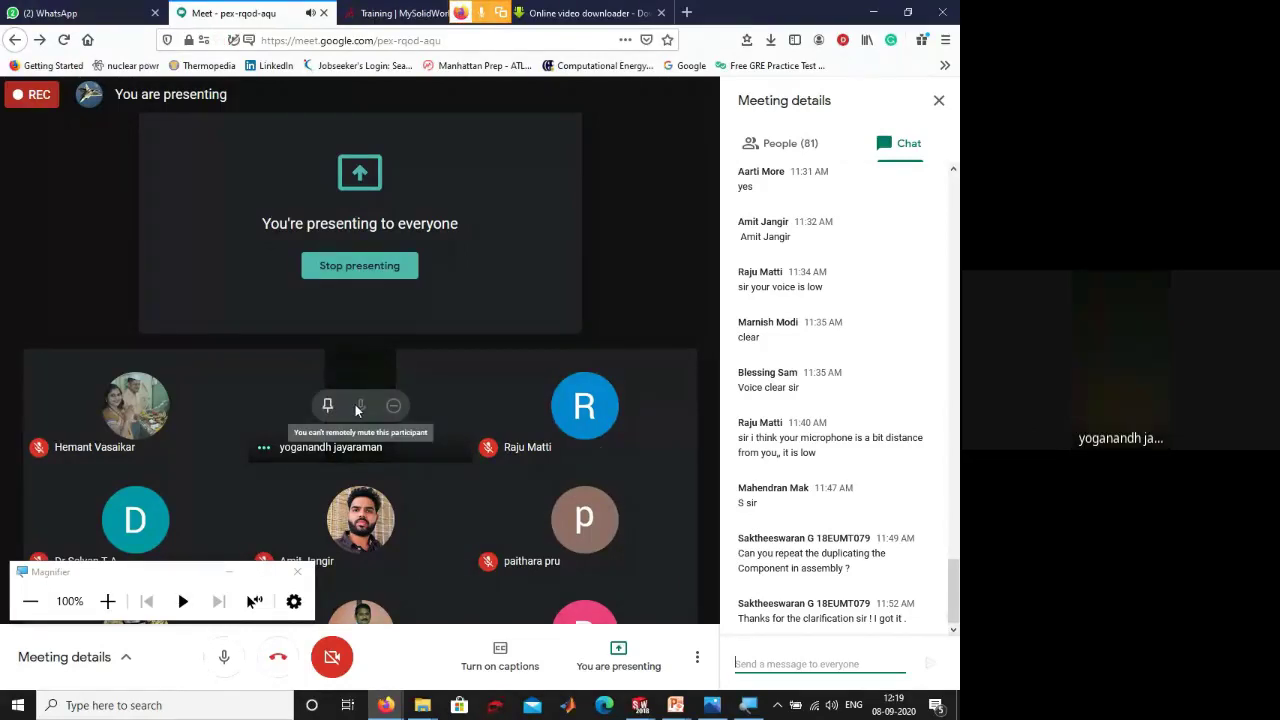
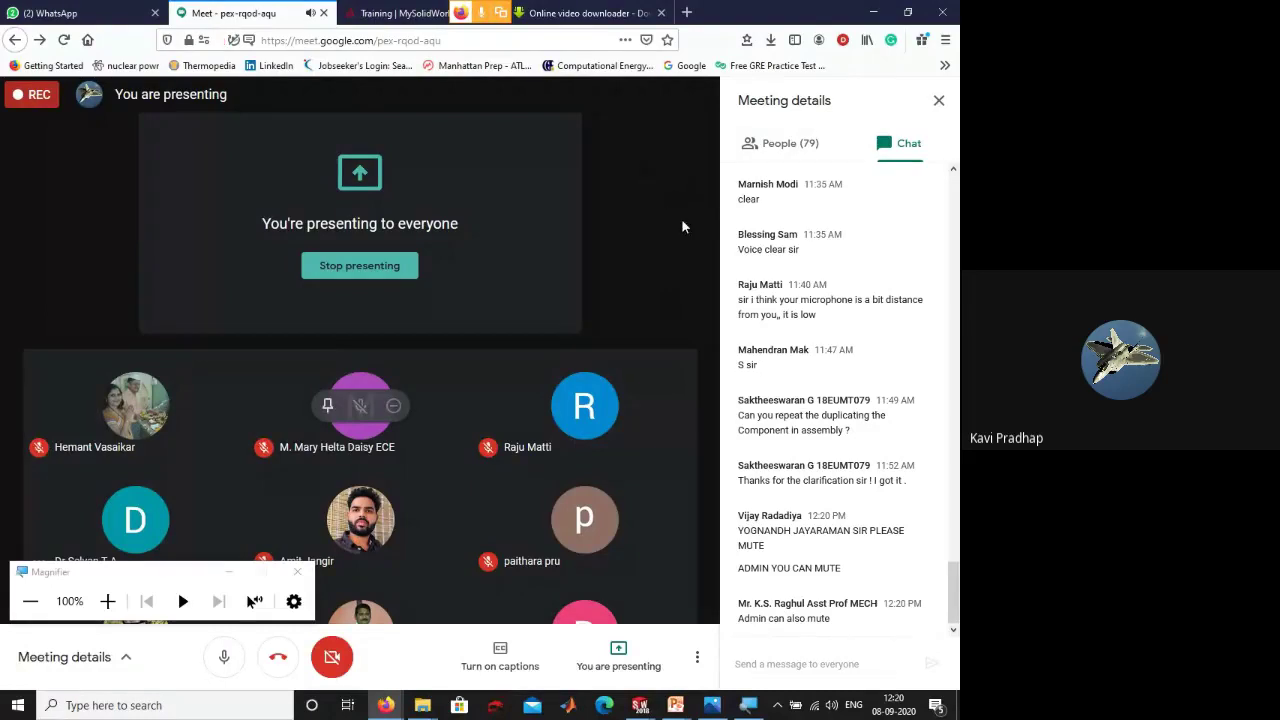
- Switch back to SOLIDWORKS and start a mate between the spindle's cylindrical face and the body's M16x2.0 tapped hole
{"action": "left_click", "coordinate": [874, 13]}
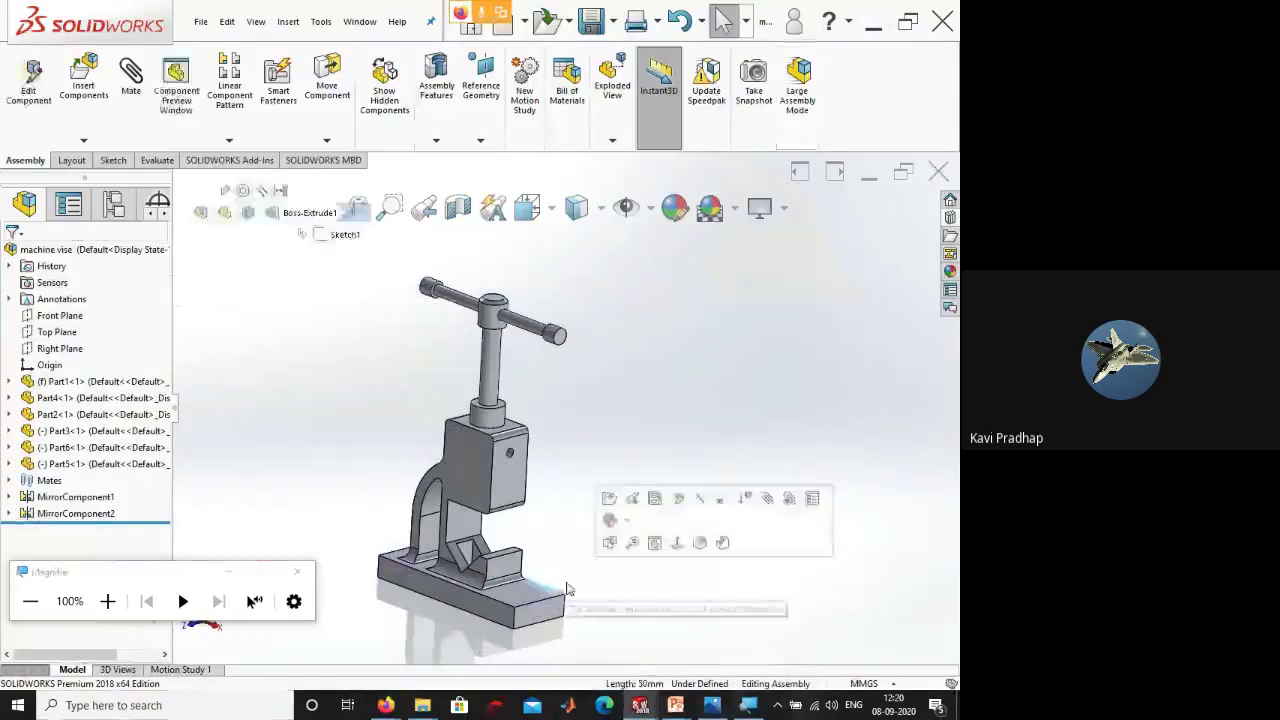
{"action": "middle_click_drag", "start_coordinate": [606, 491], "coordinate": [626, 486]}
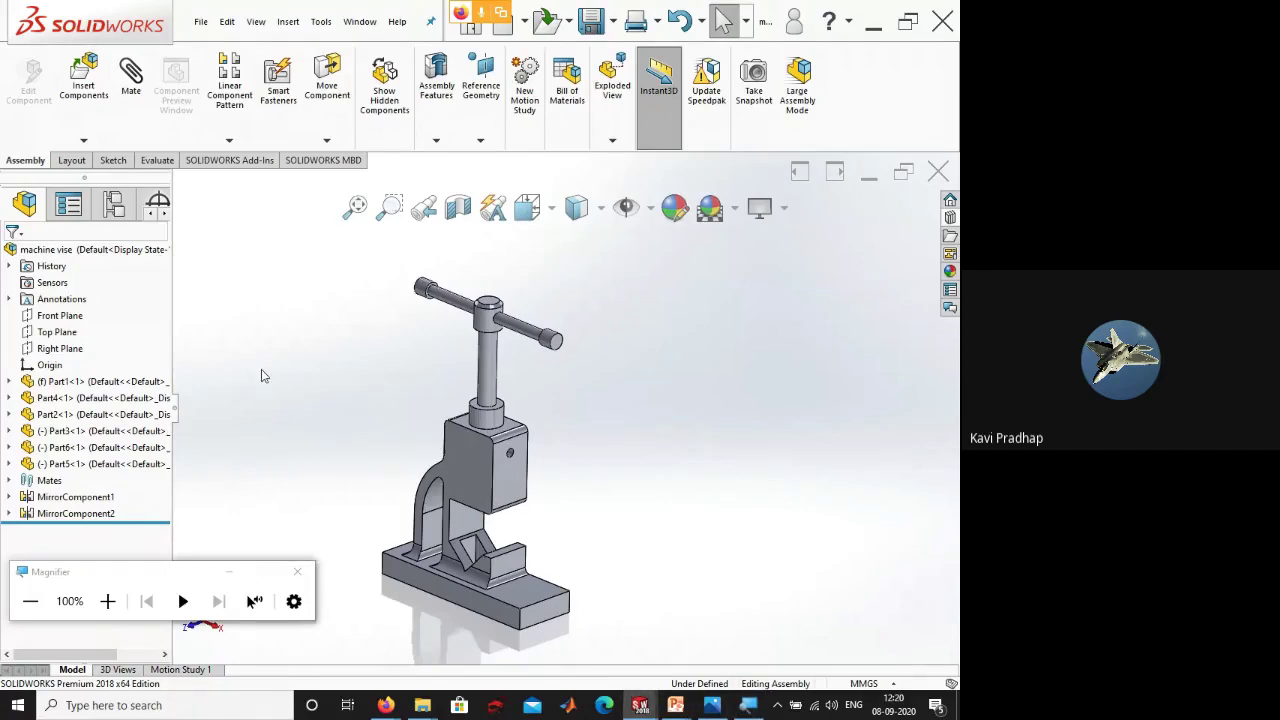
{"action": "left_click", "coordinate": [131, 72]}
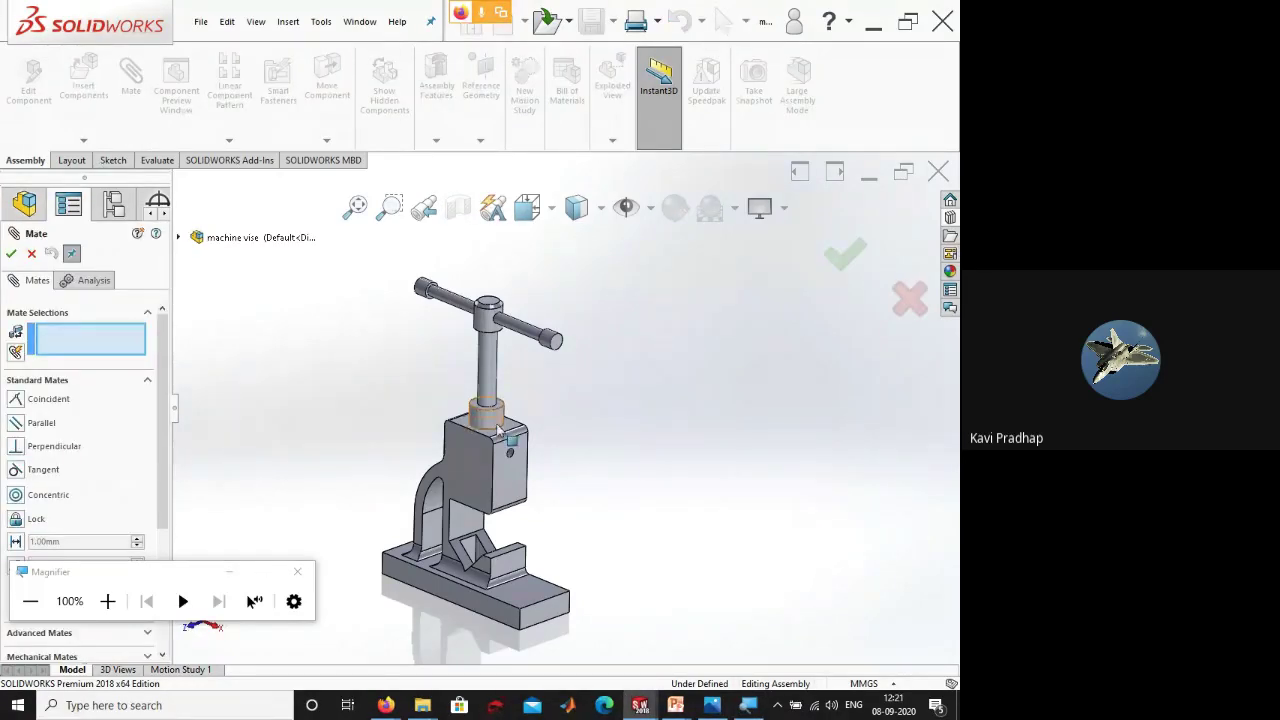
{"action": "scroll", "coordinate": [505, 400], "scroll_direction": "down", "scroll_amount": 3}
{"action": "scroll", "coordinate": [505, 385], "scroll_direction": "down", "scroll_amount": 1}
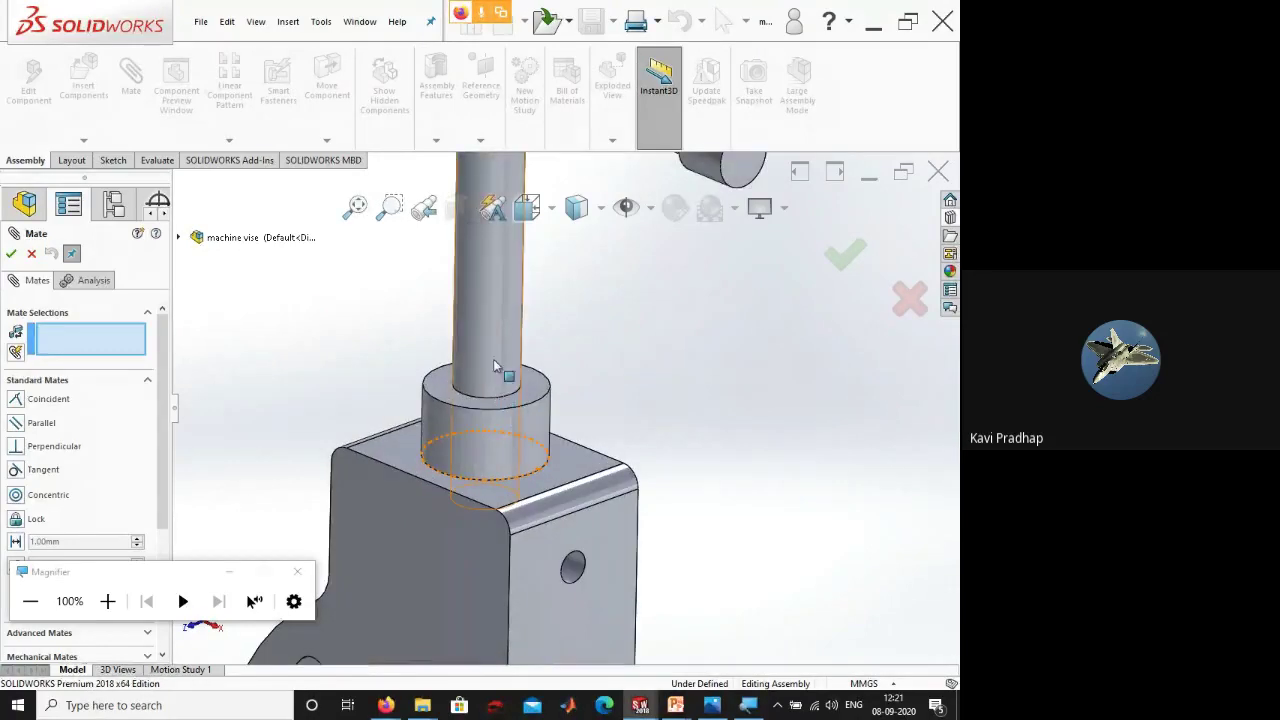
{"action": "left_click", "coordinate": [492, 345]}
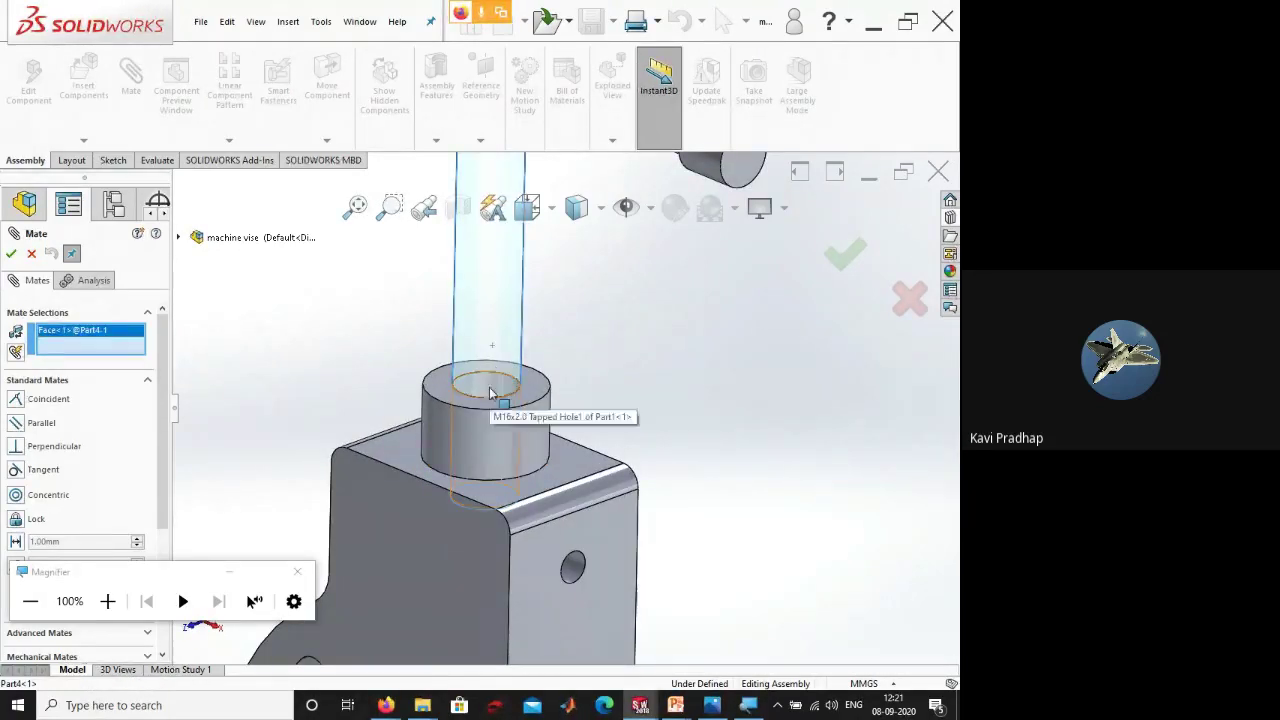
{"action": "left_click", "coordinate": [476, 418]}
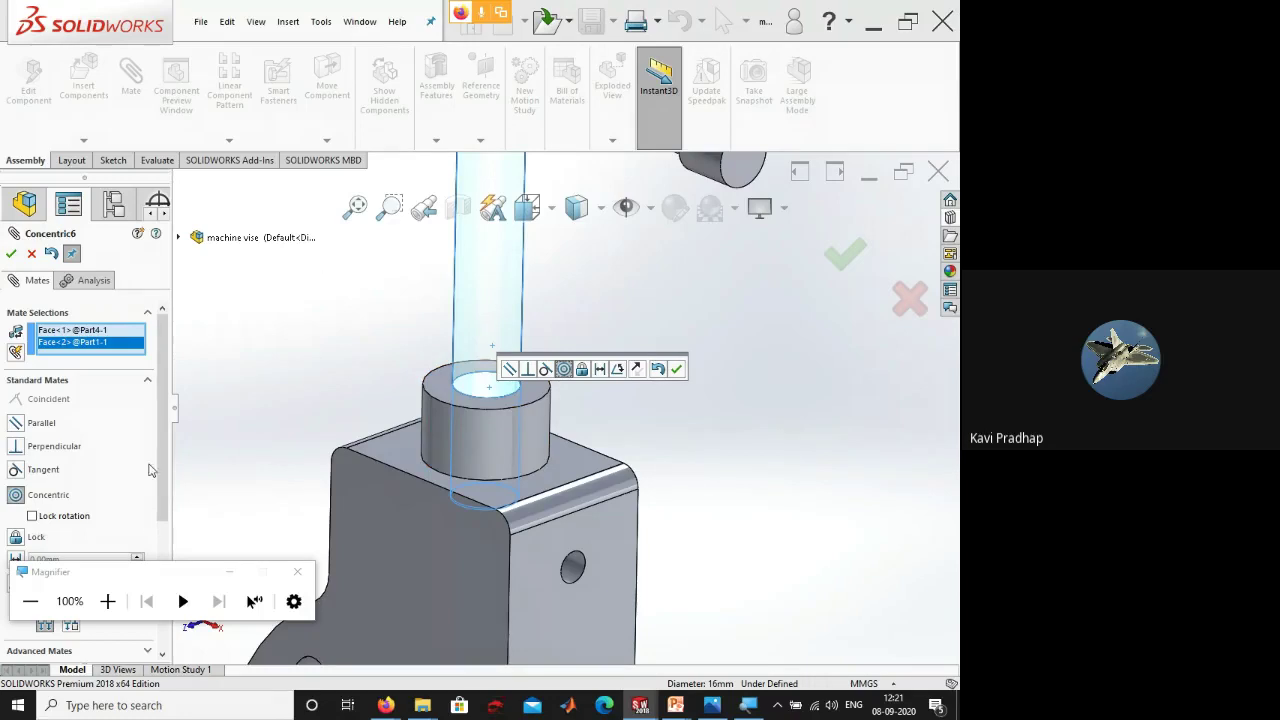
- Reposition the Magnifier, bring the remaining mate options into view and magnify the screen to 300%
{"action": "left_click_drag", "start_coordinate": [140, 572], "coordinate": [520, 714]}
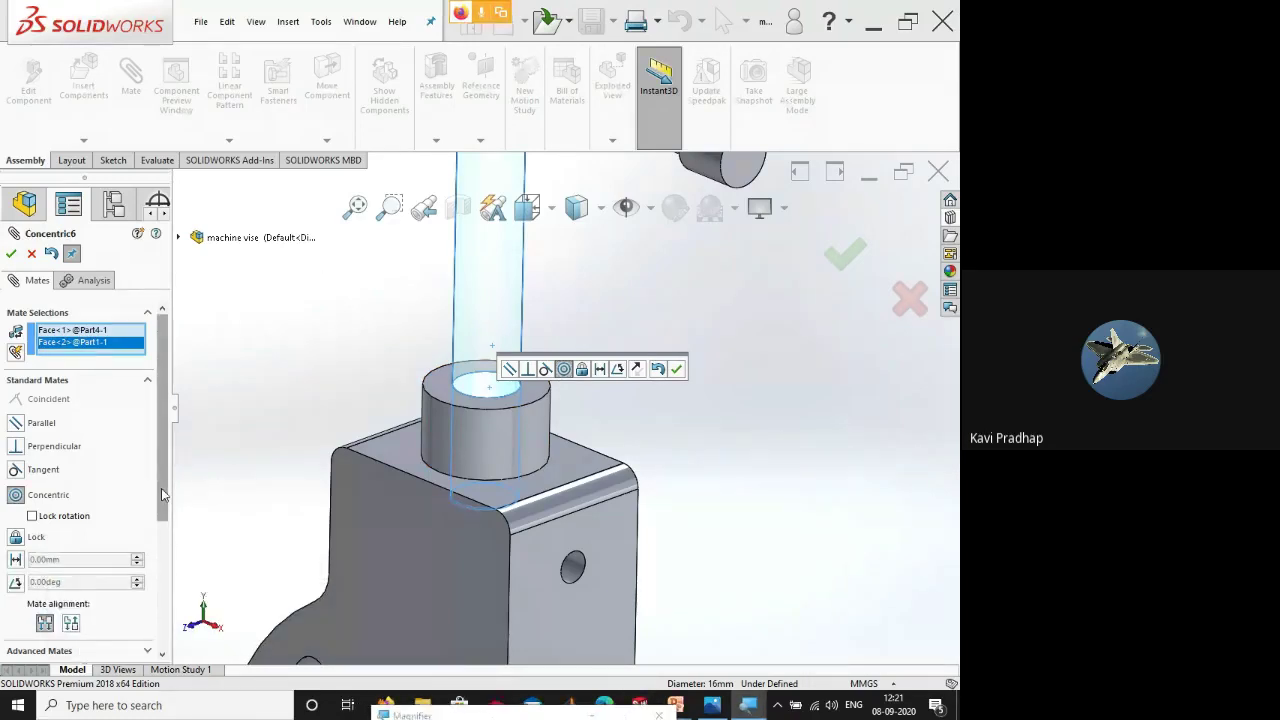
{"action": "left_click_drag", "start_coordinate": [161, 488], "coordinate": [161, 613]}
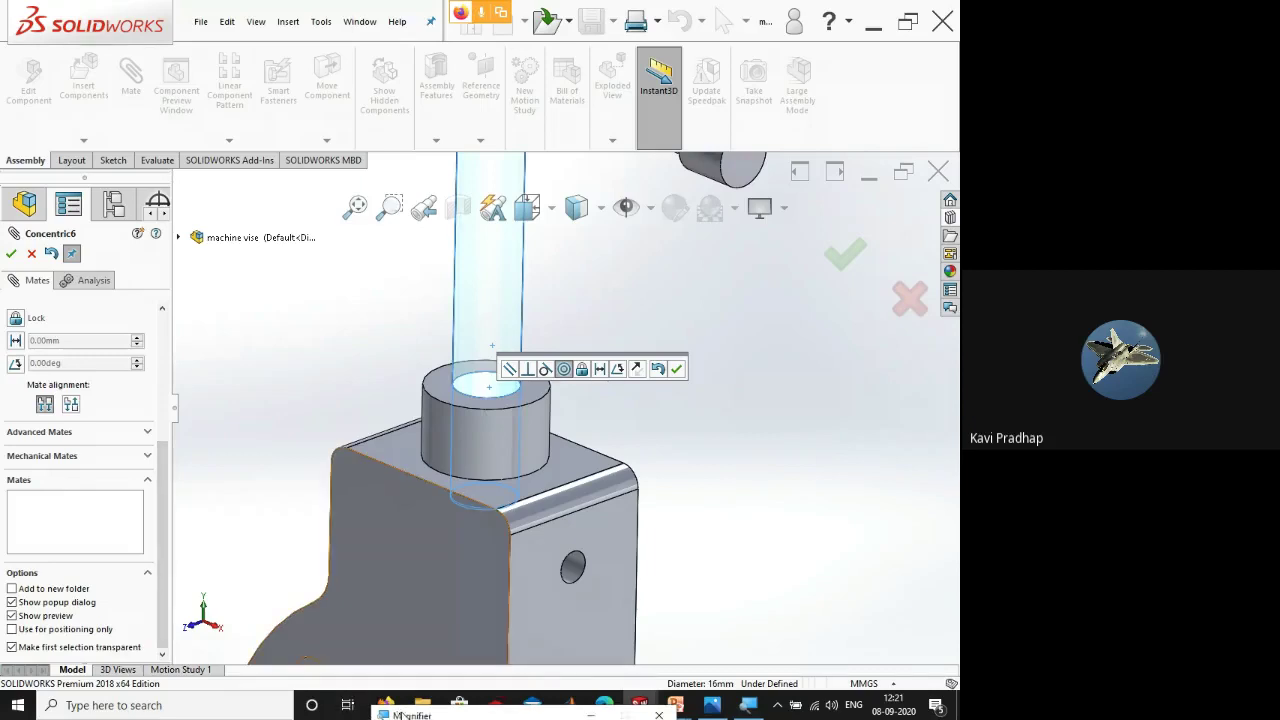
{"action": "left_click", "coordinate": [397, 716]}
{"action": "left_click", "coordinate": [155, 550]}
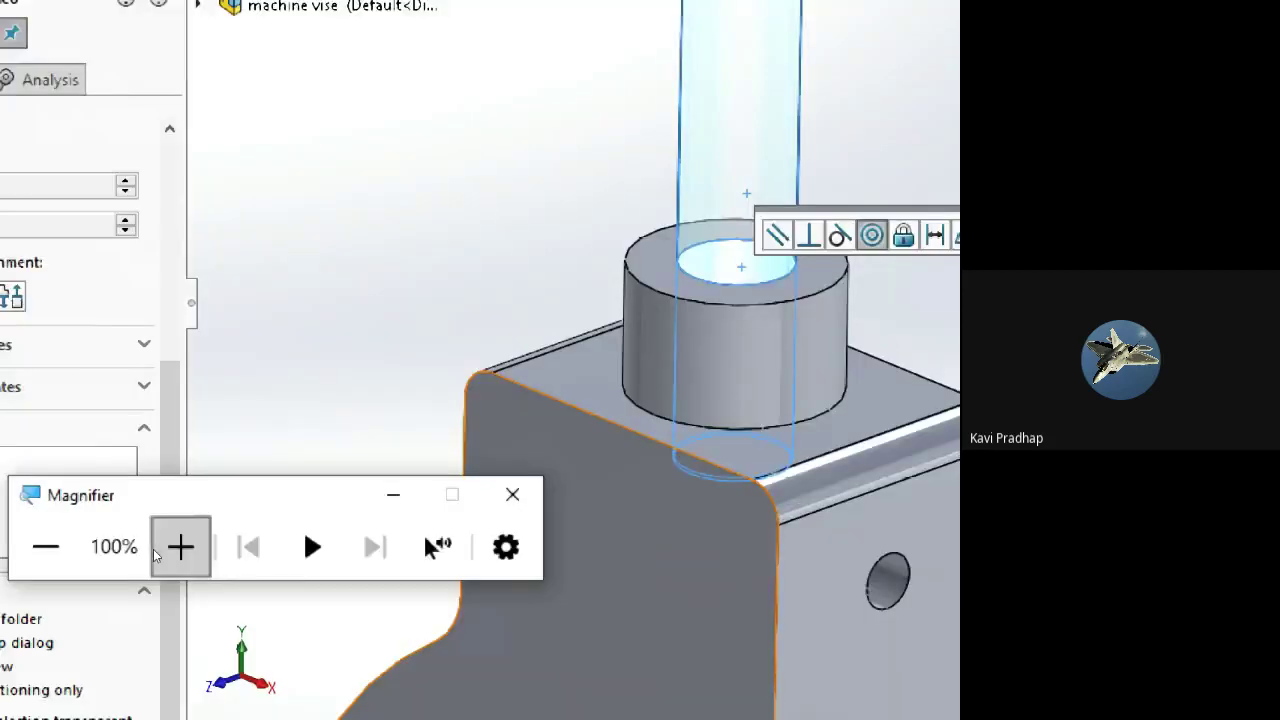
{"action": "left_click", "coordinate": [155, 550]}
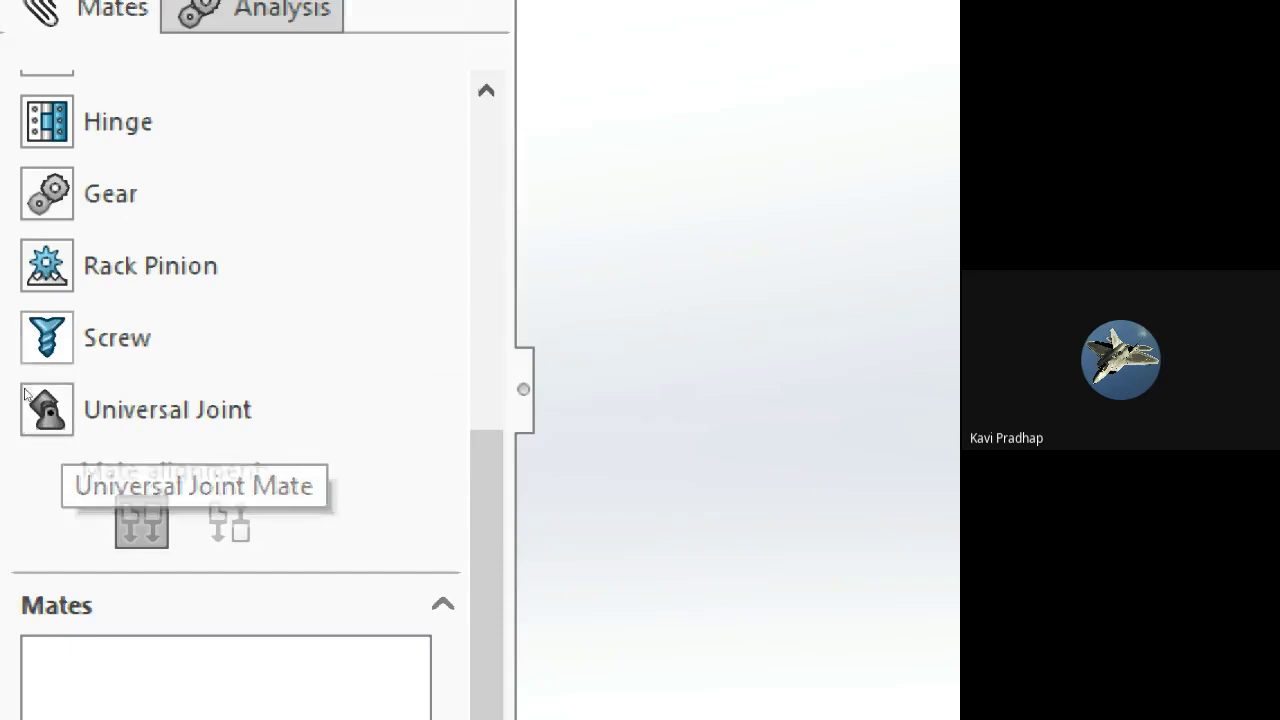
- Apply a mechanical Screw mate to the selected faces with a reversed 5 mm distance per revolution and finish mating
{"action": "left_click", "coordinate": [30, 354]}
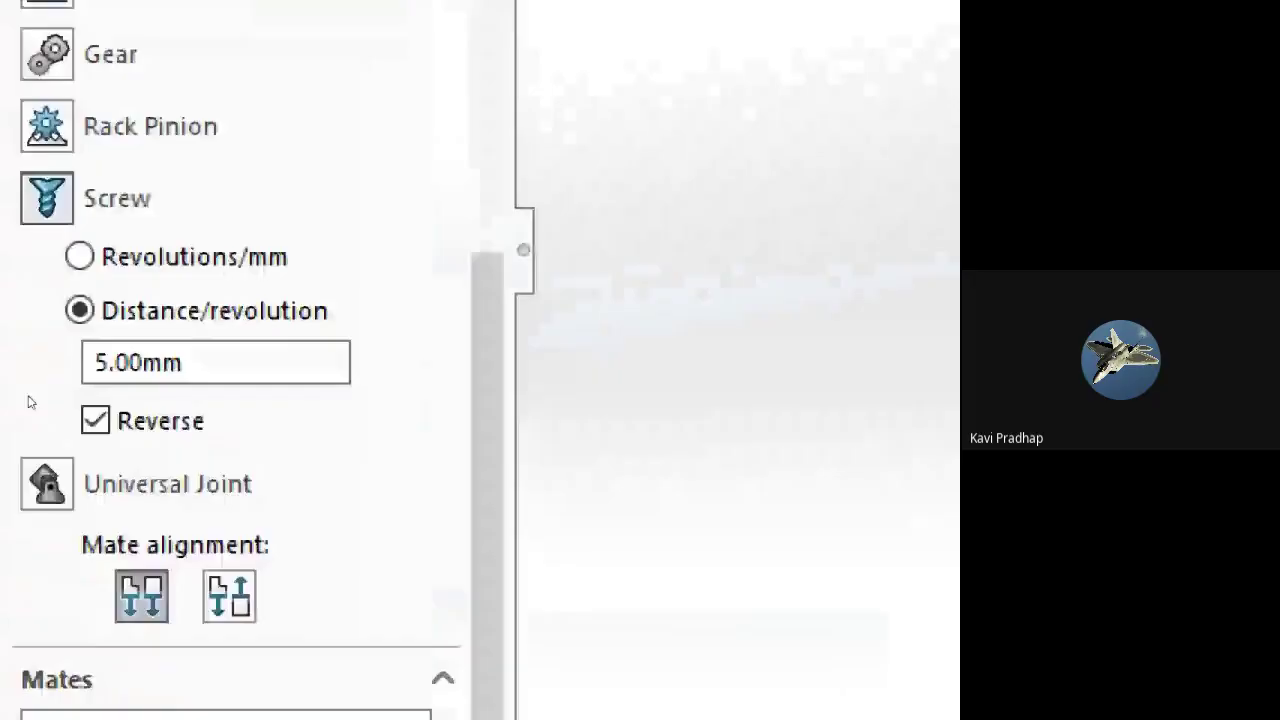
{"action": "scroll", "coordinate": [25, 320], "scroll_direction": "up", "scroll_amount": 6}
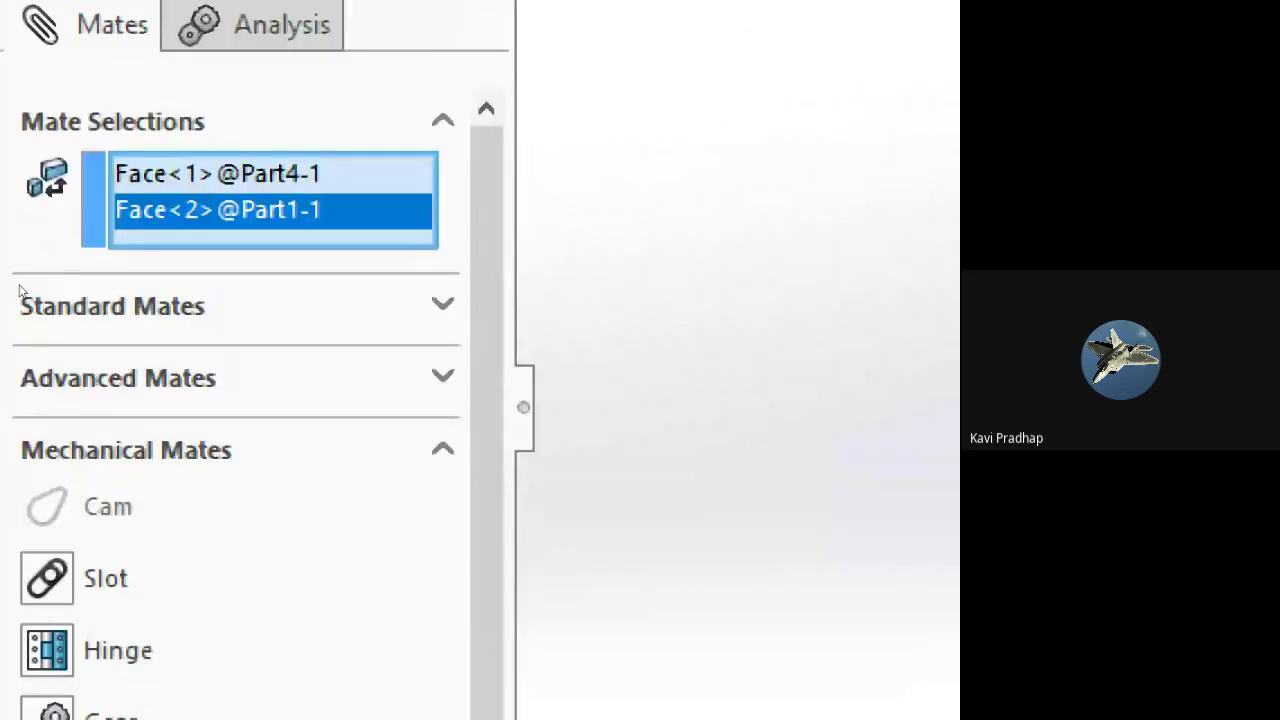
{"action": "scroll", "coordinate": [19, 290], "scroll_direction": "up", "scroll_amount": 2}
{"action": "key", "text": "Return"}
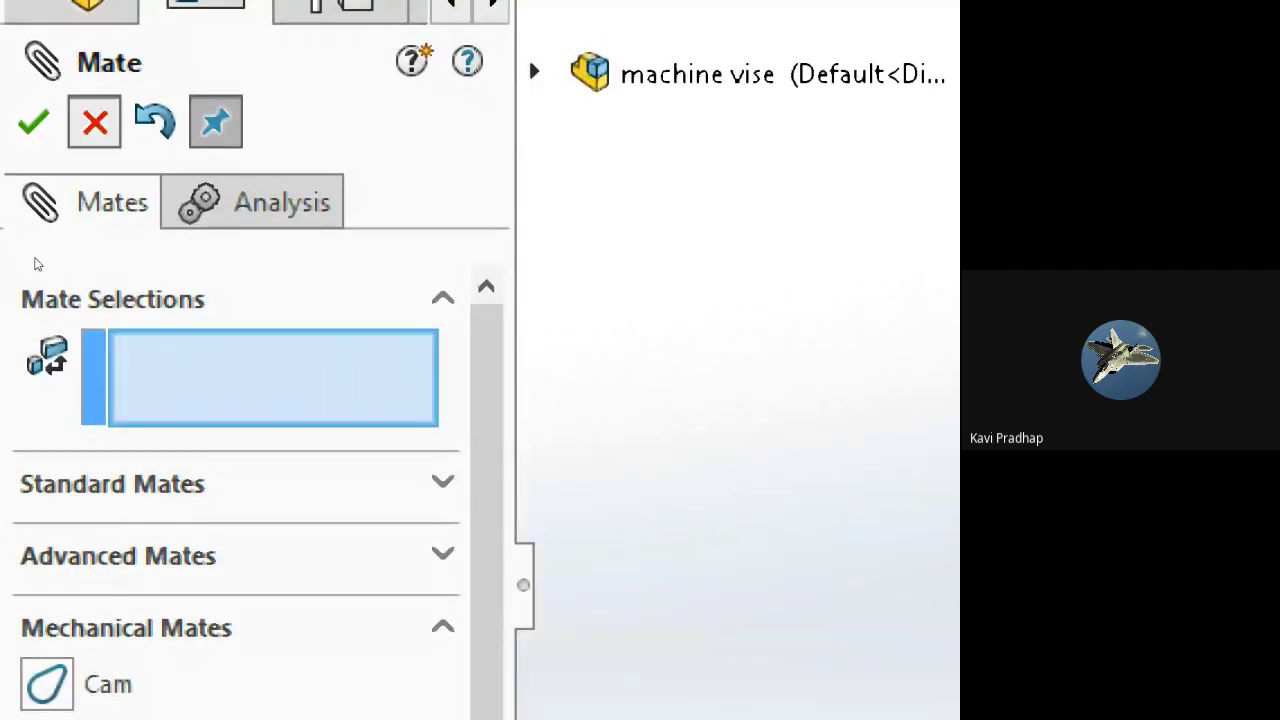
{"action": "left_click", "coordinate": [95, 122]}
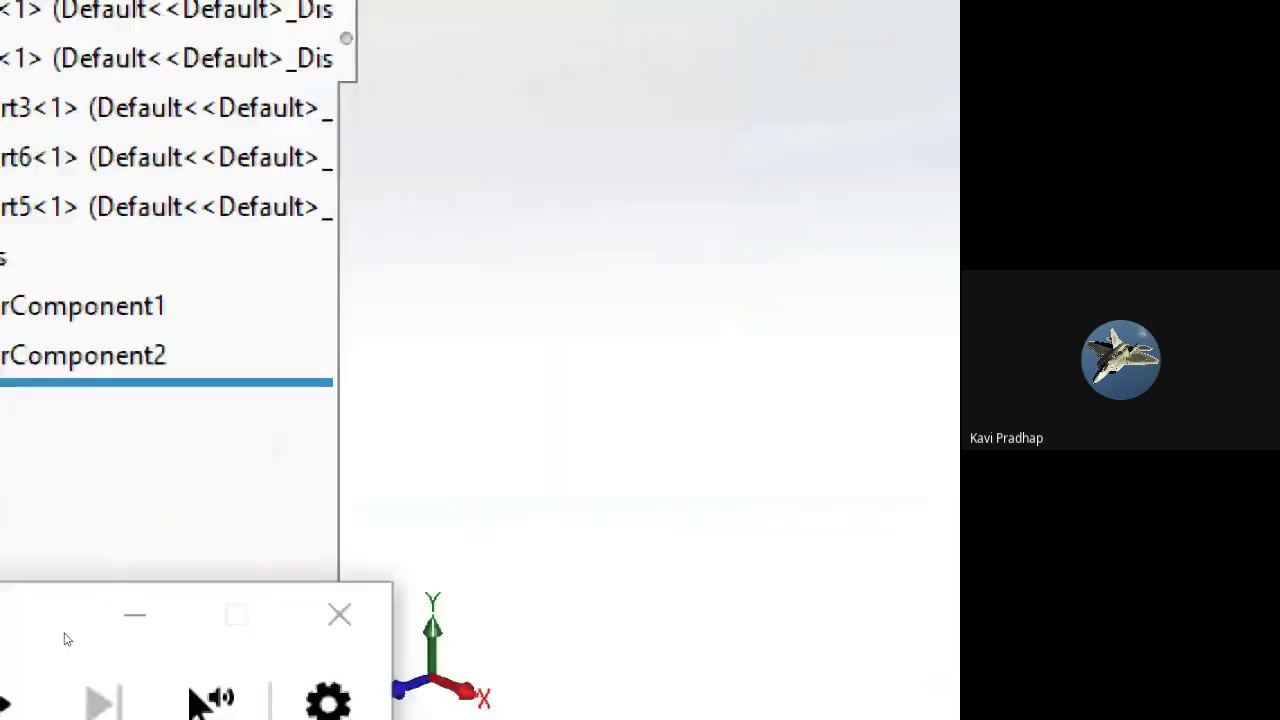
- Return the screen magnification to 100% and minimize the Magnifier
{"action": "left_click_drag", "start_coordinate": [76, 604], "coordinate": [448, 545]}
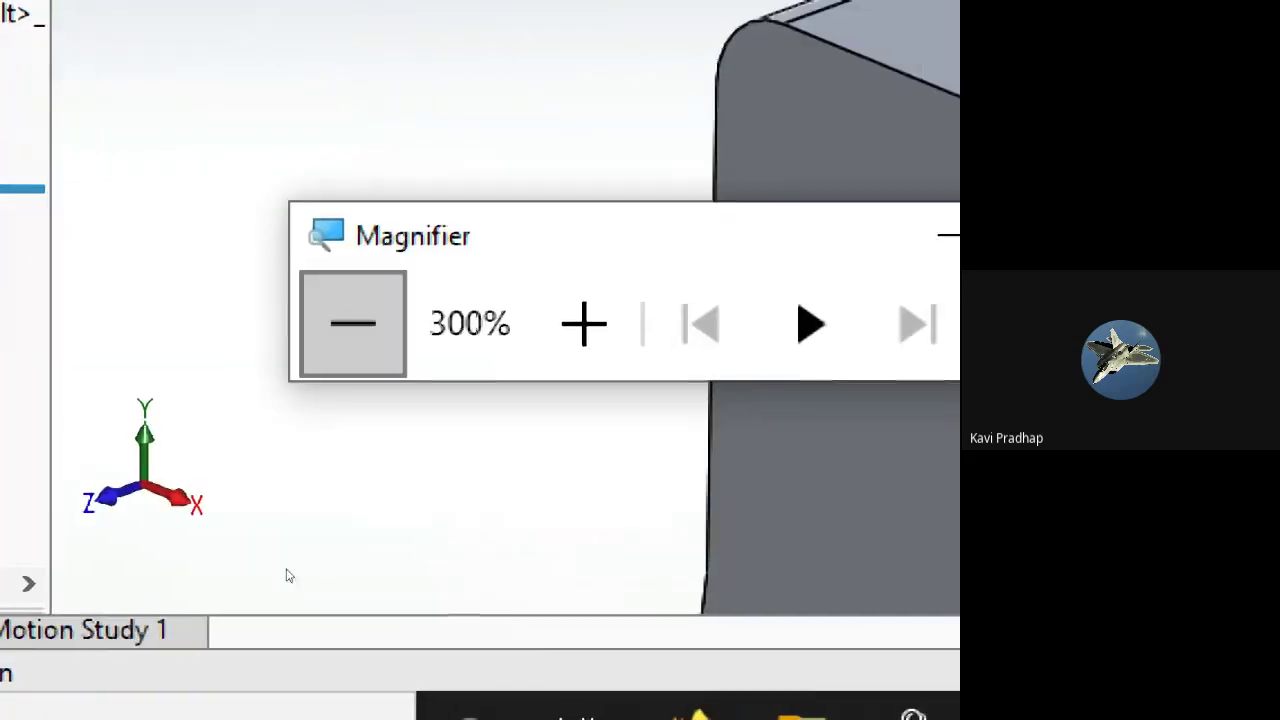
{"action": "key", "text": "super+minus"}
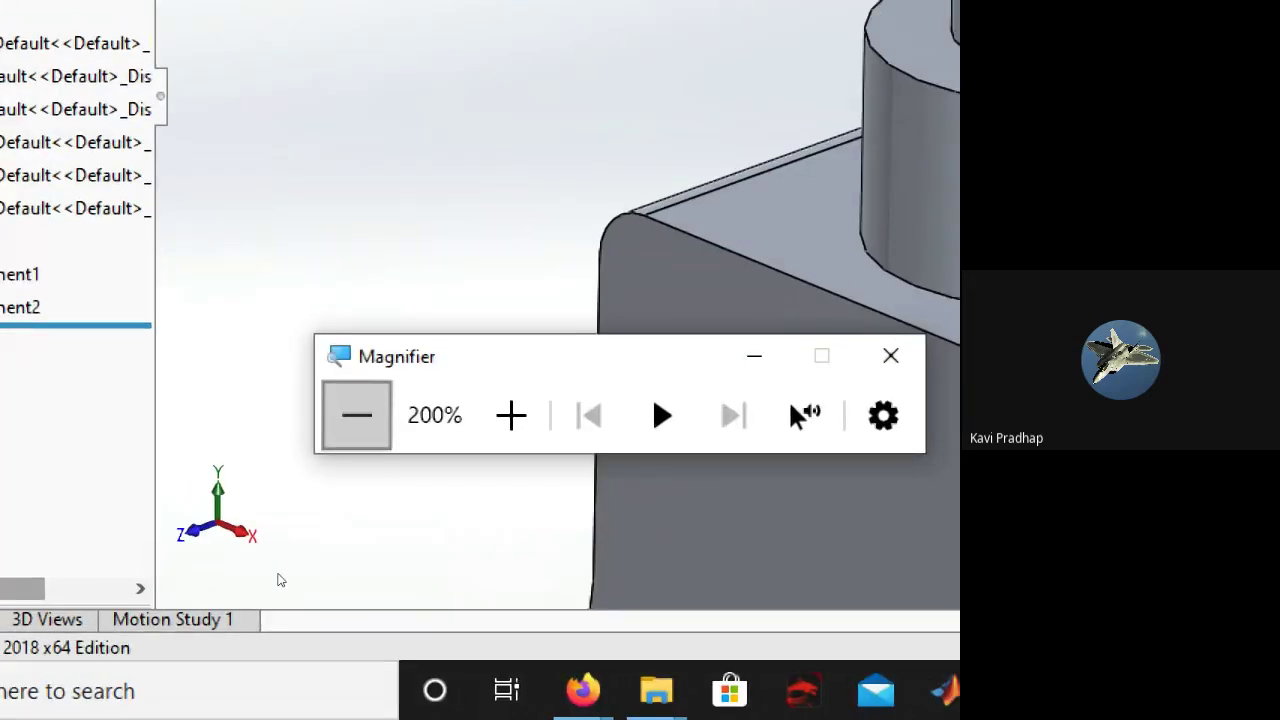
{"action": "left_click", "coordinate": [280, 580]}
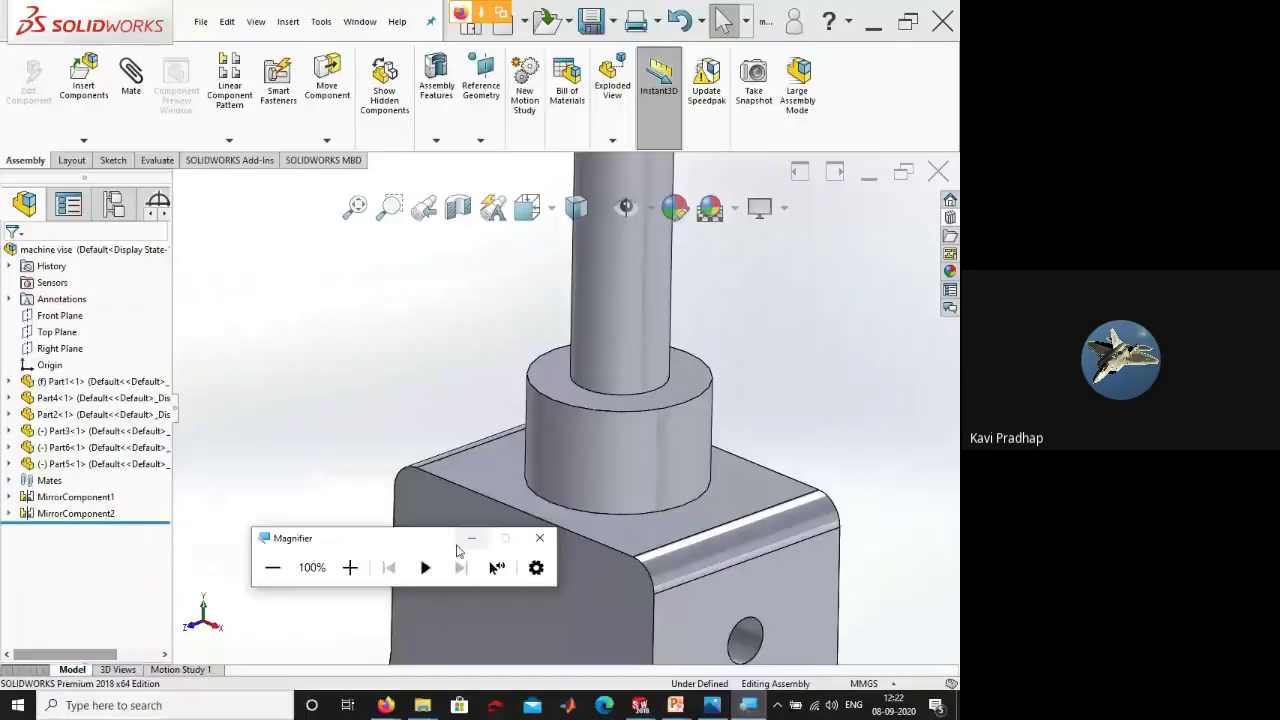
{"action": "left_click", "coordinate": [470, 538]}
- Test how the handle bar and spindle of the vise move with the screw mate
{"action": "scroll", "coordinate": [389, 505], "scroll_direction": "up", "scroll_amount": 8}
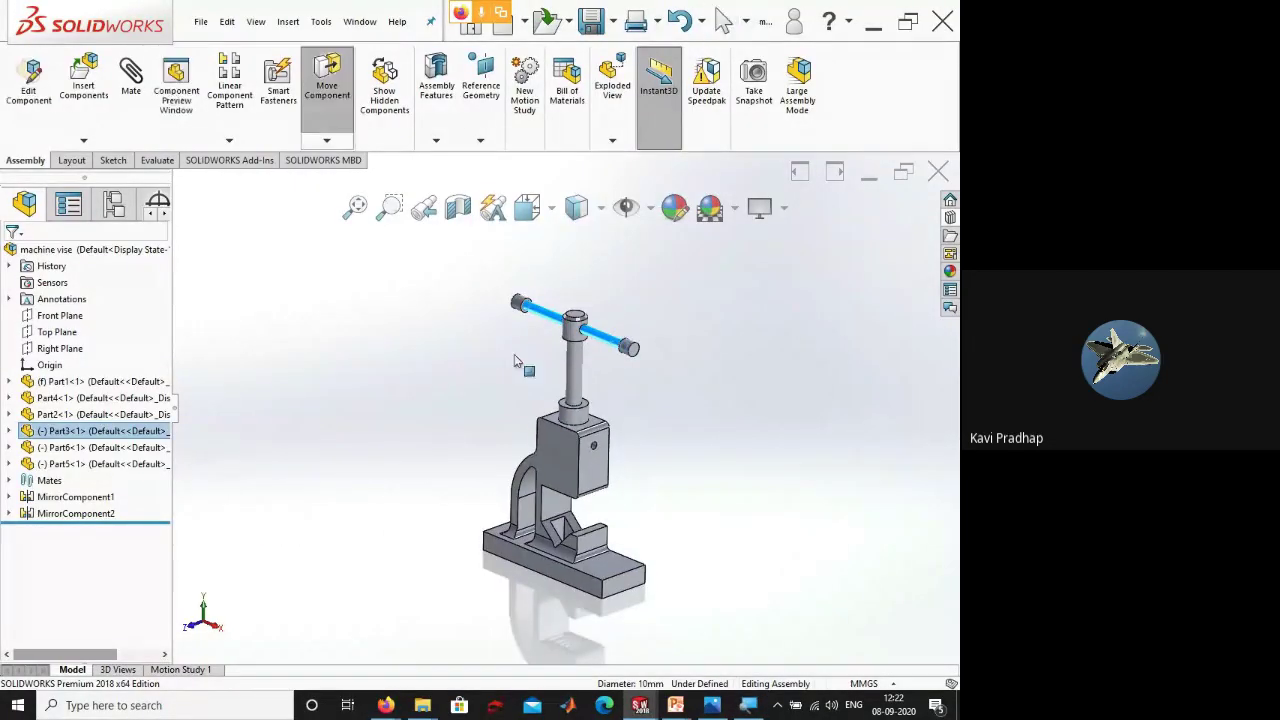
{"action": "left_click", "coordinate": [576, 372]}
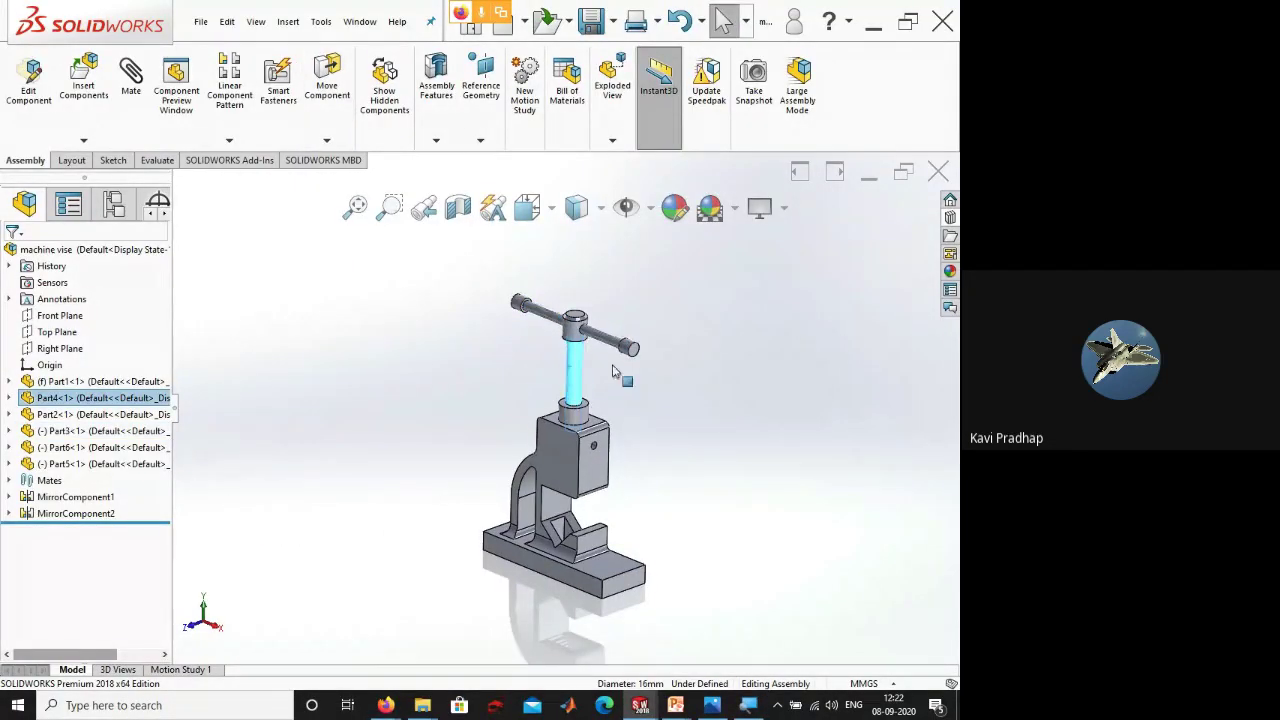
{"action": "left_click", "coordinate": [575, 326]}
{"action": "left_click", "coordinate": [634, 443]}
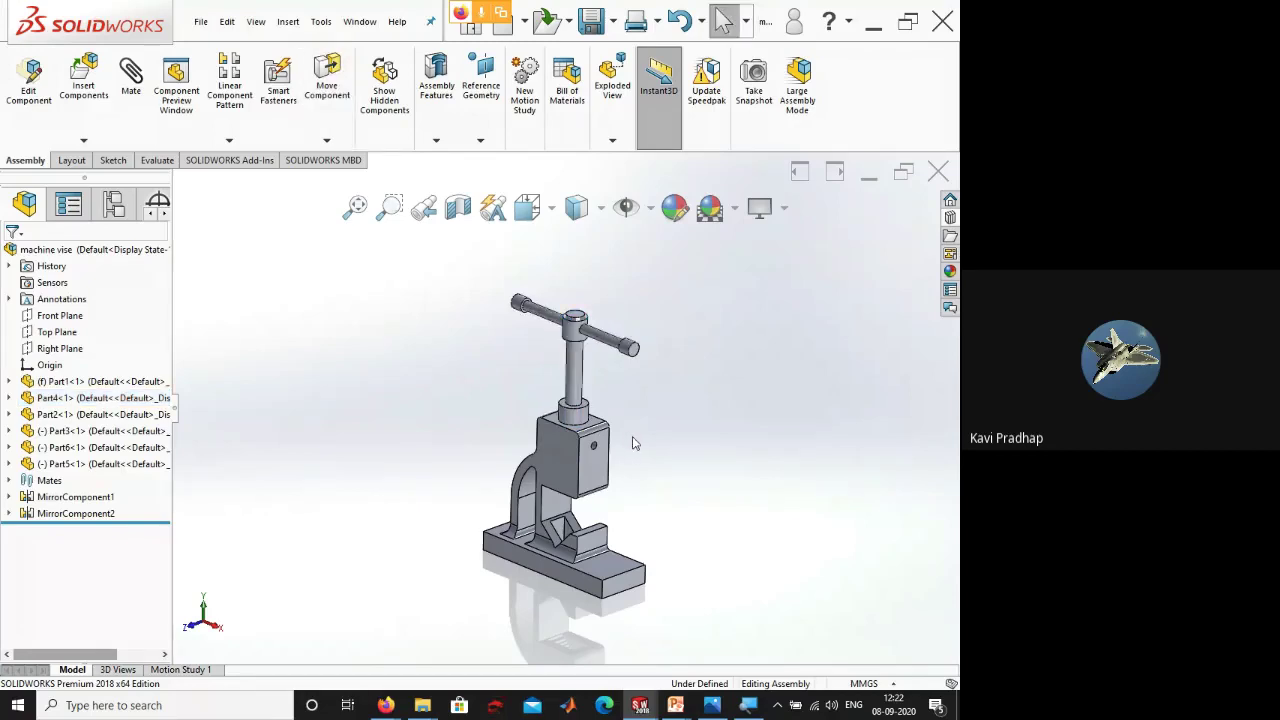
- Inspect the jaw block from a lower angle and list the assembly's mates to check the limit distance mate
{"action": "scroll", "coordinate": [583, 508], "scroll_direction": "down", "scroll_amount": 4}
{"action": "scroll", "coordinate": [591, 461], "scroll_direction": "down", "scroll_amount": 2}
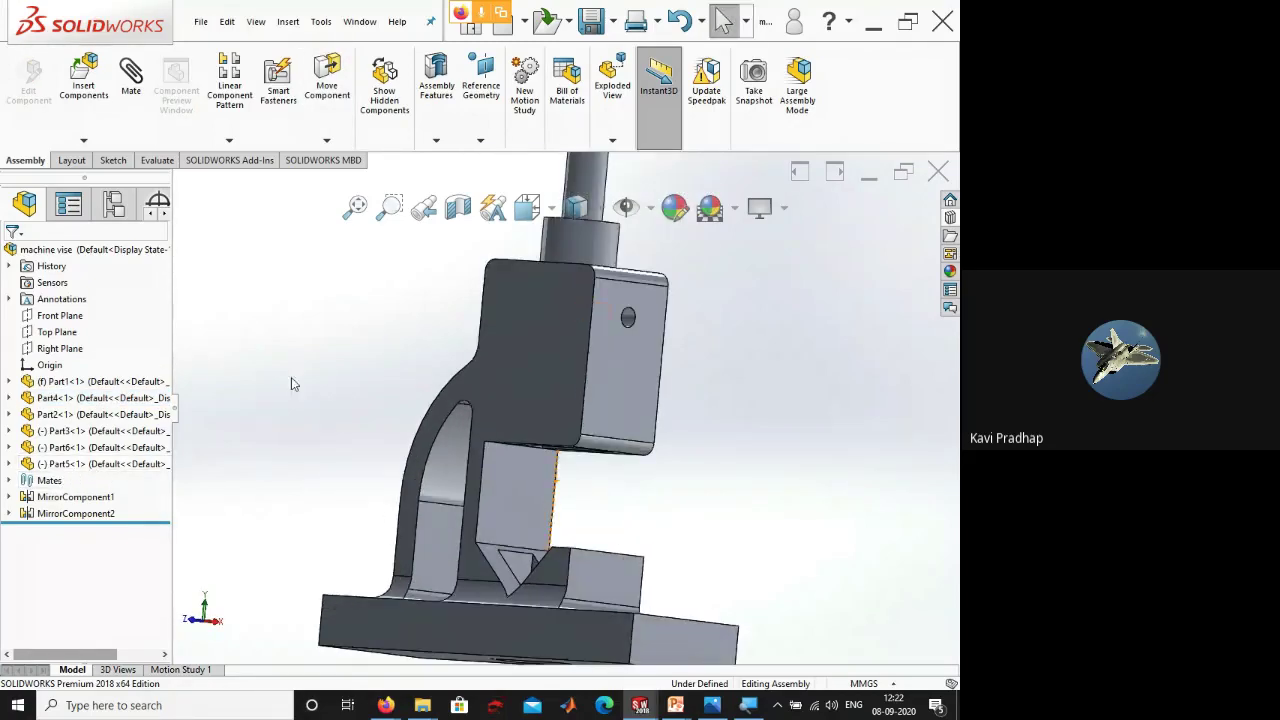
{"action": "left_click", "coordinate": [10, 480]}
{"action": "left_click", "coordinate": [84, 629]}
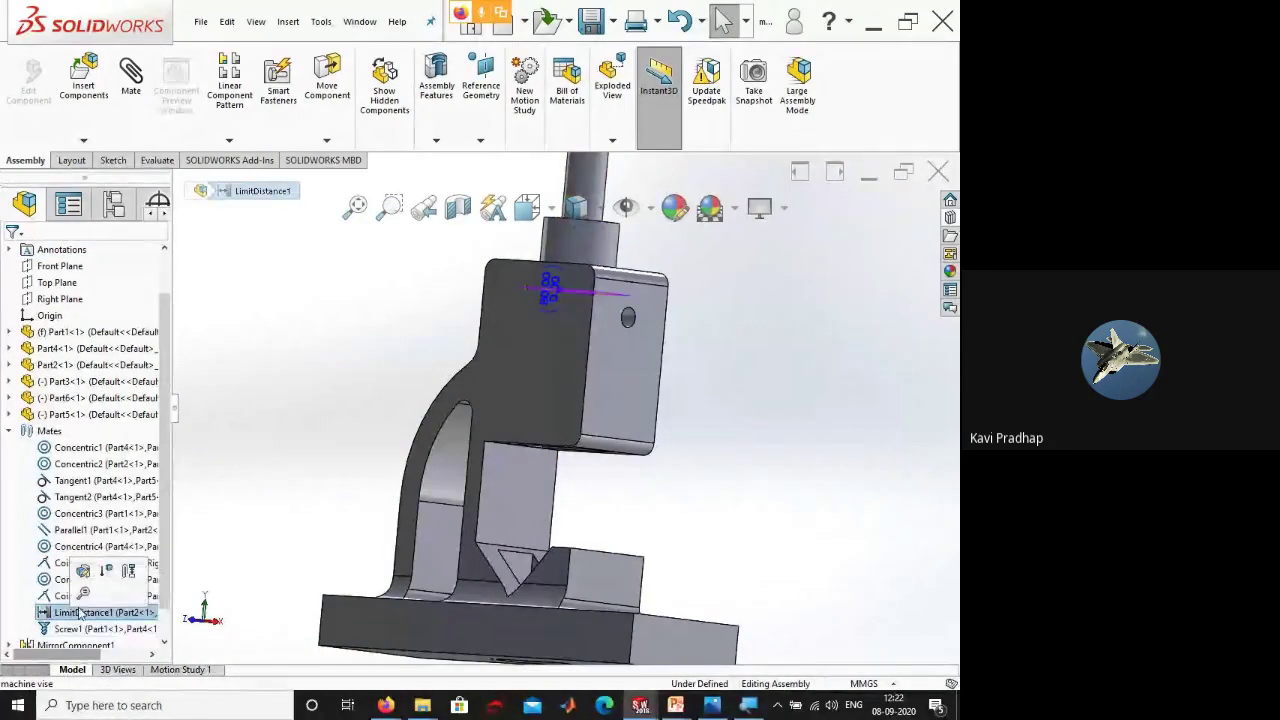
{"action": "left_click", "coordinate": [290, 378]}
- Edit the screw mate between the body and spindle to turn off Reverse and accept the change
{"action": "scroll", "coordinate": [330, 398], "scroll_direction": "up", "scroll_amount": 3}
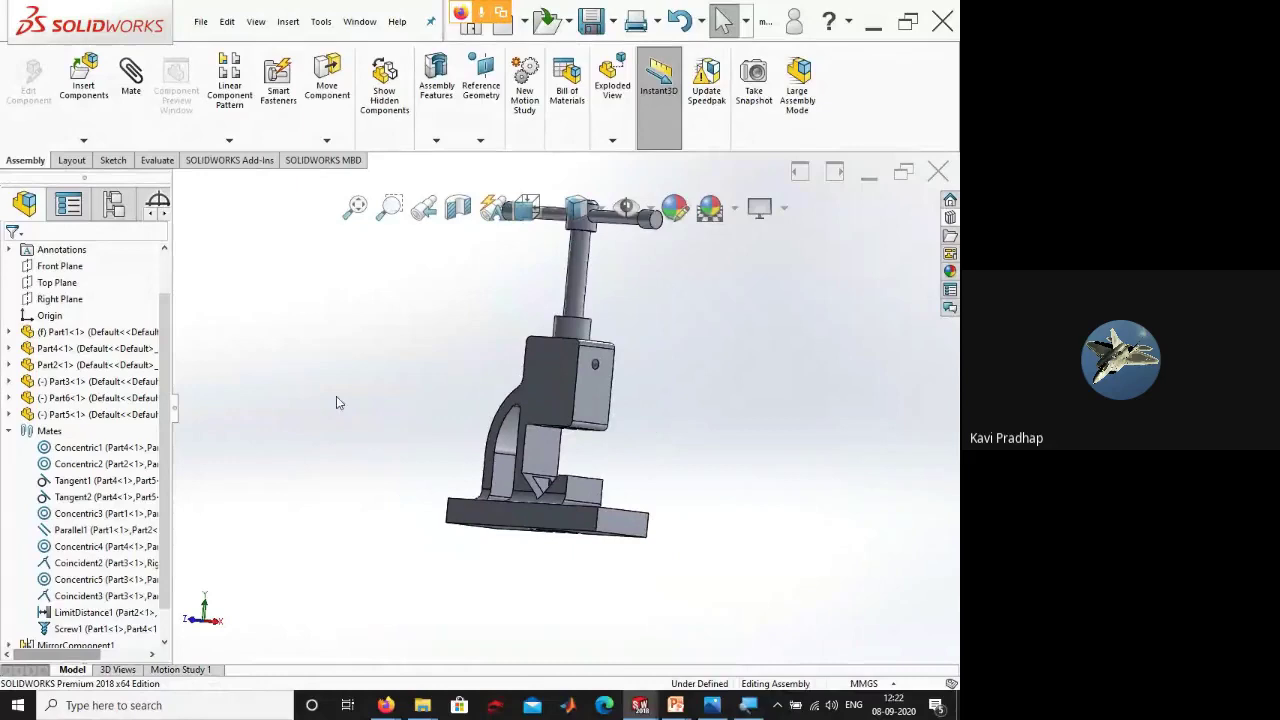
{"action": "left_click", "coordinate": [578, 288]}
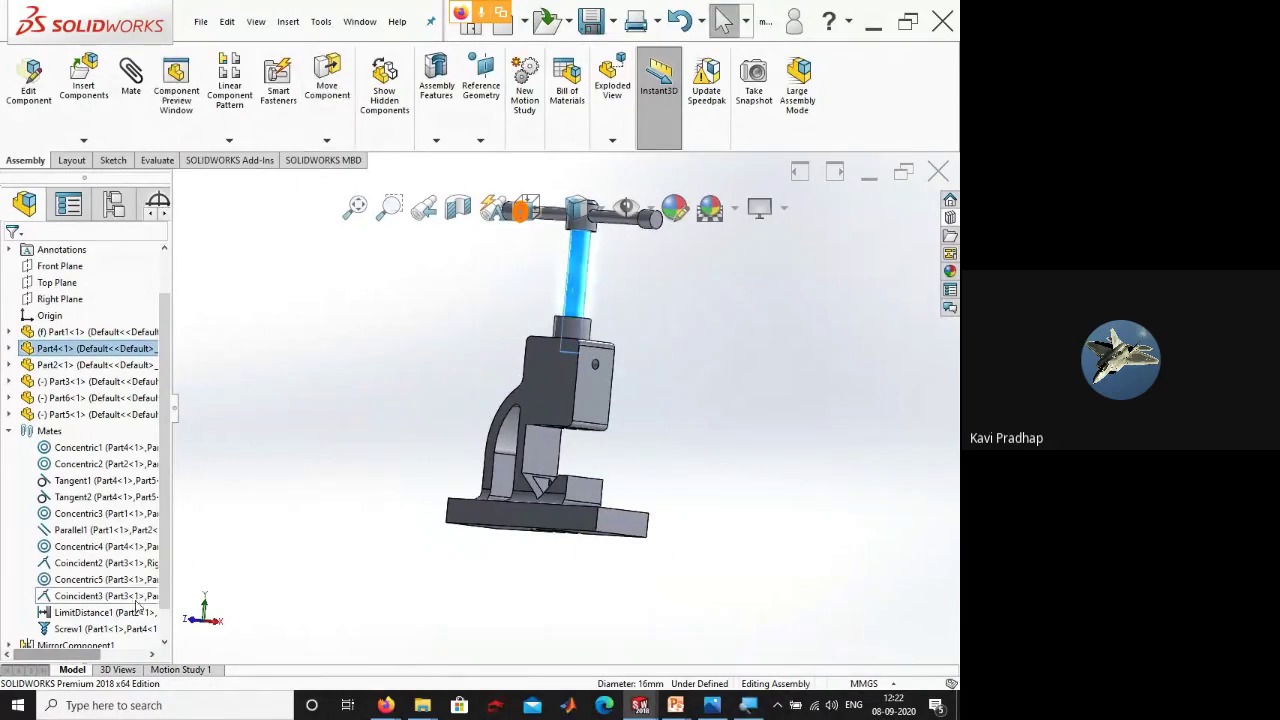
{"action": "left_click", "coordinate": [120, 628]}
{"action": "left_click", "coordinate": [157, 580]}
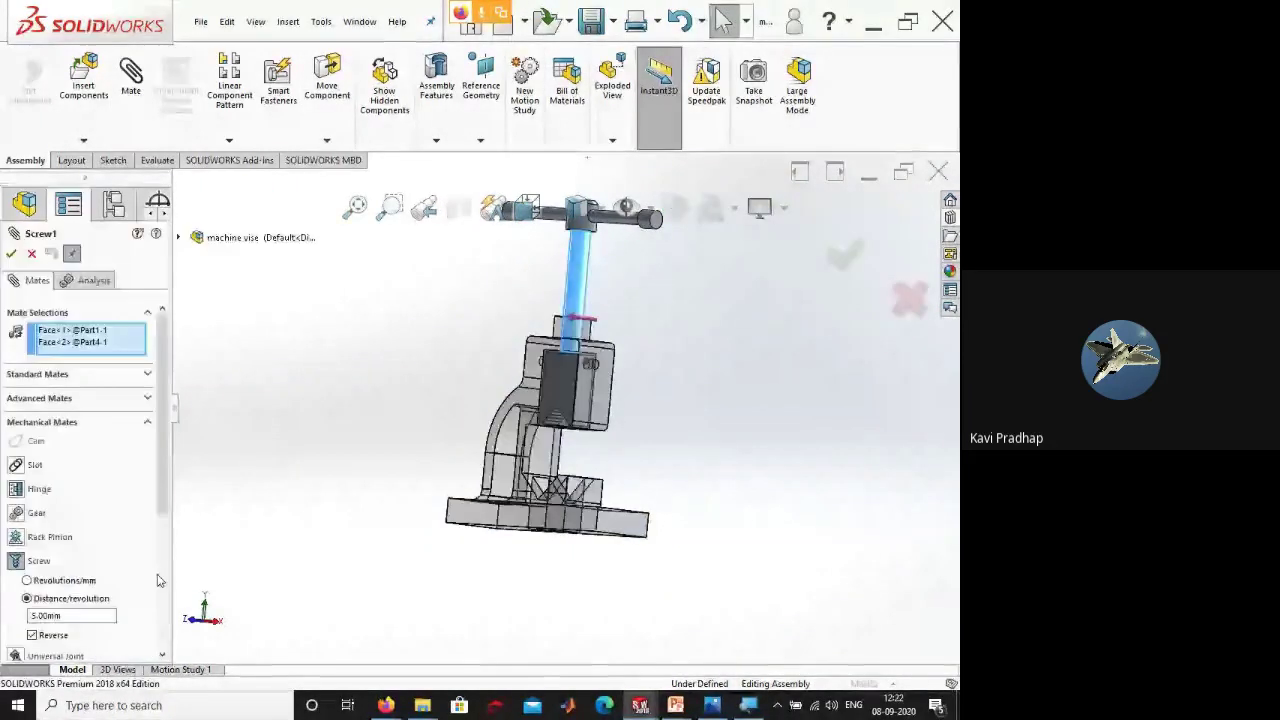
{"action": "left_click", "coordinate": [32, 635]}
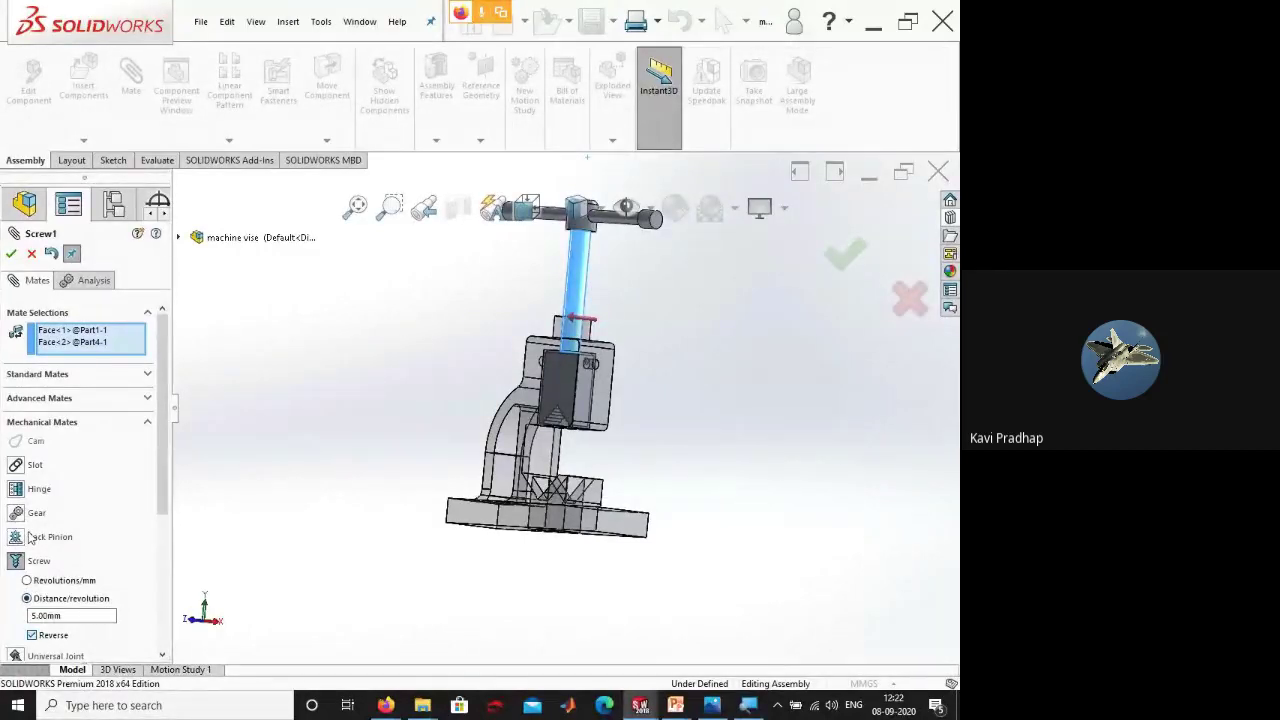
{"action": "left_click", "coordinate": [10, 253]}
- Test the spindle's motion again with the edited screw direction
{"action": "left_click", "coordinate": [582, 272]}
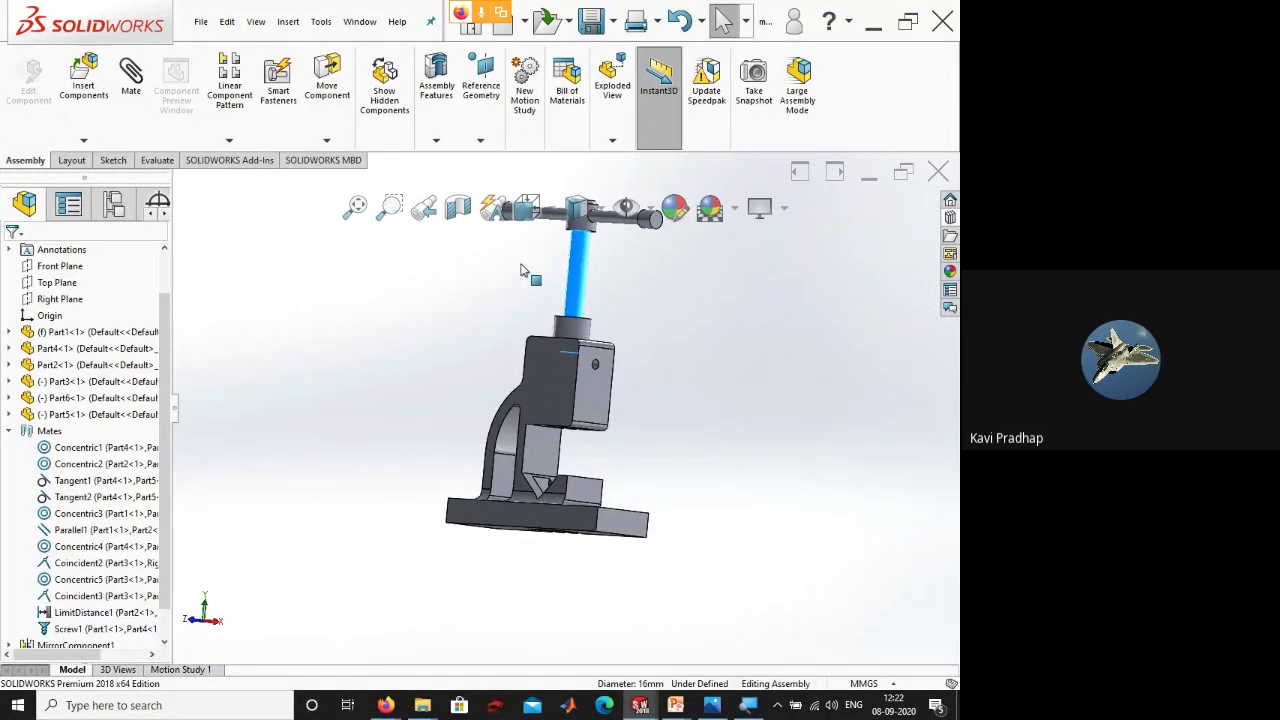
{"action": "mouse_move", "coordinate": [625, 207]}
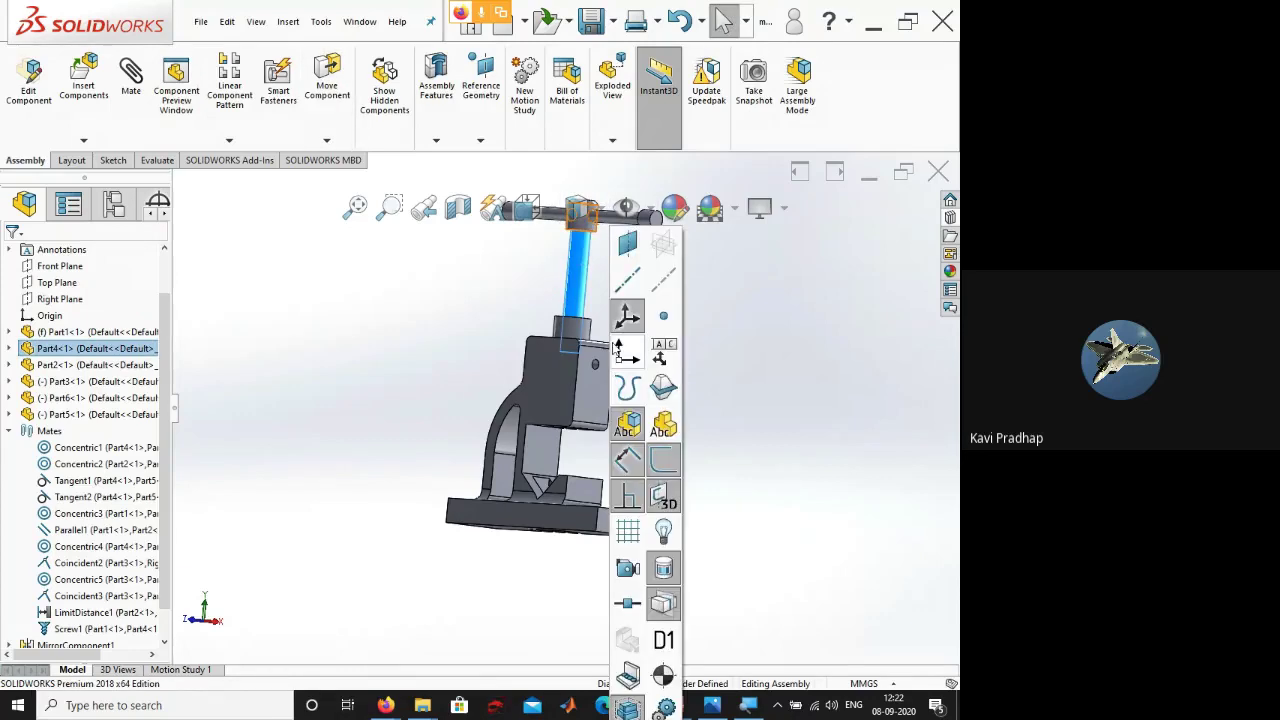
{"action": "scroll", "coordinate": [488, 309], "scroll_direction": "up", "scroll_amount": 3}
{"action": "scroll", "coordinate": [487, 313], "scroll_direction": "down", "scroll_amount": 2}
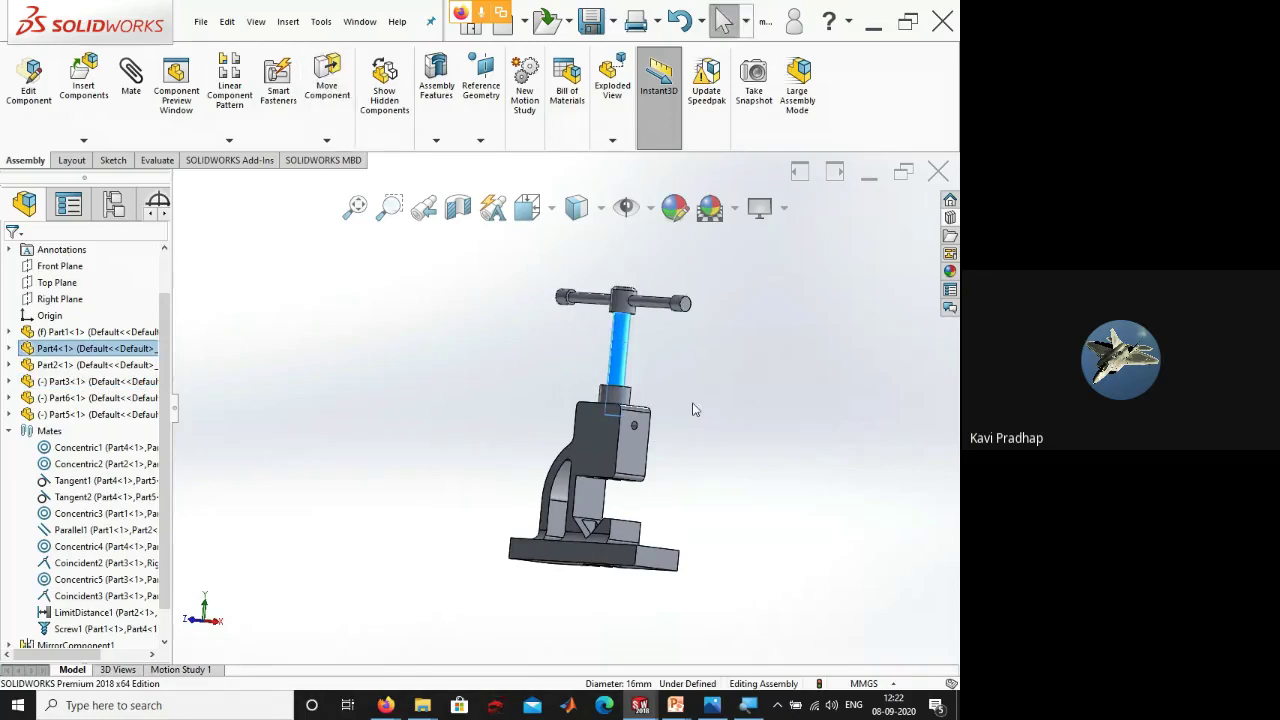
- Check the limit distance mate and the spindle, and review the screw mate's settings and rotation direction
{"action": "left_click", "coordinate": [105, 612]}
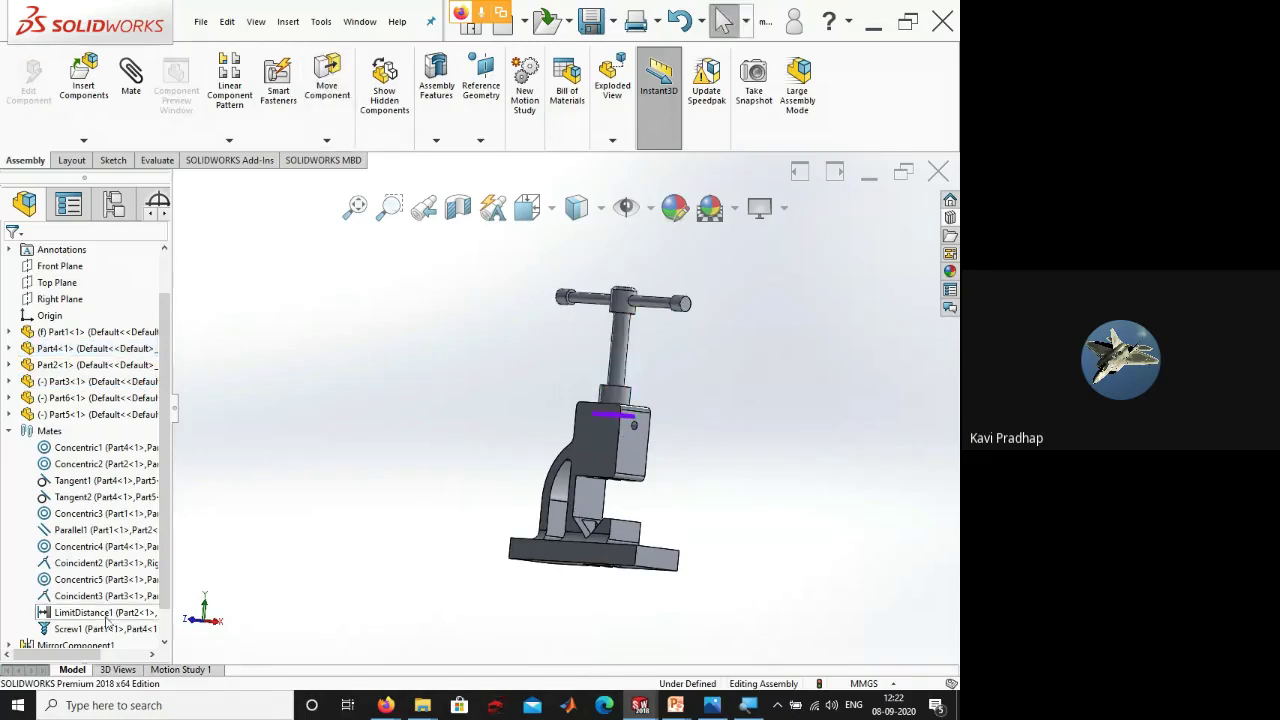
{"action": "left_click", "coordinate": [622, 350]}
{"action": "left_click", "coordinate": [103, 629]}
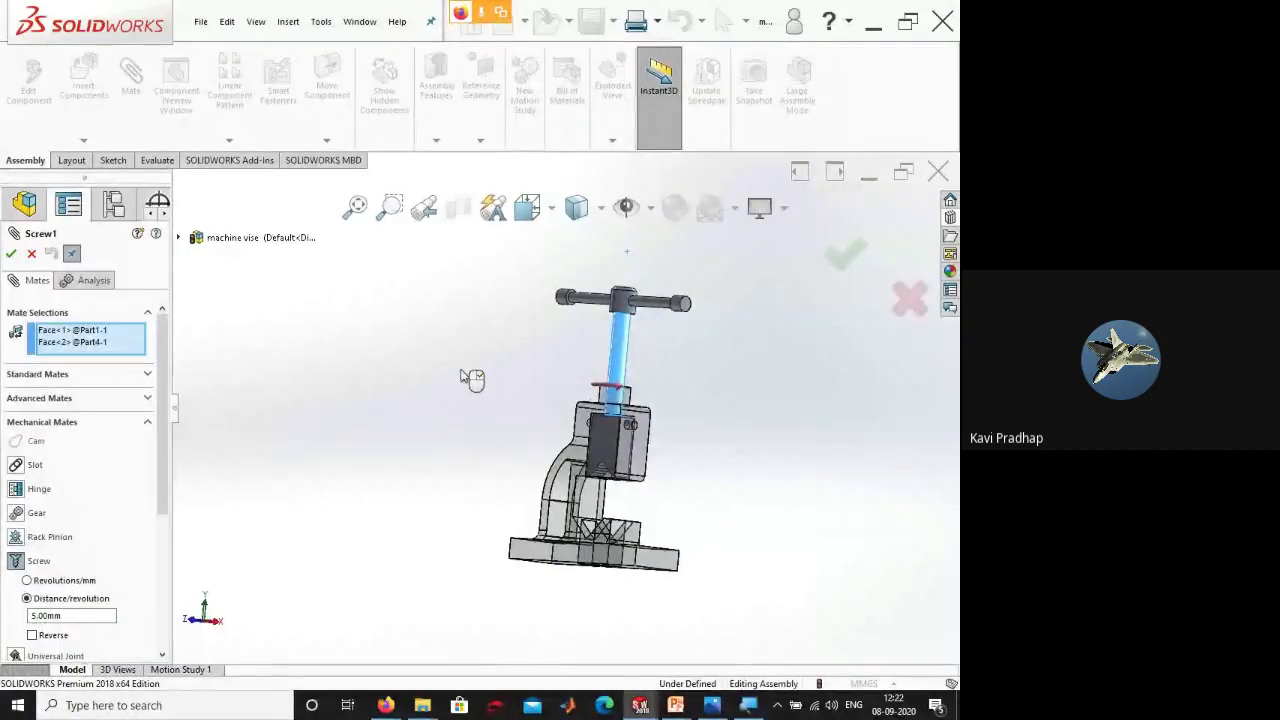
{"action": "middle_click_drag", "start_coordinate": [462, 374], "coordinate": [452, 460]}
{"action": "scroll", "coordinate": [586, 394], "scroll_direction": "down", "scroll_amount": 2}
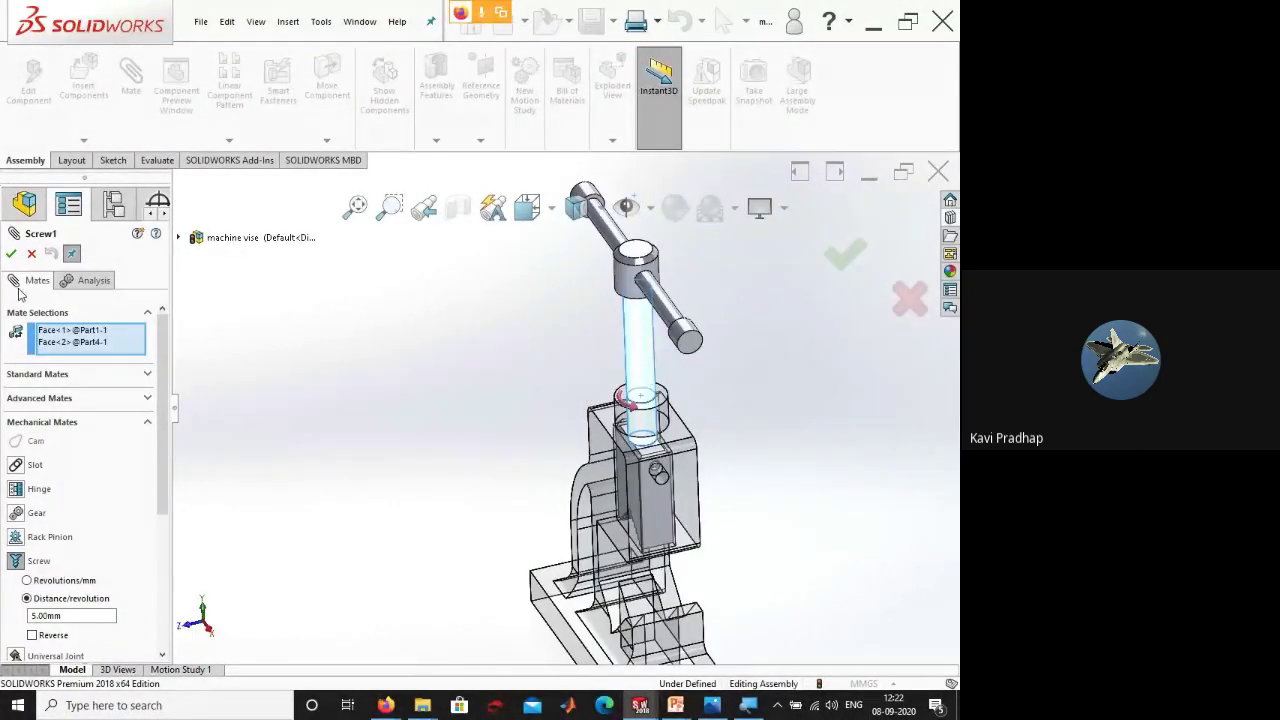
{"action": "left_click", "coordinate": [11, 254]}
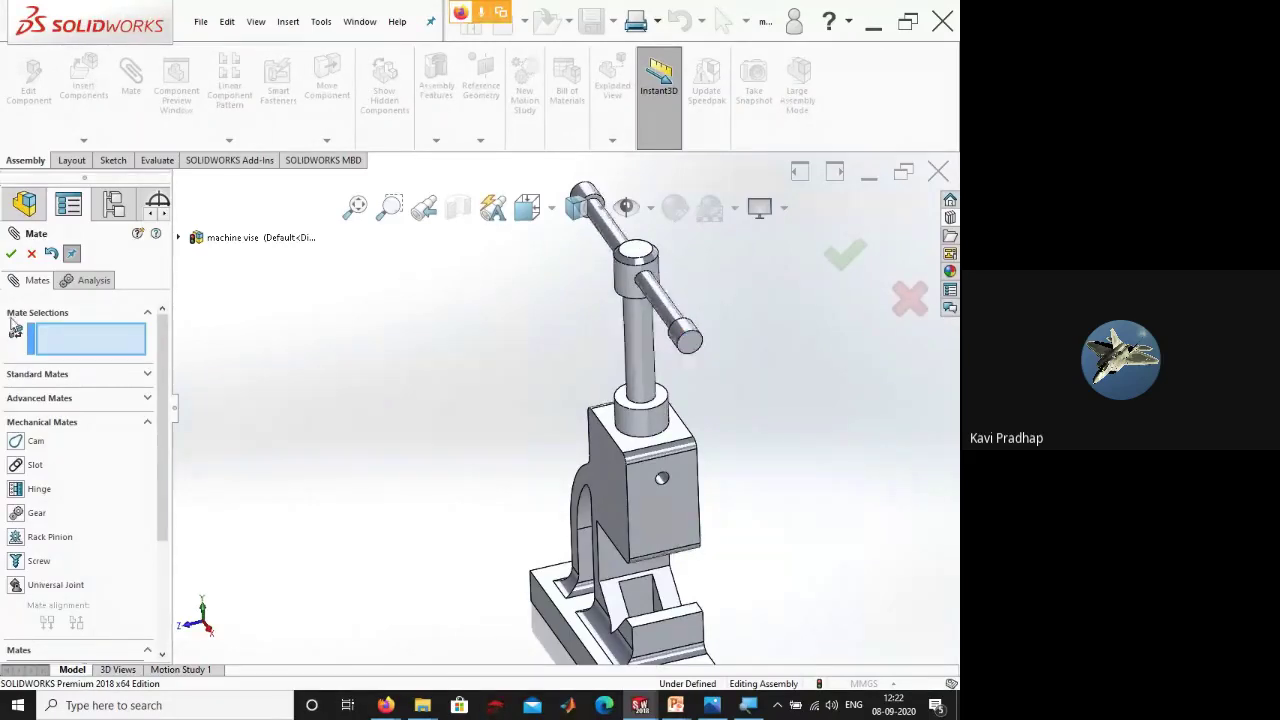
{"action": "left_click", "coordinate": [30, 255]}
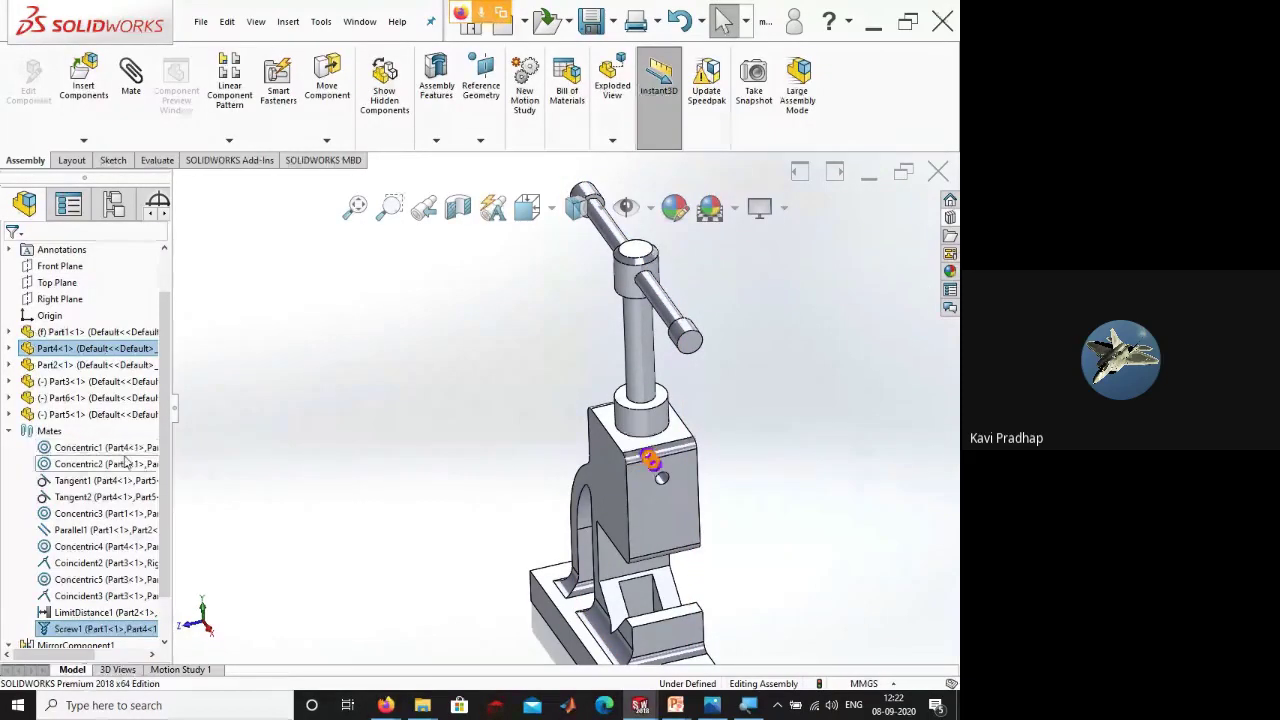
- Suppress the parallel mate between Part1 and Part2
{"action": "left_click", "coordinate": [100, 530]}
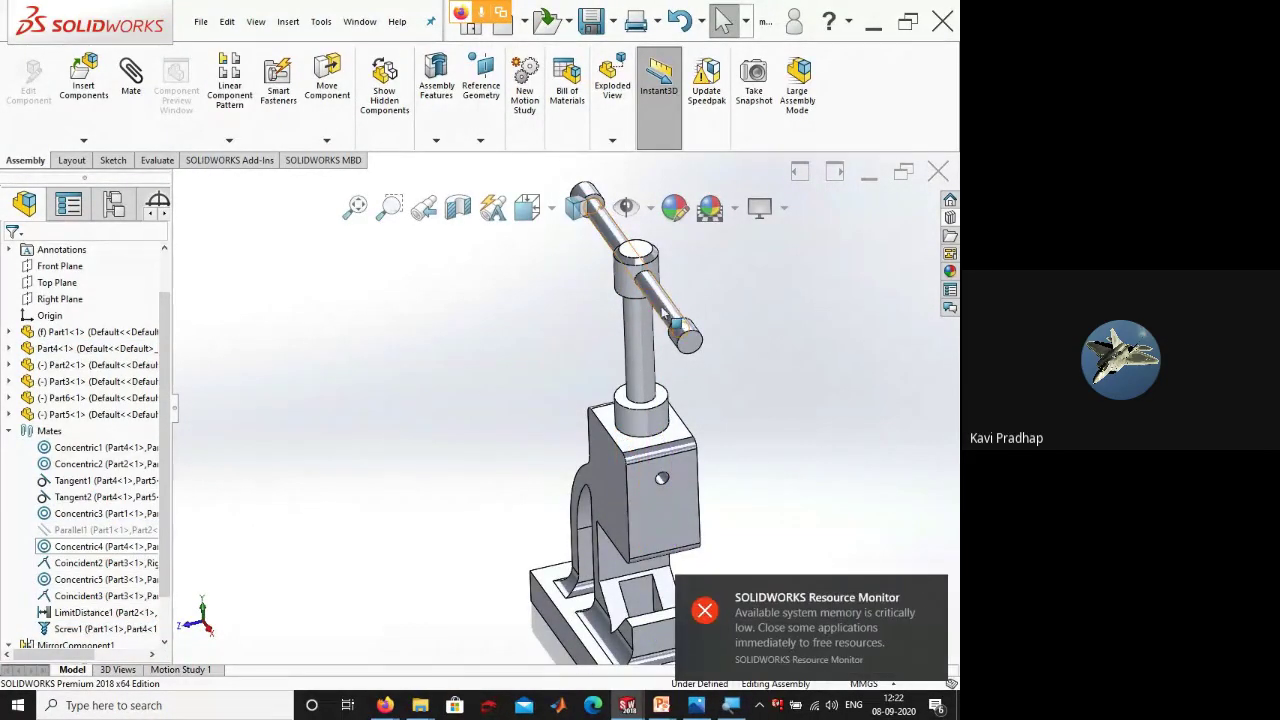
- Test the handle's motion on the spindle with the parallel mate suppressed
{"action": "left_click", "coordinate": [698, 308]}
{"action": "left_click_drag", "start_coordinate": [698, 308], "coordinate": [624, 356]}
{"action": "key", "text": "Escape"}
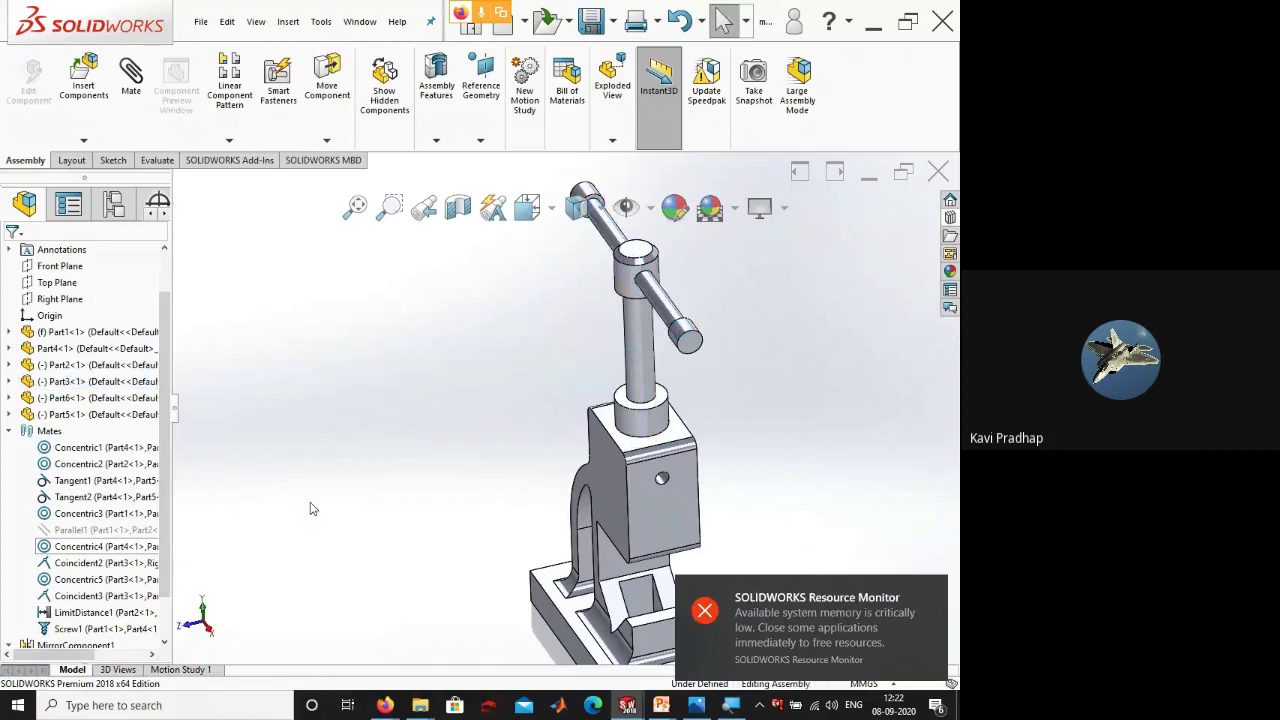
- Suppress the MirrorComponent1 and MirrorComponent2 features of the vise assembly
{"action": "left_click", "coordinate": [9, 431]}
{"action": "left_click", "coordinate": [9, 497]}
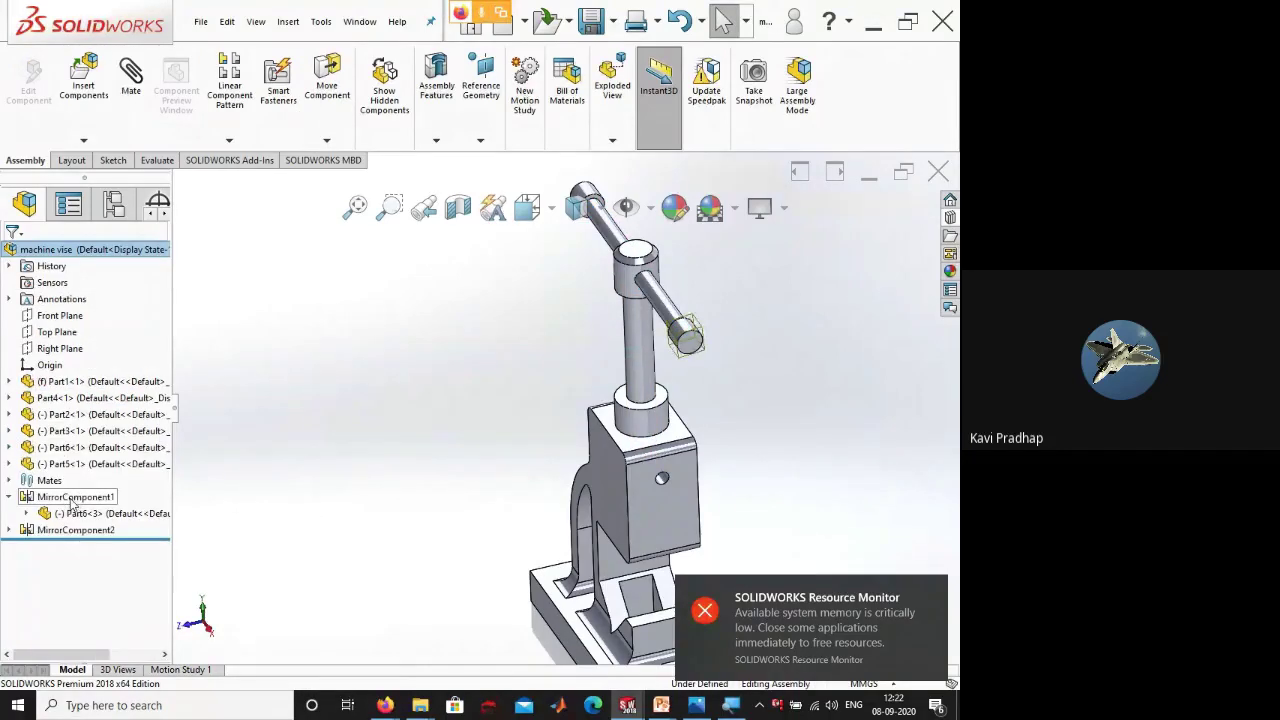
{"action": "left_click", "coordinate": [73, 497]}
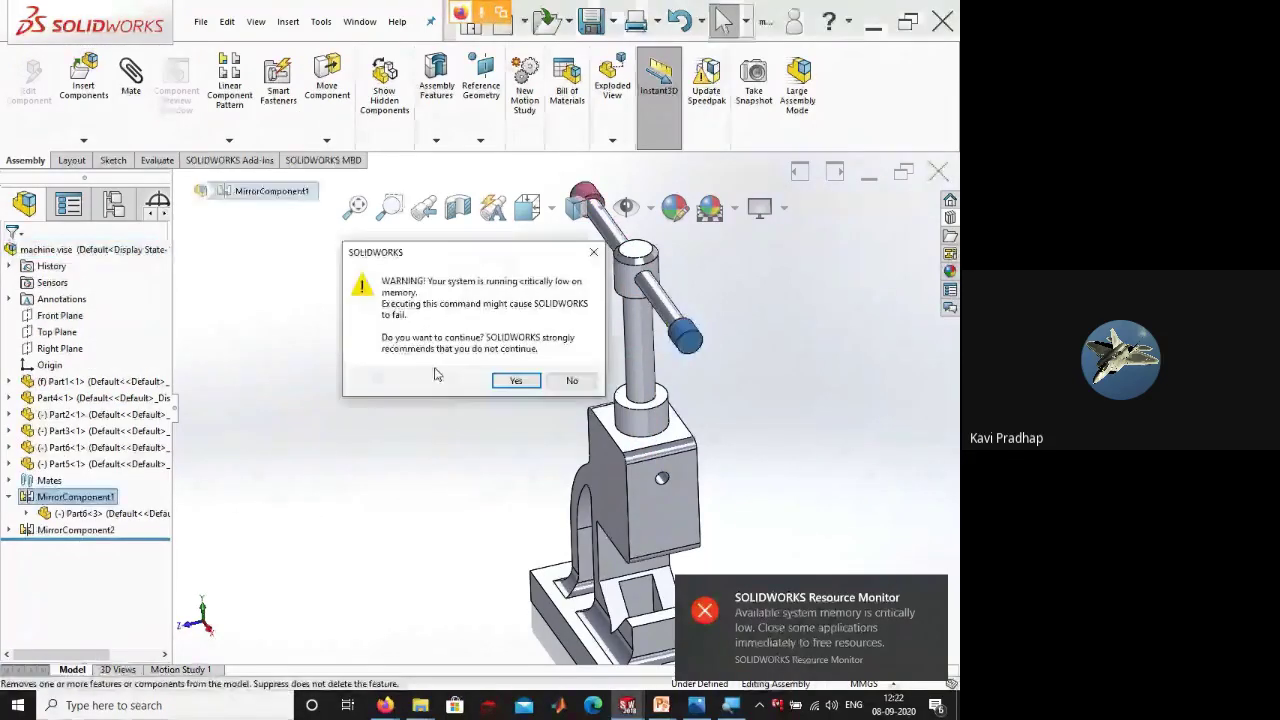
{"action": "key", "text": "Return"}
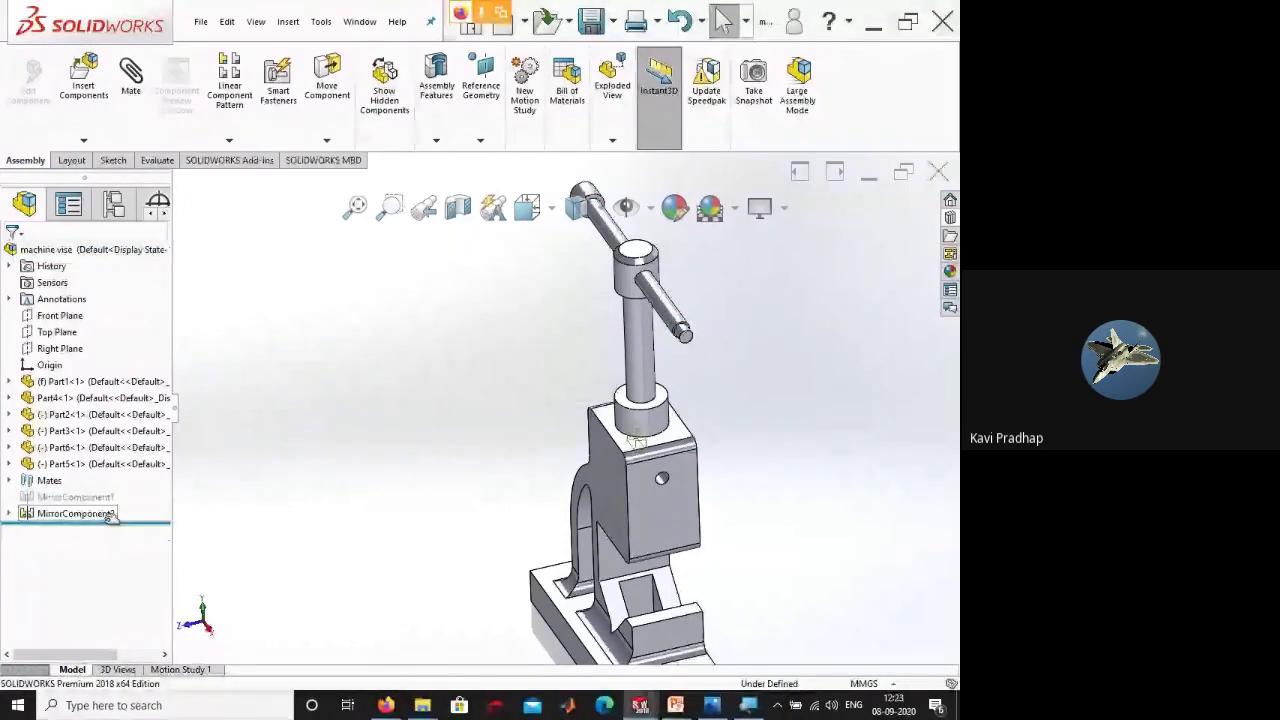
- Test the motion of the spindle and handle without the mirrored components
{"action": "left_click", "coordinate": [638, 290]}
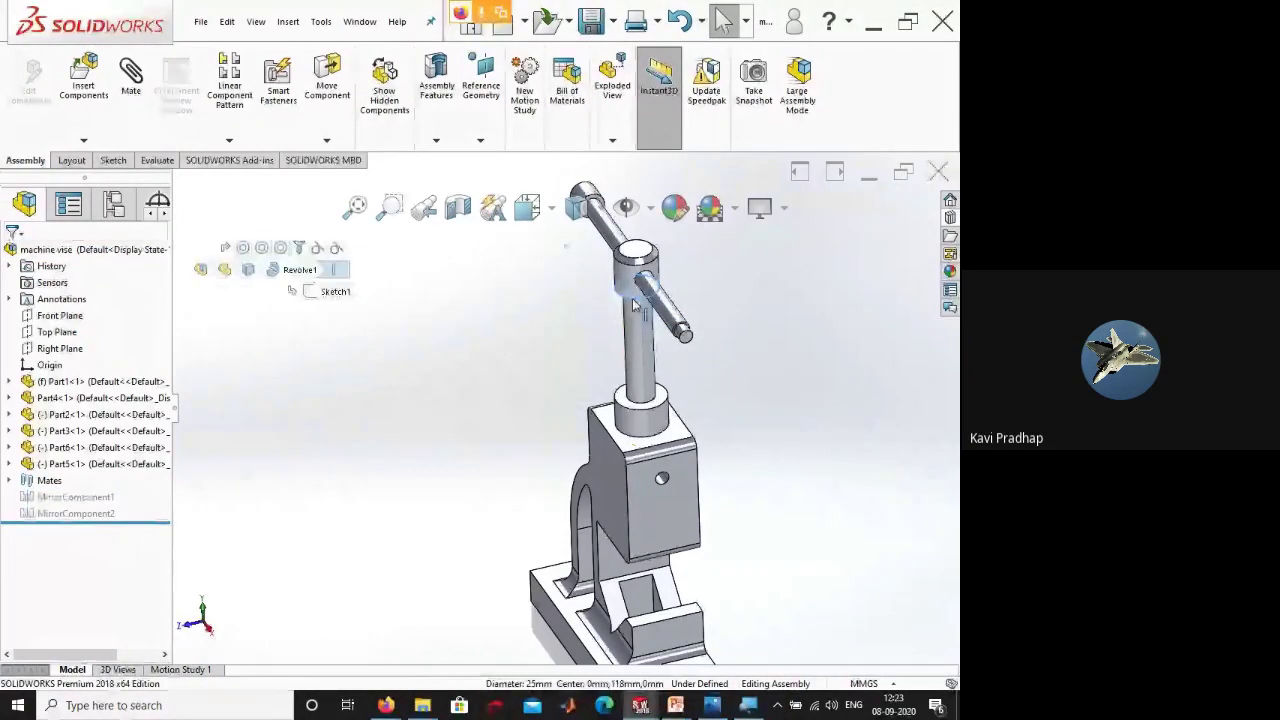
{"action": "left_click_drag", "start_coordinate": [636, 278], "coordinate": [594, 234]}
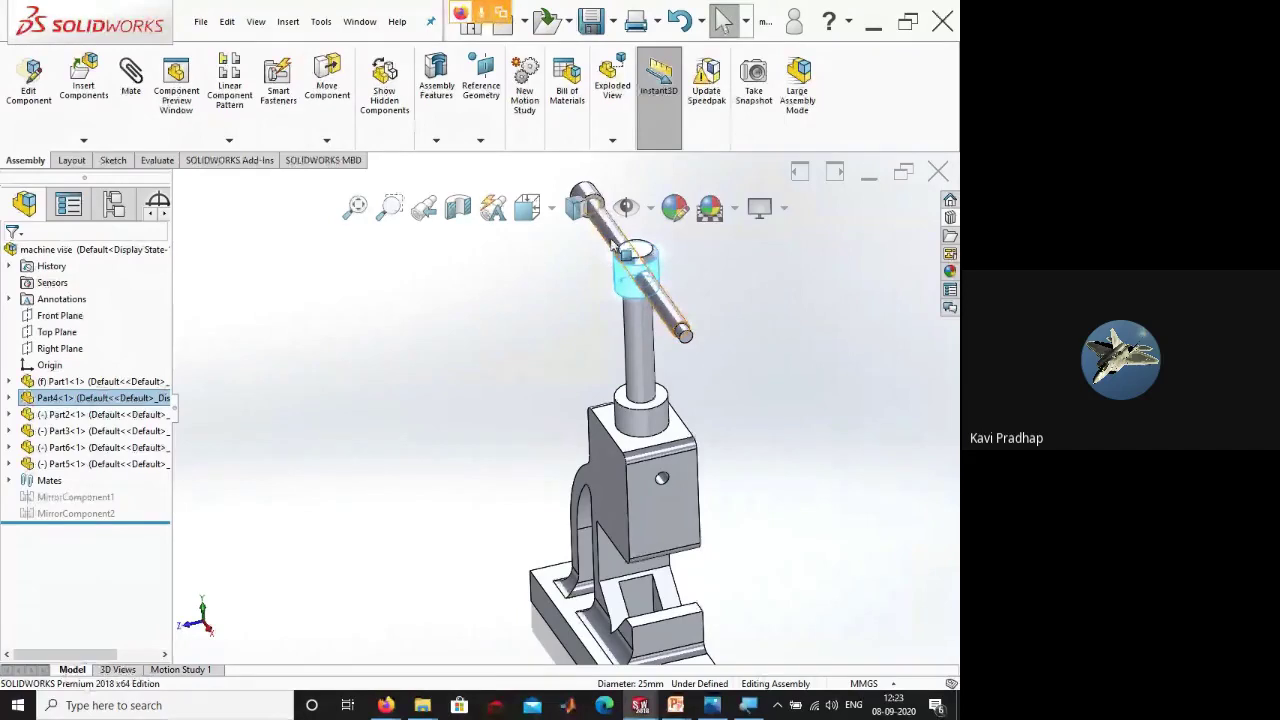
{"action": "left_click", "coordinate": [682, 329]}
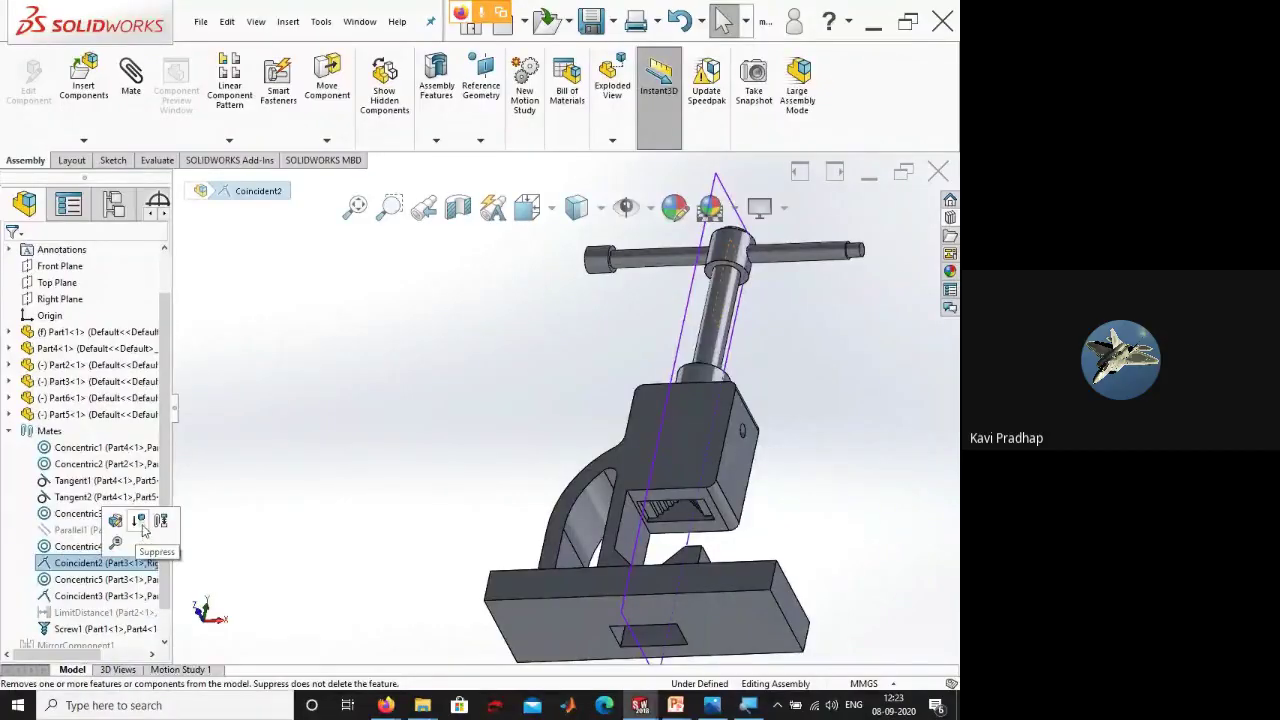
- Suppress the Coincident2 mate, unsuppress the Parallel1 mate, and try turning the spindle
{"action": "left_click", "coordinate": [140, 523]}
{"action": "left_click", "coordinate": [108, 530]}
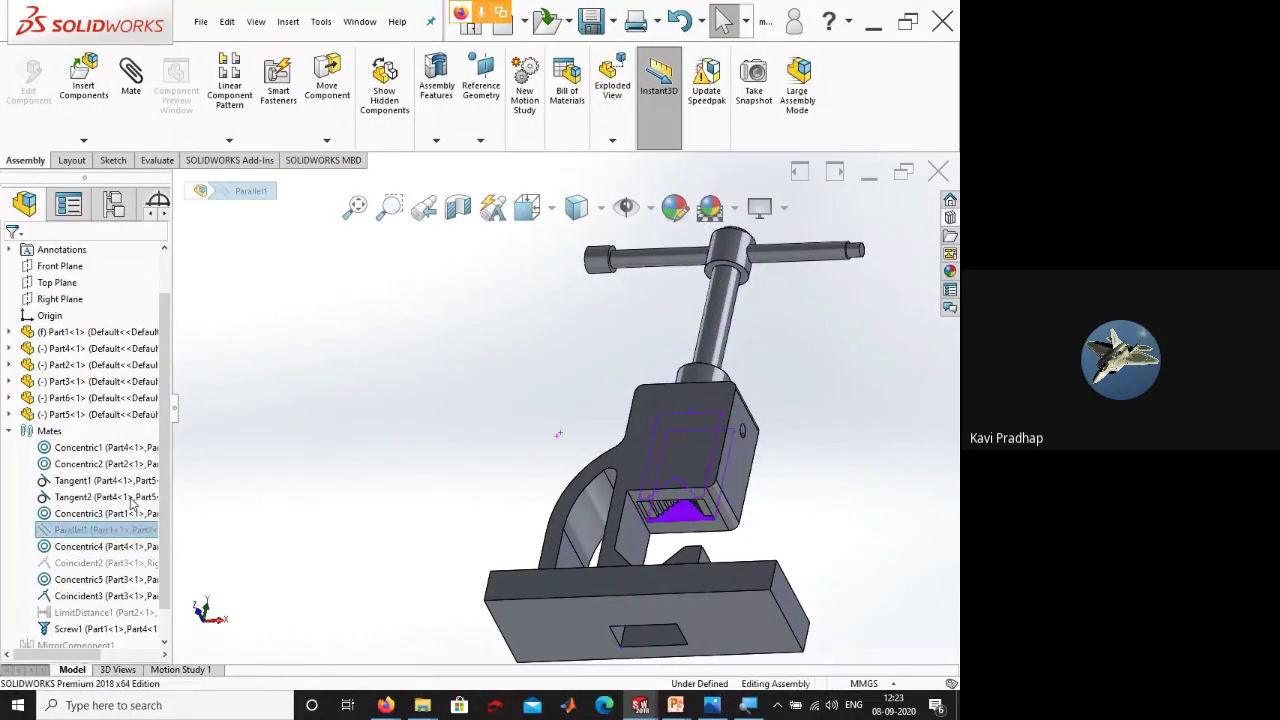
{"action": "left_click", "coordinate": [132, 501]}
{"action": "mouse_move", "coordinate": [738, 267]}
{"action": "left_mouse_down"}
{"action": "mouse_move", "coordinate": [757, 275]}
{"action": "mouse_move", "coordinate": [736, 273]}
{"action": "left_mouse_up"}
- Unsuppress the LimitDistance1 mate and the MirrorComponent1 and MirrorComponent2 features
{"action": "left_click", "coordinate": [116, 614]}
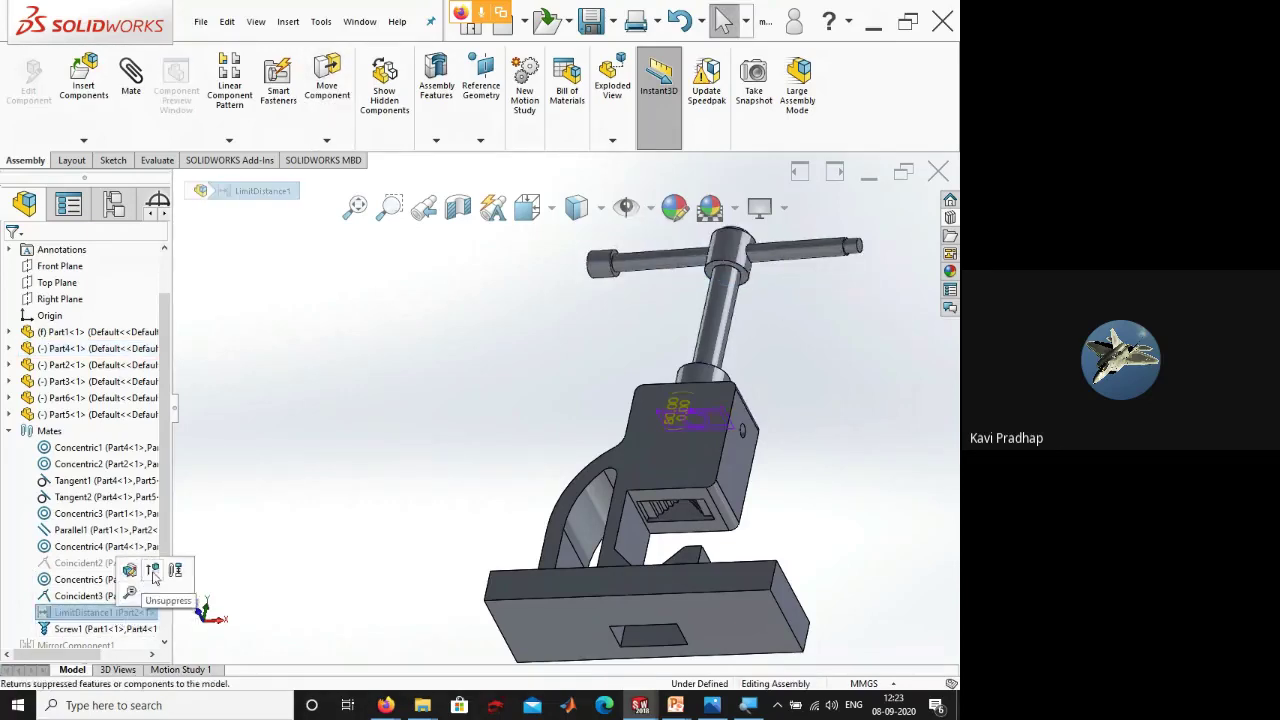
{"action": "left_click", "coordinate": [152, 571]}
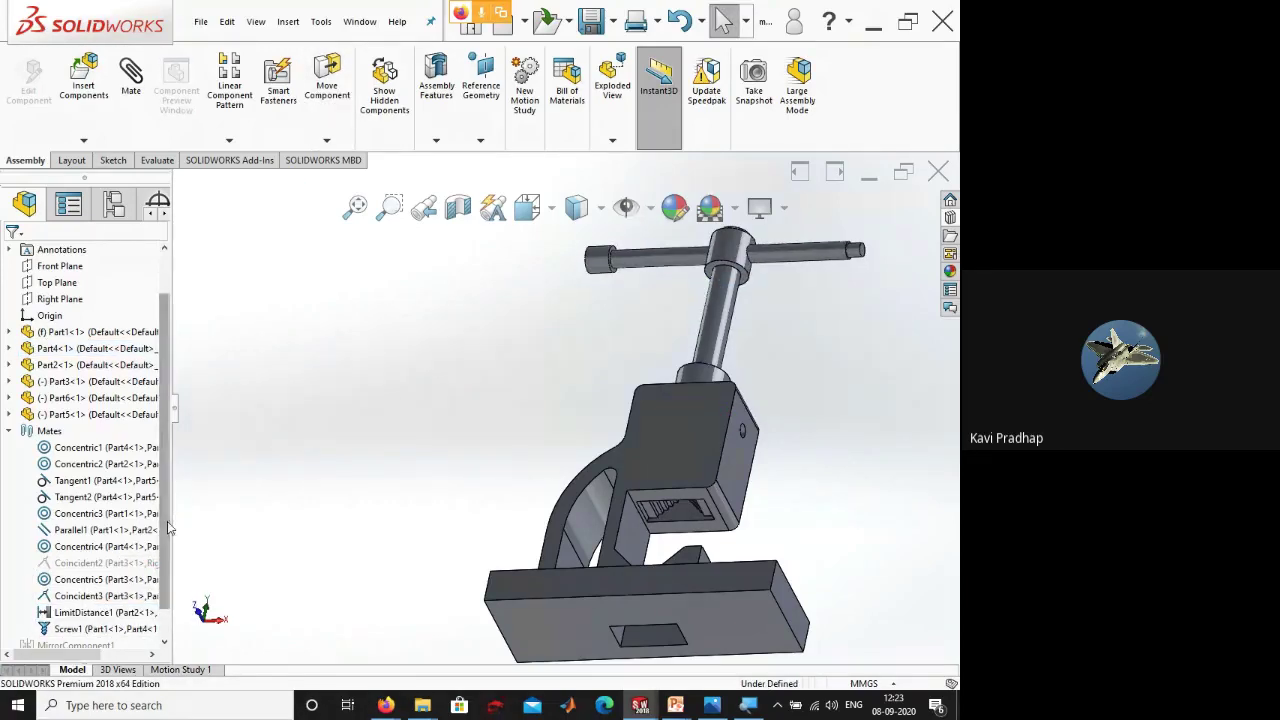
{"action": "left_click_drag", "start_coordinate": [168, 523], "coordinate": [168, 551]}
{"action": "left_click", "coordinate": [95, 629]}
{"action": "left_click", "coordinate": [132, 588]}
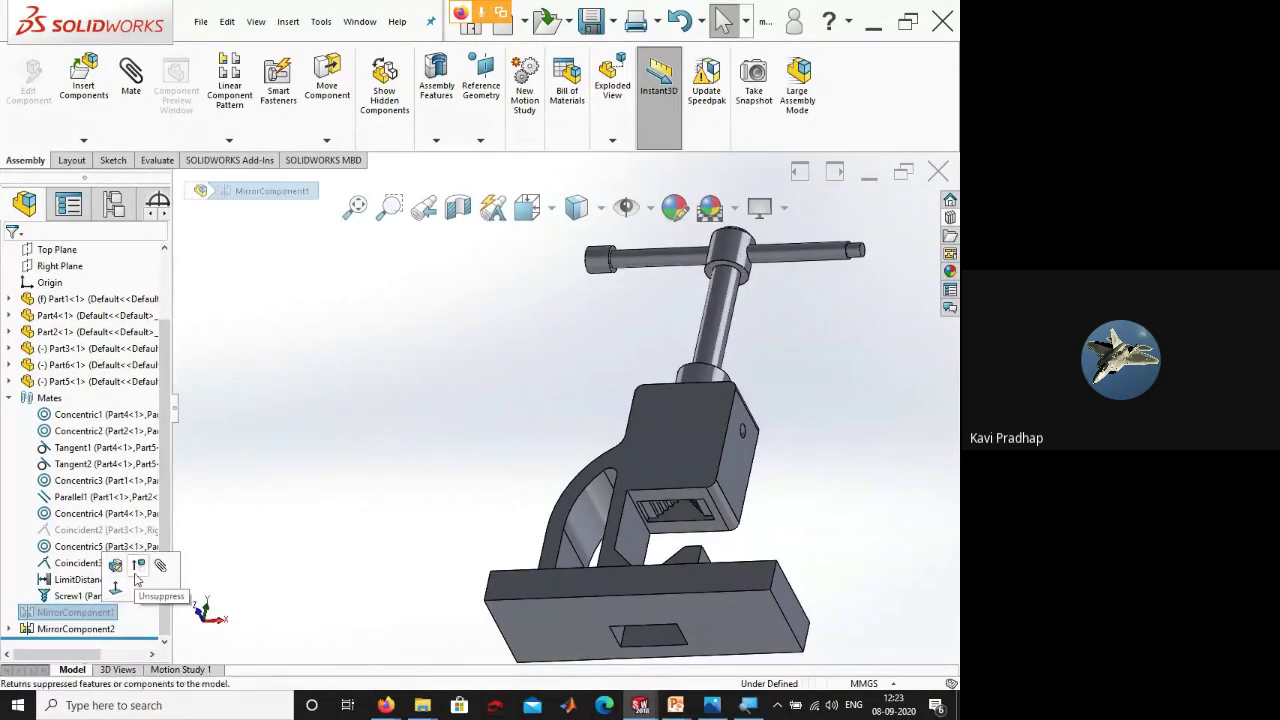
{"action": "left_click", "coordinate": [158, 565]}
- Check how the spindle, handle and end caps move together with the restored mates and mirrored components
{"action": "scroll", "coordinate": [553, 352], "scroll_direction": "up", "scroll_amount": 5}
{"action": "middle_click_drag", "start_coordinate": [553, 352], "coordinate": [557, 477]}
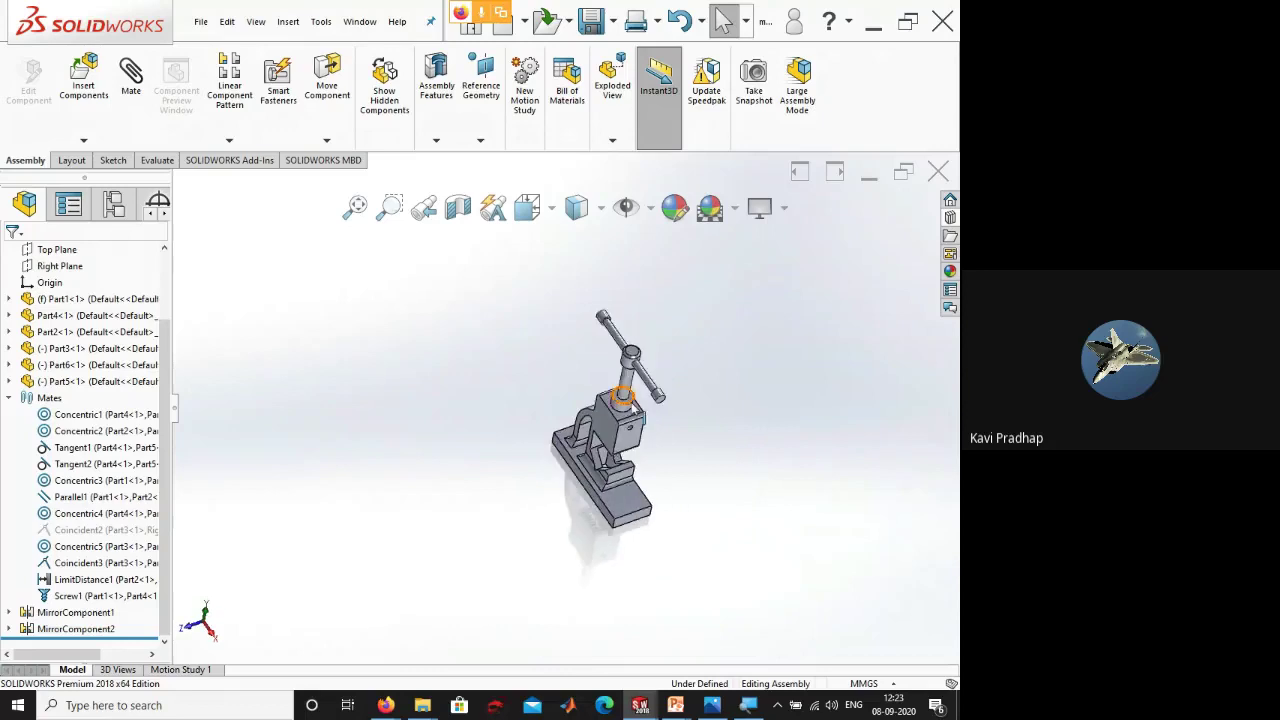
{"action": "scroll", "coordinate": [606, 387], "scroll_direction": "down", "scroll_amount": 6}
{"action": "mouse_move", "coordinate": [603, 388]}
{"action": "left_mouse_down"}
{"action": "mouse_move", "coordinate": [640, 370]}
{"action": "mouse_move", "coordinate": [603, 383]}
{"action": "left_mouse_up"}
{"action": "left_click", "coordinate": [335, 448]}
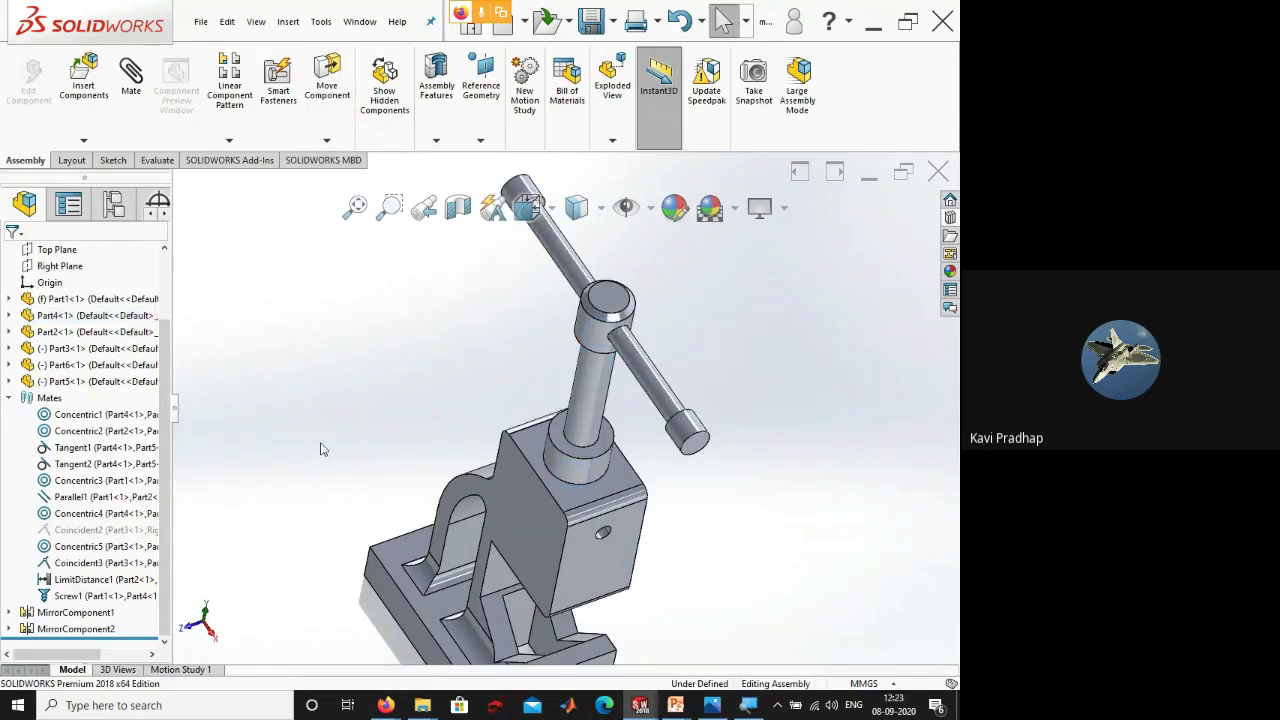
- Edit MirrorComponent1 so the handle's end cap Part6 is mirrored about Part3's Top Plane instead of the assembly's Right Plane
{"action": "left_click", "coordinate": [92, 615]}
{"action": "left_click", "coordinate": [87, 629]}
{"action": "left_click", "coordinate": [107, 575]}
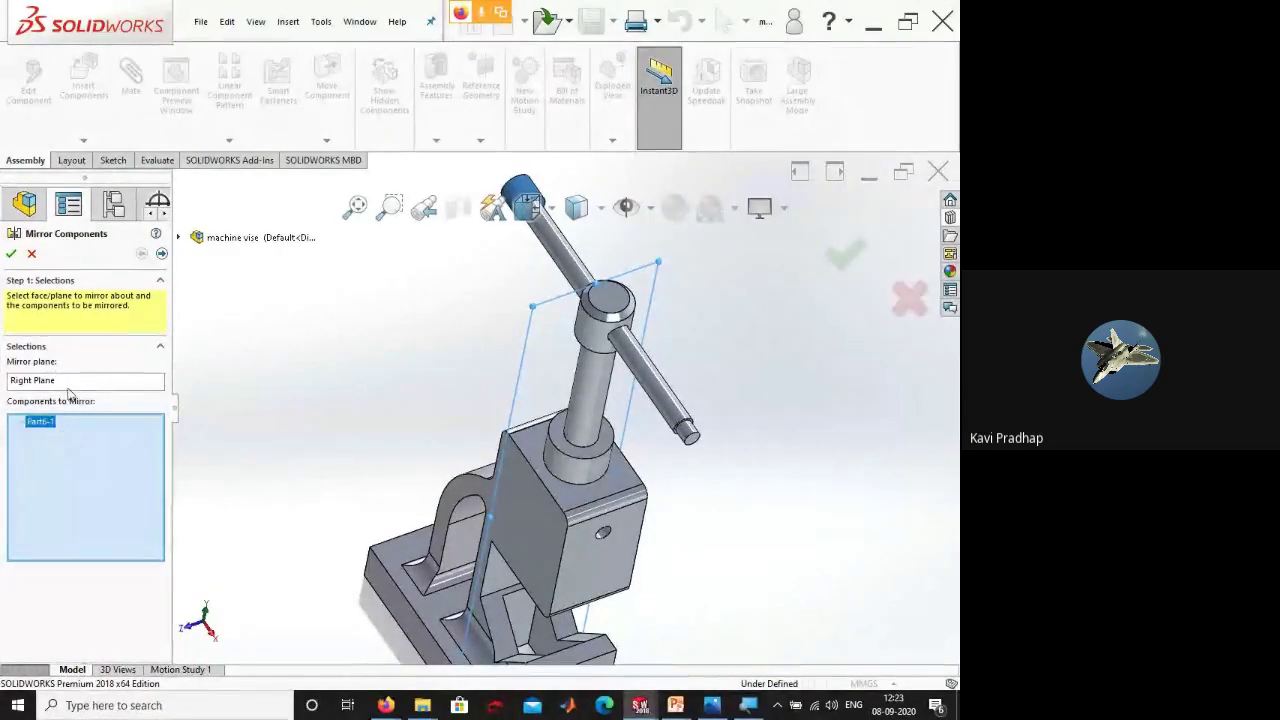
{"action": "right_click", "coordinate": [67, 383]}
{"action": "left_click", "coordinate": [104, 409]}
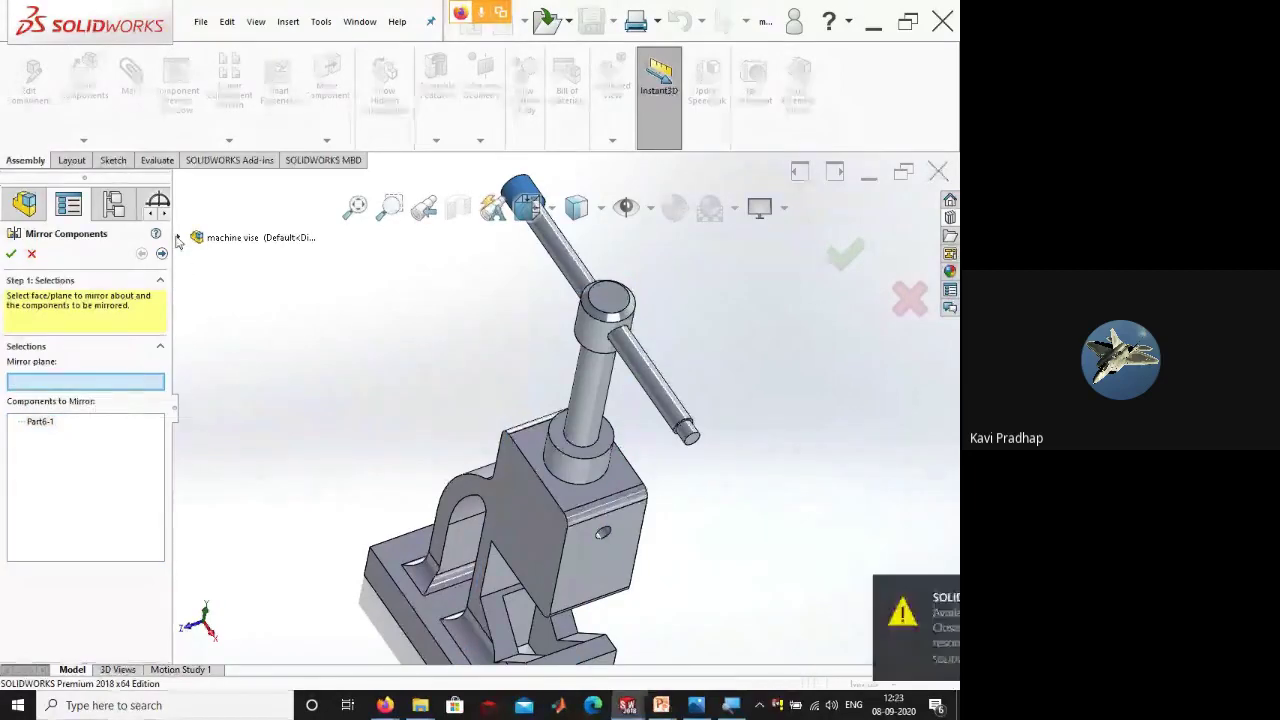
{"action": "left_click", "coordinate": [179, 237]}
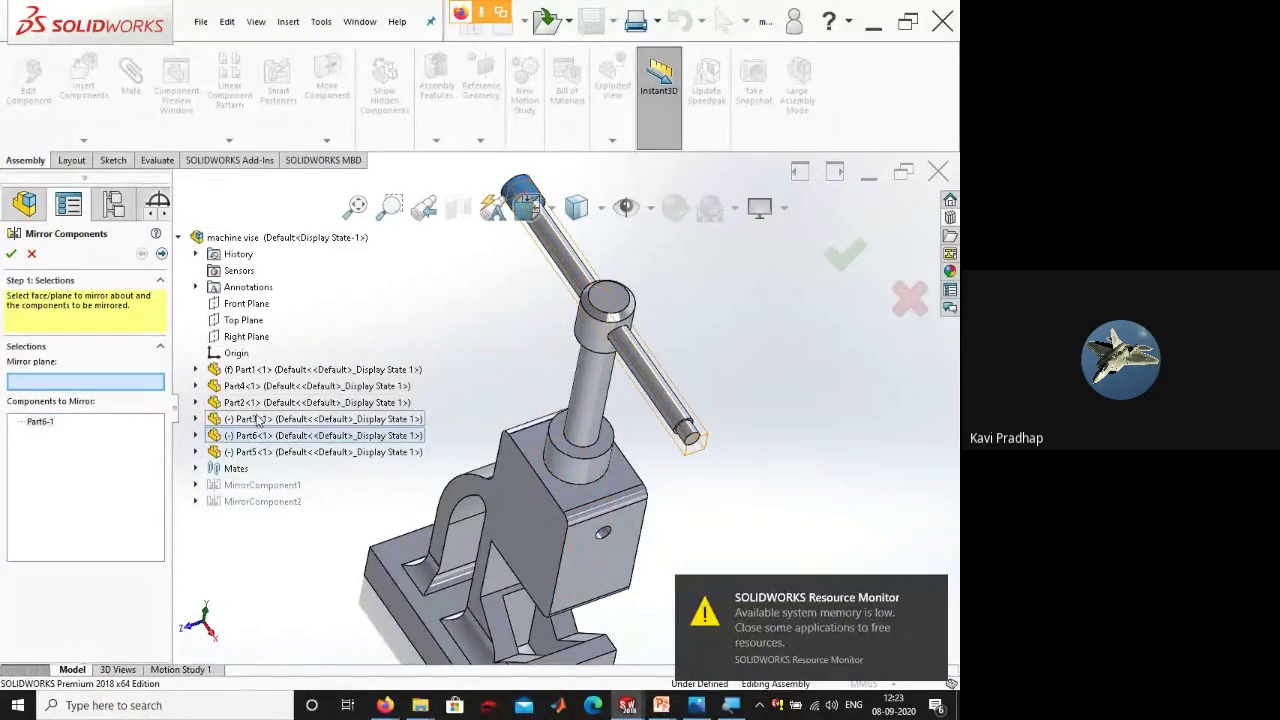
{"action": "left_click", "coordinate": [195, 419]}
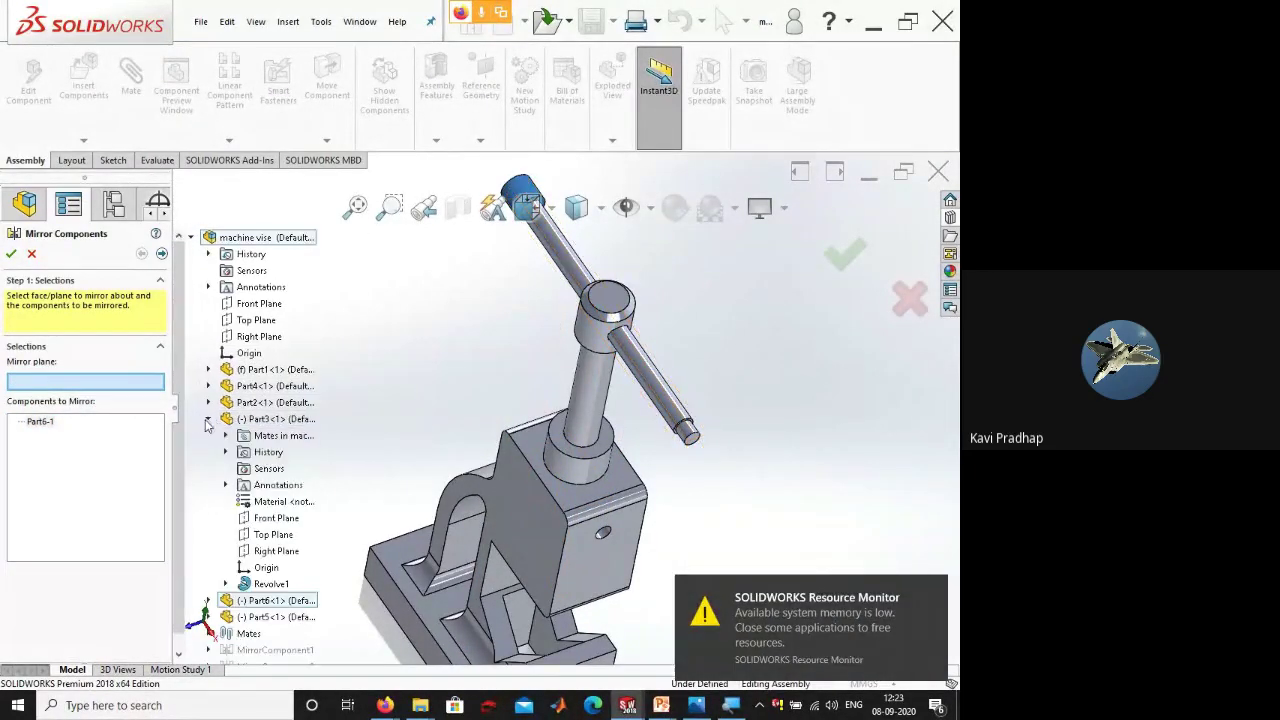
{"action": "left_click", "coordinate": [274, 534]}
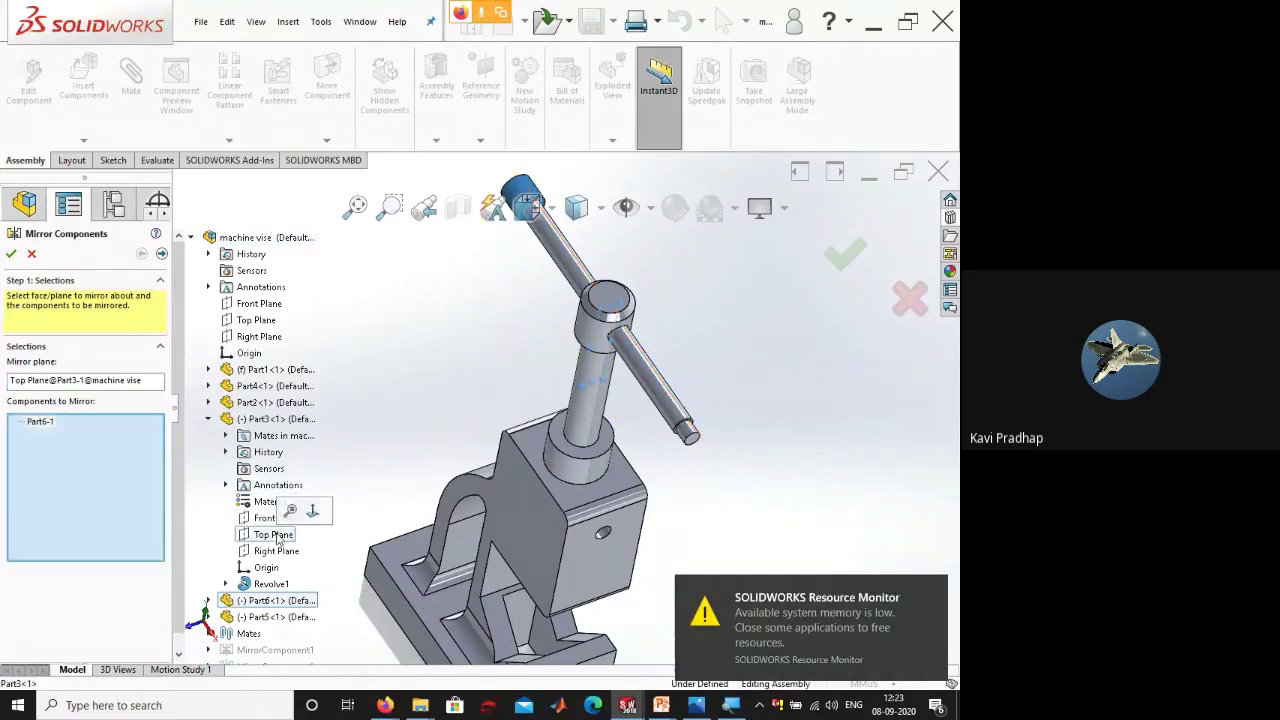
{"action": "left_click", "coordinate": [11, 258]}
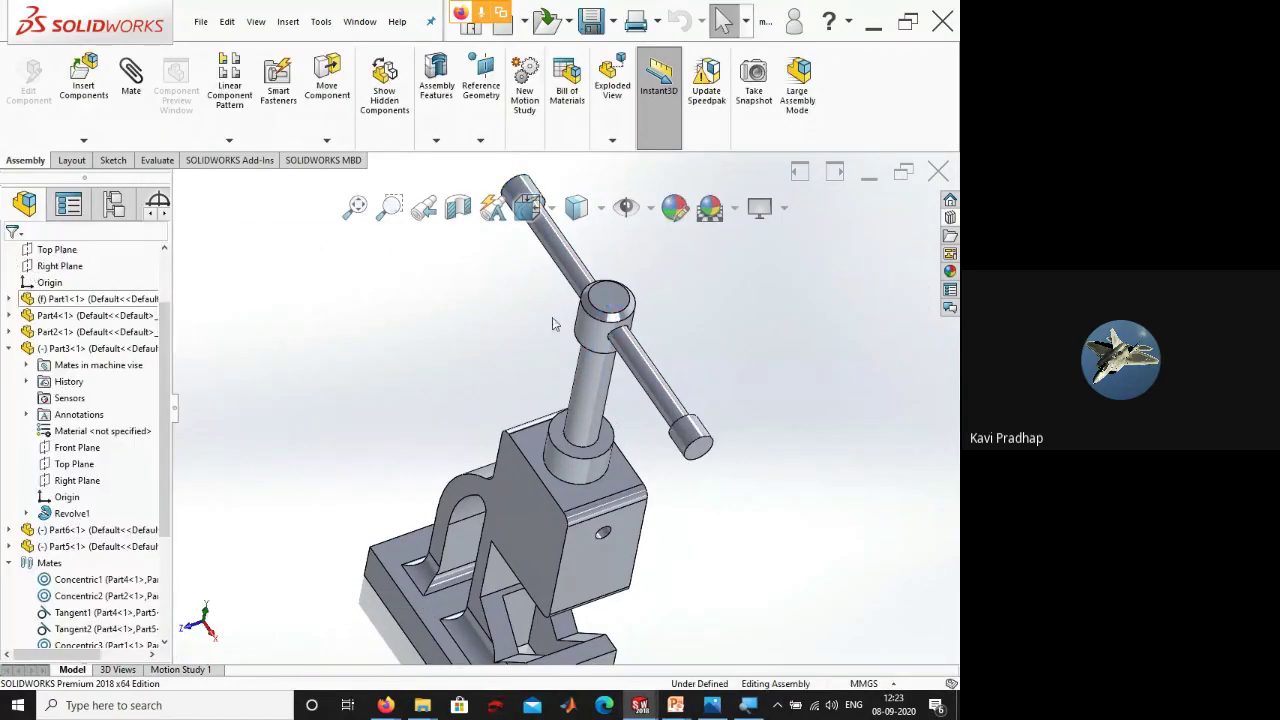
- Turn the spindle to test that the handle and both end caps follow it
{"action": "left_click_drag", "start_coordinate": [590, 375], "coordinate": [615, 370]}
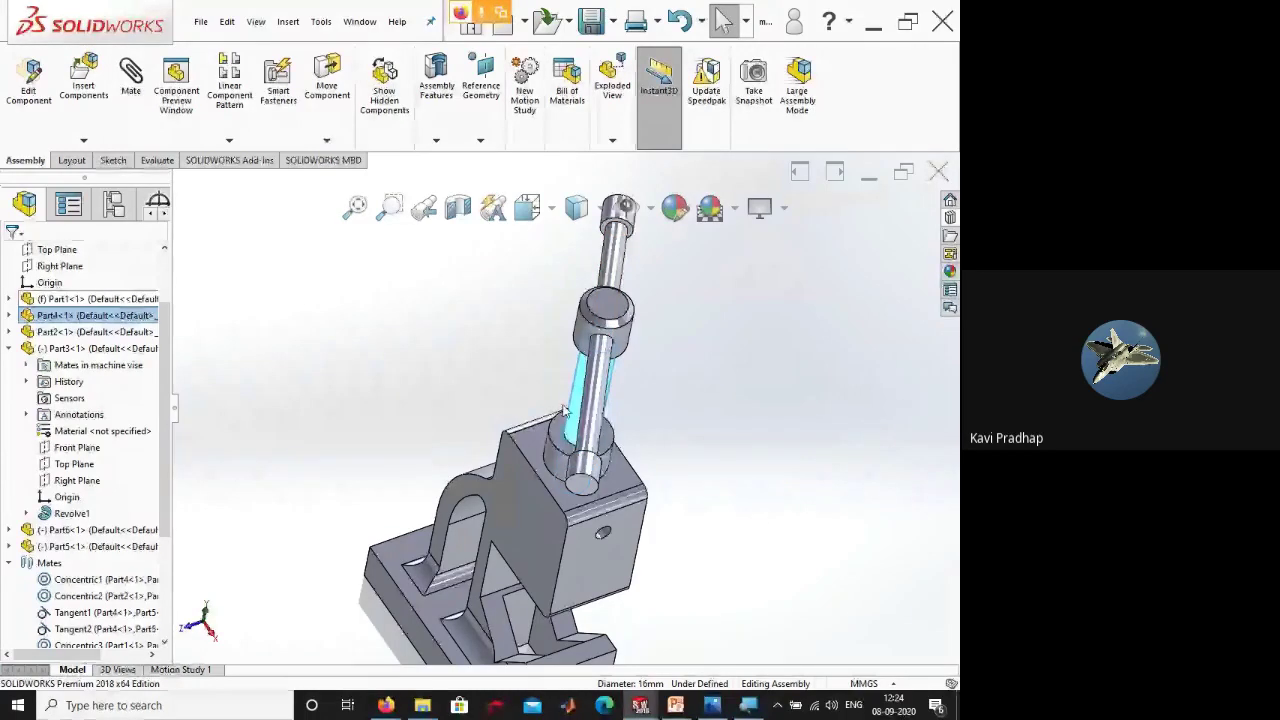
{"action": "middle_click_drag", "start_coordinate": [565, 411], "coordinate": [622, 395]}
- Examine the spindle's travel inside the body in a section view while moving it, and return to the unsectioned view
{"action": "left_click", "coordinate": [459, 212]}
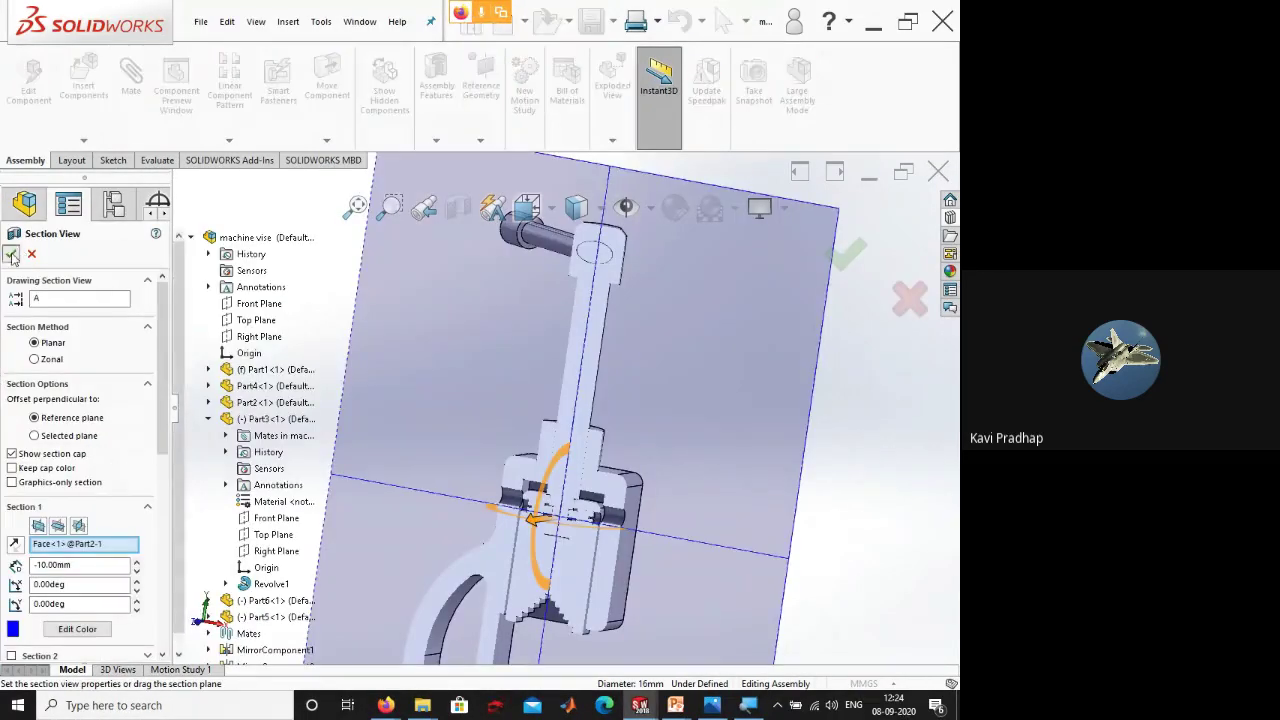
{"action": "left_click", "coordinate": [11, 253]}
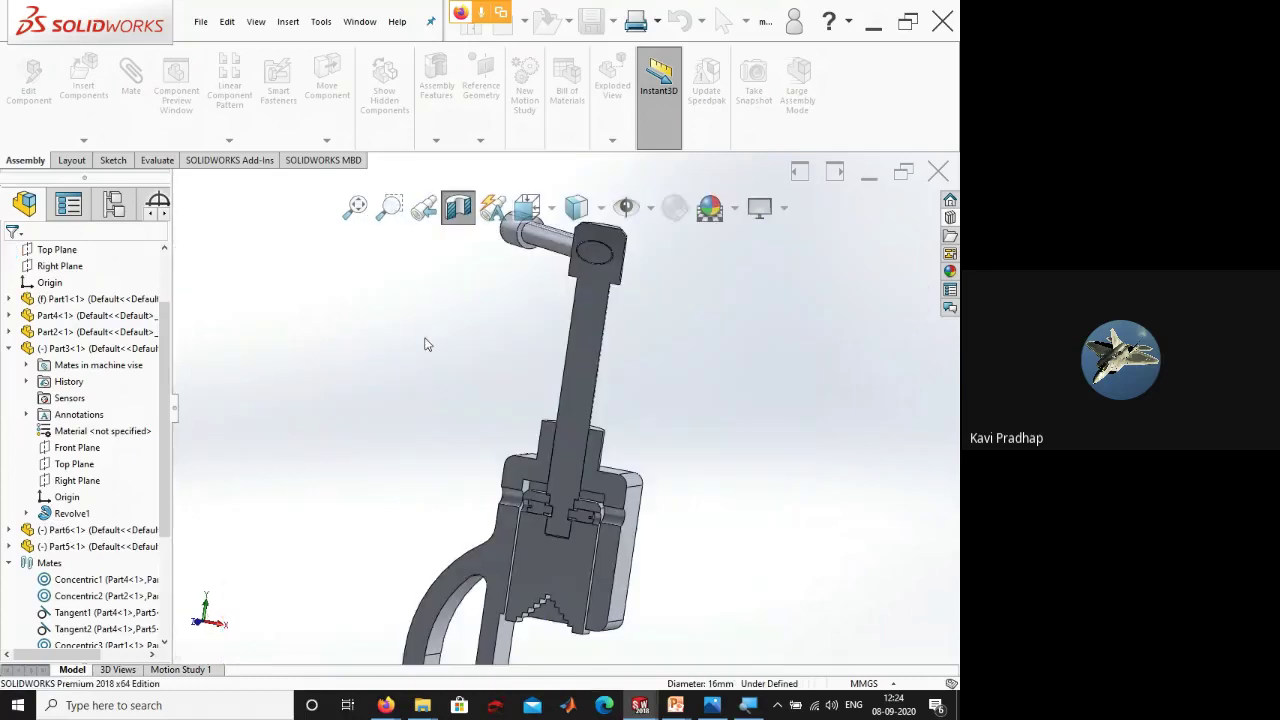
{"action": "scroll", "coordinate": [427, 344], "scroll_direction": "up", "scroll_amount": 3}
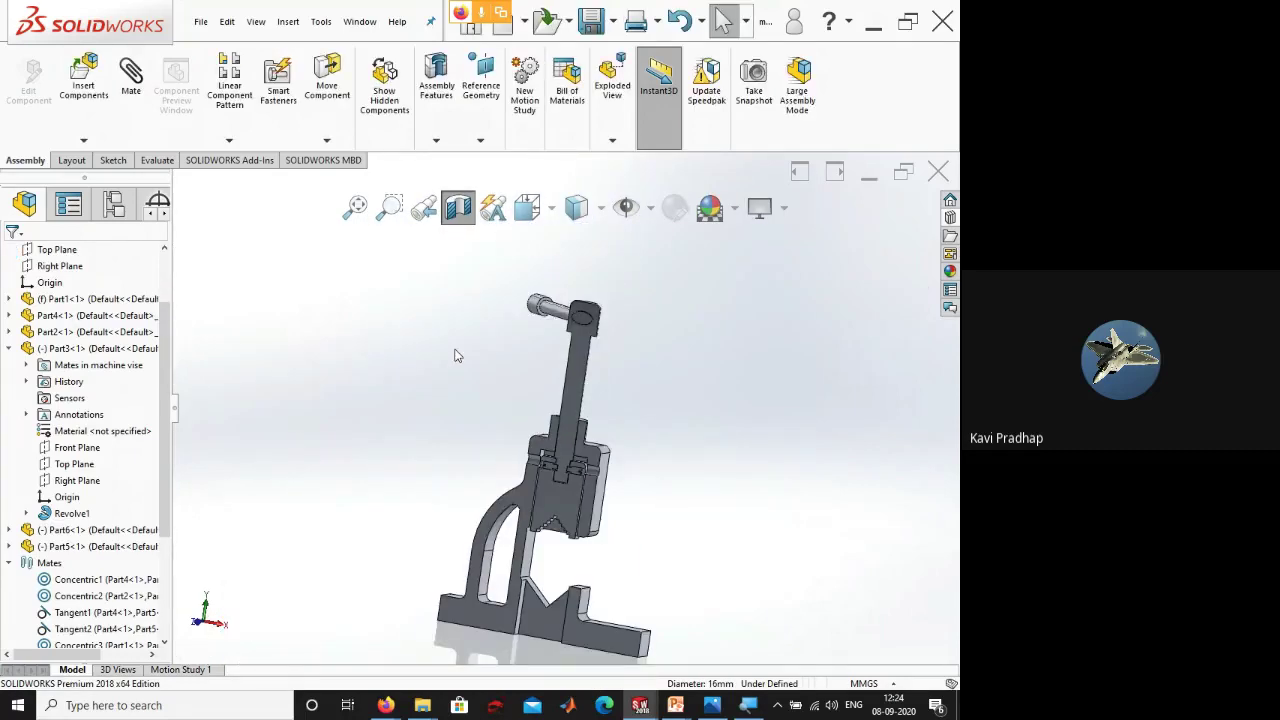
{"action": "scroll", "coordinate": [567, 405], "scroll_direction": "down", "scroll_amount": 3}
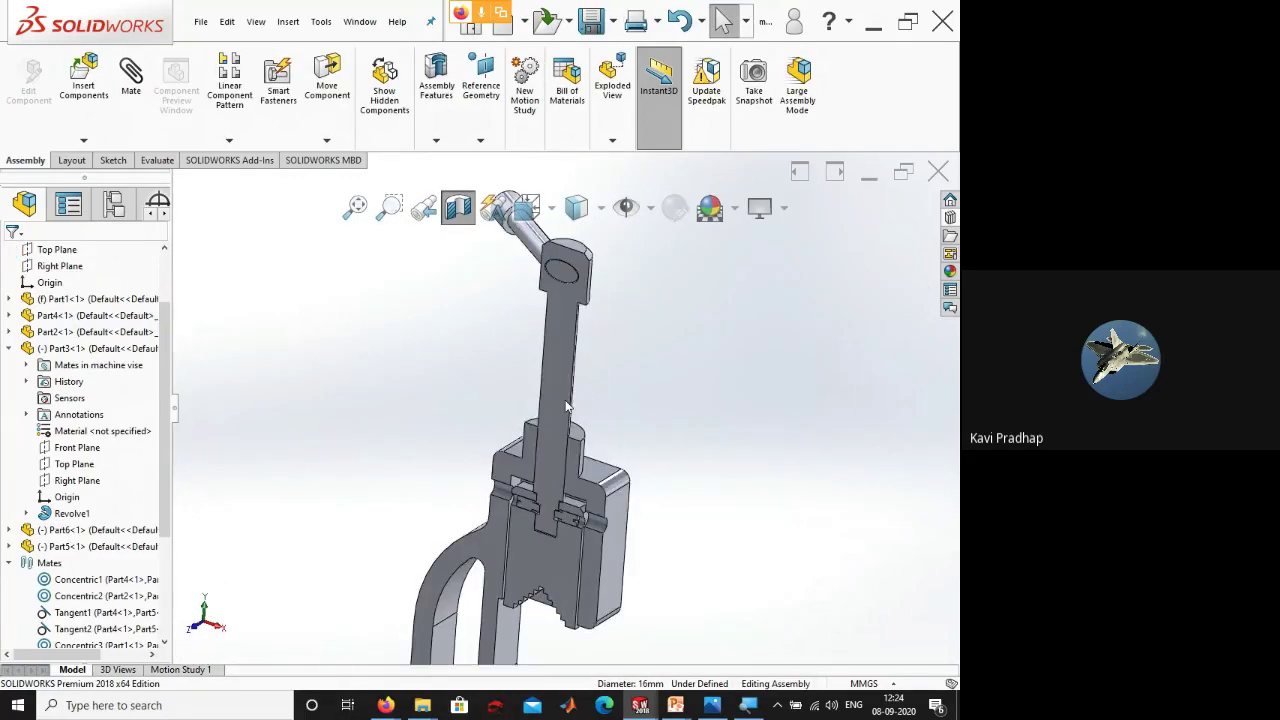
{"action": "left_click_drag", "start_coordinate": [567, 405], "coordinate": [447, 397]}
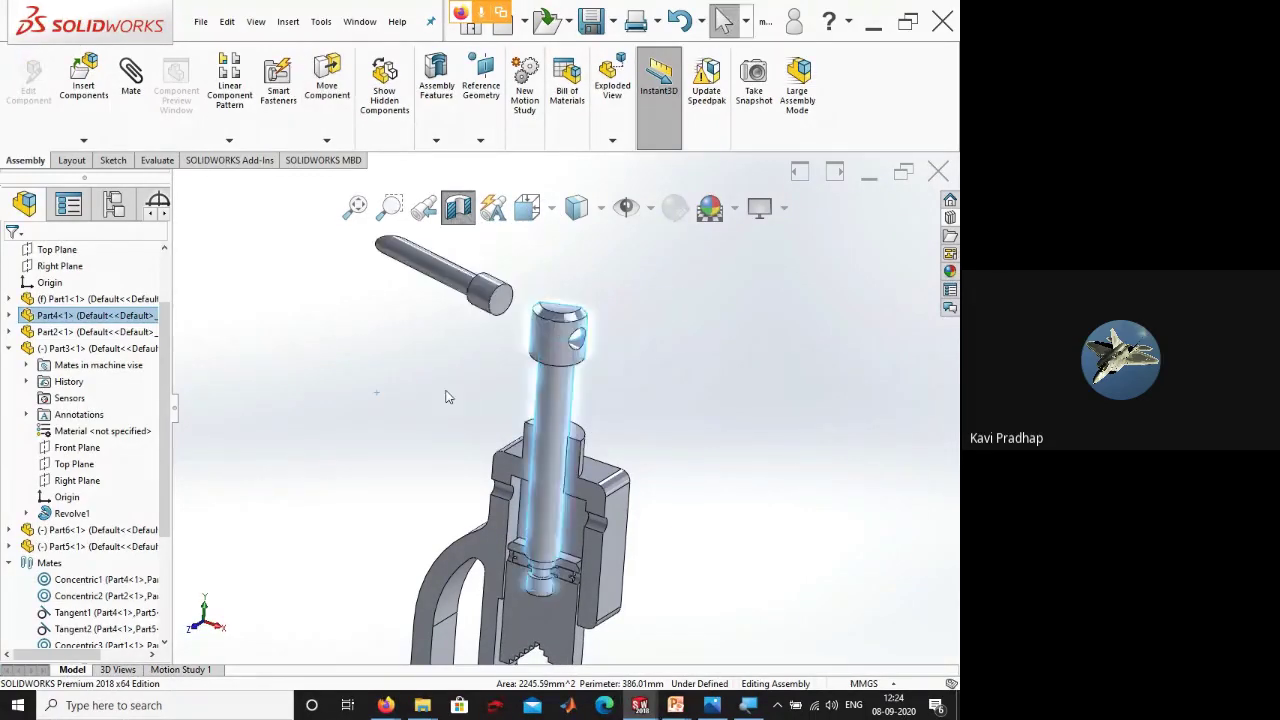
{"action": "right_click", "coordinate": [451, 286]}
{"action": "left_click", "coordinate": [457, 210]}
- Hide the handle bar Part3 and both Part6 end caps
{"action": "left_click", "coordinate": [435, 273]}
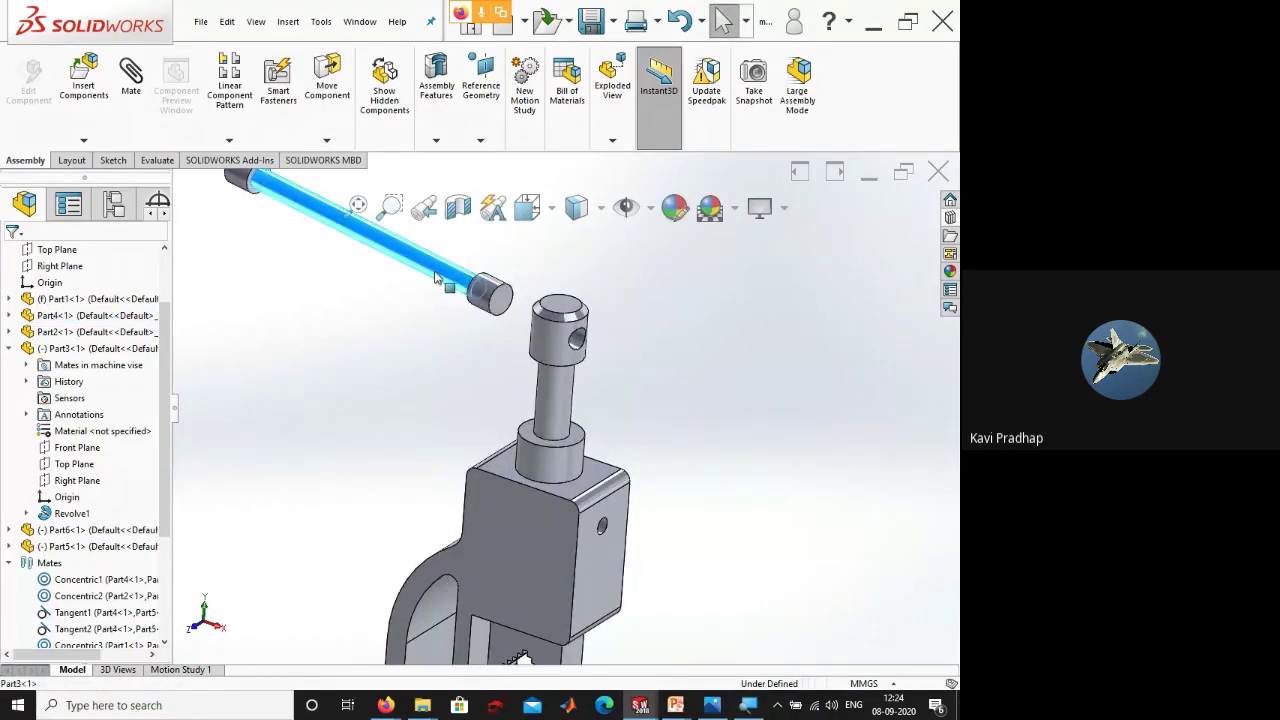
{"action": "right_click", "coordinate": [435, 277]}
{"action": "left_click", "coordinate": [541, 159]}
{"action": "right_click", "coordinate": [486, 291]}
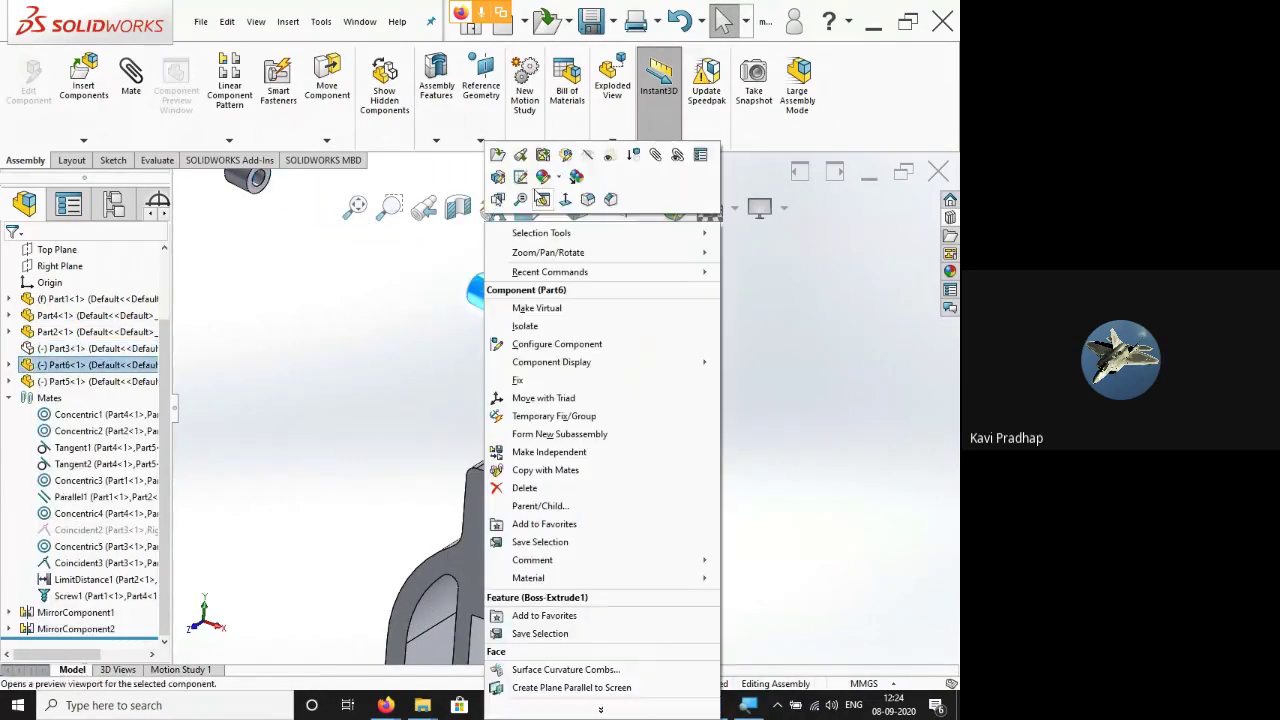
{"action": "left_click", "coordinate": [587, 156]}
{"action": "right_click", "coordinate": [258, 188]}
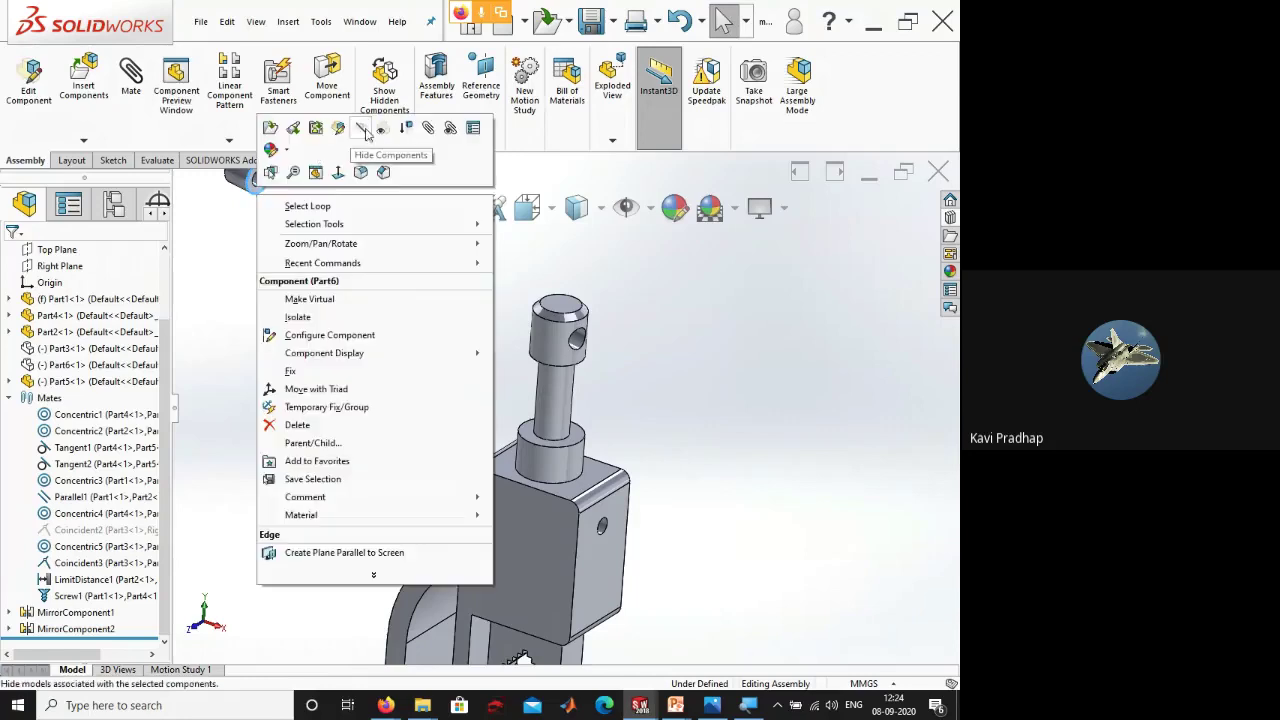
{"action": "left_click", "coordinate": [364, 130]}
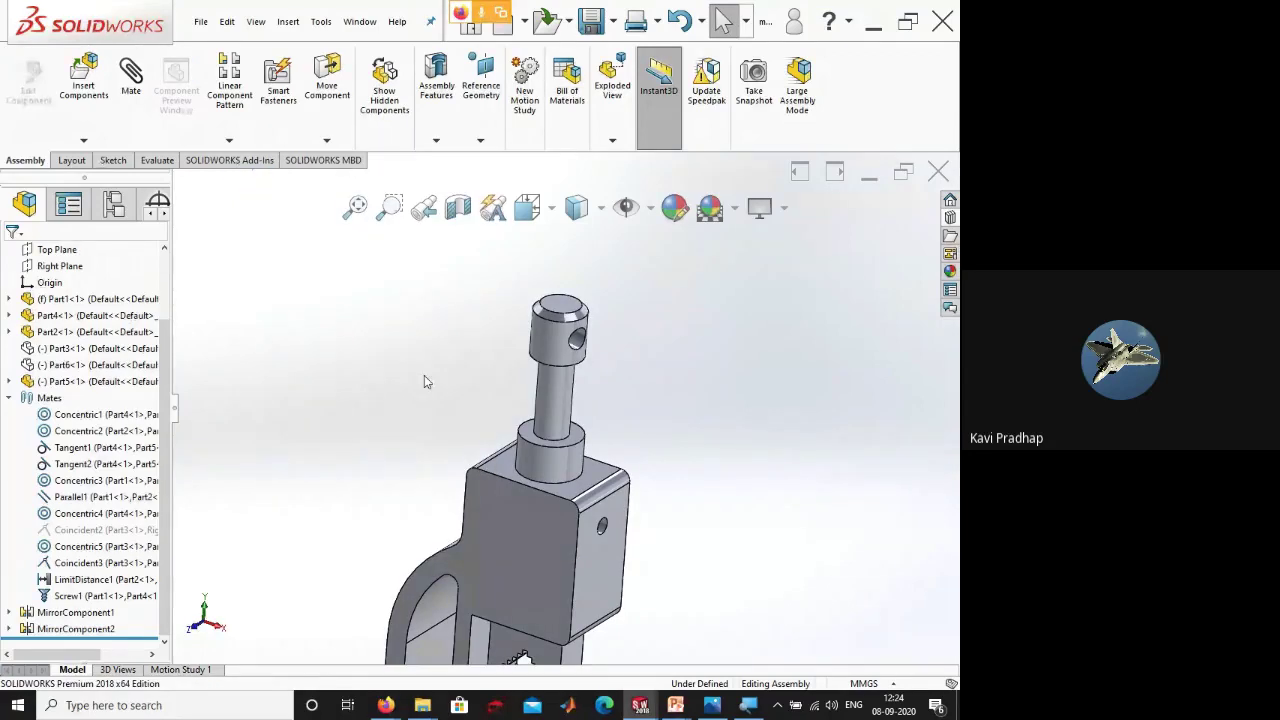
- Rotate the spindle with the handle parts hidden to test the screw motion against the body
{"action": "scroll", "coordinate": [589, 289], "scroll_direction": "up", "scroll_amount": 3}
{"action": "left_click_drag", "start_coordinate": [566, 352], "coordinate": [517, 363]}
{"action": "key", "text": "Escape"}
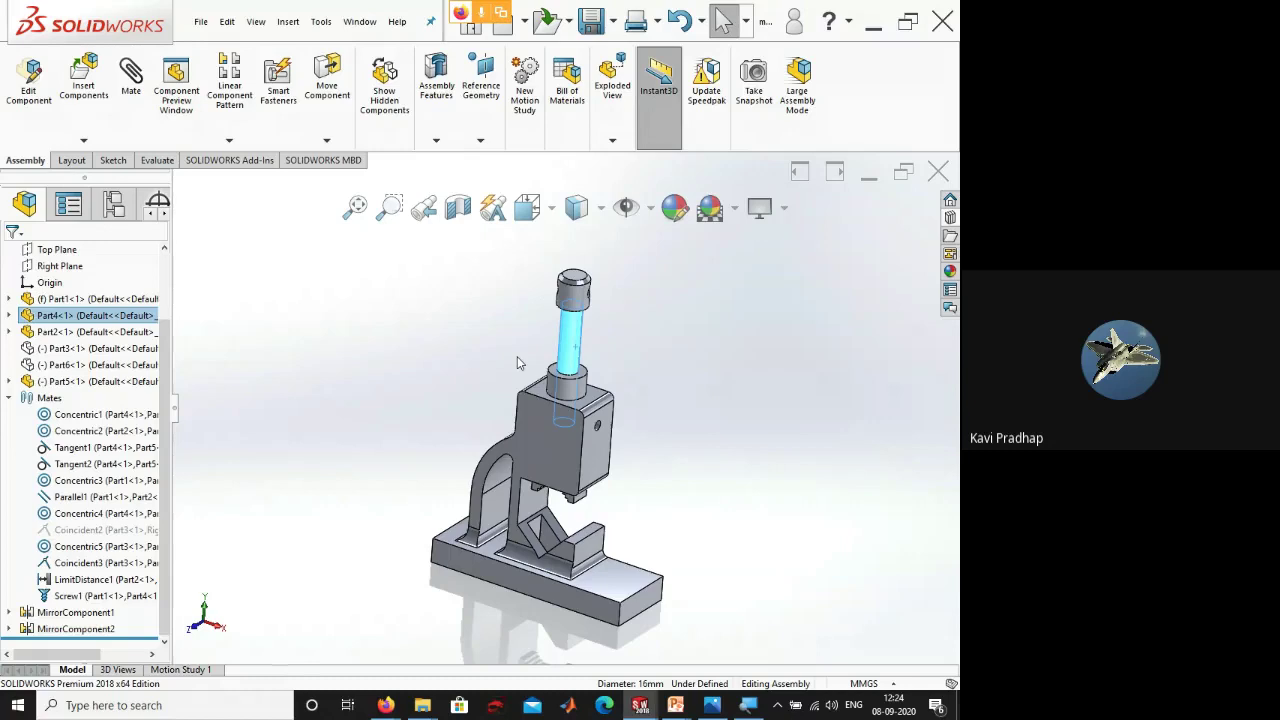
{"action": "left_click", "coordinate": [363, 361]}
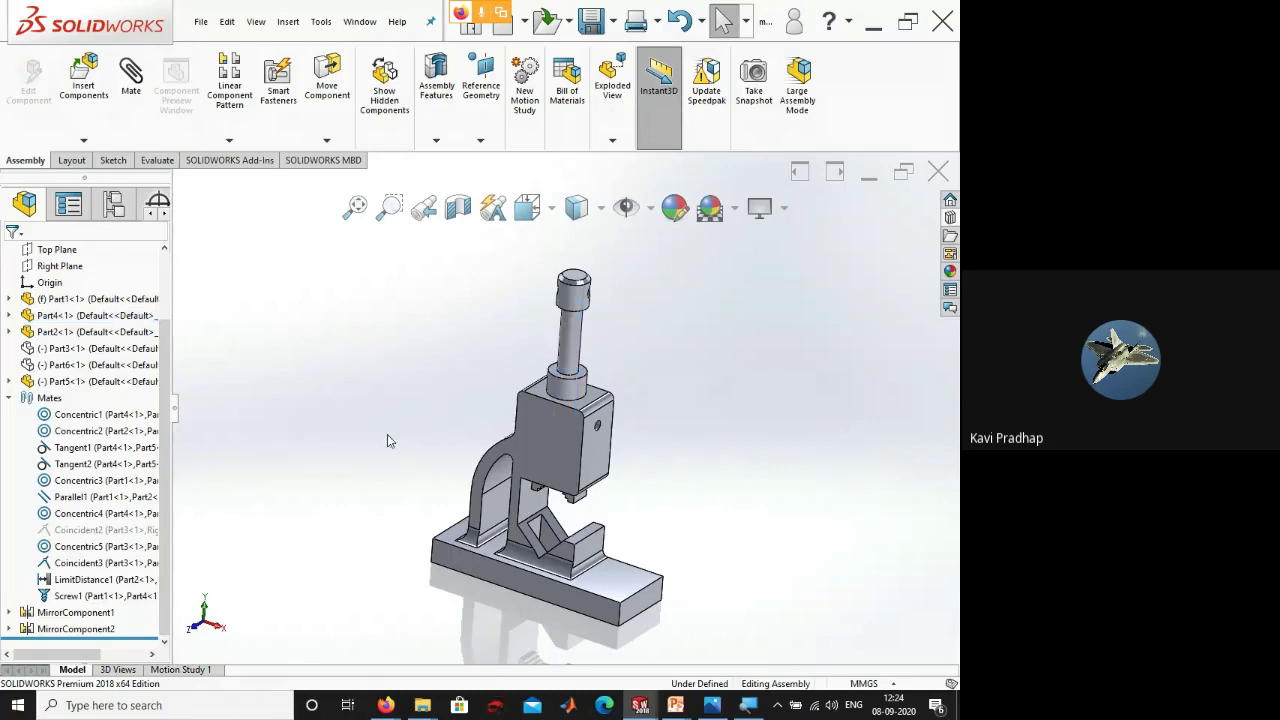
- Add a constant-speed 100 RPM rotary motor to the spindle's shaft face in Motion Study 1
{"action": "left_click", "coordinate": [190, 670]}
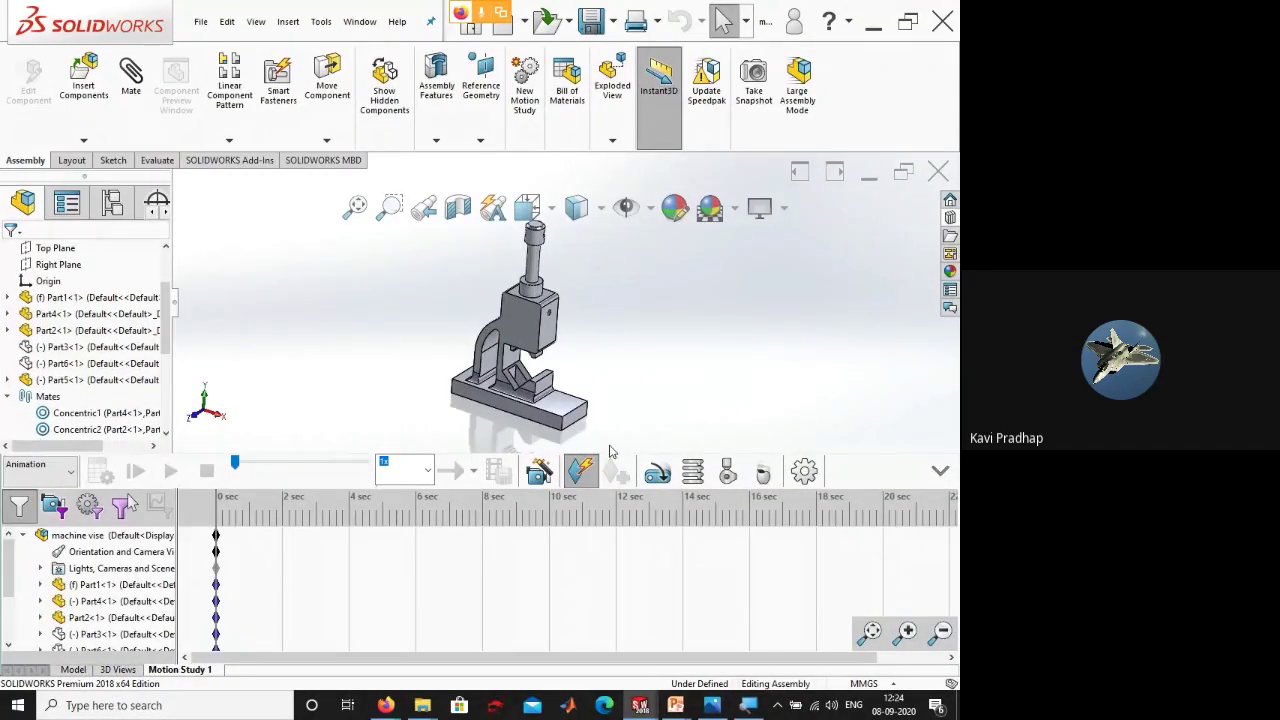
{"action": "left_click", "coordinate": [659, 478]}
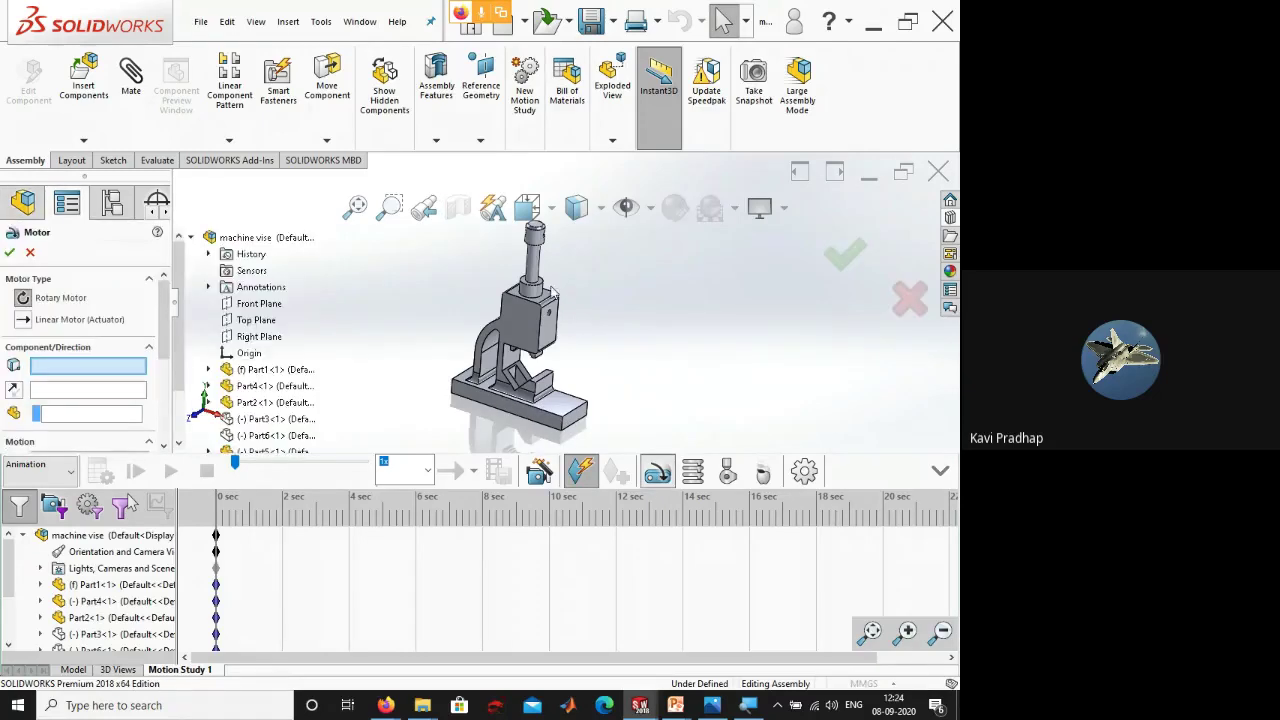
{"action": "left_click", "coordinate": [535, 272]}
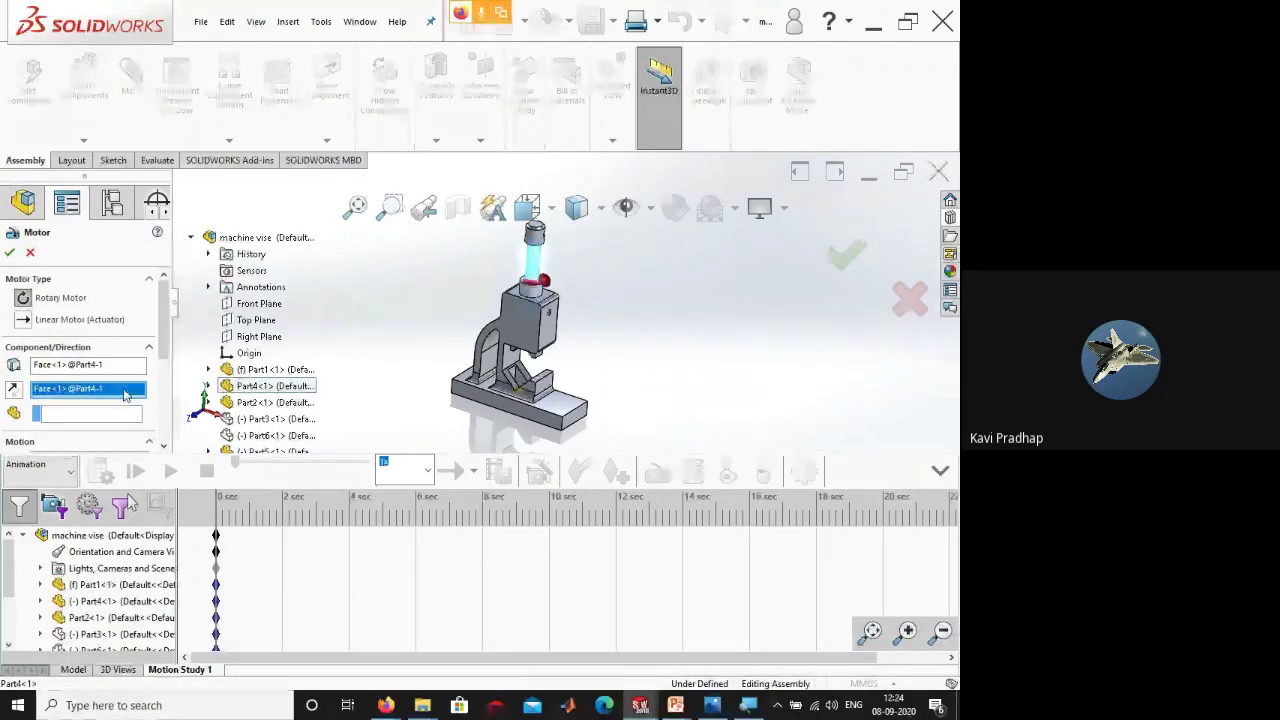
{"action": "scroll", "coordinate": [165, 362], "scroll_direction": "down", "scroll_amount": 2}
{"action": "scroll", "coordinate": [165, 362], "scroll_direction": "down", "scroll_amount": 1}
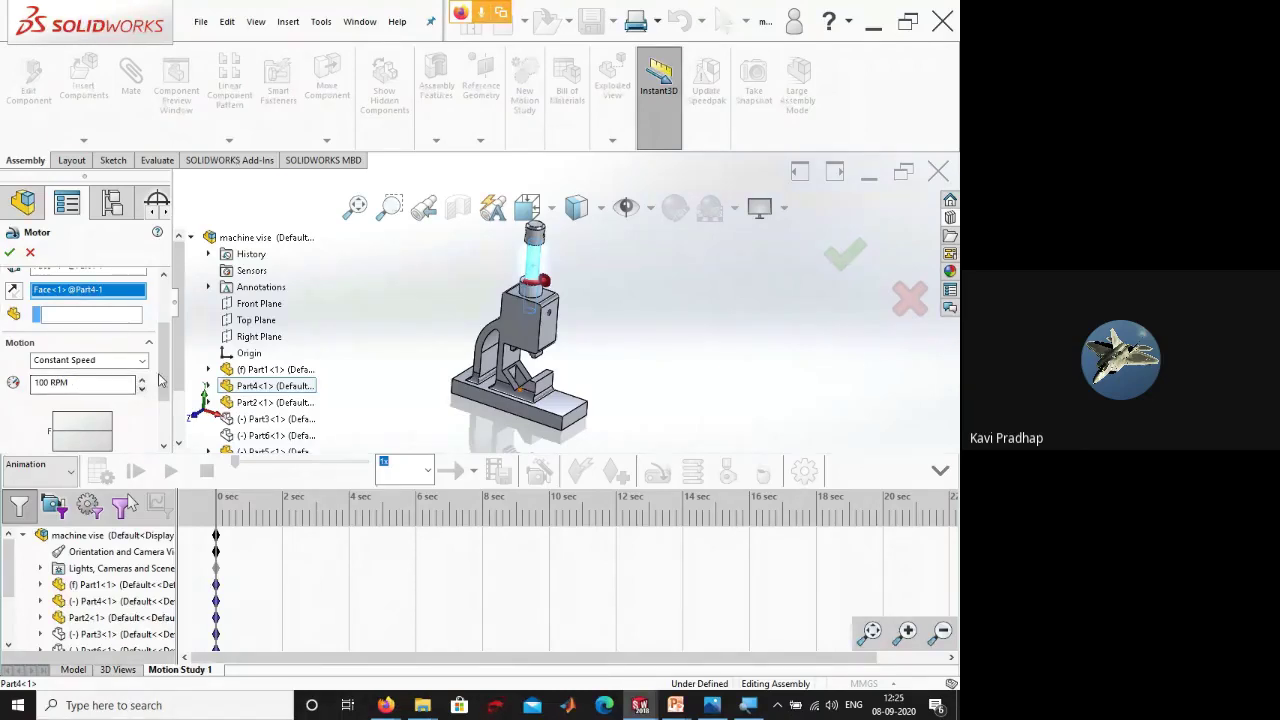
{"action": "scroll", "coordinate": [160, 370], "scroll_direction": "up", "scroll_amount": 1}
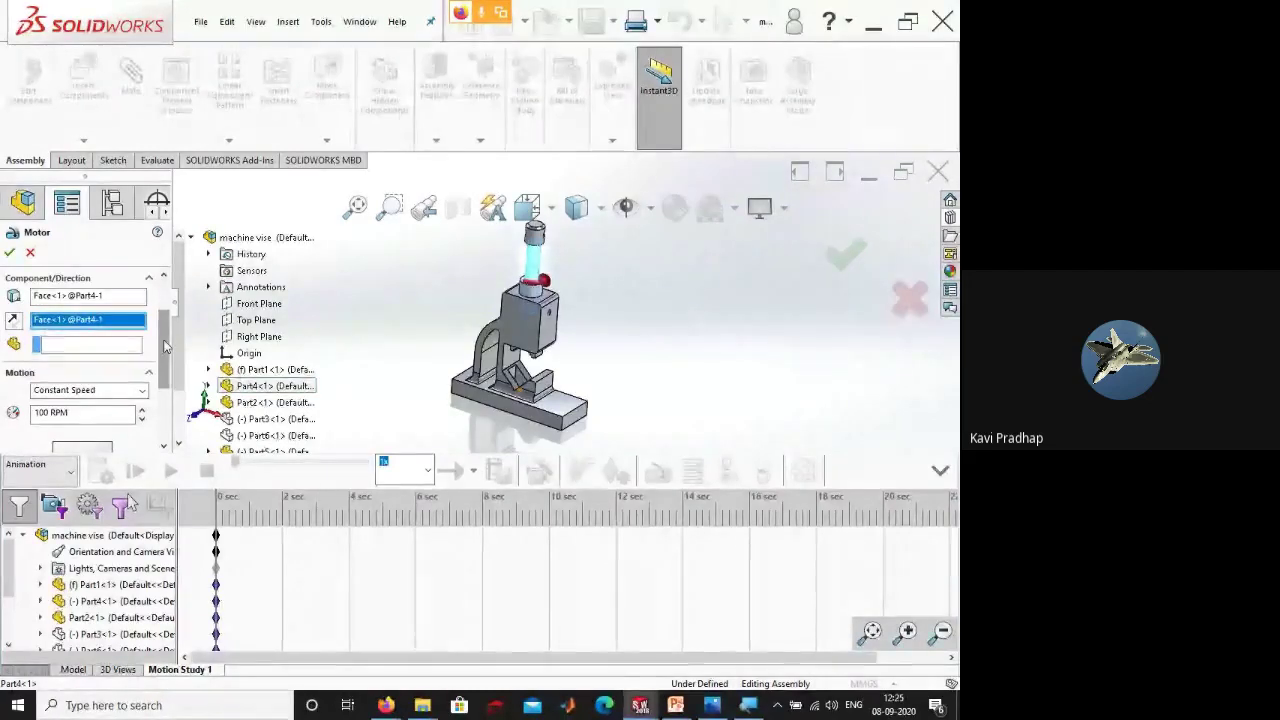
{"action": "left_click", "coordinate": [10, 254]}
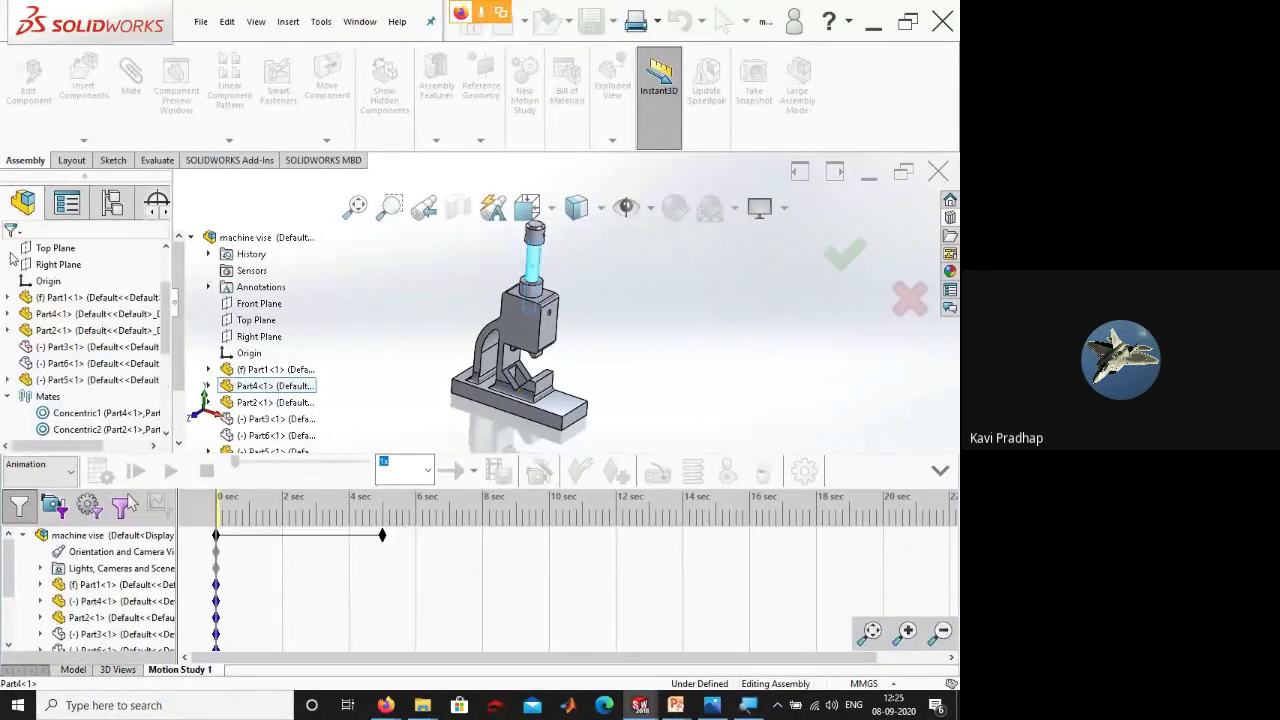
- Calculate the motion study and play it from the start, watching the spindle and jaw travel up close
{"action": "left_click", "coordinate": [97, 471]}
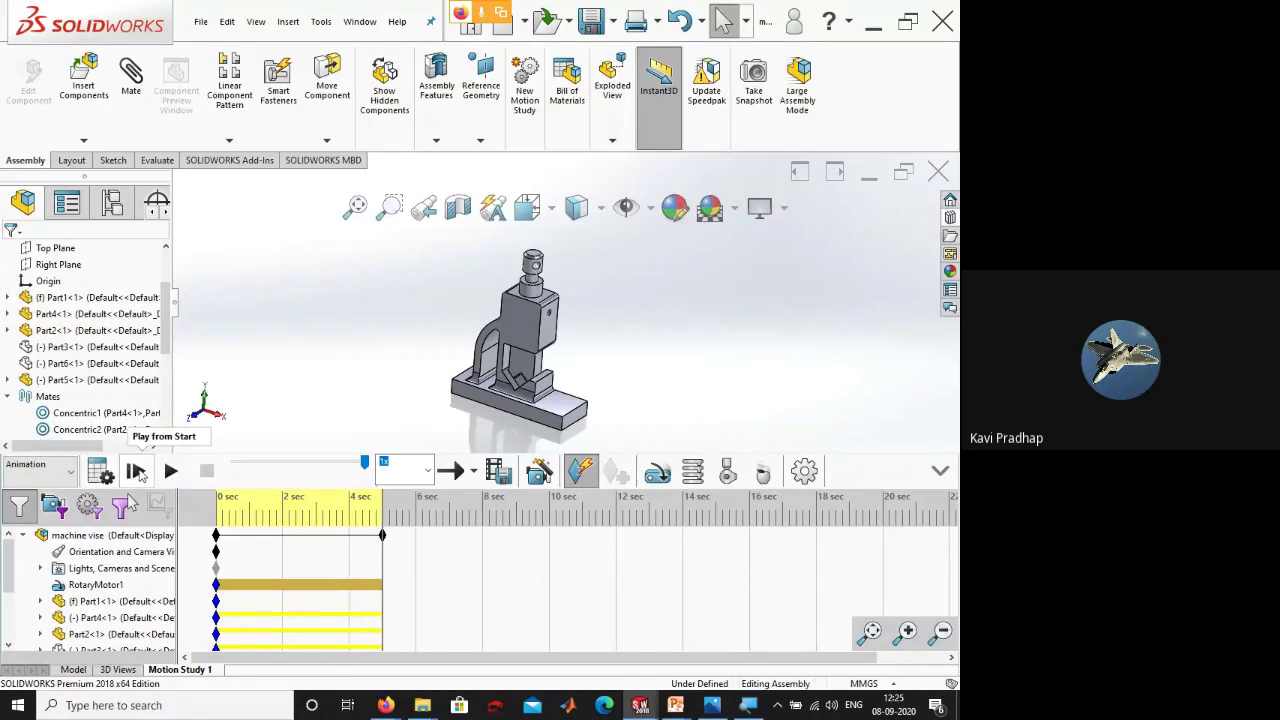
{"action": "left_click", "coordinate": [137, 471]}
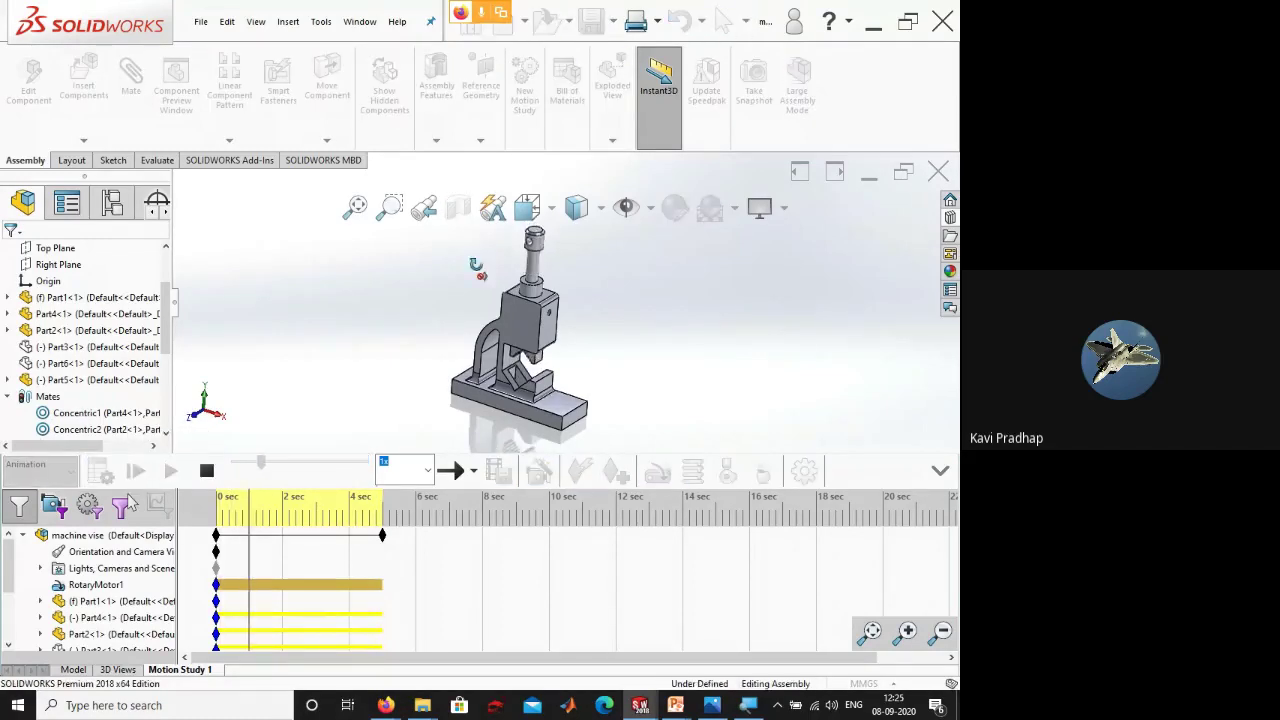
{"action": "scroll", "coordinate": [533, 352], "scroll_direction": "down", "scroll_amount": 2}
{"action": "scroll", "coordinate": [533, 352], "scroll_direction": "down", "scroll_amount": 2}
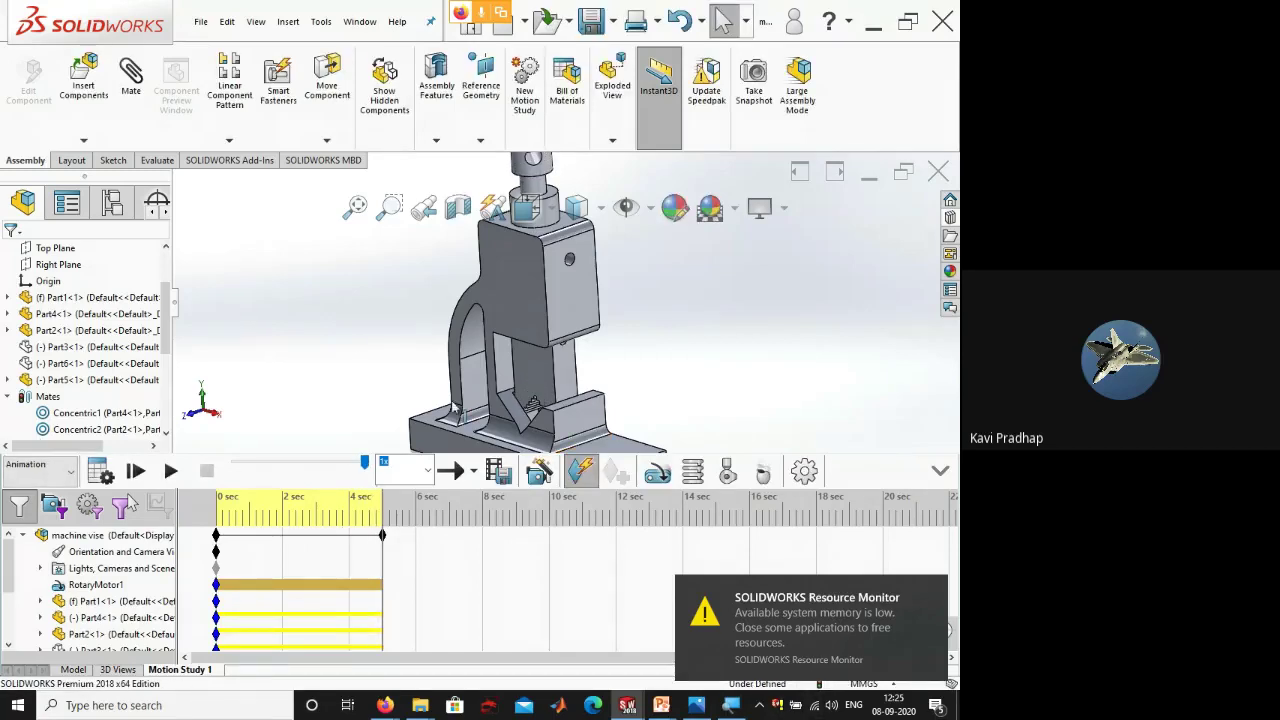
- Add a second constant-speed 100 RPM rotary motor to the spindle's shaft face in the reversed direction
{"action": "scroll", "coordinate": [427, 400], "scroll_direction": "up", "scroll_amount": 3}
{"action": "scroll", "coordinate": [427, 408], "scroll_direction": "up", "scroll_amount": 2}
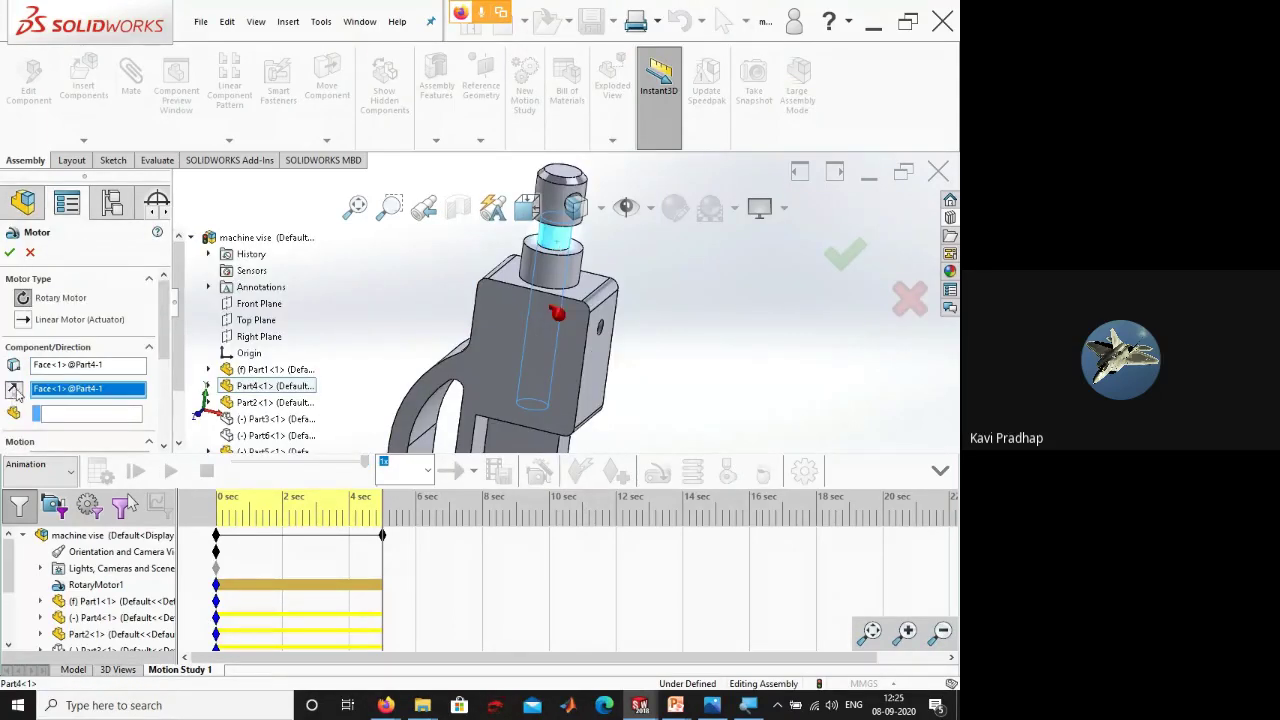
{"action": "scroll", "coordinate": [157, 332], "scroll_direction": "down", "scroll_amount": 5}
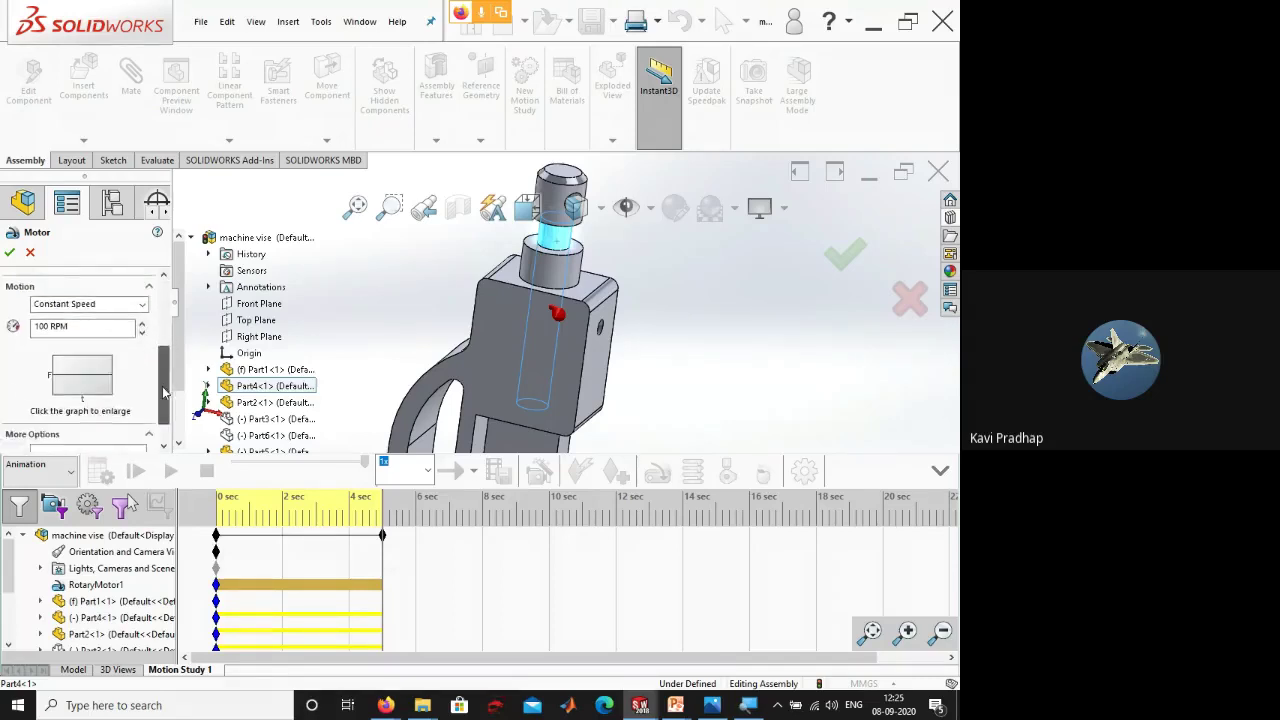
{"action": "left_click", "coordinate": [9, 252]}
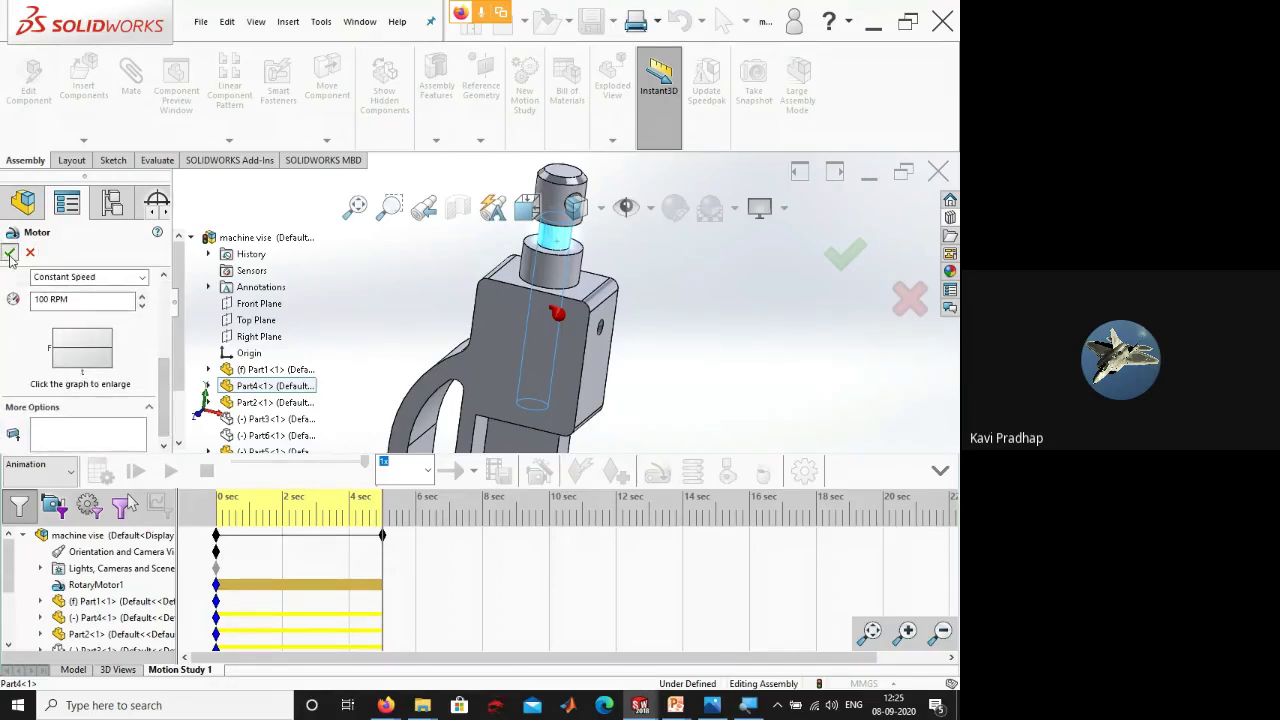
- Extend the study to 10 seconds, switching RotaryMotor1 off and starting RotaryMotor2 at 5 seconds, and recalculate it
{"action": "left_click_drag", "start_coordinate": [382, 535], "coordinate": [551, 545]}
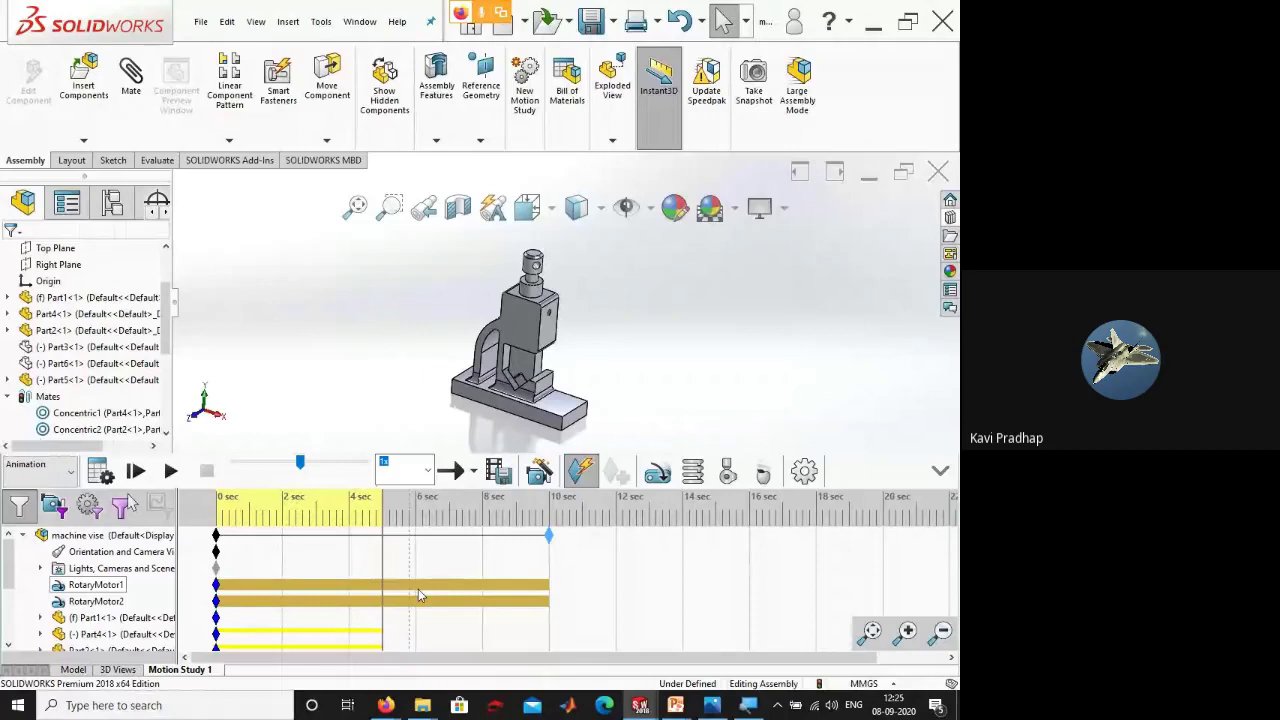
{"action": "right_click", "coordinate": [418, 589]}
{"action": "left_click", "coordinate": [414, 511]}
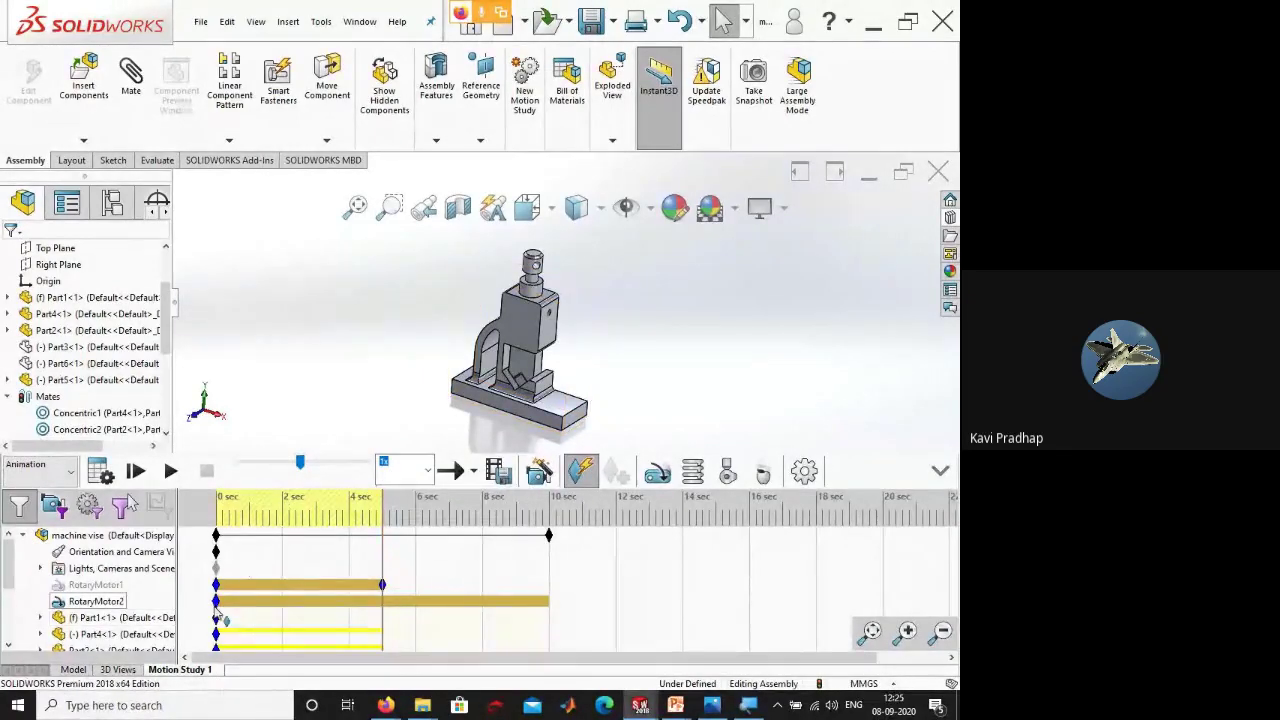
{"action": "left_click_drag", "start_coordinate": [216, 610], "coordinate": [385, 612]}
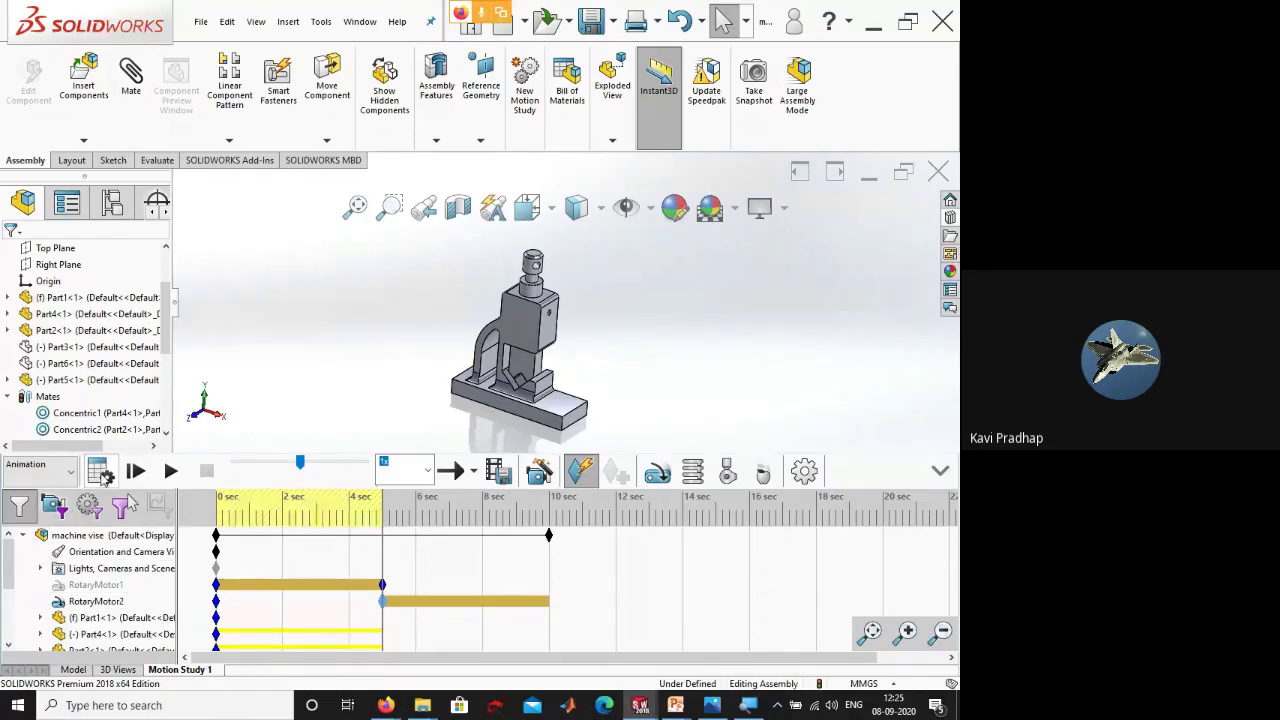
{"action": "left_click", "coordinate": [100, 472]}
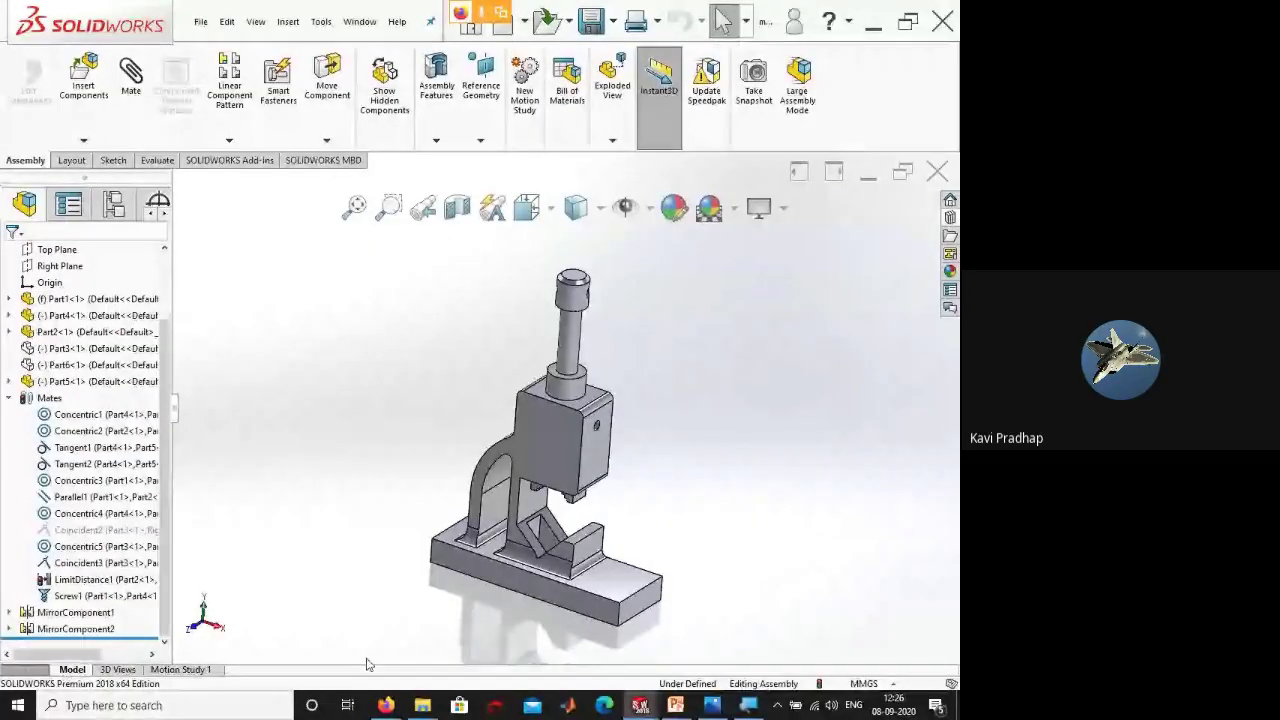
{"action": "left_click", "coordinate": [100, 530]}
{"action": "left_click", "coordinate": [190, 484]}
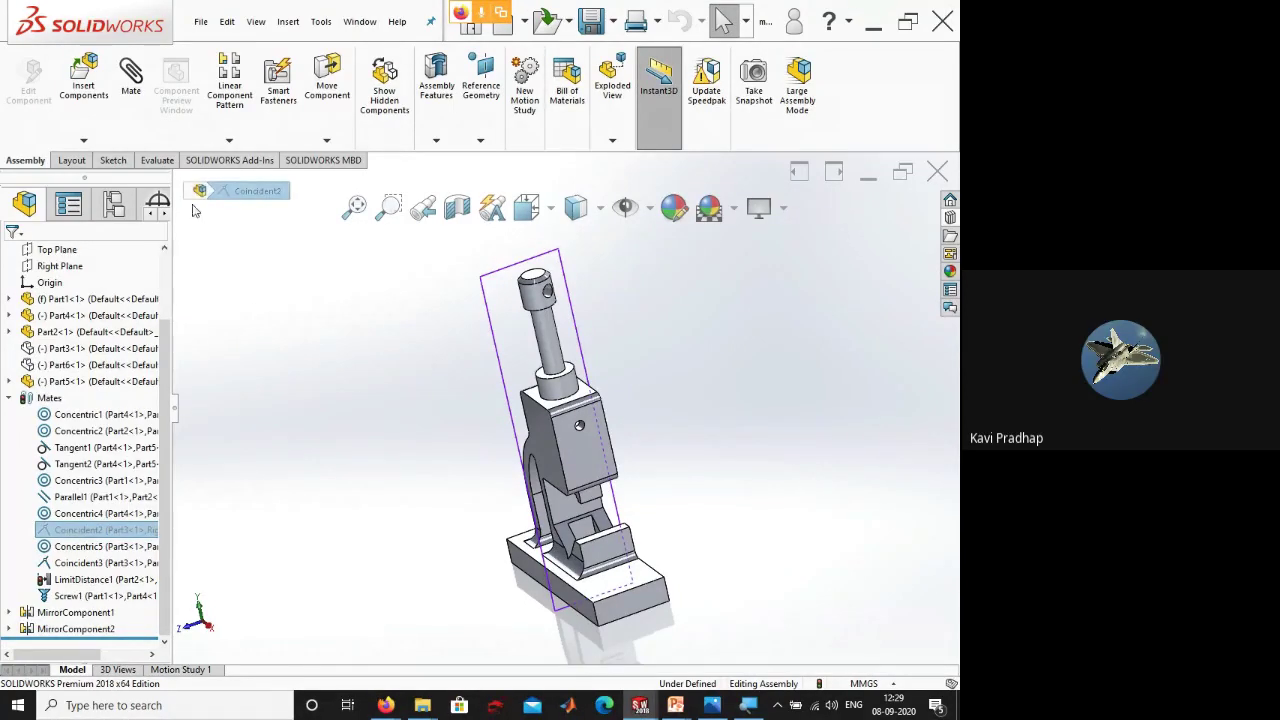
- Start a linear component pattern of all visible vise parts, with the base's short top edge as Direction 1
{"action": "left_click", "coordinate": [222, 143]}
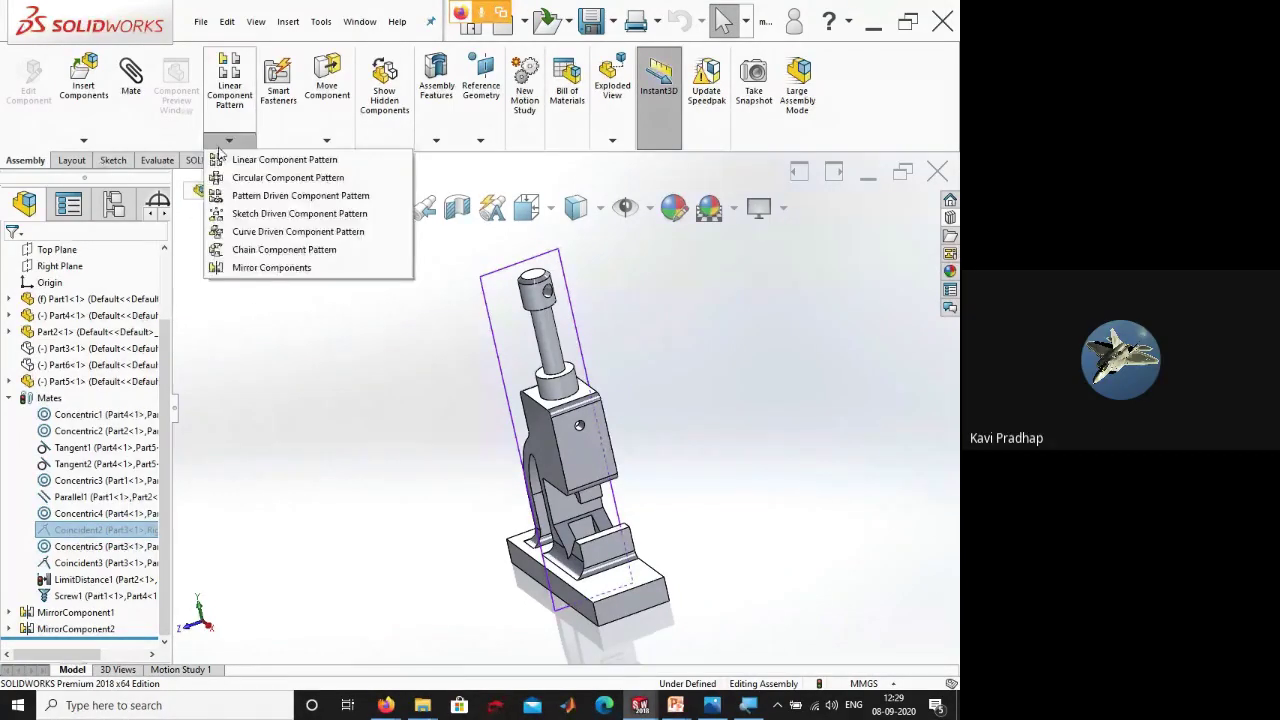
{"action": "left_click", "coordinate": [284, 159]}
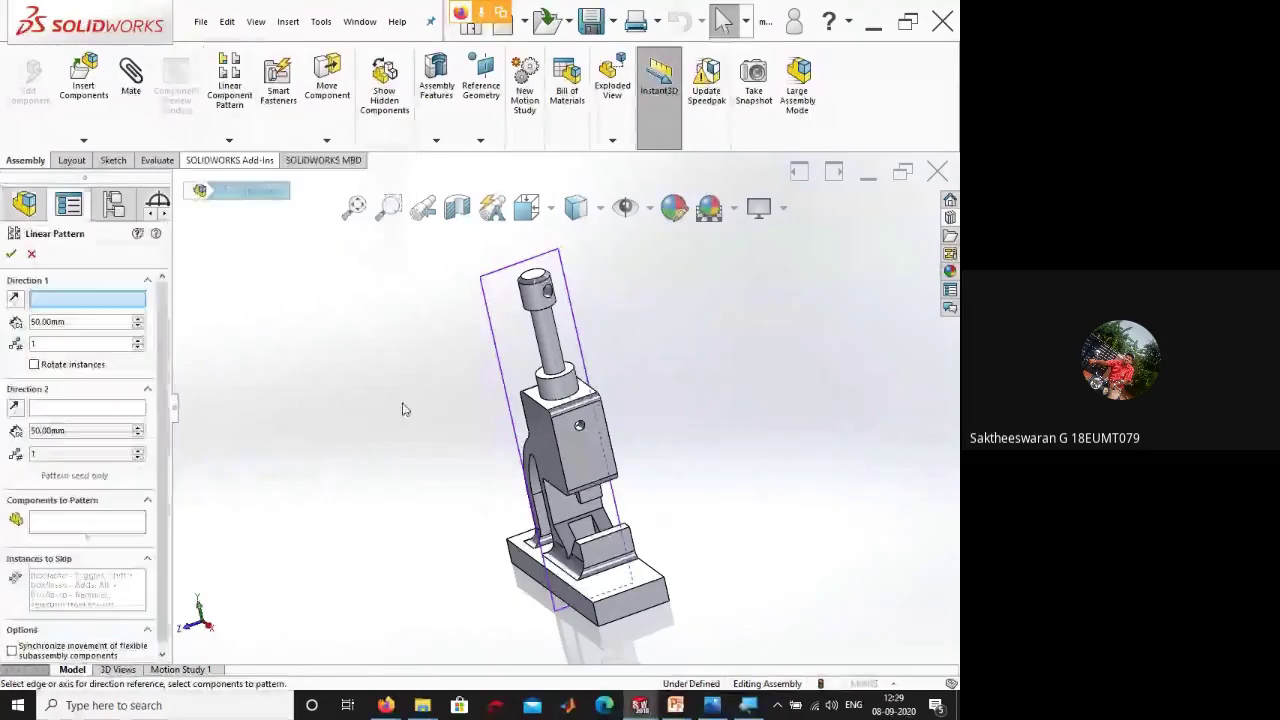
{"action": "left_click", "coordinate": [640, 592]}
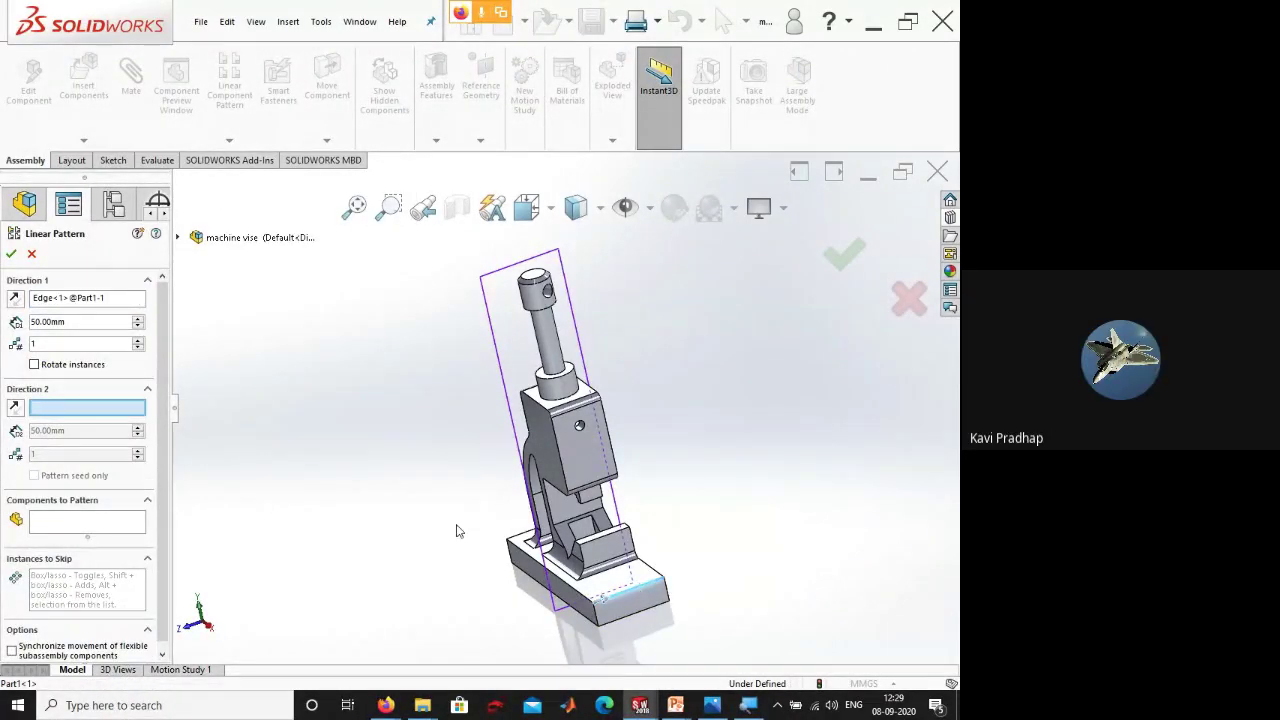
{"action": "scroll", "coordinate": [361, 500], "scroll_direction": "up", "scroll_amount": 2}
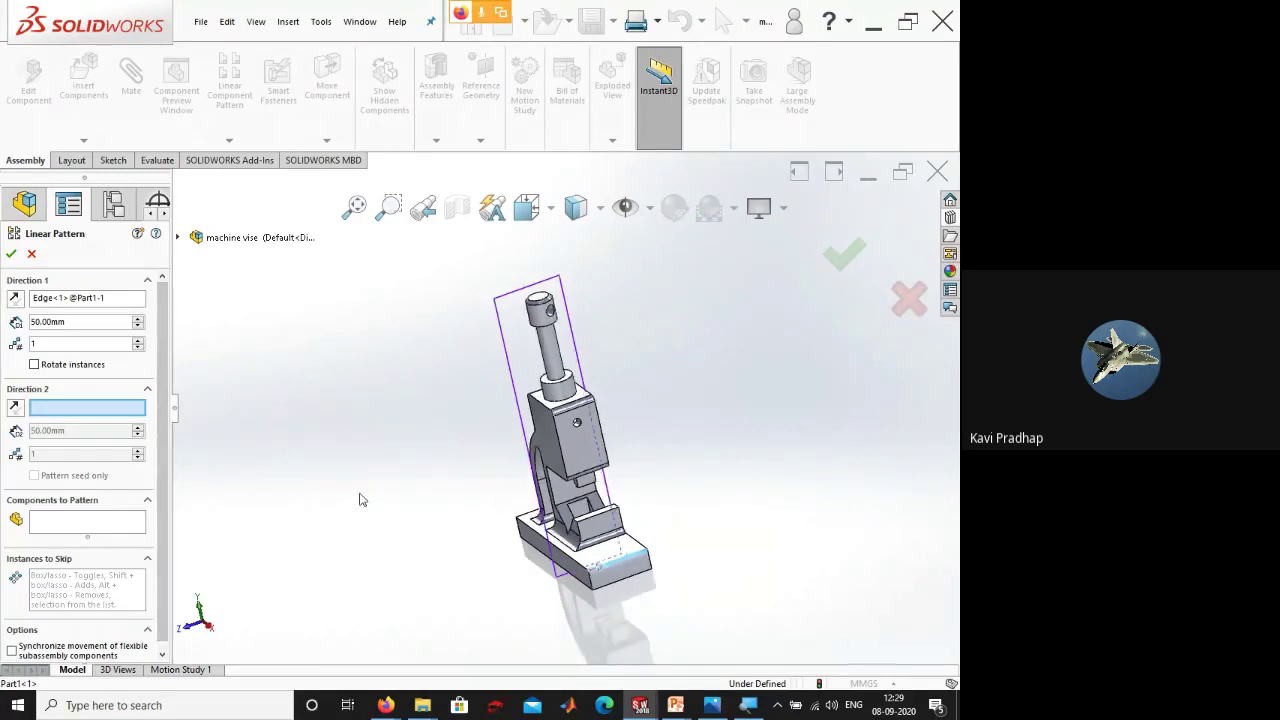
{"action": "middle_click_drag", "start_coordinate": [362, 501], "coordinate": [386, 530]}
{"action": "left_click", "coordinate": [80, 522]}
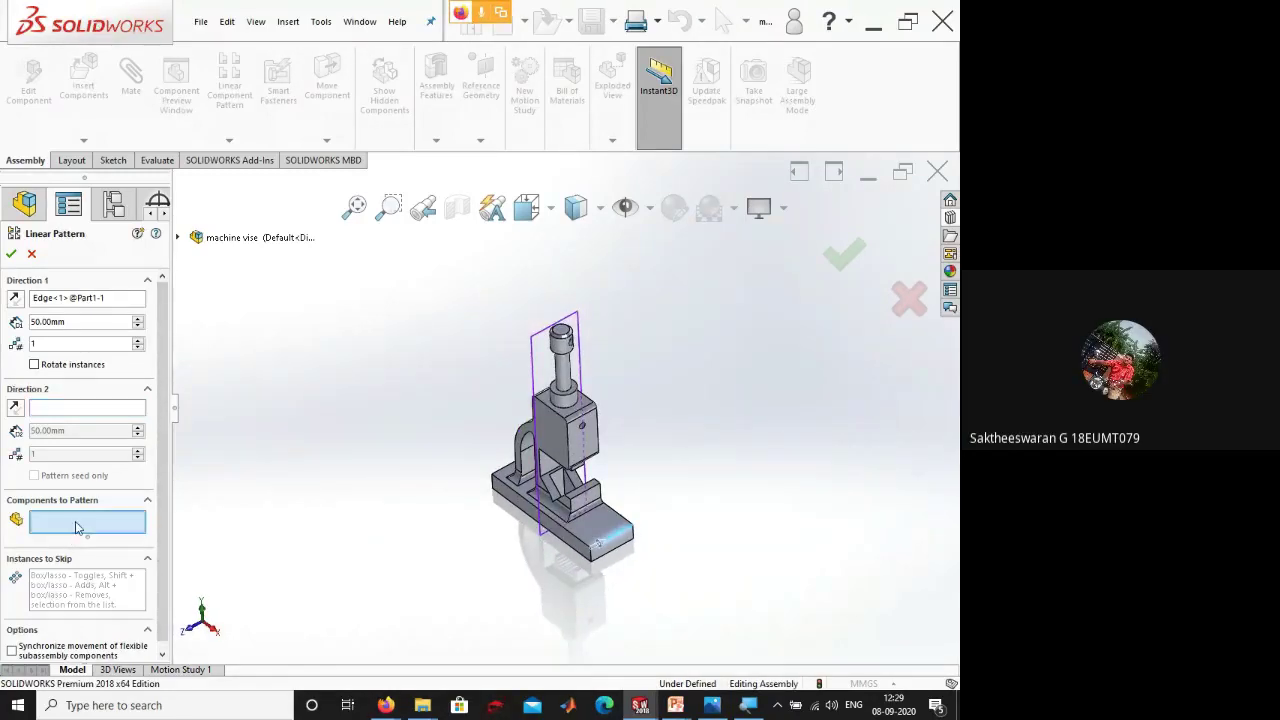
{"action": "left_click_drag", "start_coordinate": [437, 265], "coordinate": [672, 586]}
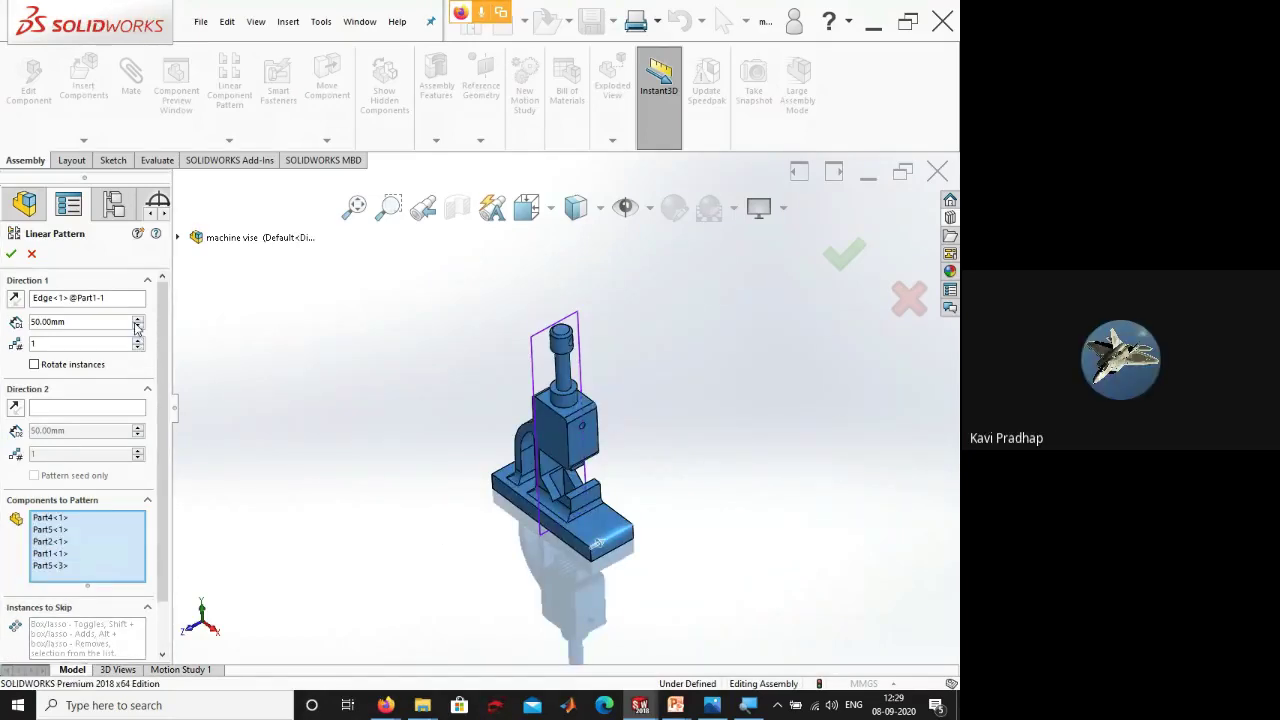
- Set the pattern's Direction 1 to 200 mm spacing and 5 instances
{"action": "left_click", "coordinate": [100, 321]}
{"action": "type", "text": "200"}
{"action": "left_click", "coordinate": [141, 346]}
{"action": "left_click", "coordinate": [139, 342]}
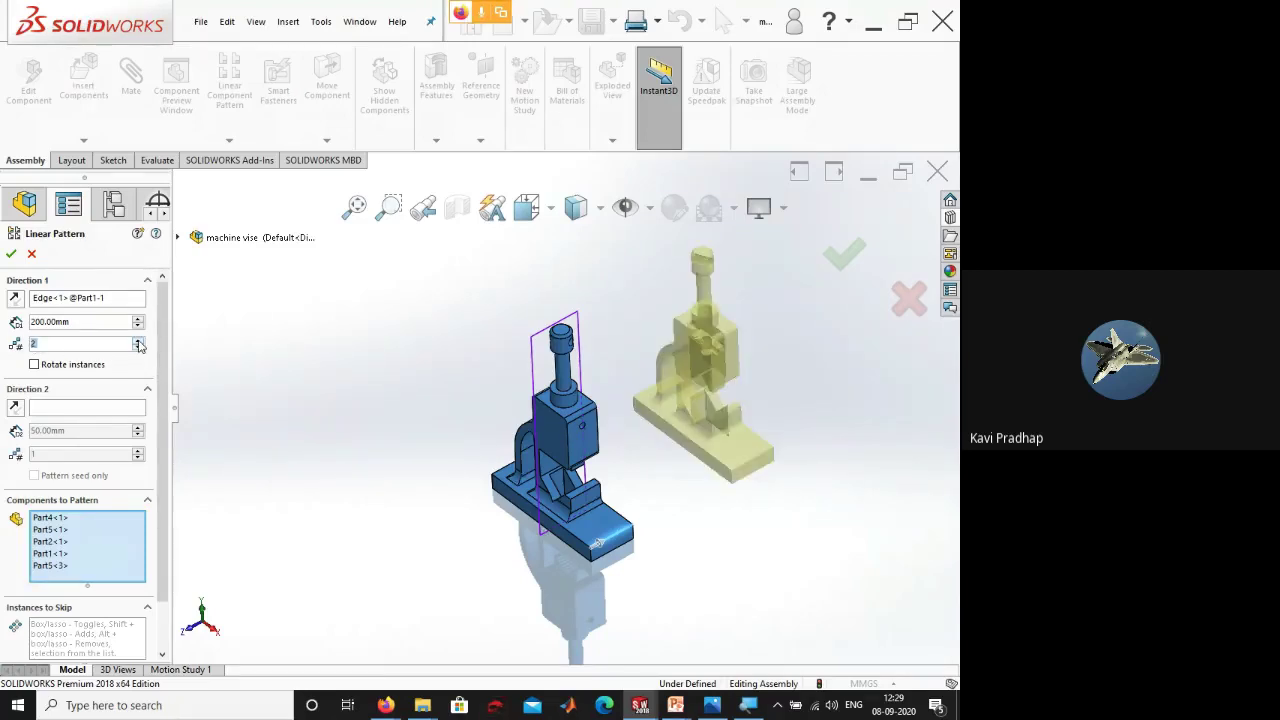
{"action": "left_click", "coordinate": [139, 342]}
{"action": "left_click", "coordinate": [139, 342]}
{"action": "left_click", "coordinate": [139, 342]}
{"action": "scroll", "coordinate": [443, 460], "scroll_direction": "up", "scroll_amount": 6}
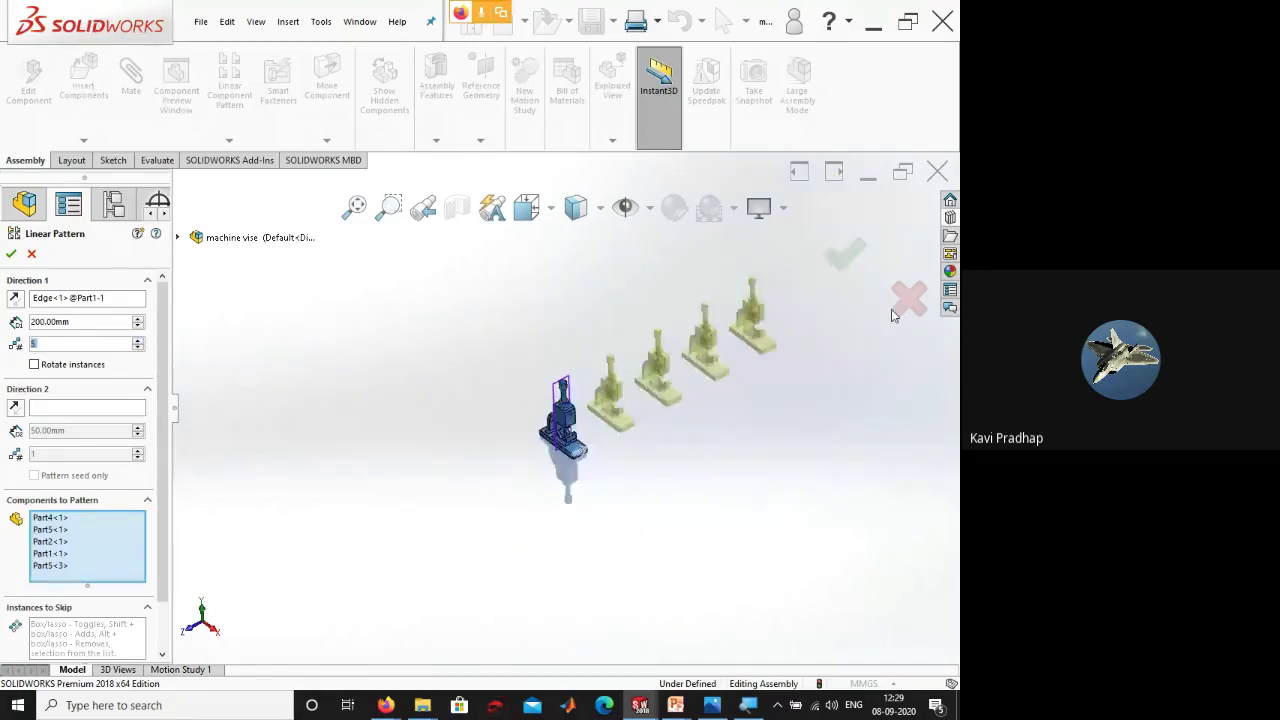
{"action": "scroll", "coordinate": [891, 309], "scroll_direction": "down", "scroll_amount": 2}
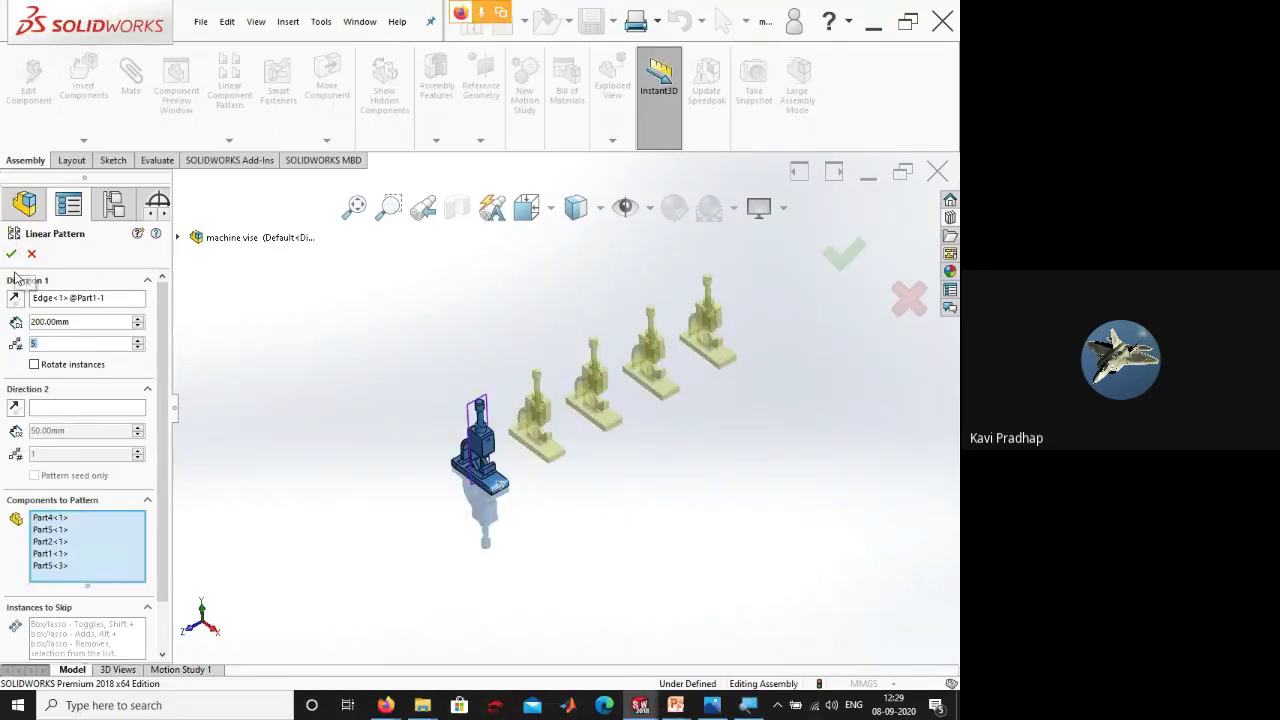
- Define Direction 2 along the base's long edge with 100 mm spacing and 2 instances
{"action": "left_click", "coordinate": [62, 410]}
{"action": "scroll", "coordinate": [495, 475], "scroll_direction": "down", "scroll_amount": 5}
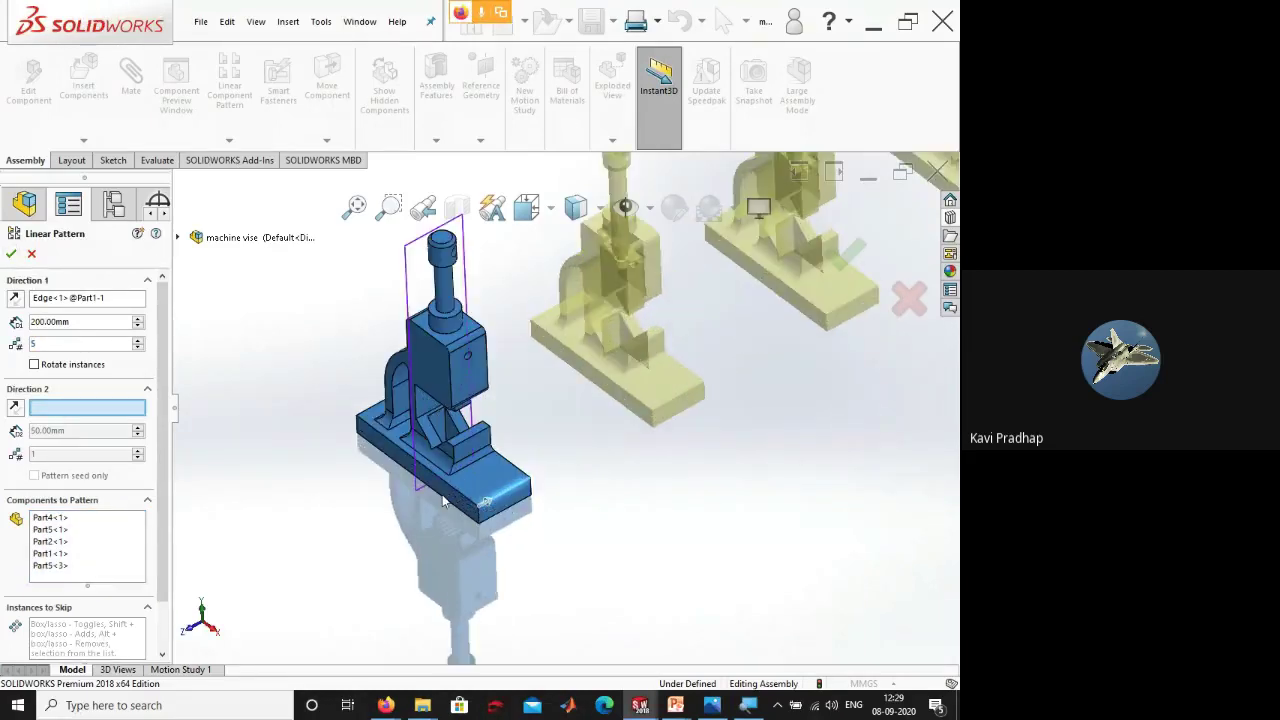
{"action": "left_click", "coordinate": [437, 490]}
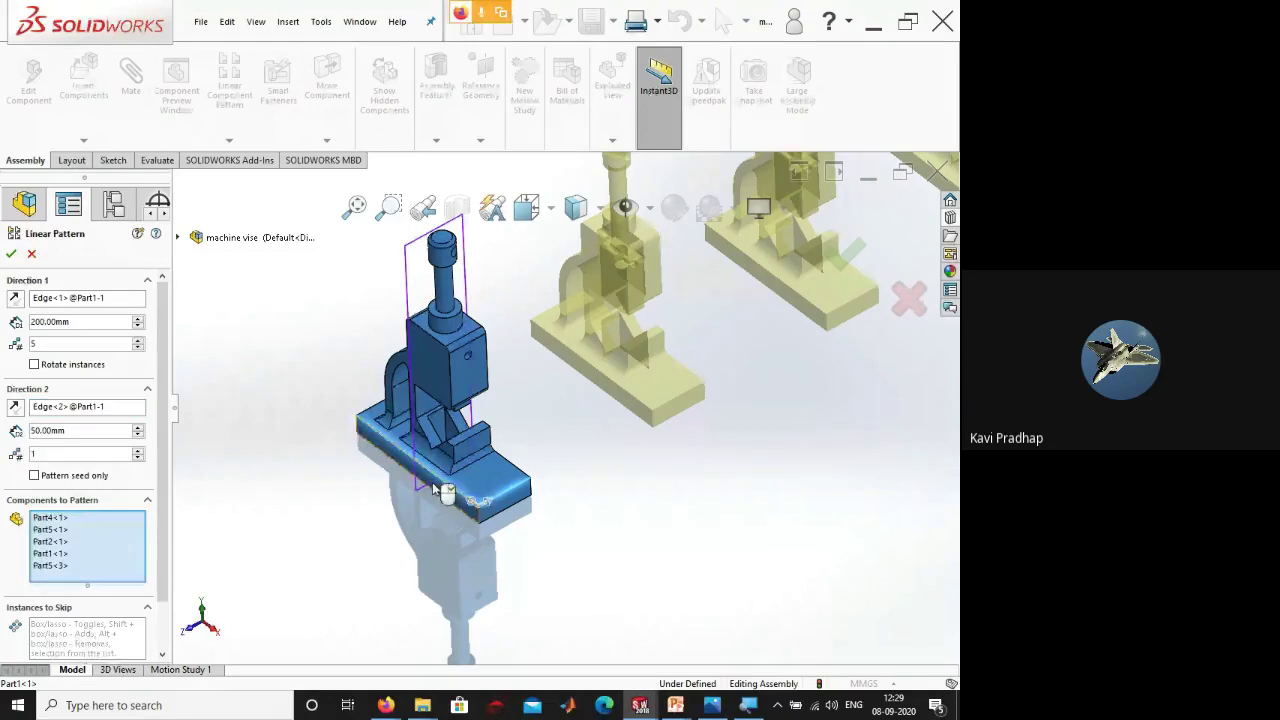
{"action": "left_click_drag", "start_coordinate": [124, 432], "coordinate": [32, 429]}
{"action": "type", "text": "1"}
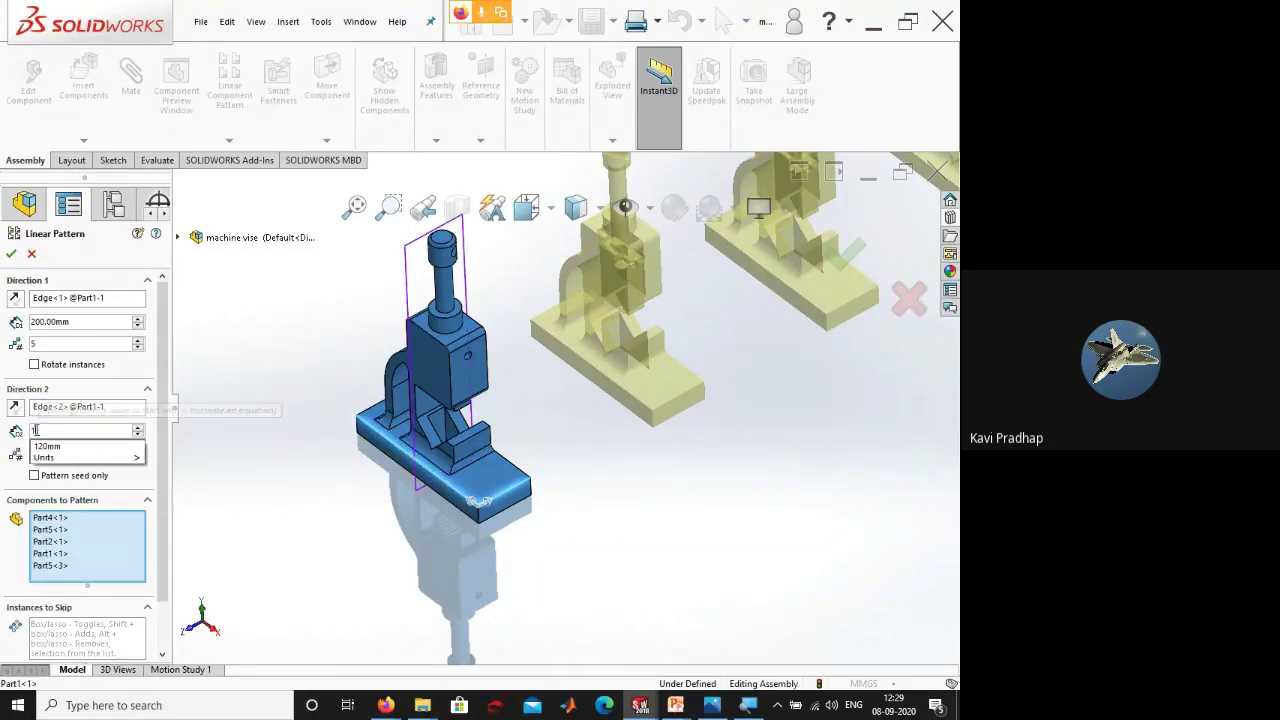
{"action": "type", "text": "00"}
{"action": "key", "text": "Tab"}
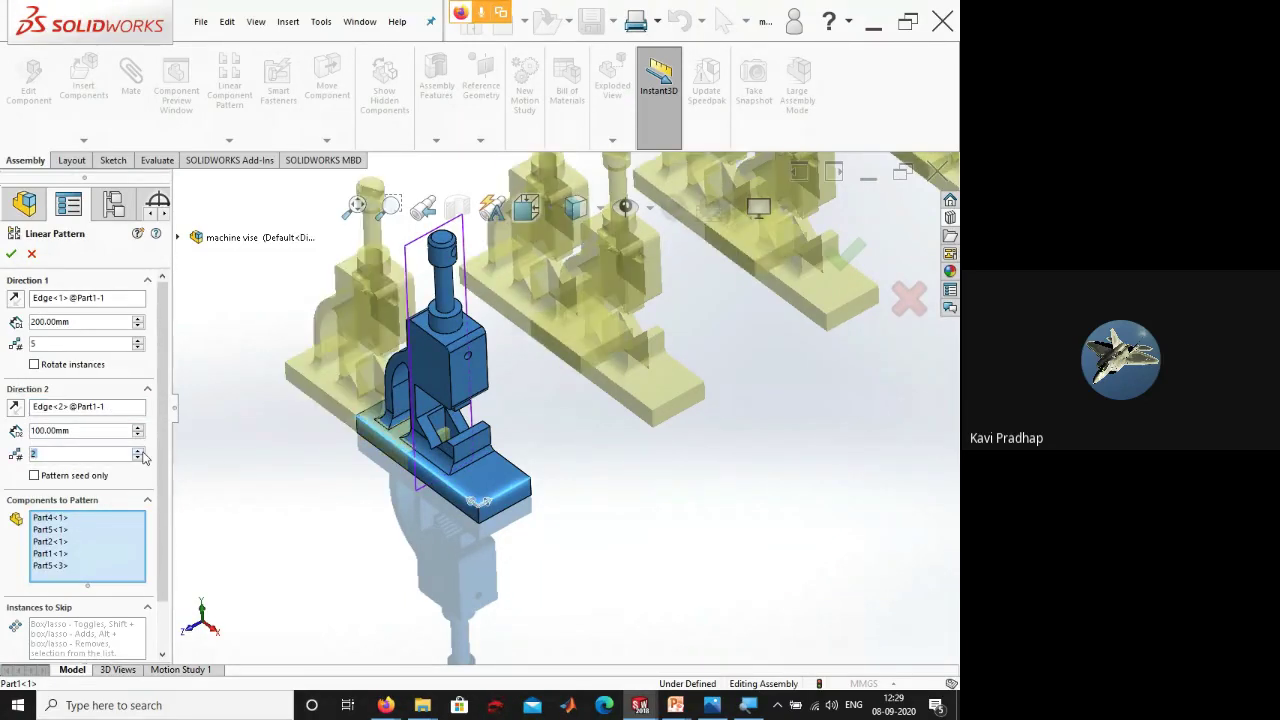
- Reverse the pattern's Direction 2 and set its spacing to 150 mm
{"action": "left_click", "coordinate": [37, 430]}
{"action": "type", "text": "150"}
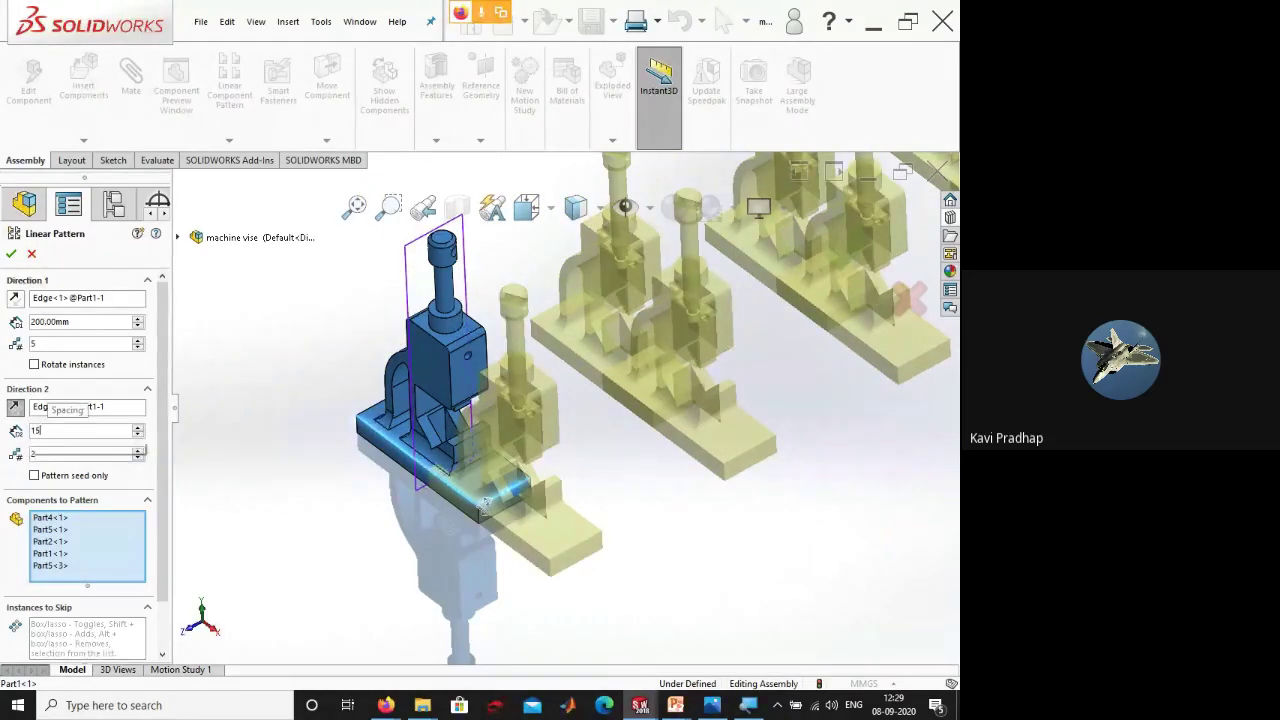
{"action": "key", "text": "Return"}
- Set the pattern's Direction 2 to 250 mm spacing and 4 instances
{"action": "left_click_drag", "start_coordinate": [86, 436], "coordinate": [5, 440]}
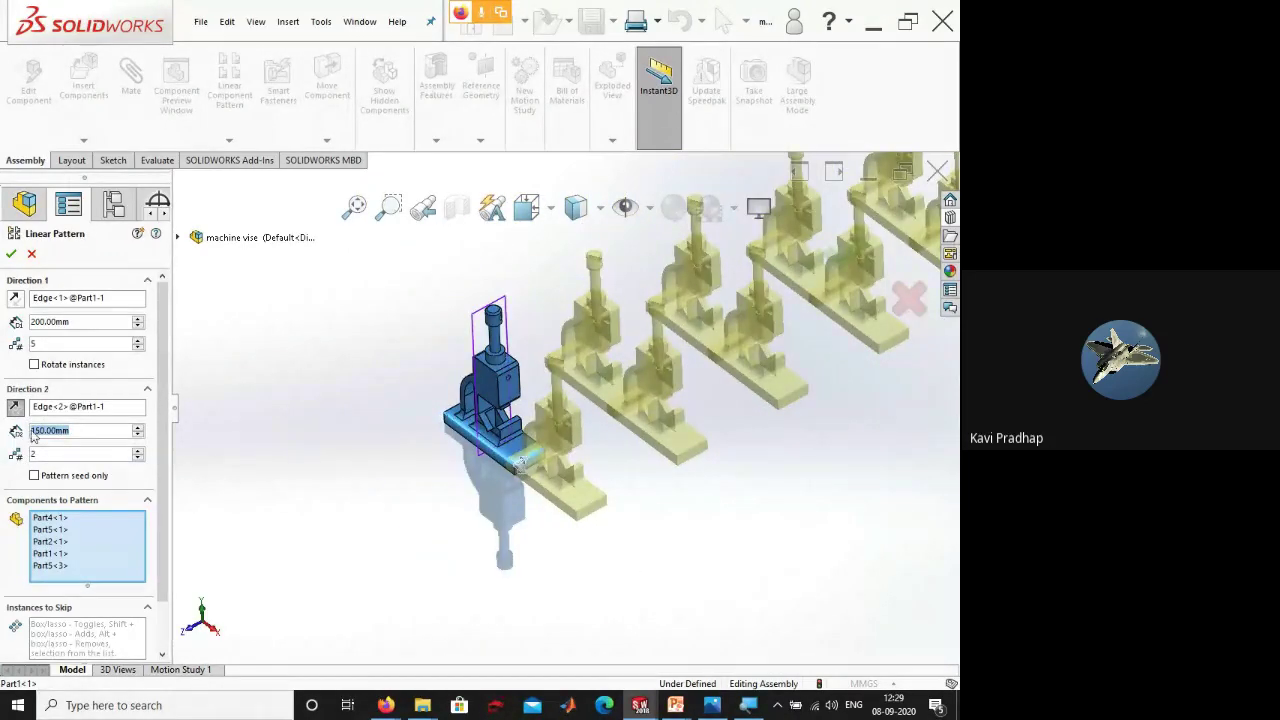
{"action": "type", "text": "250"}
{"action": "key", "text": "Return"}
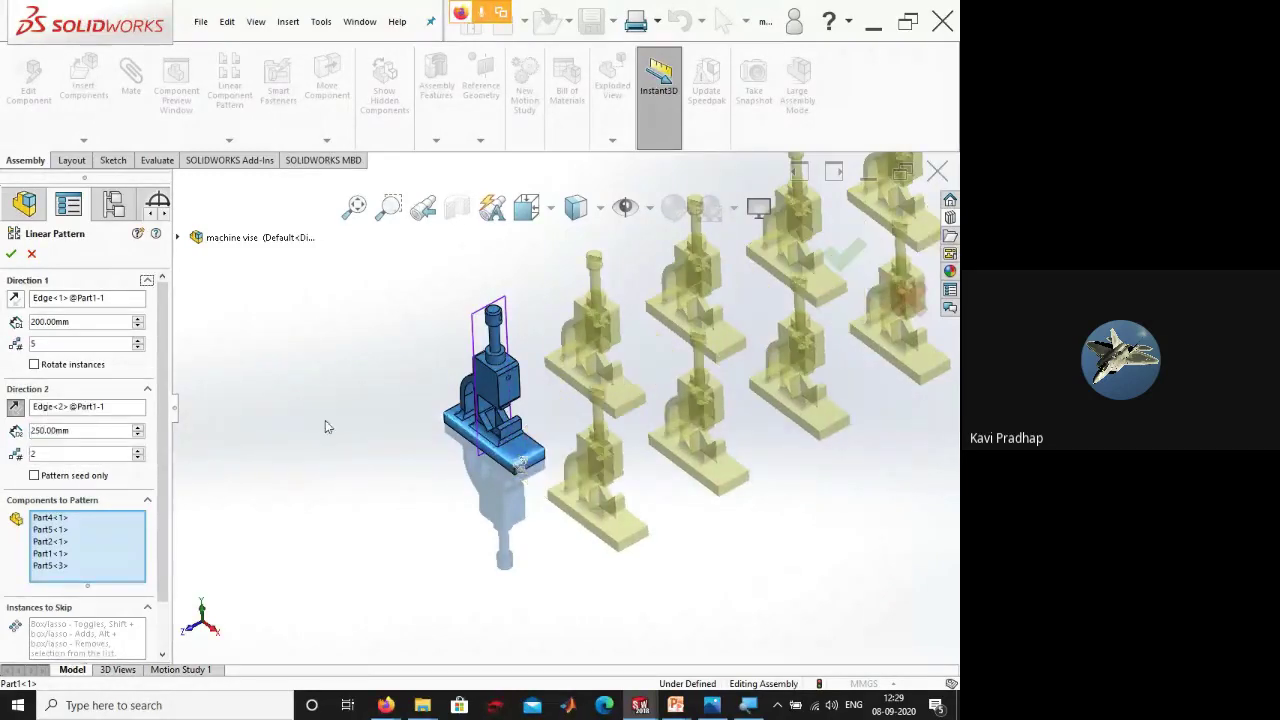
{"action": "middle_click_drag", "start_coordinate": [364, 460], "coordinate": [742, 388]}
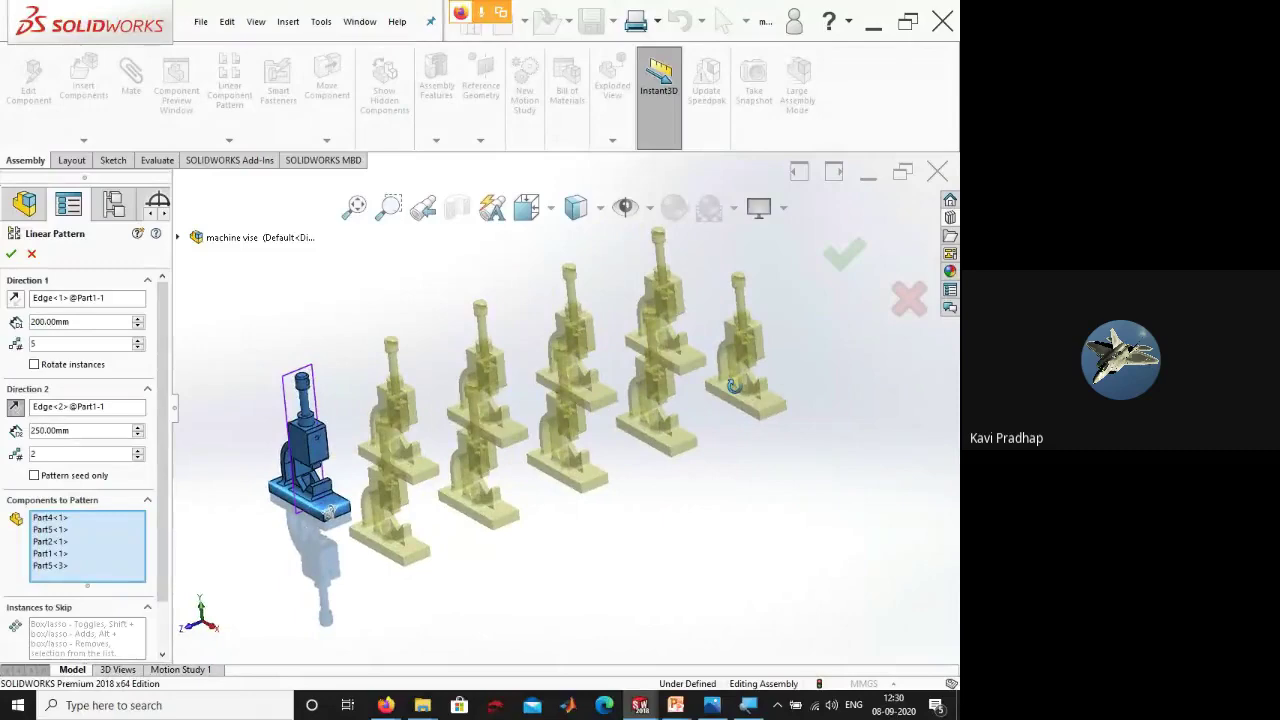
{"action": "left_click", "coordinate": [139, 450]}
{"action": "left_click", "coordinate": [139, 450]}
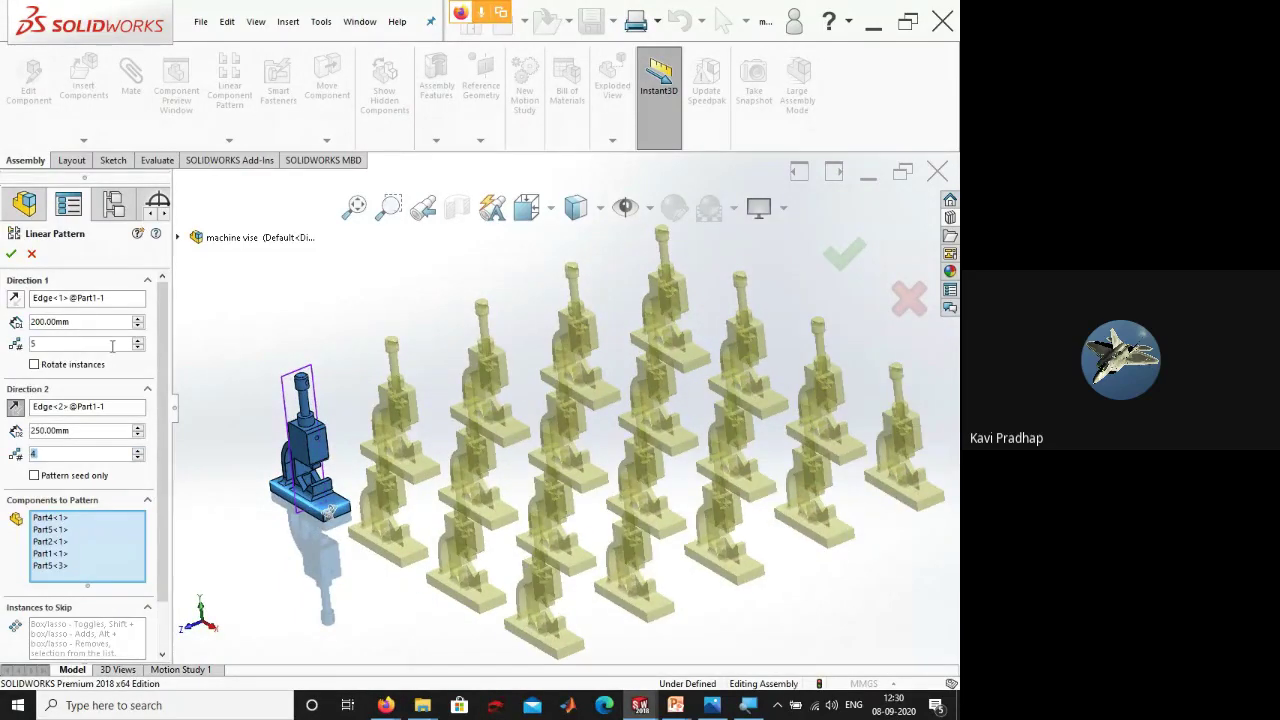
- Accept the two-direction linear component pattern and inspect the resulting array of vises
{"action": "left_click", "coordinate": [12, 254]}
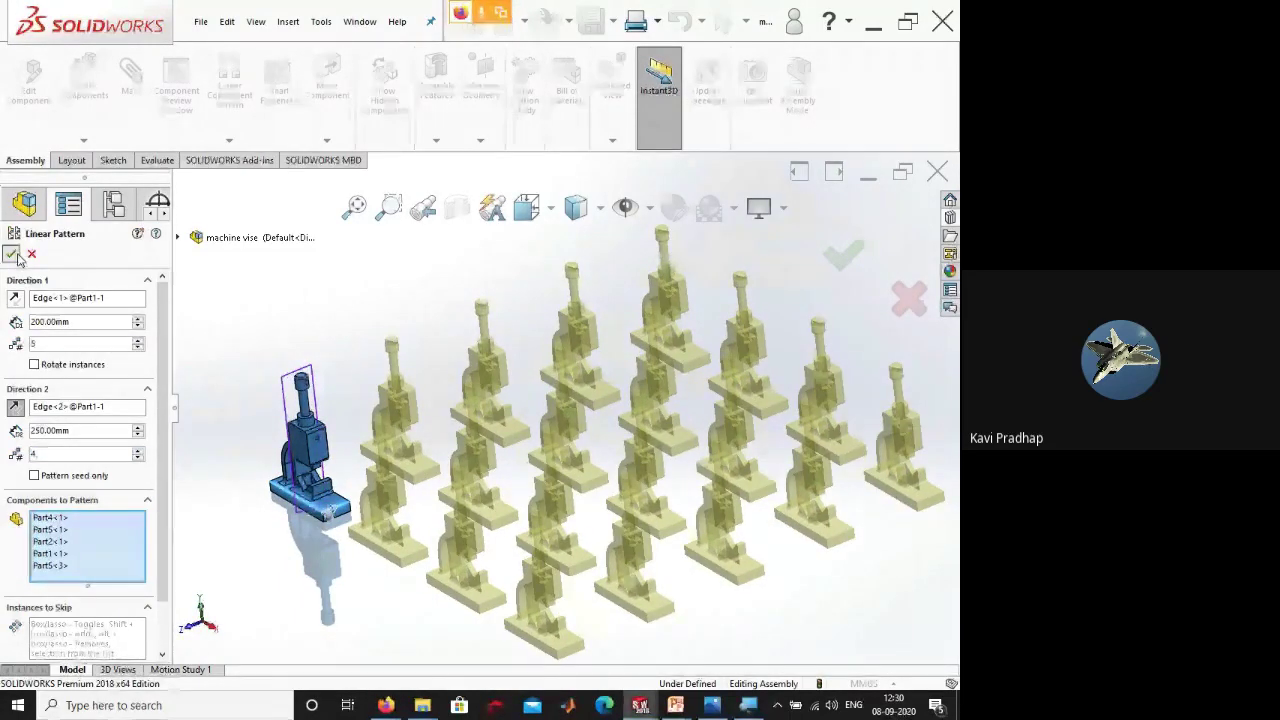
{"action": "scroll", "coordinate": [385, 380], "scroll_direction": "up", "scroll_amount": 3}
{"action": "middle_click_drag", "start_coordinate": [385, 380], "coordinate": [575, 402]}
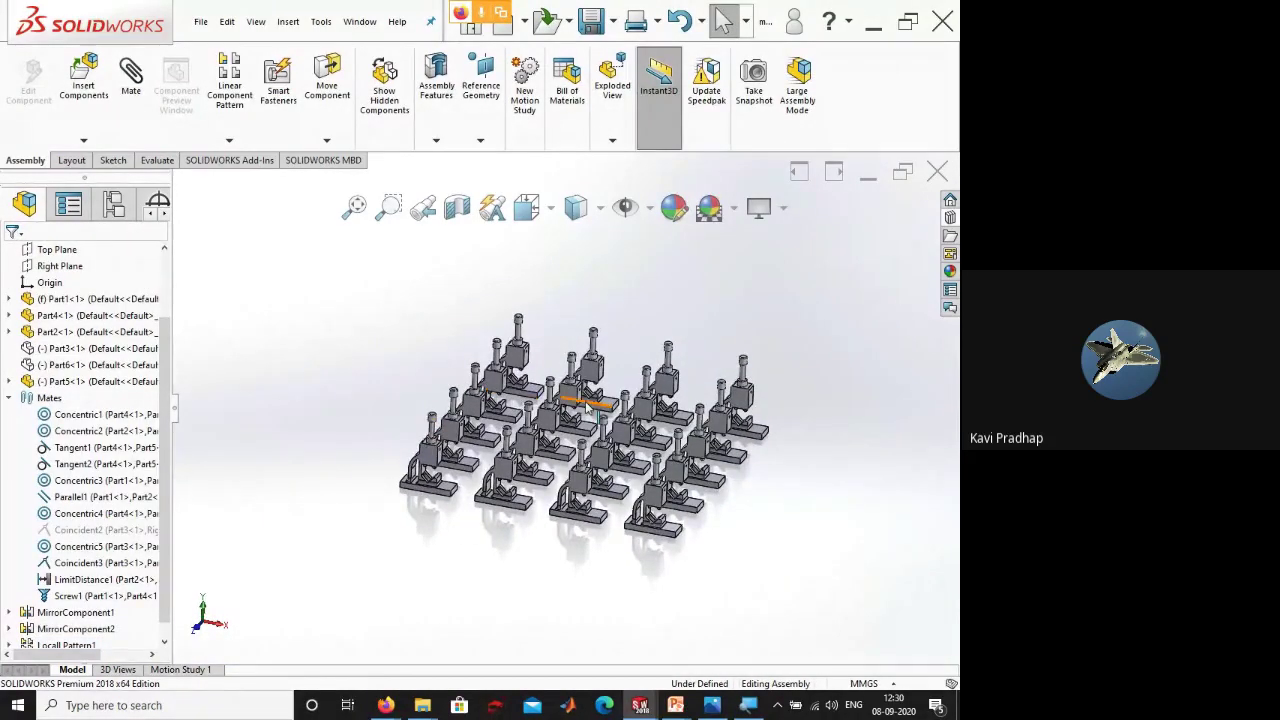
{"action": "scroll", "coordinate": [586, 406], "scroll_direction": "down", "scroll_amount": 3}
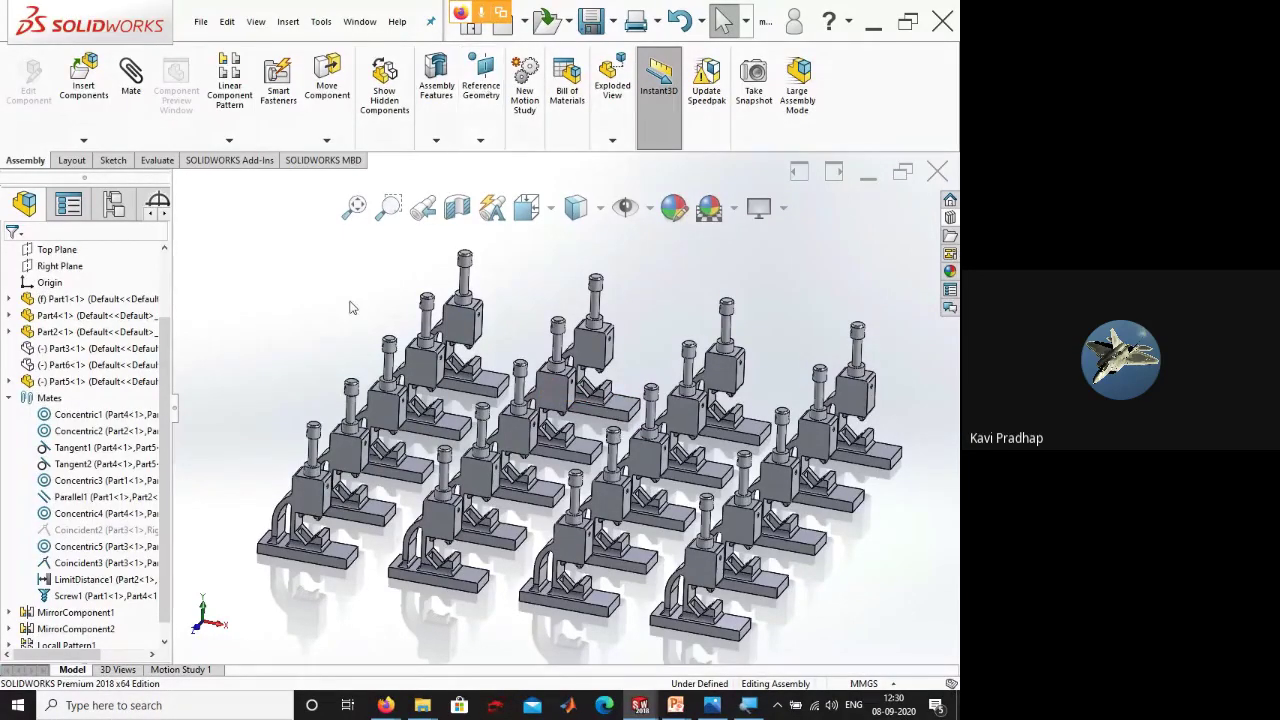
{"action": "middle_click_drag", "start_coordinate": [237, 350], "coordinate": [251, 360]}
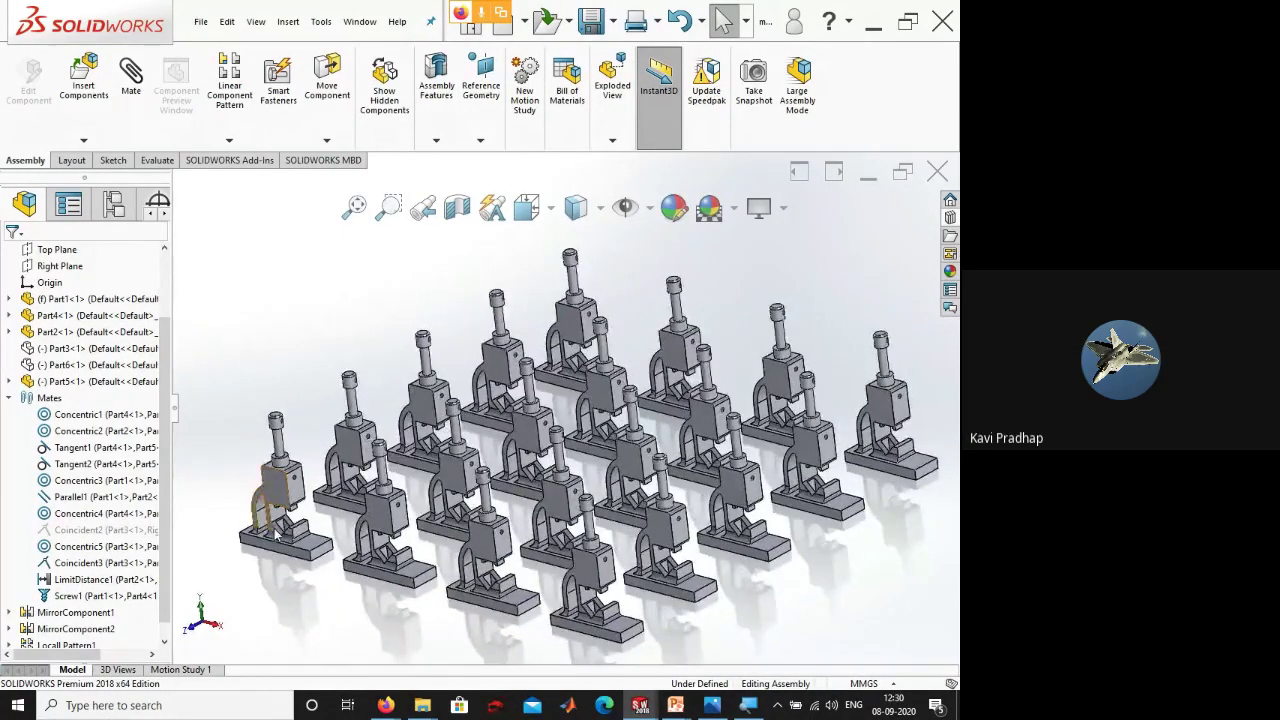
- Open the base Part1 of the first vise in its own part window
{"action": "scroll", "coordinate": [366, 456], "scroll_direction": "down", "scroll_amount": 5}
{"action": "left_click", "coordinate": [402, 444]}
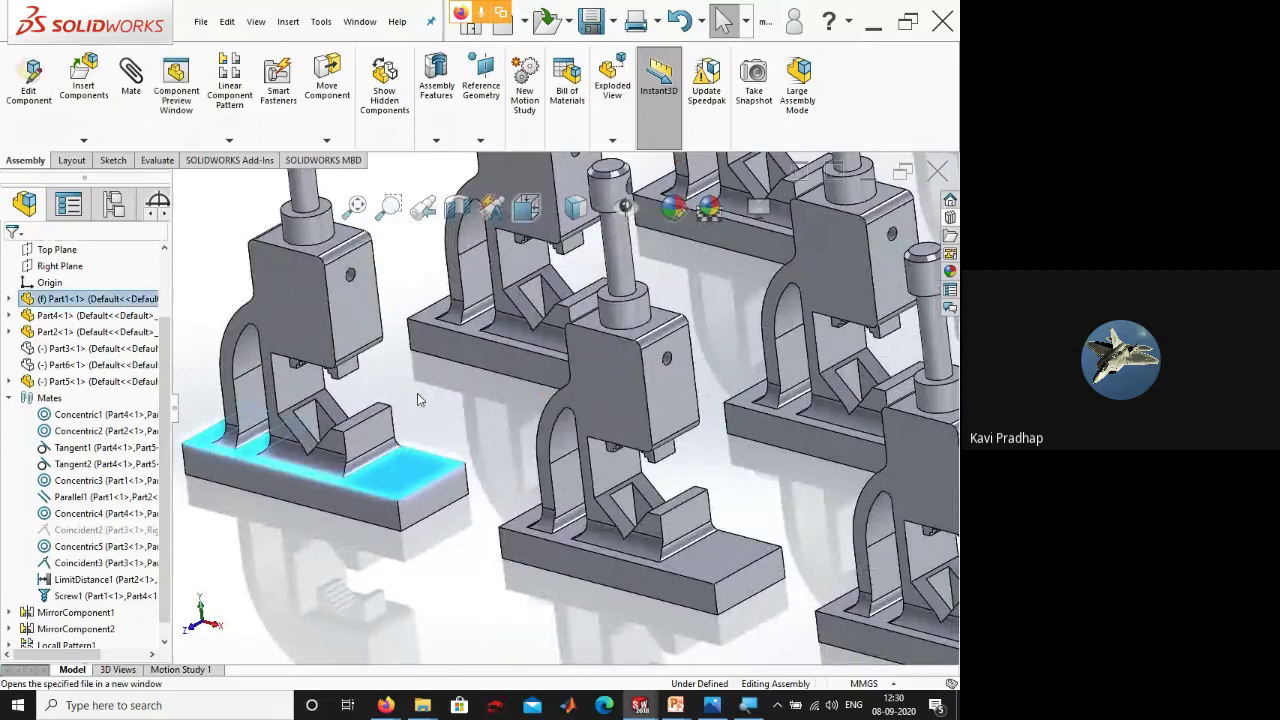
{"action": "left_click", "coordinate": [417, 393]}
{"action": "middle_click_drag", "start_coordinate": [361, 470], "coordinate": [264, 505]}
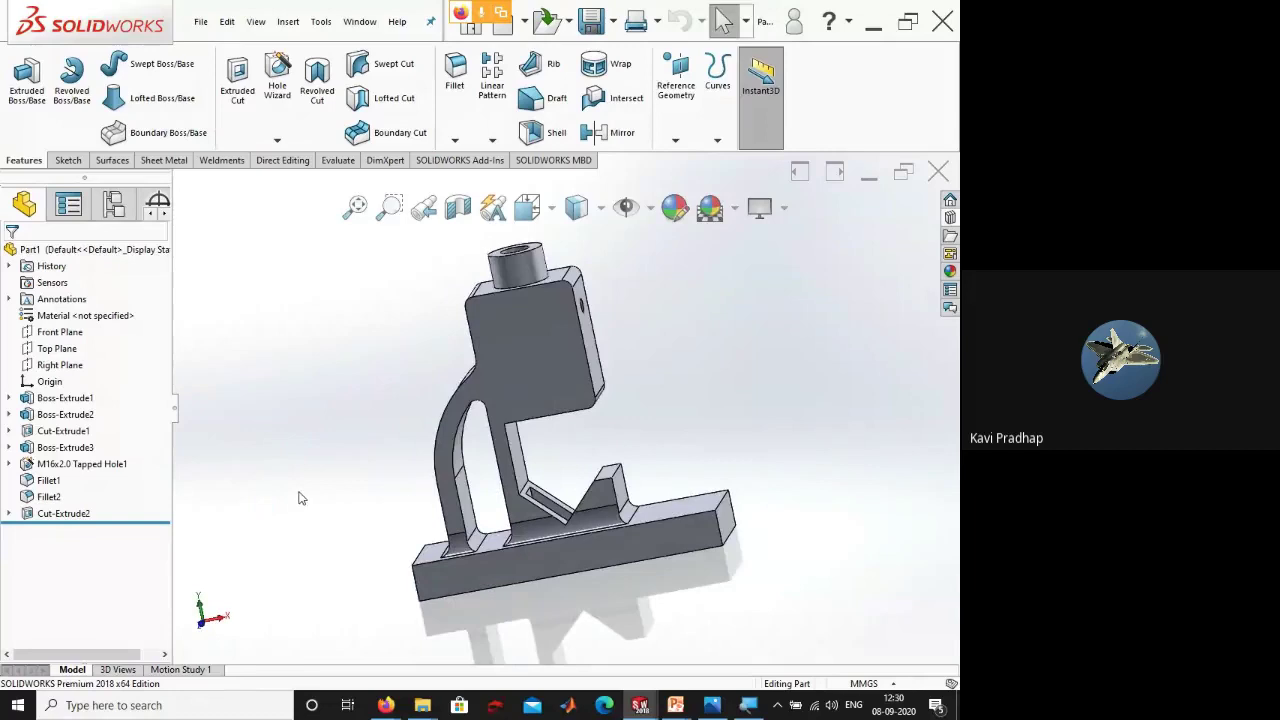
- Start saving the part under a new file with the "Save as" reference option, and list the available file types
{"action": "left_click", "coordinate": [202, 21]}
{"action": "mouse_move", "coordinate": [227, 21]}
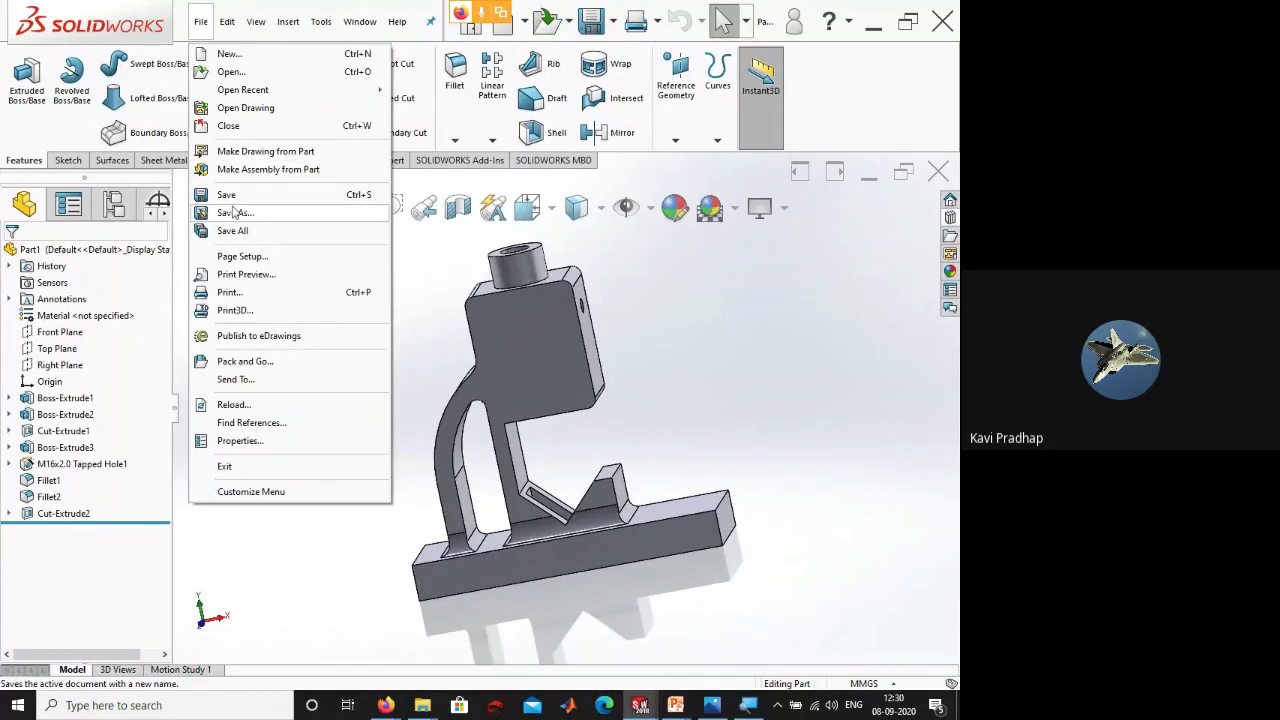
{"action": "left_click", "coordinate": [234, 214]}
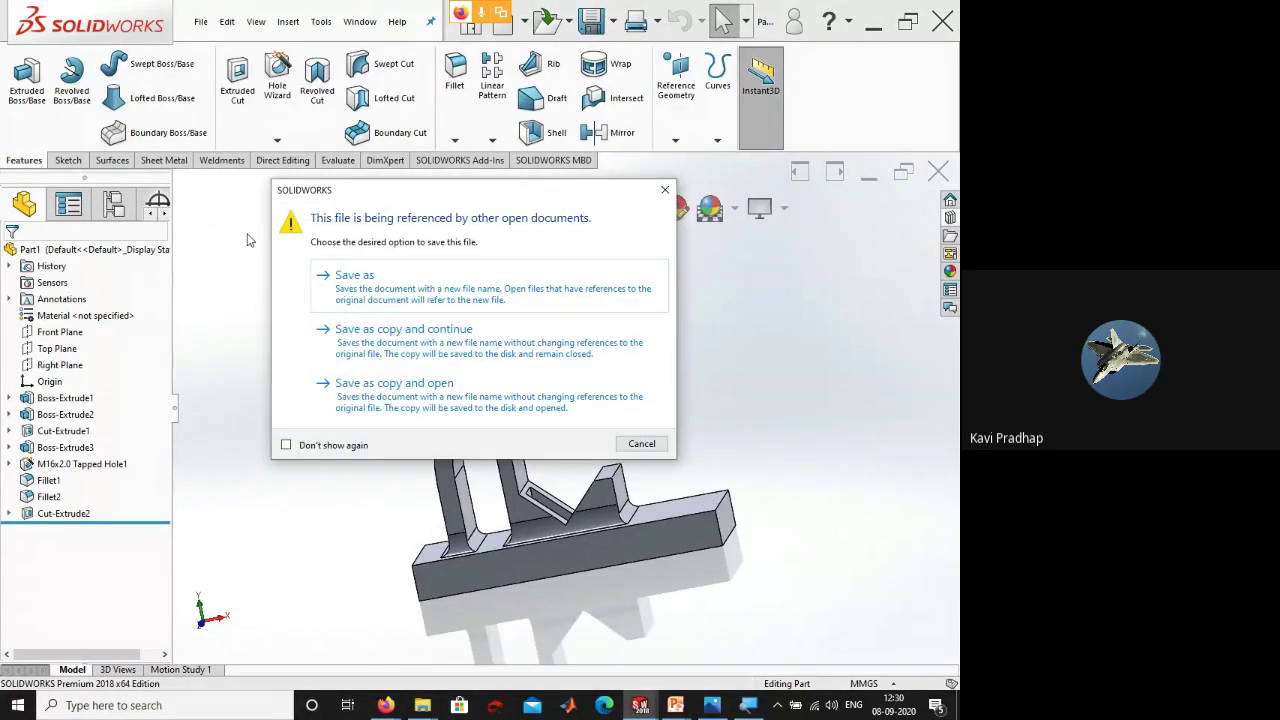
{"action": "left_click", "coordinate": [372, 290]}
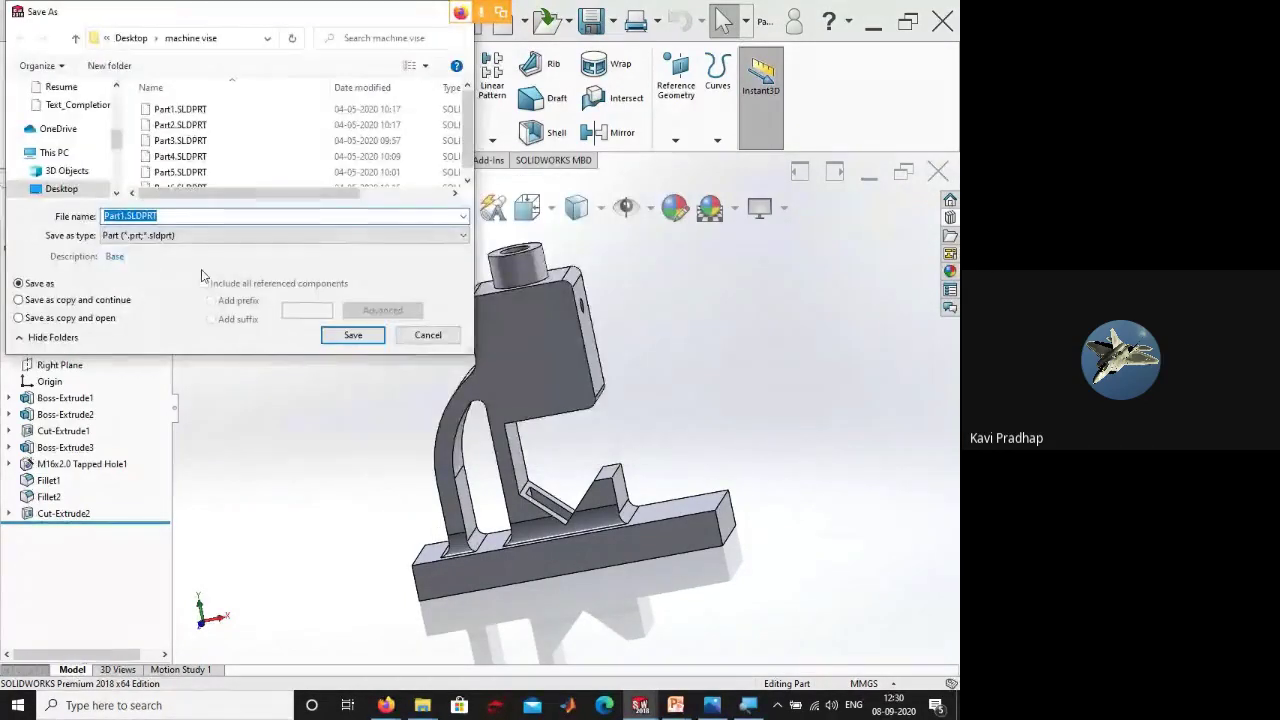
{"action": "left_click", "coordinate": [159, 236]}
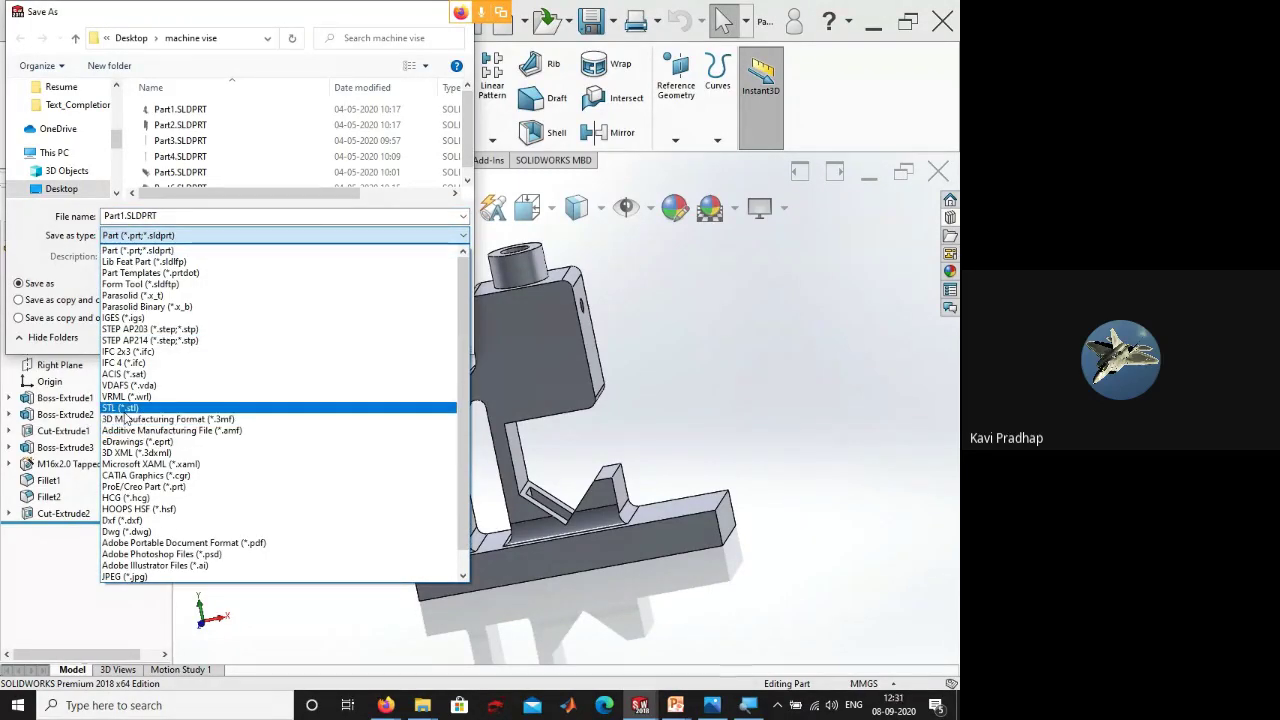
- Magnify the screen to 300% with Magnifier and show the list of save file types
{"action": "left_click", "coordinate": [758, 710]}
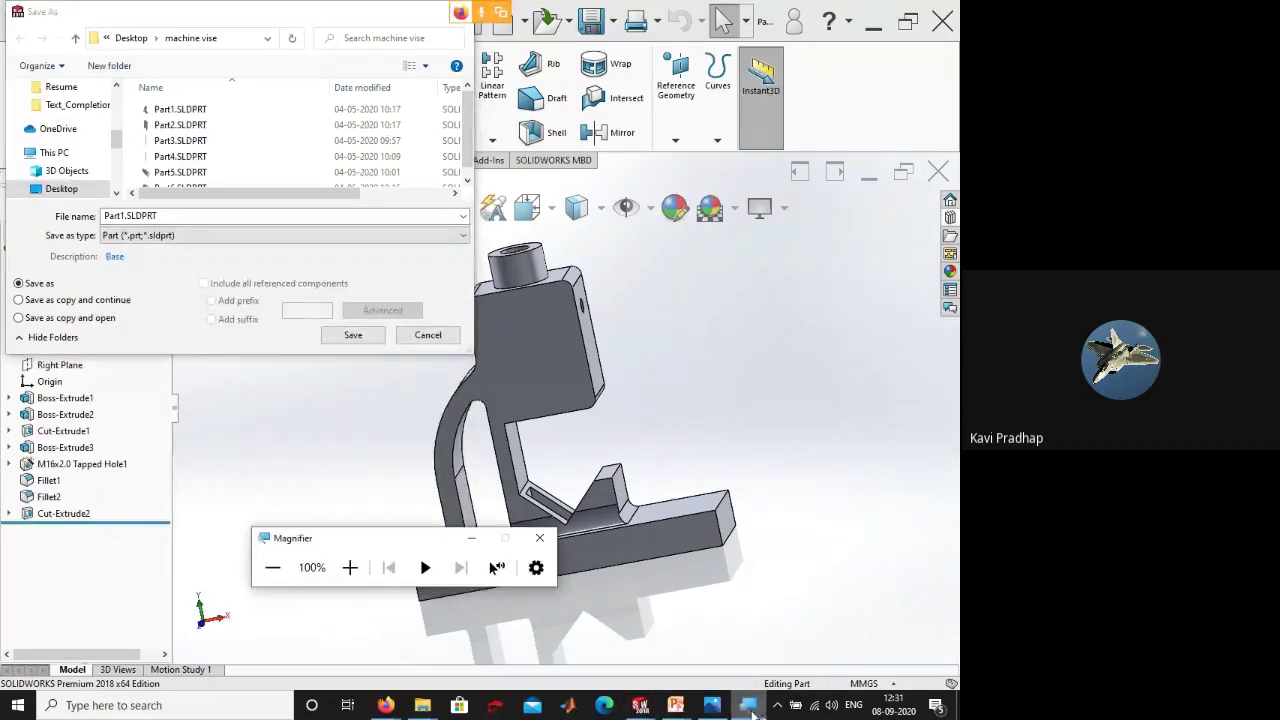
{"action": "left_click", "coordinate": [349, 567]}
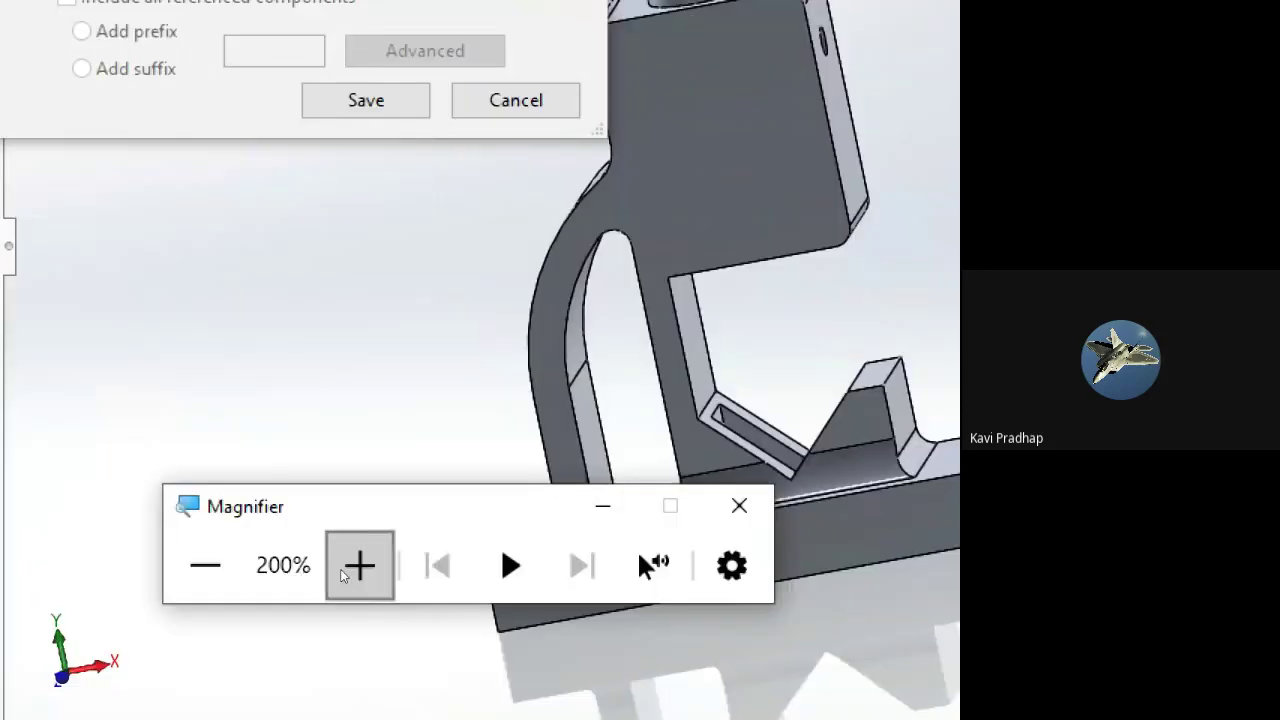
{"action": "left_click", "coordinate": [349, 567]}
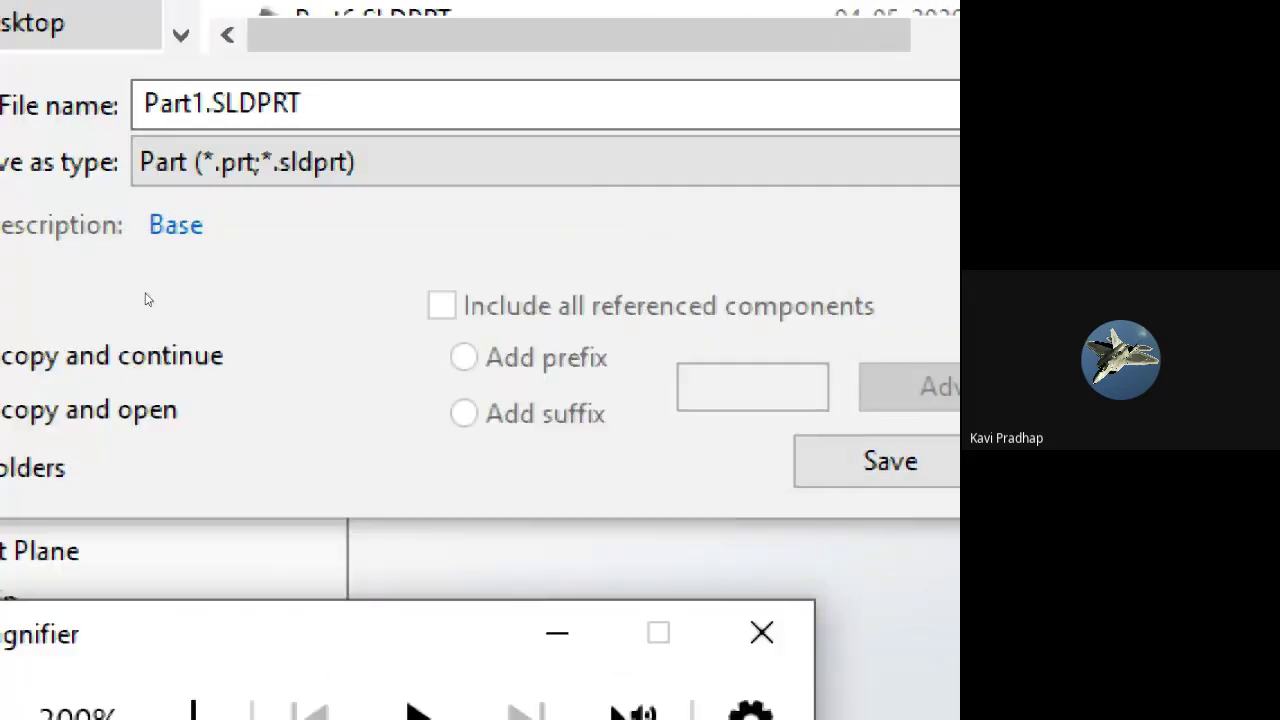
{"action": "left_click", "coordinate": [200, 162]}
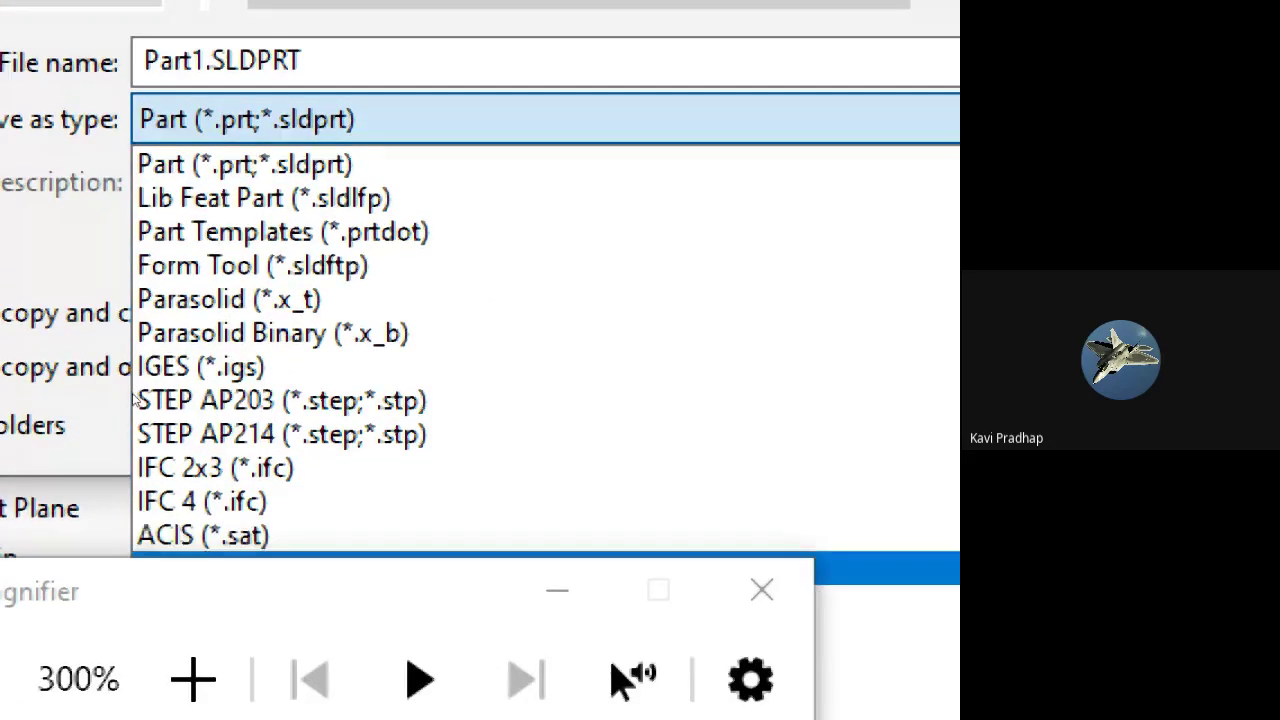
- Look through the export file formats, including VRML, STL, 3D Manufacturing Format, Additive Manufacturing File and 3D XML
{"action": "left_click", "coordinate": [134, 396]}
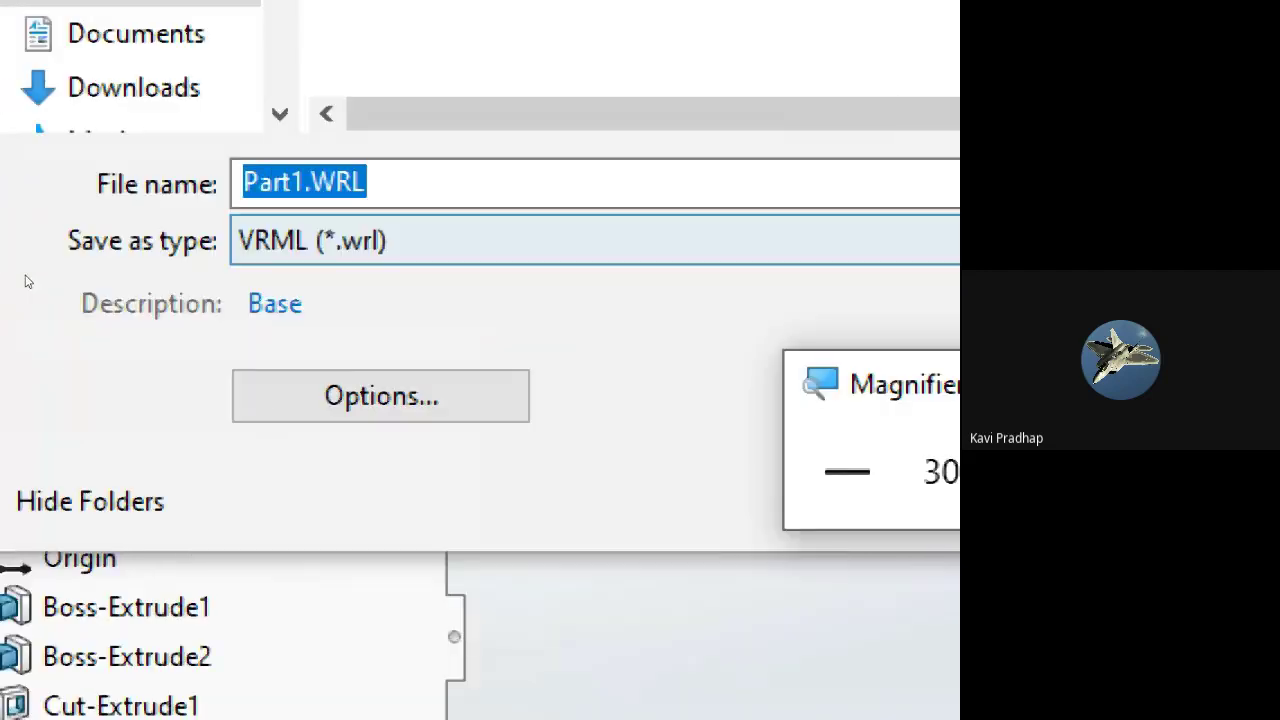
{"action": "left_click", "coordinate": [127, 283]}
{"action": "key", "text": "Up"}
{"action": "key", "text": "Up"}
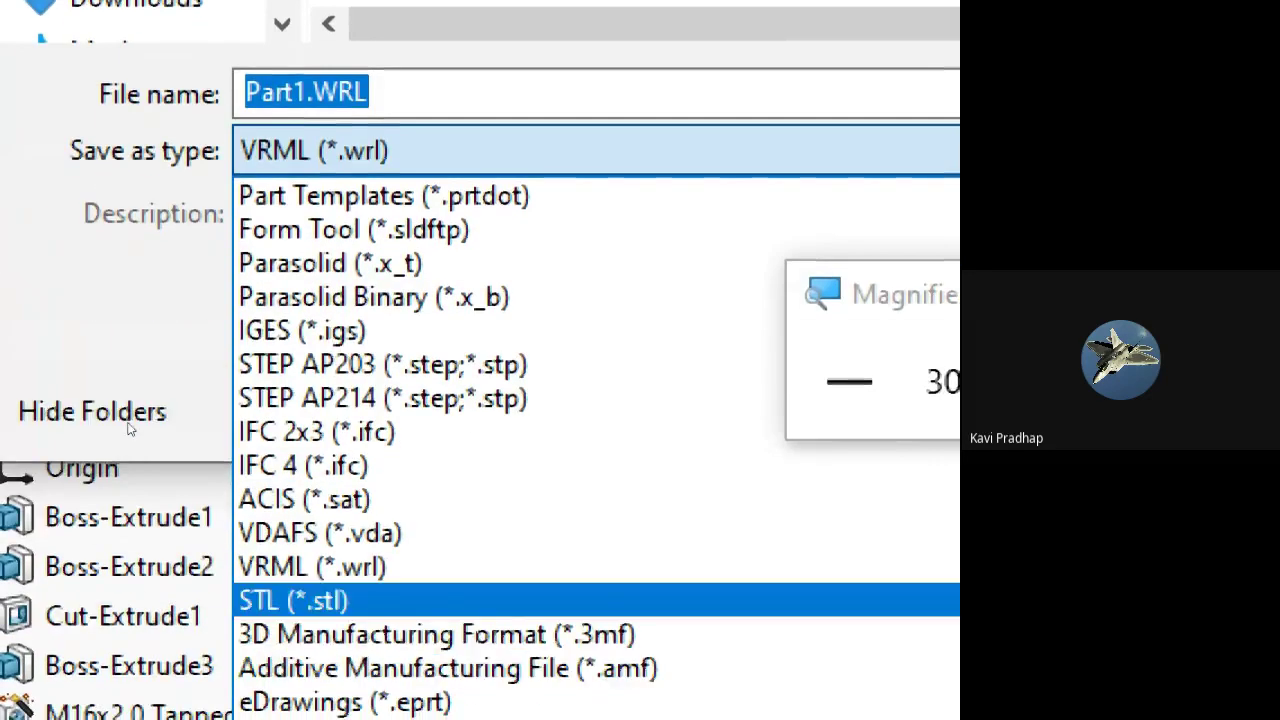
{"action": "key", "text": "Down"}
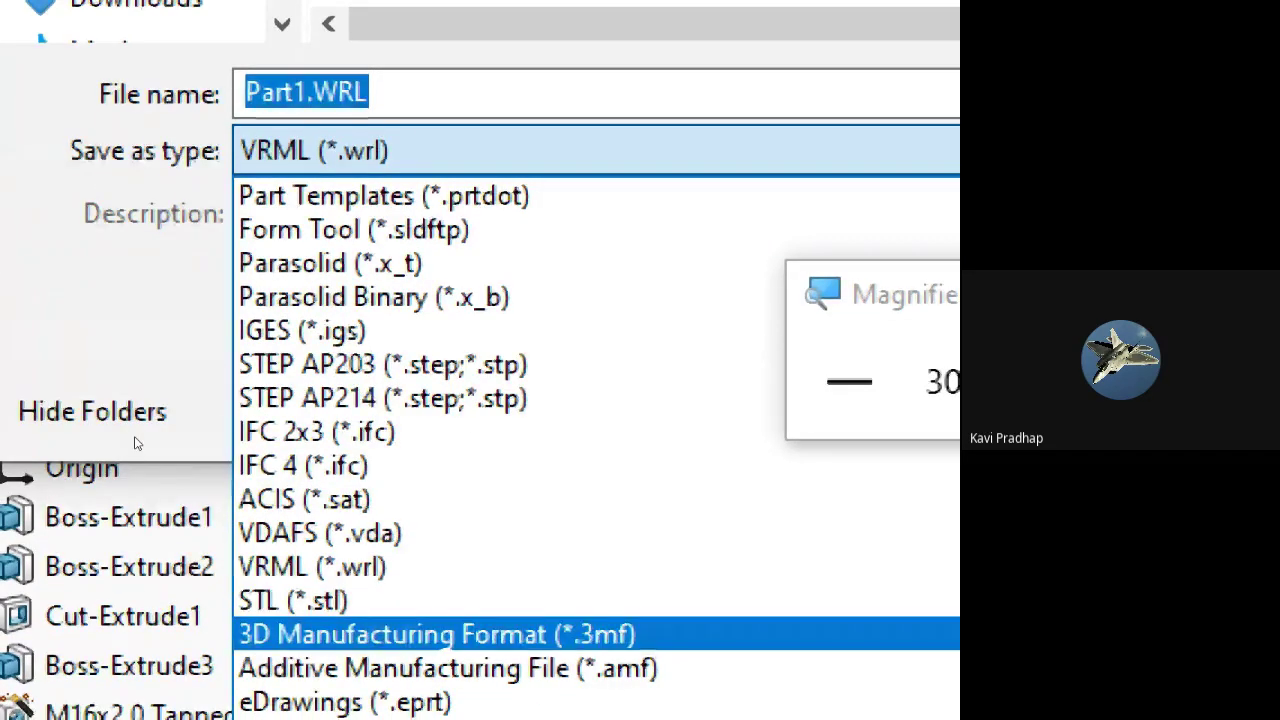
{"action": "key", "text": "Down"}
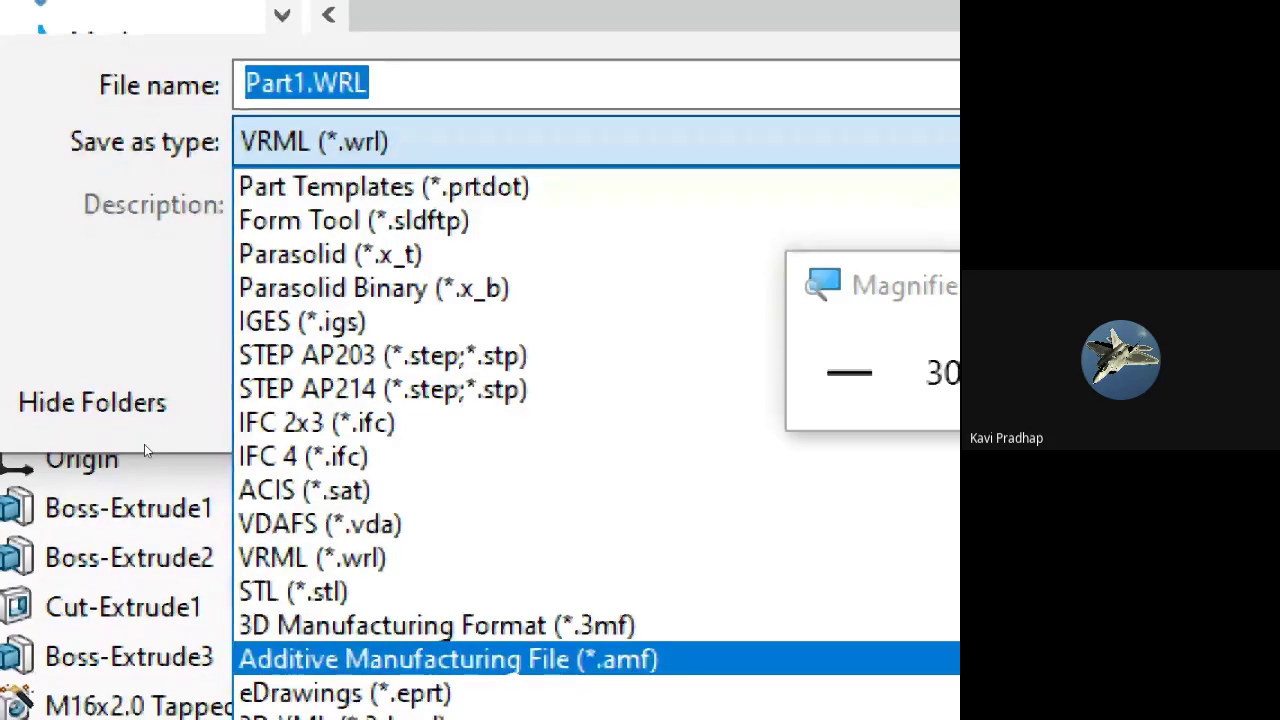
{"action": "key", "text": "Down"}
{"action": "key", "text": "Down"}
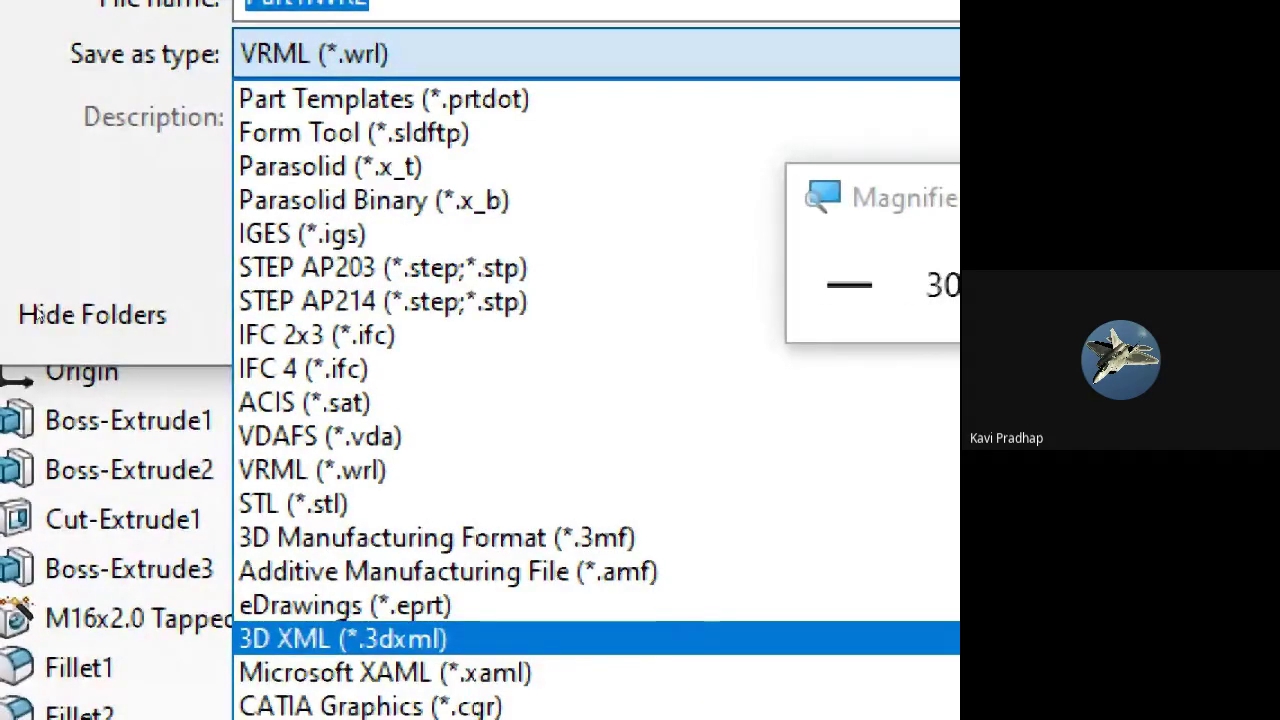
{"action": "key", "text": "Escape"}
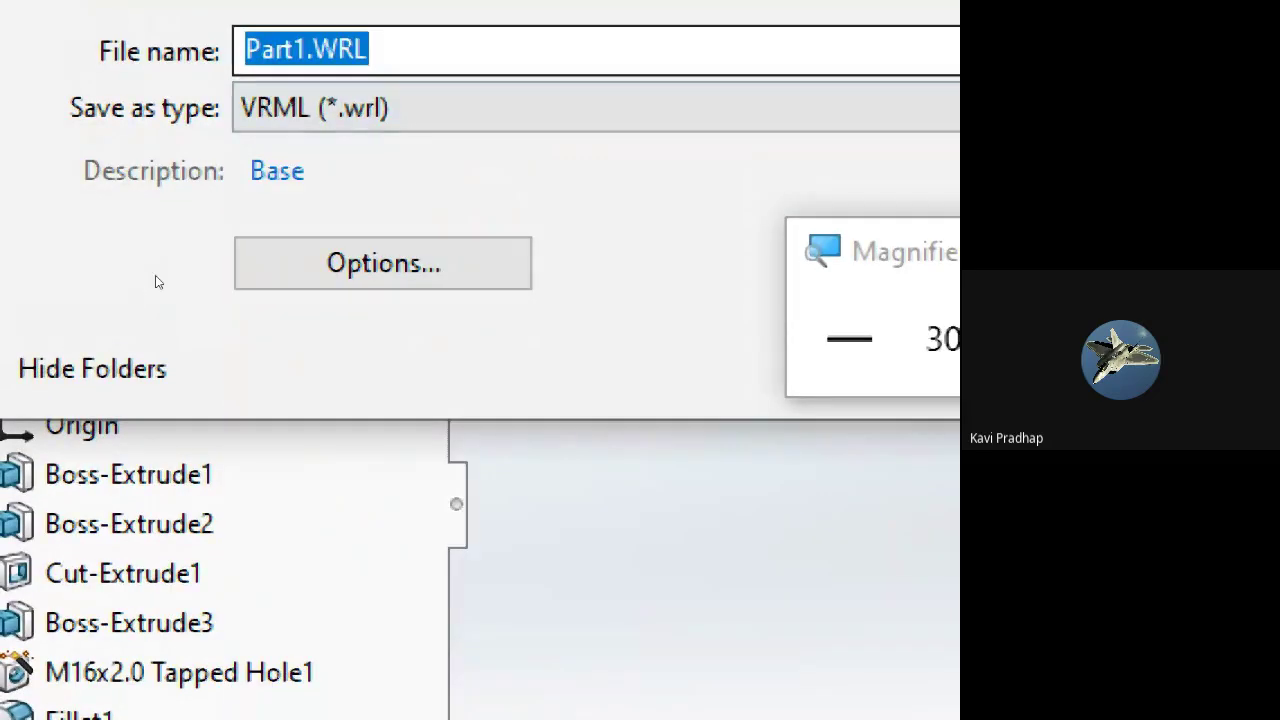
- Set the file type to STL, restore the screen magnification to 100%, and save as Part1.STL in the machine vise folder
{"action": "key", "text": "alt+Down"}
{"action": "left_click", "coordinate": [293, 558]}
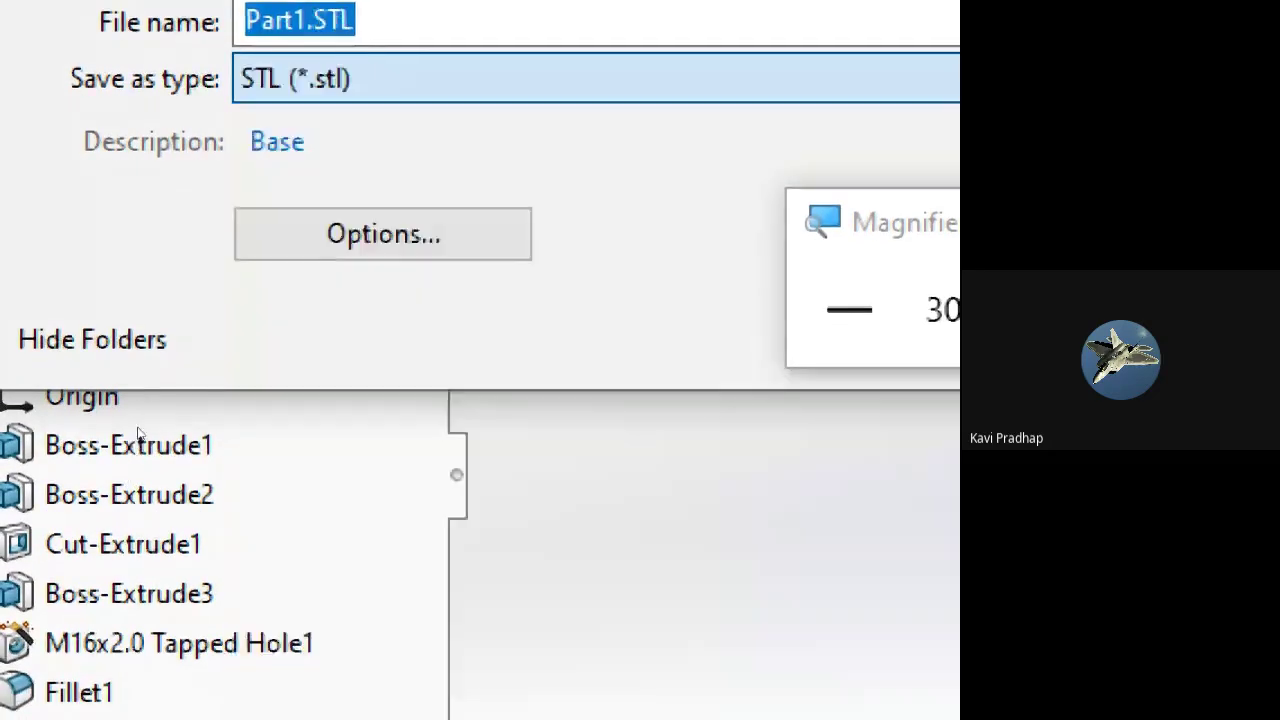
{"action": "left_click", "coordinate": [541, 650]}
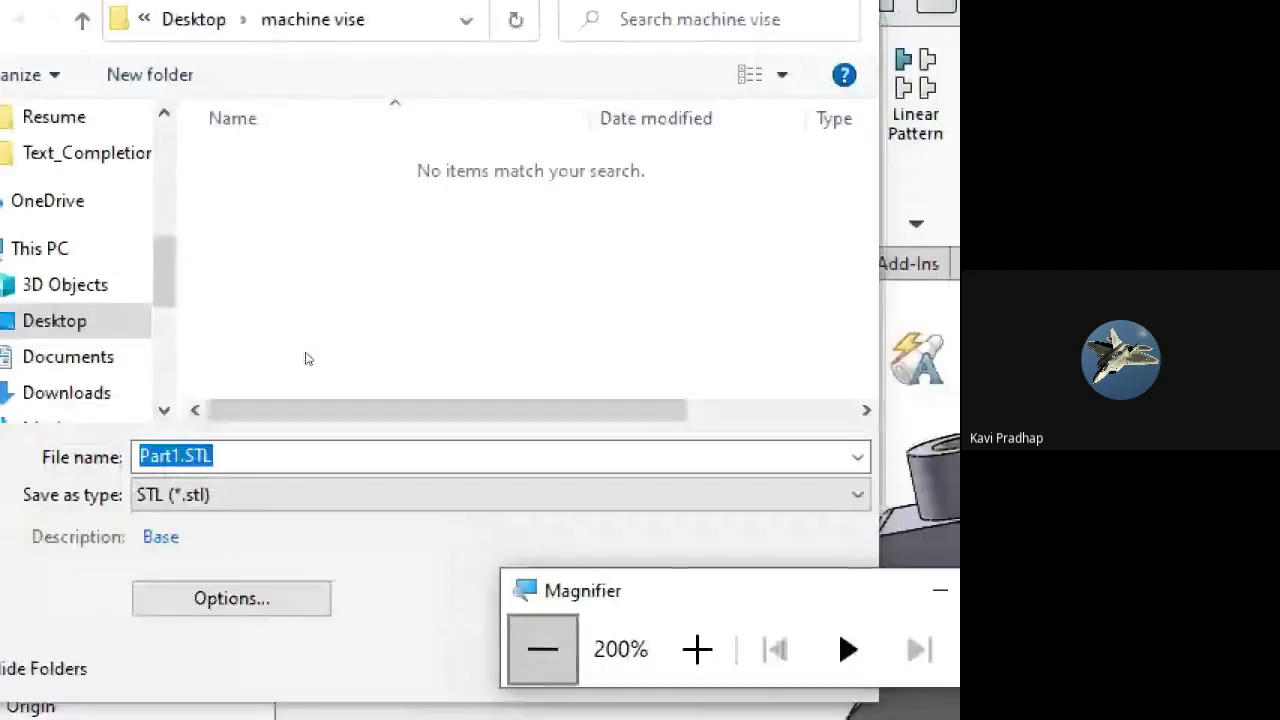
{"action": "left_click", "coordinate": [541, 650]}
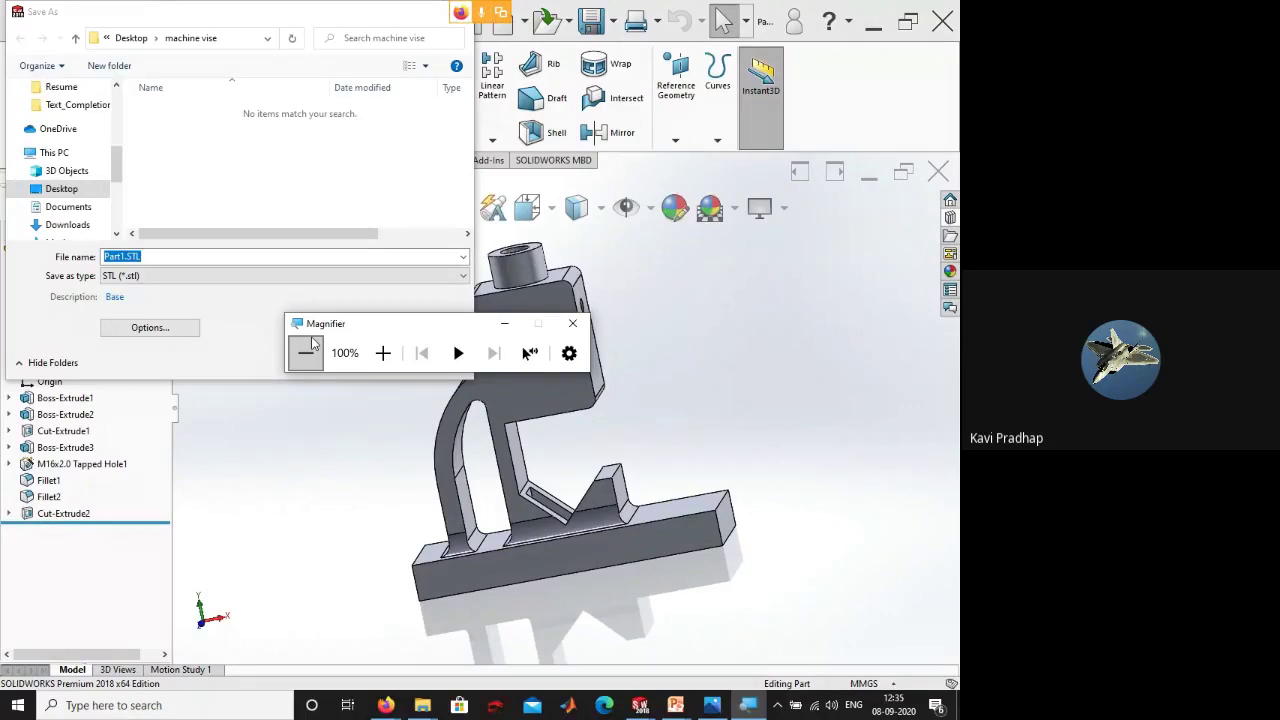
{"action": "left_click", "coordinate": [490, 325]}
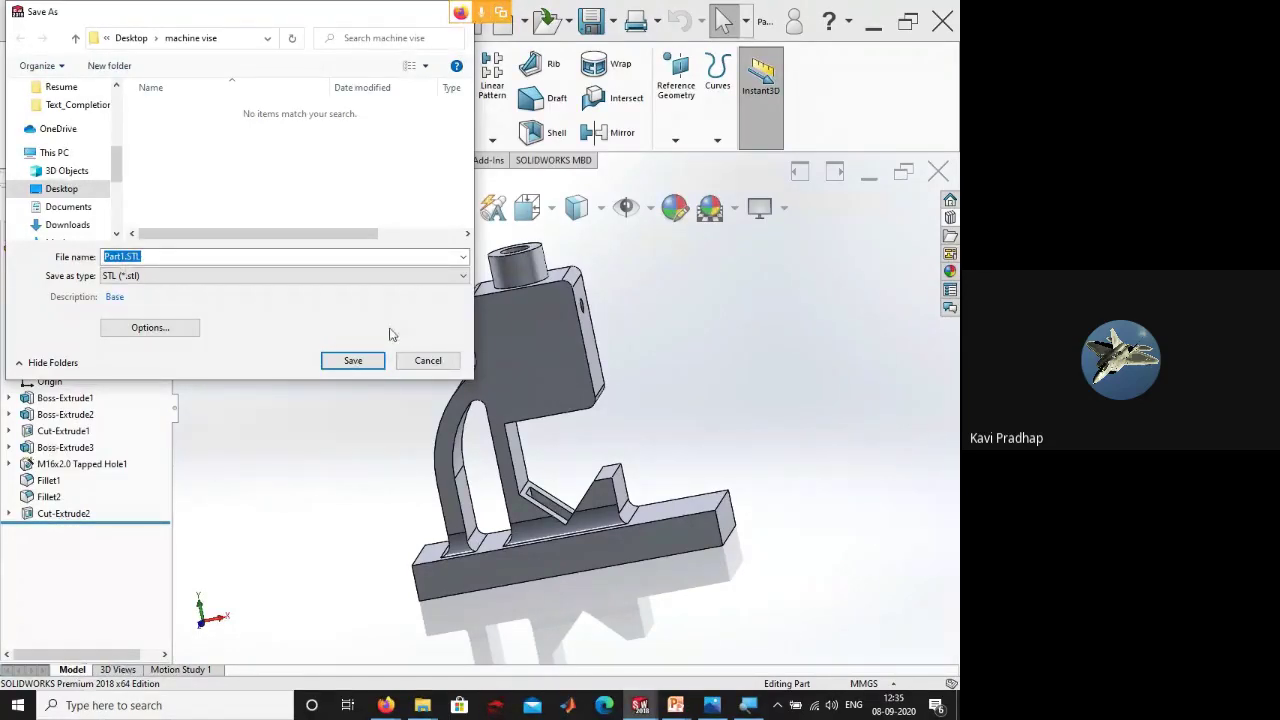
{"action": "left_click", "coordinate": [353, 361]}
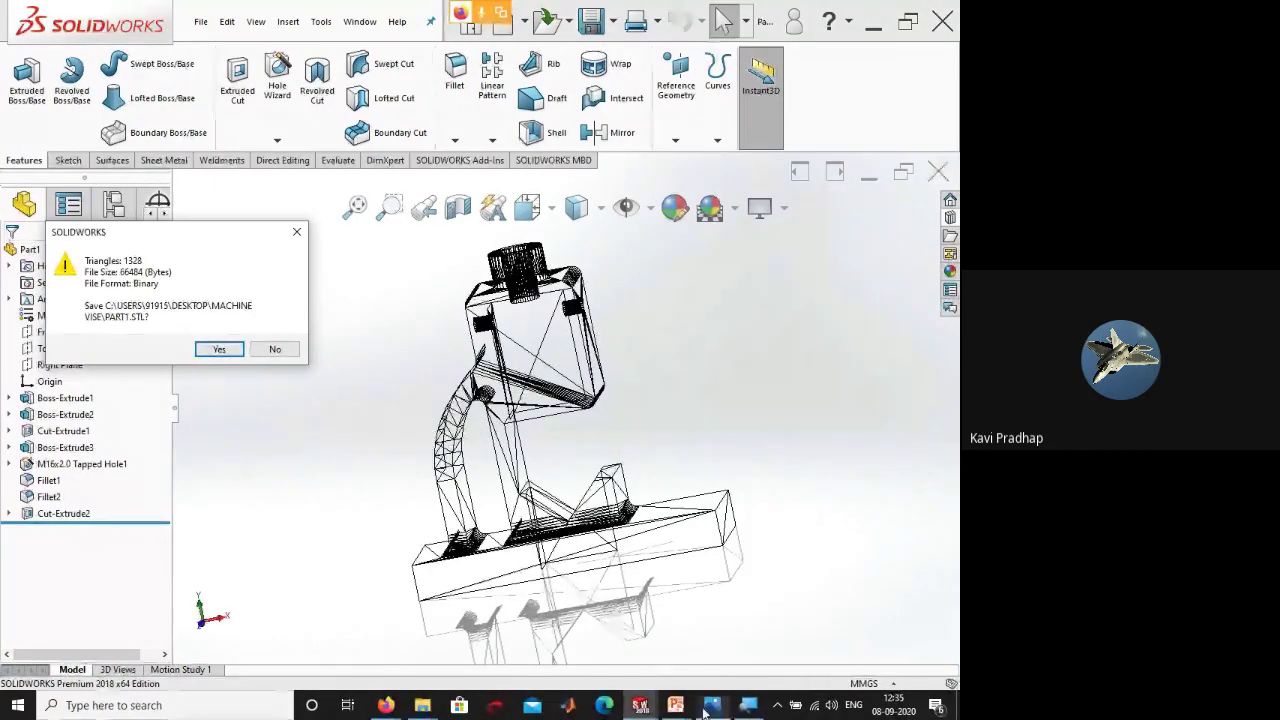
- Magnify the screen up to 400% to examine the part's triangulated STL mesh, and return the magnification to 100%
{"action": "key", "text": "super+plus"}
{"action": "left_click", "coordinate": [383, 353]}
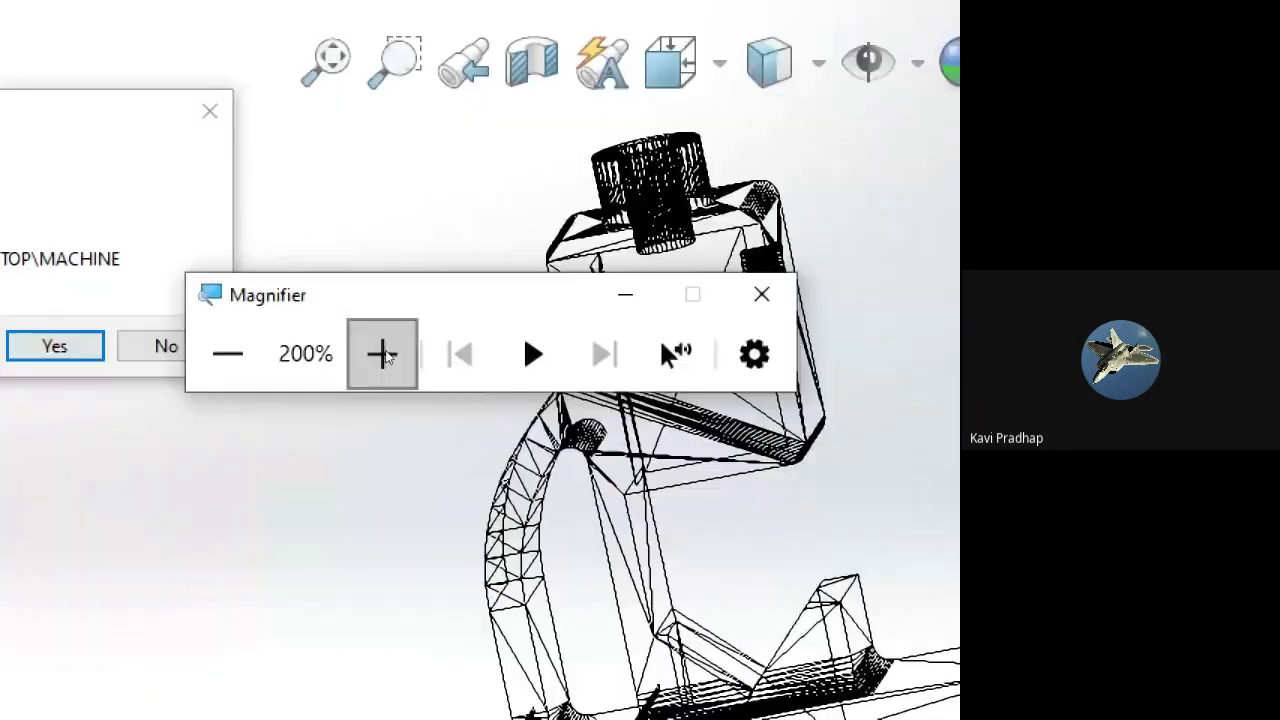
{"action": "left_click", "coordinate": [661, 276]}
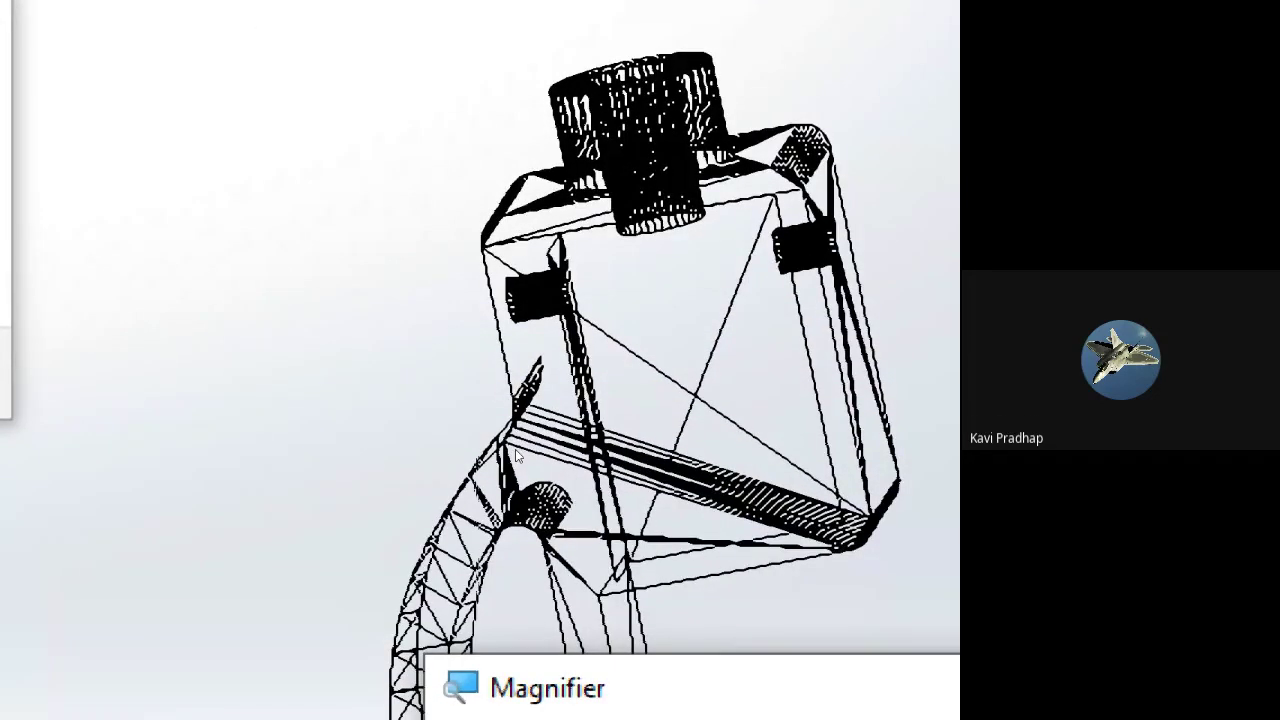
{"action": "left_click_drag", "start_coordinate": [740, 645], "coordinate": [630, 415]}
{"action": "key", "text": "super+plus"}
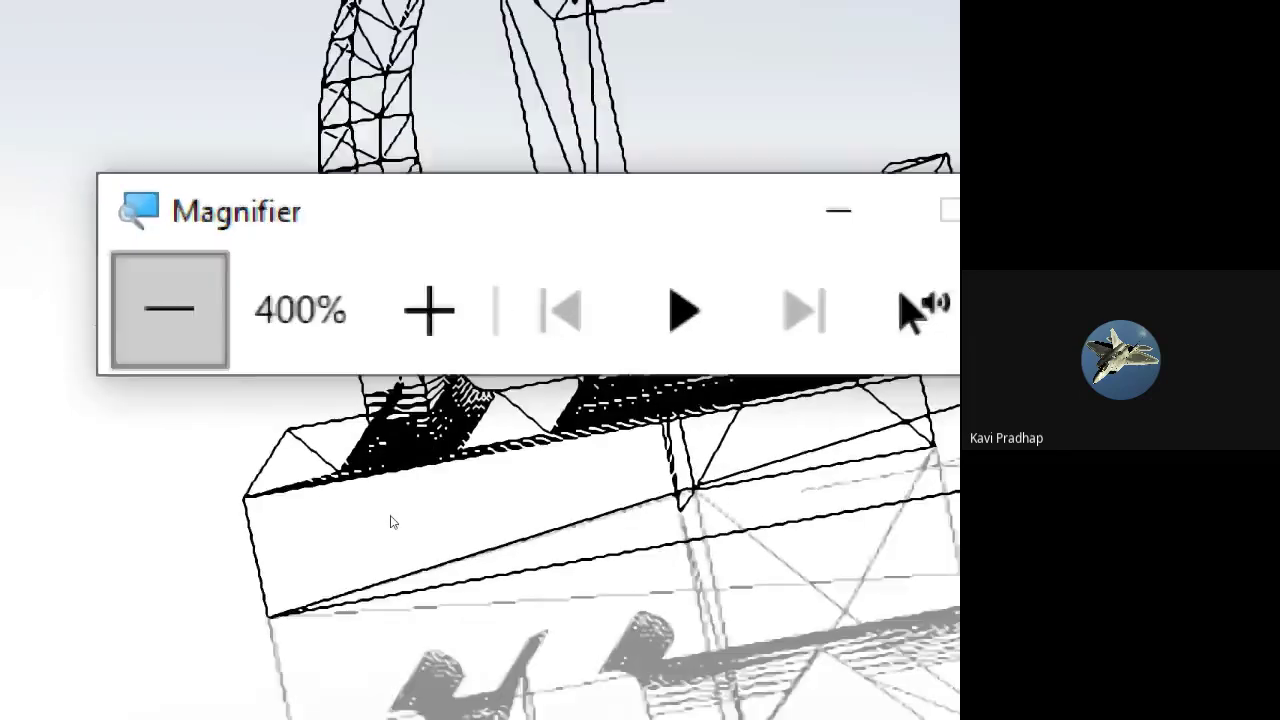
{"action": "key", "text": "super+minus"}
{"action": "key", "text": "super+minus"}
{"action": "key", "text": "super+minus"}
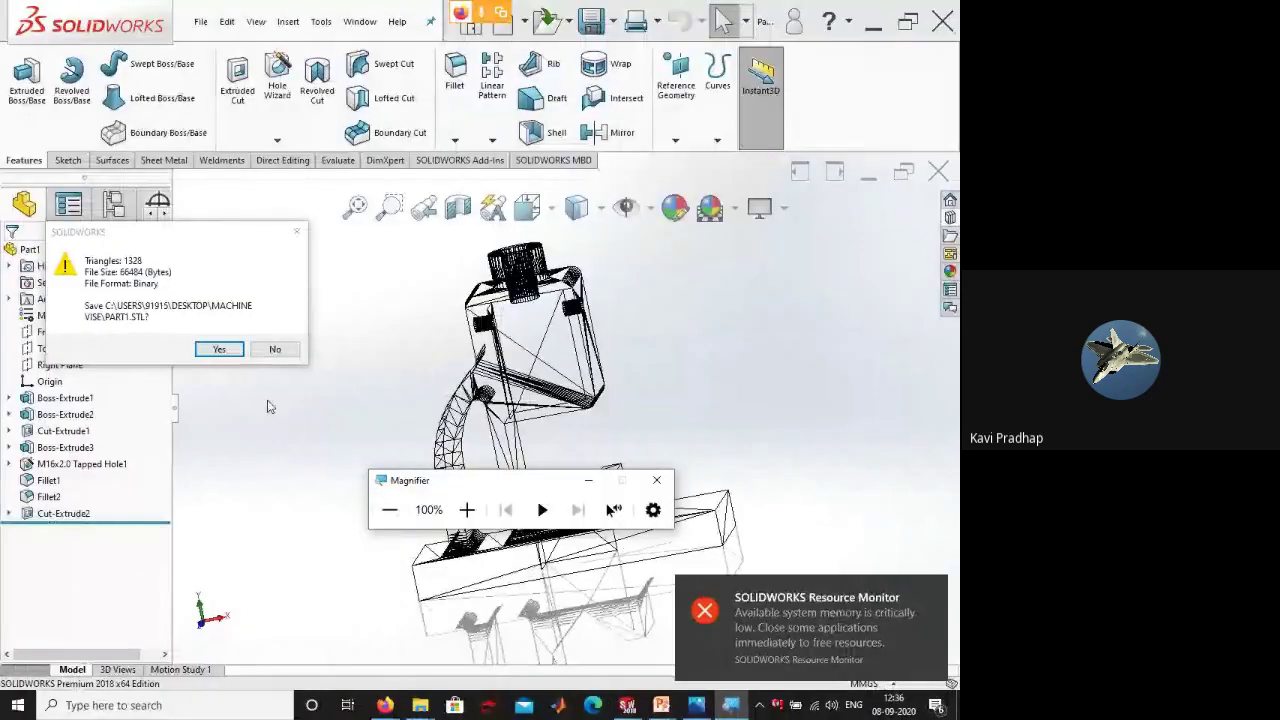
- Confirm saving the STL file and minimize the Magnifier window
{"action": "left_click", "coordinate": [219, 349]}
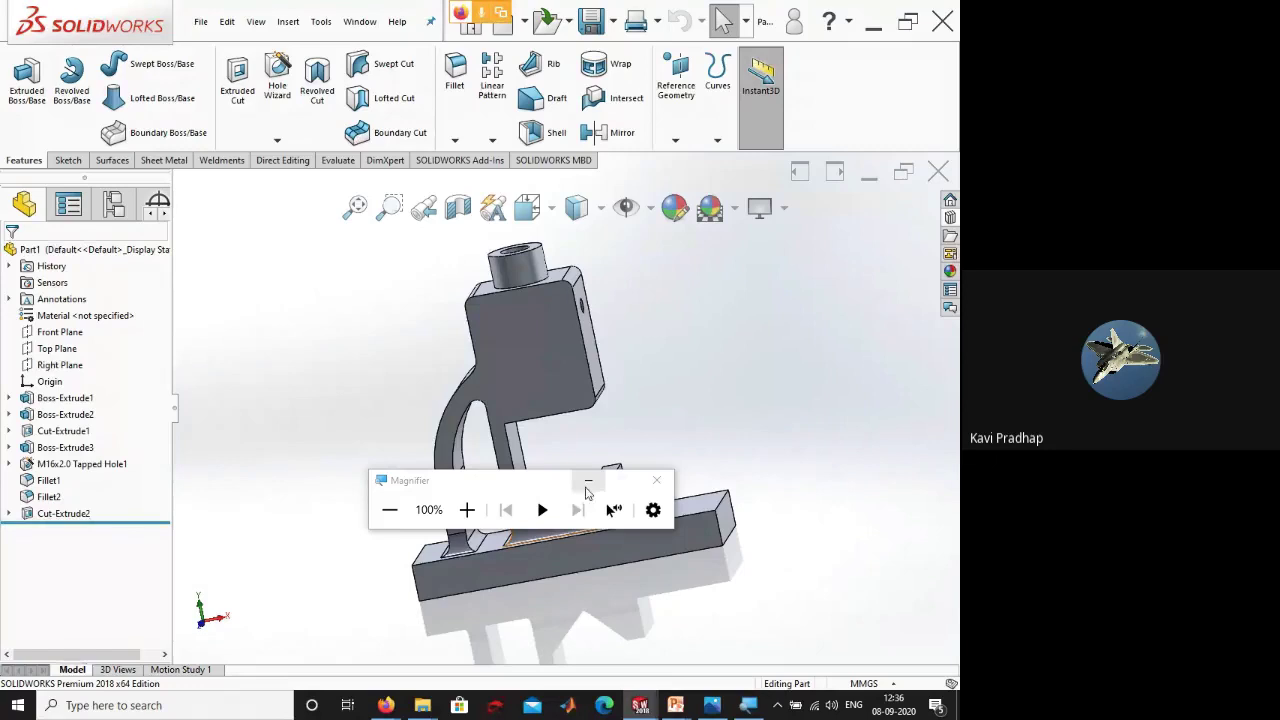
{"action": "left_click", "coordinate": [588, 482]}
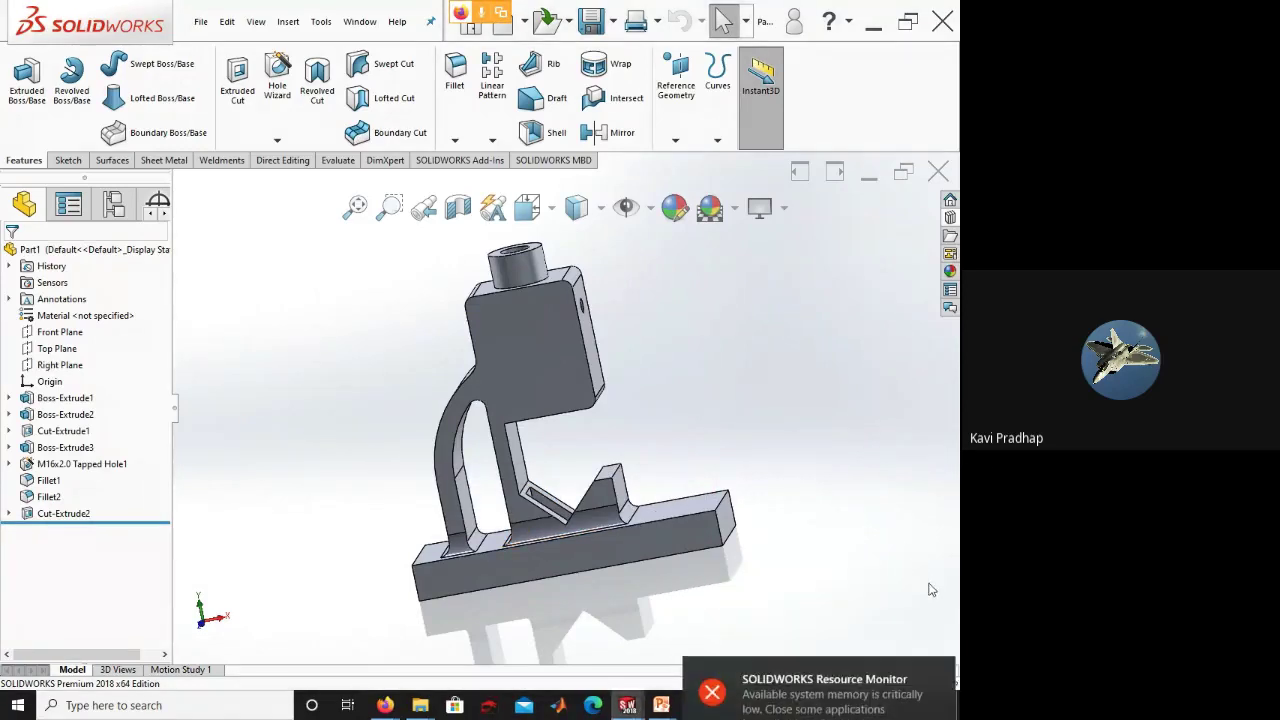
{"action": "left_click", "coordinate": [933, 605]}
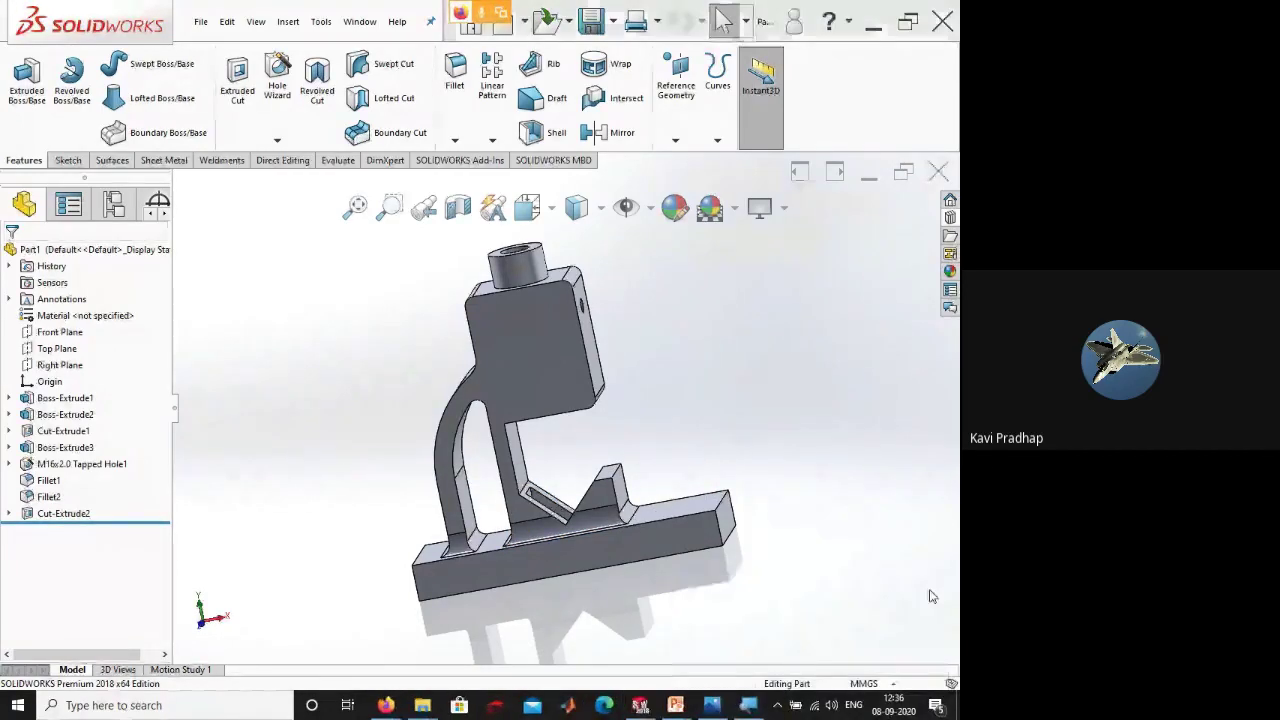
- Switch to the File Explorer window showing the fea folder
{"action": "mouse_move", "coordinate": [422, 705]}
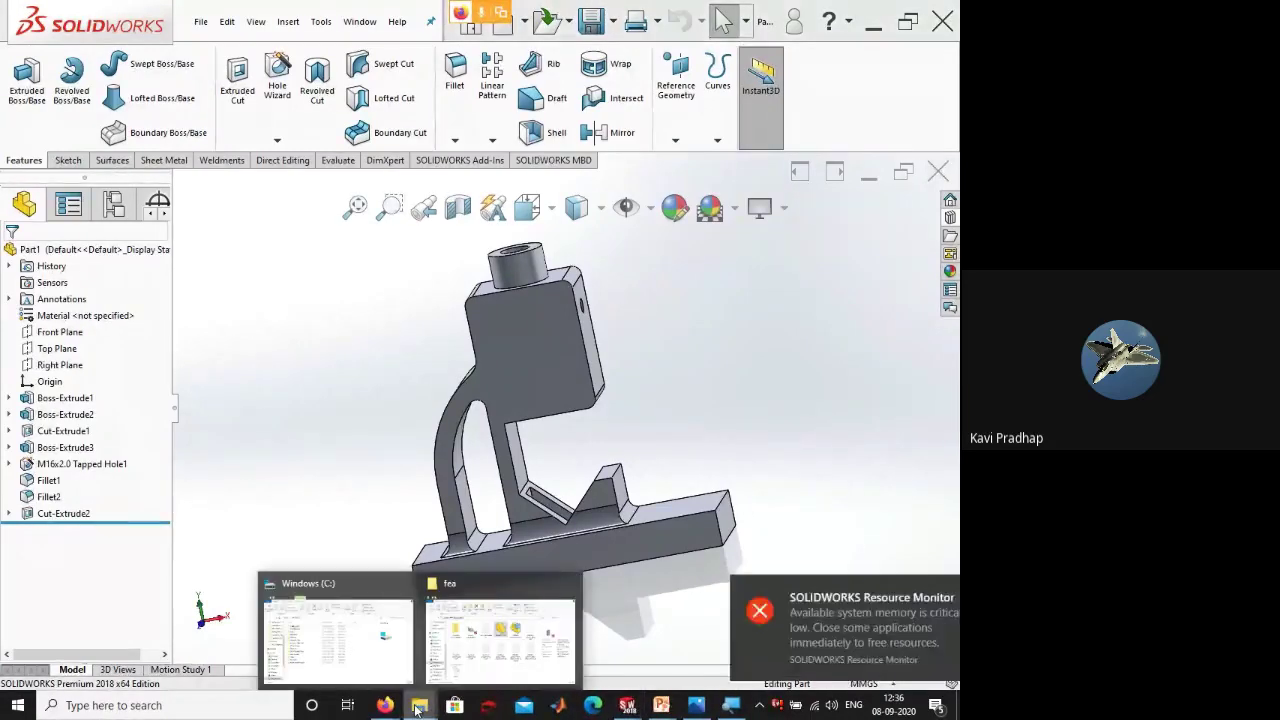
{"action": "left_click", "coordinate": [445, 645]}
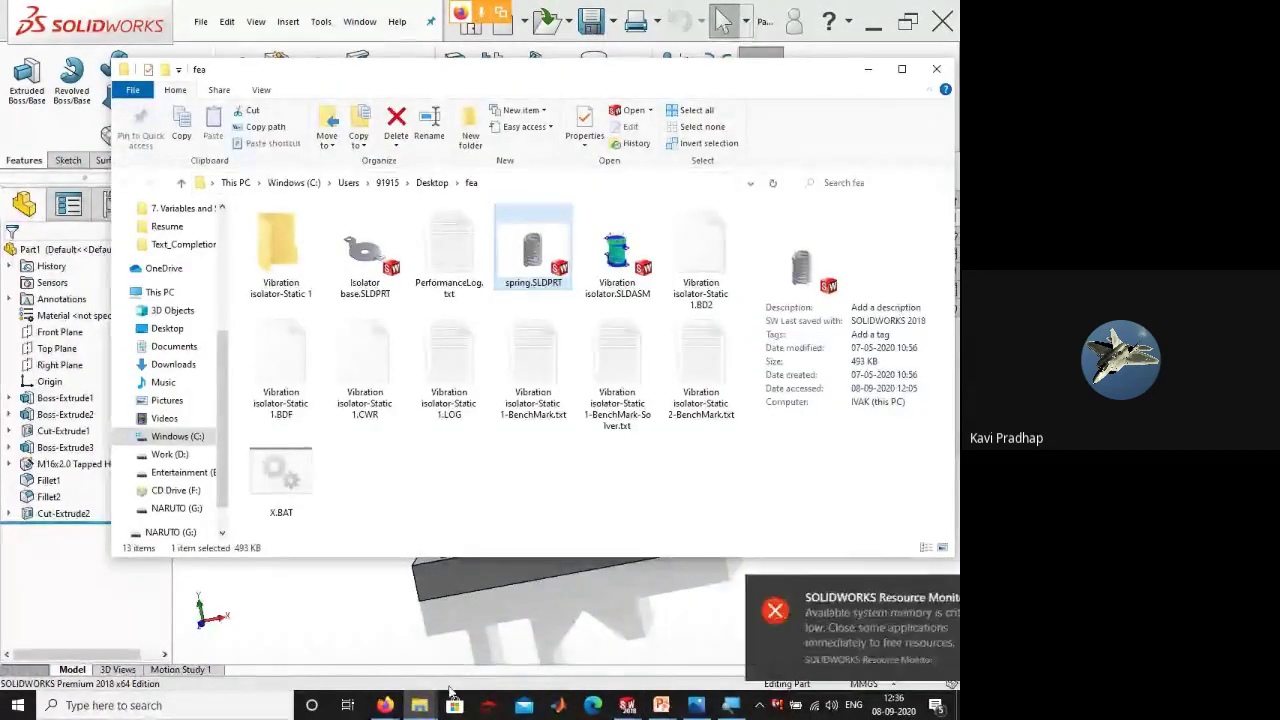
{"action": "left_click", "coordinate": [425, 709]}
{"action": "left_click", "coordinate": [470, 650]}
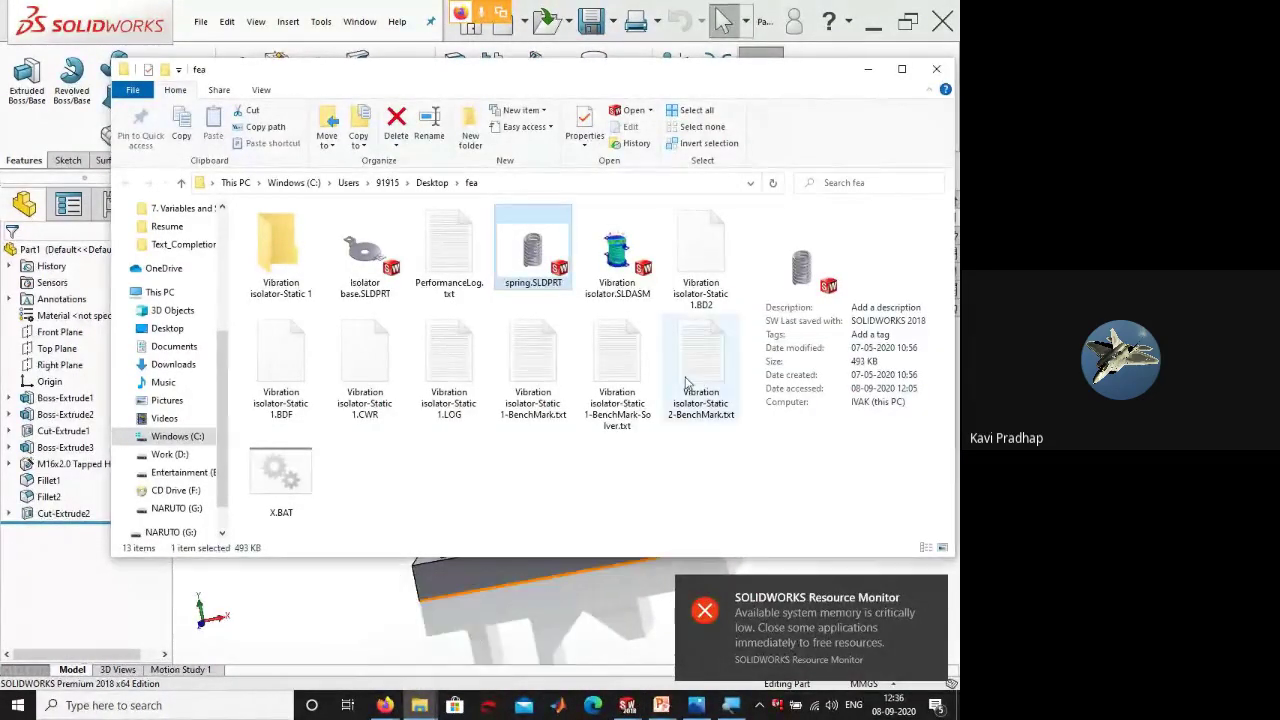
{"action": "left_click", "coordinate": [868, 69]}
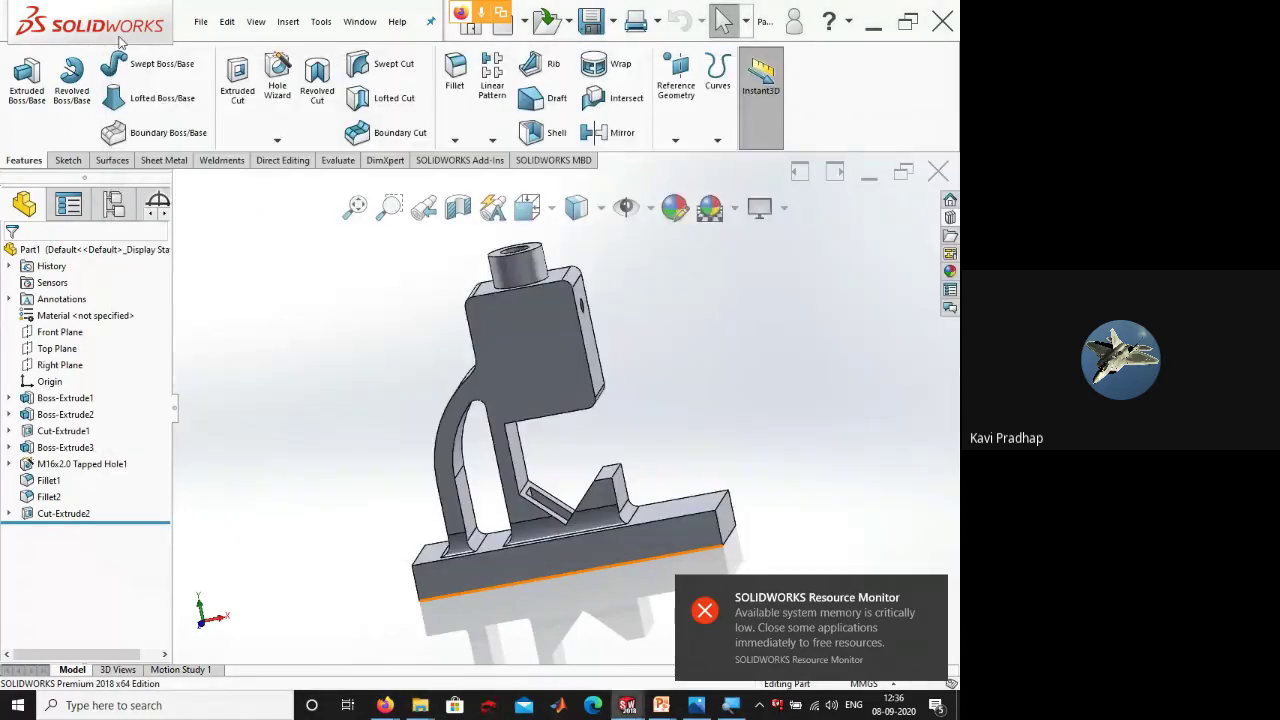
{"action": "left_click", "coordinate": [201, 21]}
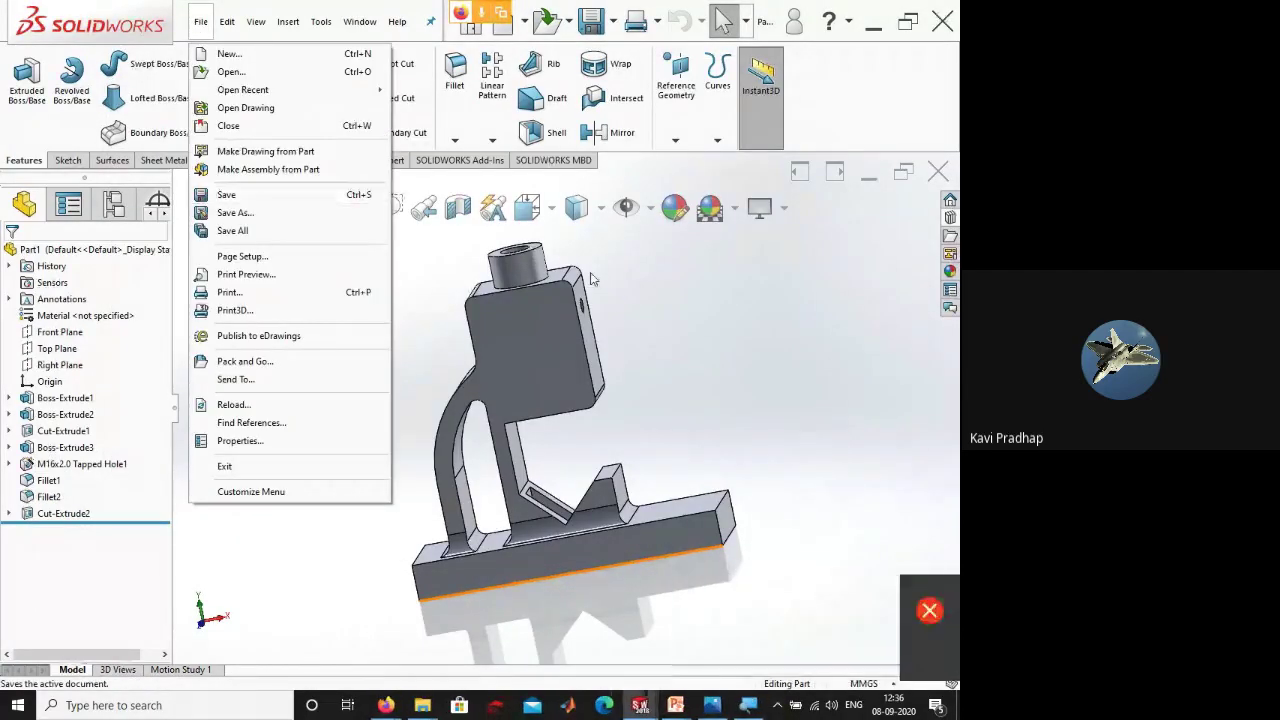
{"action": "left_click", "coordinate": [660, 388]}
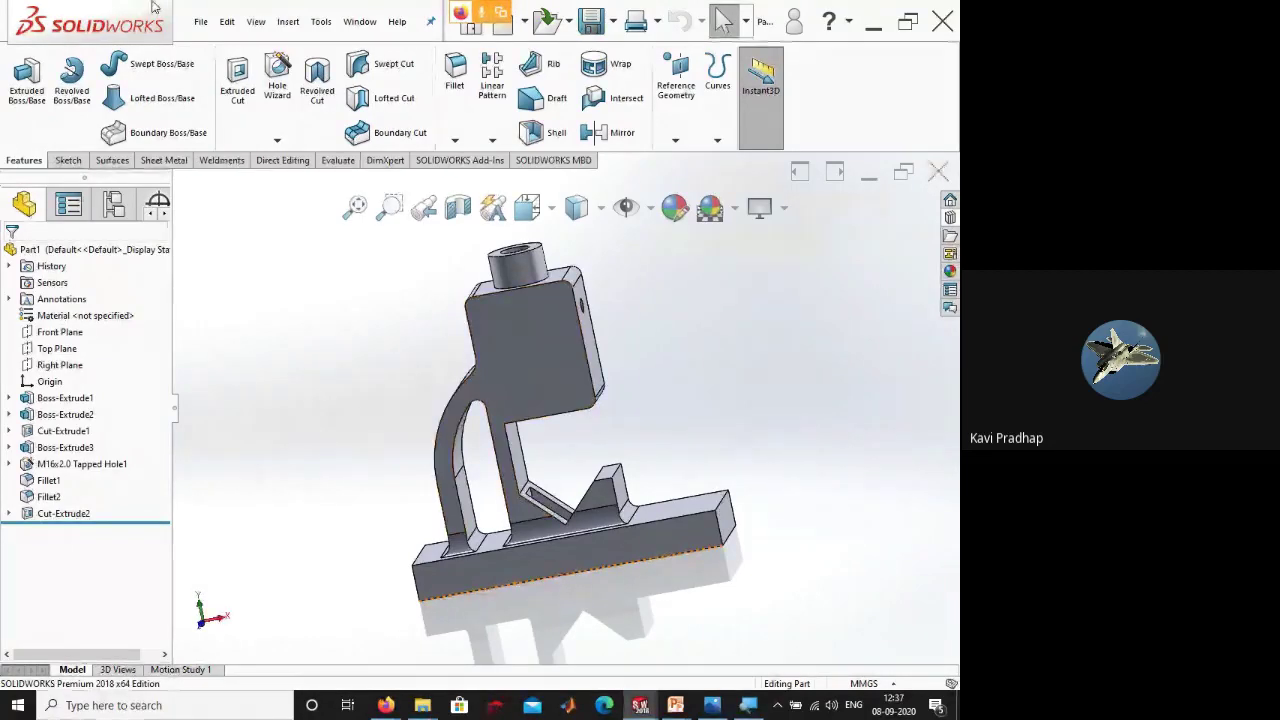
{"action": "left_click", "coordinate": [201, 21]}
{"action": "left_click", "coordinate": [246, 211]}
{"action": "left_click", "coordinate": [337, 194]}
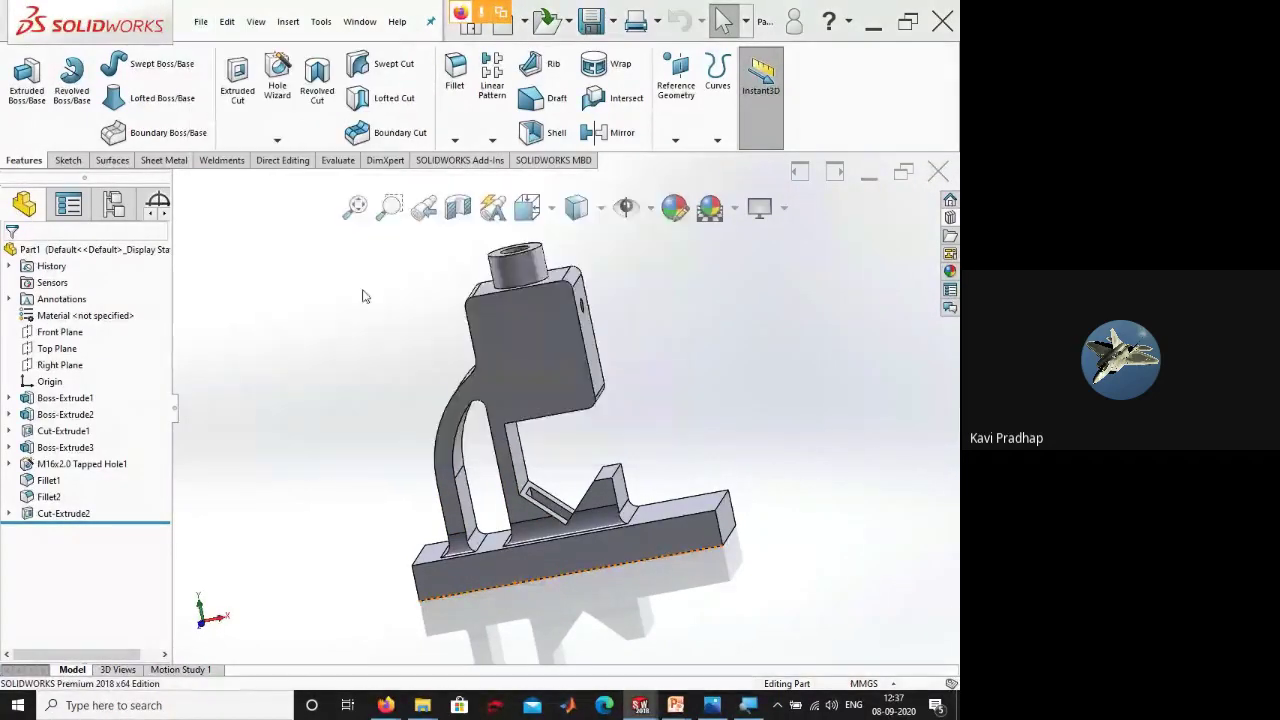
{"action": "left_click", "coordinate": [250, 38]}
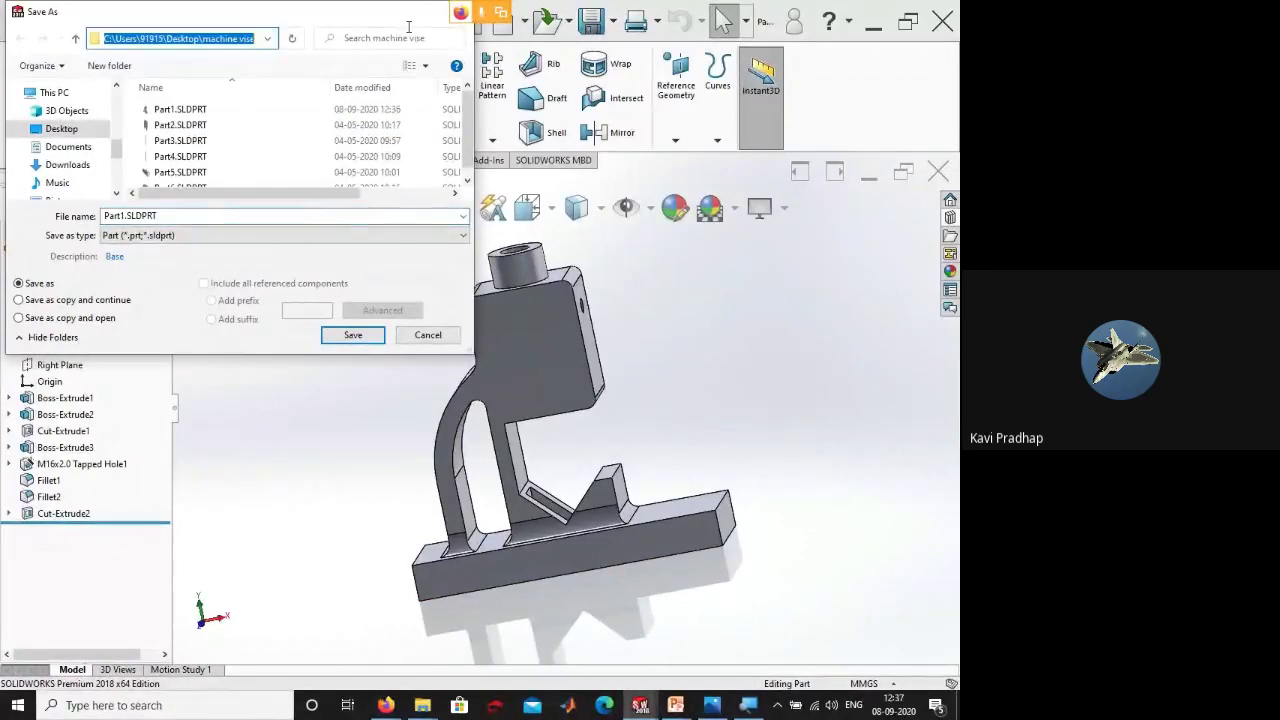
{"action": "left_click_drag", "start_coordinate": [421, 21], "coordinate": [369, 51]}
{"action": "left_click", "coordinate": [410, 45]}
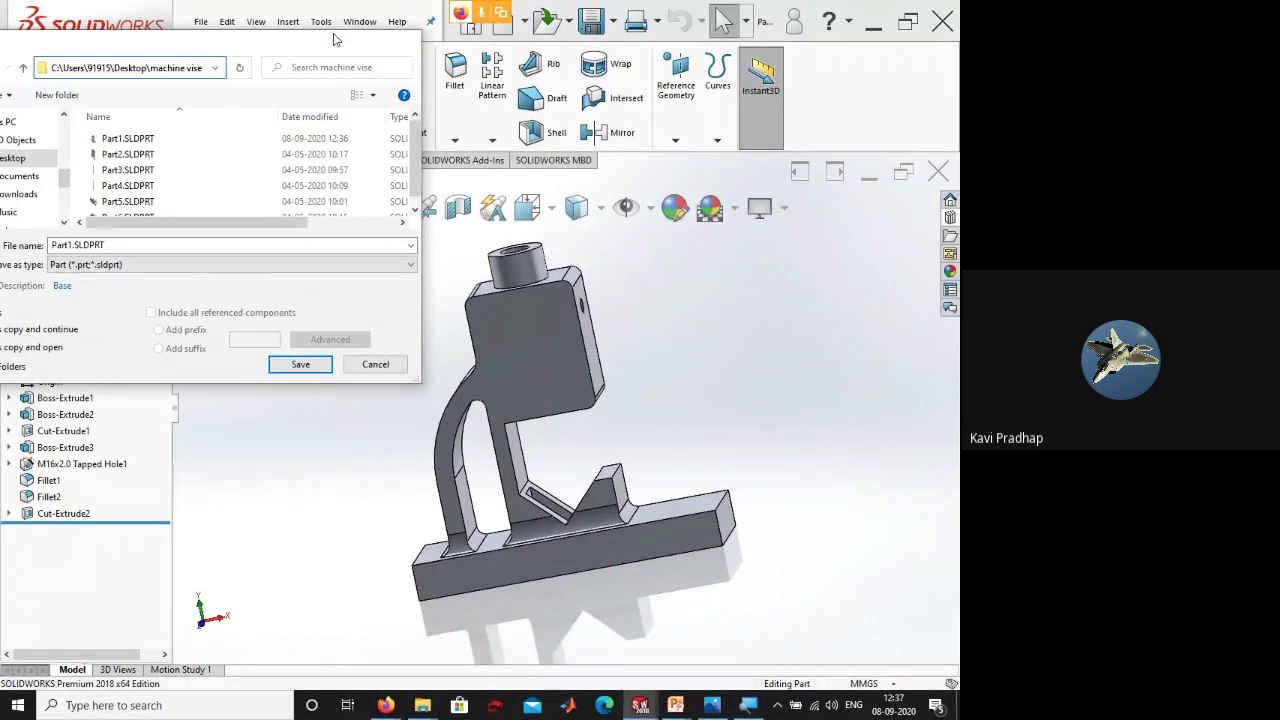
- Switch to File Explorer, go to the machine vise folder on the Desktop and enlarge its file icons
{"action": "mouse_move", "coordinate": [423, 705]}
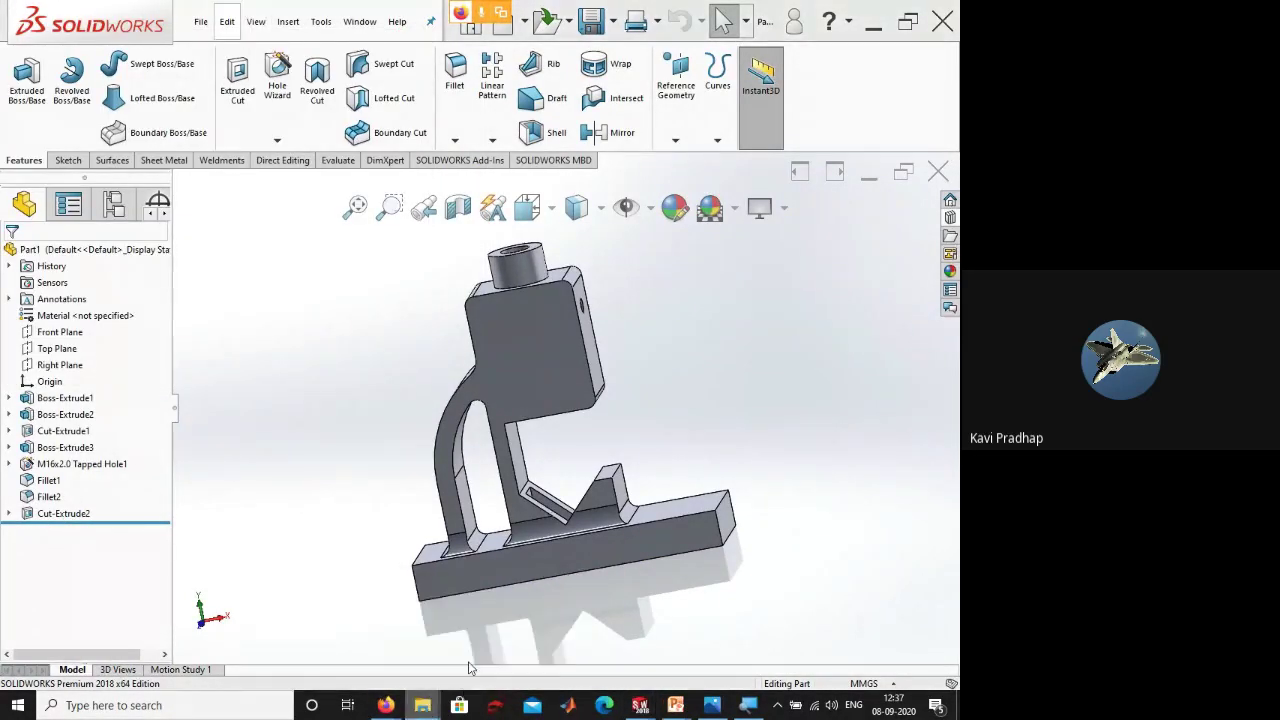
{"action": "left_click", "coordinate": [468, 661]}
{"action": "left_click", "coordinate": [432, 185]}
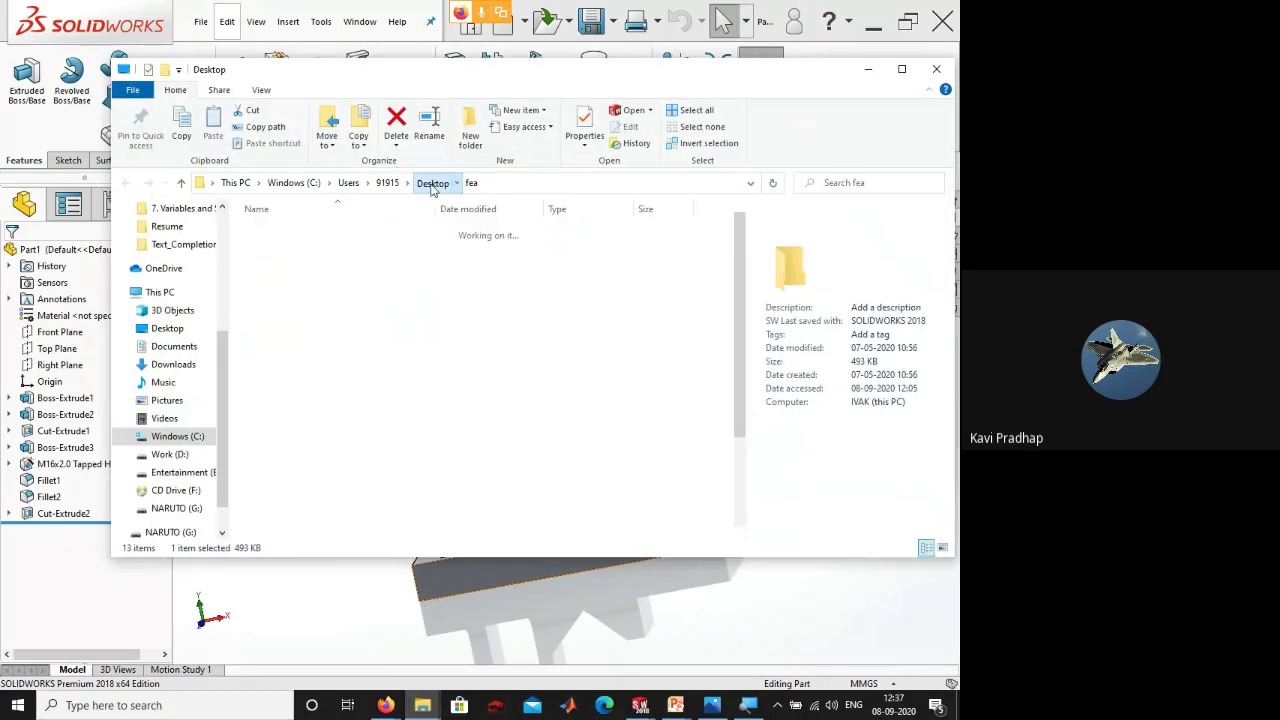
{"action": "left_click", "coordinate": [400, 341]}
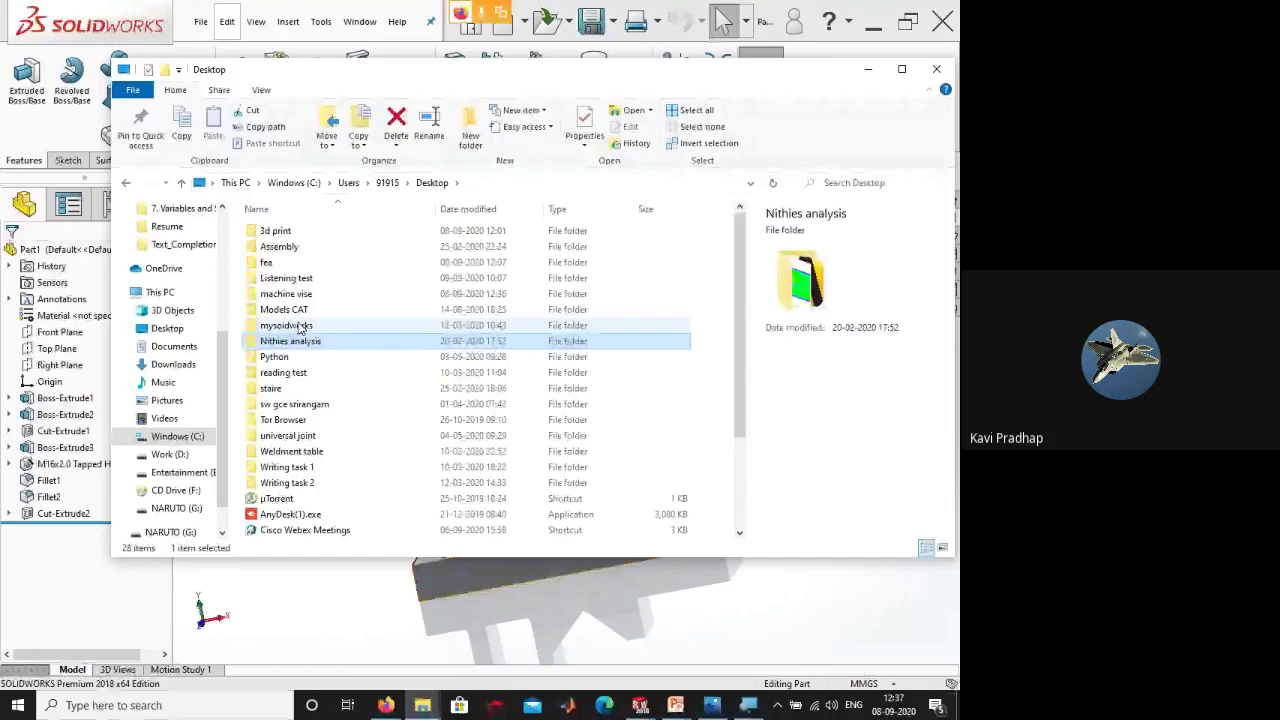
{"action": "double_click", "coordinate": [287, 294]}
{"action": "scroll", "coordinate": [371, 416], "scroll_direction": "up", "scroll_amount": 3, "text": "ctrl"}
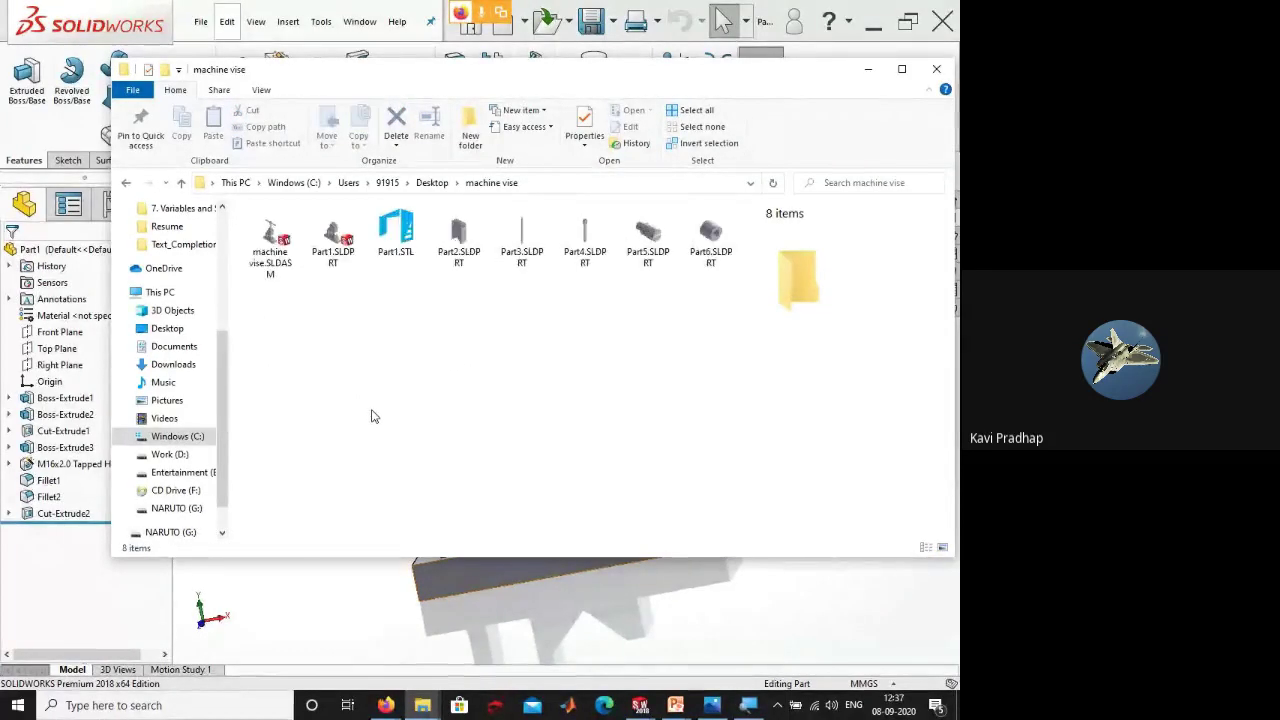
{"action": "scroll", "coordinate": [371, 416], "scroll_direction": "up", "scroll_amount": 1, "text": "ctrl"}
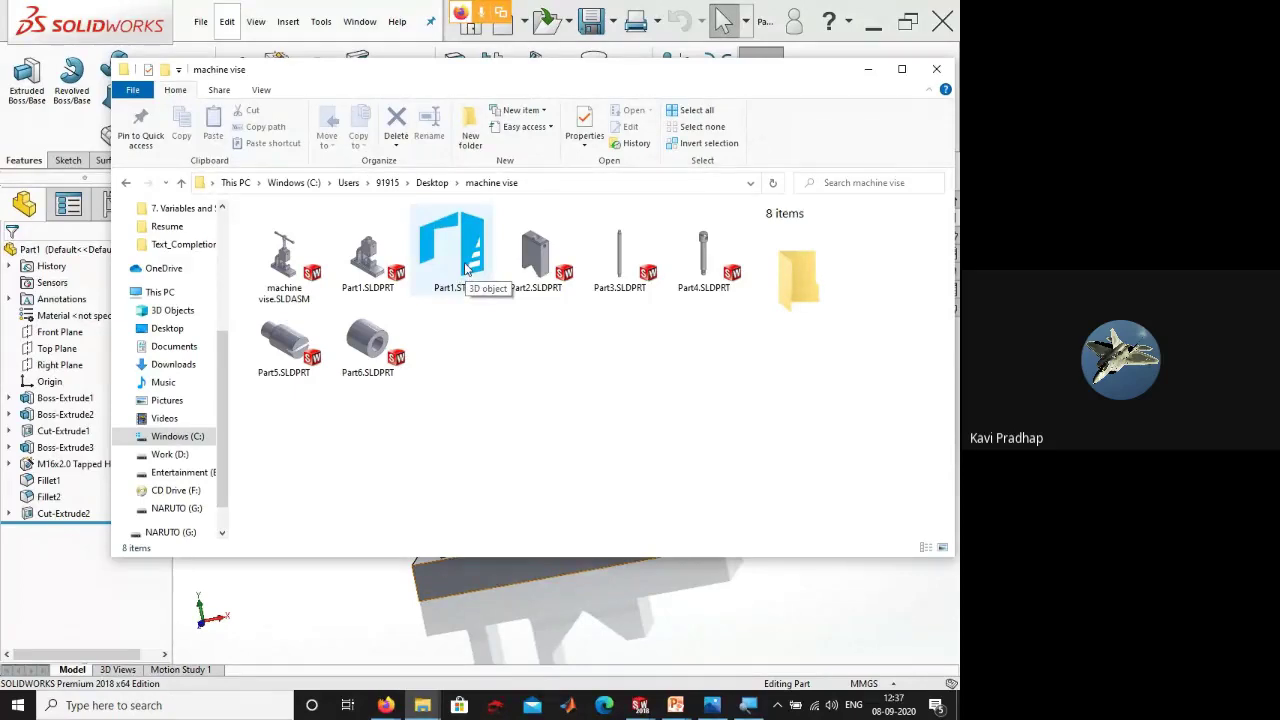
- Open Part1.STL in 3D Builder, inspect the mesh from several sides, and minimize the 3D Builder window
{"action": "left_click", "coordinate": [467, 268]}
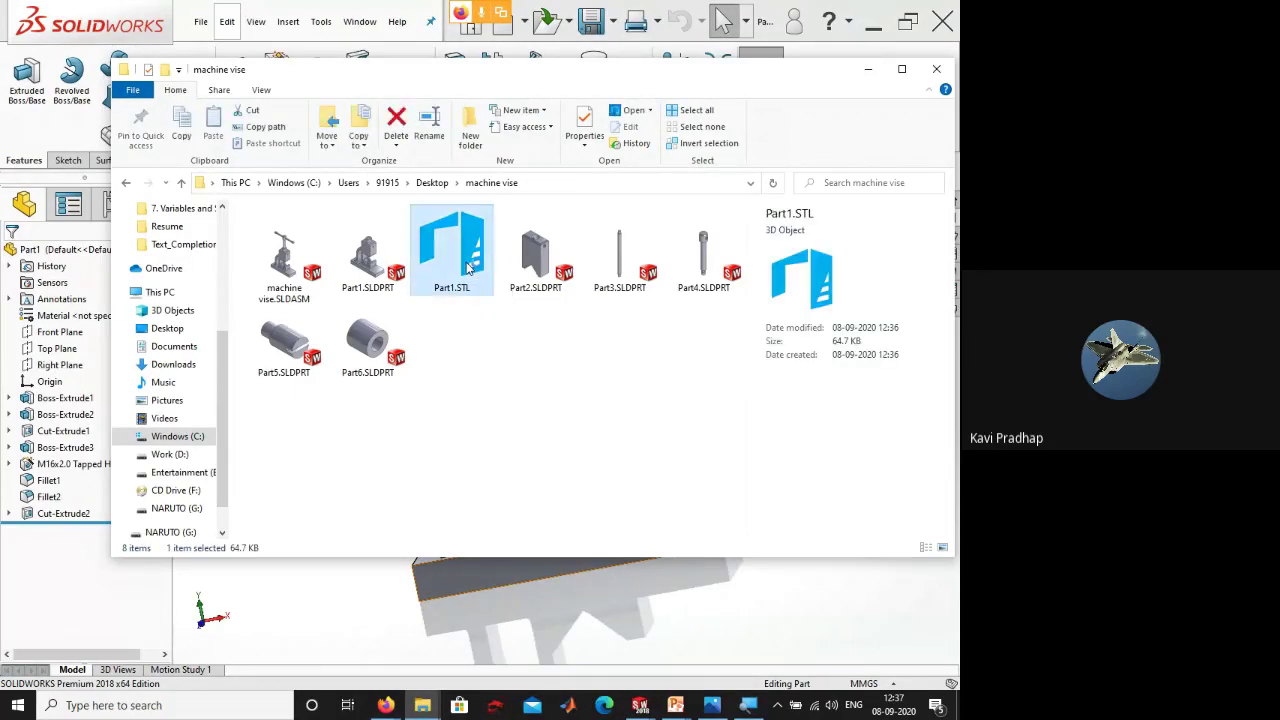
{"action": "double_click", "coordinate": [467, 268]}
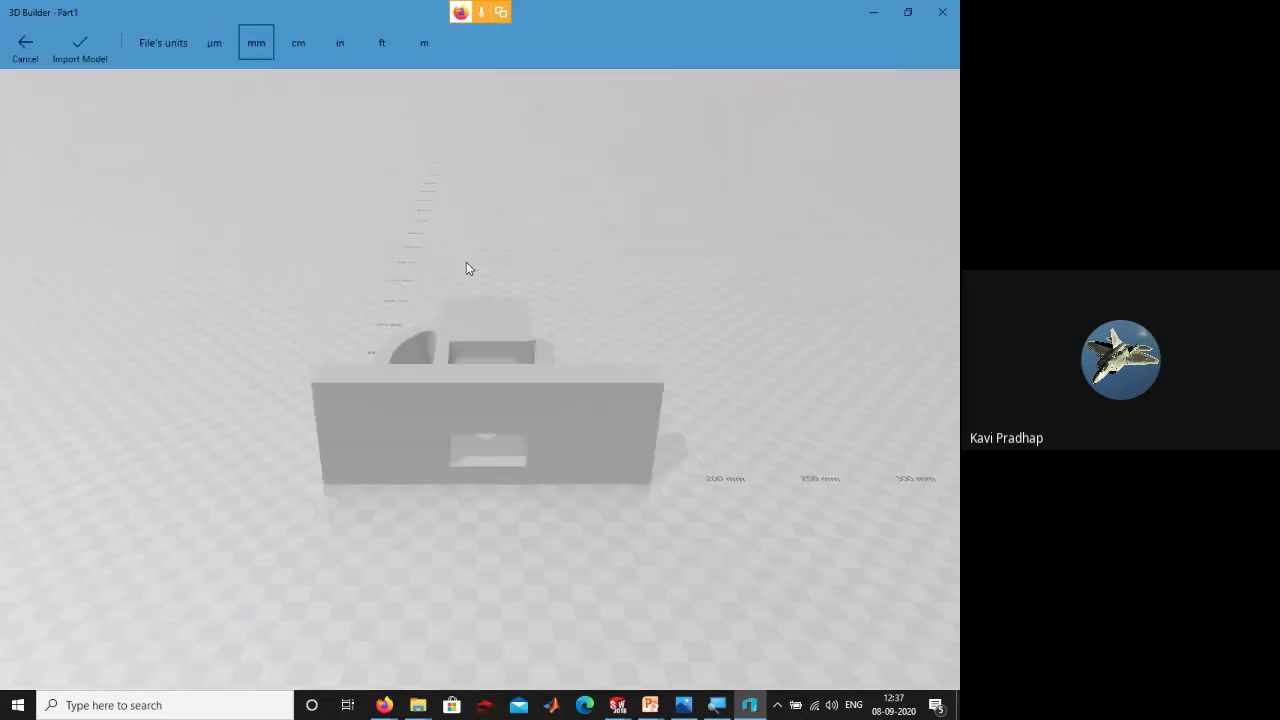
{"action": "left_click_drag", "start_coordinate": [671, 359], "coordinate": [392, 345]}
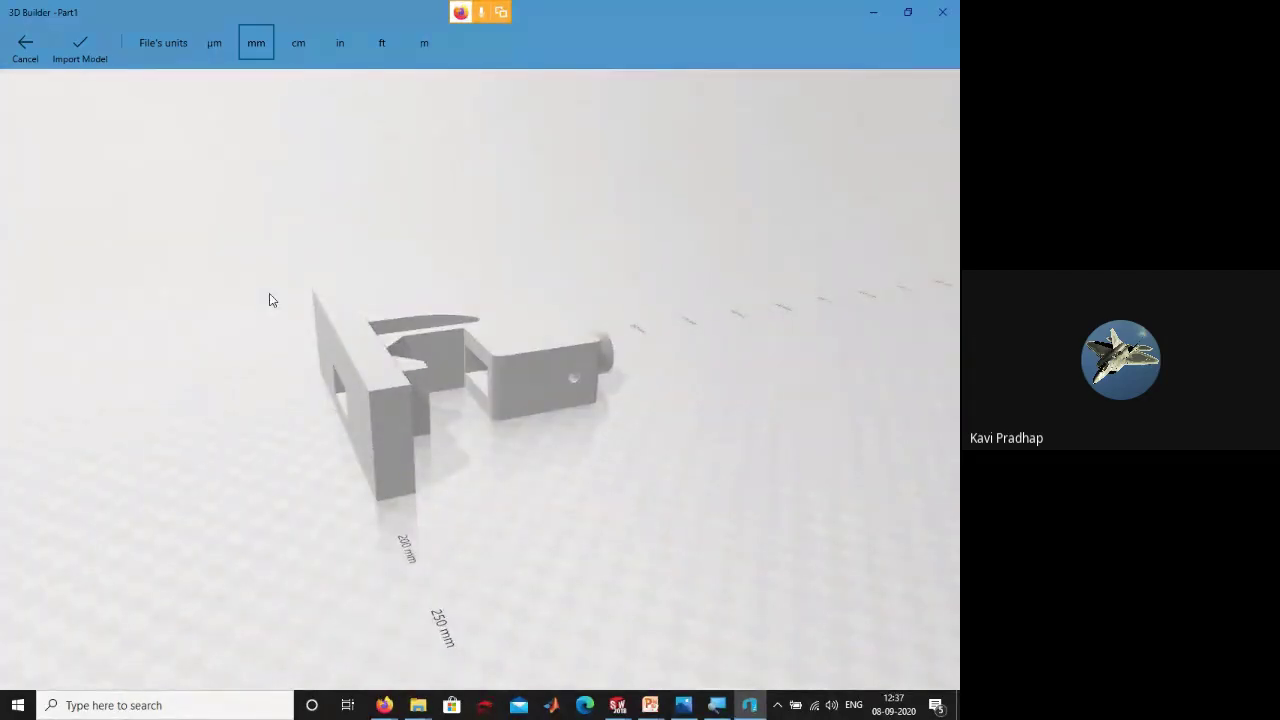
{"action": "left_click_drag", "start_coordinate": [465, 367], "coordinate": [848, 486]}
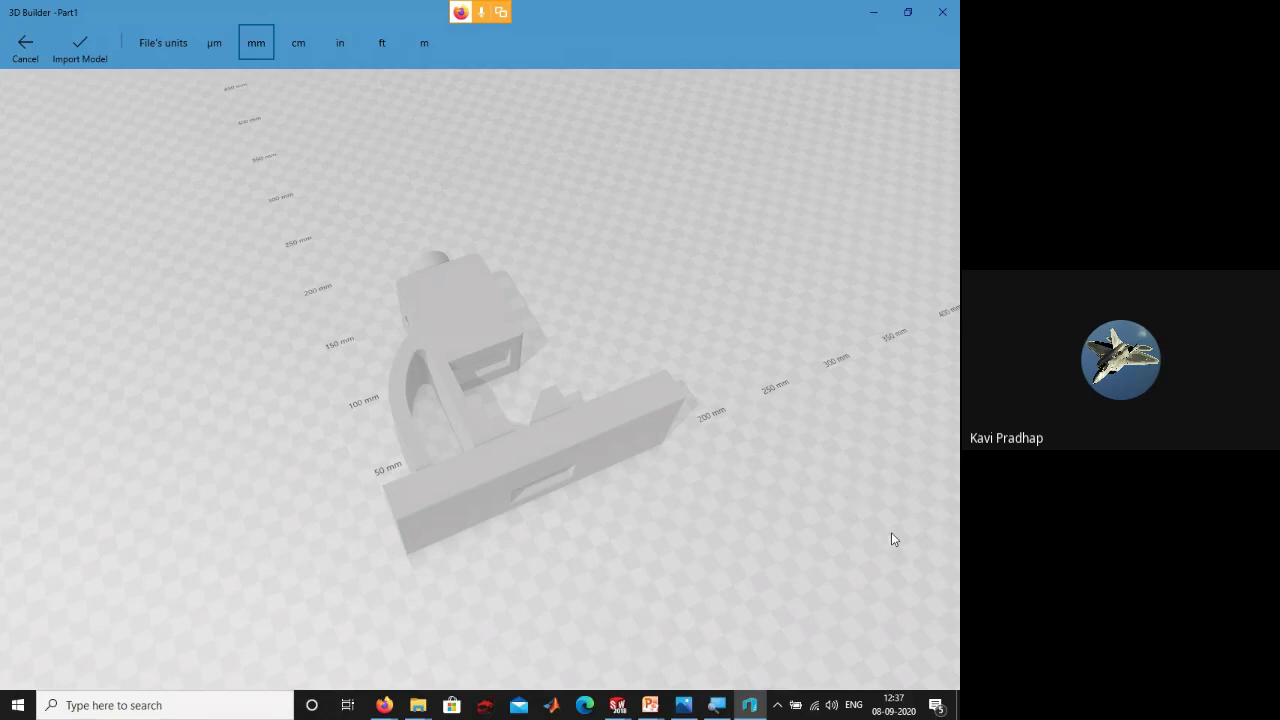
{"action": "left_click_drag", "start_coordinate": [557, 385], "coordinate": [609, 346]}
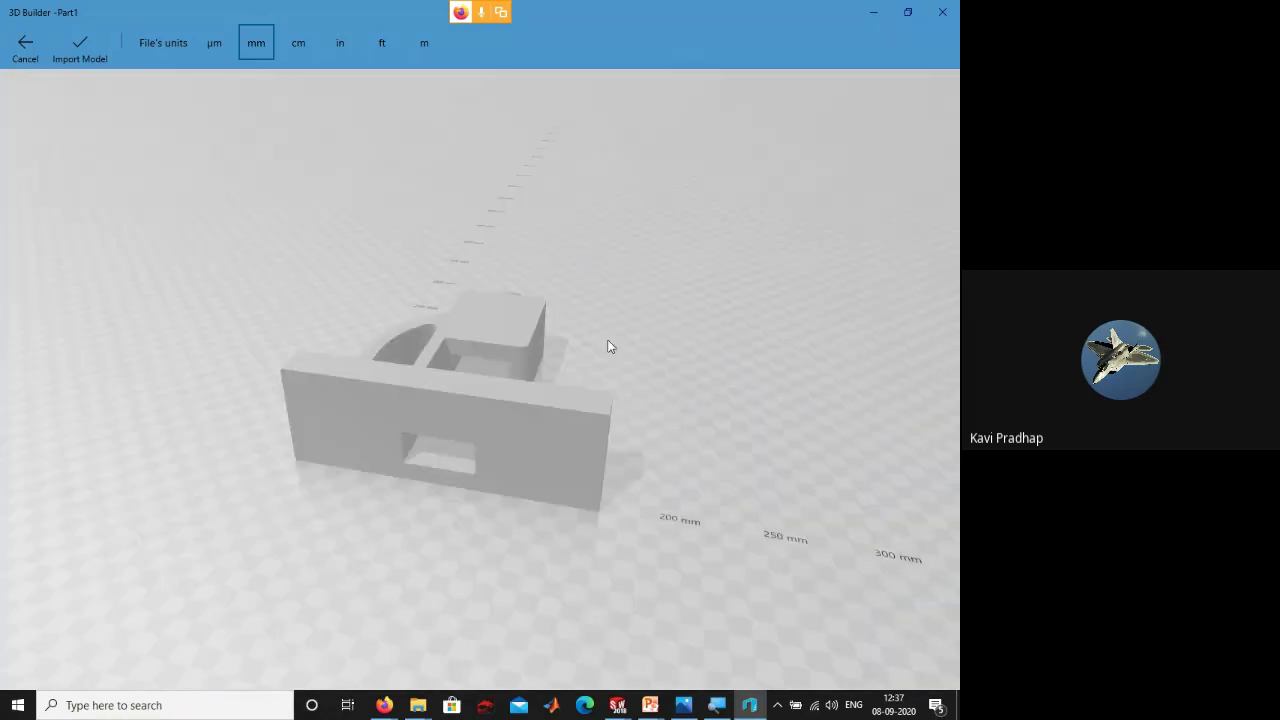
{"action": "left_click", "coordinate": [878, 19]}
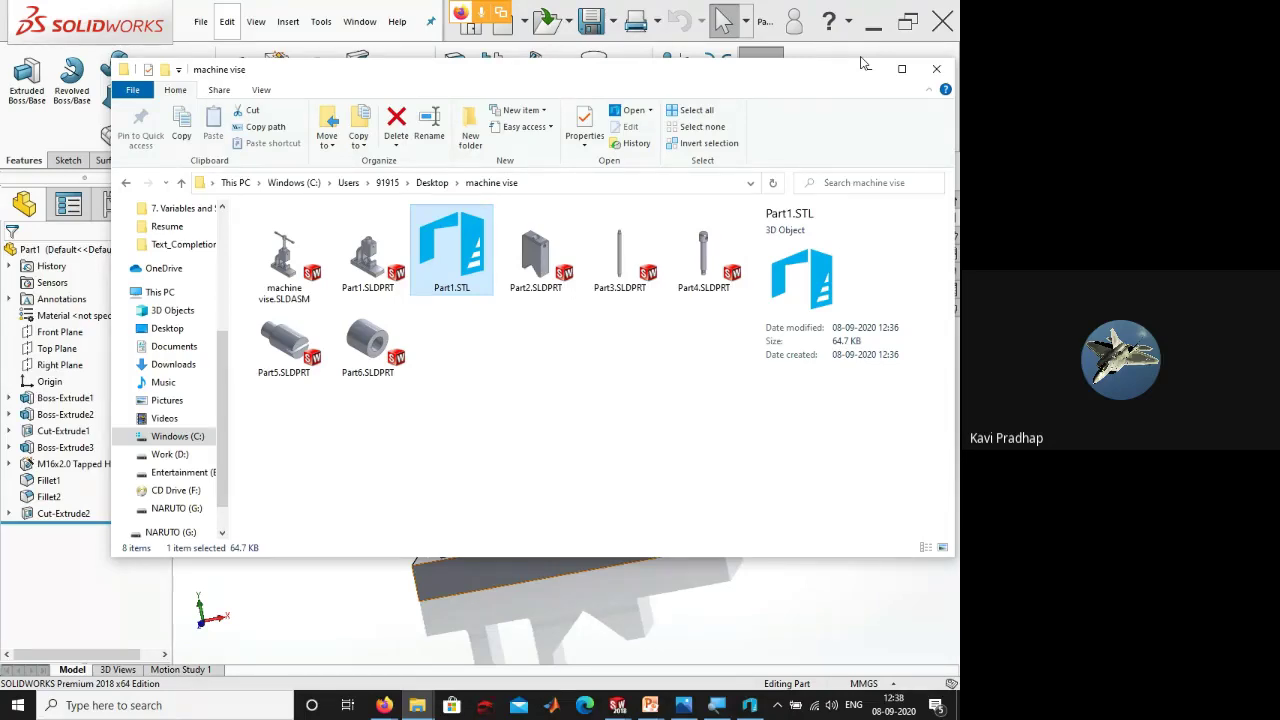
- Return to SOLIDWORKS and close the Part1 document and the machine vise assembly, saving all modified documents
{"action": "left_click", "coordinate": [870, 72]}
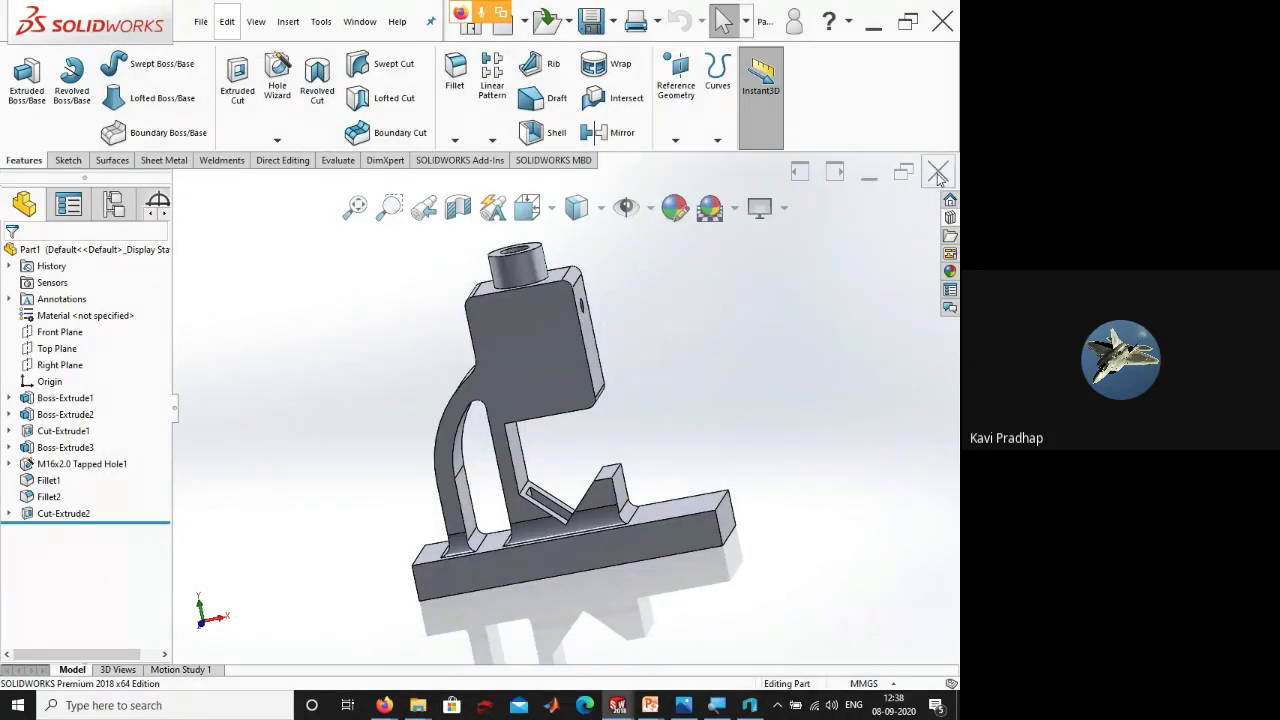
{"action": "left_click", "coordinate": [938, 174]}
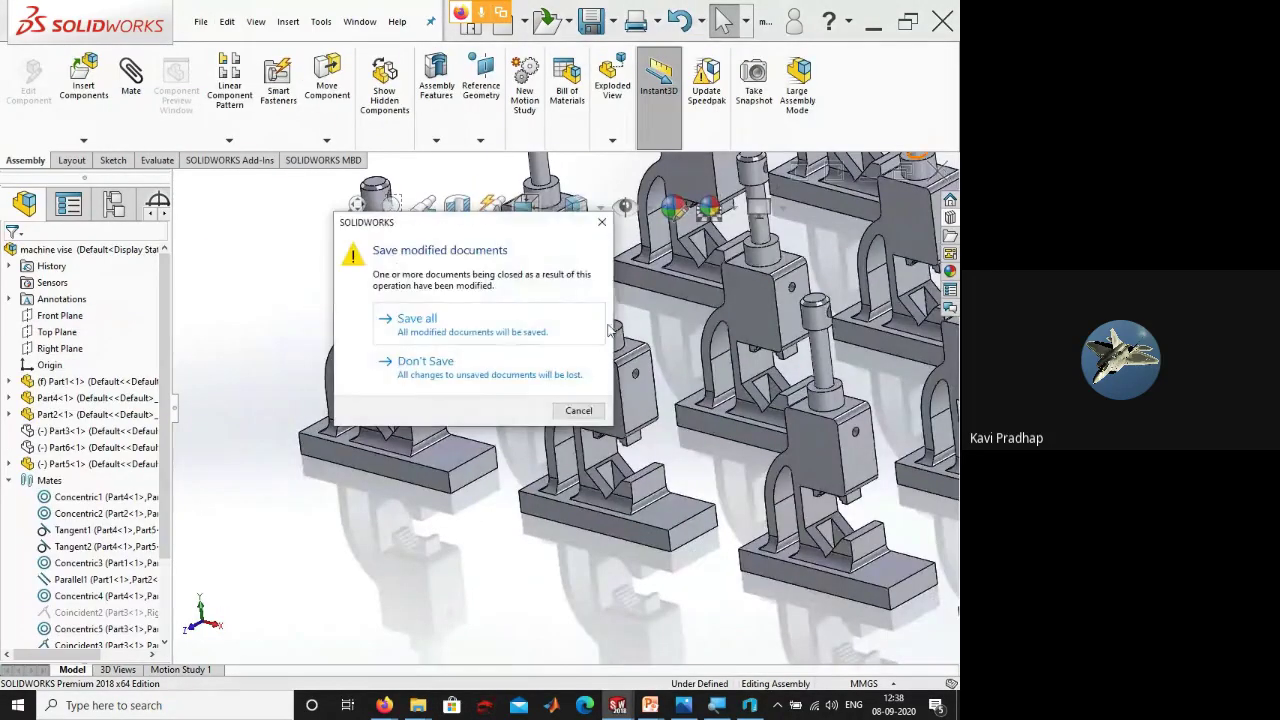
{"action": "left_click", "coordinate": [540, 333]}
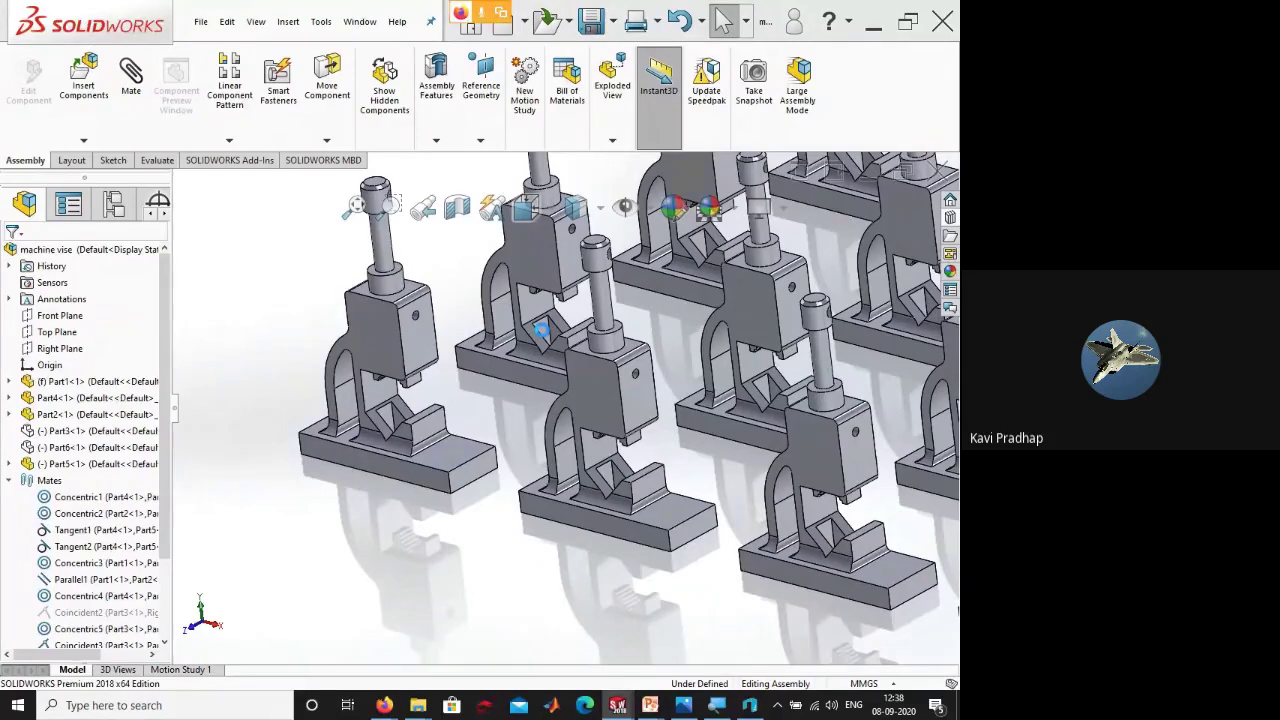
- Close the spring and isolator base assembly, saving it as Assem4.SLDASM in the machine vise folder
{"action": "left_click", "coordinate": [936, 173]}
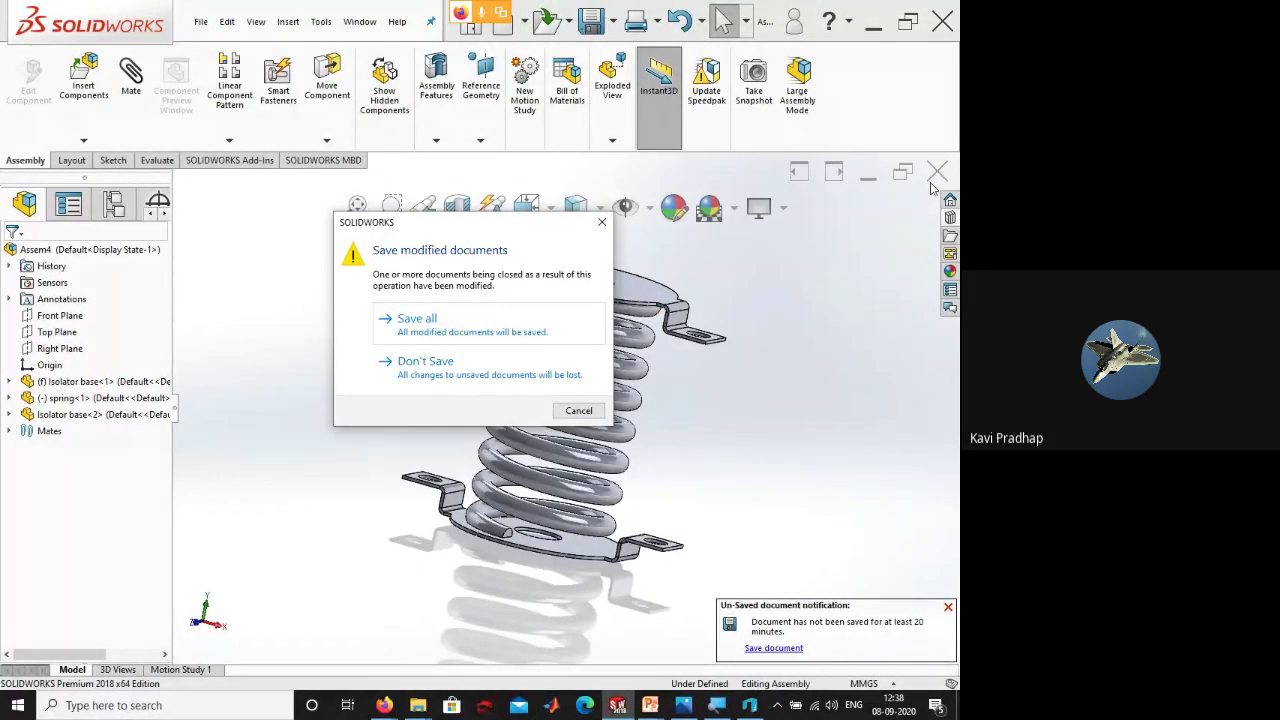
{"action": "left_click", "coordinate": [400, 316]}
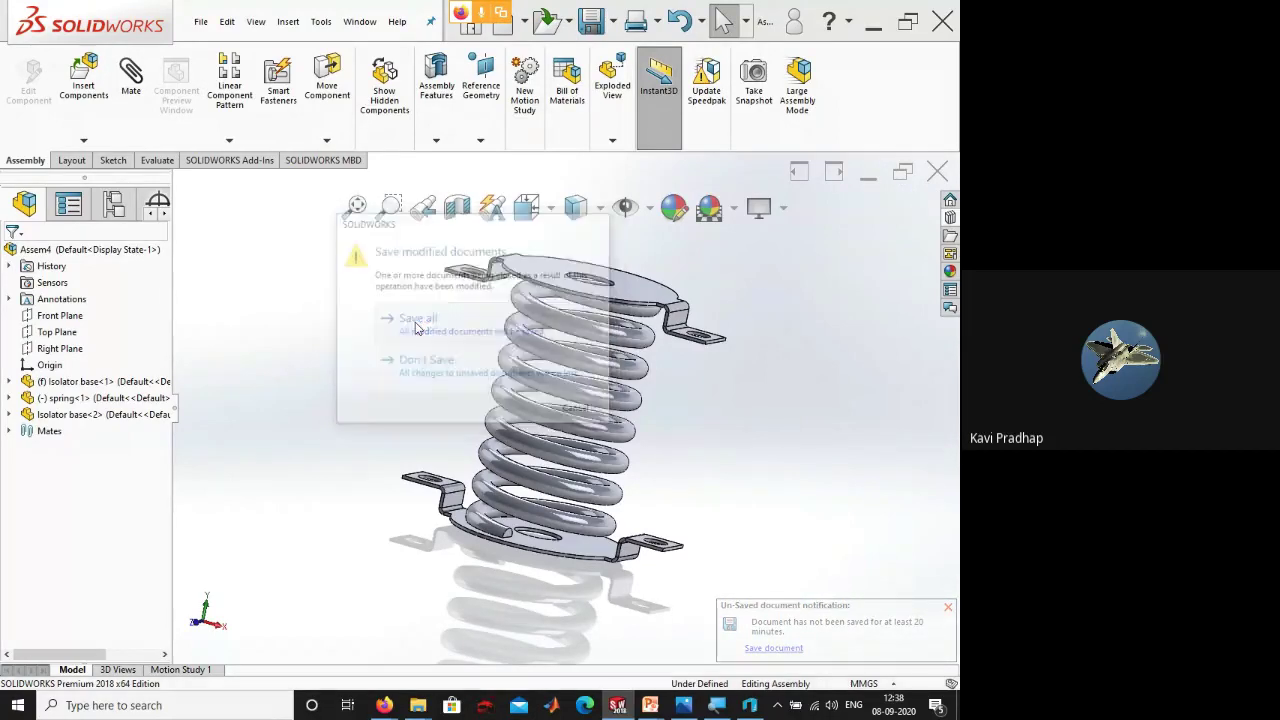
{"action": "left_click", "coordinate": [419, 330]}
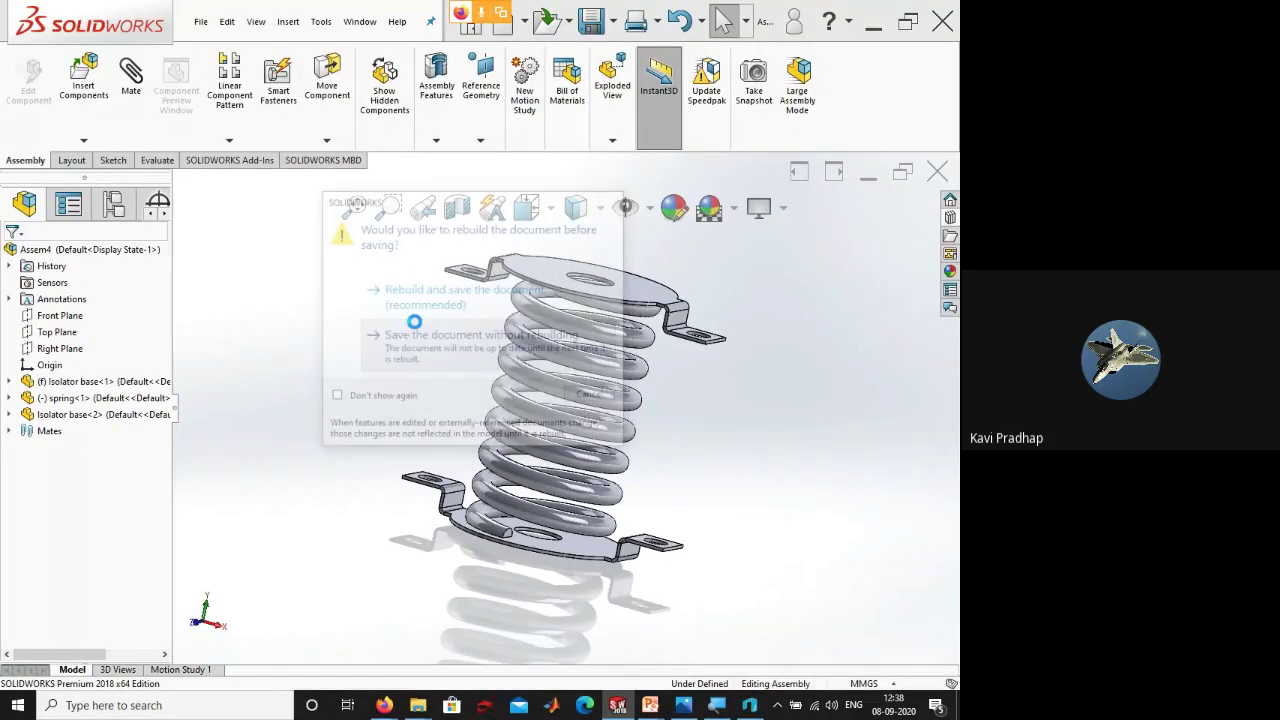
{"action": "left_click", "coordinate": [360, 369]}
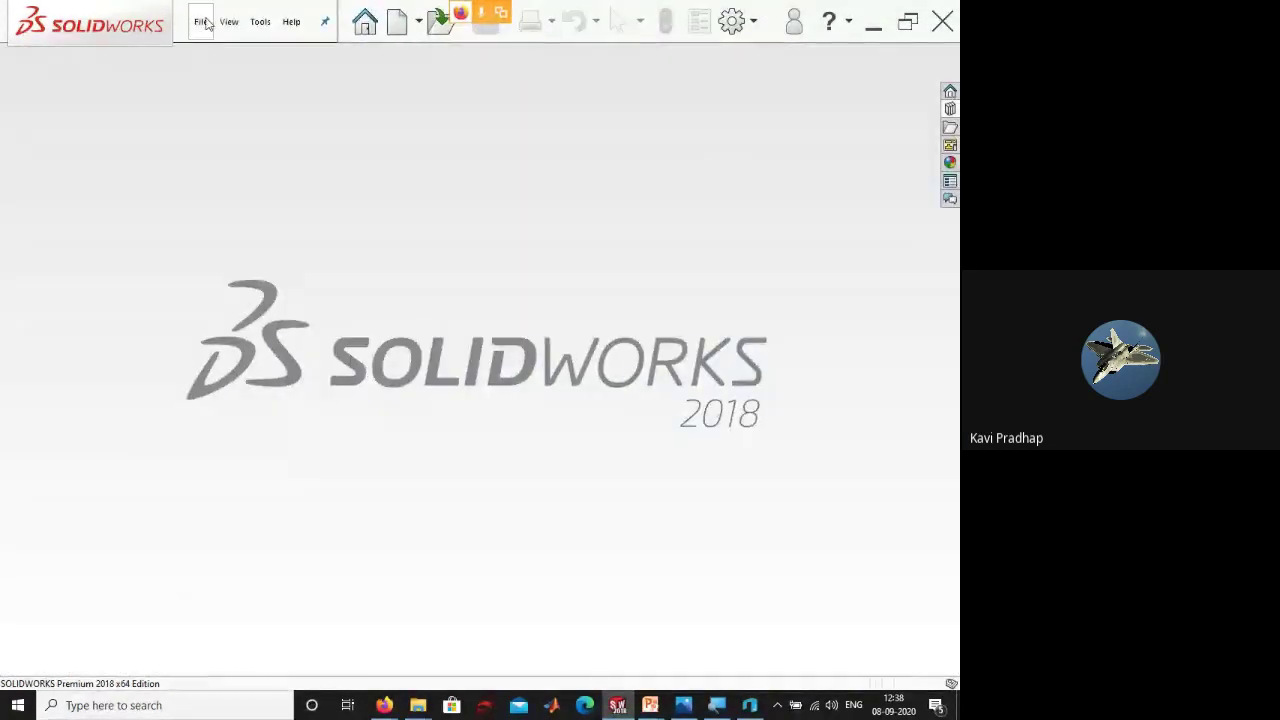
- Open Part1.STL from the machine vise folder, closing the Model 1.jpg drawing in Photos while the file selection is pending
{"action": "left_click", "coordinate": [201, 22]}
{"action": "left_click", "coordinate": [236, 76]}
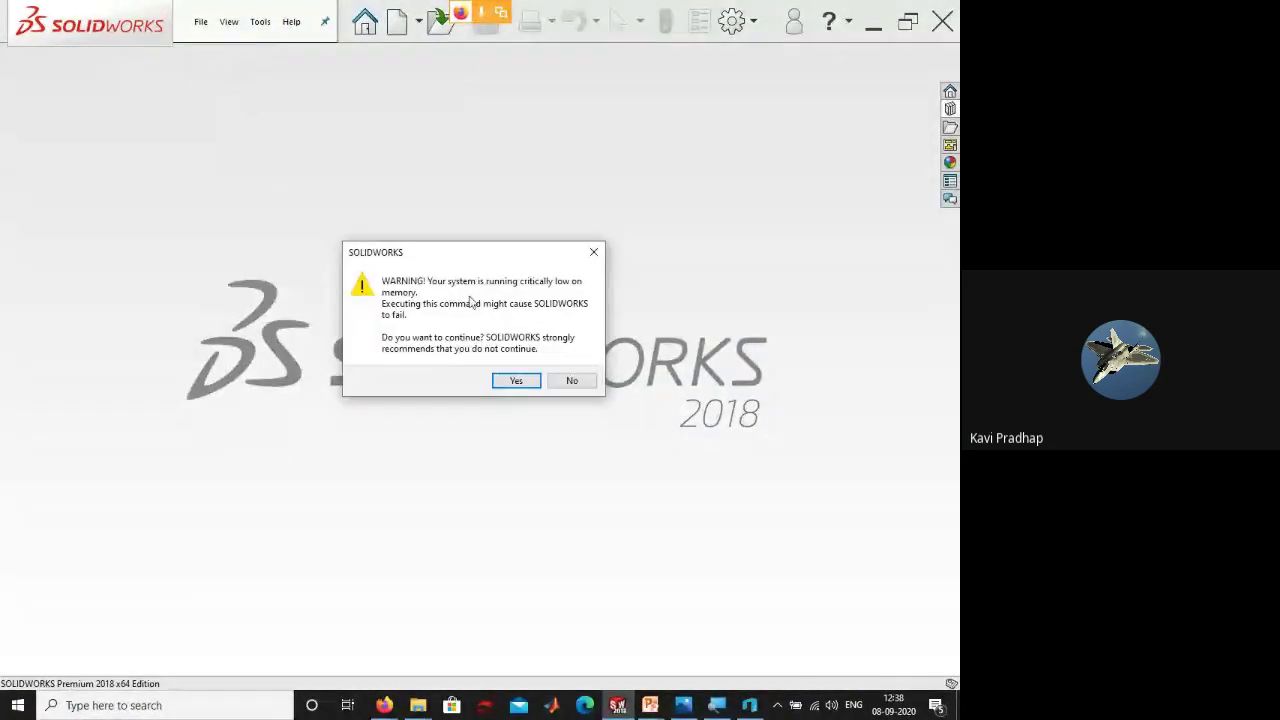
{"action": "left_click", "coordinate": [516, 383]}
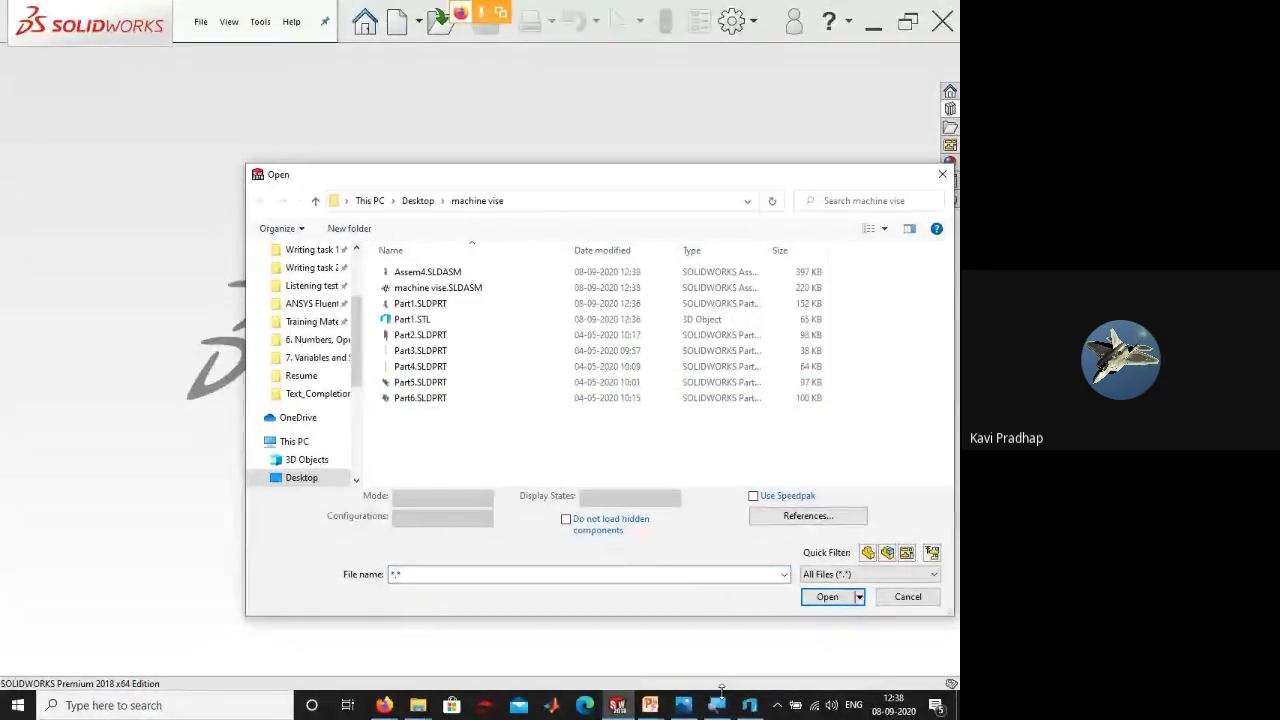
{"action": "left_click", "coordinate": [686, 705]}
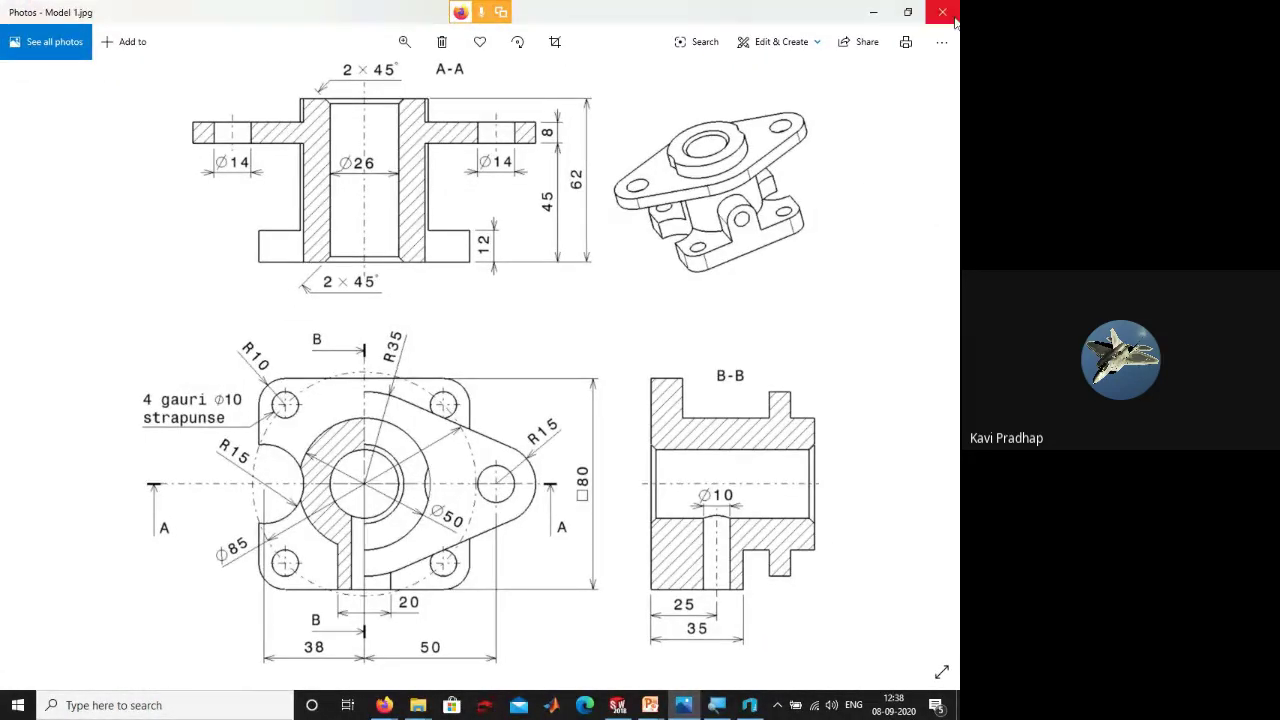
{"action": "left_click", "coordinate": [940, 12]}
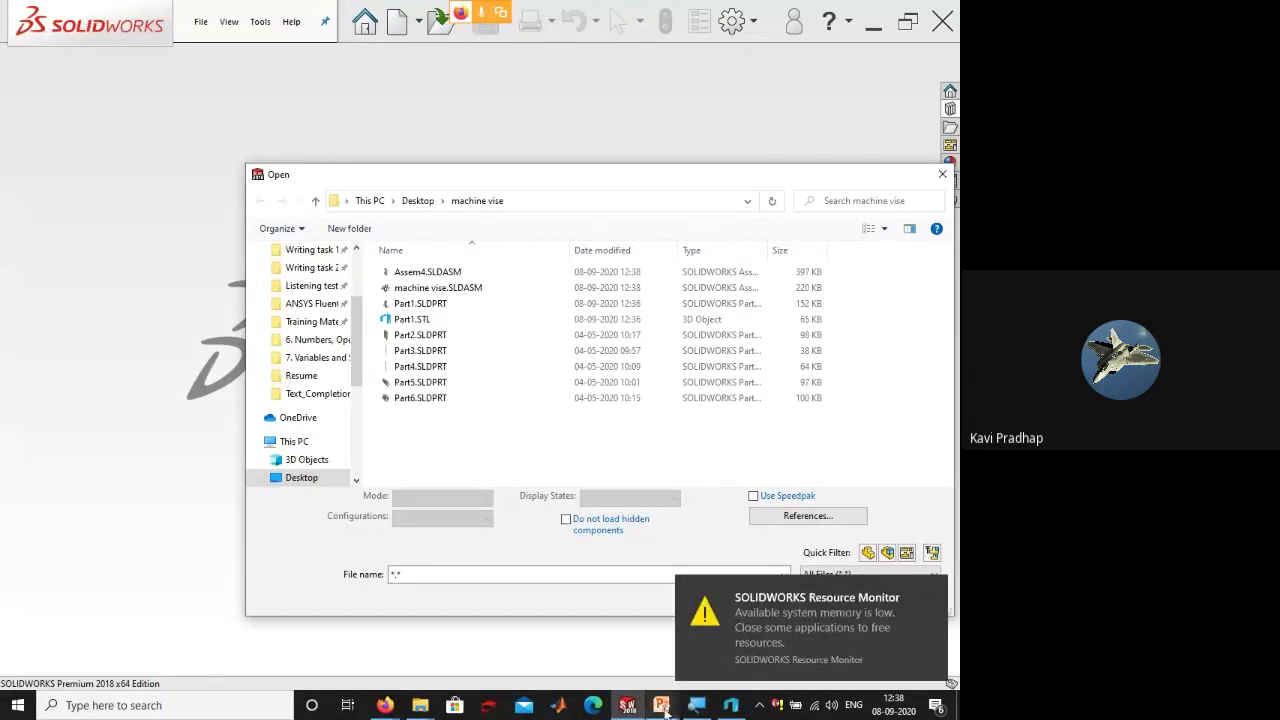
{"action": "mouse_move", "coordinate": [423, 710]}
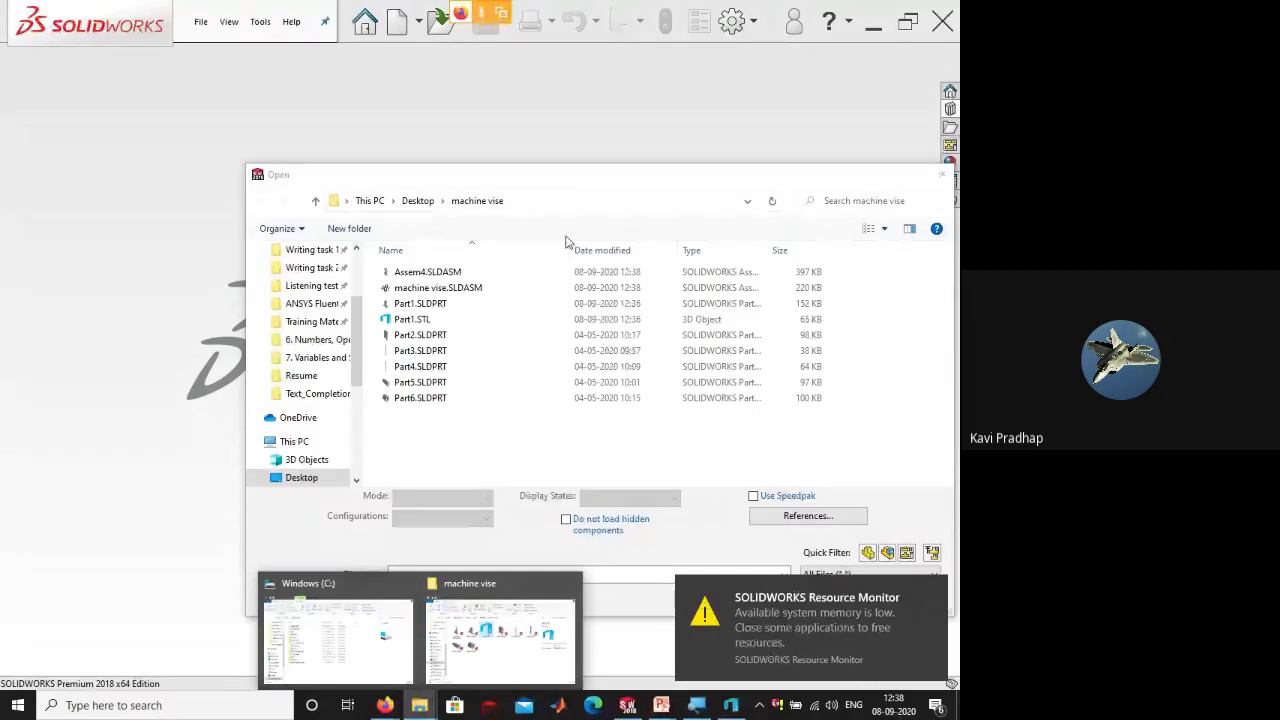
{"action": "left_click_drag", "start_coordinate": [614, 180], "coordinate": [476, 131]}
{"action": "left_click", "coordinate": [280, 269]}
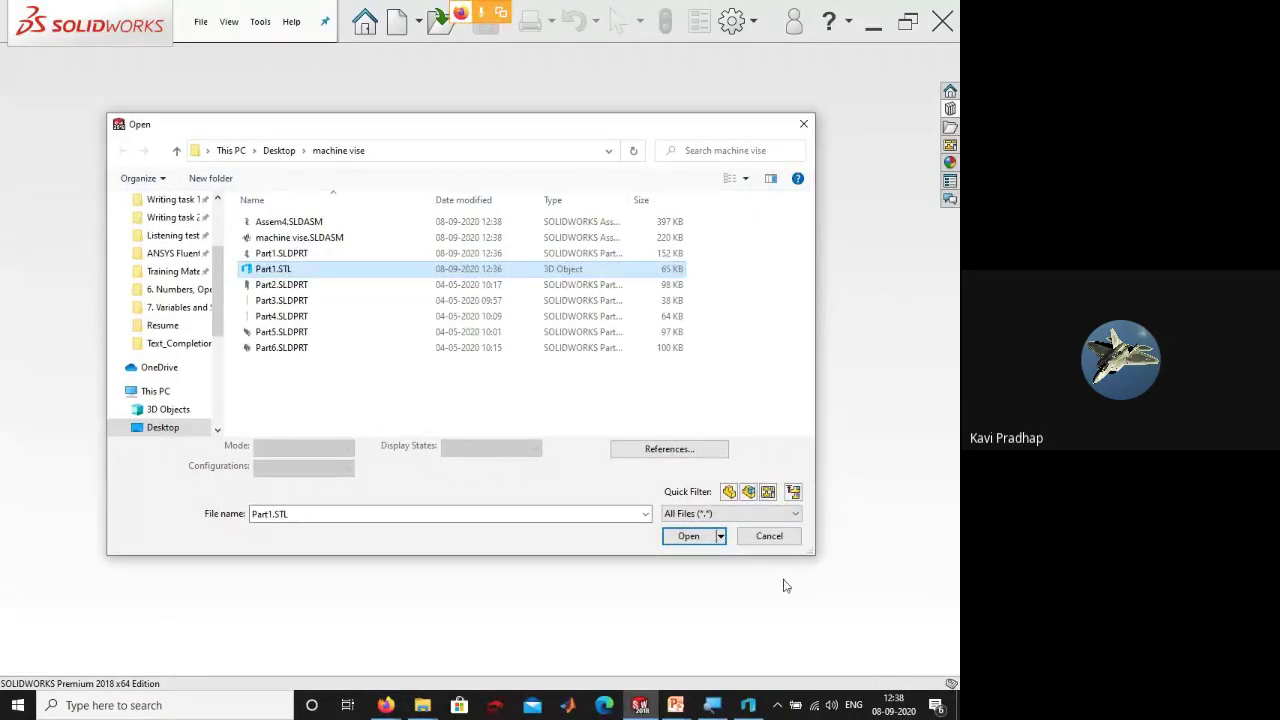
{"action": "left_click", "coordinate": [689, 537]}
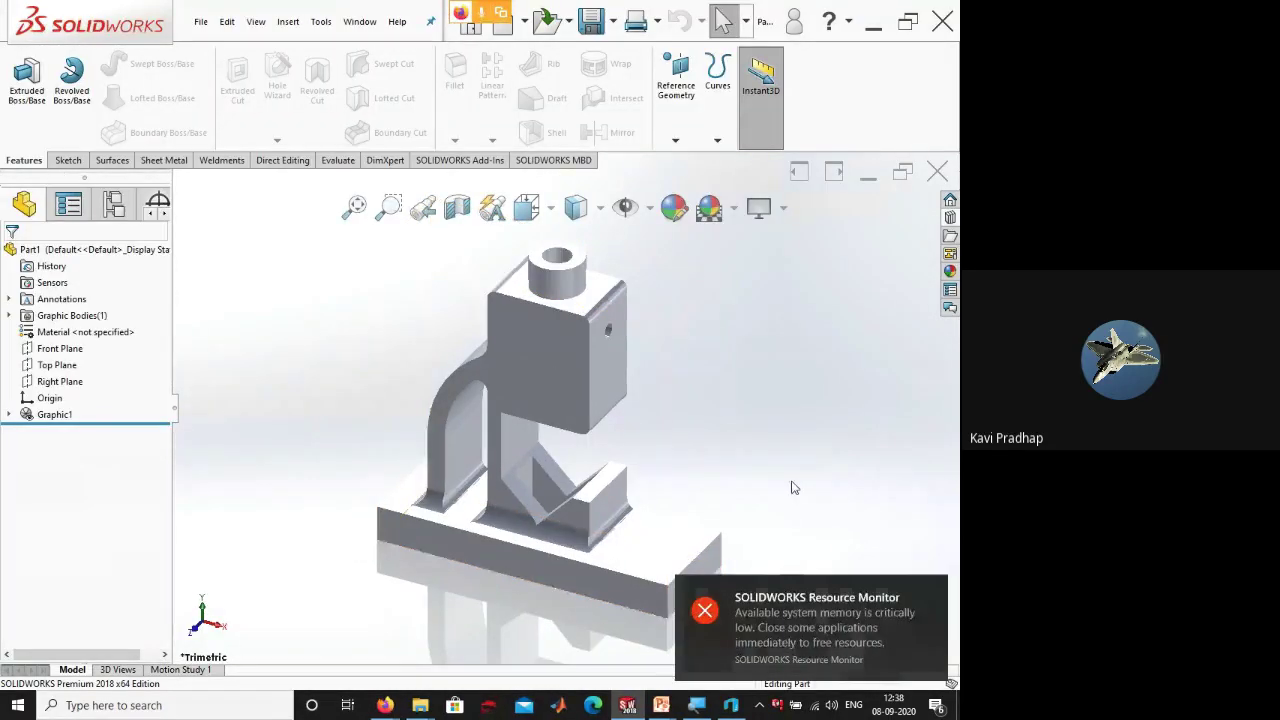
- Expand the Graphic1 feature and examine the imported mesh body of the vise base from another angle
{"action": "left_click", "coordinate": [9, 414]}
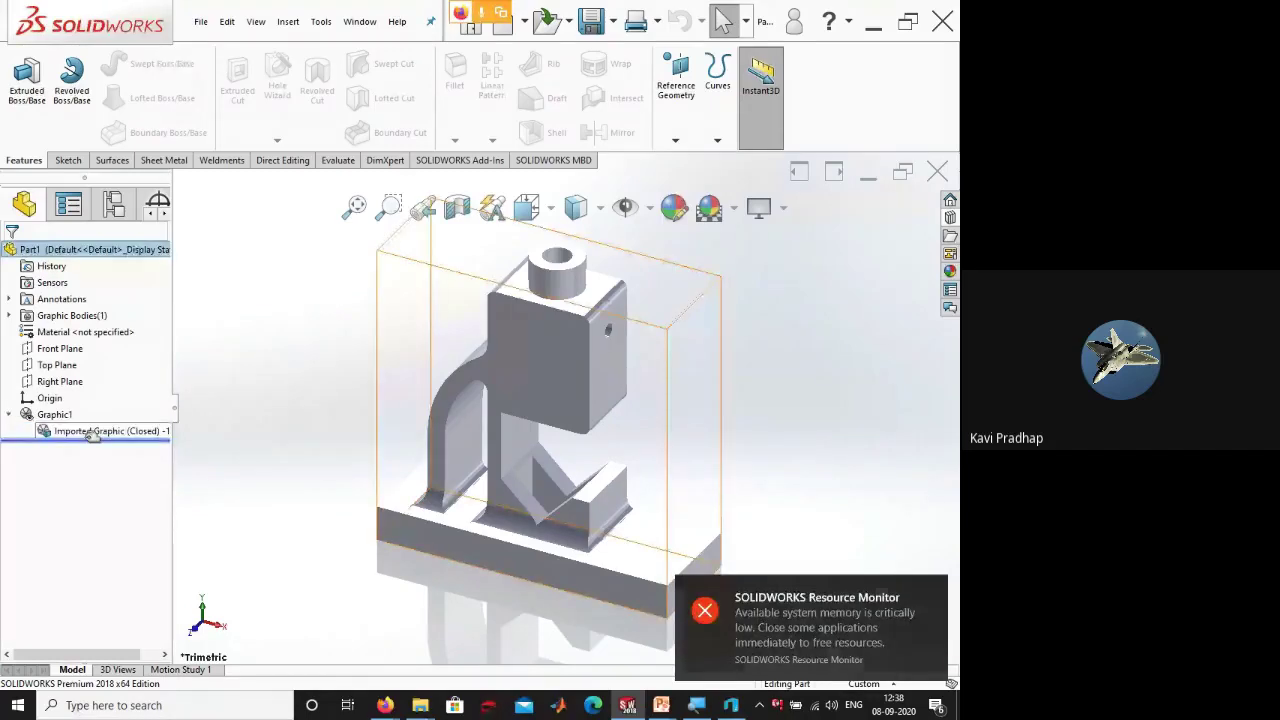
{"action": "middle_click_drag", "start_coordinate": [540, 474], "coordinate": [543, 499]}
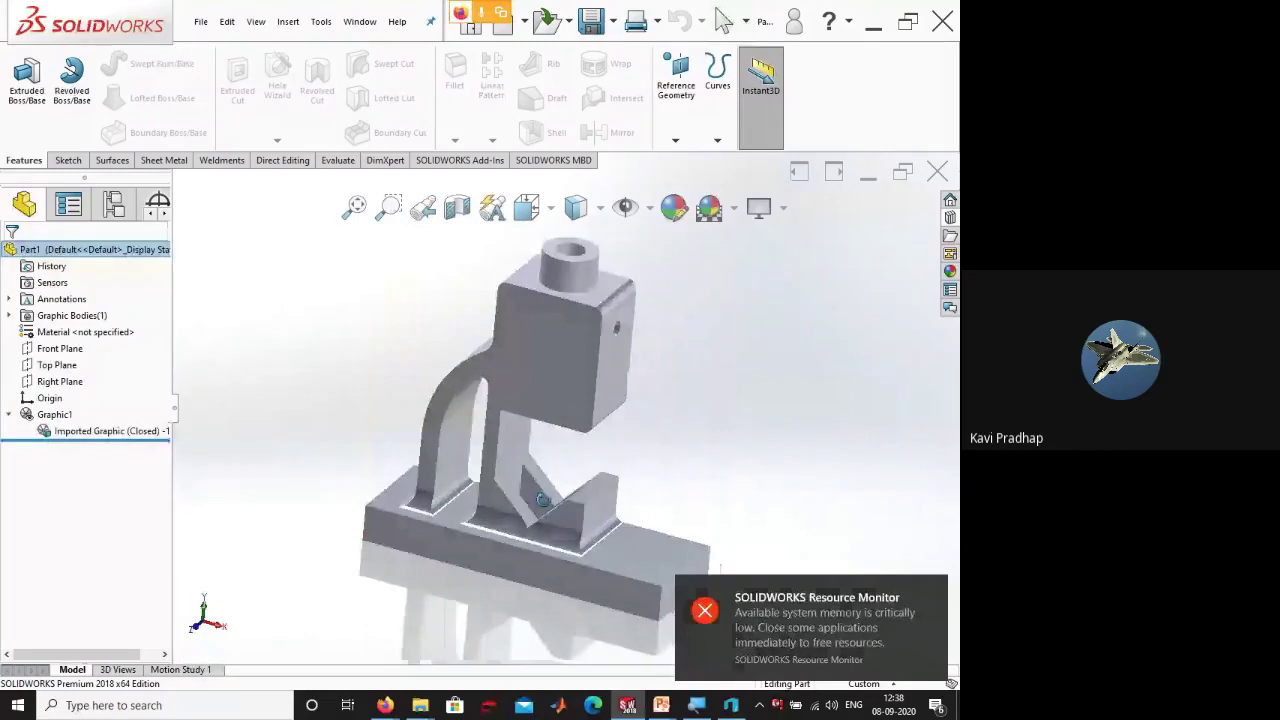
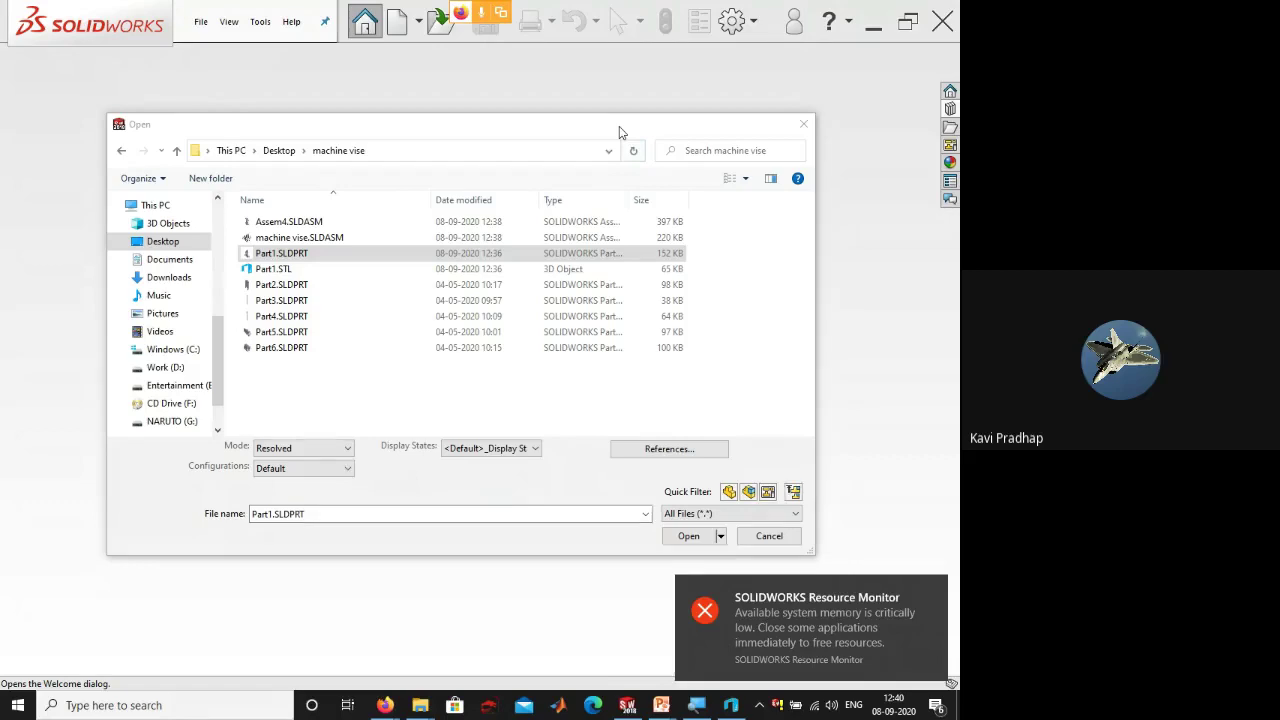
- Open Part1.SLDPRT from the machine vise folder, and close the spare Firefox window with all its tabs
{"action": "left_click", "coordinate": [572, 508]}
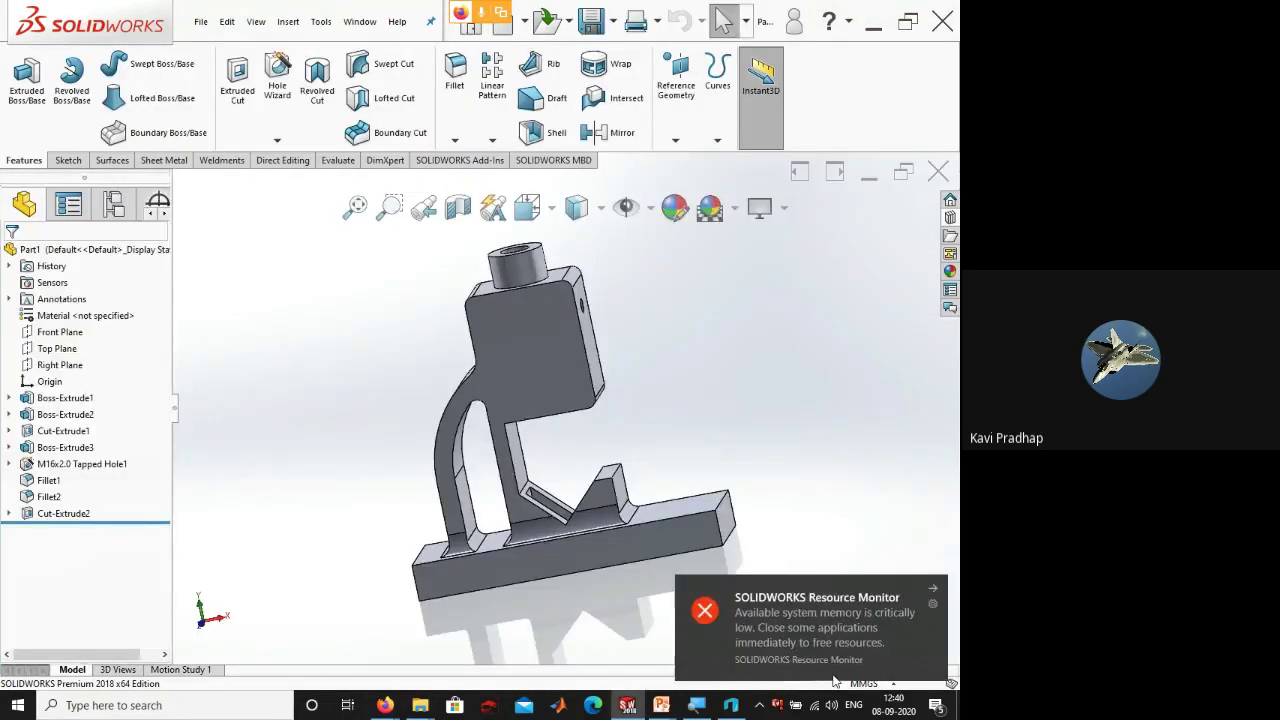
{"action": "left_click", "coordinate": [385, 706]}
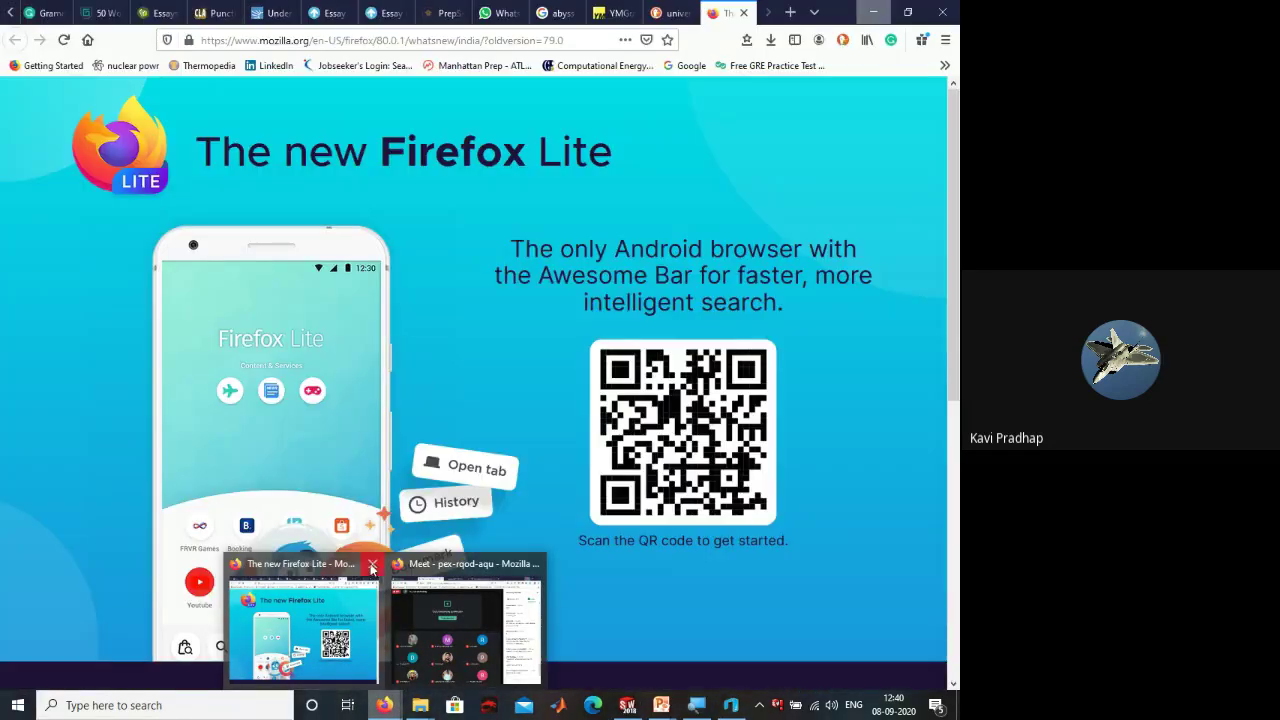
{"action": "left_click", "coordinate": [372, 564]}
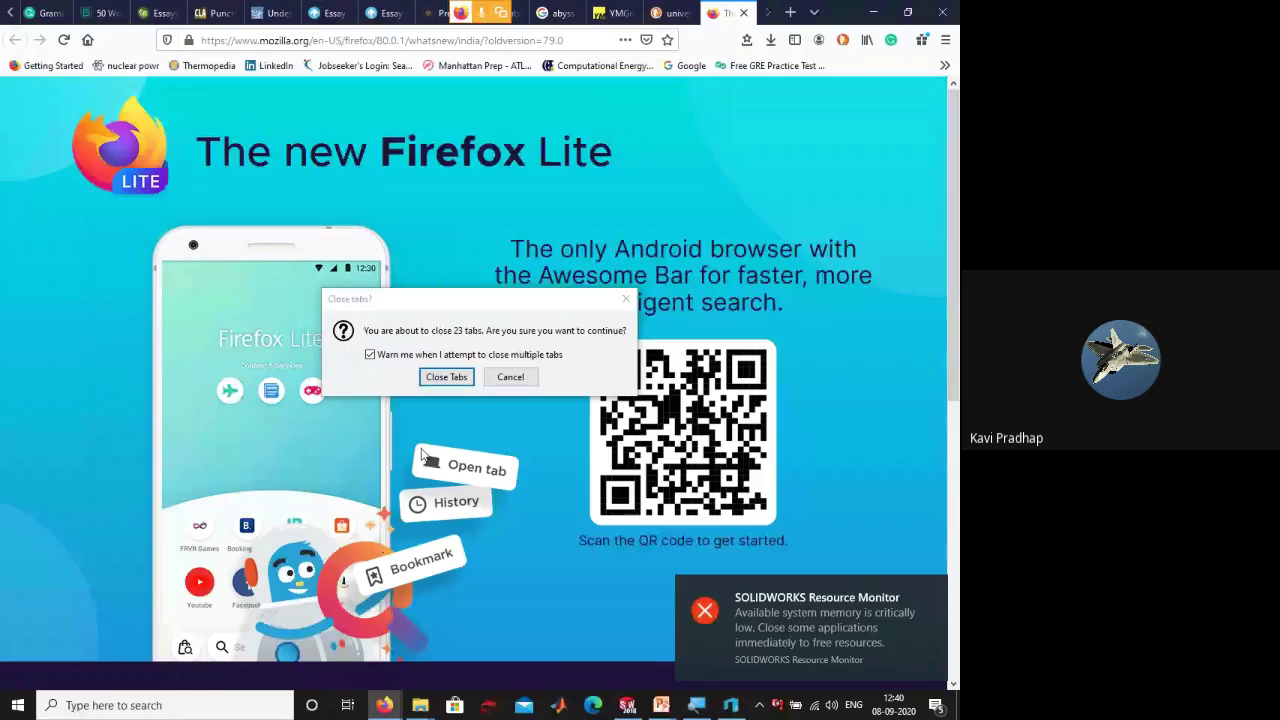
{"action": "key", "text": "Return"}
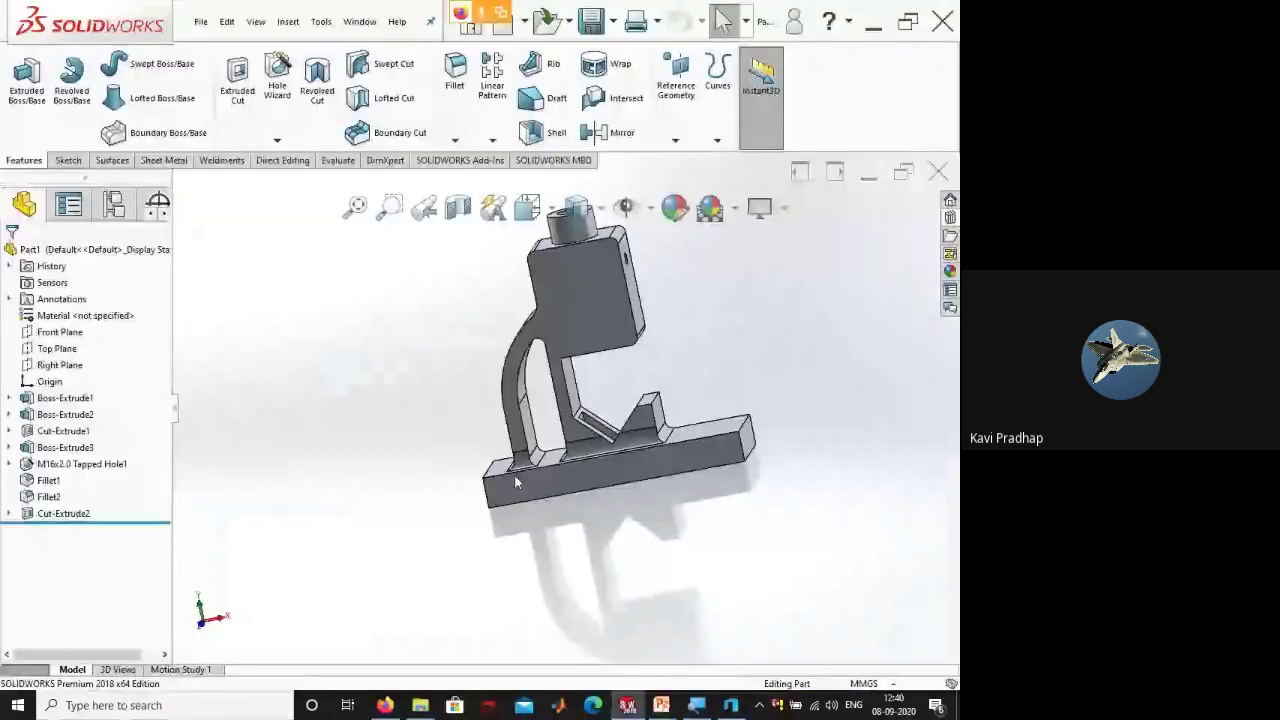
- Inspect the vise base part from another angle and start Print3D for it
{"action": "middle_click_drag", "start_coordinate": [515, 476], "coordinate": [794, 468]}
{"action": "scroll", "coordinate": [796, 469], "scroll_direction": "down", "scroll_amount": 2}
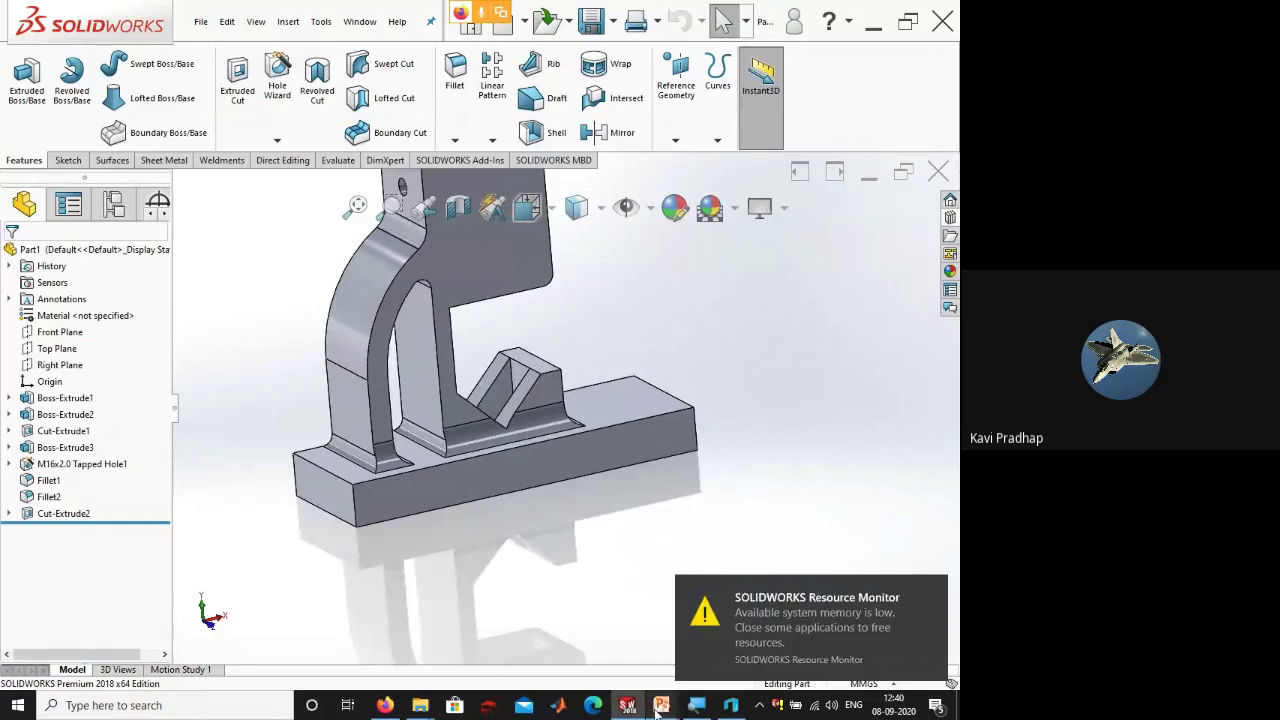
{"action": "scroll", "coordinate": [360, 314], "scroll_direction": "up", "scroll_amount": 3}
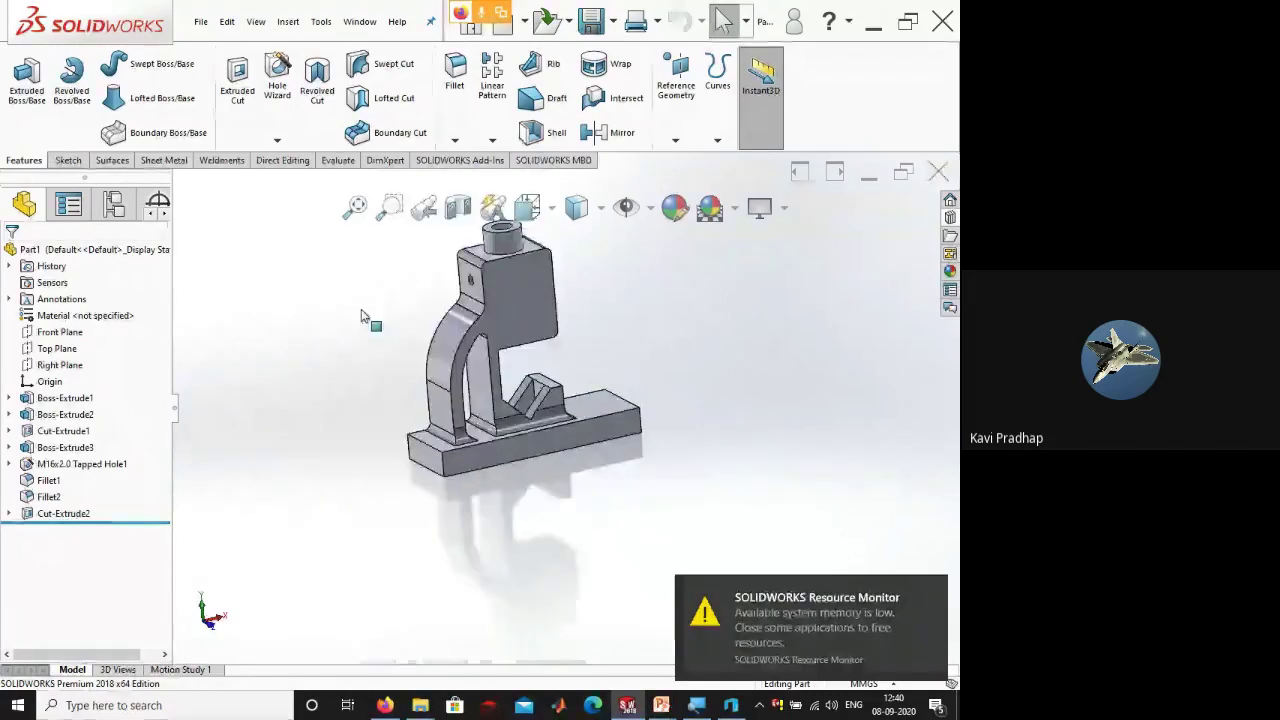
{"action": "left_click", "coordinate": [203, 24]}
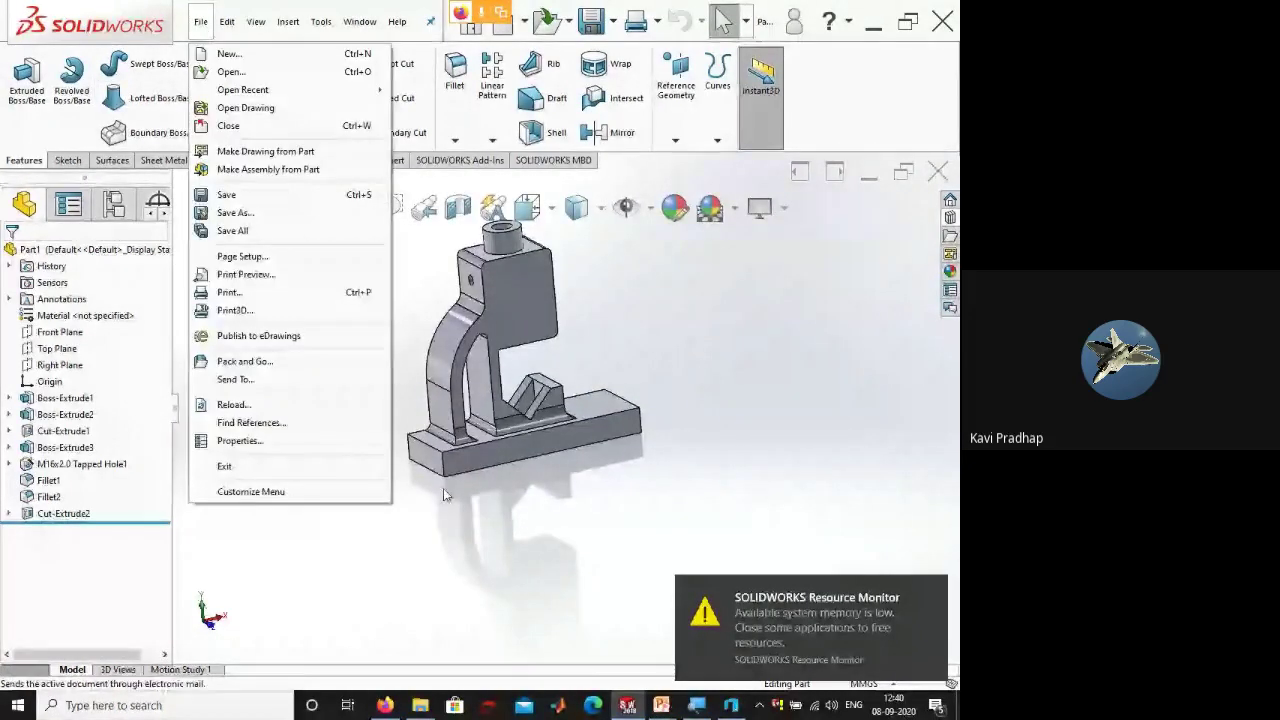
{"action": "left_click", "coordinate": [278, 472]}
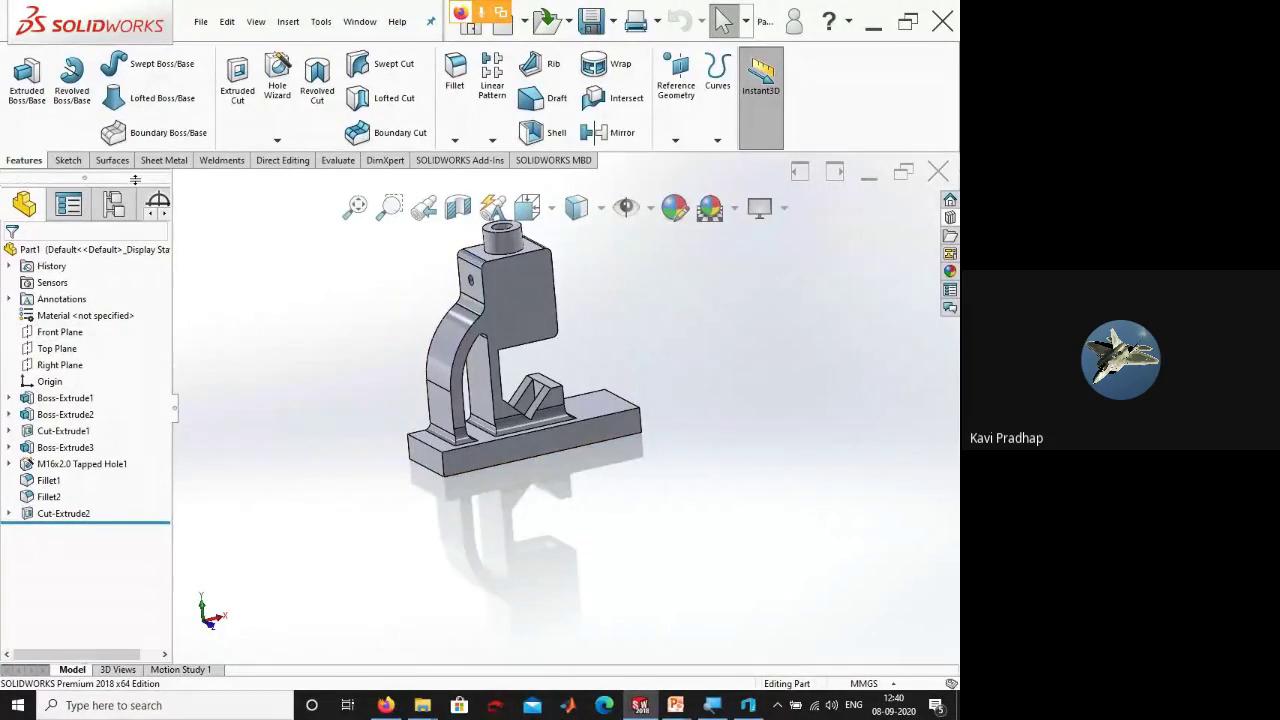
{"action": "left_click", "coordinate": [203, 24]}
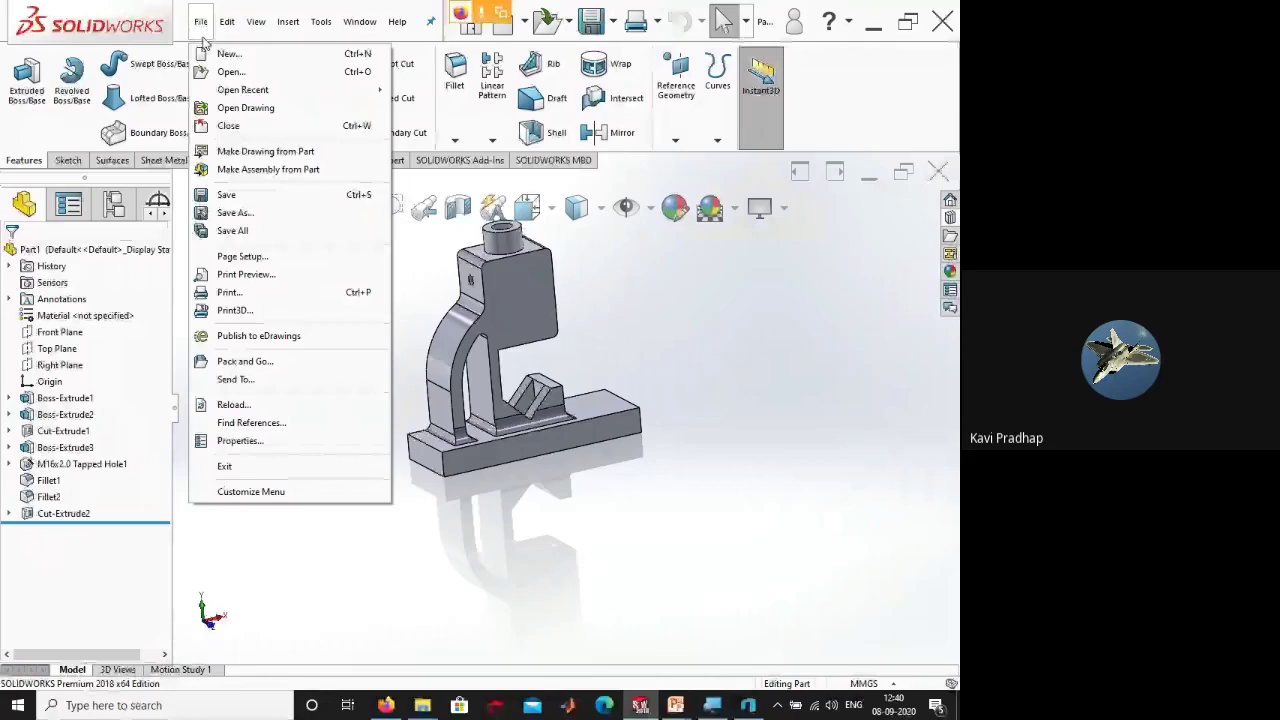
{"action": "left_click", "coordinate": [240, 311]}
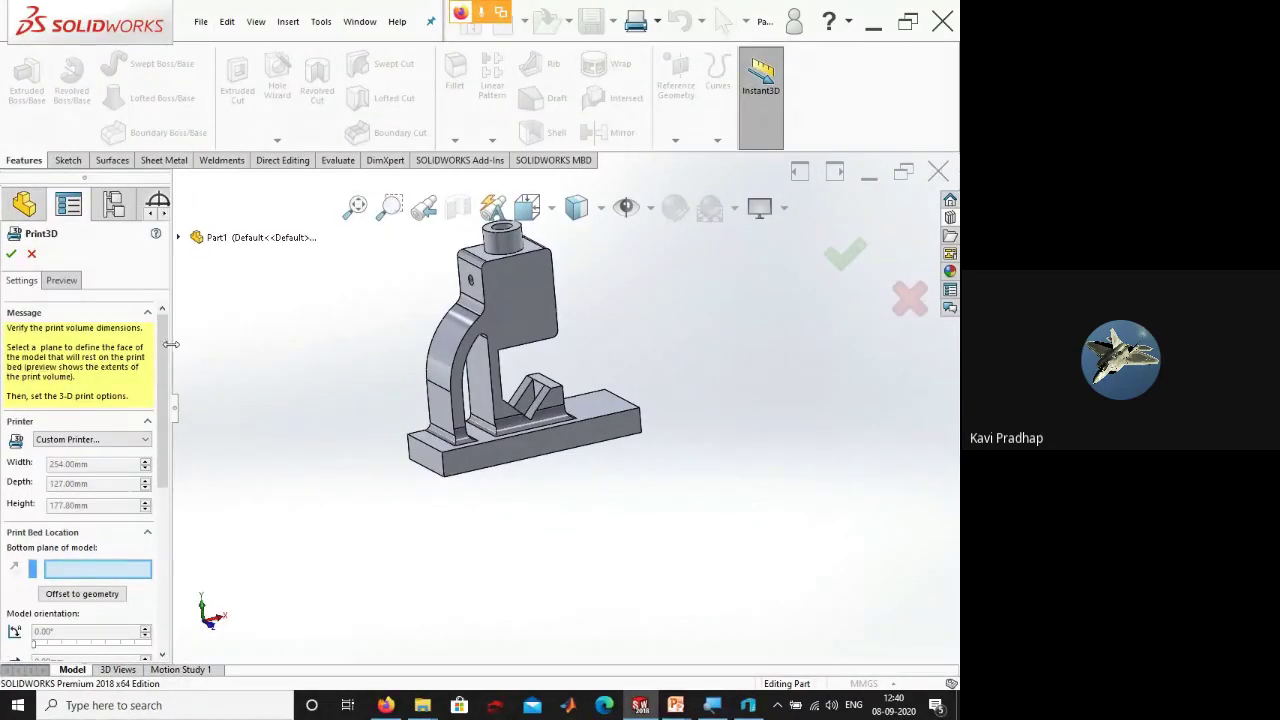
- Keep Custom Printer as the printer and assign the underside of the vise base as the model's bottom plane on the print bed
{"action": "left_click", "coordinate": [190, 429]}
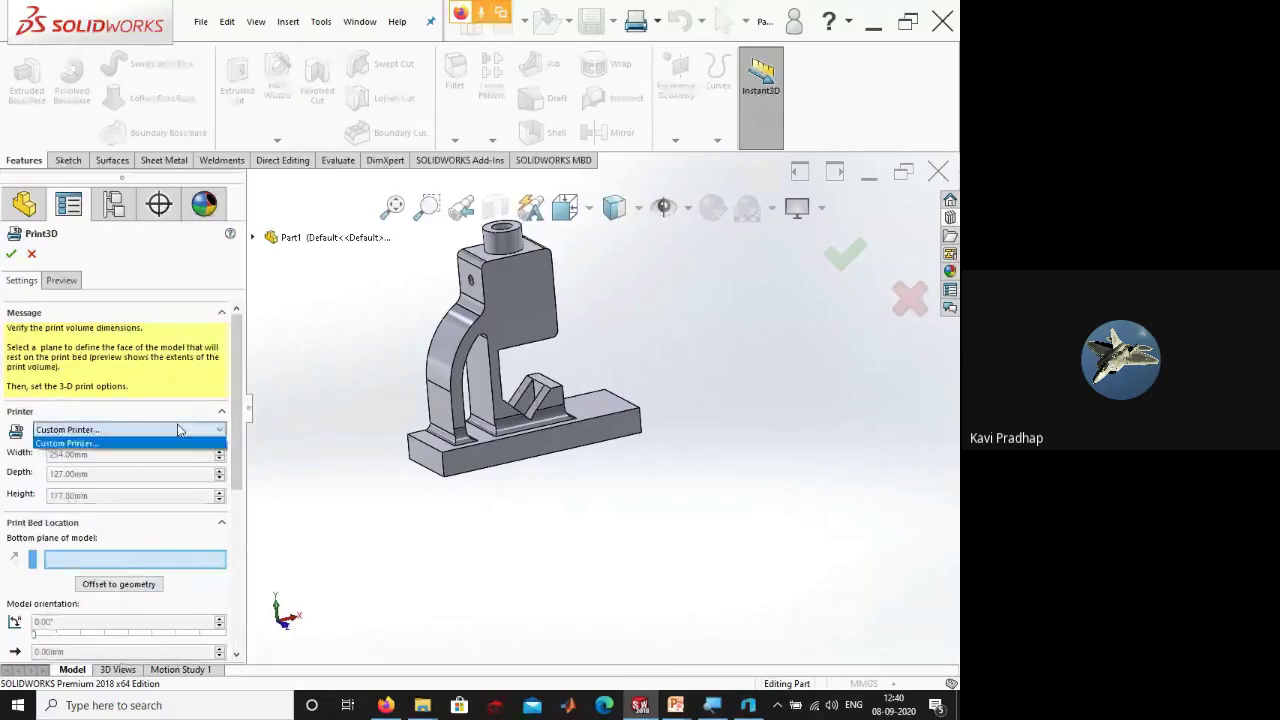
{"action": "left_click", "coordinate": [112, 448]}
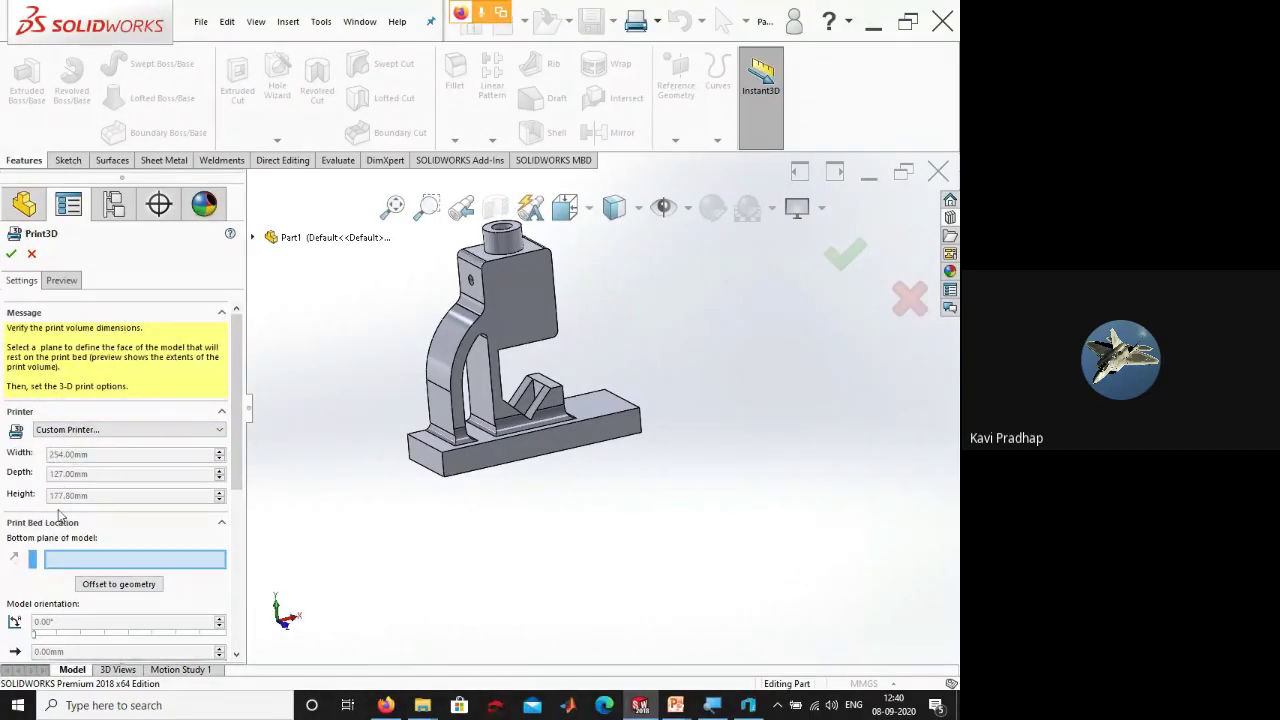
{"action": "middle_click_drag", "start_coordinate": [600, 523], "coordinate": [605, 354]}
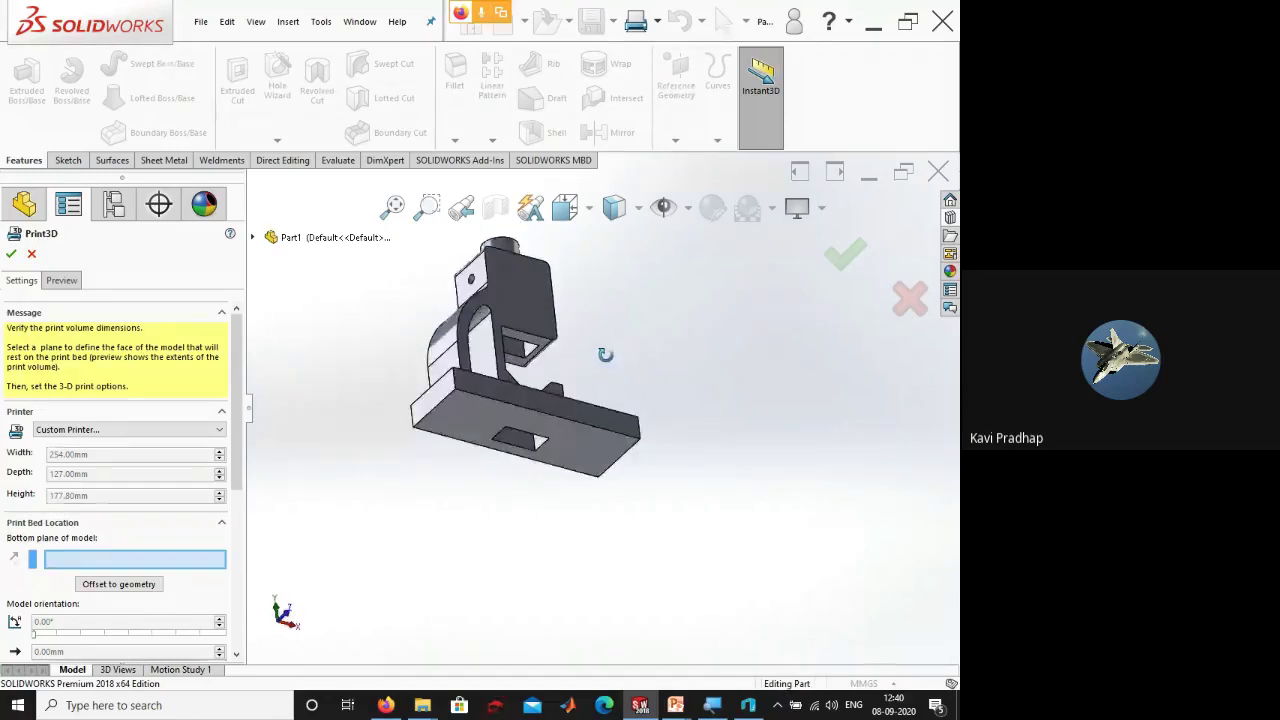
{"action": "left_click", "coordinate": [571, 443]}
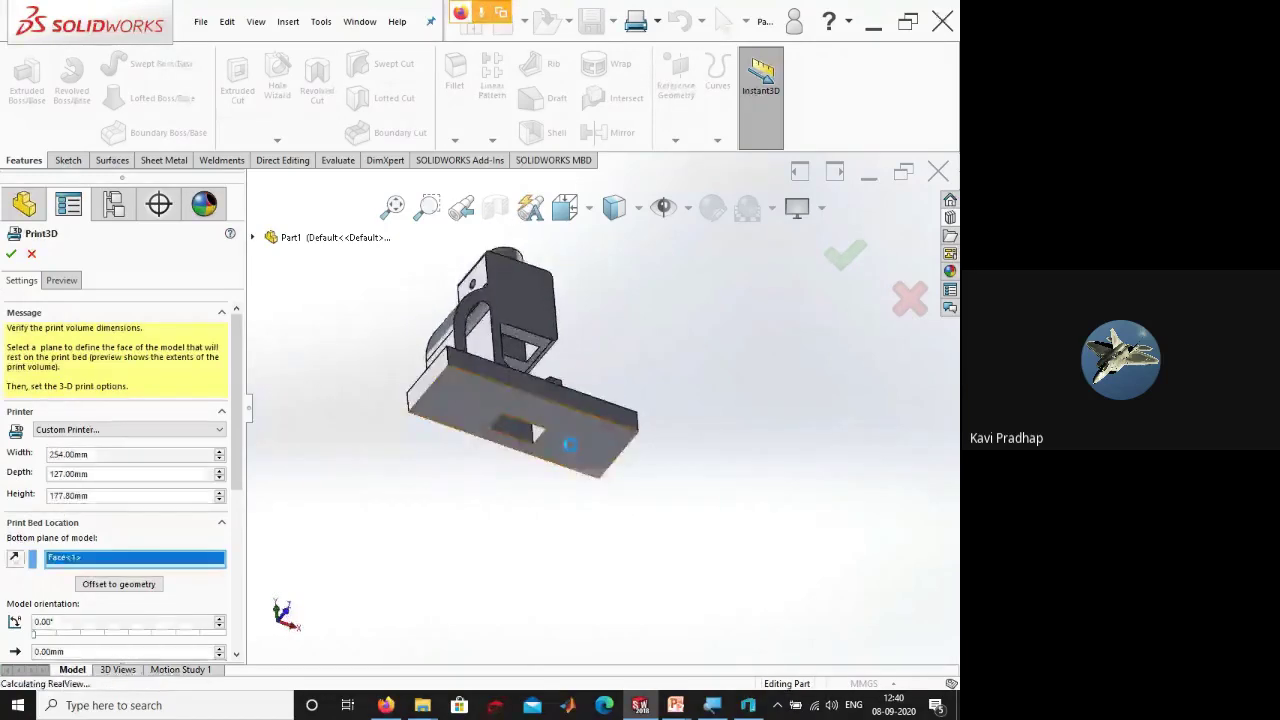
{"action": "middle_click_drag", "start_coordinate": [588, 545], "coordinate": [771, 481]}
{"action": "scroll", "coordinate": [640, 470], "scroll_direction": "down", "scroll_amount": 5}
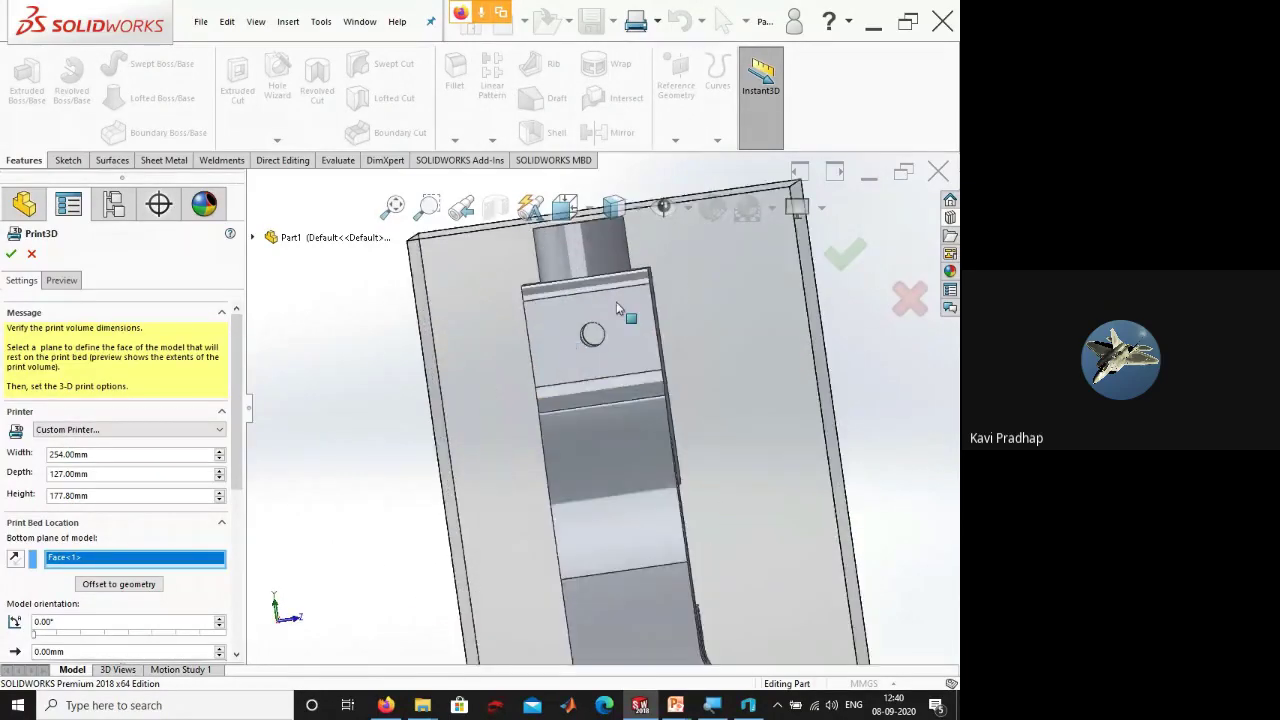
{"action": "scroll", "coordinate": [669, 548], "scroll_direction": "up", "scroll_amount": 2}
{"action": "key", "text": "ctrl+7"}
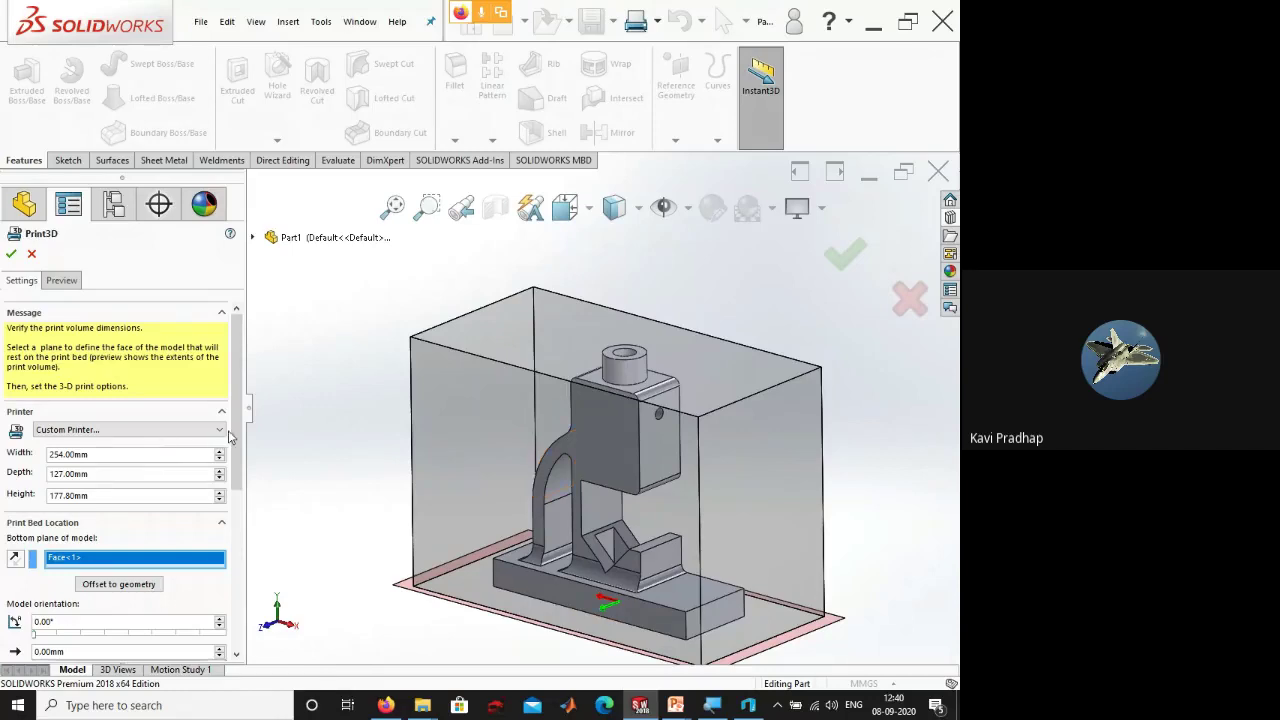
- Try Scale to Fit on the vise base and set the print scale to 1
{"action": "left_click_drag", "start_coordinate": [230, 428], "coordinate": [231, 577]}
{"action": "left_click", "coordinate": [136, 521]}
{"action": "left_click_drag", "start_coordinate": [62, 485], "coordinate": [27, 488]}
{"action": "type", "text": "1"}
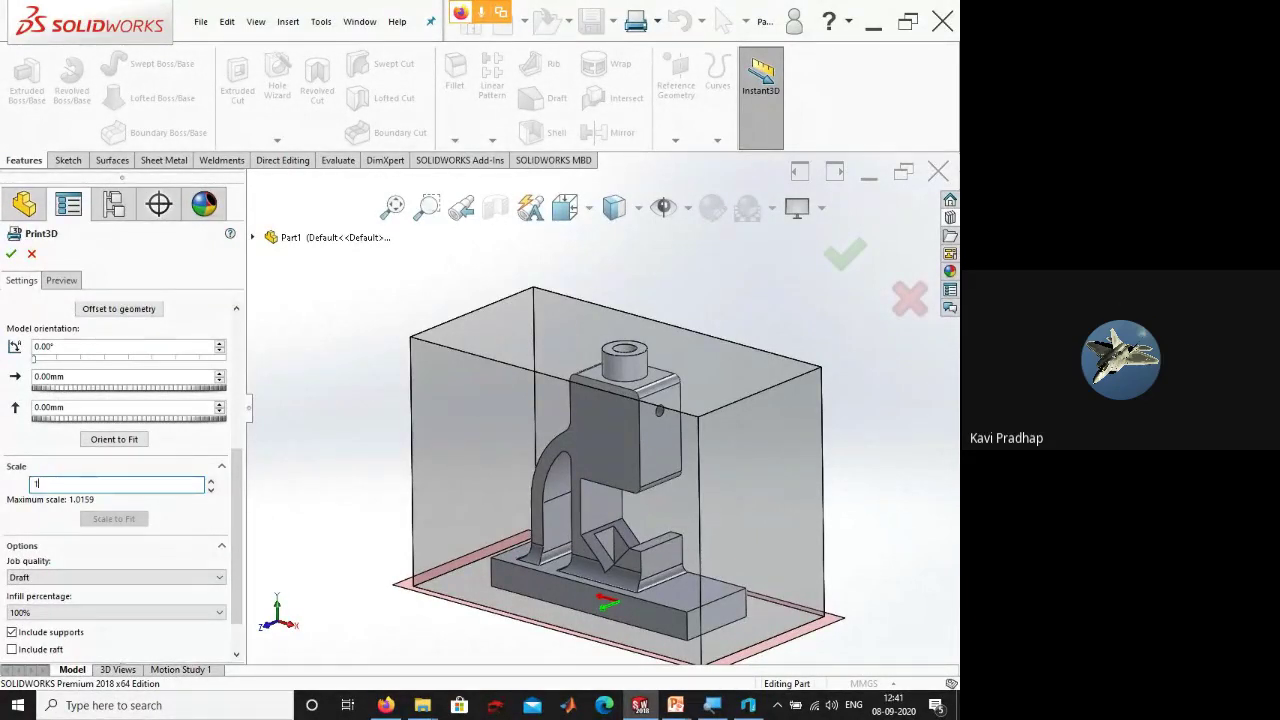
{"action": "left_click", "coordinate": [321, 537]}
{"action": "middle_click_drag", "start_coordinate": [321, 537], "coordinate": [382, 538]}
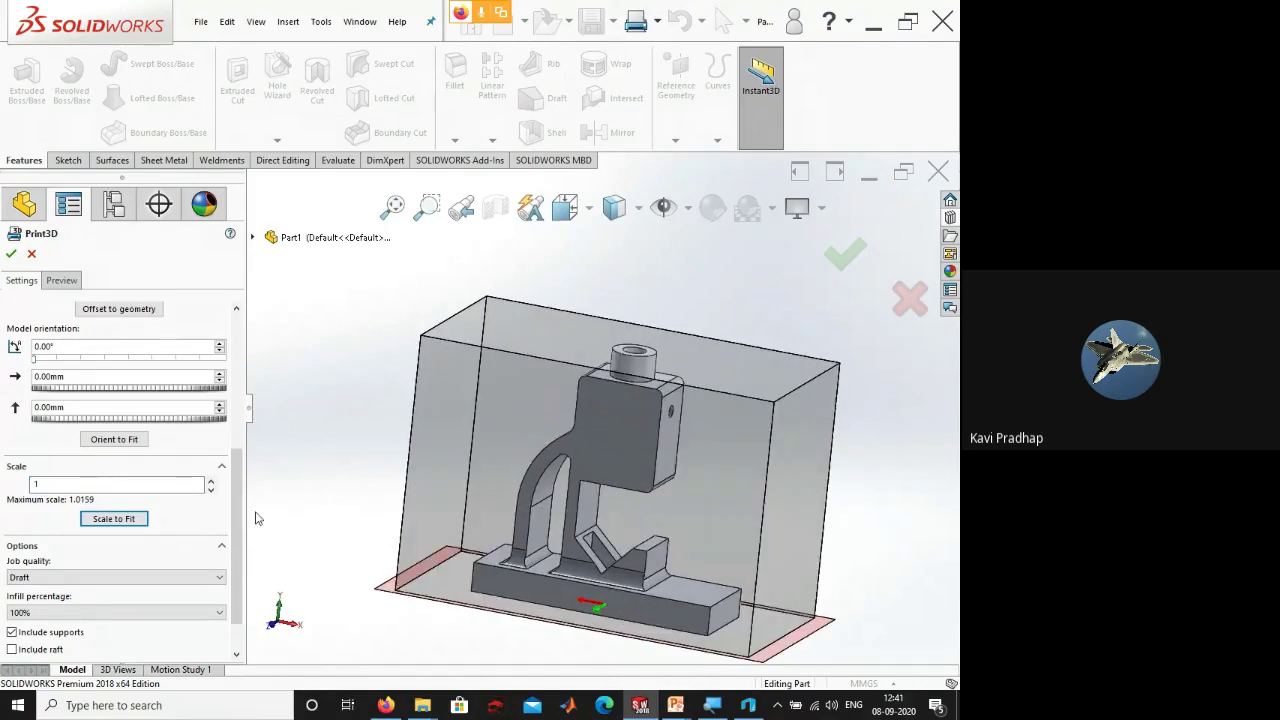
- Set the infill percentage of the print to 100%
{"action": "scroll", "coordinate": [238, 578], "scroll_direction": "down", "scroll_amount": 1}
{"action": "left_click", "coordinate": [132, 563]}
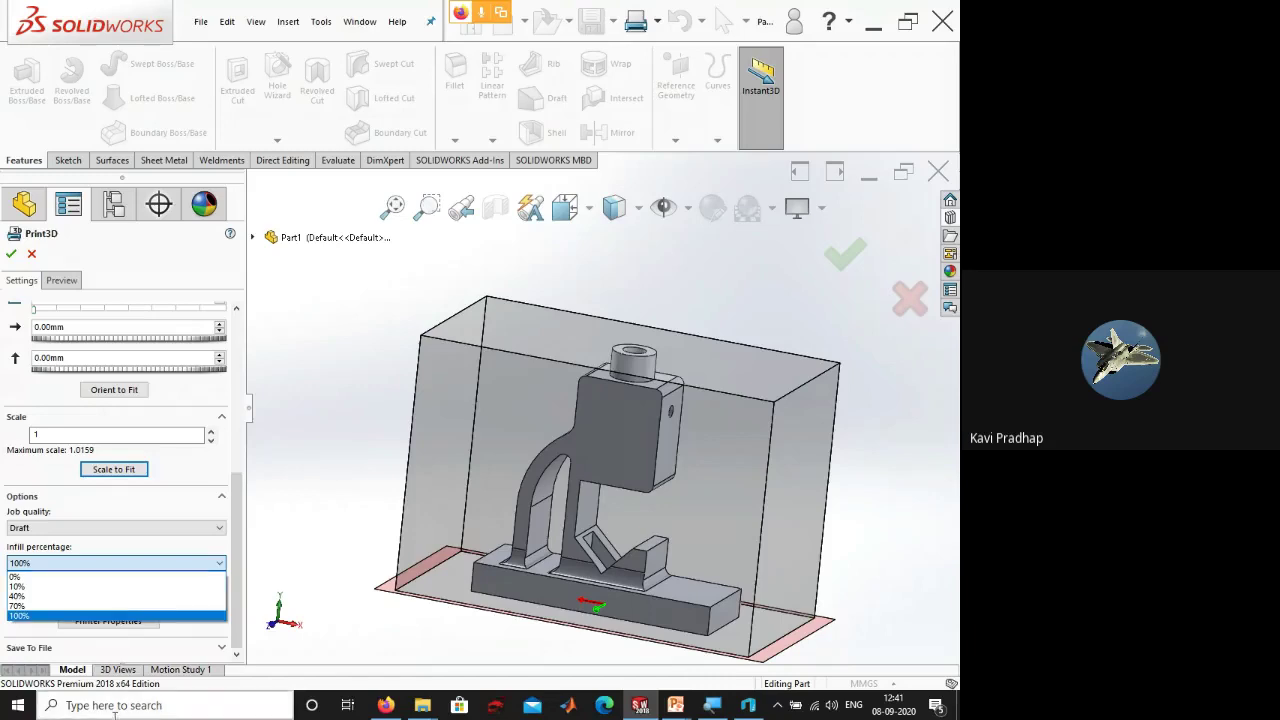
{"action": "left_click", "coordinate": [90, 616]}
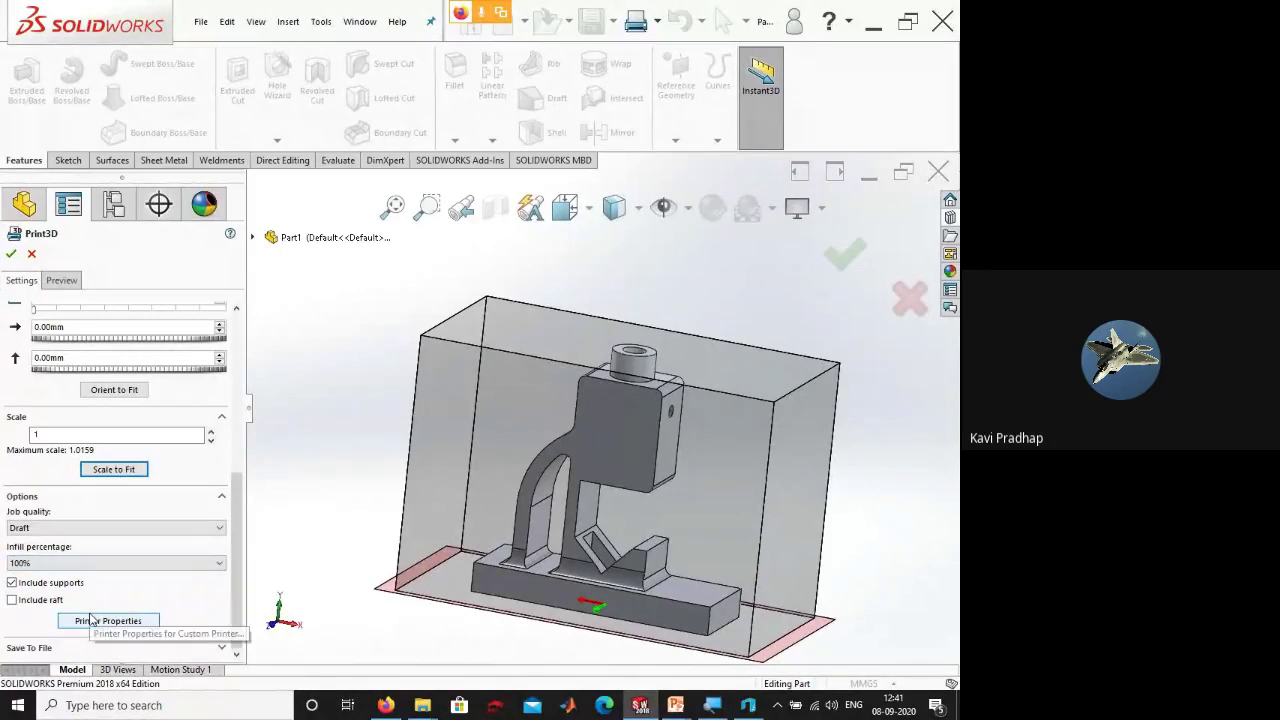
{"action": "middle_click_drag", "start_coordinate": [405, 525], "coordinate": [363, 477]}
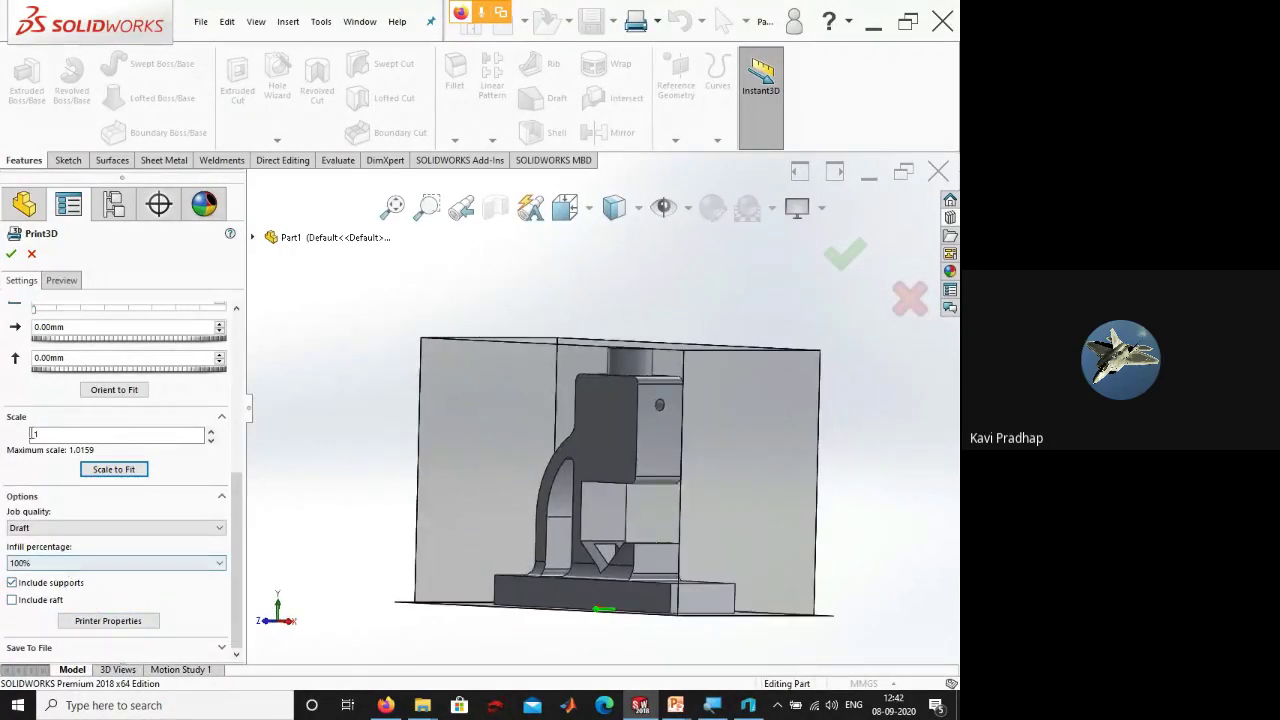
- Show striation lines in the print preview at the 0.30 mm layer height and examine the layers on the vise base up close
{"action": "left_click", "coordinate": [60, 281]}
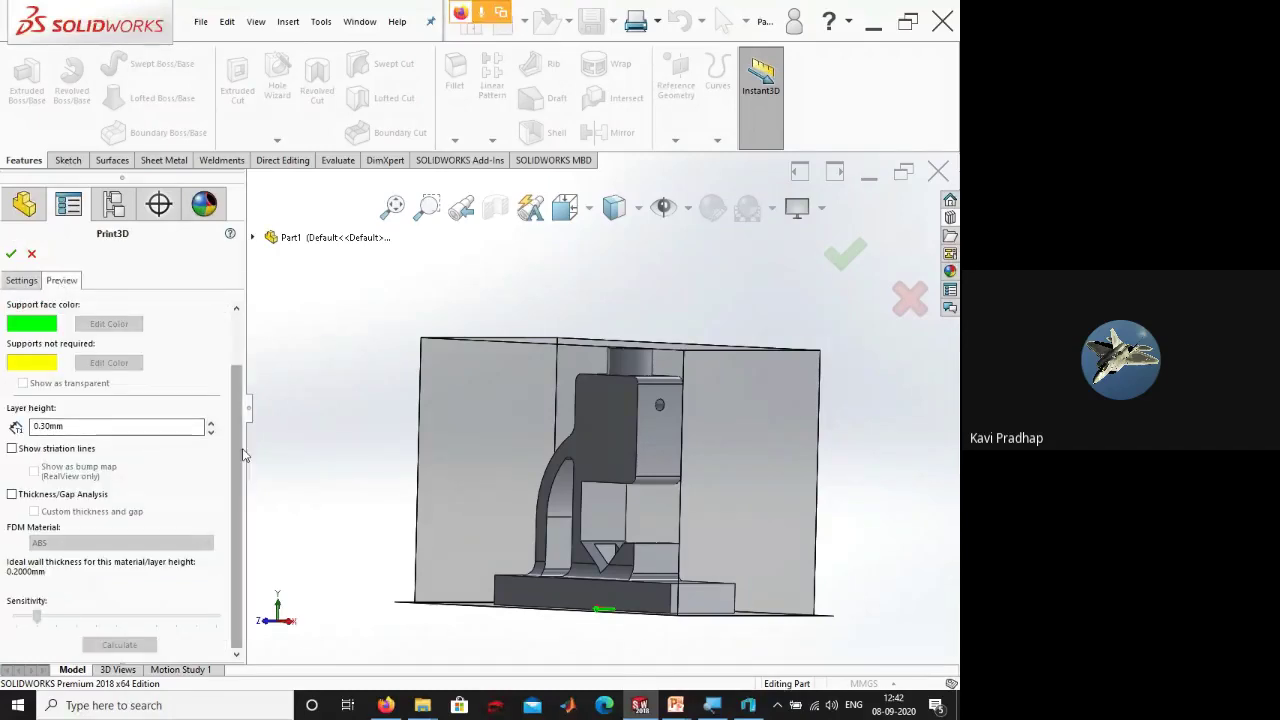
{"action": "scroll", "coordinate": [240, 408], "scroll_direction": "up", "scroll_amount": 2}
{"action": "left_click_drag", "start_coordinate": [239, 409], "coordinate": [242, 380]}
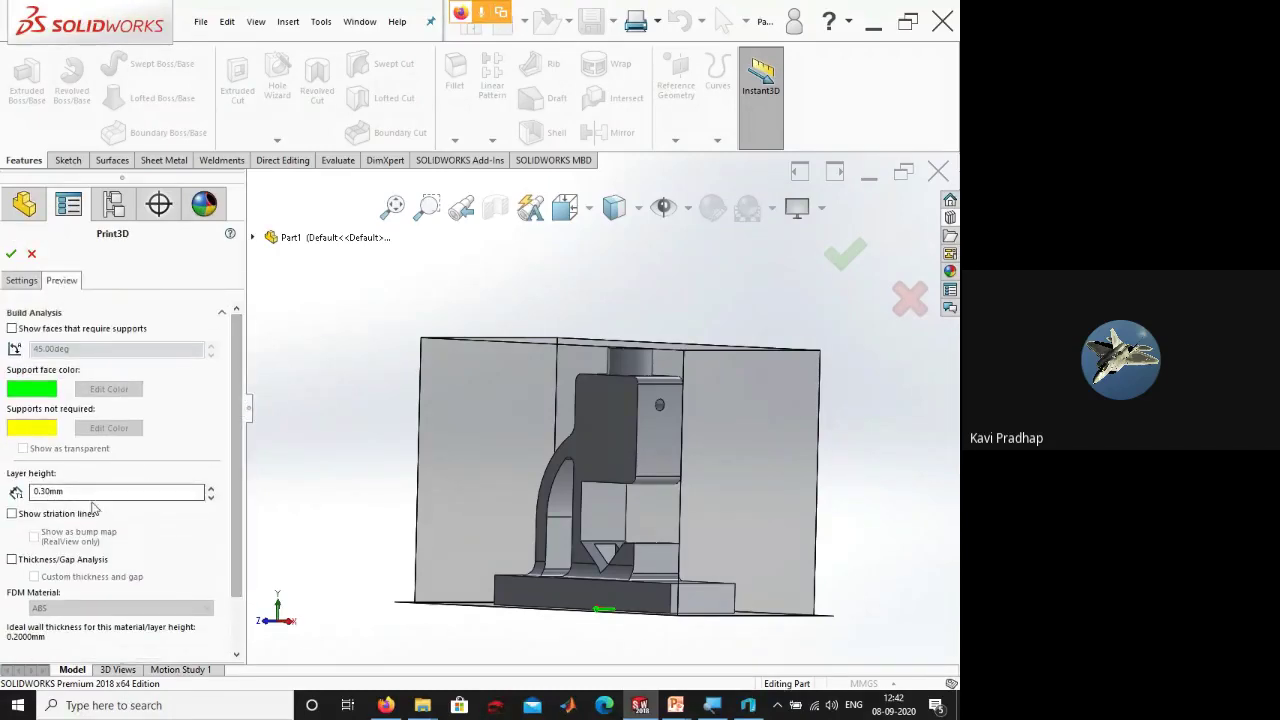
{"action": "left_click_drag", "start_coordinate": [87, 494], "coordinate": [33, 492]}
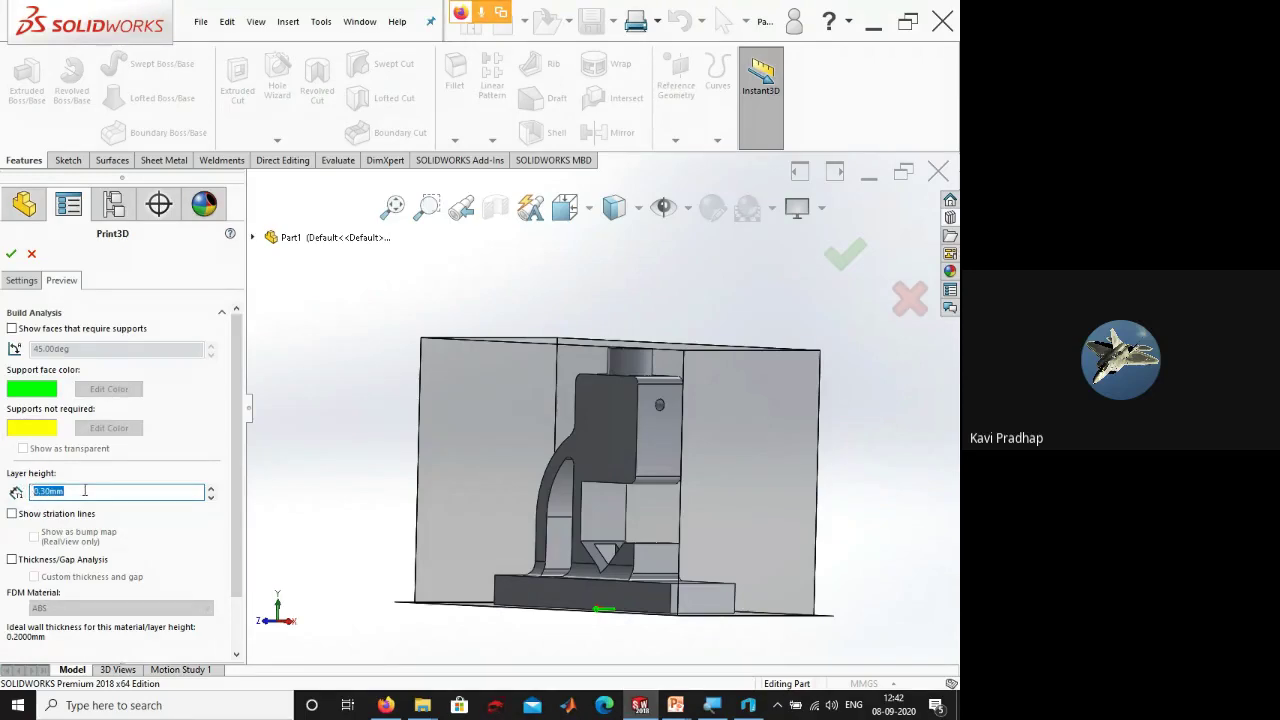
{"action": "left_click", "coordinate": [12, 514]}
{"action": "middle_click_drag", "start_coordinate": [491, 588], "coordinate": [522, 608]}
{"action": "scroll", "coordinate": [539, 516], "scroll_direction": "down", "scroll_amount": 5}
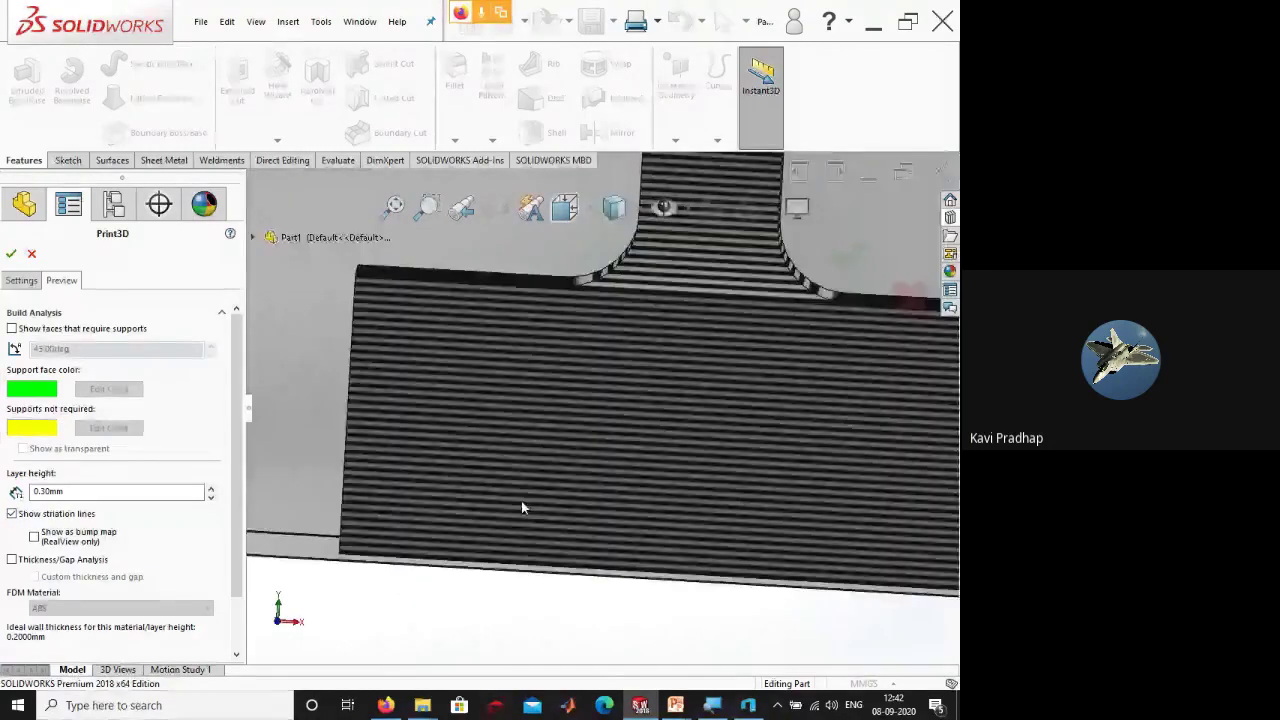
{"action": "middle_click_drag", "start_coordinate": [521, 502], "coordinate": [406, 564]}
{"action": "scroll", "coordinate": [390, 525], "scroll_direction": "down", "scroll_amount": 3}
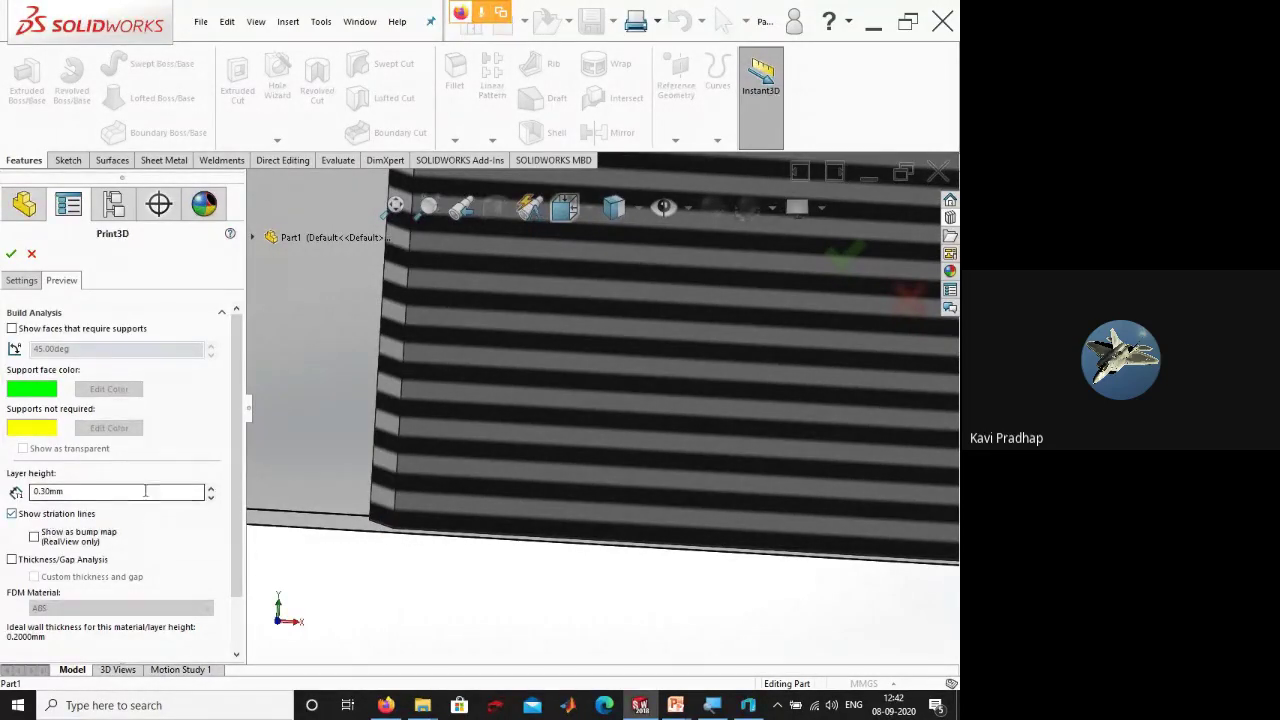
{"action": "scroll", "coordinate": [497, 531], "scroll_direction": "up", "scroll_amount": 5}
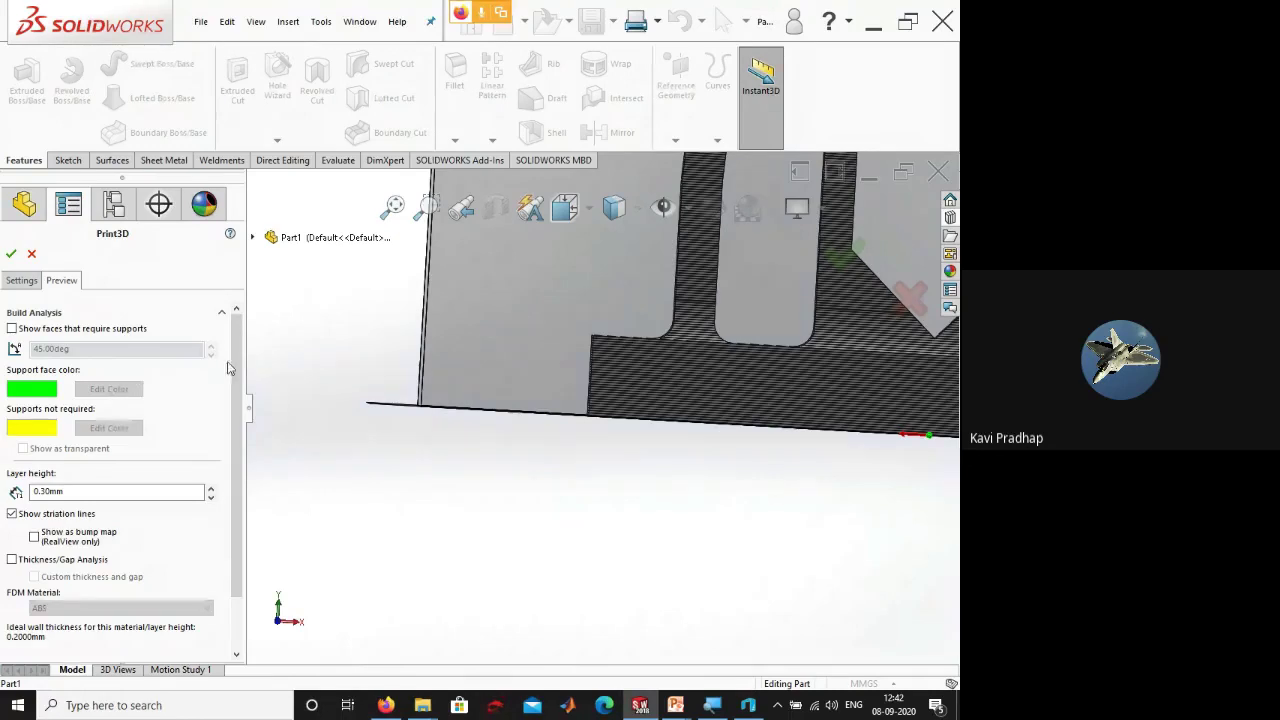
- Show the faces that require supports at 45 degrees and turn on Thickness/Gap Analysis
{"action": "scroll", "coordinate": [228, 369], "scroll_direction": "down", "scroll_amount": 2}
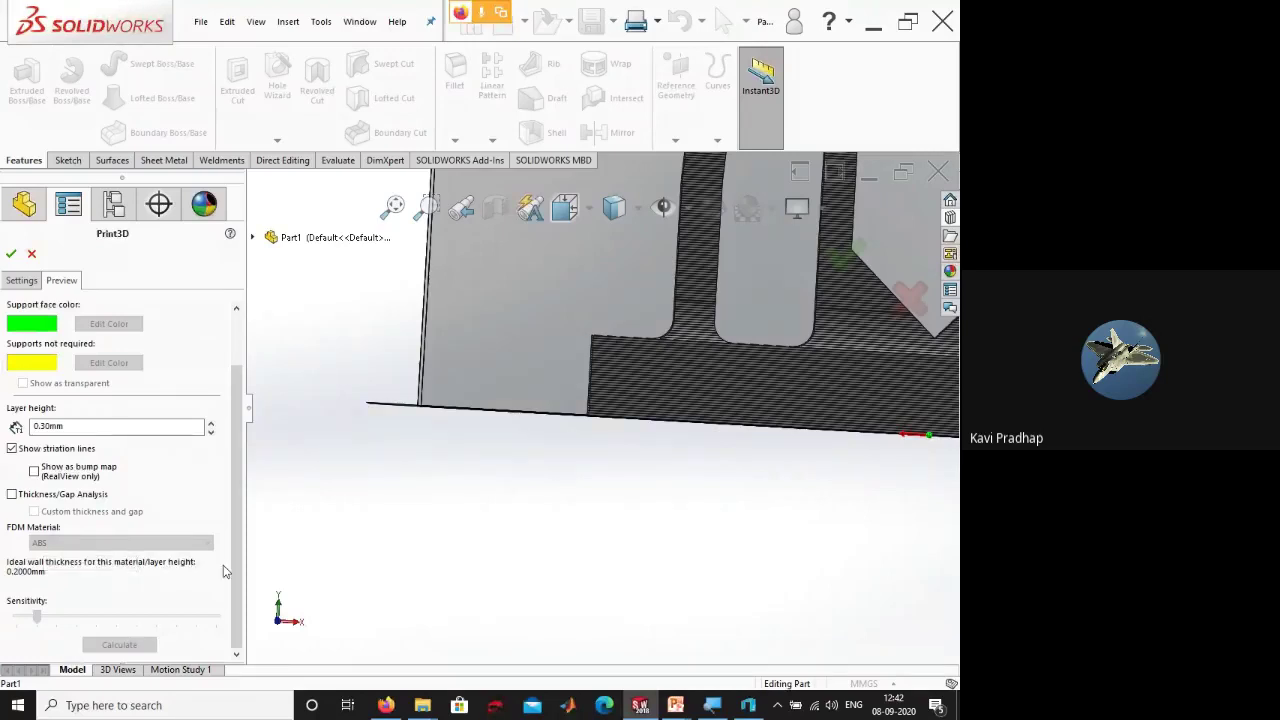
{"action": "scroll", "coordinate": [110, 425], "scroll_direction": "up", "scroll_amount": 2}
{"action": "left_click", "coordinate": [20, 331]}
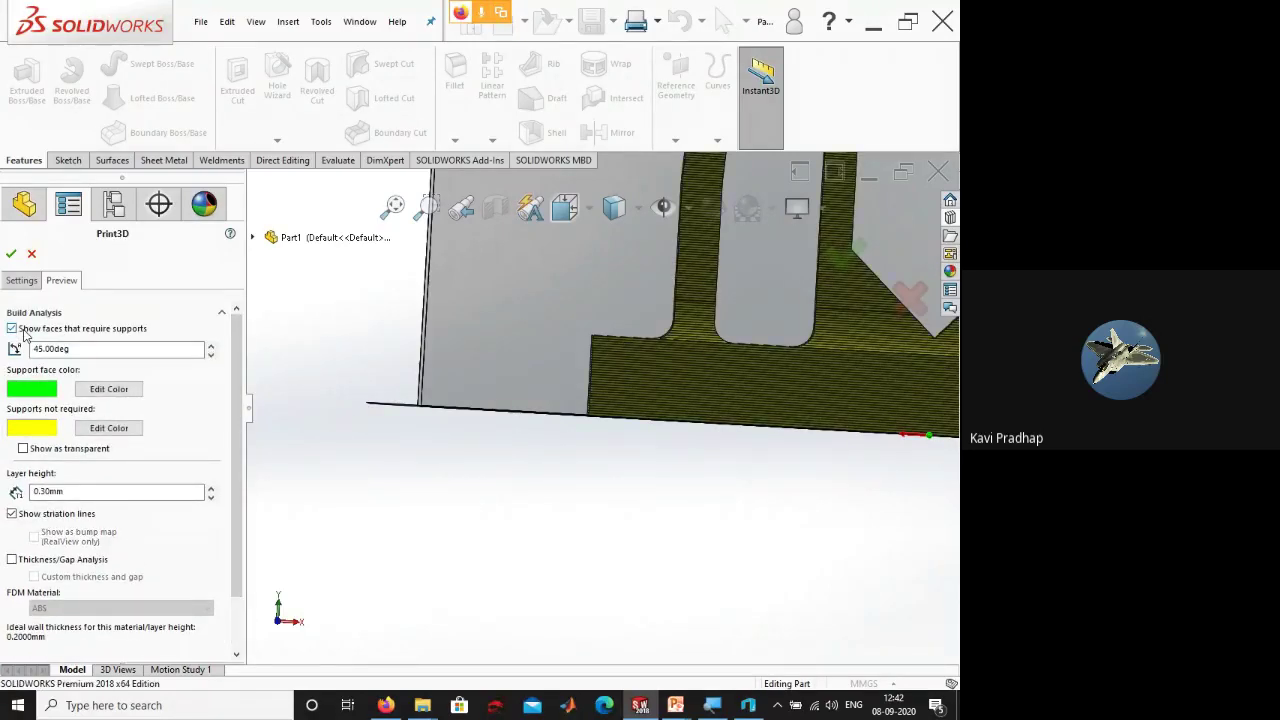
{"action": "left_click", "coordinate": [12, 560]}
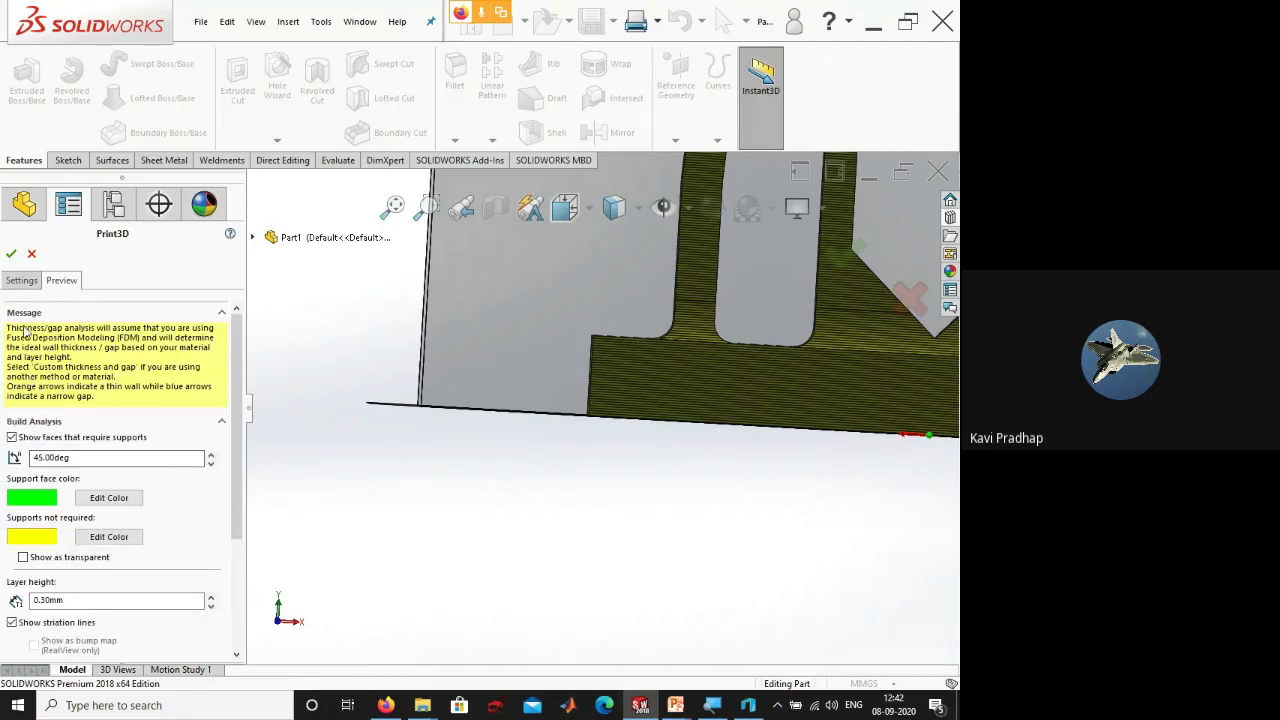
- Examine the colour-coded support faces on the vise base, including the underside of the overhanging upper block
{"action": "scroll", "coordinate": [652, 477], "scroll_direction": "up", "scroll_amount": 5}
{"action": "middle_click_drag", "start_coordinate": [652, 477], "coordinate": [590, 494]}
{"action": "scroll", "coordinate": [761, 321], "scroll_direction": "down", "scroll_amount": 3}
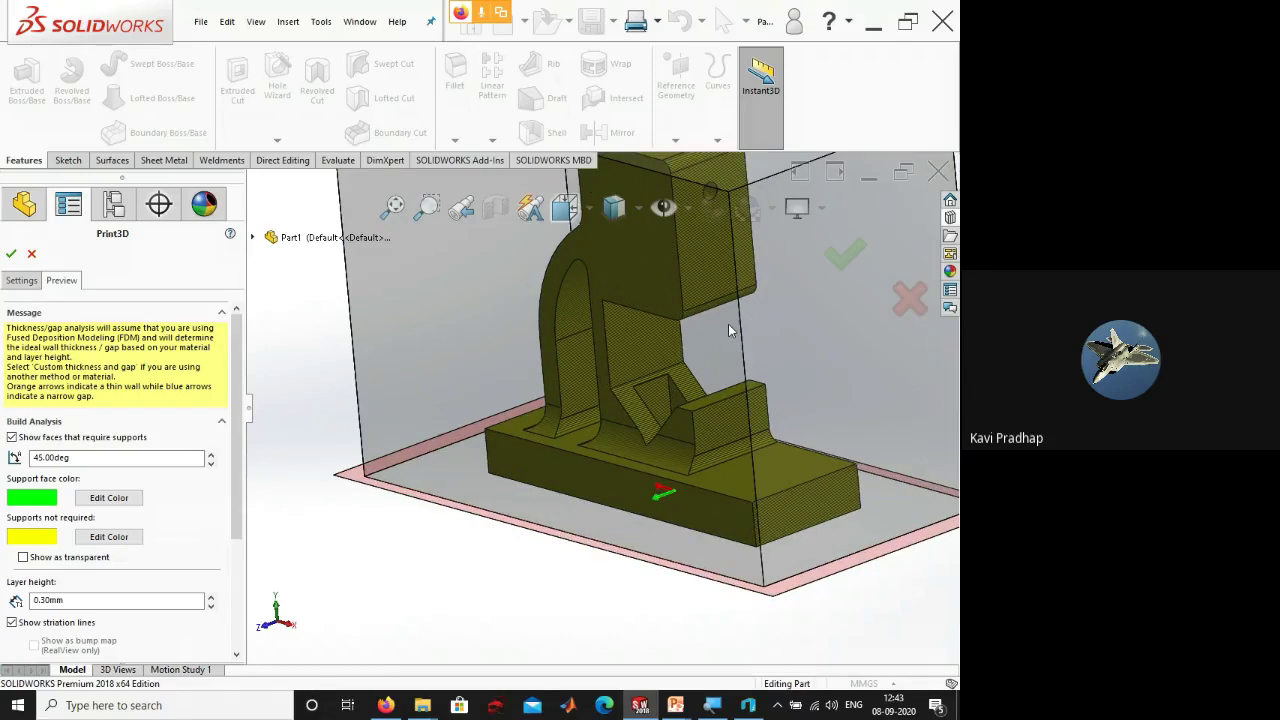
{"action": "scroll", "coordinate": [711, 358], "scroll_direction": "down", "scroll_amount": 3}
{"action": "middle_click_drag", "start_coordinate": [673, 392], "coordinate": [513, 352]}
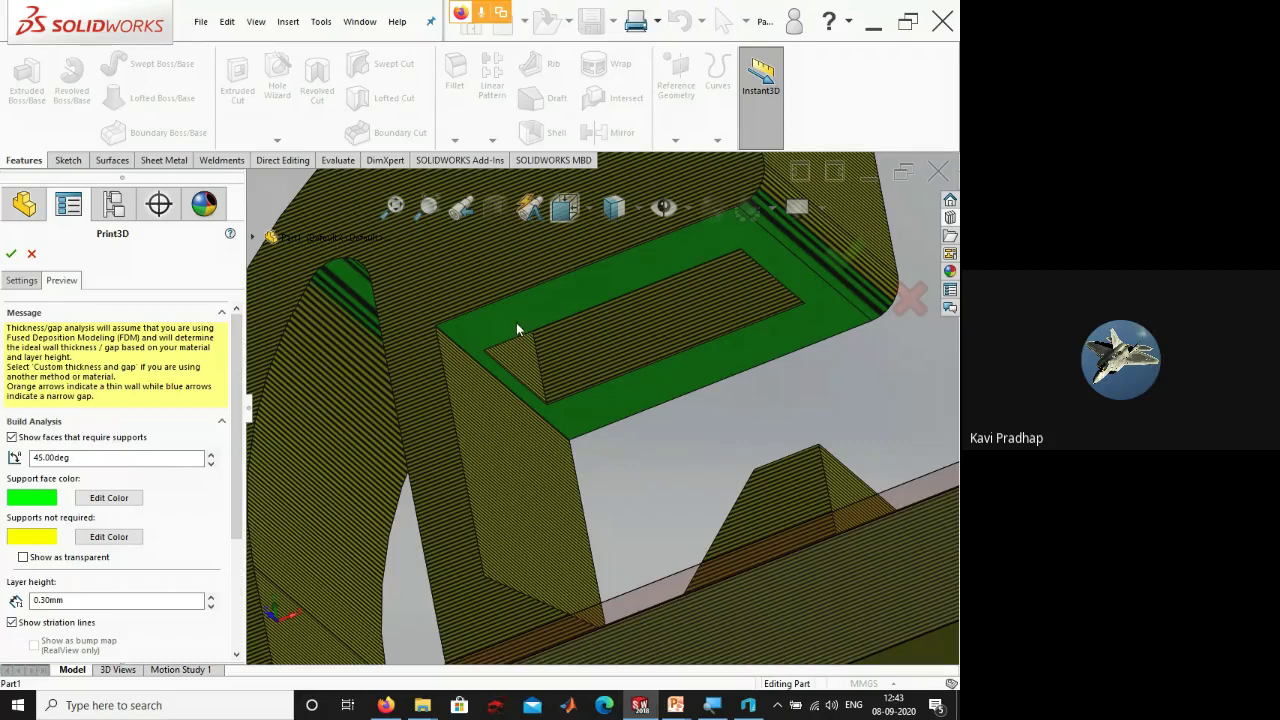
{"action": "scroll", "coordinate": [346, 430], "scroll_direction": "up", "scroll_amount": 10}
{"action": "middle_click_drag", "start_coordinate": [385, 456], "coordinate": [431, 551]}
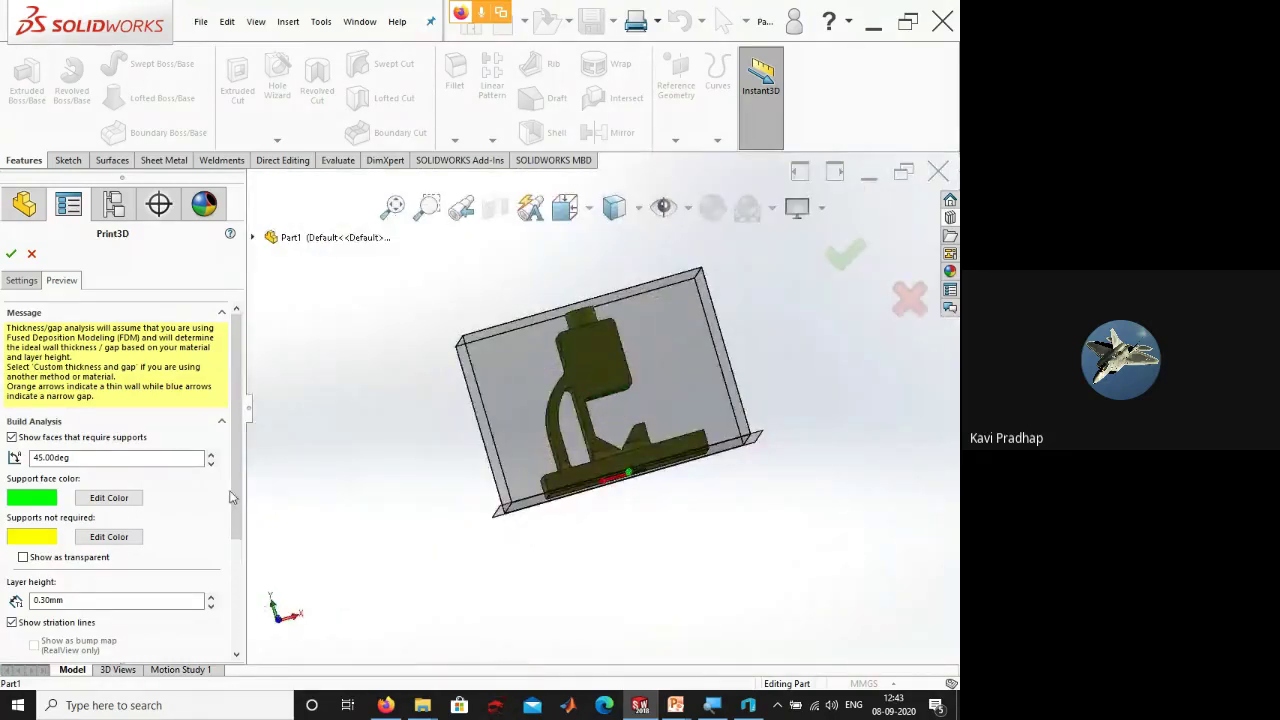
- Set the FDM material for the thickness/gap analysis to PC-ABS
{"action": "scroll", "coordinate": [141, 566], "scroll_direction": "down", "scroll_amount": 5}
{"action": "left_click", "coordinate": [125, 542]}
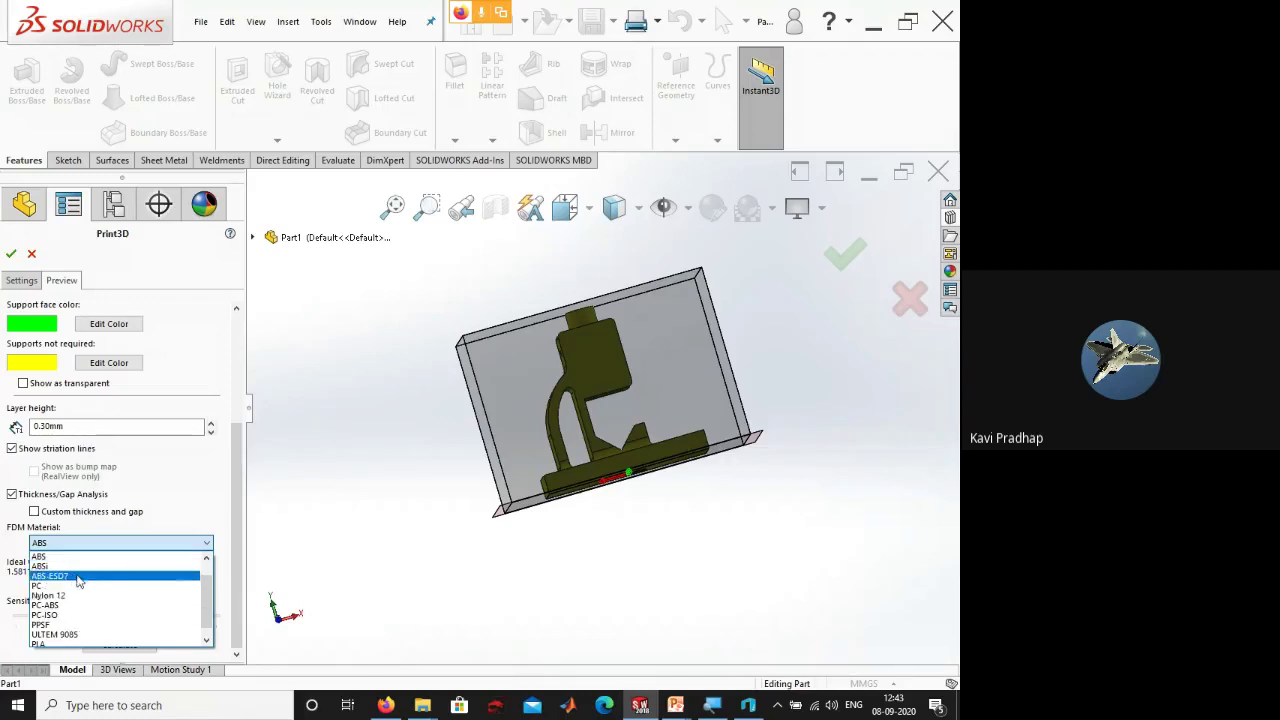
{"action": "left_click", "coordinate": [85, 606]}
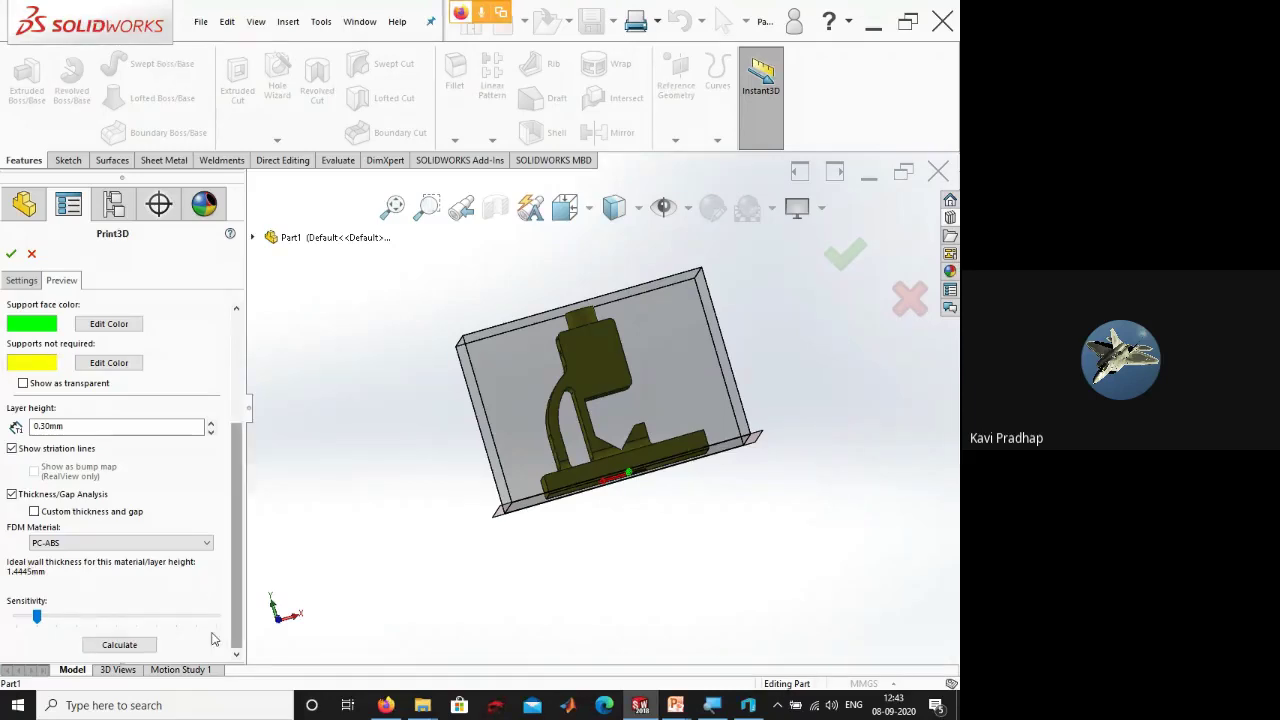
- Expand the Save To File options in the Print3D settings
{"action": "left_click", "coordinate": [22, 281]}
{"action": "scroll", "coordinate": [241, 500], "scroll_direction": "down", "scroll_amount": 3}
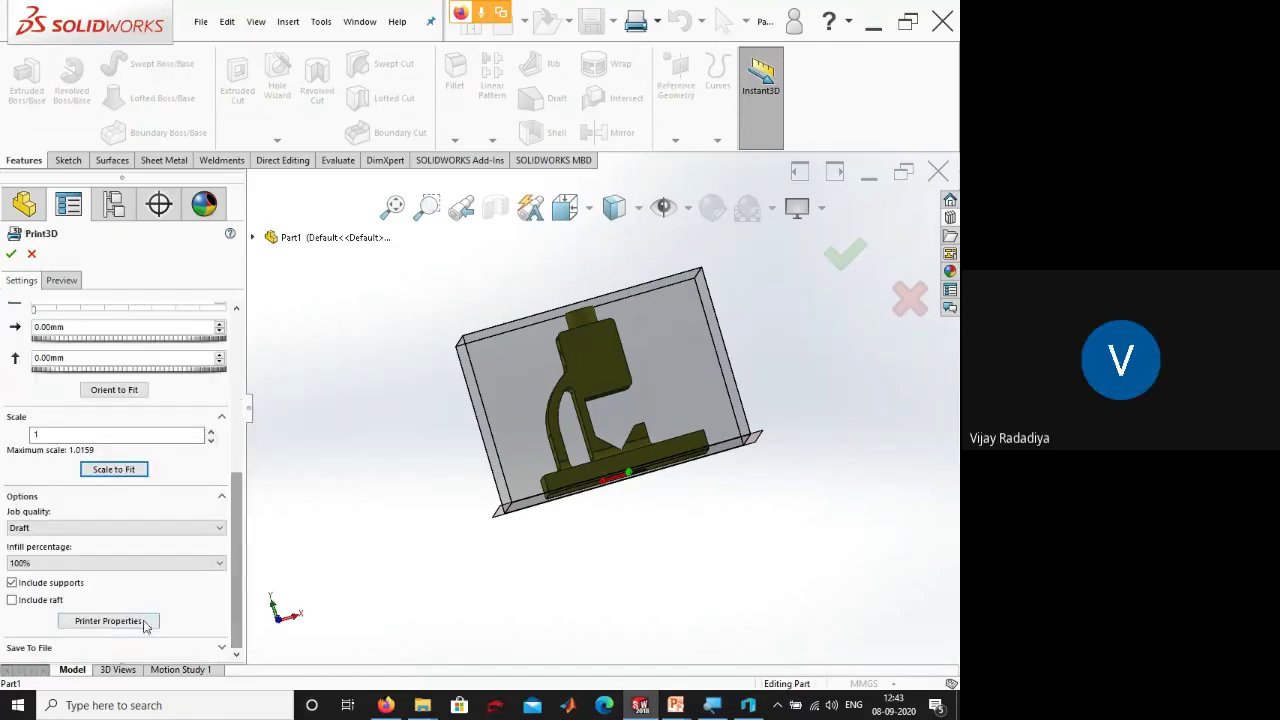
{"action": "left_click", "coordinate": [55, 648]}
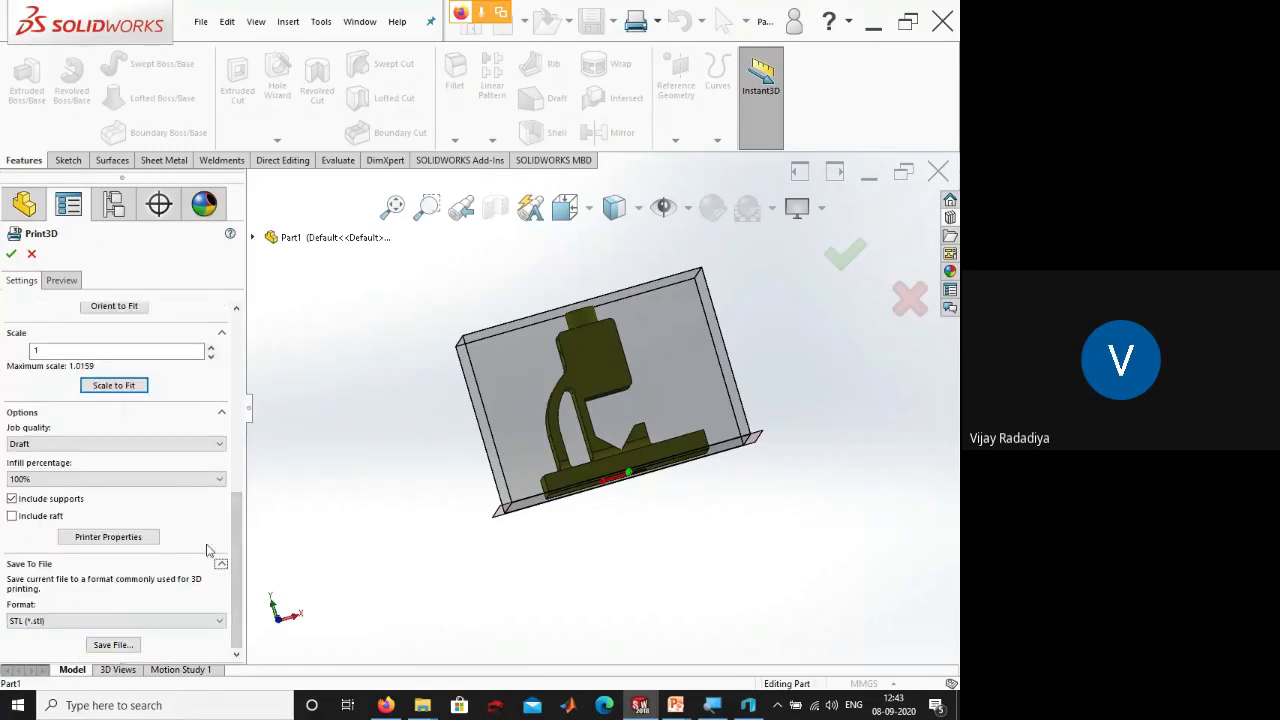
- Return to the print preview, open Magnifier at 300% and bring the FDM material choices for the thickness/gap analysis into view
{"action": "left_click", "coordinate": [61, 280]}
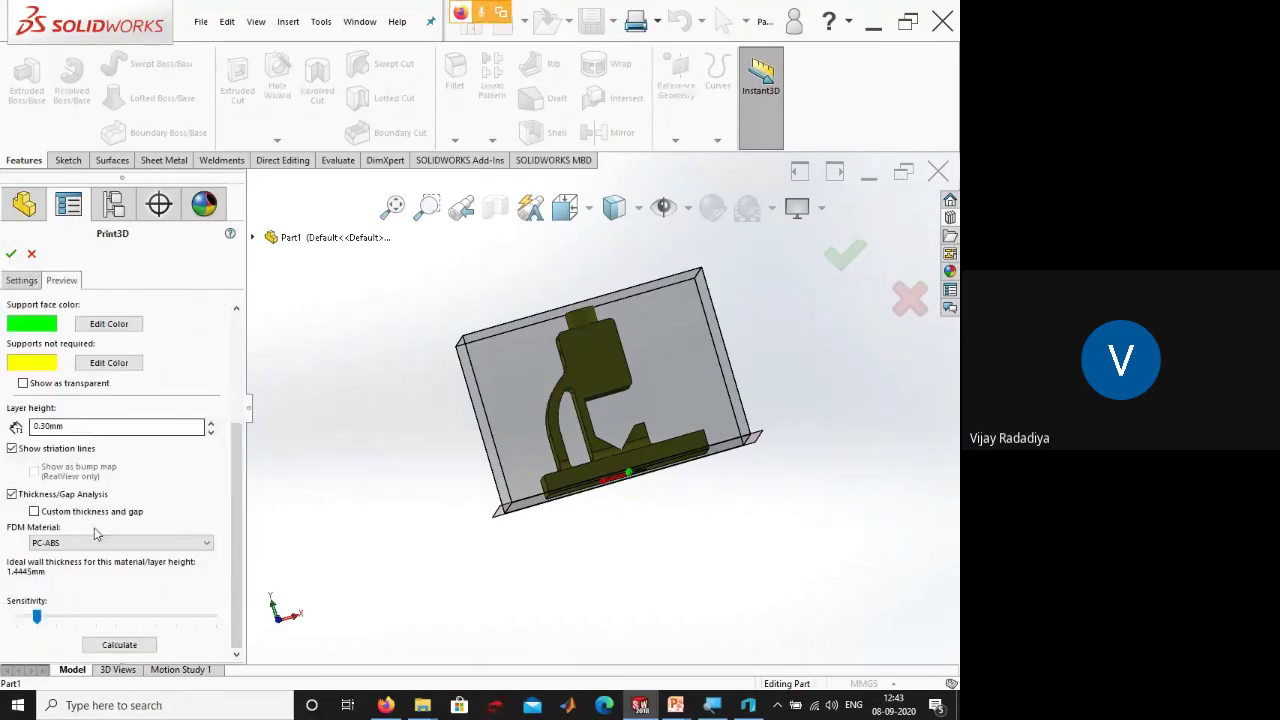
{"action": "left_click", "coordinate": [100, 541]}
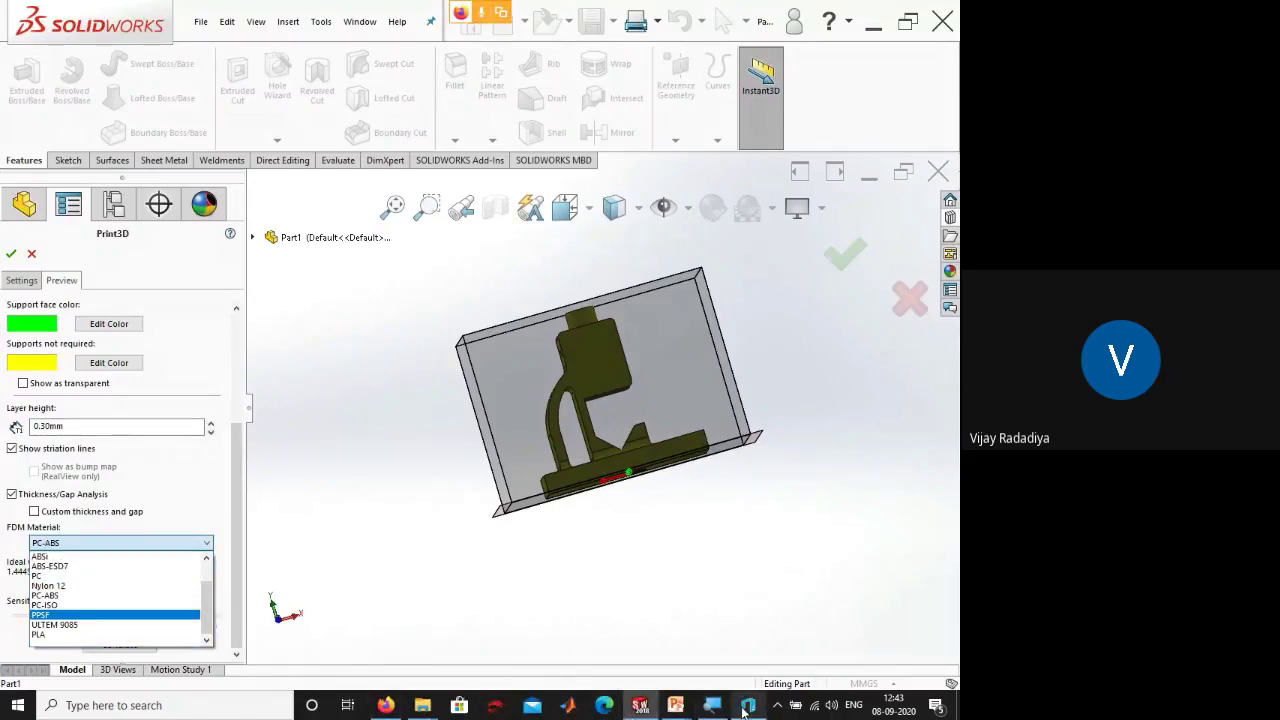
{"action": "left_click", "coordinate": [712, 705]}
{"action": "left_click_drag", "start_coordinate": [480, 505], "coordinate": [129, 500]}
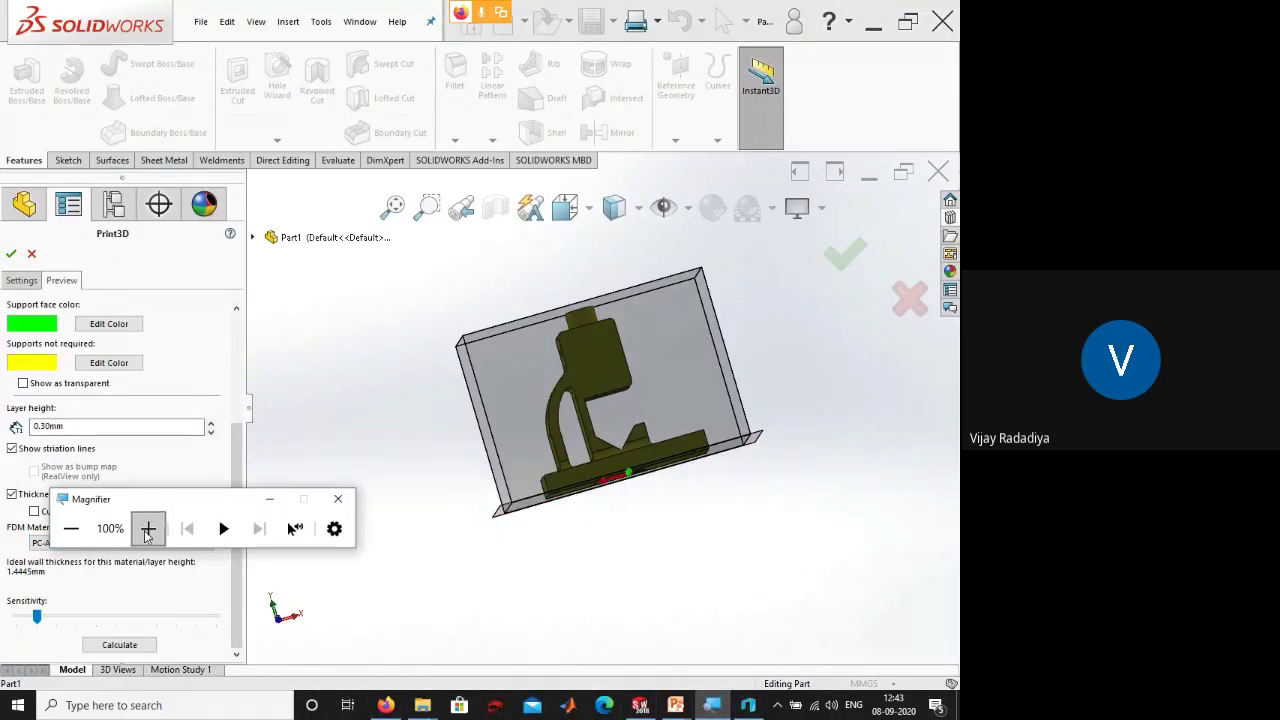
{"action": "left_click", "coordinate": [146, 529]}
{"action": "left_click", "coordinate": [151, 528]}
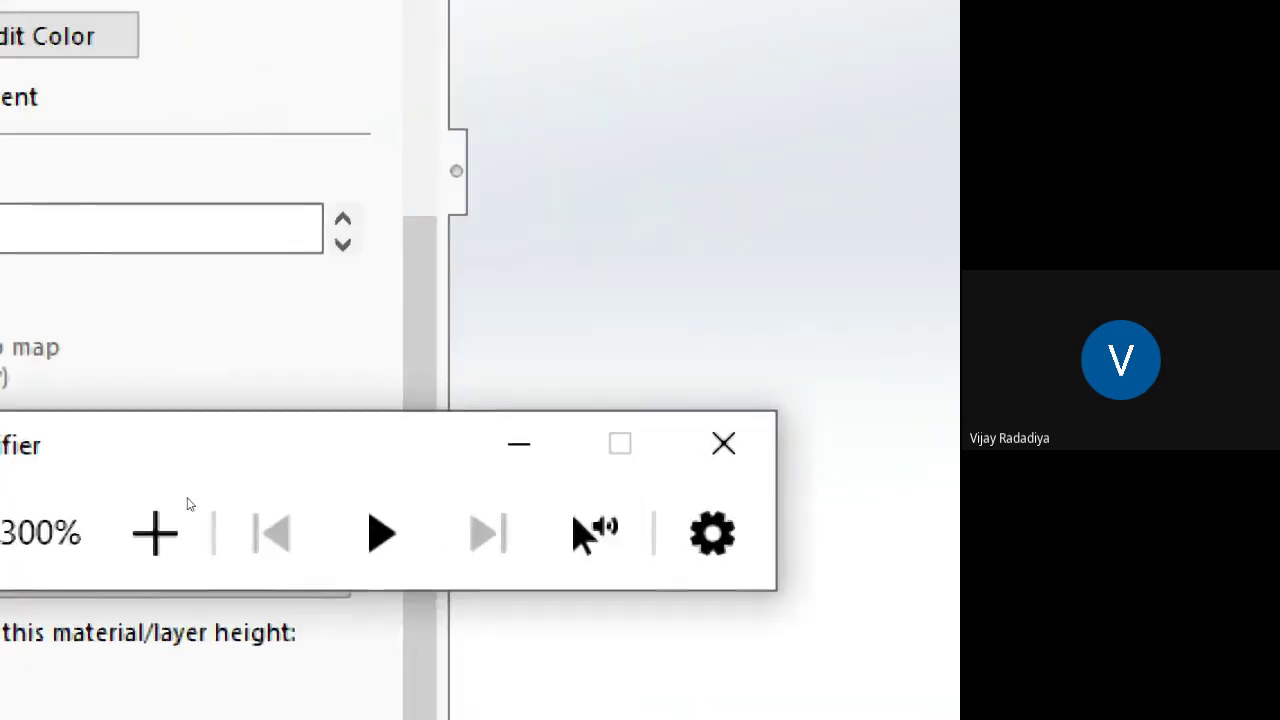
{"action": "left_click_drag", "start_coordinate": [3, 490], "coordinate": [20, 640]}
{"action": "left_click", "coordinate": [90, 562]}
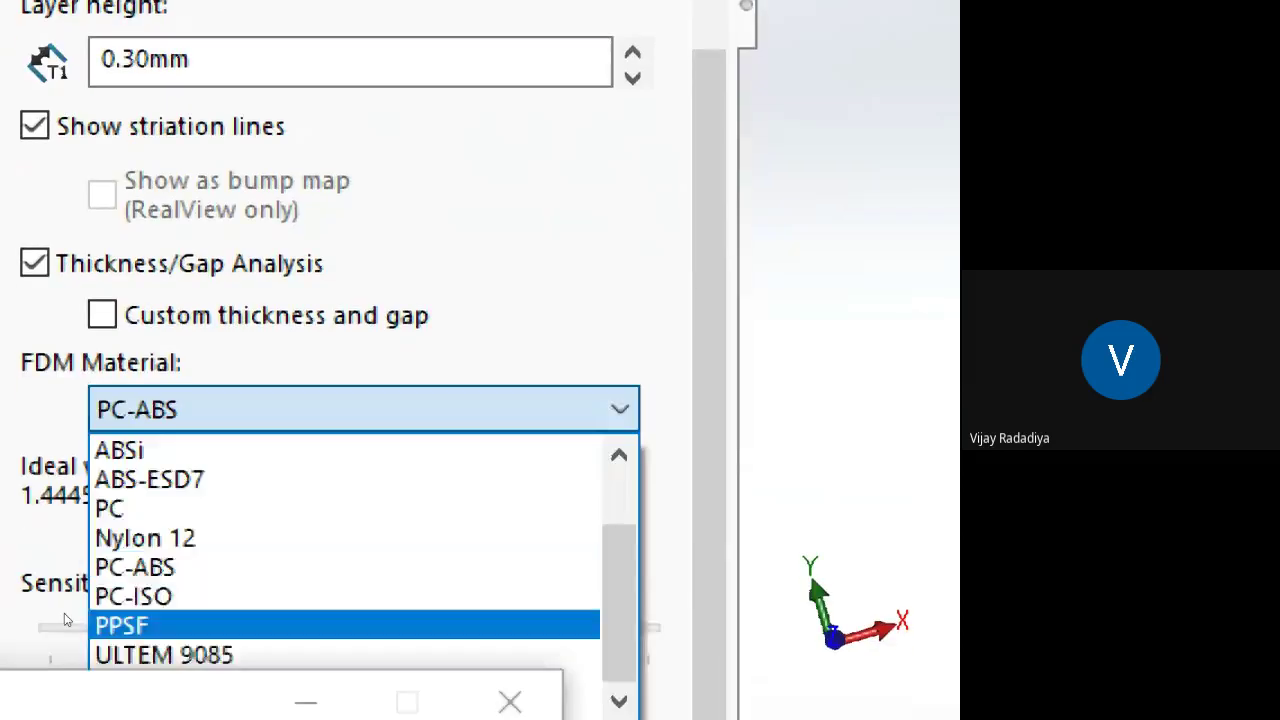
- Examine the available FDM materials for the thickness/gap analysis, from ABS-M30 to PLA
{"action": "scroll", "coordinate": [65, 620], "scroll_direction": "up", "scroll_amount": 1}
{"action": "key", "text": "Up"}
{"action": "key", "text": "Up"}
{"action": "key", "text": "Up"}
{"action": "key", "text": "Up"}
{"action": "key", "text": "Up"}
{"action": "key", "text": "Up"}
{"action": "key", "text": "Up"}
{"action": "key", "text": "Down"}
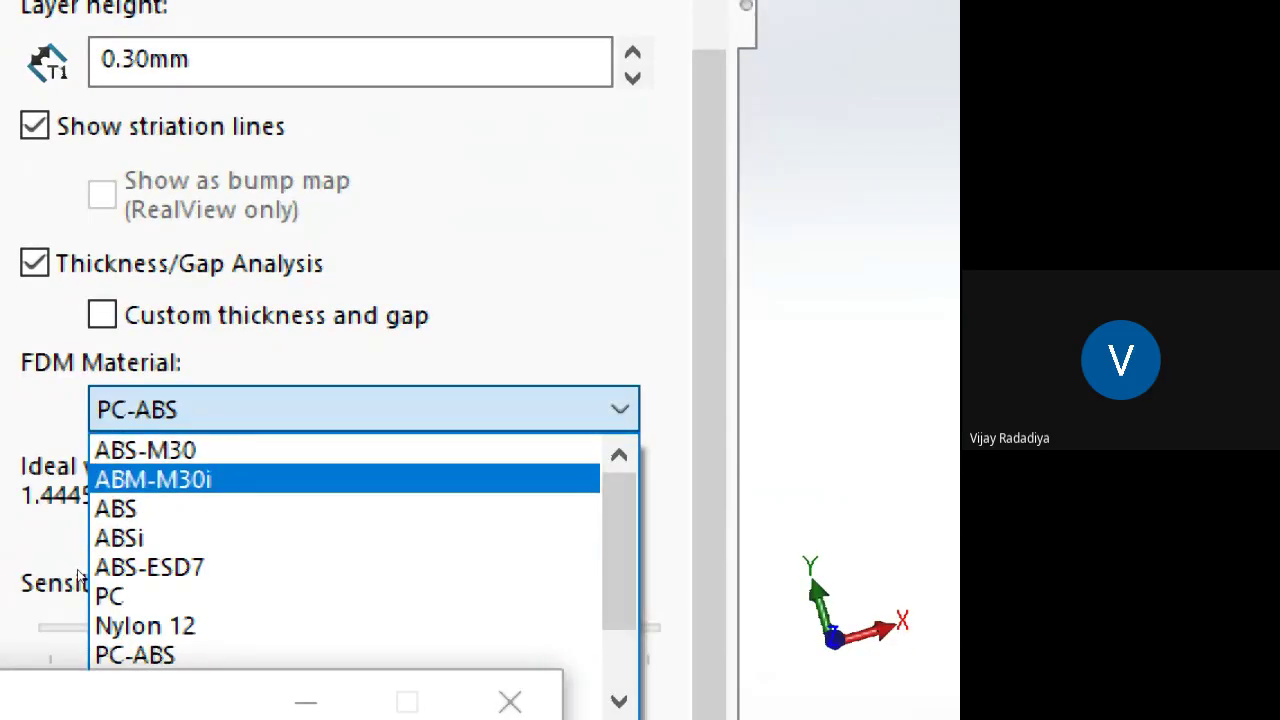
{"action": "scroll", "coordinate": [78, 578], "scroll_direction": "down", "scroll_amount": 3}
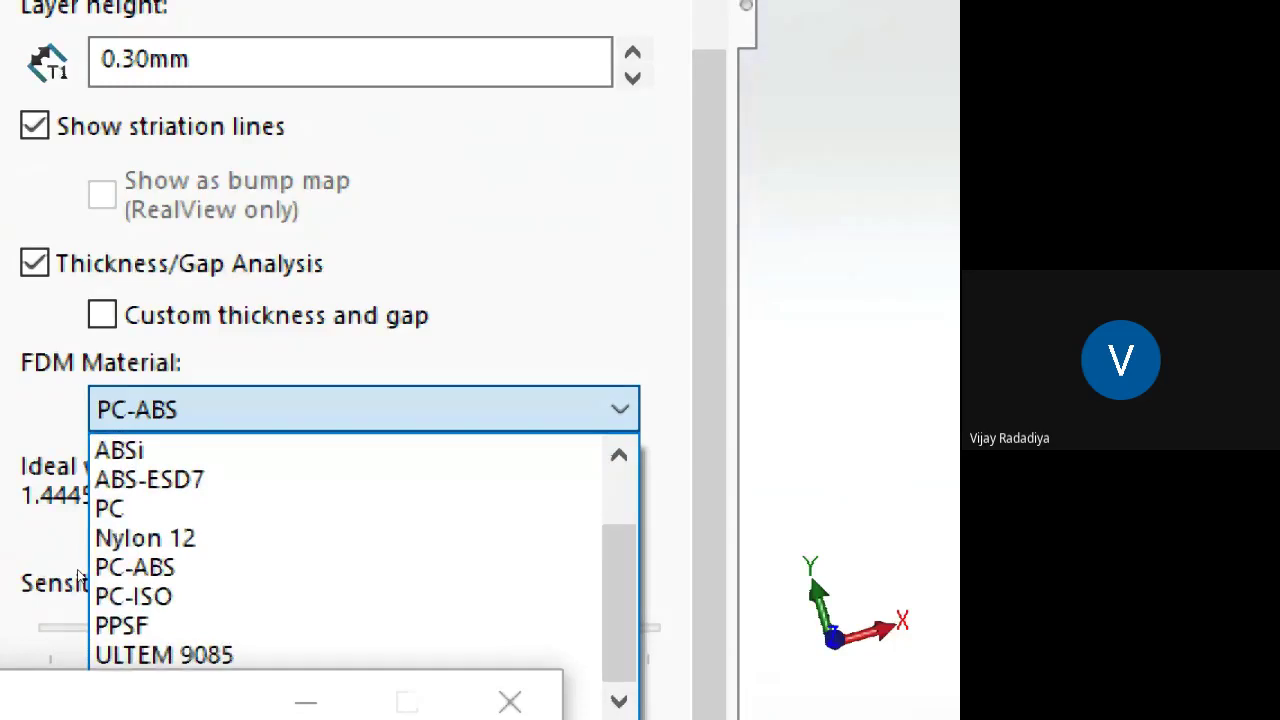
{"action": "left_click_drag", "start_coordinate": [64, 655], "coordinate": [69, 686]}
{"action": "key", "text": "alt+Down"}
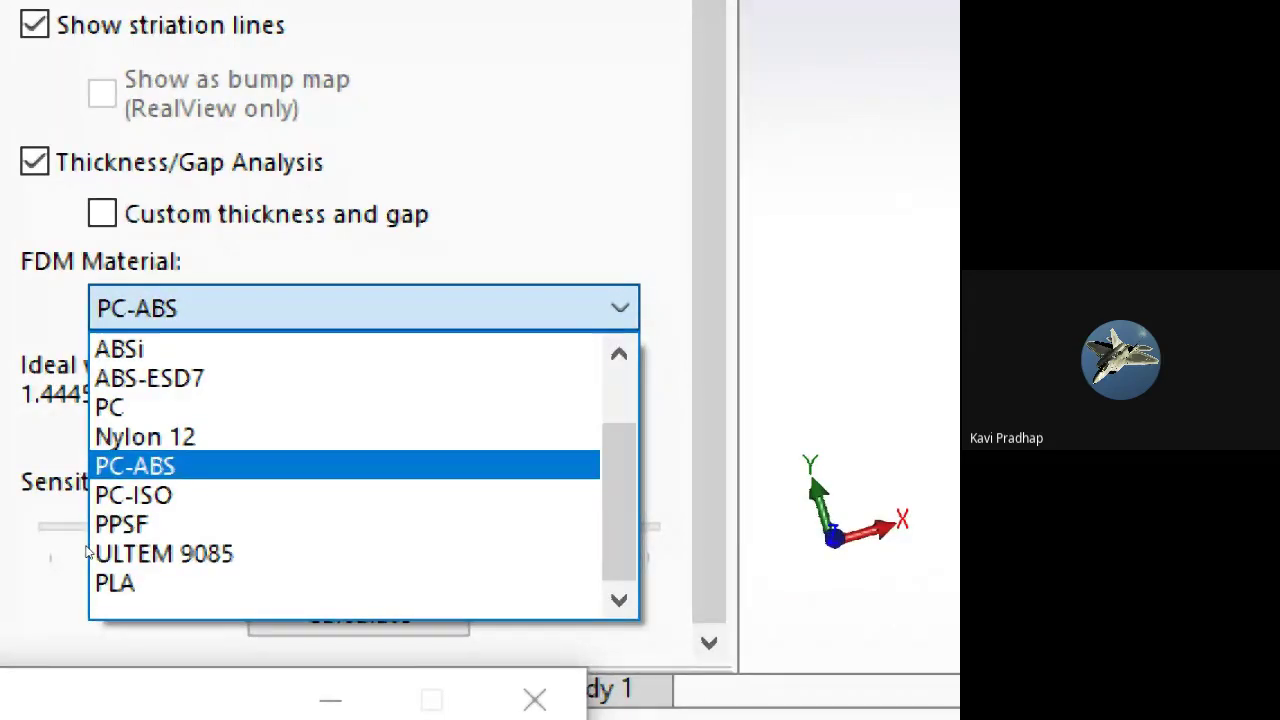
{"action": "left_click", "coordinate": [183, 505]}
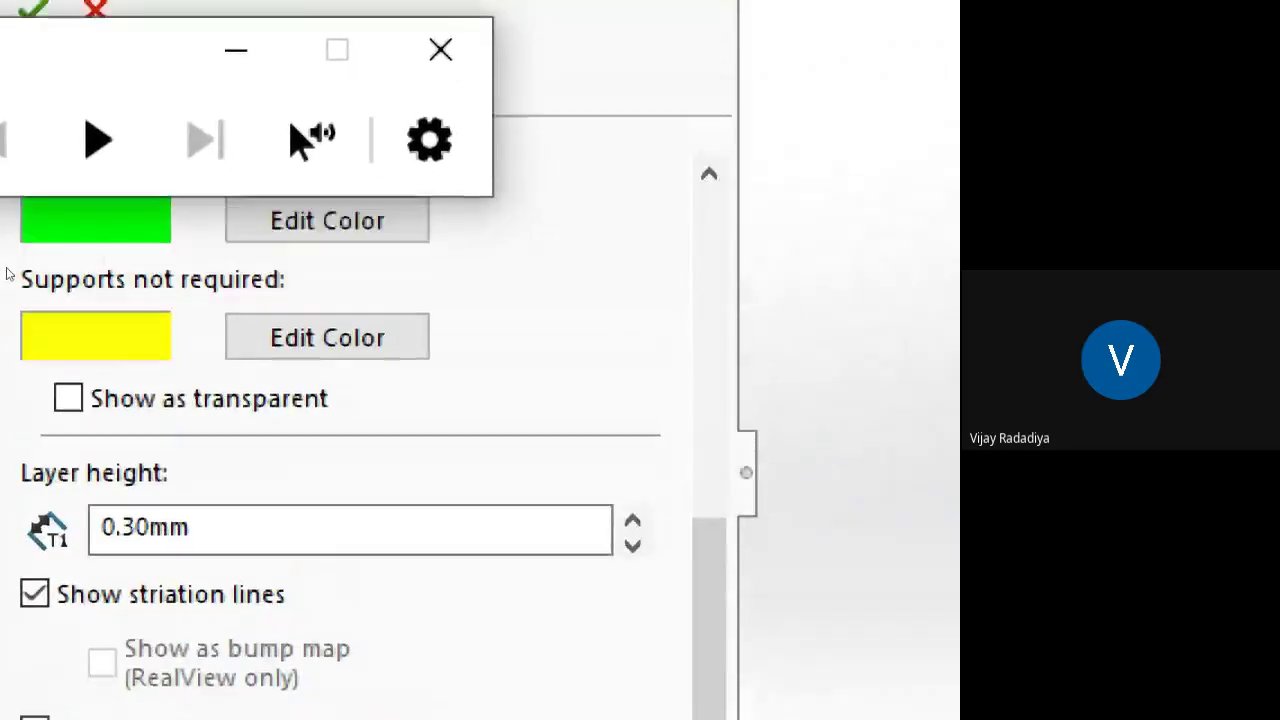
- Go through the Save To File formats in the Print3D settings, including AMF, and set the format to 3D Manufacturing Format (*.3mf)
{"action": "left_click_drag", "start_coordinate": [6, 223], "coordinate": [268, 376]}
{"action": "left_click", "coordinate": [7, 286]}
{"action": "left_click_drag", "start_coordinate": [163, 377], "coordinate": [153, 409]}
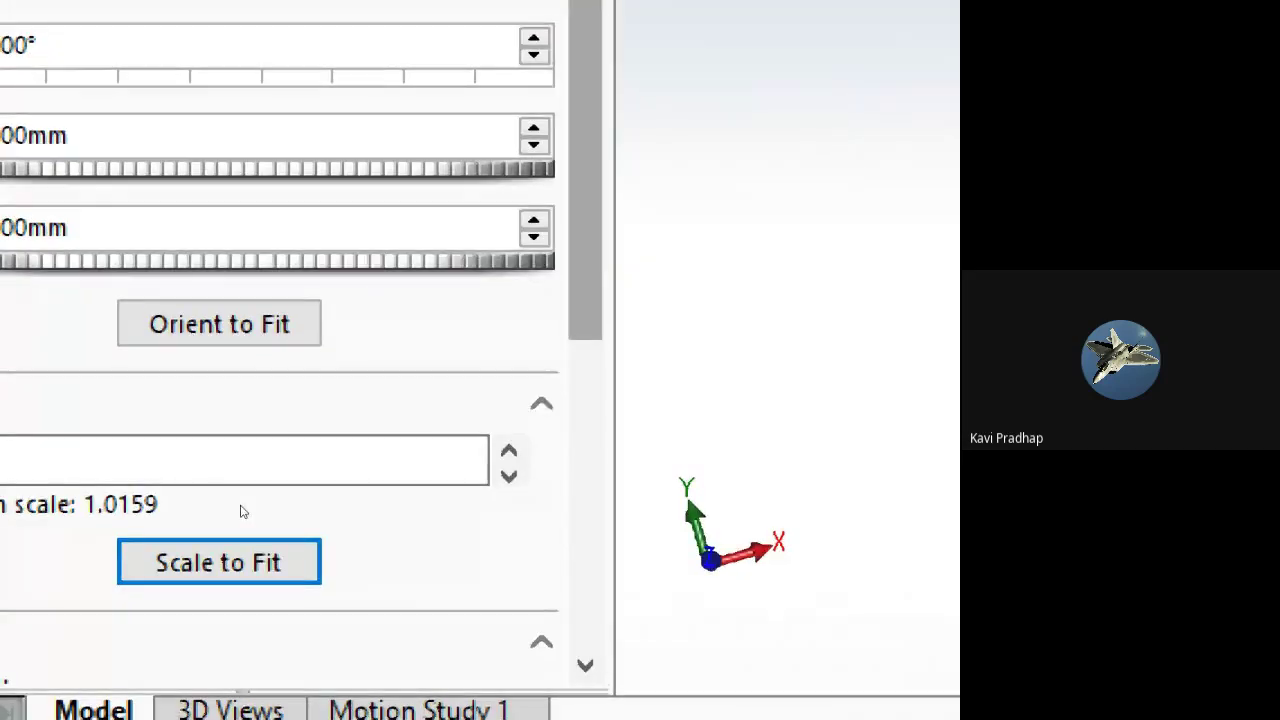
{"action": "scroll", "coordinate": [368, 406], "scroll_direction": "down", "scroll_amount": 10}
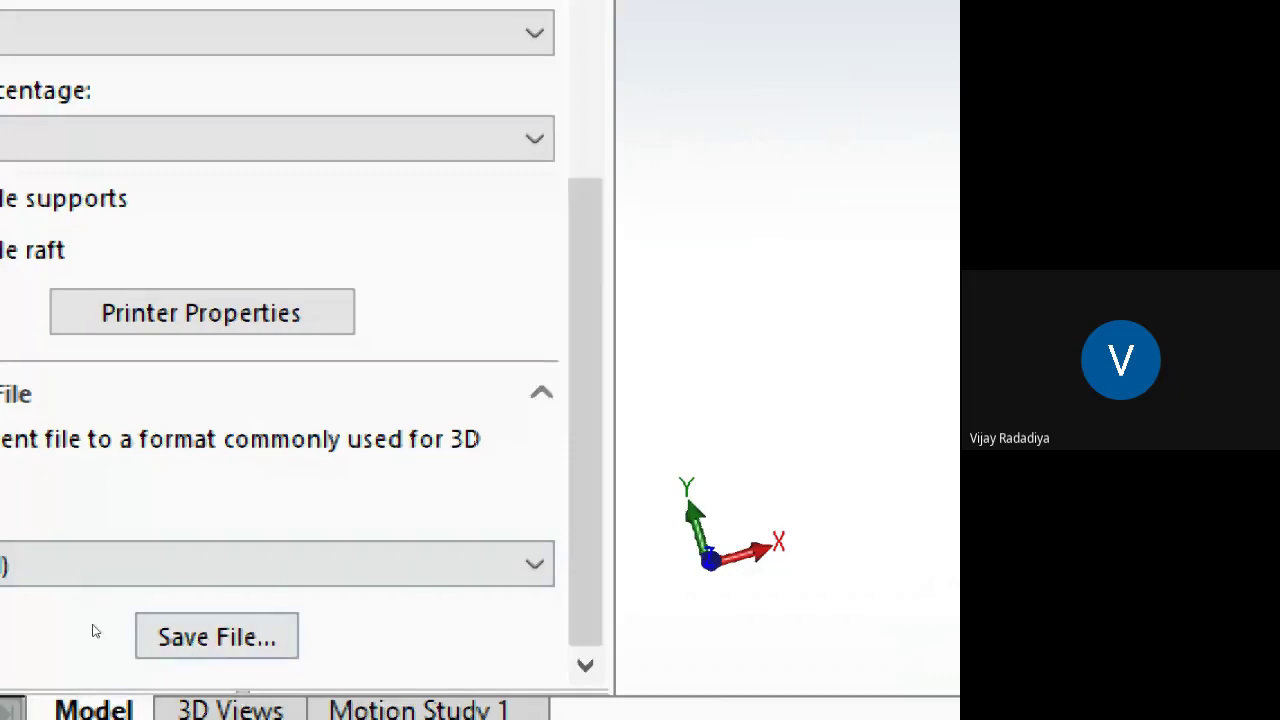
{"action": "left_click", "coordinate": [42, 572]}
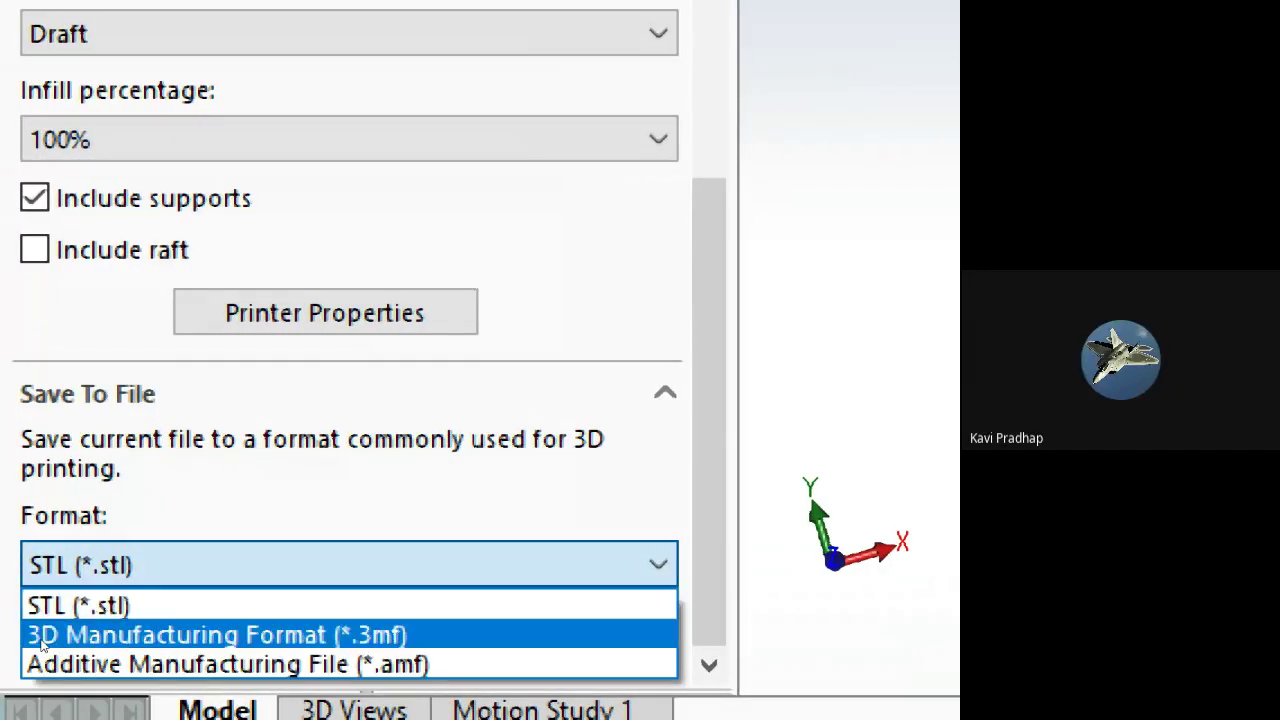
{"action": "left_click", "coordinate": [40, 645]}
{"action": "left_click", "coordinate": [60, 565]}
{"action": "left_click", "coordinate": [62, 659]}
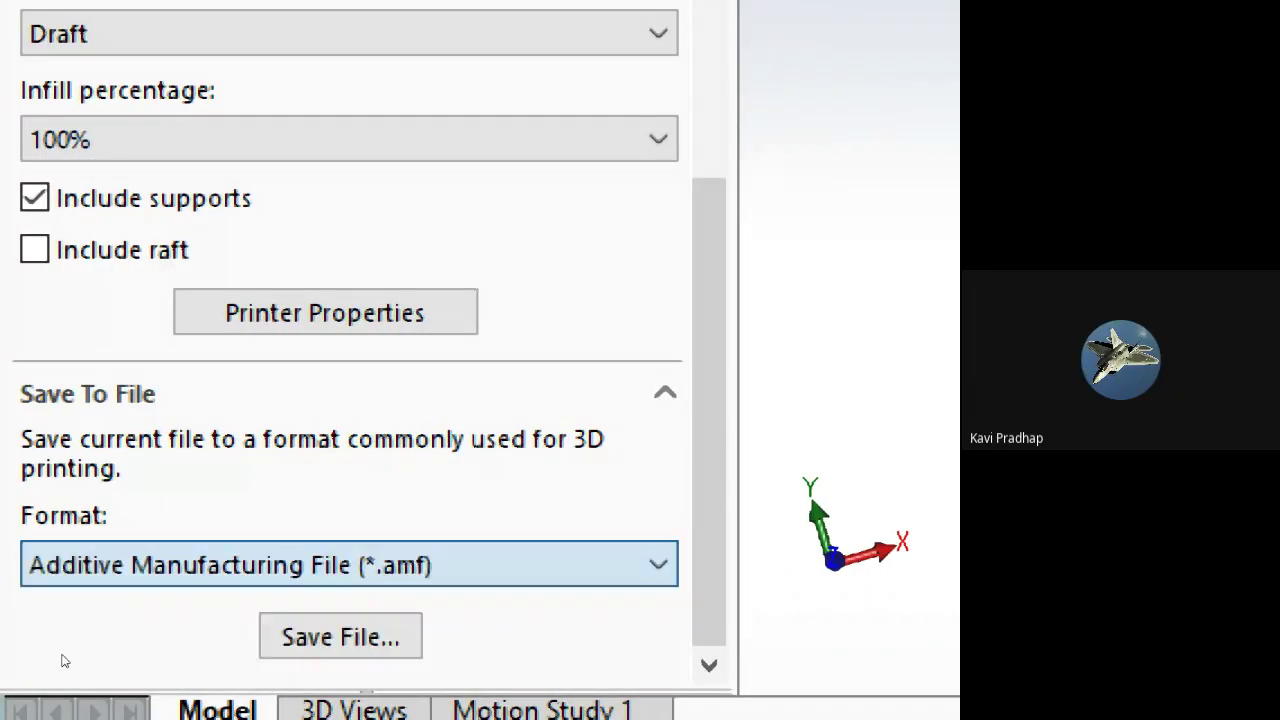
{"action": "left_click", "coordinate": [60, 575]}
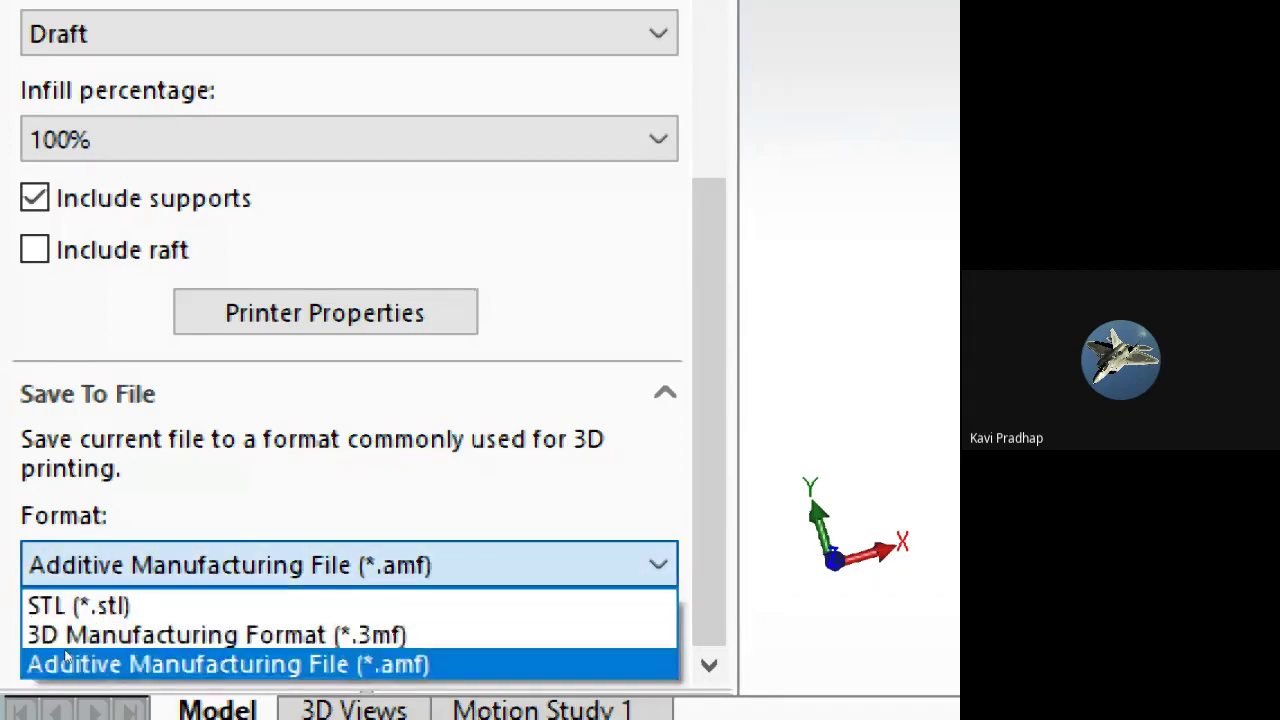
{"action": "left_click", "coordinate": [66, 660]}
{"action": "left_click", "coordinate": [60, 565]}
{"action": "left_click", "coordinate": [95, 632]}
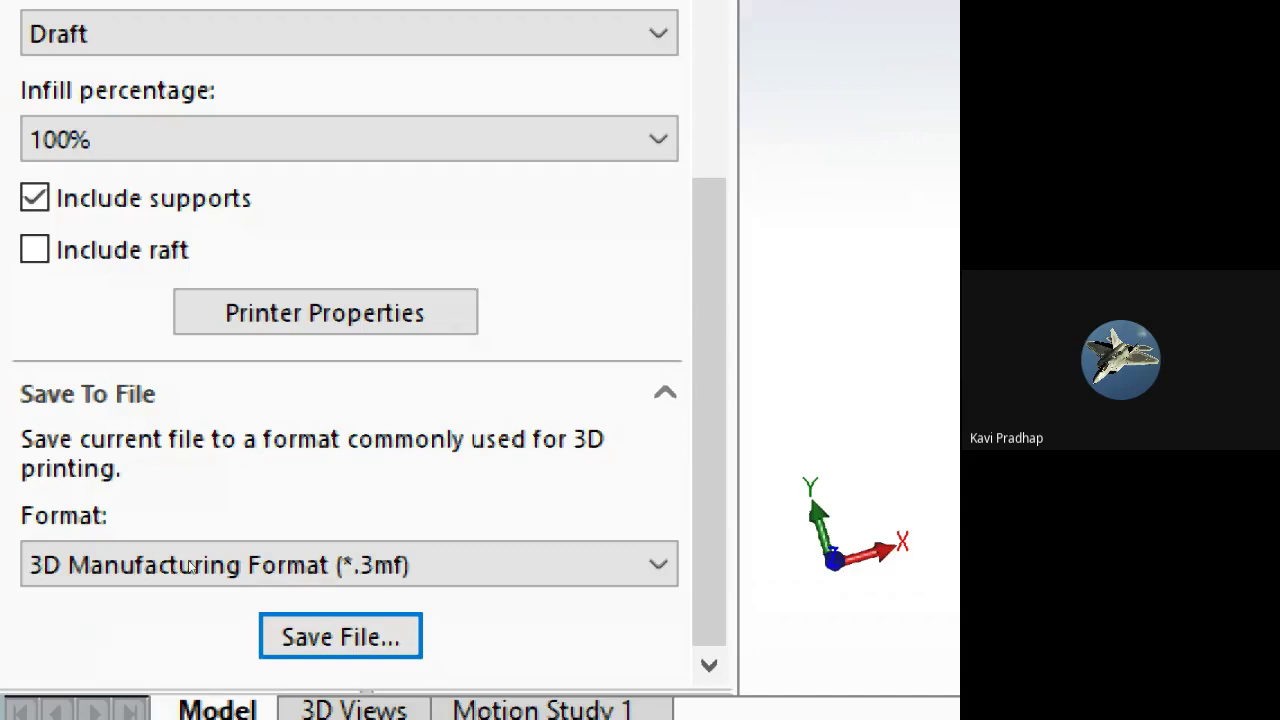
- Start saving the vise base as a 3MF print file, then cancel the save
{"action": "left_click", "coordinate": [340, 637]}
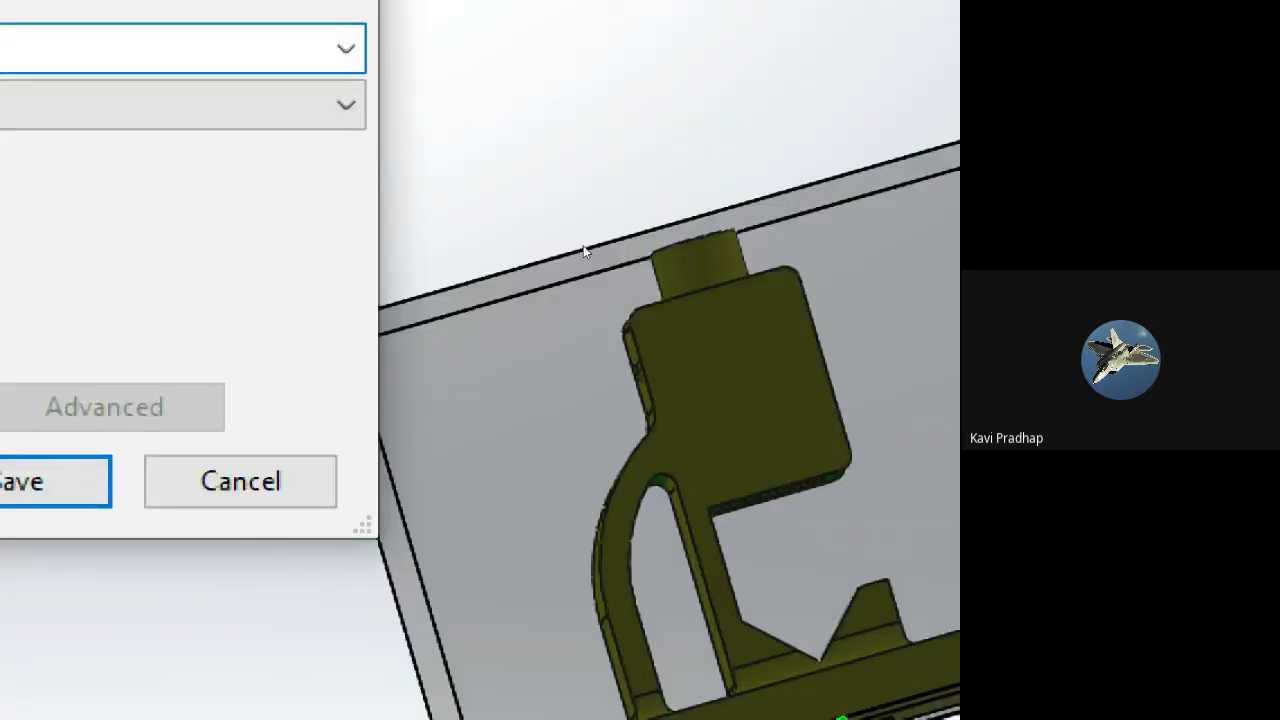
{"action": "left_click", "coordinate": [240, 481]}
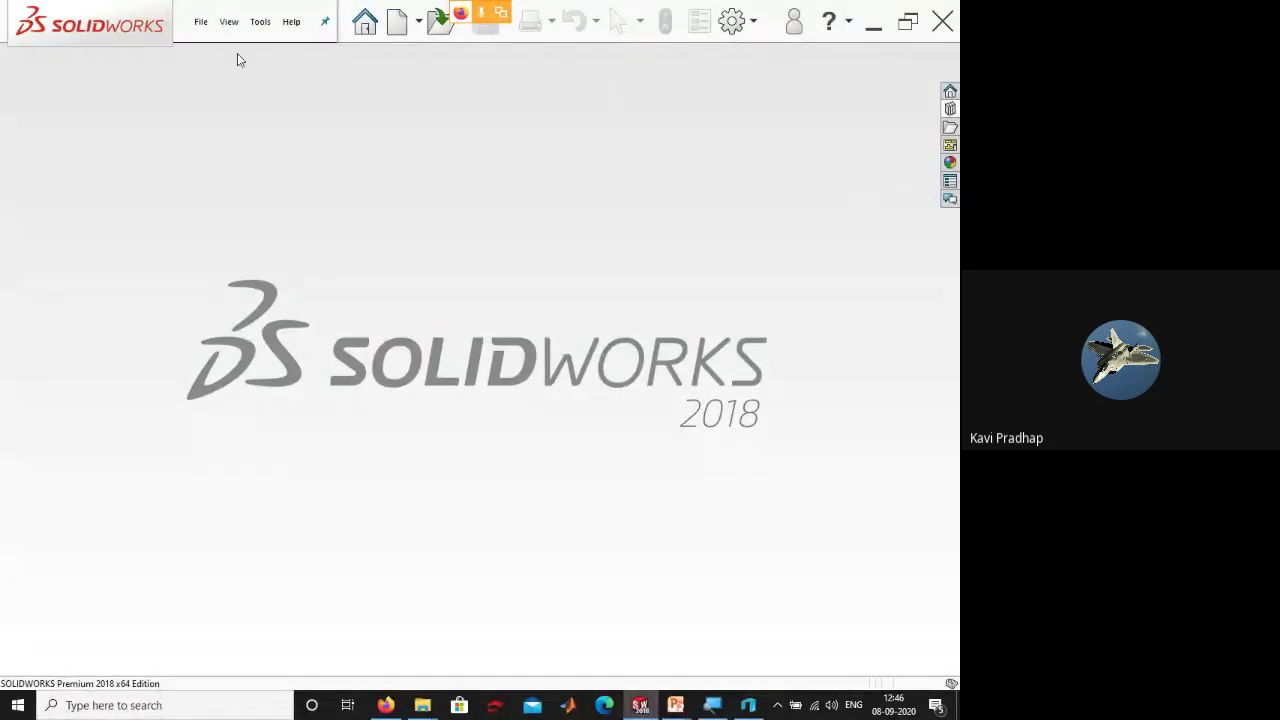
- Show the recent documents available for opening
{"action": "left_click", "coordinate": [206, 40]}
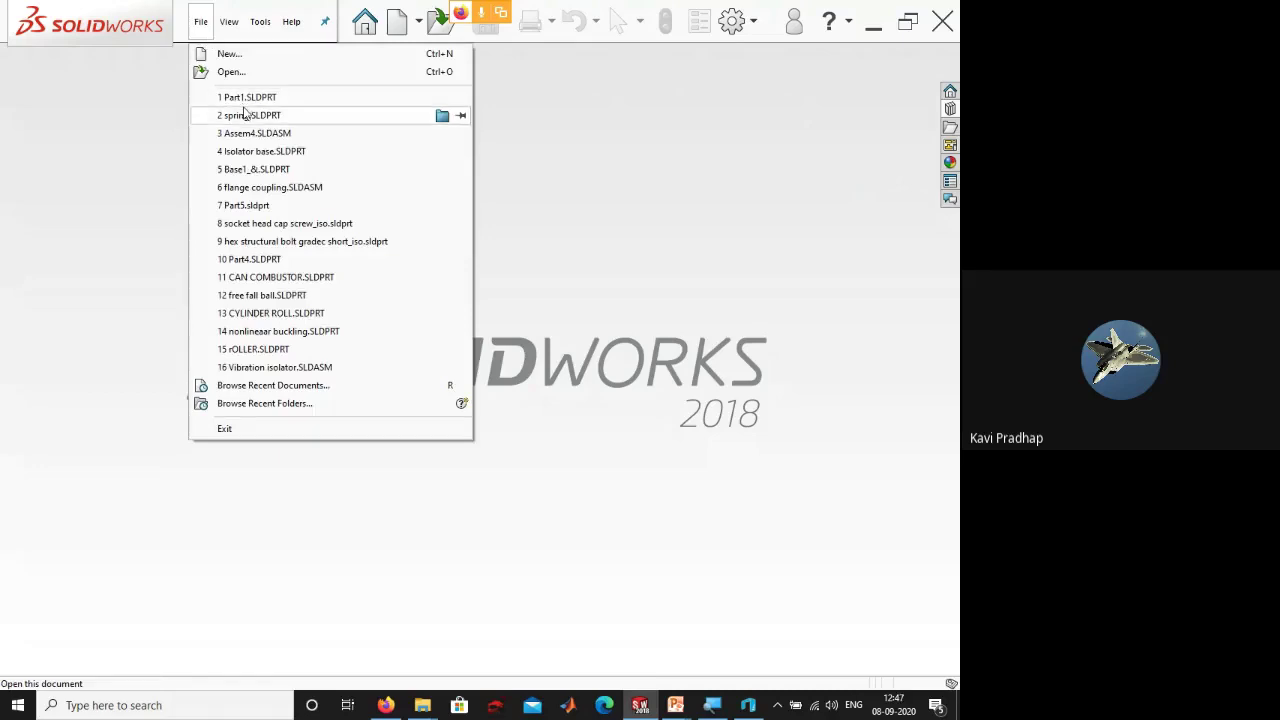
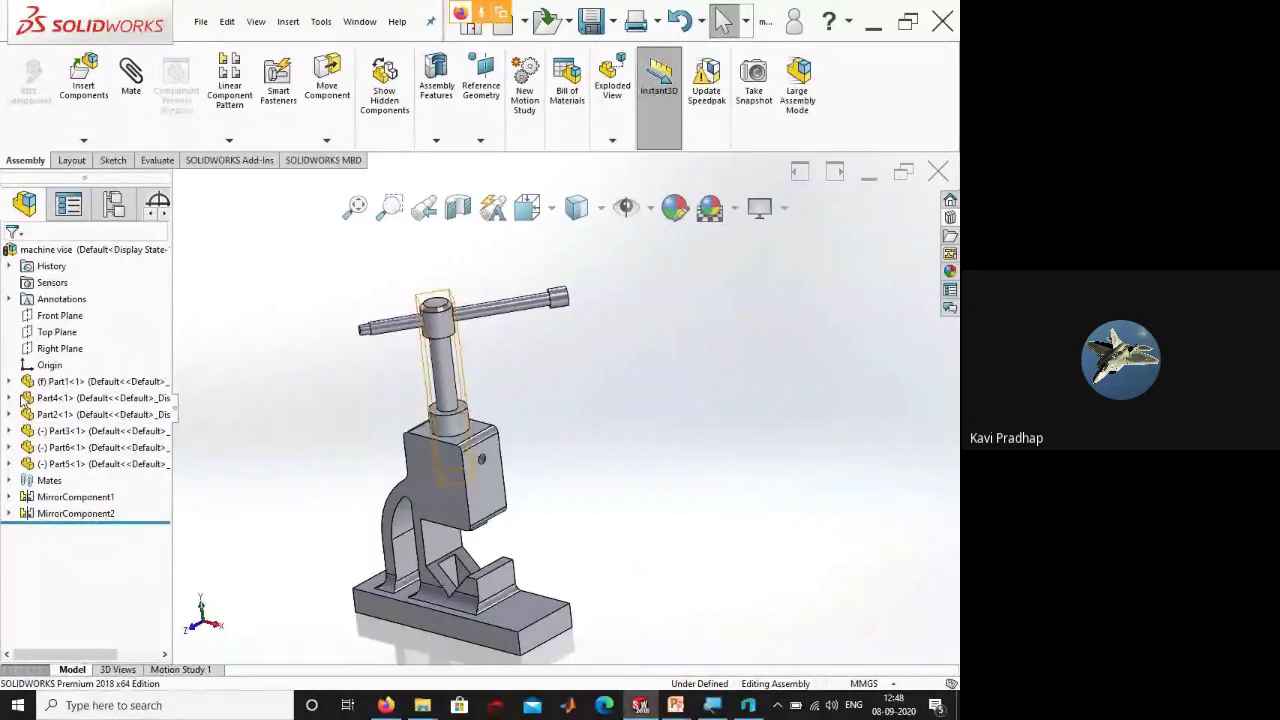
- Start saving the machine vise assembly in STL format and open the STL export options
{"action": "left_click", "coordinate": [90, 381]}
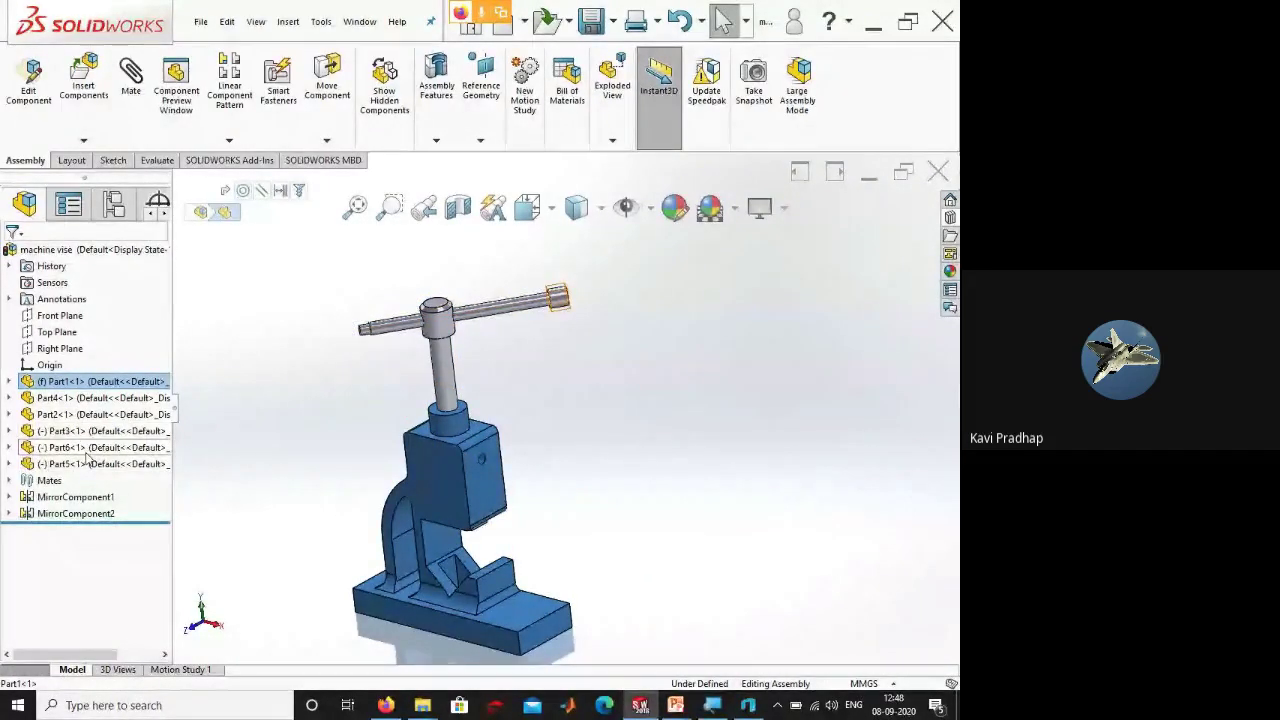
{"action": "left_click", "coordinate": [232, 432]}
{"action": "left_click", "coordinate": [201, 21]}
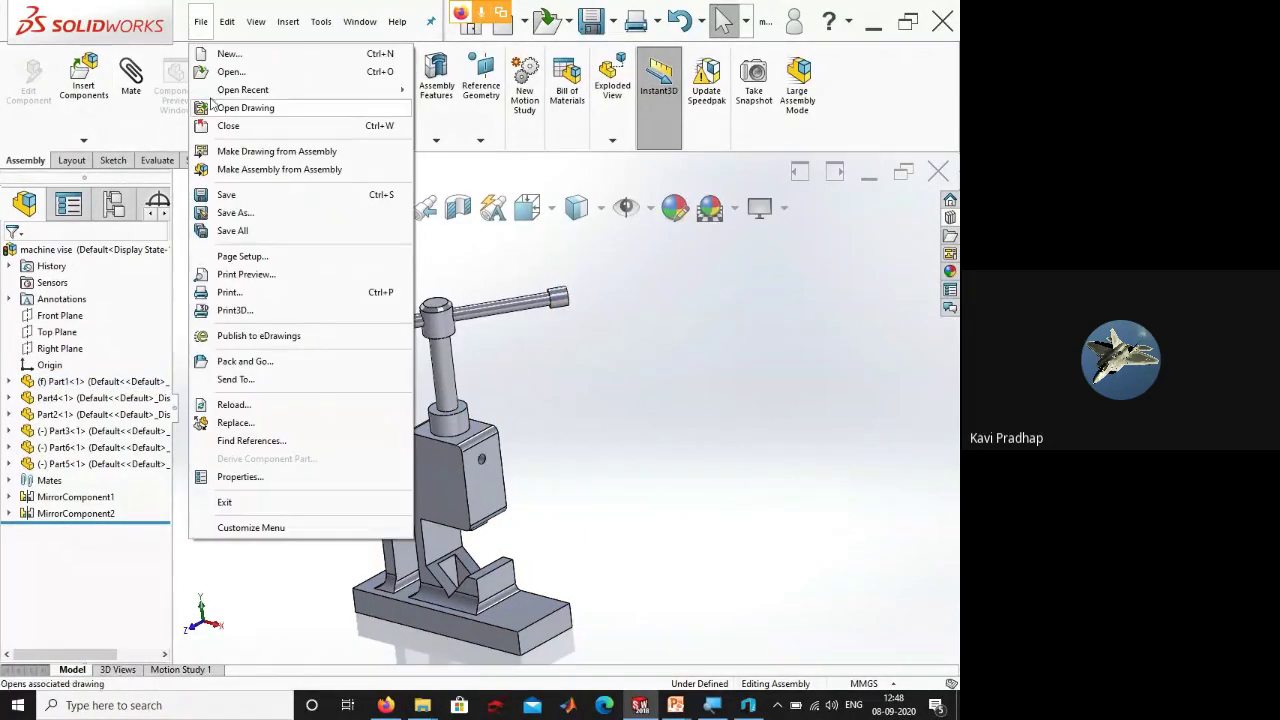
{"action": "left_click", "coordinate": [232, 216]}
{"action": "left_click", "coordinate": [413, 295]}
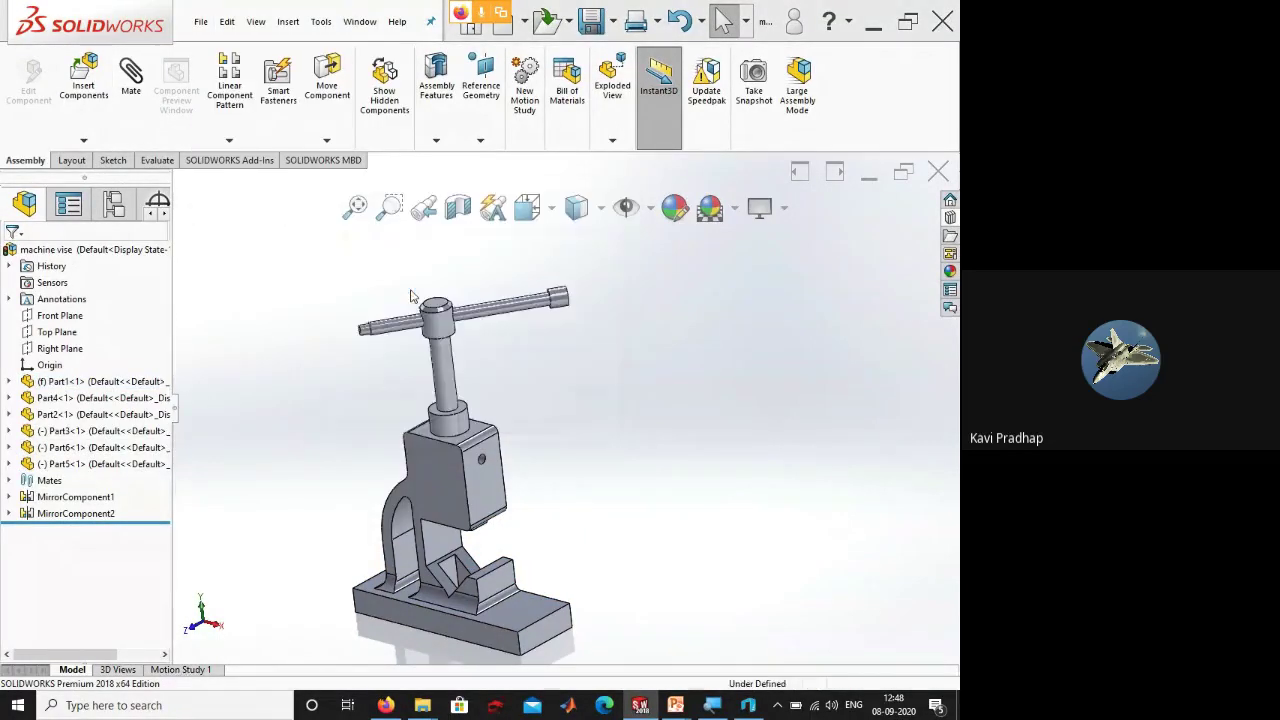
{"action": "left_click", "coordinate": [185, 264]}
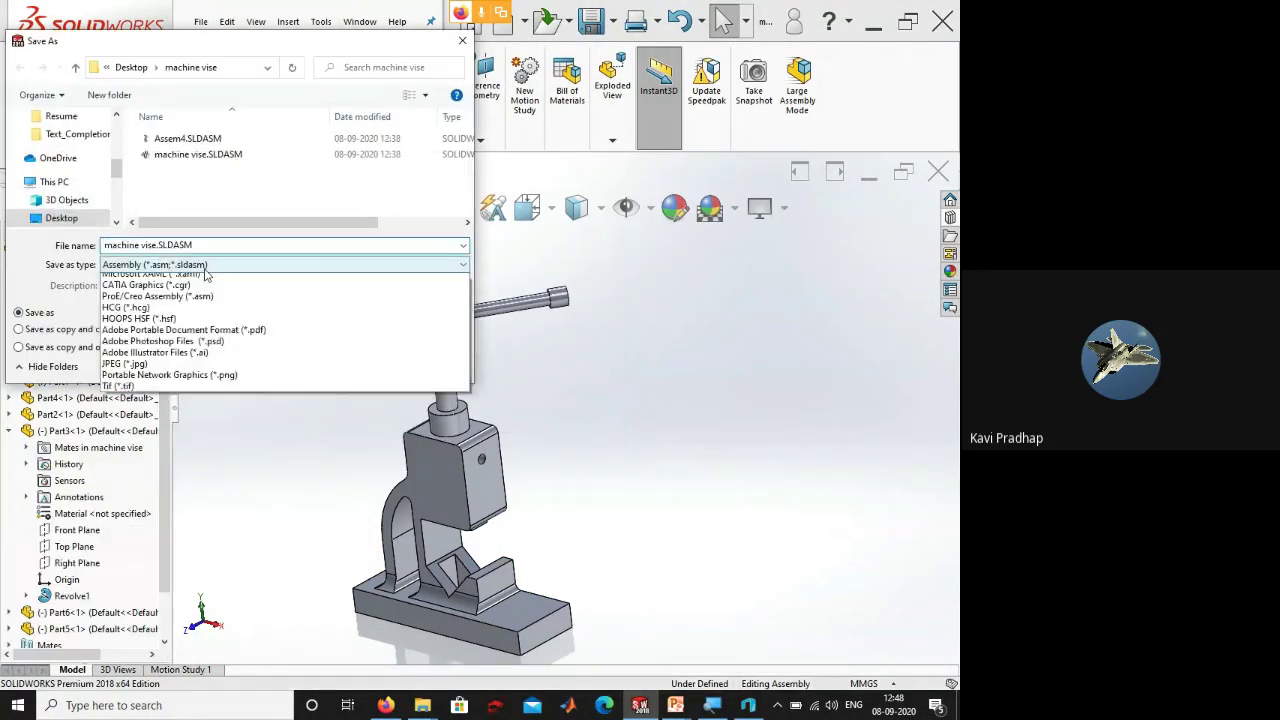
{"action": "left_click", "coordinate": [122, 404]}
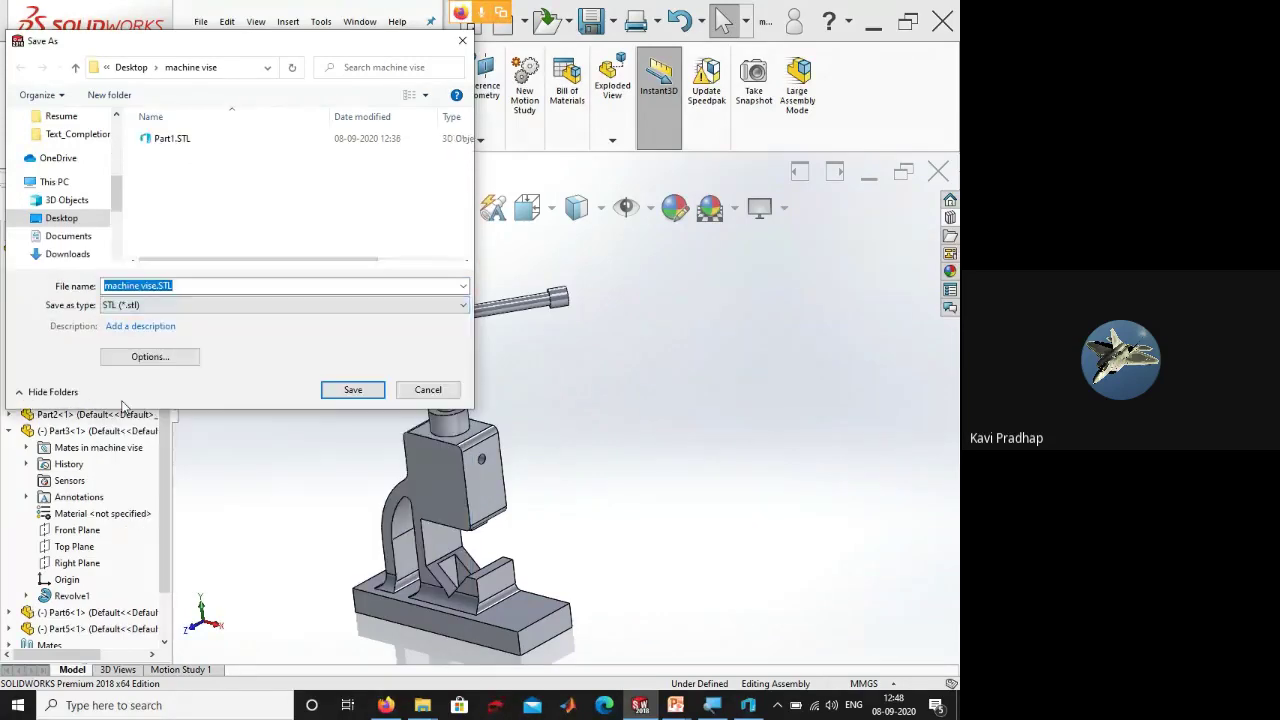
{"action": "left_click", "coordinate": [161, 362]}
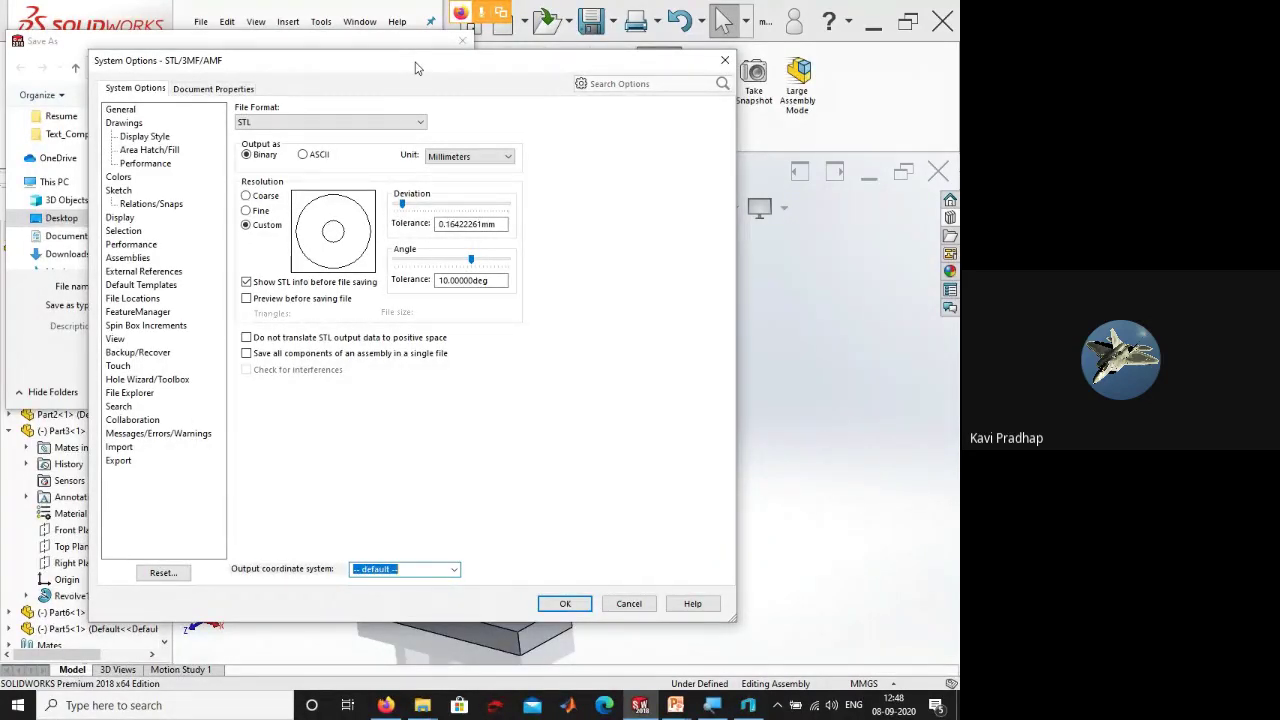
- Keep the unit at Millimeters, enable saving all assembly components in a single file, and save machine vise.STL
{"action": "left_click", "coordinate": [452, 160]}
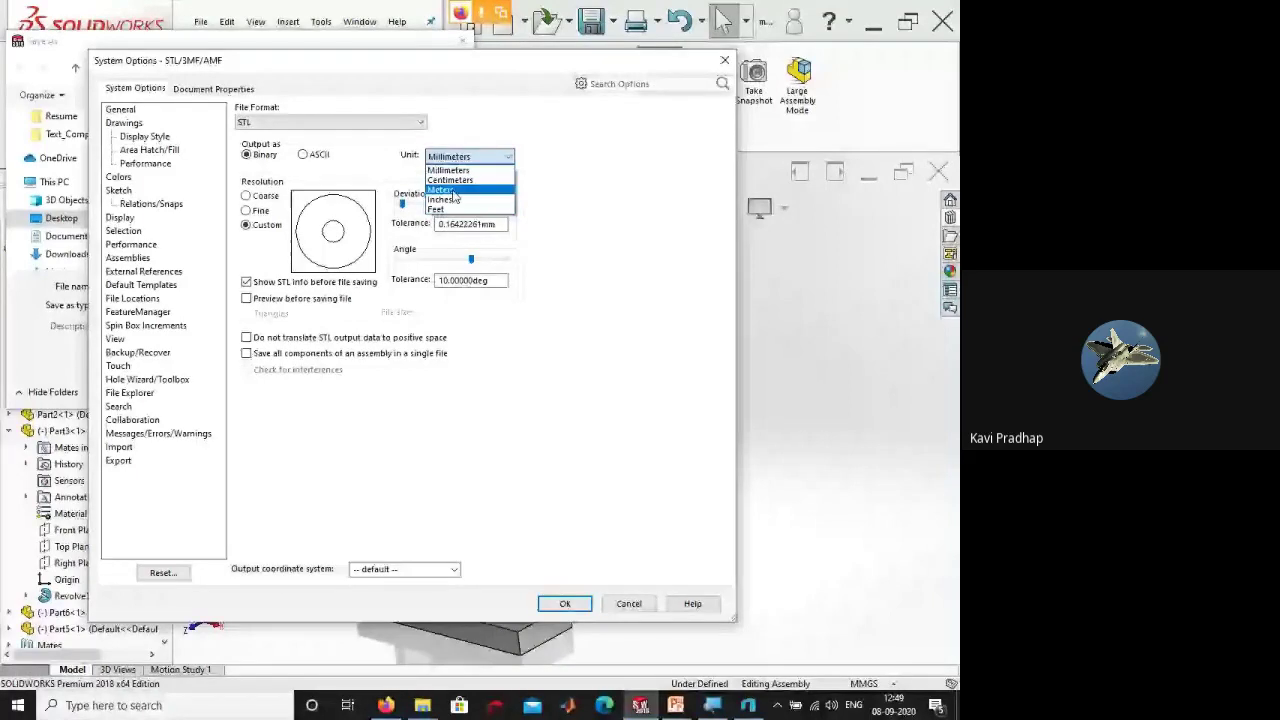
{"action": "left_click", "coordinate": [577, 247]}
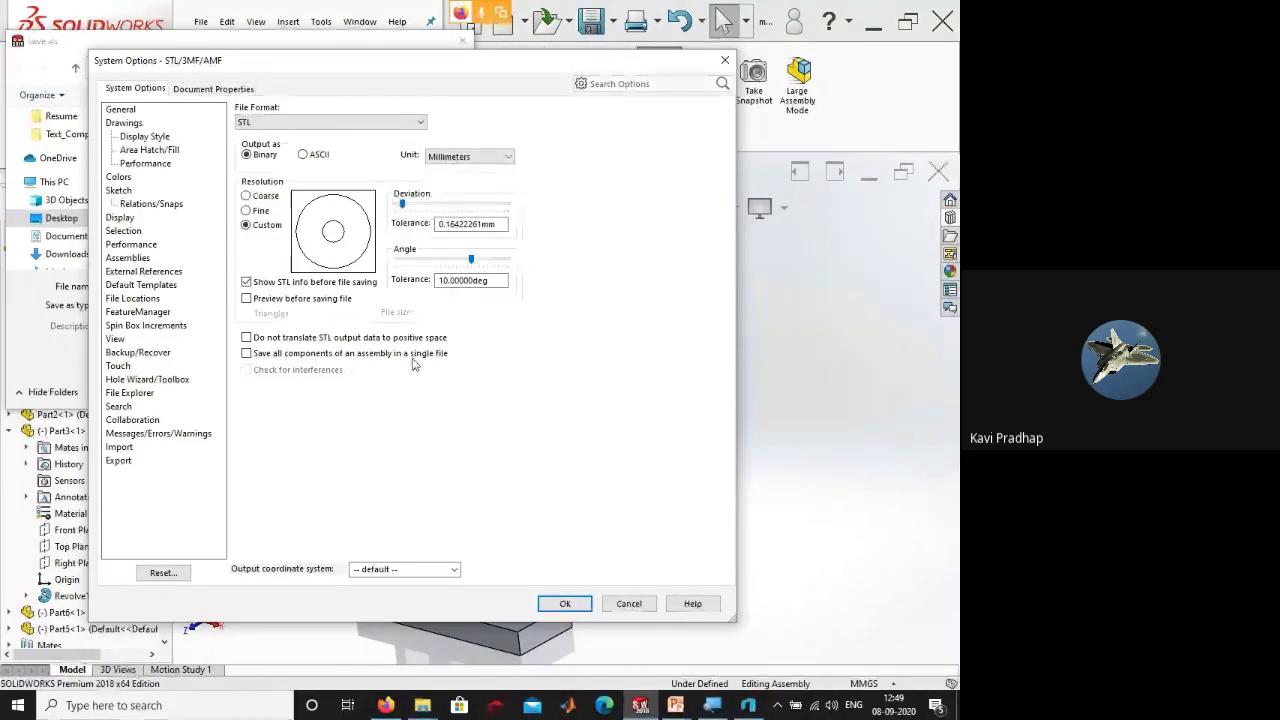
{"action": "left_click", "coordinate": [375, 356]}
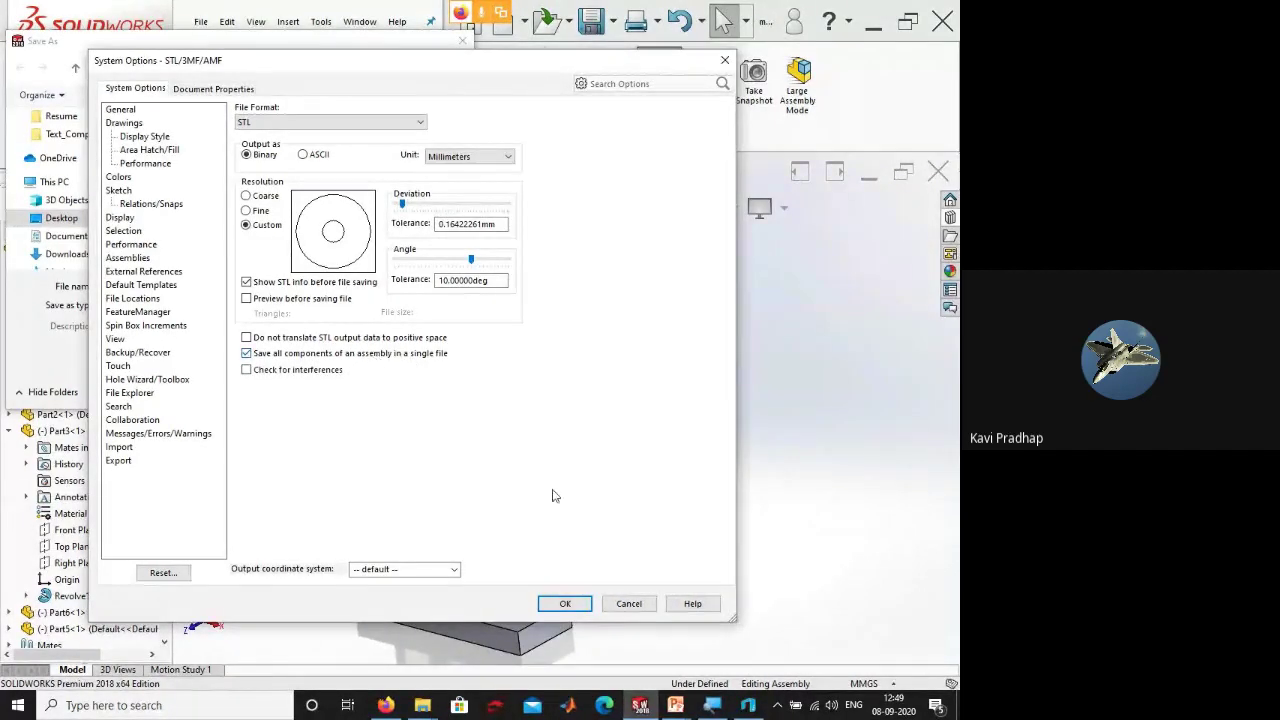
{"action": "left_click", "coordinate": [566, 604]}
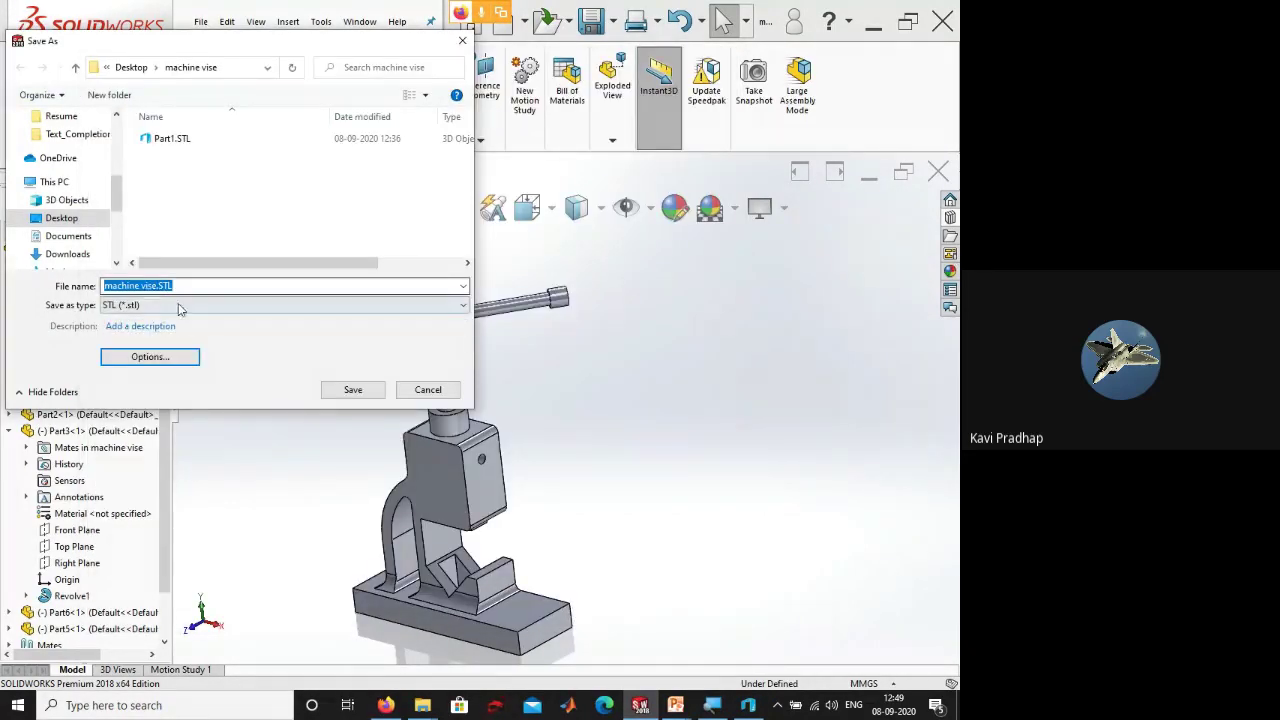
{"action": "left_click", "coordinate": [345, 390]}
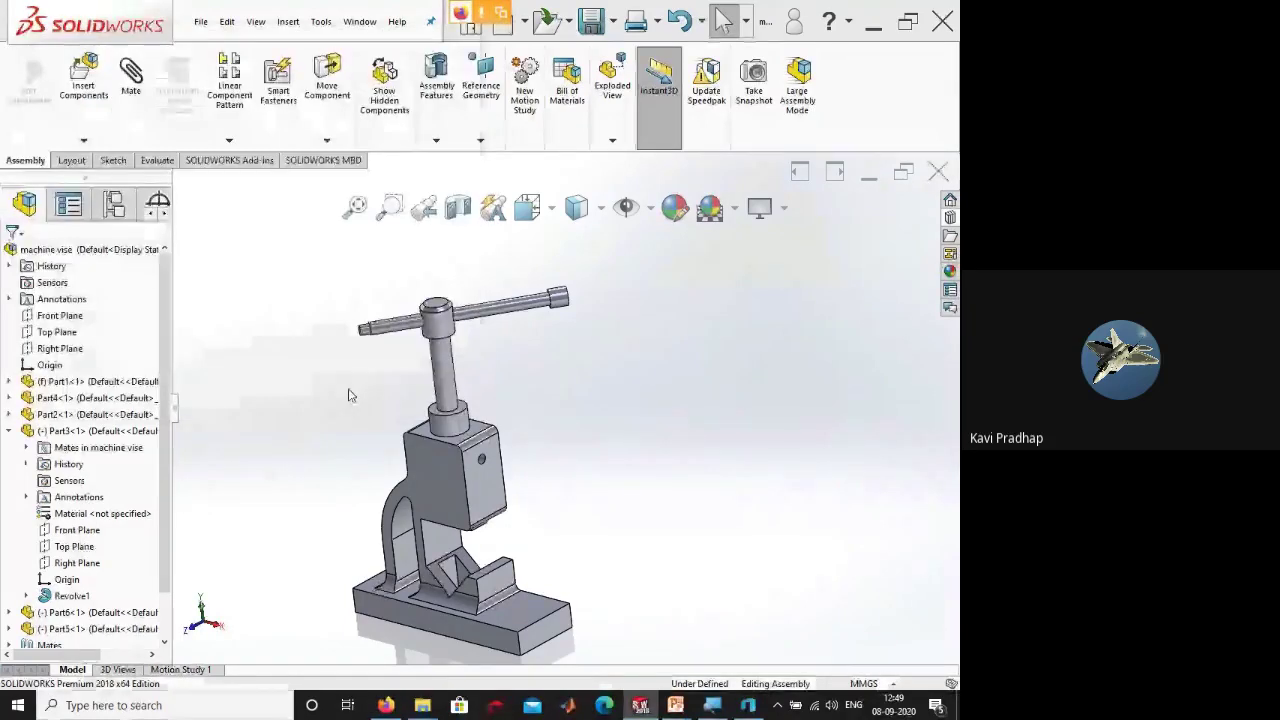
- View machine vise.STL from the machine vise folder in 3D Builder and close the viewer
{"action": "mouse_move", "coordinate": [424, 708]}
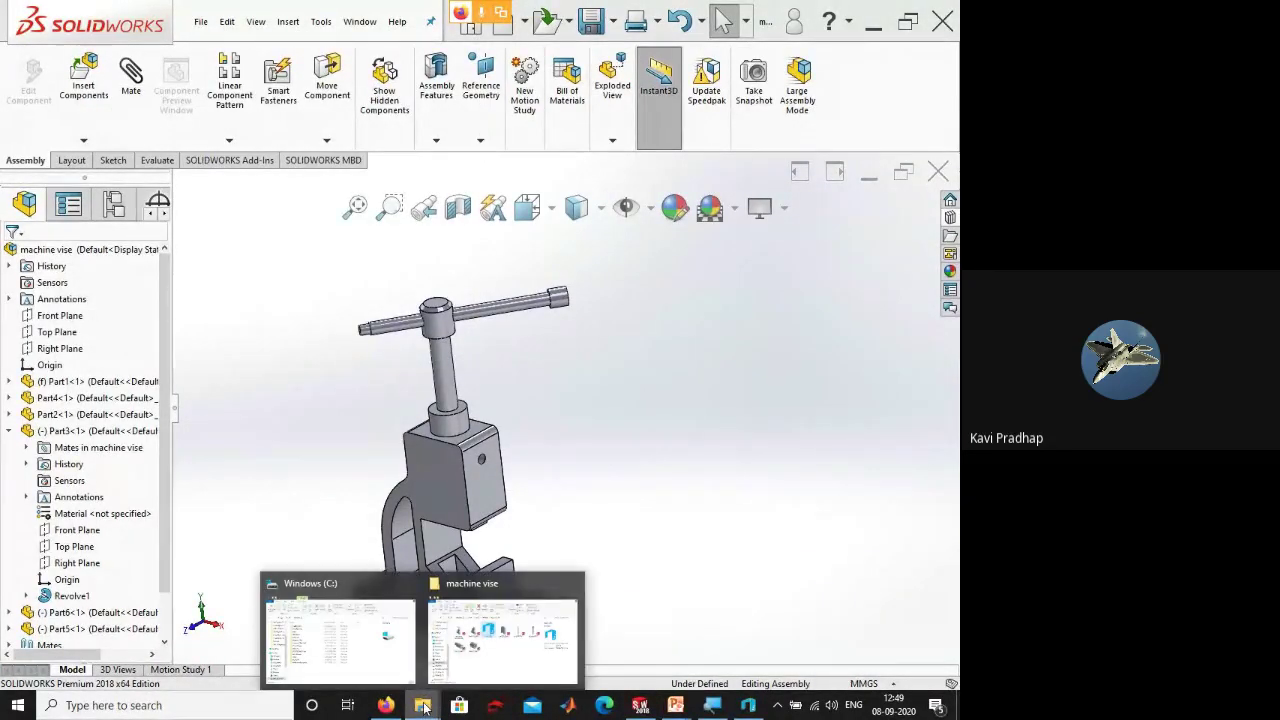
{"action": "left_click", "coordinate": [482, 662]}
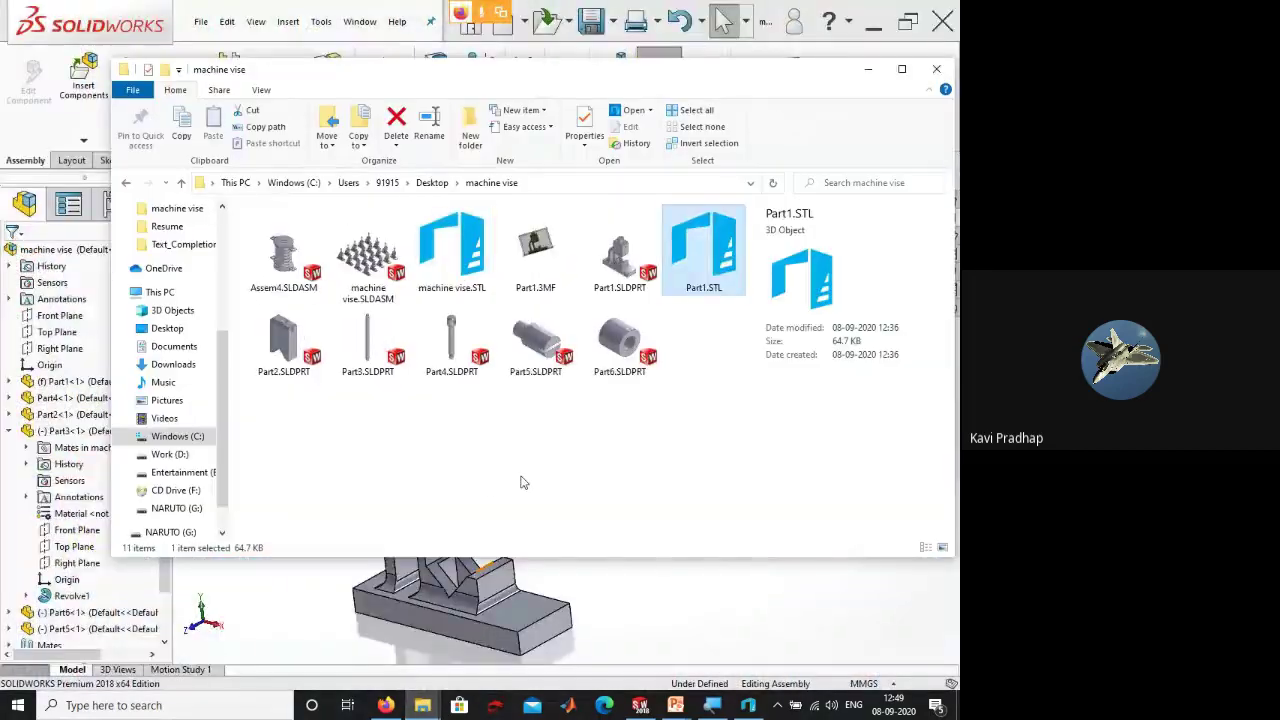
{"action": "left_click", "coordinate": [437, 282]}
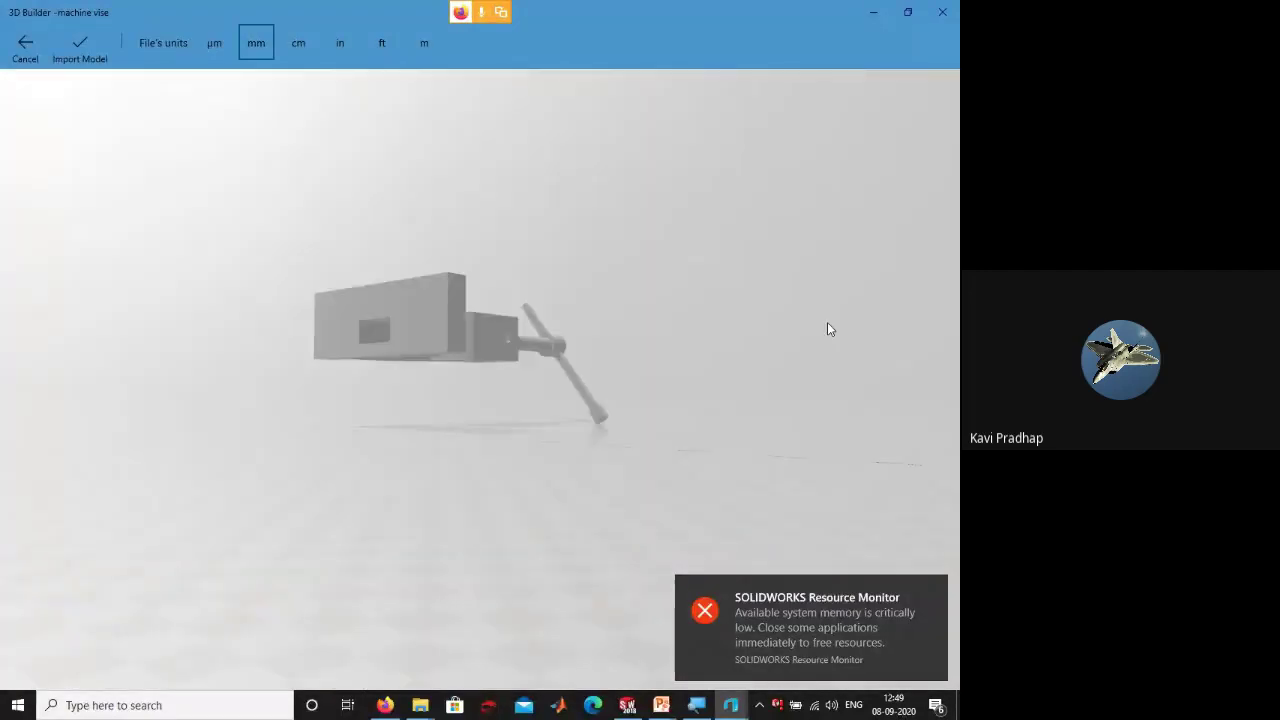
{"action": "left_click", "coordinate": [940, 12]}
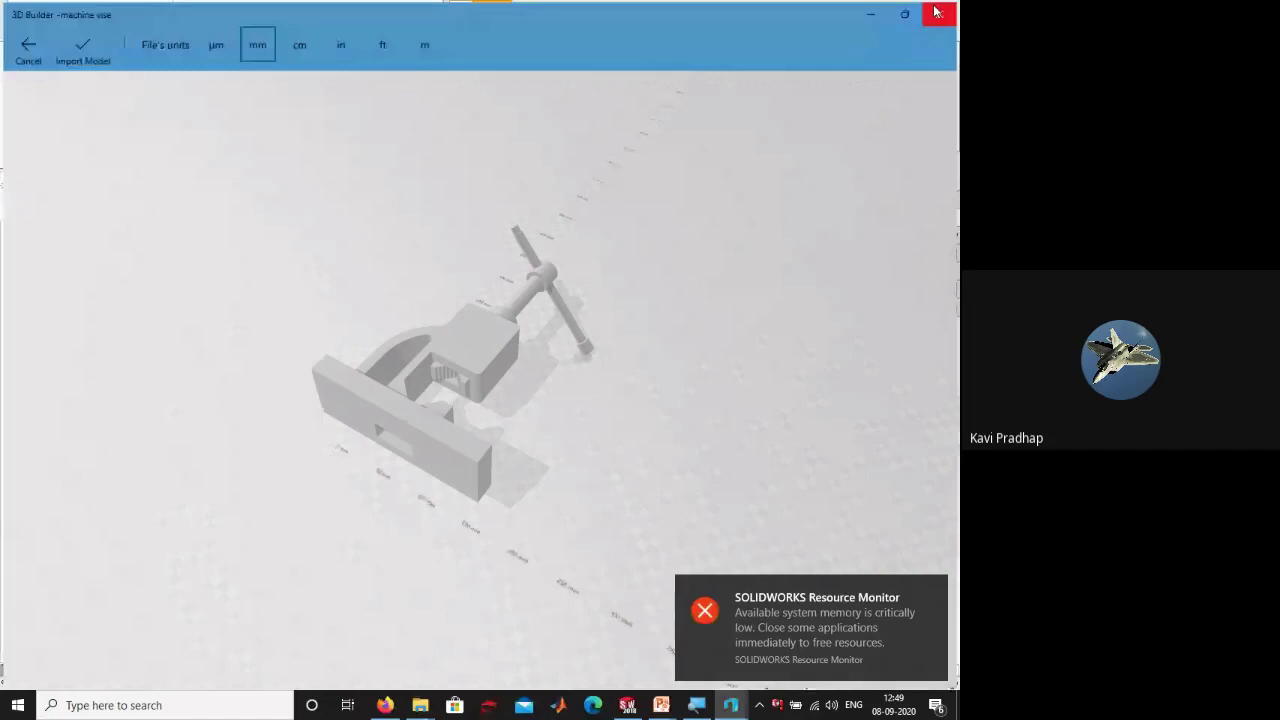
{"action": "left_click", "coordinate": [937, 12]}
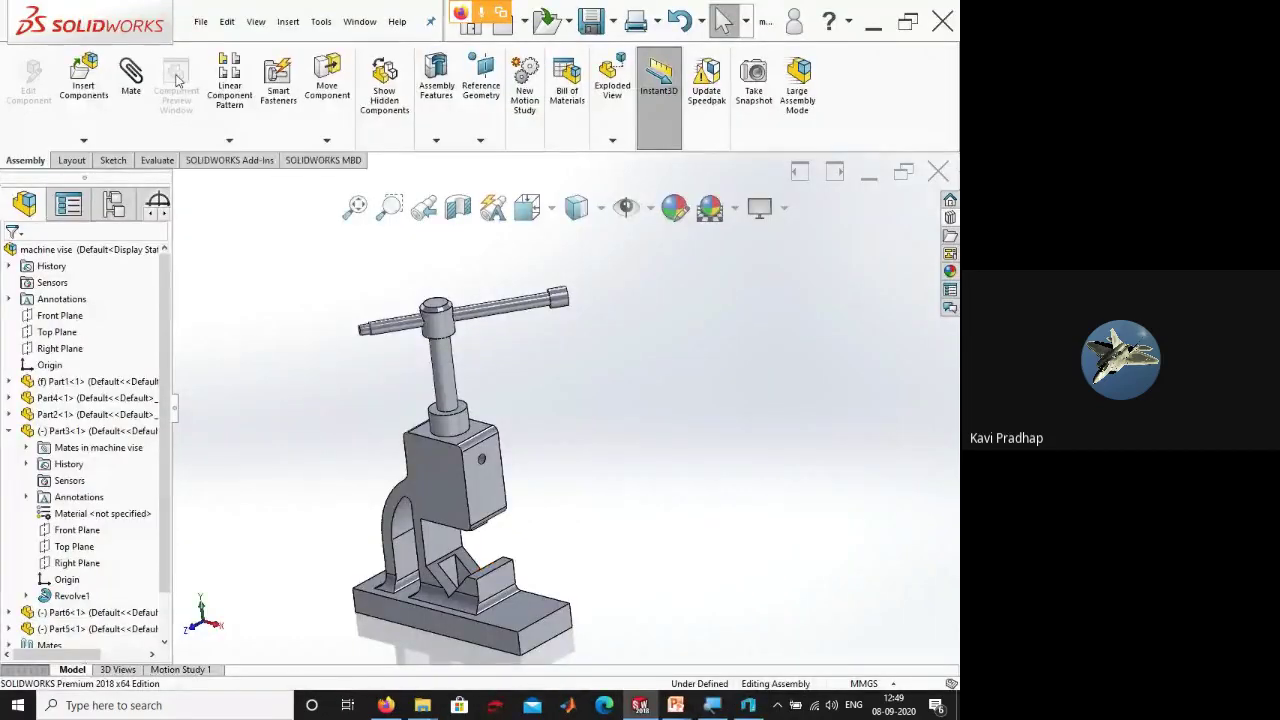
- Start another STL save of the assembly and bring up its export options, keeping the STL file format
{"action": "left_click", "coordinate": [200, 21]}
{"action": "left_click", "coordinate": [237, 213]}
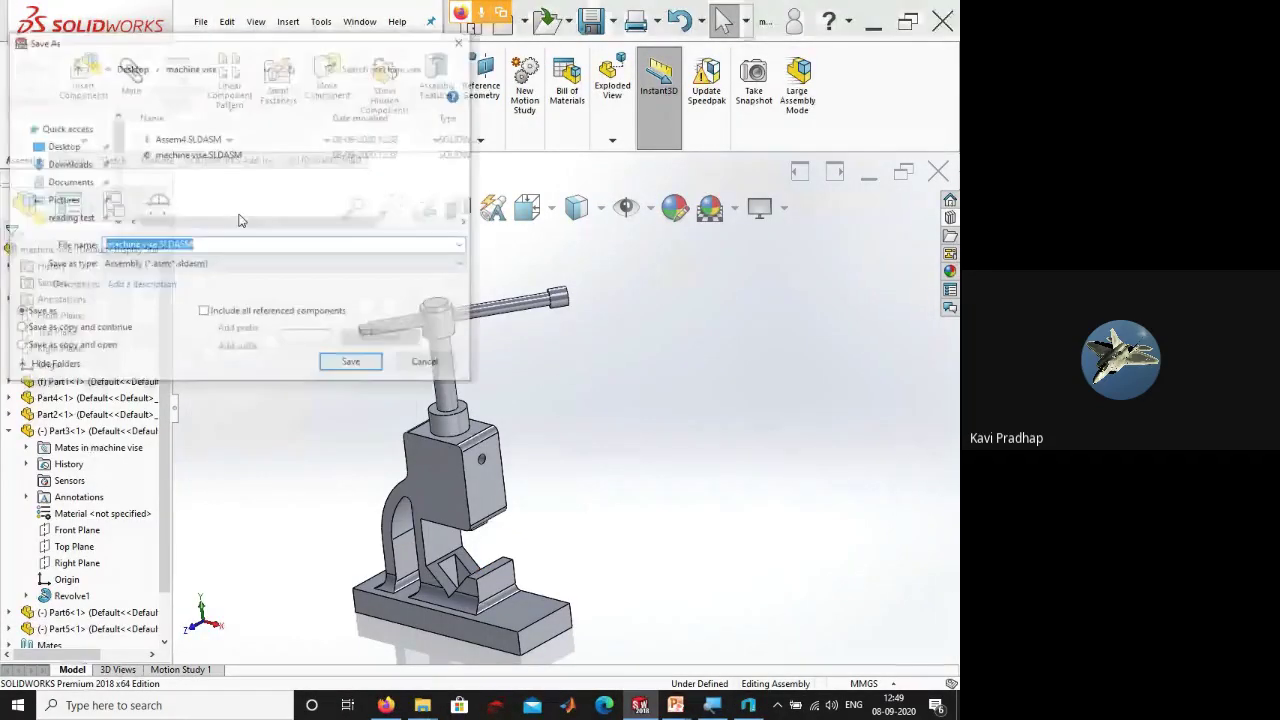
{"action": "left_click", "coordinate": [240, 263]}
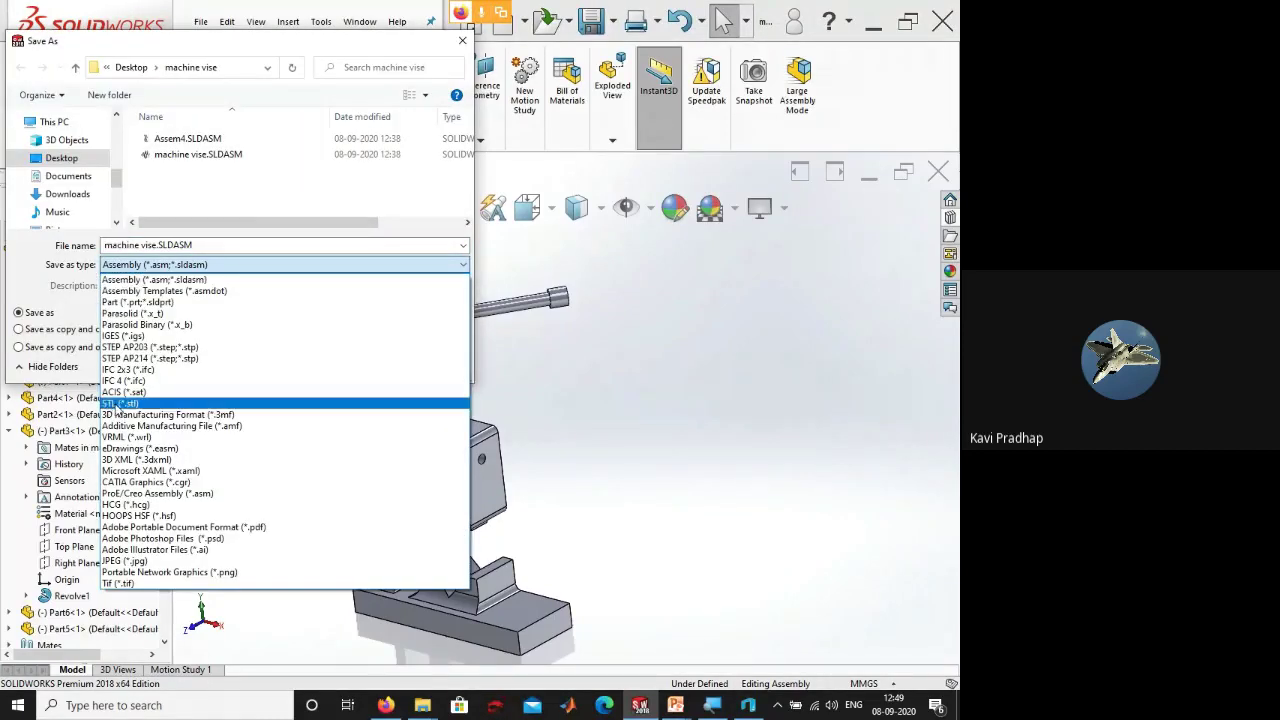
{"action": "left_click", "coordinate": [118, 405]}
{"action": "left_click", "coordinate": [150, 357]}
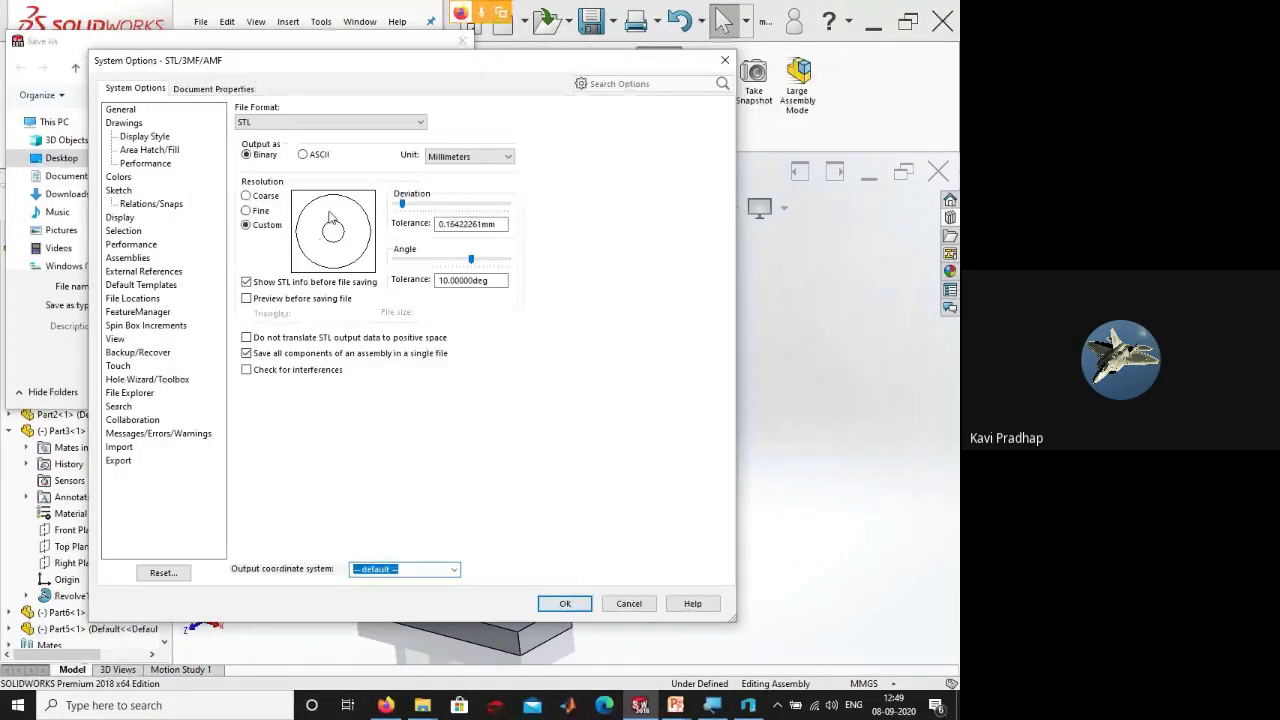
{"action": "left_click", "coordinate": [345, 122]}
{"action": "left_click", "coordinate": [514, 548]}
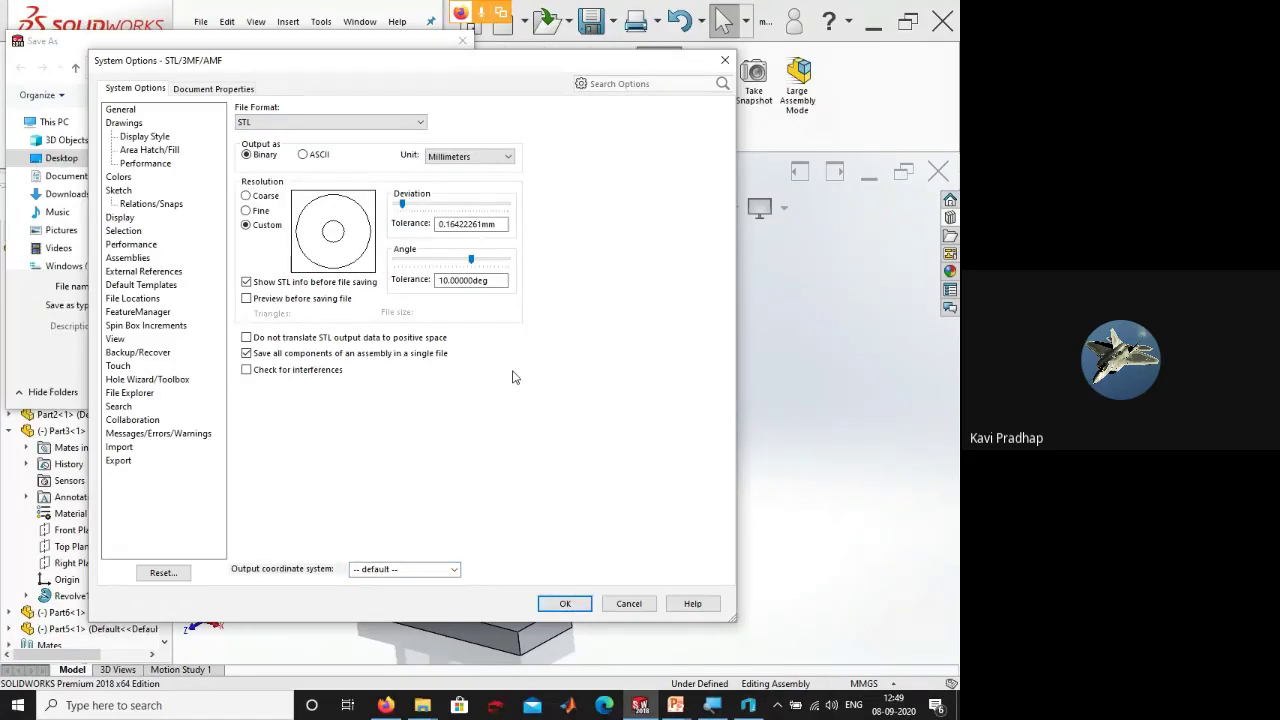
- Set the STL output unit to Inches and disable saving all assembly components in a single file
{"action": "left_click", "coordinate": [493, 158]}
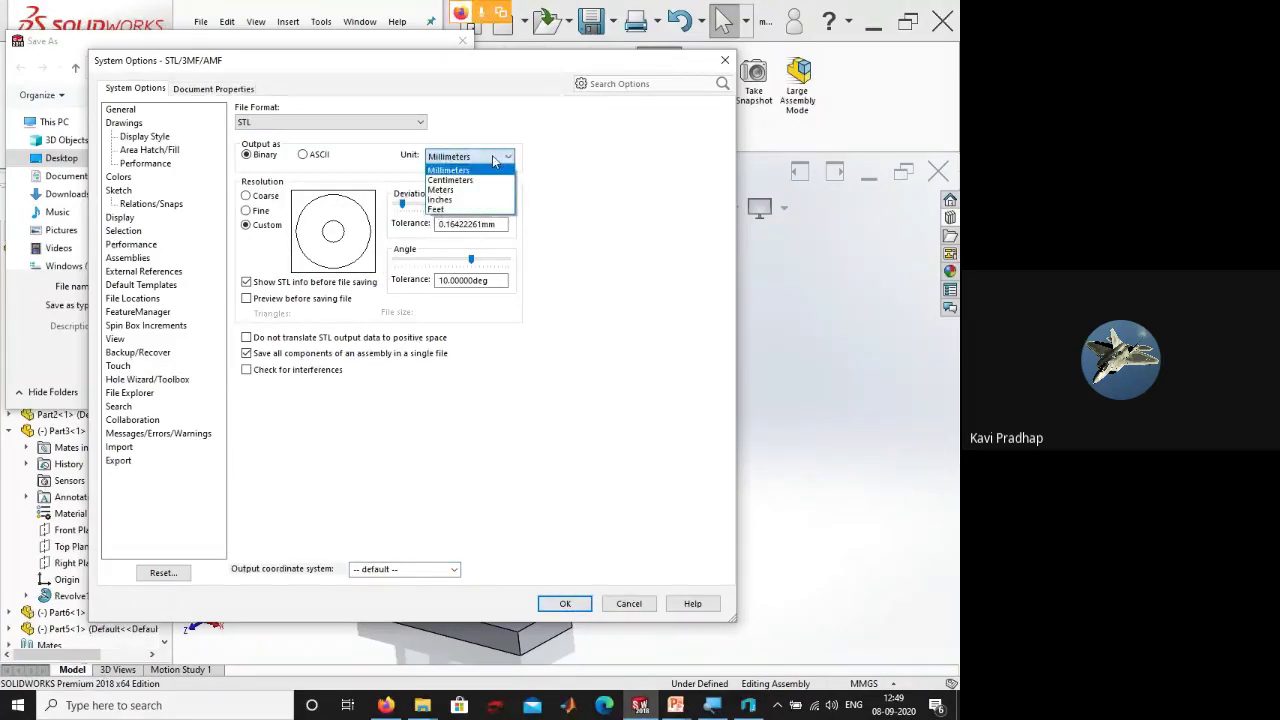
{"action": "left_click", "coordinate": [486, 199]}
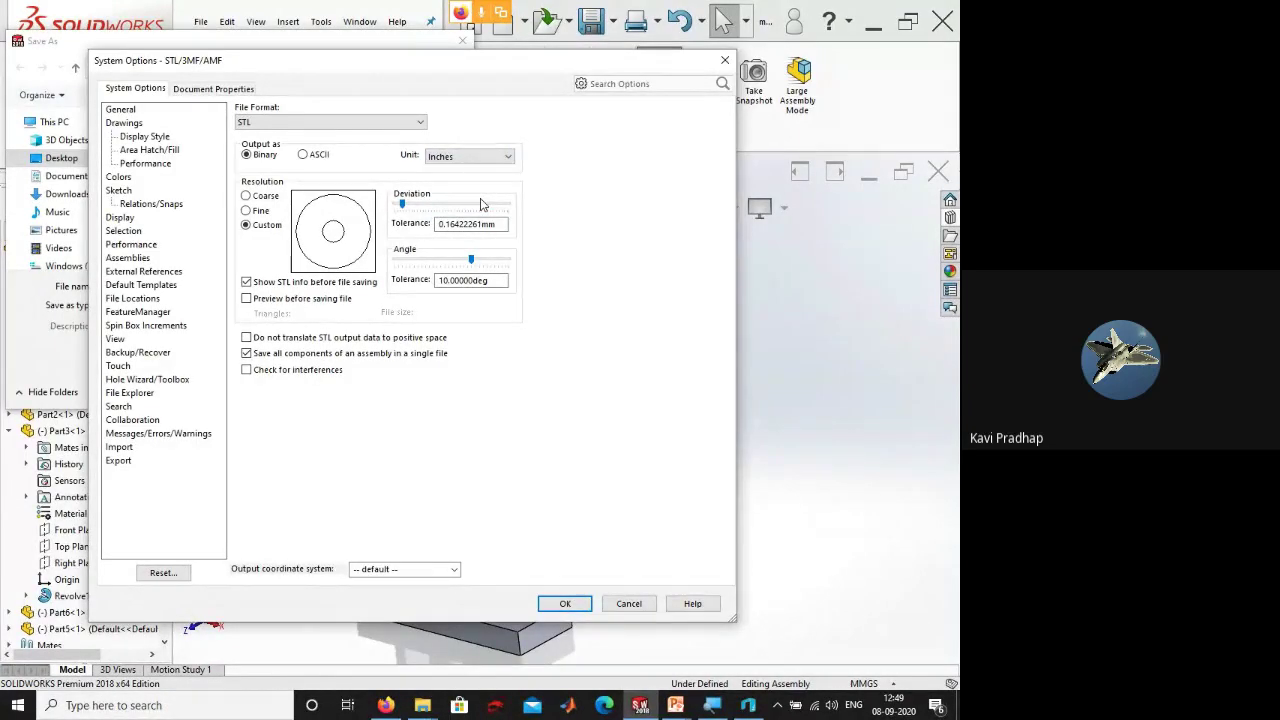
{"action": "left_click", "coordinate": [247, 353]}
{"action": "left_click", "coordinate": [565, 605]}
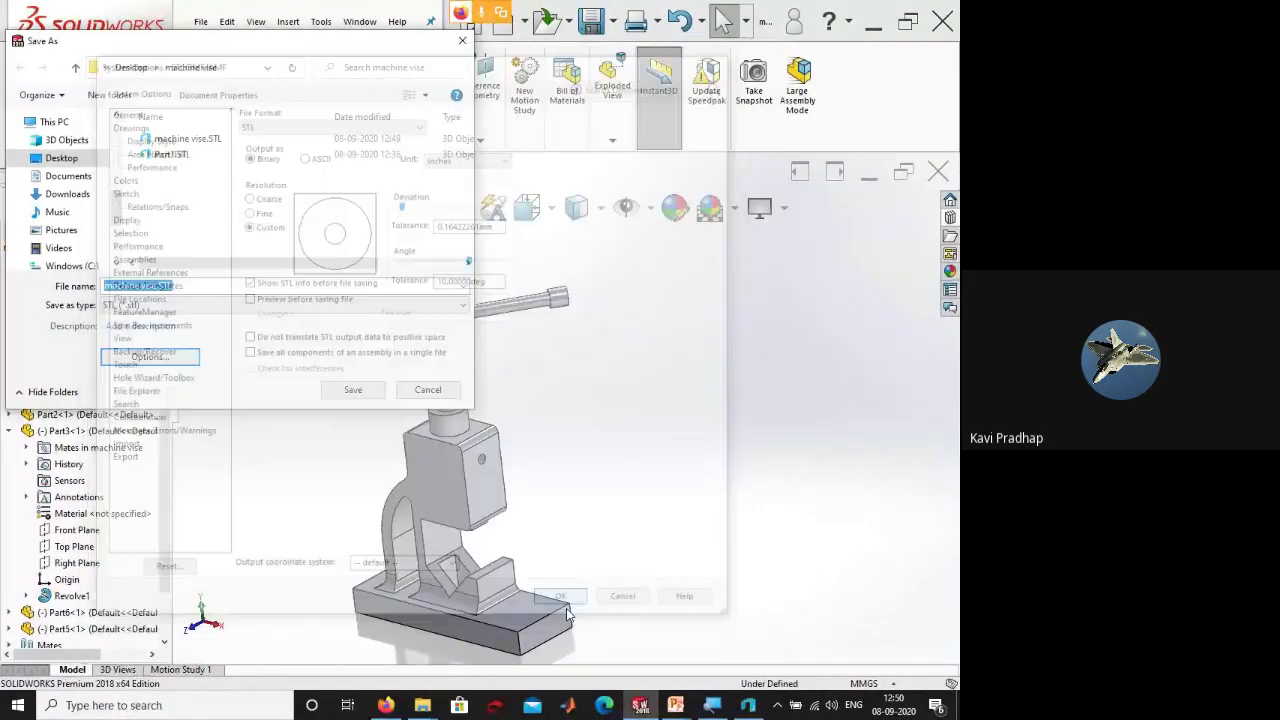
- Decline replacing the existing file, rename the export machine vise1.STL, and save the components as separate STL files
{"action": "left_click", "coordinate": [356, 390]}
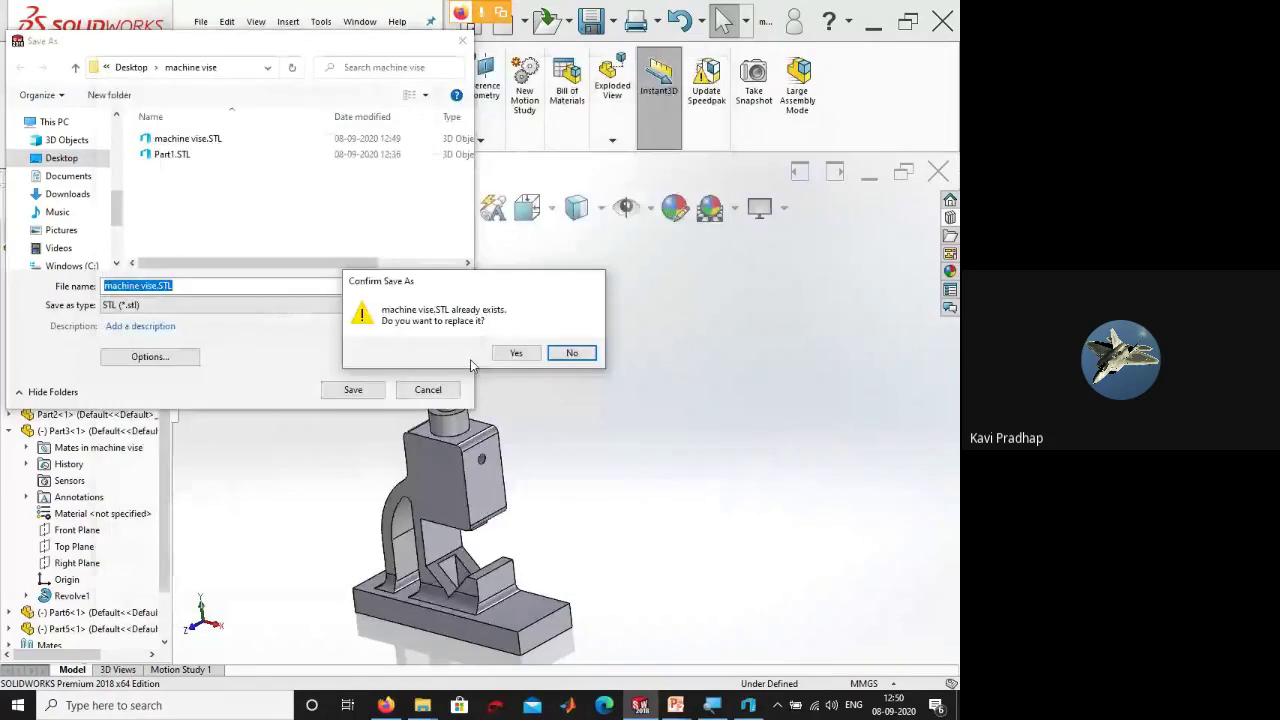
{"action": "key", "text": "Escape"}
{"action": "left_click", "coordinate": [187, 287]}
{"action": "key", "text": "Left"}
{"action": "key", "text": "Left"}
{"action": "key", "text": "Left"}
{"action": "key", "text": "Left"}
{"action": "type", "text": "1"}
{"action": "key", "text": "Return"}
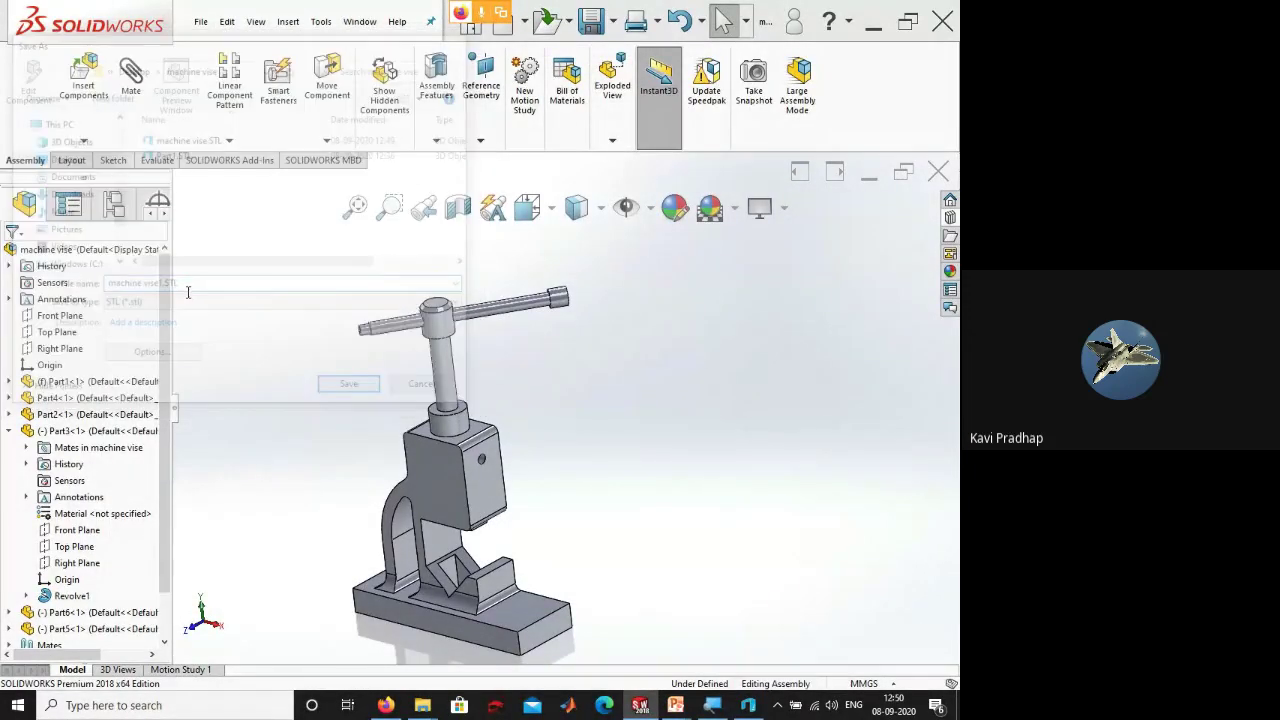
{"action": "left_click", "coordinate": [528, 375]}
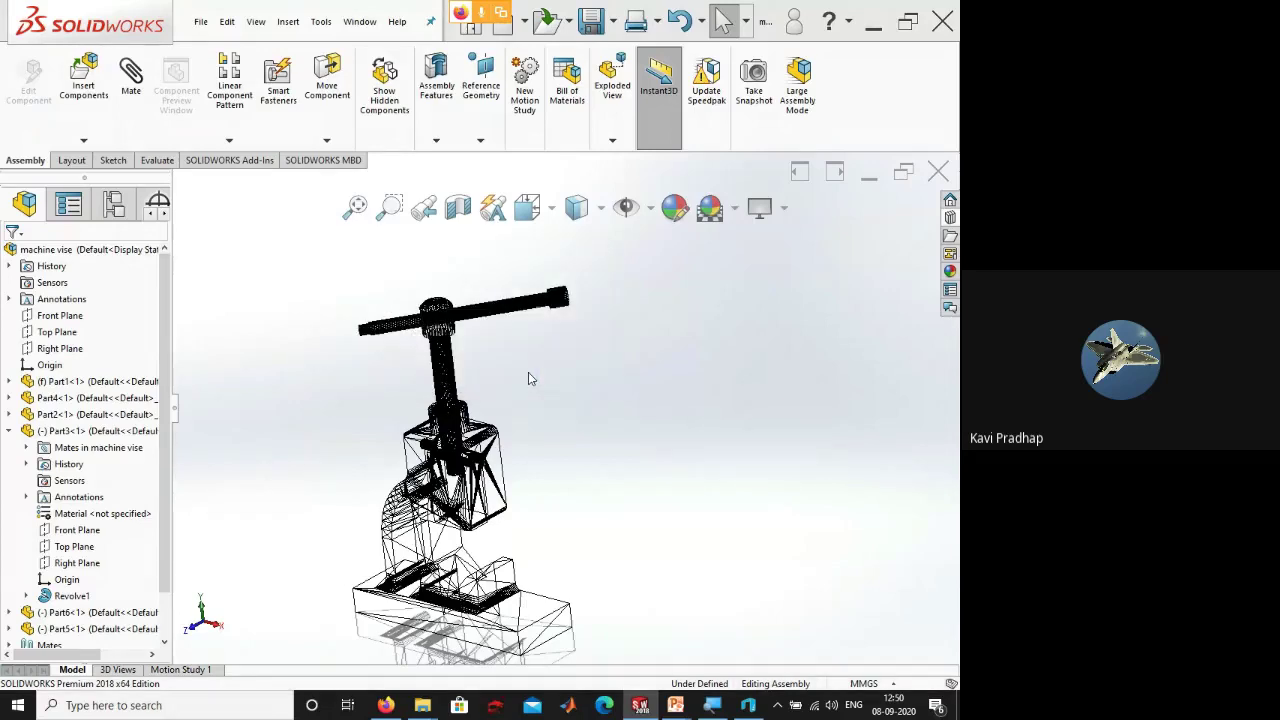
- Open machine vise1 - Part1-1.STL from the machine vise folder in 3D Builder
{"action": "mouse_move", "coordinate": [422, 705]}
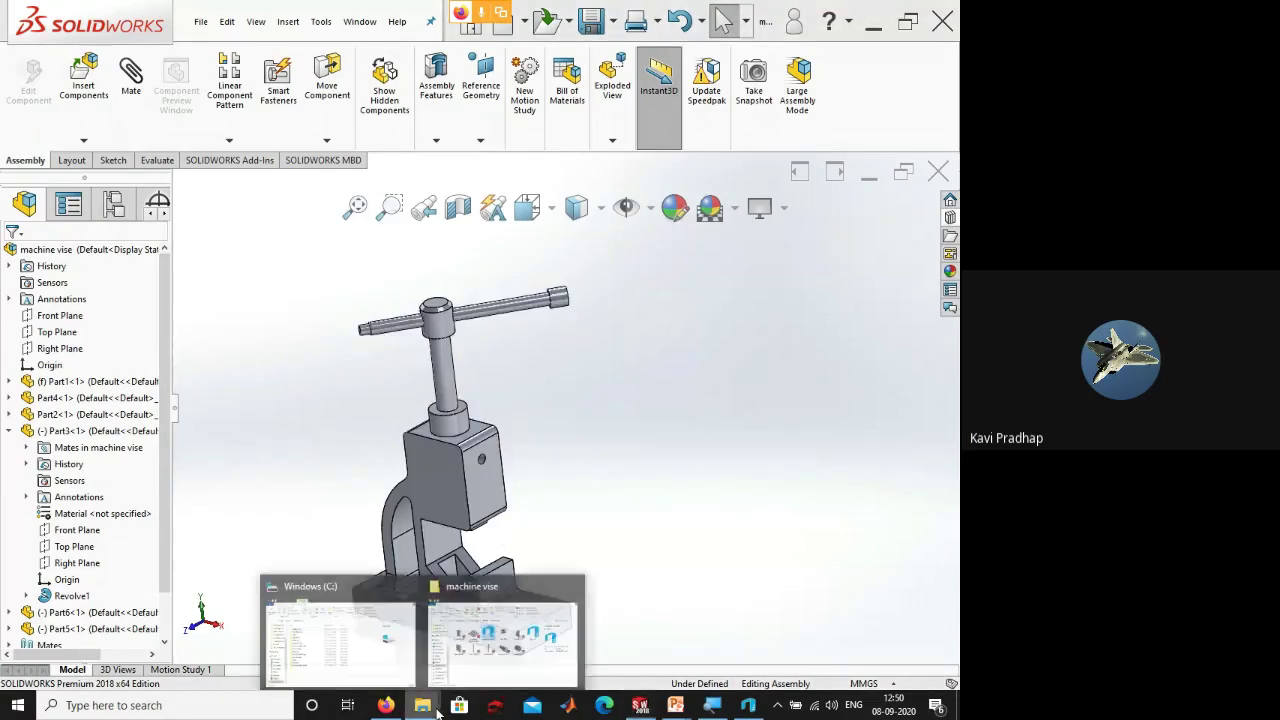
{"action": "left_click", "coordinate": [505, 660]}
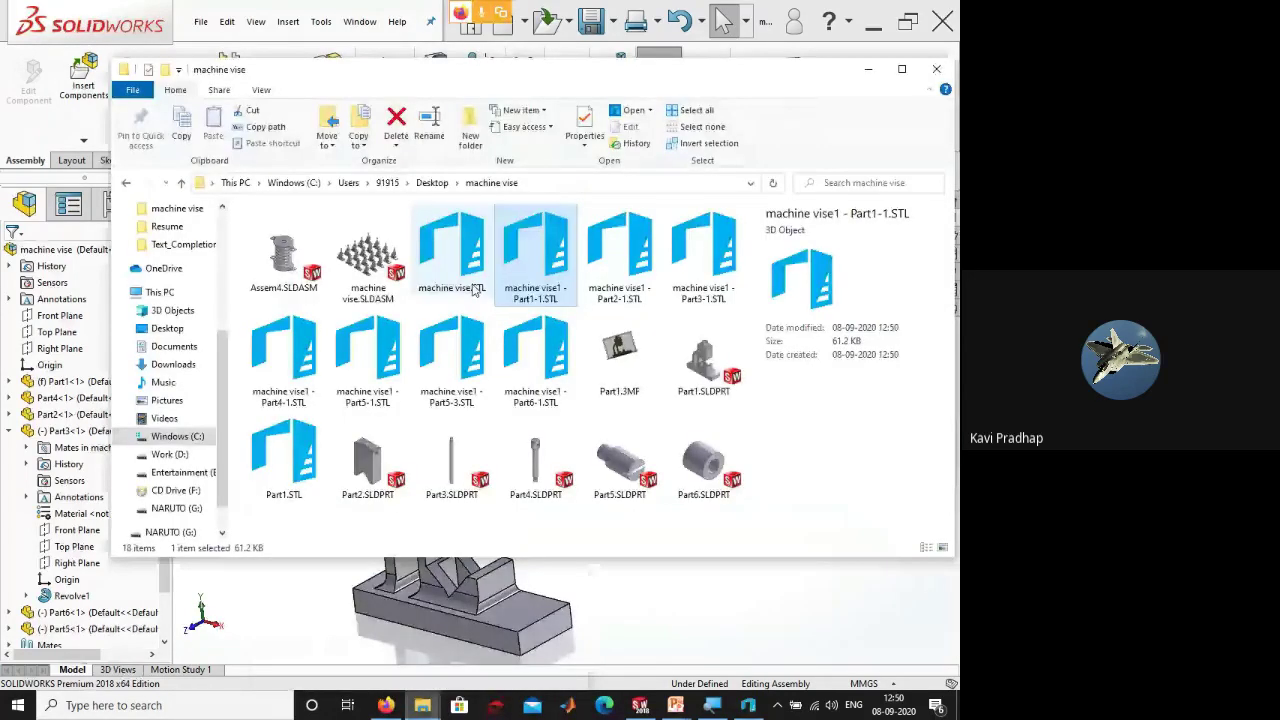
{"action": "left_click", "coordinate": [455, 289]}
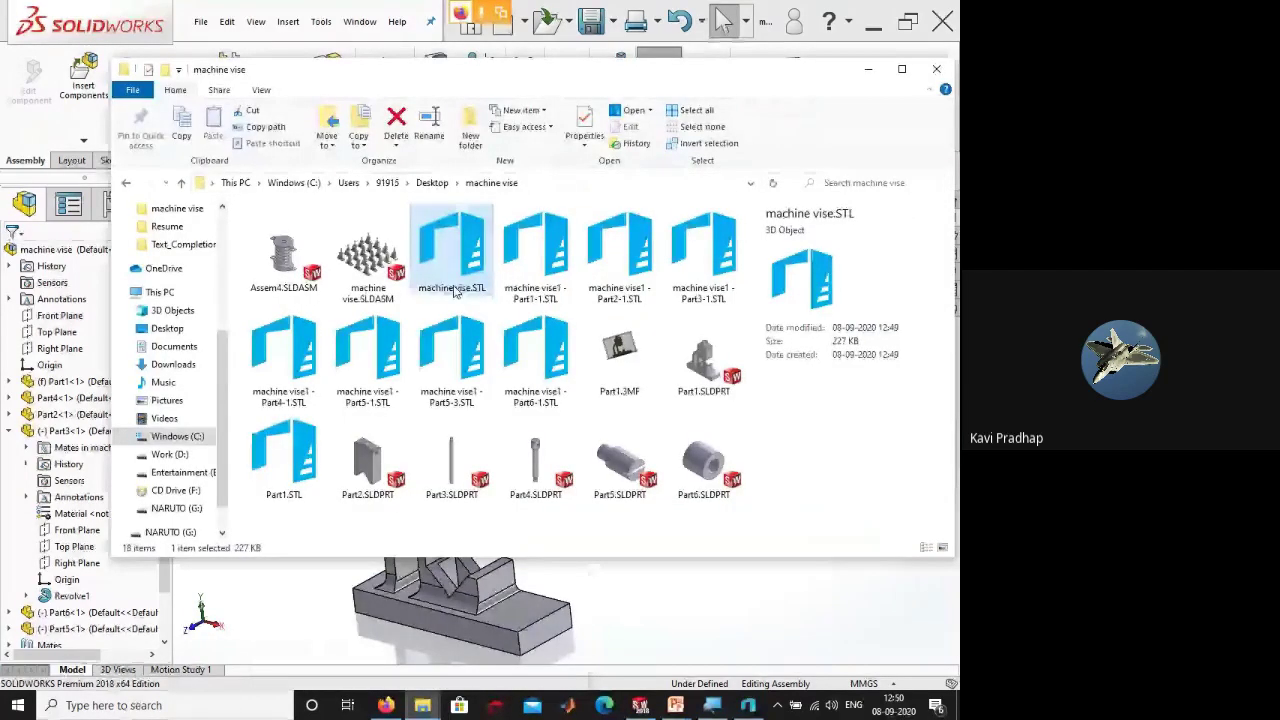
{"action": "double_click", "coordinate": [544, 285]}
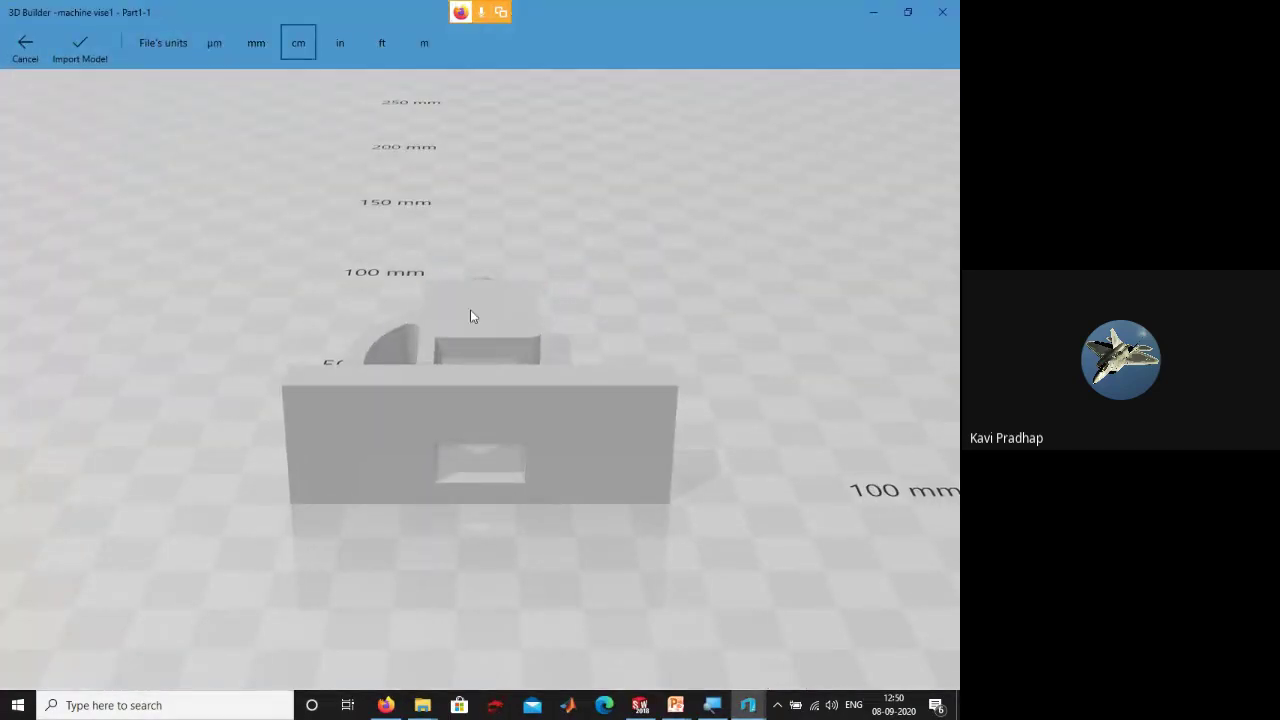
- Inspect the exported vise base from several angles with the file's units set to inches
{"action": "left_click_drag", "start_coordinate": [592, 369], "coordinate": [651, 545]}
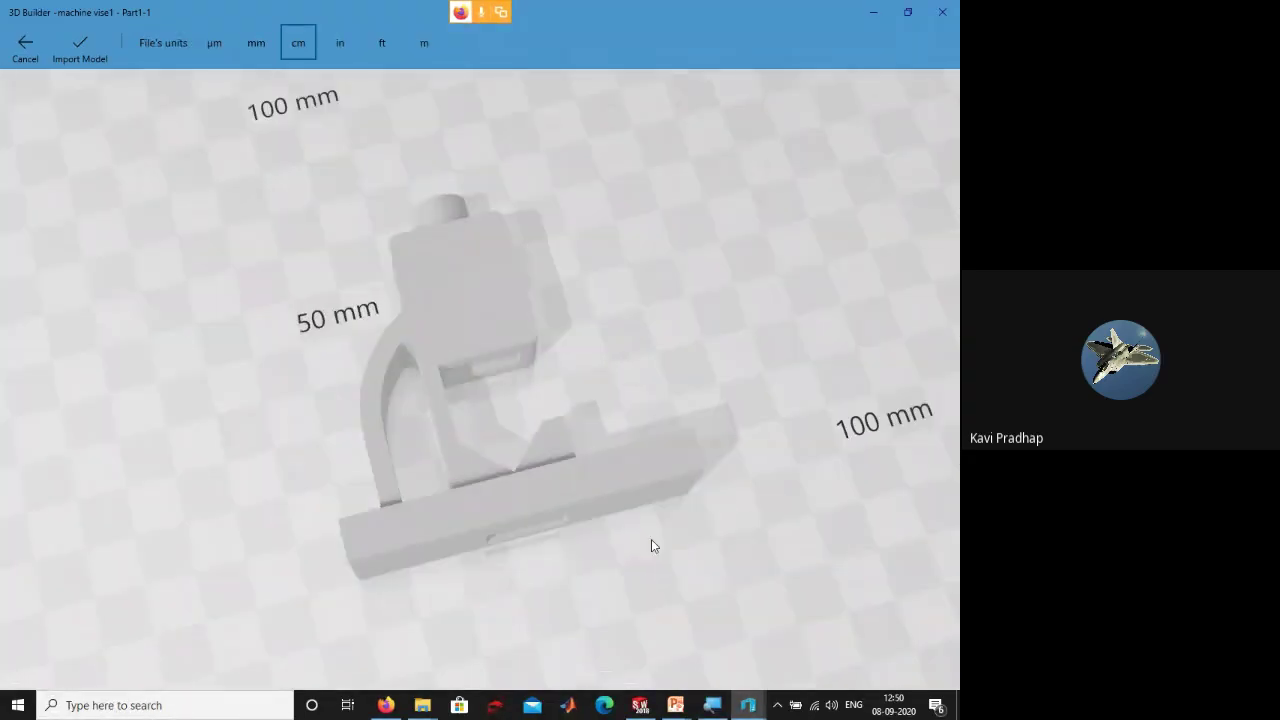
{"action": "left_click_drag", "start_coordinate": [651, 545], "coordinate": [534, 283]}
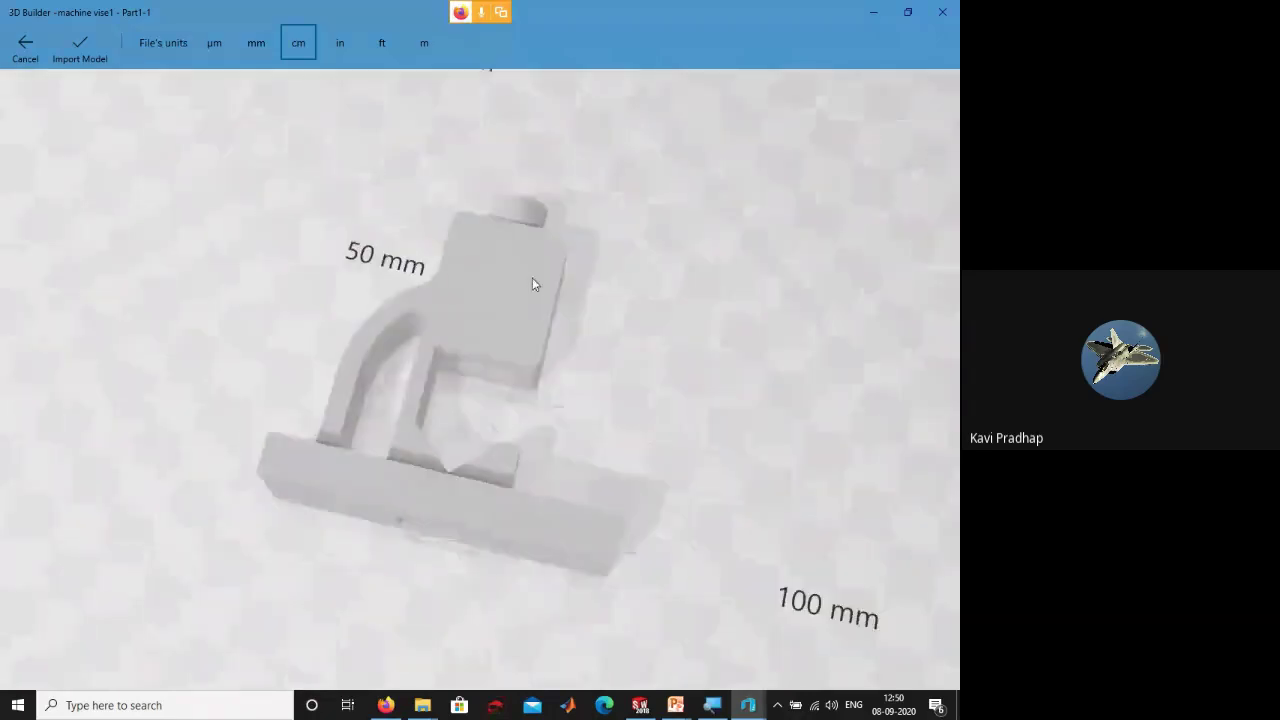
{"action": "left_click", "coordinate": [340, 45]}
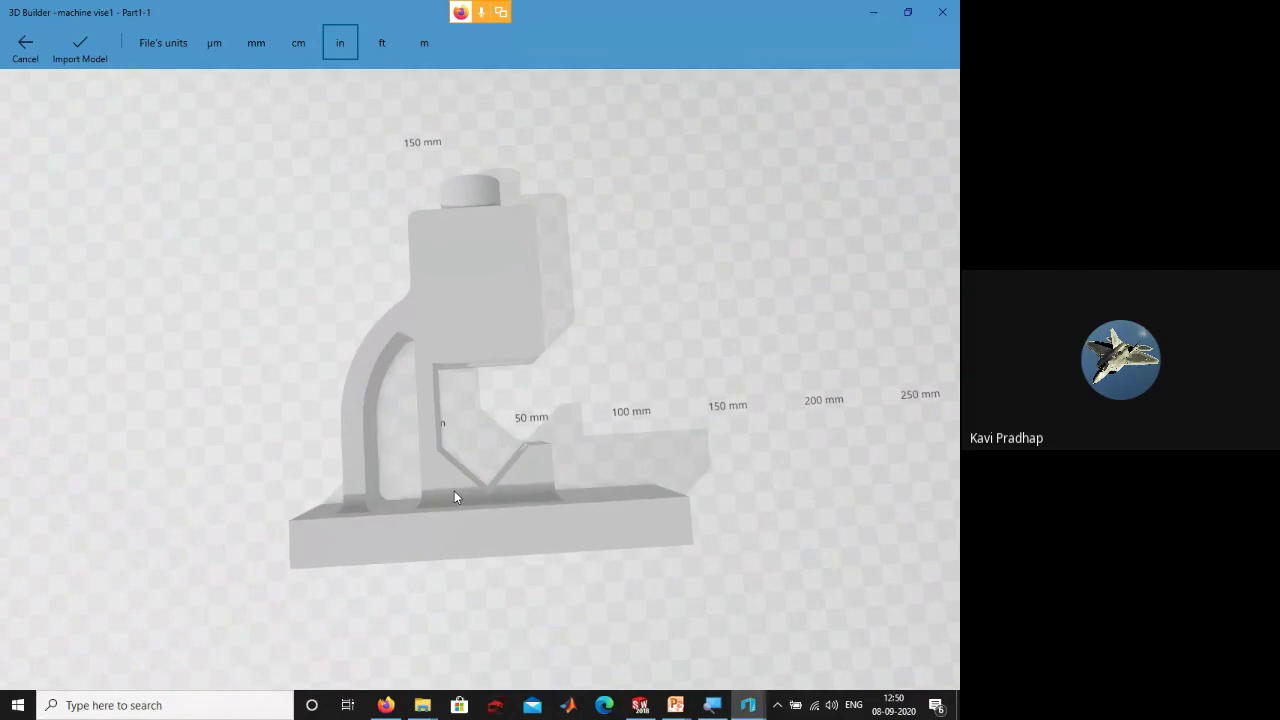
{"action": "left_click_drag", "start_coordinate": [454, 490], "coordinate": [396, 472]}
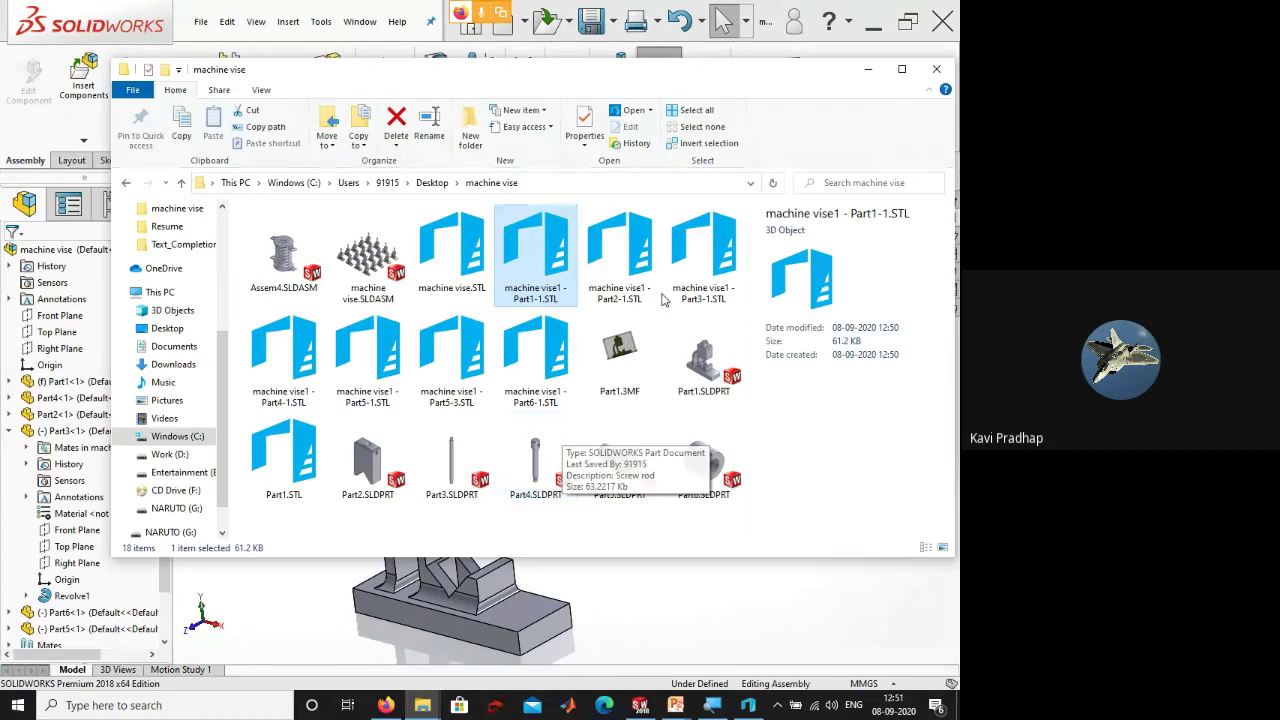
- Inspect machine vise1 - Part2-1.STL in 3D Builder, and close it and the machine vise folder to return to SOLIDWORKS
{"action": "left_click", "coordinate": [598, 280]}
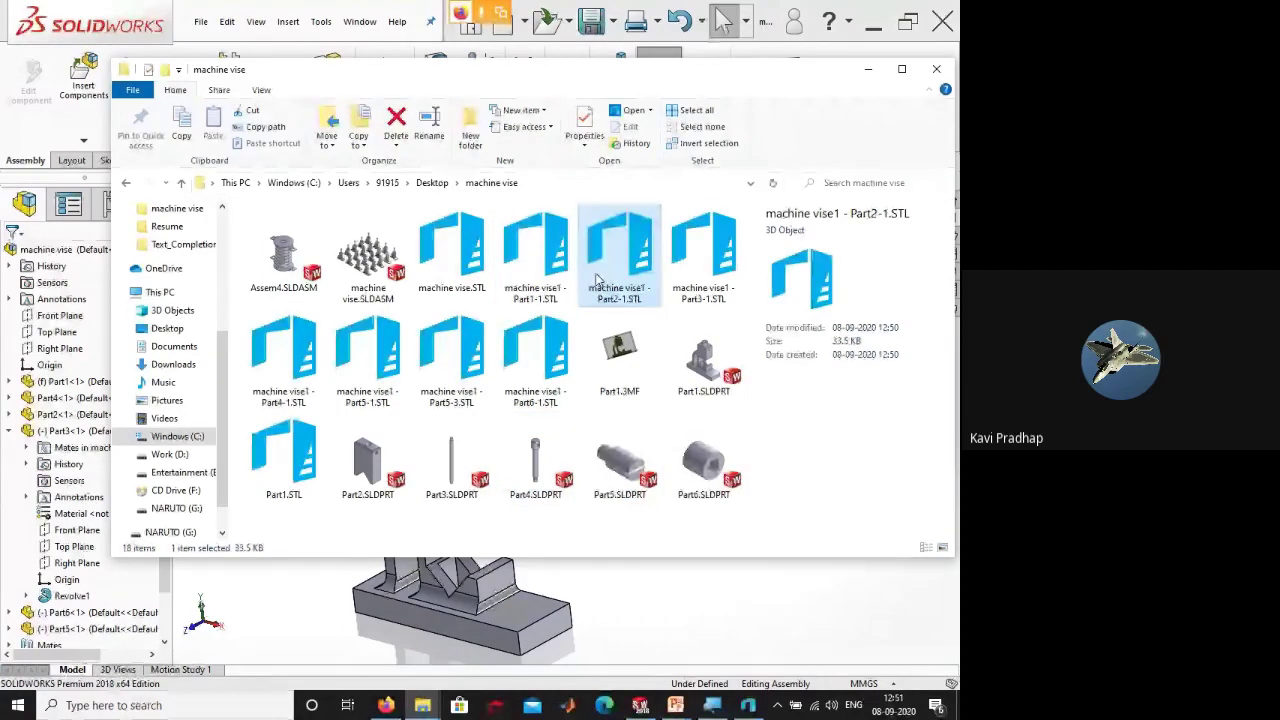
{"action": "double_click", "coordinate": [598, 280]}
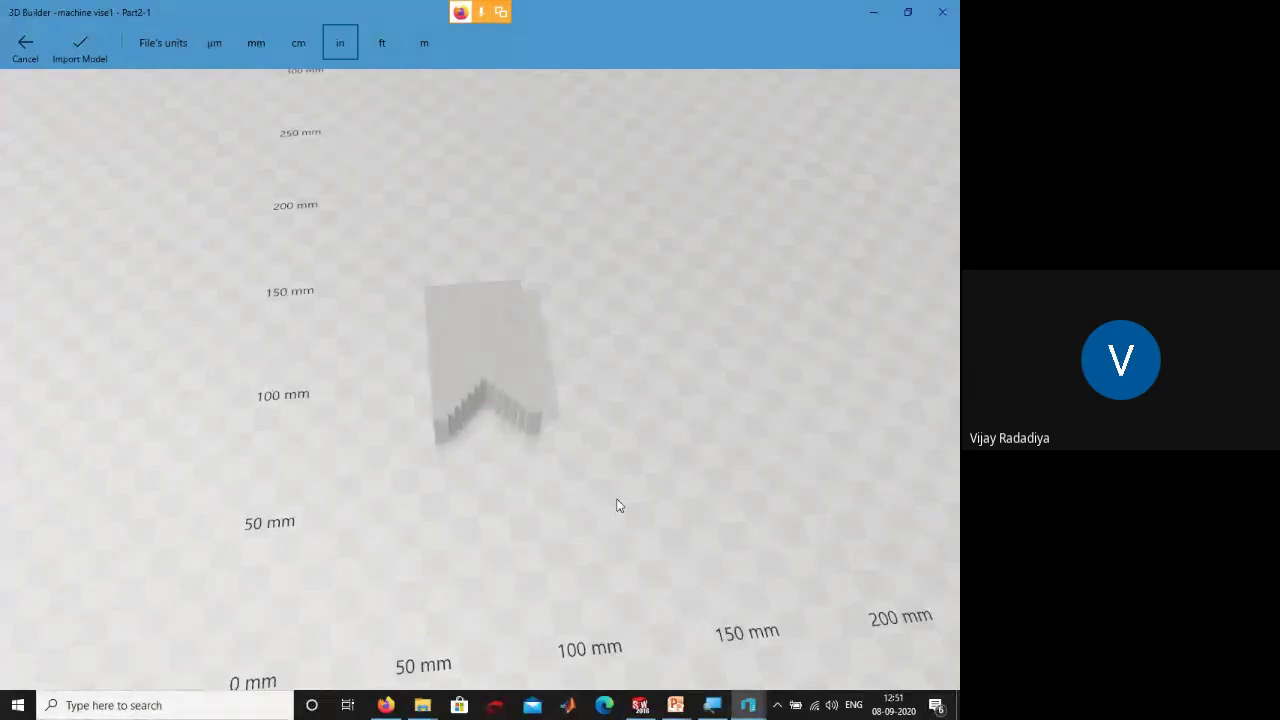
{"action": "left_click_drag", "start_coordinate": [512, 414], "coordinate": [374, 262]}
{"action": "left_click", "coordinate": [944, 14]}
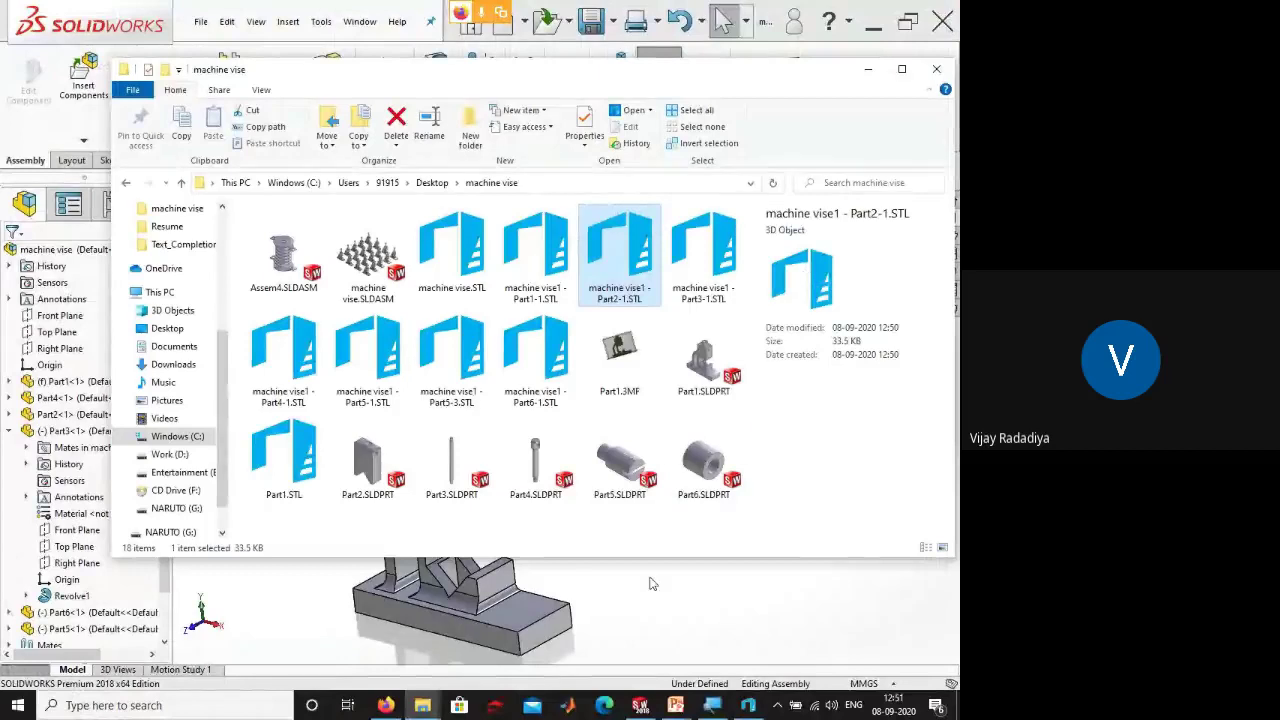
{"action": "left_click", "coordinate": [936, 68]}
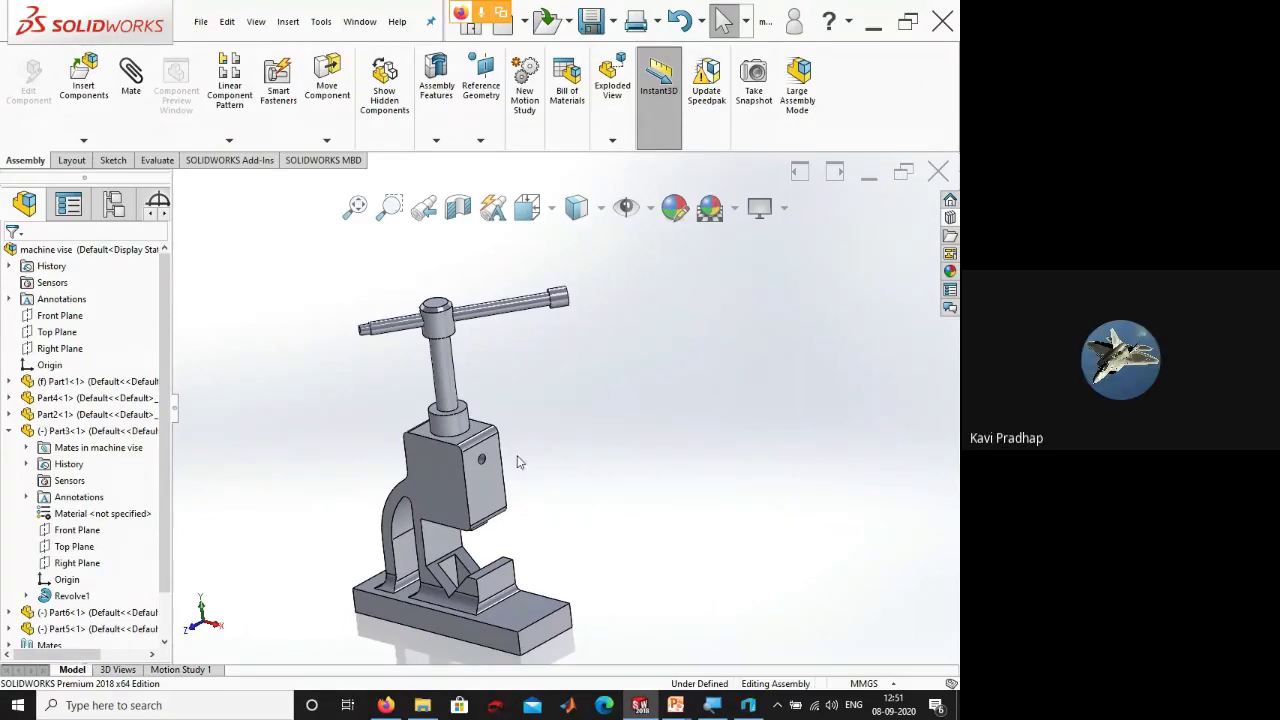
- Start Print3D for the vise assembly and set the underside of the base as the bottom plane on the print bed
{"action": "left_click", "coordinate": [201, 21]}
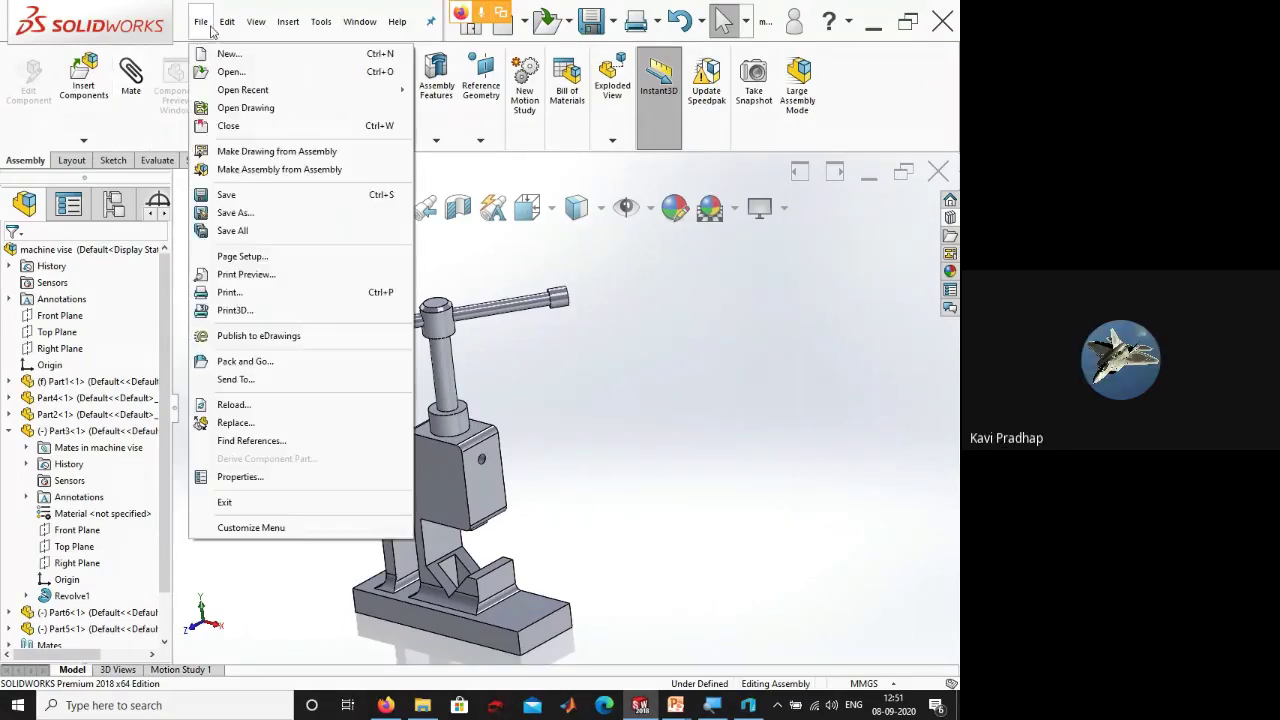
{"action": "left_click", "coordinate": [237, 314]}
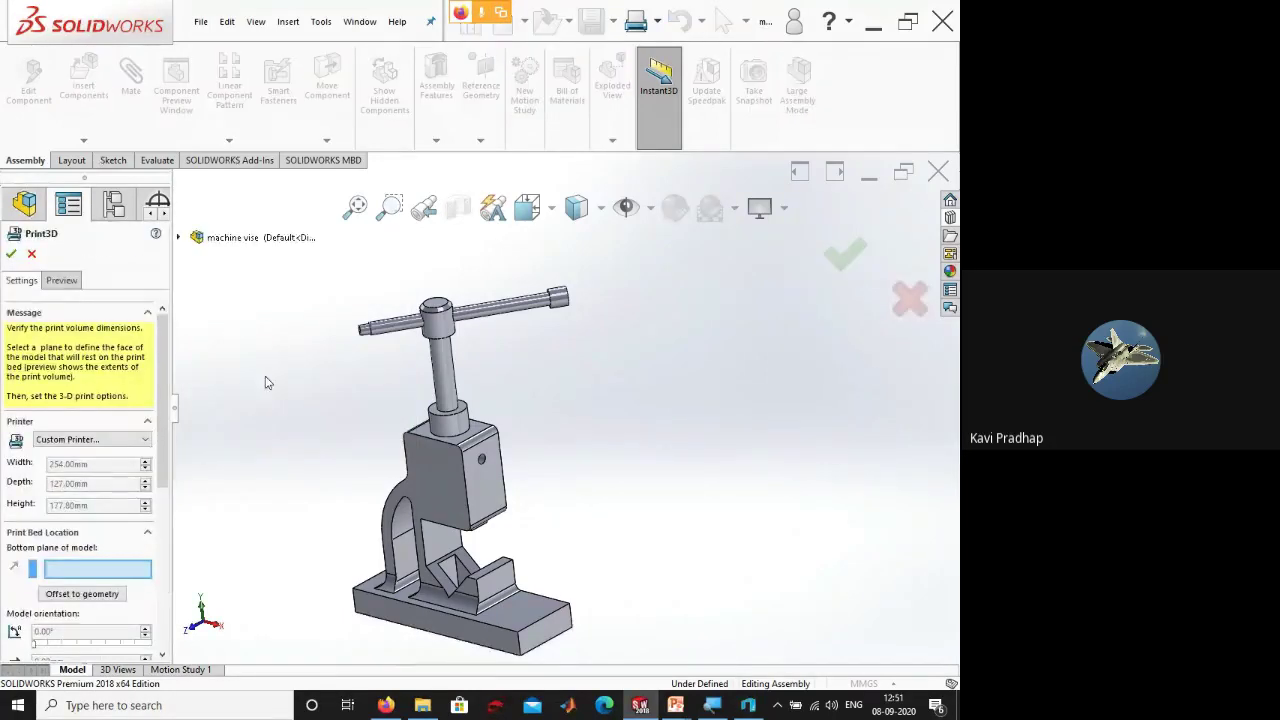
{"action": "scroll", "coordinate": [560, 420], "scroll_direction": "up", "scroll_amount": 5}
{"action": "scroll", "coordinate": [515, 445], "scroll_direction": "down", "scroll_amount": 8}
{"action": "middle_click_drag", "start_coordinate": [528, 447], "coordinate": [442, 425]}
{"action": "left_click", "coordinate": [493, 452]}
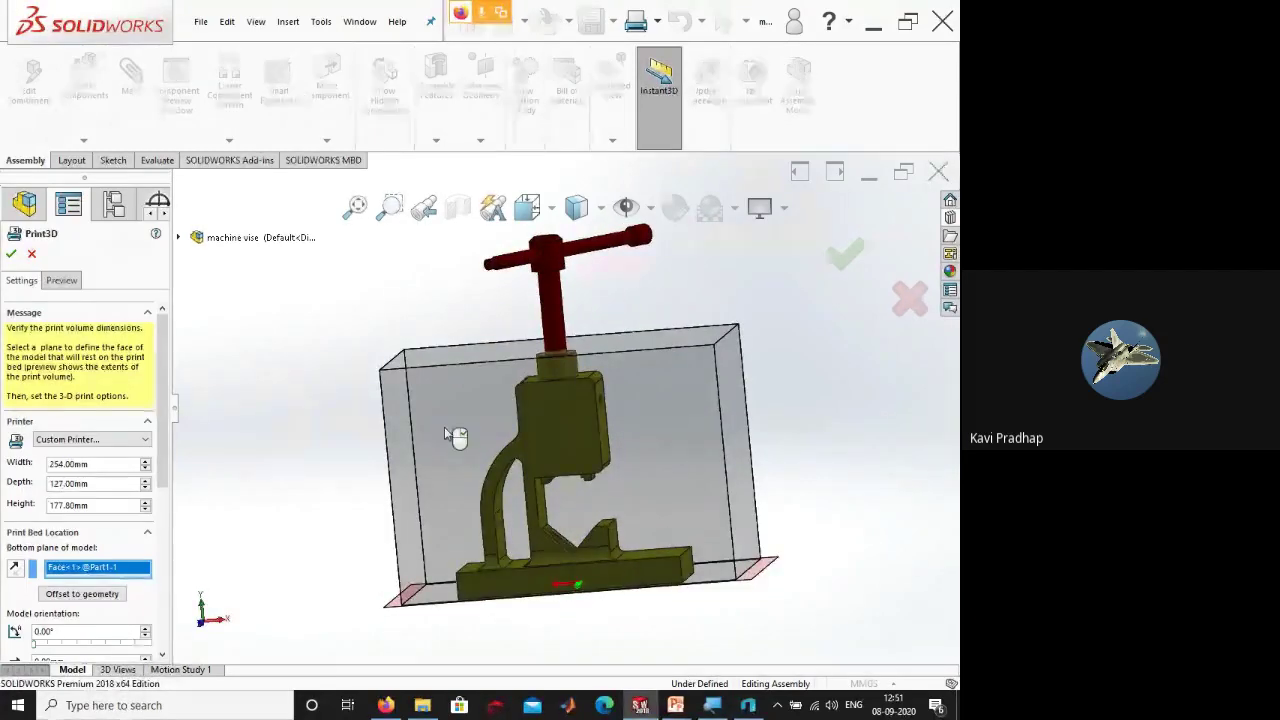